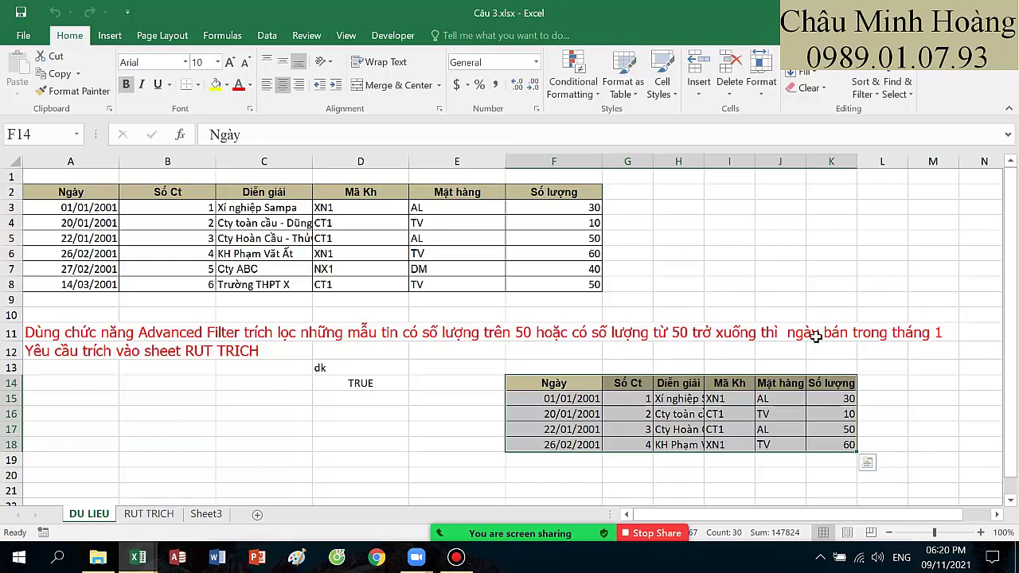
Step: Set the font size of criteria formula cell D14 to 24
{"action": "left_click", "coordinate": [358, 380]}
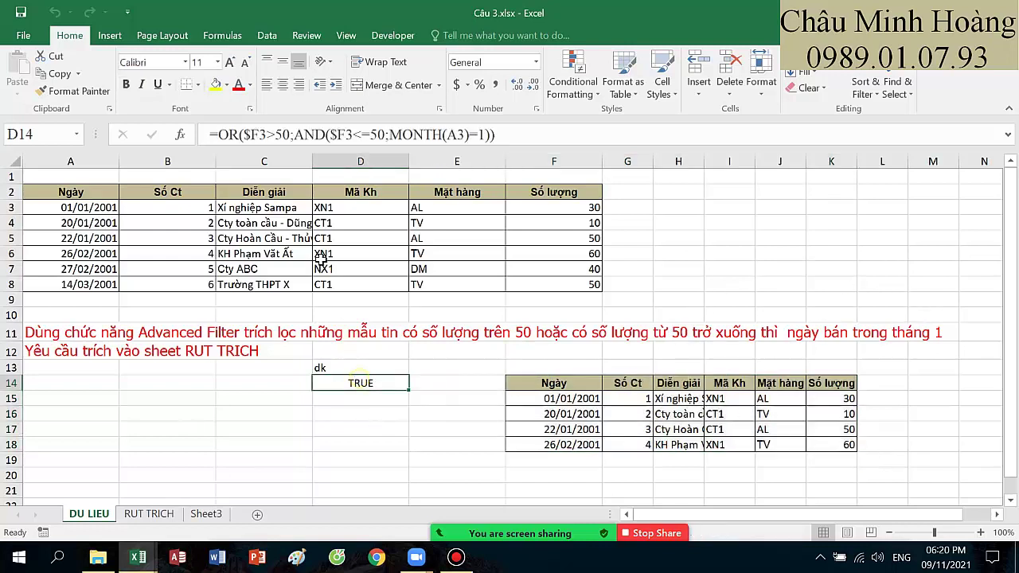
{"action": "left_click", "coordinate": [218, 62]}
{"action": "left_click", "coordinate": [207, 237]}
Step: Change the A3 reference inside the MONTH function of D14's criteria formula to $A3, locking only the column
{"action": "double_click", "coordinate": [368, 382]}
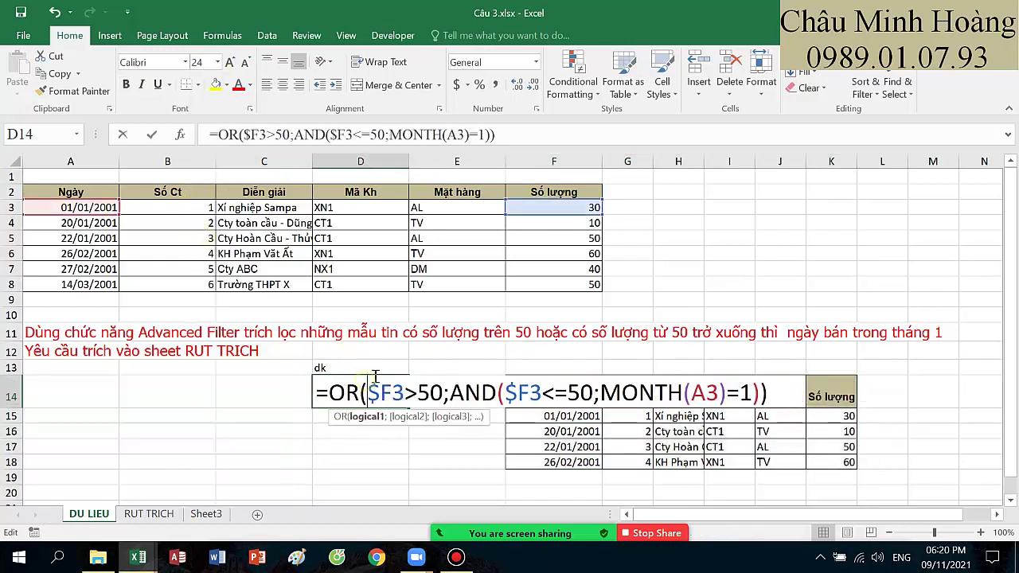
{"action": "left_click", "coordinate": [371, 417]}
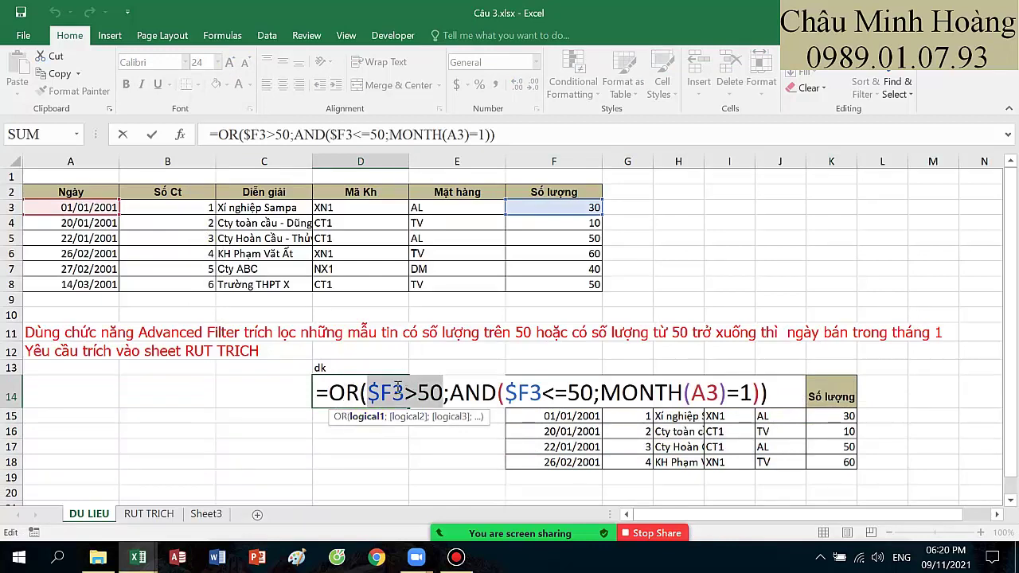
{"action": "left_click", "coordinate": [409, 416]}
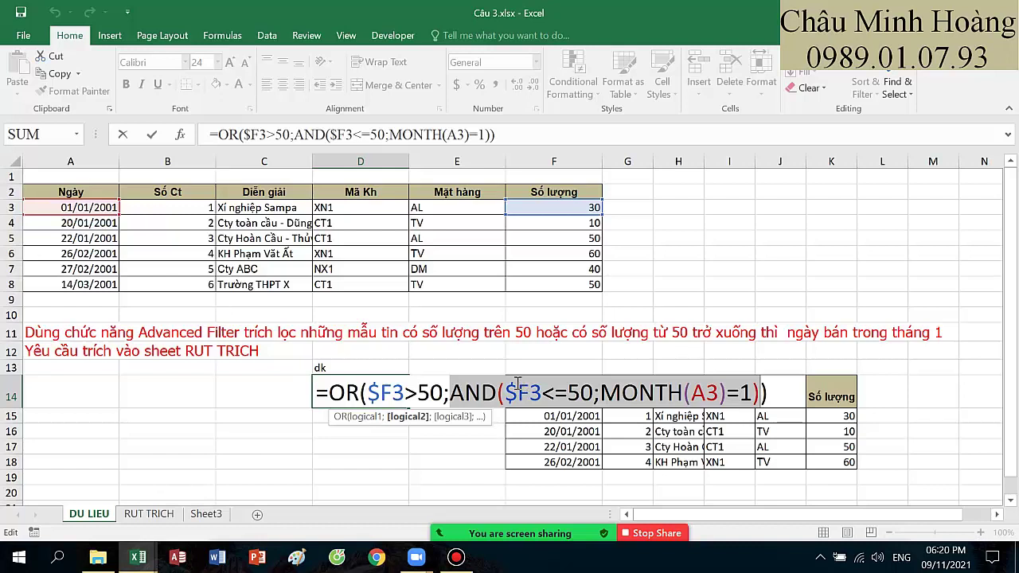
{"action": "left_click_drag", "start_coordinate": [368, 391], "coordinate": [410, 392]}
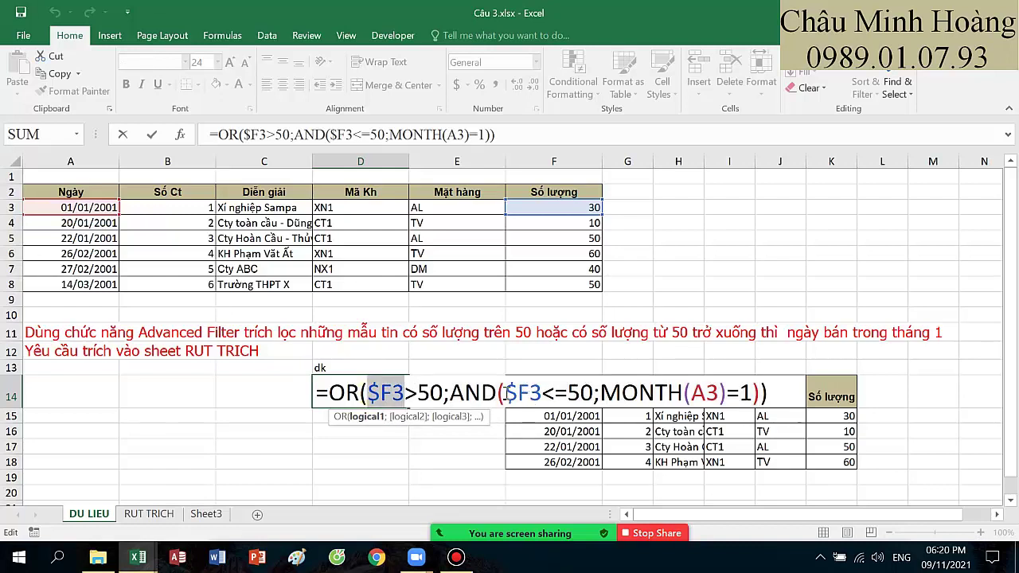
{"action": "left_click_drag", "start_coordinate": [500, 393], "coordinate": [541, 393]}
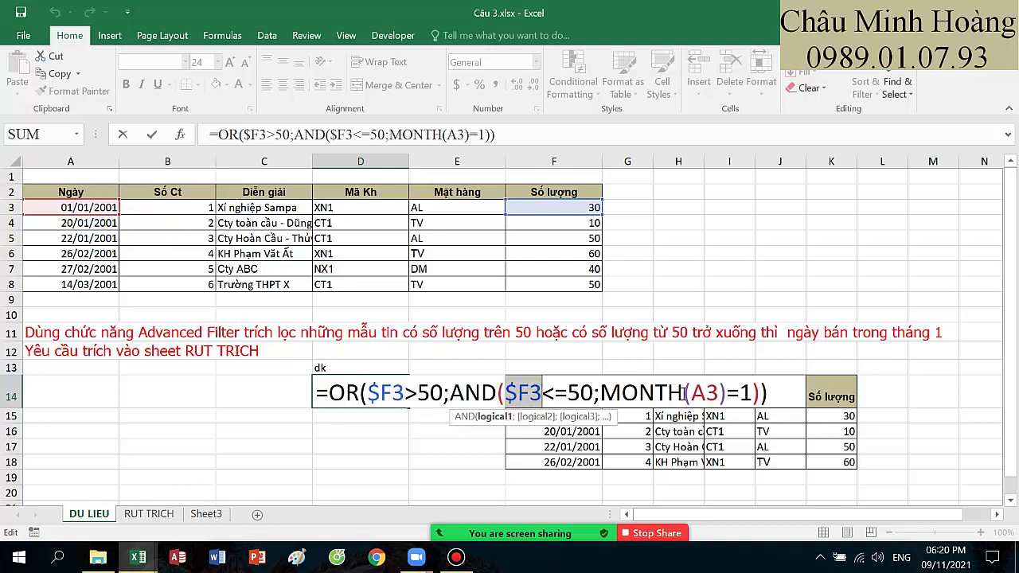
{"action": "left_click_drag", "start_coordinate": [693, 394], "coordinate": [719, 393]}
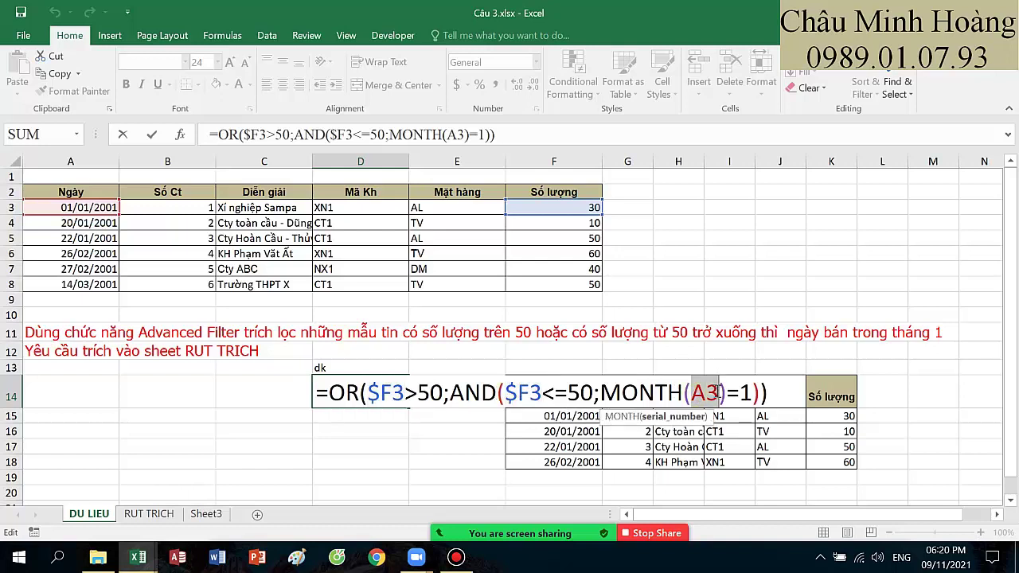
{"action": "key", "text": "F4"}
{"action": "key", "text": "F4"}
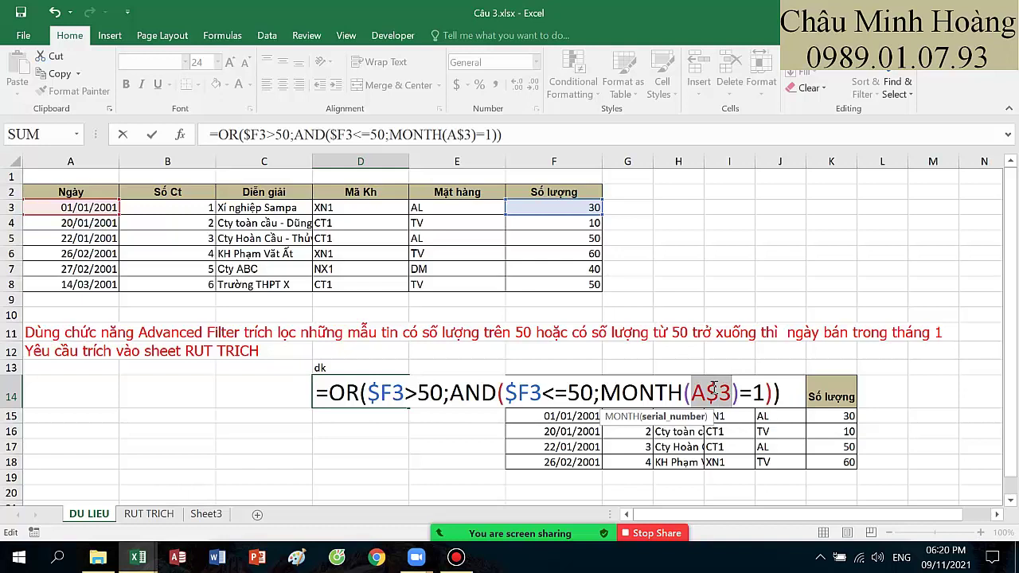
{"action": "key", "text": "F4"}
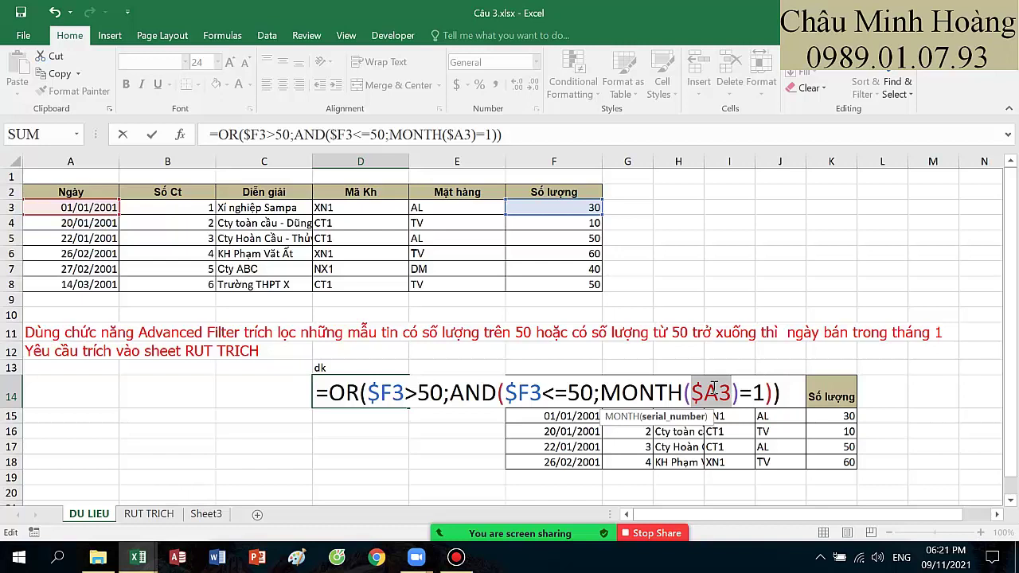
{"action": "key", "text": "Return"}
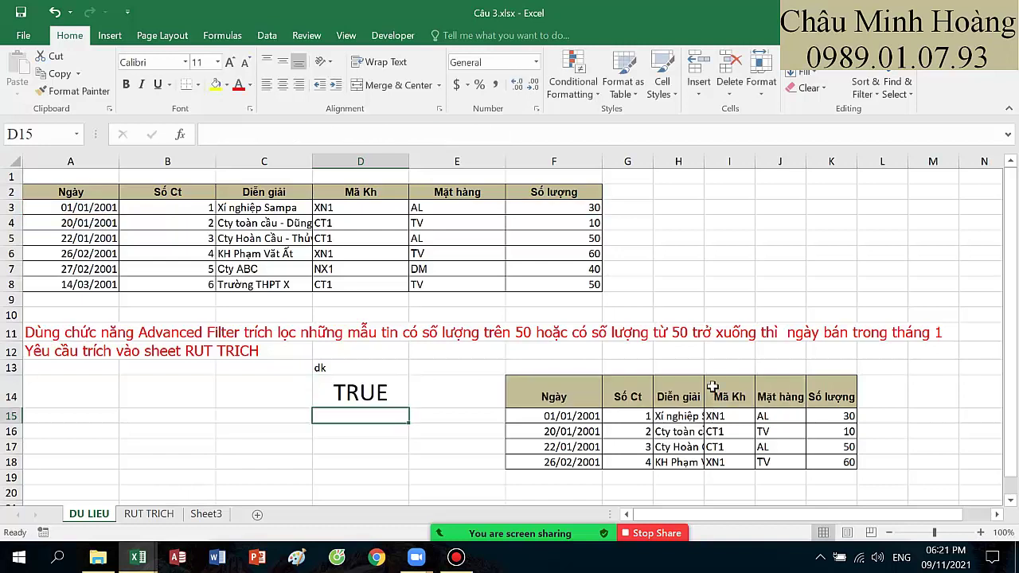
Step: Copy D14's formula text without the equals sign into cell A15, keeping D14's formula as it is
{"action": "left_click", "coordinate": [370, 387]}
{"action": "double_click", "coordinate": [369, 387]}
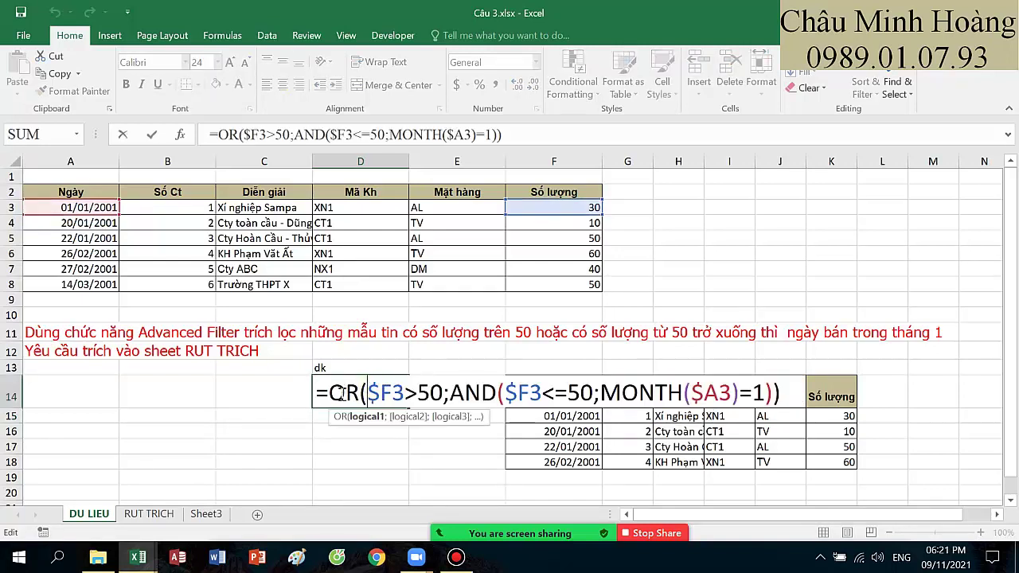
{"action": "left_click_drag", "start_coordinate": [322, 393], "coordinate": [965, 388]}
{"action": "key", "text": "ctrl+c"}
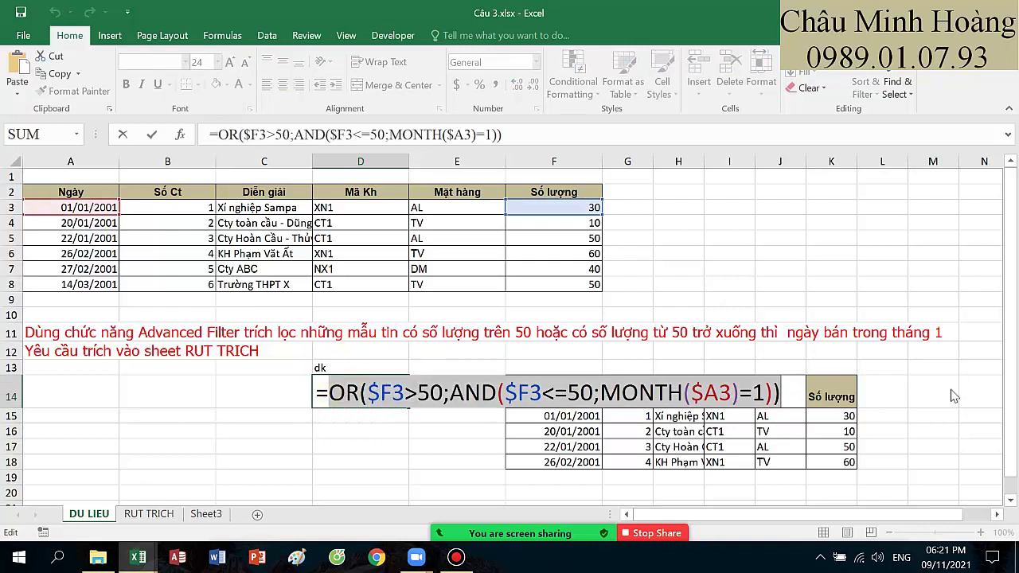
{"action": "key", "text": "Return"}
{"action": "left_click", "coordinate": [94, 422]}
{"action": "key", "text": "ctrl+v"}
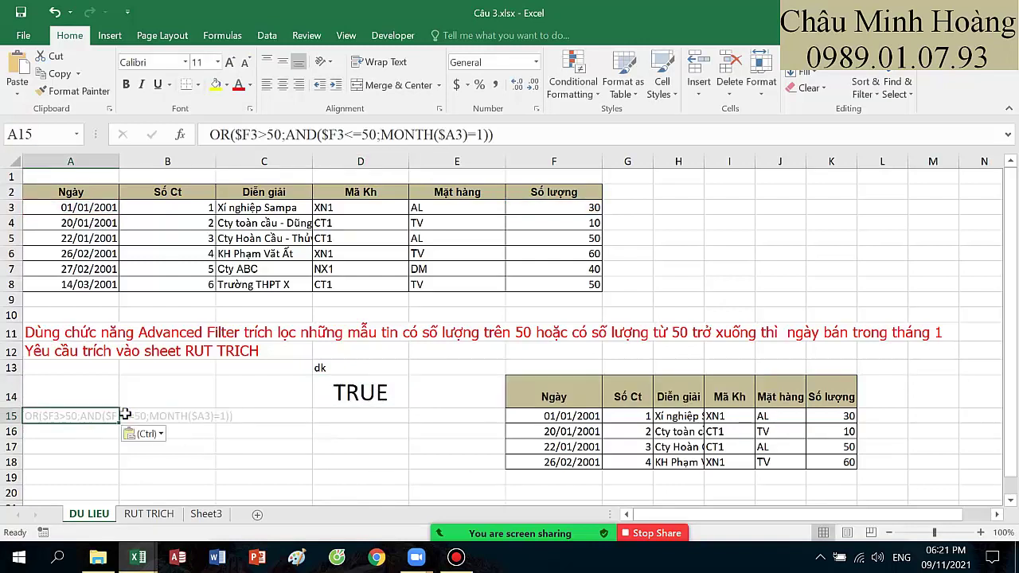
Step: Enlarge the formula text in A15 to font size 18
{"action": "left_click", "coordinate": [230, 63]}
{"action": "left_click", "coordinate": [230, 63]}
{"action": "left_click", "coordinate": [230, 63]}
{"action": "left_click", "coordinate": [230, 63]}
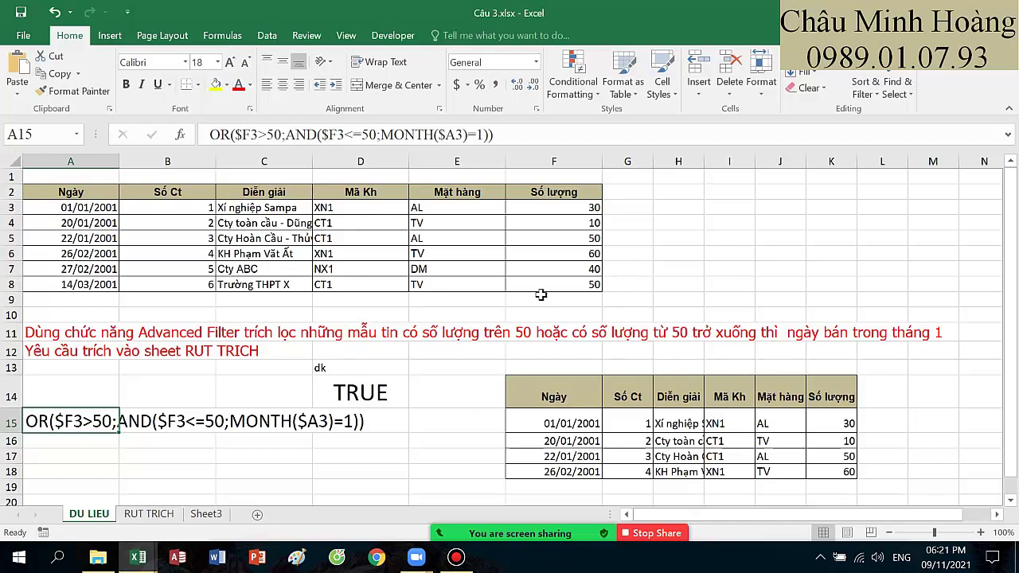
Step: Set up an Advanced Filter that copies to another location, with list range A2:F8 and criteria range D13:D14
{"action": "left_click", "coordinate": [266, 35]}
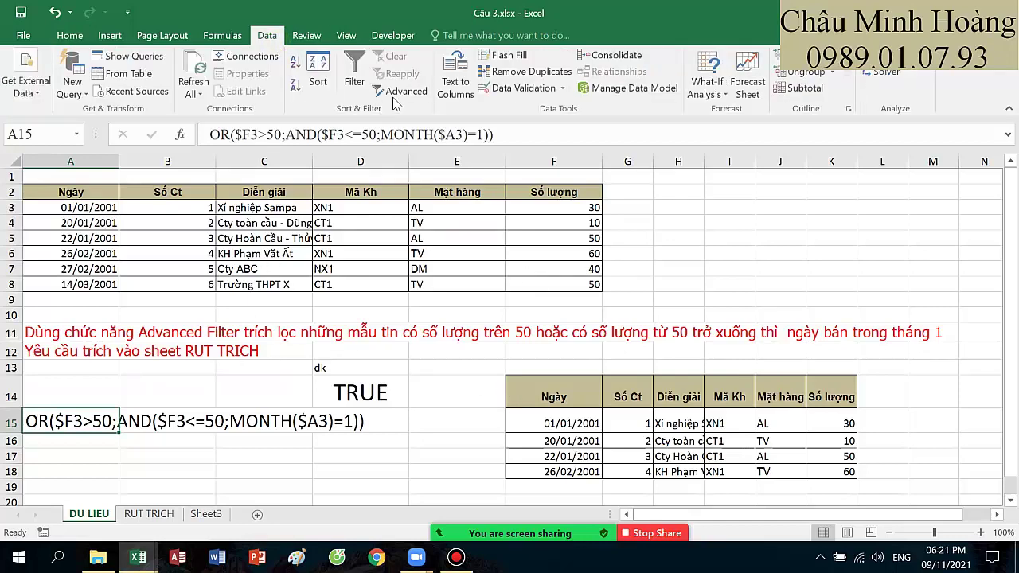
{"action": "left_click", "coordinate": [398, 93]}
{"action": "left_click", "coordinate": [729, 204]}
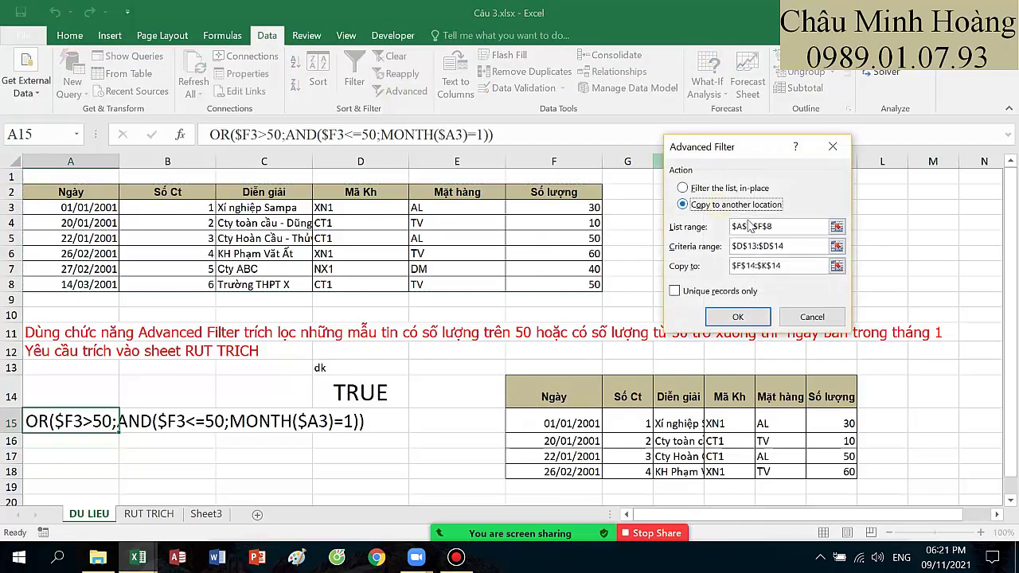
{"action": "left_click", "coordinate": [748, 227]}
{"action": "left_click_drag", "start_coordinate": [71, 192], "coordinate": [567, 286]}
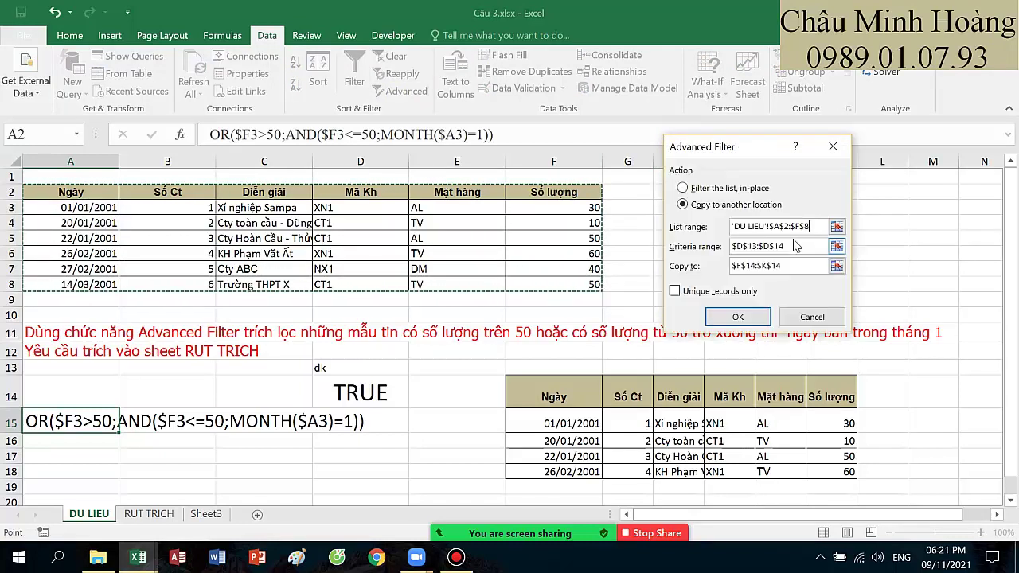
{"action": "left_click", "coordinate": [796, 247]}
{"action": "left_click_drag", "start_coordinate": [373, 367], "coordinate": [372, 391]}
Step: Set the Advanced Filter's output location to cell B21 and run the filter
{"action": "left_click", "coordinate": [802, 265]}
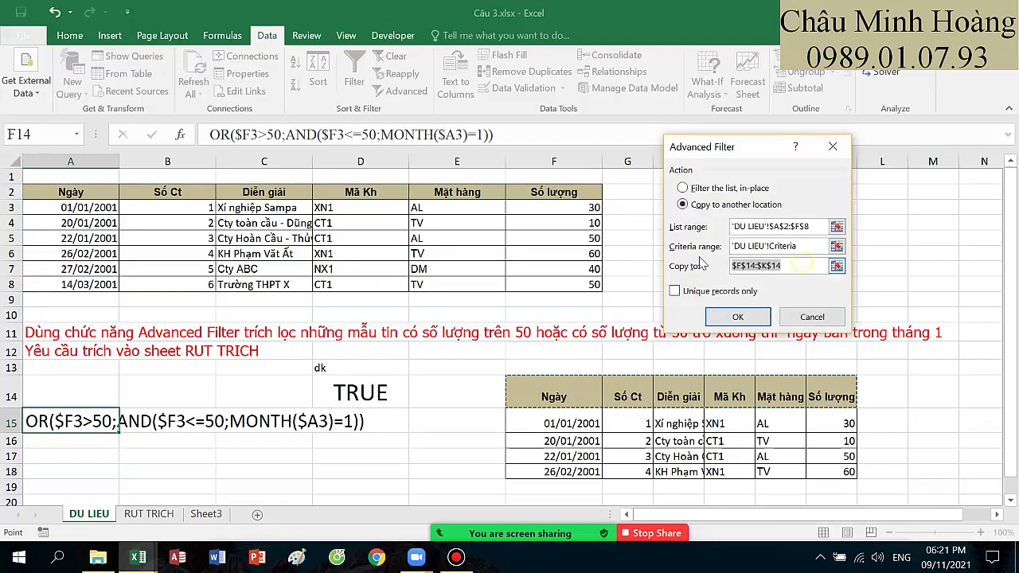
{"action": "scroll", "coordinate": [229, 372], "scroll_direction": "down", "scroll_amount": 2}
{"action": "left_click", "coordinate": [174, 418]}
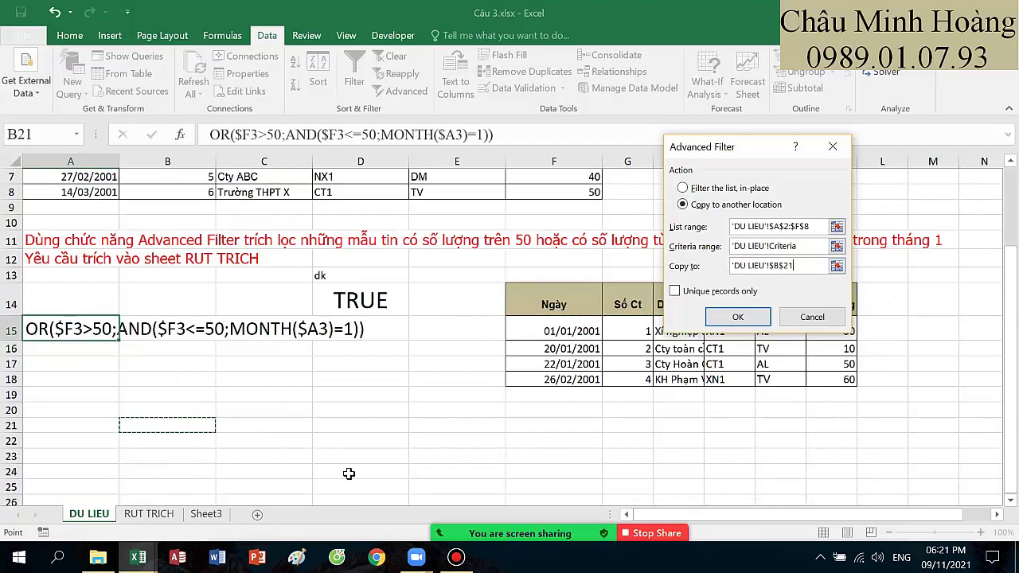
{"action": "left_click", "coordinate": [738, 317]}
Step: Move the extracted table B21:G25 to the RUT TRICH sheet, starting at cell C10
{"action": "scroll", "coordinate": [222, 353], "scroll_direction": "down", "scroll_amount": 1}
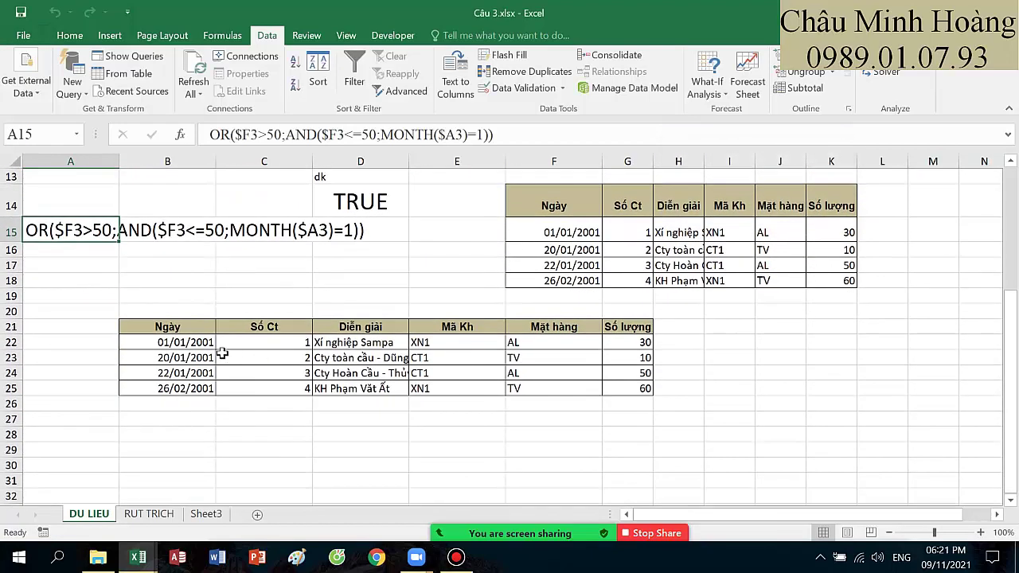
{"action": "left_click_drag", "start_coordinate": [193, 327], "coordinate": [637, 388]}
{"action": "key", "text": "ctrl+c"}
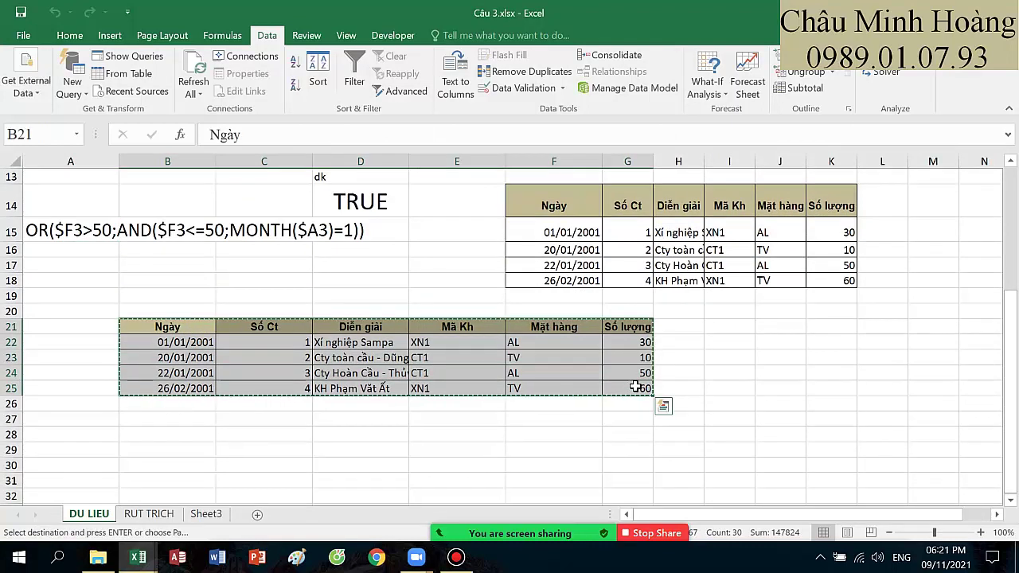
{"action": "right_click", "coordinate": [593, 365]}
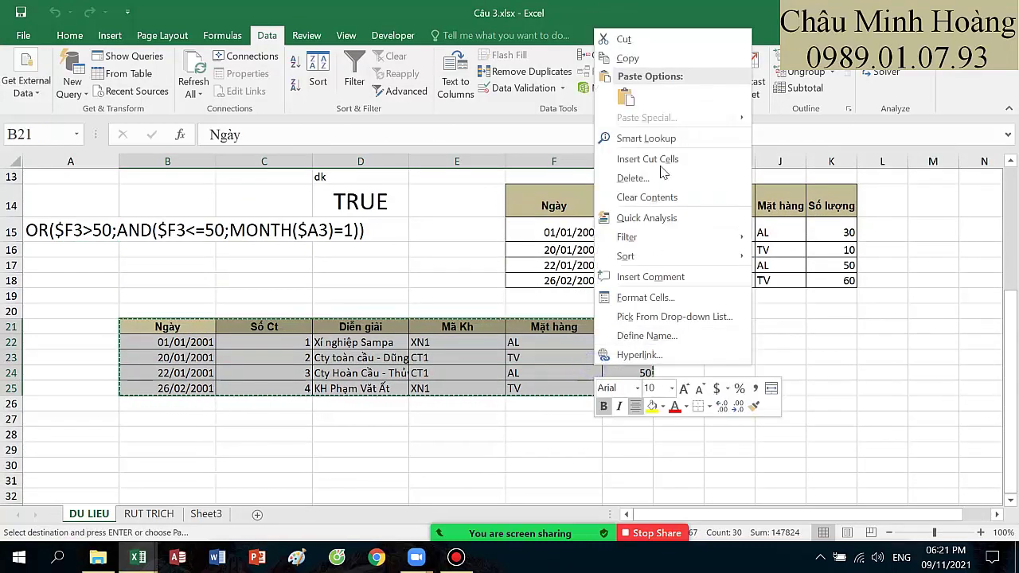
{"action": "left_click", "coordinate": [629, 58]}
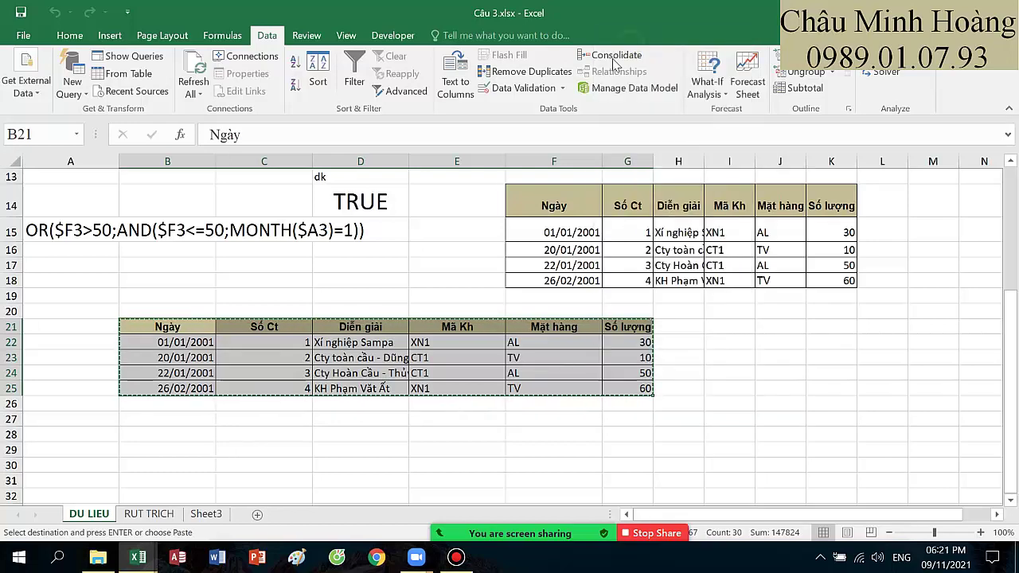
{"action": "left_click", "coordinate": [149, 514]}
{"action": "left_click", "coordinate": [169, 314]}
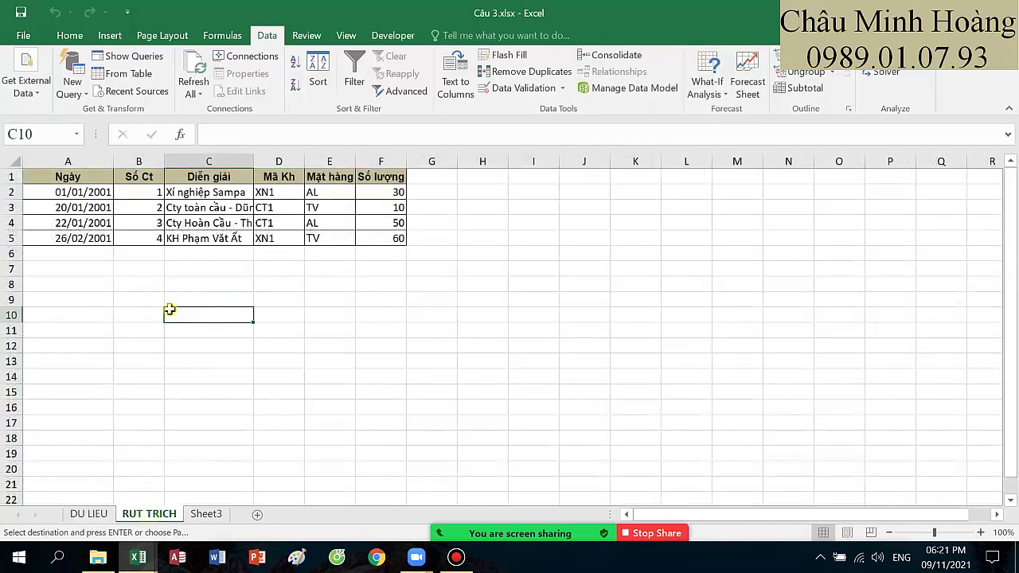
{"action": "key", "text": "Return"}
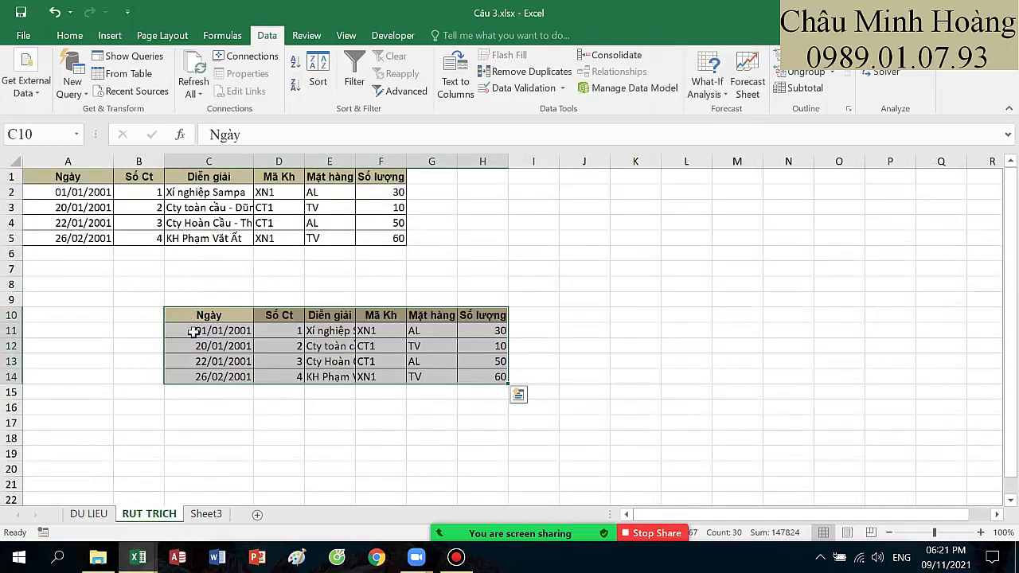
Step: Return to the DU LIEU sheet and select the range B22:G26 to check where the extracted table was
{"action": "left_click", "coordinate": [95, 515]}
{"action": "left_click_drag", "start_coordinate": [162, 337], "coordinate": [605, 402]}
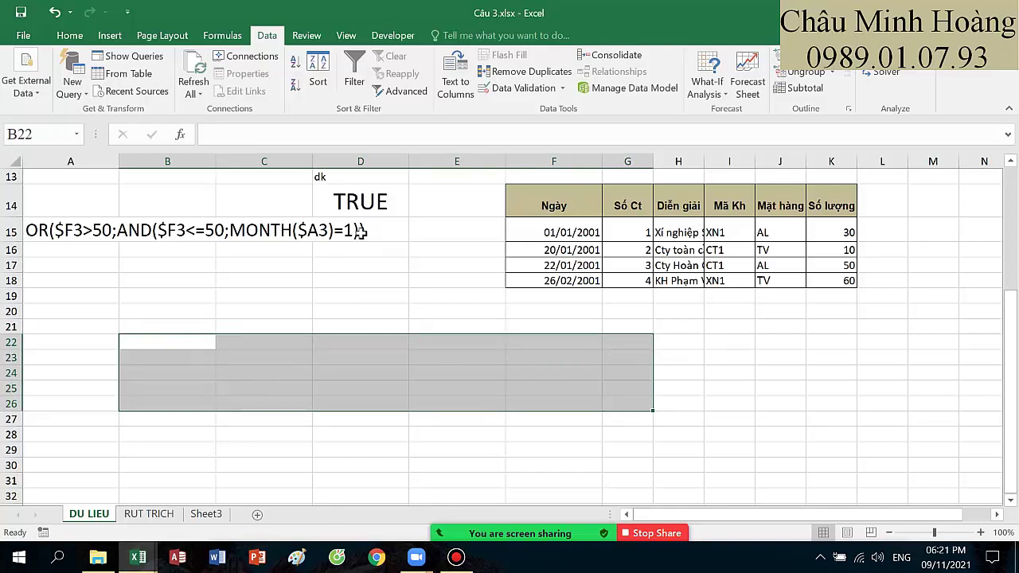
{"action": "scroll", "coordinate": [334, 276], "scroll_direction": "up", "scroll_amount": 1}
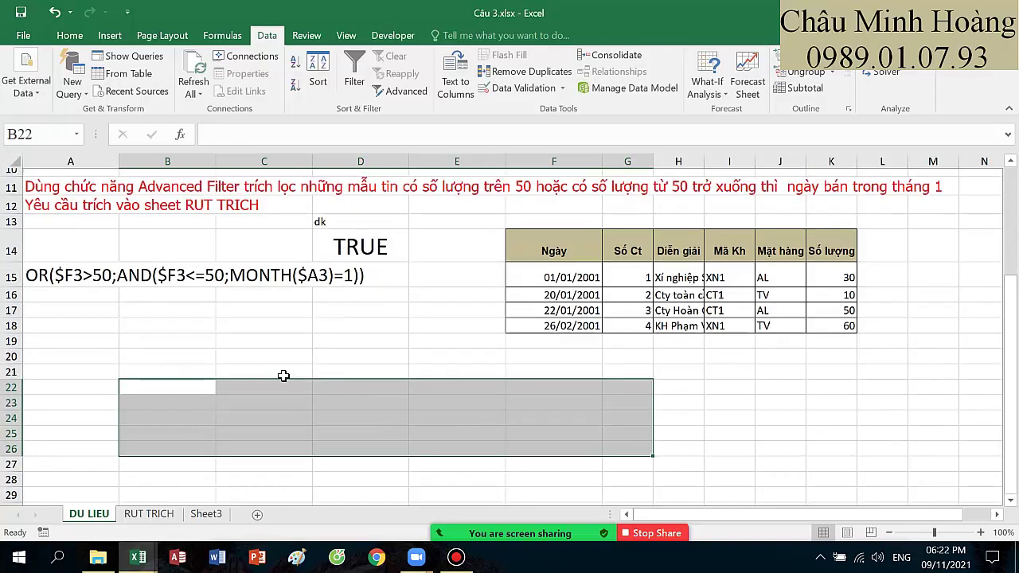
{"action": "left_click", "coordinate": [464, 563]}
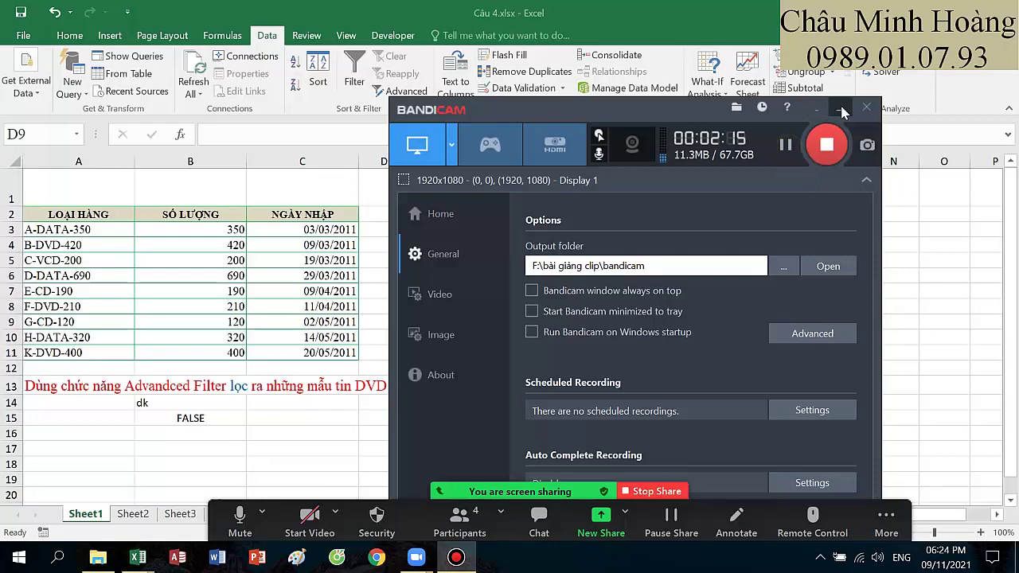
{"action": "left_click", "coordinate": [841, 109]}
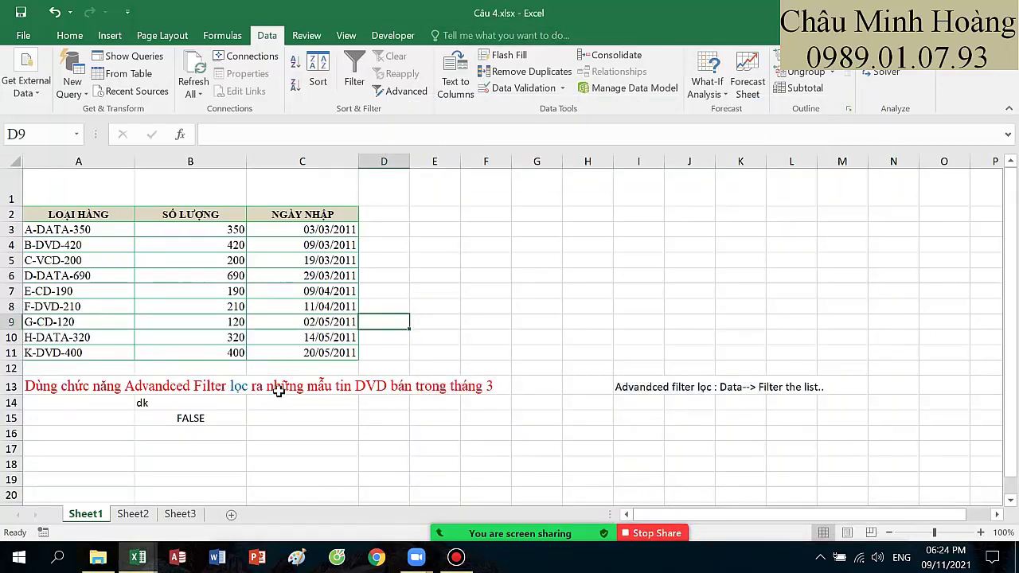
Step: Set the font size of criteria formula cell B15 to 26
{"action": "left_click", "coordinate": [230, 423]}
{"action": "left_click", "coordinate": [70, 35]}
{"action": "left_click", "coordinate": [218, 62]}
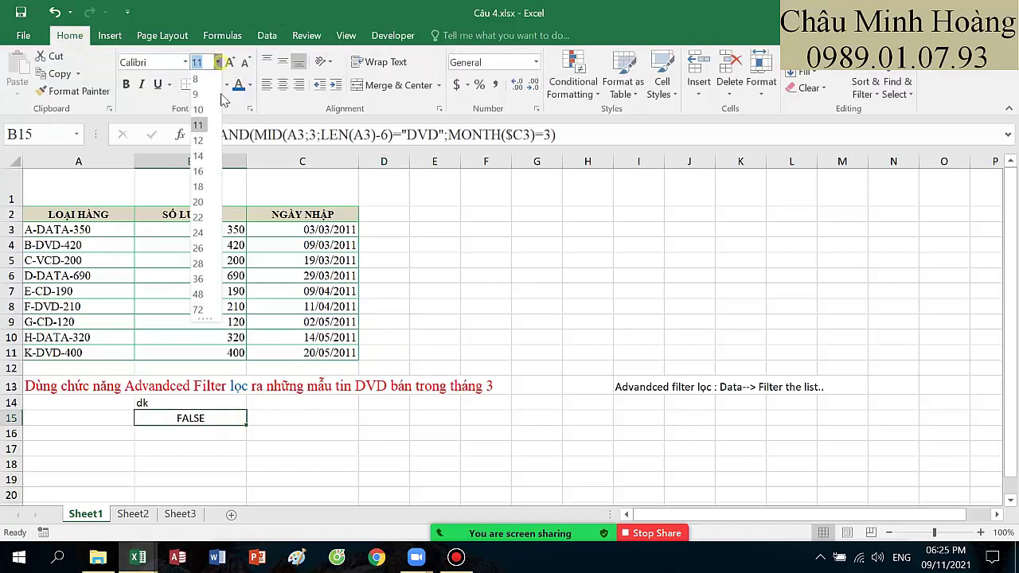
{"action": "left_click", "coordinate": [199, 238]}
Step: Open the criteria formula in B15 and examine its MID, LEN and MONTH arguments
{"action": "double_click", "coordinate": [187, 414]}
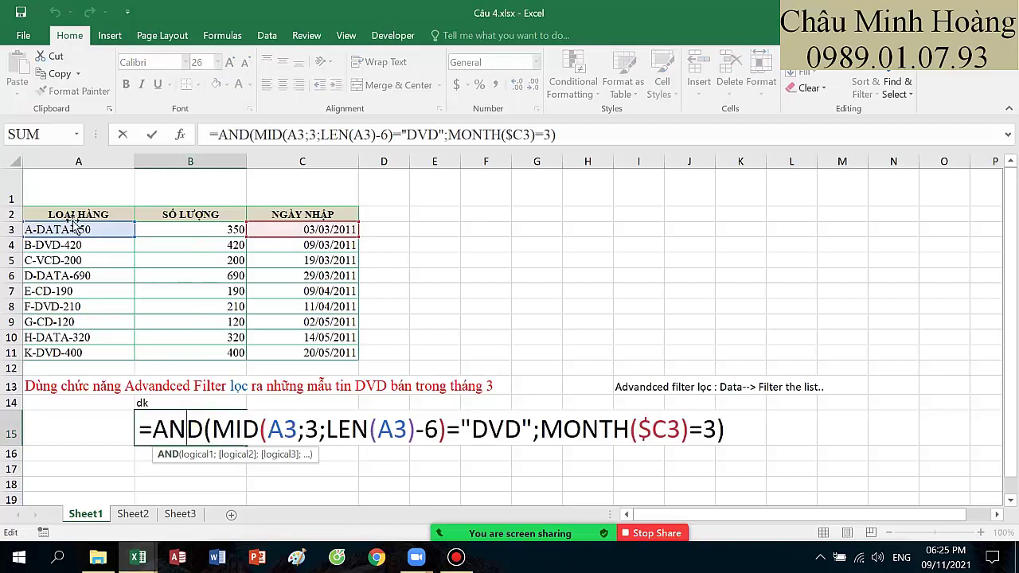
{"action": "double_click", "coordinate": [278, 430]}
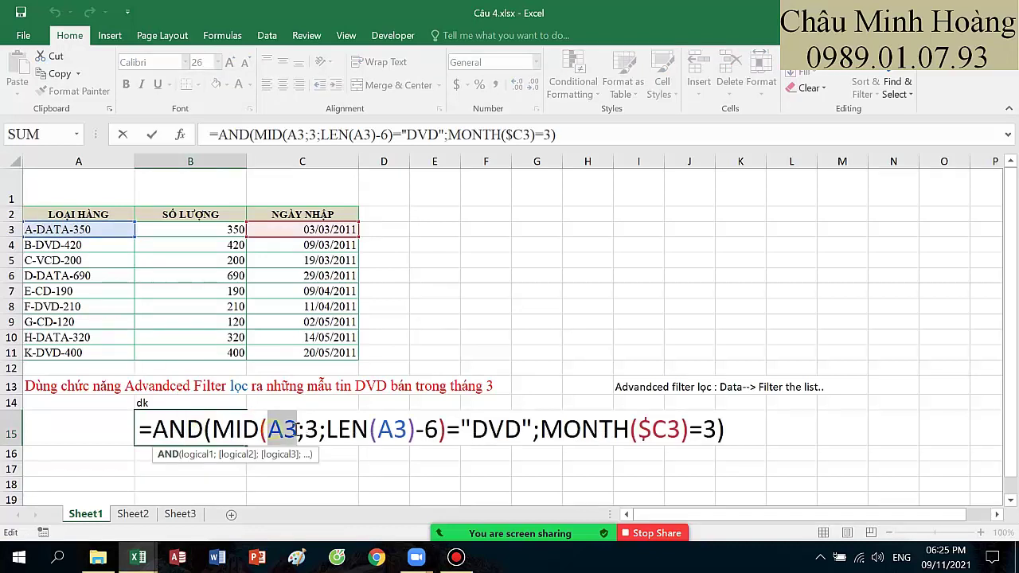
{"action": "double_click", "coordinate": [310, 430]}
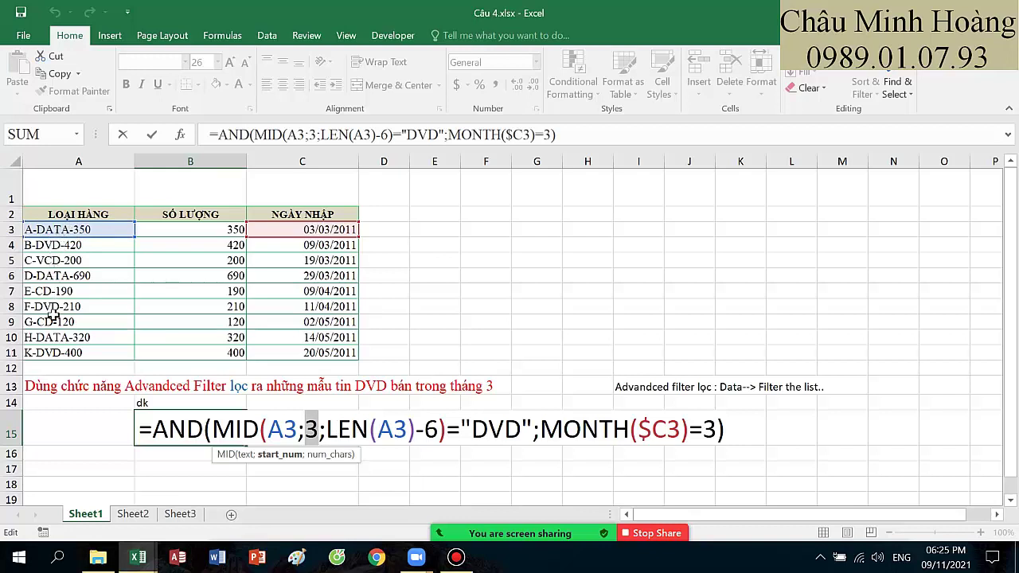
{"action": "double_click", "coordinate": [430, 429]}
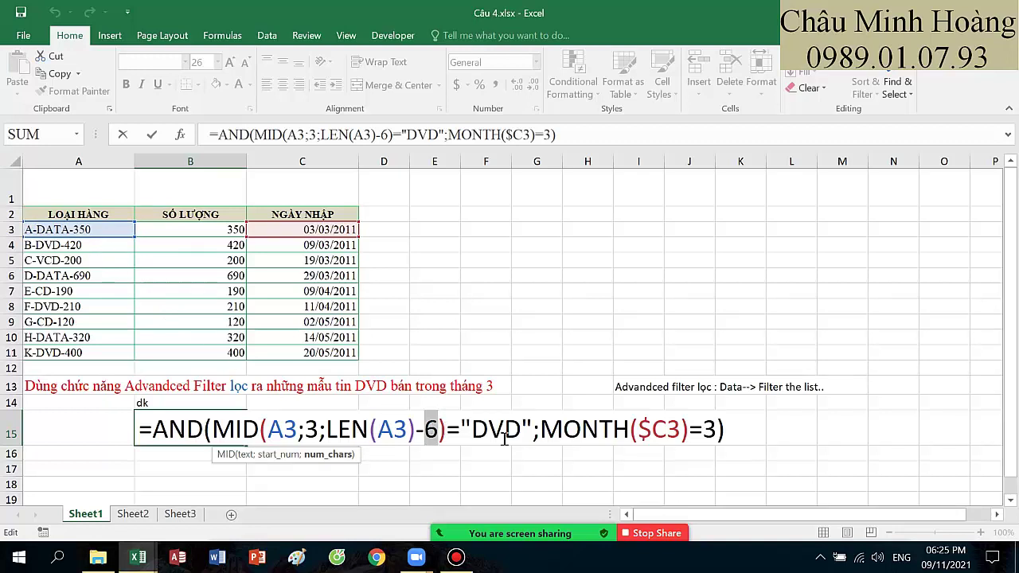
{"action": "left_click", "coordinate": [284, 430]}
{"action": "left_click_drag", "start_coordinate": [640, 430], "coordinate": [678, 430]}
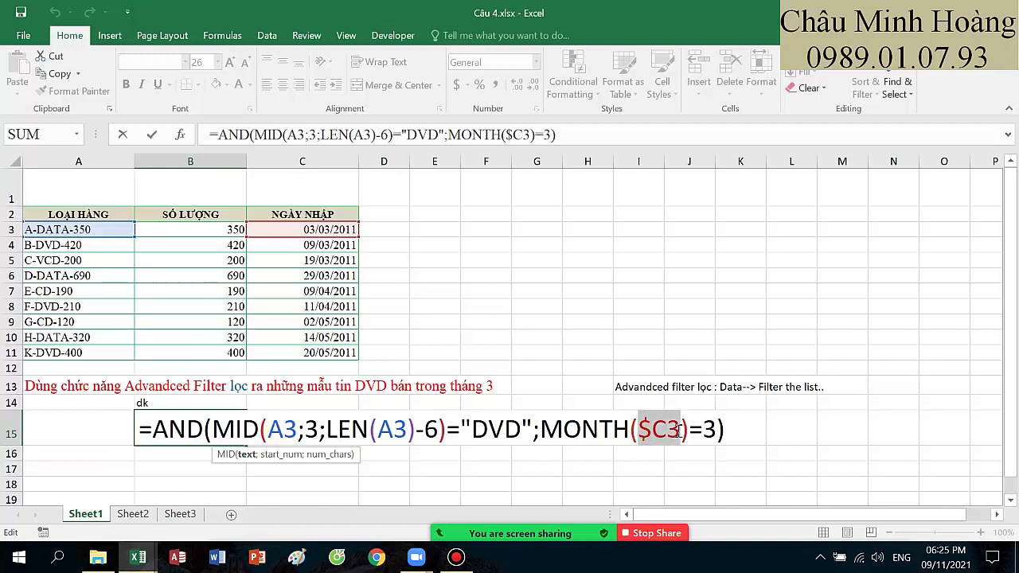
Step: Change both A3 references in the B15 criteria formula to $A3 so that column A is locked
{"action": "left_click", "coordinate": [284, 431]}
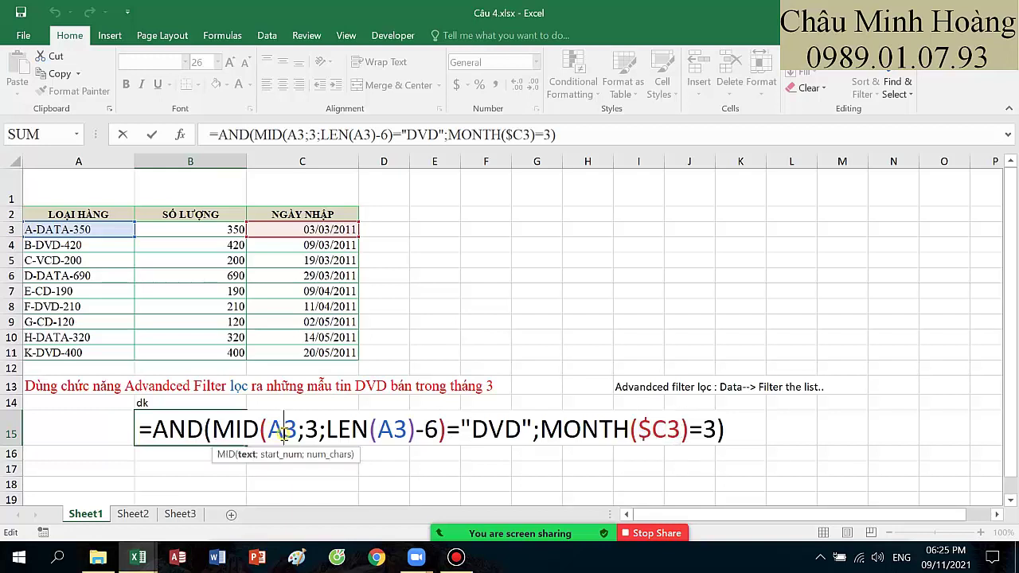
{"action": "key", "text": "F4"}
{"action": "key", "text": "F4"}
{"action": "key", "text": "F4"}
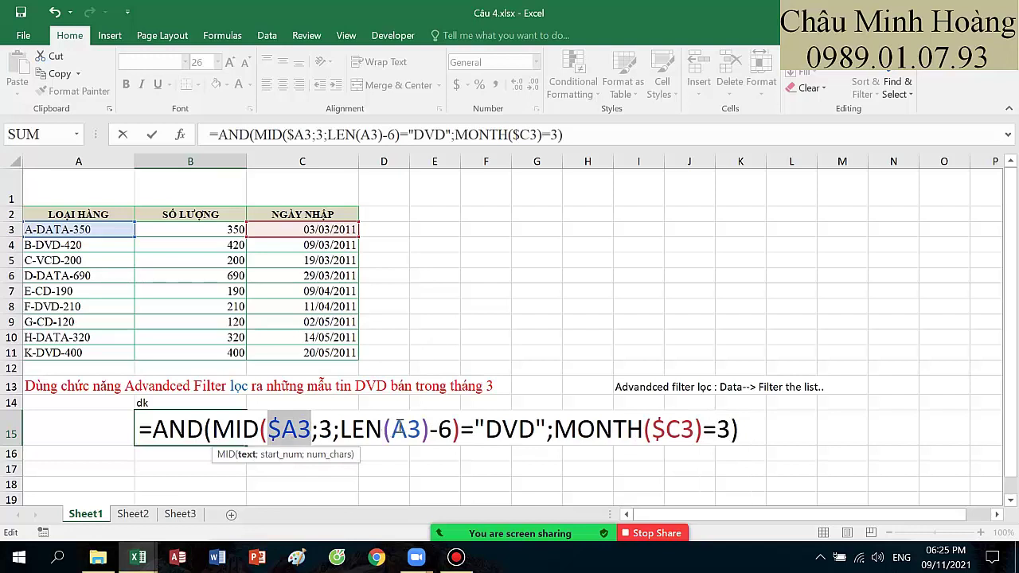
{"action": "left_click", "coordinate": [398, 430]}
{"action": "key", "text": "F4"}
{"action": "key", "text": "F4"}
{"action": "key", "text": "F4"}
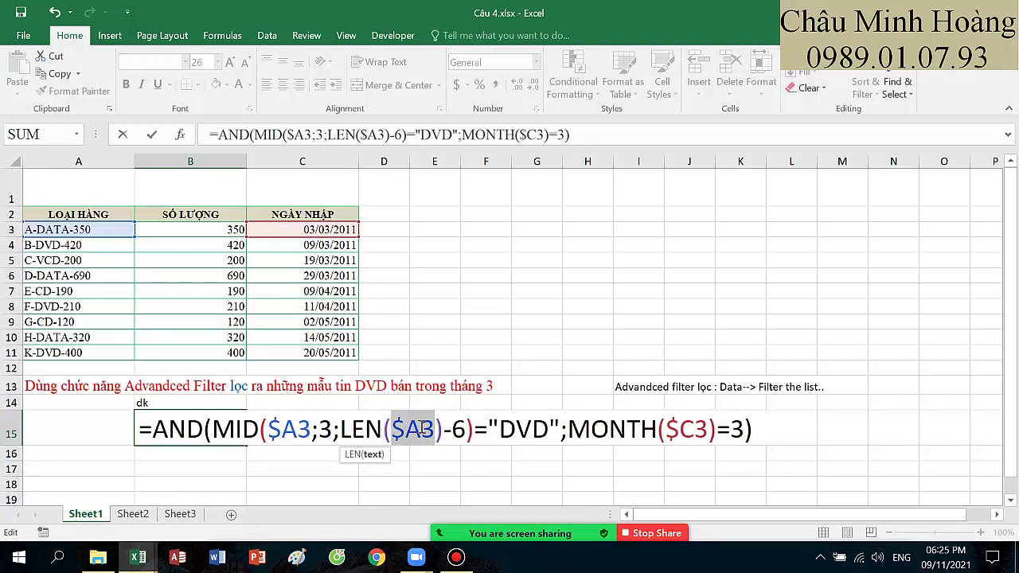
{"action": "left_click", "coordinate": [422, 430]}
Step: Copy the B15 formula text without its equals sign and finish editing the cell
{"action": "left_click_drag", "start_coordinate": [161, 429], "coordinate": [754, 436]}
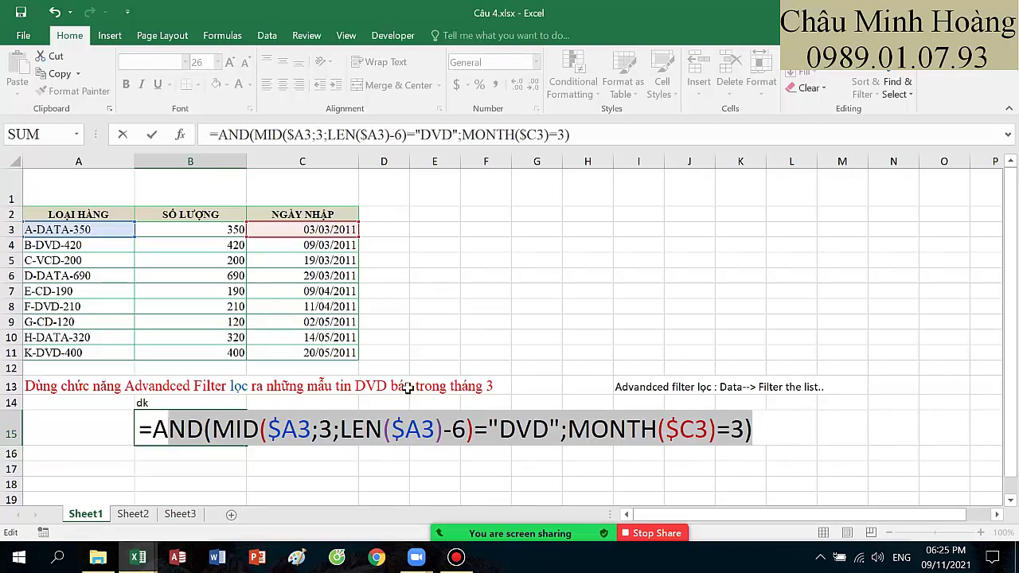
{"action": "left_click_drag", "start_coordinate": [159, 430], "coordinate": [775, 430]}
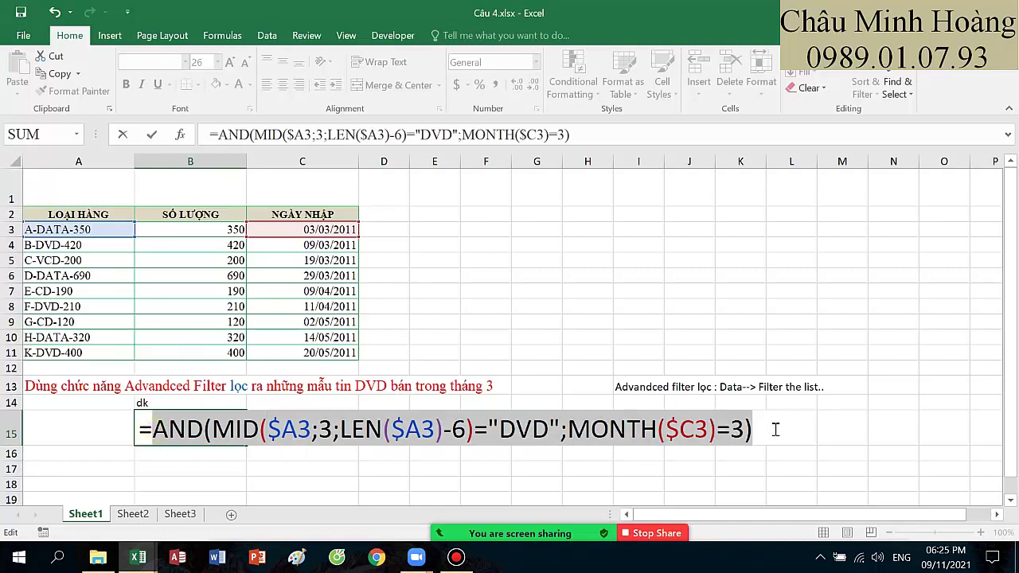
{"action": "key", "text": "ctrl+c"}
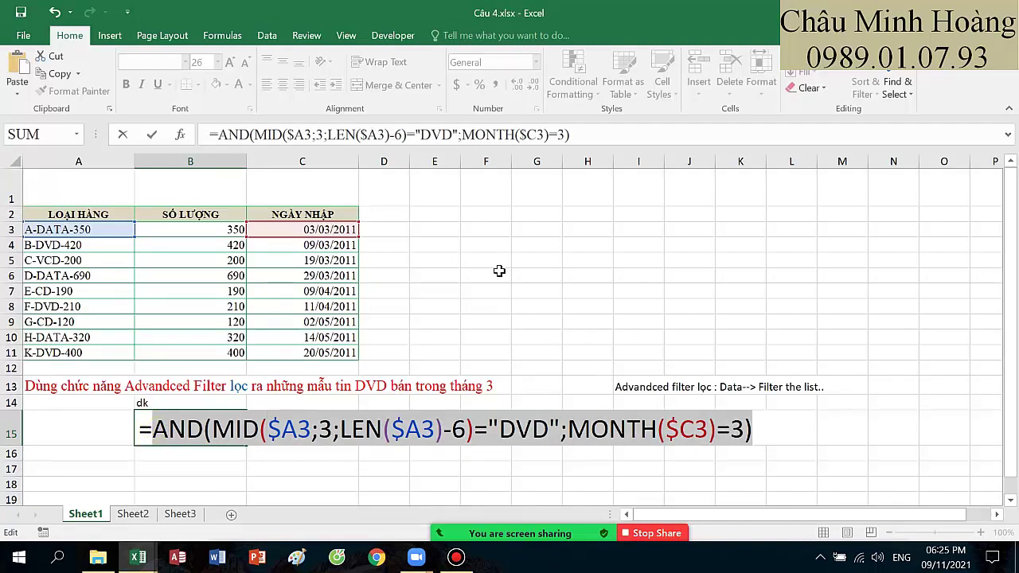
{"action": "key", "text": "Return"}
{"action": "left_click", "coordinate": [443, 231]}
{"action": "key", "text": "ctrl+v"}
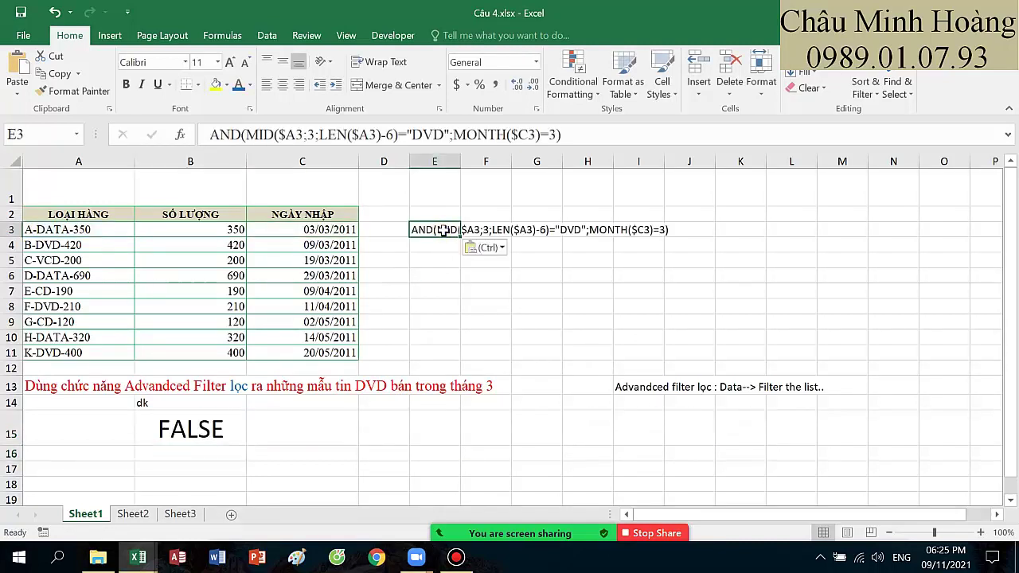
{"action": "key", "text": "ctrl+z"}
Step: Paste the copied formula text into B1 above the table and enlarge its font size to 16
{"action": "left_click", "coordinate": [210, 183]}
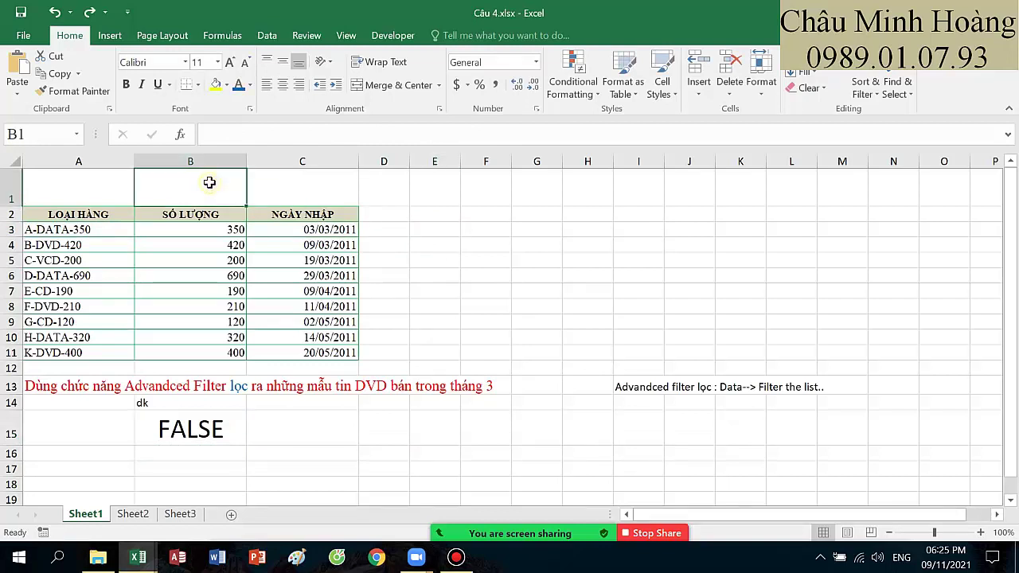
{"action": "key", "text": "ctrl+v"}
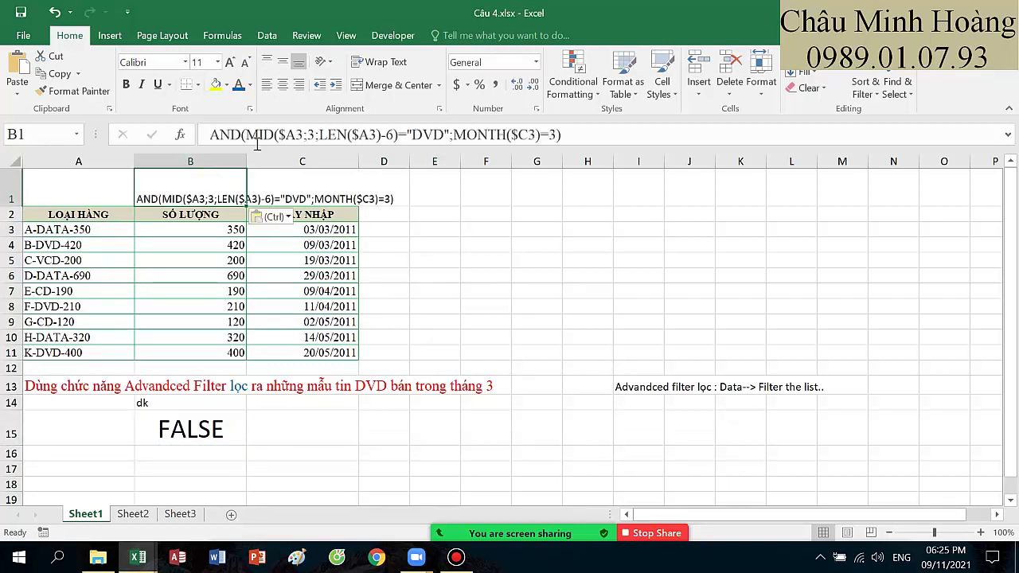
{"action": "left_click", "coordinate": [229, 62]}
{"action": "left_click", "coordinate": [229, 62]}
{"action": "left_click", "coordinate": [230, 62]}
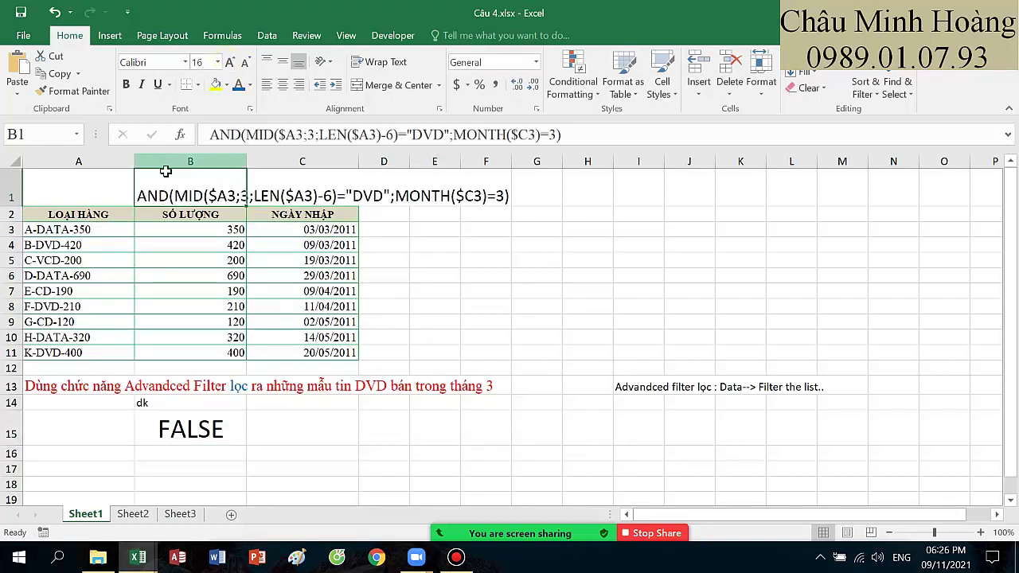
{"action": "left_click", "coordinate": [537, 352]}
{"action": "left_click", "coordinate": [188, 200]}
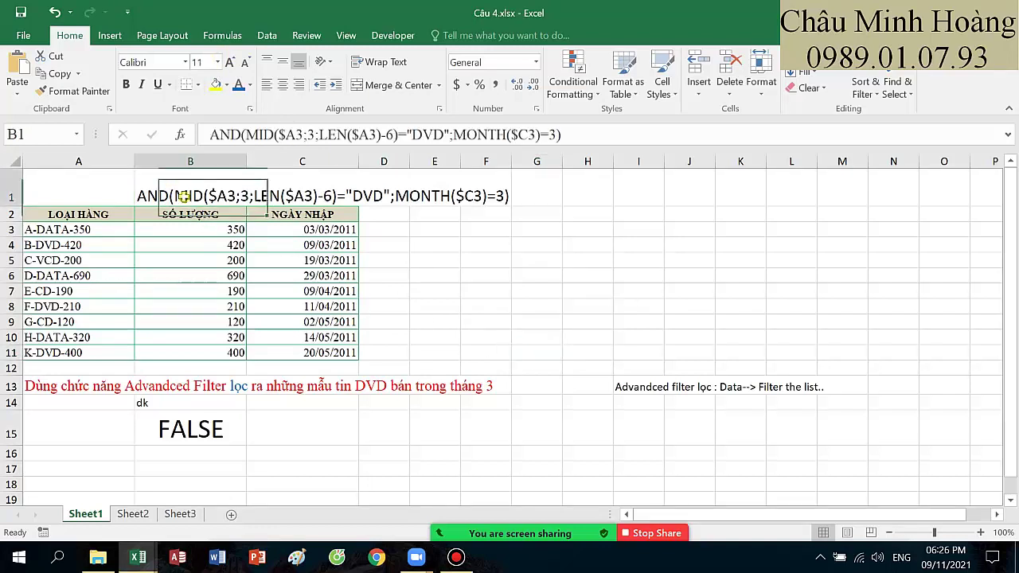
{"action": "left_click", "coordinate": [426, 297]}
Step: Filter the table A2:C11 in place with Advanced Filter, using B14:B15 as the criteria range
{"action": "left_click", "coordinate": [85, 213]}
{"action": "left_click_drag", "start_coordinate": [216, 240], "coordinate": [318, 353]}
{"action": "left_click", "coordinate": [268, 36]}
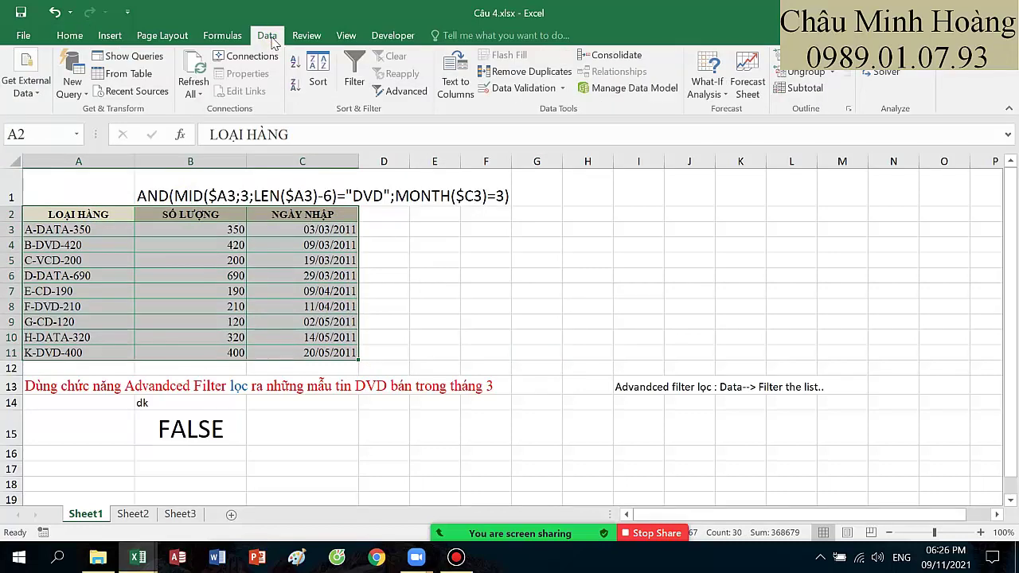
{"action": "left_click", "coordinate": [391, 95]}
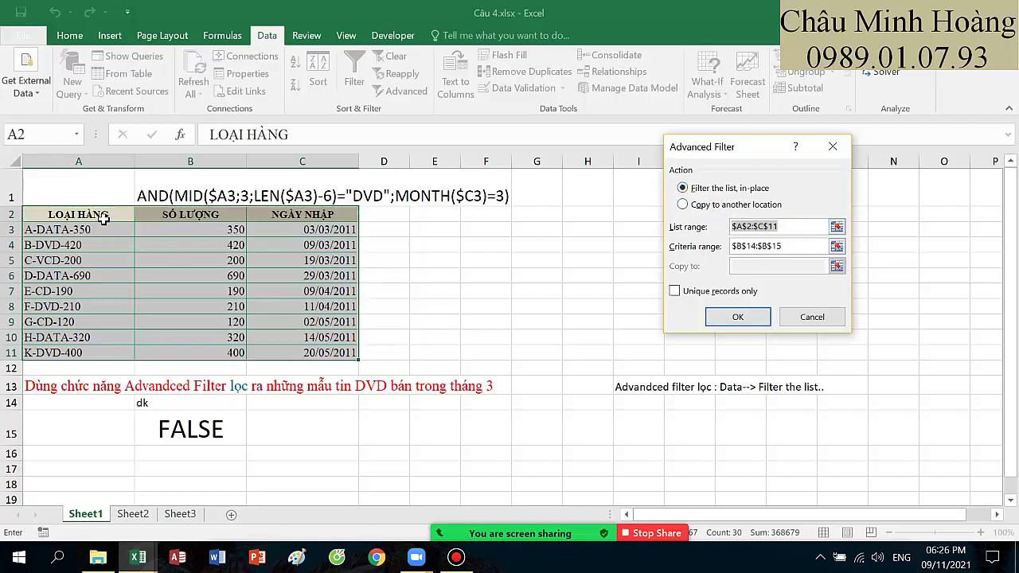
{"action": "left_click_drag", "start_coordinate": [99, 217], "coordinate": [349, 353]}
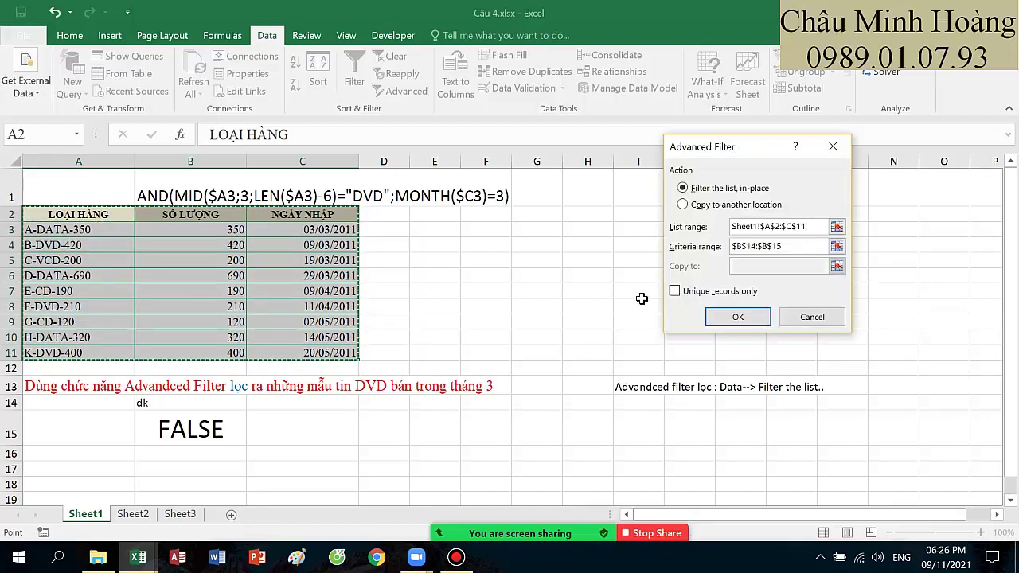
{"action": "left_click", "coordinate": [777, 246]}
{"action": "left_click_drag", "start_coordinate": [191, 430], "coordinate": [231, 440]}
{"action": "left_click", "coordinate": [738, 318]}
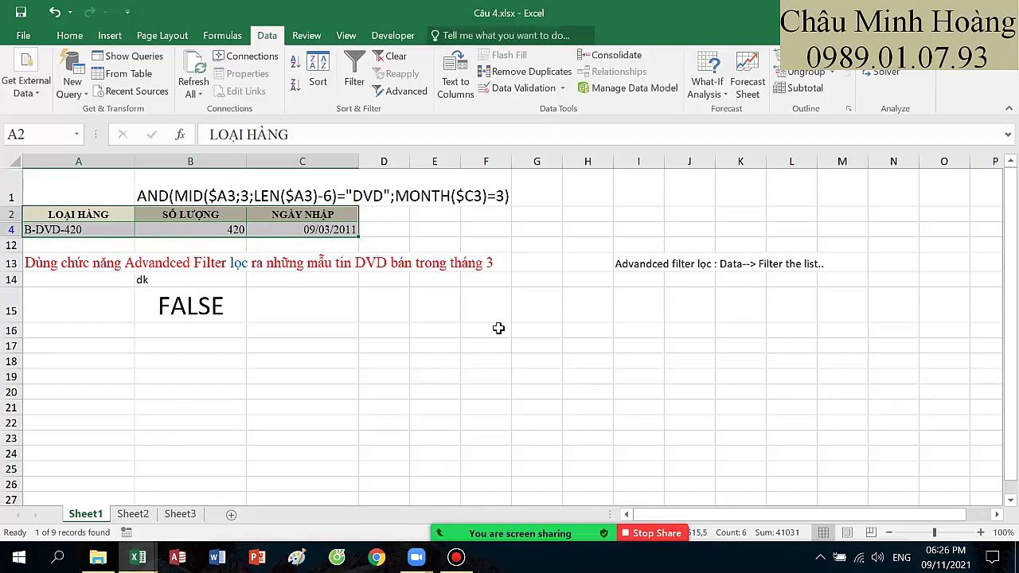
Step: Switch the Zoom screen share to the Câu 5.xlsx workbook and show its DU LIEU sheet
{"action": "mouse_move", "coordinate": [478, 526]}
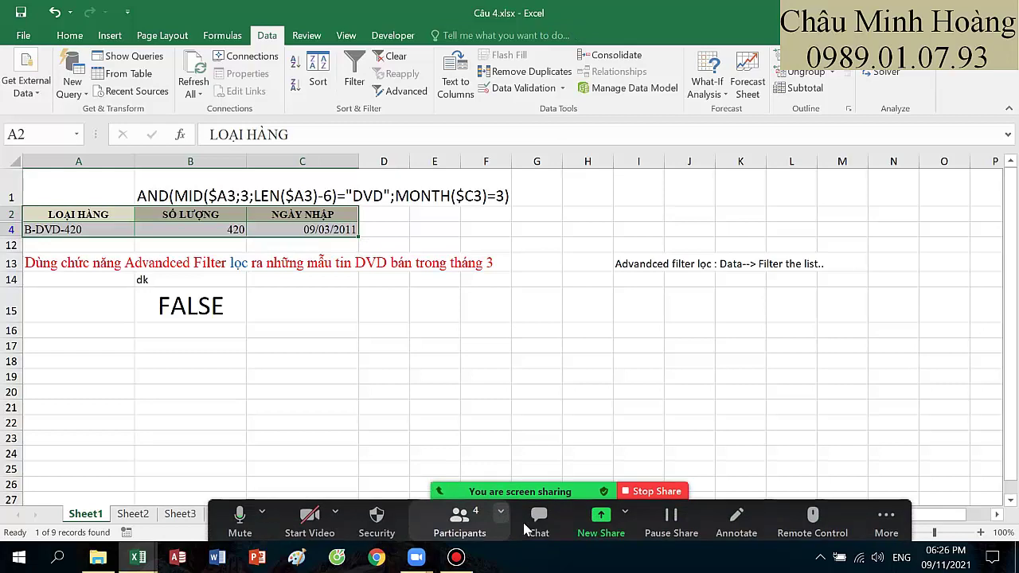
{"action": "left_click", "coordinate": [607, 535]}
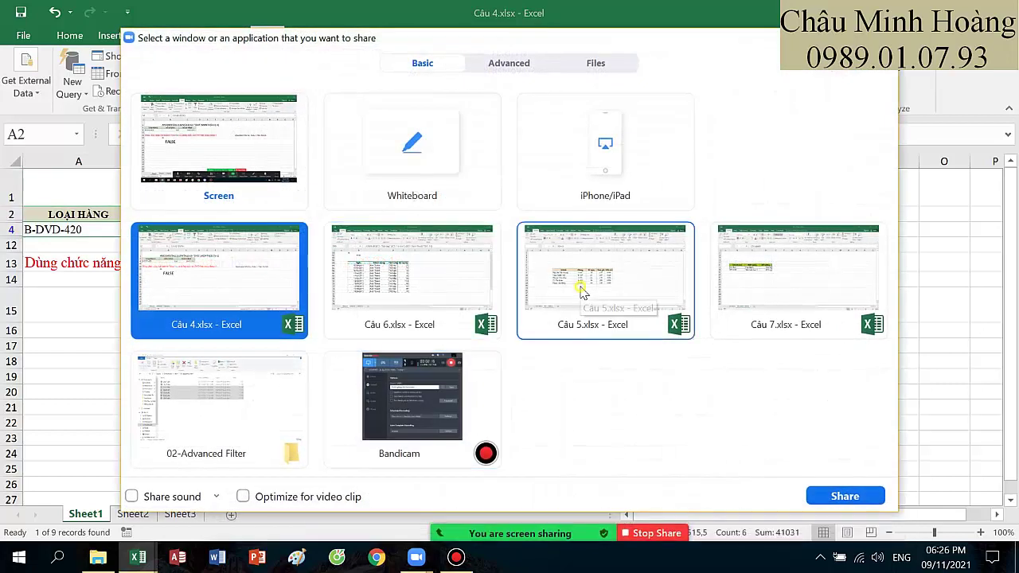
{"action": "double_click", "coordinate": [583, 293]}
{"action": "left_click", "coordinate": [89, 515]}
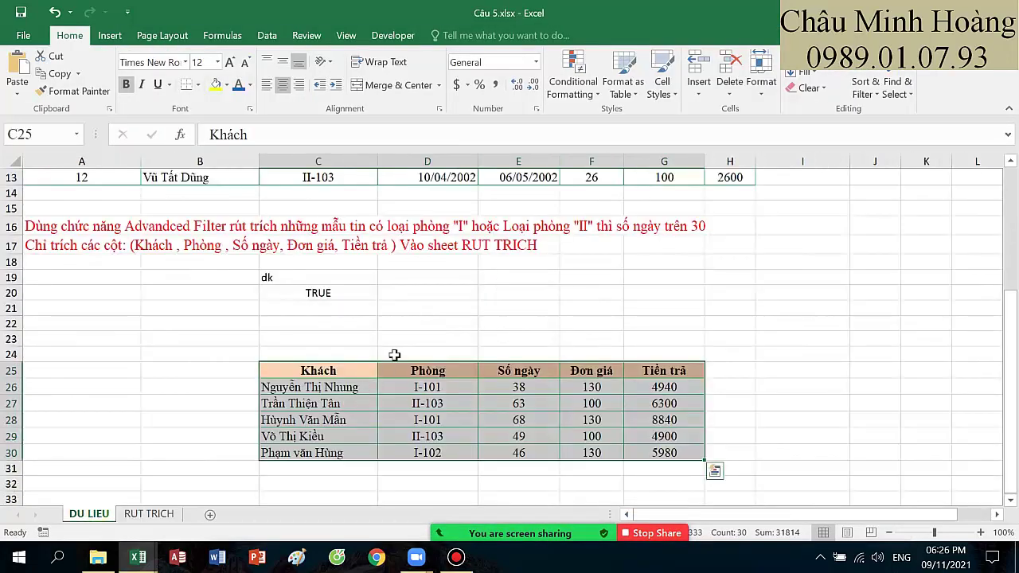
Step: Read the extraction task in rows 16 and 17 and review the guest data table above it
{"action": "scroll", "coordinate": [394, 354], "scroll_direction": "up", "scroll_amount": 2}
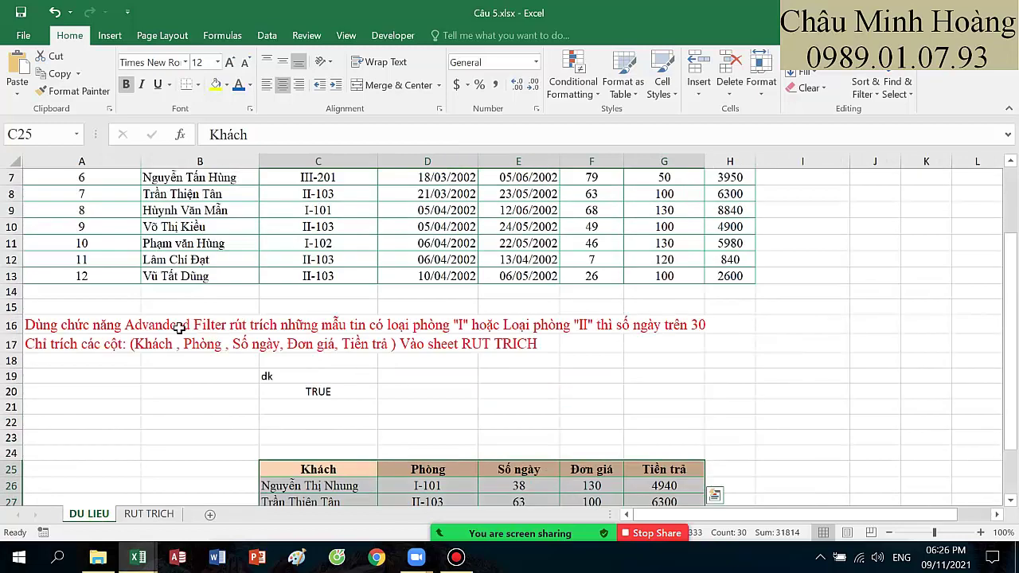
{"action": "scroll", "coordinate": [187, 353], "scroll_direction": "up", "scroll_amount": 2}
{"action": "scroll", "coordinate": [71, 358], "scroll_direction": "down", "scroll_amount": 2}
{"action": "left_click_drag", "start_coordinate": [54, 329], "coordinate": [477, 333]}
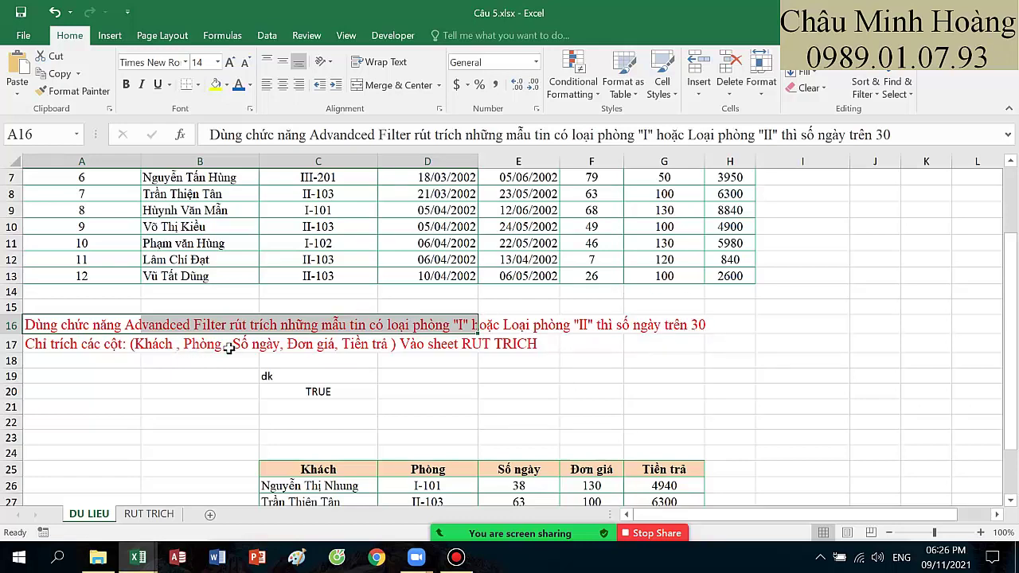
{"action": "scroll", "coordinate": [434, 358], "scroll_direction": "up", "scroll_amount": 2}
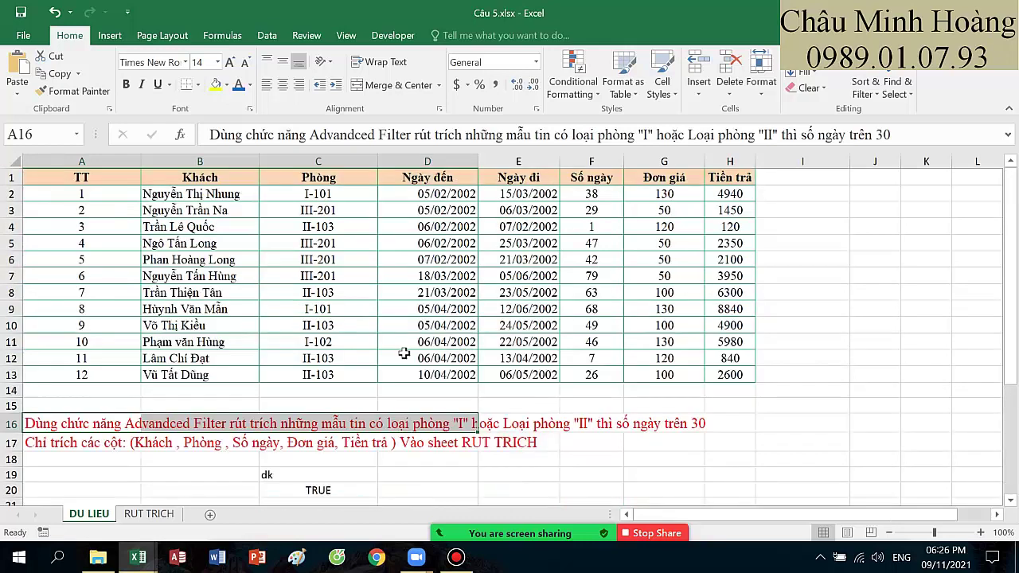
{"action": "scroll", "coordinate": [405, 354], "scroll_direction": "down", "scroll_amount": 2}
Step: Set the font size of criteria formula cell C20 to 24
{"action": "left_click", "coordinate": [330, 390]}
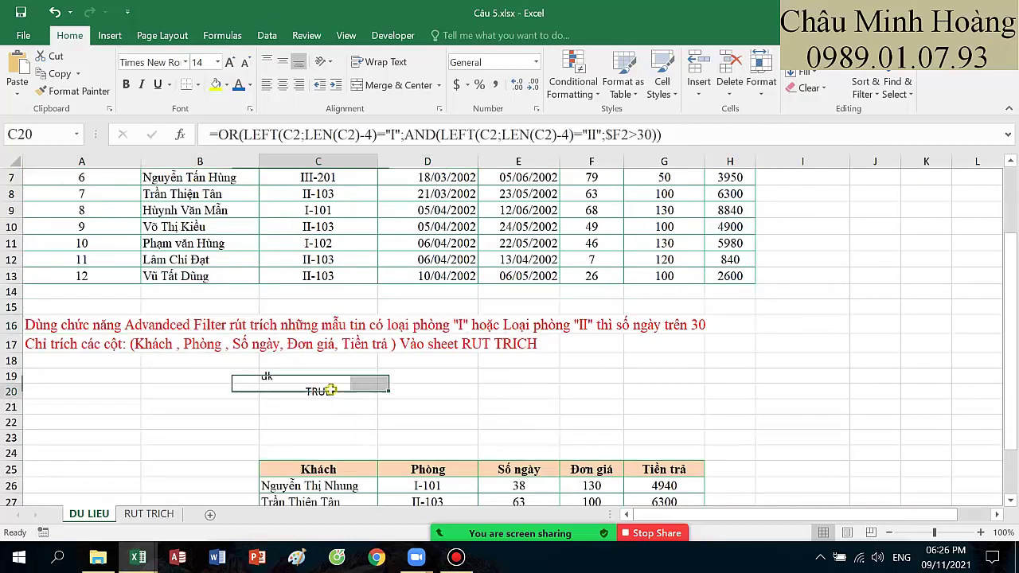
{"action": "left_click", "coordinate": [217, 62]}
{"action": "left_click", "coordinate": [203, 232]}
Step: Open the criteria formula in C20 and examine the first and second logical arguments of its OR function
{"action": "double_click", "coordinate": [335, 402]}
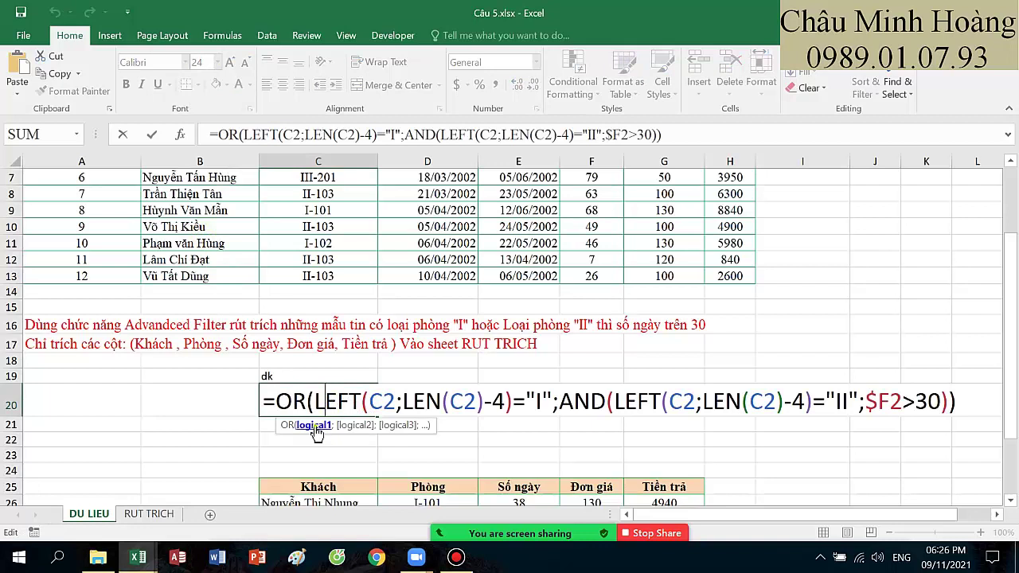
{"action": "left_click", "coordinate": [319, 425]}
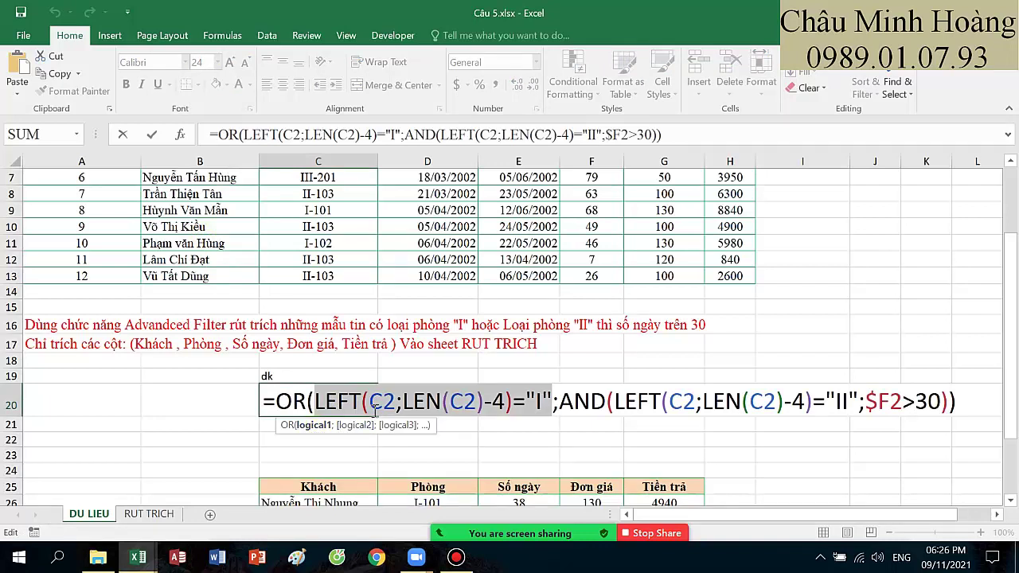
{"action": "left_click", "coordinate": [560, 404]}
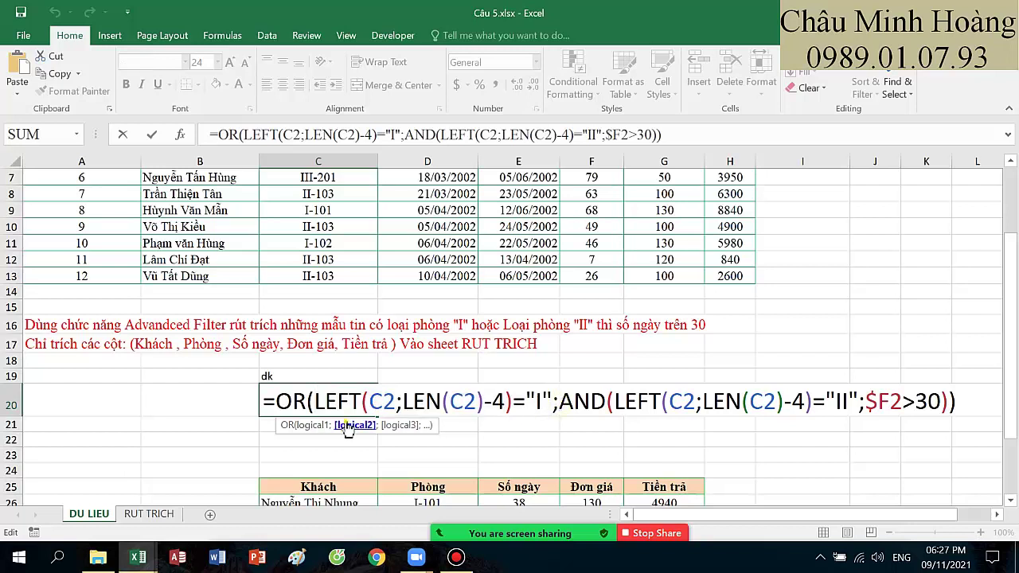
{"action": "left_click", "coordinate": [350, 426]}
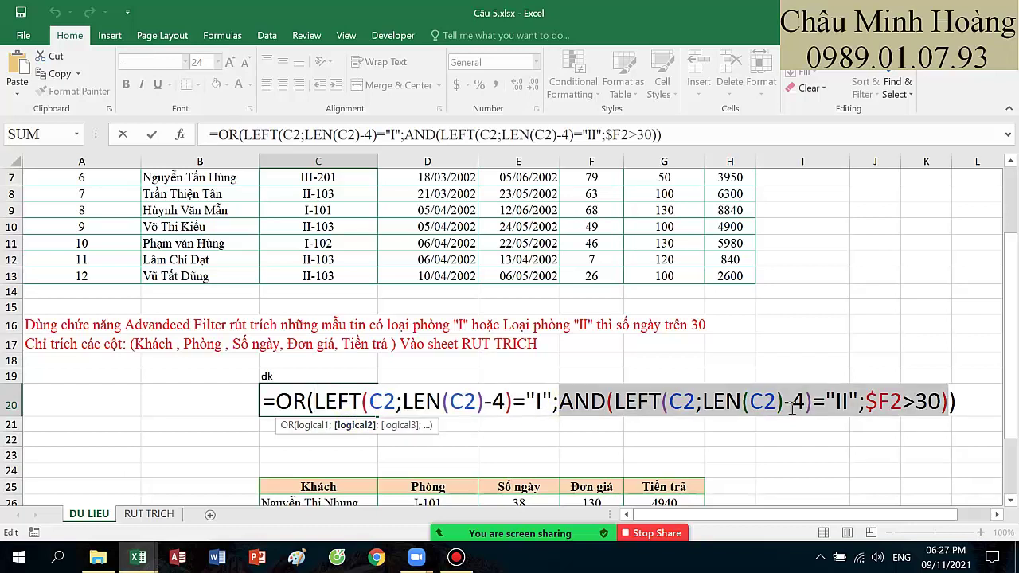
Step: Change both C2 references inside the AND part of the C20 formula to $C2
{"action": "left_click", "coordinate": [686, 404]}
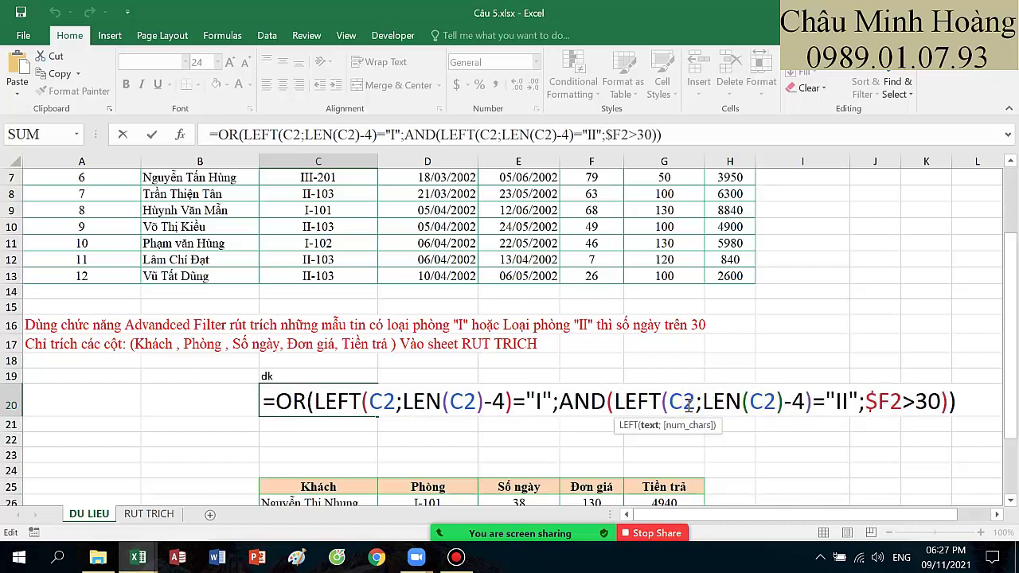
{"action": "key", "text": "F4"}
{"action": "key", "text": "F4"}
{"action": "key", "text": "F4"}
{"action": "left_click", "coordinate": [786, 401]}
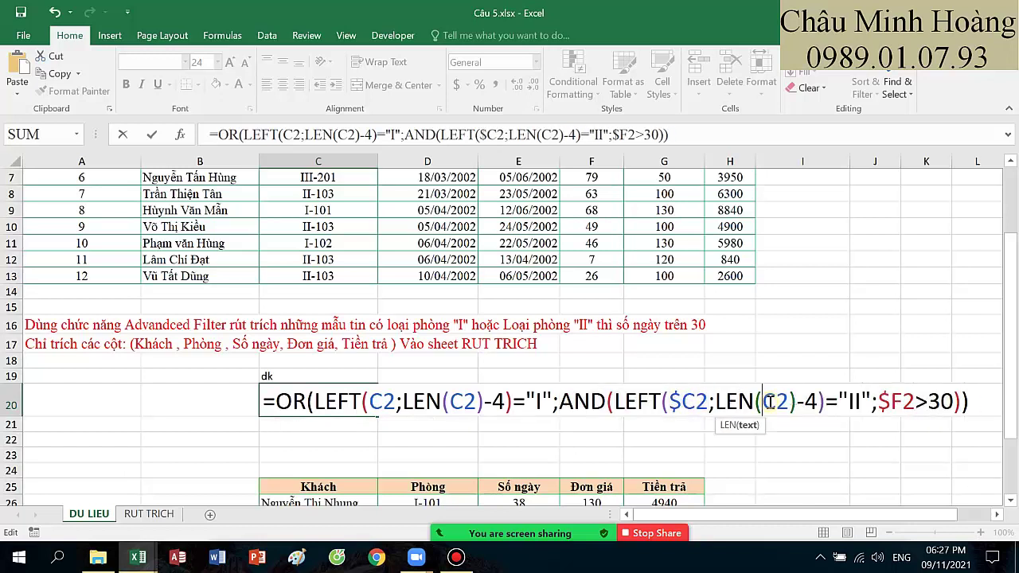
{"action": "key", "text": "F4"}
{"action": "key", "text": "F4"}
{"action": "key", "text": "F4"}
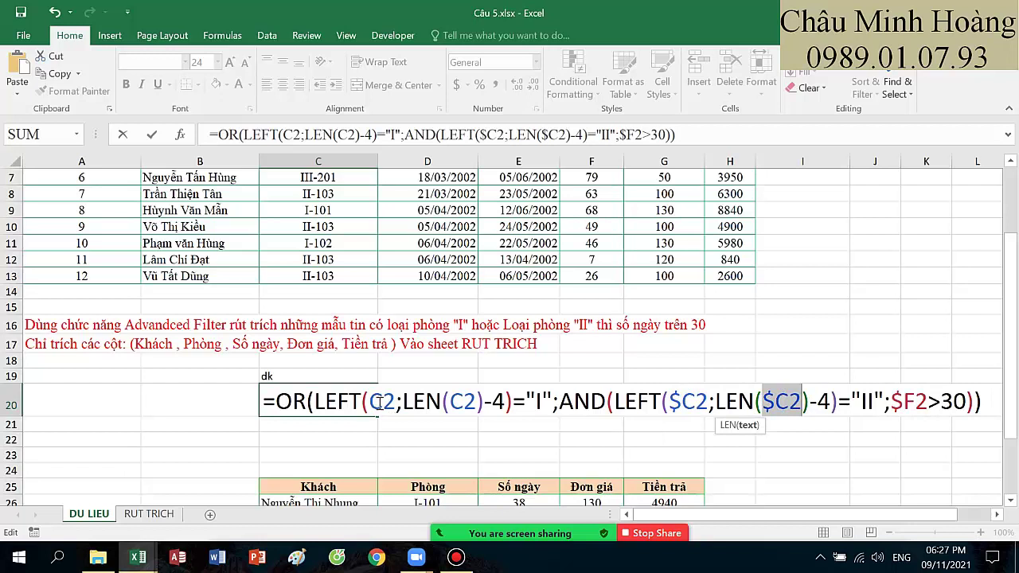
Step: Change both C2 references in the first LEFT comparison of the C20 formula to $C2
{"action": "left_click", "coordinate": [380, 400]}
{"action": "key", "text": "F4"}
{"action": "key", "text": "F4"}
{"action": "key", "text": "F4"}
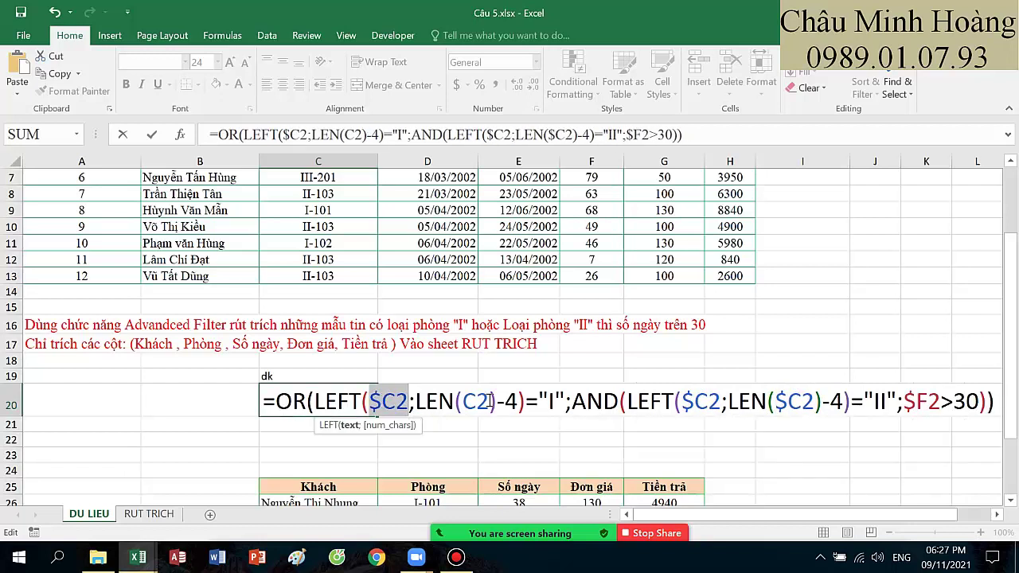
{"action": "left_click", "coordinate": [488, 401]}
{"action": "key", "text": "F4"}
{"action": "key", "text": "F4"}
{"action": "key", "text": "F4"}
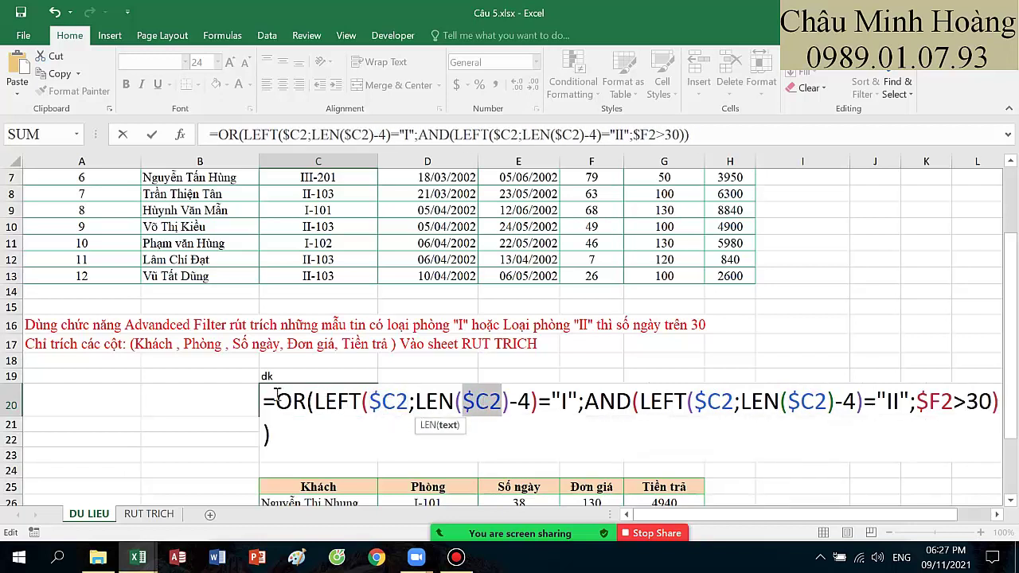
Step: Copy the C20 formula text without its equals sign, cancel the cell edit, and paste the text into A22
{"action": "left_click_drag", "start_coordinate": [267, 400], "coordinate": [269, 434]}
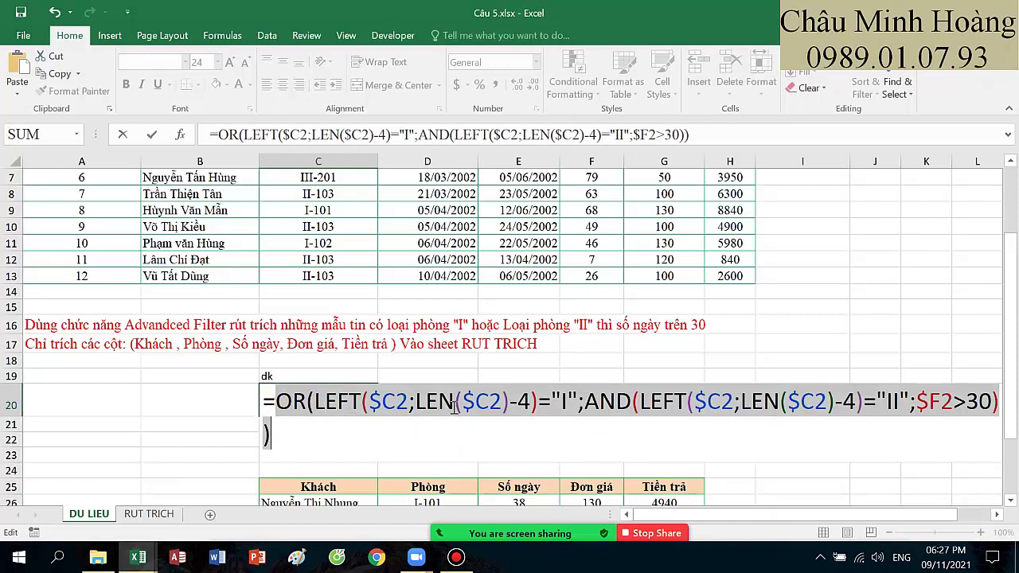
{"action": "left_click_drag", "start_coordinate": [289, 434], "coordinate": [273, 392]}
{"action": "key", "text": "Delete"}
{"action": "left_click", "coordinate": [291, 364]}
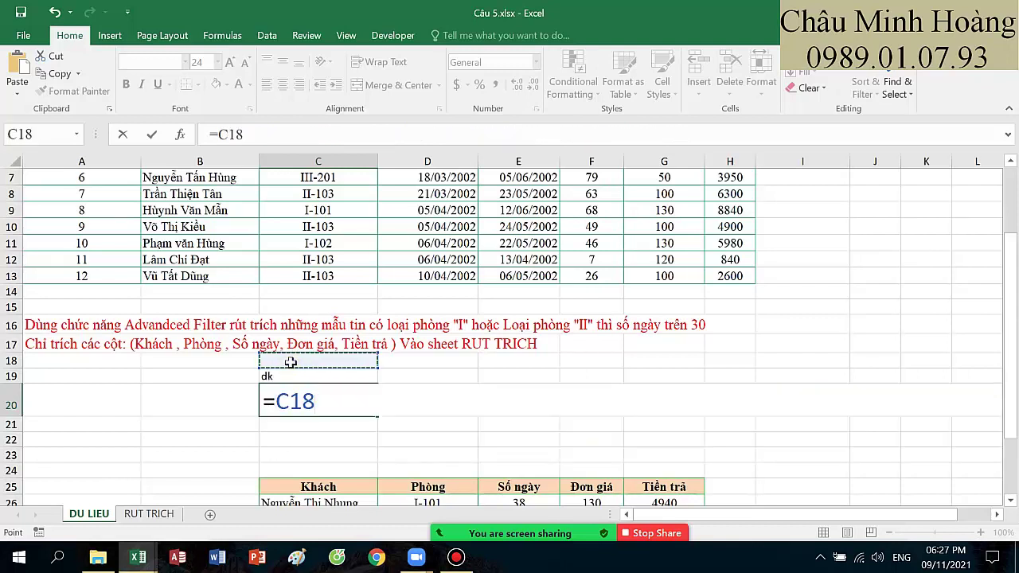
{"action": "key", "text": "Escape"}
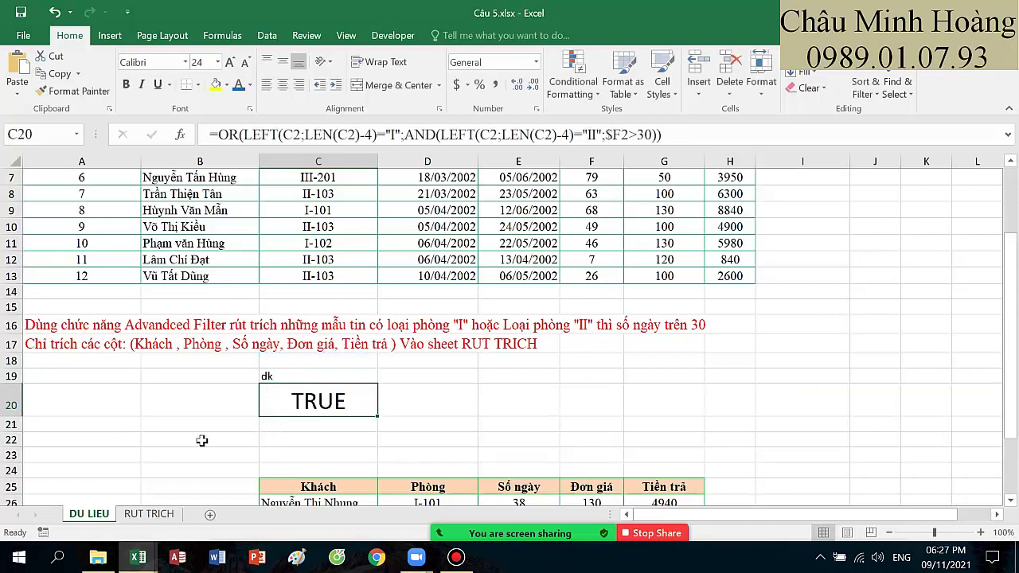
{"action": "left_click", "coordinate": [76, 435]}
{"action": "key", "text": "ctrl+v"}
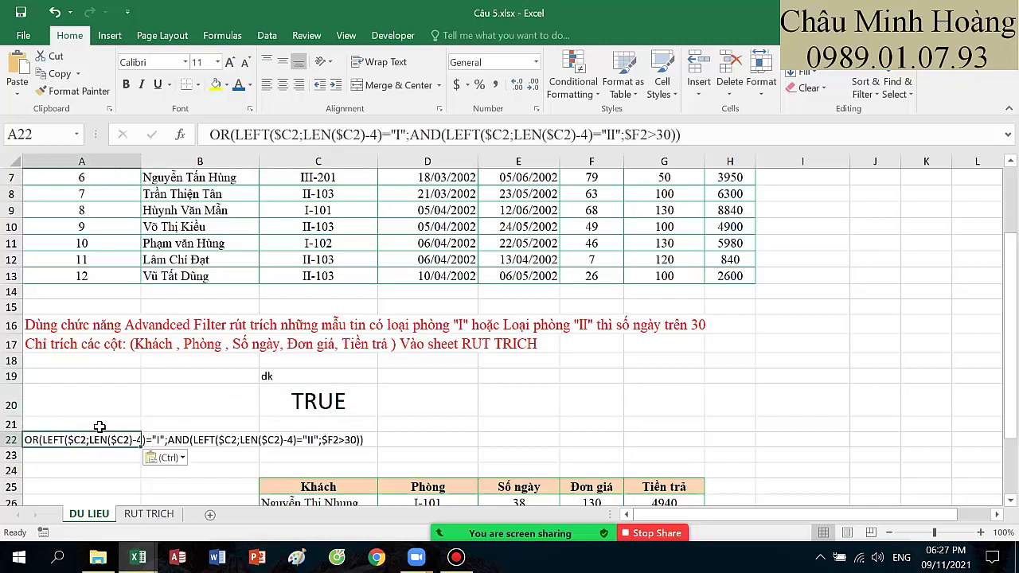
Step: Increase the font size of the formula text in A22 to 16
{"action": "left_click", "coordinate": [229, 61]}
{"action": "left_click", "coordinate": [230, 62]}
{"action": "left_click", "coordinate": [229, 61]}
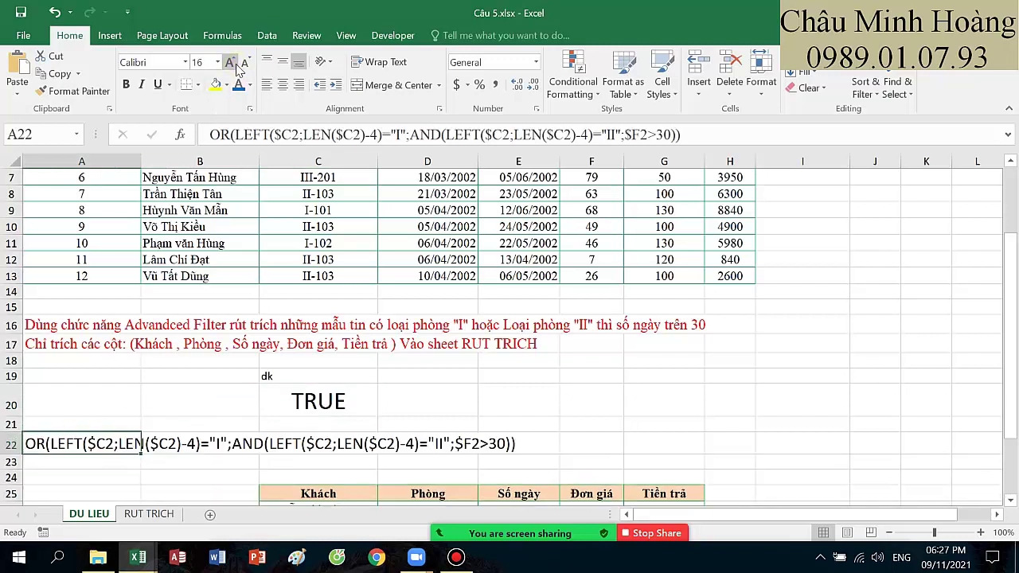
{"action": "left_click", "coordinate": [94, 473]}
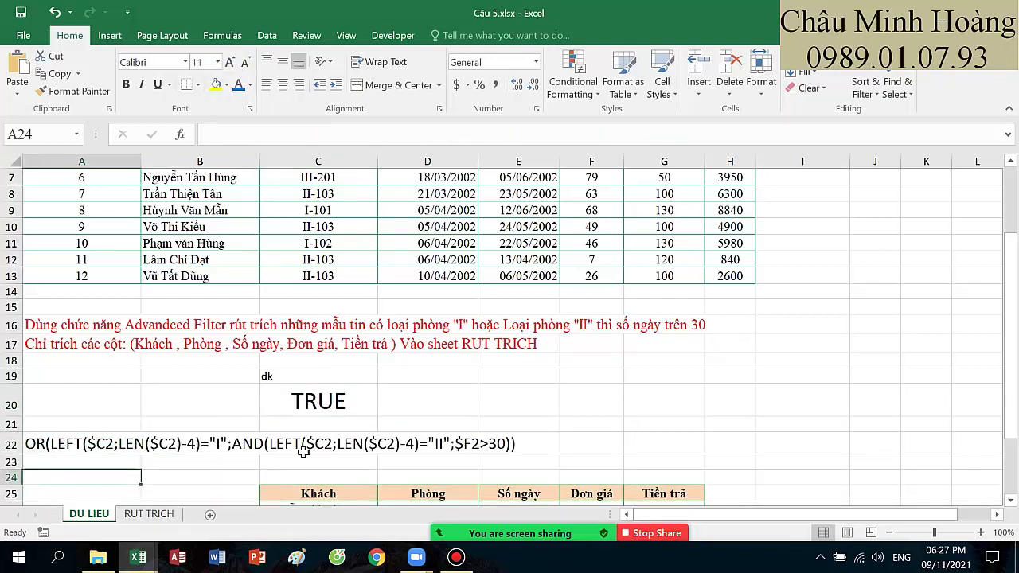
Step: Review the formula text in row 22 and the column headers of the extracted table in row 25
{"action": "left_click_drag", "start_coordinate": [55, 448], "coordinate": [522, 432]}
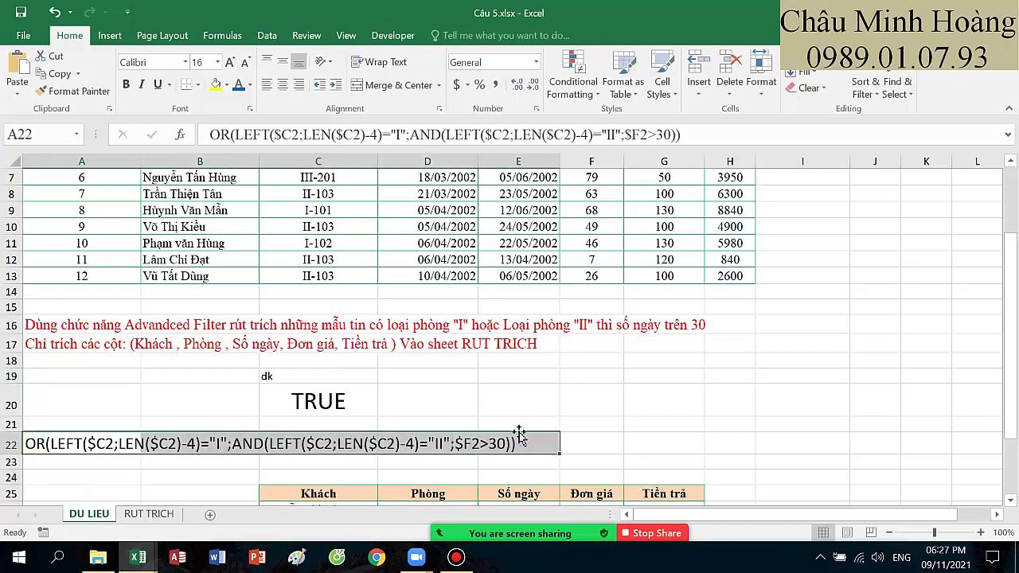
{"action": "scroll", "coordinate": [493, 417], "scroll_direction": "down", "scroll_amount": 2}
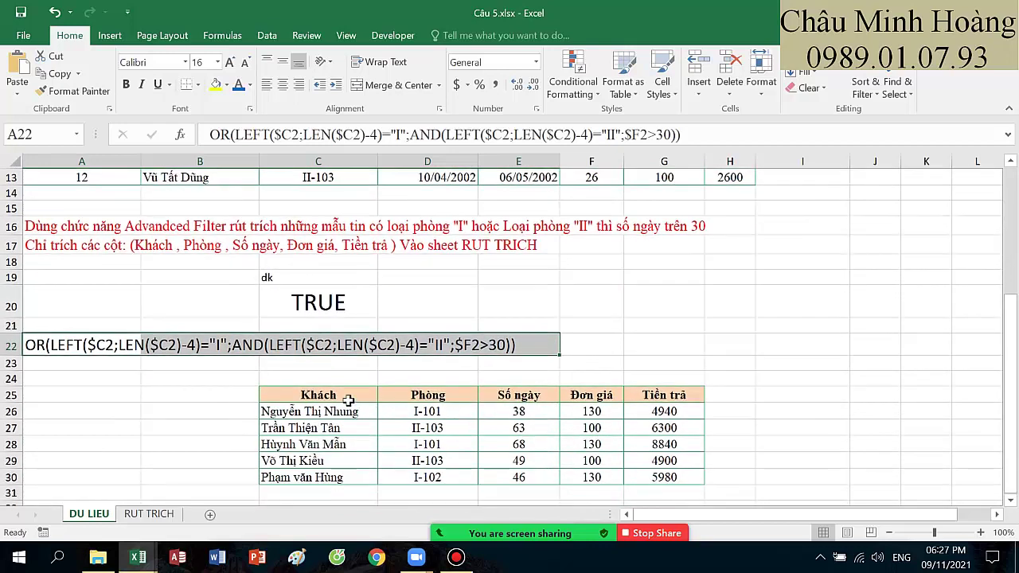
{"action": "left_click", "coordinate": [348, 400]}
{"action": "left_click", "coordinate": [415, 403]}
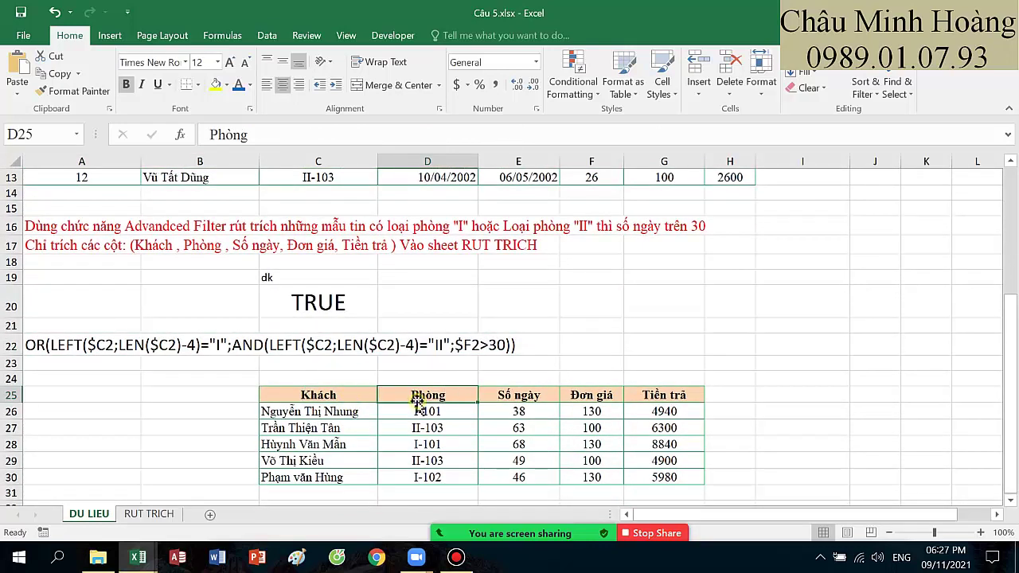
{"action": "left_click", "coordinate": [528, 402]}
{"action": "left_click", "coordinate": [605, 395]}
{"action": "left_click", "coordinate": [629, 396]}
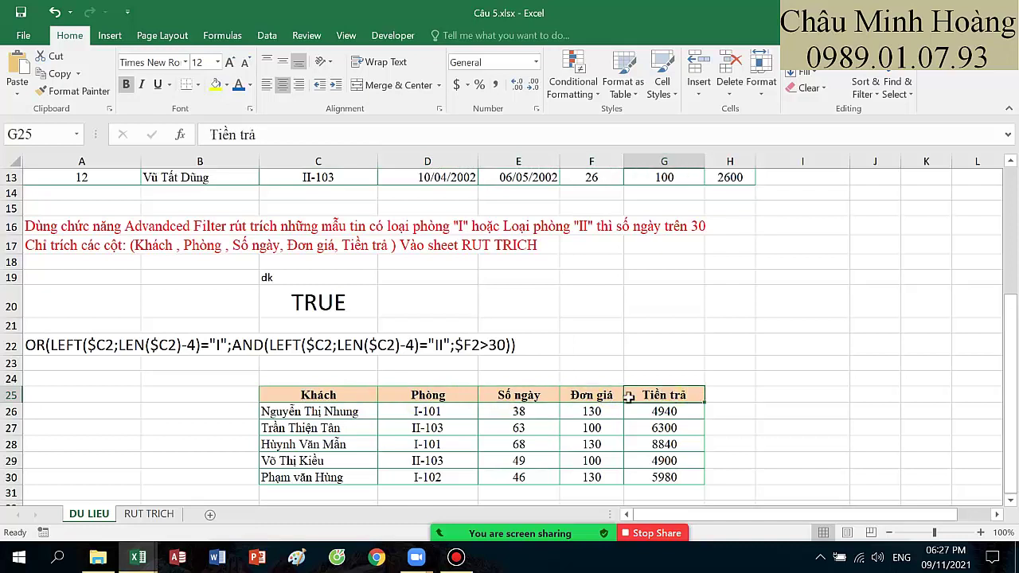
{"action": "left_click_drag", "start_coordinate": [298, 400], "coordinate": [663, 470]}
{"action": "key", "text": "ctrl+c"}
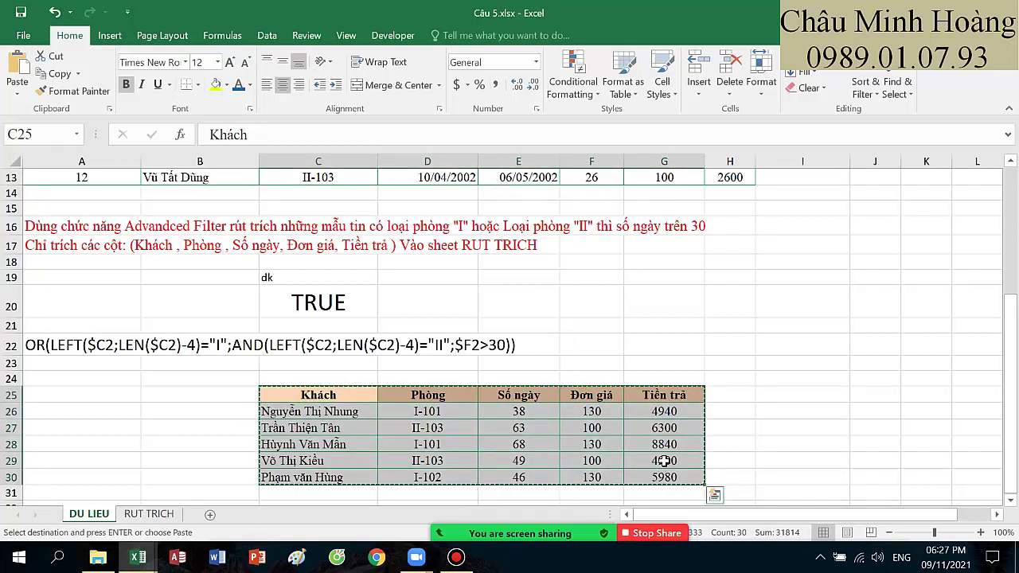
{"action": "left_click", "coordinate": [634, 342]}
{"action": "left_click", "coordinate": [638, 312]}
{"action": "key", "text": "Escape"}
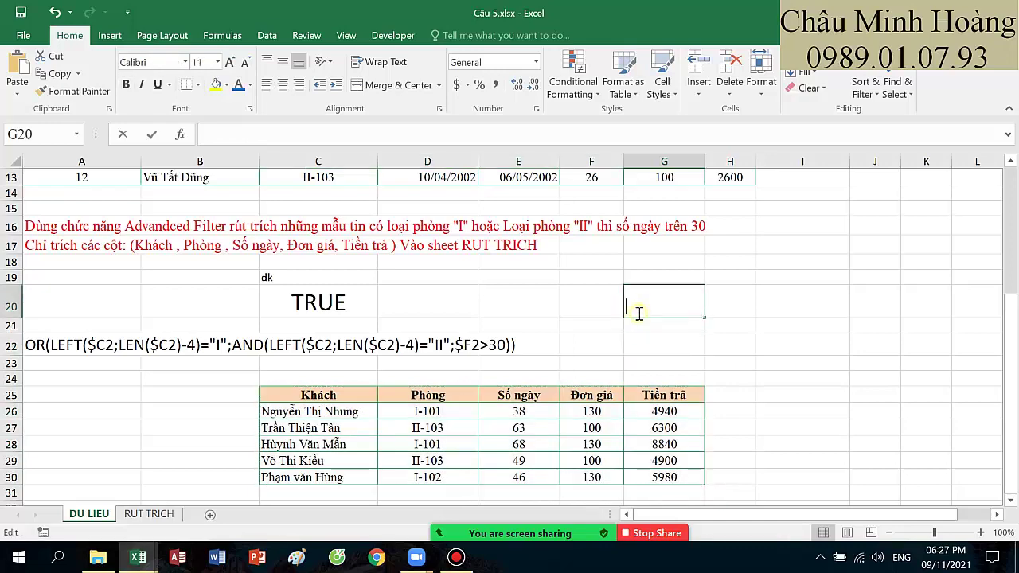
Step: Start an Advanced Filter on the guest table that copies to another location, with list range A1:H13
{"action": "scroll", "coordinate": [637, 313], "scroll_direction": "up", "scroll_amount": 2}
{"action": "left_click", "coordinate": [430, 422]}
{"action": "scroll", "coordinate": [122, 215], "scroll_direction": "up", "scroll_amount": 2}
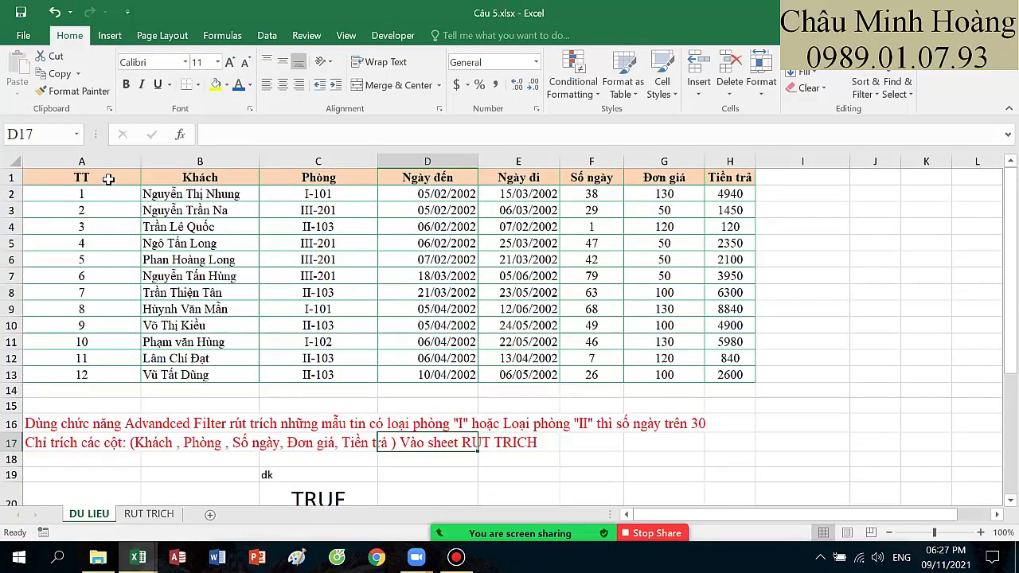
{"action": "left_click_drag", "start_coordinate": [108, 180], "coordinate": [351, 210]}
{"action": "left_click", "coordinate": [267, 35]}
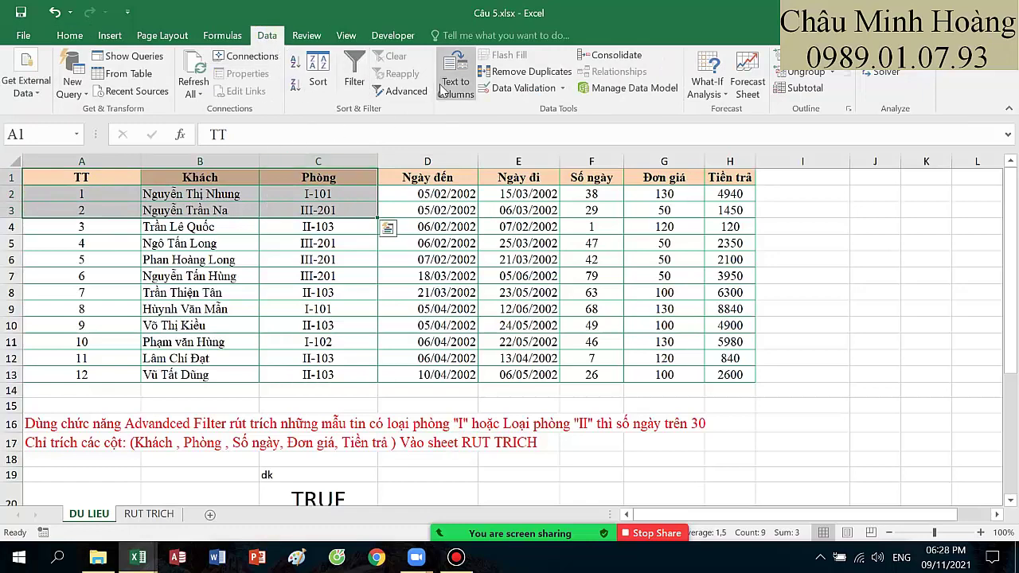
{"action": "left_click", "coordinate": [403, 91]}
{"action": "left_click", "coordinate": [683, 204]}
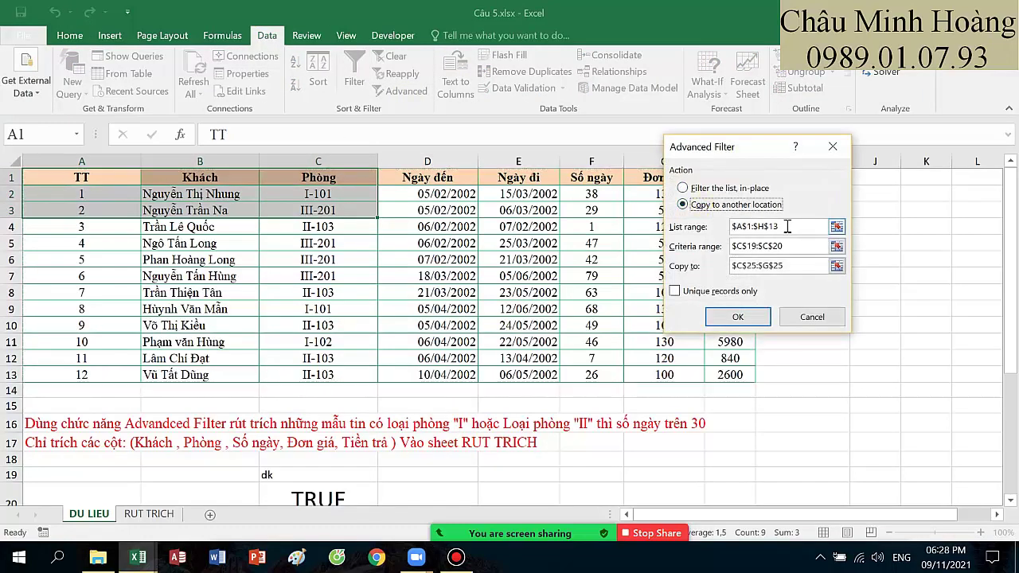
{"action": "left_click", "coordinate": [787, 227]}
{"action": "left_click_drag", "start_coordinate": [104, 171], "coordinate": [753, 379]}
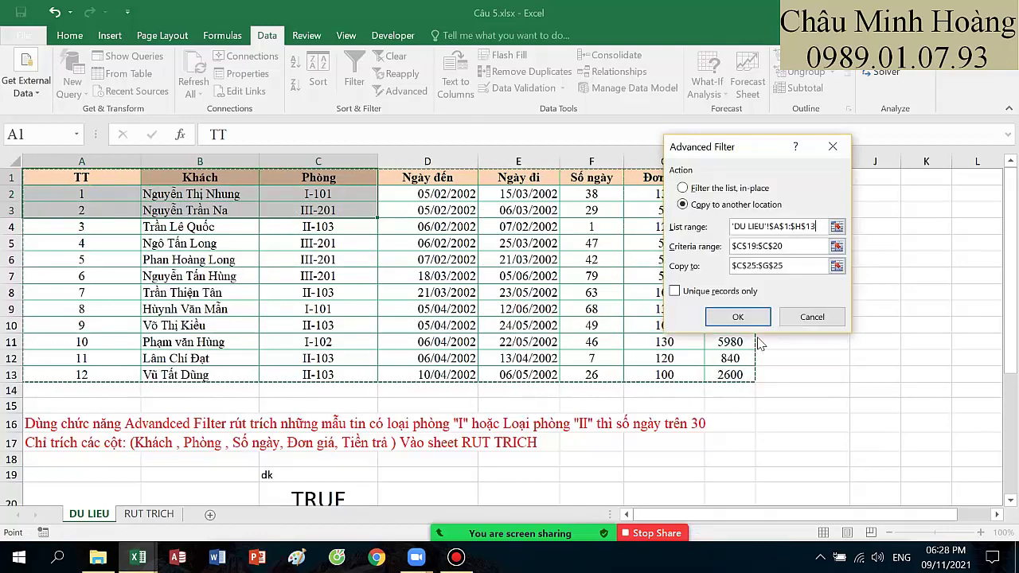
Step: Set the filter's criteria range to C19:C20 and its copy destination to B34, and run the extraction
{"action": "left_click", "coordinate": [787, 246]}
{"action": "scroll", "coordinate": [318, 334], "scroll_direction": "down", "scroll_amount": 4}
{"action": "left_click_drag", "start_coordinate": [319, 410], "coordinate": [338, 434]}
{"action": "left_click", "coordinate": [787, 266]}
{"action": "scroll", "coordinate": [566, 263], "scroll_direction": "down", "scroll_amount": 2}
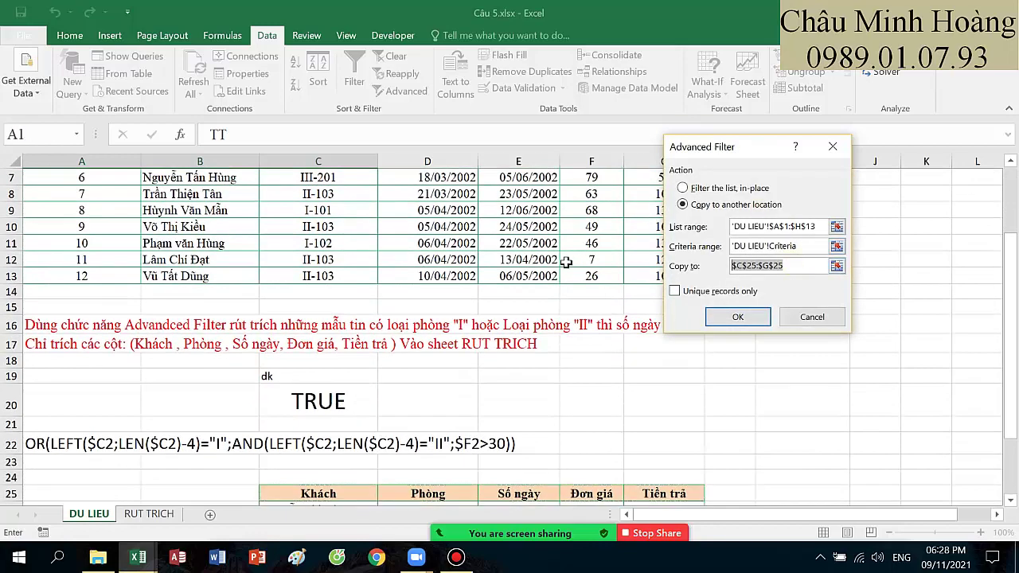
{"action": "scroll", "coordinate": [494, 382], "scroll_direction": "down", "scroll_amount": 5}
{"action": "left_click", "coordinate": [197, 369]}
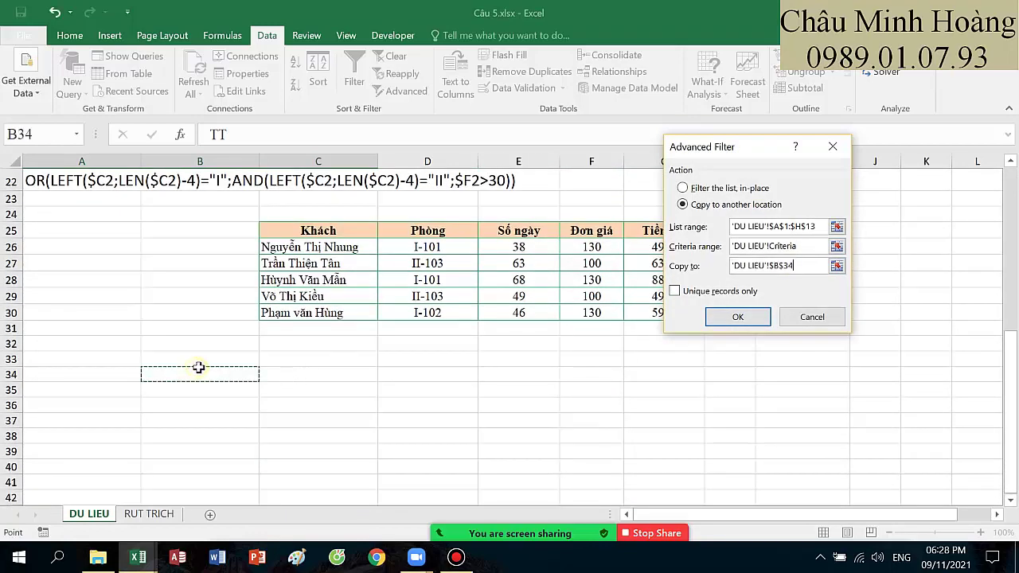
{"action": "left_click", "coordinate": [735, 317]}
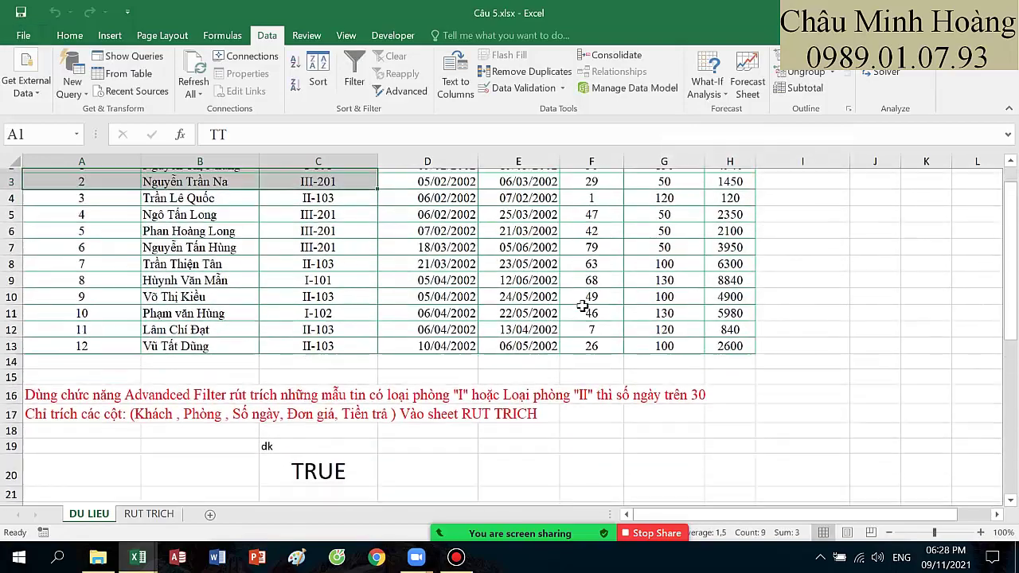
Step: Delete the TT column cells B34:B39 from the new extract, shifting the remaining cells left
{"action": "scroll", "coordinate": [295, 335], "scroll_direction": "down", "scroll_amount": 8}
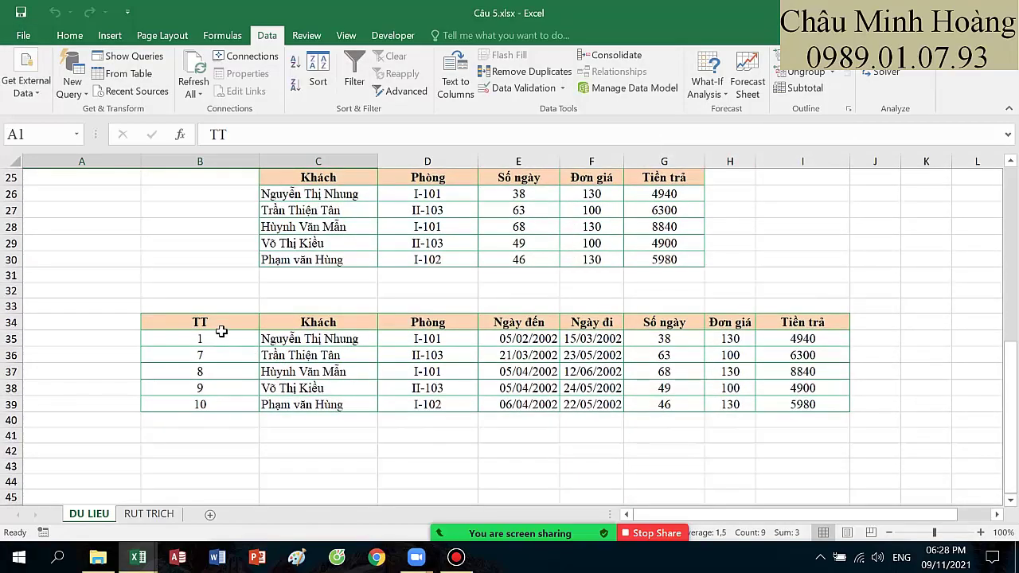
{"action": "left_click_drag", "start_coordinate": [223, 325], "coordinate": [231, 403]}
{"action": "right_click", "coordinate": [239, 389]}
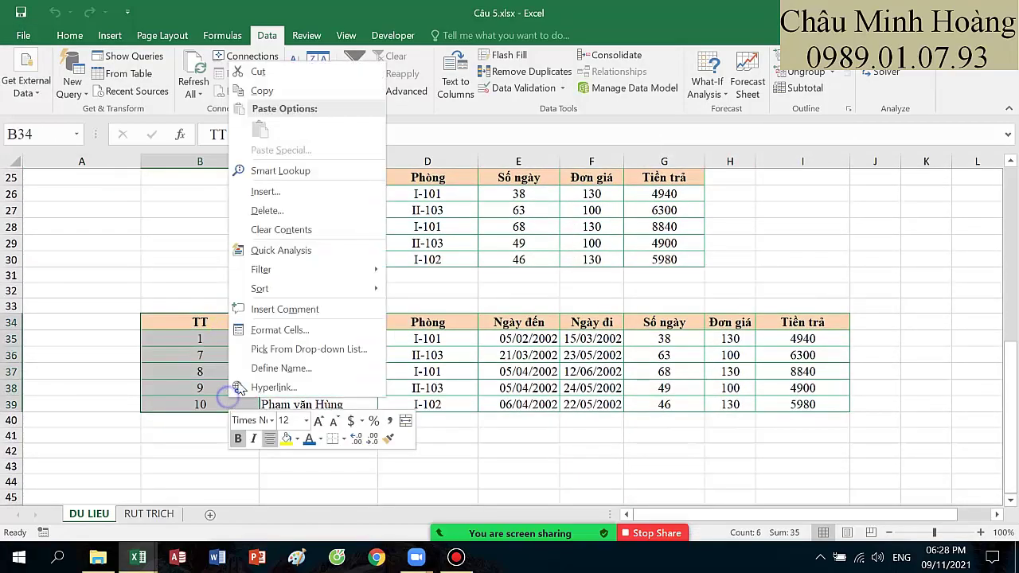
{"action": "left_click", "coordinate": [287, 211]}
{"action": "left_click", "coordinate": [251, 257]}
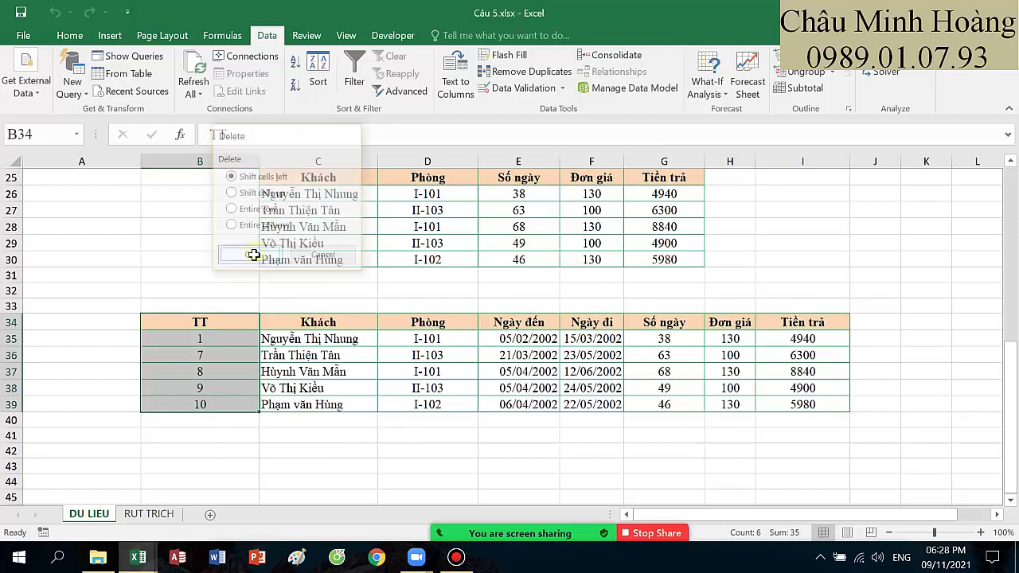
Step: Delete the Ngày đến and Ngày đi cells D34:E39, shifting cells left, and check the remaining headers
{"action": "left_click_drag", "start_coordinate": [327, 321], "coordinate": [318, 405]}
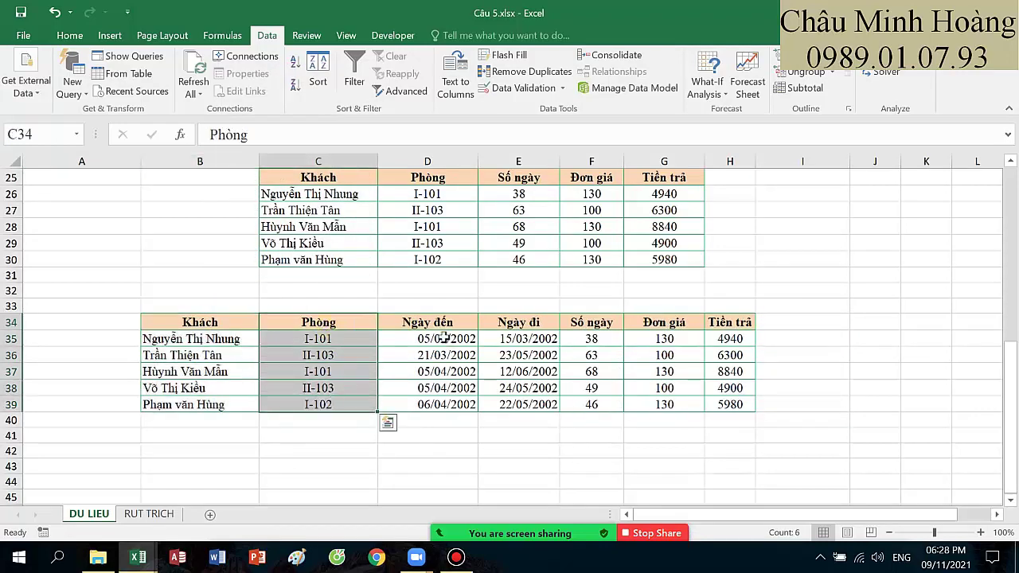
{"action": "left_click_drag", "start_coordinate": [438, 327], "coordinate": [506, 398]}
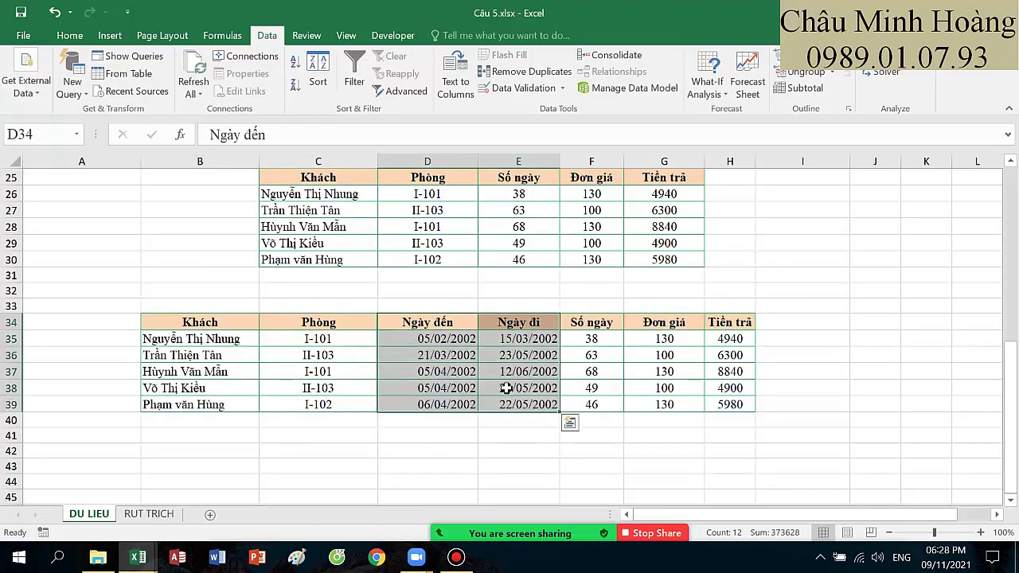
{"action": "right_click", "coordinate": [506, 398]}
{"action": "left_click", "coordinate": [574, 204]}
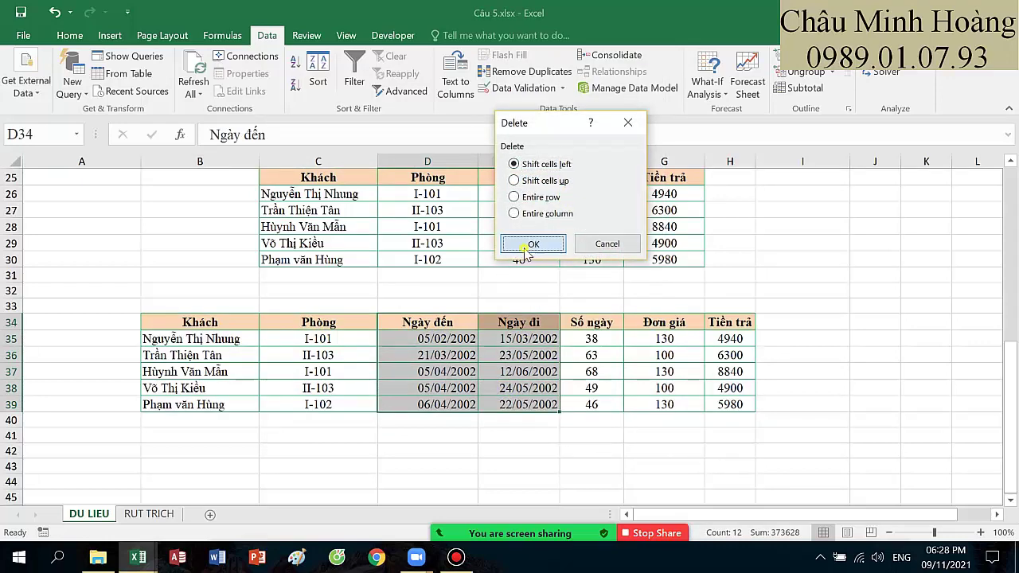
{"action": "left_click", "coordinate": [530, 243]}
{"action": "left_click", "coordinate": [449, 325]}
{"action": "left_click", "coordinate": [514, 321]}
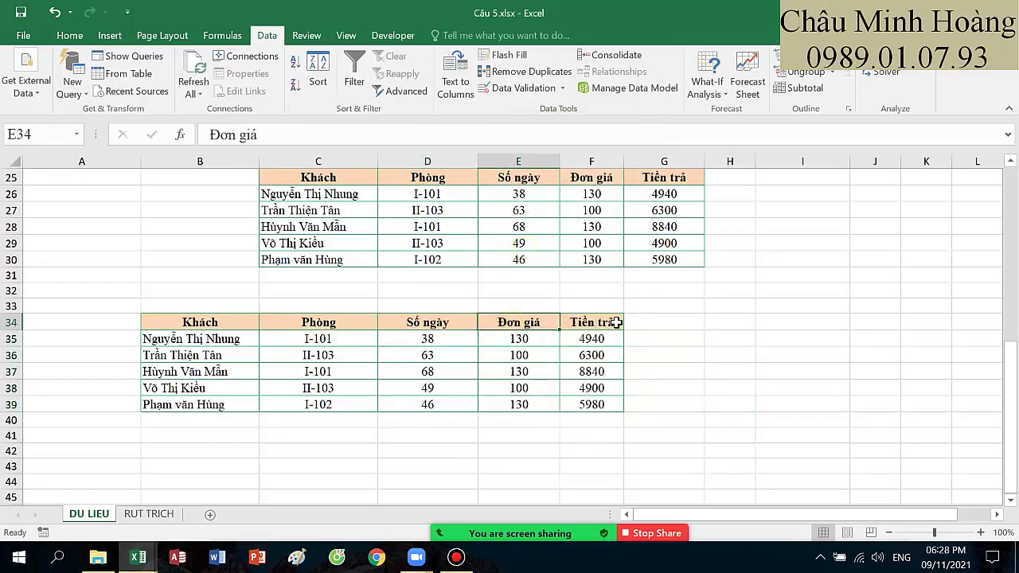
{"action": "left_click", "coordinate": [613, 322]}
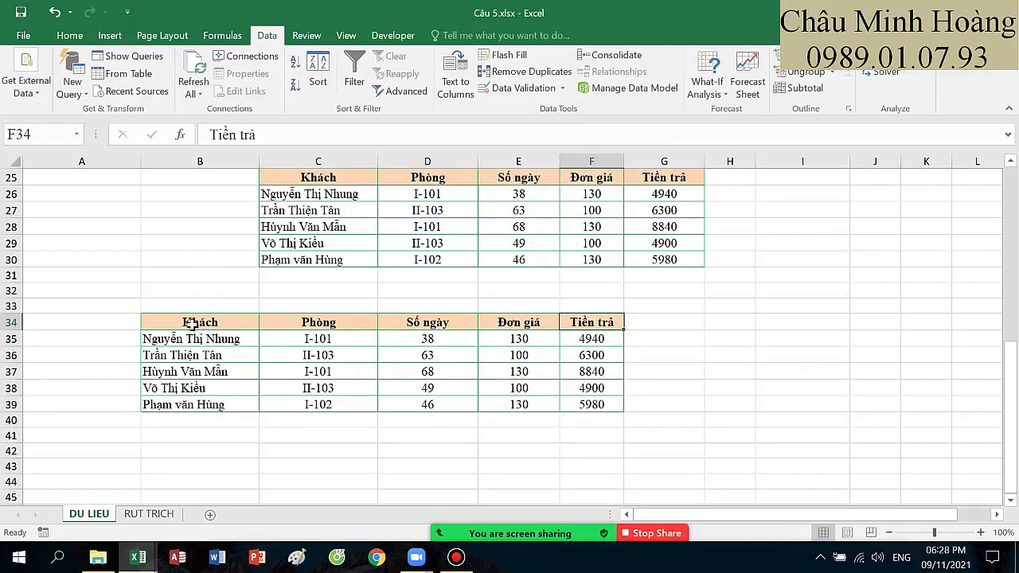
Step: Copy the trimmed extract B34:F39 and paste it at D8 on the RUT TRICH sheet
{"action": "left_click_drag", "start_coordinate": [192, 323], "coordinate": [615, 408]}
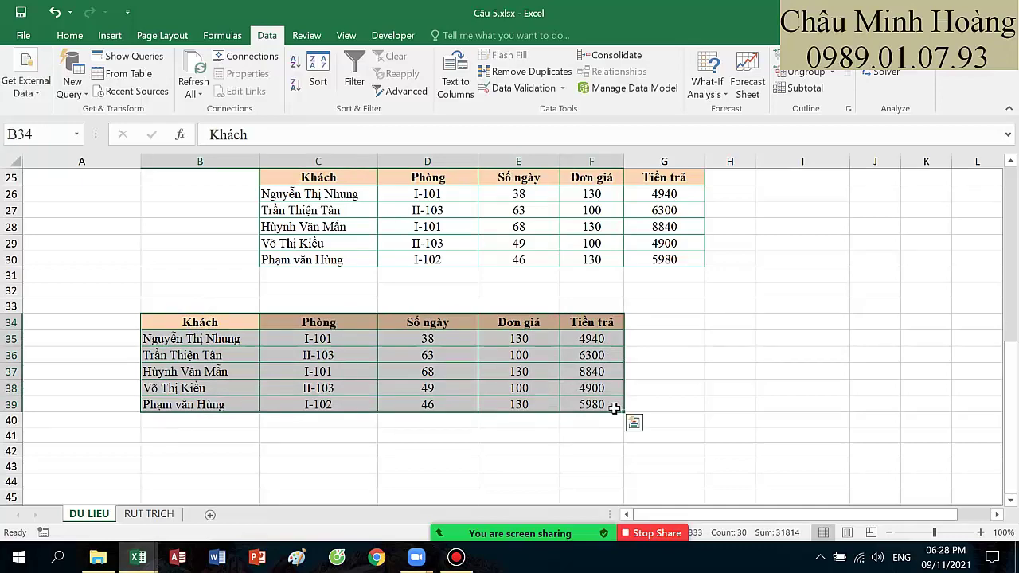
{"action": "key", "text": "ctrl+c"}
{"action": "right_click", "coordinate": [530, 364]}
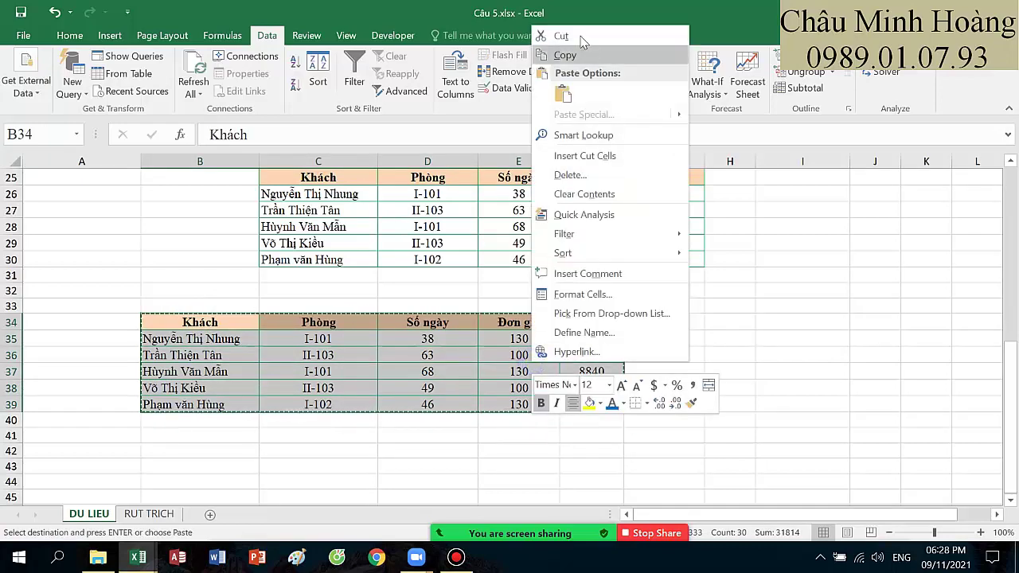
{"action": "key", "text": "Escape"}
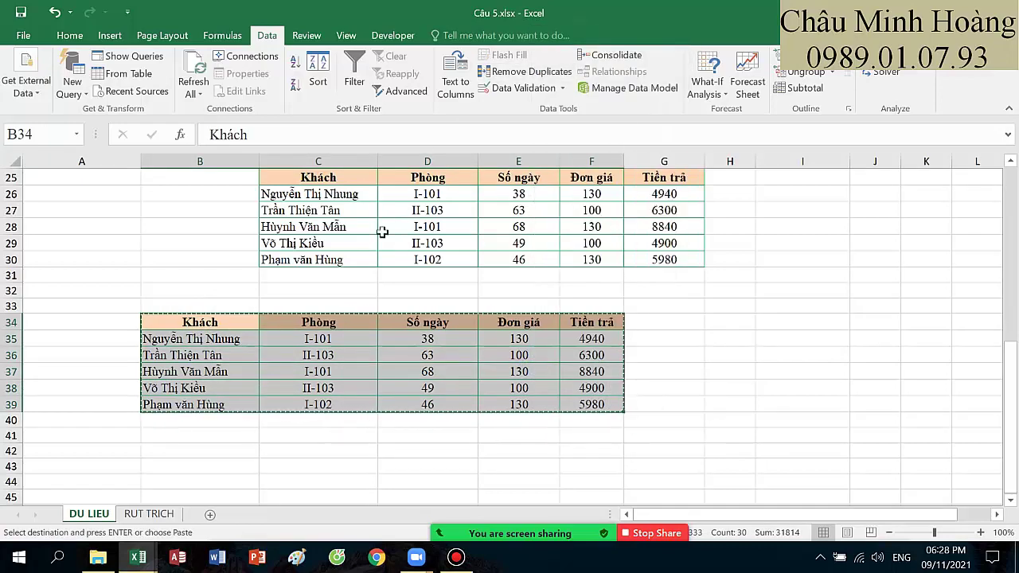
{"action": "left_click", "coordinate": [149, 514]}
{"action": "key", "text": "ctrl+v"}
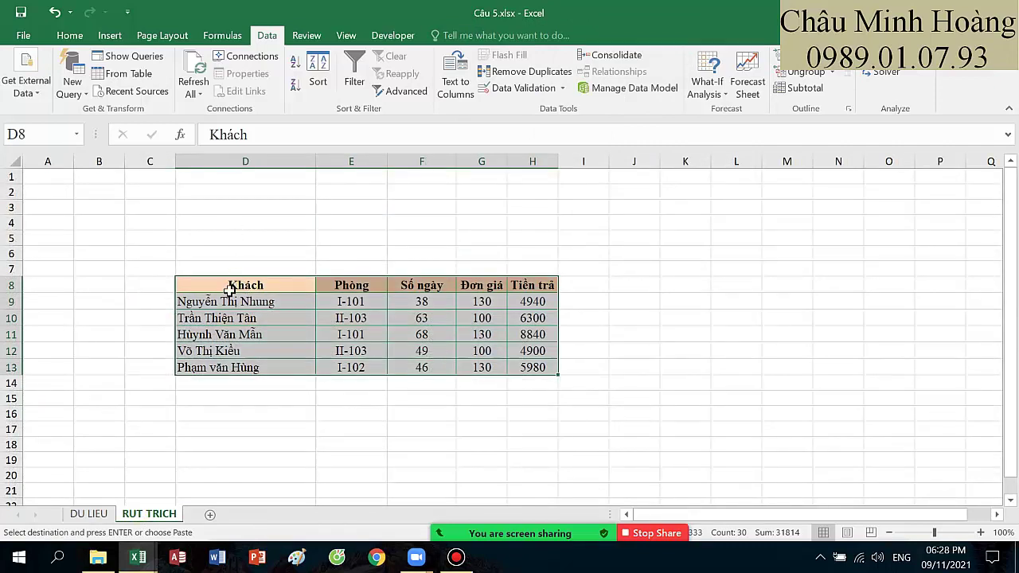
{"action": "left_click_drag", "start_coordinate": [227, 285], "coordinate": [547, 365]}
{"action": "key", "text": "Return"}
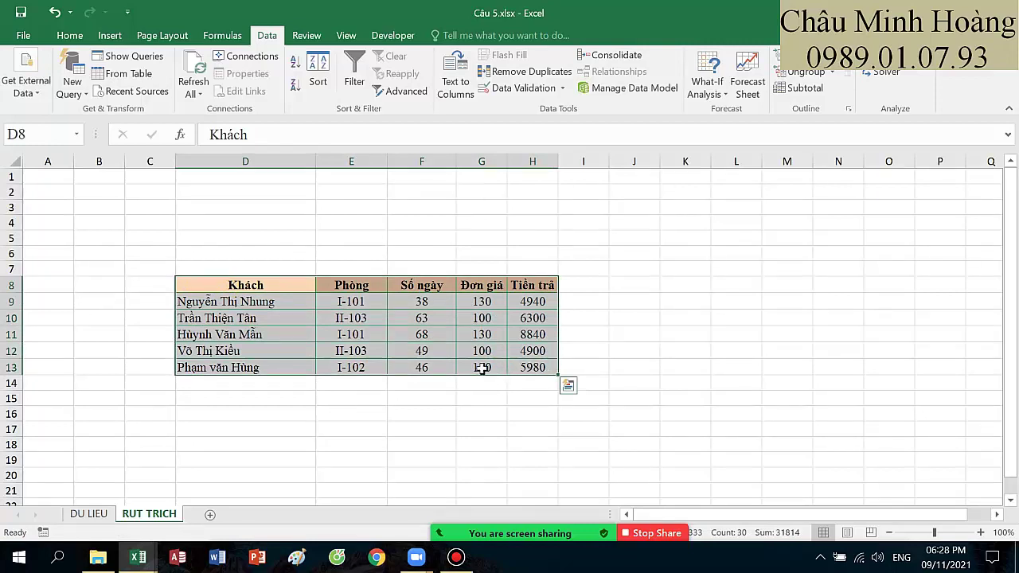
Step: Return to the DU LIEU sheet and review the criteria formula and the earlier extract below the task text
{"action": "left_click", "coordinate": [86, 514]}
{"action": "scroll", "coordinate": [252, 363], "scroll_direction": "up", "scroll_amount": 4}
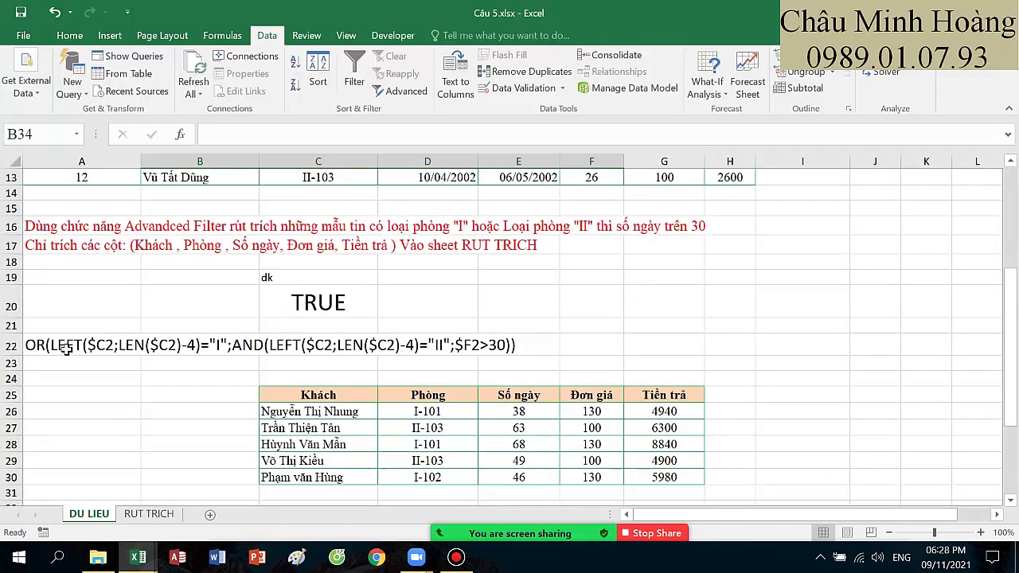
{"action": "left_click", "coordinate": [455, 557]}
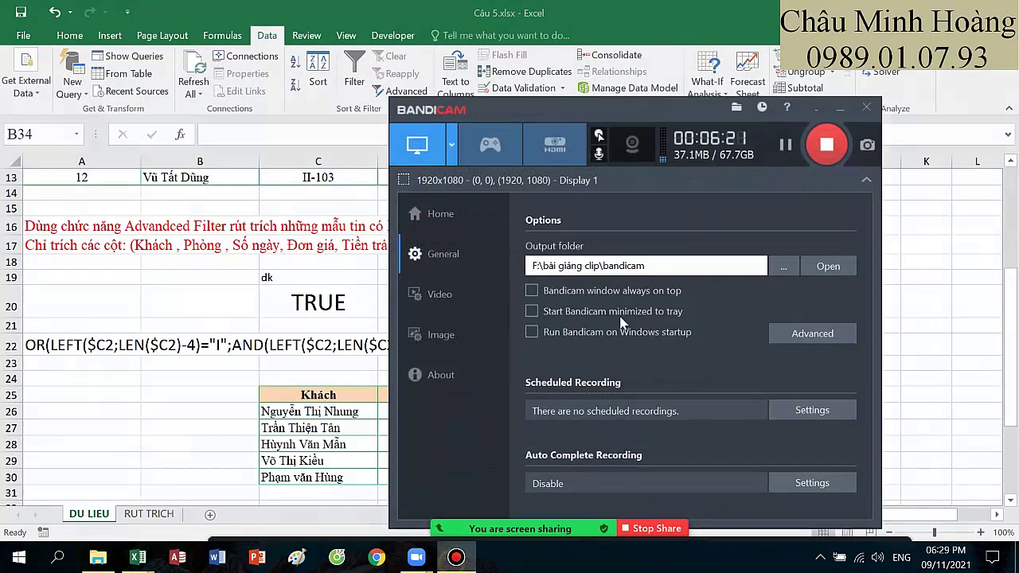
{"action": "left_click", "coordinate": [785, 143]}
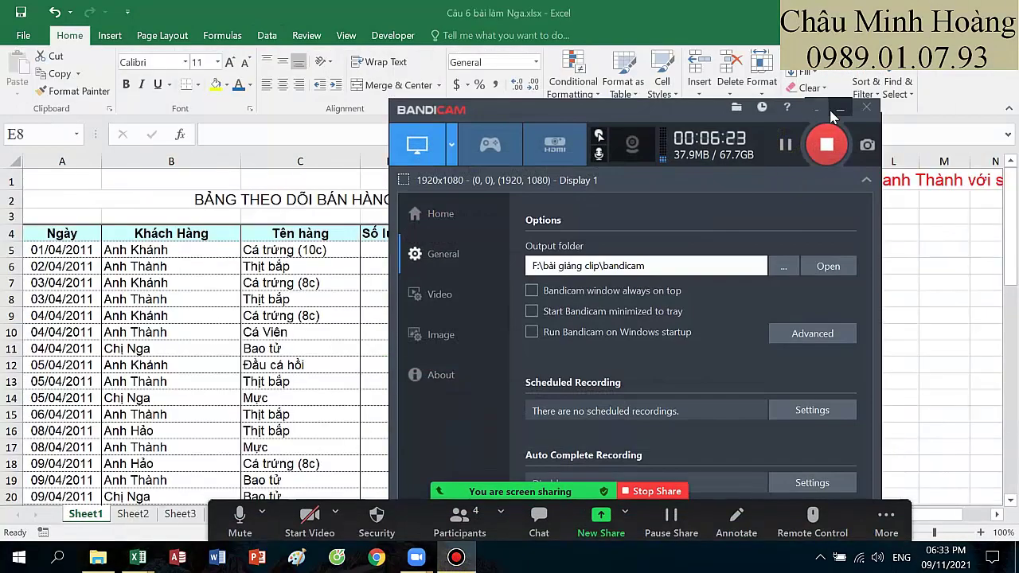
{"action": "left_click", "coordinate": [837, 109]}
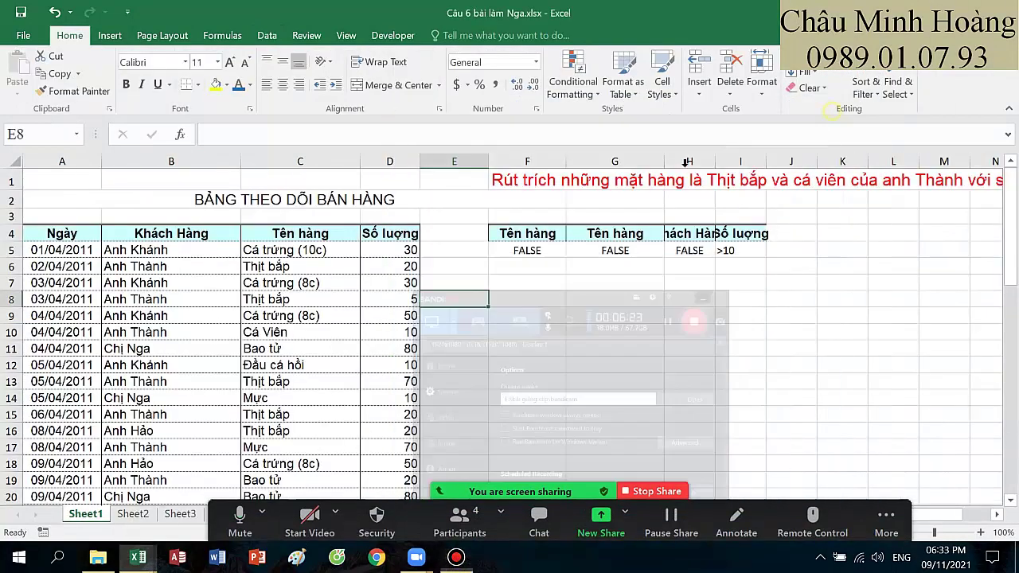
{"action": "left_click", "coordinate": [592, 281]}
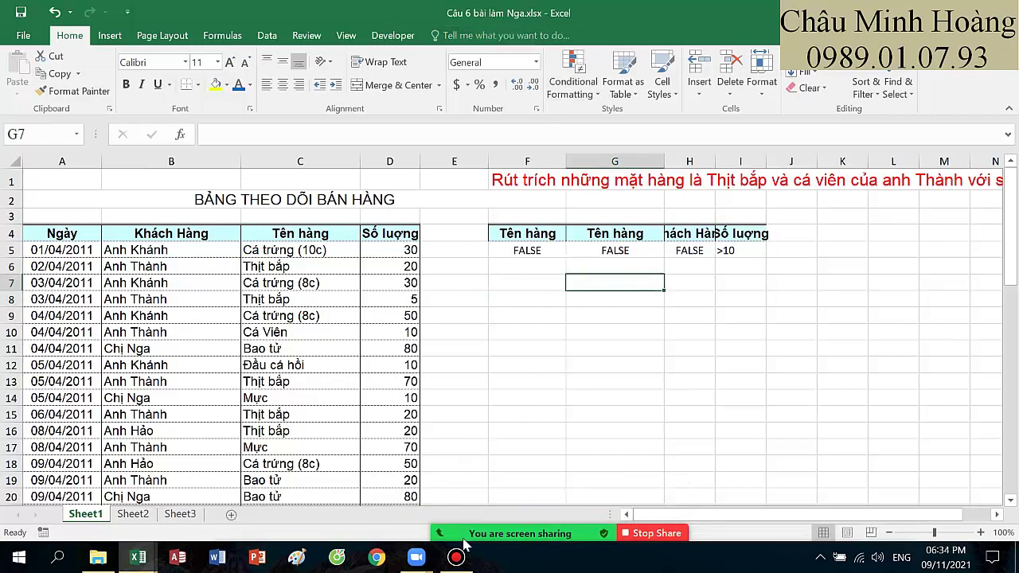
{"action": "left_click", "coordinate": [599, 529]}
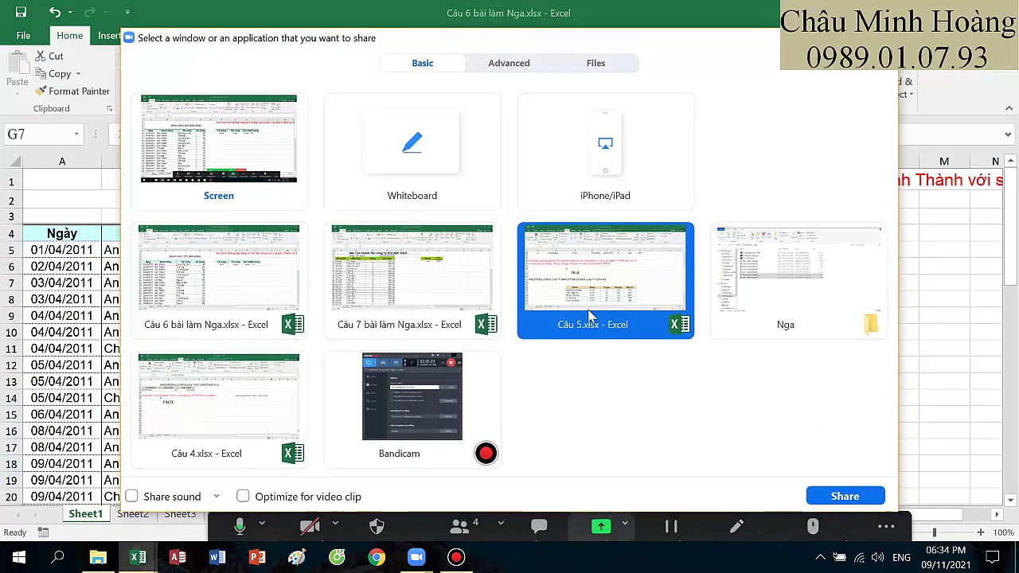
{"action": "double_click", "coordinate": [597, 292]}
{"action": "left_click", "coordinate": [591, 284]}
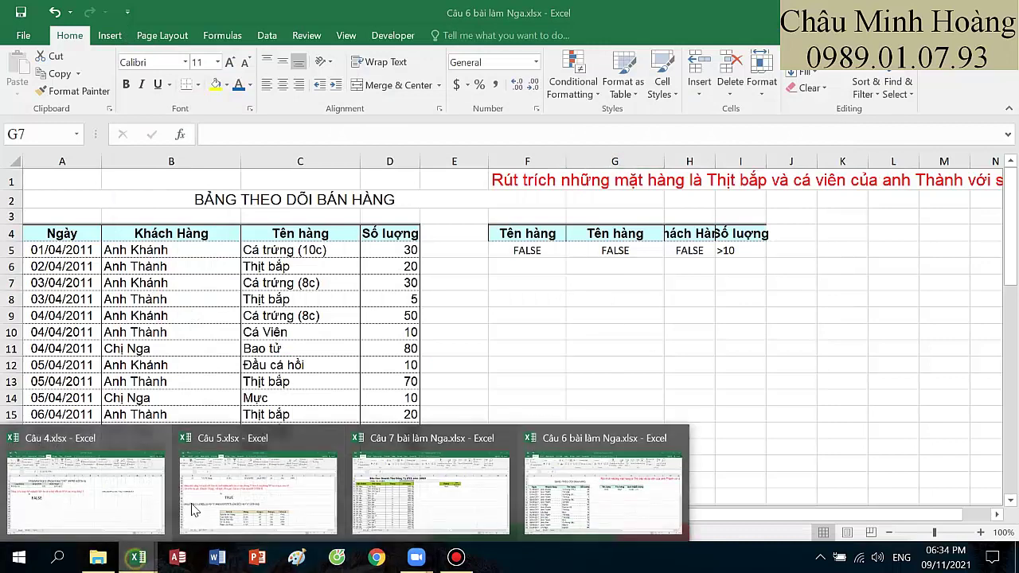
Step: Switch to the Câu 5 workbook and review its source table, criteria formula and extracted records
{"action": "mouse_move", "coordinate": [138, 557]}
{"action": "left_click", "coordinate": [322, 453]}
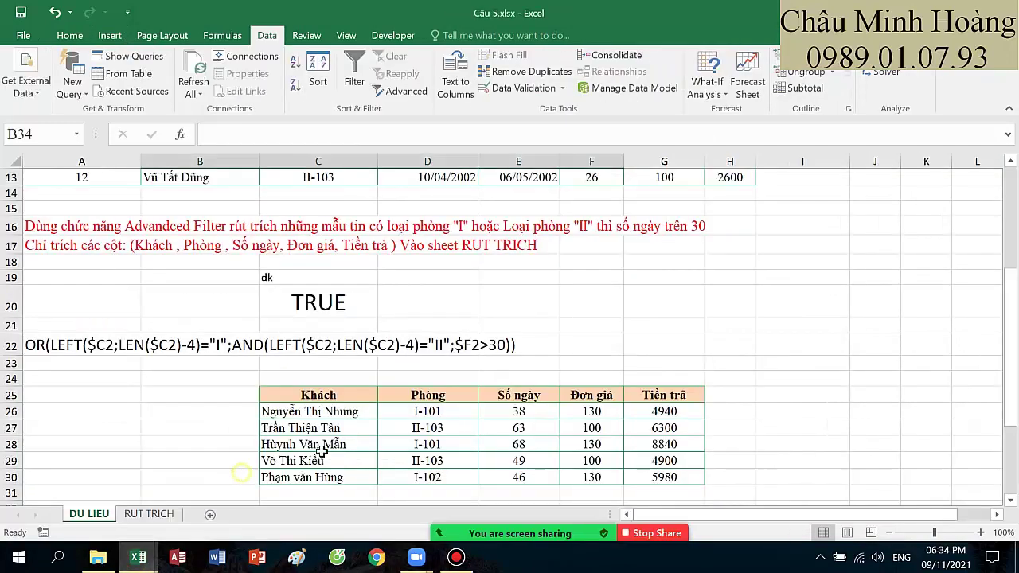
{"action": "scroll", "coordinate": [640, 309], "scroll_direction": "up", "scroll_amount": 2}
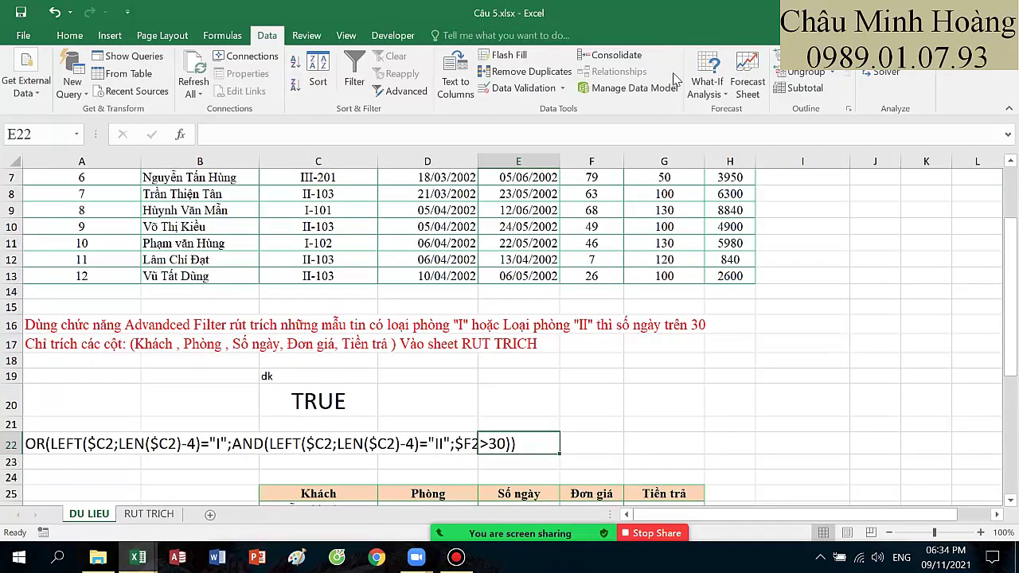
{"action": "scroll", "coordinate": [614, 299], "scroll_direction": "up", "scroll_amount": 2}
{"action": "scroll", "coordinate": [590, 320], "scroll_direction": "down", "scroll_amount": 4}
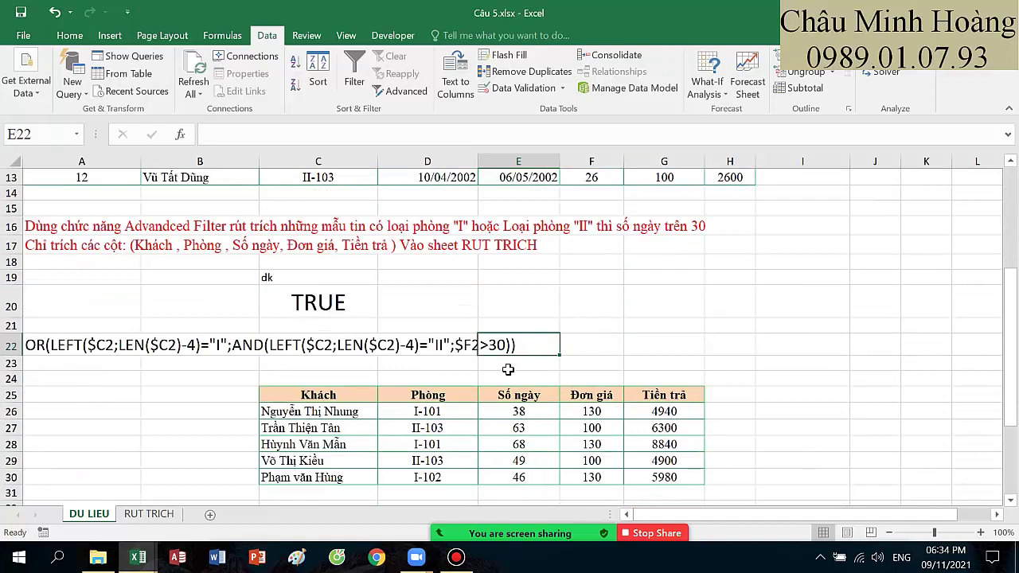
{"action": "scroll", "coordinate": [508, 370], "scroll_direction": "down", "scroll_amount": 2}
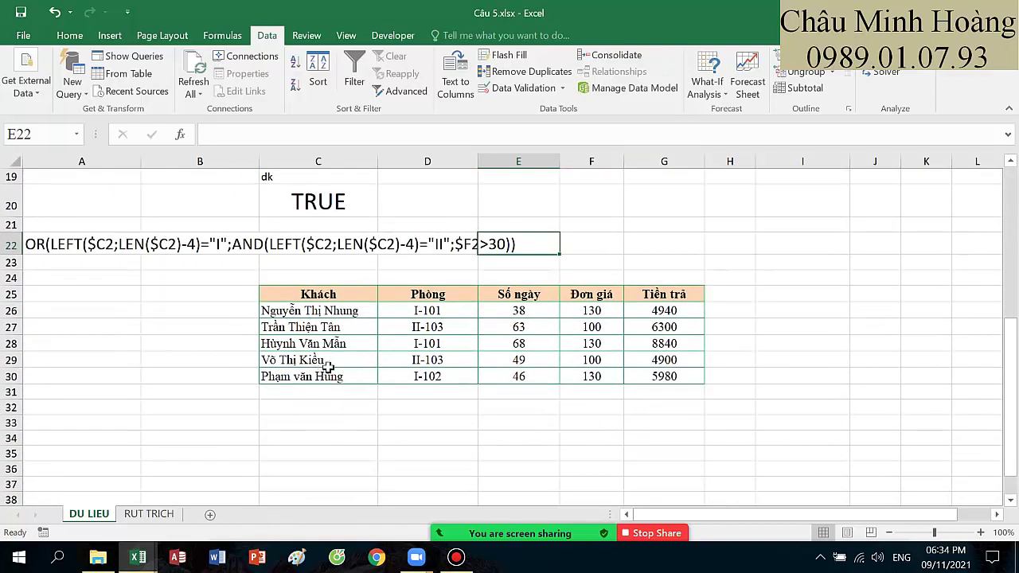
Step: Switch to the Câu 6 bài làm Nga workbook and read the full extraction task in row 1
{"action": "mouse_move", "coordinate": [326, 532]}
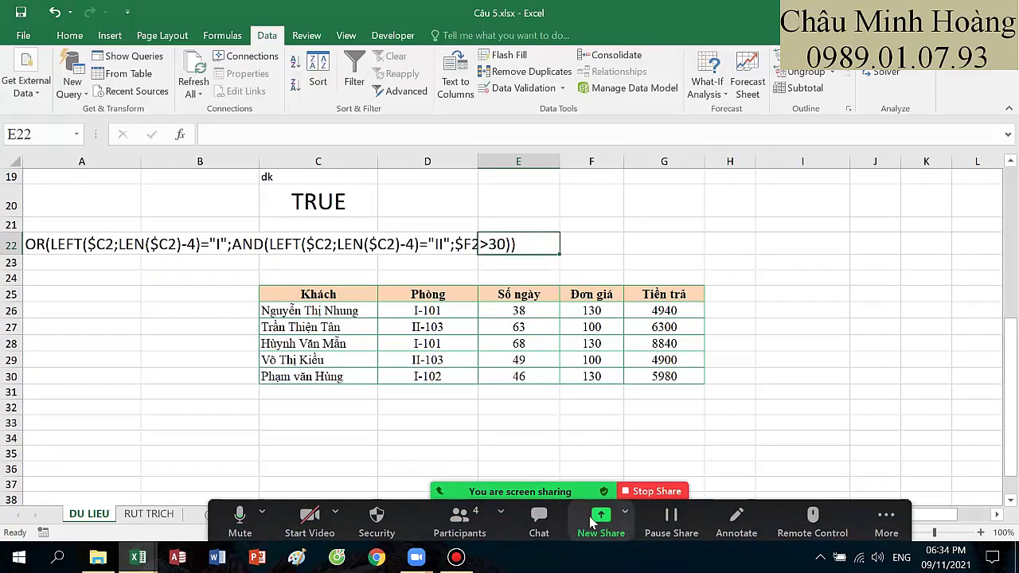
{"action": "left_click", "coordinate": [593, 521]}
{"action": "double_click", "coordinate": [440, 289]}
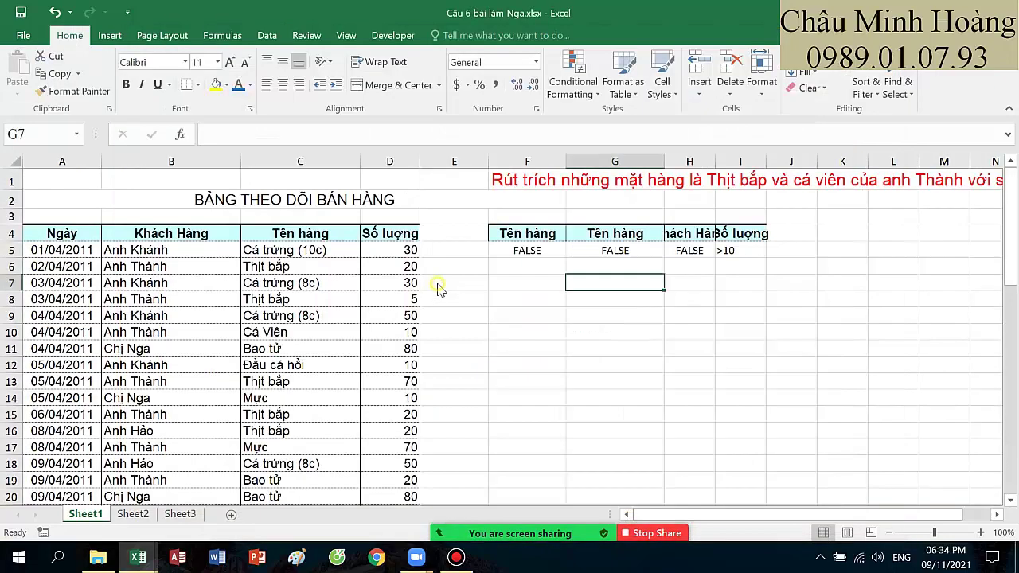
{"action": "left_click", "coordinate": [614, 294]}
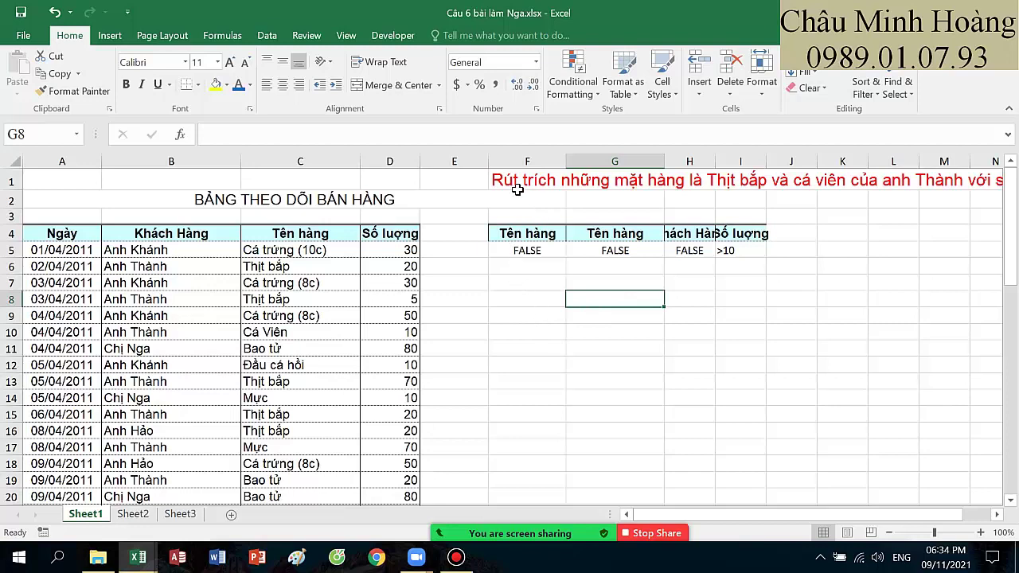
{"action": "left_click_drag", "start_coordinate": [518, 181], "coordinate": [730, 189]}
{"action": "left_click_drag", "start_coordinate": [752, 187], "coordinate": [877, 188]}
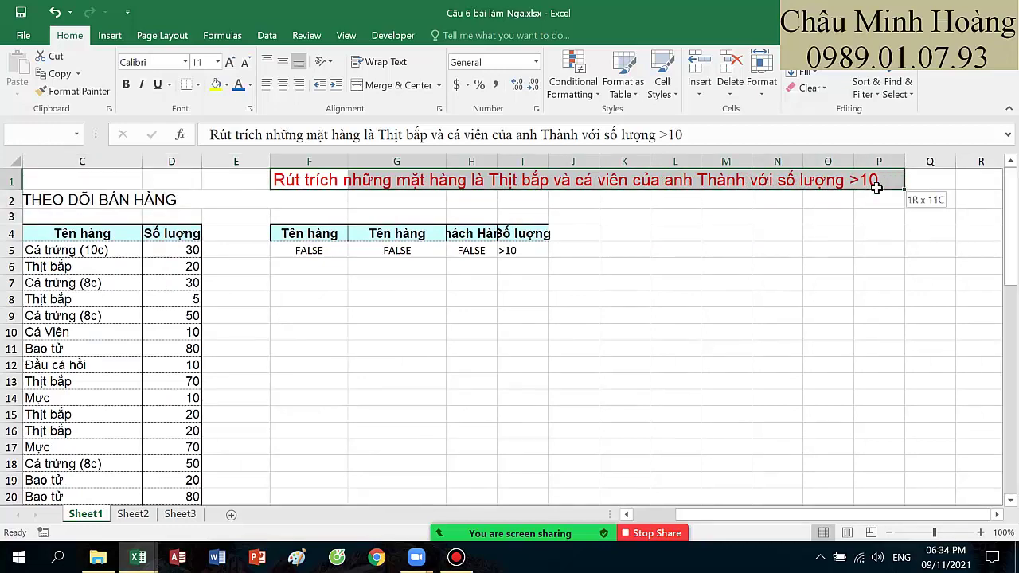
{"action": "left_click_drag", "start_coordinate": [522, 364], "coordinate": [193, 358]}
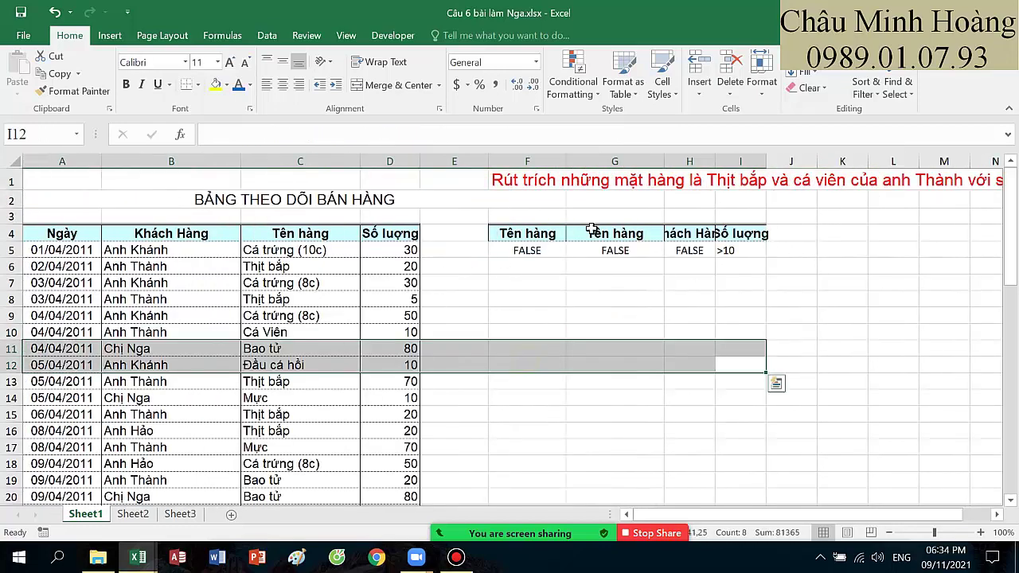
Step: Inspect the formulas in the two Tên hàng criteria cells, F5 and G5
{"action": "double_click", "coordinate": [551, 250]}
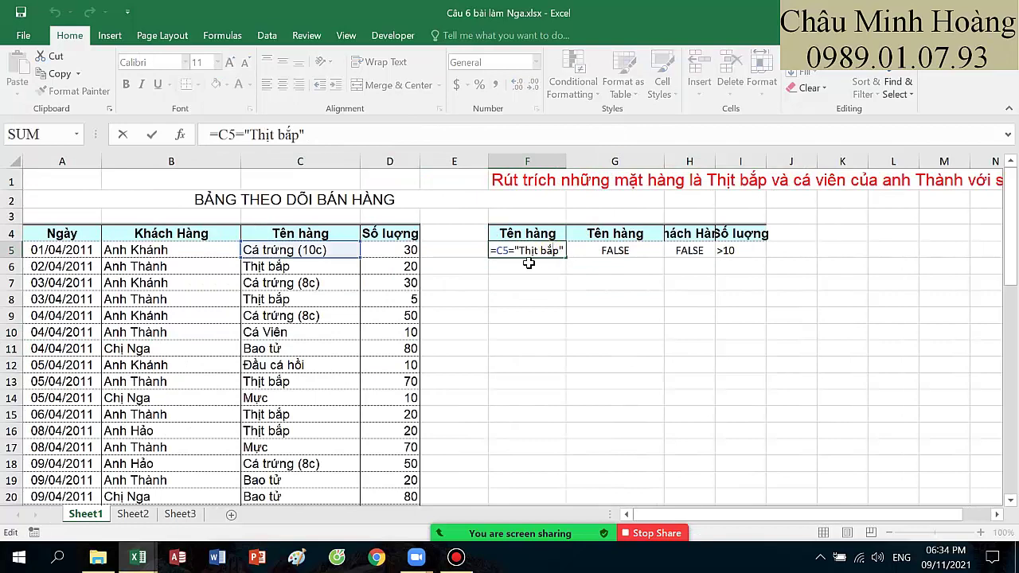
{"action": "left_click", "coordinate": [626, 249]}
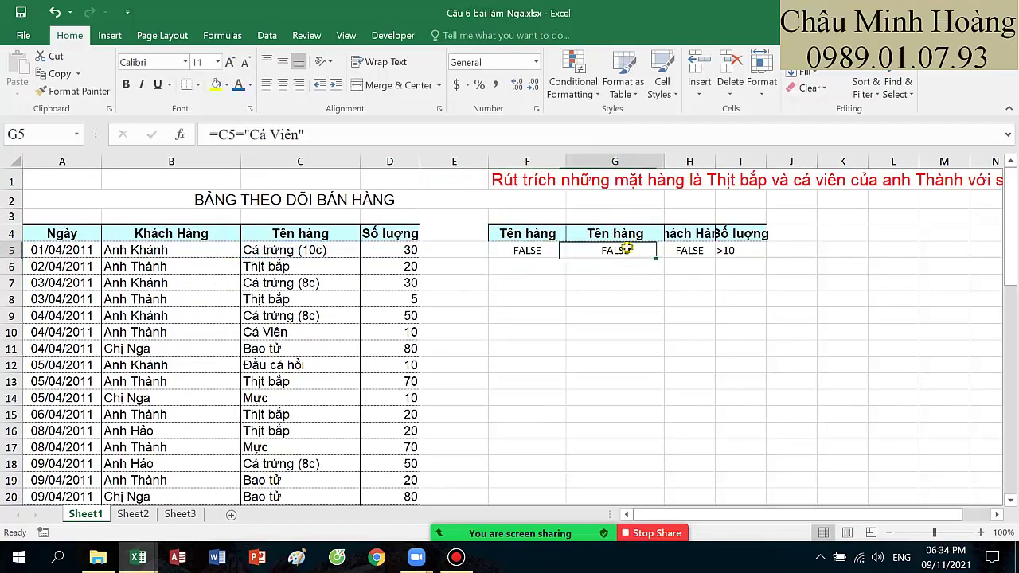
{"action": "double_click", "coordinate": [627, 249]}
{"action": "key", "text": "Return"}
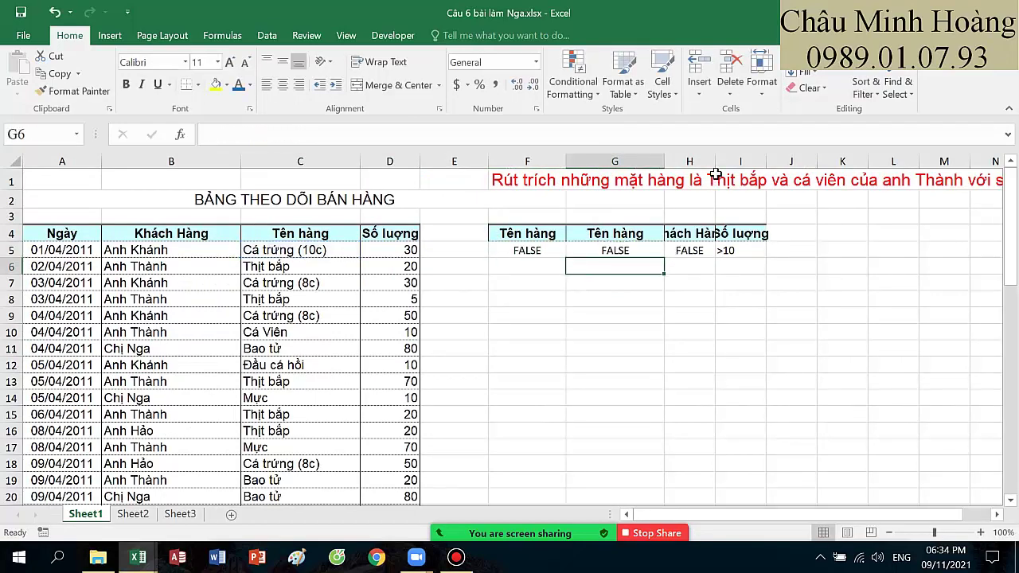
Step: Widen columns H and I to show their full headers, checking the criteria in H5 and I5
{"action": "left_click_drag", "start_coordinate": [715, 164], "coordinate": [766, 164]}
{"action": "double_click", "coordinate": [739, 251]}
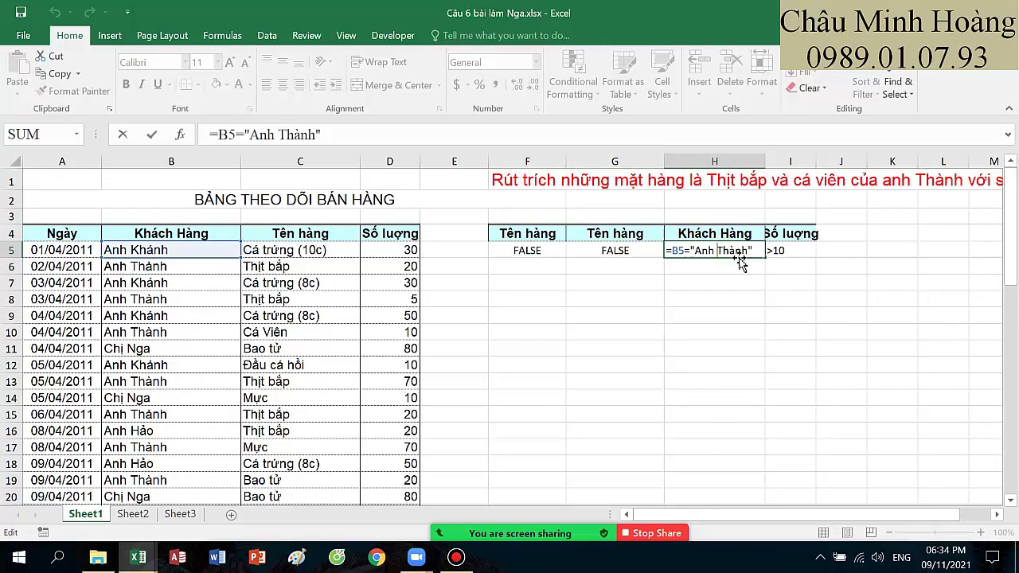
{"action": "key", "text": "Return"}
{"action": "double_click", "coordinate": [777, 252]}
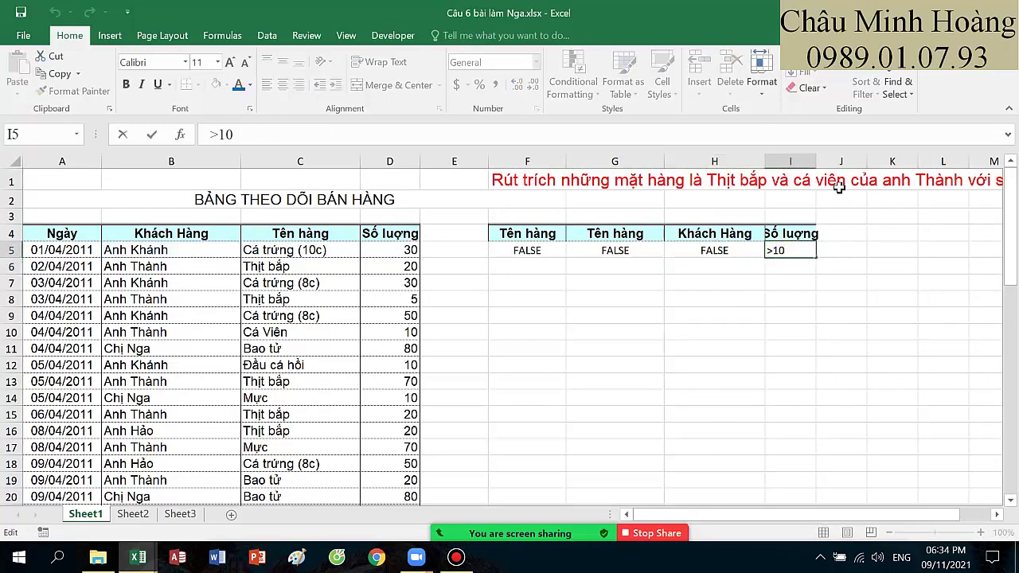
{"action": "left_click", "coordinate": [815, 157]}
{"action": "left_click", "coordinate": [744, 314]}
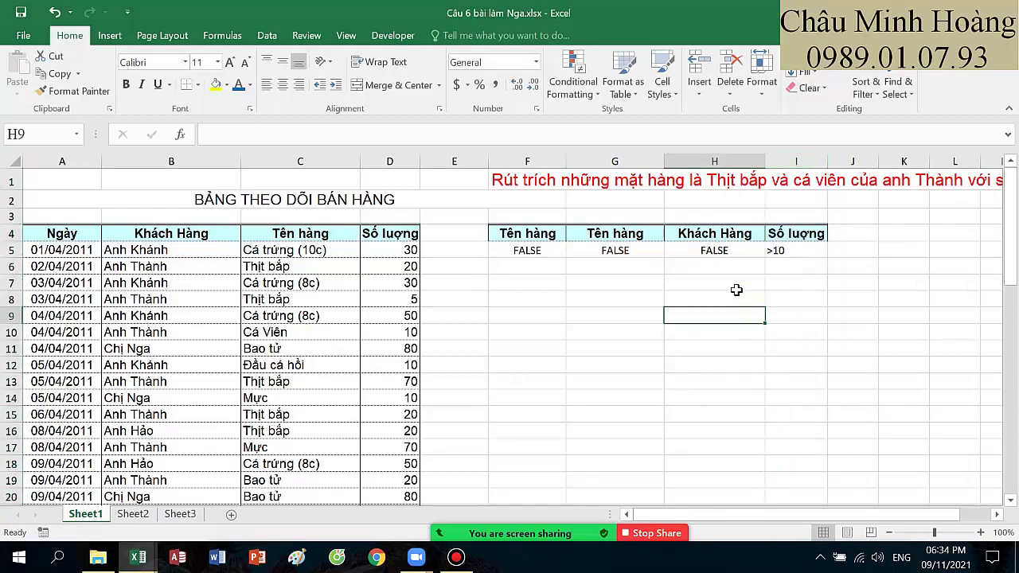
Step: Look through the sales table's lower rows, and examine the paired Tên hàng criteria in F5:G5
{"action": "scroll", "coordinate": [684, 334], "scroll_direction": "down", "scroll_amount": 2}
{"action": "scroll", "coordinate": [684, 335], "scroll_direction": "down", "scroll_amount": 14}
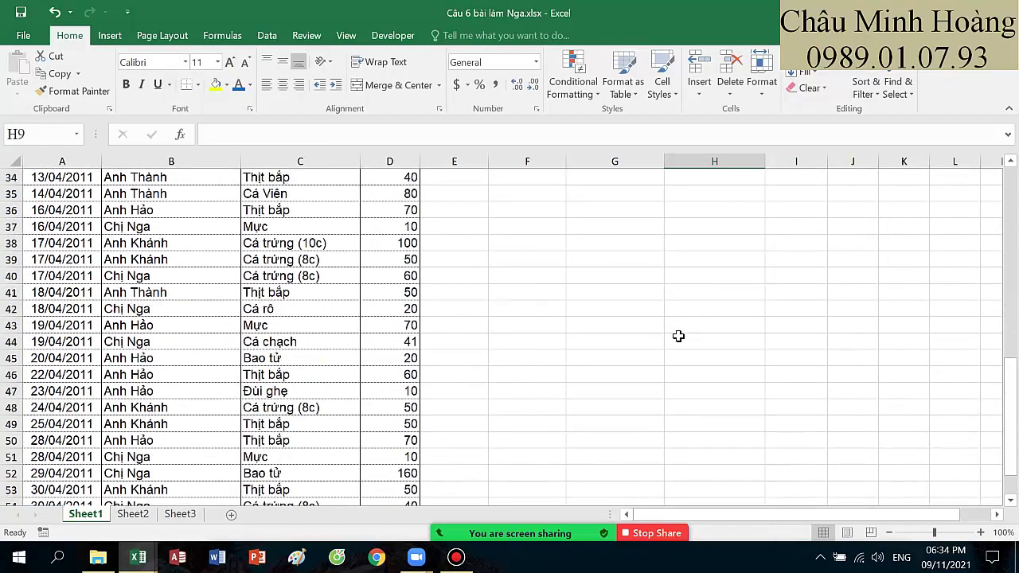
{"action": "scroll", "coordinate": [678, 336], "scroll_direction": "up", "scroll_amount": 16}
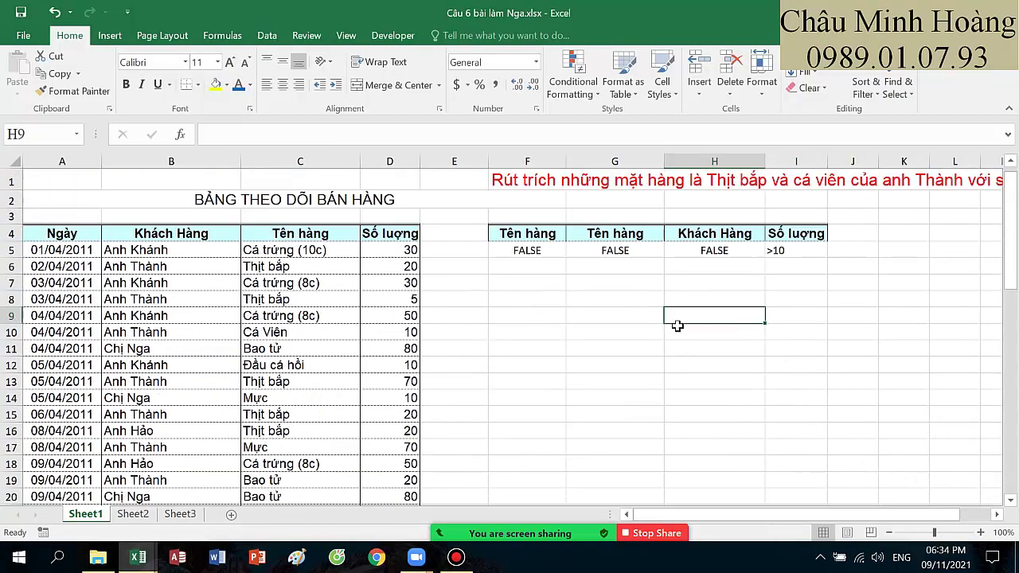
{"action": "left_click_drag", "start_coordinate": [550, 251], "coordinate": [631, 264]}
{"action": "left_click", "coordinate": [731, 294]}
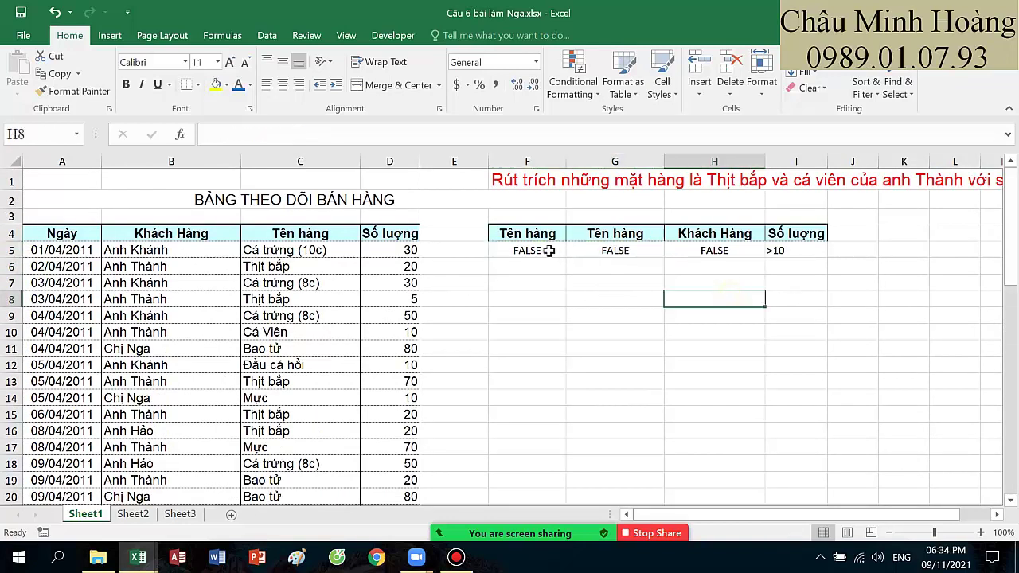
{"action": "left_click_drag", "start_coordinate": [550, 251], "coordinate": [598, 251]}
Step: Replace the formula in criteria cell F5 with the product name Thịt bắp copied from C6
{"action": "left_click", "coordinate": [544, 250]}
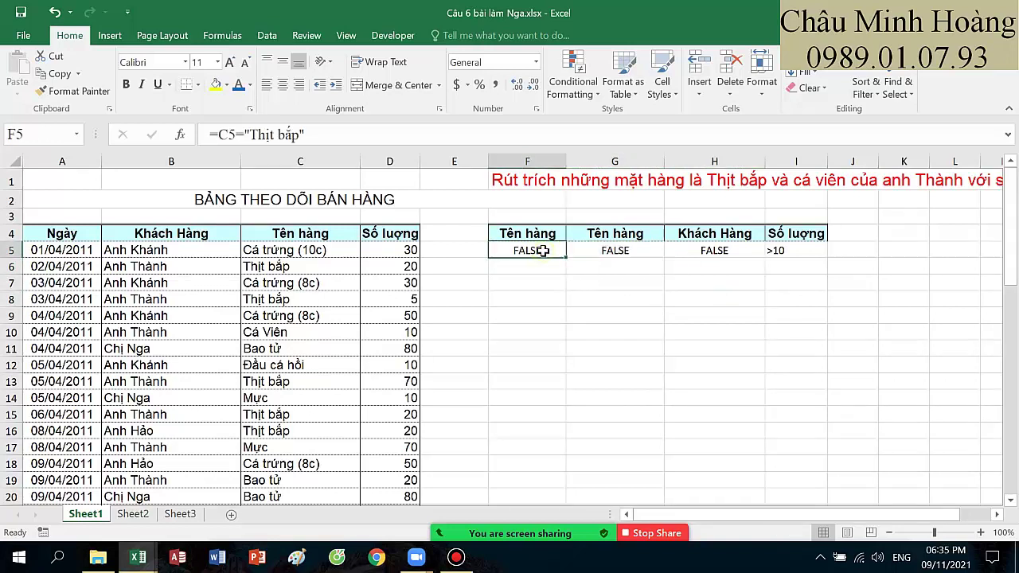
{"action": "type", "text": "="}
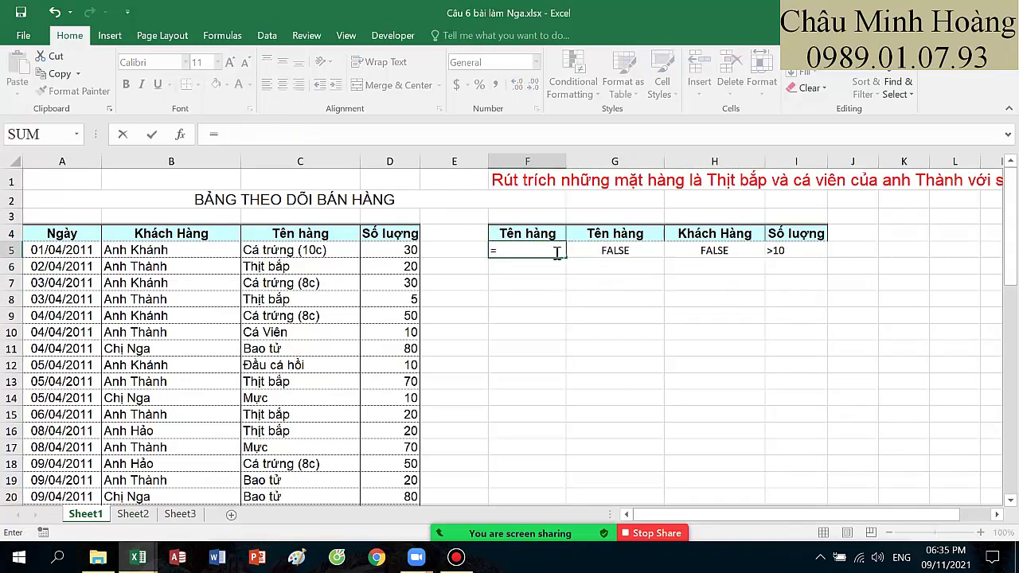
{"action": "key", "text": "BackSpace"}
{"action": "left_click", "coordinate": [285, 267]}
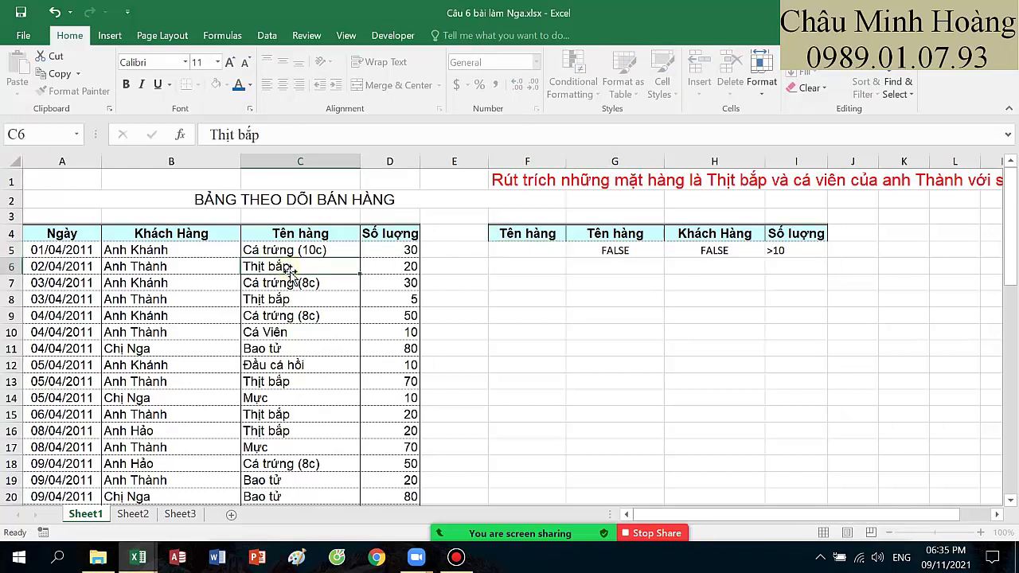
{"action": "key", "text": "ctrl+c"}
{"action": "left_click", "coordinate": [527, 251]}
{"action": "key", "text": "ctrl+v"}
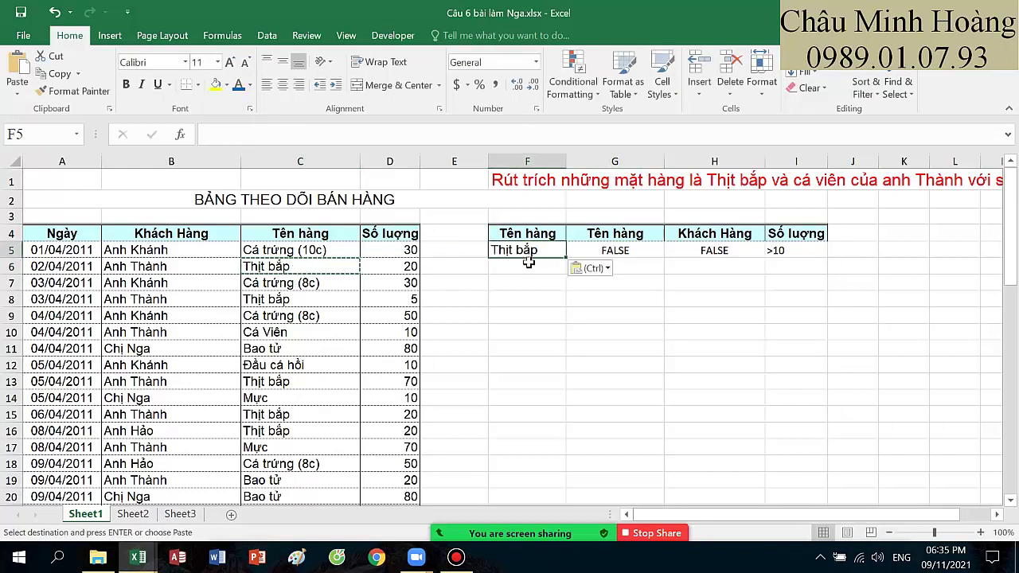
Step: Replace the formula in criteria cell G5 with the product name Cá Viên copied from C10
{"action": "left_click", "coordinate": [615, 251]}
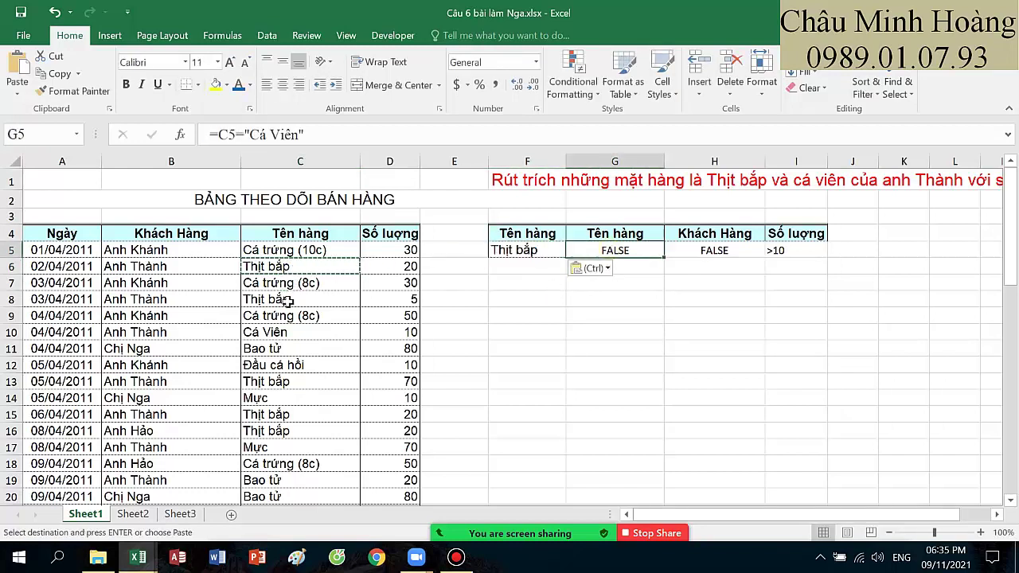
{"action": "left_click", "coordinate": [295, 335]}
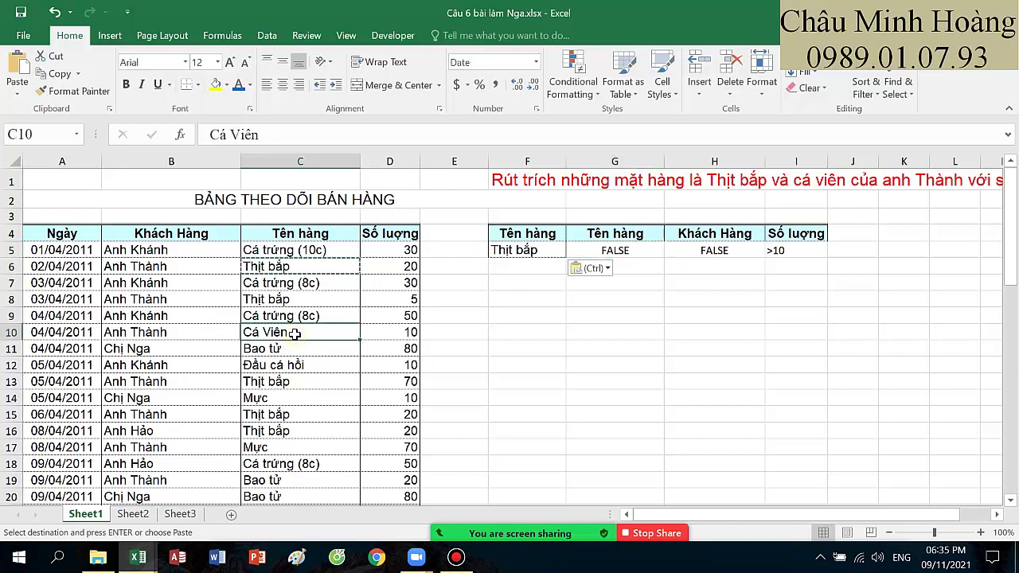
{"action": "key", "text": "ctrl+c"}
{"action": "left_click", "coordinate": [604, 251]}
{"action": "key", "text": "ctrl+v"}
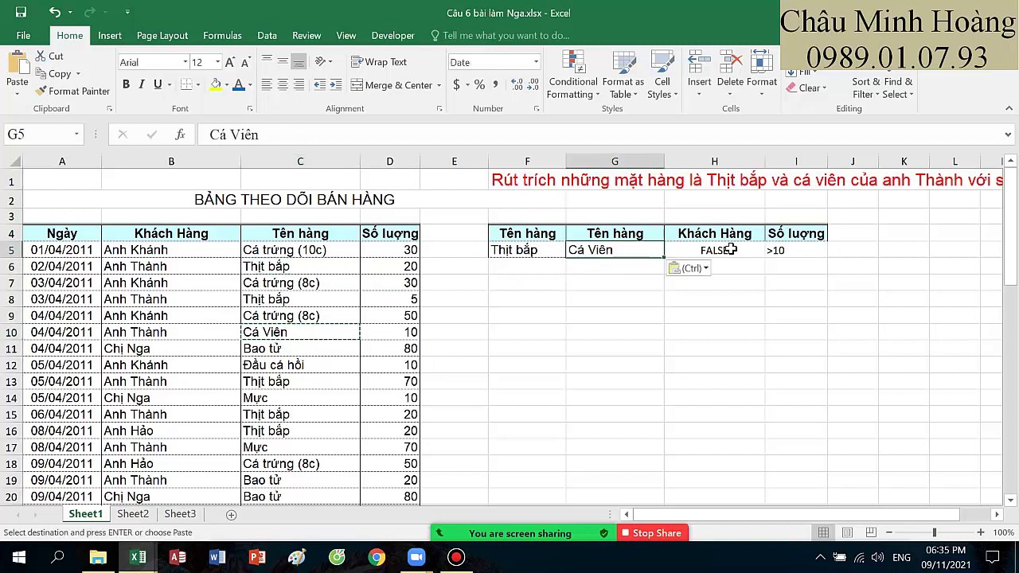
{"action": "key", "text": "Right"}
Step: Replace the formula in the Khách Hàng criteria cell H5 with the customer name copied from B8
{"action": "left_click", "coordinate": [170, 296]}
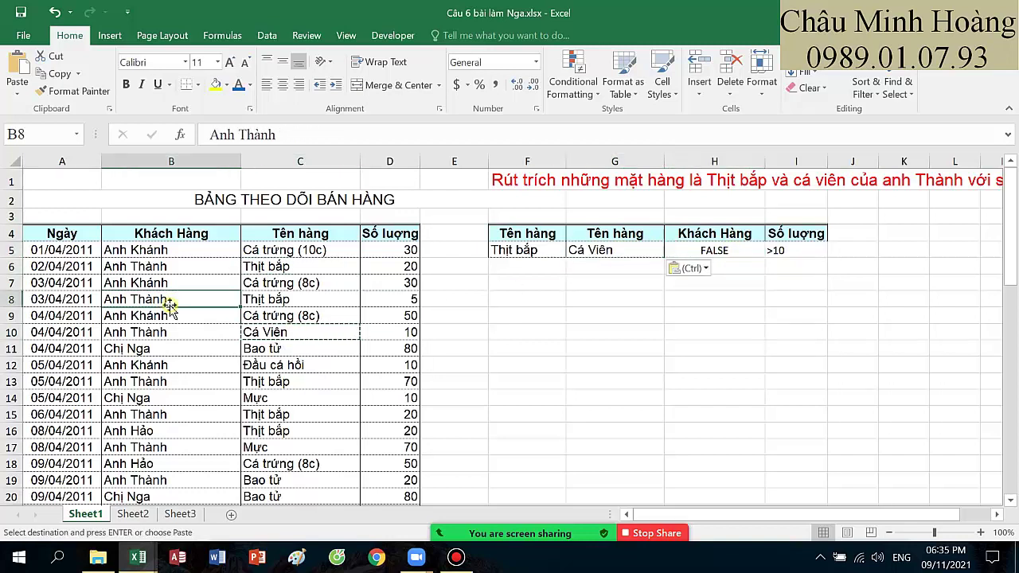
{"action": "key", "text": "ctrl+c"}
{"action": "left_click", "coordinate": [727, 254]}
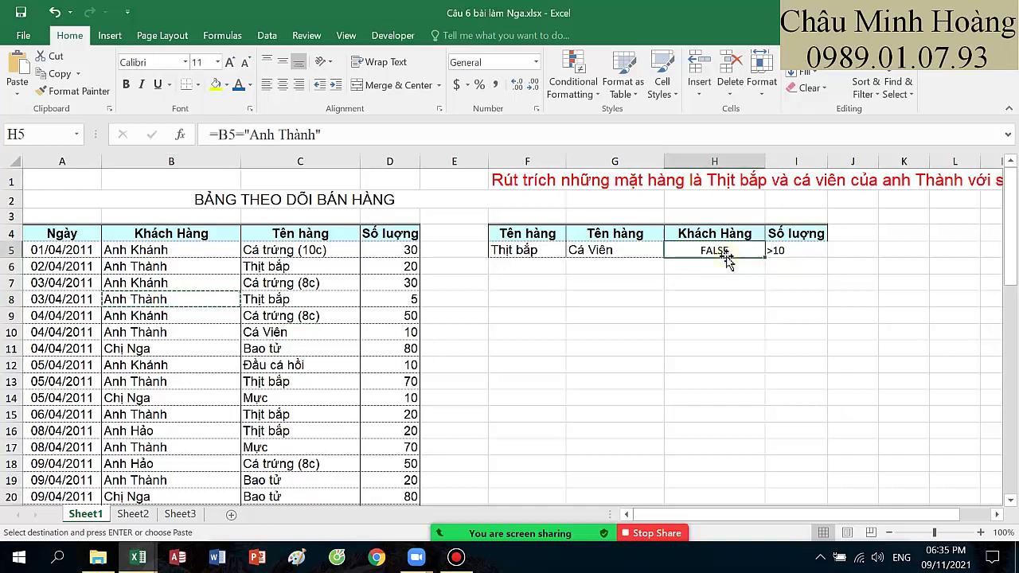
{"action": "key", "text": "ctrl+v"}
{"action": "key", "text": "Down"}
{"action": "left_click", "coordinate": [726, 297]}
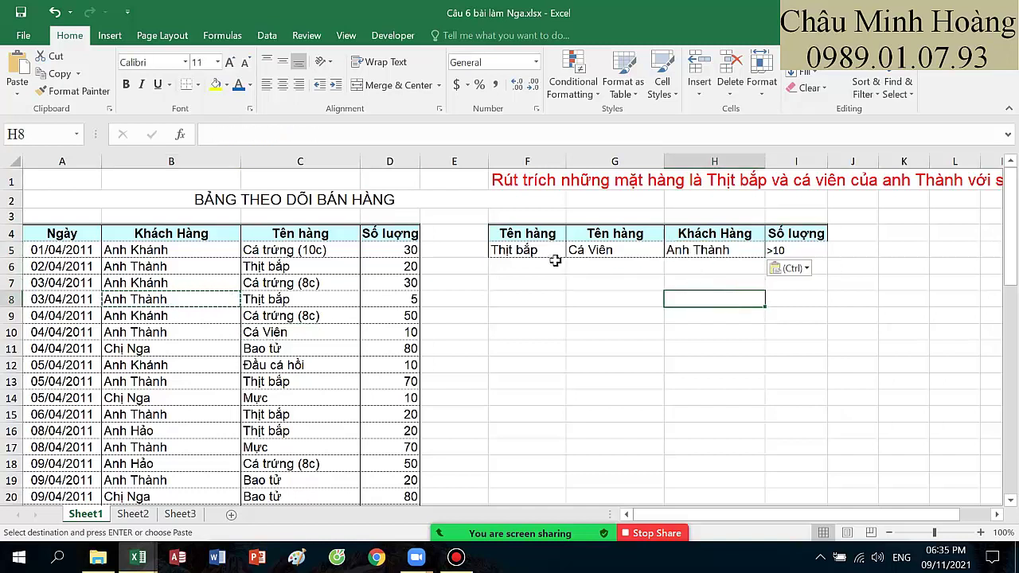
Step: Widen column F slightly and examine the two Tên hàng criteria in F5 and G5
{"action": "left_click_drag", "start_coordinate": [563, 158], "coordinate": [579, 158]}
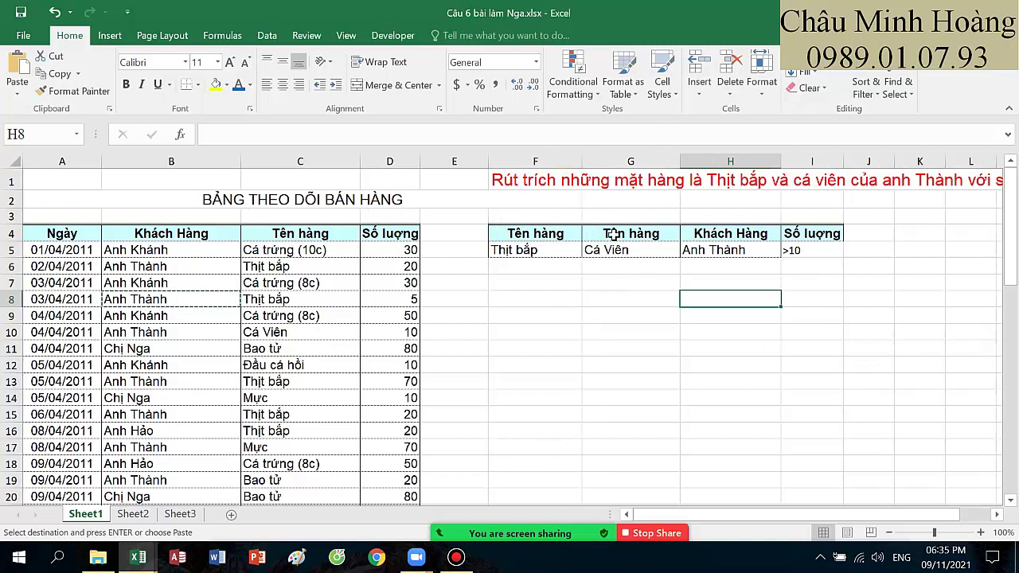
{"action": "left_click_drag", "start_coordinate": [615, 234], "coordinate": [614, 249]}
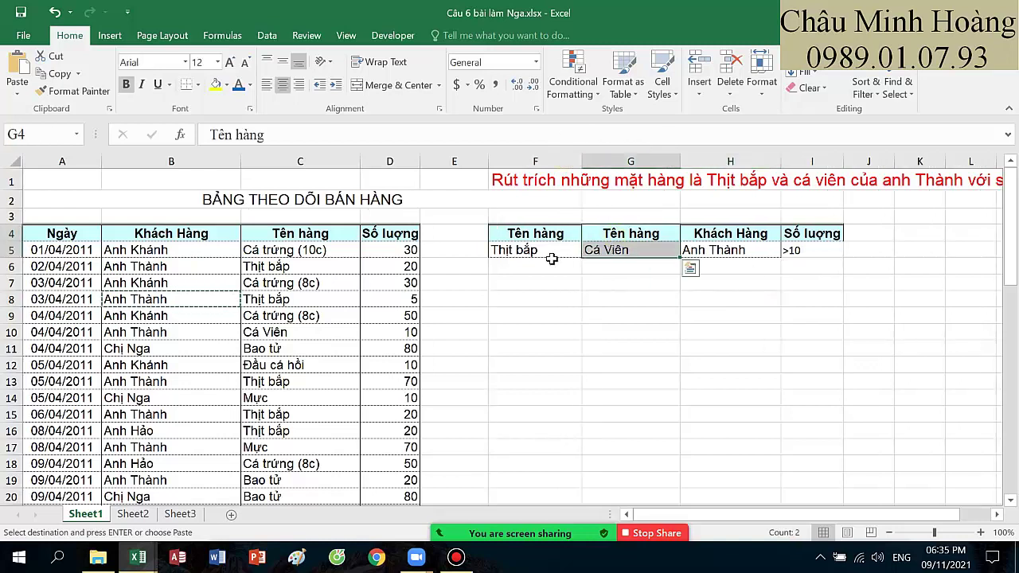
{"action": "left_click", "coordinate": [559, 252]}
{"action": "left_click", "coordinate": [594, 250]}
{"action": "left_click", "coordinate": [554, 251]}
{"action": "left_click", "coordinate": [614, 249]}
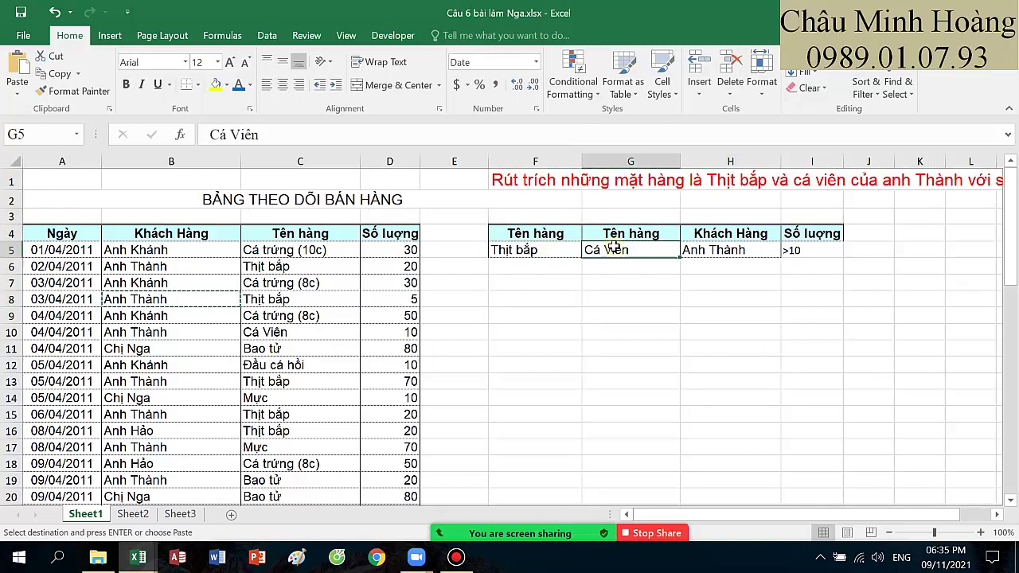
{"action": "left_click", "coordinate": [563, 254]}
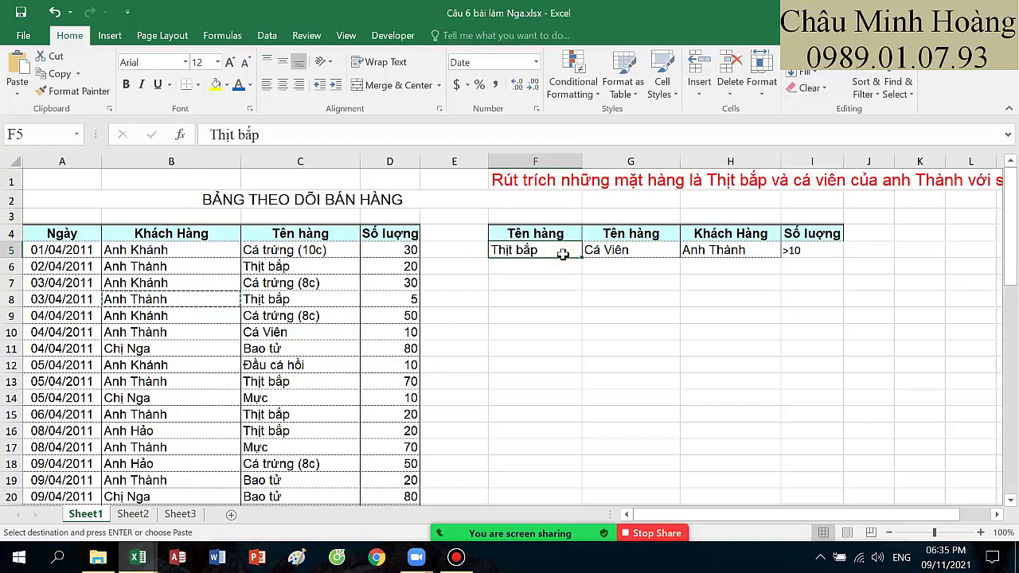
{"action": "left_click", "coordinate": [625, 250]}
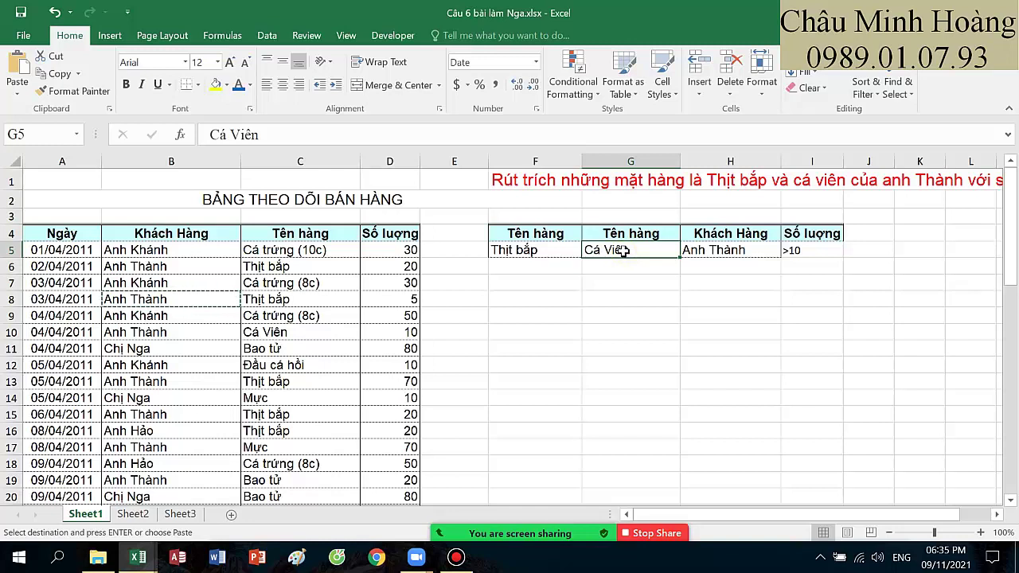
Step: Move the Cá Viên criterion from G5 down to G6 and apply all borders to F4:I6
{"action": "left_click_drag", "start_coordinate": [626, 250], "coordinate": [617, 266]}
{"action": "left_click_drag", "start_coordinate": [542, 233], "coordinate": [805, 267]}
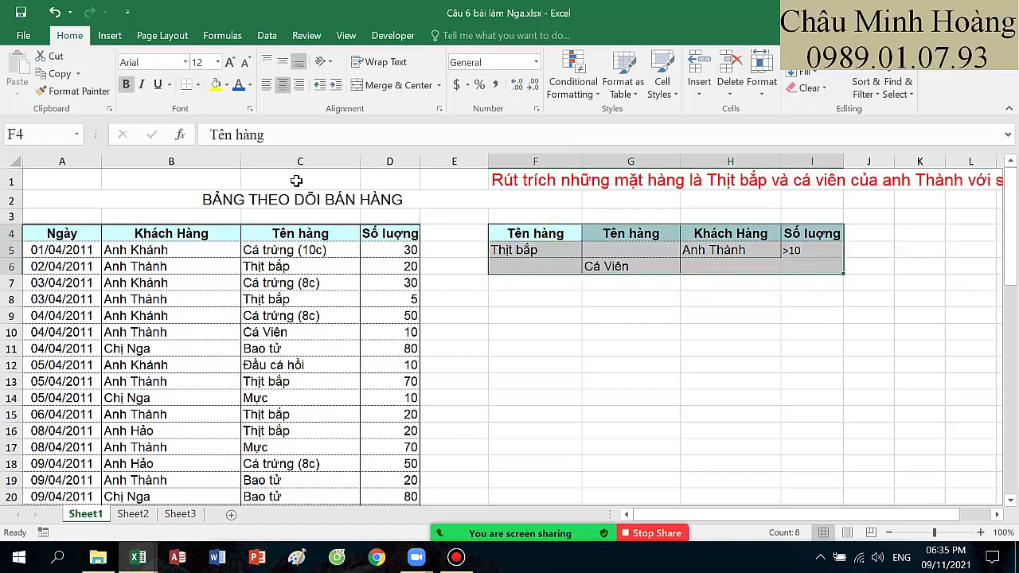
{"action": "left_click", "coordinate": [197, 85]}
{"action": "left_click", "coordinate": [228, 215]}
{"action": "left_click", "coordinate": [604, 334]}
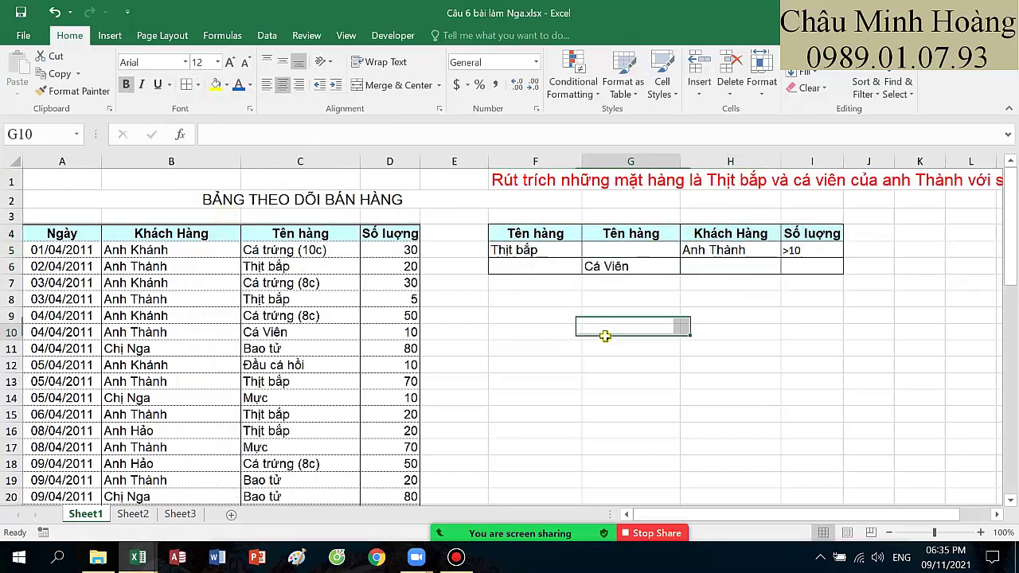
Step: Review the criteria columns and move the Cá Viên criterion from G6 to F6, below Thịt bắp
{"action": "left_click_drag", "start_coordinate": [552, 233], "coordinate": [546, 253]}
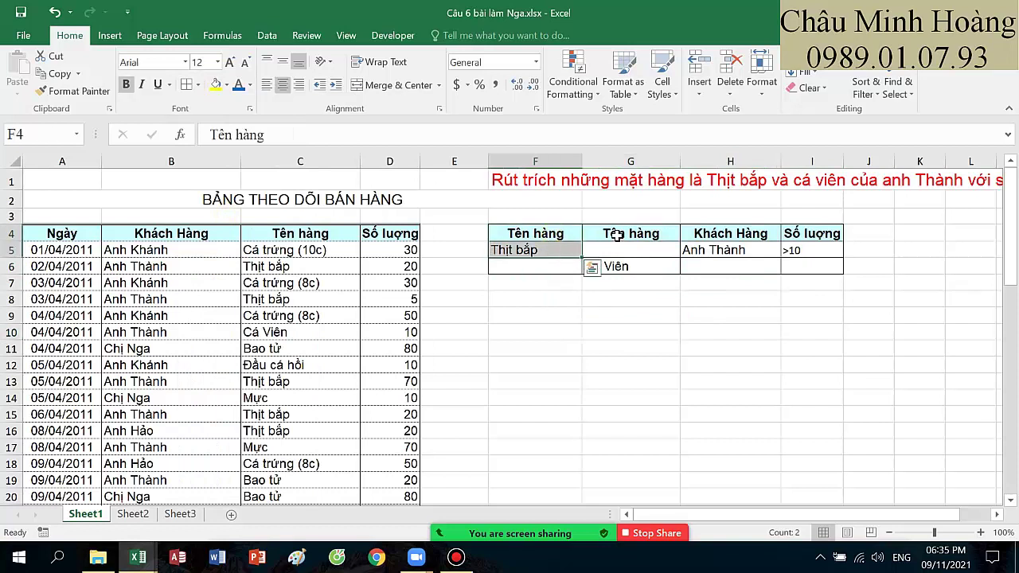
{"action": "left_click_drag", "start_coordinate": [617, 234], "coordinate": [624, 271]}
{"action": "left_click_drag", "start_coordinate": [734, 233], "coordinate": [744, 258]}
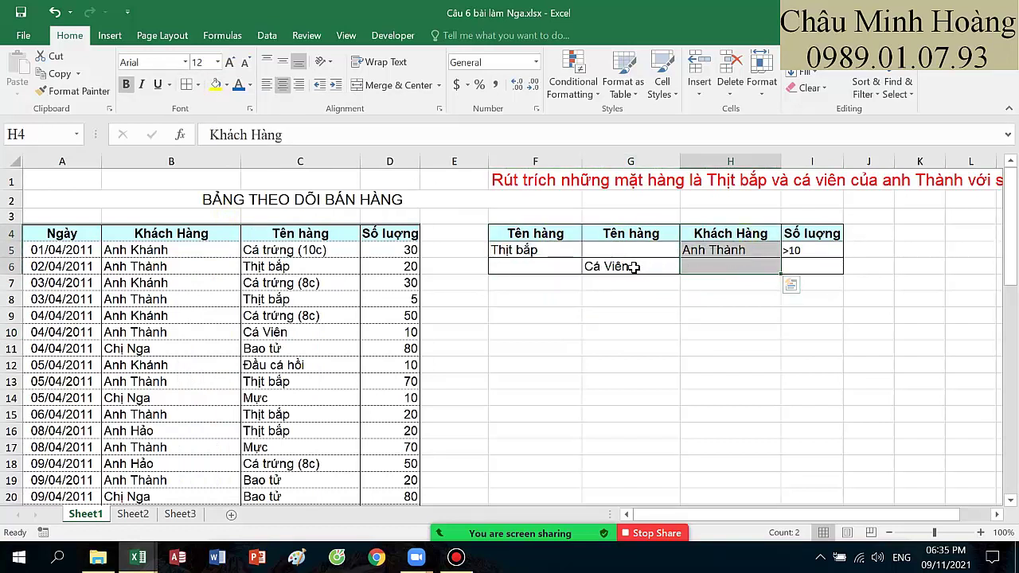
{"action": "left_click", "coordinate": [635, 268]}
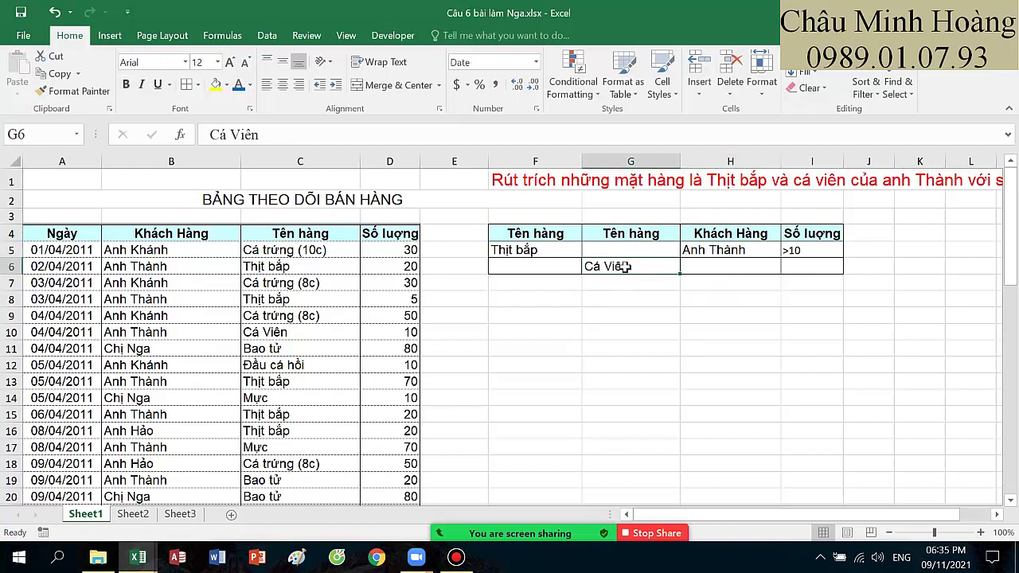
{"action": "left_click_drag", "start_coordinate": [630, 234], "coordinate": [629, 266]}
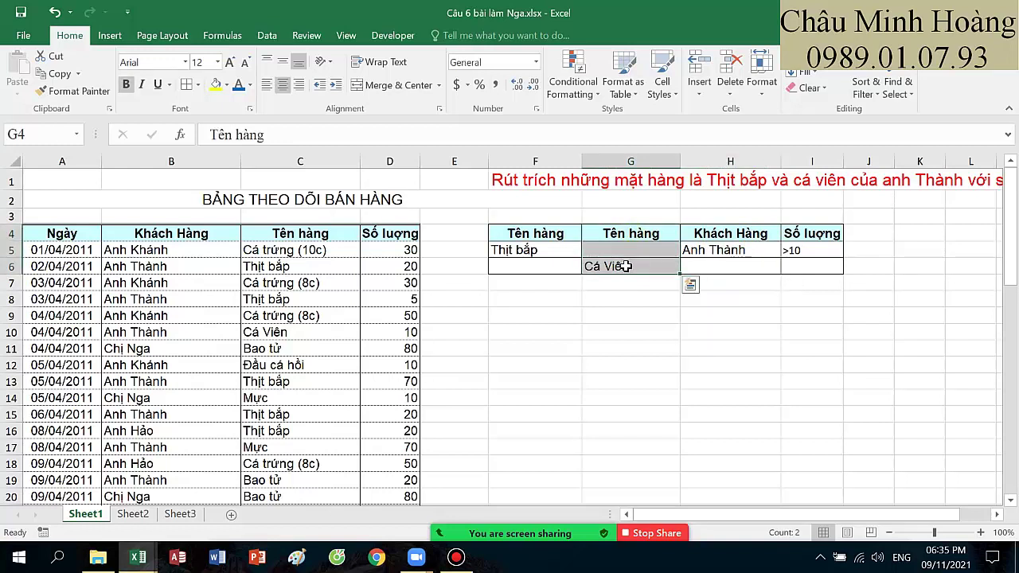
{"action": "left_click", "coordinate": [628, 266]}
{"action": "key", "text": "ctrl+c"}
{"action": "left_click", "coordinate": [551, 268]}
{"action": "key", "text": "ctrl+v"}
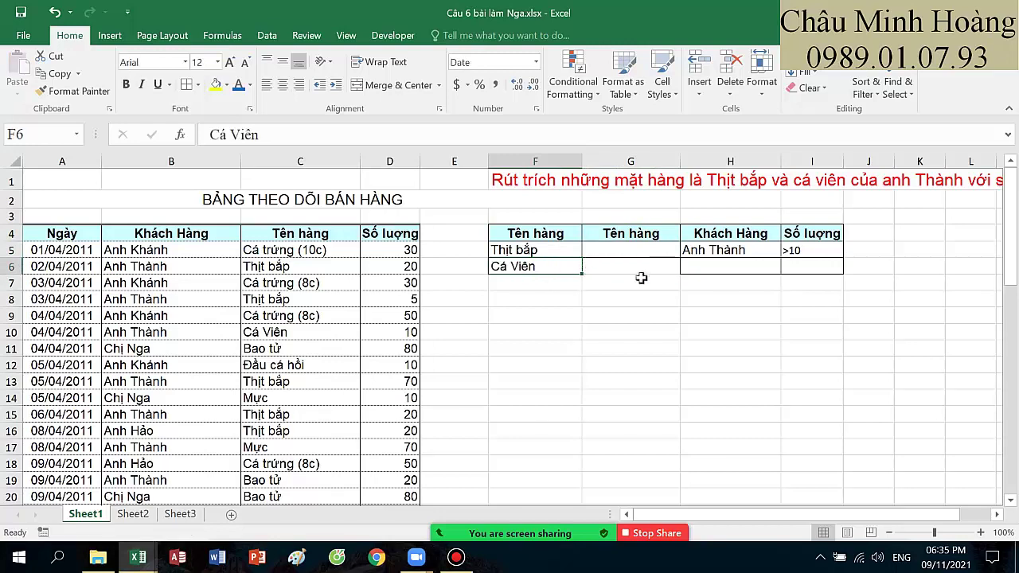
Step: Delete the duplicate Tên hàng cells G4:G6, shifting the remaining criteria cells left
{"action": "left_click_drag", "start_coordinate": [630, 234], "coordinate": [629, 266]}
{"action": "right_click", "coordinate": [633, 266]}
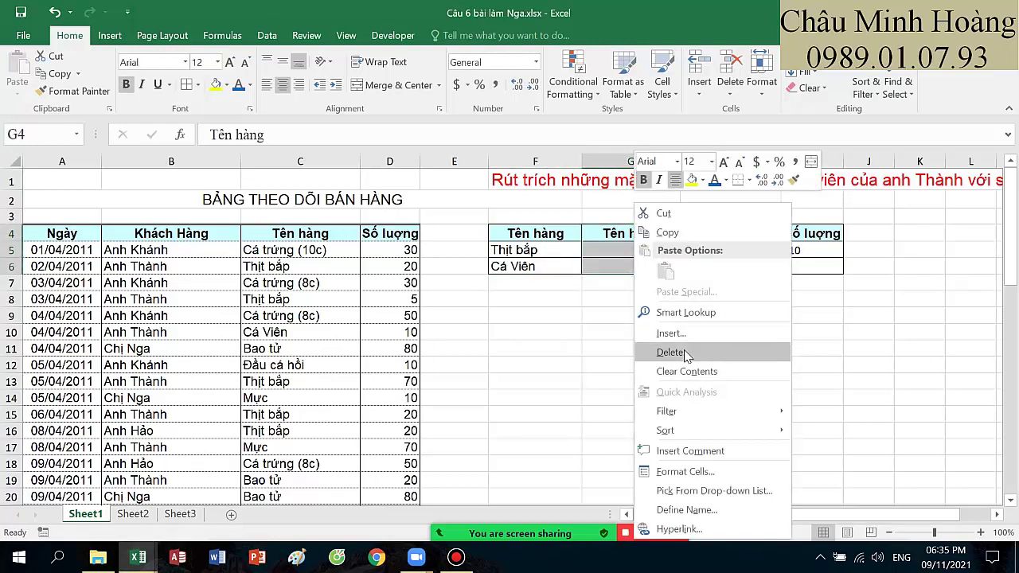
{"action": "left_click", "coordinate": [659, 352]}
{"action": "left_click", "coordinate": [647, 395]}
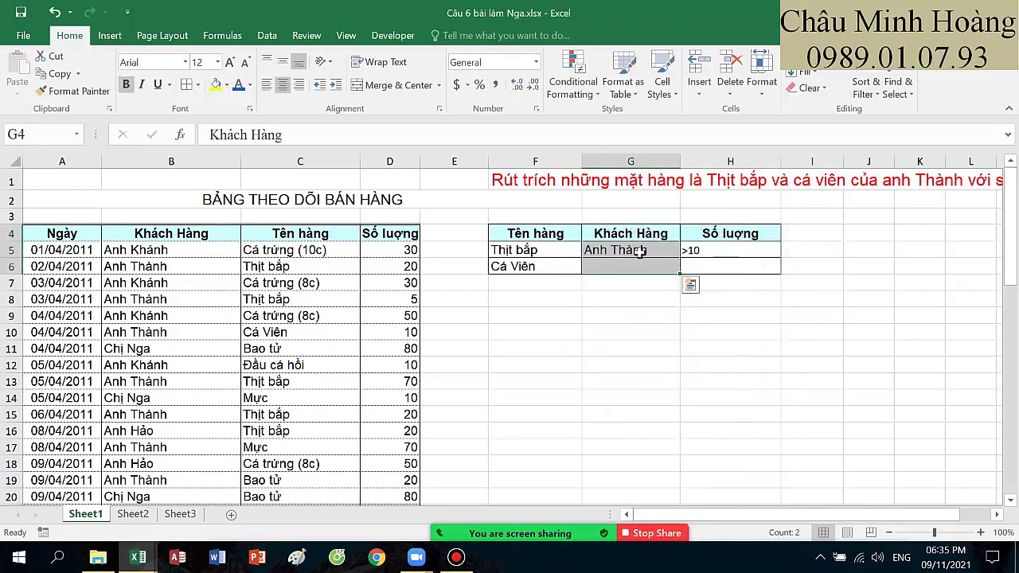
Step: Copy the customer name and the >10 quantity criterion from G5:H5 into G6:H6
{"action": "left_click_drag", "start_coordinate": [630, 253], "coordinate": [697, 253]}
{"action": "key", "text": "ctrl+c"}
{"action": "left_click", "coordinate": [620, 268]}
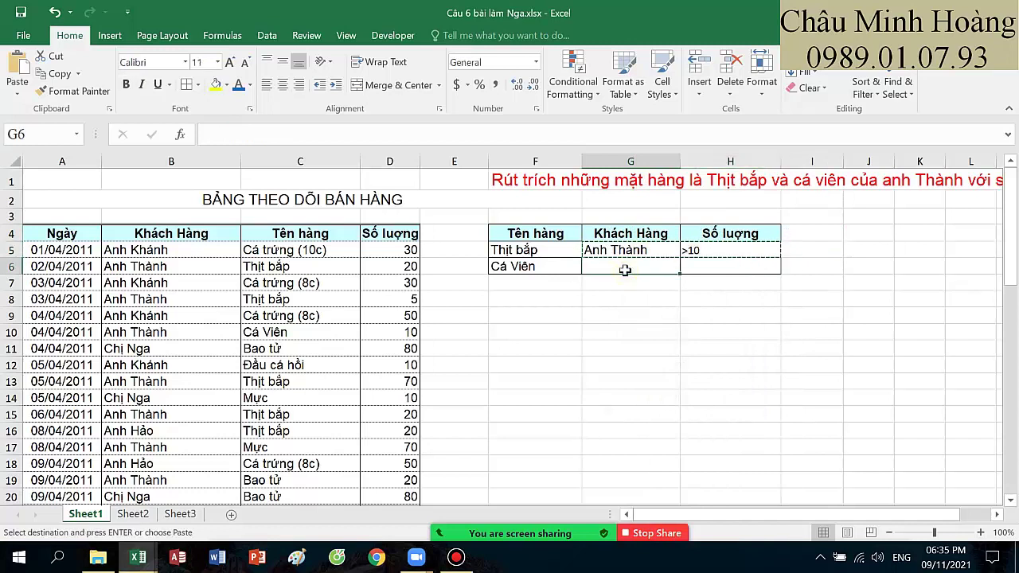
{"action": "key", "text": "ctrl+v"}
{"action": "left_click_drag", "start_coordinate": [547, 250], "coordinate": [708, 250]}
{"action": "left_click_drag", "start_coordinate": [557, 267], "coordinate": [701, 267]}
{"action": "key", "text": "Escape"}
{"action": "left_click", "coordinate": [695, 300]}
{"action": "left_click", "coordinate": [703, 283]}
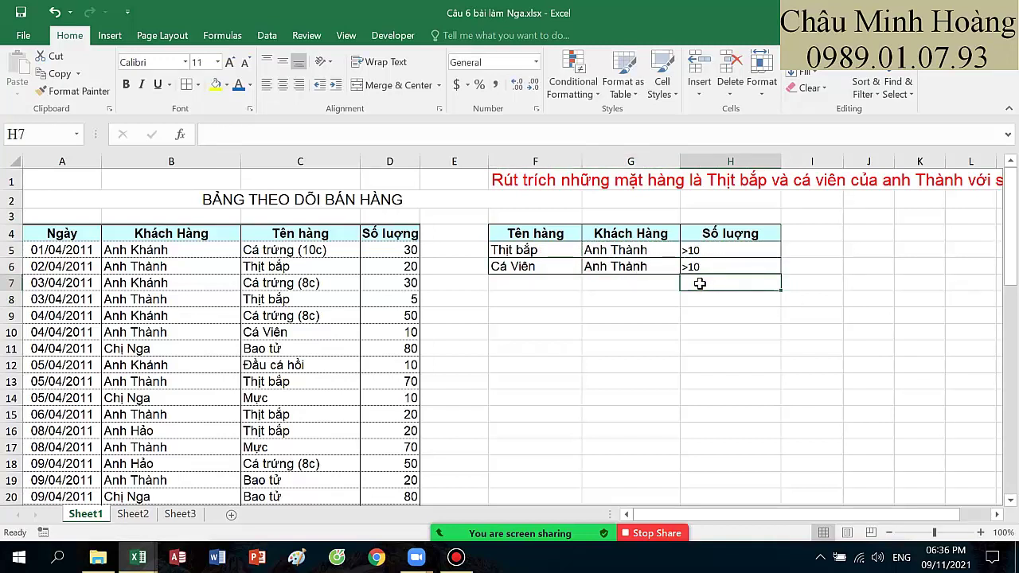
Step: Increase the font size of the empty cells F9:F10 to 18
{"action": "left_click_drag", "start_coordinate": [546, 250], "coordinate": [552, 266]}
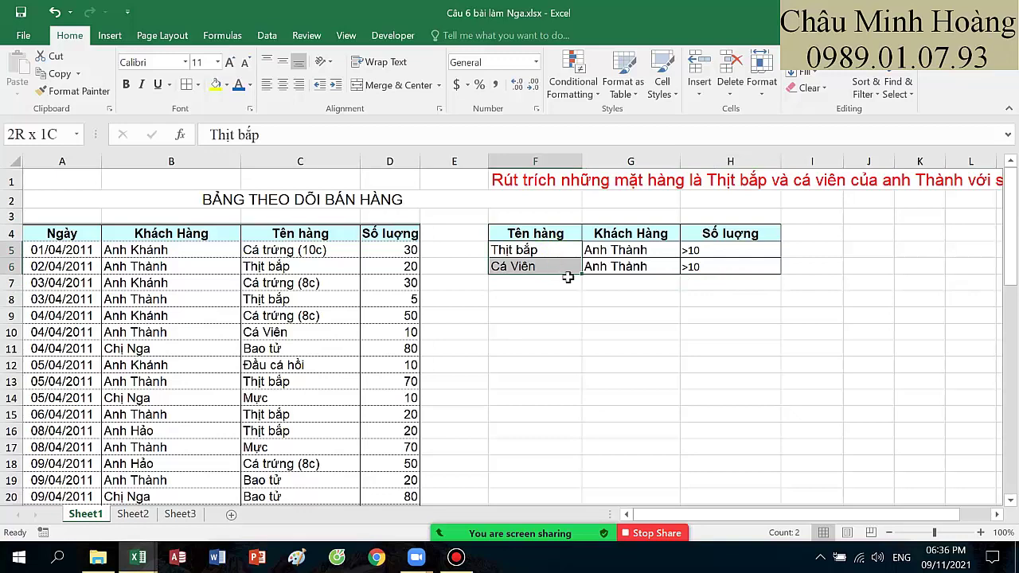
{"action": "left_click_drag", "start_coordinate": [562, 315], "coordinate": [559, 331]}
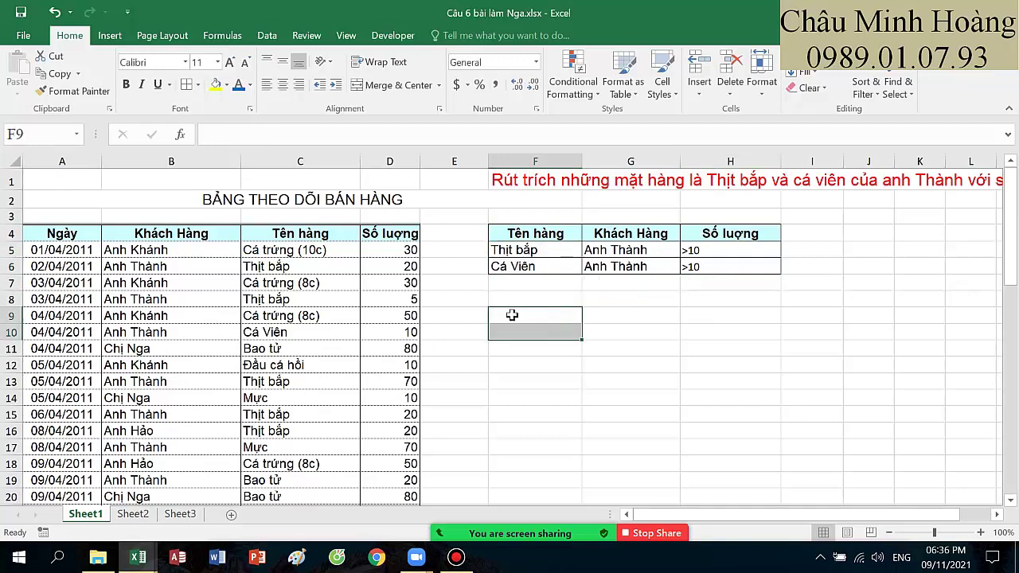
{"action": "left_click", "coordinate": [230, 62]}
{"action": "left_click", "coordinate": [230, 62]}
{"action": "left_click", "coordinate": [230, 62]}
{"action": "left_click", "coordinate": [231, 62]}
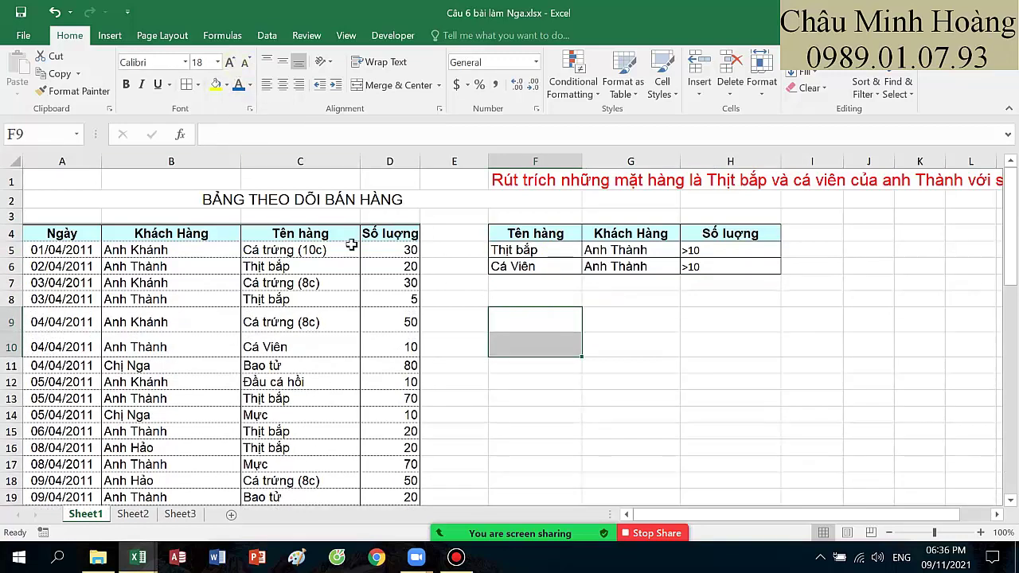
Step: Change the font of cells F9:F10 to Times New Roman
{"action": "left_click", "coordinate": [165, 61]}
{"action": "type", "text": "R"}
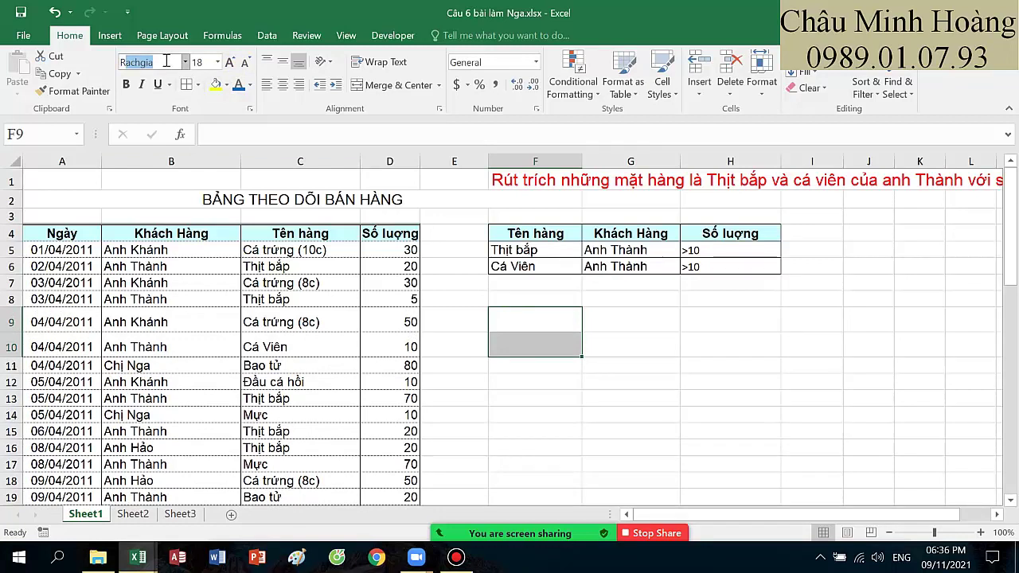
{"action": "type", "text": "t"}
{"action": "key", "text": "BackSpace"}
{"action": "key", "text": "BackSpace"}
{"action": "type", "text": "Ti"}
{"action": "key", "text": "Return"}
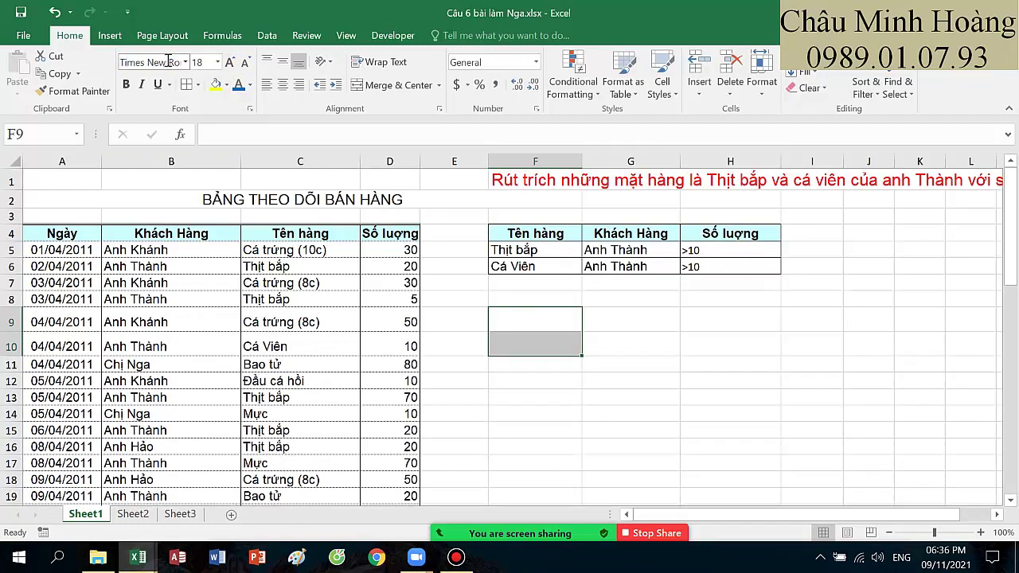
Step: Enter dk in F9 as the header of a formula-based criteria range
{"action": "left_click", "coordinate": [536, 328]}
{"action": "type", "text": "dk"}
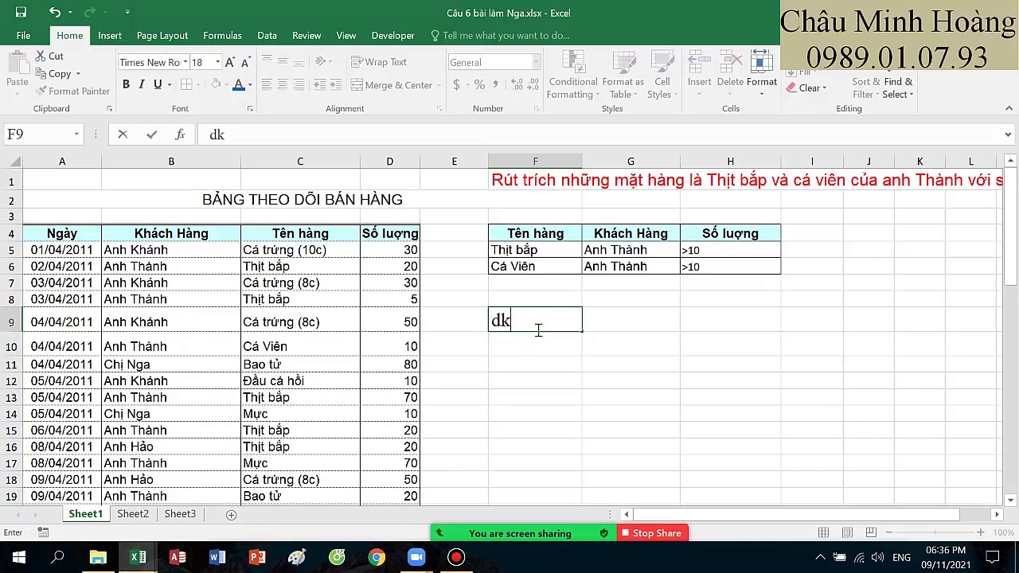
{"action": "key", "text": "Return"}
Step: Begin an AND formula in F10 whose first condition is or(C5="Thịt bắp";C5="Cá Viên")
{"action": "type", "text": "="}
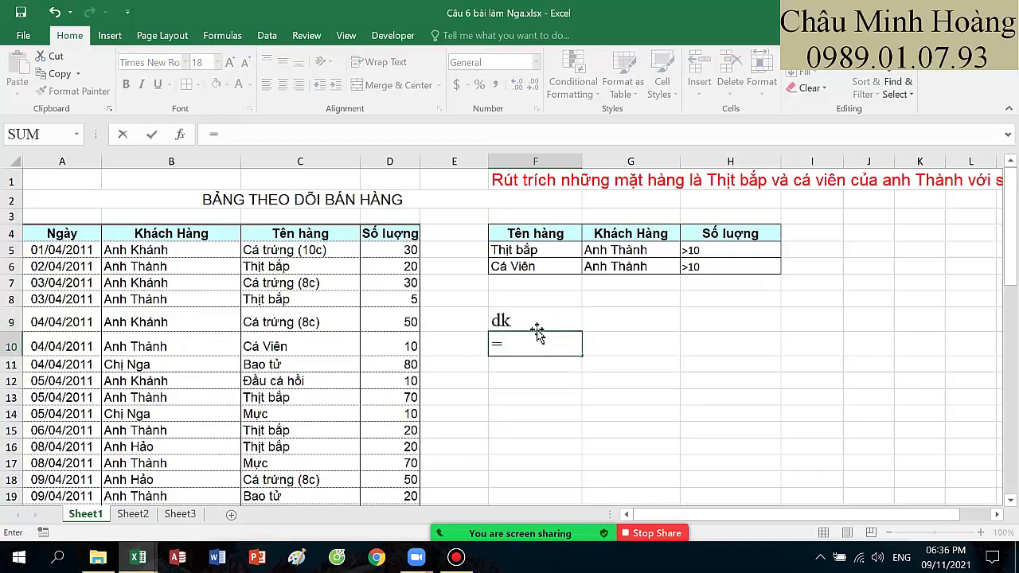
{"action": "type", "text": "and("}
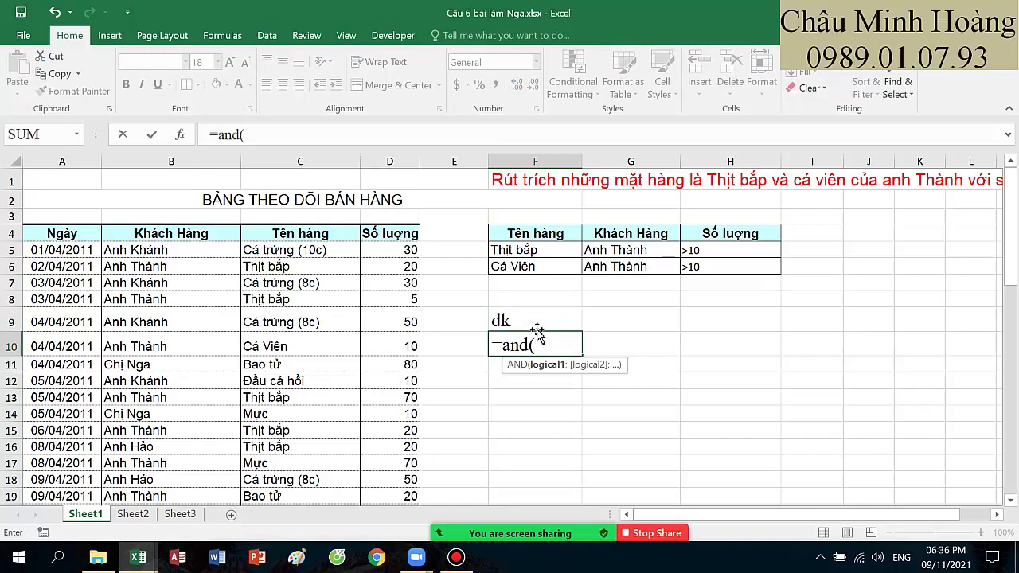
{"action": "type", "text": "or("}
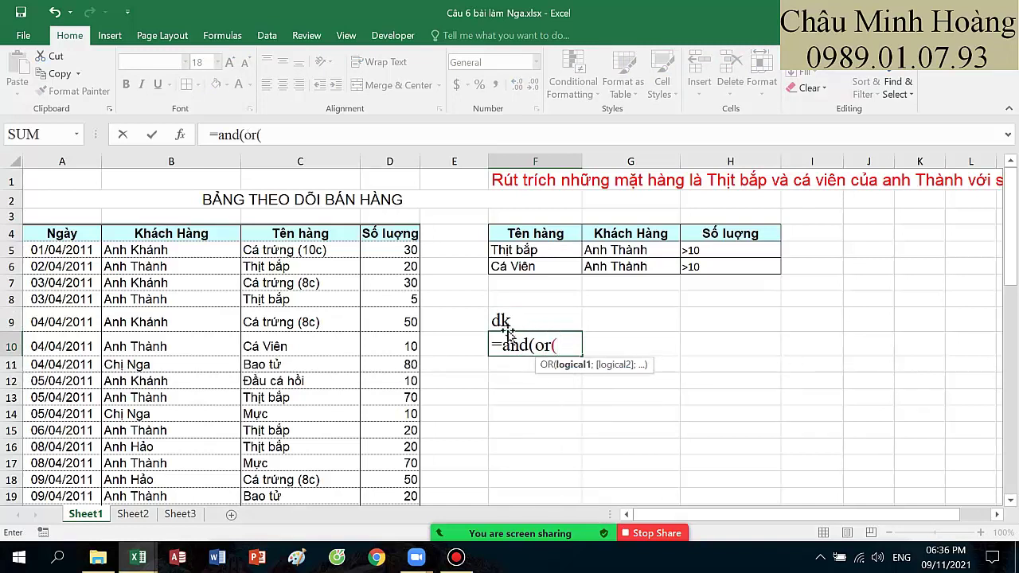
{"action": "left_click", "coordinate": [269, 249]}
{"action": "type", "text": "=\"Thịt"}
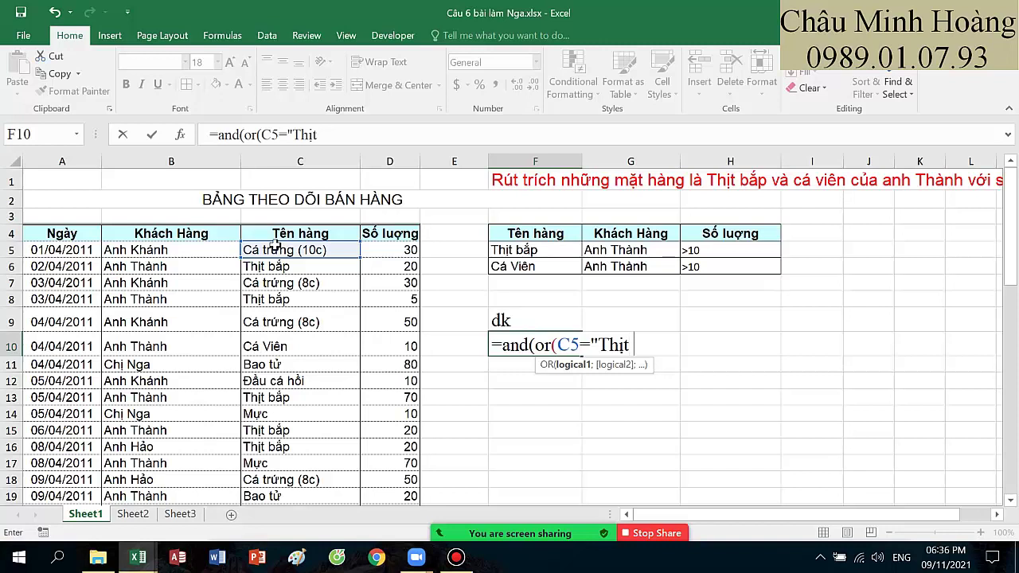
{"action": "type", "text": " bắp\";"}
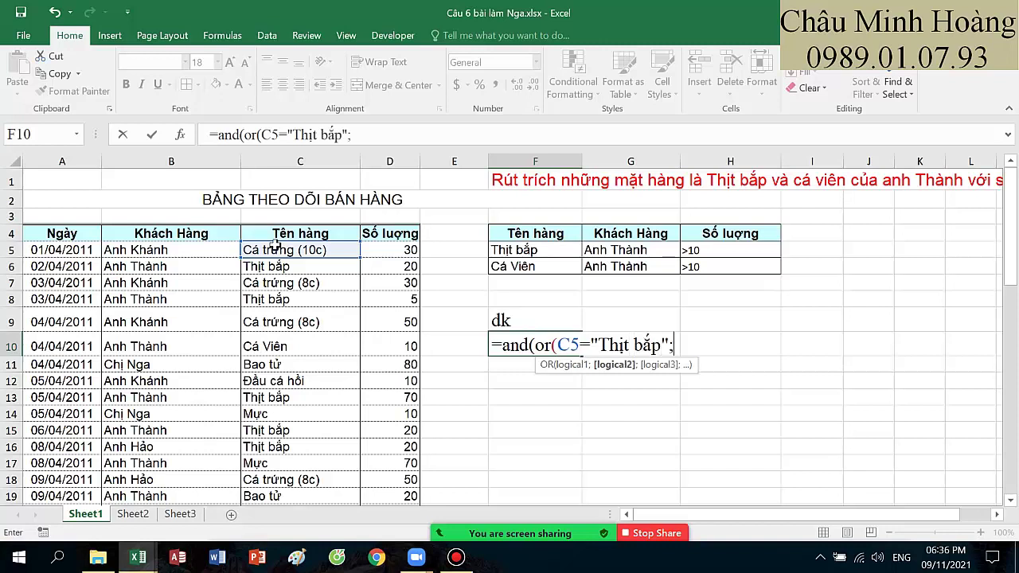
{"action": "left_click", "coordinate": [276, 247]}
{"action": "type", "text": "=\""}
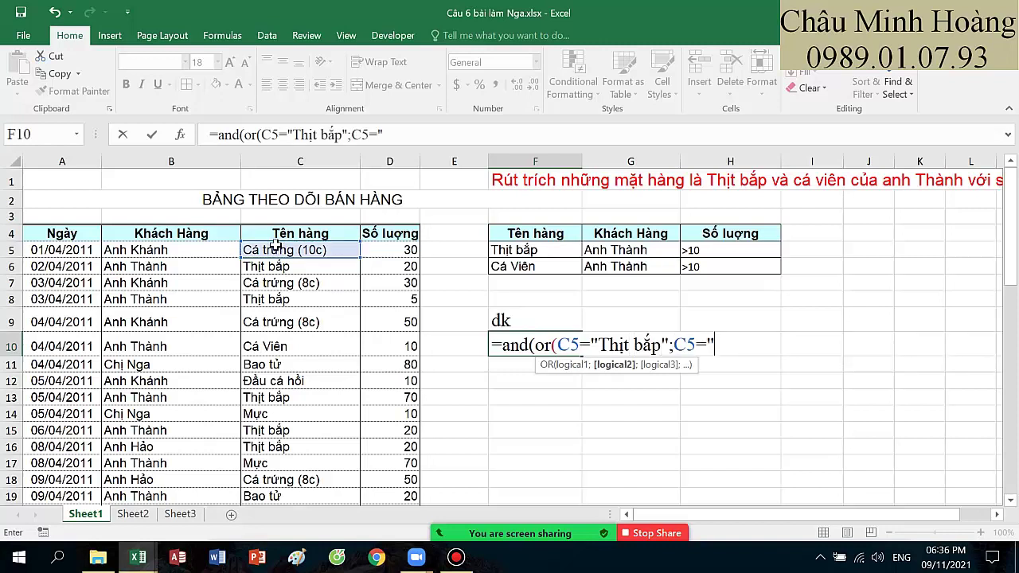
{"action": "type", "text": "Cá Viên\""}
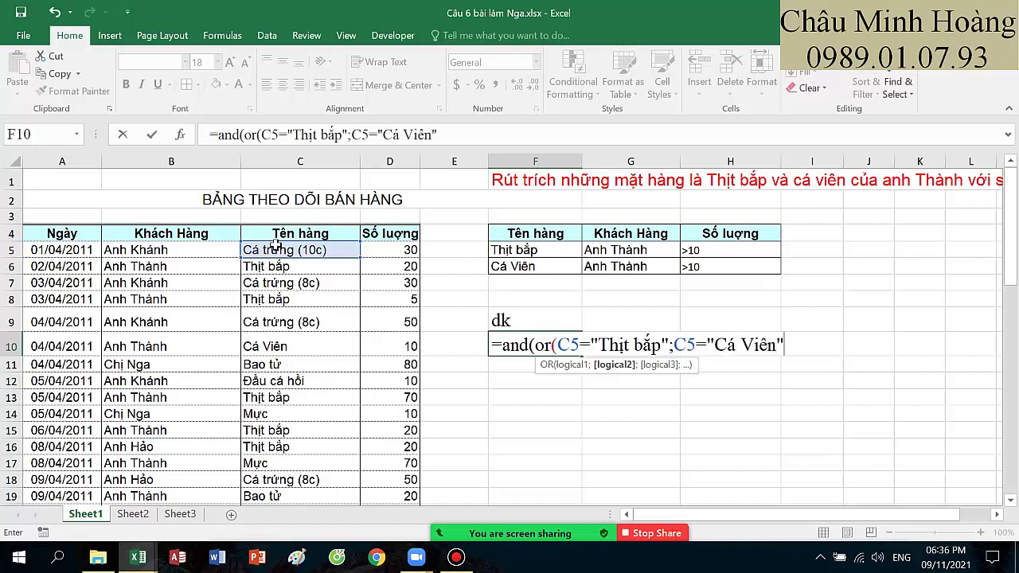
{"action": "type", "text": ");"}
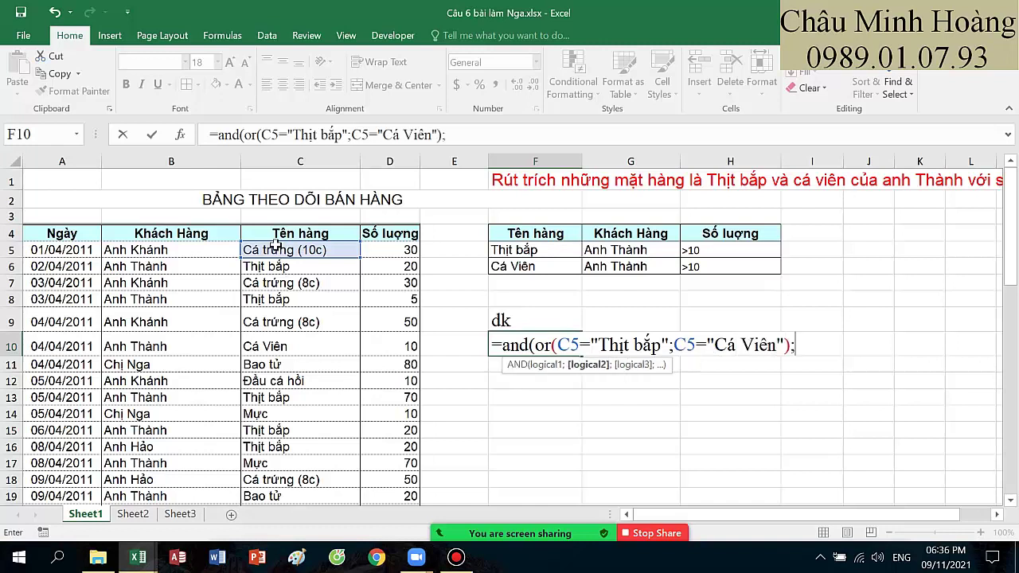
Step: Add two conditions to the F10 formula: B5 equal to the required customer's name, and D5>10
{"action": "left_click", "coordinate": [183, 255]}
{"action": "type", "text": "="}
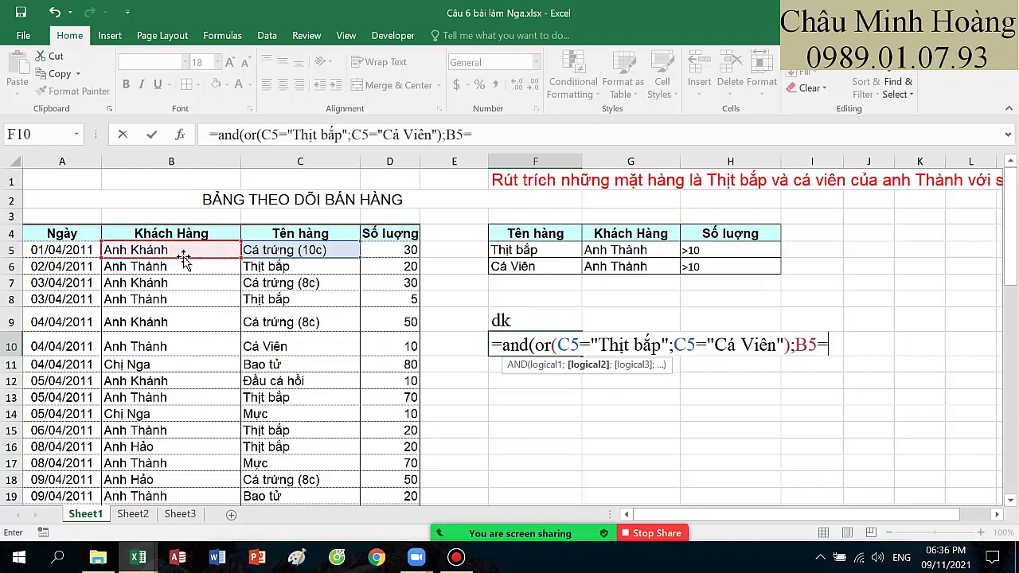
{"action": "type", "text": "\"Anh Thành"}
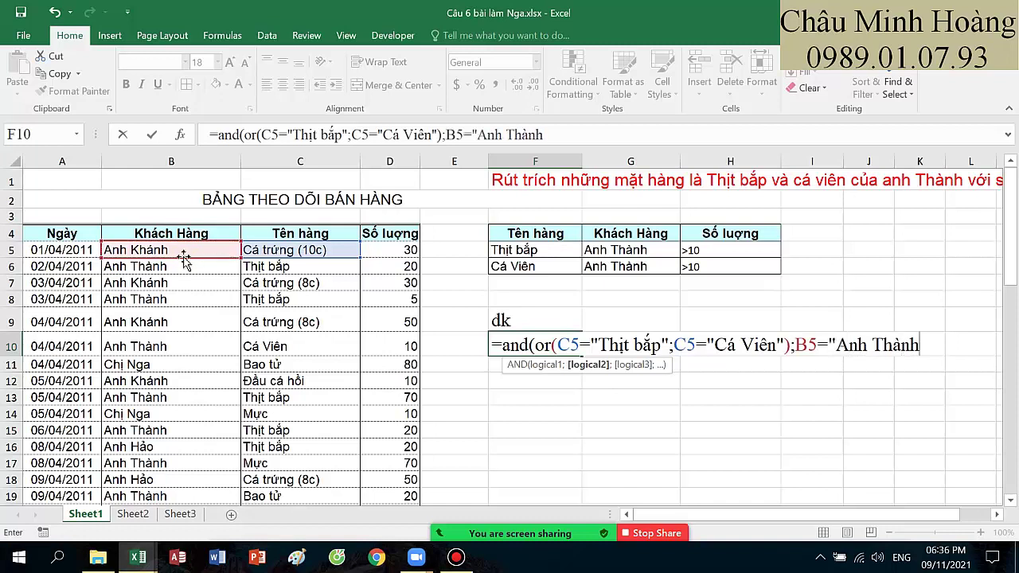
{"action": "type", "text": "\";"}
{"action": "left_click", "coordinate": [404, 250]}
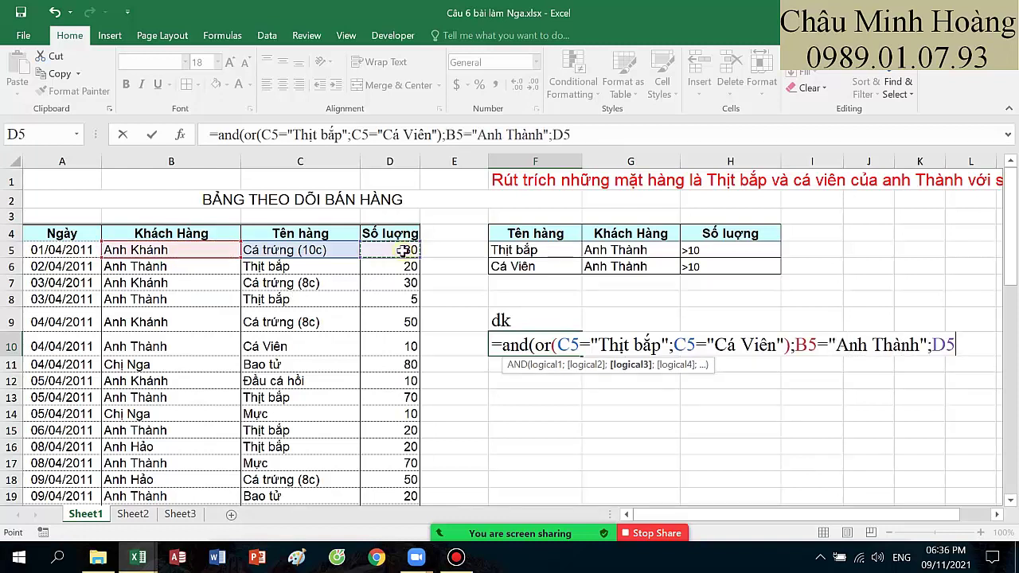
{"action": "type", "text": ">10"}
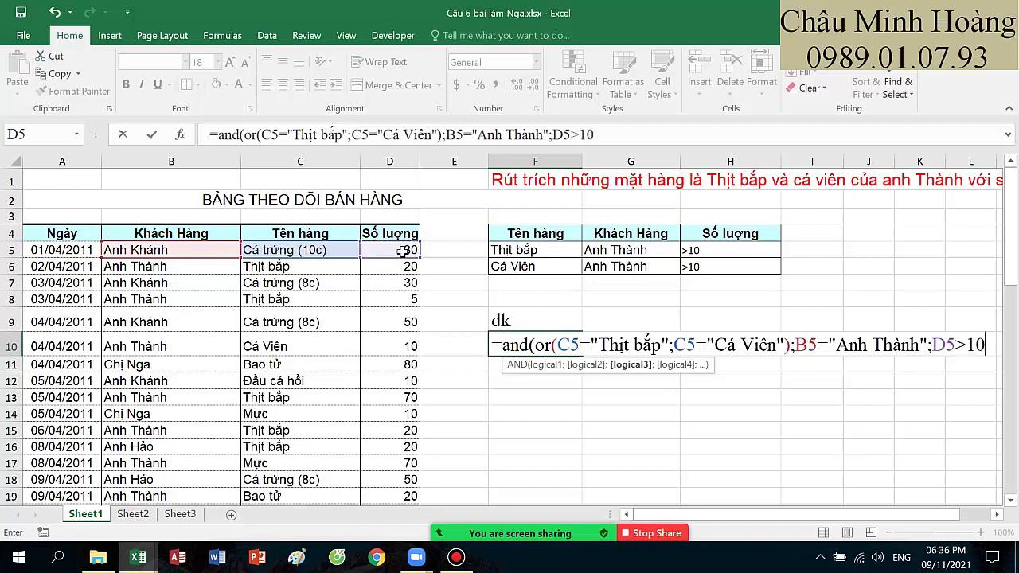
Step: Lock the column of both C5 references inside the OR part of the F10 formula, making them $C5
{"action": "left_click", "coordinate": [560, 342]}
{"action": "key", "text": "F4"}
{"action": "key", "text": "F4"}
{"action": "key", "text": "F4"}
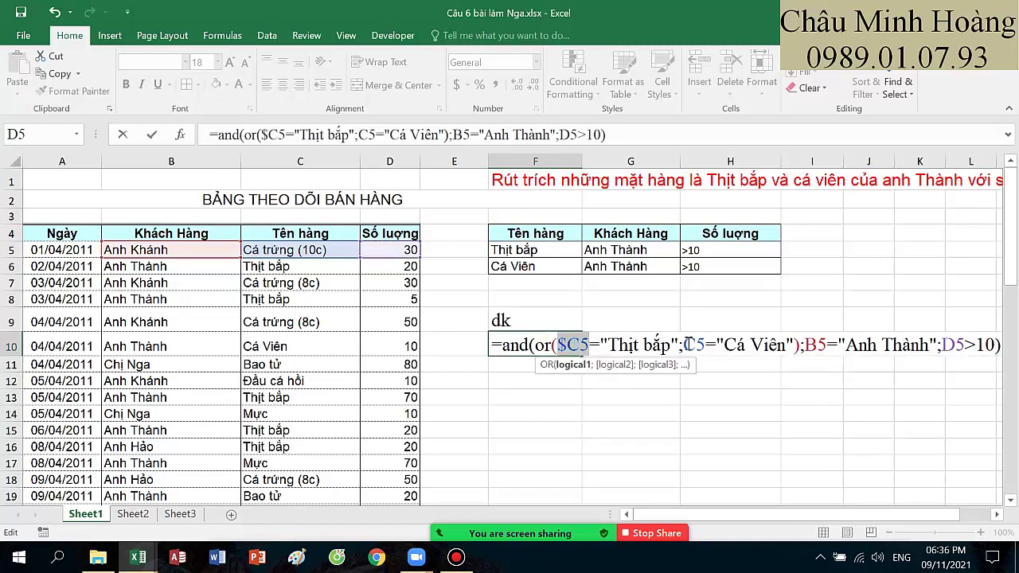
{"action": "left_click", "coordinate": [689, 344]}
{"action": "key", "text": "F4"}
{"action": "key", "text": "F4"}
{"action": "key", "text": "F4"}
Step: Lock the columns of the customer and quantity references in the F10 formula, making them $B5 and $D5
{"action": "left_click", "coordinate": [816, 351]}
{"action": "key", "text": "F4"}
{"action": "key", "text": "F4"}
{"action": "key", "text": "F4"}
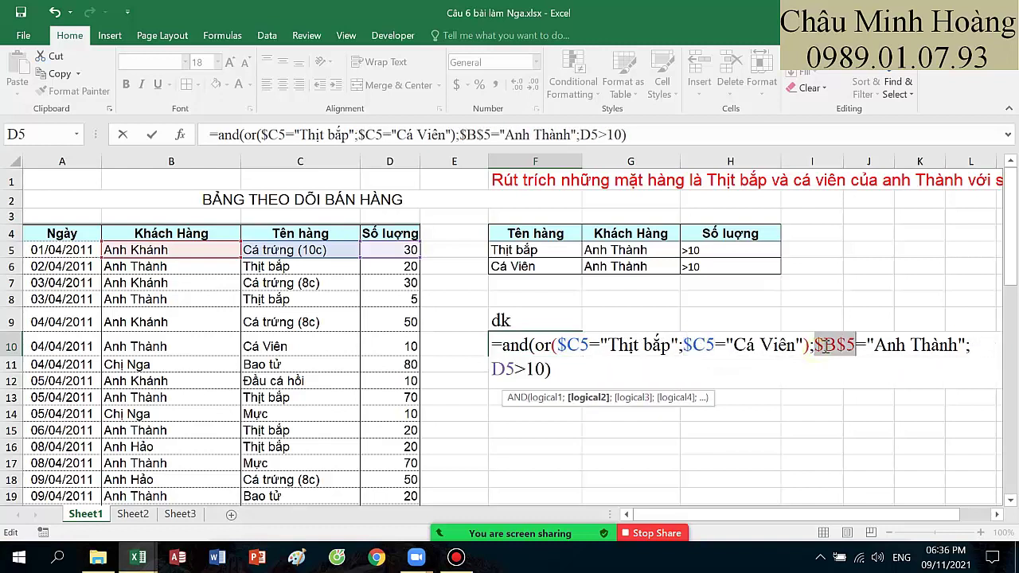
{"action": "left_click", "coordinate": [976, 344]}
{"action": "key", "text": "F4"}
{"action": "key", "text": "F4"}
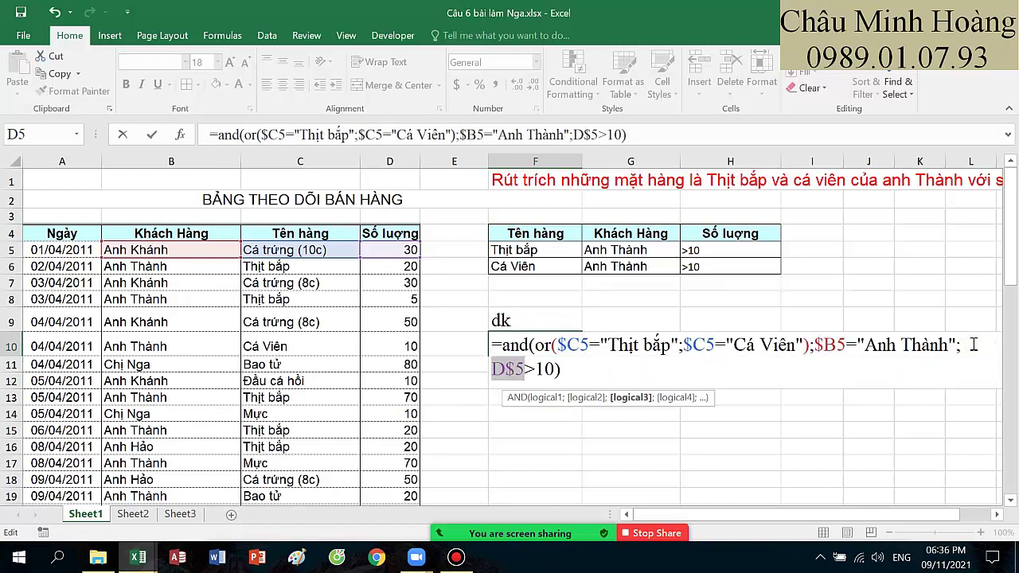
{"action": "key", "text": "F4"}
Step: Copy the F10 formula text without its equals sign, commit the formula, and paste the text into F11
{"action": "left_click", "coordinate": [581, 369]}
{"action": "left_click_drag", "start_coordinate": [578, 369], "coordinate": [498, 350]}
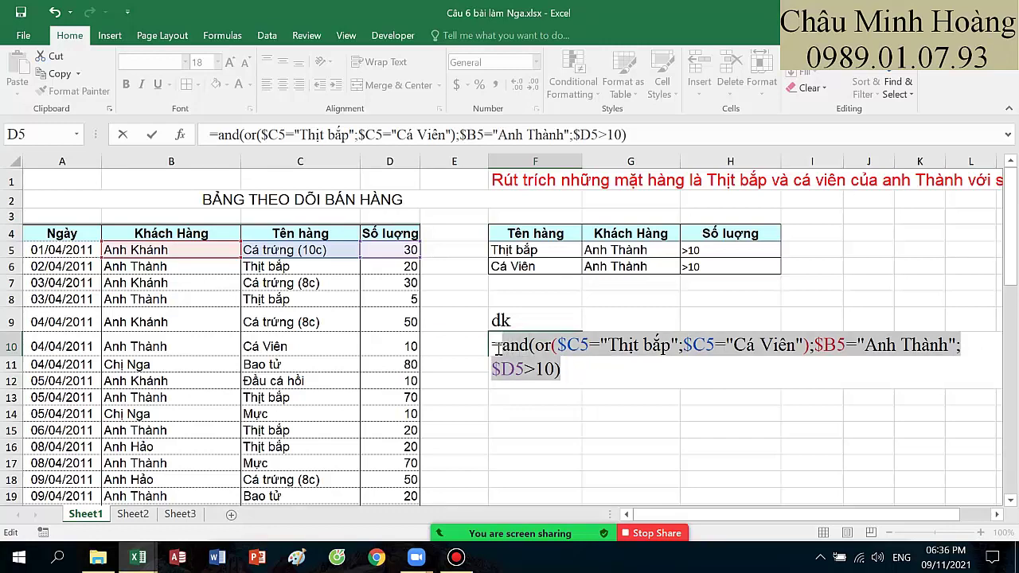
{"action": "key", "text": "ctrl+c"}
{"action": "key", "text": "Return"}
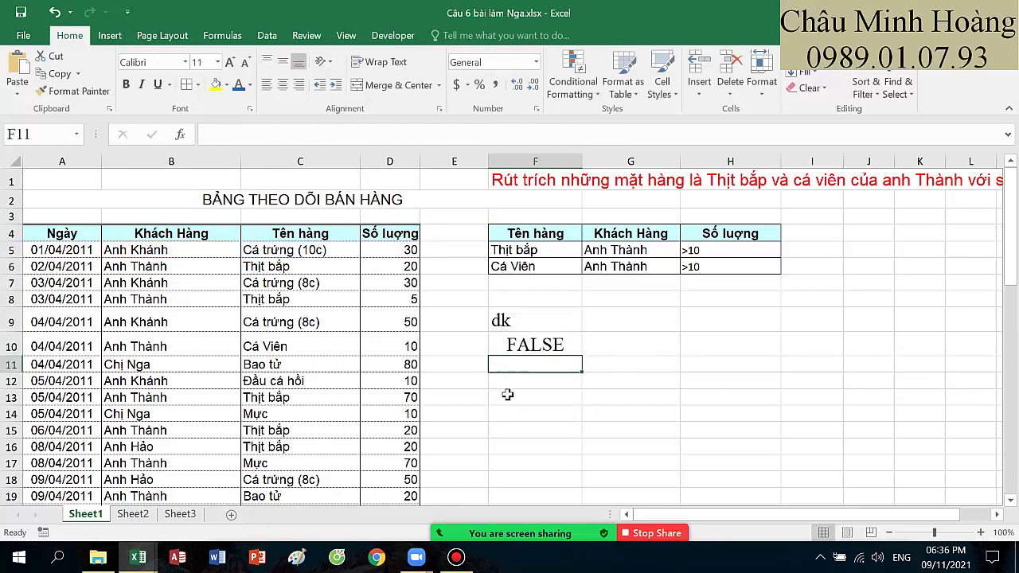
{"action": "key", "text": "ctrl+v"}
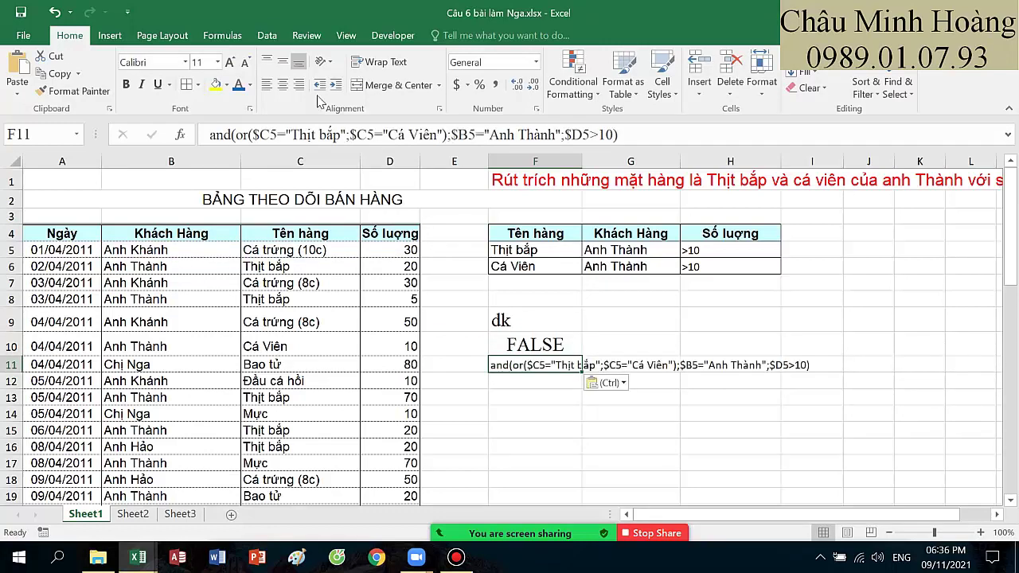
Step: Enlarge the font of the formula text in F11 by three size increments
{"action": "left_click", "coordinate": [232, 63]}
{"action": "left_click", "coordinate": [232, 63]}
{"action": "left_click", "coordinate": [234, 64]}
{"action": "left_click", "coordinate": [562, 385]}
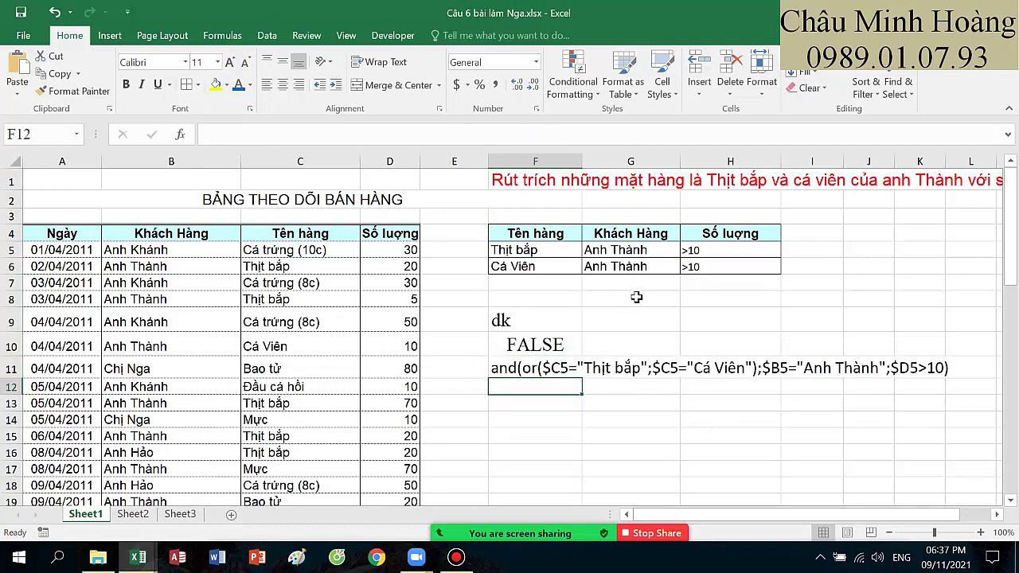
Step: Start an Advanced Filter that copies to another location, with A4:D55 as the list range
{"action": "left_click", "coordinate": [267, 35]}
{"action": "left_click", "coordinate": [401, 94]}
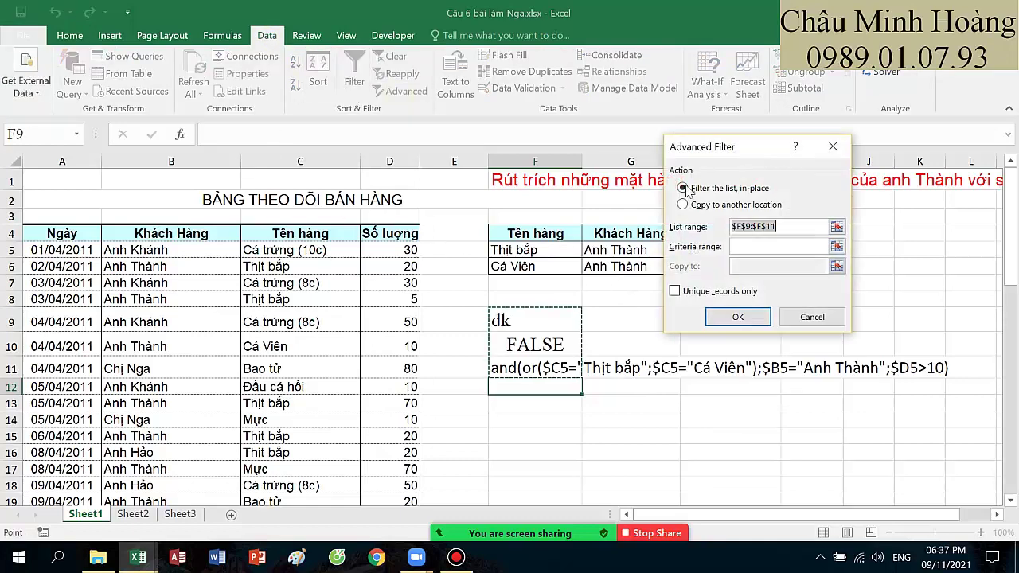
{"action": "left_click", "coordinate": [683, 204]}
{"action": "left_click", "coordinate": [793, 226]}
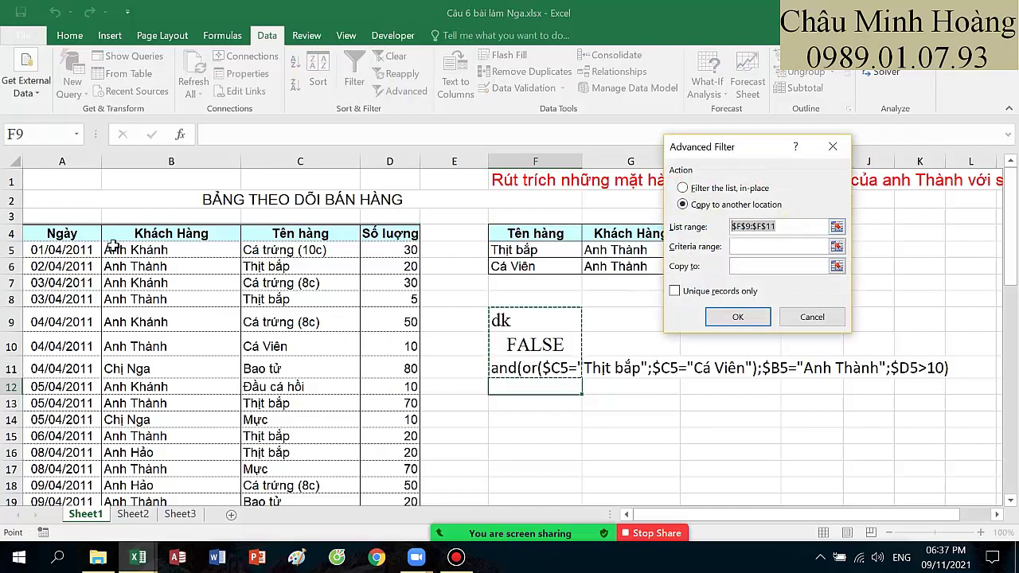
{"action": "left_click_drag", "start_coordinate": [60, 236], "coordinate": [387, 477]}
Step: Set the filter's criteria range to the three-column criteria table F4:H6
{"action": "left_click", "coordinate": [744, 246]}
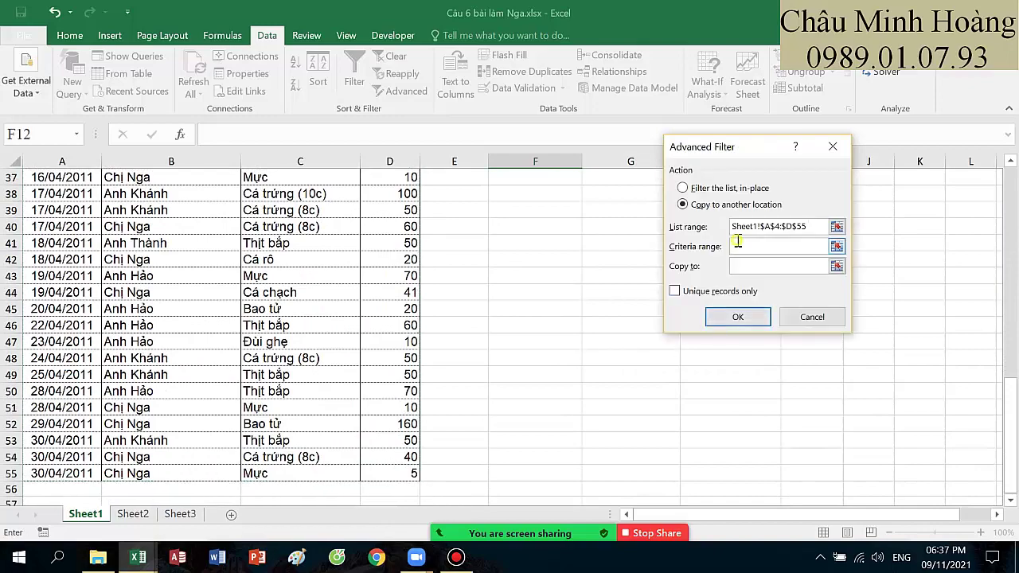
{"action": "scroll", "coordinate": [646, 298], "scroll_direction": "up", "scroll_amount": 12}
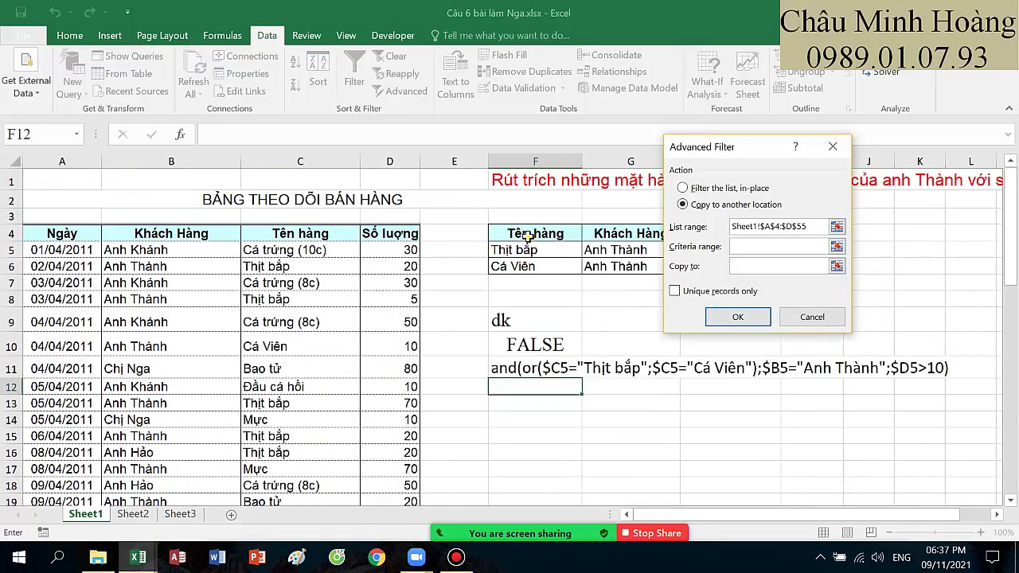
{"action": "left_click_drag", "start_coordinate": [528, 236], "coordinate": [720, 268]}
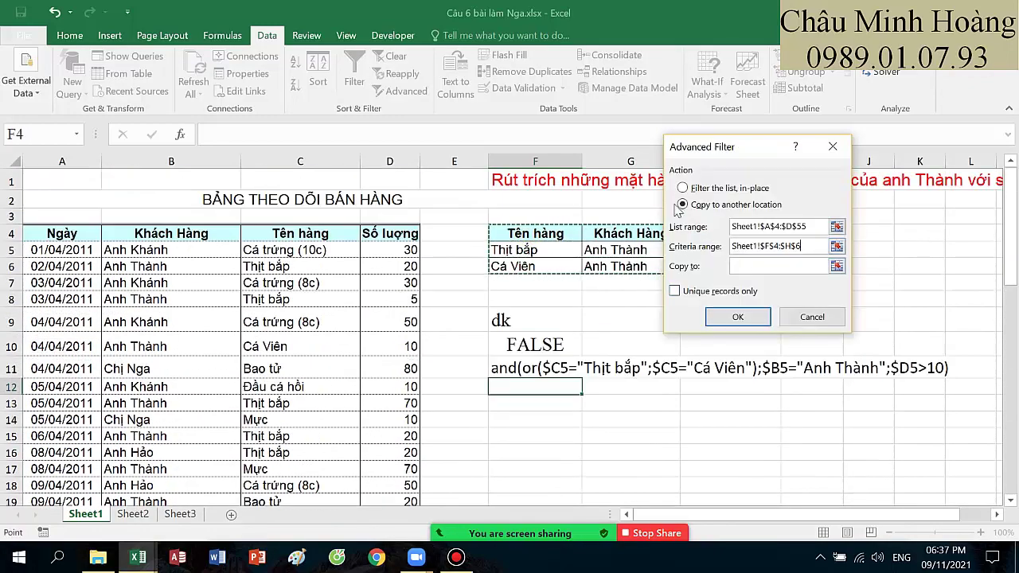
{"action": "left_click_drag", "start_coordinate": [708, 146], "coordinate": [813, 303]}
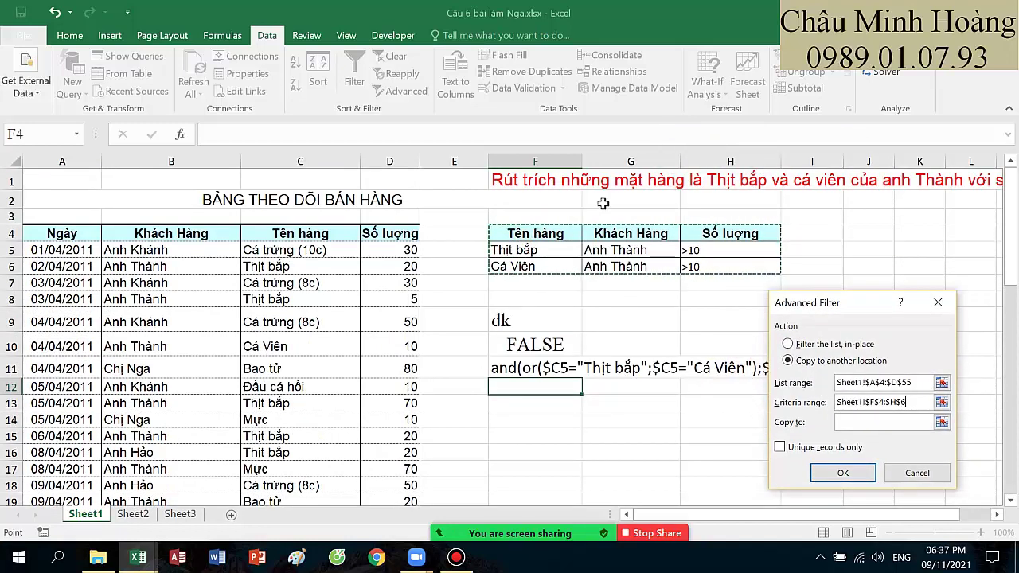
Step: Set cell B61, below the sales table, as the filter's copy destination
{"action": "left_click", "coordinate": [847, 423]}
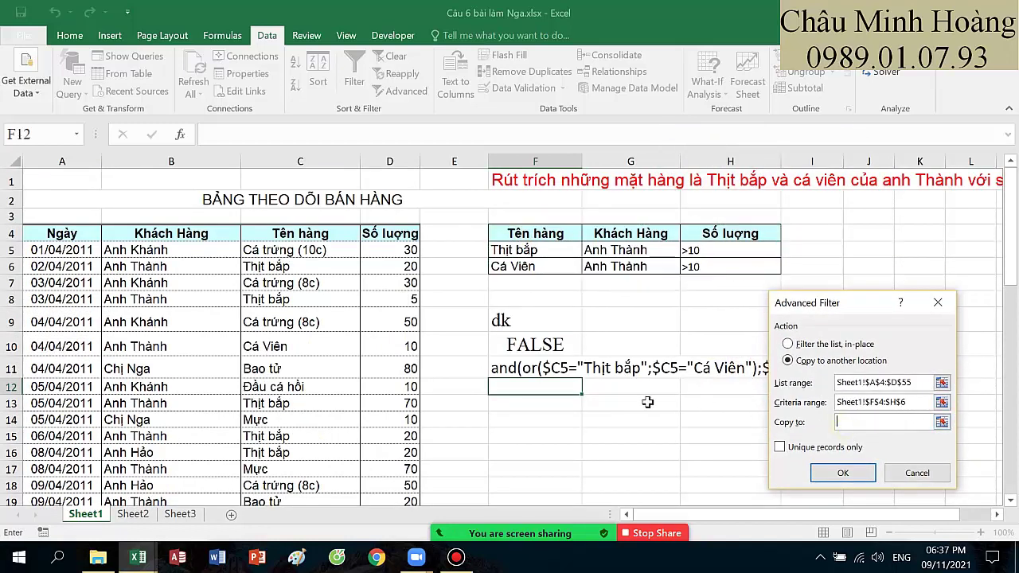
{"action": "scroll", "coordinate": [648, 403], "scroll_direction": "down", "scroll_amount": 2}
{"action": "left_click", "coordinate": [526, 328]}
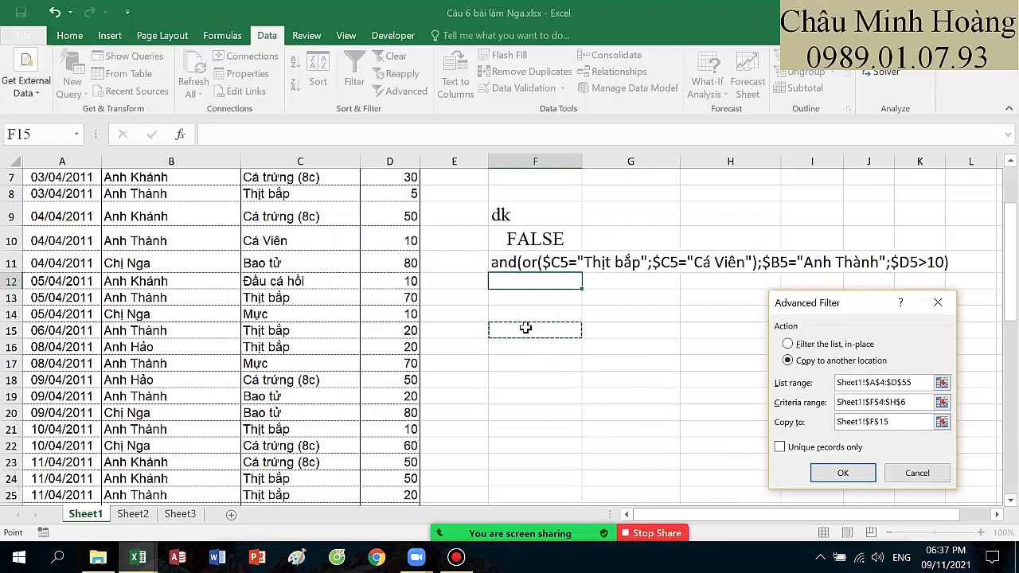
{"action": "scroll", "coordinate": [450, 357], "scroll_direction": "down", "scroll_amount": 15}
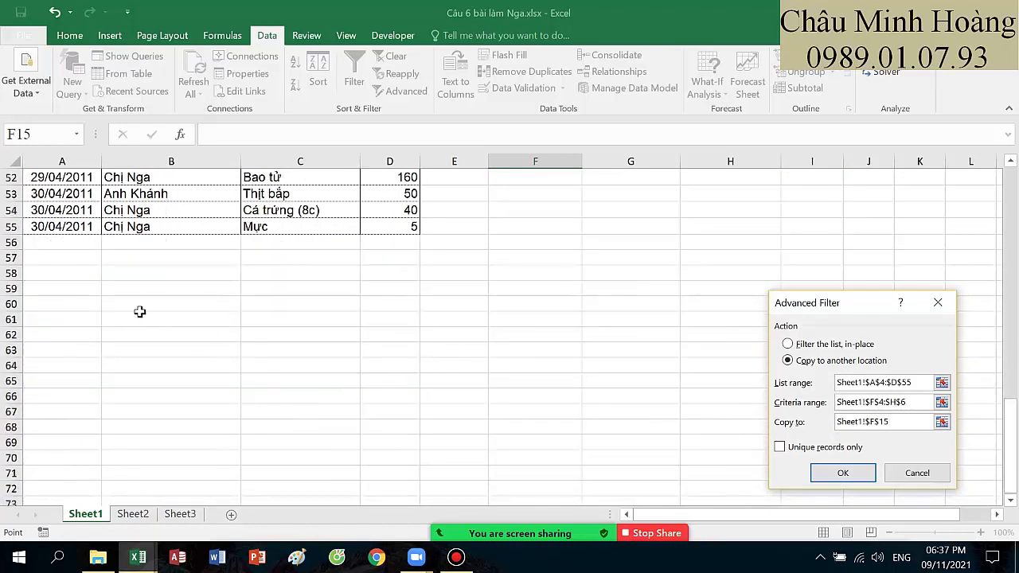
{"action": "left_click", "coordinate": [139, 311]}
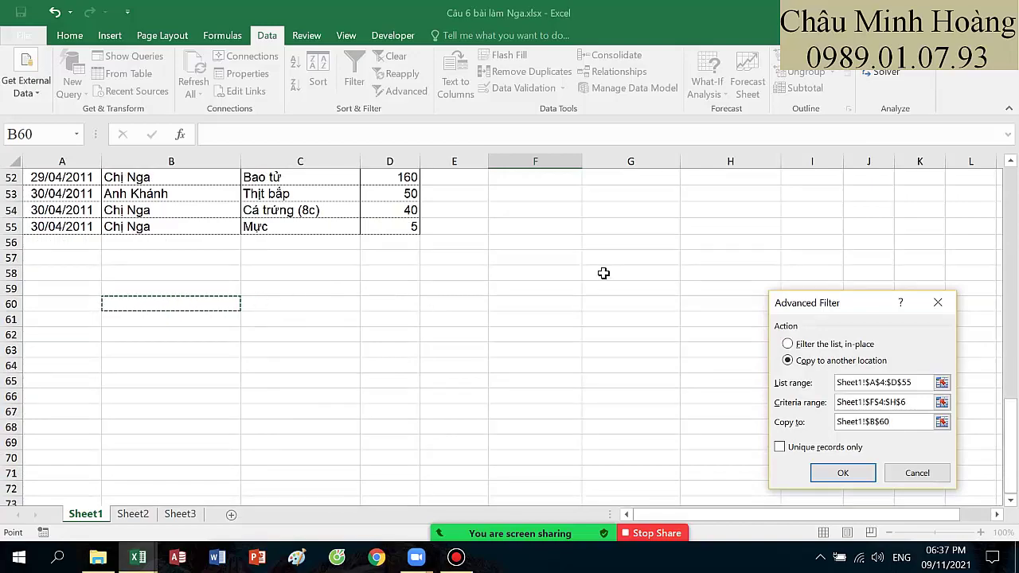
{"action": "scroll", "coordinate": [604, 273], "scroll_direction": "up", "scroll_amount": 15}
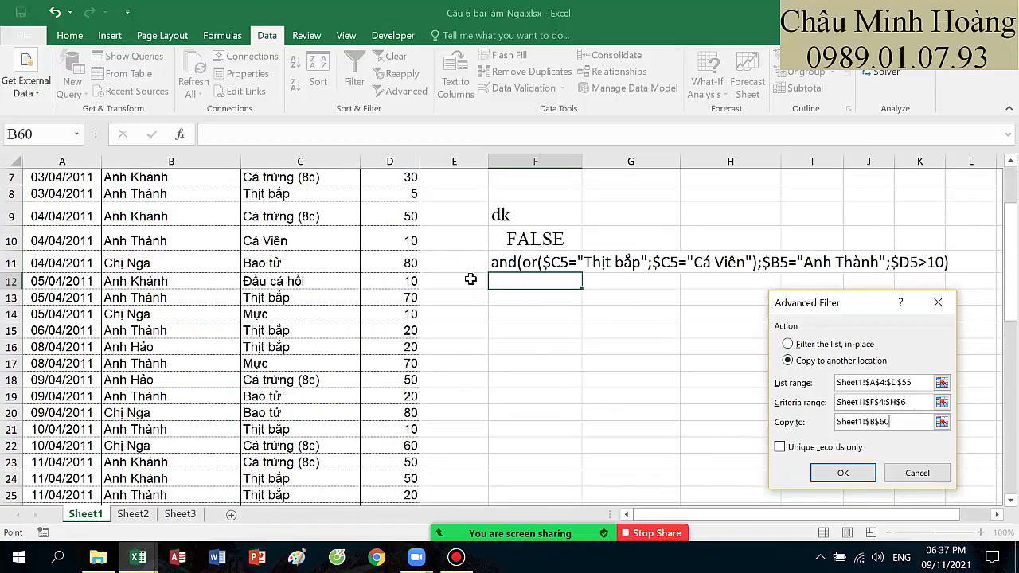
{"action": "scroll", "coordinate": [471, 279], "scroll_direction": "down", "scroll_amount": 14}
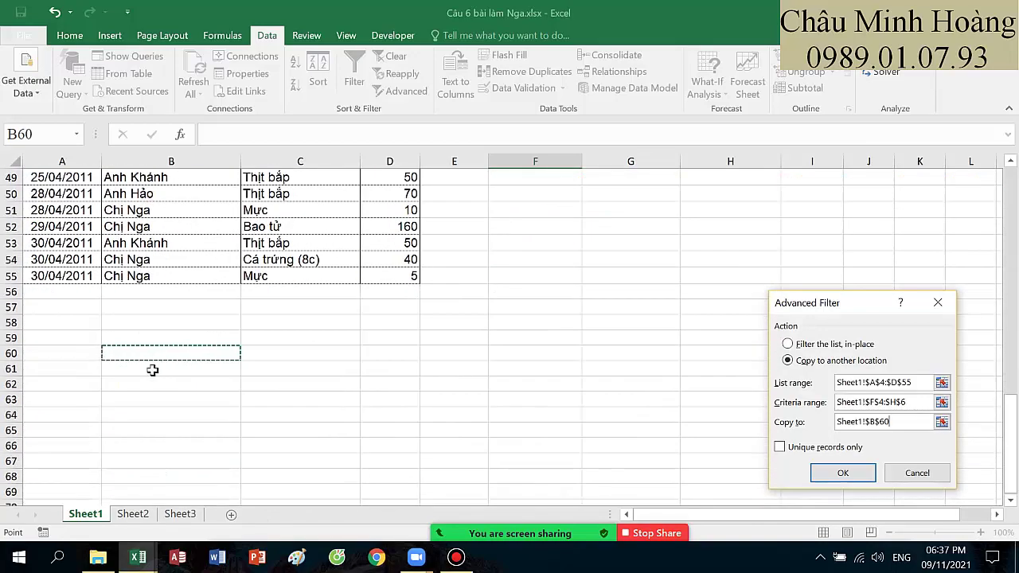
{"action": "left_click", "coordinate": [147, 374]}
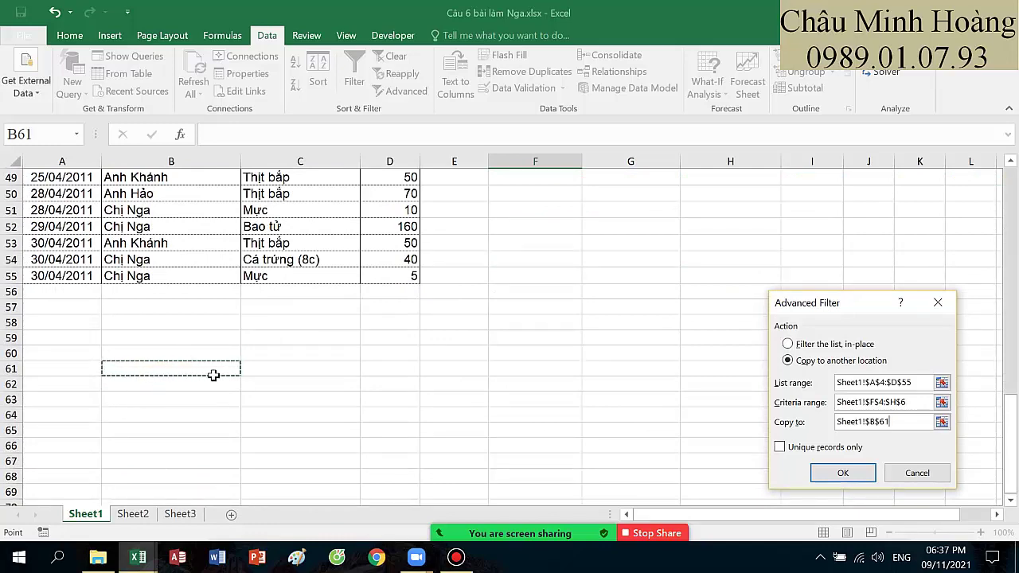
Step: Run the filter and select the extracted table B61:E72 to check its records
{"action": "left_click", "coordinate": [842, 473]}
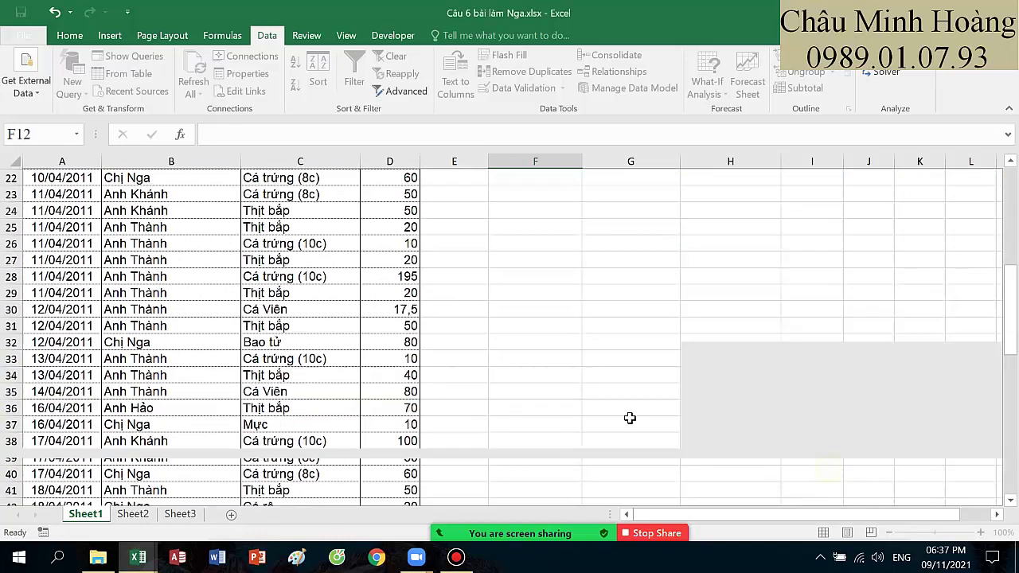
{"action": "scroll", "coordinate": [472, 376], "scroll_direction": "down", "scroll_amount": 10}
{"action": "scroll", "coordinate": [310, 325], "scroll_direction": "up", "scroll_amount": 1}
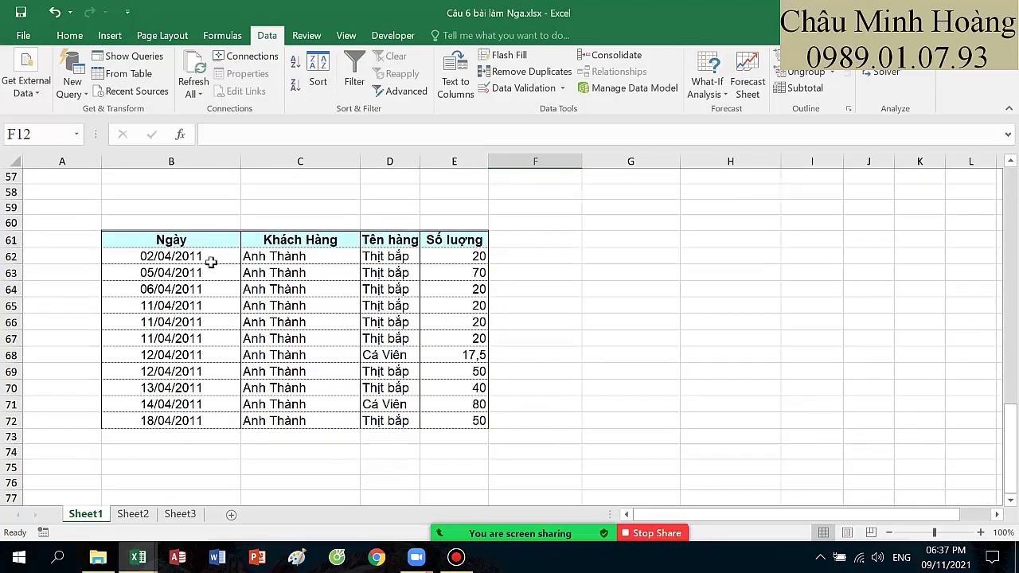
{"action": "left_click", "coordinate": [207, 247]}
{"action": "left_click_drag", "start_coordinate": [424, 275], "coordinate": [475, 419]}
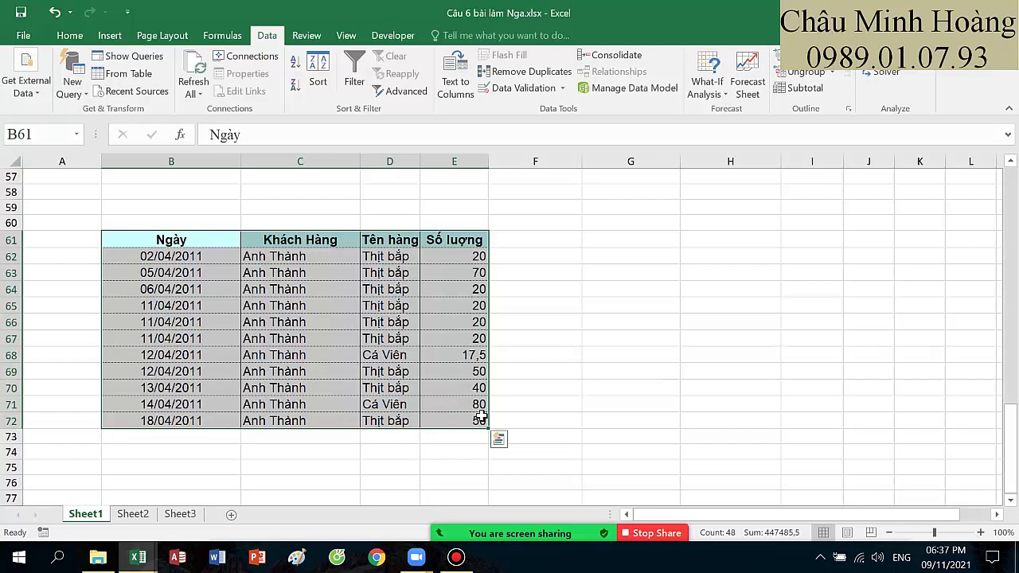
Step: Start another Advanced Filter that copies to another location, with A4:D55 as the list range
{"action": "scroll", "coordinate": [673, 301], "scroll_direction": "up", "scroll_amount": 10}
{"action": "scroll", "coordinate": [683, 281], "scroll_direction": "up", "scroll_amount": 4}
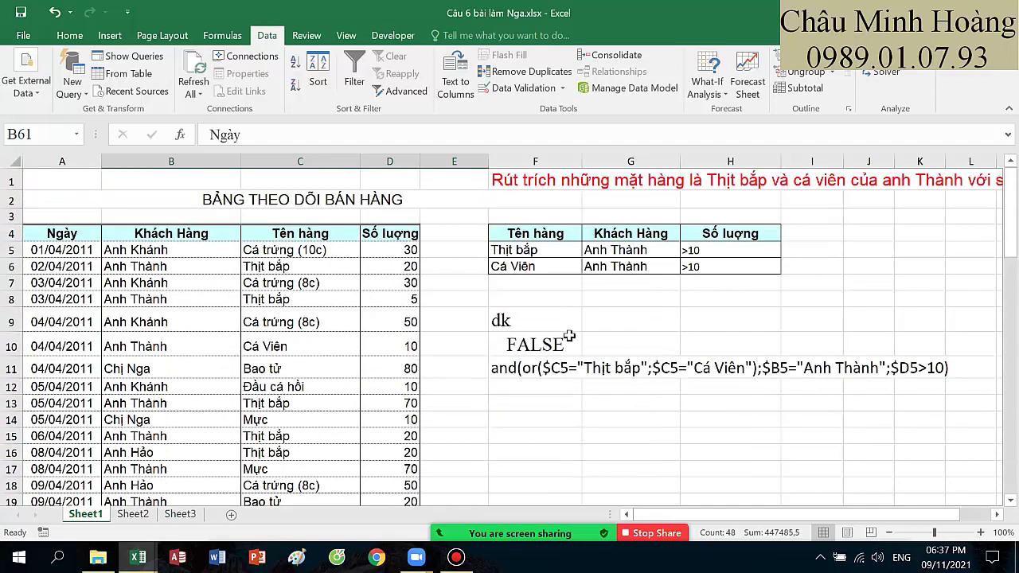
{"action": "left_click_drag", "start_coordinate": [539, 332], "coordinate": [539, 346]}
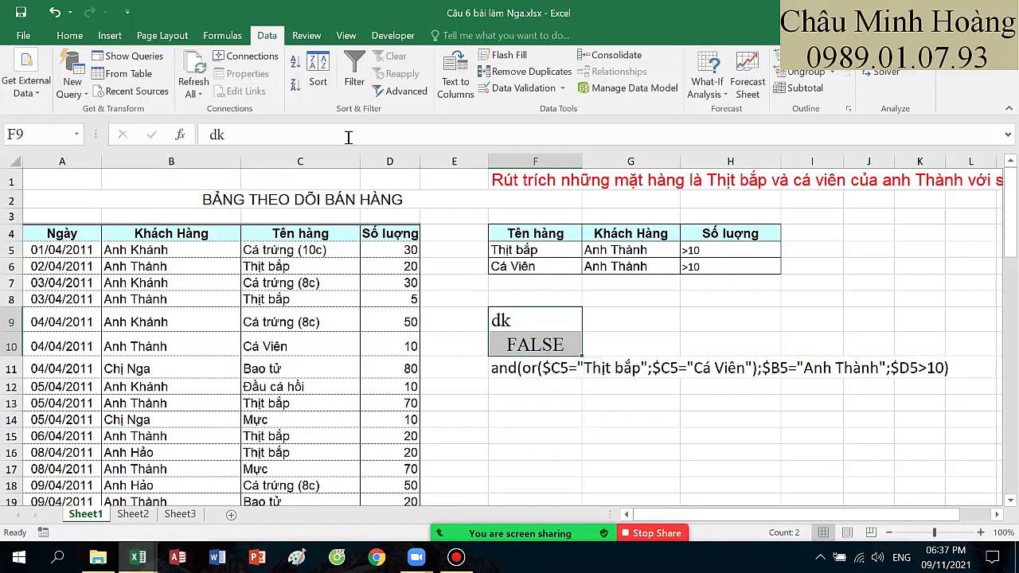
{"action": "left_click", "coordinate": [394, 91]}
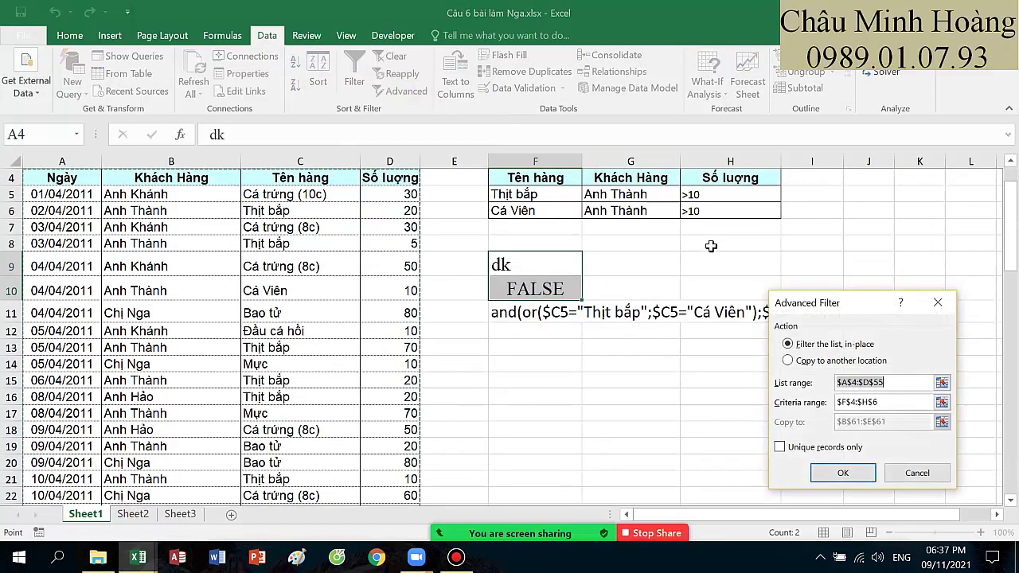
{"action": "left_click", "coordinate": [834, 362]}
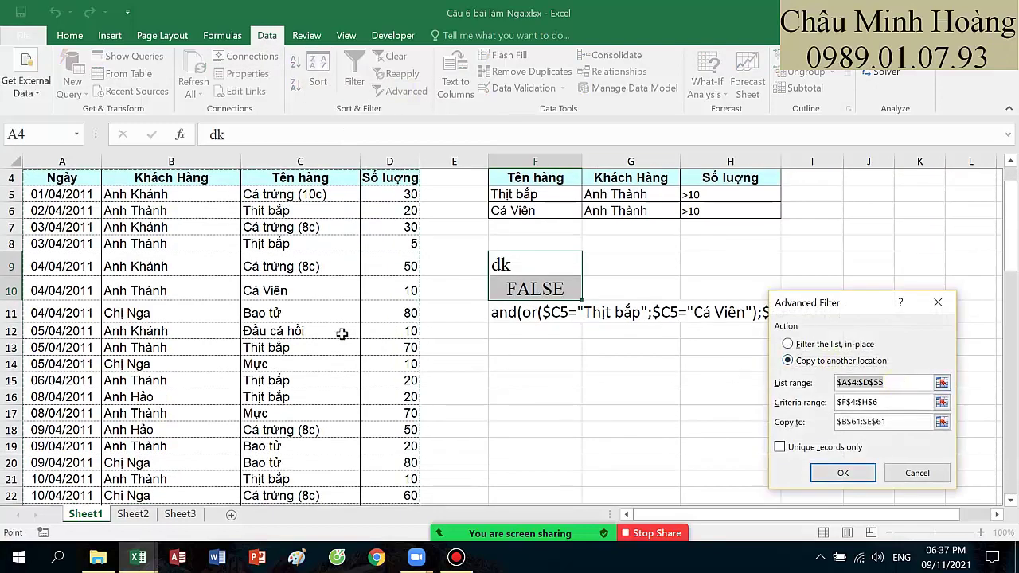
{"action": "scroll", "coordinate": [89, 245], "scroll_direction": "up", "scroll_amount": 1}
{"action": "left_click_drag", "start_coordinate": [88, 243], "coordinate": [400, 473]}
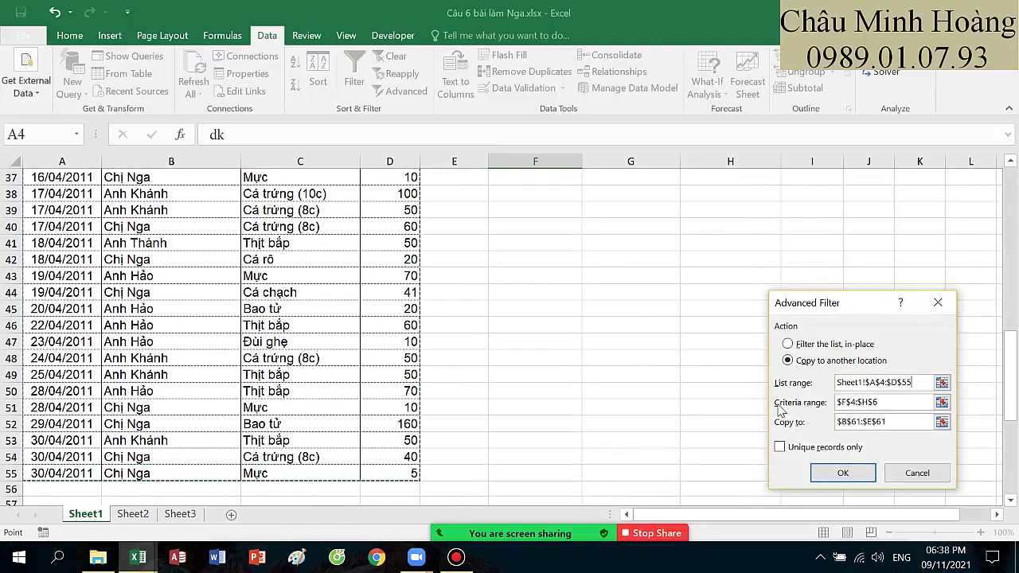
Step: Filter with the formula criteria range F9:F10 and copy the results to G61, beside the first extracted table
{"action": "left_click", "coordinate": [891, 402]}
{"action": "left_click_drag", "start_coordinate": [555, 263], "coordinate": [553, 289]}
{"action": "left_click", "coordinate": [889, 421]}
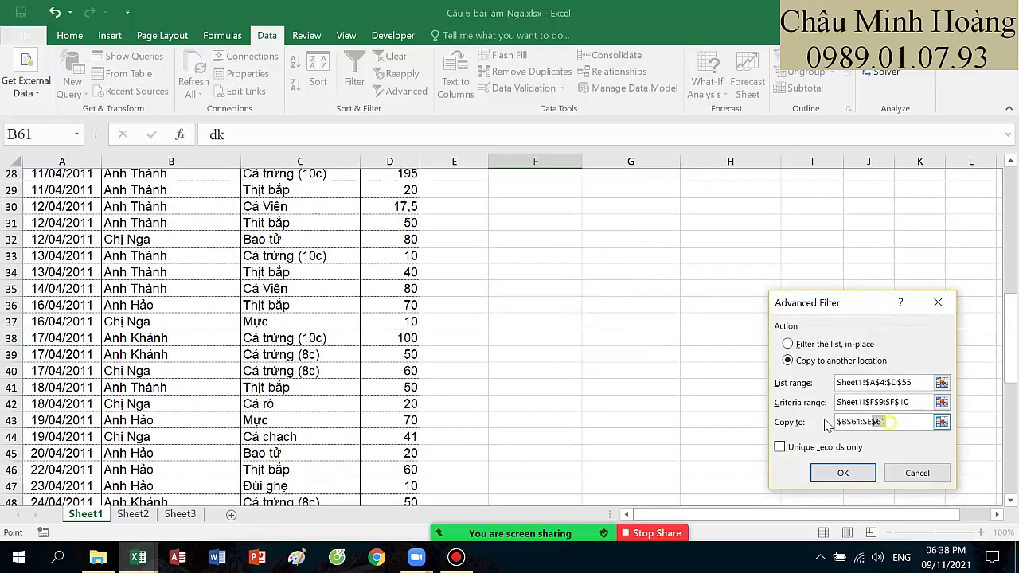
{"action": "left_click", "coordinate": [599, 291]}
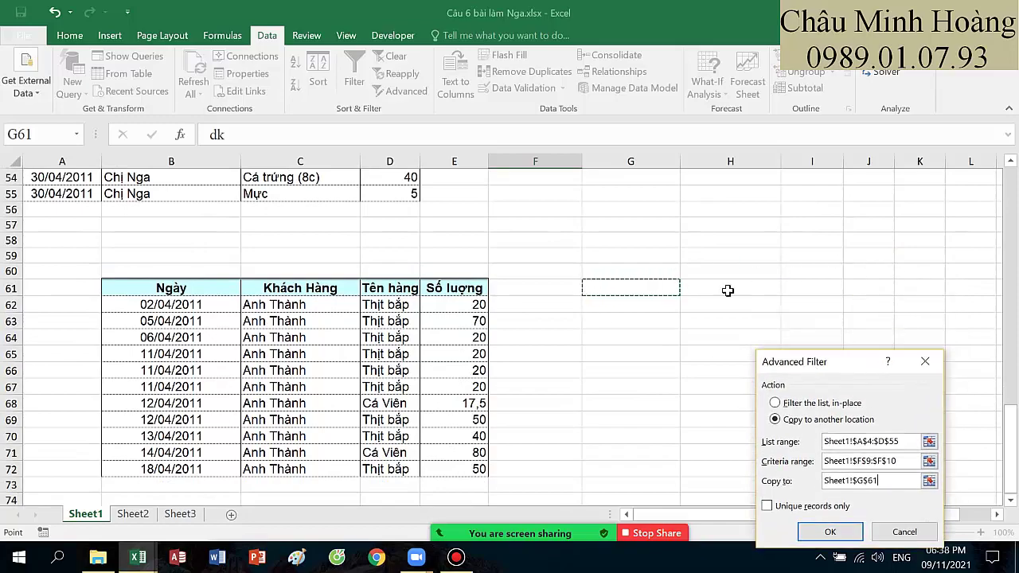
{"action": "left_click", "coordinate": [844, 531]}
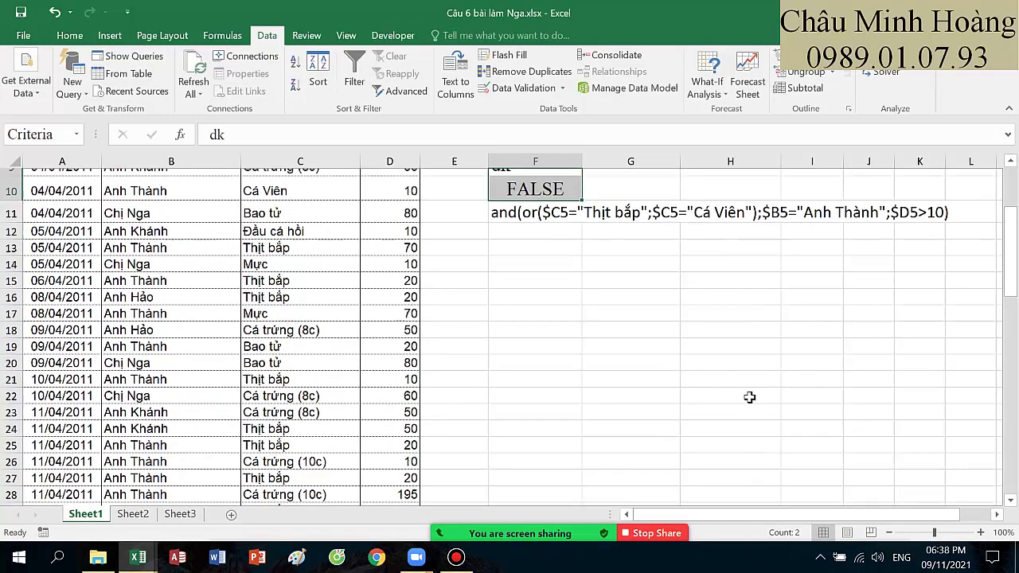
Step: Compare the two extracted tables in B61:J72, then review both criteria versions in the area F4:L13
{"action": "scroll", "coordinate": [751, 399], "scroll_direction": "down", "scroll_amount": 15}
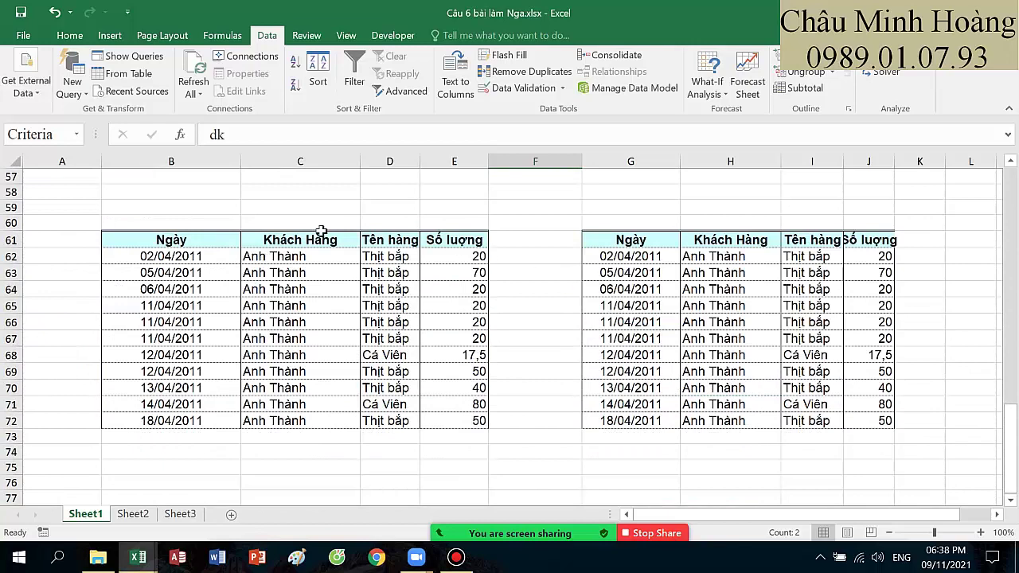
{"action": "left_click_drag", "start_coordinate": [182, 239], "coordinate": [883, 428]}
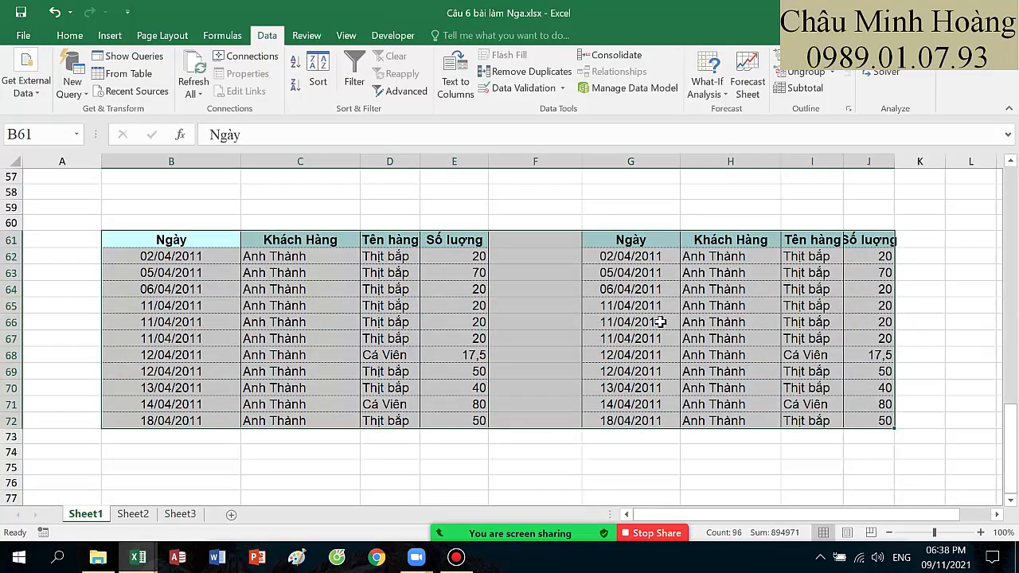
{"action": "scroll", "coordinate": [737, 325], "scroll_direction": "up", "scroll_amount": 19}
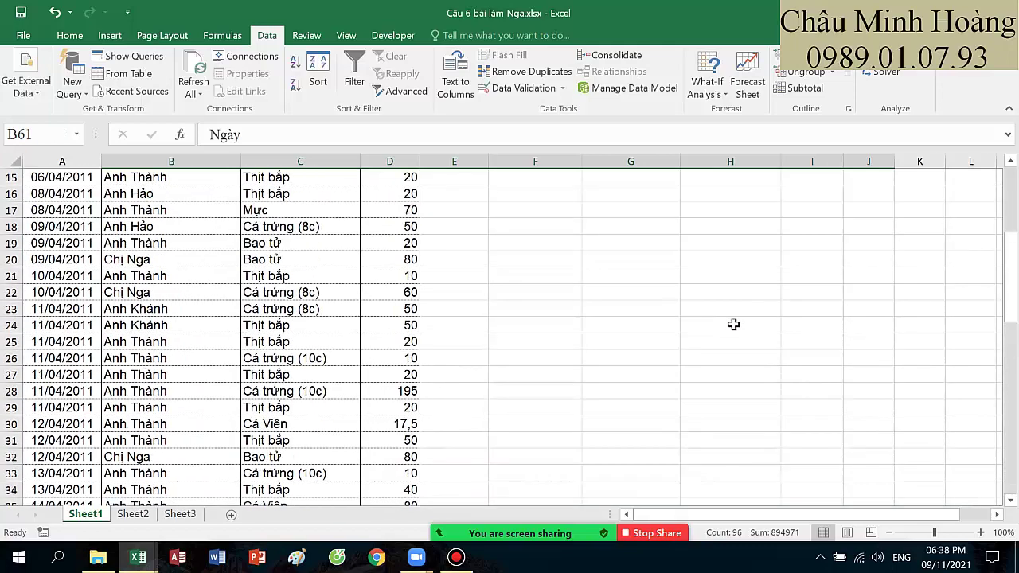
{"action": "left_click_drag", "start_coordinate": [530, 232], "coordinate": [973, 402]}
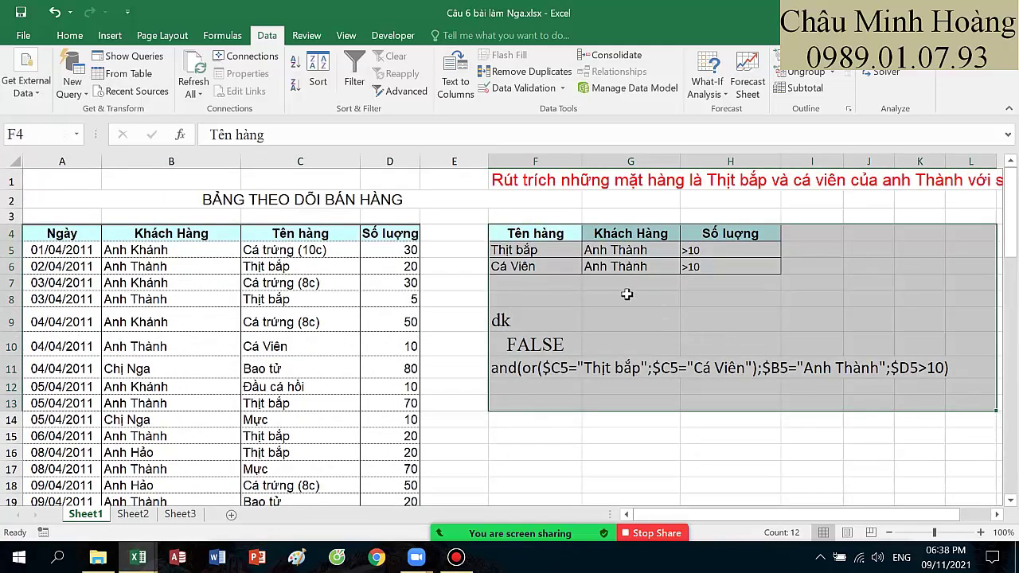
{"action": "left_click", "coordinate": [456, 560]}
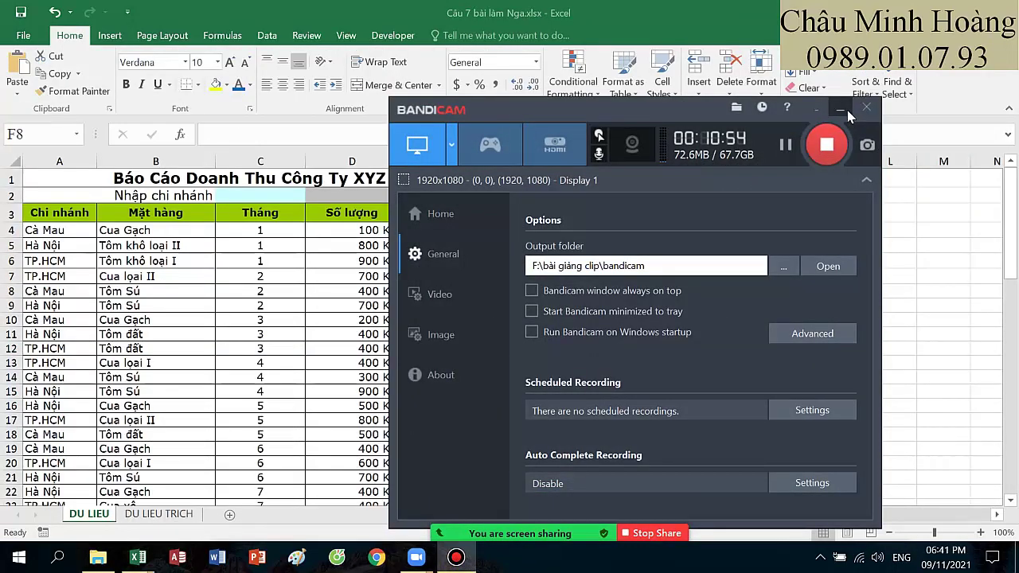
{"action": "left_click", "coordinate": [843, 110]}
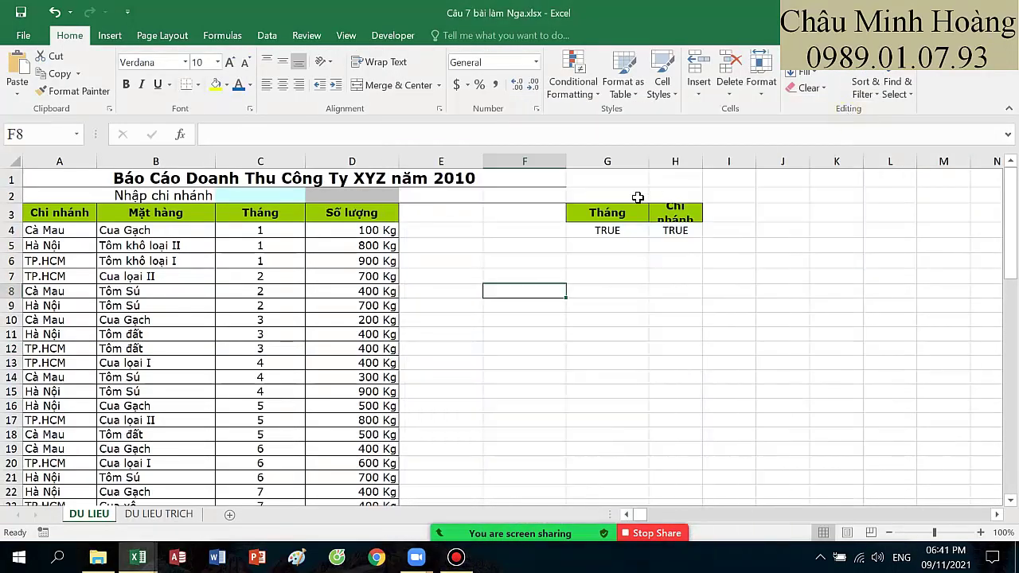
Step: Review the Câu 7 workbook: the DU LIEU and DU LIEU TRICH sheets, the extraction request in rows 41–42, and the existing criteria in G3:H4
{"action": "left_click", "coordinate": [605, 264]}
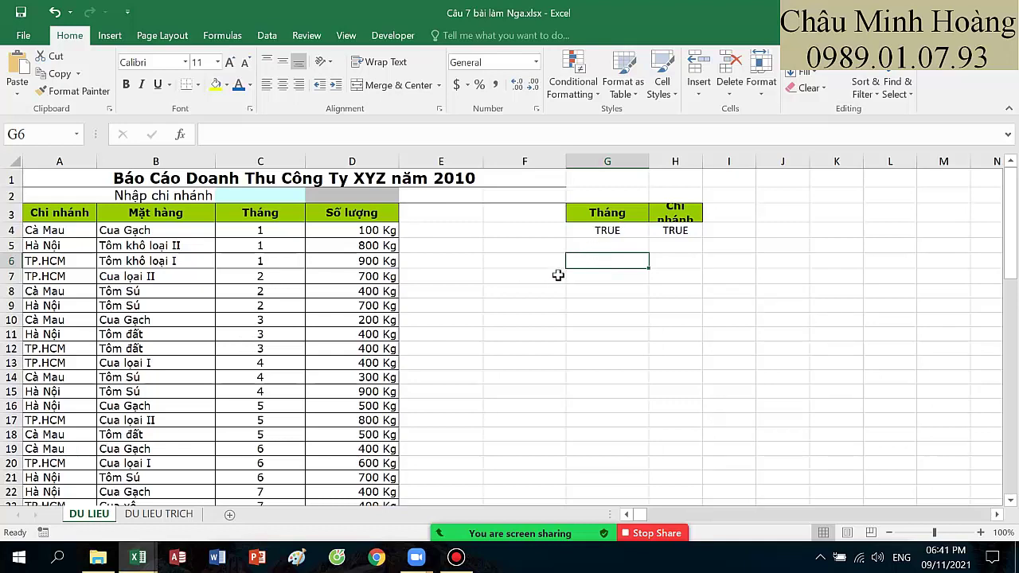
{"action": "scroll", "coordinate": [87, 473], "scroll_direction": "down", "scroll_amount": 2}
{"action": "left_click", "coordinate": [159, 515]}
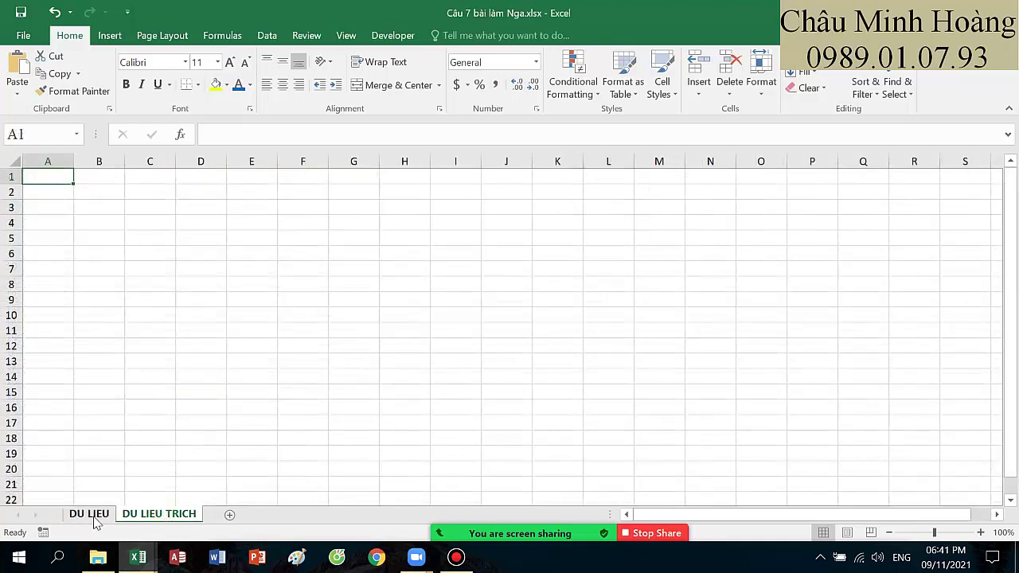
{"action": "left_click", "coordinate": [94, 516]}
{"action": "scroll", "coordinate": [537, 398], "scroll_direction": "up", "scroll_amount": 1}
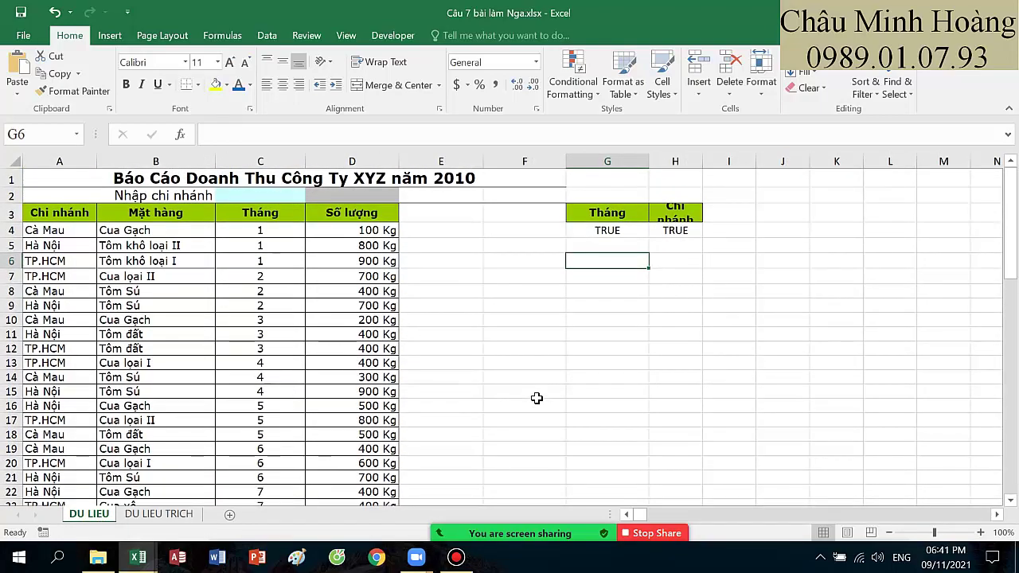
{"action": "scroll", "coordinate": [536, 398], "scroll_direction": "down", "scroll_amount": 11}
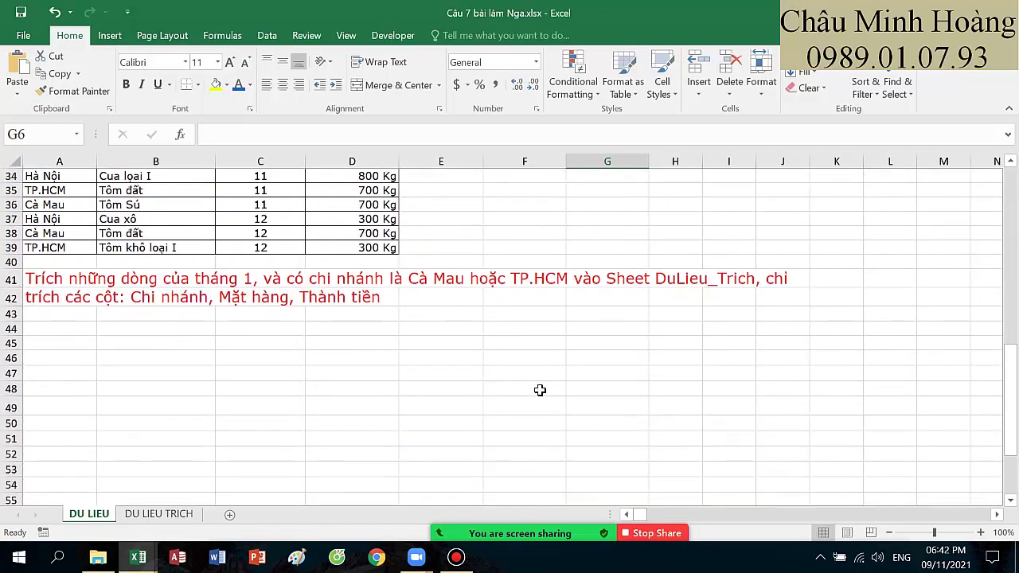
{"action": "scroll", "coordinate": [540, 390], "scroll_direction": "up", "scroll_amount": 1}
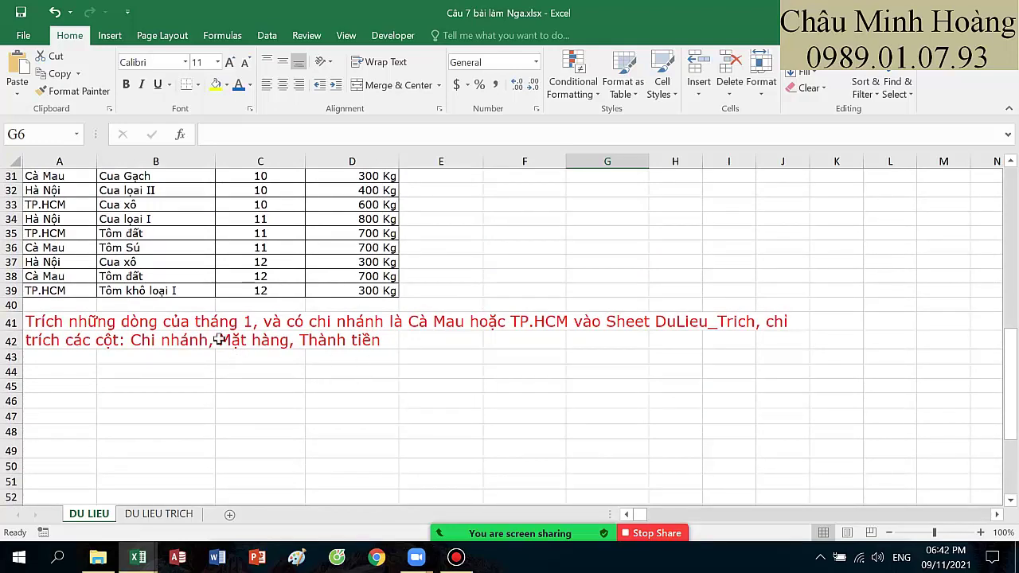
{"action": "scroll", "coordinate": [421, 329], "scroll_direction": "up", "scroll_amount": 10}
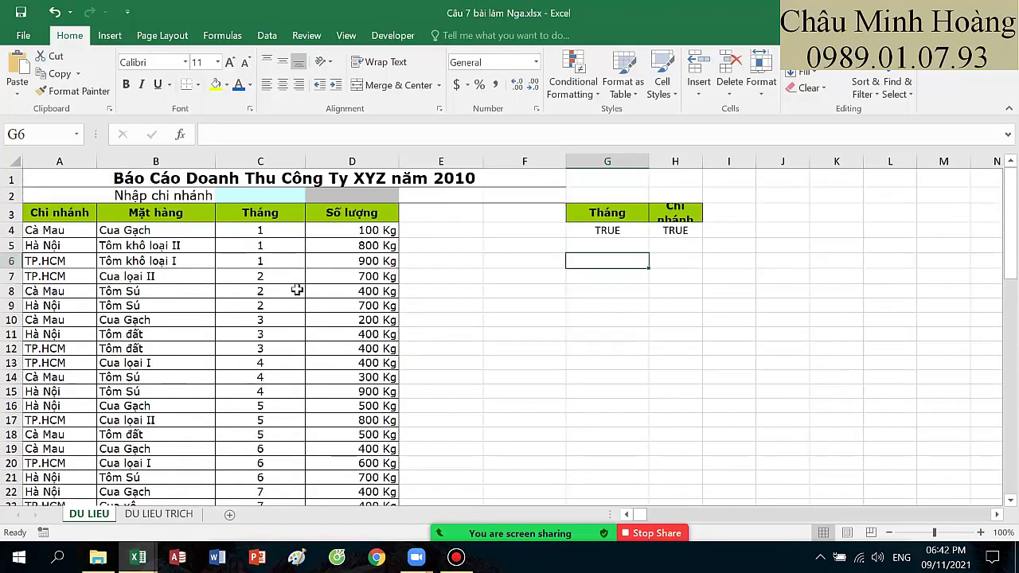
{"action": "left_click", "coordinate": [261, 211]}
{"action": "left_click", "coordinate": [618, 231]}
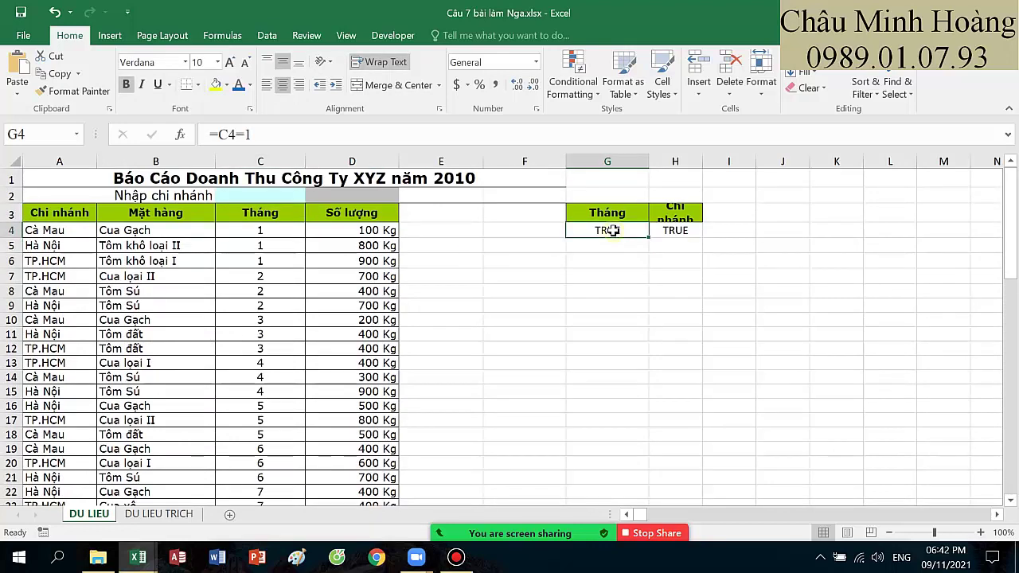
Step: Copy the Tháng header from C3 into B45, below the extraction request, to start a criteria table
{"action": "left_click", "coordinate": [283, 214]}
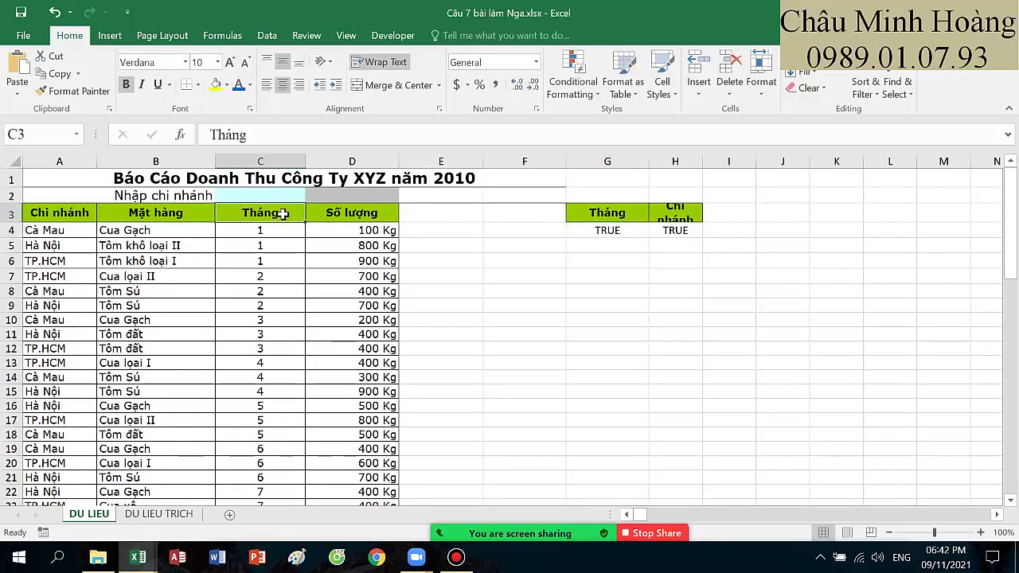
{"action": "key", "text": "ctrl+c"}
{"action": "scroll", "coordinate": [220, 345], "scroll_direction": "down", "scroll_amount": 10}
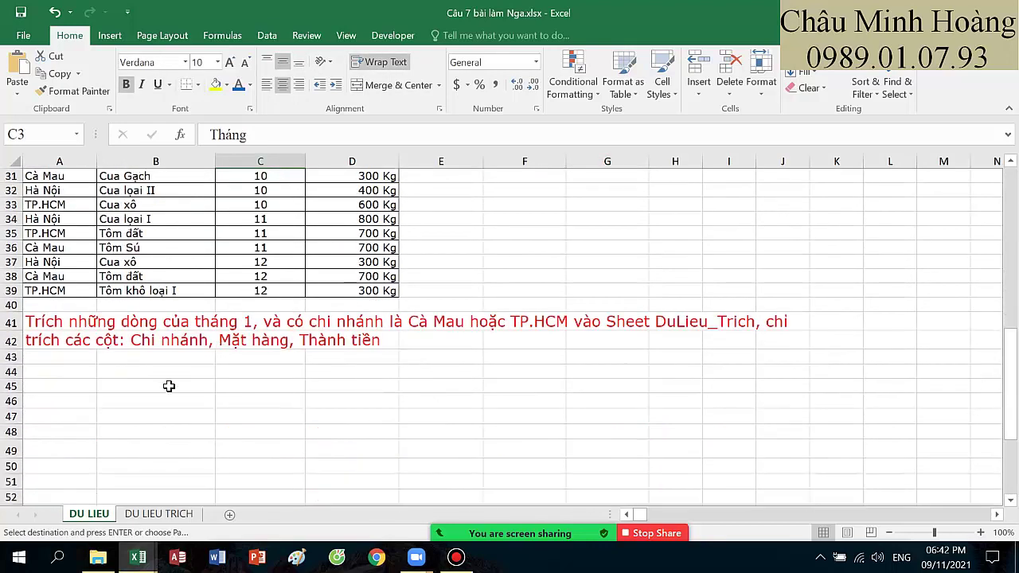
{"action": "left_click", "coordinate": [165, 390]}
{"action": "key", "text": "ctrl+v"}
{"action": "scroll", "coordinate": [289, 353], "scroll_direction": "up", "scroll_amount": 8}
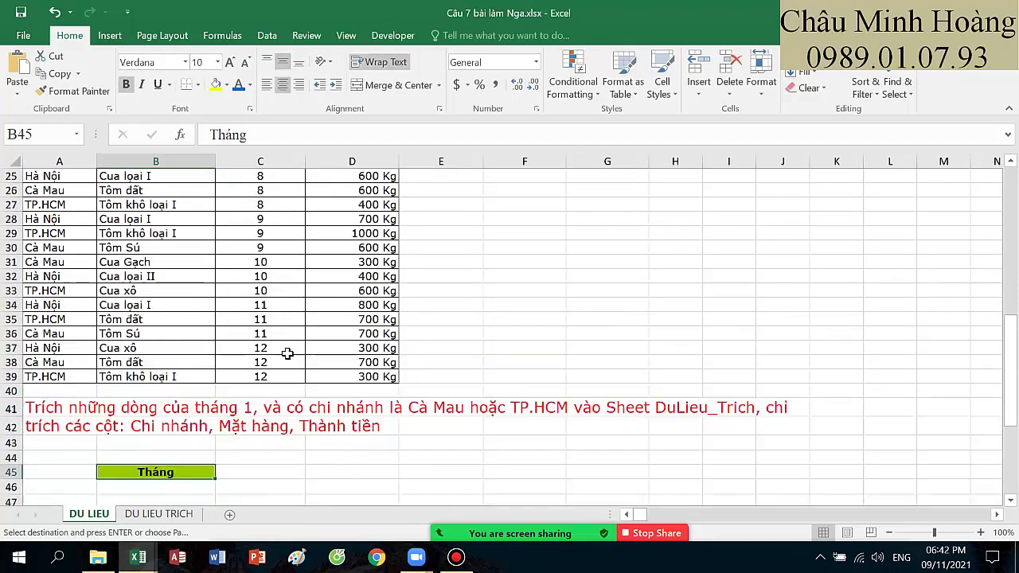
Step: Copy the month value 1 from C4 into B46, under the Tháng criteria header
{"action": "scroll", "coordinate": [294, 309], "scroll_direction": "up", "scroll_amount": 2}
{"action": "left_click", "coordinate": [262, 228]}
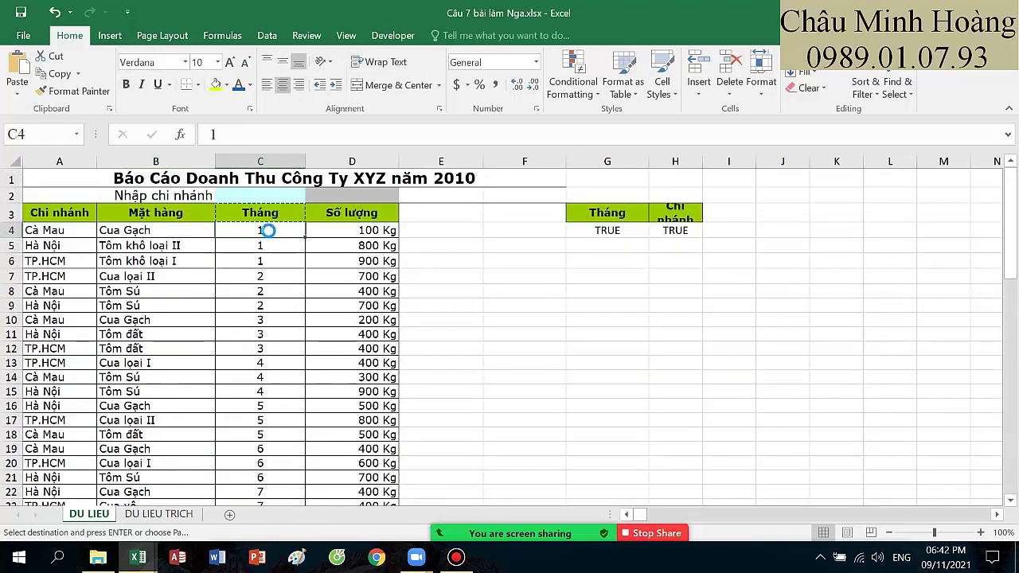
{"action": "scroll", "coordinate": [255, 319], "scroll_direction": "down", "scroll_amount": 6}
{"action": "scroll", "coordinate": [246, 360], "scroll_direction": "down", "scroll_amount": 6}
{"action": "left_click", "coordinate": [164, 315]}
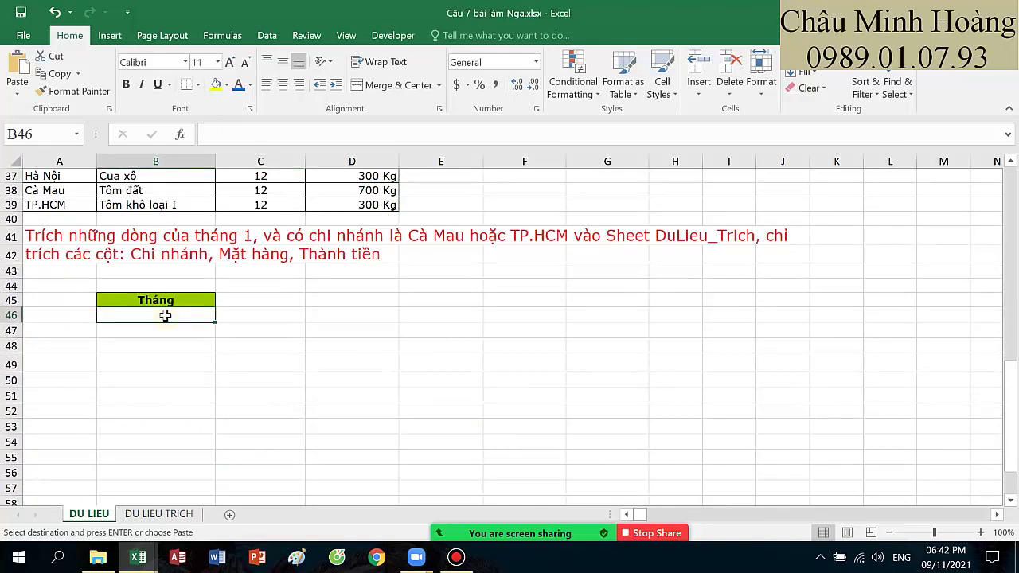
{"action": "key", "text": "ctrl+v"}
{"action": "left_click", "coordinate": [378, 357]}
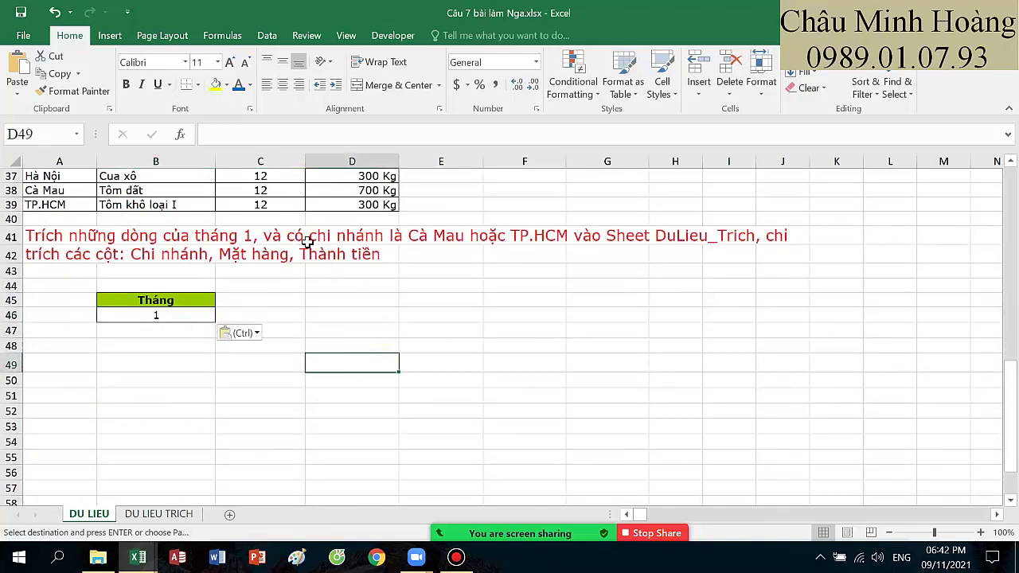
Step: Copy the Chi nhánh header with the branches Cà Mau and TP.HCM from column A into C45:C47
{"action": "scroll", "coordinate": [440, 300], "scroll_direction": "up", "scroll_amount": 12}
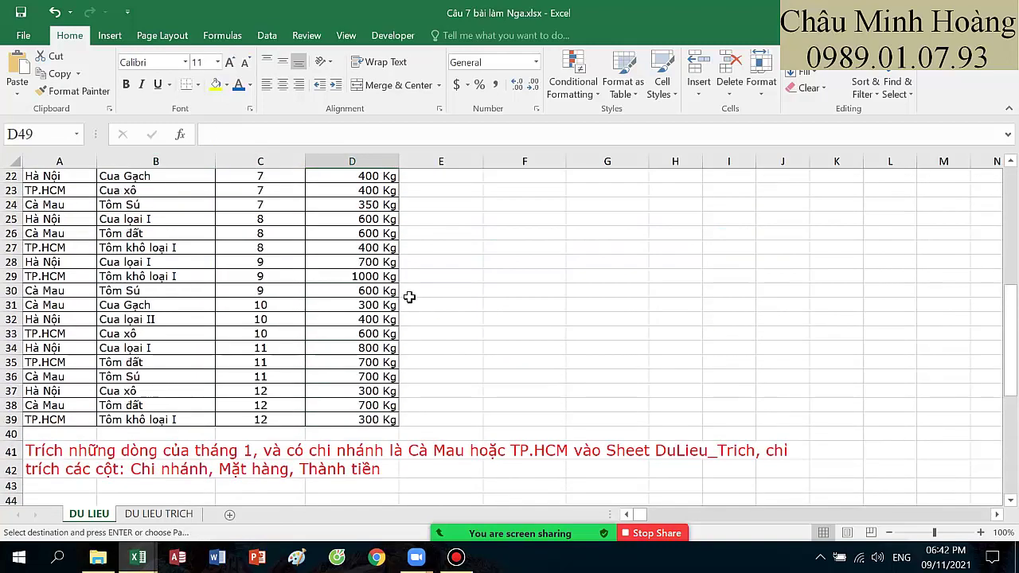
{"action": "left_click", "coordinate": [164, 217]}
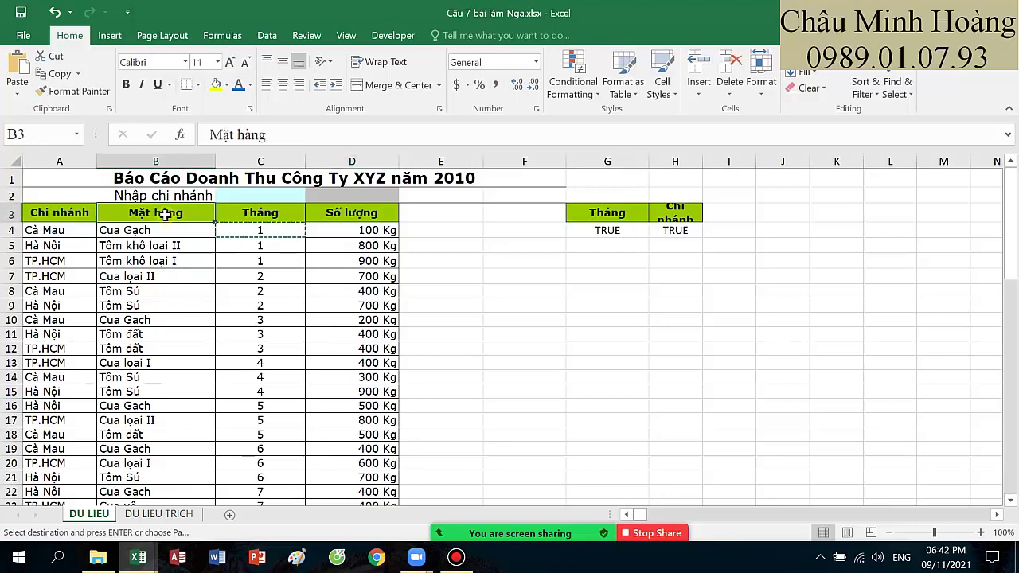
{"action": "left_click", "coordinate": [77, 213]}
{"action": "key", "text": "ctrl+c"}
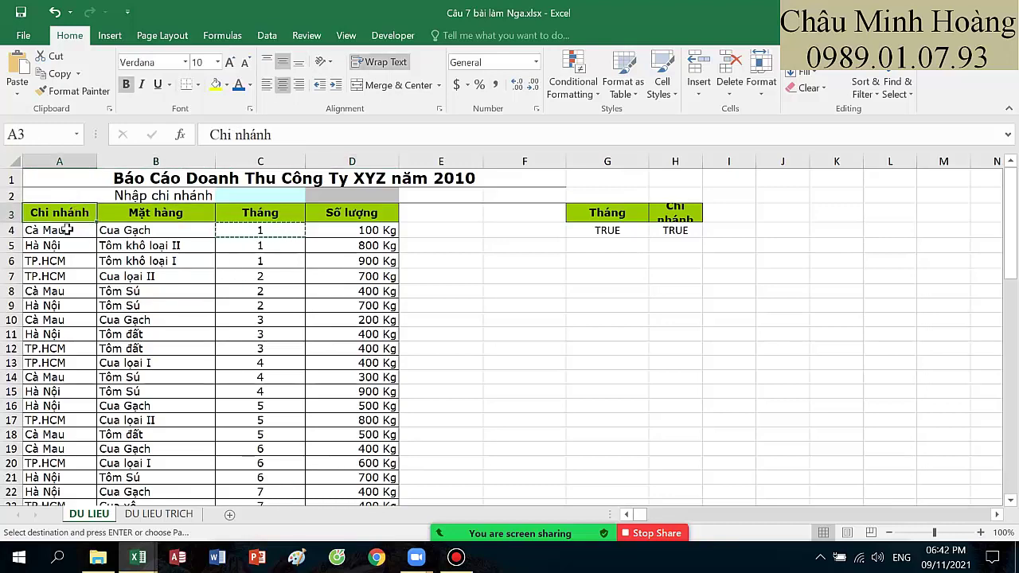
{"action": "left_click_drag", "start_coordinate": [64, 230], "coordinate": [58, 261]}
{"action": "scroll", "coordinate": [216, 322], "scroll_direction": "down", "scroll_amount": 11}
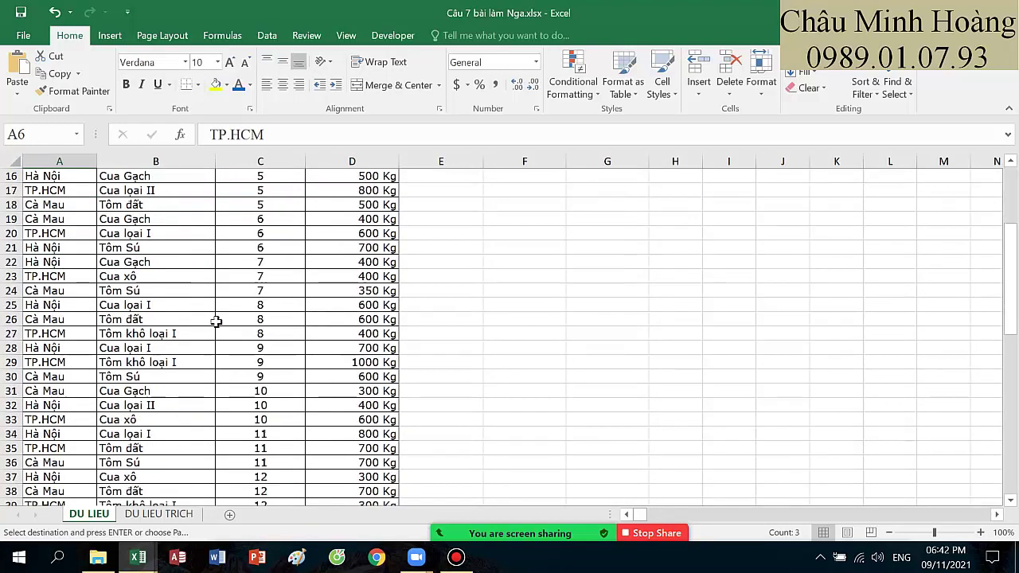
{"action": "left_click", "coordinate": [236, 341]}
{"action": "key", "text": "ctrl+v"}
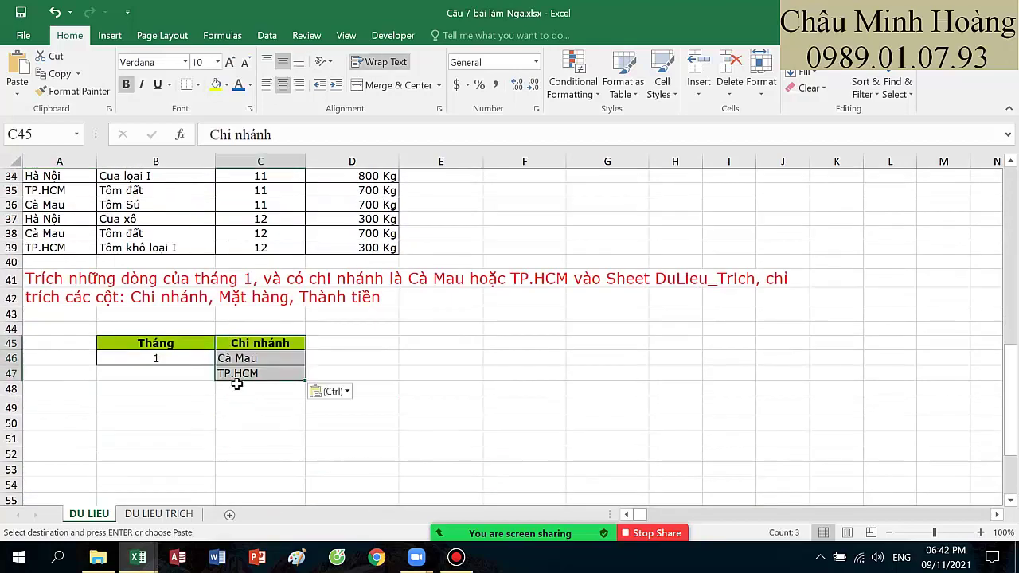
Step: Check the columns requested in row 42, and enter month 1 in B47 for the TP.HCM criteria row
{"action": "scroll", "coordinate": [282, 387], "scroll_direction": "up", "scroll_amount": 11}
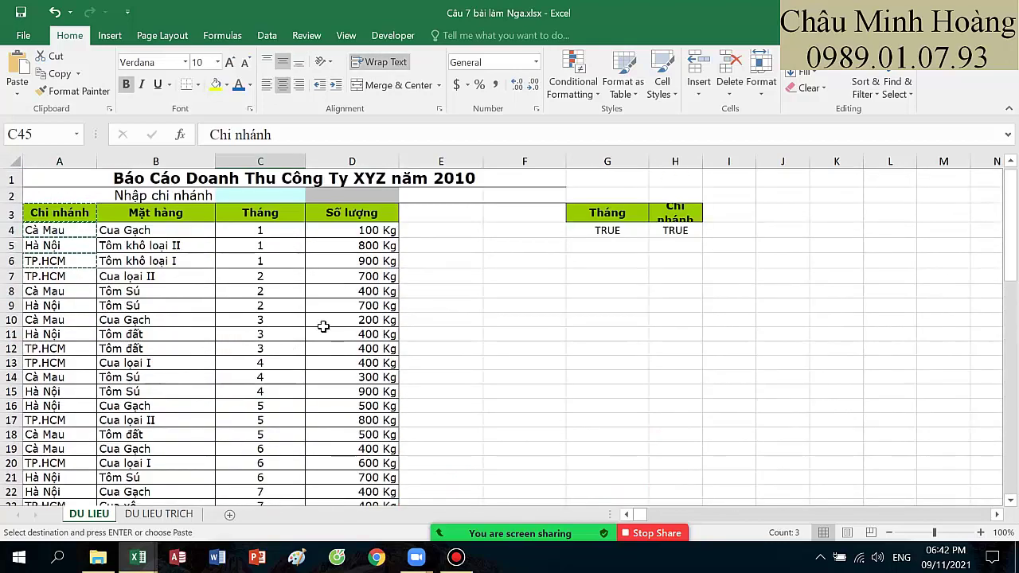
{"action": "scroll", "coordinate": [512, 309], "scroll_direction": "down", "scroll_amount": 9}
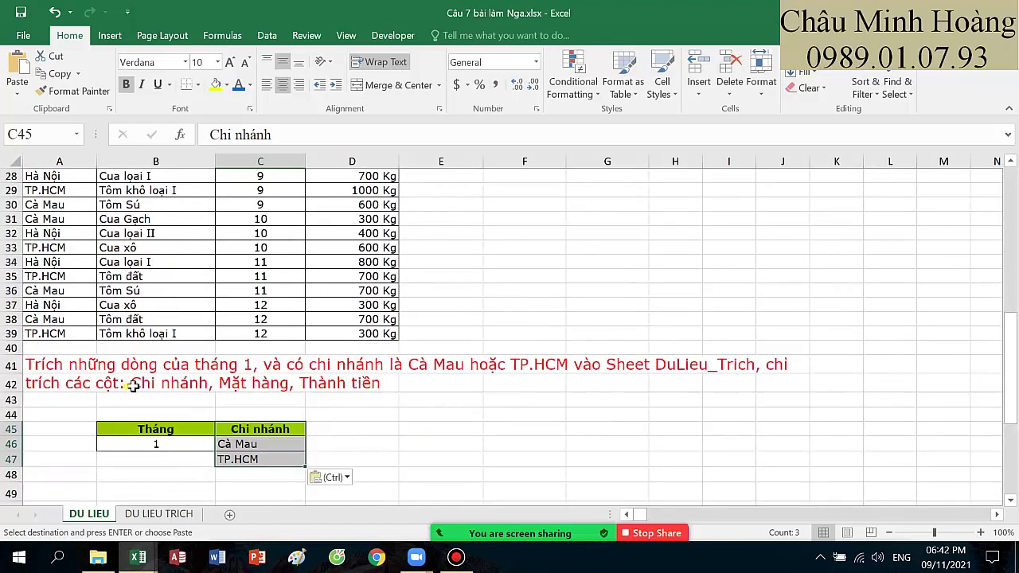
{"action": "left_click_drag", "start_coordinate": [133, 384], "coordinate": [355, 384]}
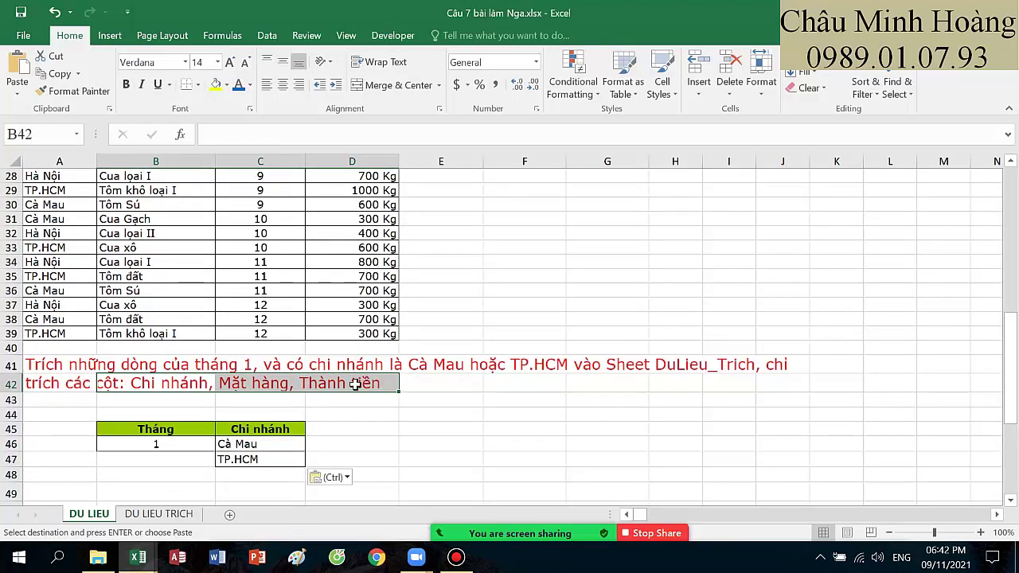
{"action": "left_click", "coordinate": [123, 452]}
{"action": "type", "text": "1"}
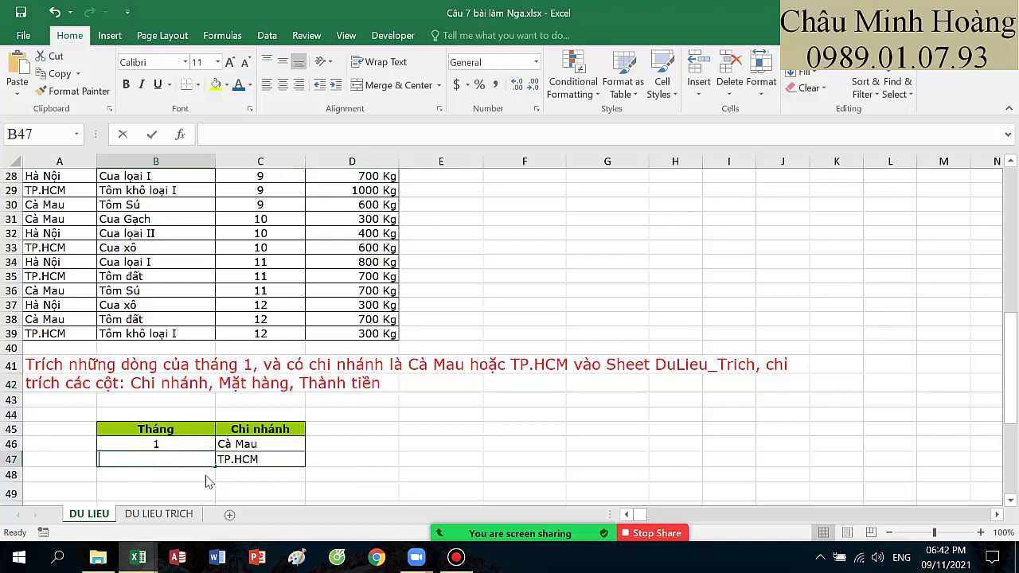
{"action": "key", "text": "Return"}
Step: Format the criteria table B45:C47 in Times New Roman, size 13
{"action": "left_click", "coordinate": [202, 433]}
{"action": "left_click_drag", "start_coordinate": [202, 432], "coordinate": [301, 460]}
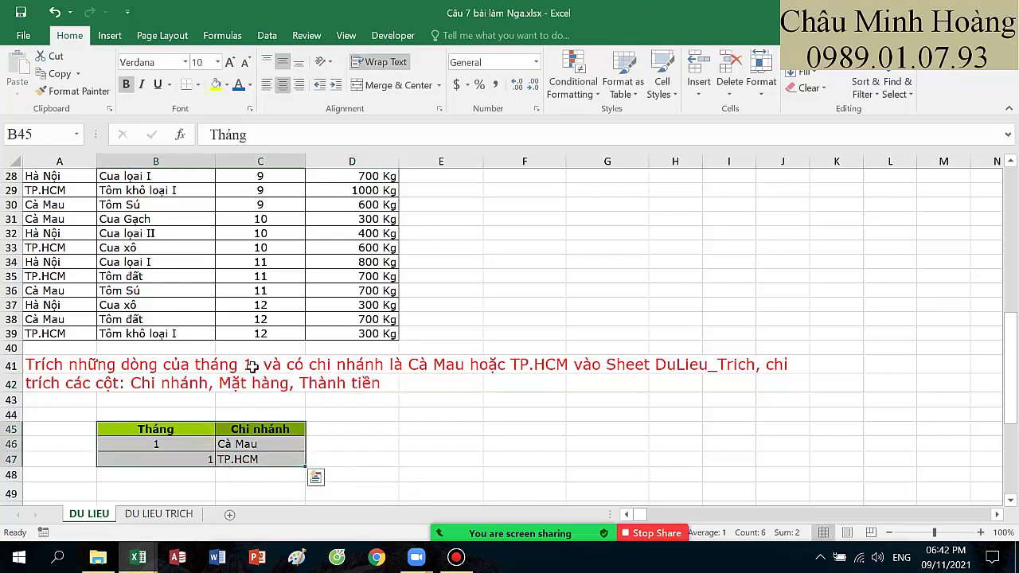
{"action": "left_click", "coordinate": [151, 63]}
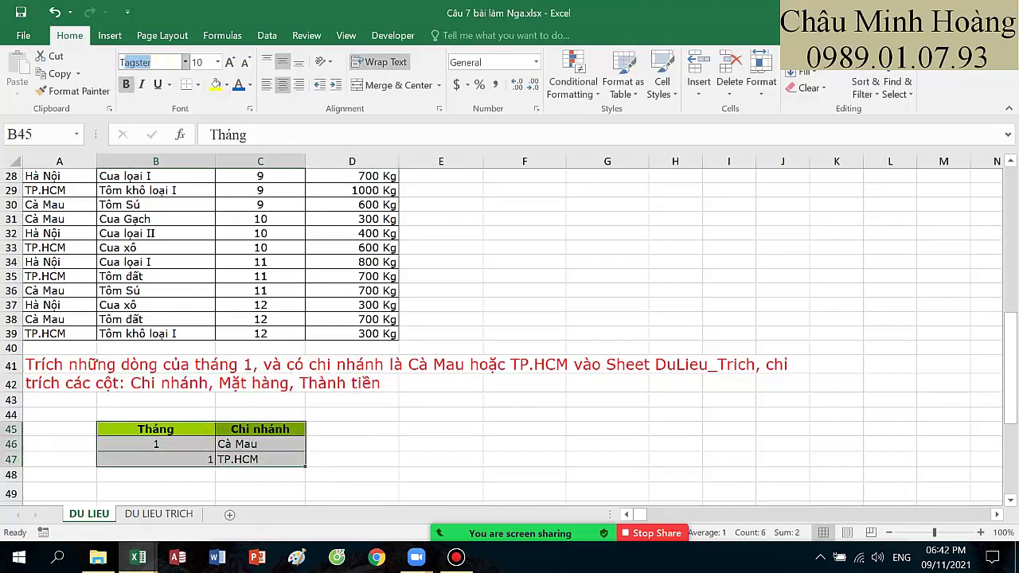
{"action": "type", "text": "Times New Ro"}
{"action": "key", "text": "Return"}
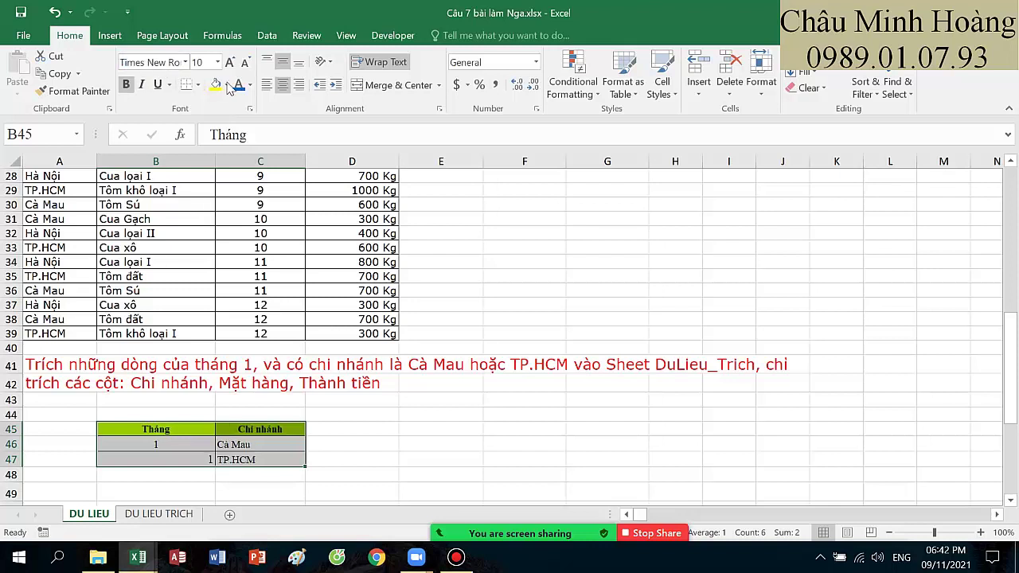
{"action": "left_click", "coordinate": [204, 64]}
{"action": "key", "text": "Return"}
Step: Right-align the month value in B46 to match the one in B47
{"action": "left_click", "coordinate": [206, 449]}
{"action": "left_click", "coordinate": [199, 468]}
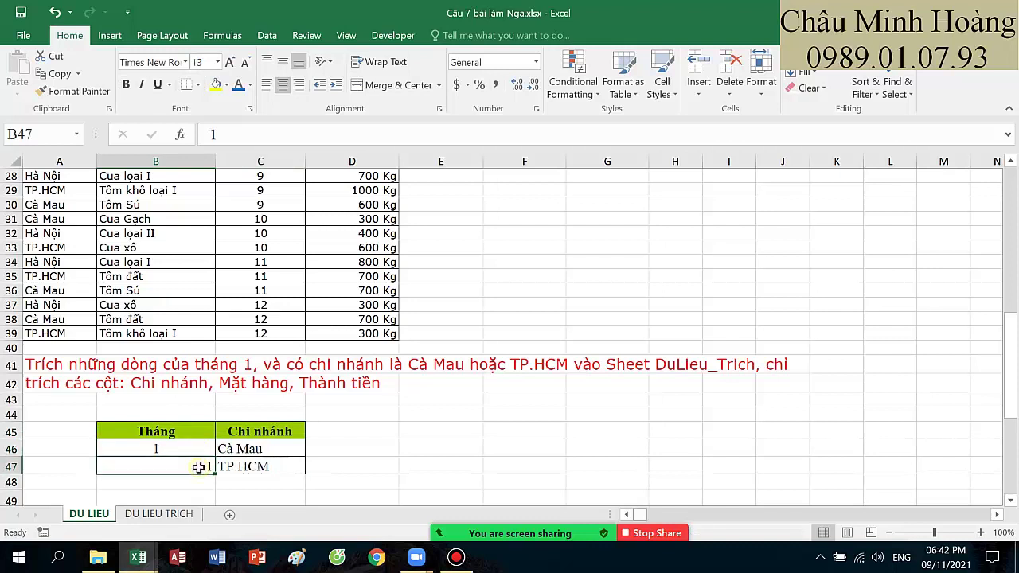
{"action": "left_click", "coordinate": [191, 449]}
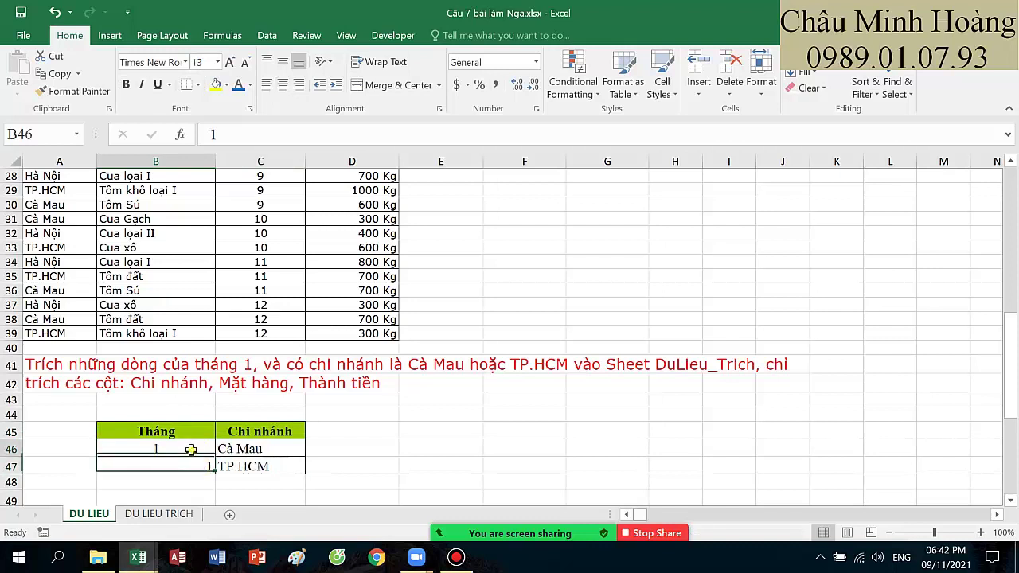
{"action": "left_click", "coordinate": [299, 85]}
Step: Apply all borders to the criteria table B45:C47
{"action": "left_click_drag", "start_coordinate": [163, 437], "coordinate": [271, 466]}
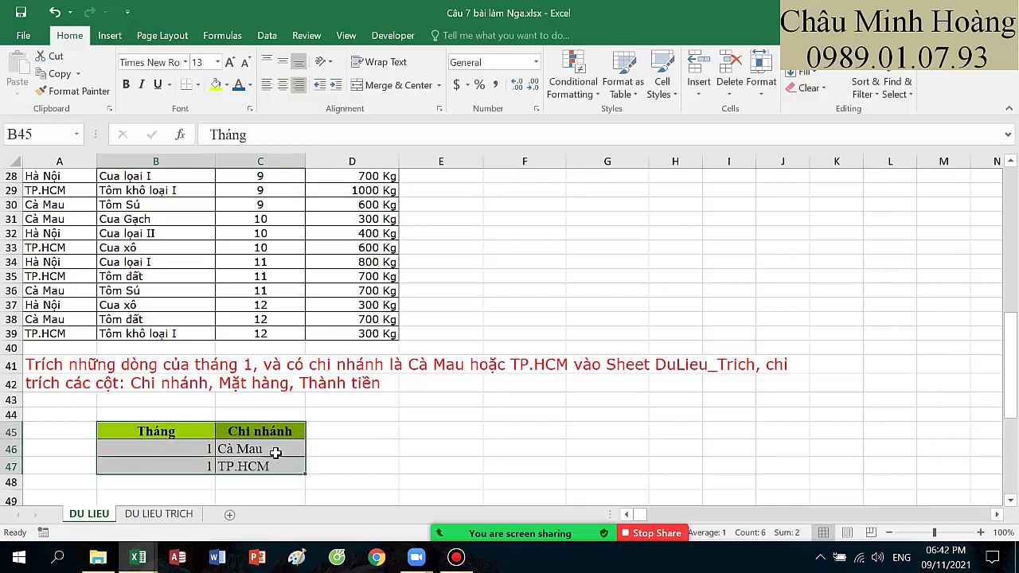
{"action": "left_click", "coordinate": [198, 85]}
{"action": "left_click", "coordinate": [219, 213]}
Step: Copy the month values from C4:C5 over B46:B47 so both criteria rows share the source formatting
{"action": "scroll", "coordinate": [312, 230], "scroll_direction": "up", "scroll_amount": 9}
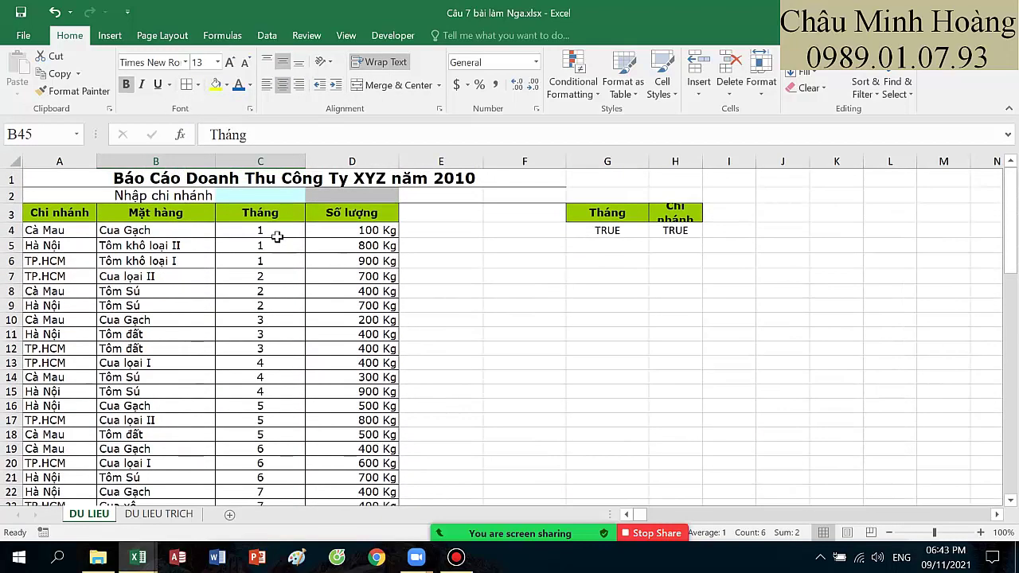
{"action": "left_click_drag", "start_coordinate": [277, 237], "coordinate": [274, 252]}
{"action": "key", "text": "ctrl+c"}
{"action": "scroll", "coordinate": [161, 381], "scroll_direction": "down", "scroll_amount": 6}
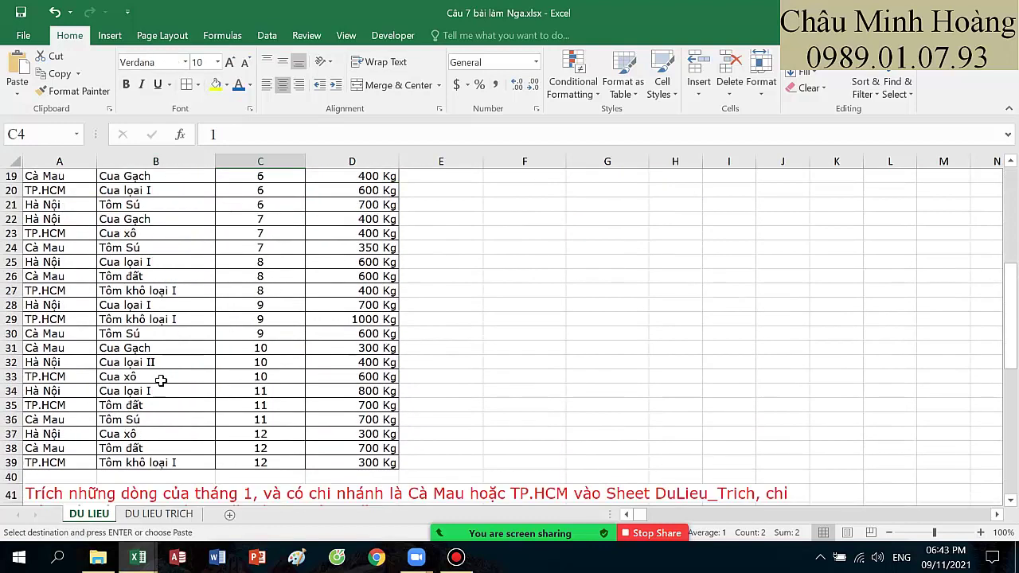
{"action": "scroll", "coordinate": [160, 381], "scroll_direction": "down", "scroll_amount": 5}
{"action": "left_click", "coordinate": [173, 360]}
{"action": "key", "text": "ctrl+v"}
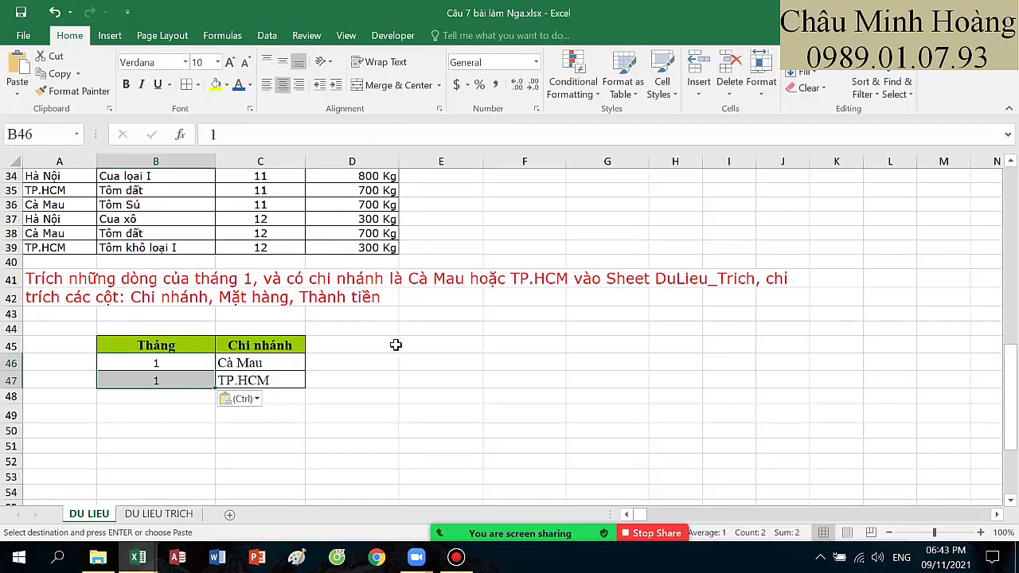
Step: Enlarge the font size of the empty cells E45:E46, beside the criteria table
{"action": "left_click_drag", "start_coordinate": [418, 345], "coordinate": [430, 361]}
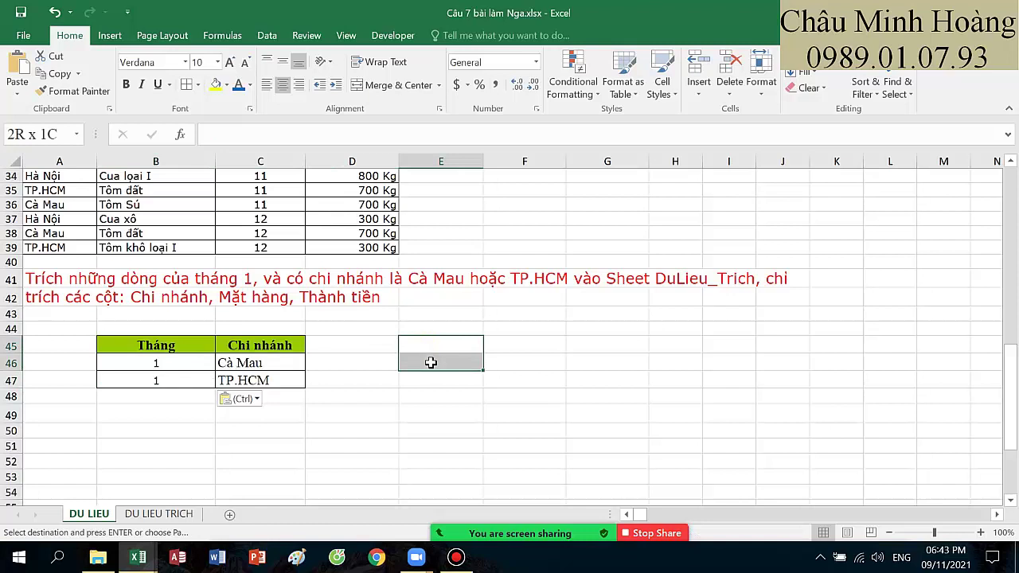
{"action": "left_click", "coordinate": [217, 62]}
{"action": "left_click", "coordinate": [199, 238]}
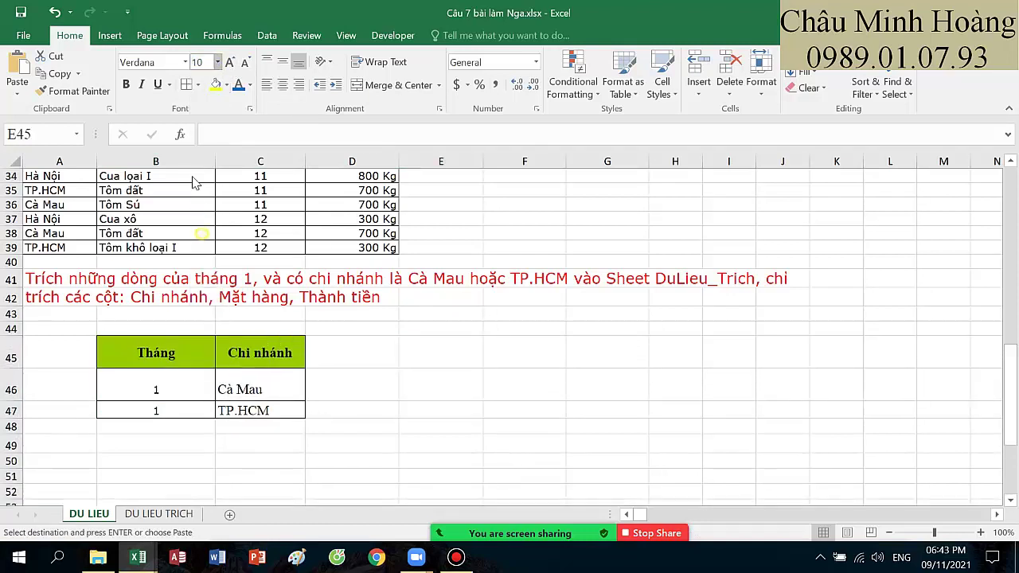
Step: Set cells E45:E46 to the Times New Roman font and enter the heading dk in E45
{"action": "left_click", "coordinate": [154, 62]}
{"action": "type", "text": "Times New Roman"}
{"action": "key", "text": "Return"}
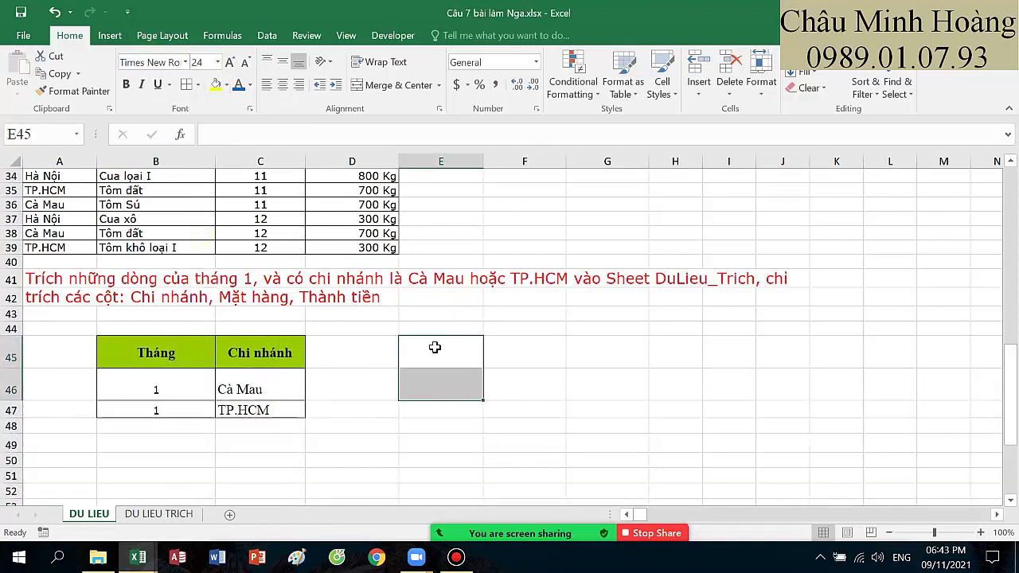
{"action": "left_click", "coordinate": [446, 351]}
{"action": "type", "text": "dk"}
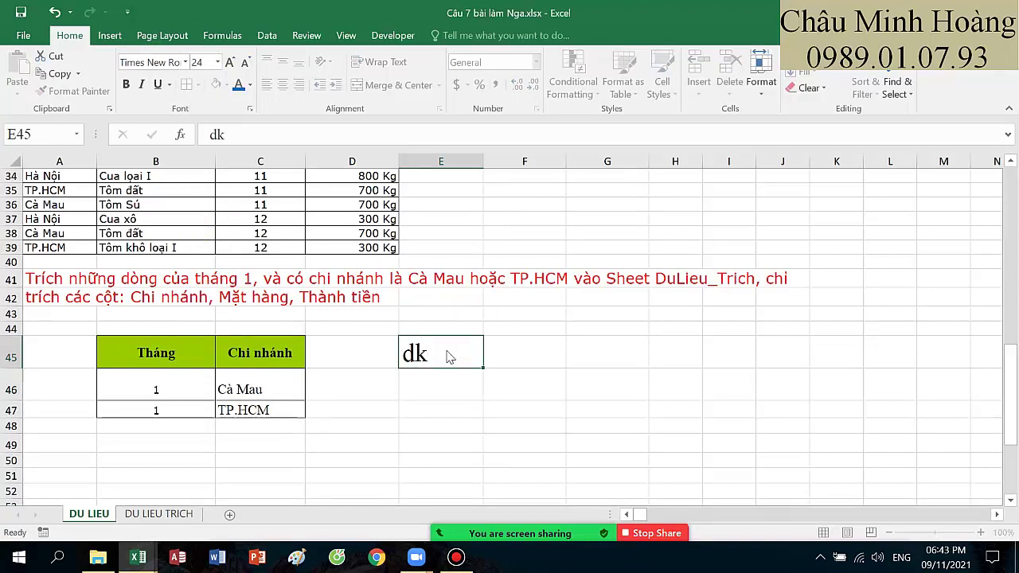
{"action": "key", "text": "Return"}
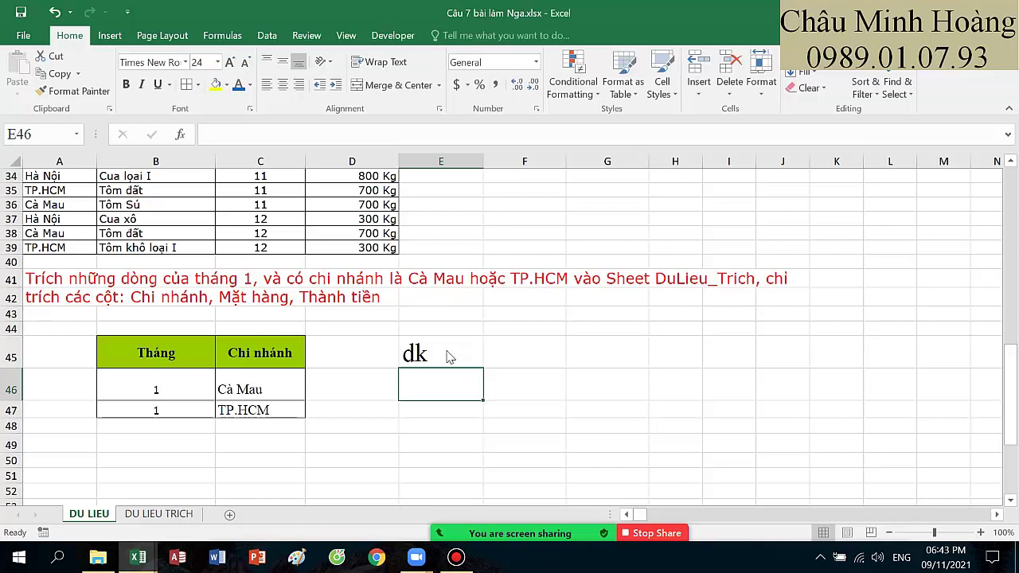
Step: Begin an AND formula in E46 whose first test is that the month in C4 equals 1
{"action": "type", "text": "="}
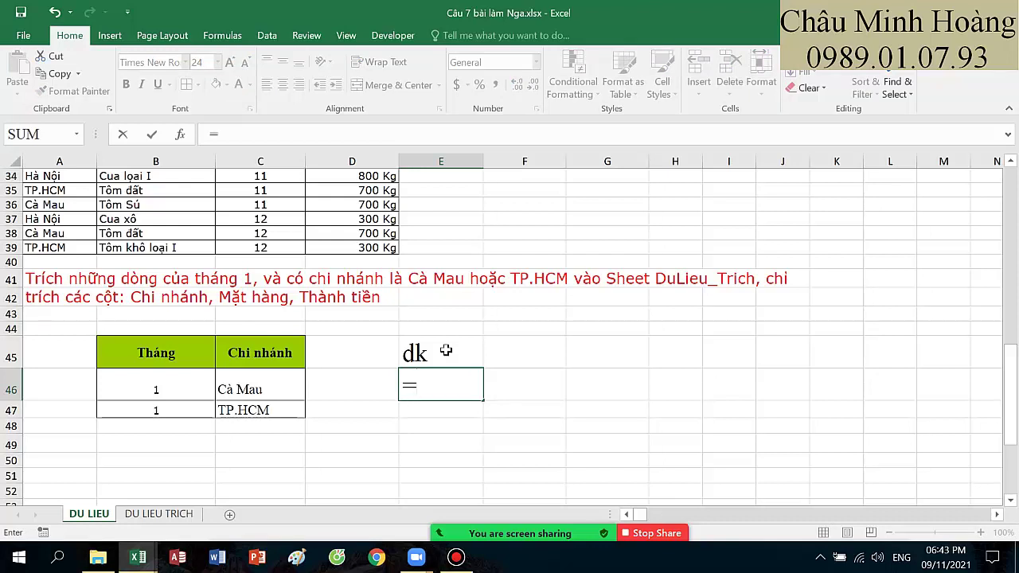
{"action": "type", "text": "and("}
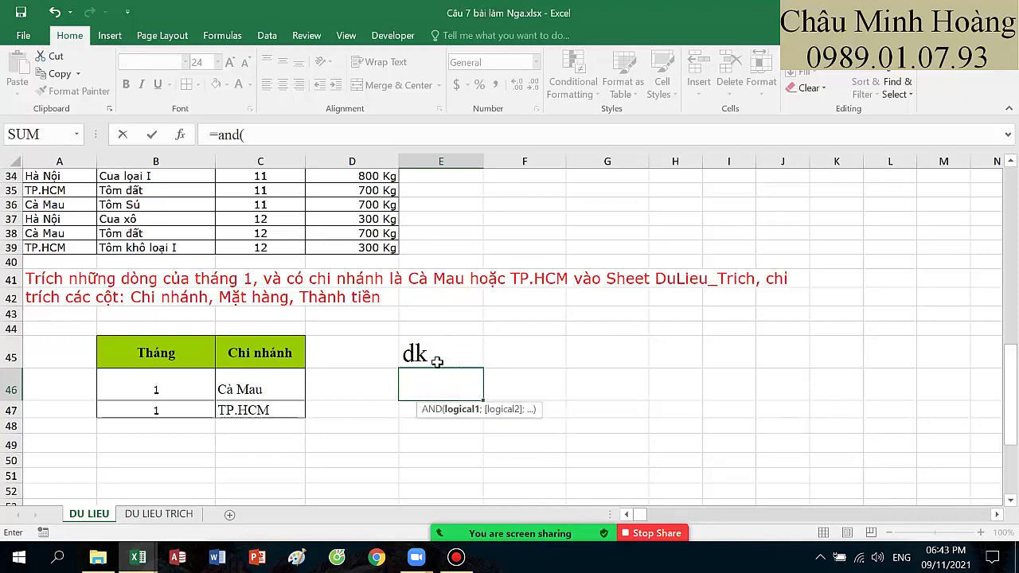
{"action": "scroll", "coordinate": [442, 350], "scroll_direction": "up", "scroll_amount": 11}
{"action": "left_click", "coordinate": [278, 231]}
{"action": "scroll", "coordinate": [531, 382], "scroll_direction": "down", "scroll_amount": 11}
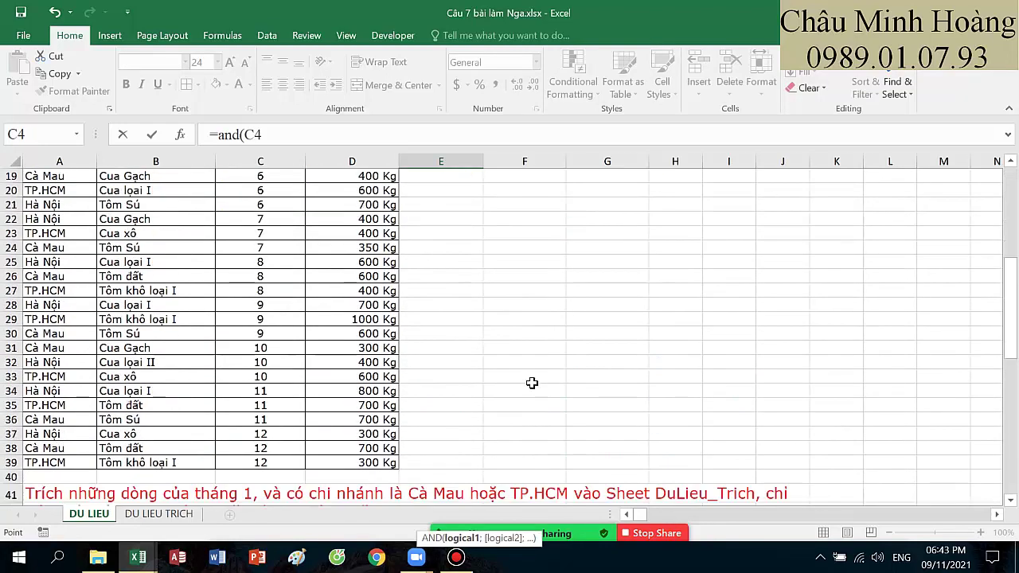
{"action": "type", "text": "=1;"}
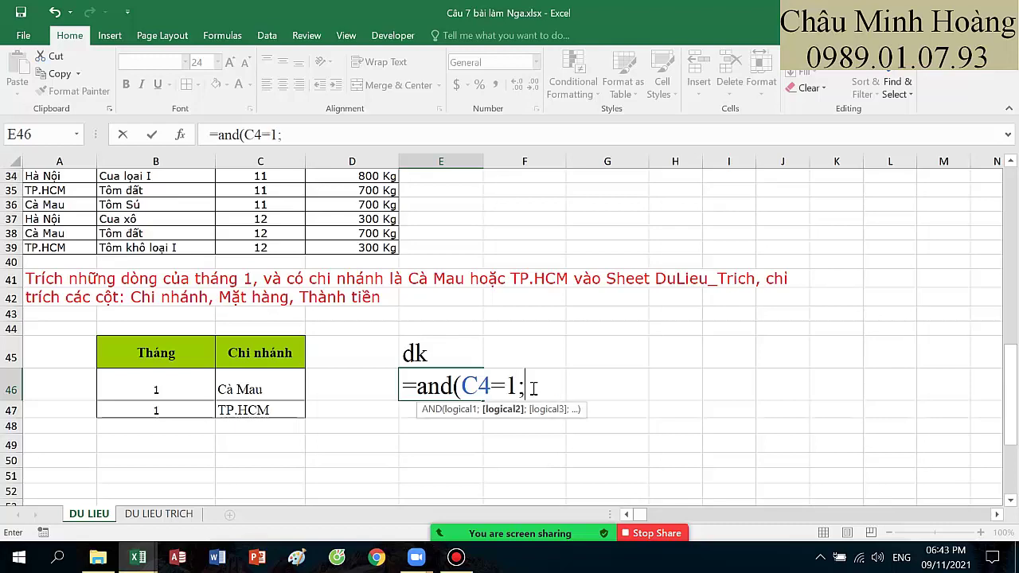
Step: Add a nested OR function to the E46 formula with the first branch test A4="Cà Mau"
{"action": "type", "text": "or("}
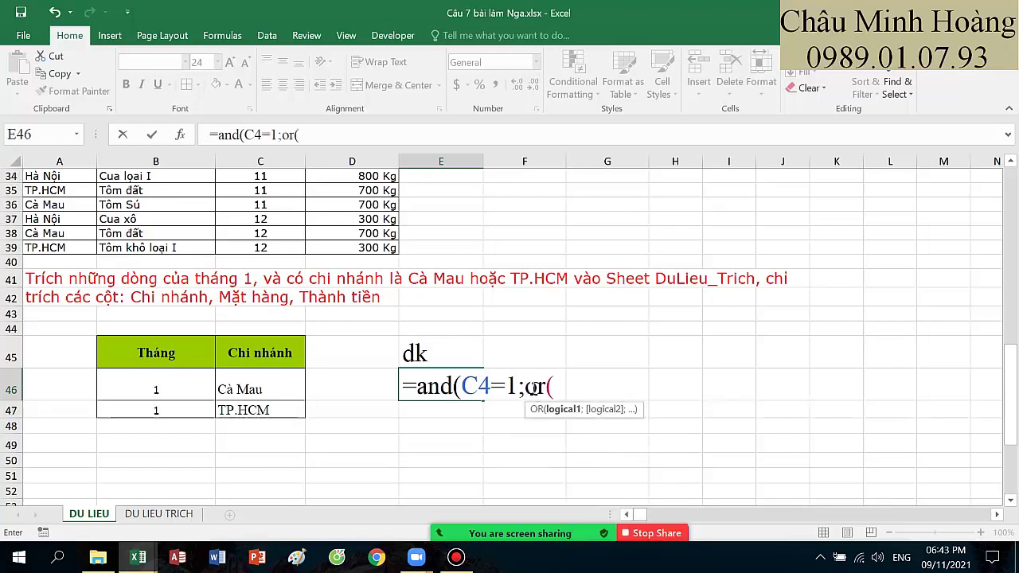
{"action": "scroll", "coordinate": [532, 390], "scroll_direction": "up", "scroll_amount": 11}
{"action": "left_click", "coordinate": [77, 230]}
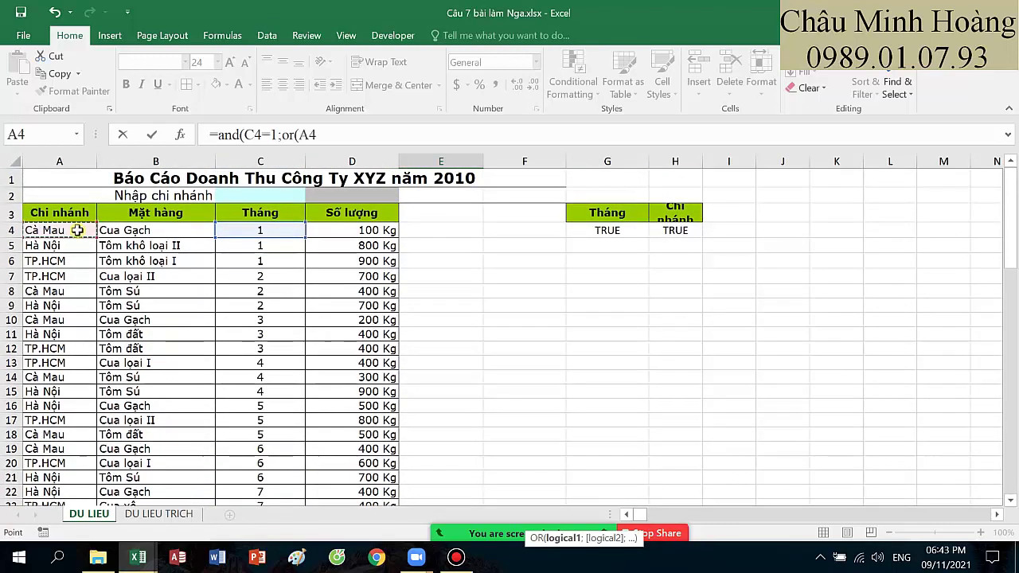
{"action": "type", "text": "="}
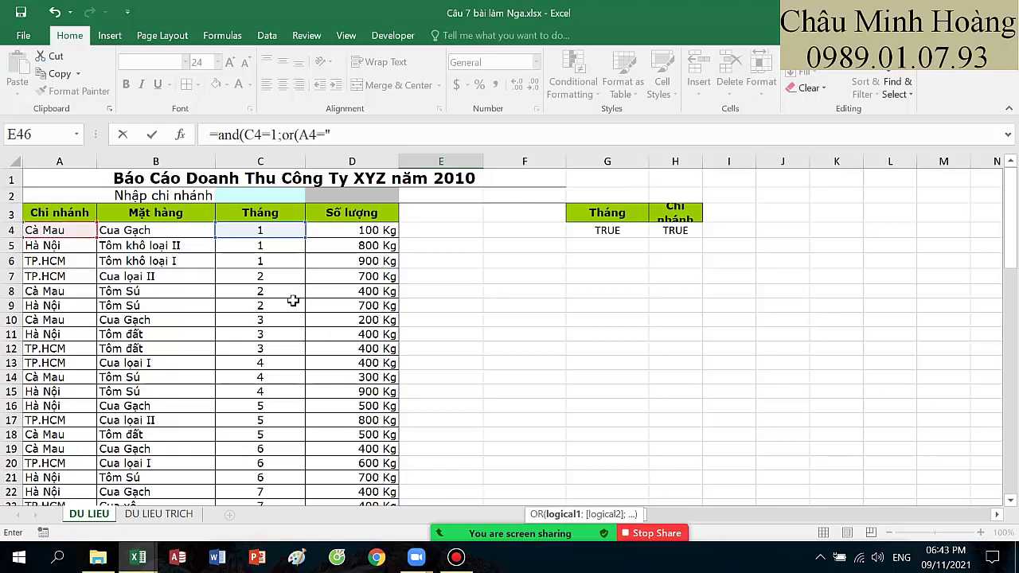
{"action": "type", "text": "\""}
{"action": "scroll", "coordinate": [293, 300], "scroll_direction": "down", "scroll_amount": 10}
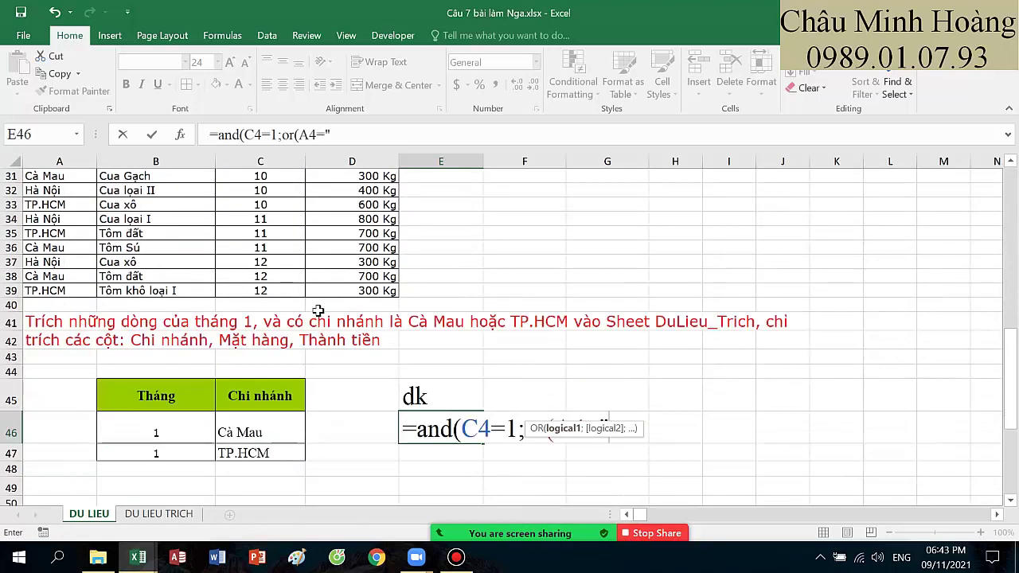
{"action": "scroll", "coordinate": [318, 309], "scroll_direction": "up", "scroll_amount": 10}
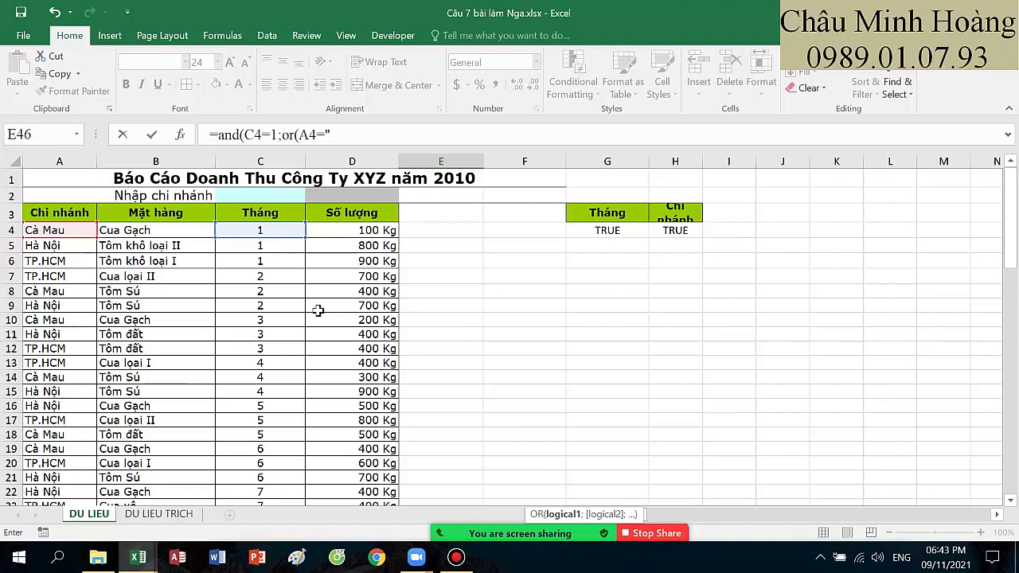
{"action": "type", "text": "Caf"}
{"action": "type", "text": " Mau\";"}
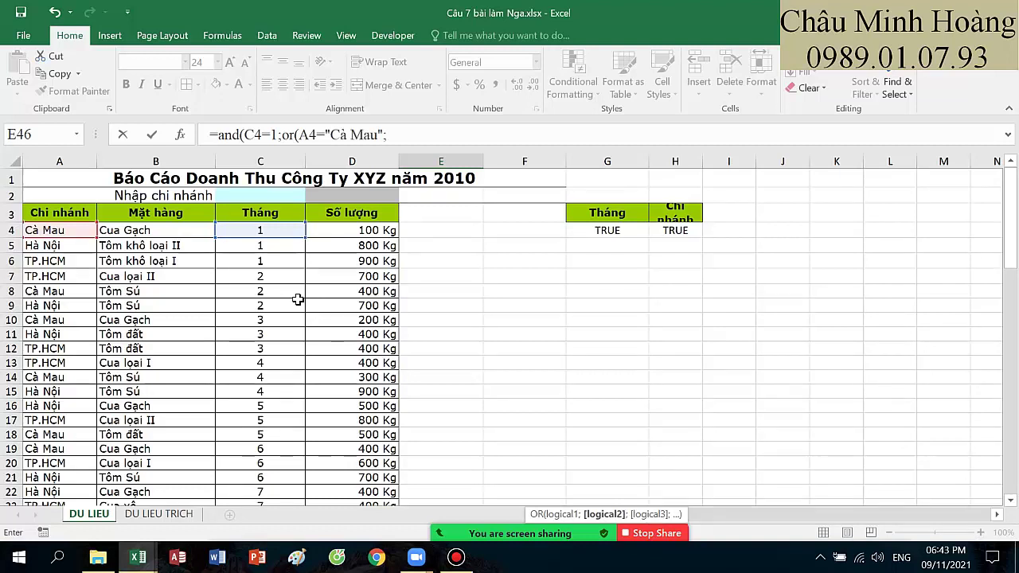
Step: Add the second branch test A4="TP.HCM" to the OR function and close both functions of the E46 formula
{"action": "left_click", "coordinate": [68, 231]}
{"action": "type", "text": "=\"TP.HCM"}
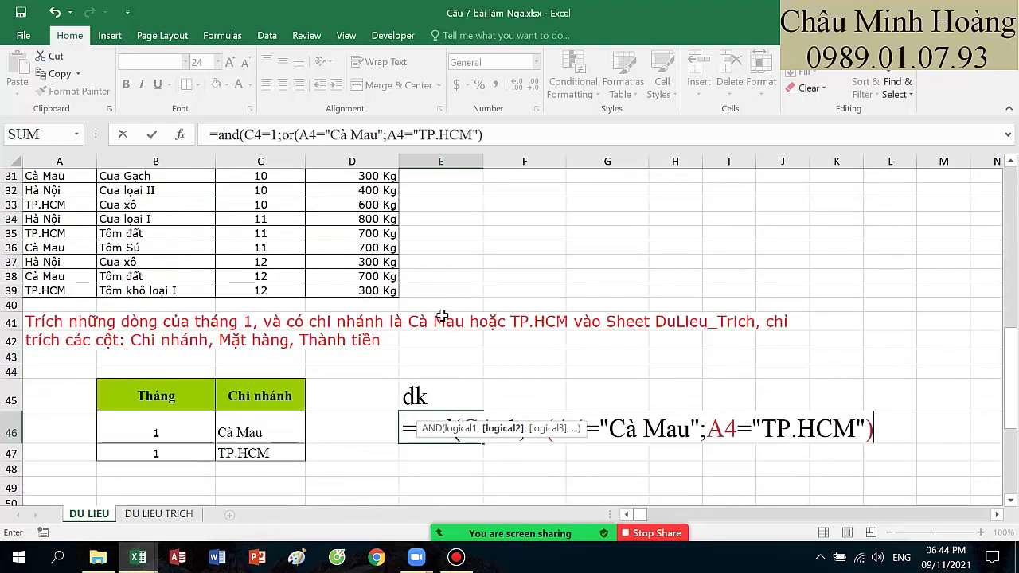
{"action": "left_click", "coordinate": [600, 342]}
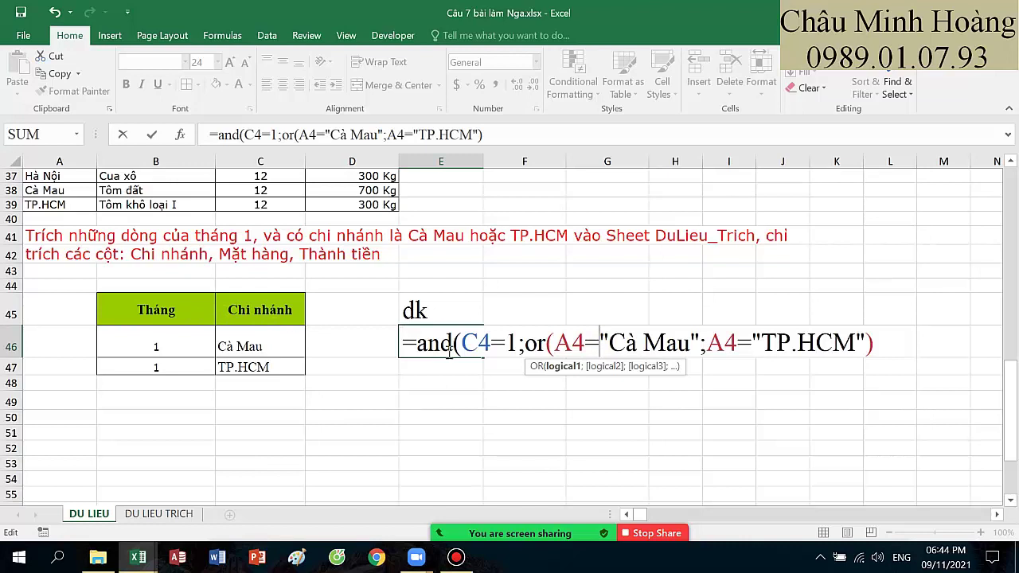
{"action": "left_click_drag", "start_coordinate": [415, 350], "coordinate": [883, 344]}
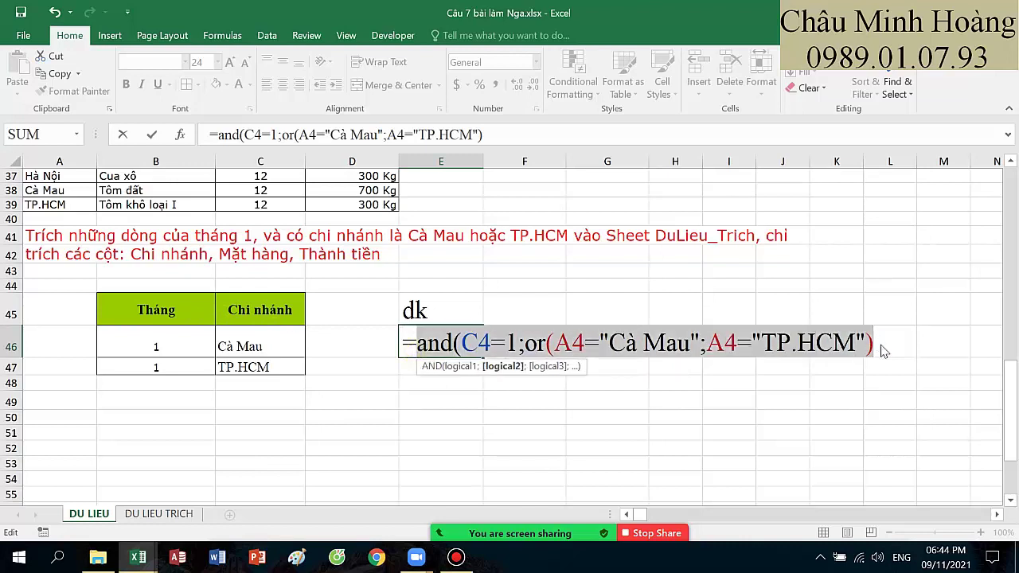
{"action": "key", "text": "ctrl+c"}
{"action": "left_click", "coordinate": [881, 344]}
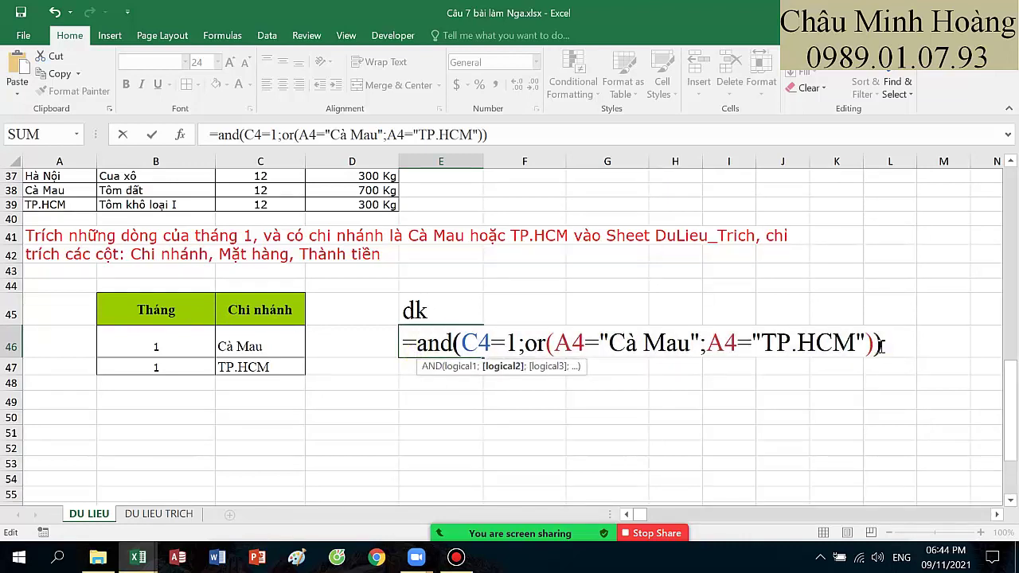
Step: Copy the E46 formula without its equals sign into E47 as plain text and enlarge that cell's font
{"action": "left_click_drag", "start_coordinate": [884, 346], "coordinate": [414, 341]}
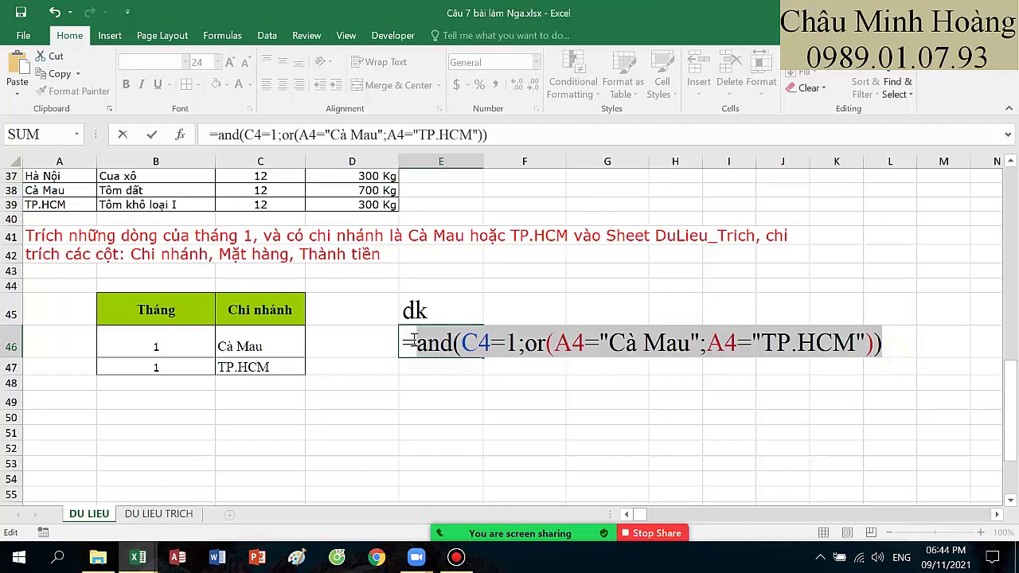
{"action": "left_click", "coordinate": [414, 334]}
{"action": "left_click", "coordinate": [430, 369]}
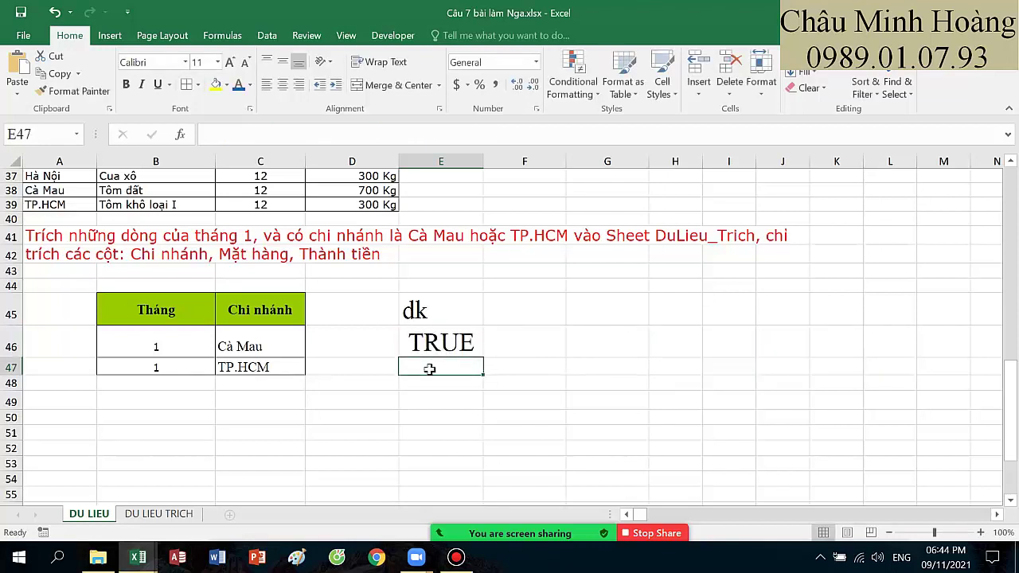
{"action": "key", "text": "ctrl+v"}
{"action": "left_click", "coordinate": [230, 63]}
{"action": "left_click", "coordinate": [229, 62]}
{"action": "left_click", "coordinate": [229, 63]}
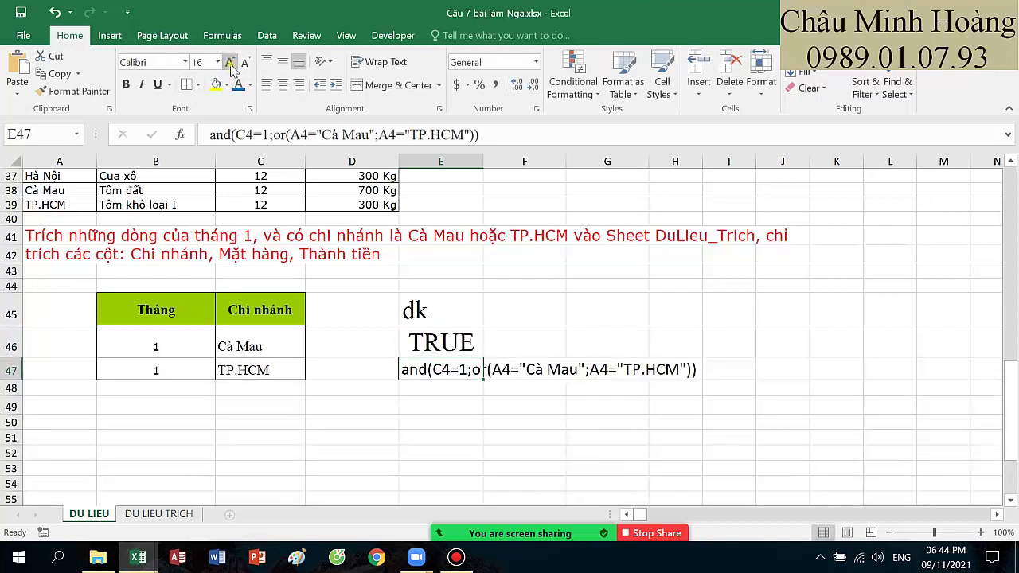
{"action": "left_click", "coordinate": [231, 64]}
{"action": "left_click", "coordinate": [230, 63]}
Step: Examine the E46 formula against the source data and the criteria tables at G3:H4 and B45:C47
{"action": "left_click", "coordinate": [458, 337]}
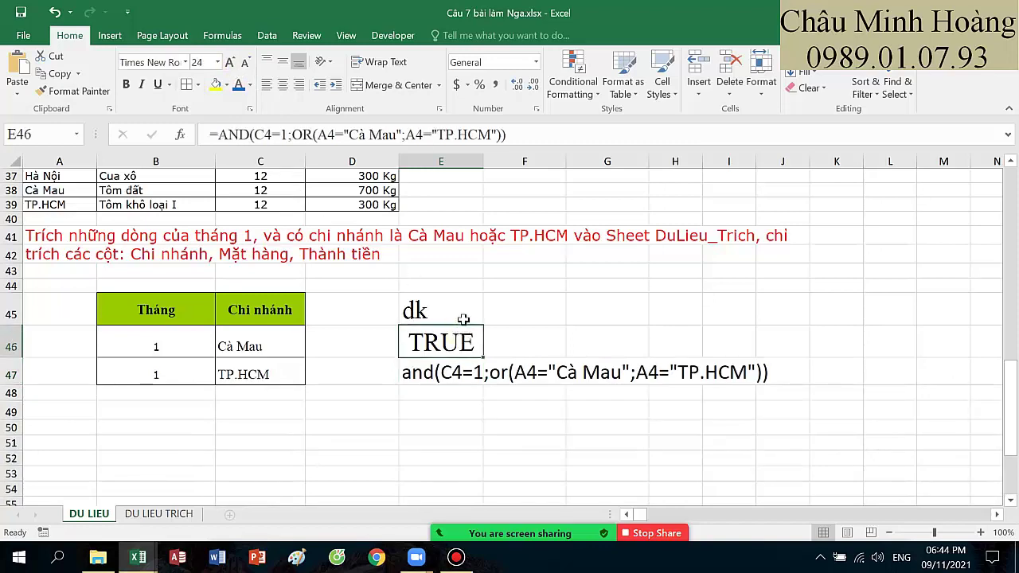
{"action": "scroll", "coordinate": [464, 320], "scroll_direction": "up", "scroll_amount": 12}
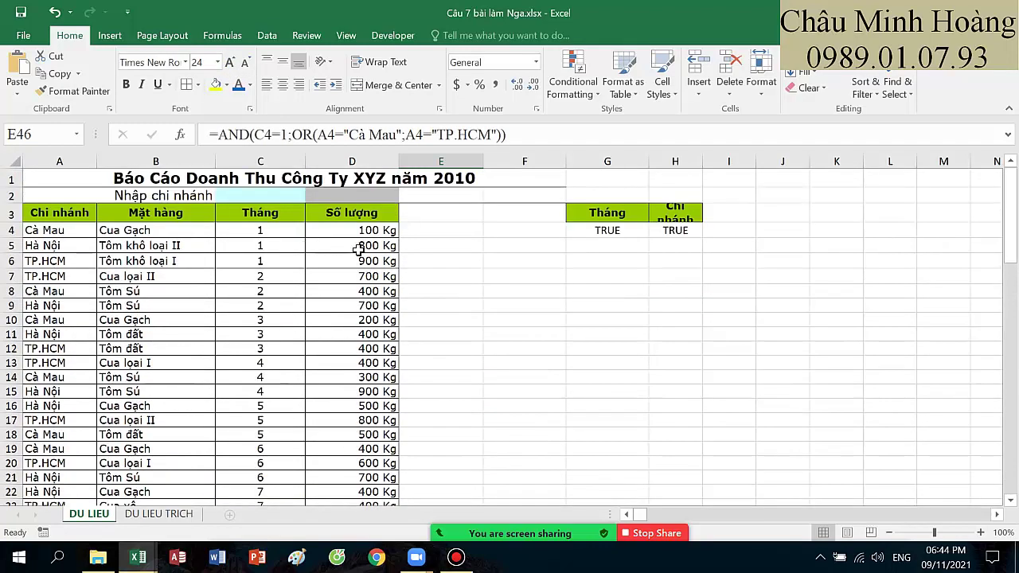
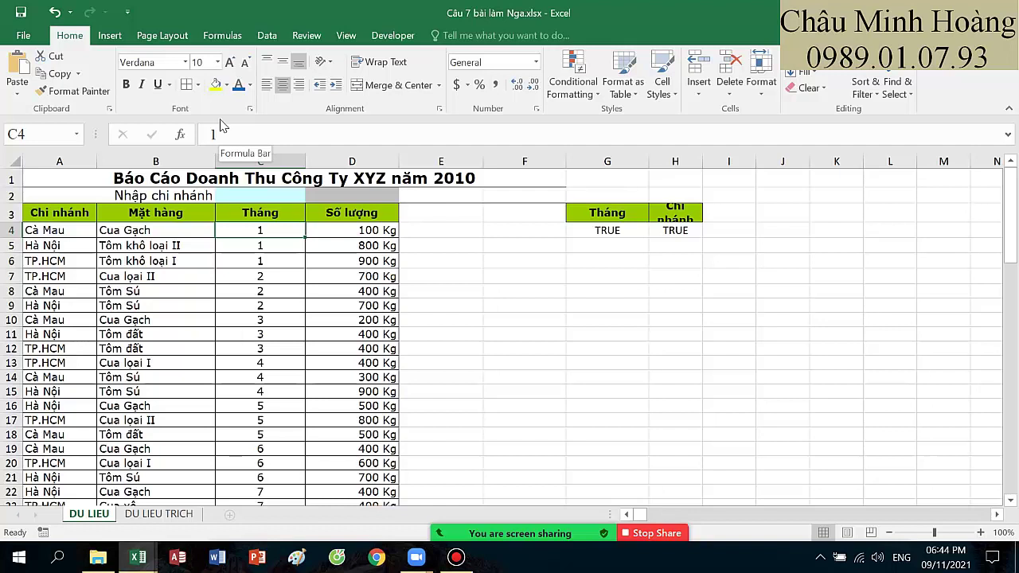
{"action": "left_click_drag", "start_coordinate": [621, 219], "coordinate": [677, 243]}
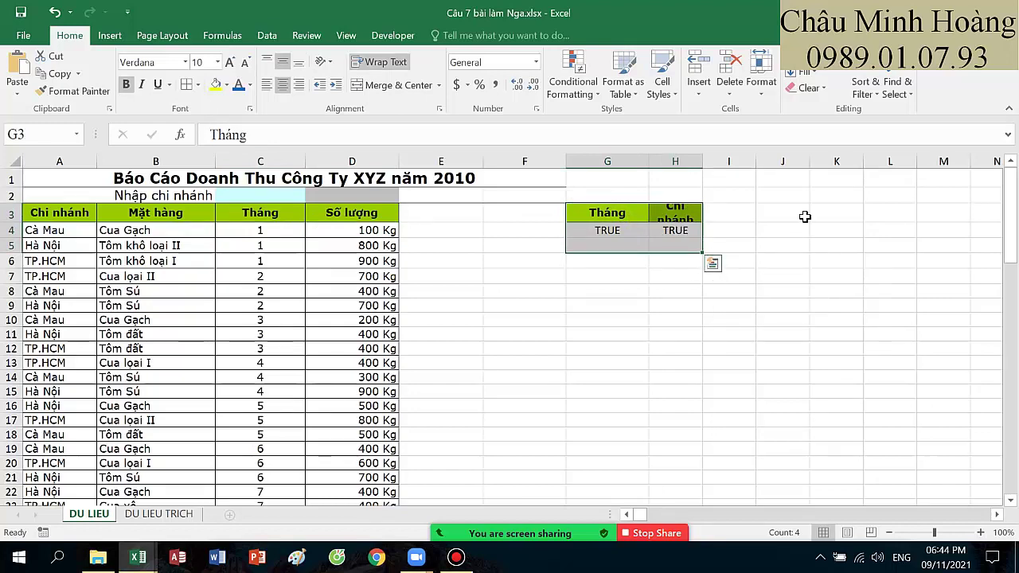
{"action": "scroll", "coordinate": [483, 319], "scroll_direction": "down", "scroll_amount": 11}
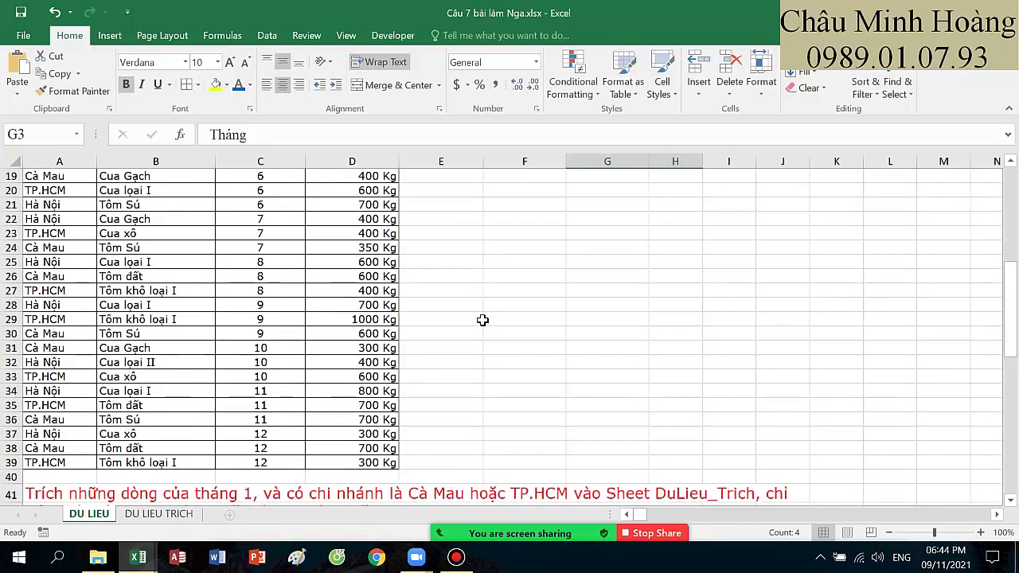
{"action": "left_click_drag", "start_coordinate": [171, 355], "coordinate": [277, 412]}
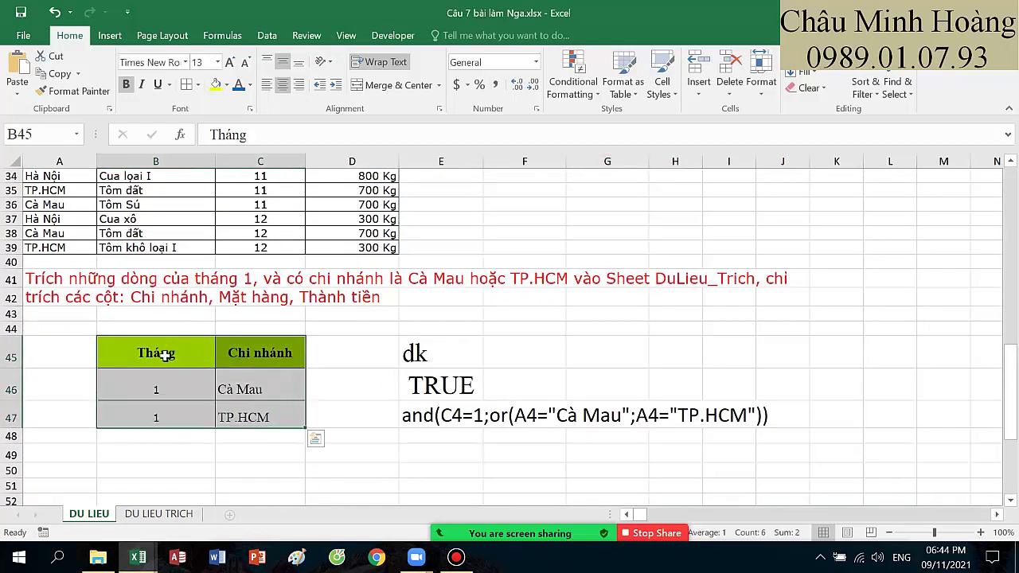
{"action": "left_click_drag", "start_coordinate": [172, 355], "coordinate": [296, 419]}
{"action": "left_click_drag", "start_coordinate": [191, 394], "coordinate": [189, 416]}
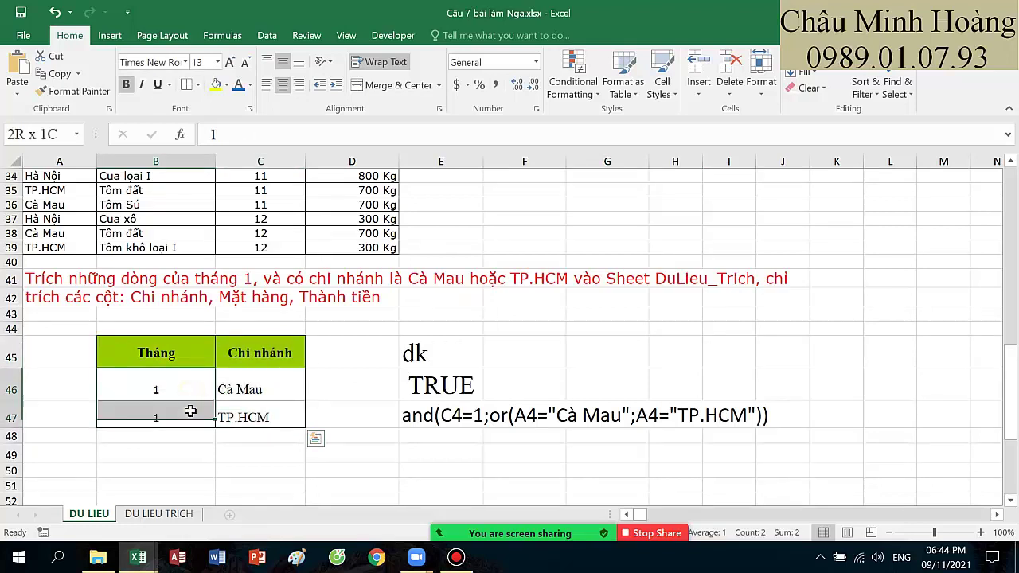
{"action": "left_click_drag", "start_coordinate": [234, 388], "coordinate": [254, 409]}
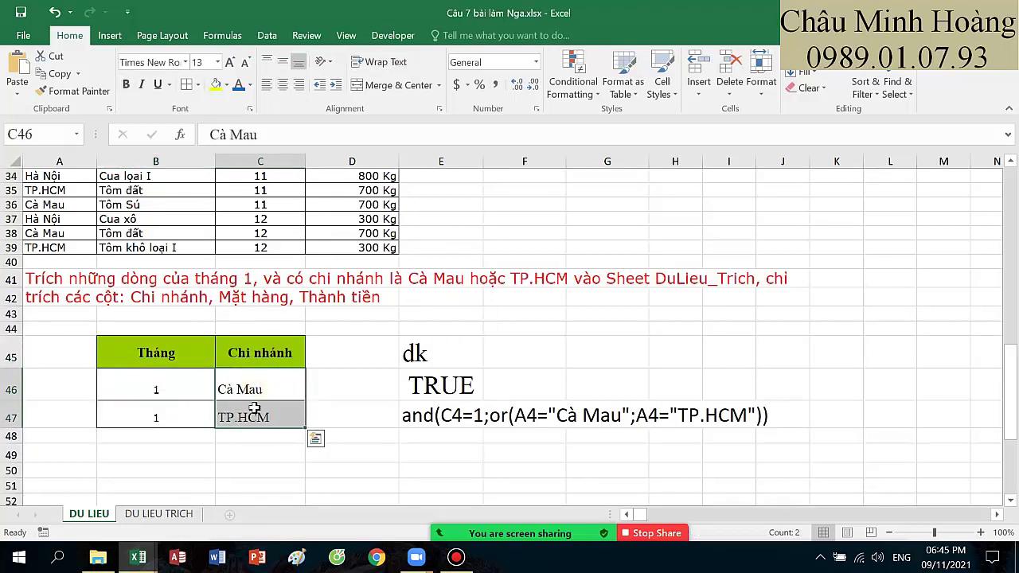
{"action": "double_click", "coordinate": [414, 386]}
{"action": "key", "text": "shift+End"}
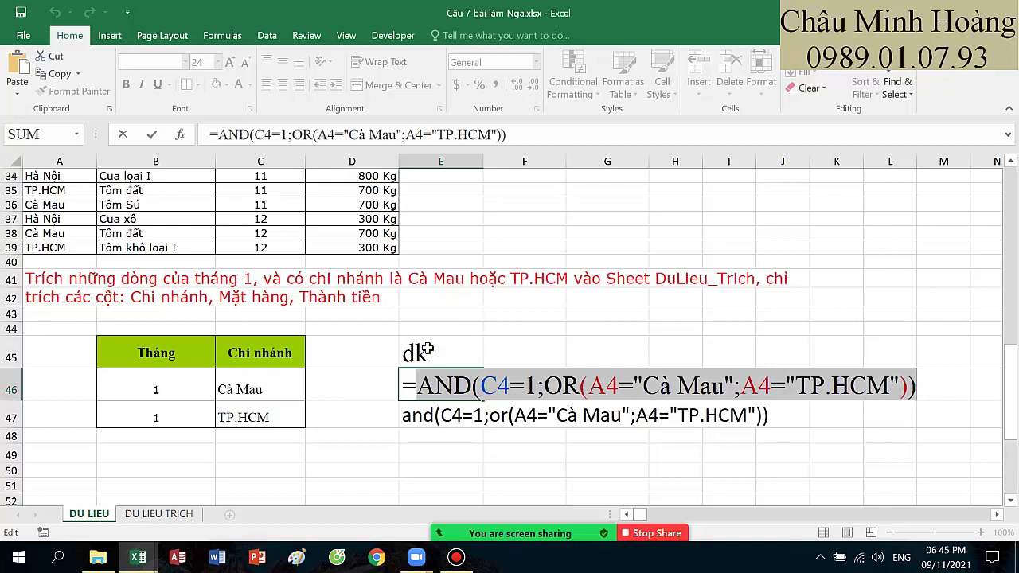
{"action": "type", "text": "ư"}
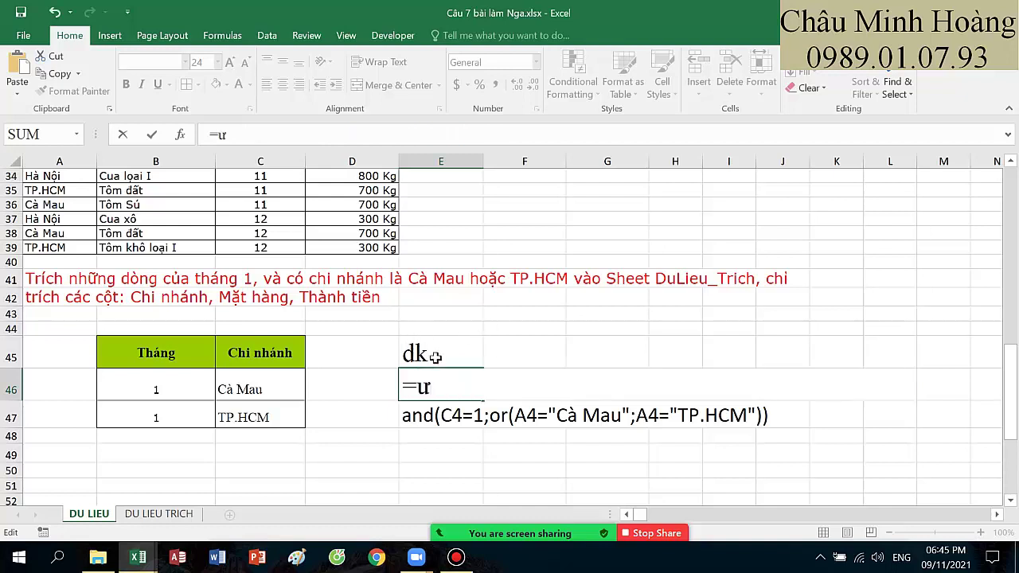
{"action": "key", "text": "Escape"}
Step: Start an Advanced Filter that copies to another location, with A3:D39 on the DU LIEU sheet as the list range
{"action": "left_click", "coordinate": [267, 36]}
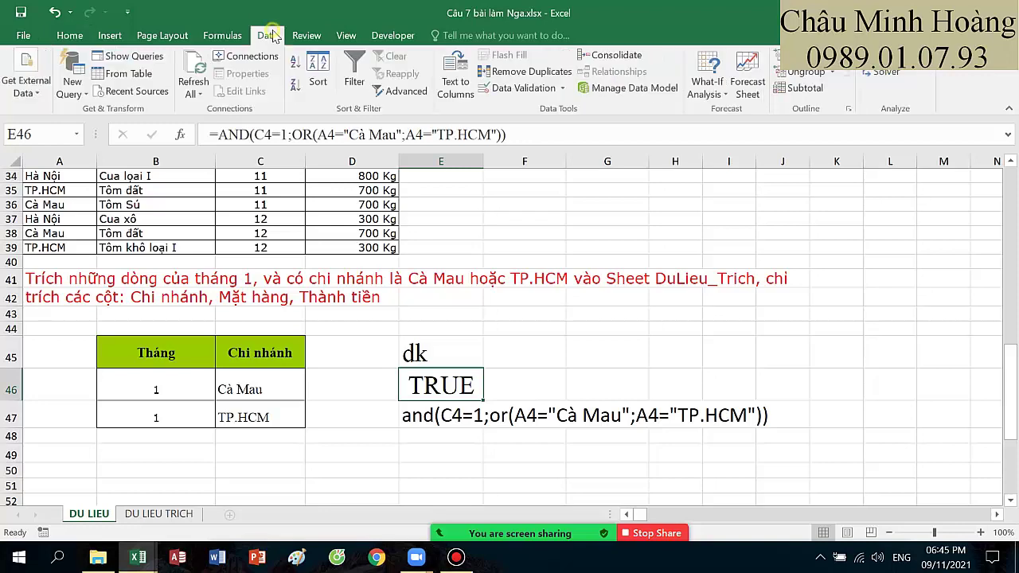
{"action": "left_click", "coordinate": [399, 91]}
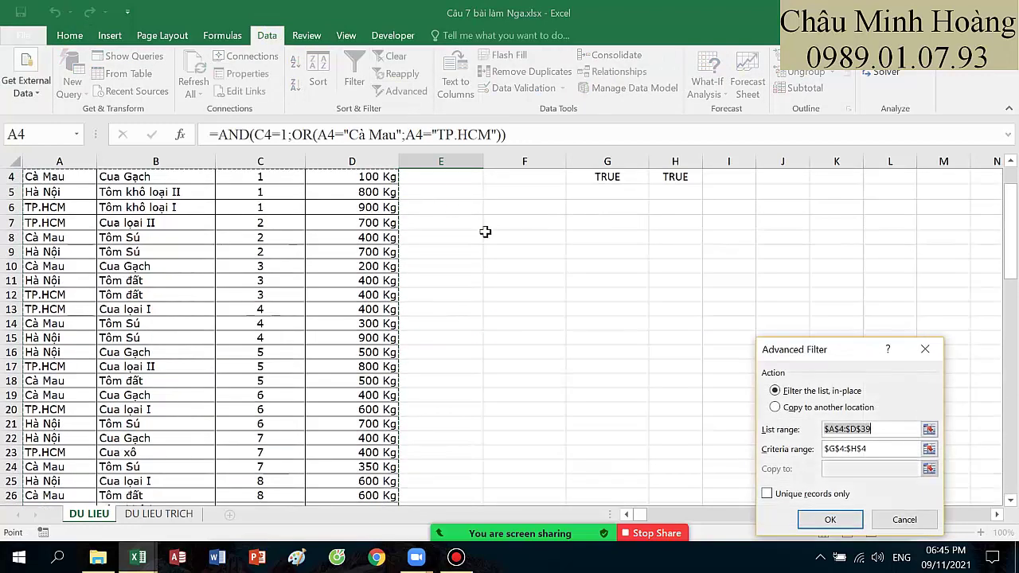
{"action": "left_click", "coordinate": [806, 409]}
{"action": "left_click", "coordinate": [849, 428]}
{"action": "double_click", "coordinate": [878, 429]}
{"action": "scroll", "coordinate": [162, 282], "scroll_direction": "up", "scroll_amount": 1}
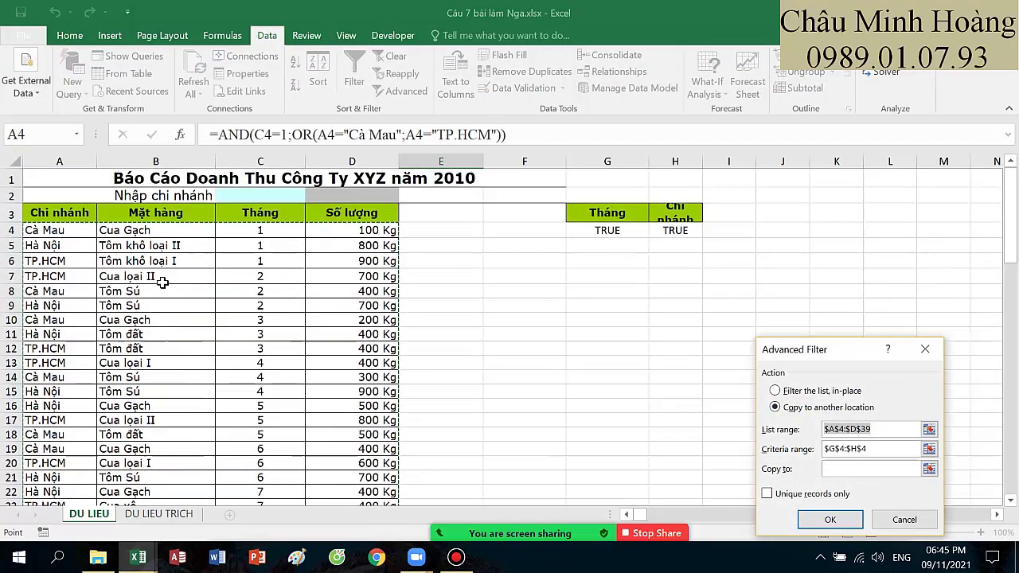
{"action": "left_click_drag", "start_coordinate": [89, 212], "coordinate": [384, 440]}
{"action": "scroll", "coordinate": [239, 335], "scroll_direction": "up", "scroll_amount": 7}
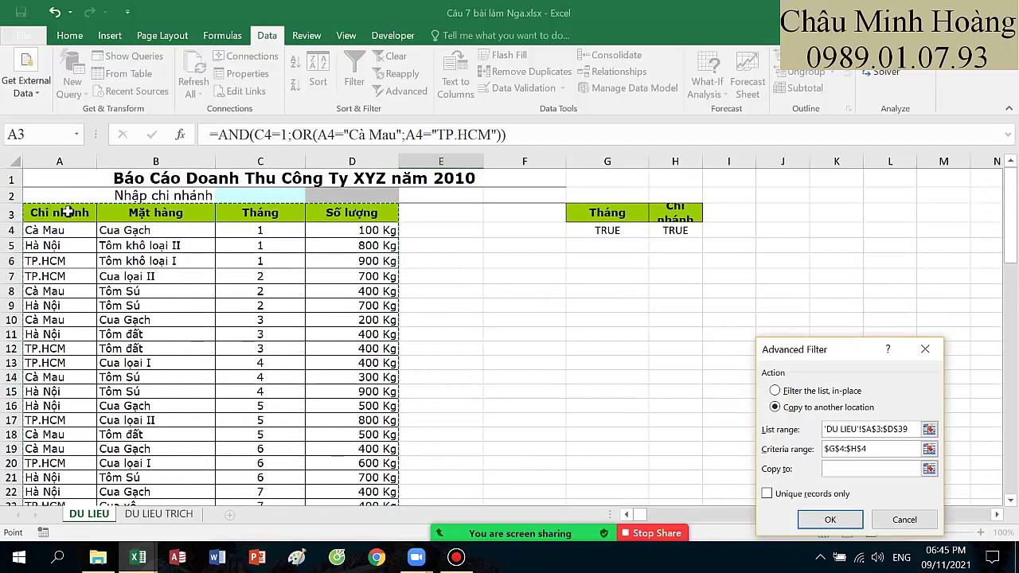
Step: Run the Advanced Filter with the criteria table B45:C47 as criteria range, copying the records to B51
{"action": "left_click", "coordinate": [876, 449]}
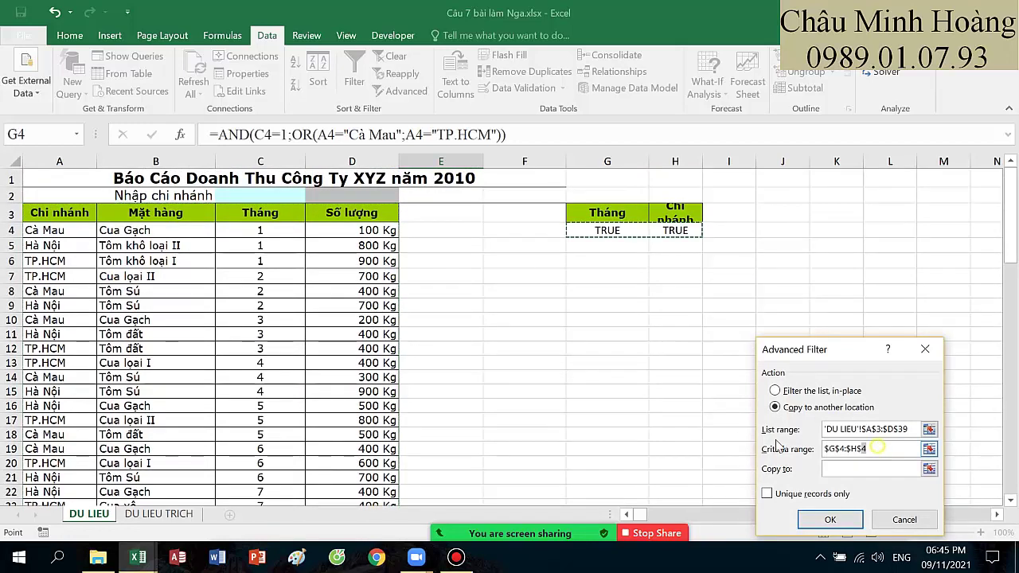
{"action": "scroll", "coordinate": [416, 375], "scroll_direction": "down", "scroll_amount": 11}
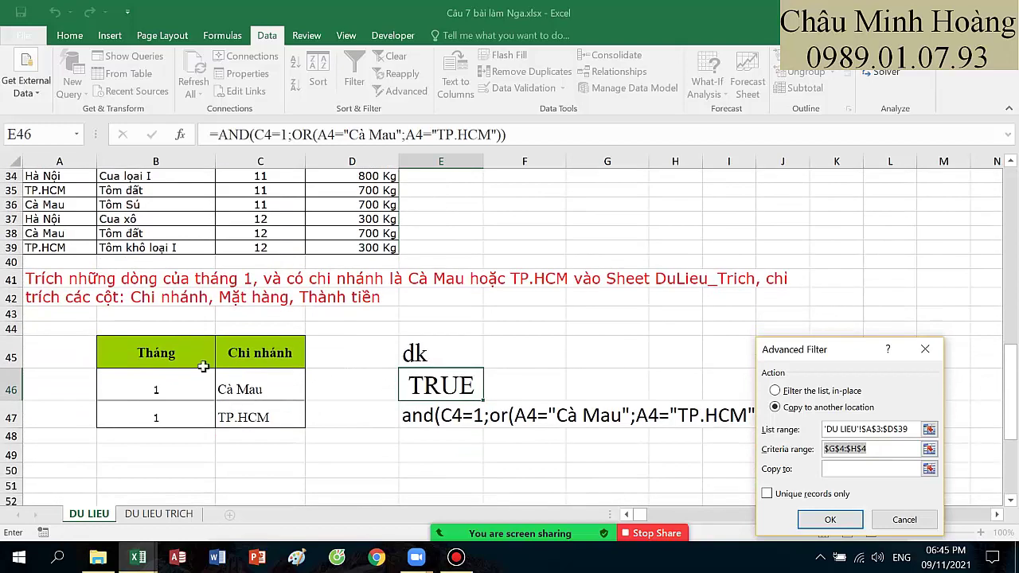
{"action": "left_click_drag", "start_coordinate": [203, 367], "coordinate": [283, 412]}
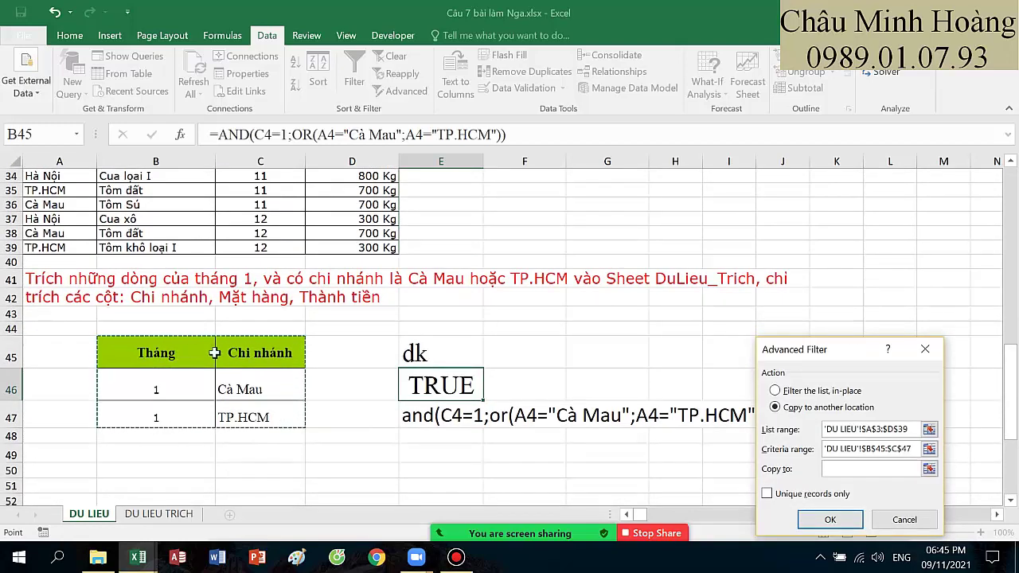
{"action": "scroll", "coordinate": [121, 358], "scroll_direction": "down", "scroll_amount": 3}
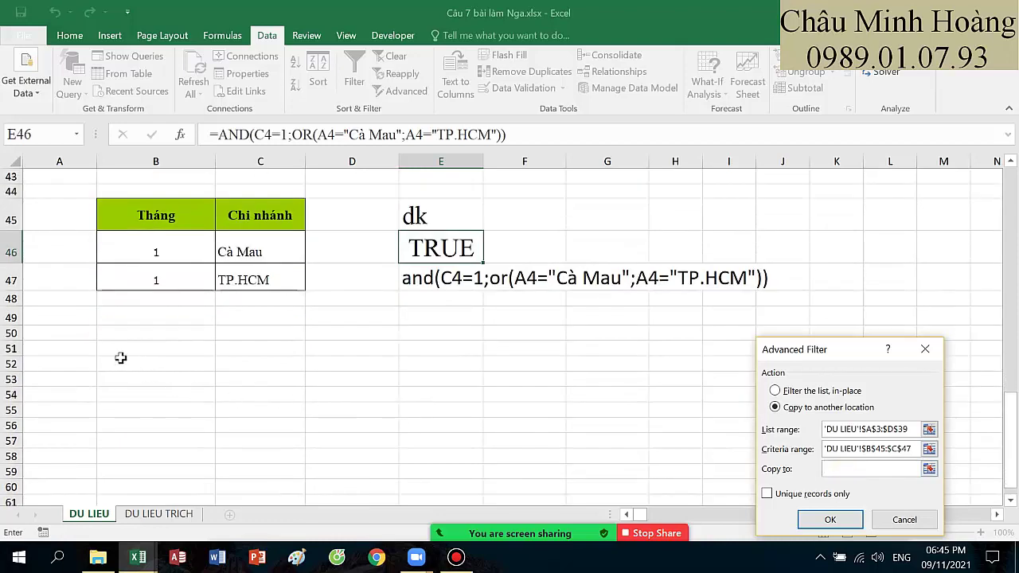
{"action": "left_click", "coordinate": [104, 349]}
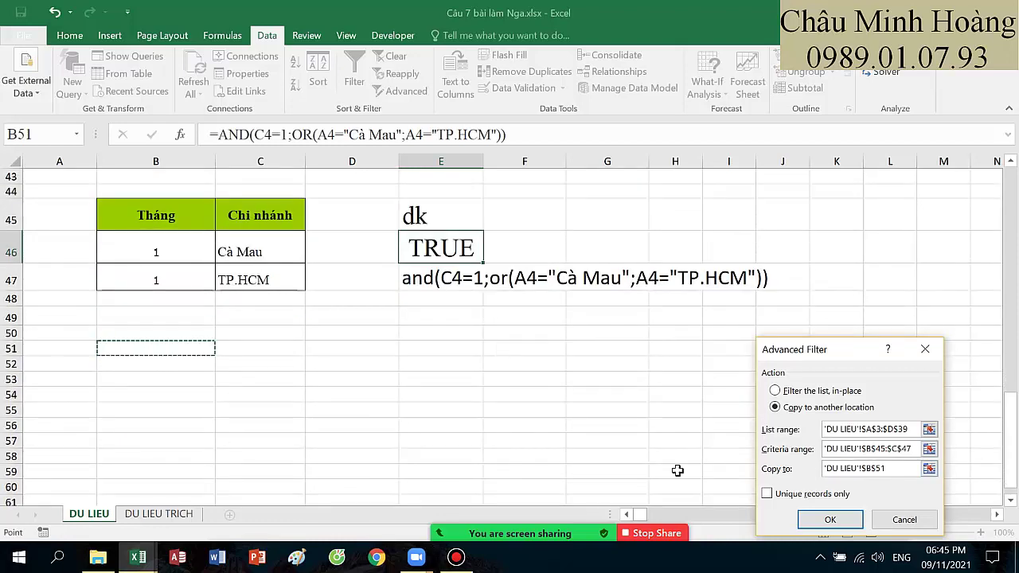
{"action": "left_click", "coordinate": [830, 519]}
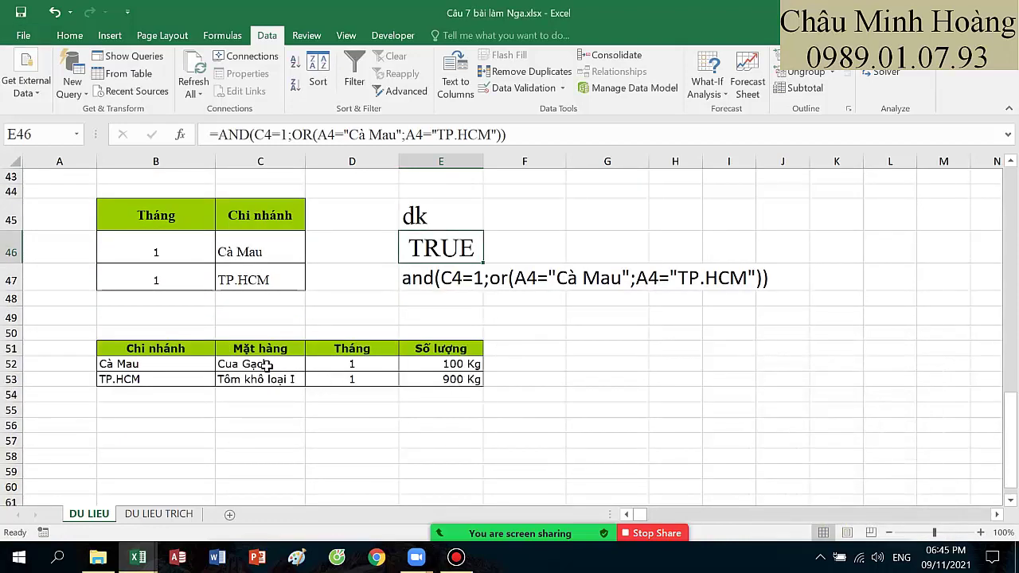
Step: Run a second Advanced Filter on A3:D39 with the formula criterion E45:E46, copying the records to G51
{"action": "left_click", "coordinate": [400, 91]}
{"action": "left_click", "coordinate": [812, 408]}
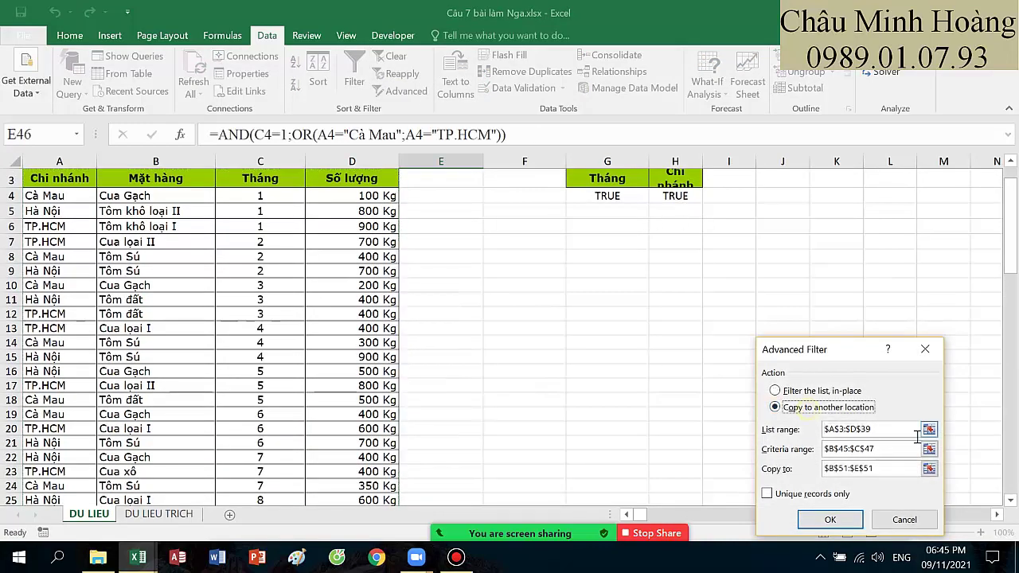
{"action": "left_click_drag", "start_coordinate": [80, 178], "coordinate": [387, 475]}
{"action": "key", "text": "Tab"}
{"action": "scroll", "coordinate": [440, 359], "scroll_direction": "down", "scroll_amount": 5}
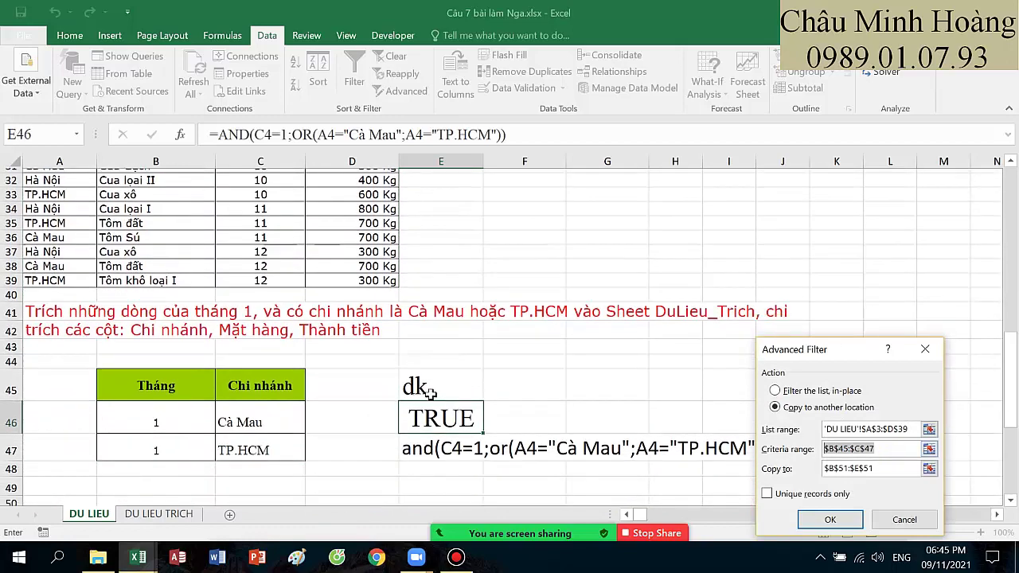
{"action": "left_click_drag", "start_coordinate": [440, 383], "coordinate": [439, 412]}
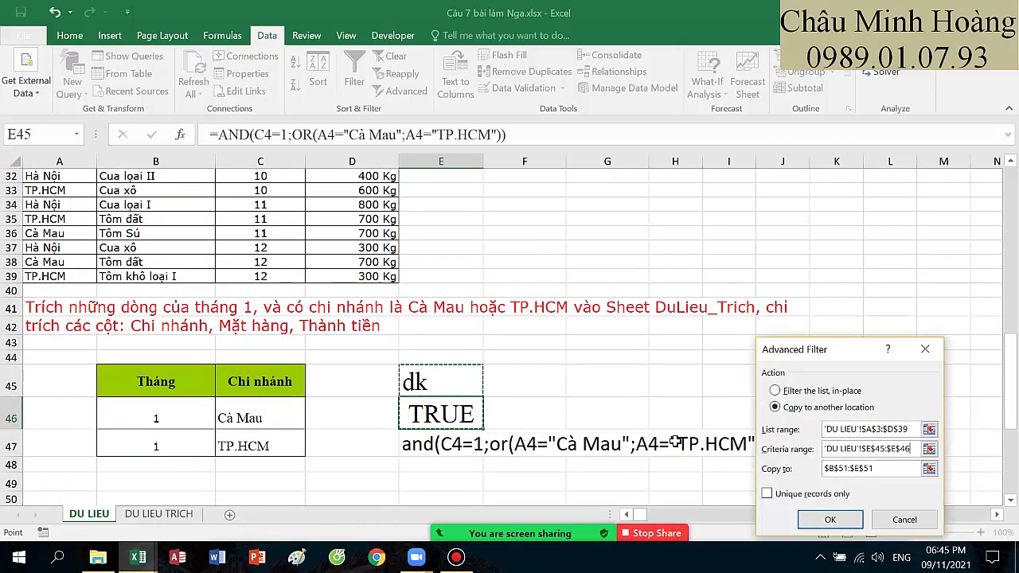
{"action": "left_click", "coordinate": [876, 469]}
{"action": "scroll", "coordinate": [545, 406], "scroll_direction": "down", "scroll_amount": 2}
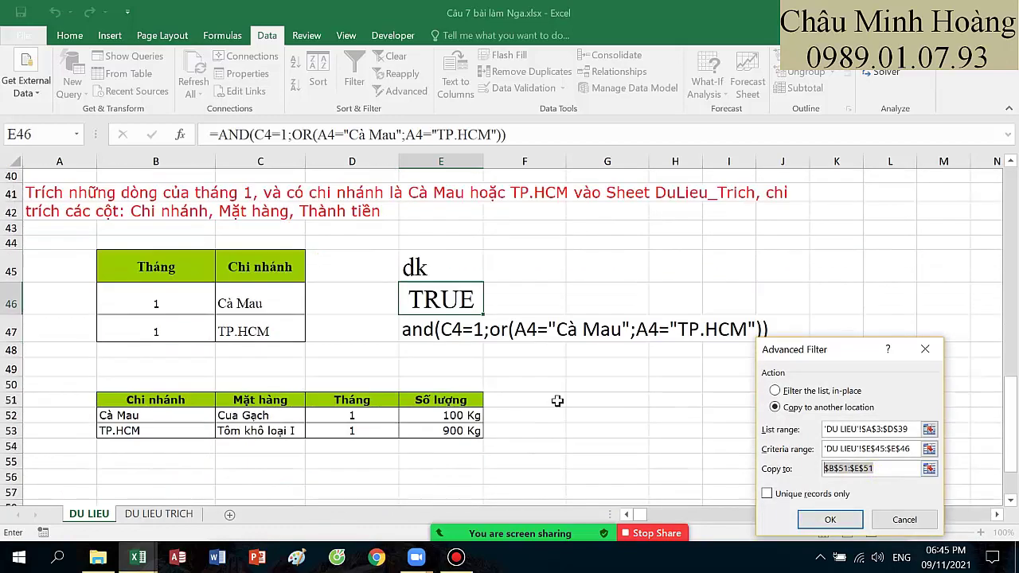
{"action": "left_click", "coordinate": [597, 397]}
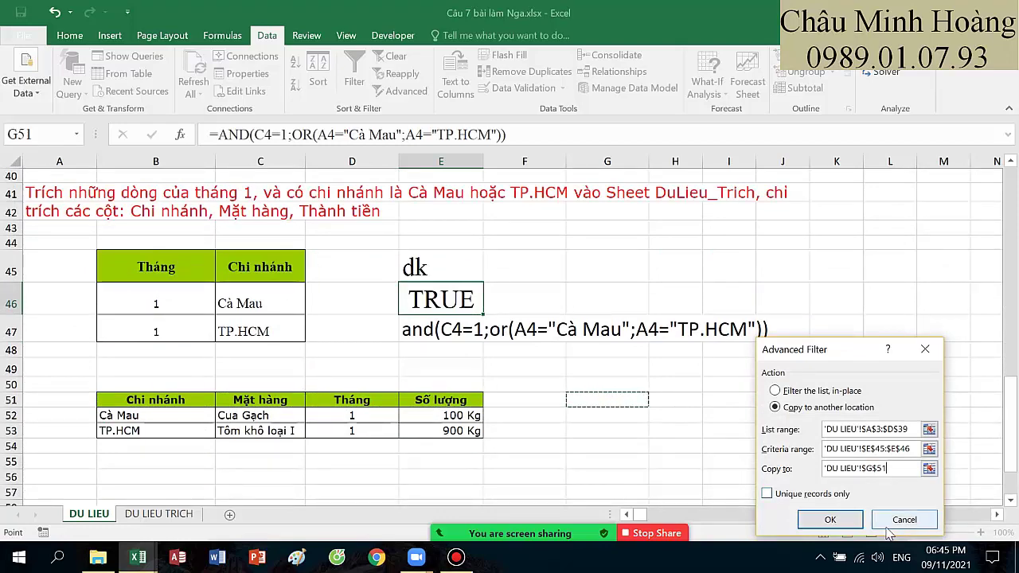
{"action": "left_click", "coordinate": [830, 519]}
Step: Compare the two extracted tables at B51 and G51 with each other, the criteria and the task text in rows 41–42
{"action": "scroll", "coordinate": [393, 308], "scroll_direction": "down", "scroll_amount": 2}
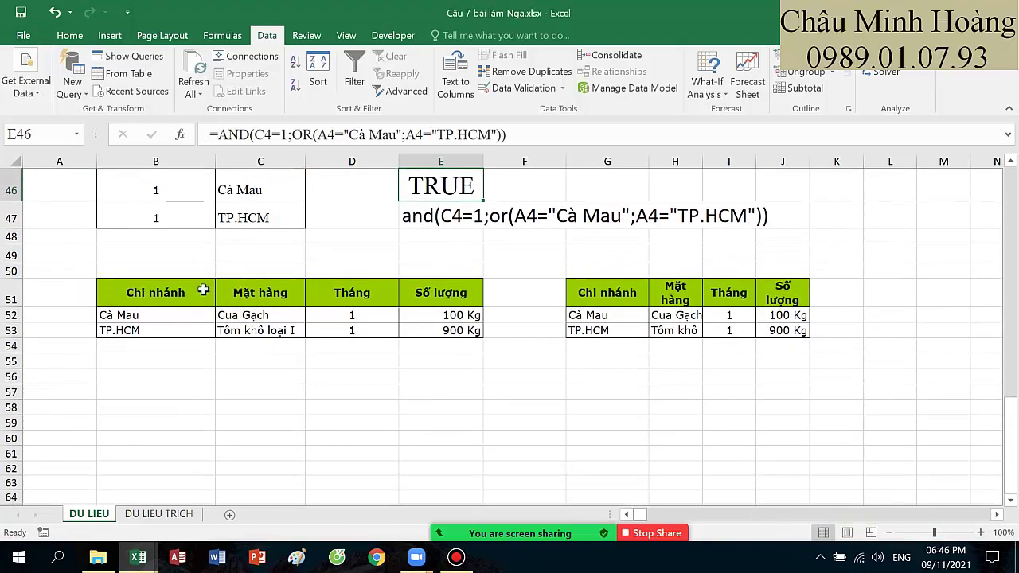
{"action": "left_click_drag", "start_coordinate": [204, 290], "coordinate": [785, 327]}
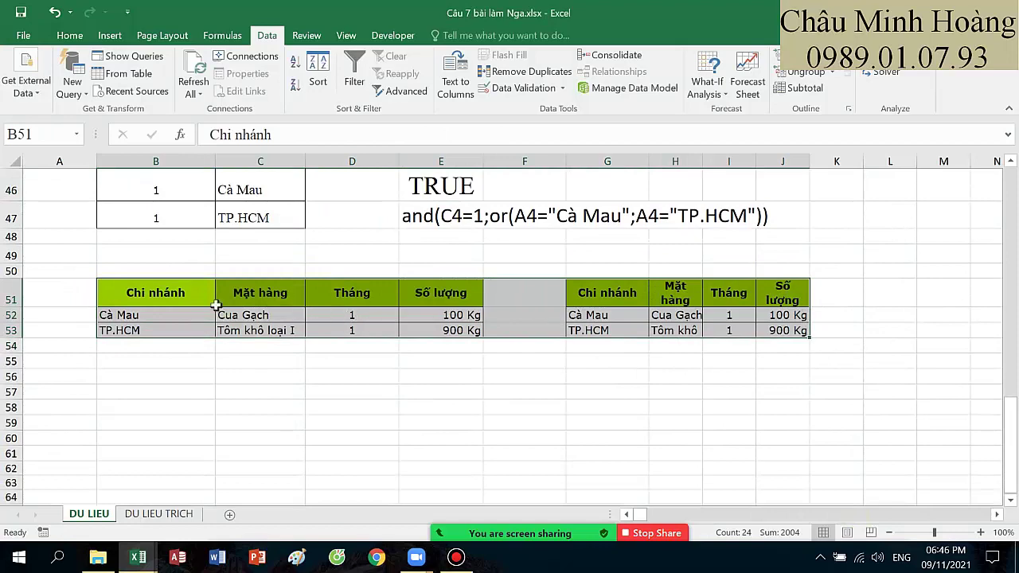
{"action": "left_click_drag", "start_coordinate": [208, 301], "coordinate": [404, 323]}
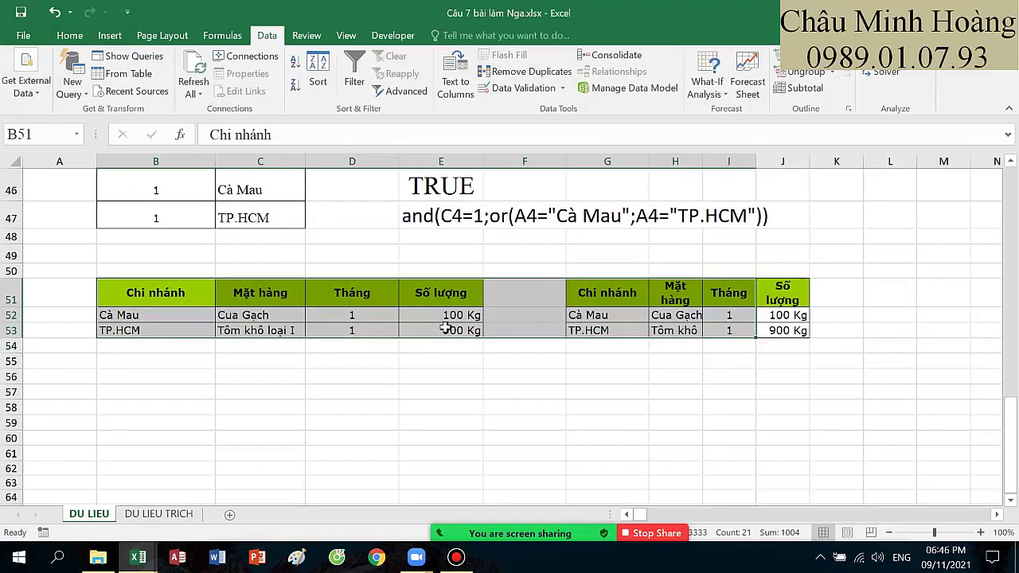
{"action": "scroll", "coordinate": [404, 324], "scroll_direction": "up", "scroll_amount": 1}
{"action": "left_click_drag", "start_coordinate": [156, 215], "coordinate": [753, 317]}
{"action": "scroll", "coordinate": [471, 332], "scroll_direction": "up", "scroll_amount": 3}
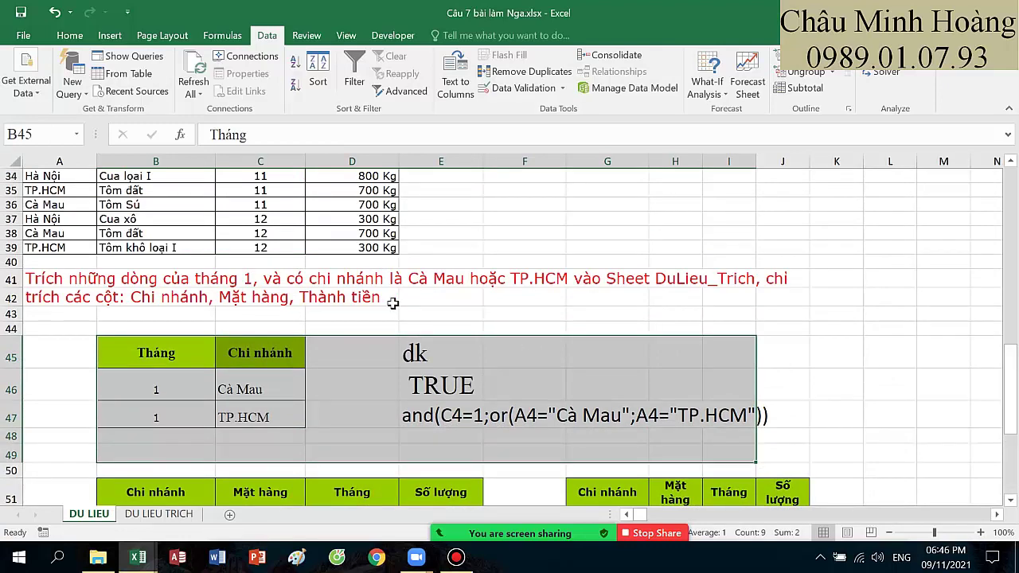
{"action": "scroll", "coordinate": [392, 304], "scroll_direction": "down", "scroll_amount": 3}
{"action": "left_click_drag", "start_coordinate": [352, 356], "coordinate": [352, 386]}
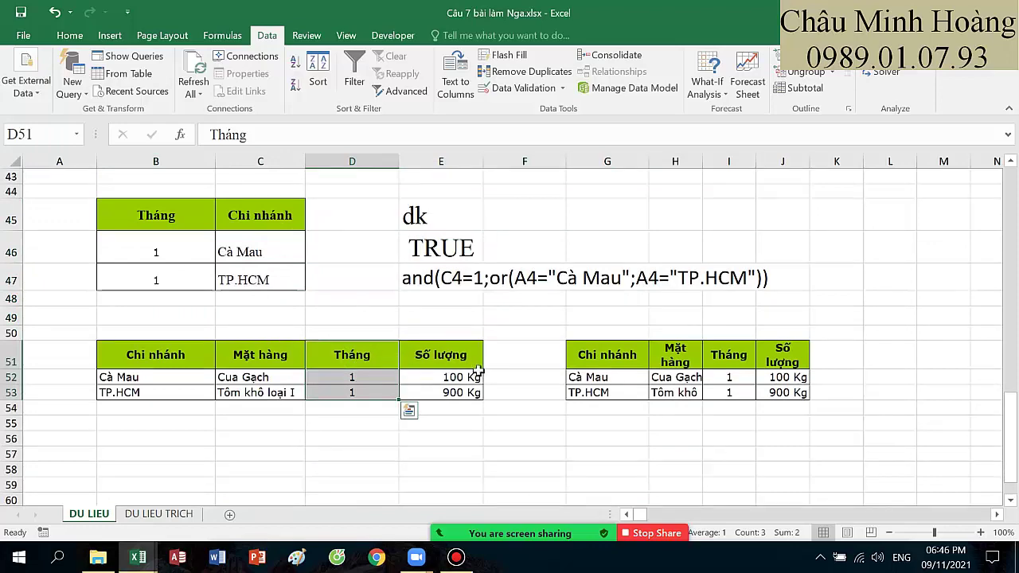
{"action": "scroll", "coordinate": [288, 369], "scroll_direction": "up", "scroll_amount": 5}
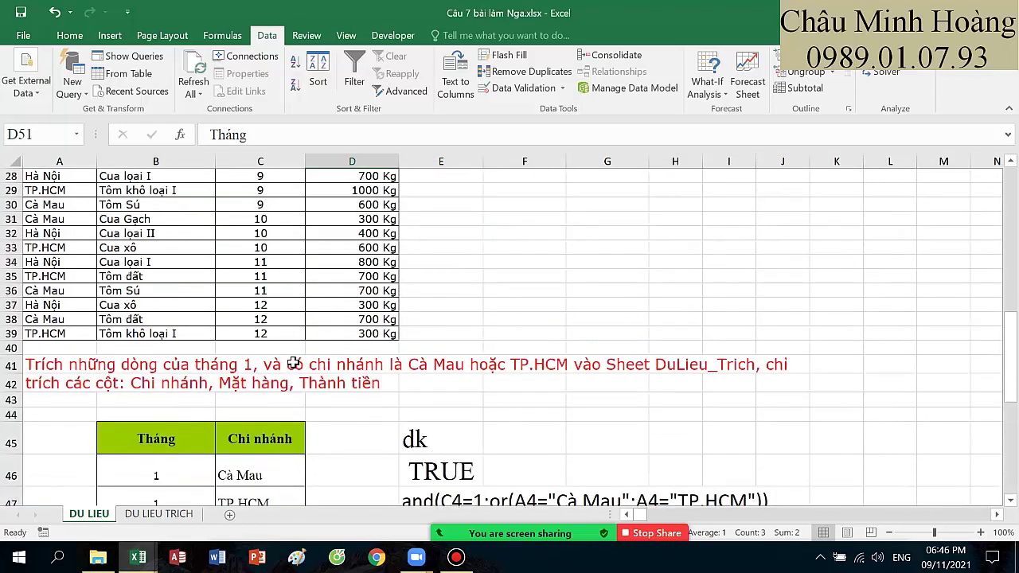
{"action": "scroll", "coordinate": [293, 362], "scroll_direction": "down", "scroll_amount": 3}
{"action": "scroll", "coordinate": [293, 362], "scroll_direction": "down", "scroll_amount": 1}
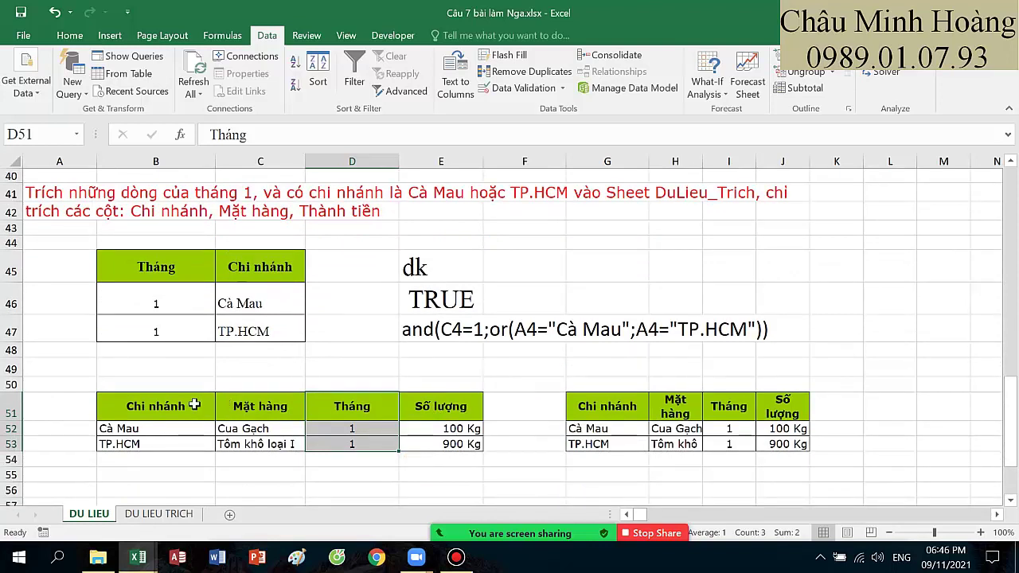
{"action": "left_click_drag", "start_coordinate": [196, 405], "coordinate": [458, 440]}
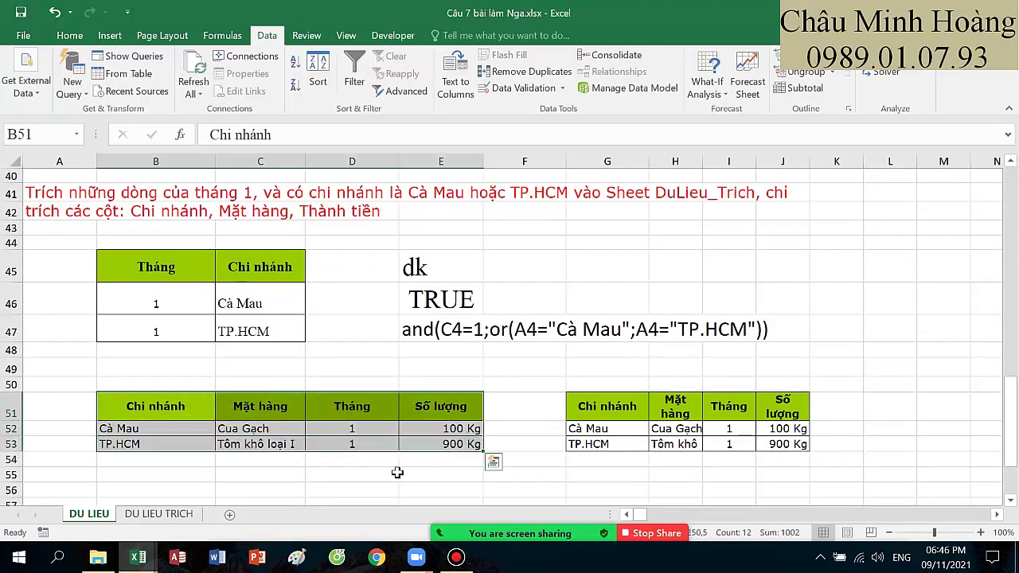
{"action": "left_click", "coordinate": [161, 503]}
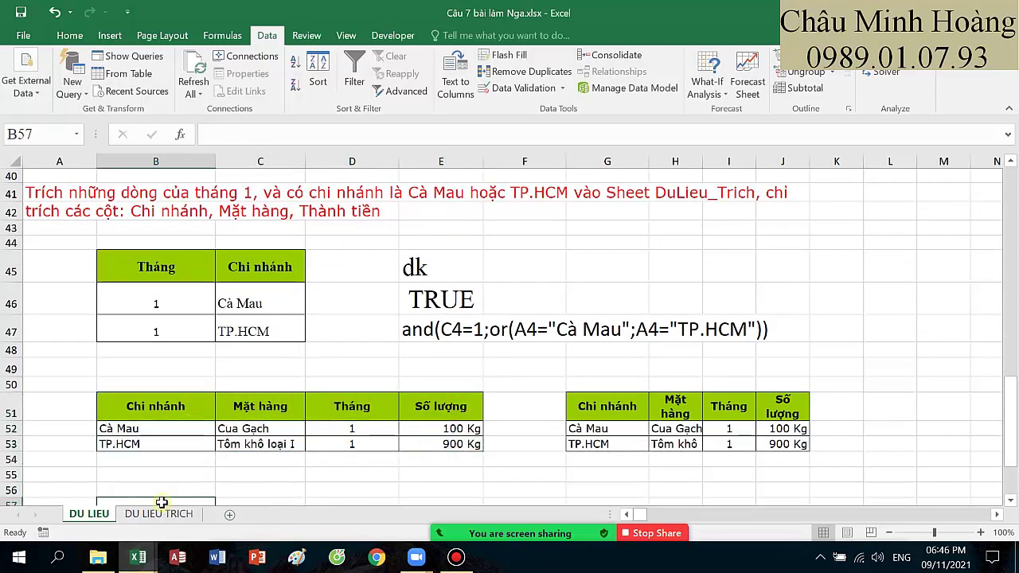
Step: Move the extracted table B51:E53 to D6 on the DU LIEU TRICH sheet and widen columns D and E to fit their text
{"action": "left_click_drag", "start_coordinate": [163, 411], "coordinate": [434, 448]}
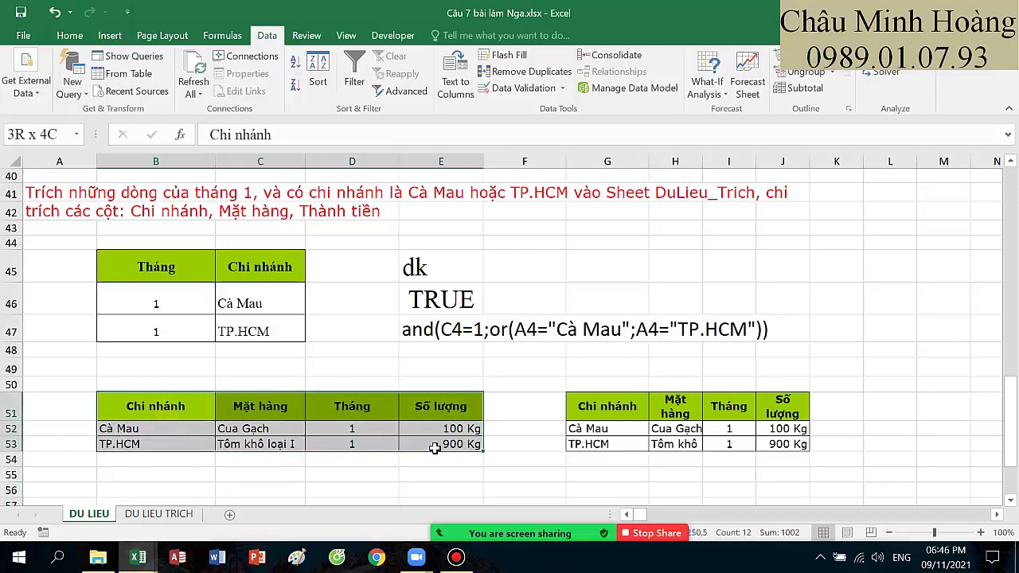
{"action": "key", "text": "ctrl+c"}
{"action": "left_click", "coordinate": [159, 514]}
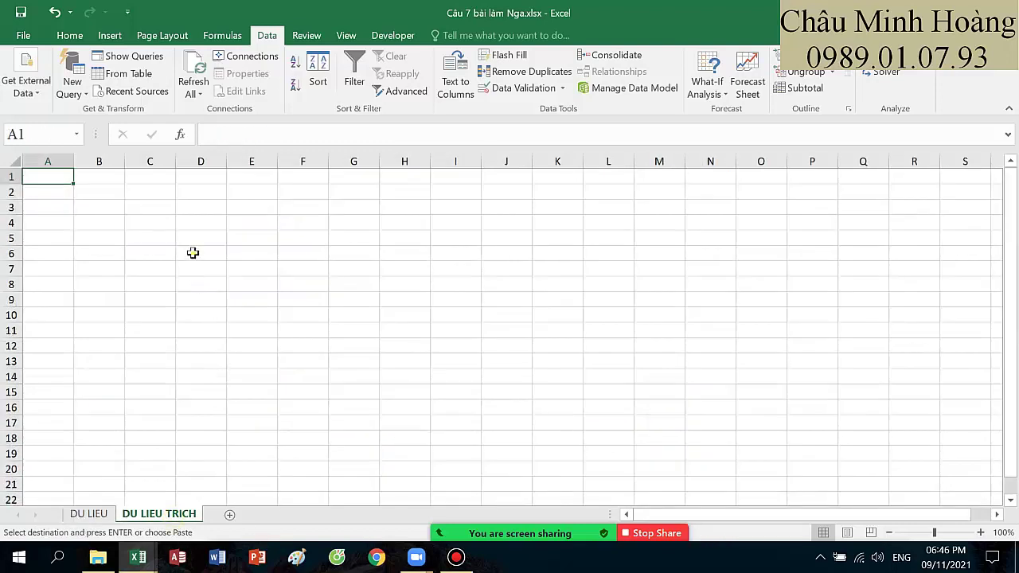
{"action": "left_click", "coordinate": [192, 252]}
{"action": "key", "text": "Return"}
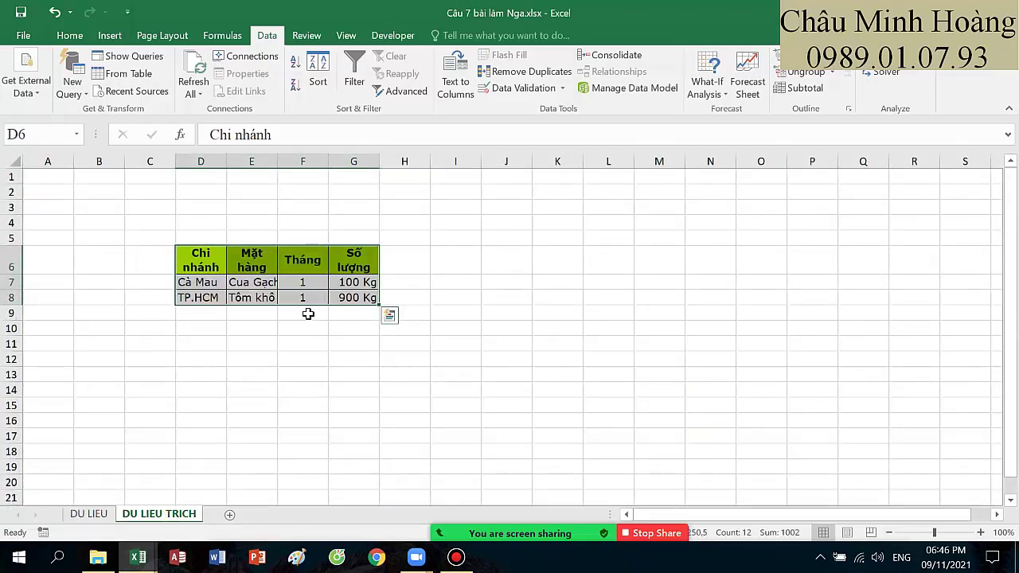
{"action": "left_click_drag", "start_coordinate": [227, 162], "coordinate": [345, 161]}
{"action": "left_click", "coordinate": [533, 253]}
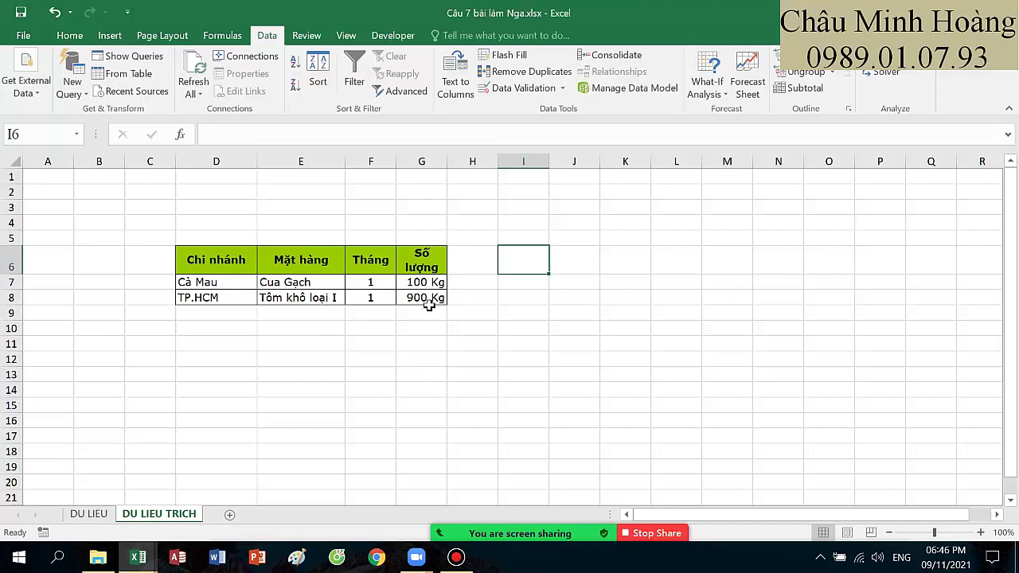
Step: Delete the Tháng cells F6:F8 from the extracted table, shifting the remaining cells left
{"action": "left_click_drag", "start_coordinate": [371, 257], "coordinate": [371, 304]}
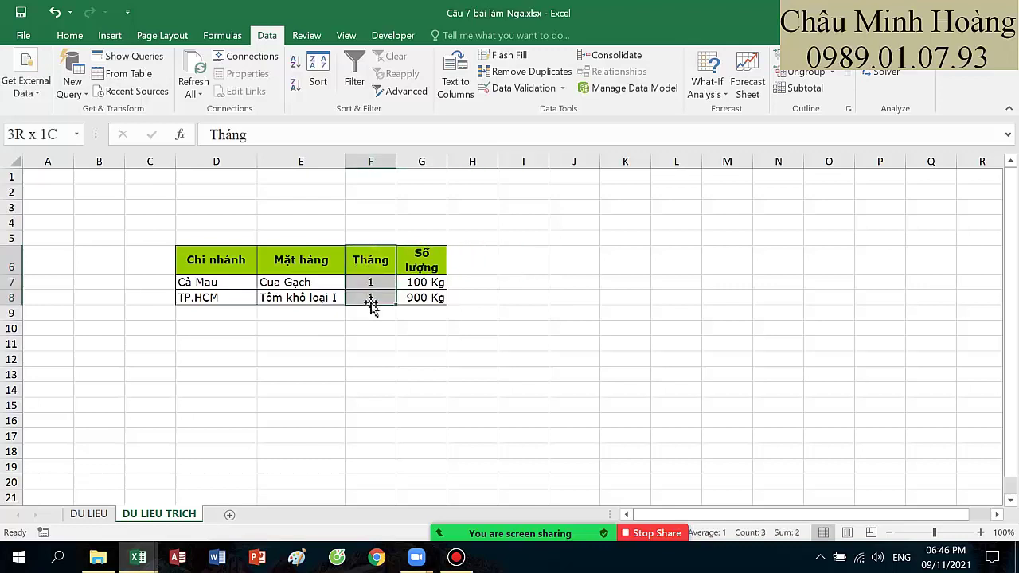
{"action": "right_click", "coordinate": [371, 304]}
{"action": "left_click", "coordinate": [410, 351]}
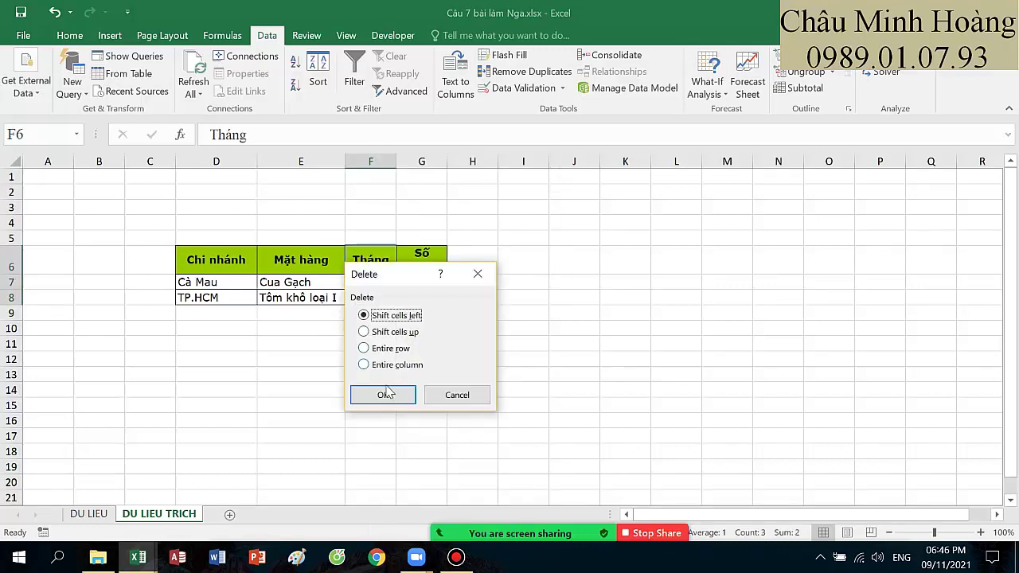
{"action": "left_click", "coordinate": [386, 393]}
{"action": "left_click", "coordinate": [541, 329]}
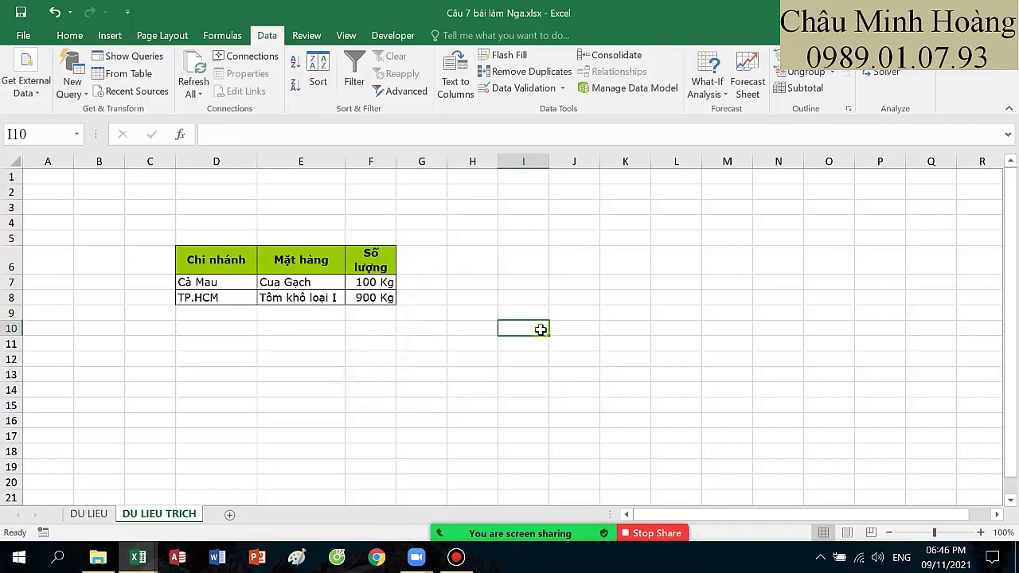
Step: Return to the DU LIEU sheet and review the criteria table and formula criterion in B44:J48
{"action": "left_click", "coordinate": [94, 513]}
{"action": "left_click_drag", "start_coordinate": [160, 244], "coordinate": [779, 346]}
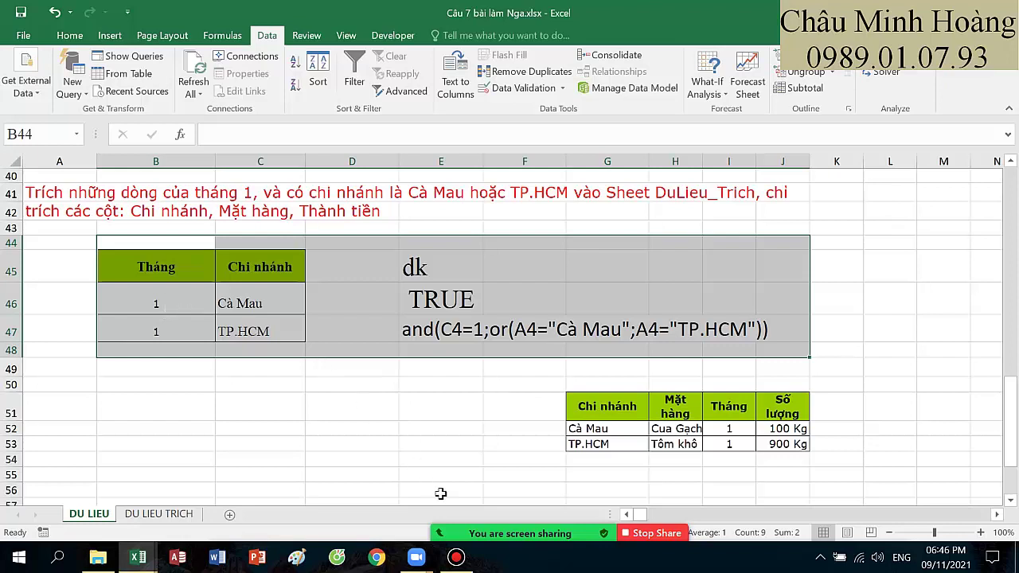
{"action": "left_click", "coordinate": [457, 557]}
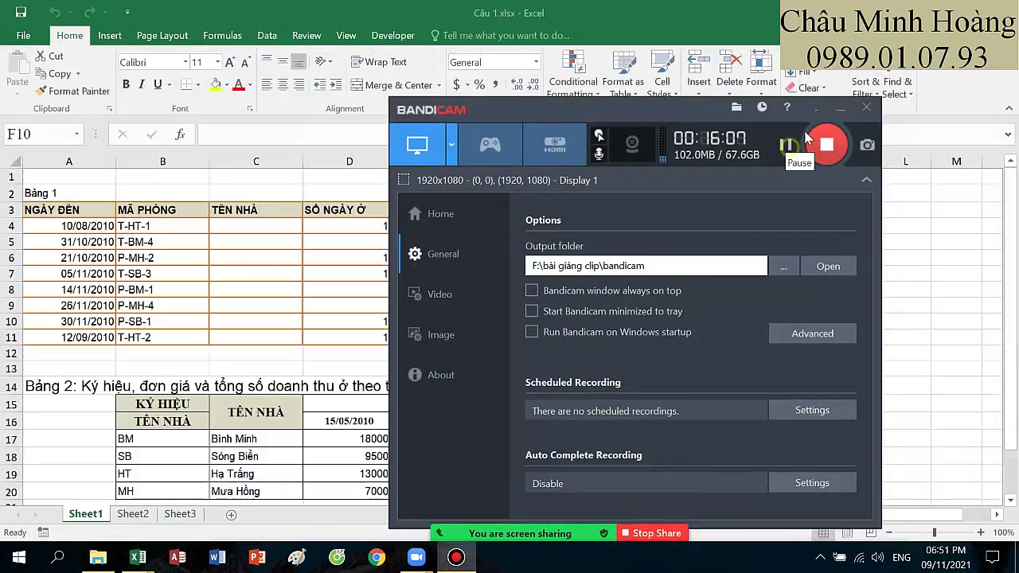
{"action": "left_click", "coordinate": [840, 106]}
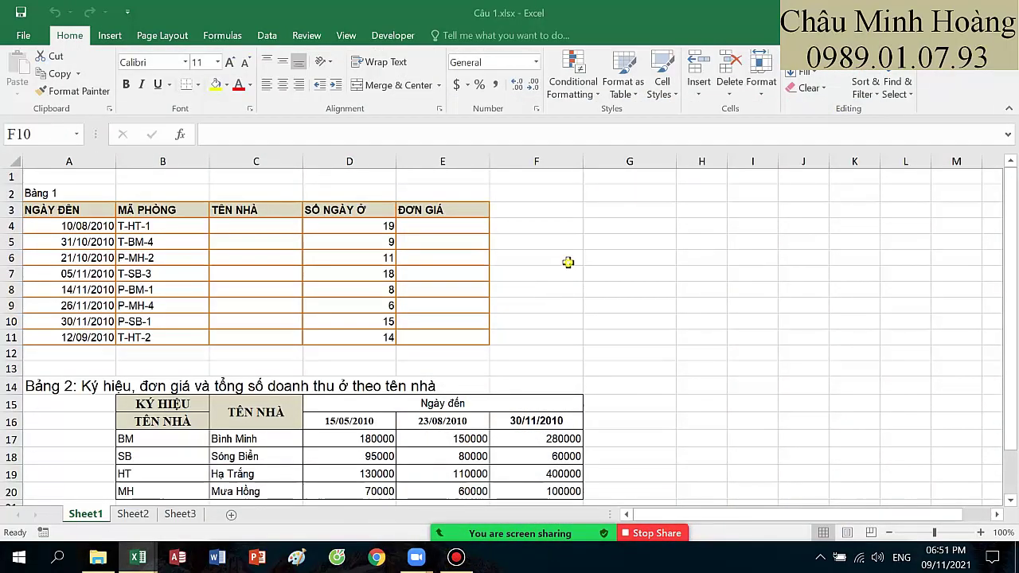
Step: Format the empty range G4:K8 on Sheet1 of the Câu 1 workbook as Times New Roman, size 20
{"action": "left_click", "coordinate": [568, 262]}
{"action": "left_click", "coordinate": [588, 226]}
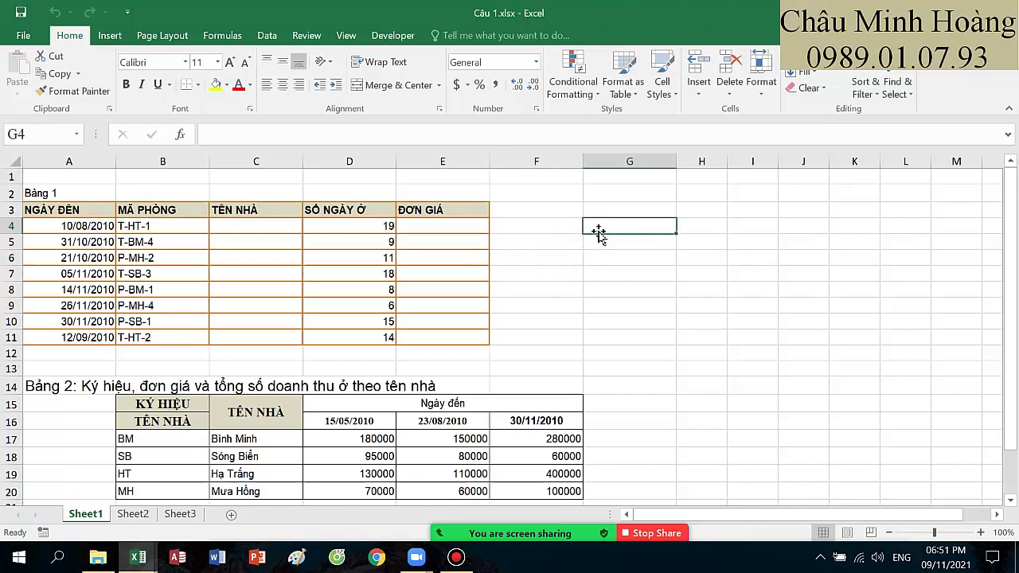
{"action": "left_click_drag", "start_coordinate": [612, 226], "coordinate": [844, 291]}
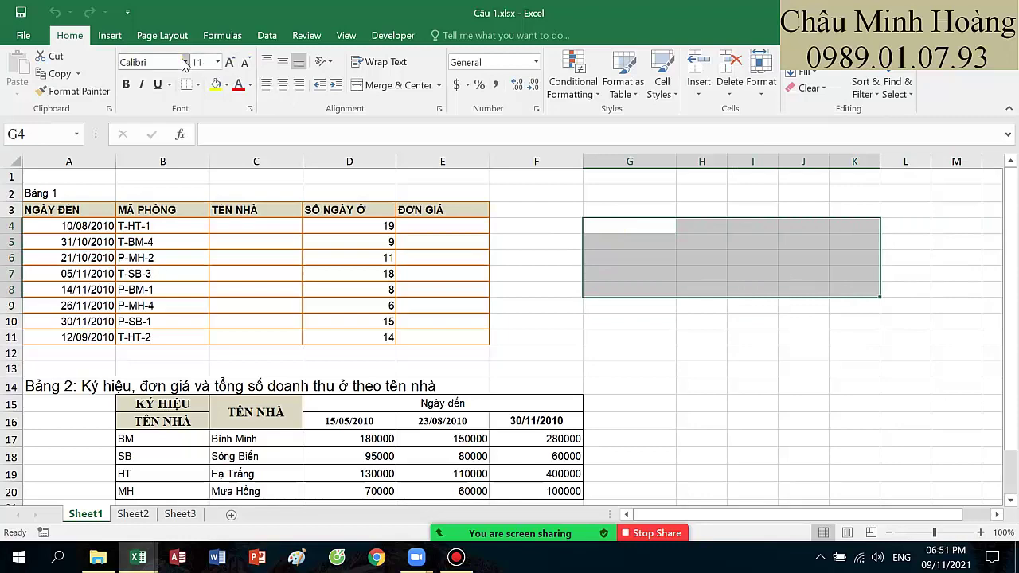
{"action": "left_click", "coordinate": [149, 63]}
{"action": "left_click_drag", "start_coordinate": [154, 65], "coordinate": [94, 67]}
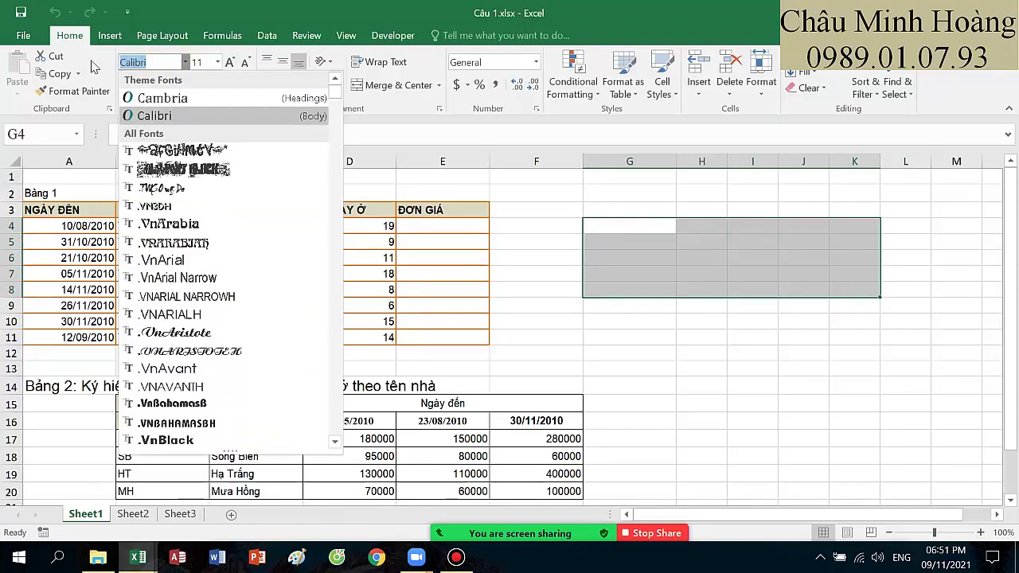
{"action": "type", "text": "Times New Ro"}
{"action": "key", "text": "Return"}
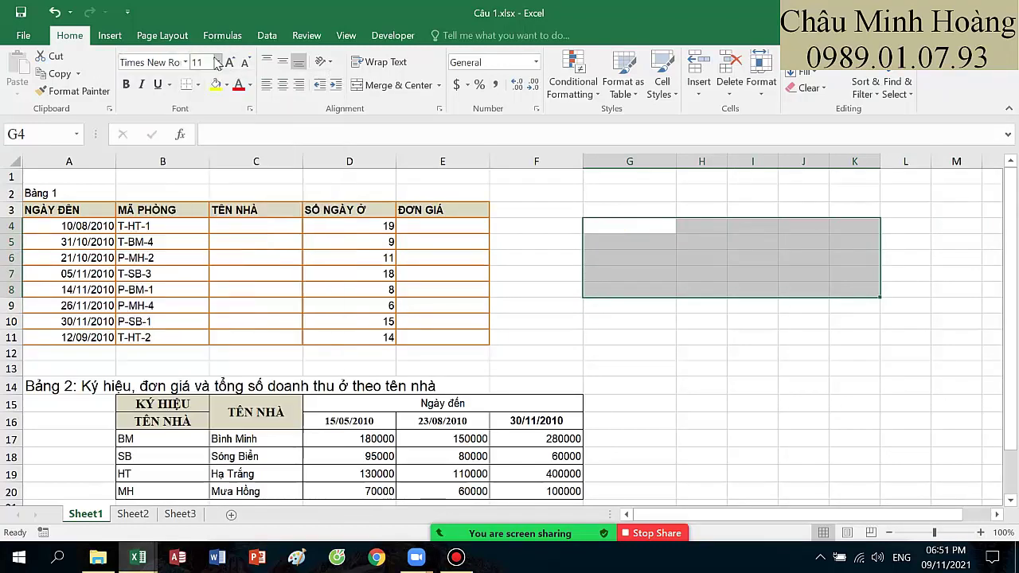
{"action": "left_click", "coordinate": [199, 63]}
{"action": "key", "text": "Return"}
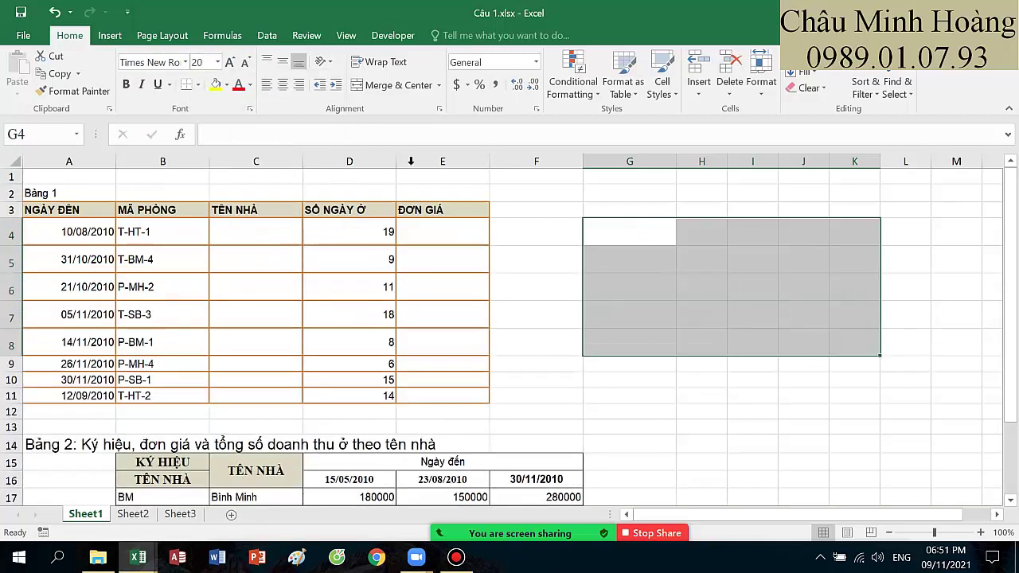
{"action": "left_click_drag", "start_coordinate": [587, 227], "coordinate": [448, 230]}
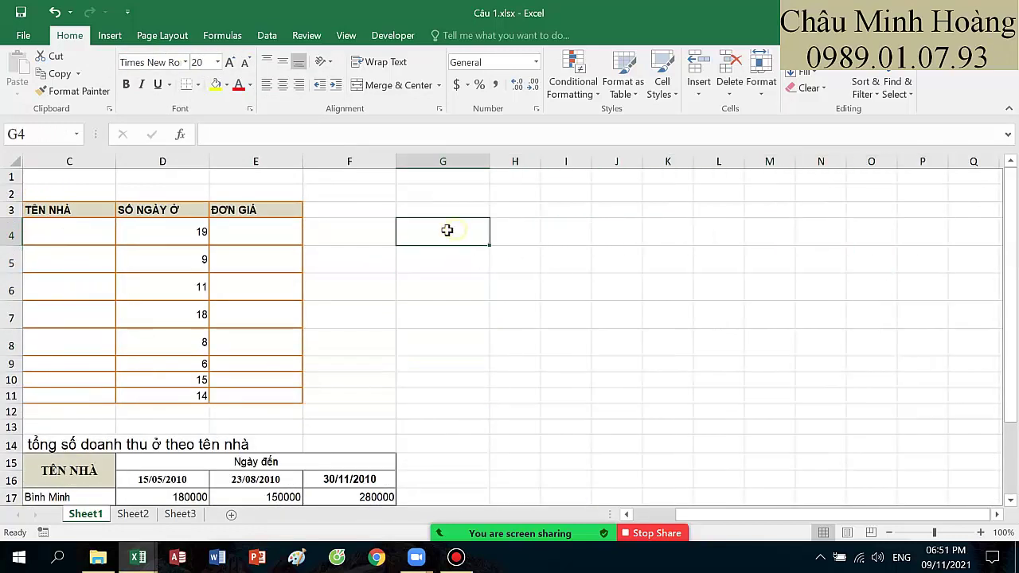
Step: Enter the title "index" in cell G4 and the label "vùng kết quả" in G5
{"action": "type", "text": "index"}
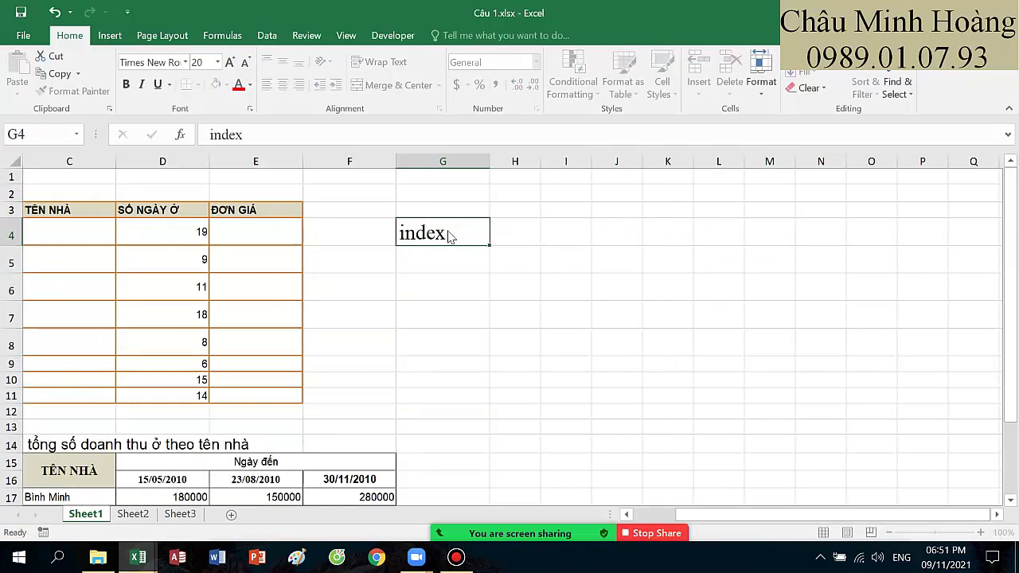
{"action": "key", "text": "Tab"}
{"action": "left_click", "coordinate": [451, 268]}
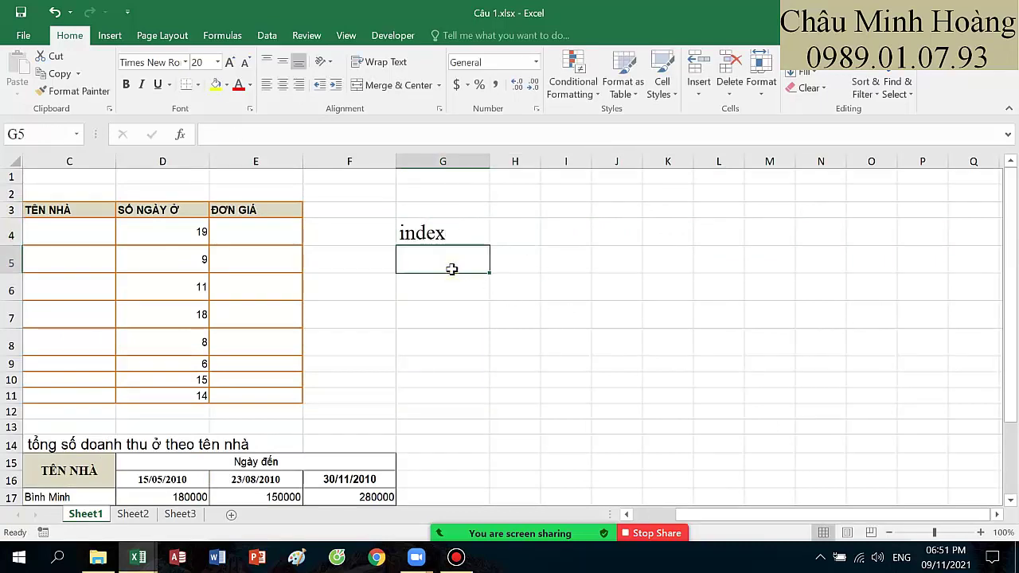
{"action": "type", "text": "bang"}
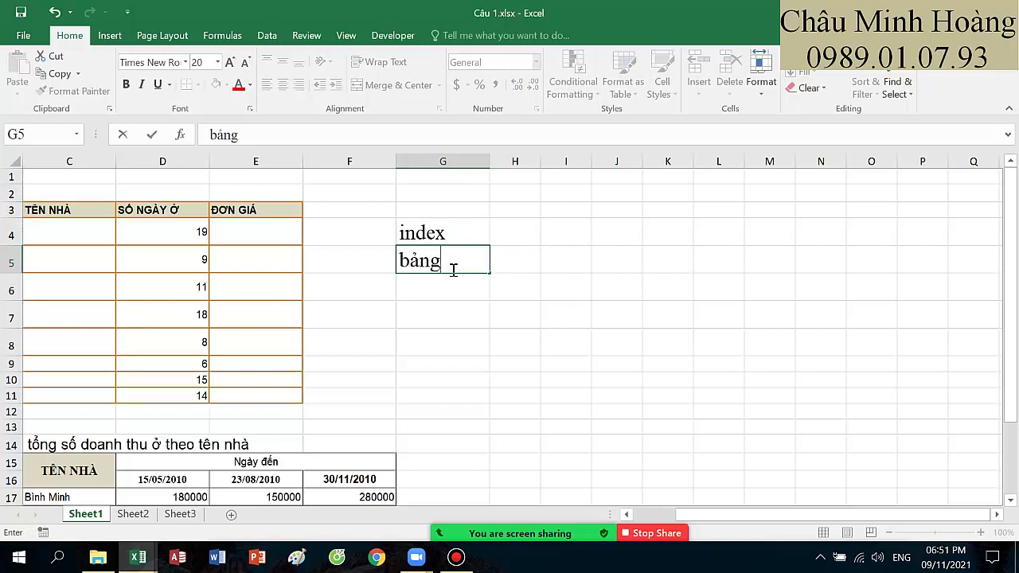
{"action": "key", "text": "BackSpace"}
{"action": "key", "text": "BackSpace"}
{"action": "key", "text": "BackSpace"}
{"action": "key", "text": "BackSpace"}
{"action": "type", "text": "vùng jê"}
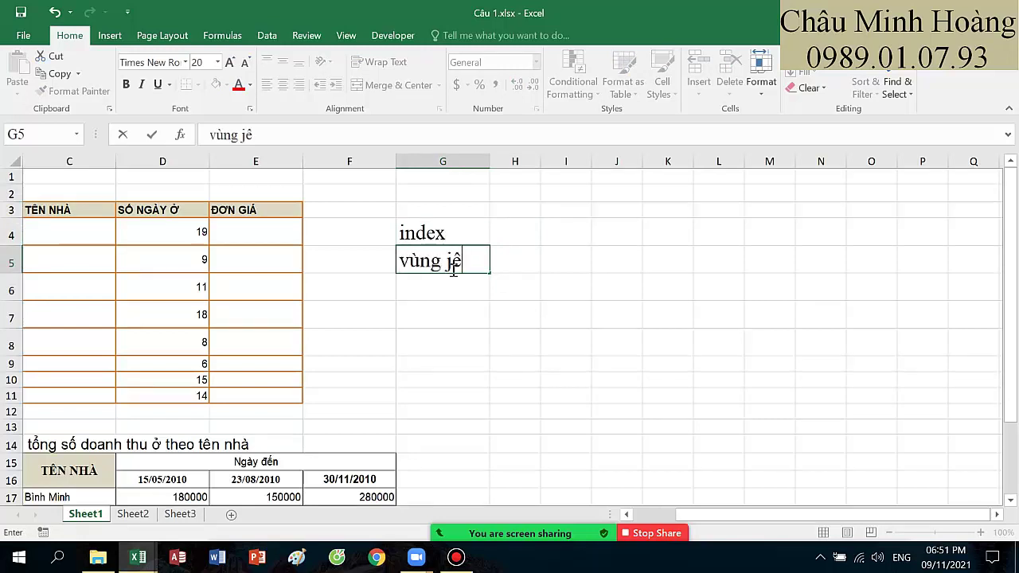
{"action": "key", "text": "BackSpace"}
{"action": "key", "text": "BackSpace"}
{"action": "key", "text": "BackSpace"}
{"action": "type", "text": "k"}
{"action": "type", "text": "ket qua"}
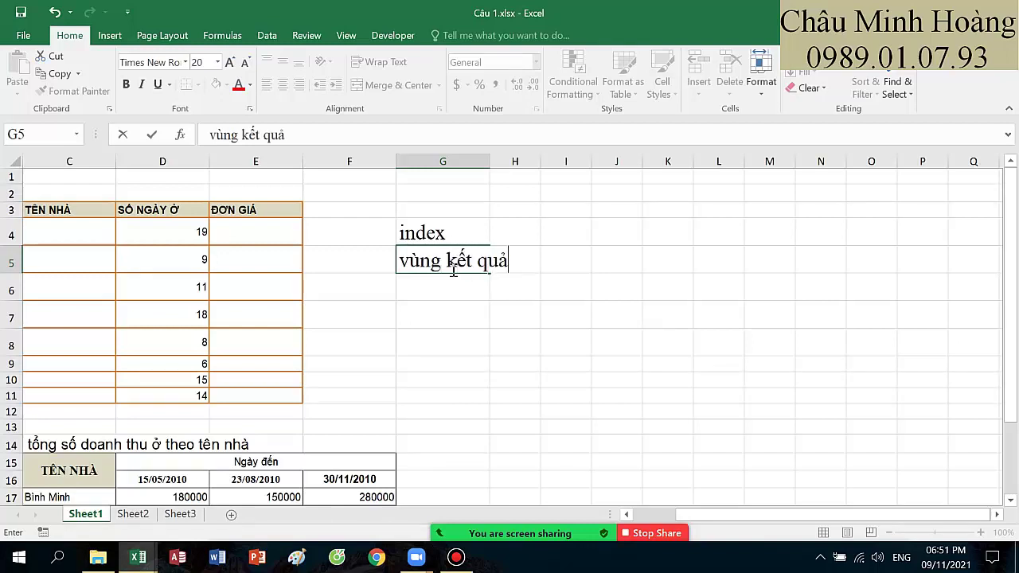
Step: Add the labels "vị trí dòng" in H5 and "vị trí cột" in I5, with columns G and H widened to fit
{"action": "key", "text": "Tab"}
{"action": "type", "text": "vị trí dòng"}
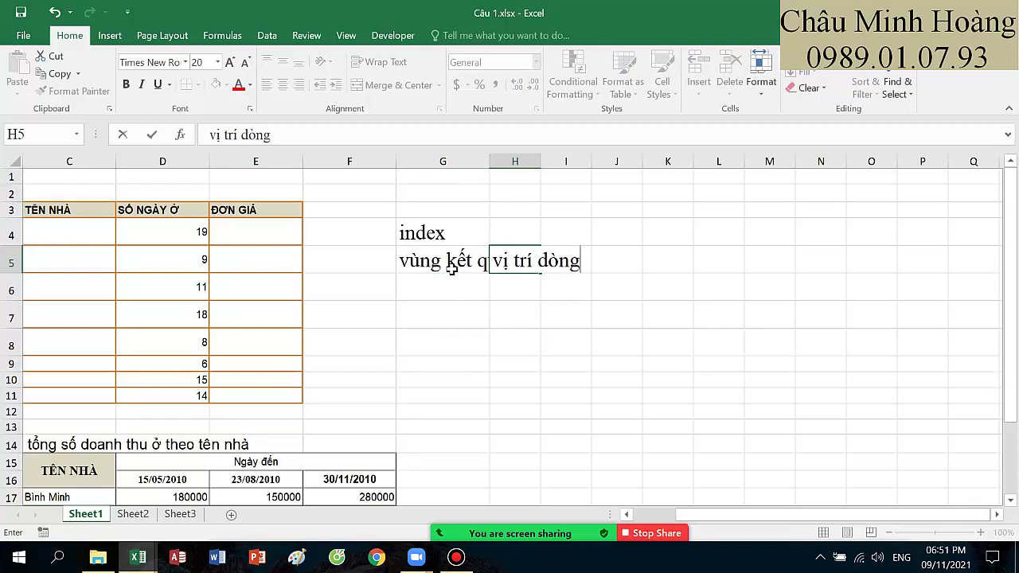
{"action": "key", "text": "Return"}
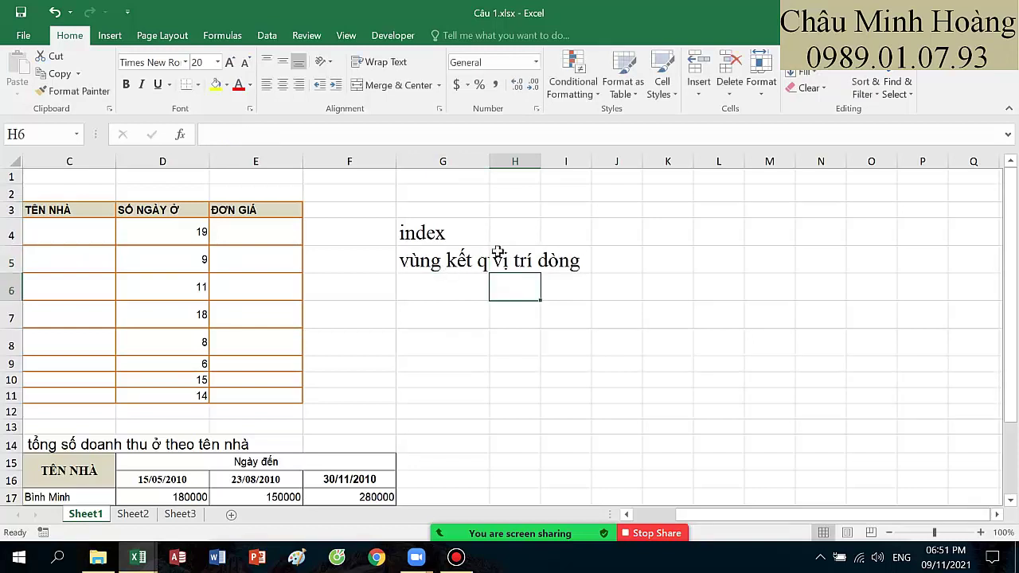
{"action": "left_click_drag", "start_coordinate": [486, 159], "coordinate": [608, 161]}
{"action": "left_click", "coordinate": [629, 265]}
{"action": "type", "text": "vị tr"}
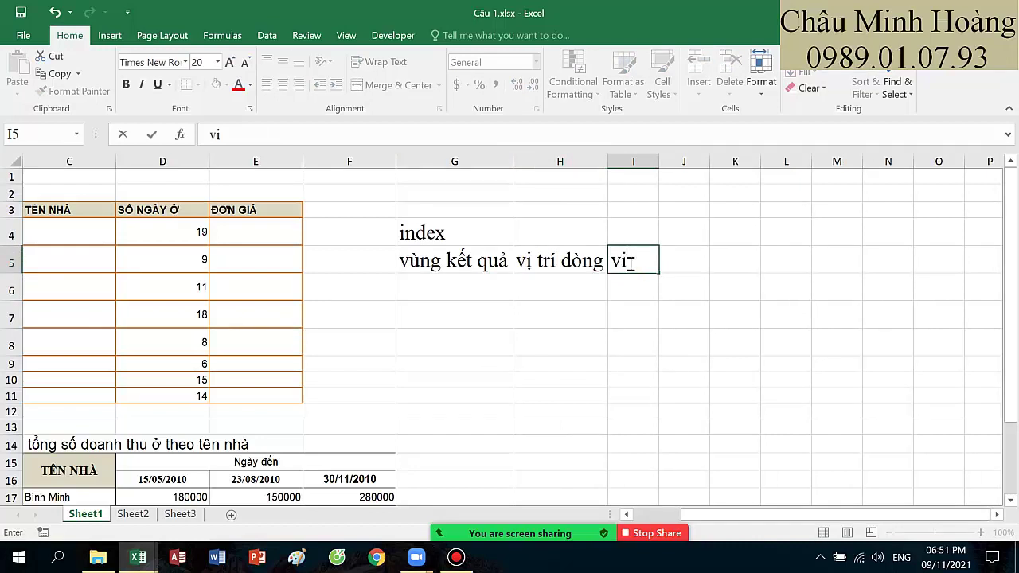
{"action": "type", "text": "í cột"}
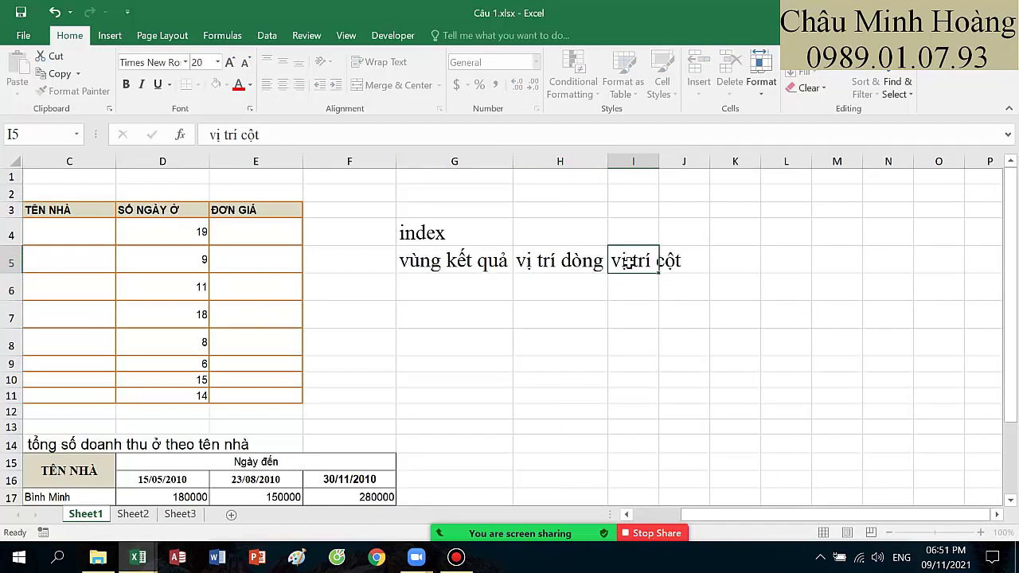
{"action": "key", "text": "Return"}
Step: Widen column I to fit its label, and merge and center the "index" title across G4:I4
{"action": "left_click_drag", "start_coordinate": [661, 167], "coordinate": [687, 168]}
{"action": "left_click_drag", "start_coordinate": [478, 223], "coordinate": [677, 227]}
{"action": "left_click", "coordinate": [398, 87]}
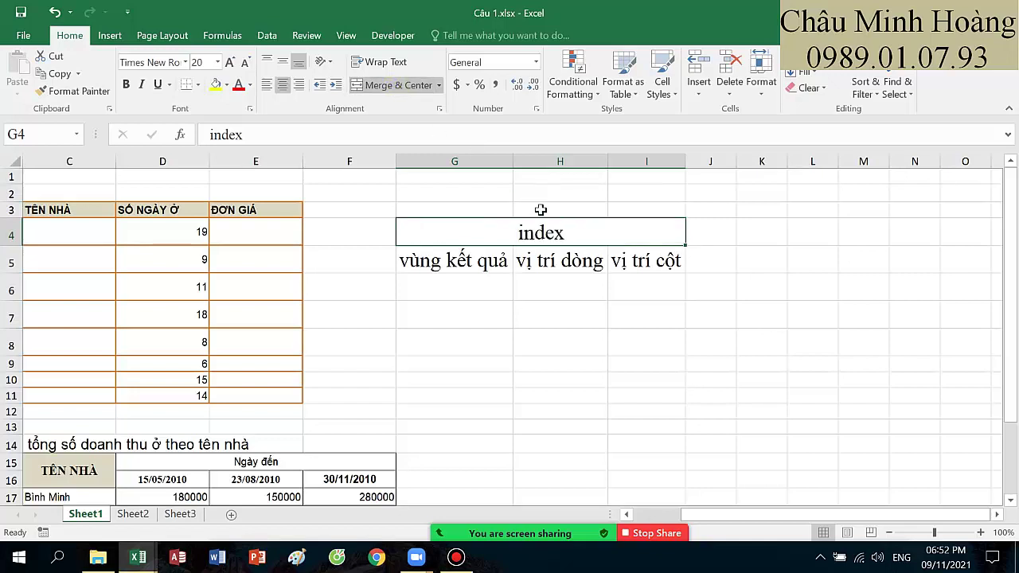
Step: Enter "bảng dò ( phụ)" in G6 and widen column G to fit the text
{"action": "left_click", "coordinate": [464, 285]}
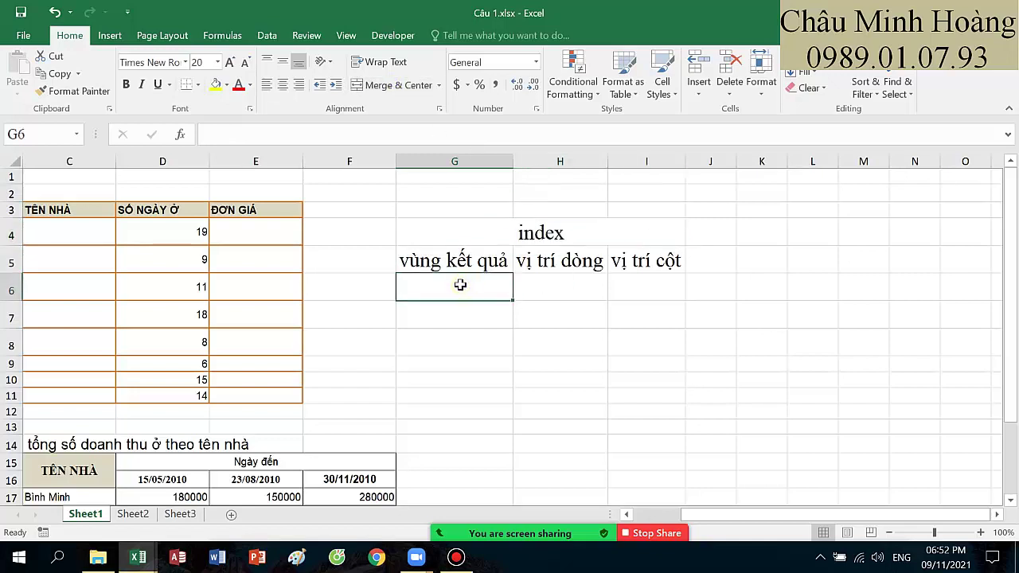
{"action": "type", "text": "bảng "}
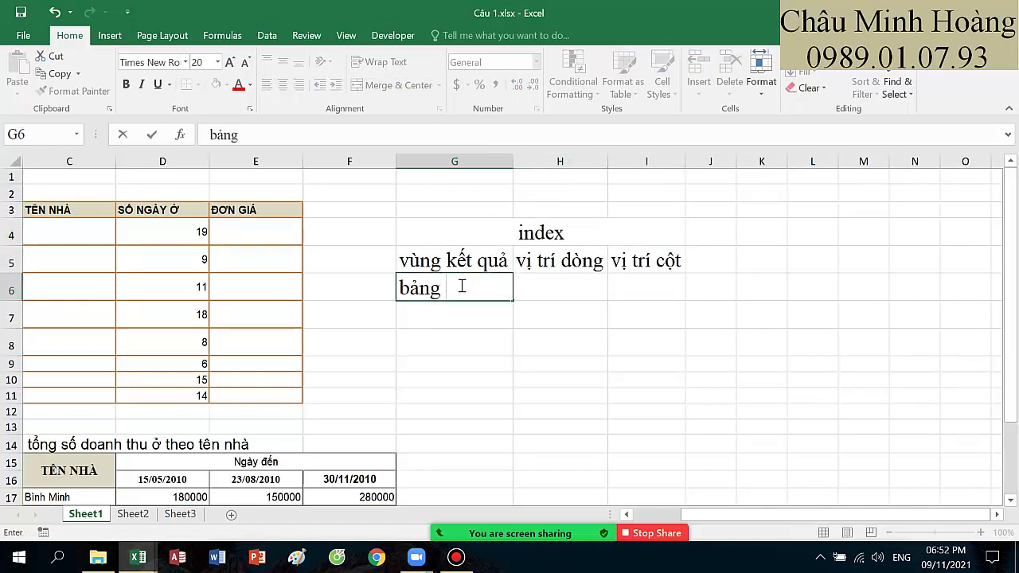
{"action": "type", "text": "dò ( phụ)"}
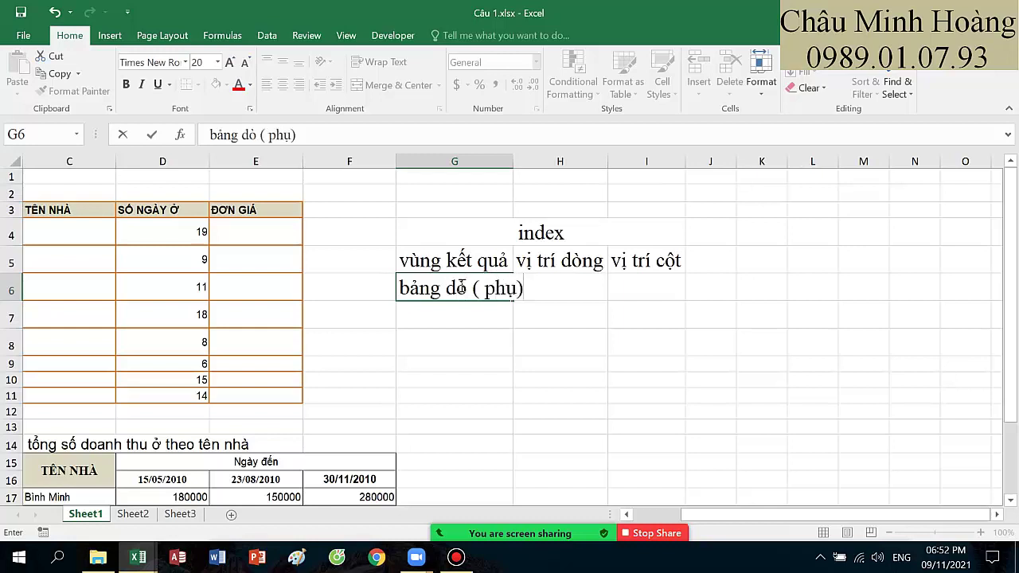
{"action": "key", "text": "Return"}
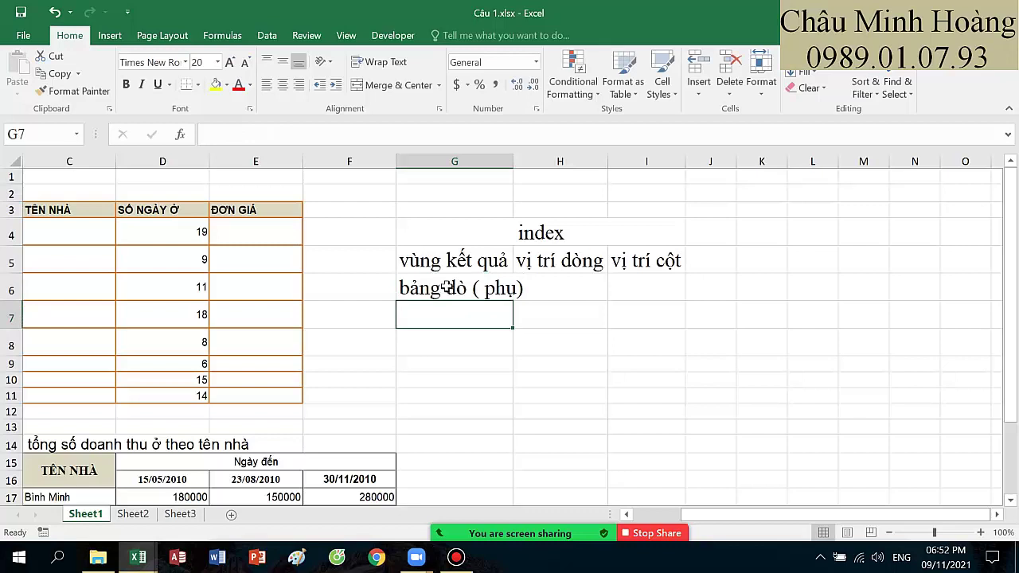
{"action": "left_click_drag", "start_coordinate": [512, 161], "coordinate": [529, 161]}
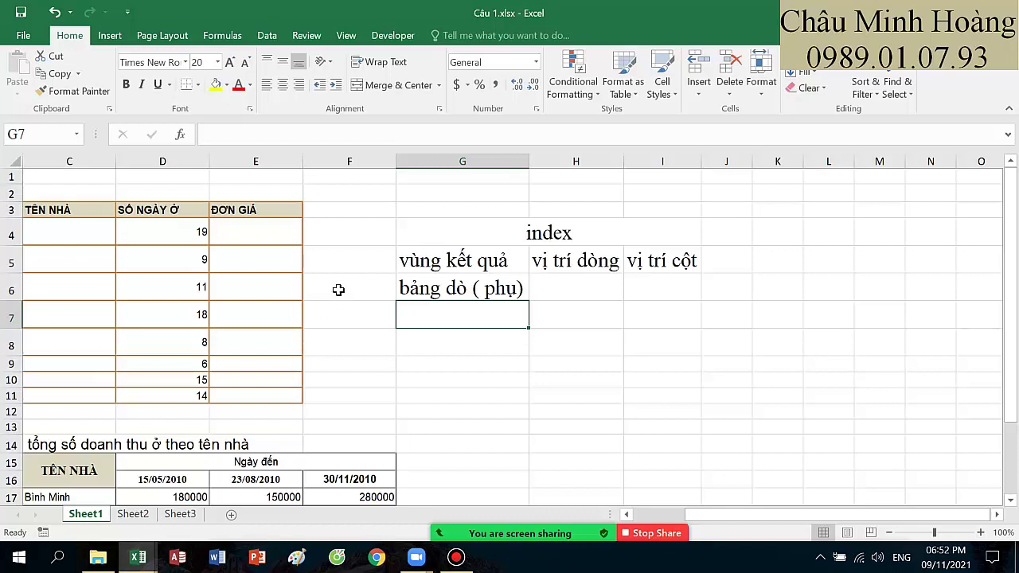
Step: Extend the label in H5 to "vị trí dòng ( trái)" and fit column H to its text
{"action": "left_click", "coordinate": [572, 289]}
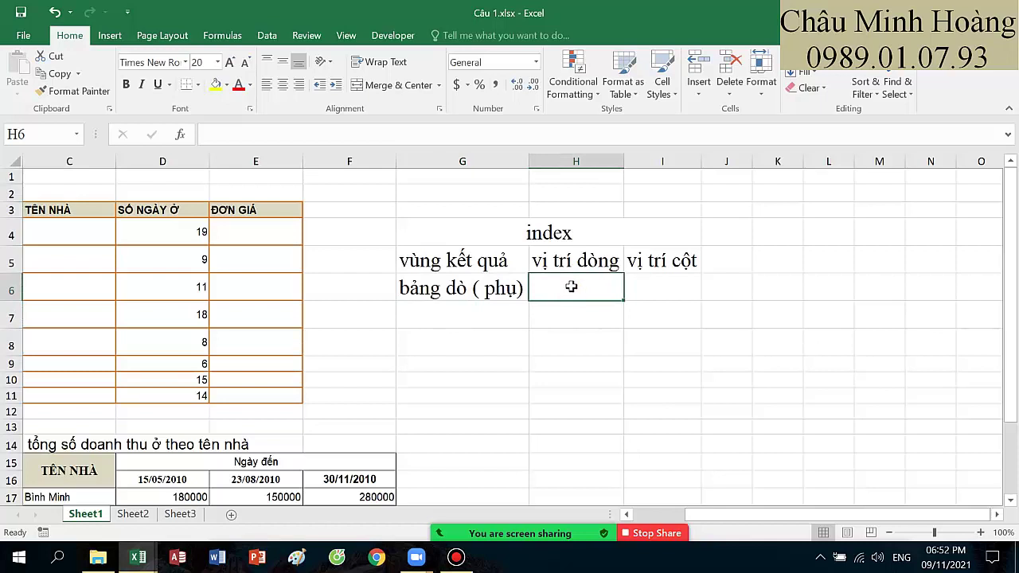
{"action": "double_click", "coordinate": [588, 256]}
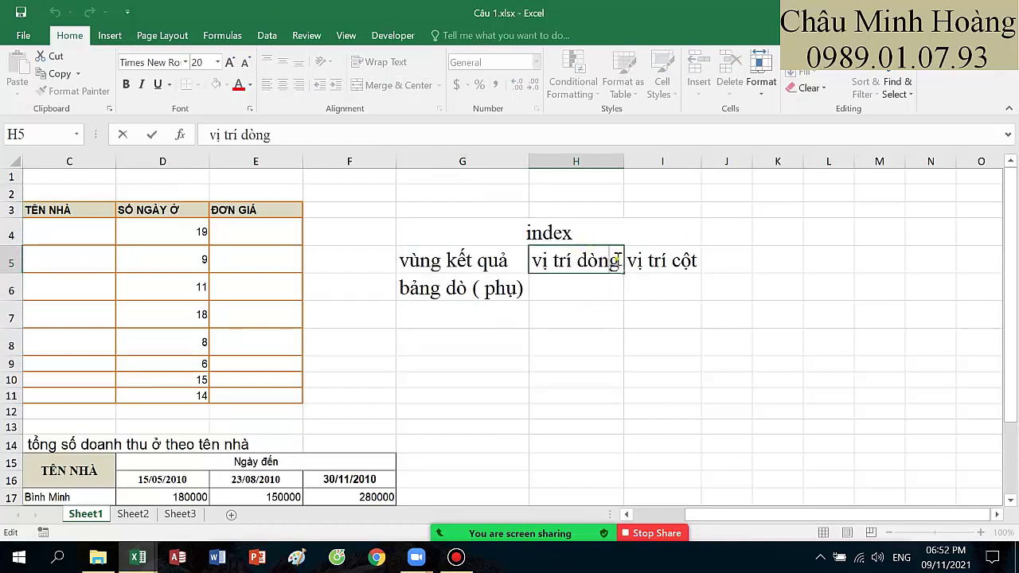
{"action": "type", "text": "( tra"}
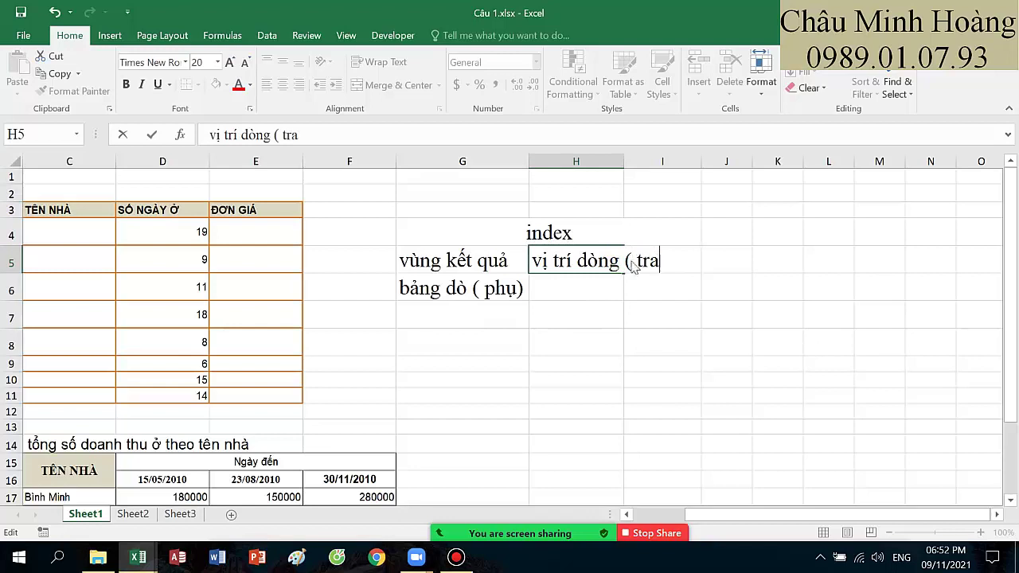
{"action": "type", "text": "is)"}
{"action": "left_click", "coordinate": [642, 296]}
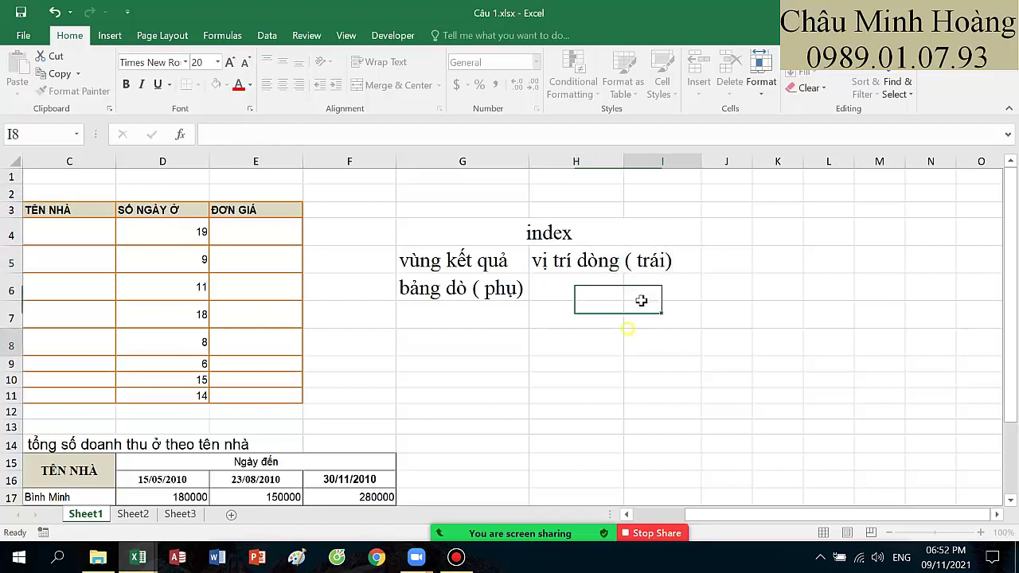
{"action": "left_click", "coordinate": [661, 341]}
{"action": "double_click", "coordinate": [624, 160]}
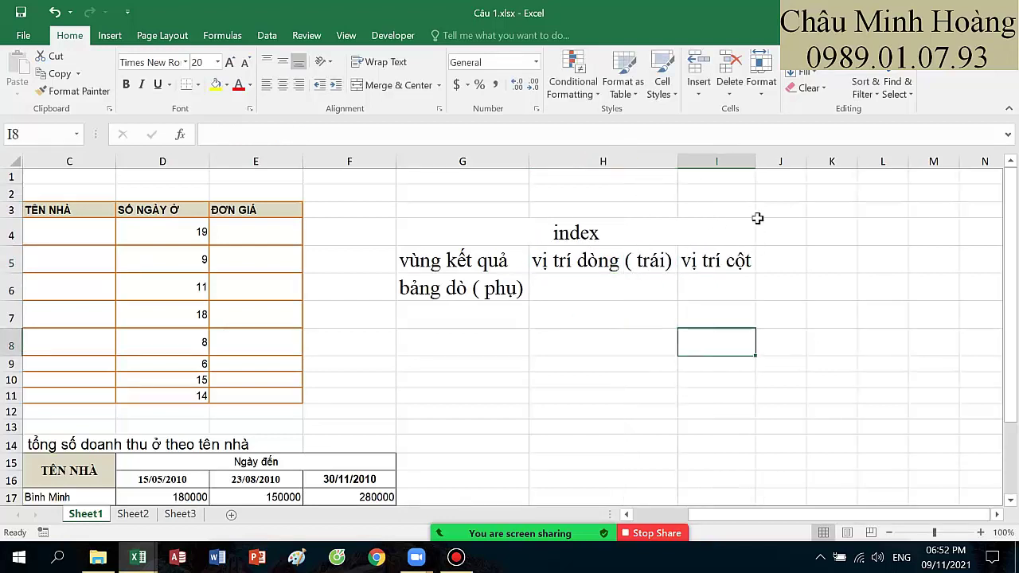
Step: Widen column I and extend the label in I5 to "vị trí cột ( trên)"
{"action": "left_click_drag", "start_coordinate": [757, 162], "coordinate": [830, 163]}
{"action": "left_click", "coordinate": [775, 255]}
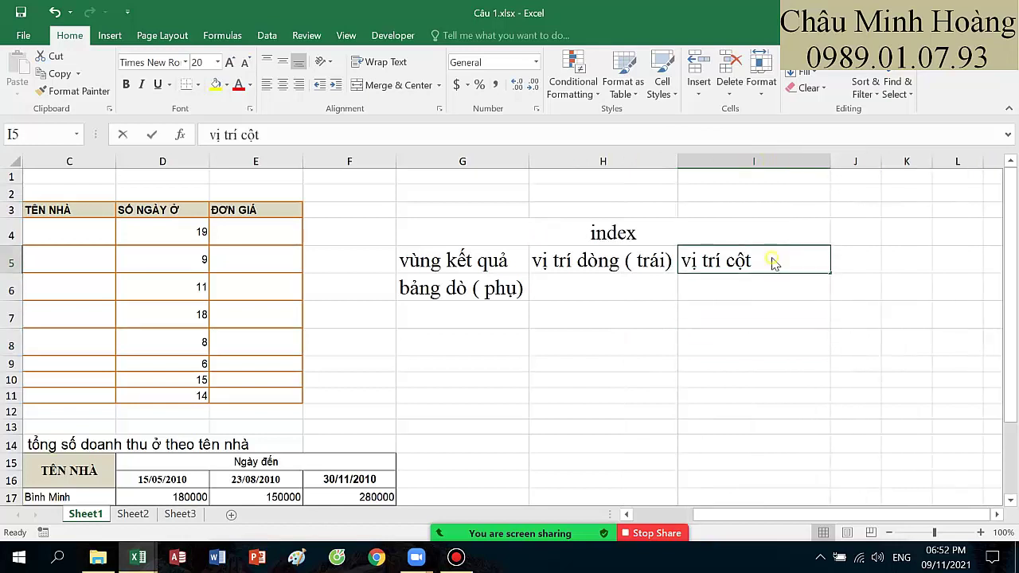
{"action": "double_click", "coordinate": [774, 260]}
{"action": "type", "text": "("}
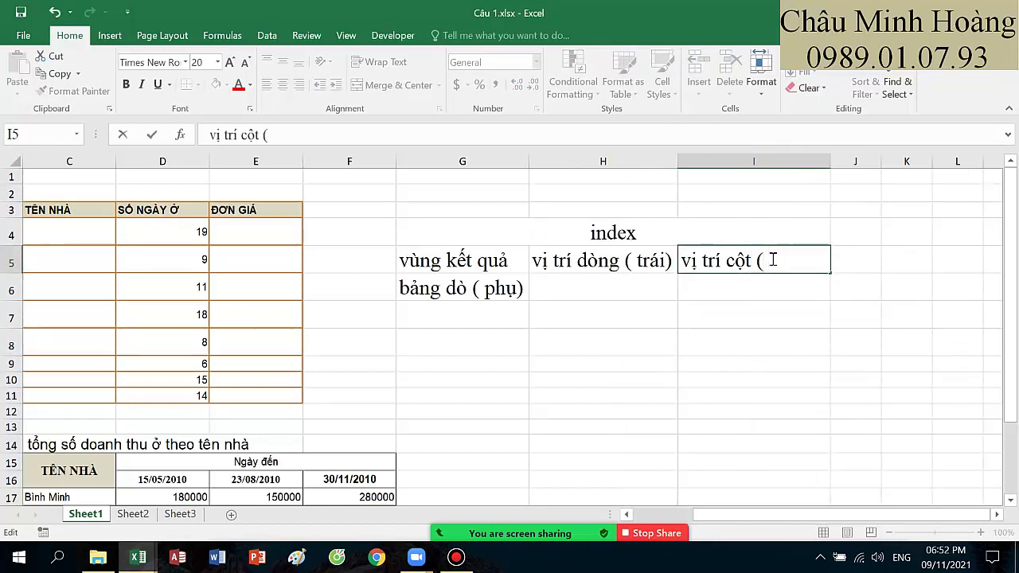
{"action": "type", "text": " trên)"}
{"action": "key", "text": "Return"}
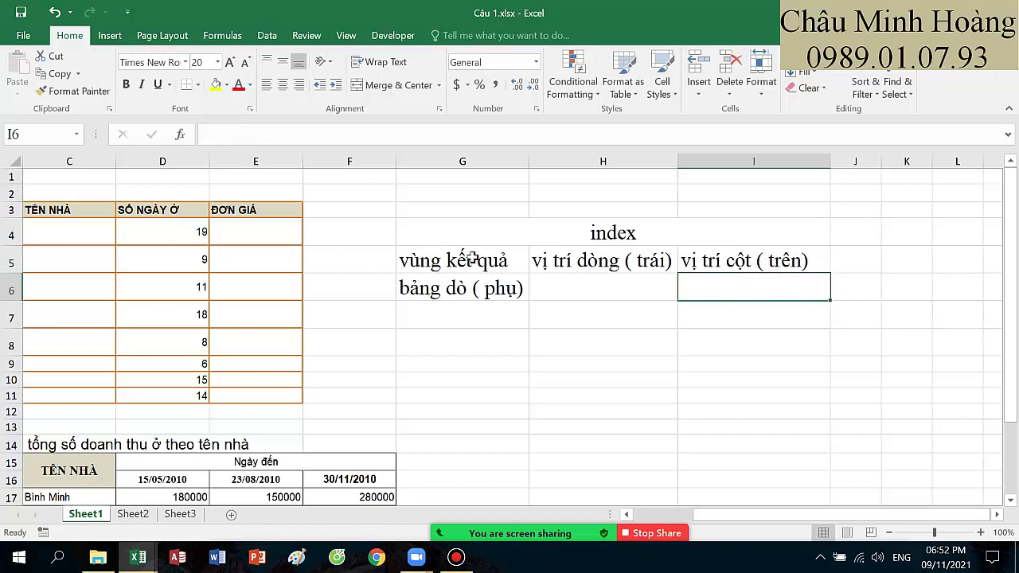
Step: Examine the index notes against Bảng 2: its price block D17:F20, house codes B17:B20 and date headers D16:F16
{"action": "left_click_drag", "start_coordinate": [473, 234], "coordinate": [737, 290]}
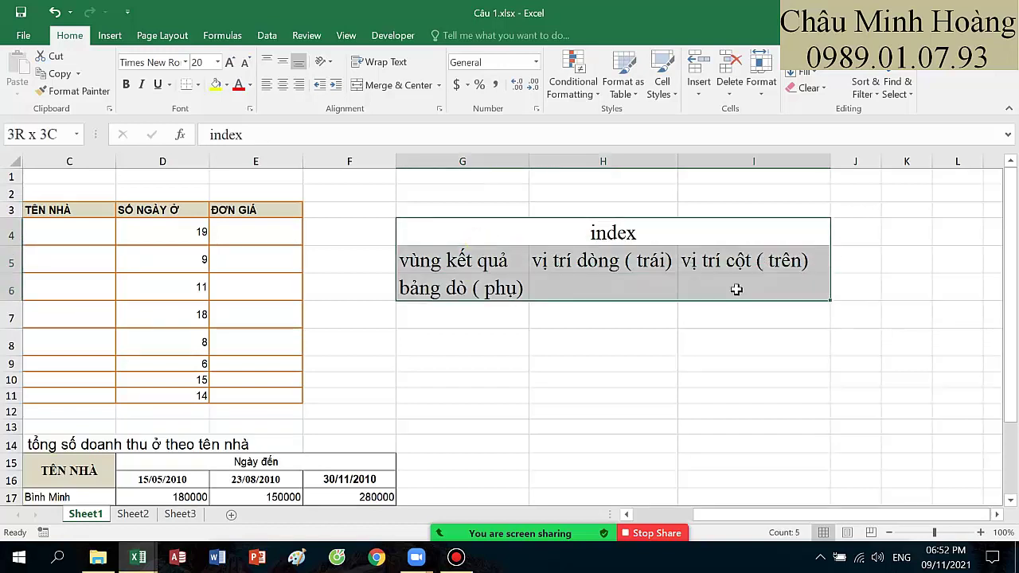
{"action": "left_click_drag", "start_coordinate": [441, 411], "coordinate": [16, 444]}
{"action": "scroll", "coordinate": [347, 348], "scroll_direction": "down", "scroll_amount": 2}
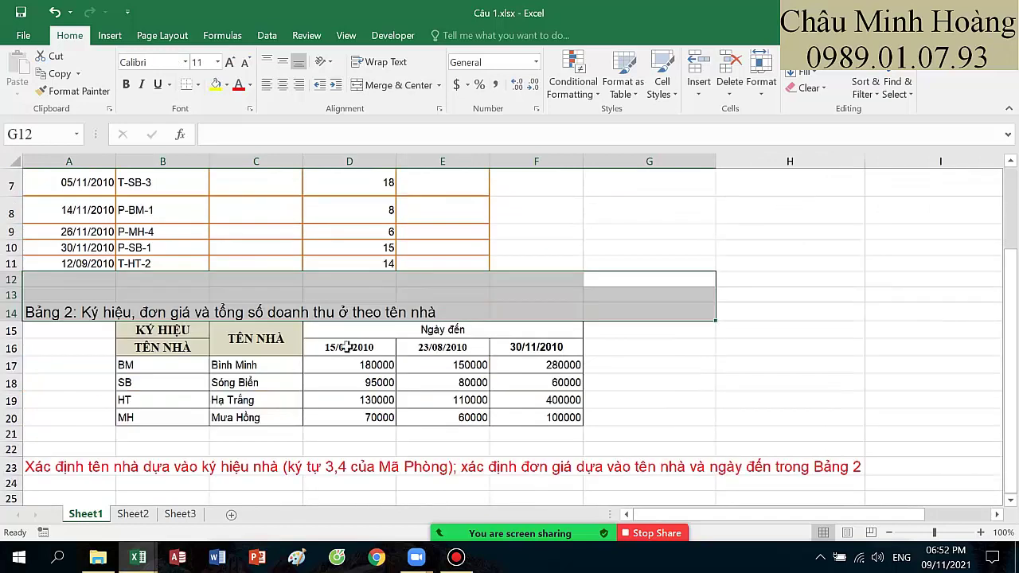
{"action": "left_click_drag", "start_coordinate": [350, 366], "coordinate": [521, 416]}
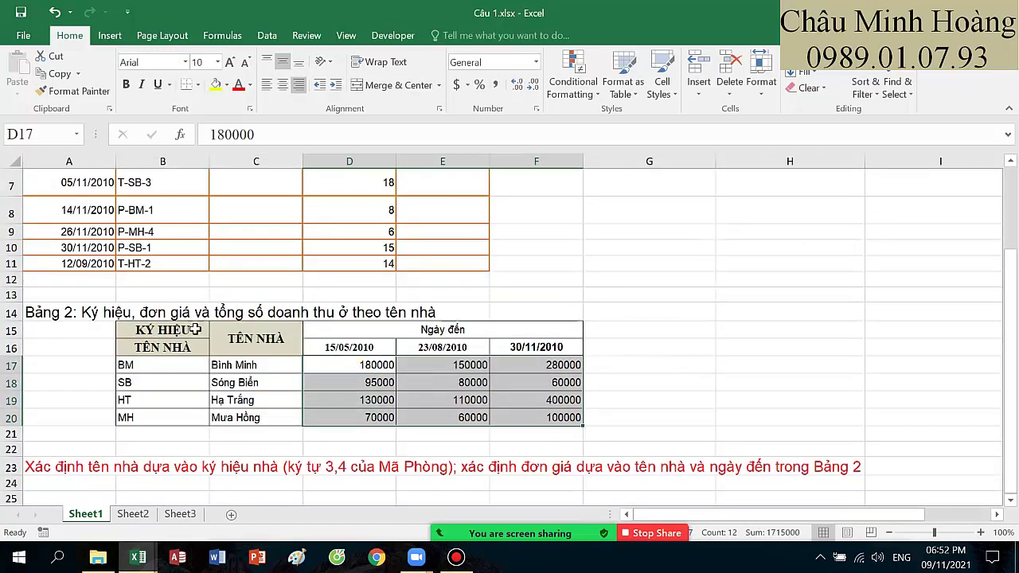
{"action": "left_click_drag", "start_coordinate": [195, 329], "coordinate": [541, 416]}
{"action": "left_click", "coordinate": [366, 365]}
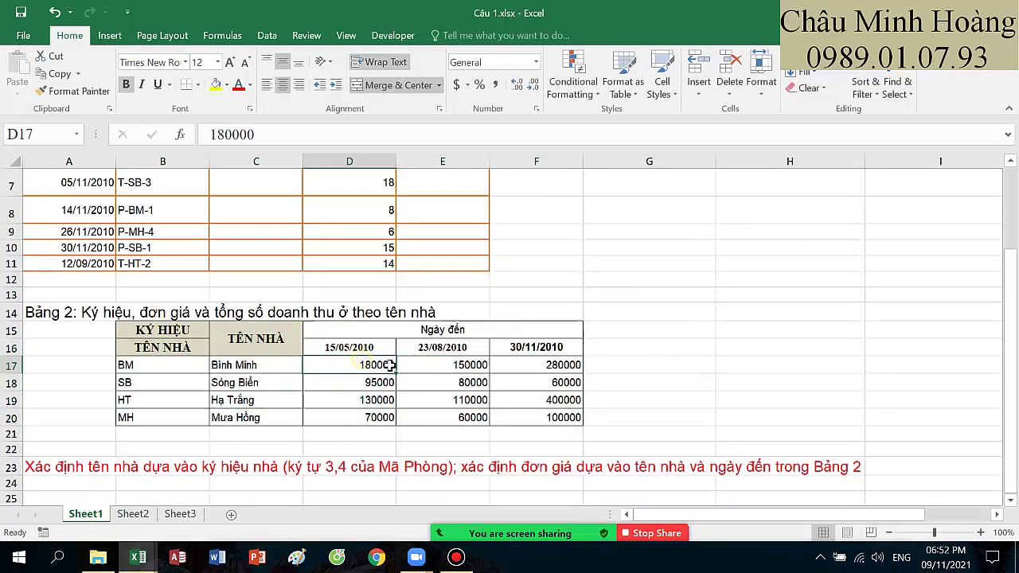
{"action": "left_click_drag", "start_coordinate": [391, 364], "coordinate": [536, 422]}
{"action": "left_click_drag", "start_coordinate": [195, 370], "coordinate": [191, 421]}
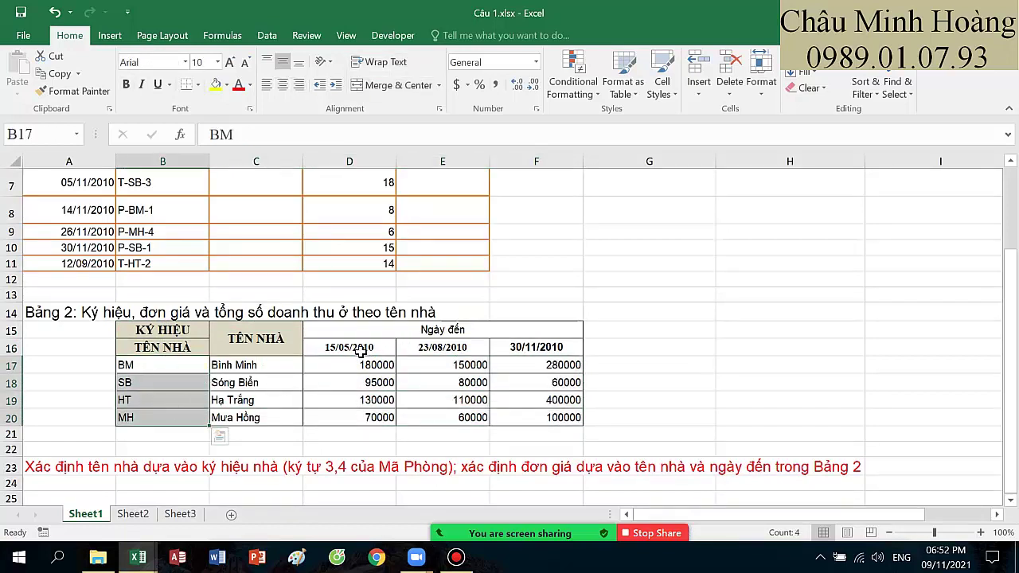
{"action": "left_click_drag", "start_coordinate": [332, 345], "coordinate": [538, 348]}
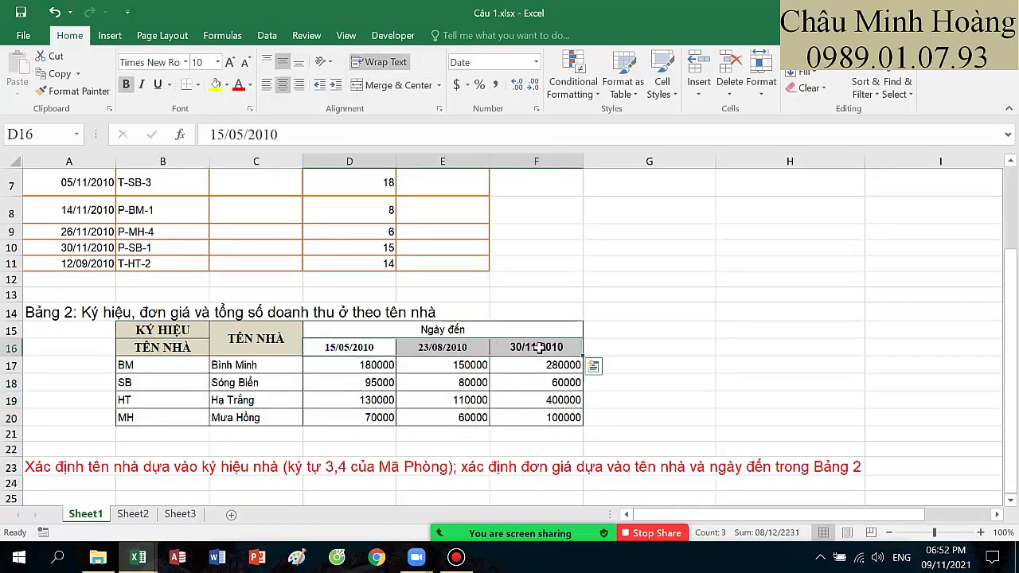
Step: List the row-position options 1, "match" and "if" in cells H6 to H8, under "vị trí dòng ( trái)"
{"action": "scroll", "coordinate": [637, 314], "scroll_direction": "up", "scroll_amount": 2}
{"action": "left_click_drag", "start_coordinate": [673, 296], "coordinate": [580, 280]}
{"action": "left_click", "coordinate": [579, 284]}
{"action": "type", "text": "1"}
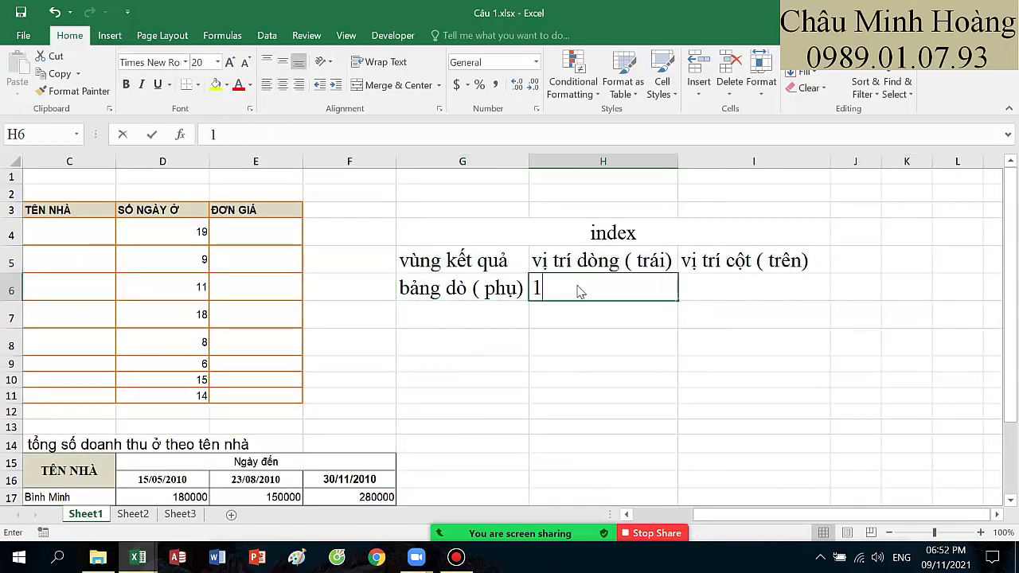
{"action": "left_click", "coordinate": [569, 325]}
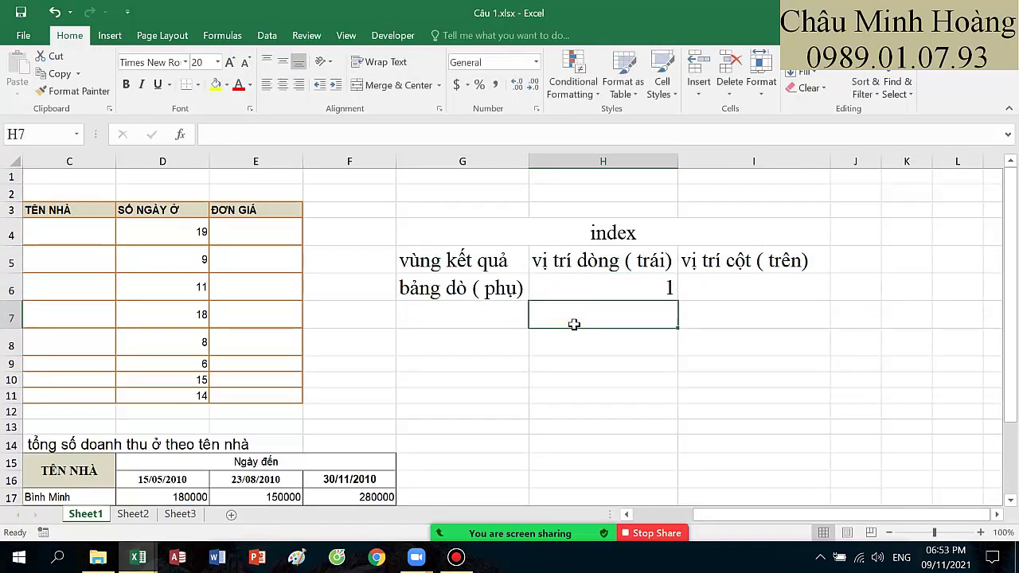
{"action": "type", "text": "matc"}
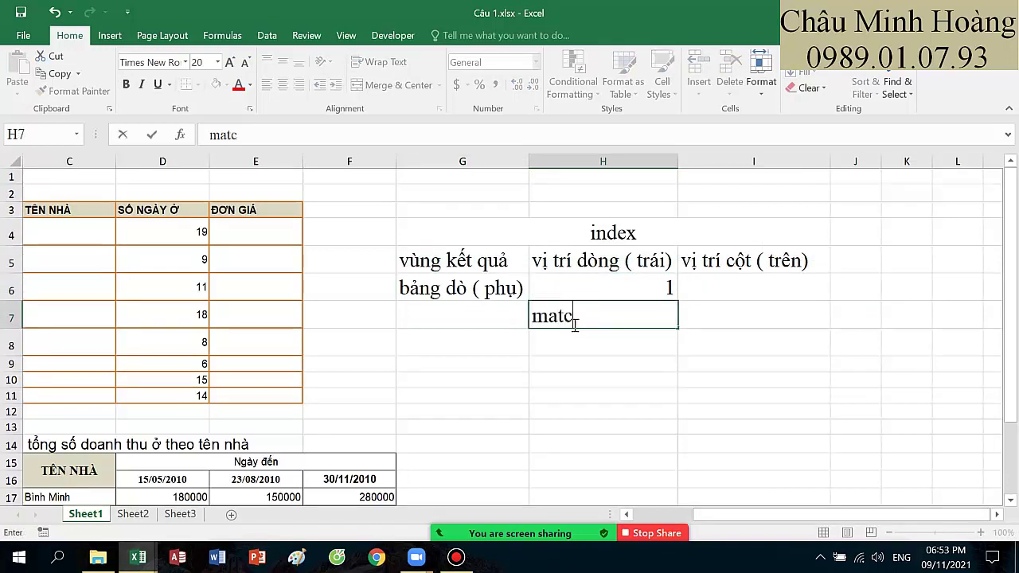
{"action": "type", "text": "h"}
{"action": "left_click", "coordinate": [560, 346]}
{"action": "type", "text": "if"}
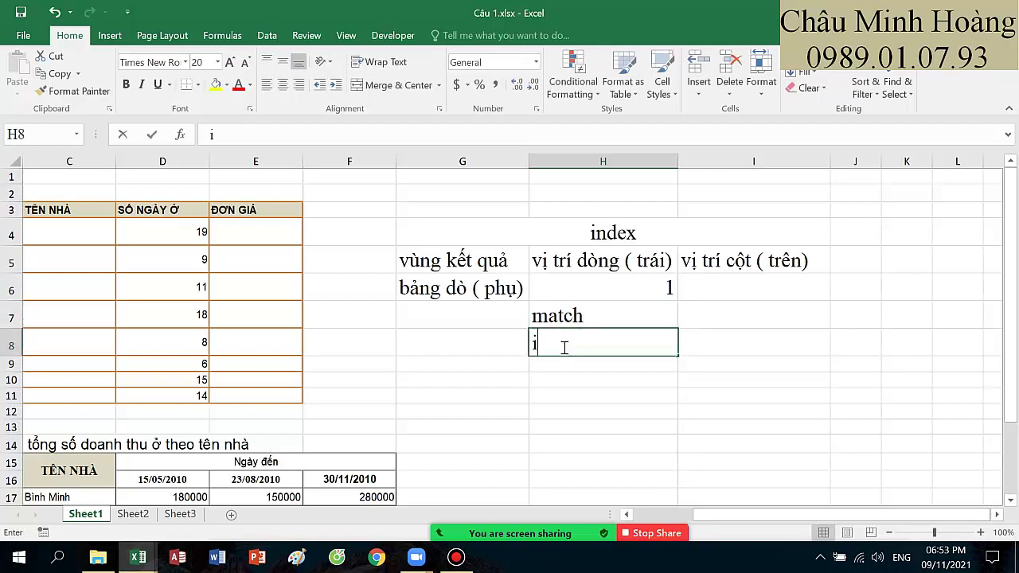
Step: List the column-position options 1, "match" and "if" in cells I6 to I8, under "vị trí cột ( trên)"
{"action": "left_click", "coordinate": [735, 297]}
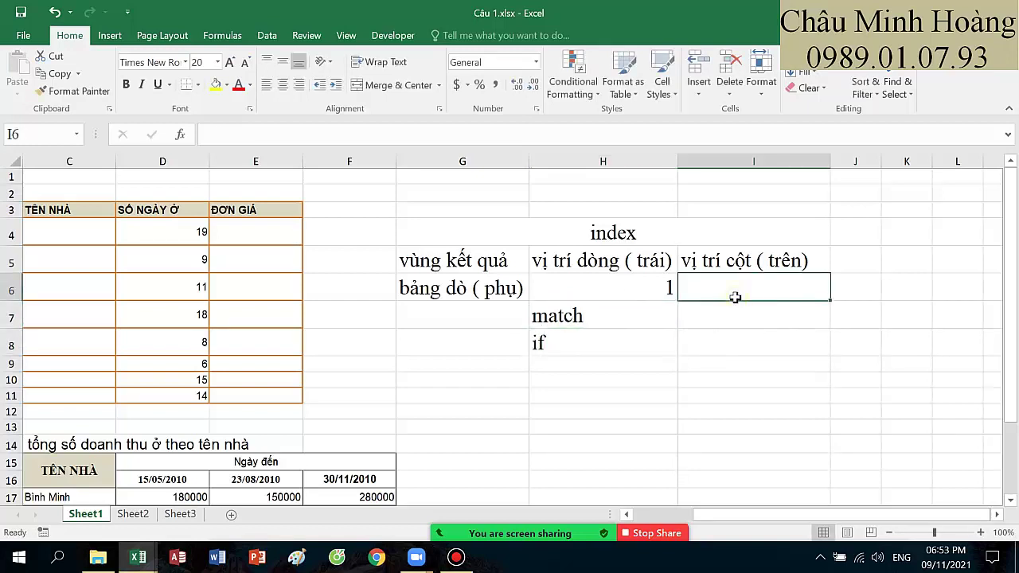
{"action": "type", "text": "1"}
{"action": "left_click", "coordinate": [717, 312]}
{"action": "type", "text": "match"}
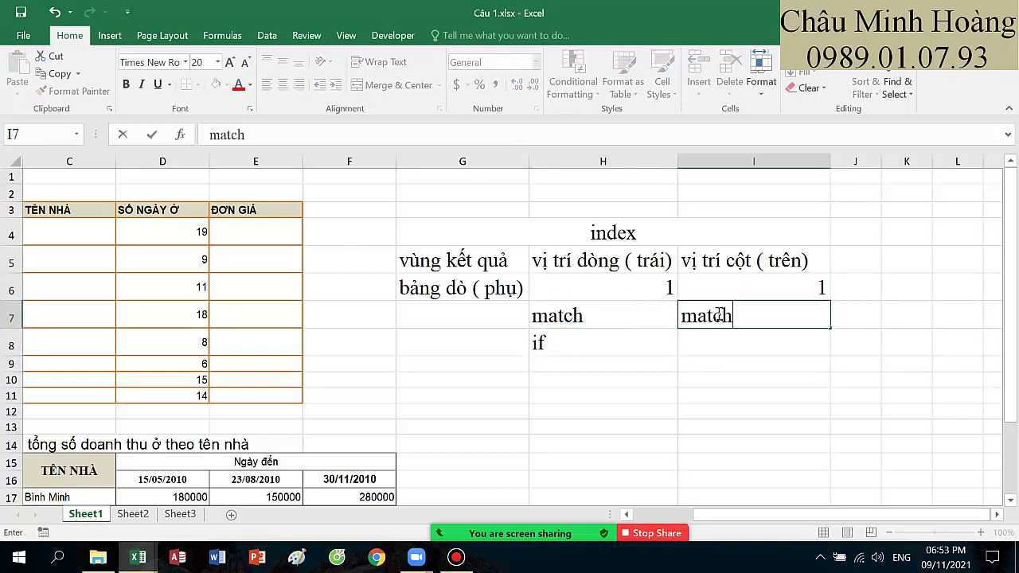
{"action": "key", "text": "Return"}
{"action": "type", "text": "if"}
{"action": "key", "text": "Return"}
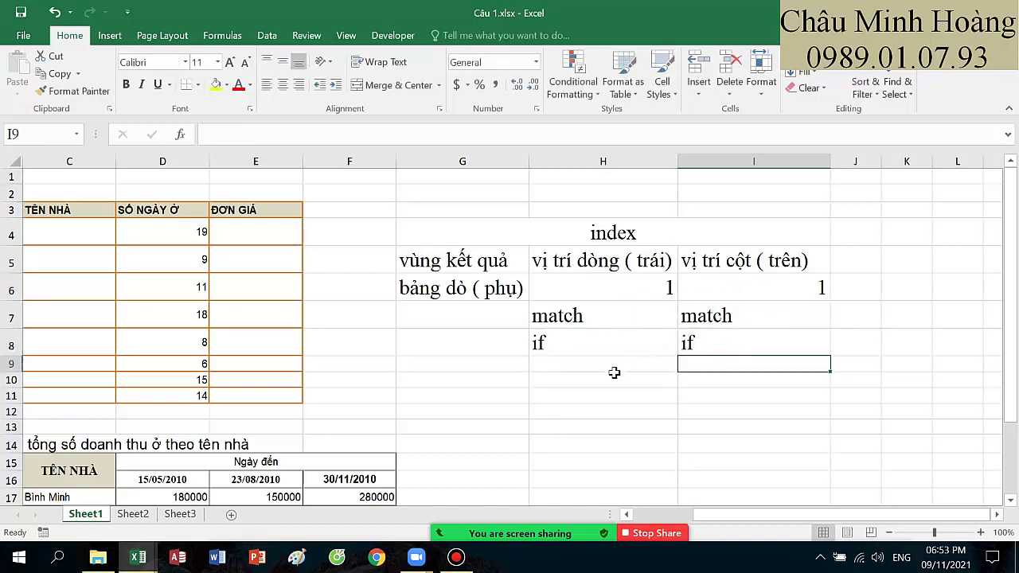
Step: Apply all borders to the index notes table in G4:I8
{"action": "left_click_drag", "start_coordinate": [514, 239], "coordinate": [715, 339]}
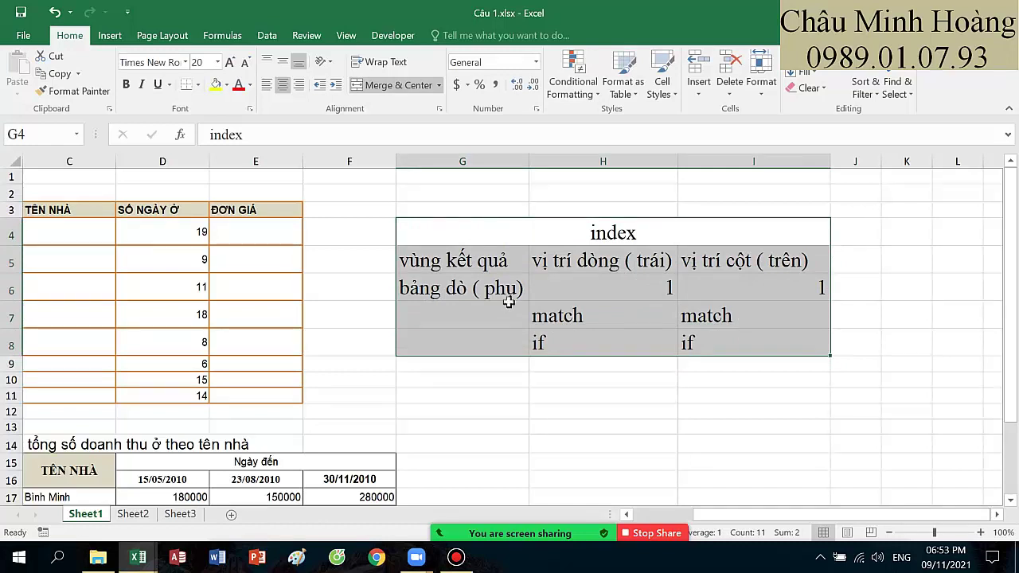
{"action": "left_click_drag", "start_coordinate": [498, 289], "coordinate": [490, 342]}
{"action": "left_click", "coordinate": [598, 296]}
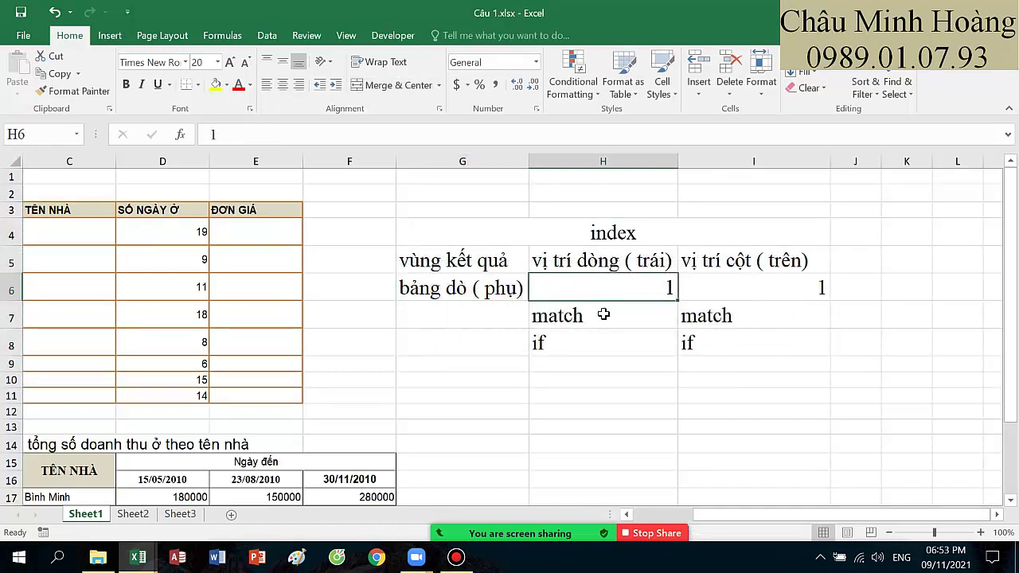
{"action": "left_click", "coordinate": [604, 316]}
{"action": "left_click", "coordinate": [590, 342]}
{"action": "left_click_drag", "start_coordinate": [505, 241], "coordinate": [719, 341]}
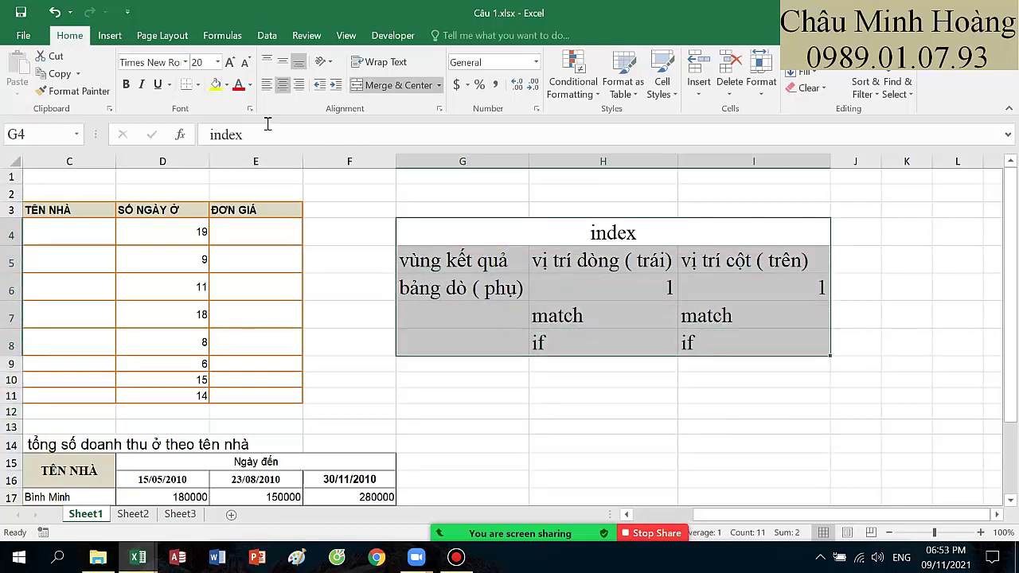
{"action": "left_click", "coordinate": [199, 85]}
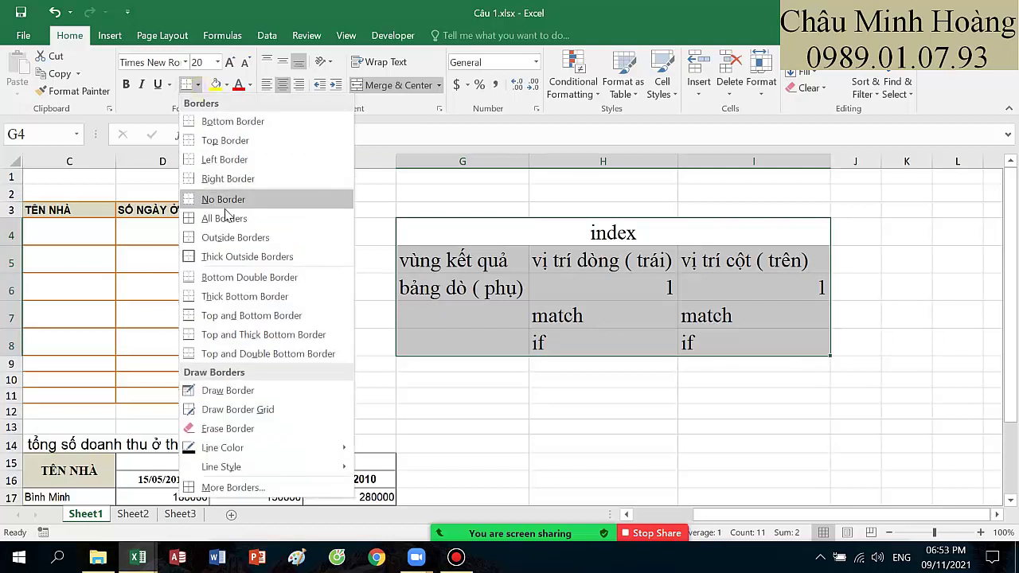
{"action": "left_click", "coordinate": [381, 218]}
{"action": "left_click", "coordinate": [672, 408]}
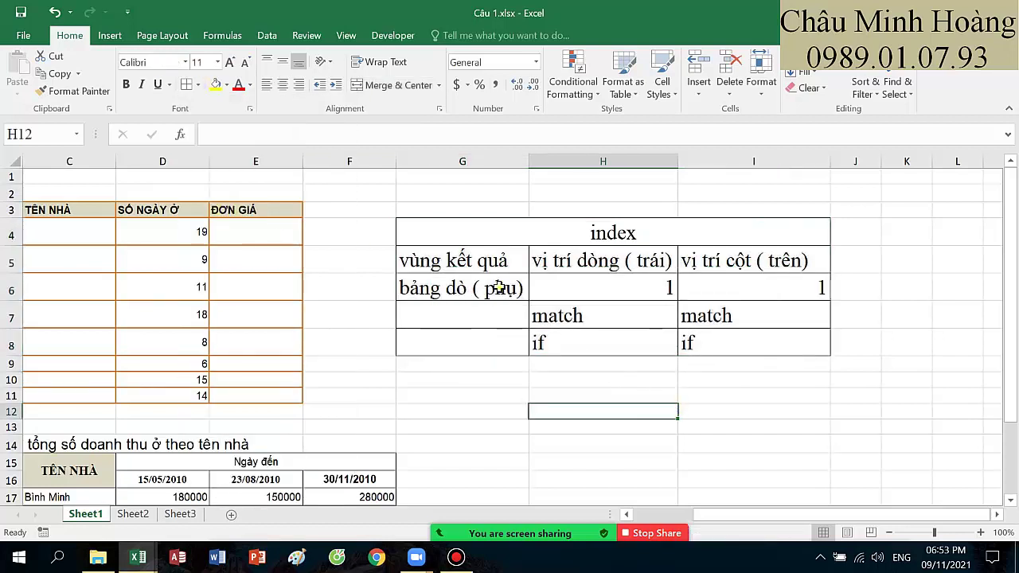
Step: Merge and center cells G6:G8 around "bảng dò ( phụ)" and align the text vertically to the middle
{"action": "left_click_drag", "start_coordinate": [500, 287], "coordinate": [502, 344]}
{"action": "left_click", "coordinate": [406, 85]}
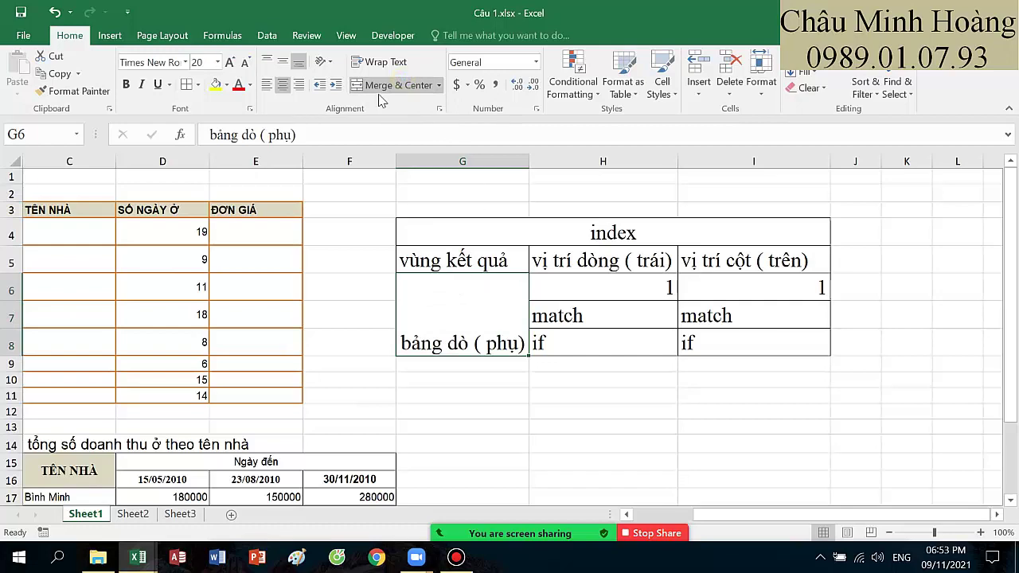
{"action": "left_click", "coordinate": [282, 62]}
Step: Format the empty range G10:I14 below the notes table in Times New Roman, size 20
{"action": "scroll", "coordinate": [526, 358], "scroll_direction": "down", "scroll_amount": 1}
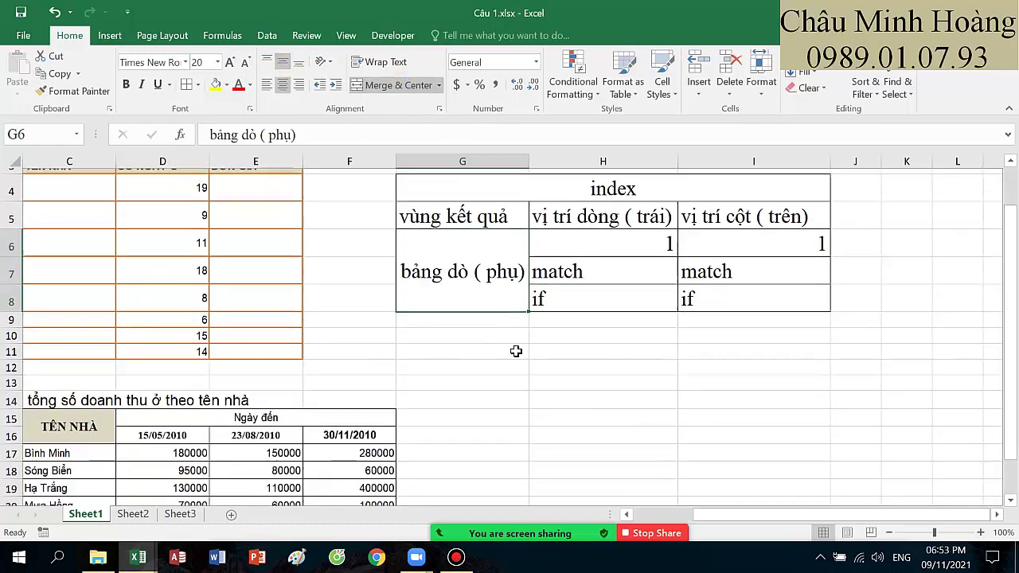
{"action": "left_click_drag", "start_coordinate": [486, 330], "coordinate": [804, 396]}
{"action": "left_click", "coordinate": [166, 68]}
{"action": "type", "text": "times"}
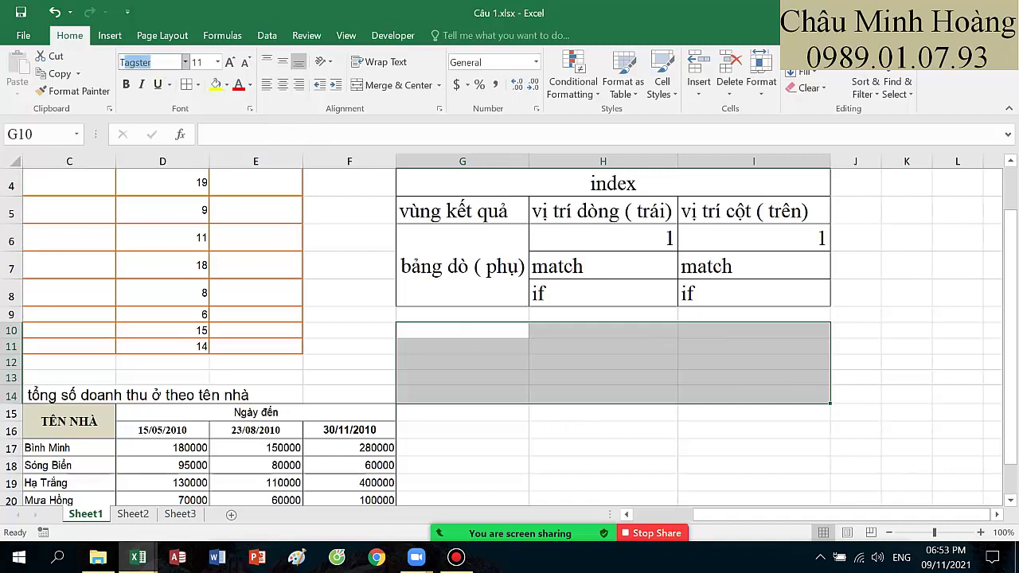
{"action": "key", "text": "Return"}
{"action": "left_click", "coordinate": [206, 64]}
{"action": "key", "text": "BackSpace"}
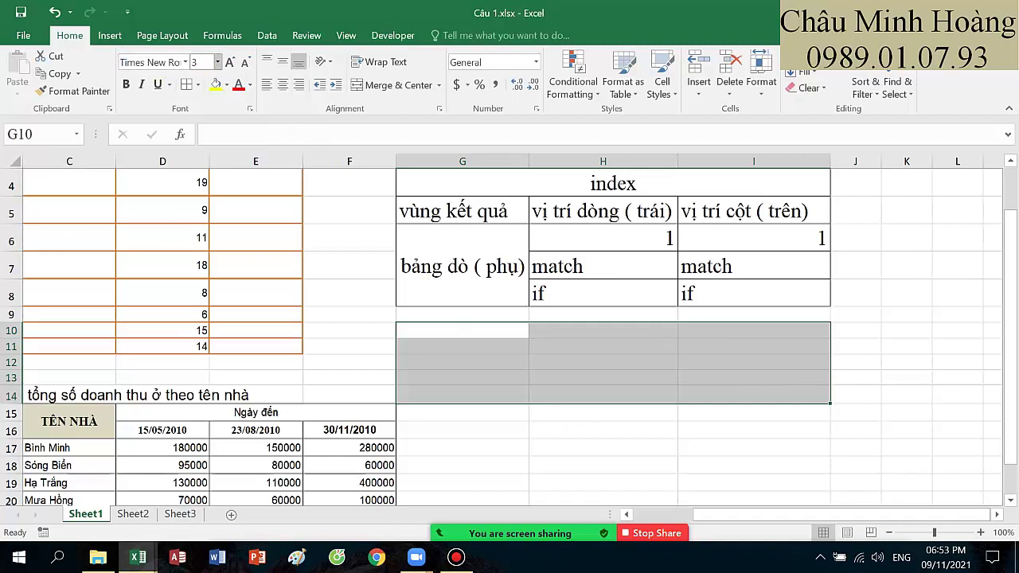
{"action": "key", "text": "Return"}
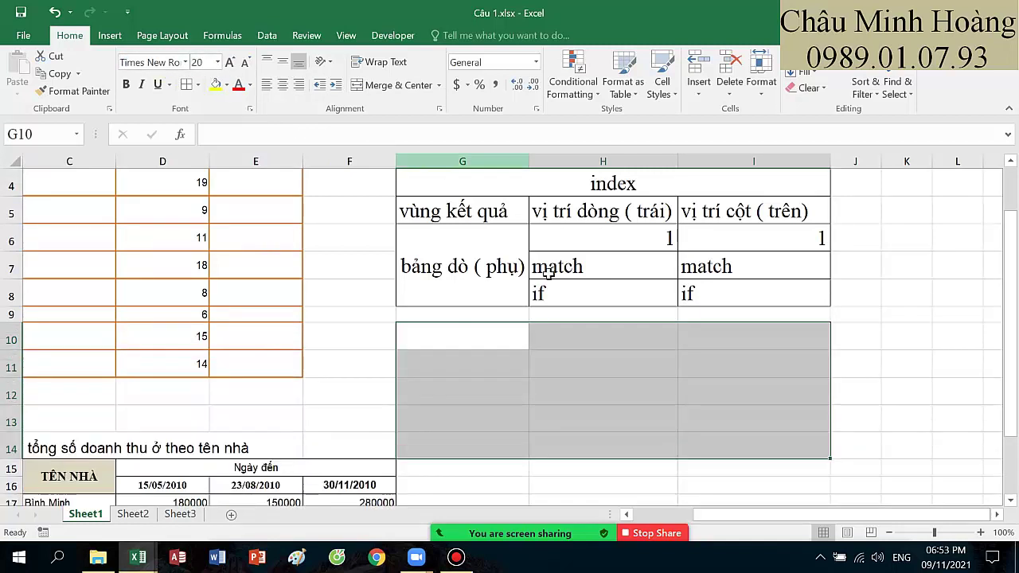
Step: Enter the note "match : tìm ra vị trí dòng/cột" in cell G11
{"action": "left_click", "coordinate": [547, 368]}
{"action": "left_click", "coordinate": [486, 362]}
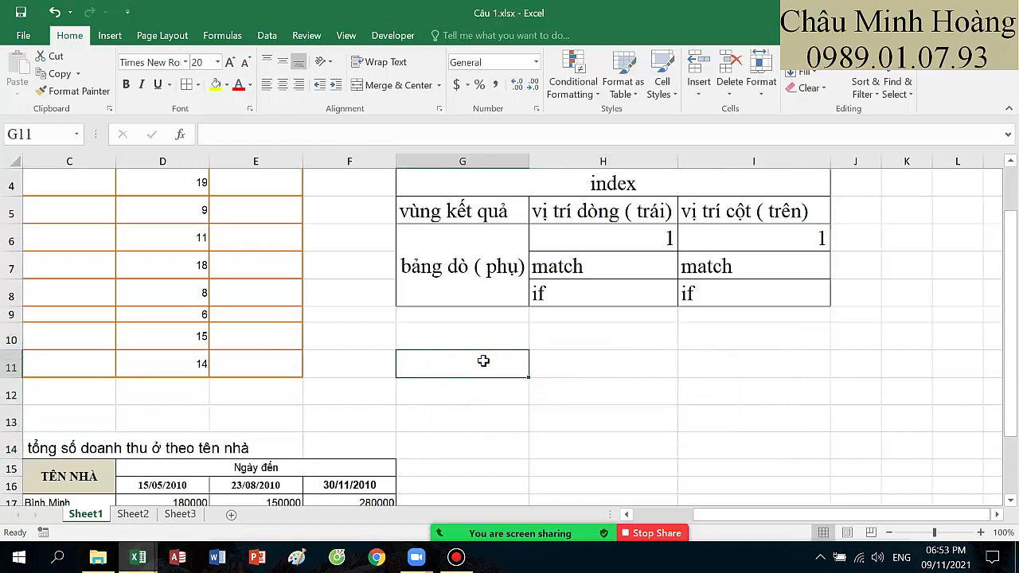
{"action": "type", "text": "match"}
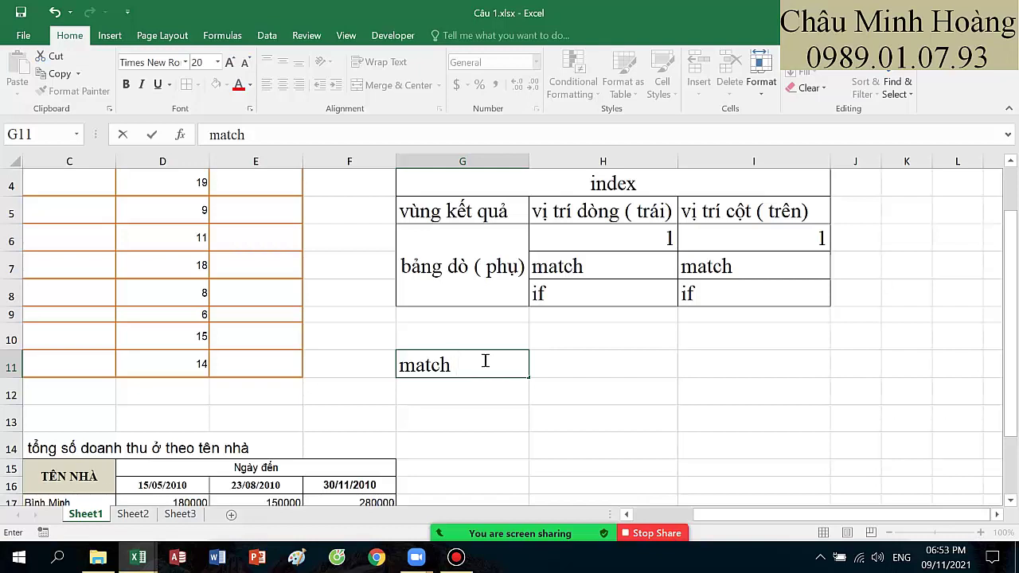
{"action": "type", "text": " : tìm ra vi"}
{"action": "type", "text": " tri"}
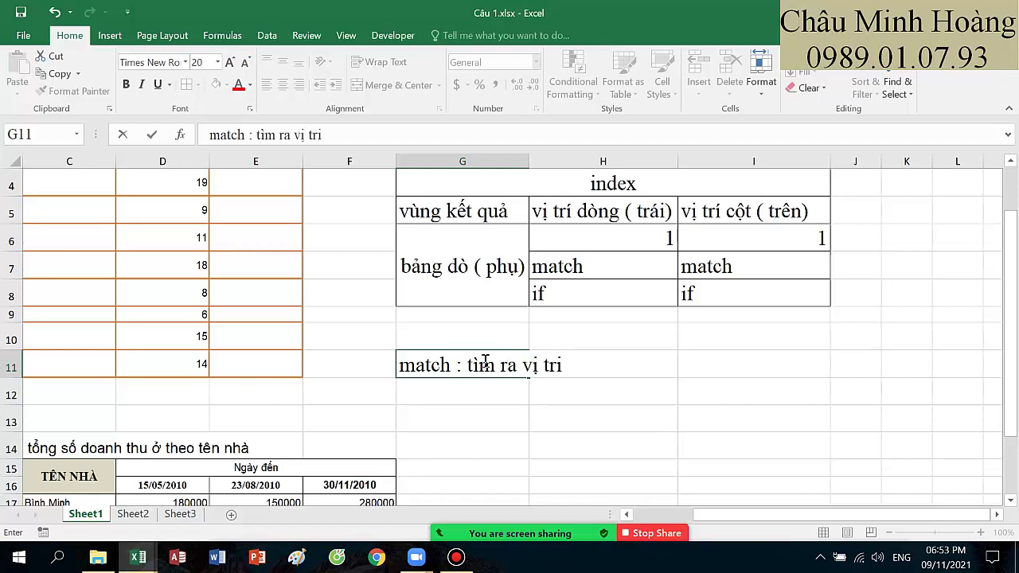
{"action": "key", "text": "BackSpace"}
{"action": "type", "text": "í dòng/cột"}
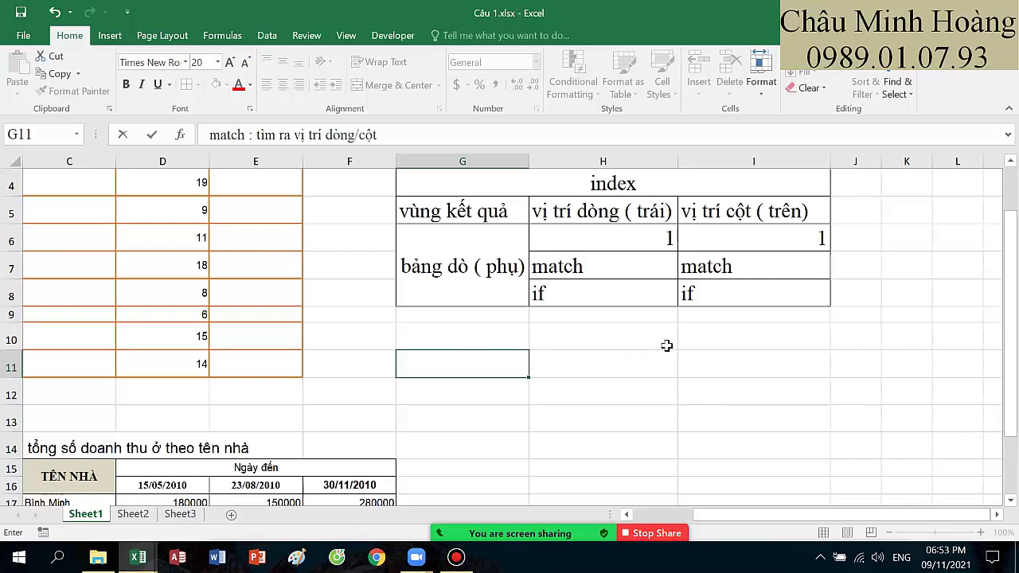
Step: Extend the notes table's heading in G4 to "index tìm ra kết quả"
{"action": "scroll", "coordinate": [666, 345], "scroll_direction": "up", "scroll_amount": 1}
{"action": "double_click", "coordinate": [648, 234]}
{"action": "type", "text": "t"}
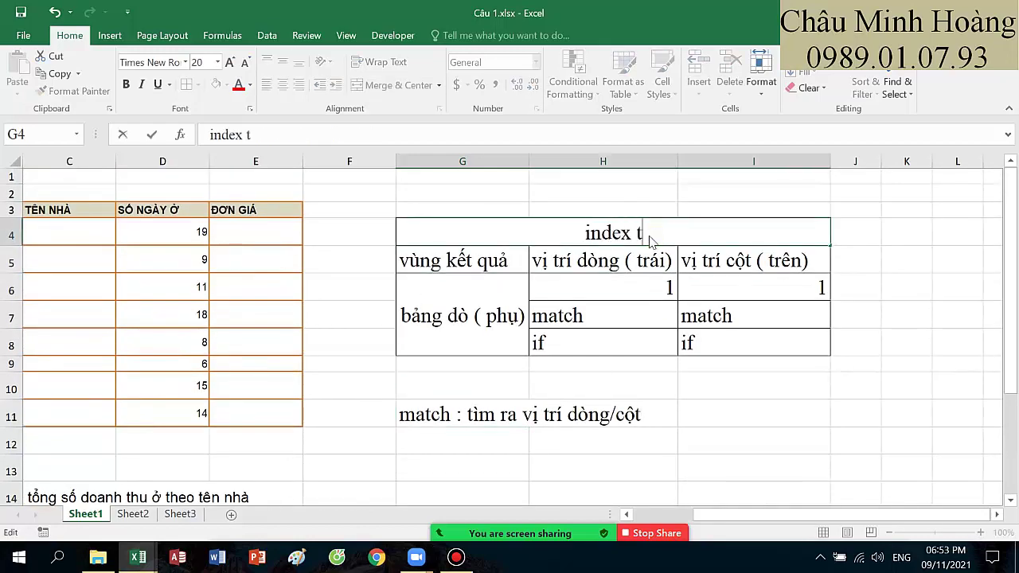
{"action": "type", "text": "ìm ra keết quả"}
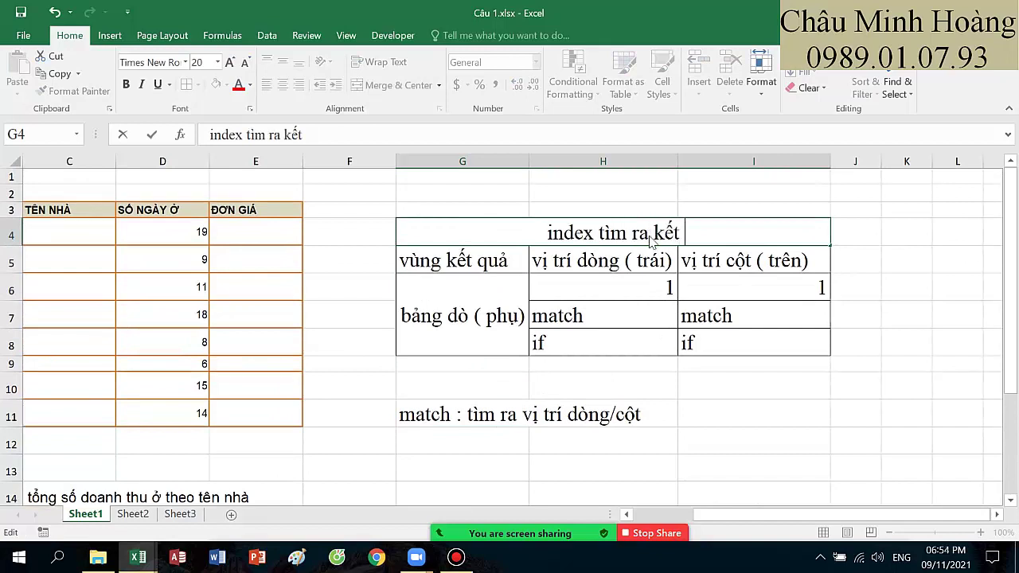
{"action": "key", "text": "Return"}
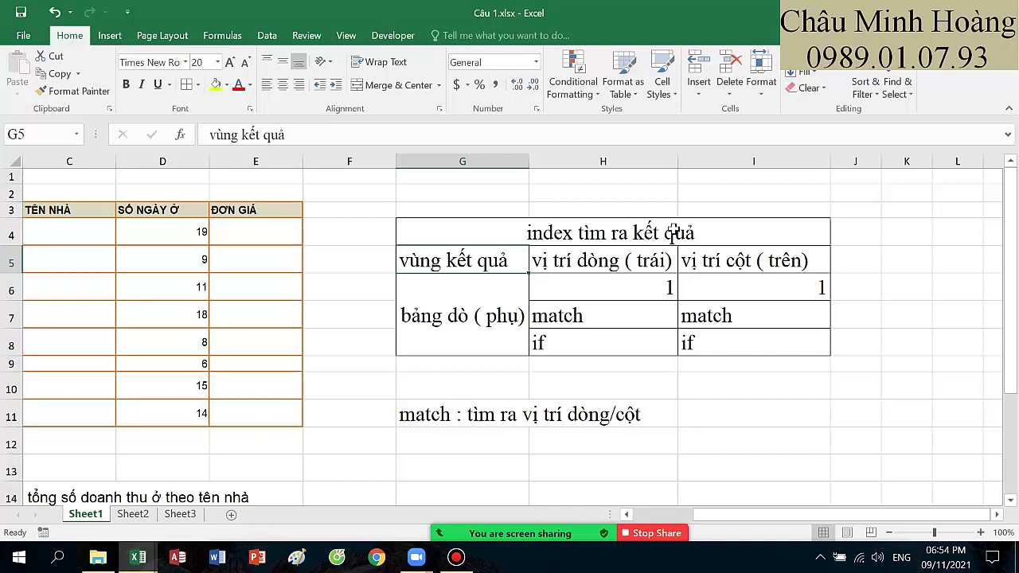
Step: Append "- con số bao nhiêu" to the match note in G11
{"action": "double_click", "coordinate": [456, 414]}
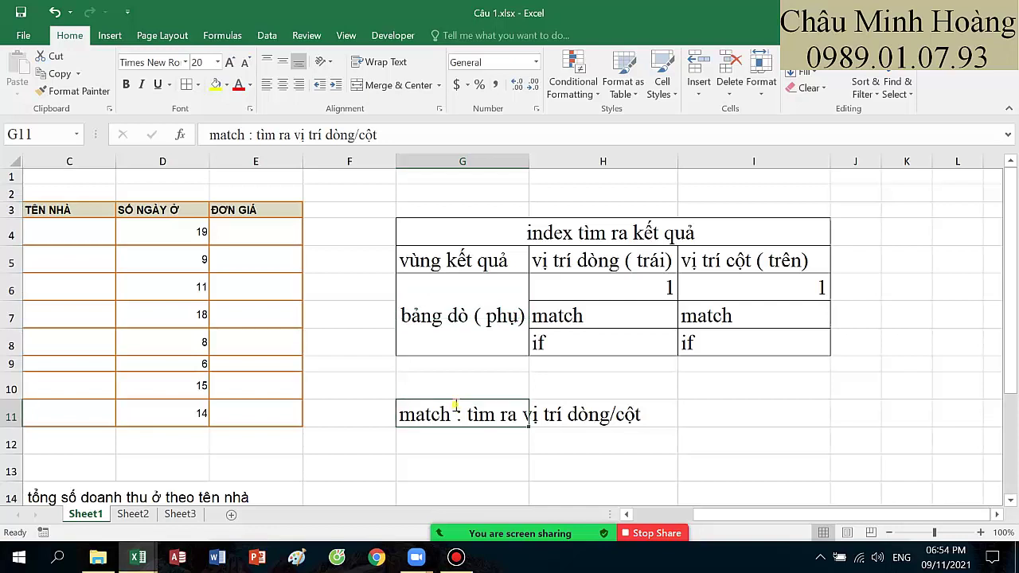
{"action": "left_click", "coordinate": [674, 412]}
{"action": "type", "text": "- con số b"}
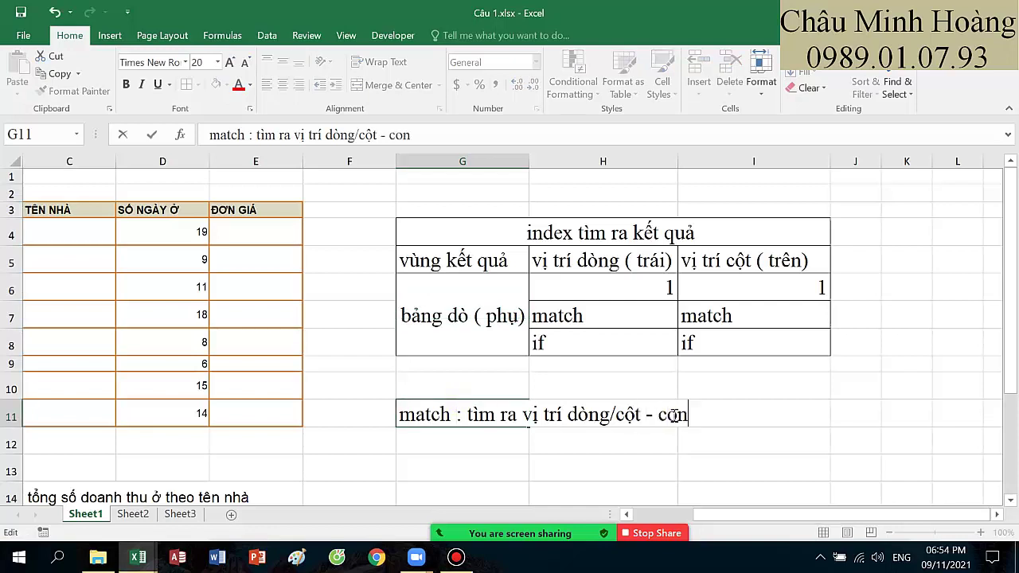
{"action": "type", "text": "ao nhiêu"}
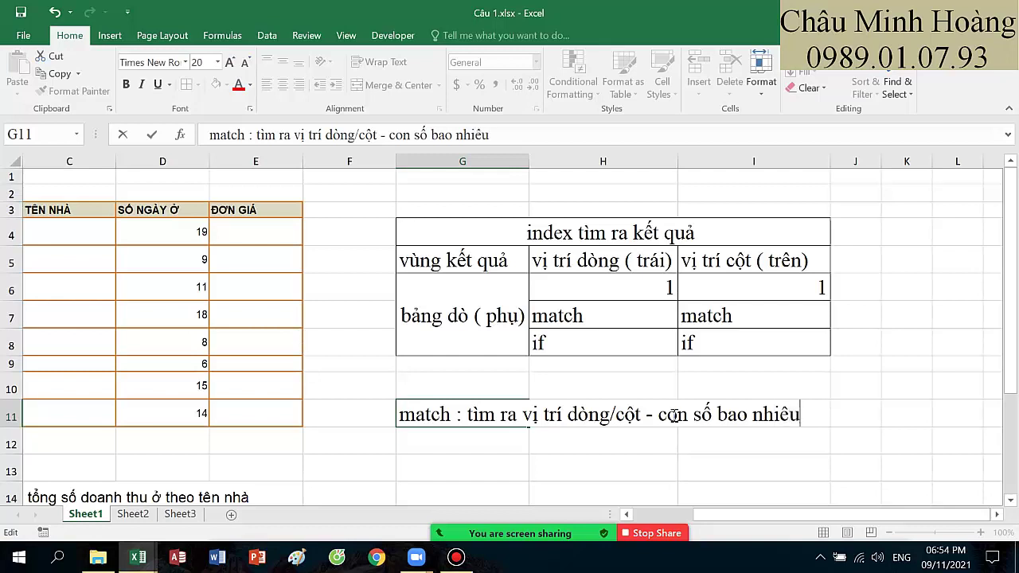
{"action": "key", "text": "Return"}
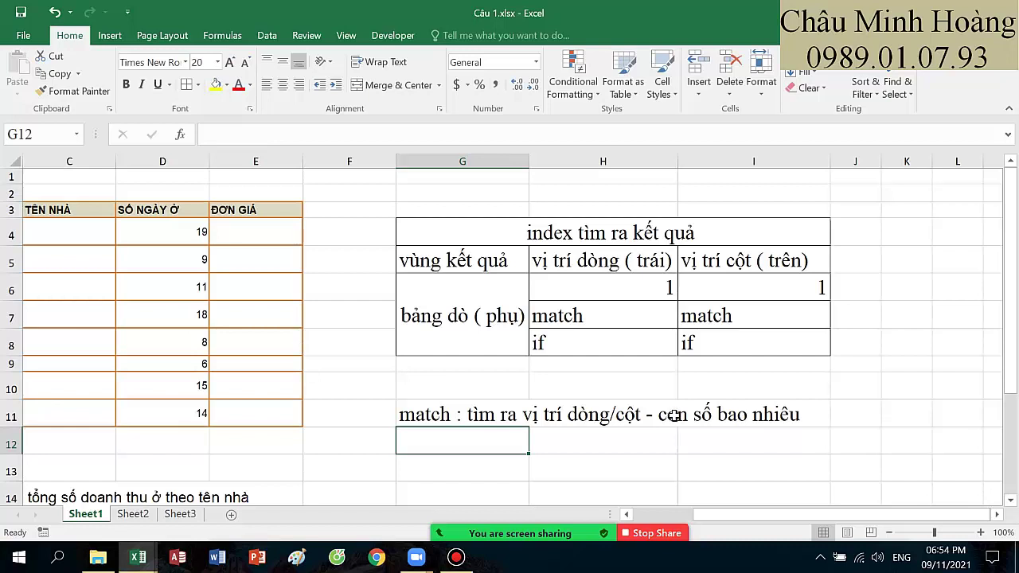
Step: Write the start of the MATCH syntax in G12 as "match ( trị dò ; vùng dò - vùng chứa trị dò ở bảng phụ ;"
{"action": "type", "text": "match ("}
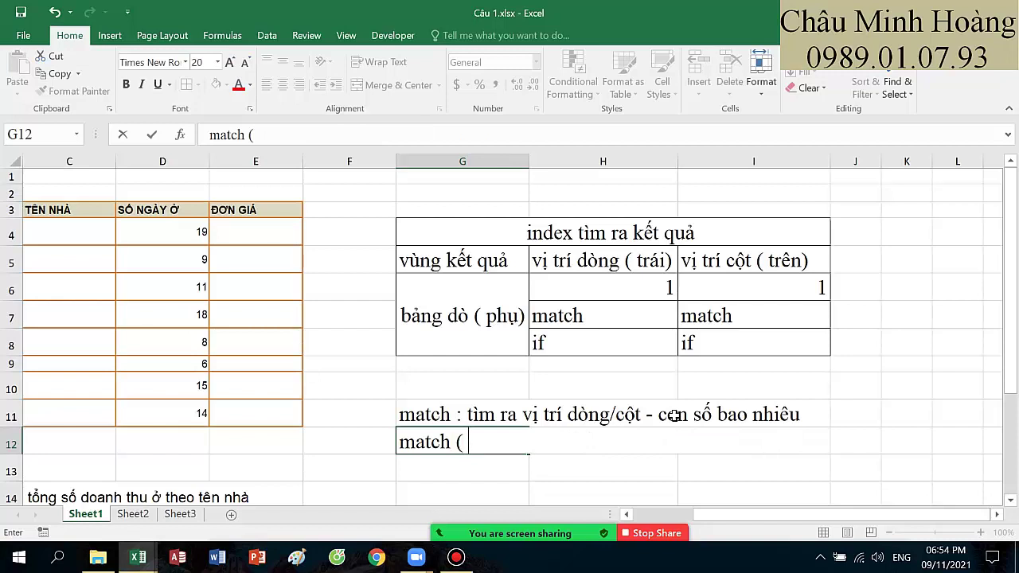
{"action": "type", "text": " trị do"}
{"action": "type", "text": " ;"}
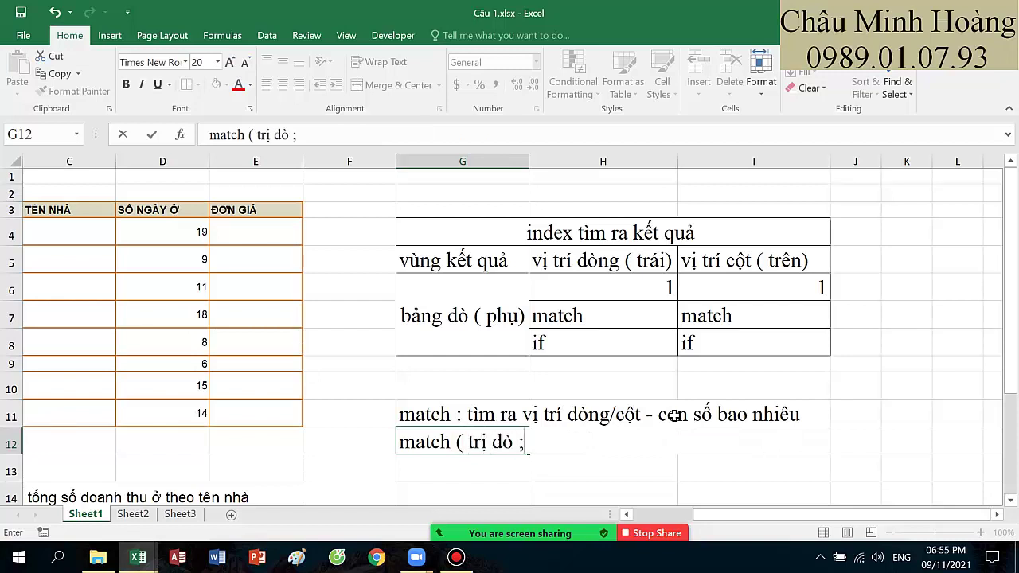
{"action": "type", "text": " vùng "}
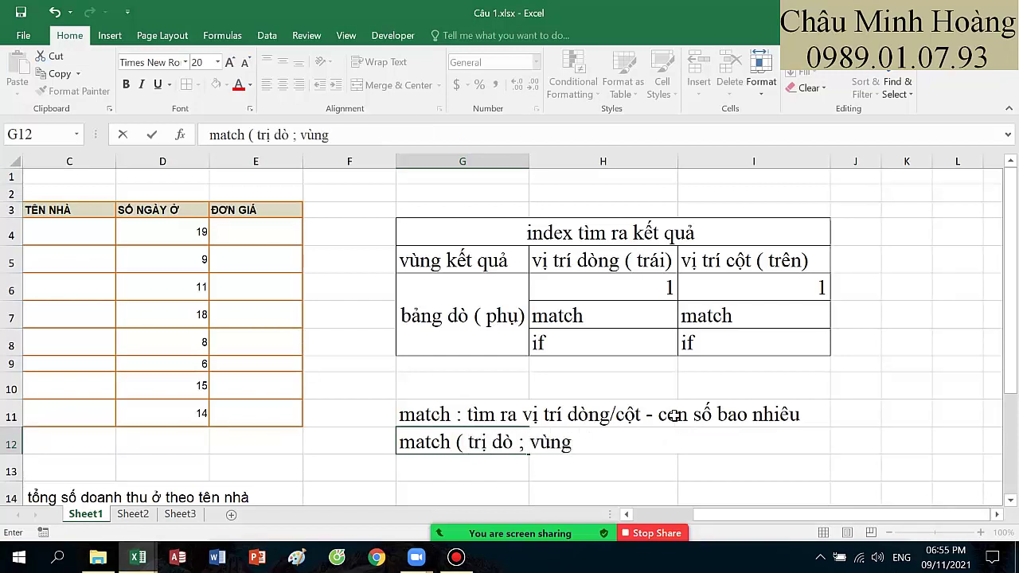
{"action": "type", "text": "do - v"}
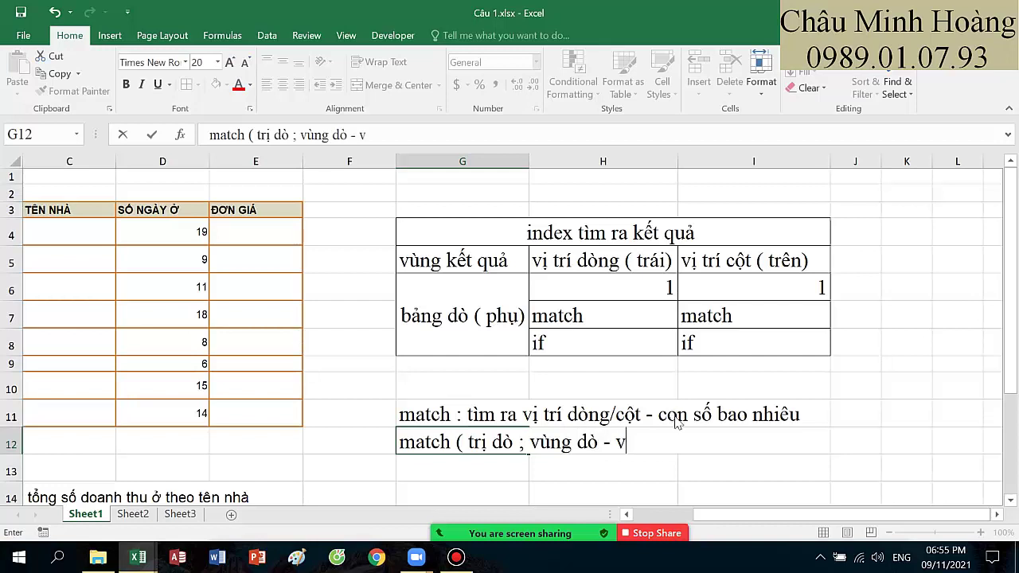
{"action": "type", "text": "ùng chuaw"}
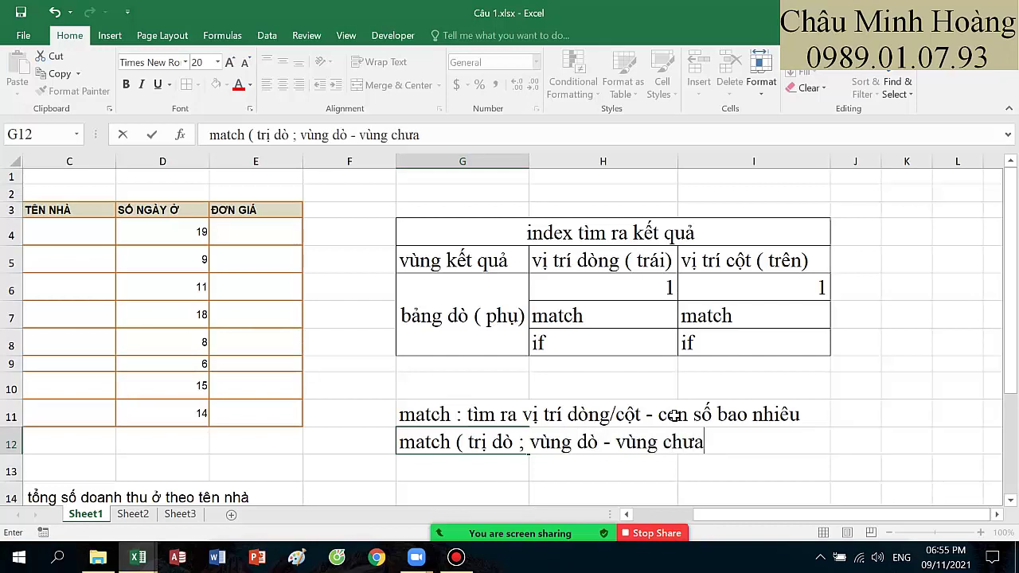
{"action": "type", "text": " trị dò "}
{"action": "type", "text": "ở băn"}
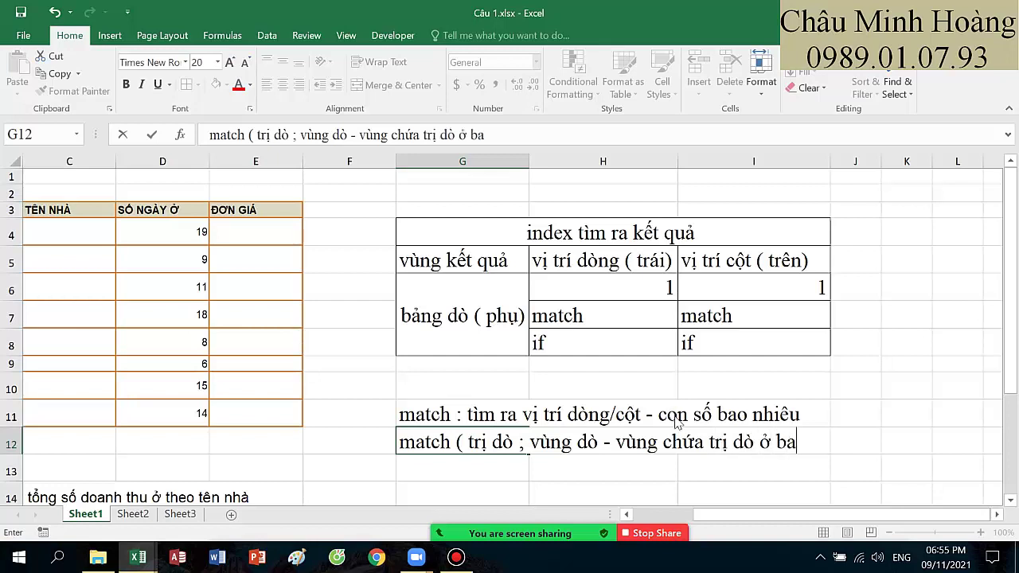
{"action": "key", "text": "BackSpace"}
{"action": "key", "text": "BackSpace"}
{"action": "type", "text": "ảng "}
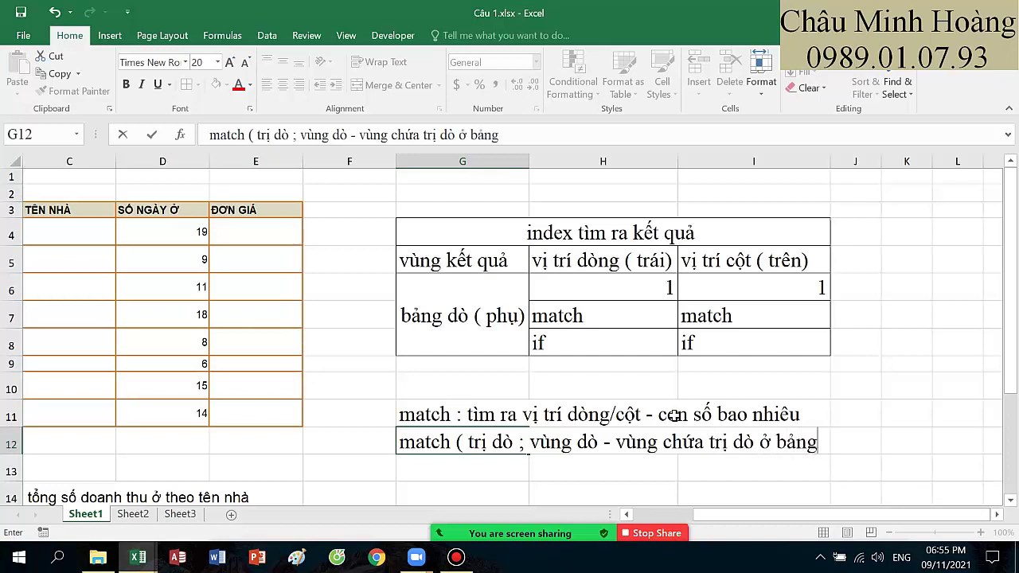
{"action": "type", "text": "phụ ;"}
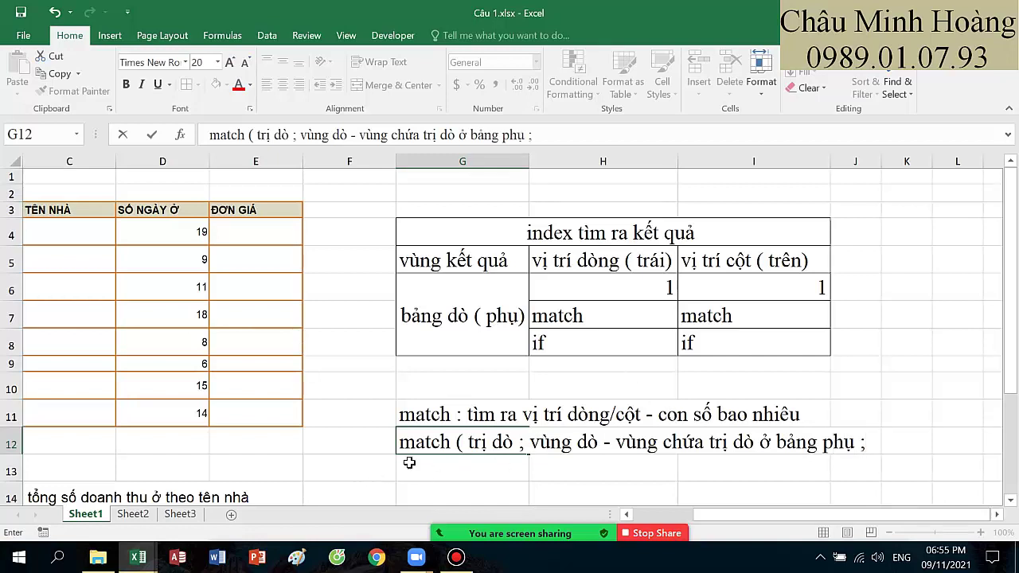
Step: Insert "- bảng chính" after the first "trị dò" in the MATCH syntax in G12
{"action": "left_click", "coordinate": [512, 448]}
{"action": "type", "text": "- bang"}
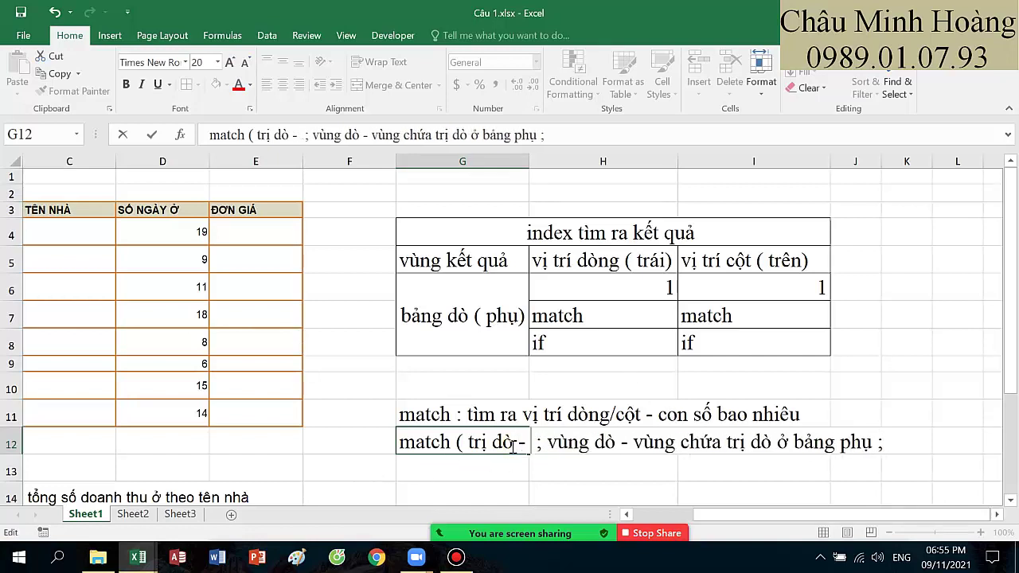
{"action": "type", "text": "r chinhs"}
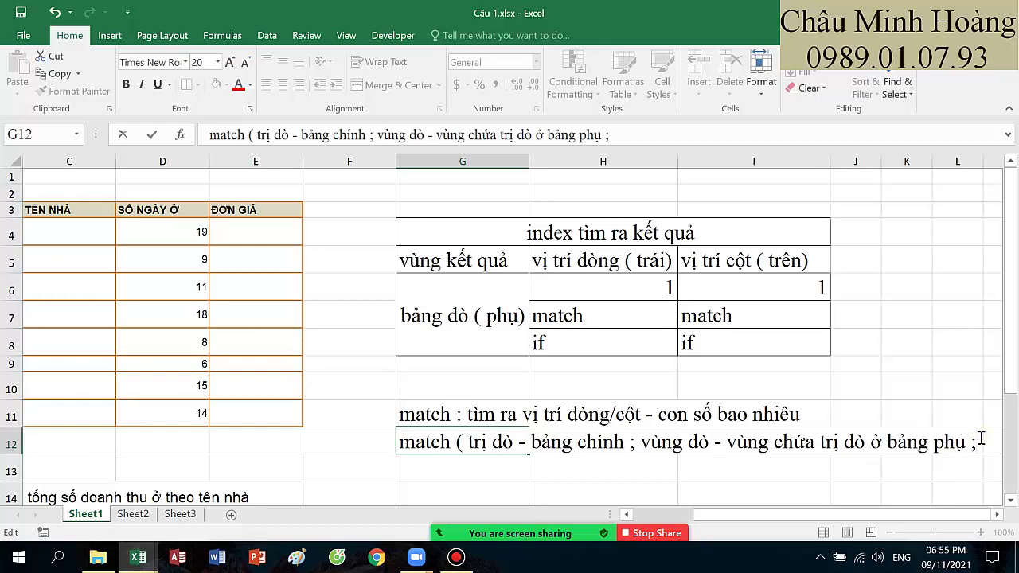
{"action": "left_click", "coordinate": [997, 514]}
{"action": "left_click", "coordinate": [997, 514]}
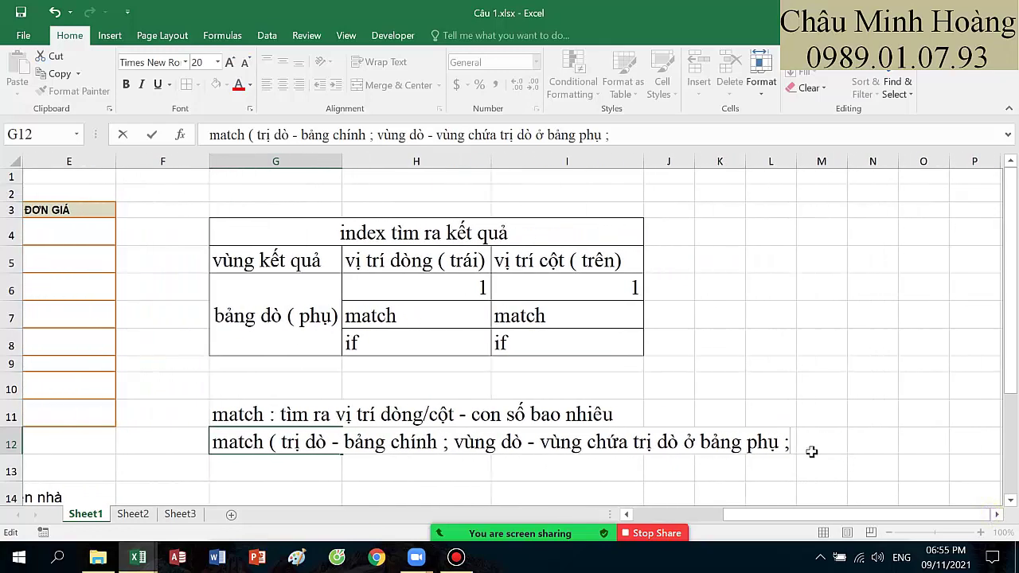
Step: Complete the MATCH syntax in G12 by appending "cách dò - 0: dò chính xác ; 1- dò gần đúng)"
{"action": "type", "text": "cách  do"}
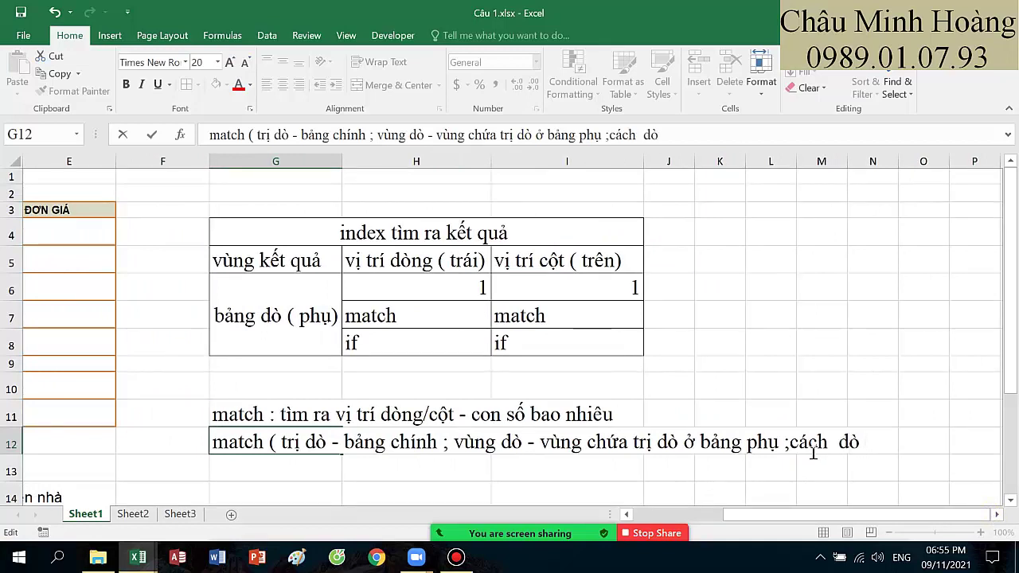
{"action": "type", "text": "- 0: dò chính x"}
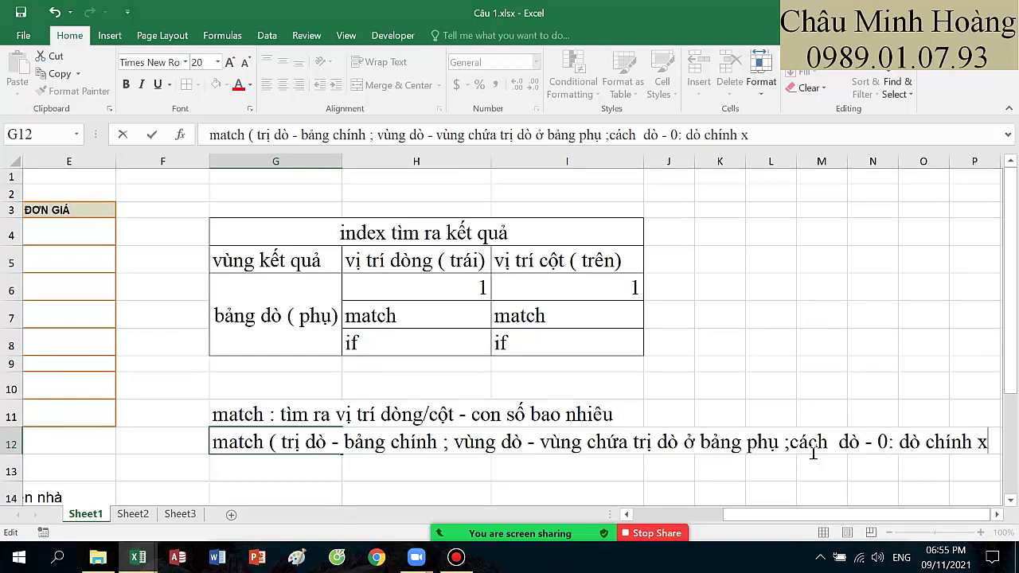
{"action": "type", "text": "ác ; 1"}
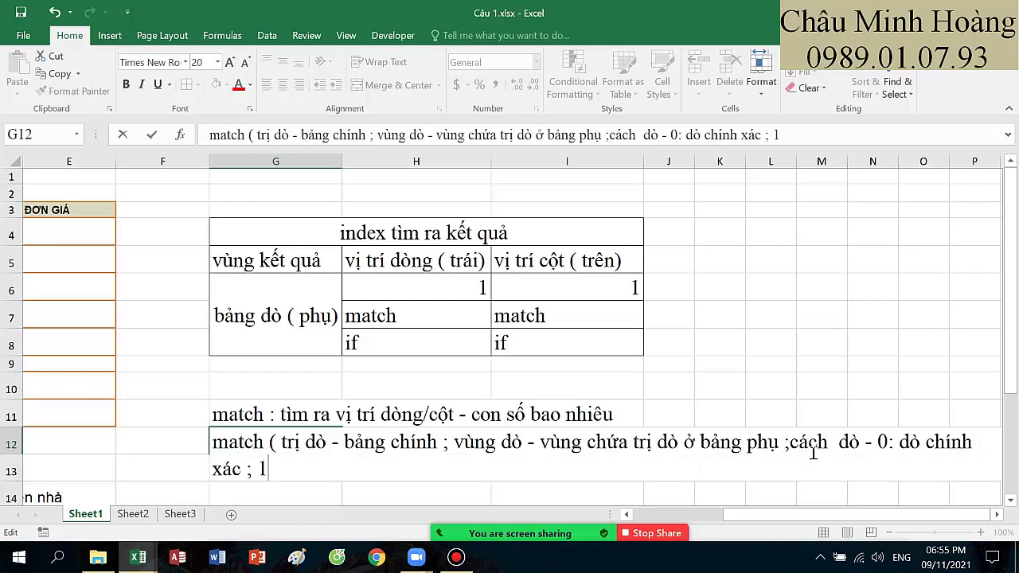
{"action": "type", "text": "- do"}
{"action": "type", "text": " gần đung"}
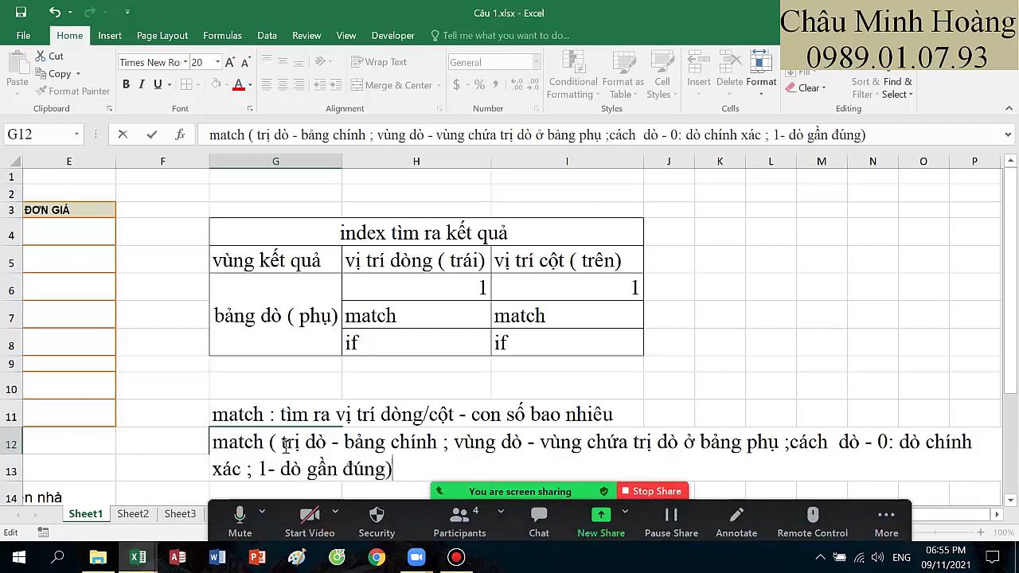
Step: Color the argument names "trị dò", "vùng dò" and "cách dò" red in the MATCH syntax in G12
{"action": "left_click_drag", "start_coordinate": [281, 442], "coordinate": [327, 443]}
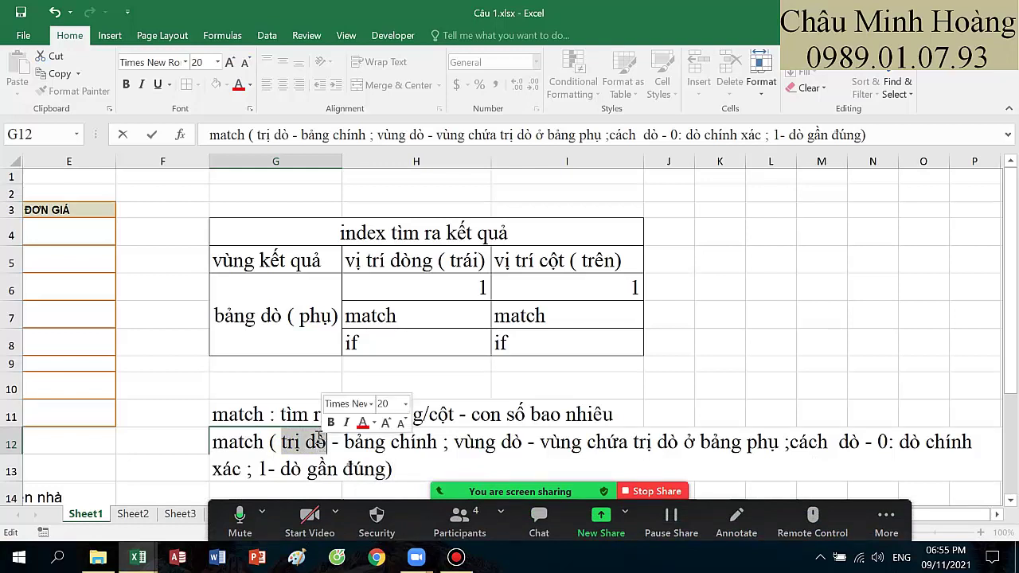
{"action": "left_click", "coordinate": [238, 84]}
{"action": "left_click_drag", "start_coordinate": [454, 443], "coordinate": [522, 443]}
{"action": "left_click", "coordinate": [241, 88]}
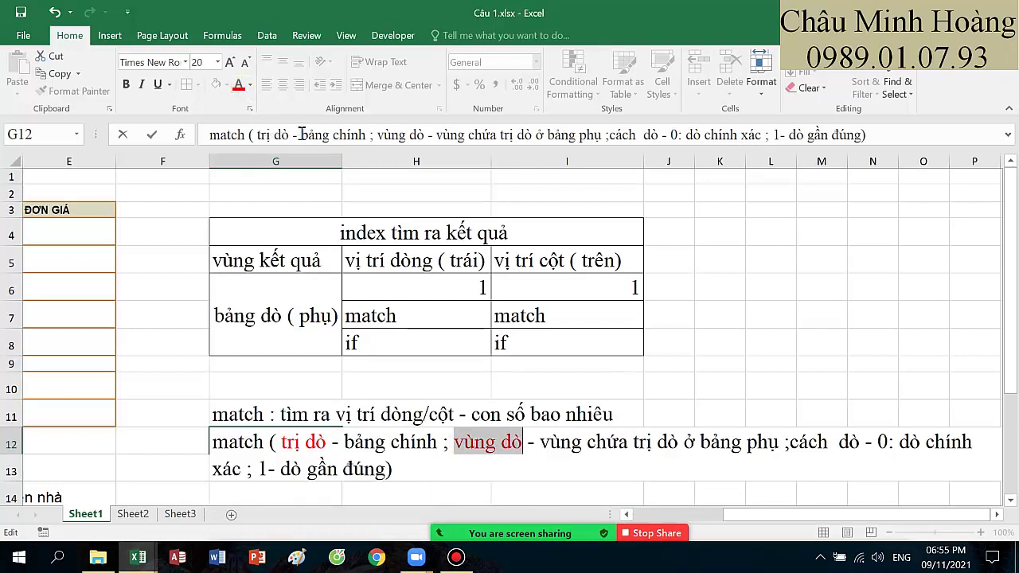
{"action": "left_click_drag", "start_coordinate": [791, 443], "coordinate": [860, 443]}
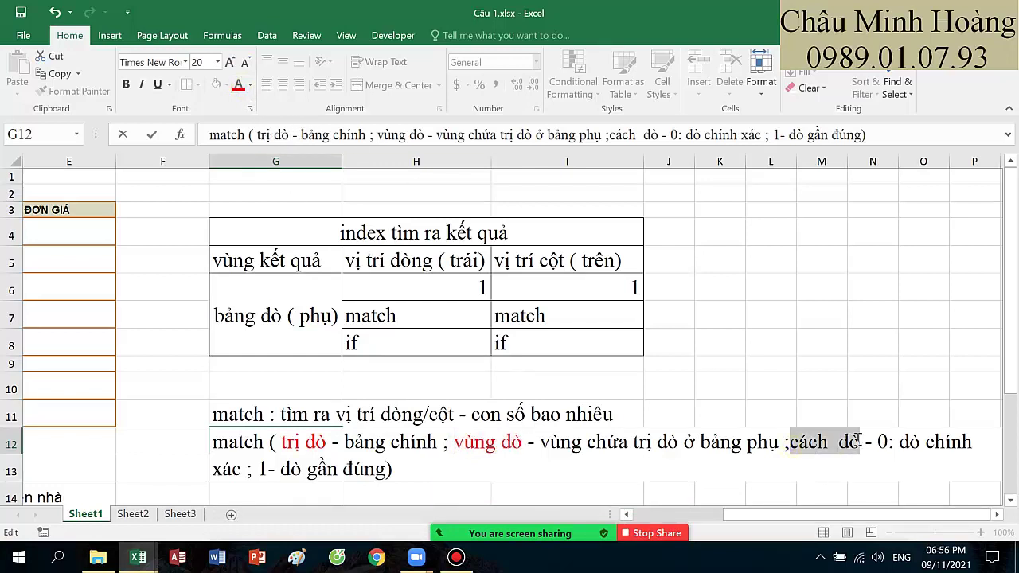
{"action": "left_click", "coordinate": [241, 88]}
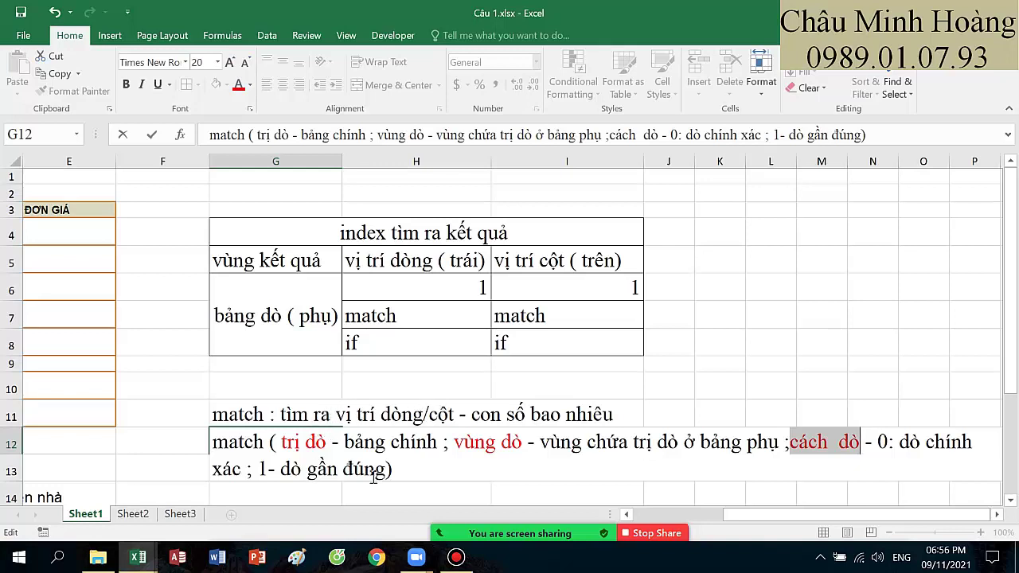
{"action": "left_click_drag", "start_coordinate": [422, 469], "coordinate": [261, 256]}
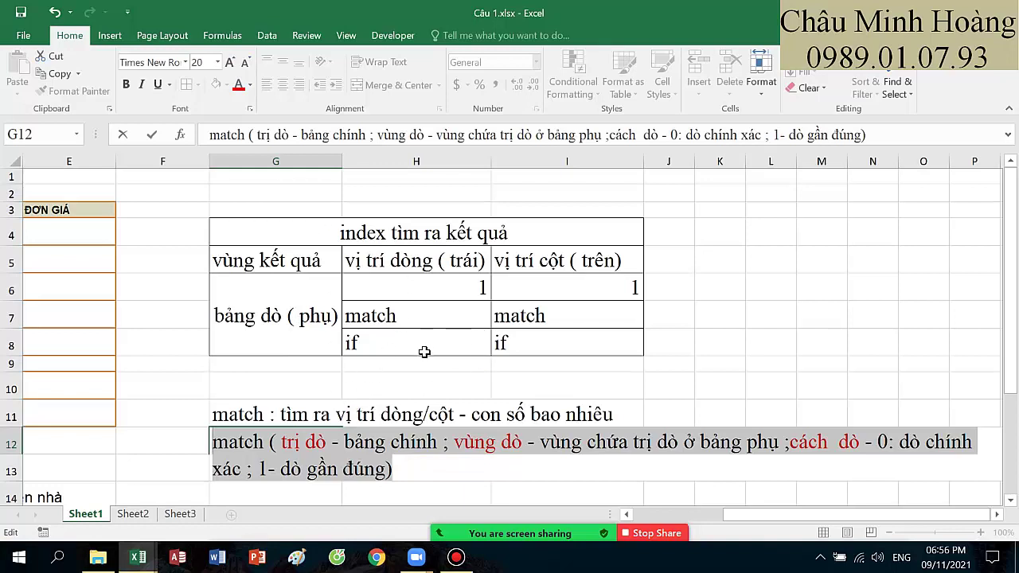
{"action": "key", "text": "Return"}
Step: Try to split the MATCH syntax in G12 with a line break before "cách dò"
{"action": "left_click", "coordinate": [290, 442]}
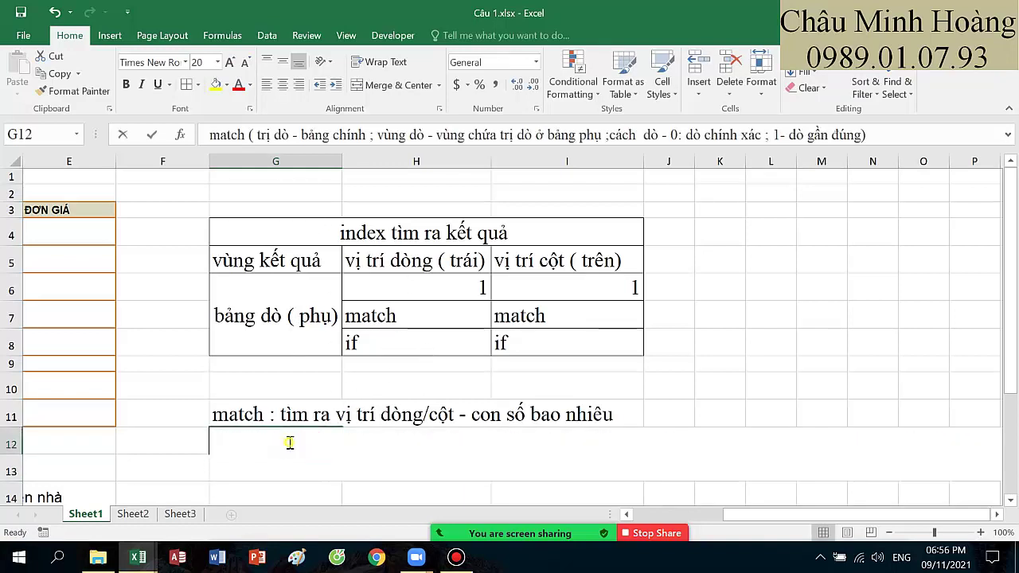
{"action": "double_click", "coordinate": [290, 443]}
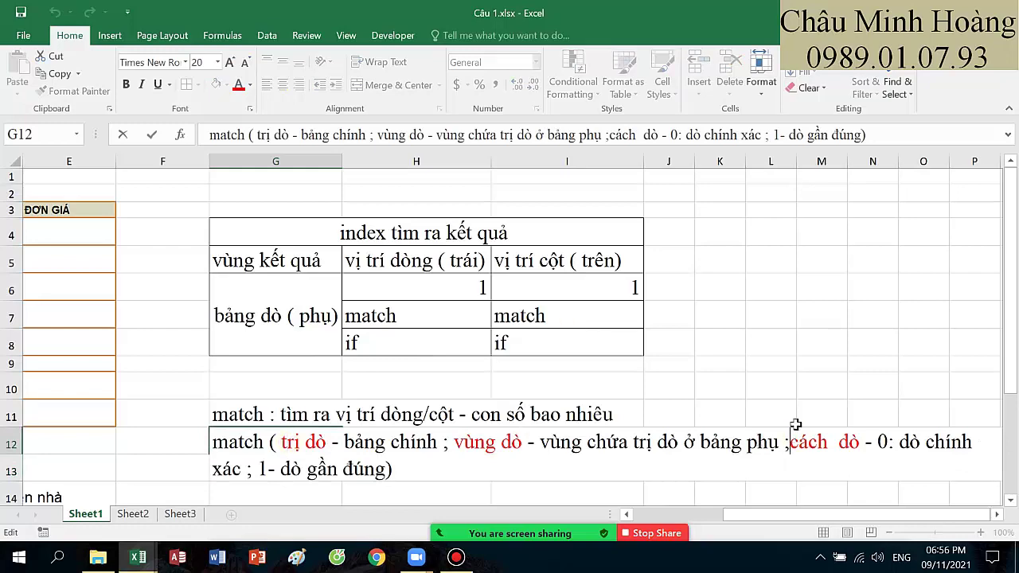
{"action": "key", "text": "alt+Return"}
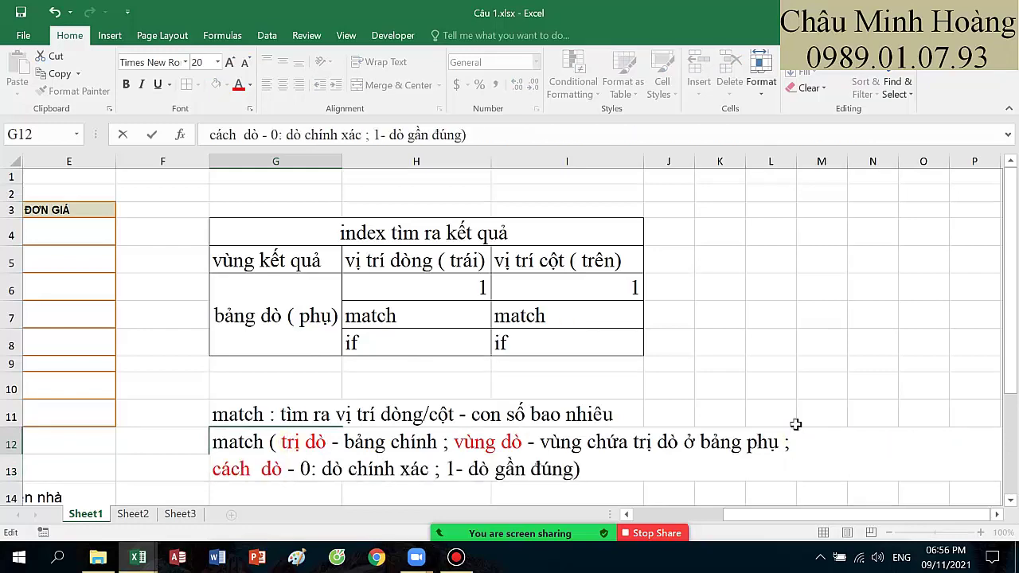
{"action": "left_click_drag", "start_coordinate": [795, 425], "coordinate": [771, 462]}
{"action": "scroll", "coordinate": [664, 317], "scroll_direction": "down", "scroll_amount": 3}
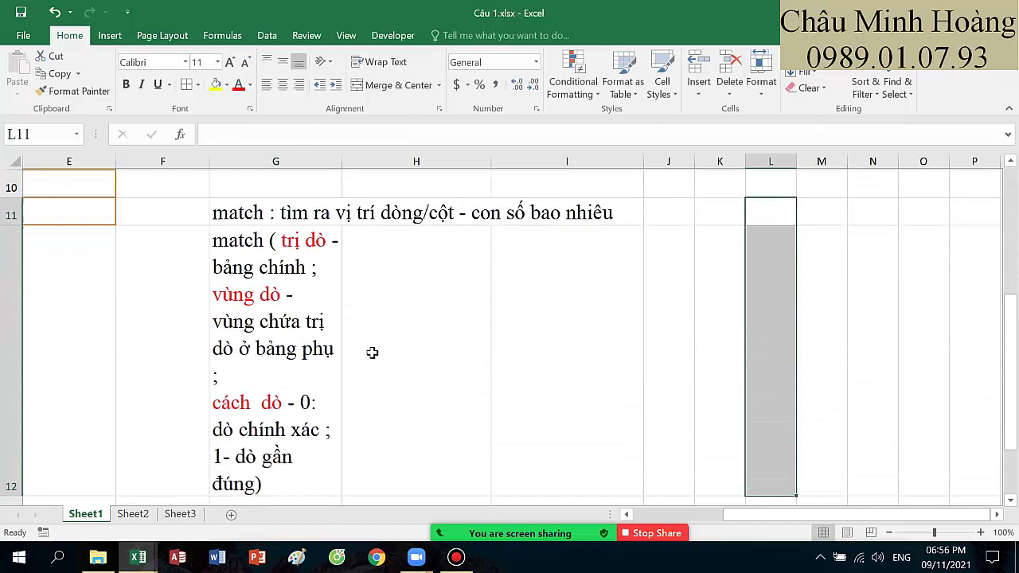
{"action": "left_click", "coordinate": [290, 326]}
{"action": "key", "text": "ctrl+z"}
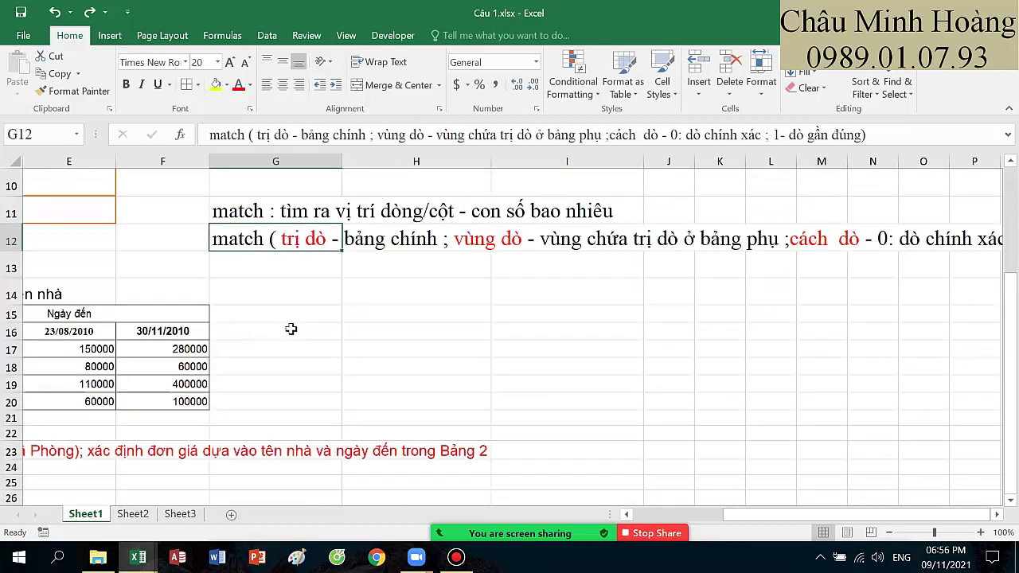
Step: Move the part "cách dò - 0: dò chính xác ; 1- dò gần đúng)" from G12 to G13
{"action": "scroll", "coordinate": [407, 326], "scroll_direction": "up", "scroll_amount": 2}
{"action": "double_click", "coordinate": [263, 392]}
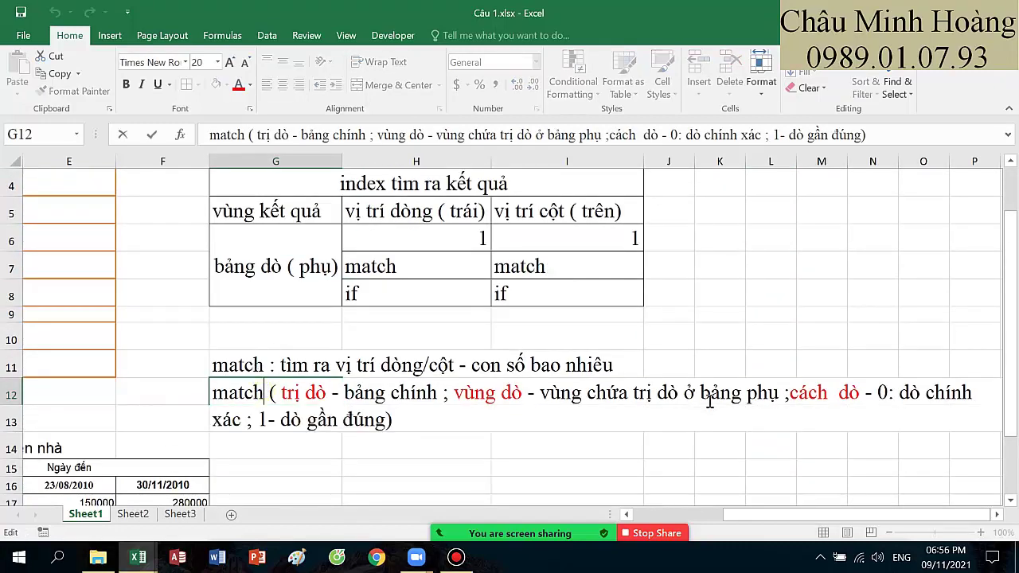
{"action": "left_click", "coordinate": [790, 393]}
{"action": "left_click", "coordinate": [858, 432], "text": "shift"}
{"action": "key", "text": "ctrl+c"}
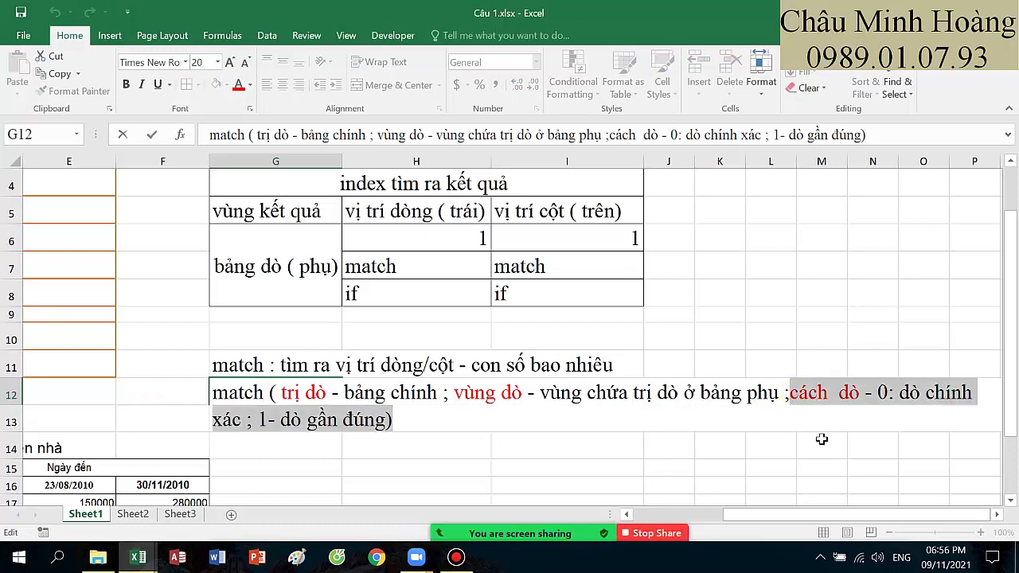
{"action": "key", "text": "Delete"}
{"action": "left_click", "coordinate": [297, 430]}
{"action": "key", "text": "ctrl+v"}
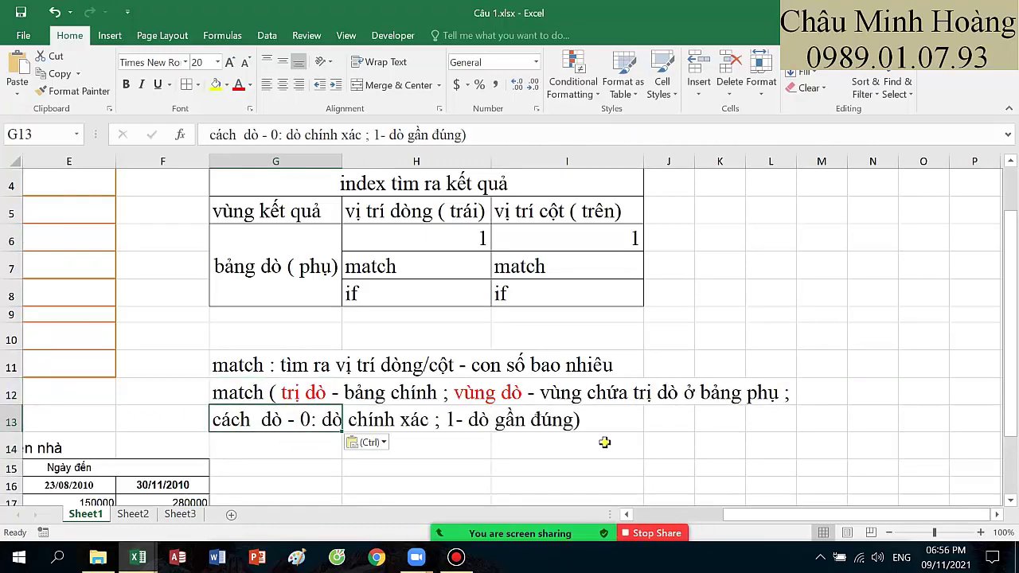
{"action": "left_click", "coordinate": [593, 444]}
Step: Set the font size of C25 to 28 and start a MATCH formula in it
{"action": "left_click_drag", "start_coordinate": [441, 474], "coordinate": [310, 294]}
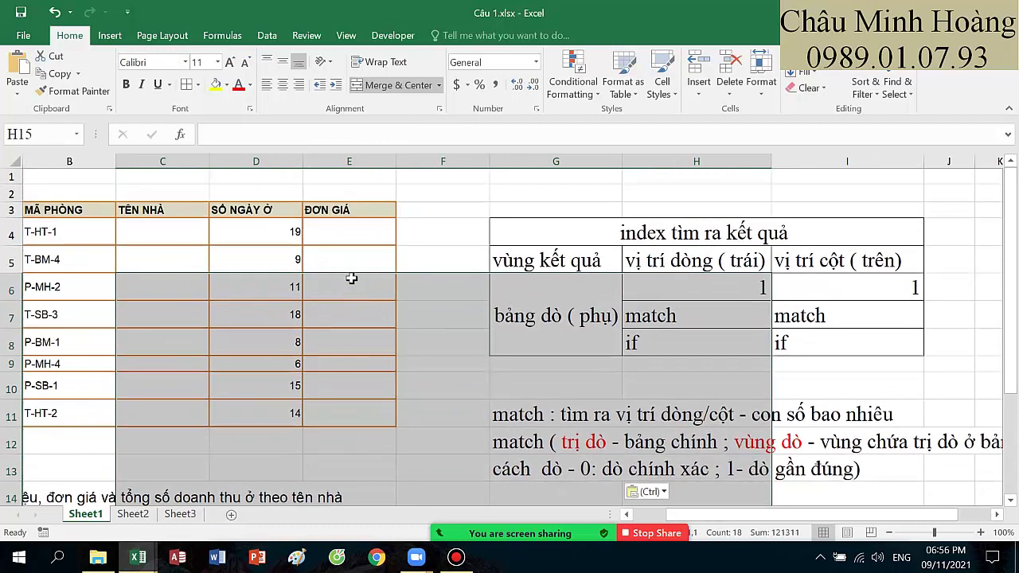
{"action": "scroll", "coordinate": [366, 273], "scroll_direction": "down", "scroll_amount": 4}
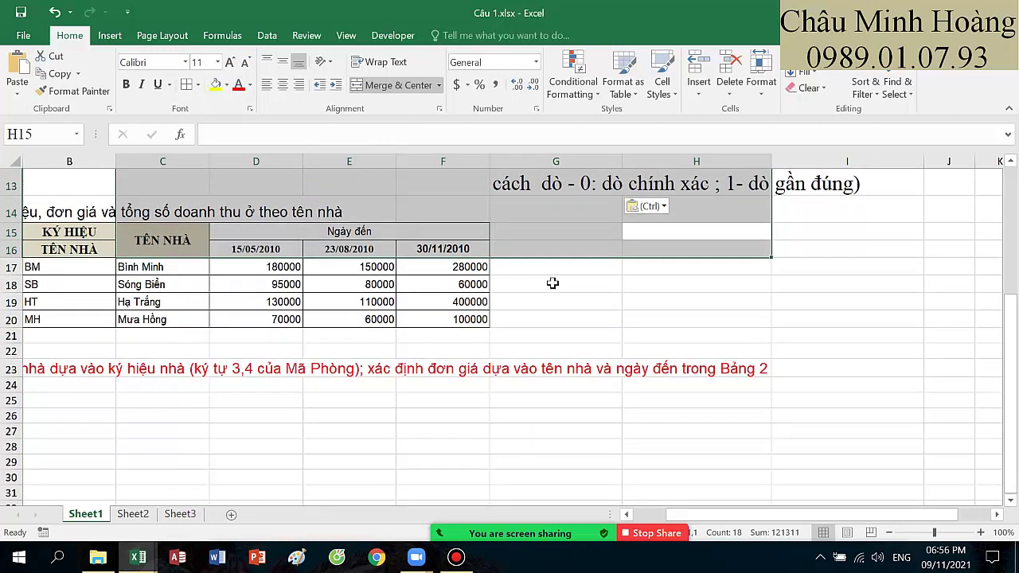
{"action": "left_click", "coordinate": [146, 400]}
{"action": "left_click", "coordinate": [218, 62]}
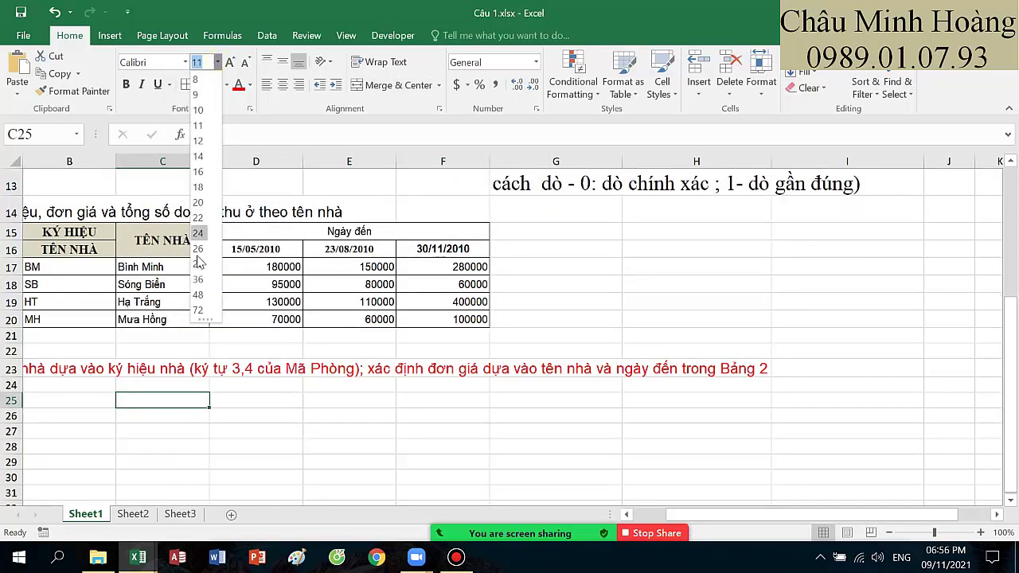
{"action": "left_click", "coordinate": [201, 272]}
{"action": "type", "text": "="}
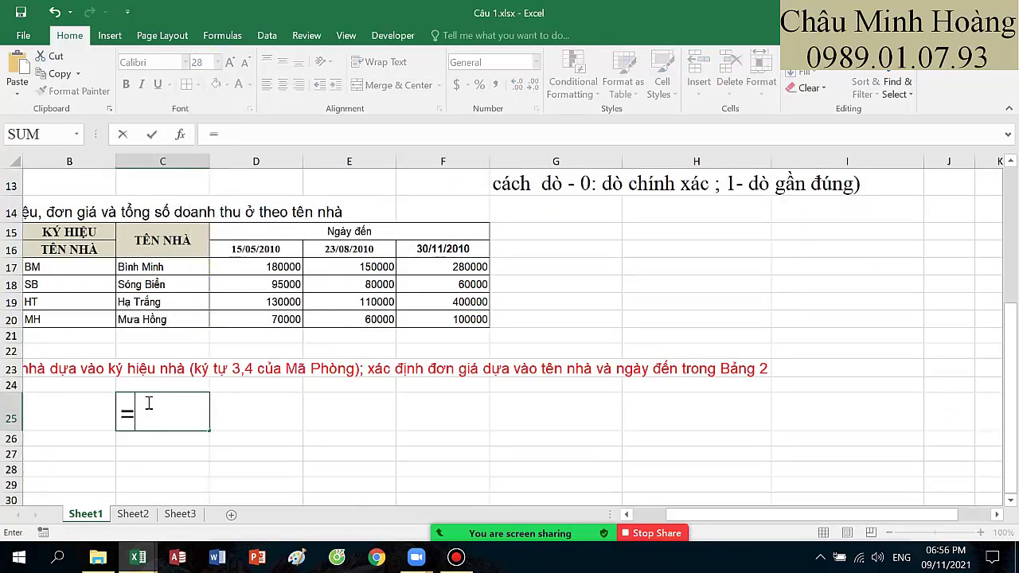
{"action": "type", "text": "matc"}
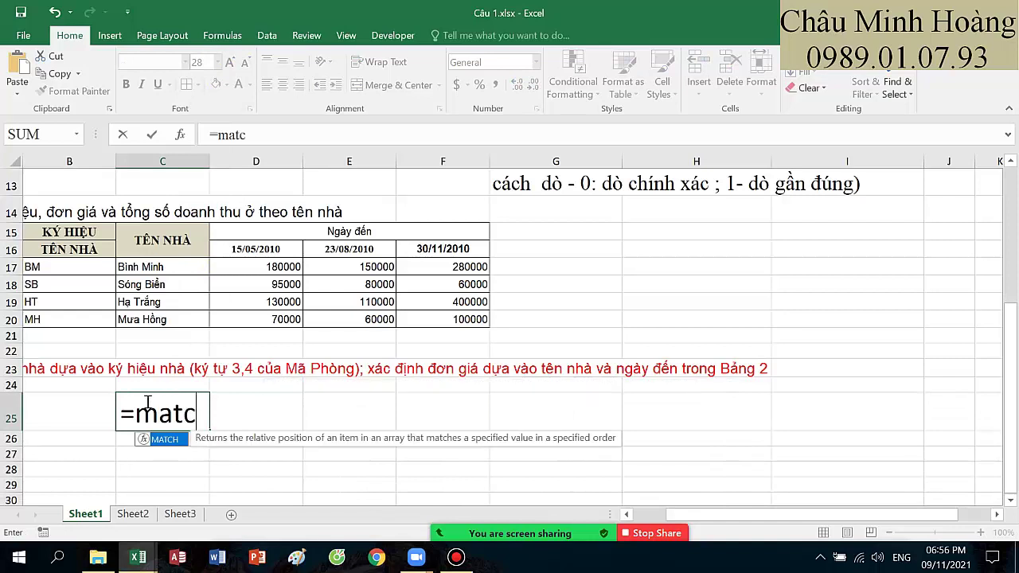
{"action": "key", "text": "Tab"}
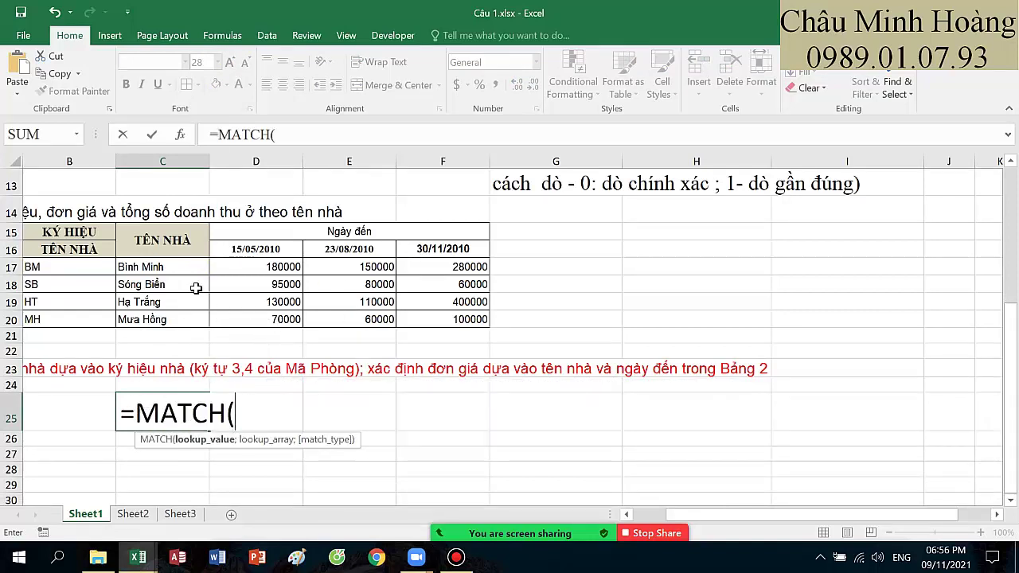
Step: Enter mid(B4;3;2) as the lookup value of the MATCH formula in C25, taking the house code from the first room code
{"action": "scroll", "coordinate": [239, 306], "scroll_direction": "up", "scroll_amount": 2}
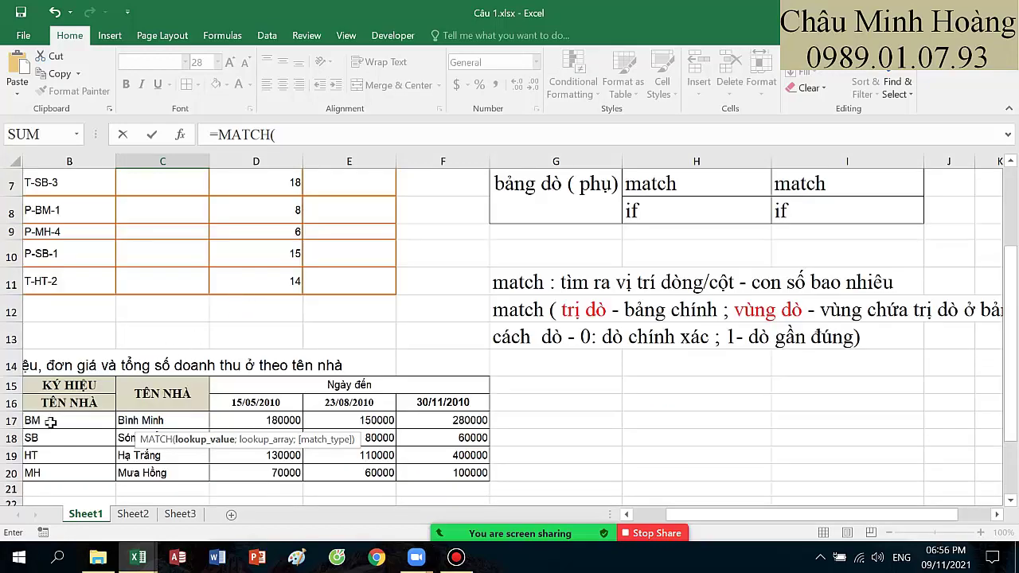
{"action": "scroll", "coordinate": [49, 422], "scroll_direction": "up", "scroll_amount": 2}
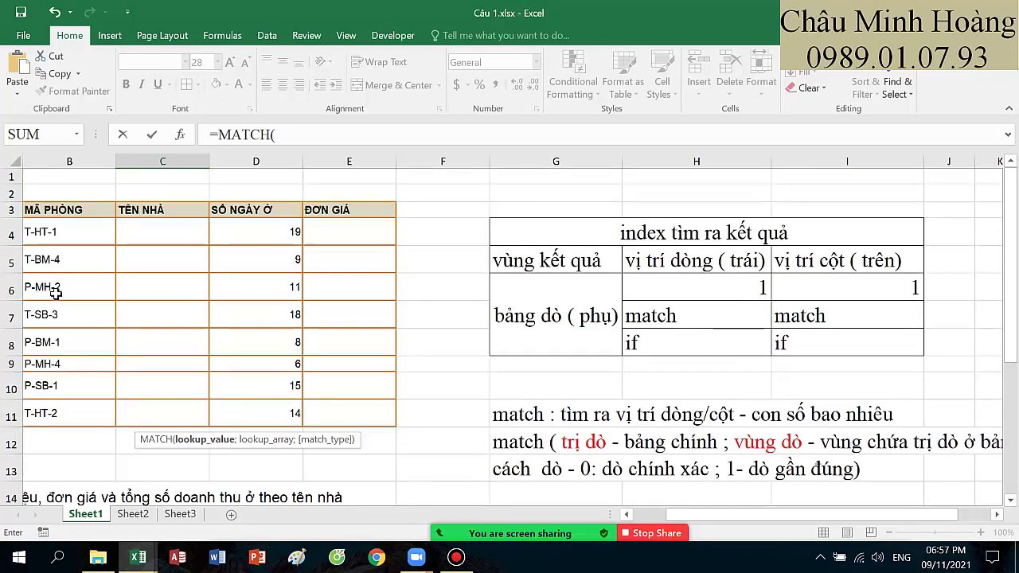
{"action": "type", "text": "mid("}
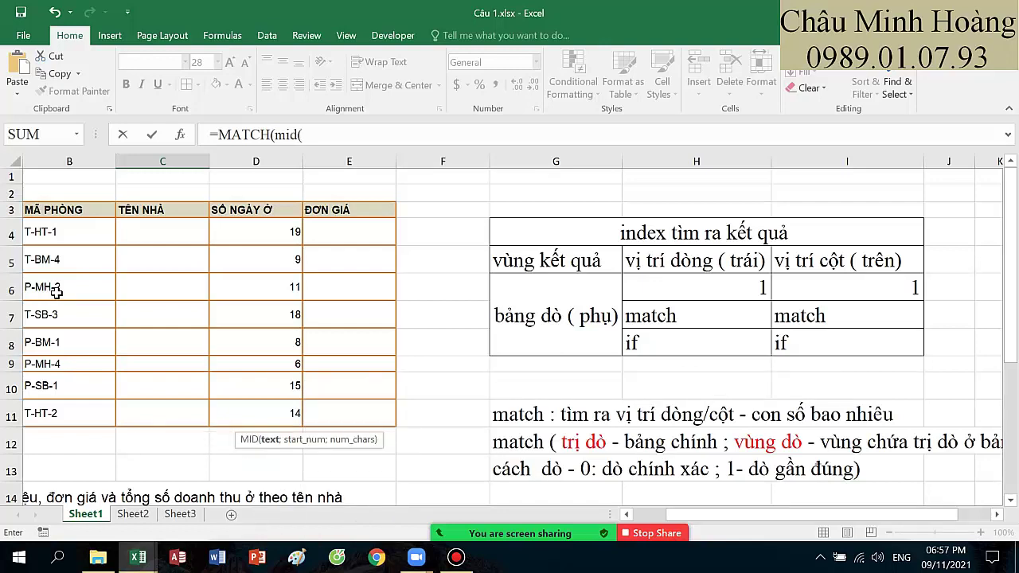
{"action": "left_click", "coordinate": [55, 291]}
{"action": "left_click", "coordinate": [83, 234]}
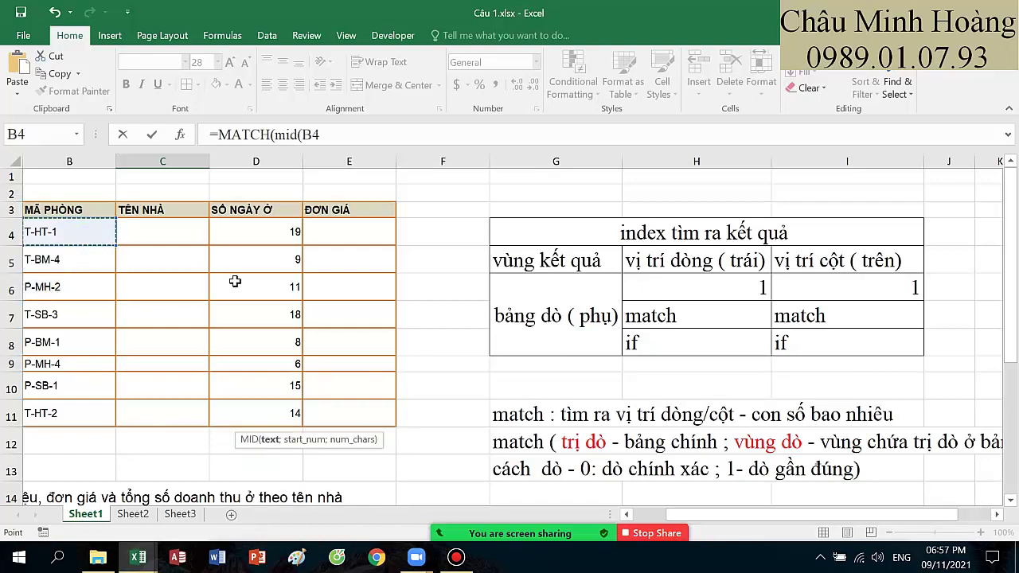
{"action": "scroll", "coordinate": [235, 281], "scroll_direction": "down", "scroll_amount": 5}
{"action": "type", "text": ";"}
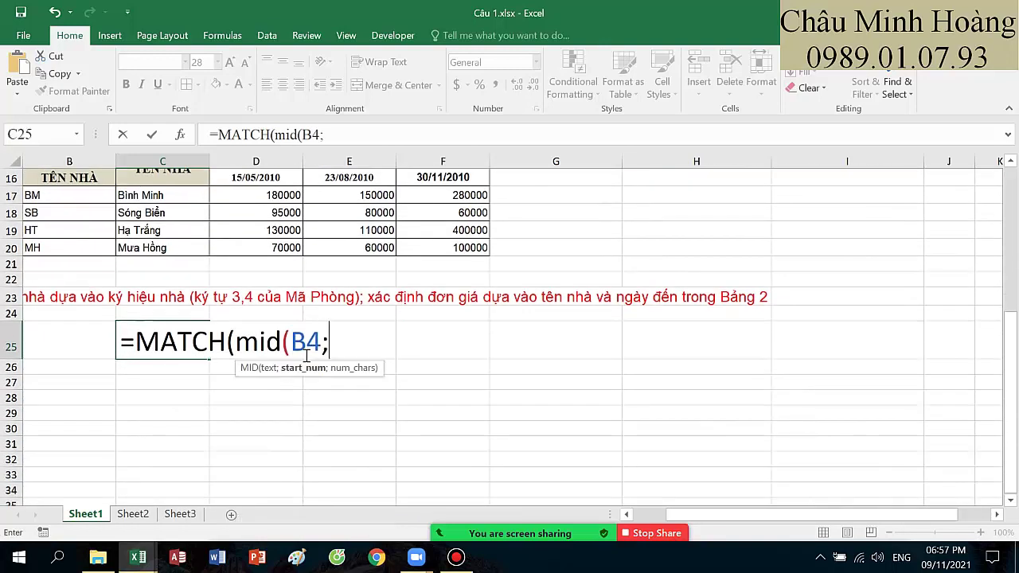
{"action": "scroll", "coordinate": [307, 356], "scroll_direction": "up", "scroll_amount": 3}
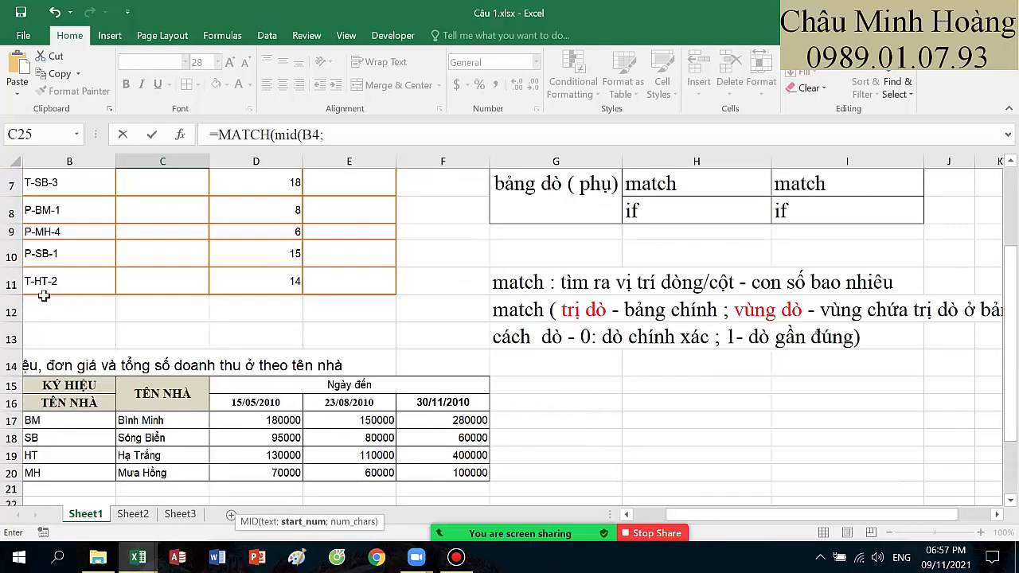
{"action": "scroll", "coordinate": [369, 391], "scroll_direction": "down", "scroll_amount": 4}
{"action": "type", "text": "3"}
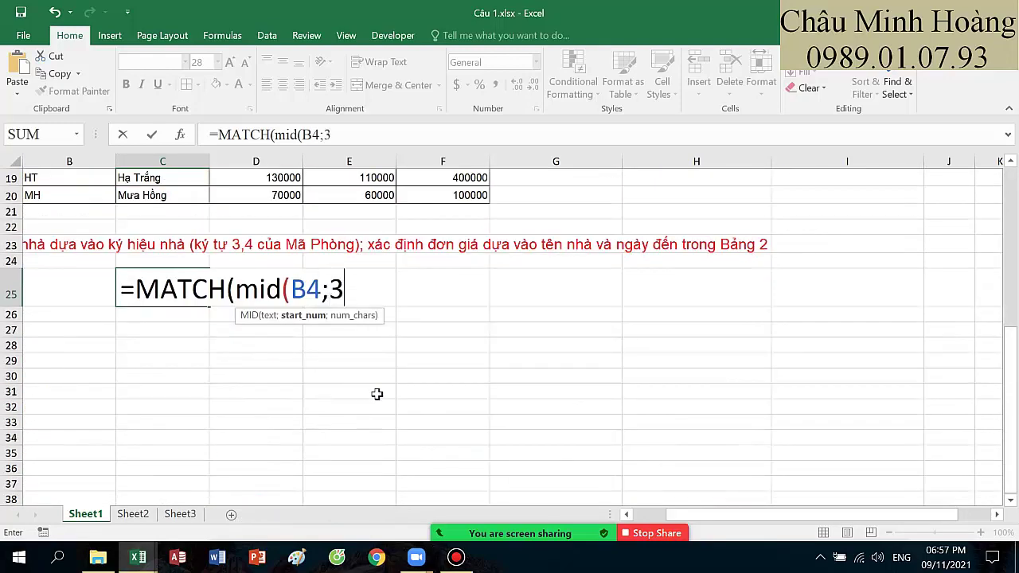
{"action": "type", "text": ";2);"}
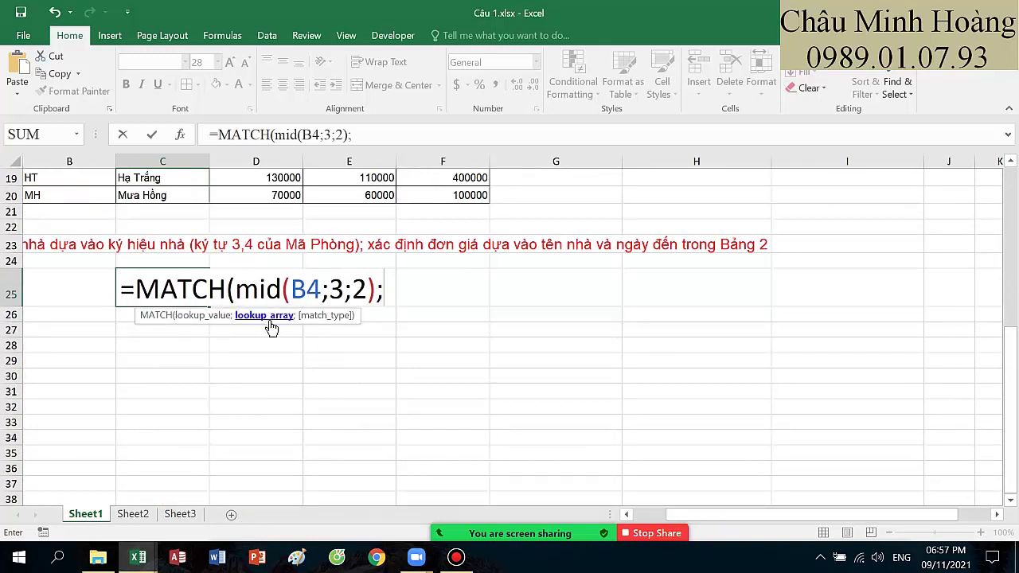
Step: Complete the MATCH formula in C25 with the absolute lookup range $B$17:$B$20 and match type 0
{"action": "scroll", "coordinate": [271, 328], "scroll_direction": "up", "scroll_amount": 2}
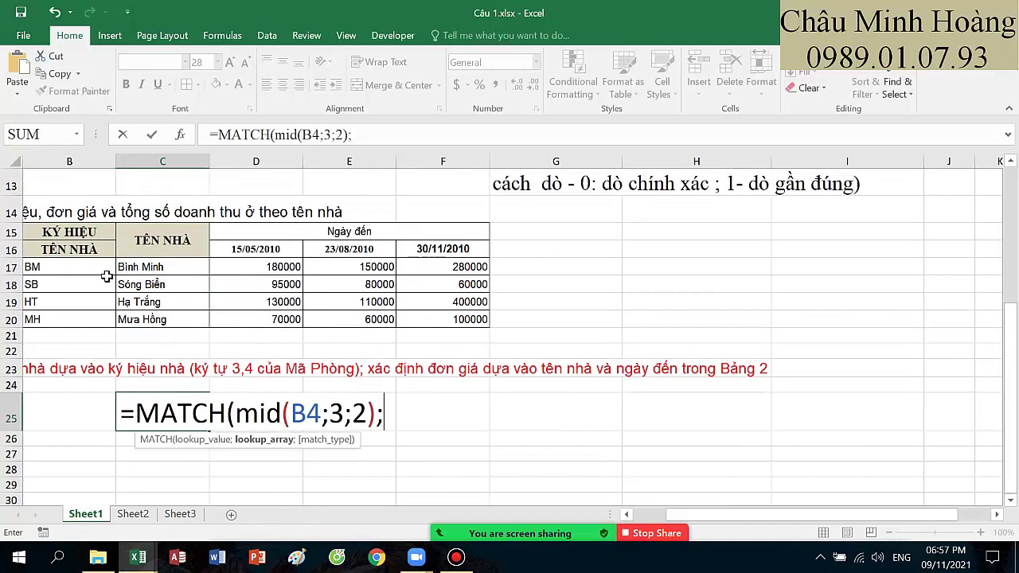
{"action": "left_click_drag", "start_coordinate": [69, 268], "coordinate": [77, 317]}
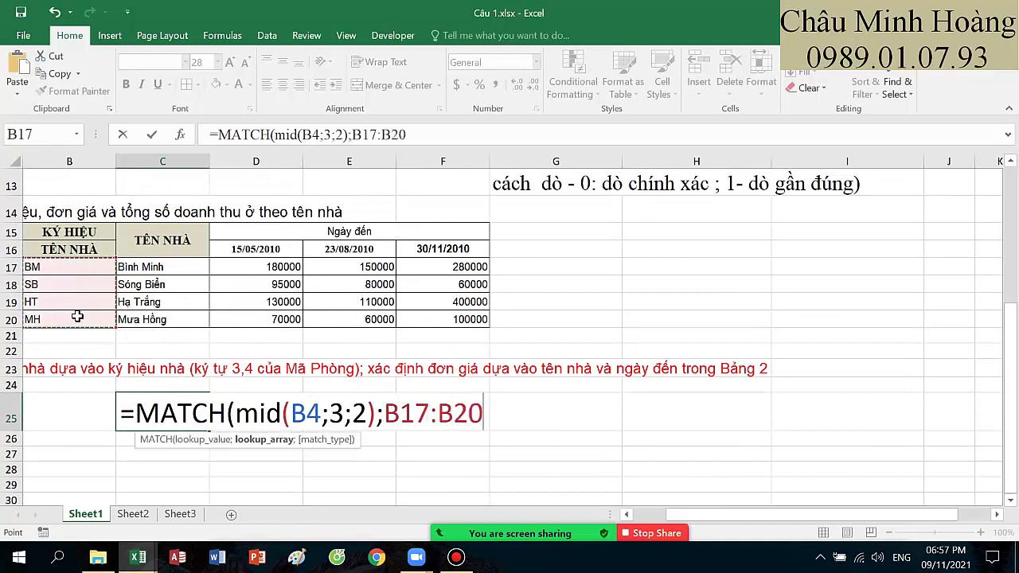
{"action": "key", "text": "F4"}
{"action": "type", "text": ";0"}
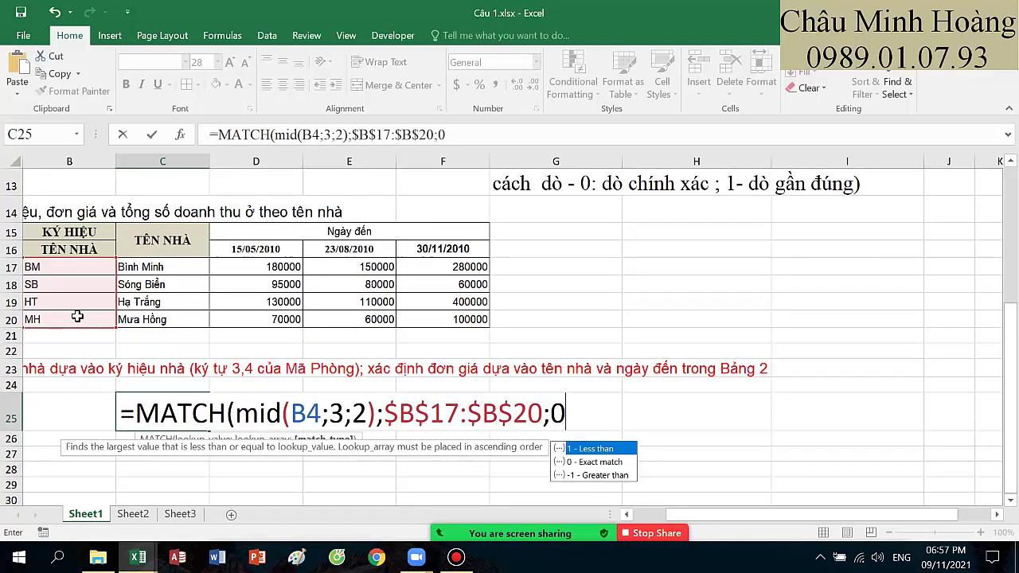
{"action": "type", "text": ")"}
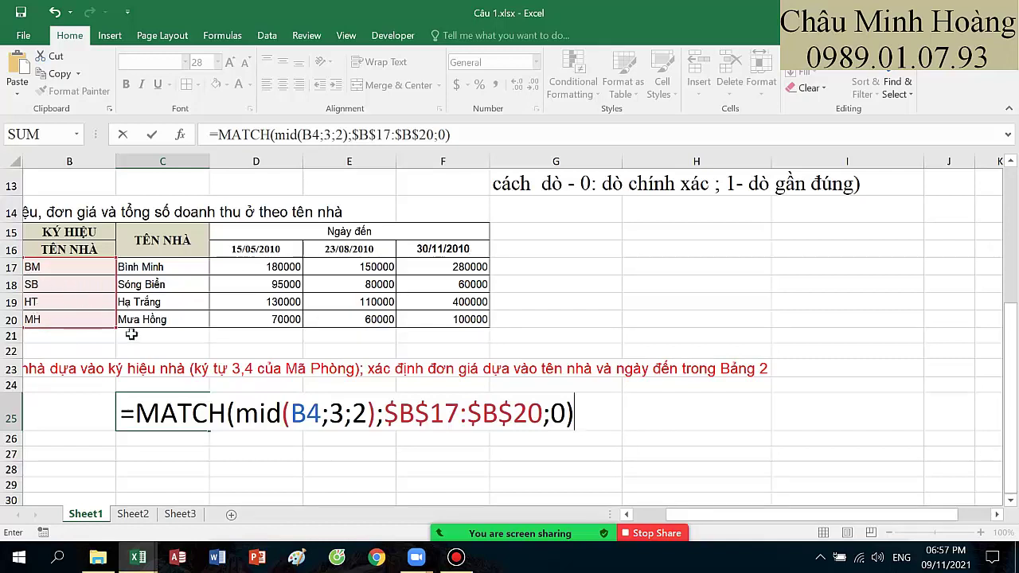
Step: Compare each argument of the MATCH formula in C25 with the MATCH syntax notes and the lookup codes in Bảng 2
{"action": "left_click", "coordinate": [258, 413]}
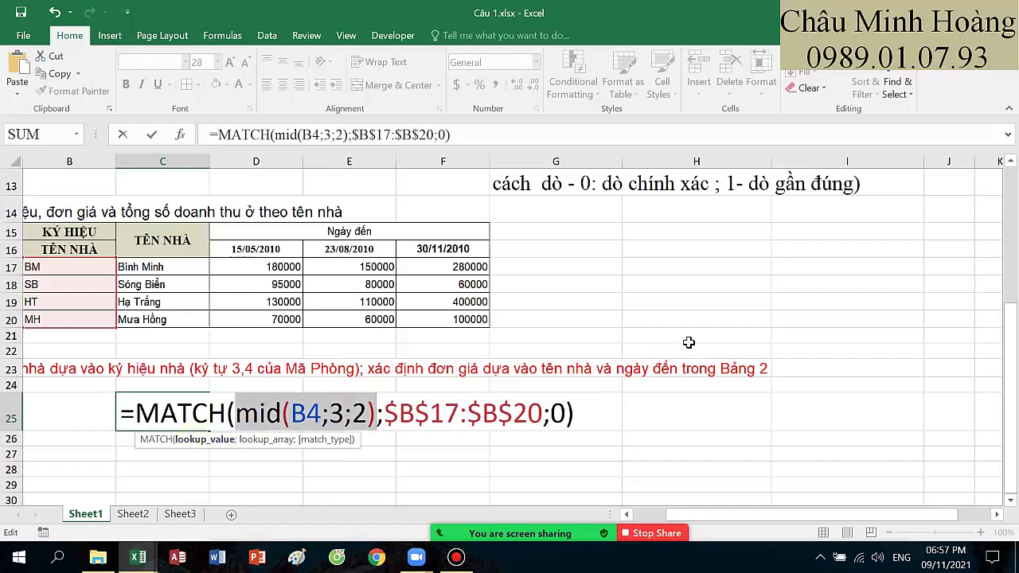
{"action": "scroll", "coordinate": [587, 305], "scroll_direction": "up", "scroll_amount": 2}
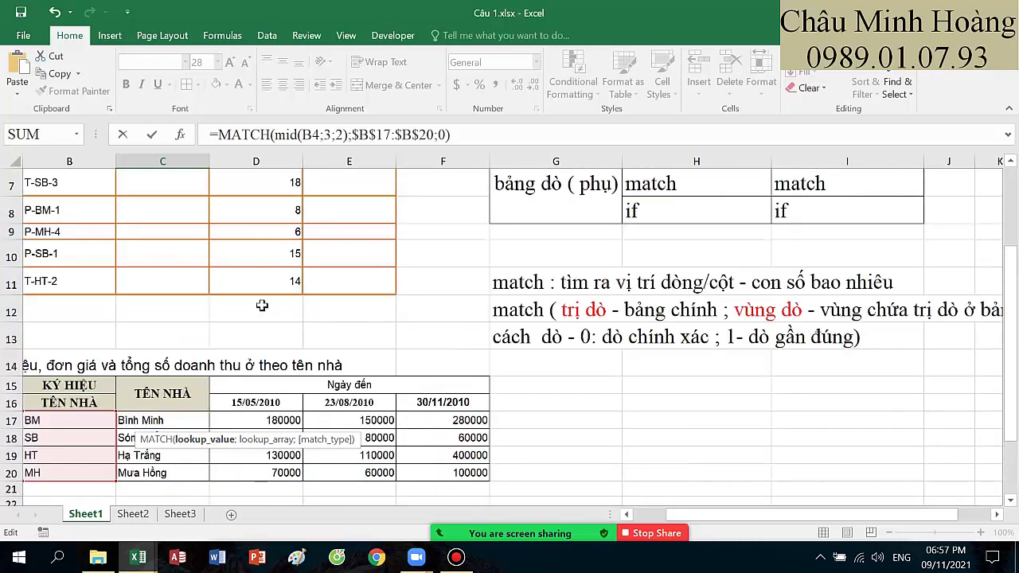
{"action": "scroll", "coordinate": [263, 305], "scroll_direction": "up", "scroll_amount": 2}
{"action": "scroll", "coordinate": [295, 359], "scroll_direction": "down", "scroll_amount": 5}
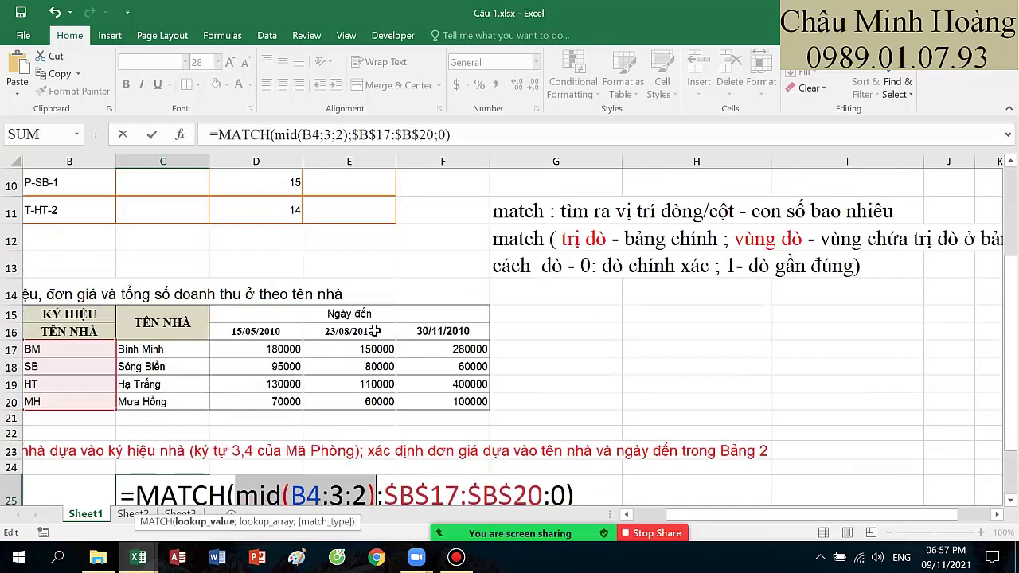
{"action": "scroll", "coordinate": [800, 381], "scroll_direction": "up", "scroll_amount": 4}
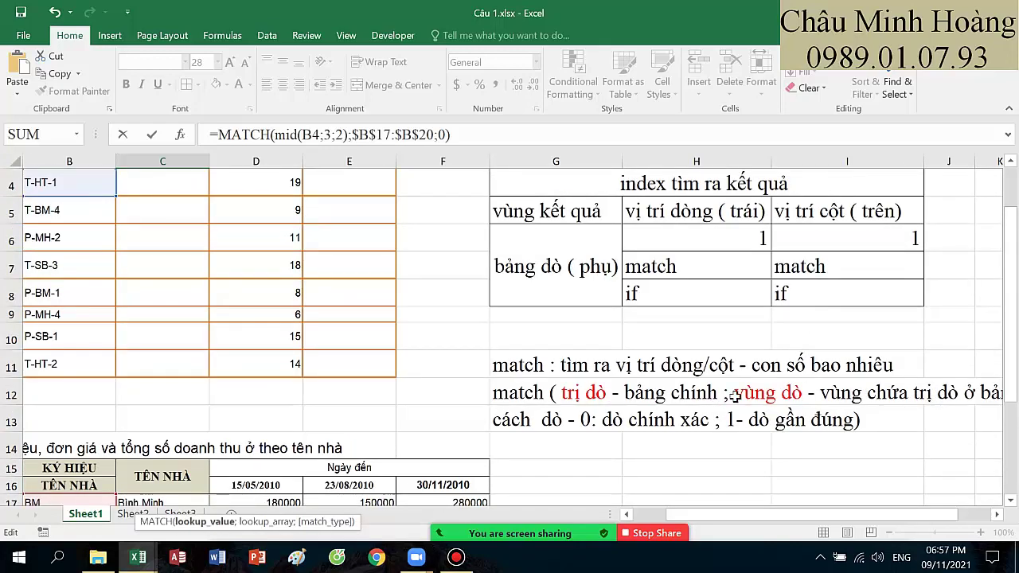
{"action": "scroll", "coordinate": [840, 387], "scroll_direction": "down", "scroll_amount": 3}
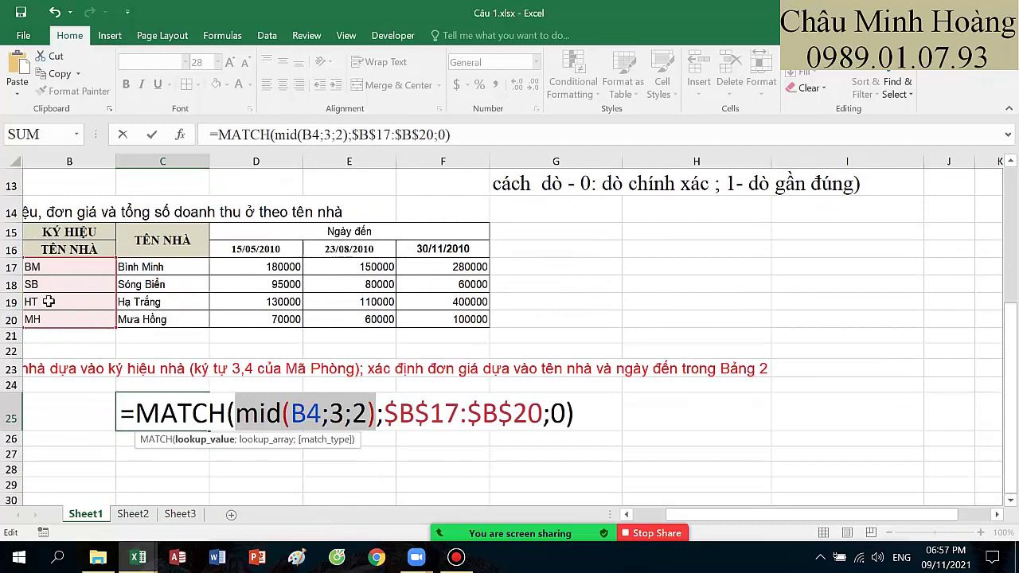
{"action": "left_click", "coordinate": [322, 440]}
{"action": "scroll", "coordinate": [520, 360], "scroll_direction": "up", "scroll_amount": 2}
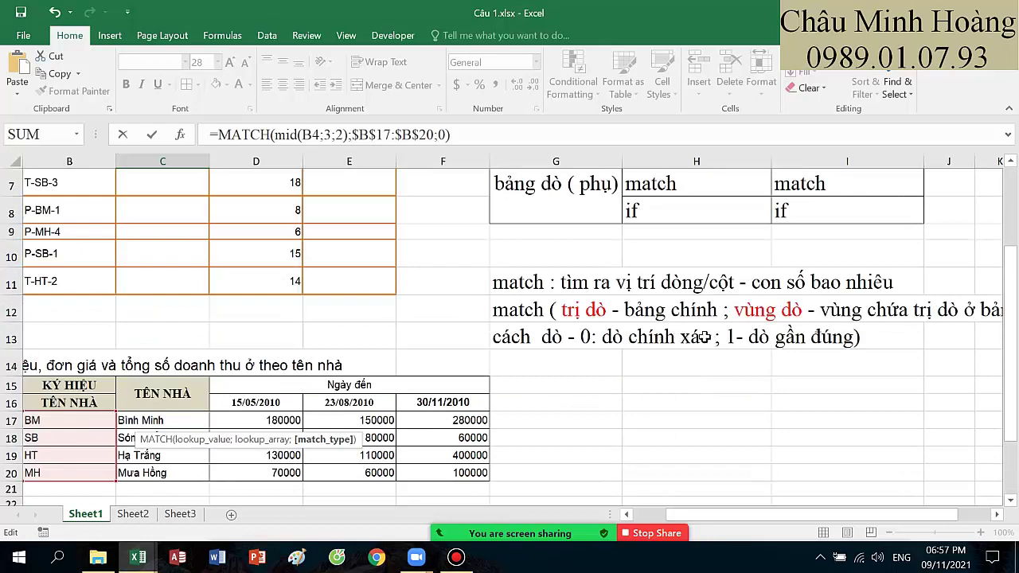
{"action": "scroll", "coordinate": [828, 337], "scroll_direction": "down", "scroll_amount": 4}
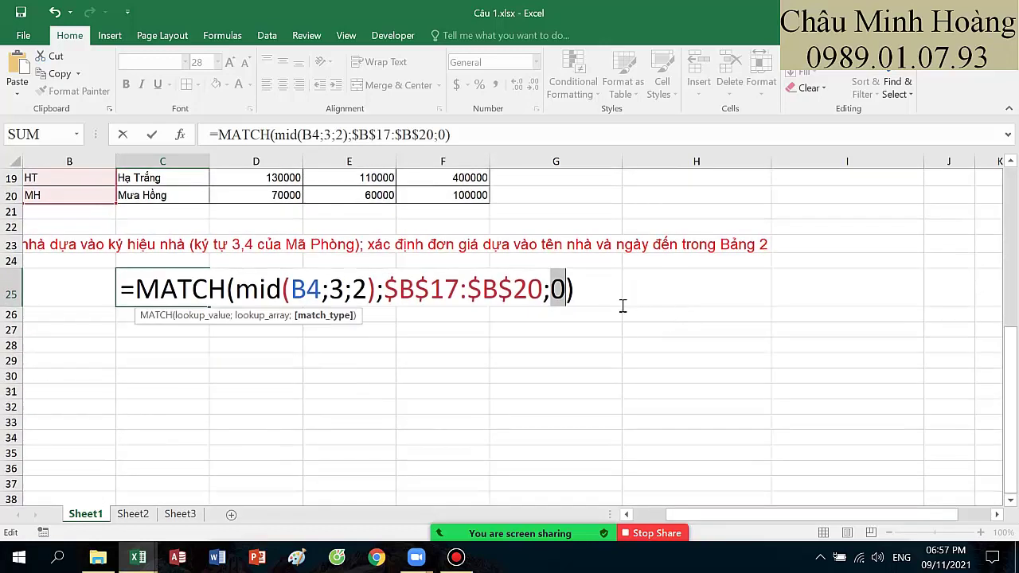
{"action": "double_click", "coordinate": [560, 291]}
{"action": "left_click", "coordinate": [561, 291]}
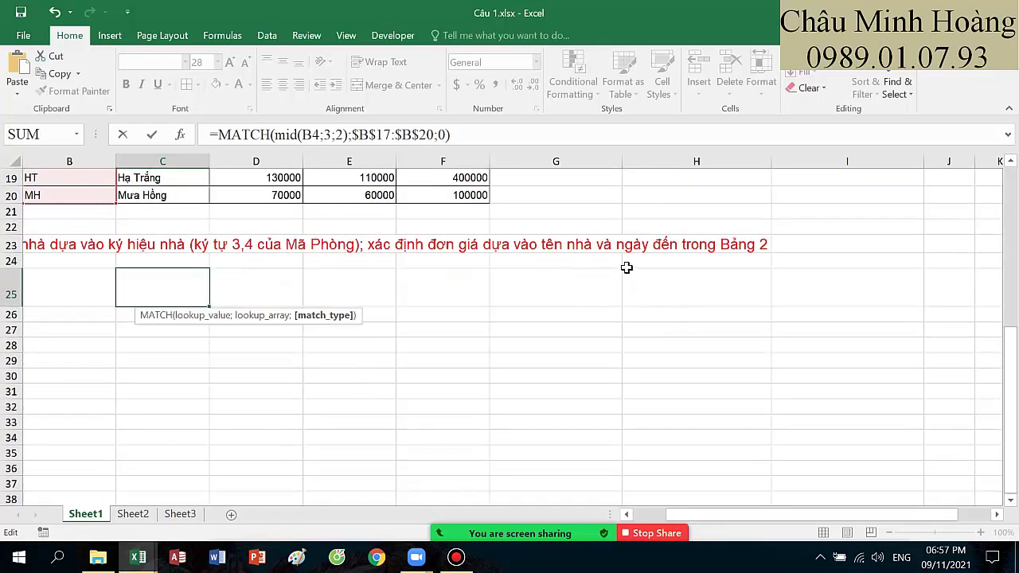
{"action": "scroll", "coordinate": [627, 267], "scroll_direction": "up", "scroll_amount": 3}
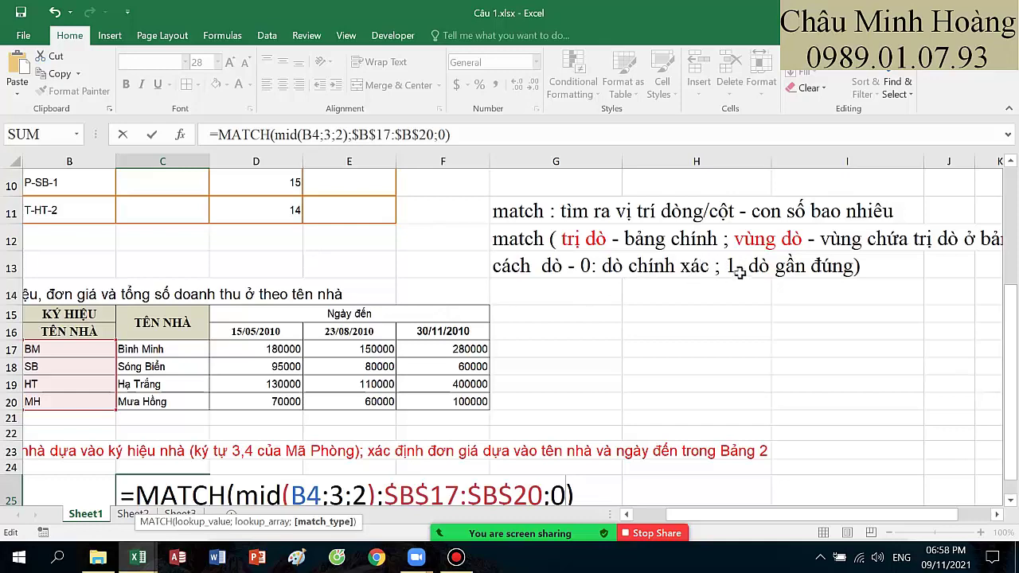
{"action": "scroll", "coordinate": [269, 341], "scroll_direction": "down", "scroll_amount": 2}
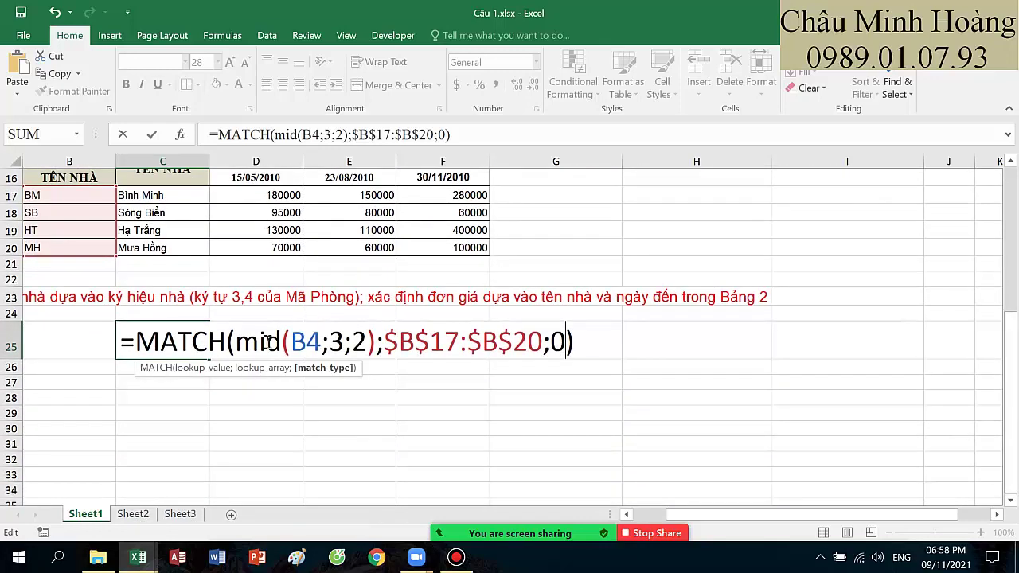
Step: Re-enter 0 as the exact match type of the MATCH formula in C25 and commit the formula
{"action": "left_click", "coordinate": [315, 368]}
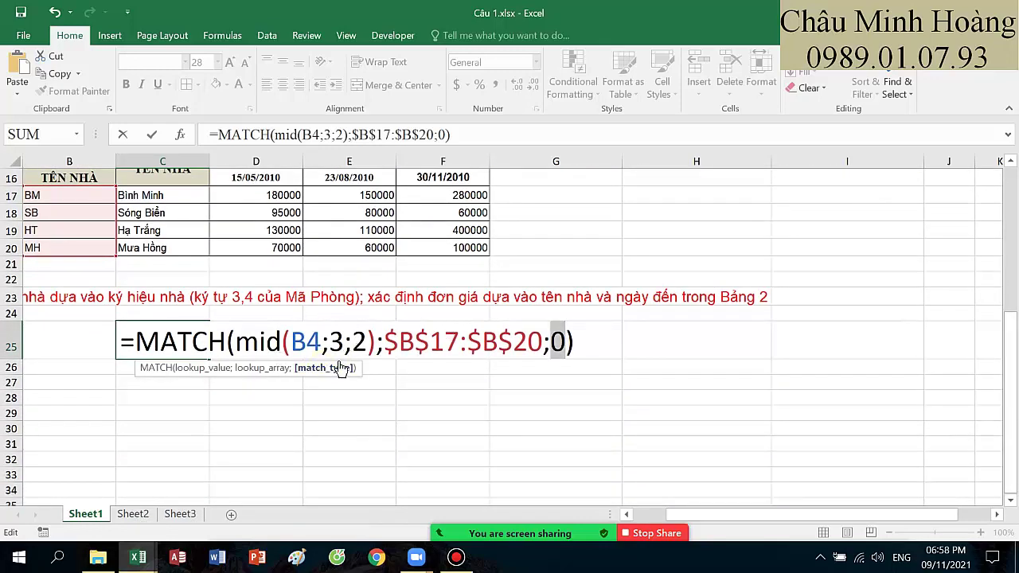
{"action": "key", "text": "BackSpace"}
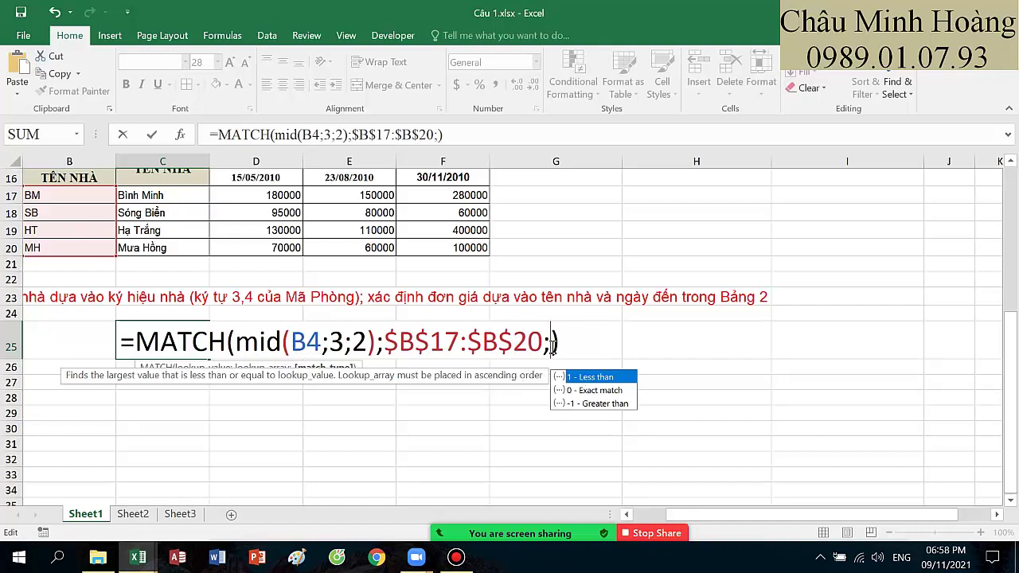
{"action": "type", "text": "0"}
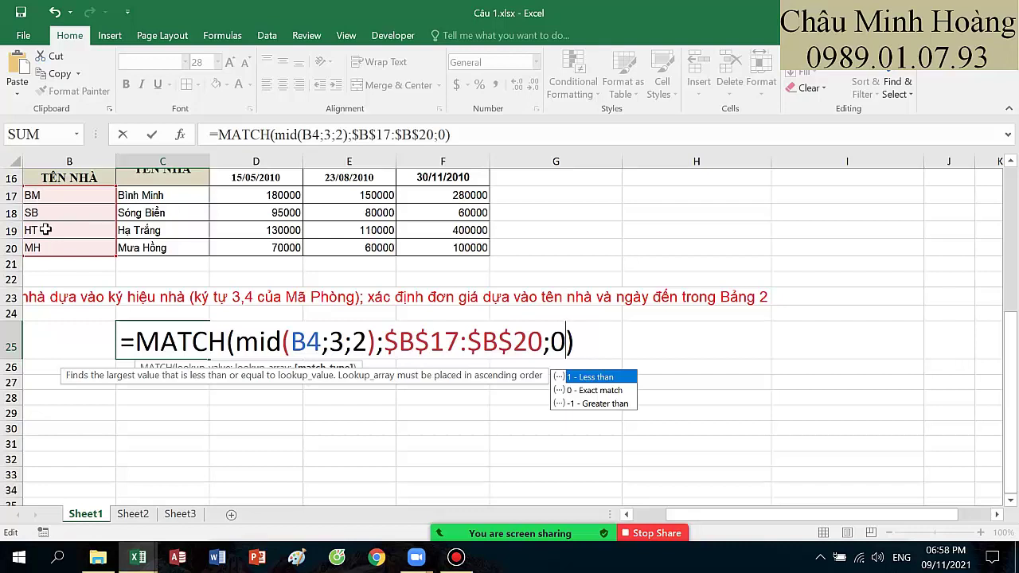
{"action": "key", "text": "Return"}
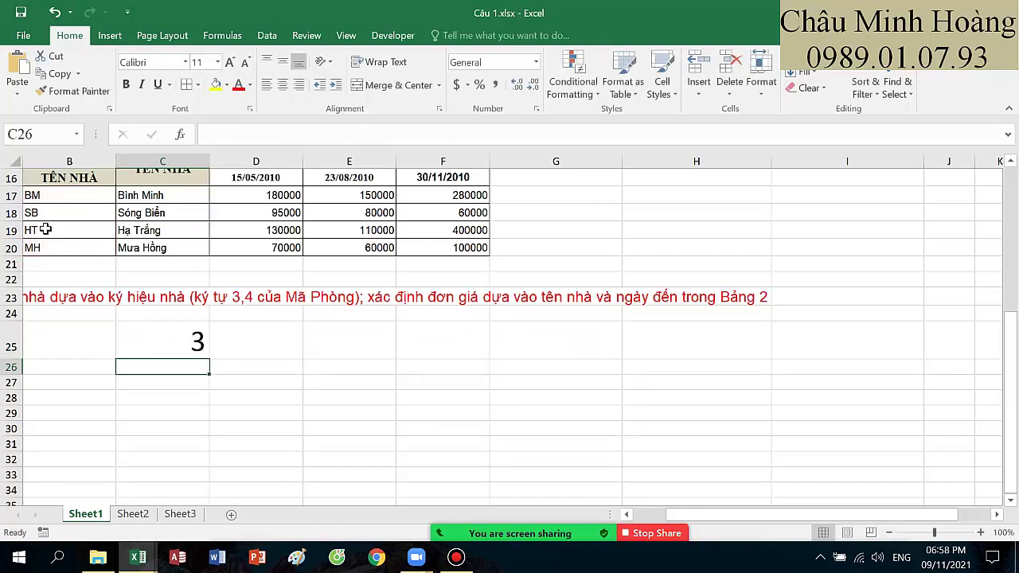
Step: Remove the equals sign from the formula in C25 so that it is kept as plain text
{"action": "double_click", "coordinate": [164, 345]}
{"action": "left_click_drag", "start_coordinate": [128, 343], "coordinate": [107, 340]}
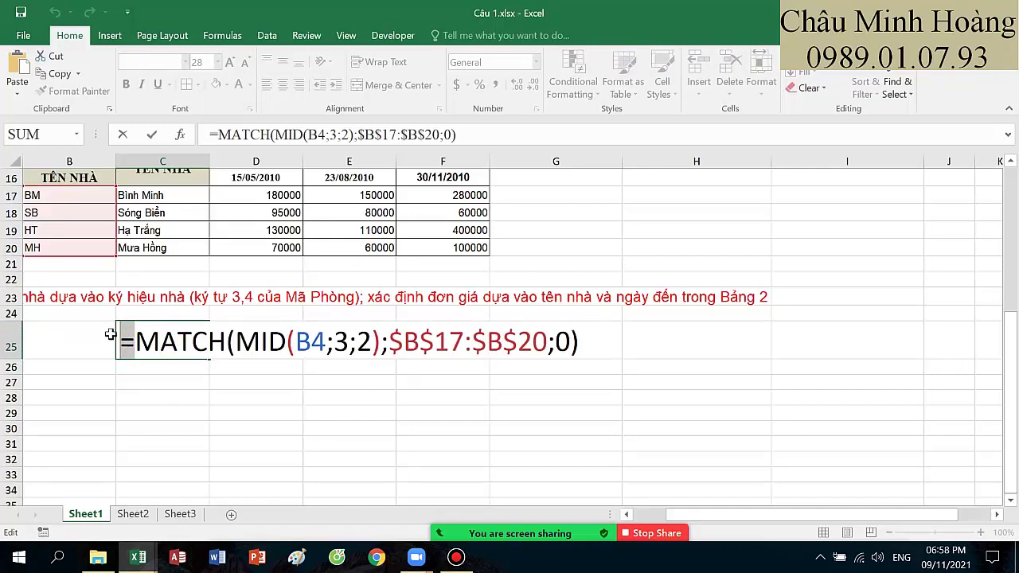
{"action": "key", "text": "Delete"}
{"action": "key", "text": "ctrl+Return"}
{"action": "scroll", "coordinate": [637, 364], "scroll_direction": "up", "scroll_amount": 1}
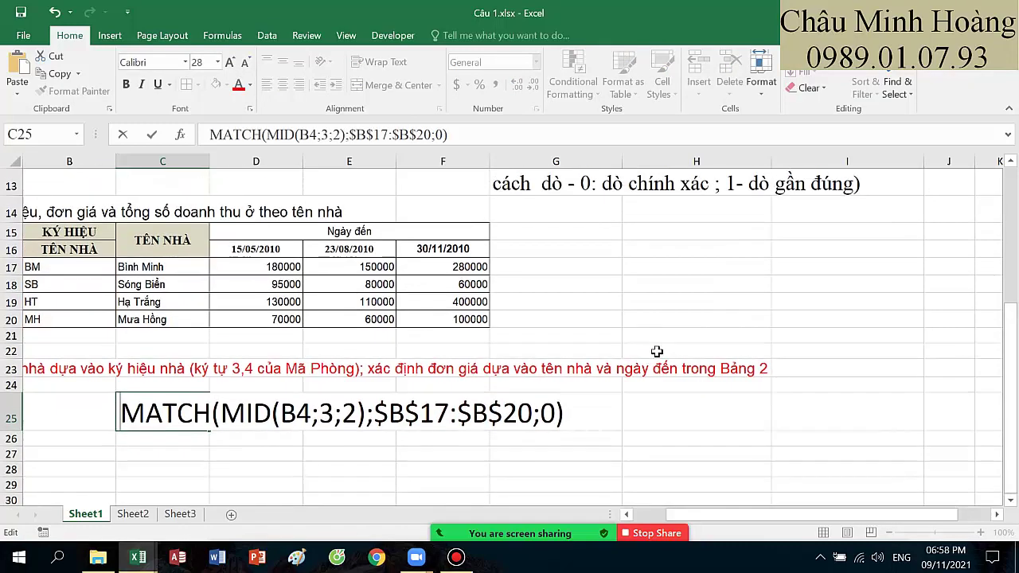
{"action": "left_click", "coordinate": [560, 212]}
Step: Delete the part "1- dò gần đúng)" from the note in G13
{"action": "scroll", "coordinate": [566, 238], "scroll_direction": "up", "scroll_amount": 1}
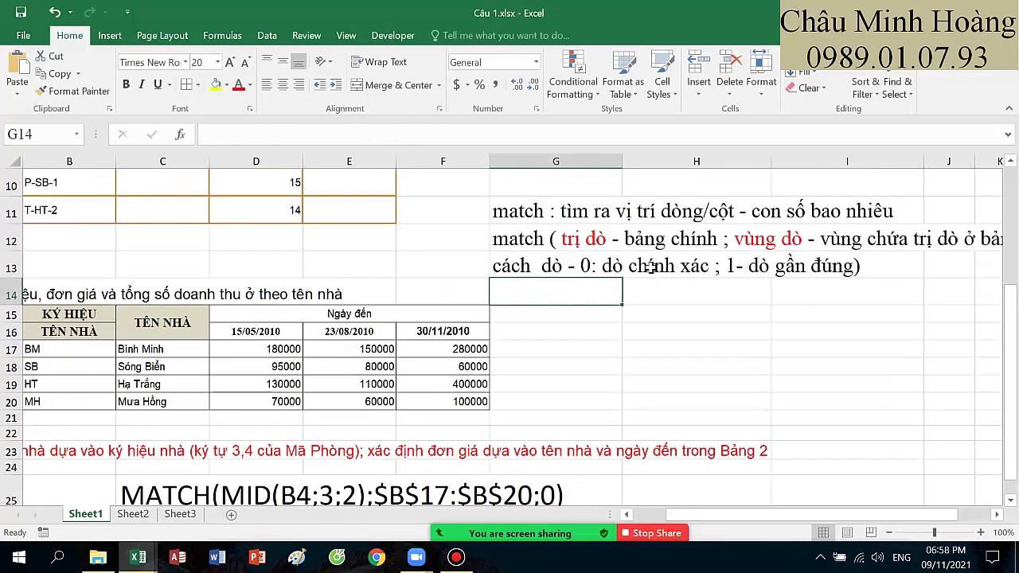
{"action": "double_click", "coordinate": [588, 266]}
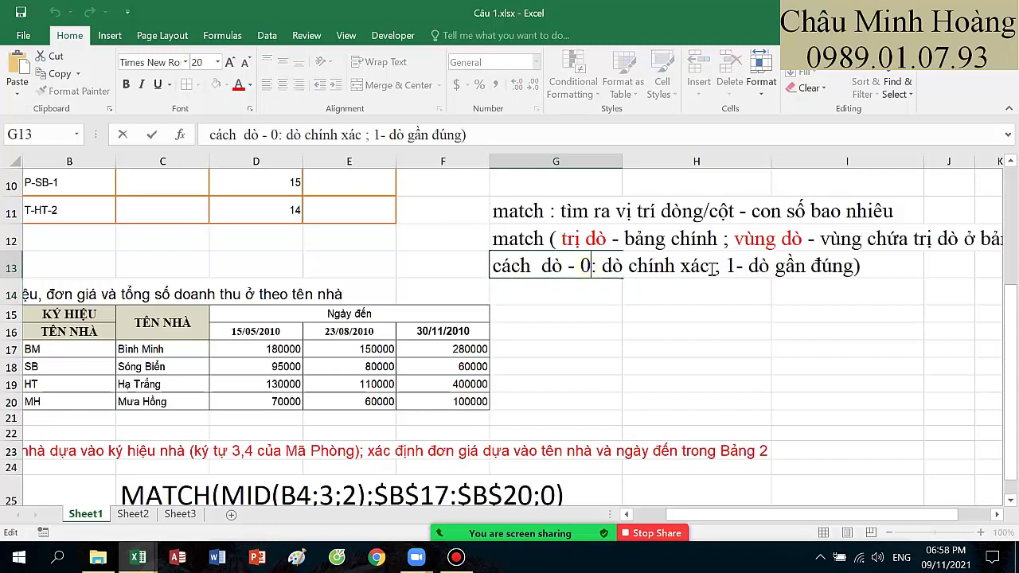
{"action": "left_click_drag", "start_coordinate": [728, 266], "coordinate": [871, 280]}
{"action": "key", "text": "Delete"}
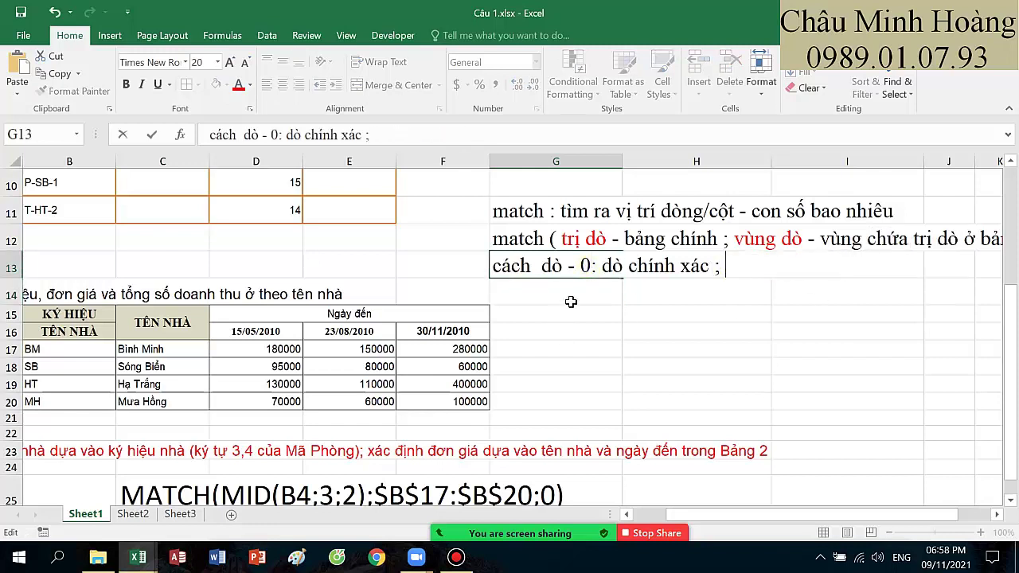
{"action": "left_click", "coordinate": [571, 294]}
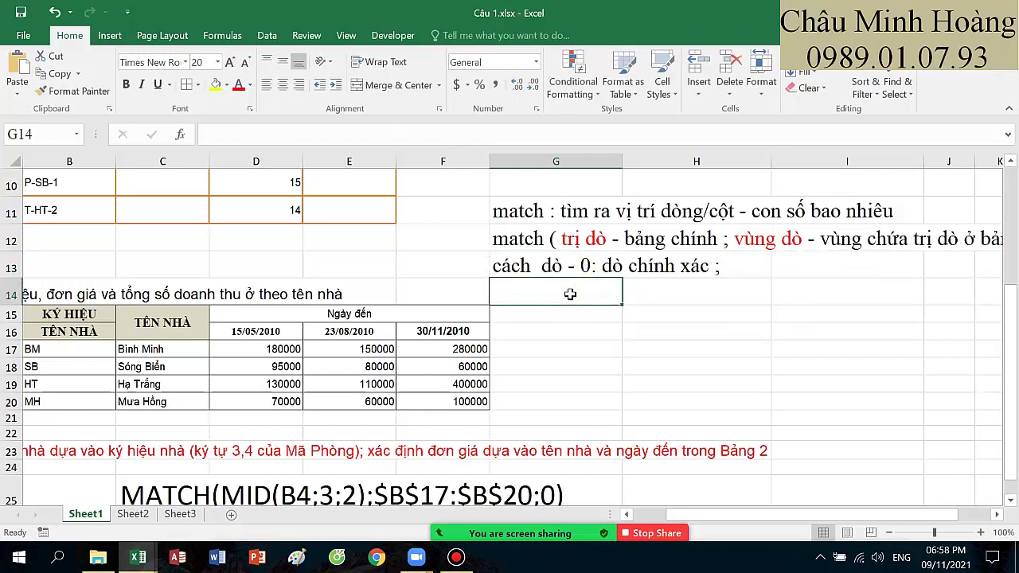
Step: Write the note "1 : gần đúng - sắp xếp tăng dần" in G14
{"action": "type", "text": "1"}
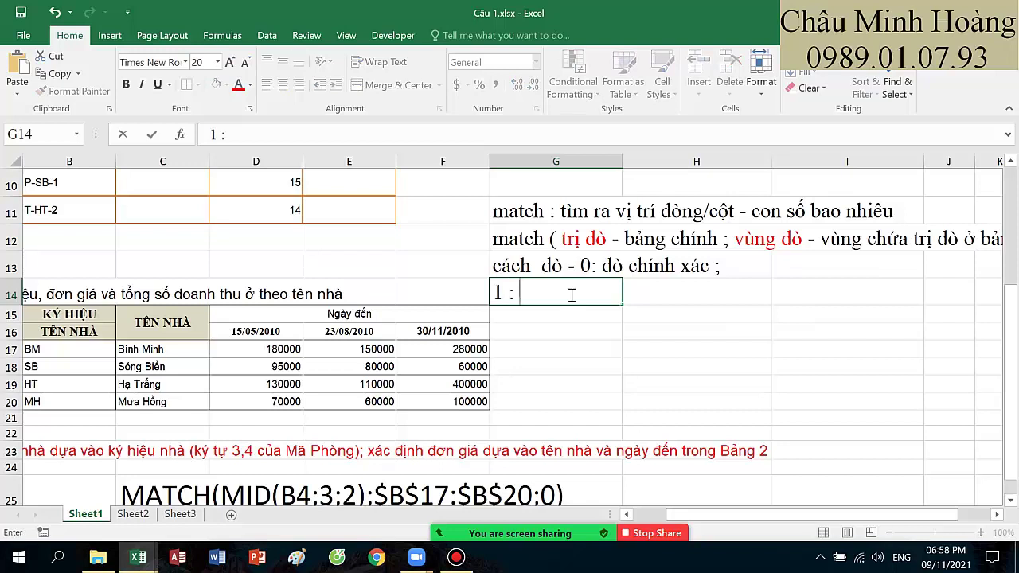
{"action": "type", "text": ": gan đúng "}
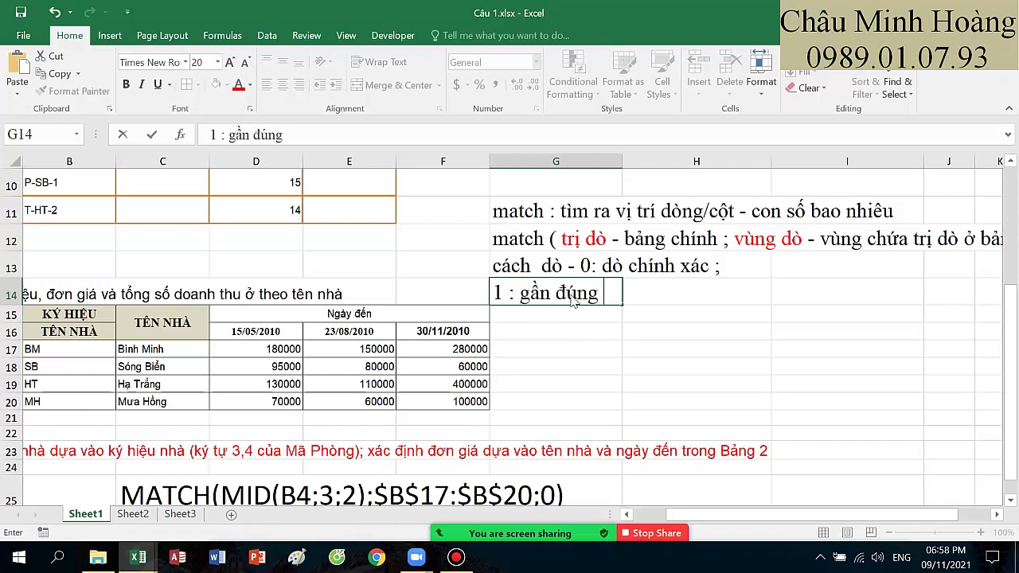
{"action": "type", "text": "- sắp xếp "}
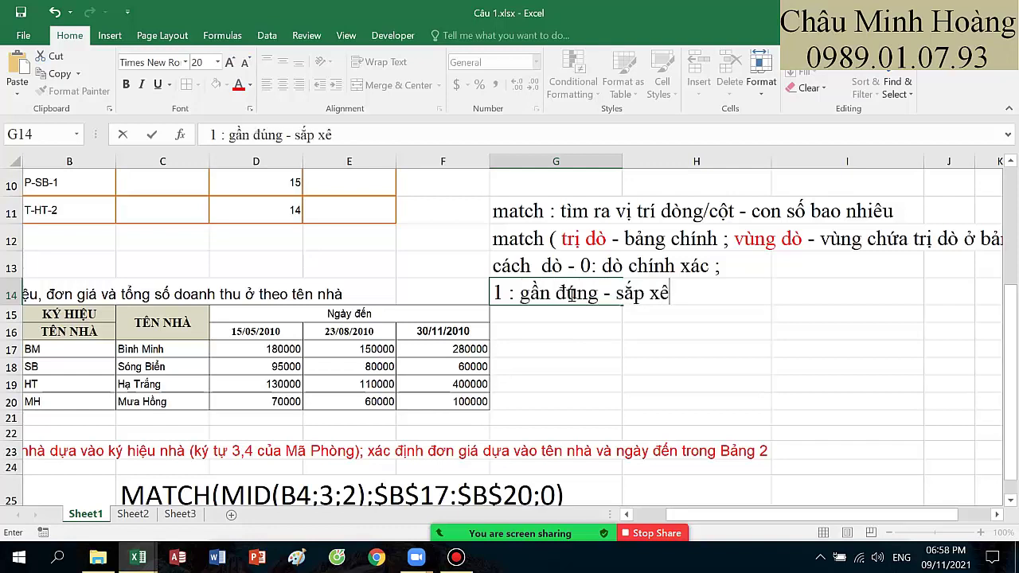
{"action": "type", "text": "tăng "}
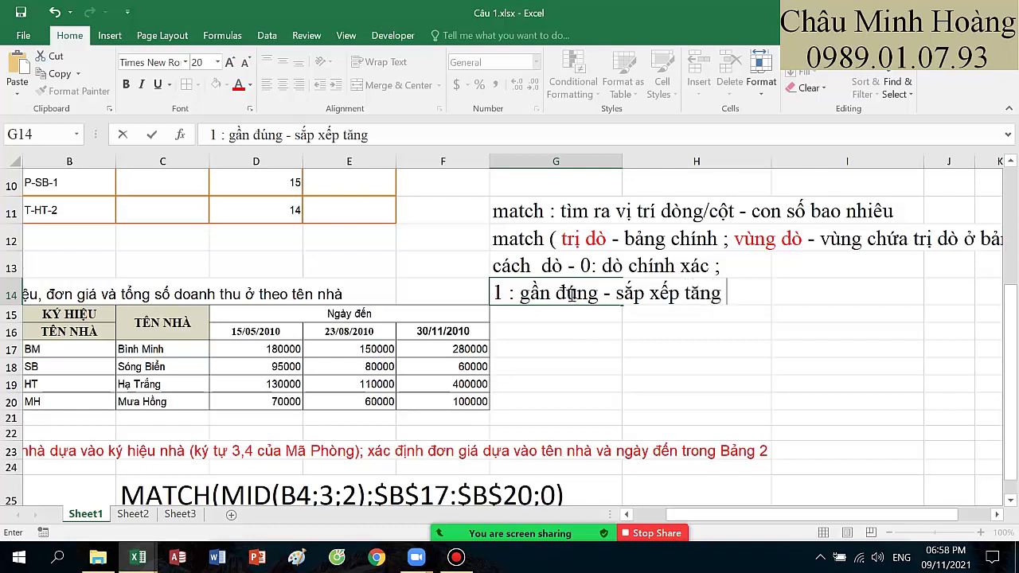
{"action": "type", "text": "t"}
{"action": "key", "text": "BackSpace"}
{"action": "type", "text": "đa"}
{"action": "key", "text": "BackSpace"}
{"action": "key", "text": "BackSpace"}
{"action": "type", "text": "dần"}
{"action": "key", "text": "Return"}
Step: Write "-1 : gần đúng - sắp xếp giảm dần" in G15 as text with leading spaces, in Times New Roman size 20
{"action": "type", "text": "-1"}
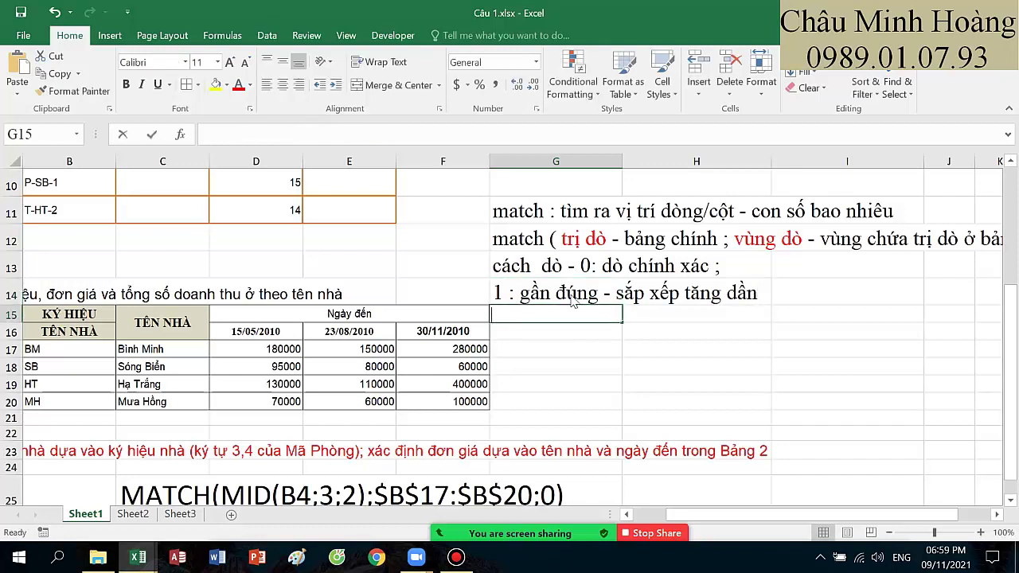
{"action": "type", "text": " : gần đún"}
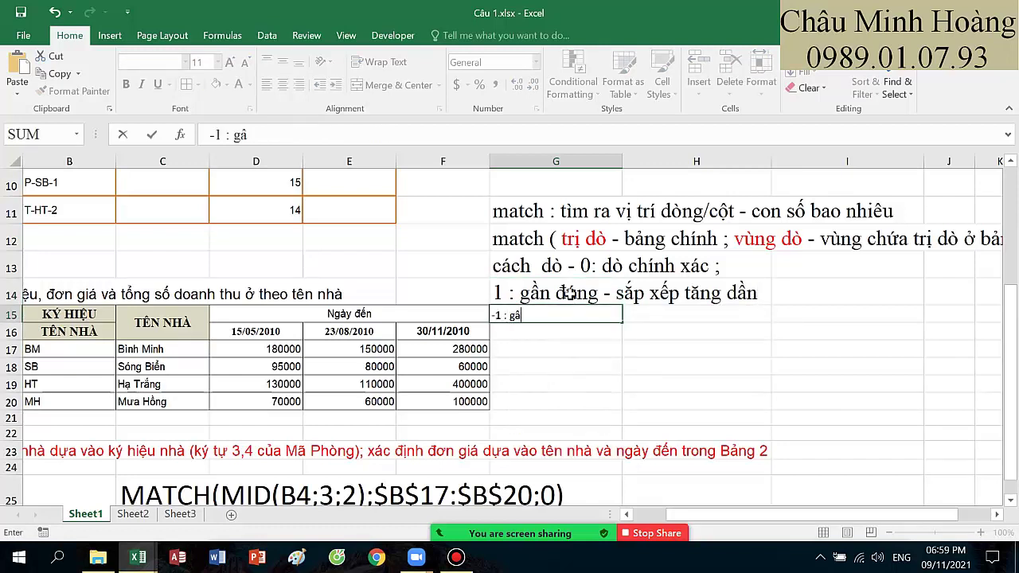
{"action": "type", "text": "g - să"}
{"action": "type", "text": "p xếp giả"}
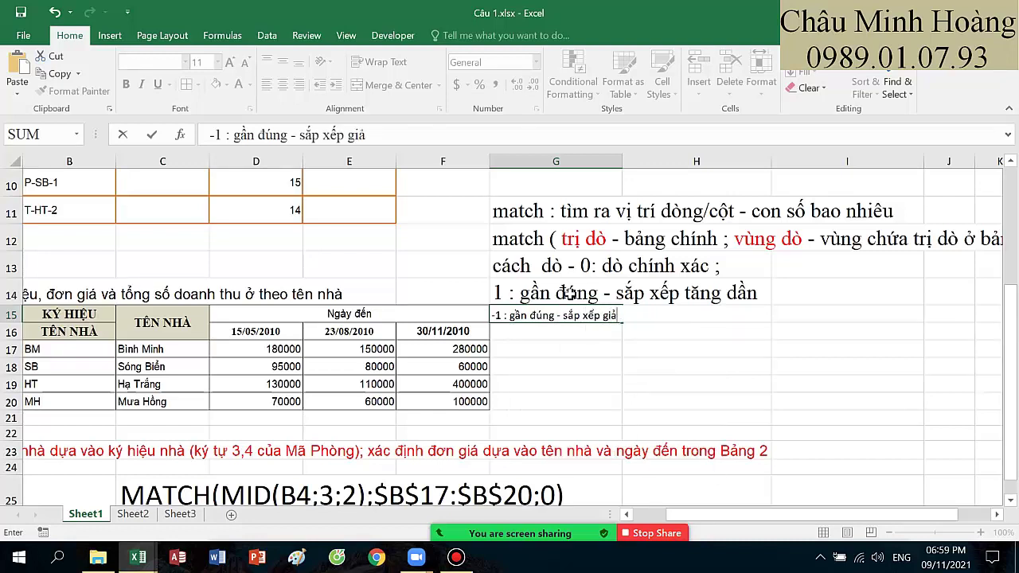
{"action": "type", "text": "m dần"}
{"action": "key", "text": "Return"}
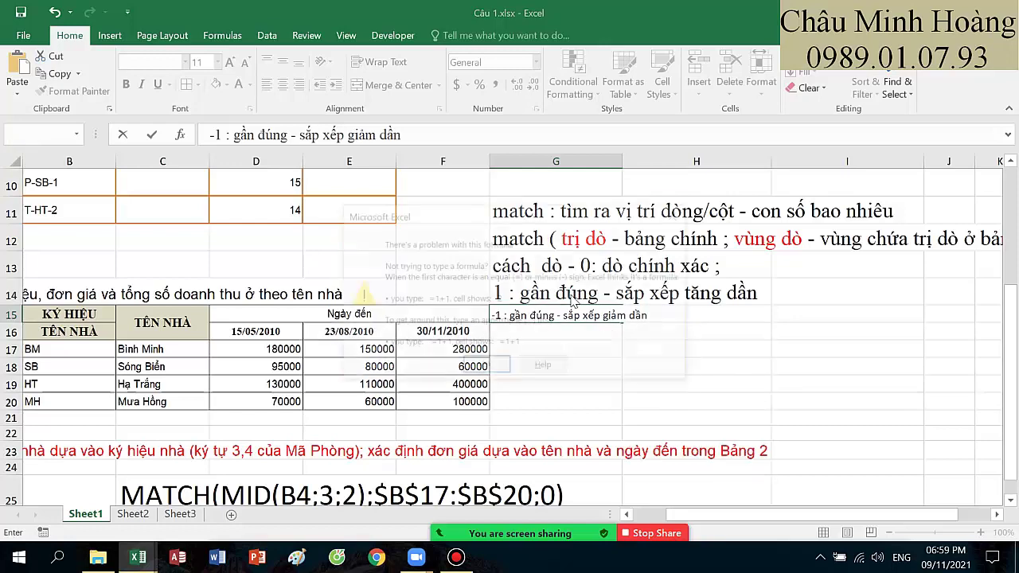
{"action": "left_click", "coordinate": [487, 367]}
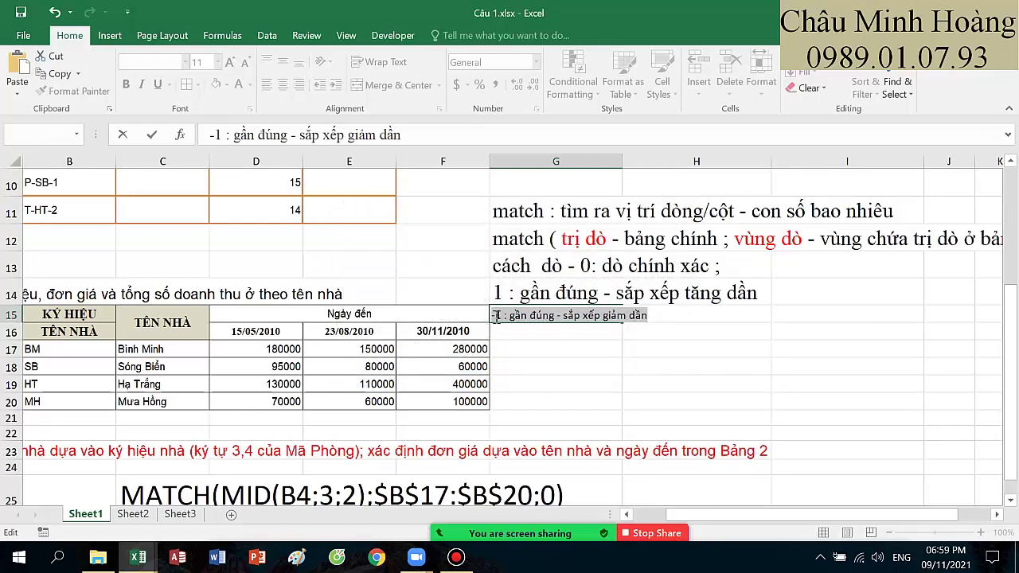
{"action": "key", "text": "Home"}
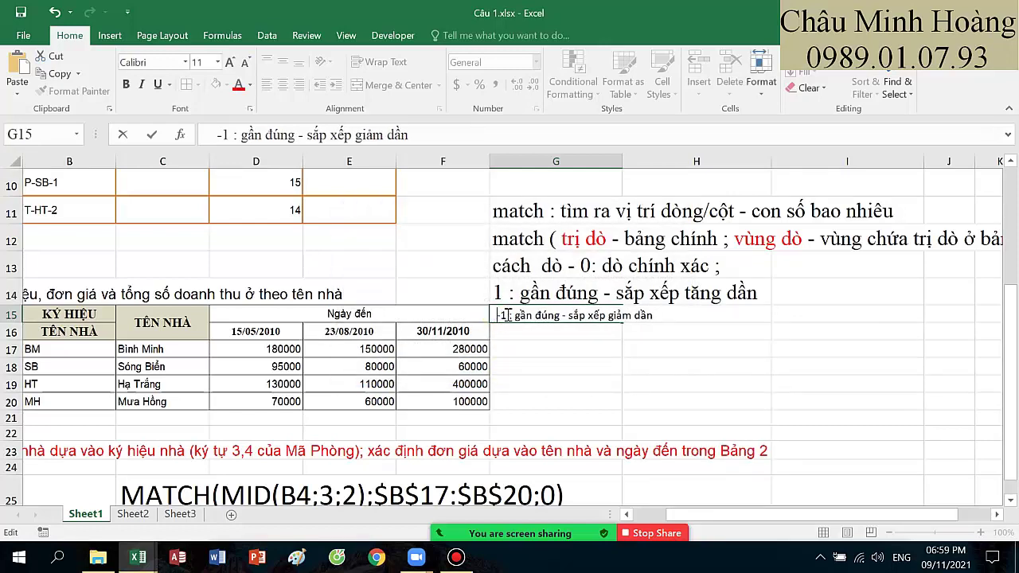
{"action": "key", "text": "Return"}
{"action": "left_click", "coordinate": [516, 316]}
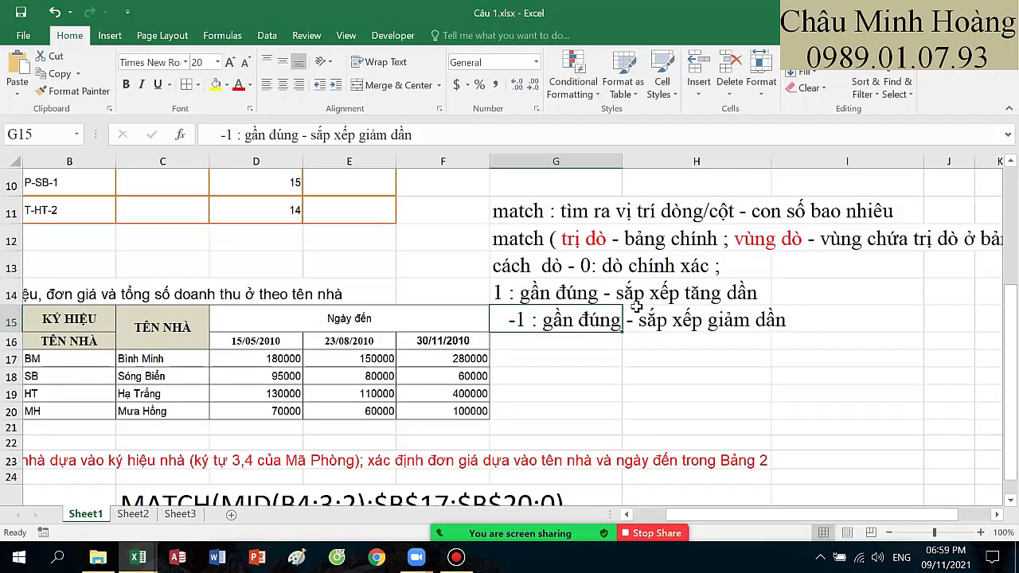
Step: Examine the approximate-match notes in G14 and G15 against the order of the arrival dates in D16:F16
{"action": "left_click_drag", "start_coordinate": [514, 285], "coordinate": [761, 315]}
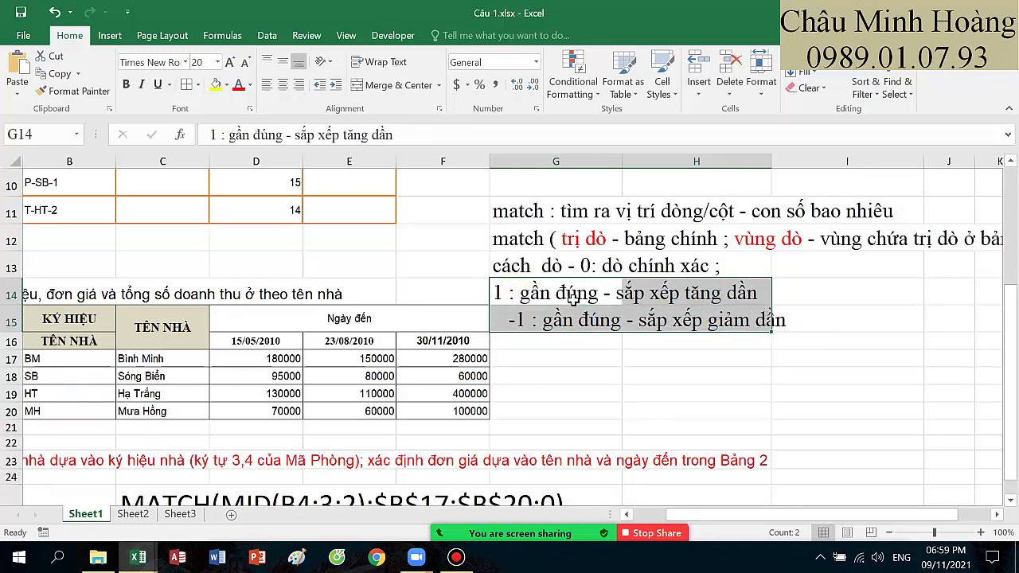
{"action": "left_click_drag", "start_coordinate": [263, 339], "coordinate": [466, 341]}
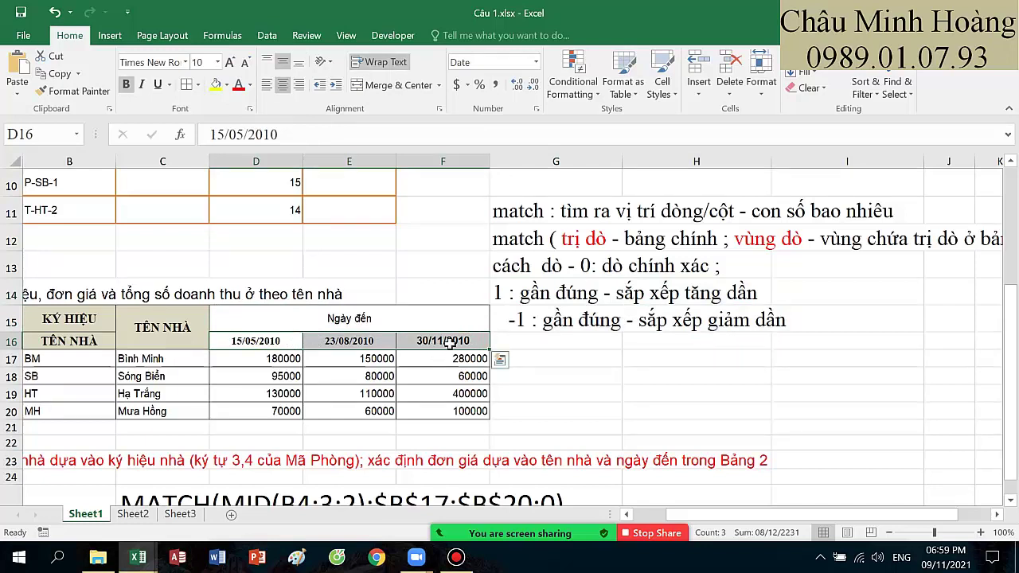
{"action": "left_click_drag", "start_coordinate": [519, 296], "coordinate": [771, 284]}
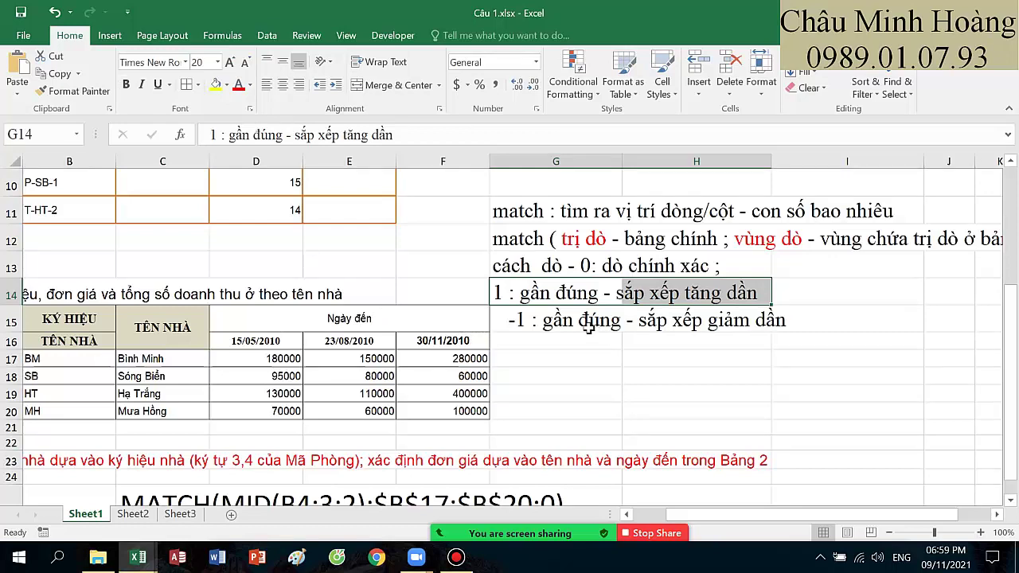
{"action": "left_click_drag", "start_coordinate": [542, 303], "coordinate": [668, 315]}
{"action": "scroll", "coordinate": [668, 316], "scroll_direction": "down", "scroll_amount": 1}
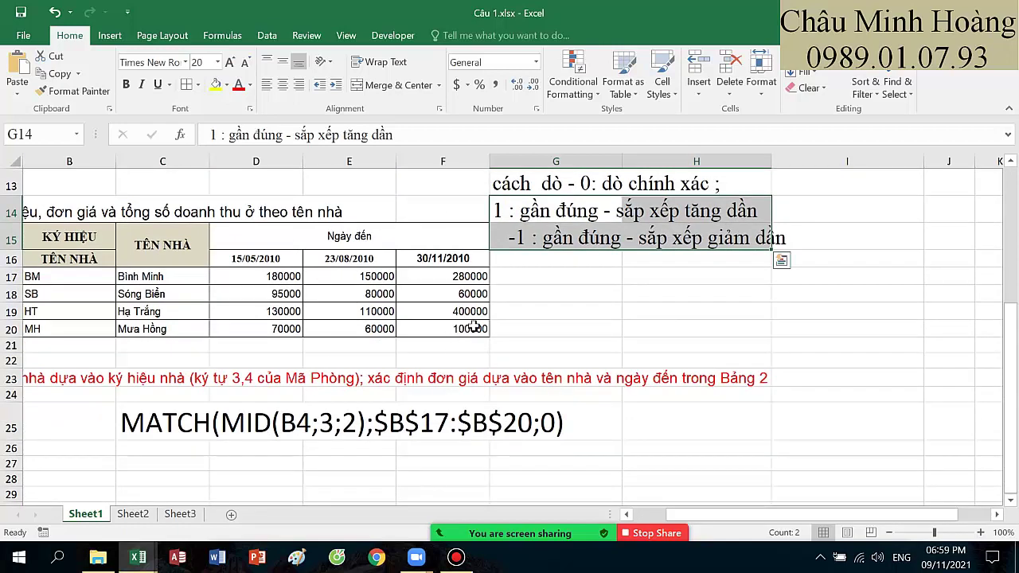
{"action": "left_click", "coordinate": [457, 558]}
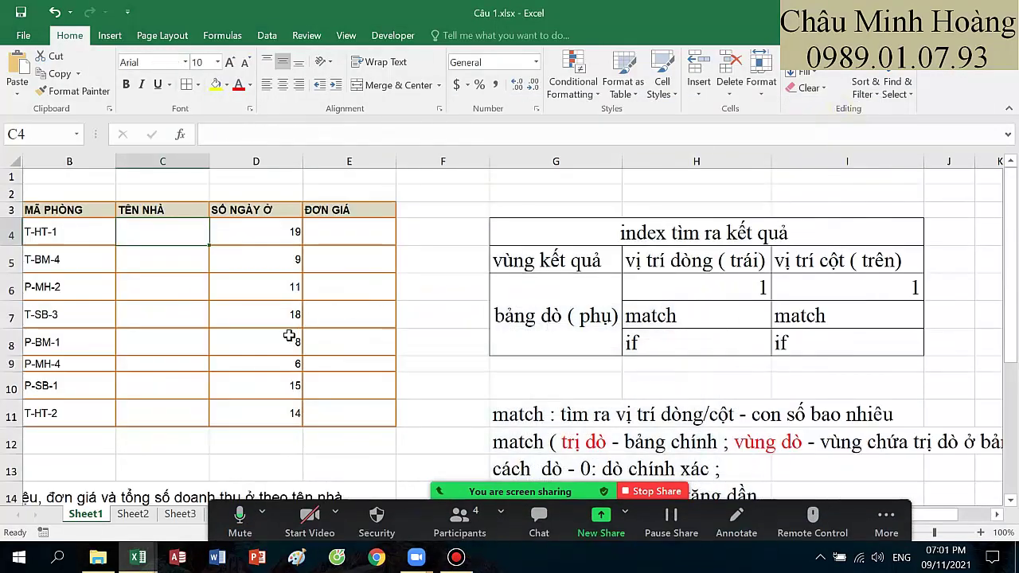
{"action": "left_click", "coordinate": [383, 324]}
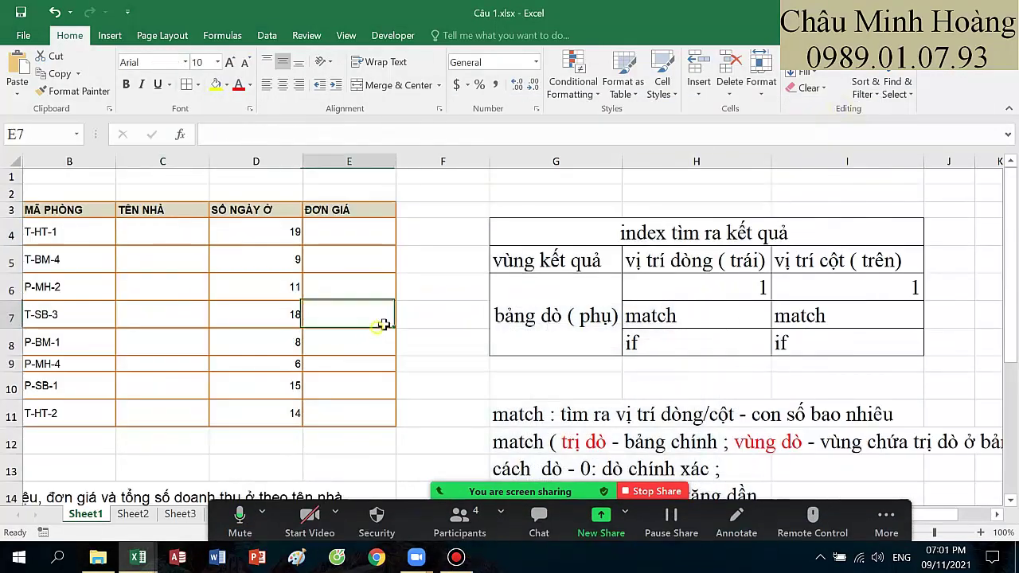
Step: Examine the house names in C17:C20 and their codes in B17:B20 as sources for the TÊN NHÀ column
{"action": "left_click", "coordinate": [171, 229]}
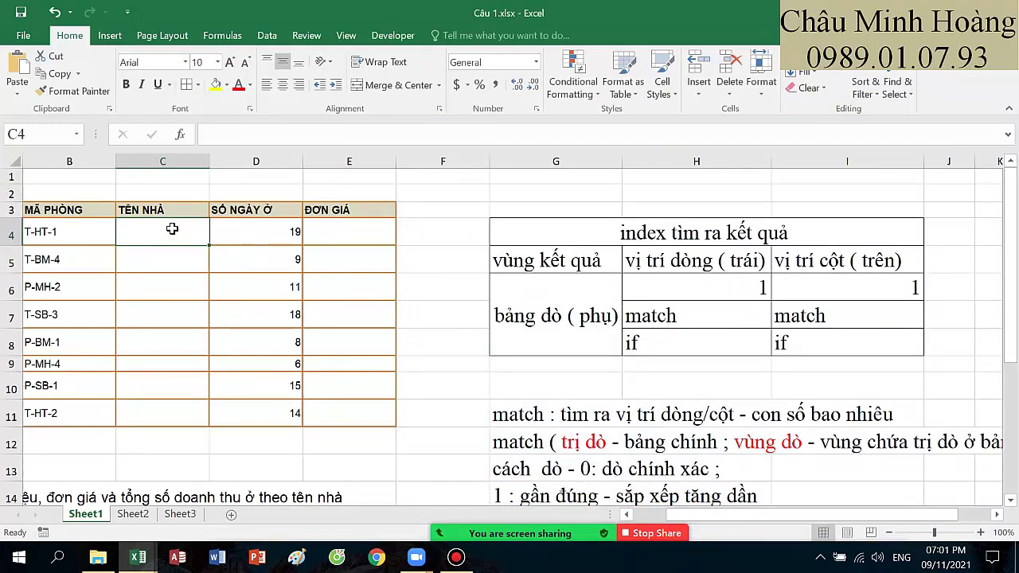
{"action": "scroll", "coordinate": [171, 228], "scroll_direction": "down", "scroll_amount": 4}
{"action": "left_click_drag", "start_coordinate": [143, 275], "coordinate": [146, 328]}
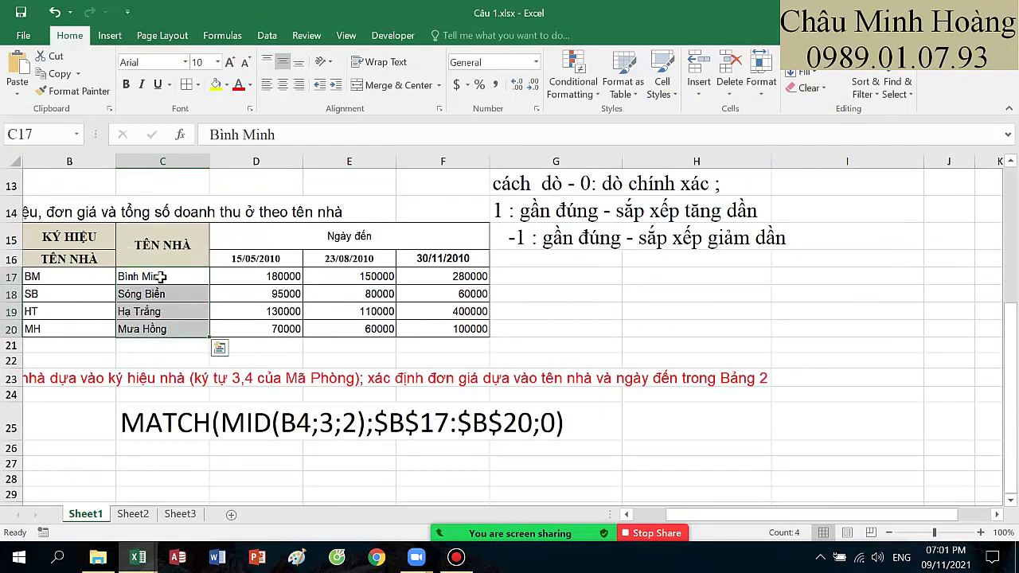
{"action": "left_click_drag", "start_coordinate": [159, 276], "coordinate": [153, 329]}
{"action": "left_click_drag", "start_coordinate": [83, 276], "coordinate": [83, 326]}
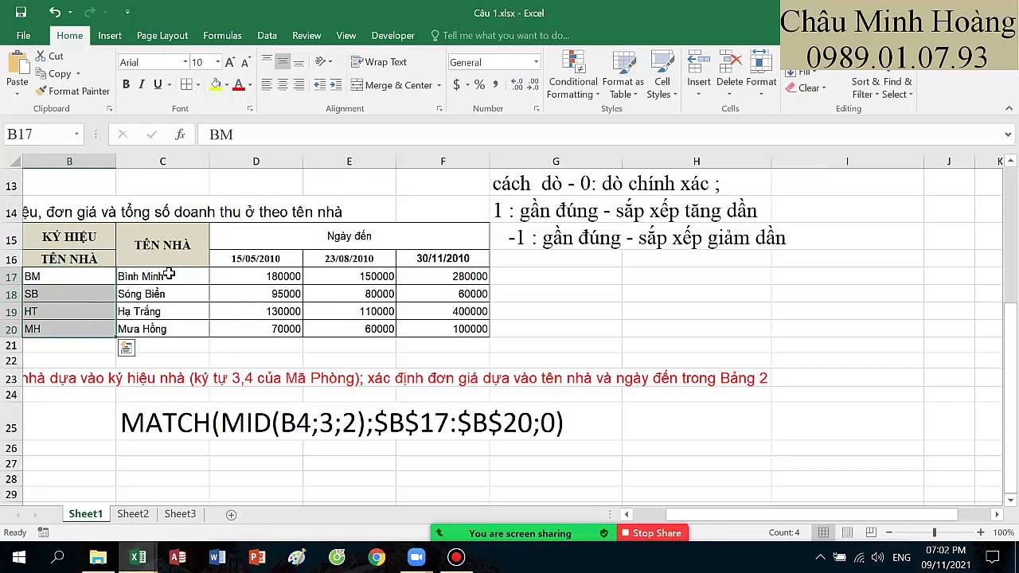
{"action": "scroll", "coordinate": [160, 263], "scroll_direction": "up", "scroll_amount": 4}
Step: Increase the font size of the first TÊN NHÀ cell, C4, to 12
{"action": "left_click", "coordinate": [170, 239]}
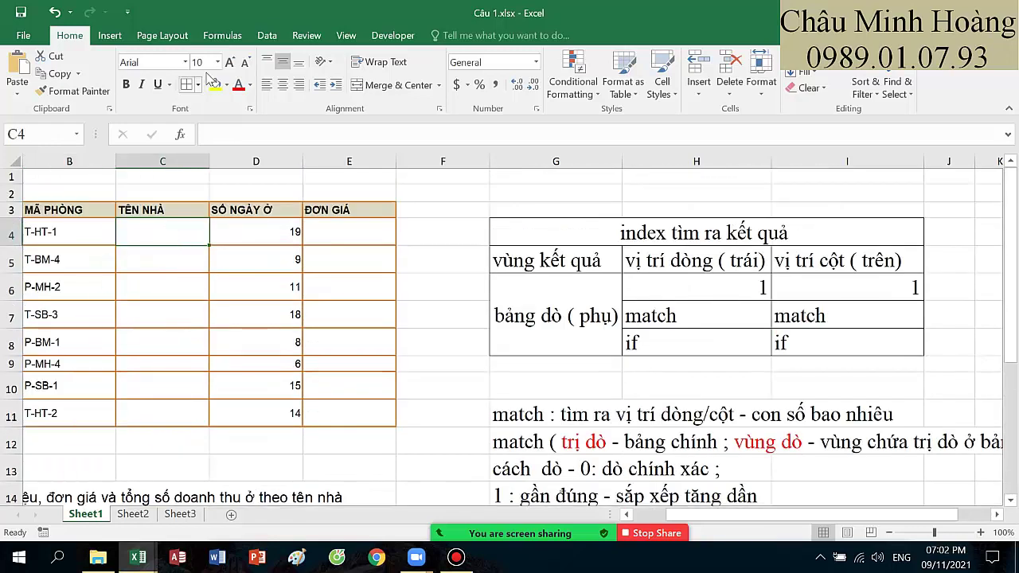
{"action": "key", "text": "ctrl+shift+period"}
{"action": "key", "text": "ctrl+shift+period"}
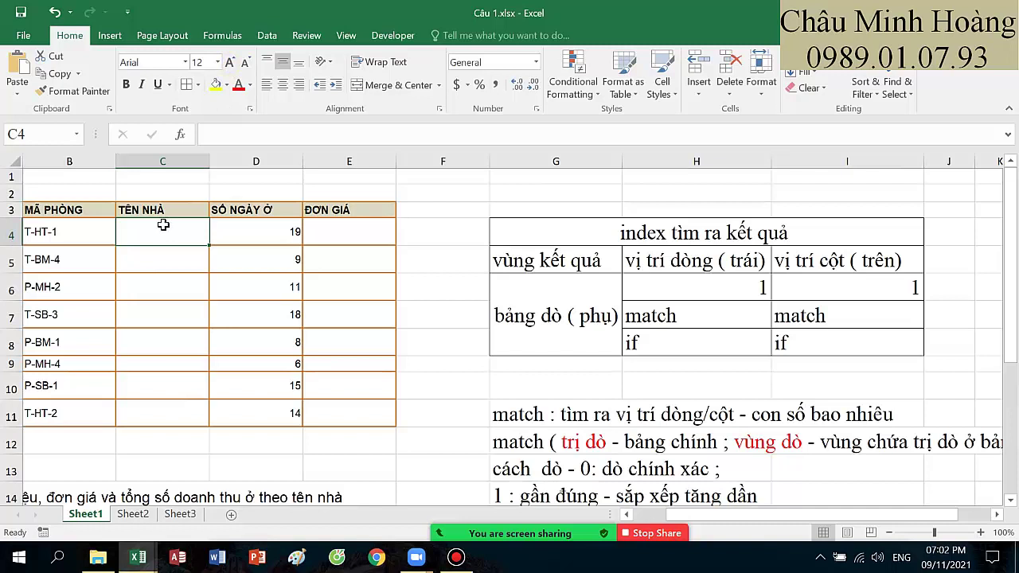
{"action": "type", "text": "=indẽ"}
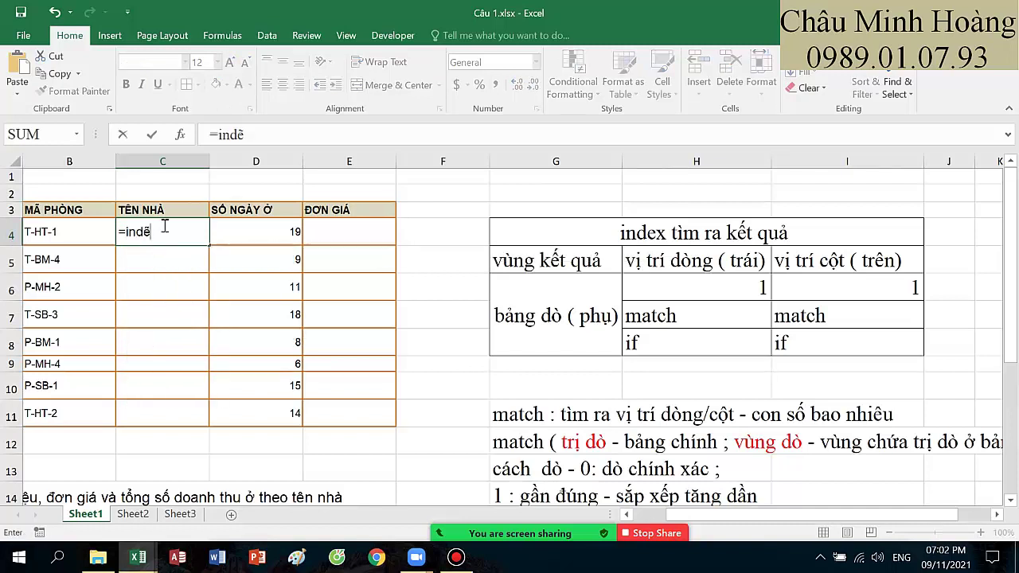
{"action": "key", "text": "BackSpace"}
{"action": "type", "text": "ex"}
{"action": "key", "text": "Escape"}
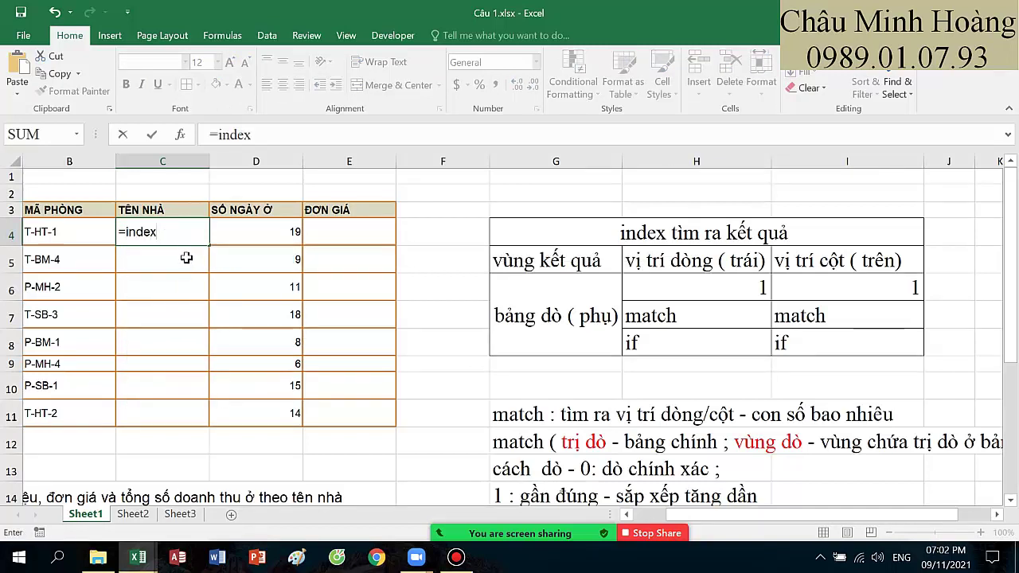
{"action": "key", "text": "Escape"}
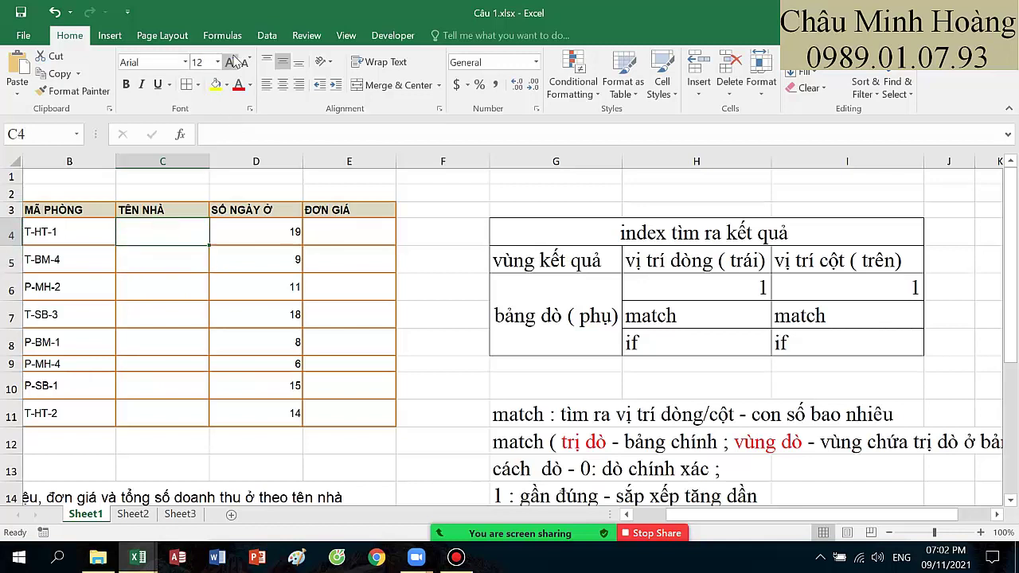
Step: Enlarge C4's font to 18 and begin an INDEX formula there with $C$17:$C$20 as the result array
{"action": "left_click", "coordinate": [232, 61]}
{"action": "left_click", "coordinate": [231, 62]}
{"action": "type", "text": "="}
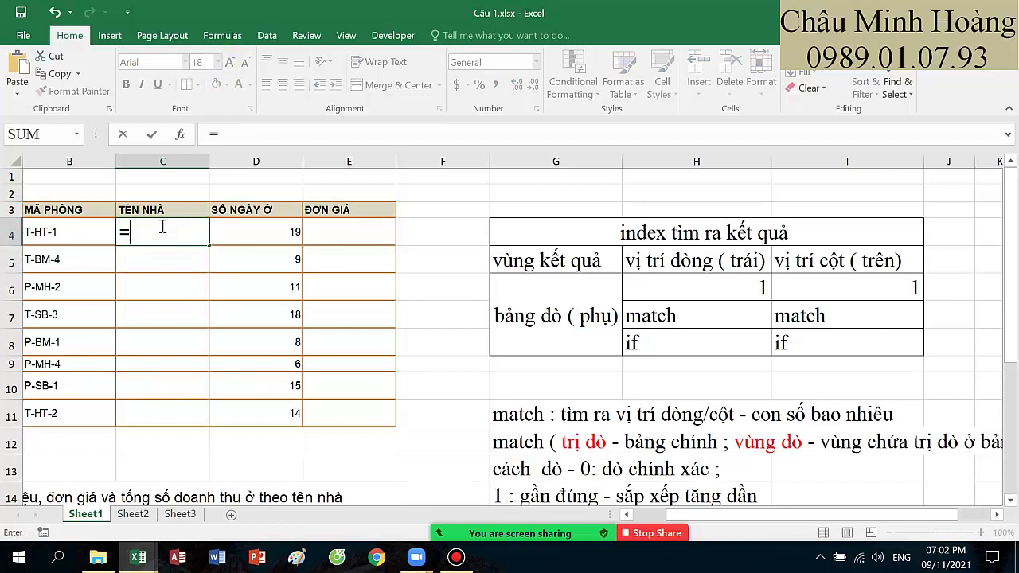
{"action": "type", "text": "index"}
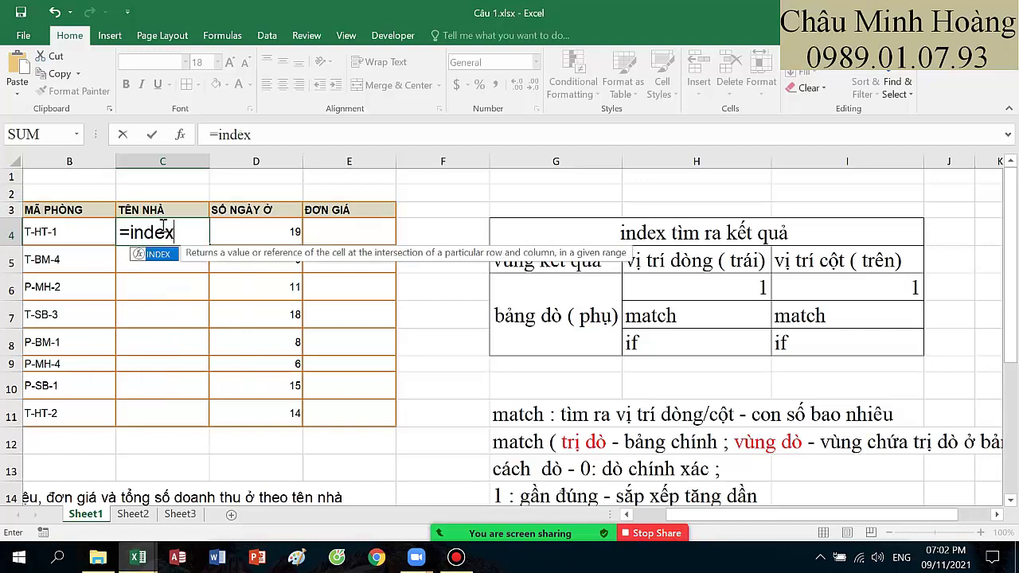
{"action": "key", "text": "Tab"}
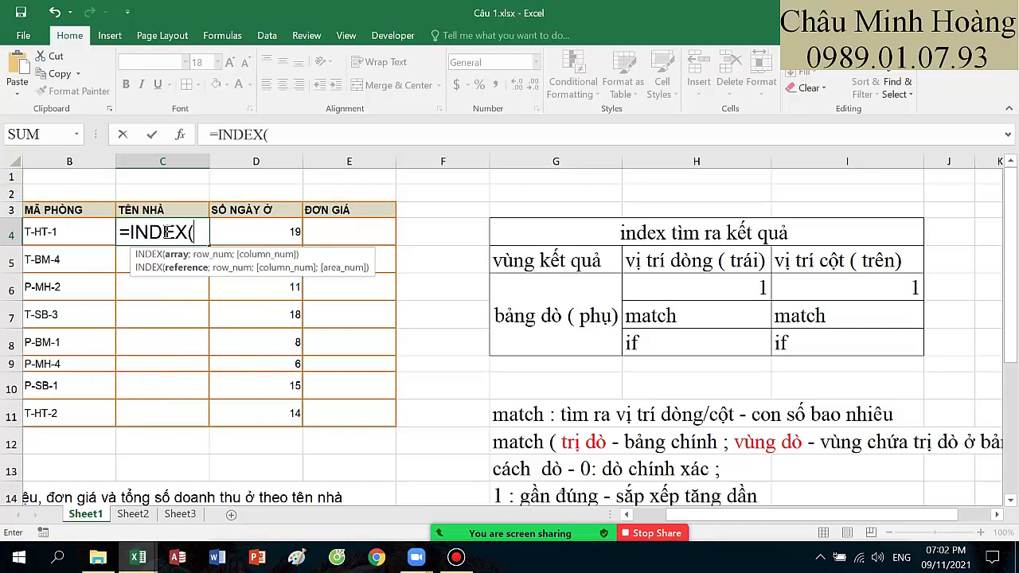
{"action": "scroll", "coordinate": [183, 239], "scroll_direction": "down", "scroll_amount": 3}
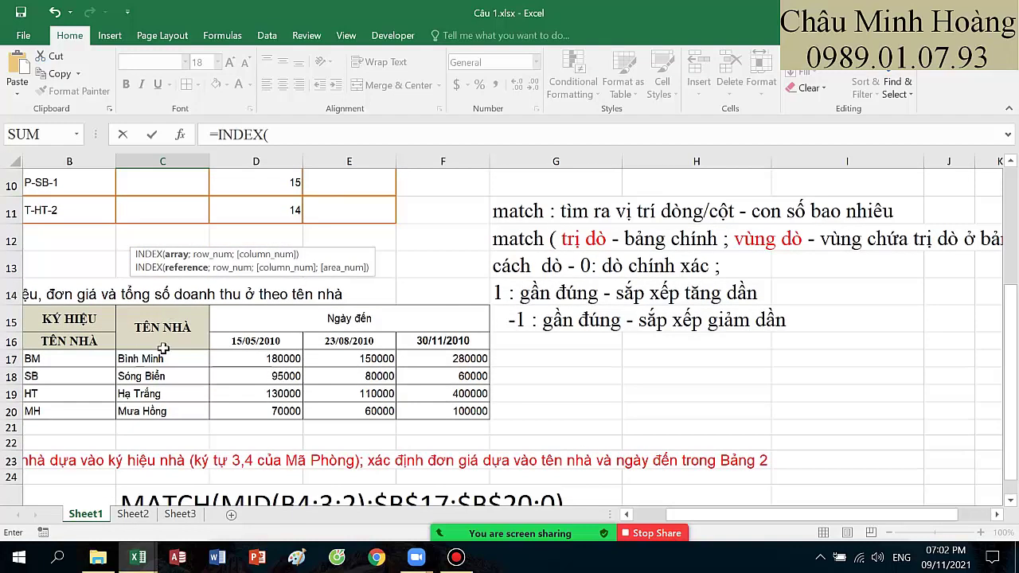
{"action": "left_click_drag", "start_coordinate": [163, 360], "coordinate": [169, 408]}
{"action": "key", "text": "F4"}
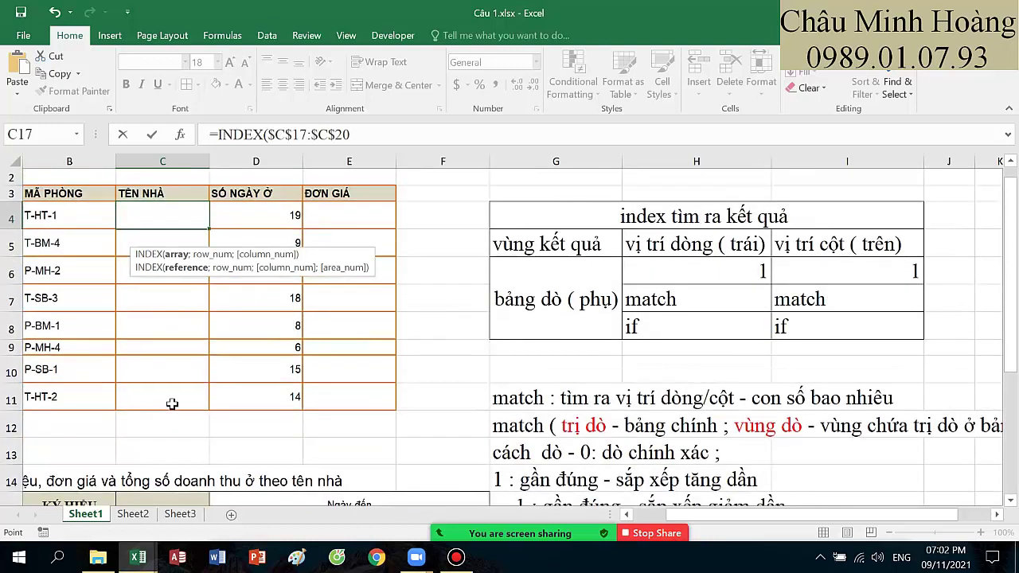
{"action": "type", "text": ";"}
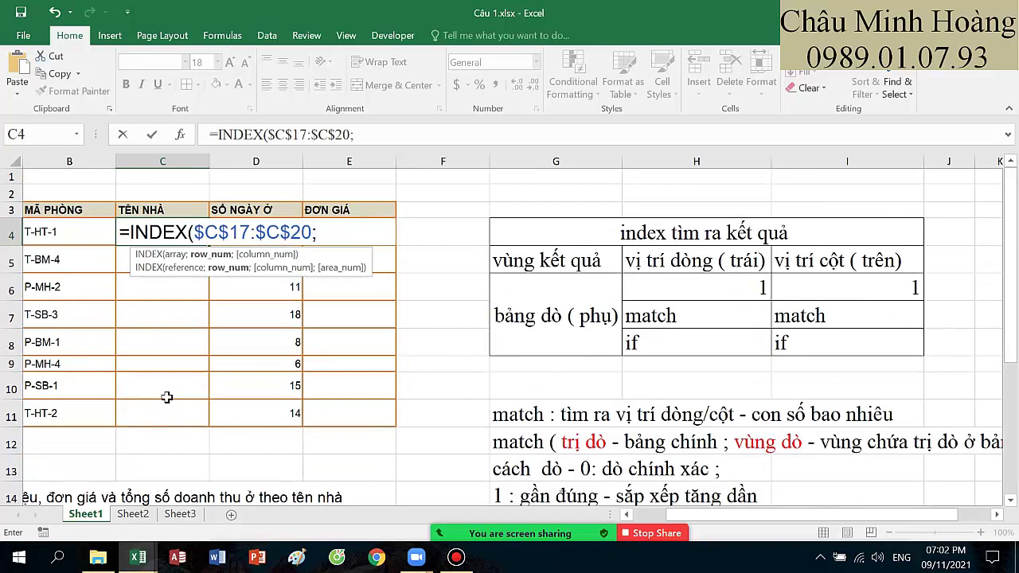
Step: Use MATCH as the row number in C4's INDEX formula, with MID(B4;3;2) as its lookup value
{"action": "scroll", "coordinate": [166, 396], "scroll_direction": "down", "scroll_amount": 3}
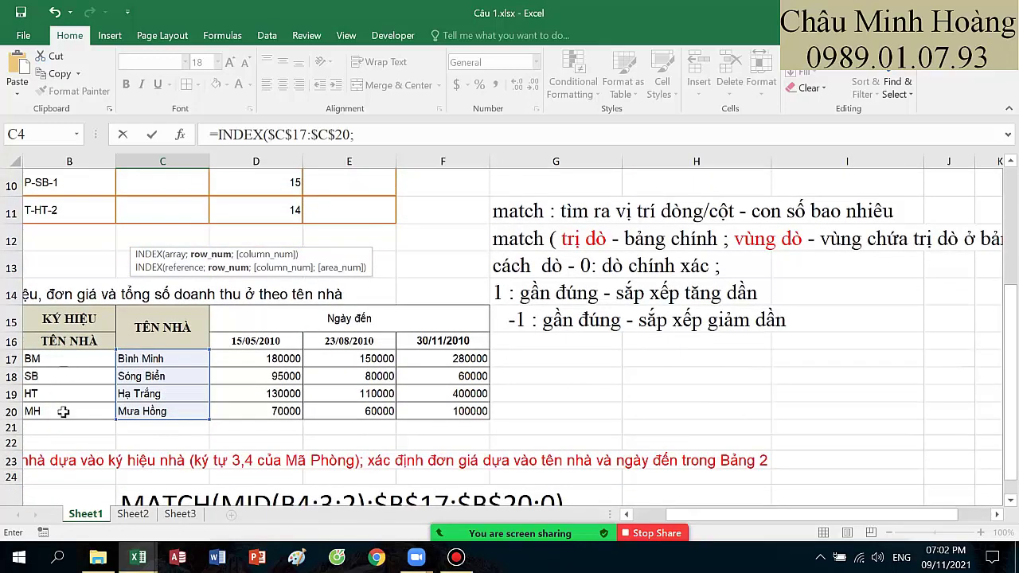
{"action": "scroll", "coordinate": [64, 411], "scroll_direction": "up", "scroll_amount": 3}
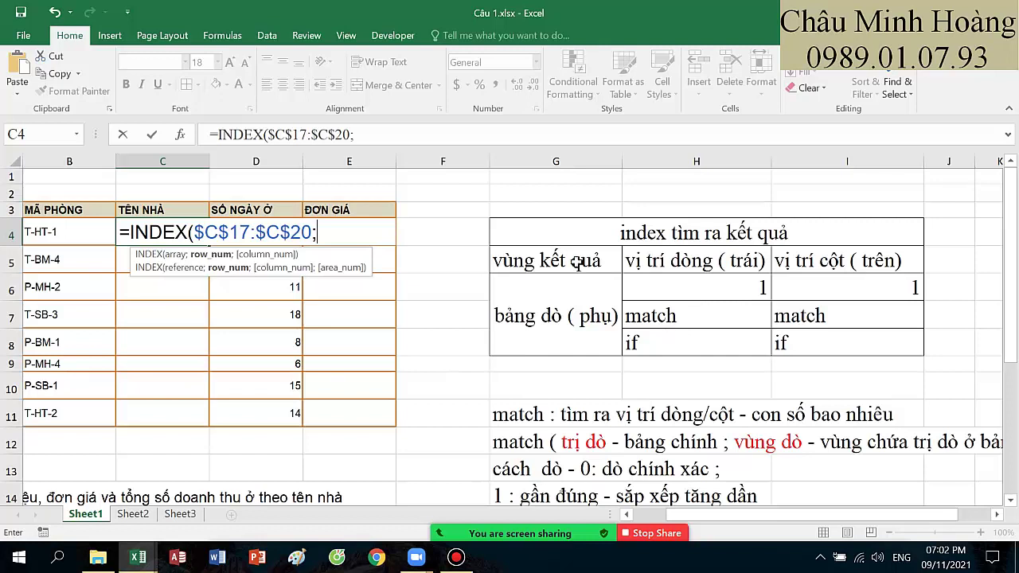
{"action": "left_click", "coordinate": [418, 138]}
{"action": "type", "text": "mat"}
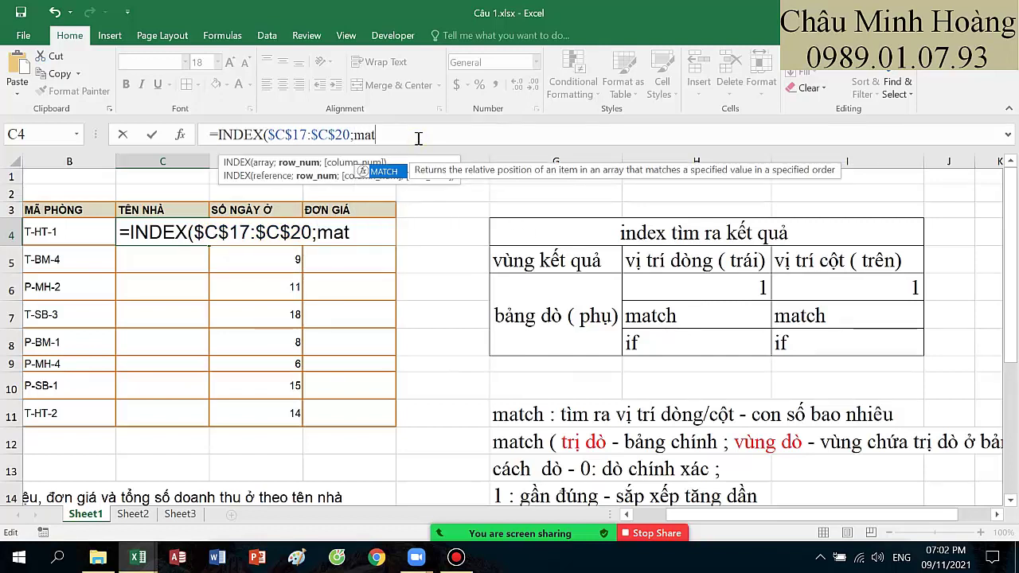
{"action": "key", "text": "Tab"}
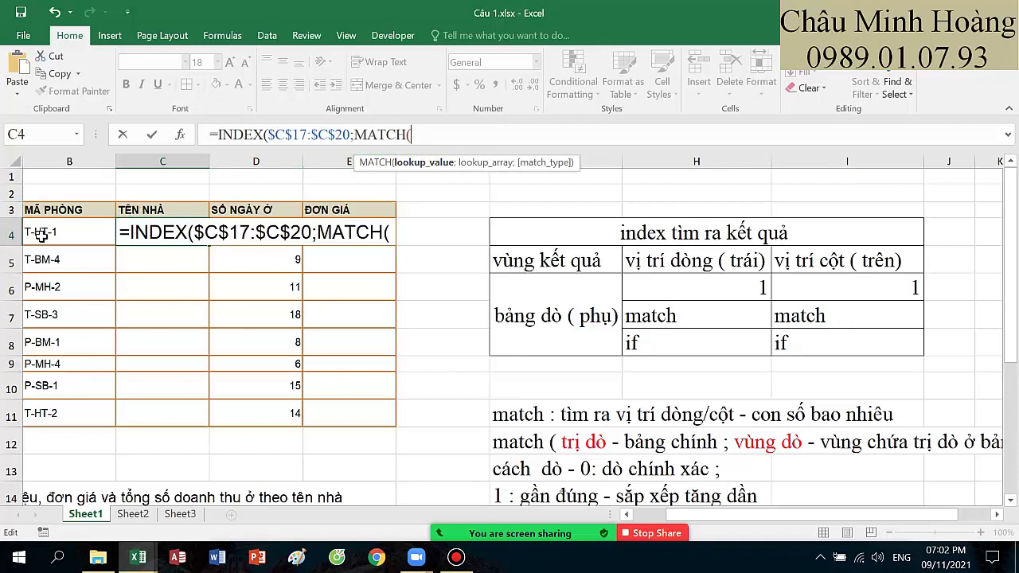
{"action": "type", "text": "mi"}
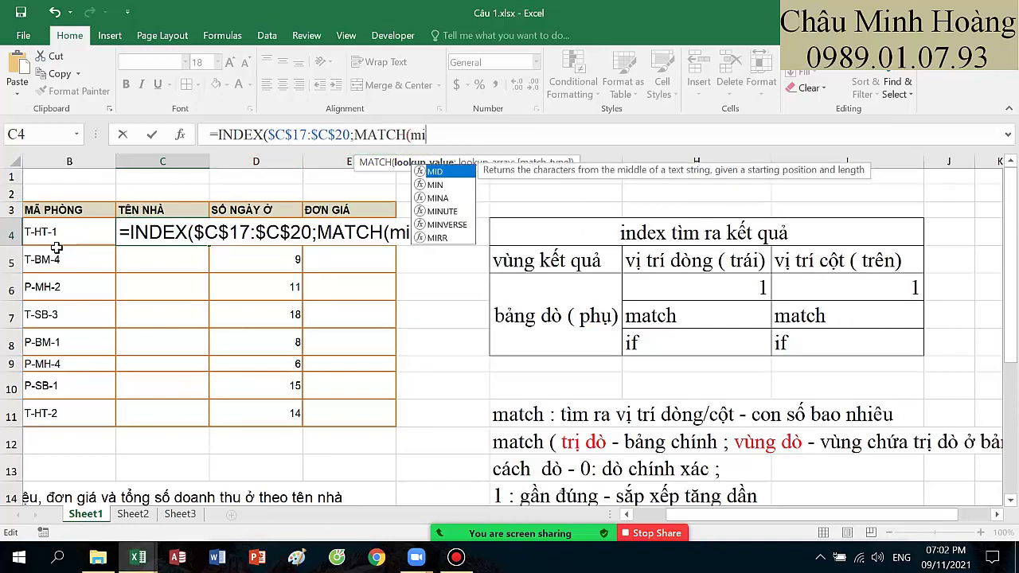
{"action": "key", "text": "Tab"}
{"action": "left_click", "coordinate": [57, 237]}
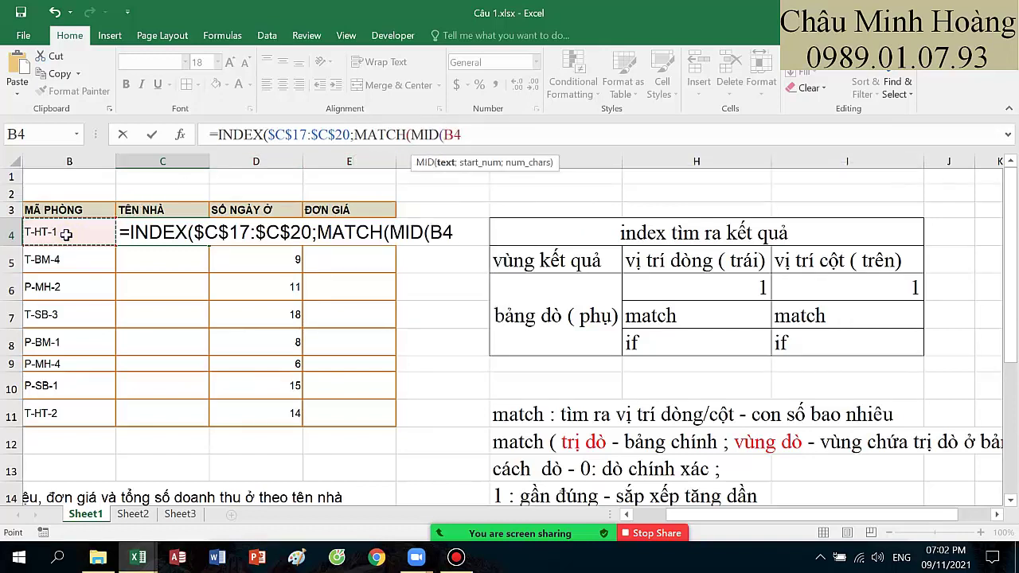
{"action": "type", "text": ";3;"}
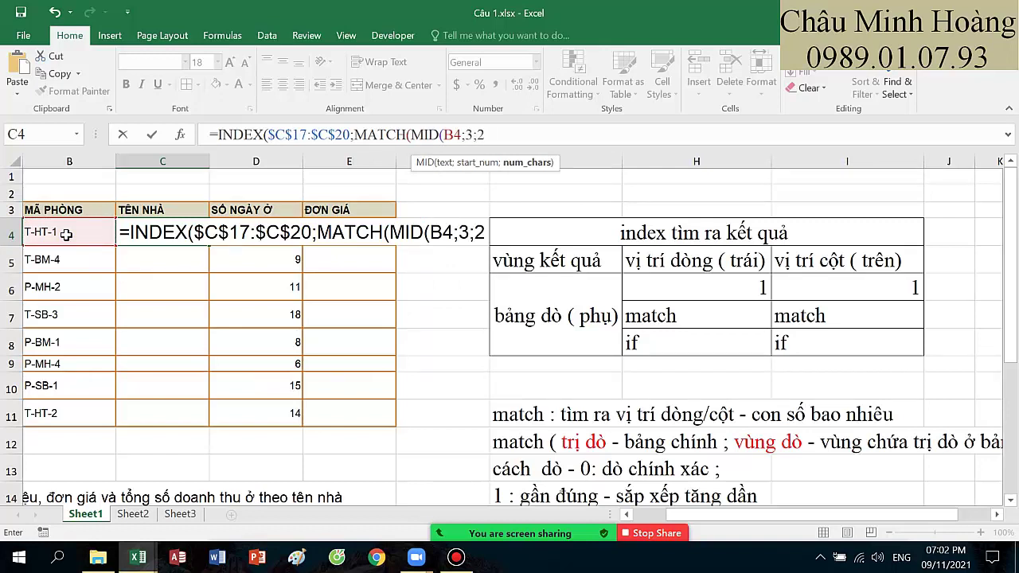
{"action": "type", "text": "2);"}
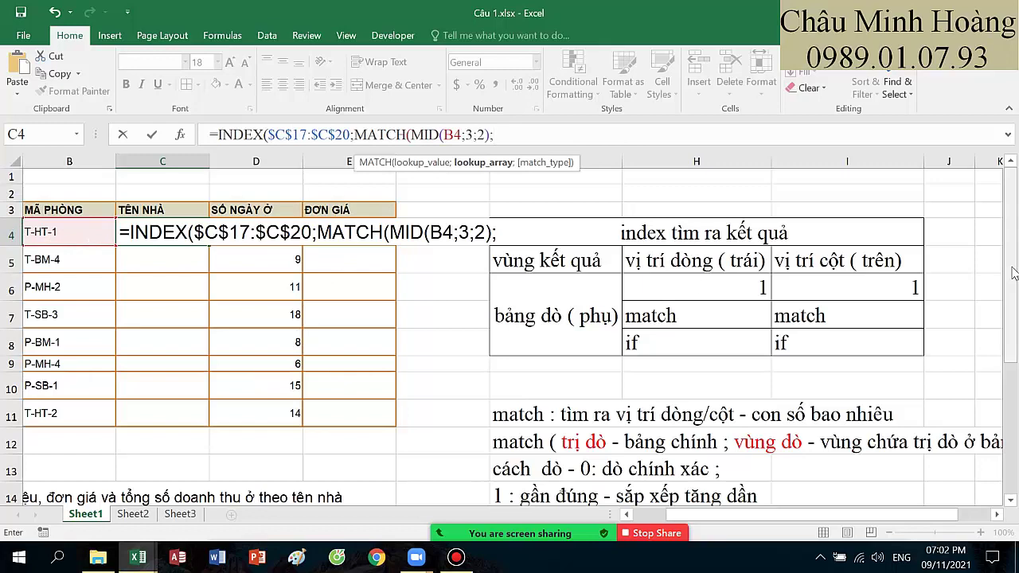
Step: Give the MATCH function in C4 the lookup array $B$17:$B$20 and exact match type 0
{"action": "scroll", "coordinate": [259, 405], "scroll_direction": "down", "scroll_amount": 4}
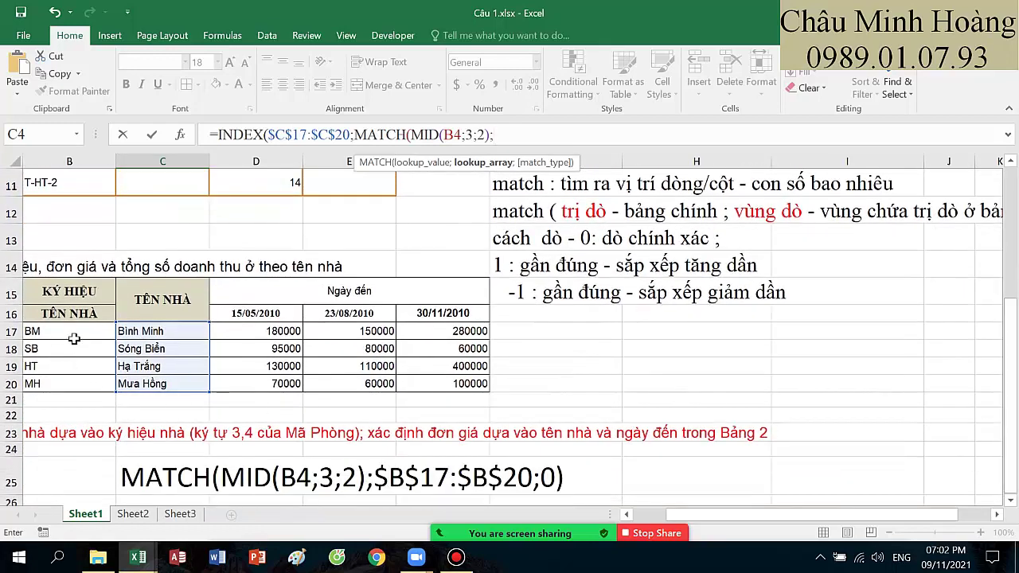
{"action": "left_click_drag", "start_coordinate": [74, 338], "coordinate": [69, 383]}
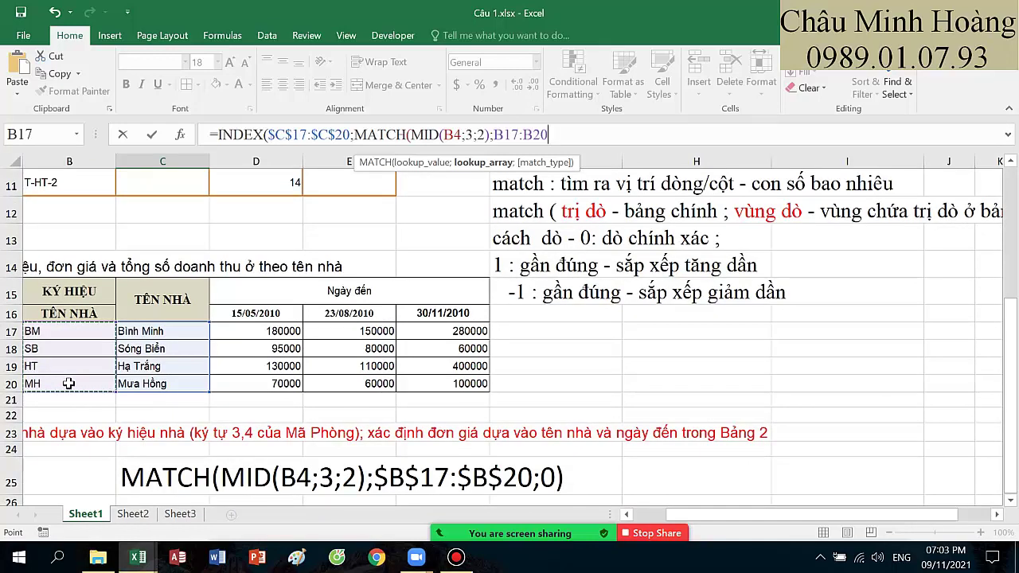
{"action": "key", "text": "F4"}
{"action": "type", "text": ";0);"}
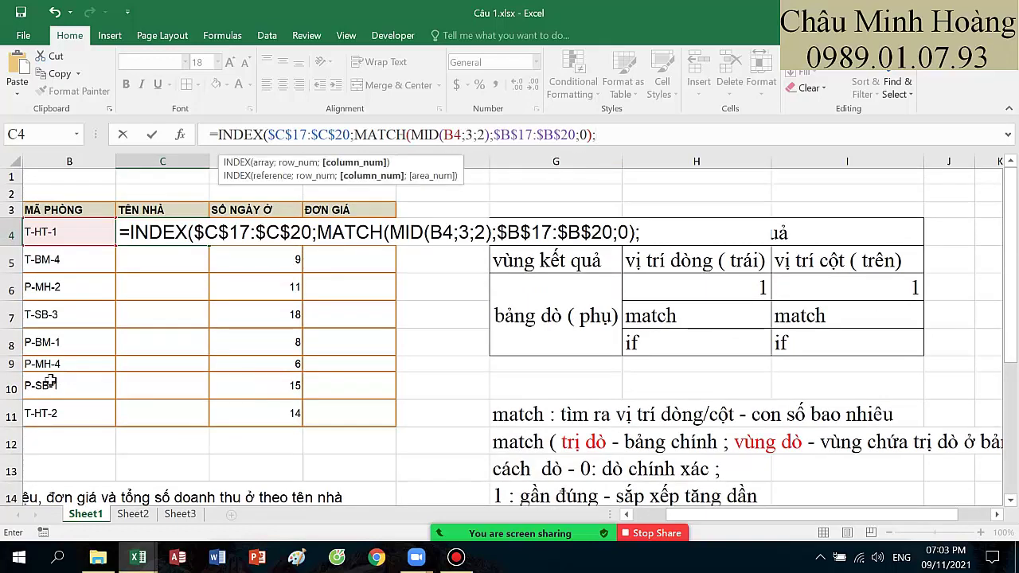
Step: Finish the INDEX formula in C4 with column number 1 and fill it down through C11
{"action": "left_click_drag", "start_coordinate": [1011, 364], "coordinate": [1012, 390]}
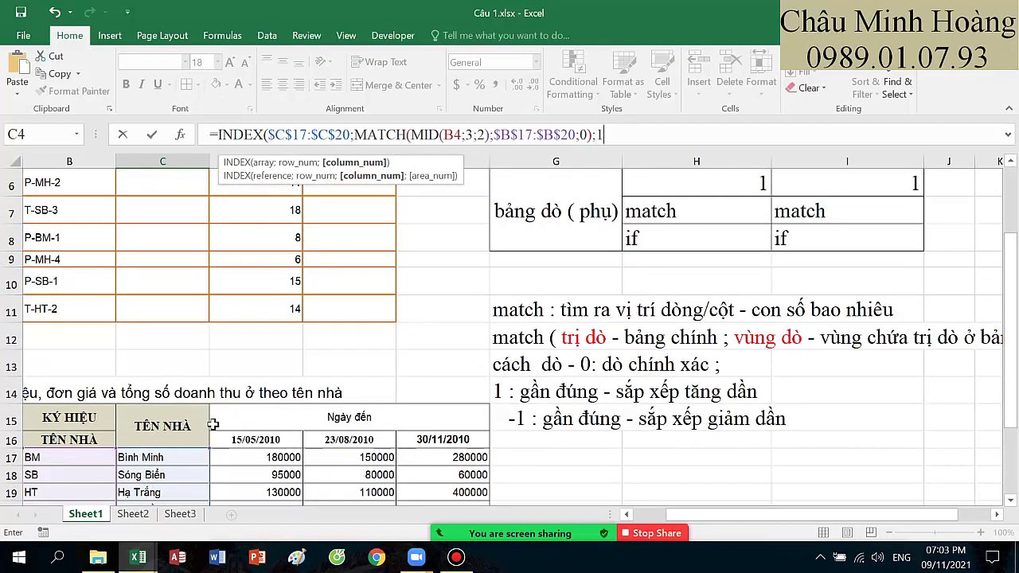
{"action": "type", "text": ")"}
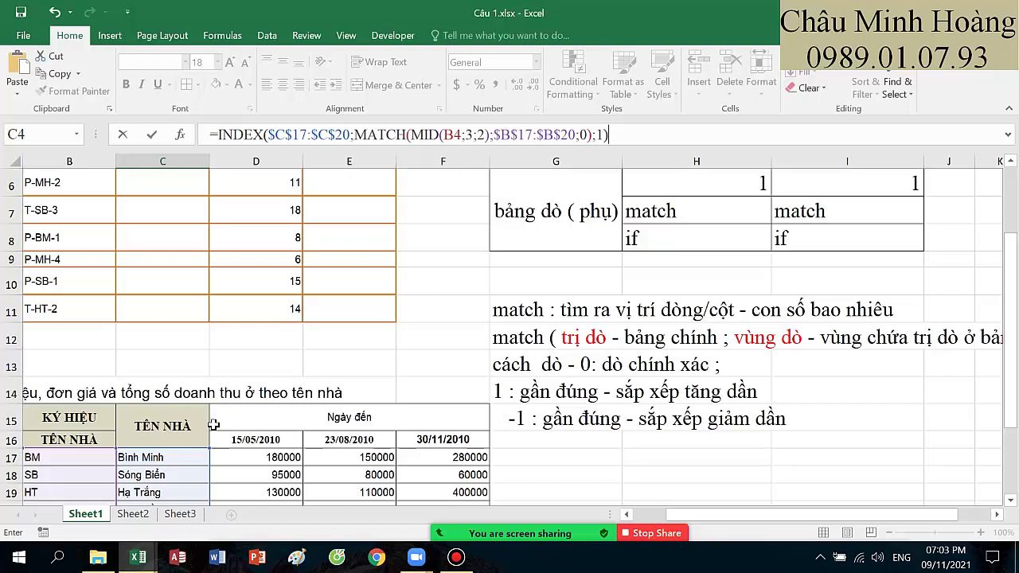
{"action": "key", "text": "Return"}
{"action": "scroll", "coordinate": [176, 216], "scroll_direction": "up", "scroll_amount": 1}
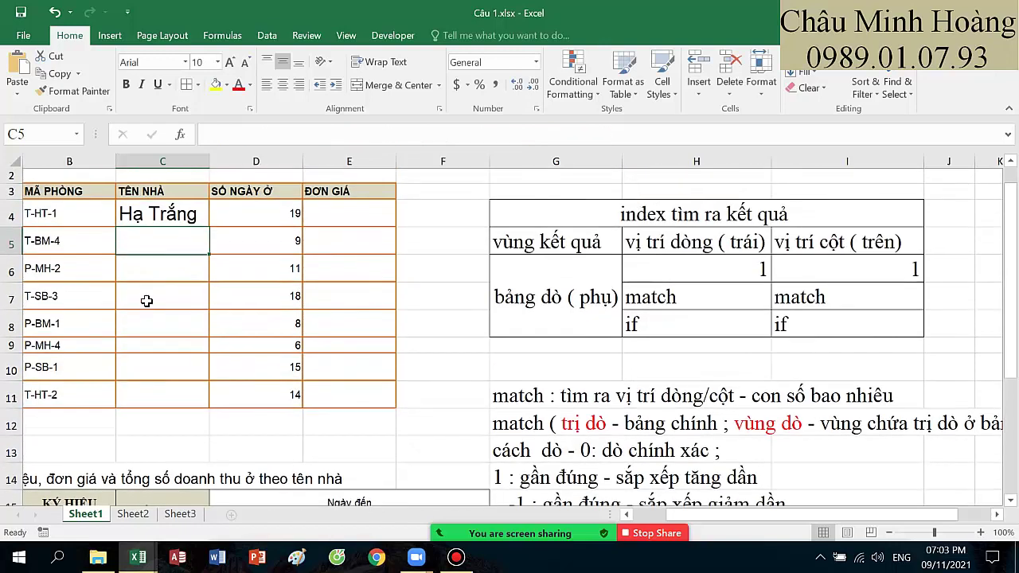
{"action": "left_click_drag", "start_coordinate": [210, 231], "coordinate": [196, 408]}
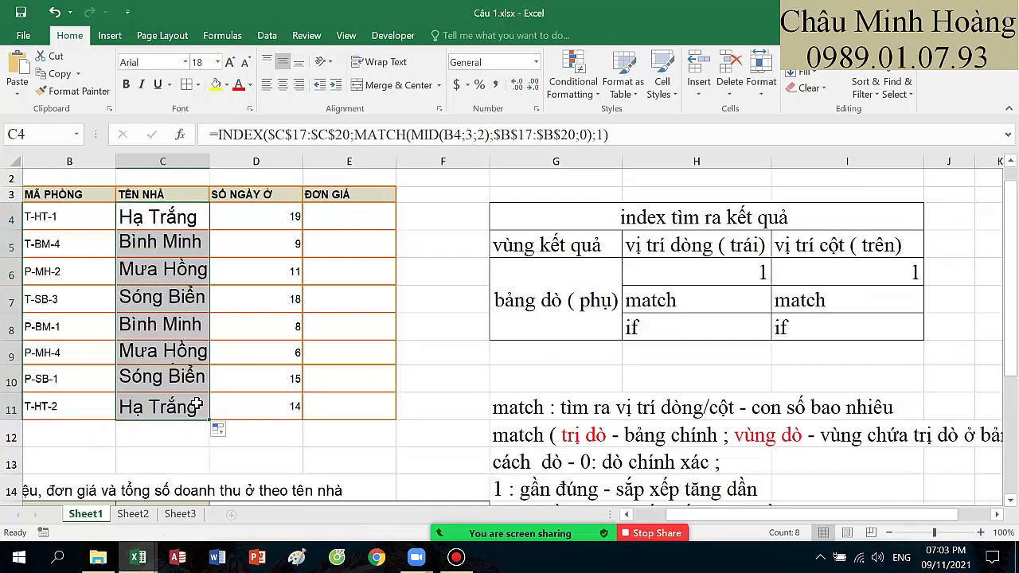
Step: Copy the text of C4's INDEX formula without its equals sign, leaving the cell unchanged
{"action": "left_click", "coordinate": [151, 222]}
{"action": "double_click", "coordinate": [140, 218]}
{"action": "left_click_drag", "start_coordinate": [130, 217], "coordinate": [705, 220]}
{"action": "key", "text": "ctrl+c"}
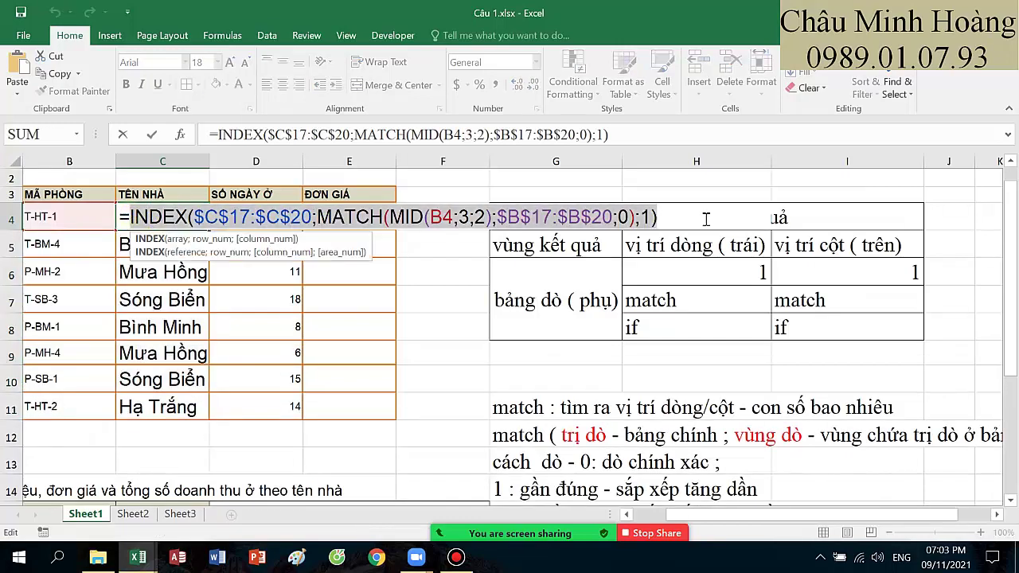
{"action": "key", "text": "Return"}
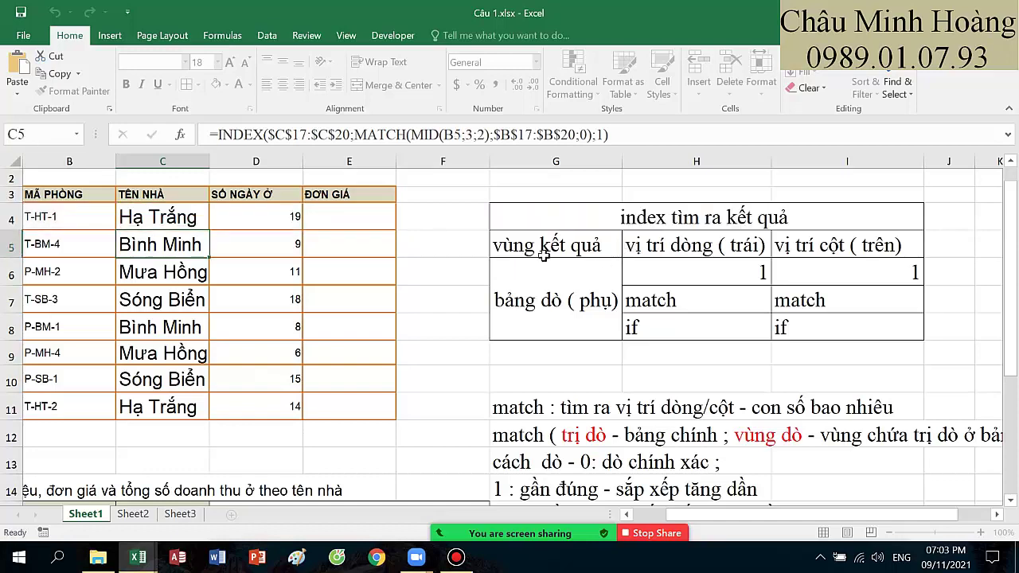
{"action": "scroll", "coordinate": [304, 340], "scroll_direction": "down", "scroll_amount": 1}
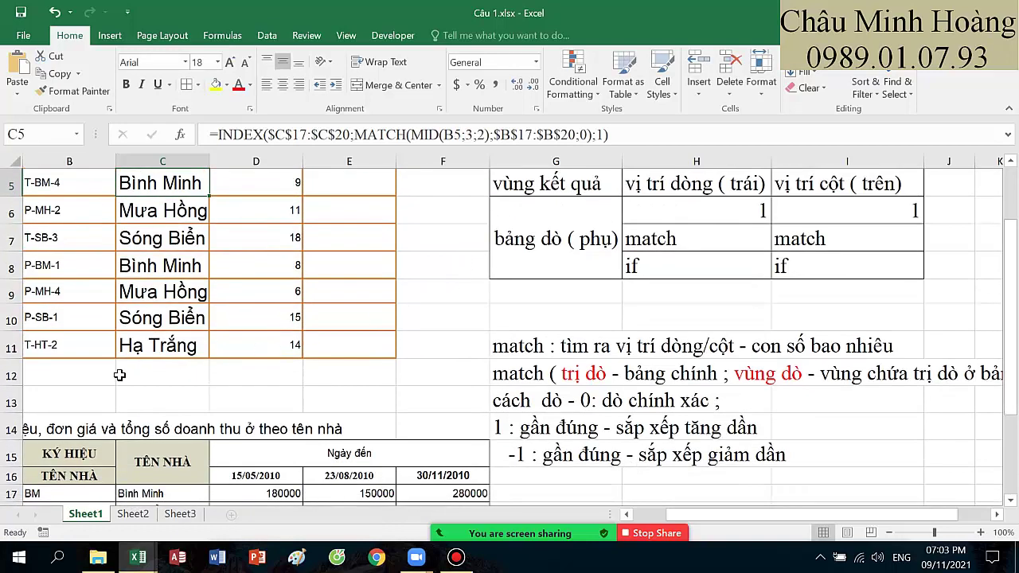
{"action": "scroll", "coordinate": [437, 332], "scroll_direction": "up", "scroll_amount": 1}
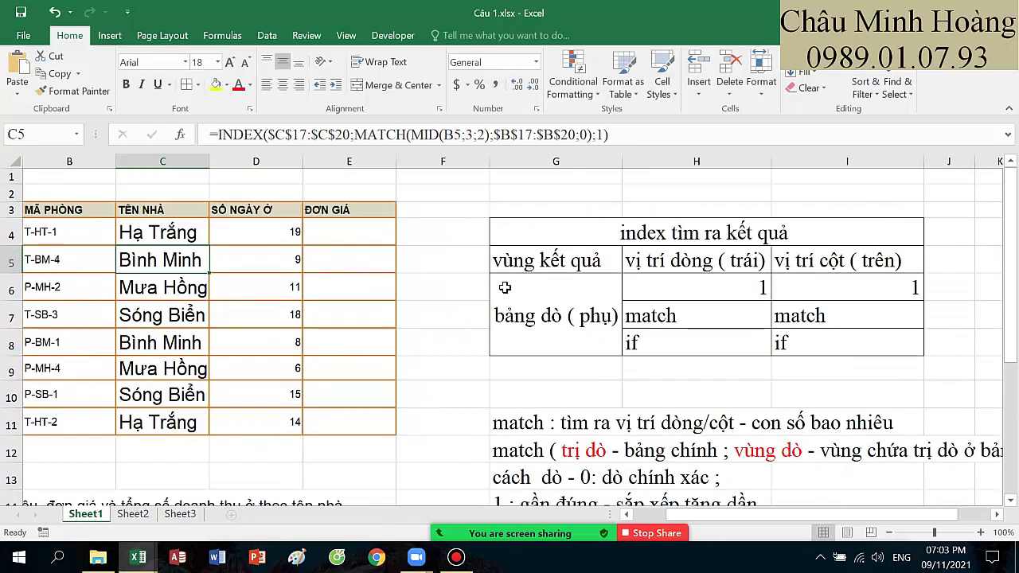
Step: Paste the copied INDEX formula text into cell G1 and enlarge its font to size 16
{"action": "left_click", "coordinate": [515, 179]}
{"action": "key", "text": "ctrl+v"}
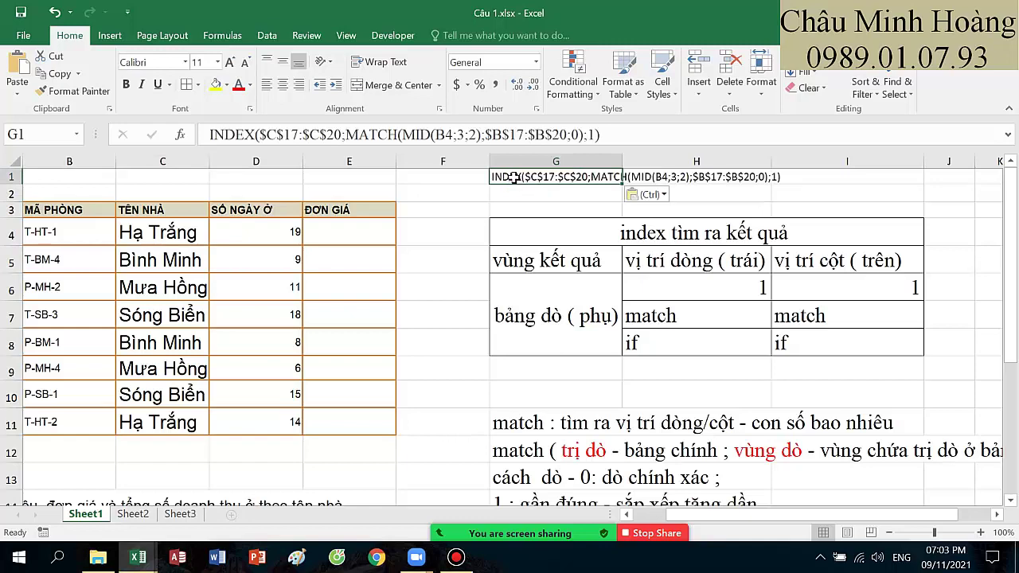
{"action": "left_click", "coordinate": [232, 63]}
{"action": "left_click", "coordinate": [231, 63]}
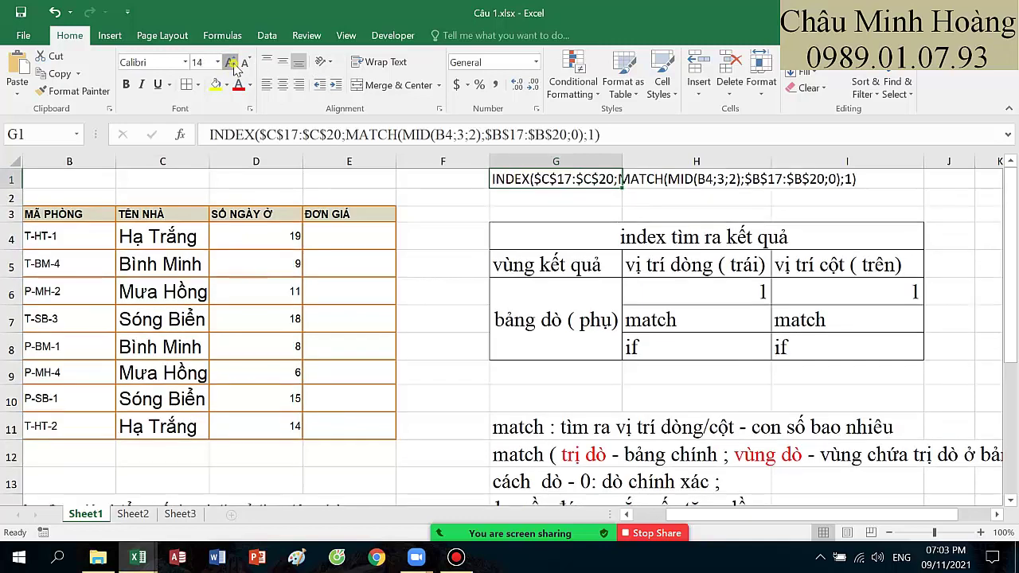
{"action": "left_click", "coordinate": [232, 63]}
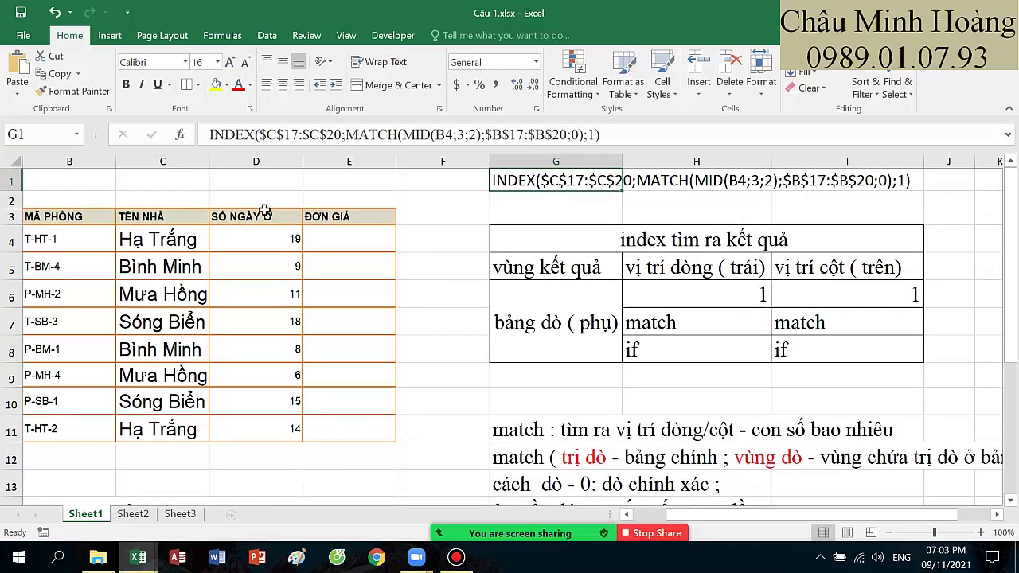
Step: Increase the font size of cell E4 in the ĐƠN GIÁ column to 16
{"action": "left_click", "coordinate": [332, 247]}
{"action": "type", "text": "="}
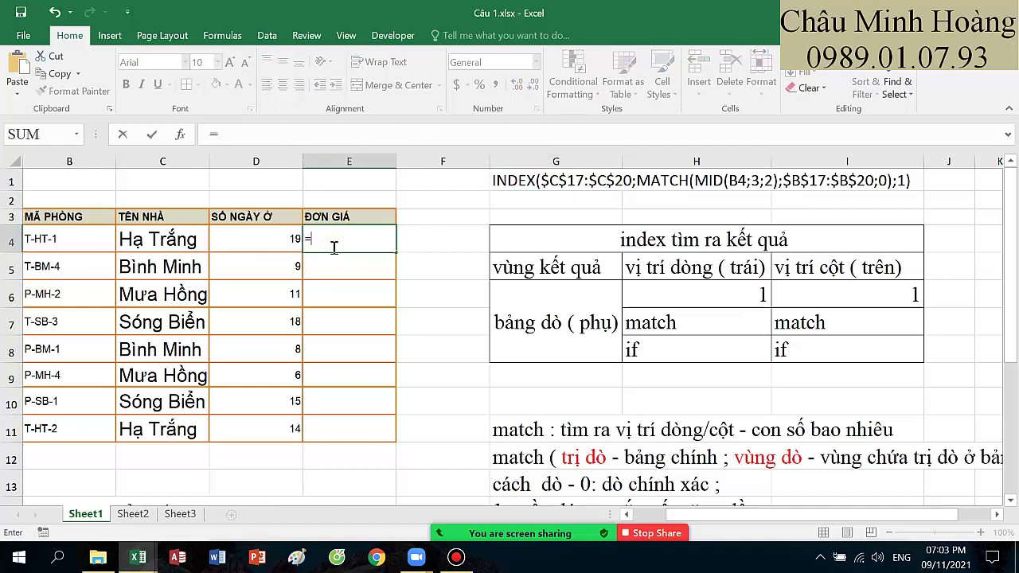
{"action": "key", "text": "Escape"}
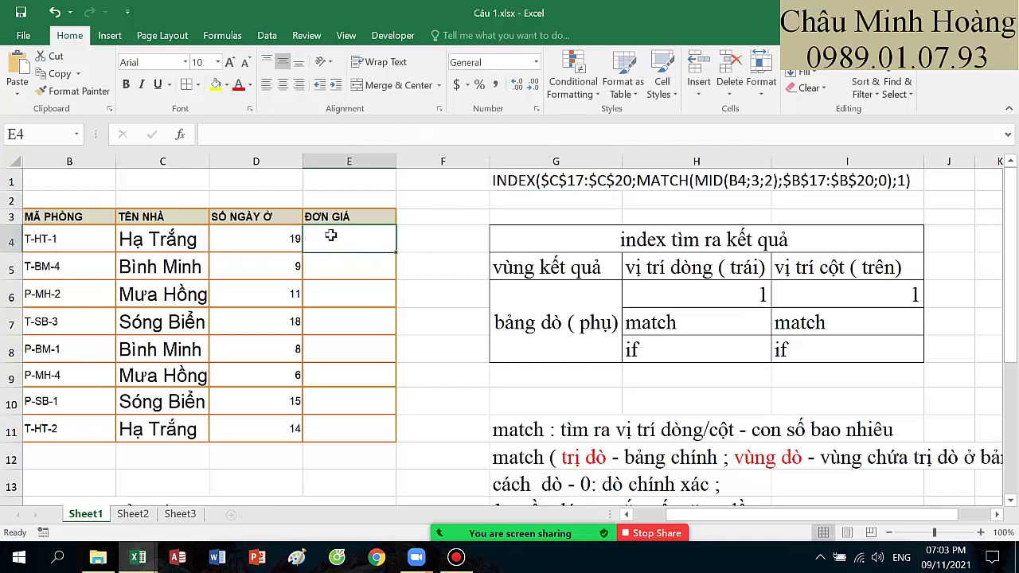
{"action": "left_click", "coordinate": [230, 62]}
{"action": "left_click", "coordinate": [229, 63]}
{"action": "left_click", "coordinate": [229, 62]}
{"action": "left_click", "coordinate": [229, 62]}
Step: Start an INDEX formula in E4 with the Bảng 2 price range $D$17:$F$20 as its array
{"action": "type", "text": "=ind"}
{"action": "type", "text": "ex"}
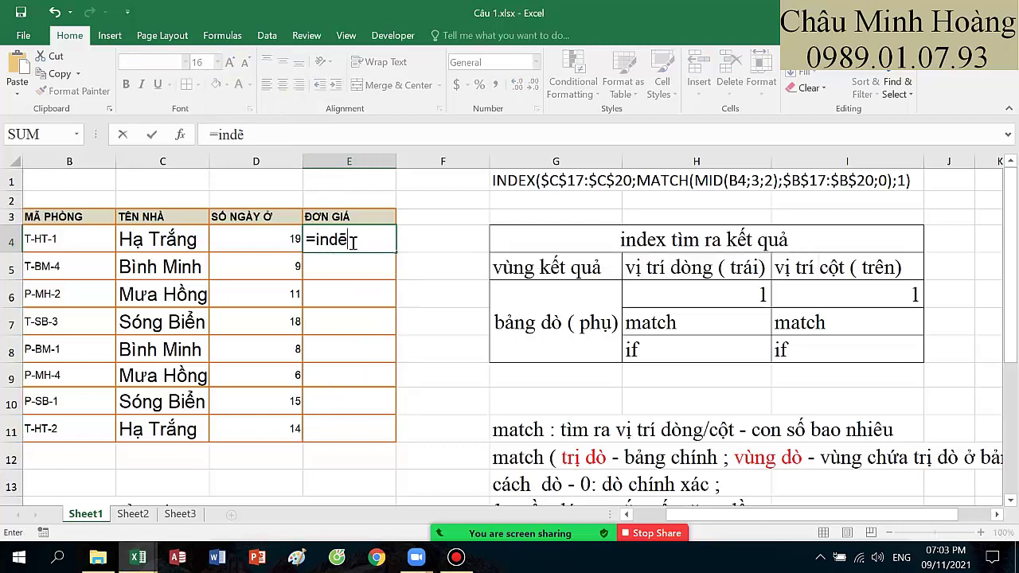
{"action": "key", "text": "Tab"}
{"action": "scroll", "coordinate": [440, 322], "scroll_direction": "down", "scroll_amount": 3}
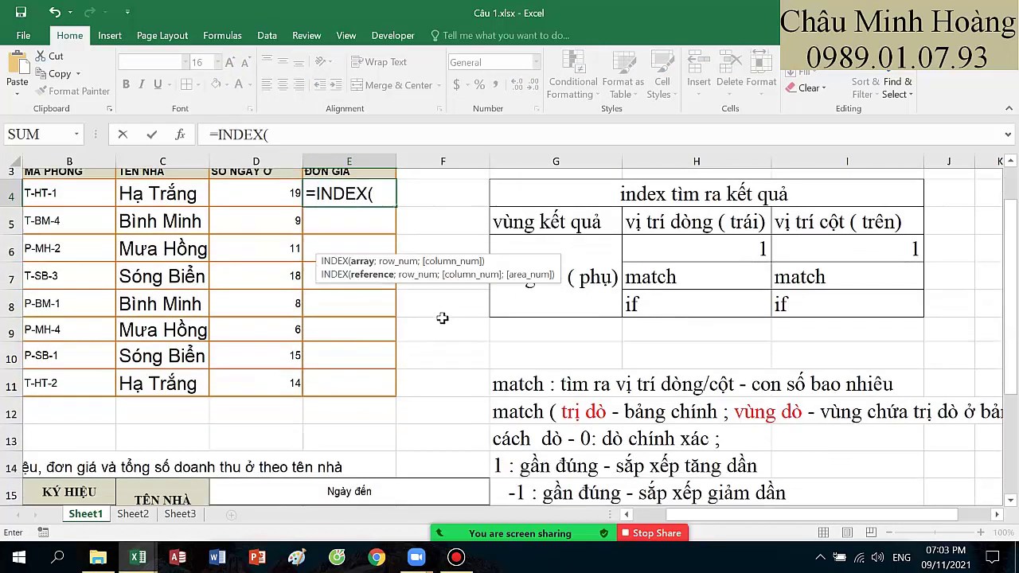
{"action": "left_click", "coordinate": [288, 360]}
{"action": "left_click_drag", "start_coordinate": [288, 360], "coordinate": [434, 407]}
{"action": "left_click_drag", "start_coordinate": [295, 360], "coordinate": [427, 408]}
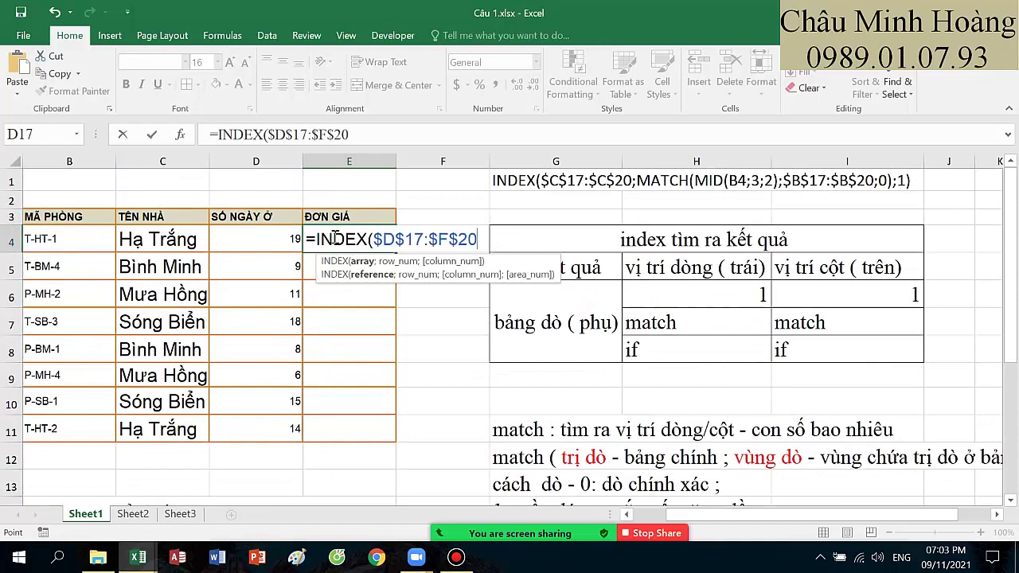
Step: Use MATCH as the row number in E4's INDEX formula, with MID(B4;3;2) as its lookup value
{"action": "type", "text": ";"}
{"action": "scroll", "coordinate": [217, 253], "scroll_direction": "down", "scroll_amount": 4}
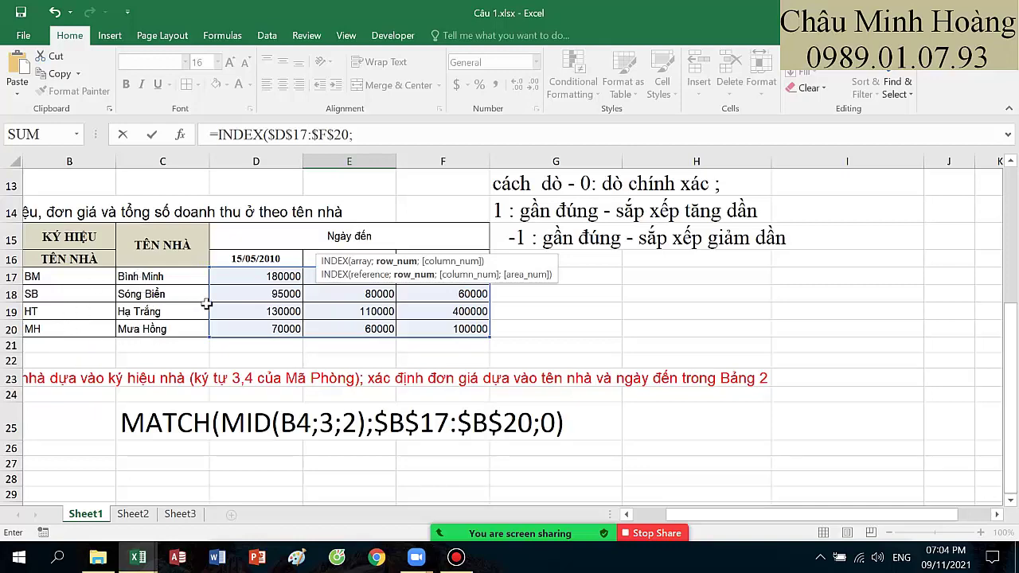
{"action": "scroll", "coordinate": [206, 304], "scroll_direction": "up", "scroll_amount": 4}
{"action": "type", "text": "m"}
{"action": "key", "text": "Tab"}
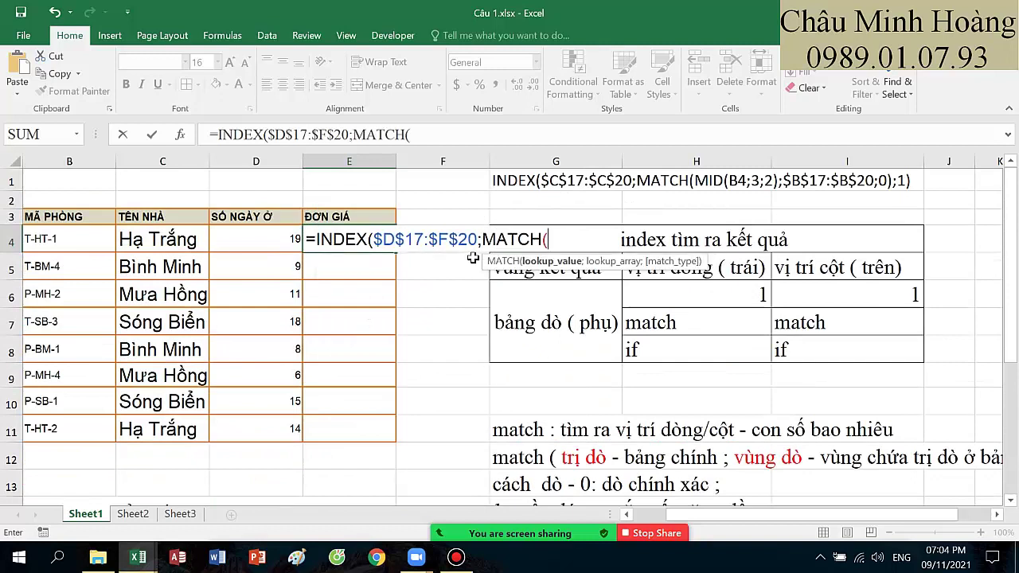
{"action": "type", "text": "mi"}
{"action": "key", "text": "Tab"}
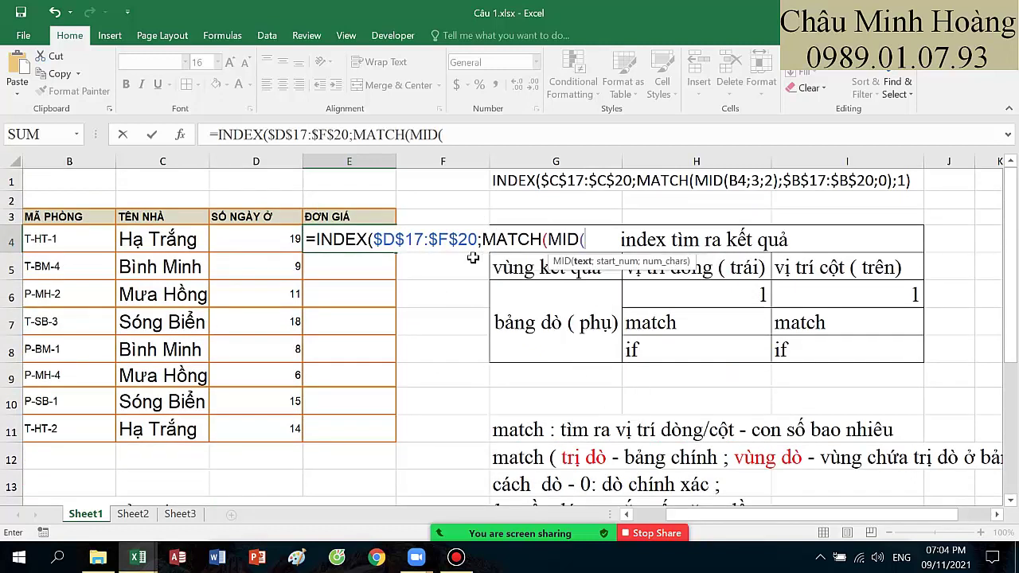
{"action": "left_click", "coordinate": [65, 244]}
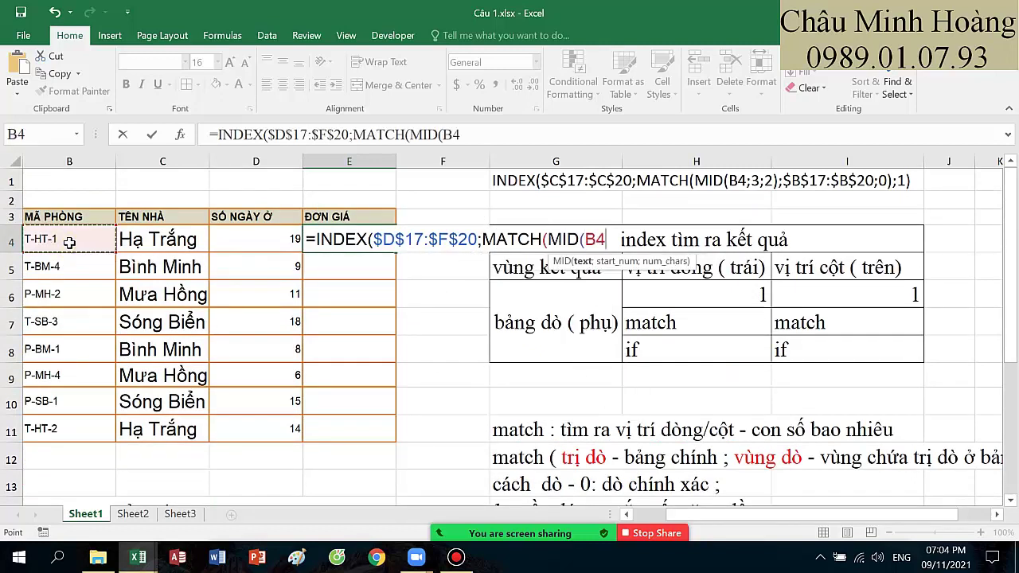
{"action": "type", "text": ";3;2);"}
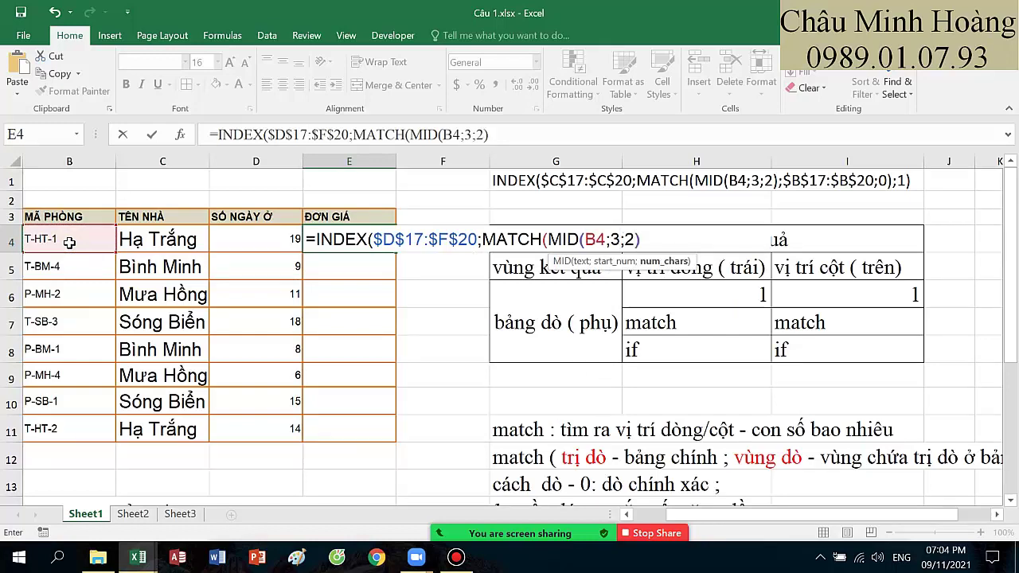
Step: Give the row MATCH in E4 the lookup array $B$17:$B$20 and exact match type 0
{"action": "scroll", "coordinate": [138, 315], "scroll_direction": "down", "scroll_amount": 2}
{"action": "scroll", "coordinate": [137, 314], "scroll_direction": "down", "scroll_amount": 1}
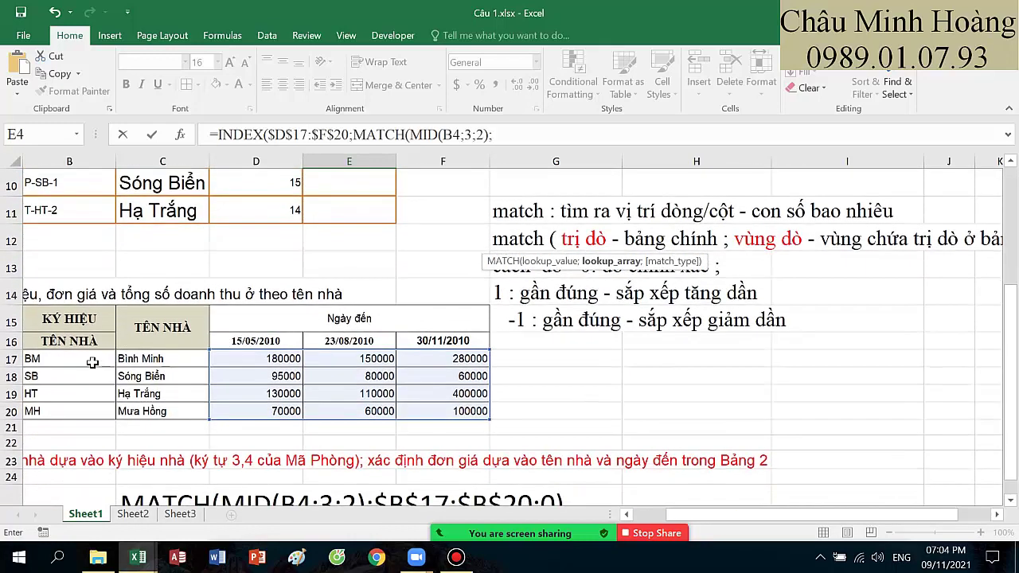
{"action": "left_click_drag", "start_coordinate": [88, 360], "coordinate": [88, 408]}
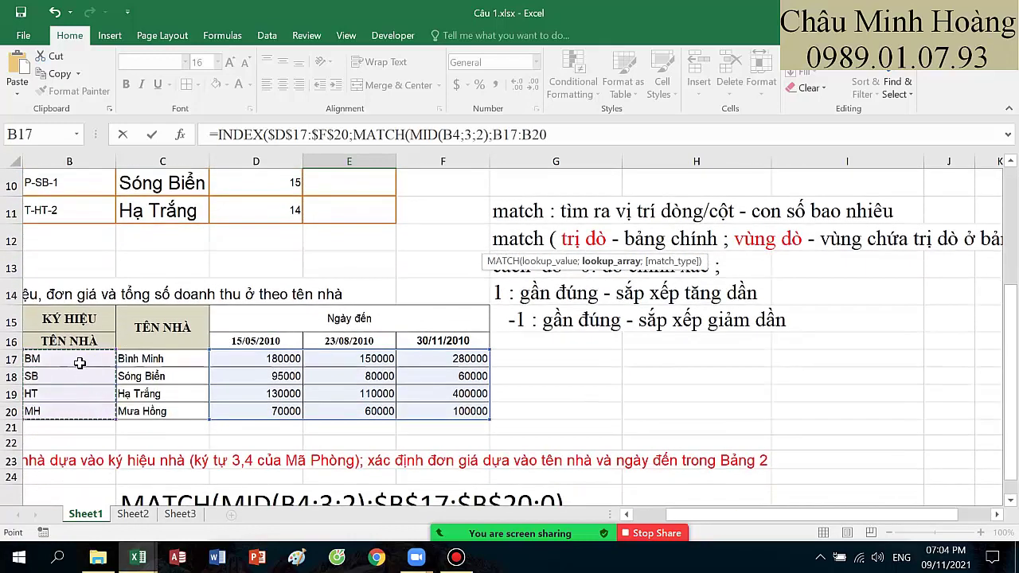
{"action": "left_click_drag", "start_coordinate": [79, 360], "coordinate": [81, 408]}
{"action": "left_click_drag", "start_coordinate": [142, 367], "coordinate": [144, 412]}
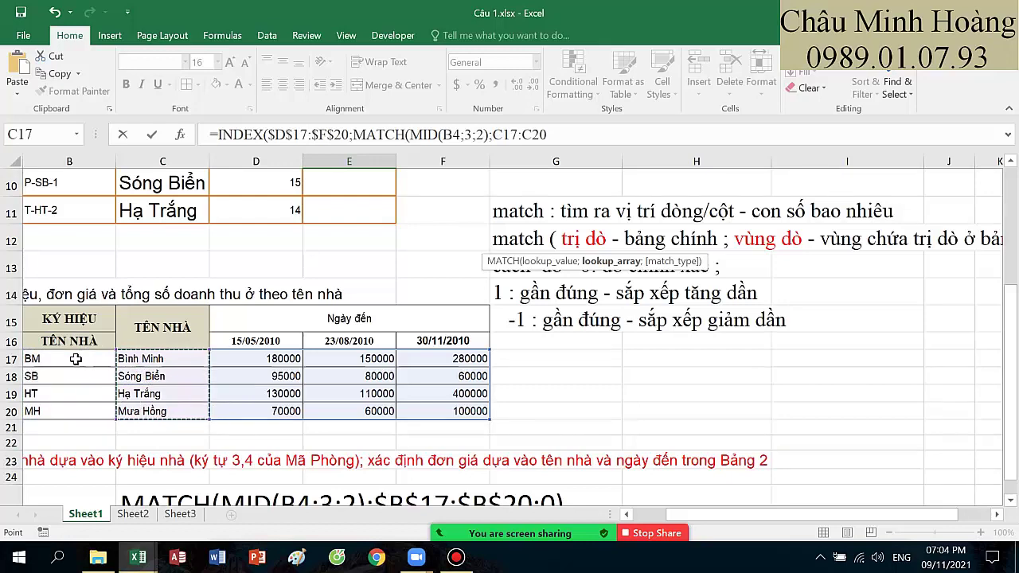
{"action": "left_click_drag", "start_coordinate": [76, 362], "coordinate": [74, 406]}
{"action": "key", "text": "F4"}
{"action": "scroll", "coordinate": [80, 406], "scroll_direction": "up", "scroll_amount": 2}
{"action": "scroll", "coordinate": [79, 406], "scroll_direction": "up", "scroll_amount": 2}
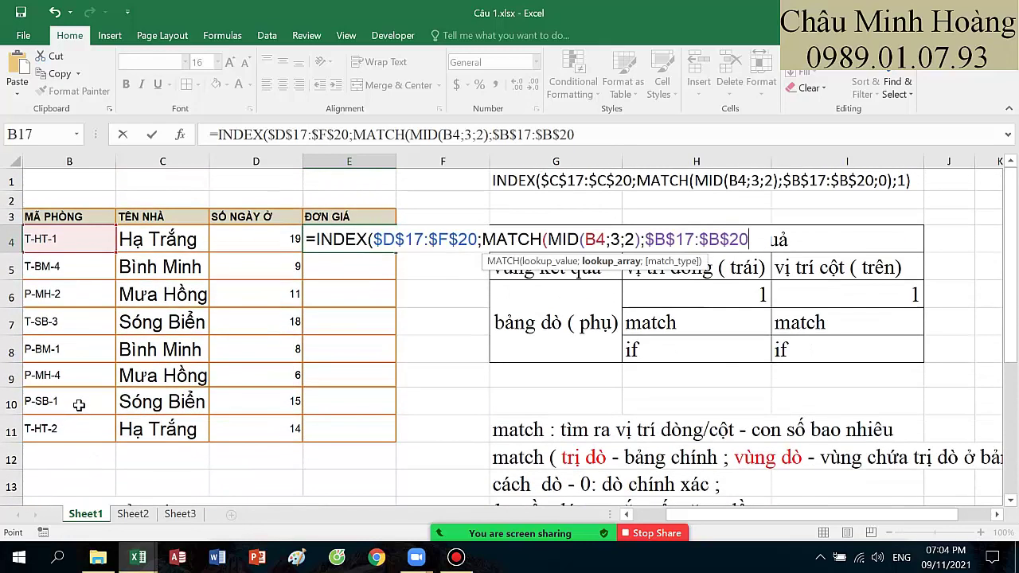
{"action": "type", "text": ";"}
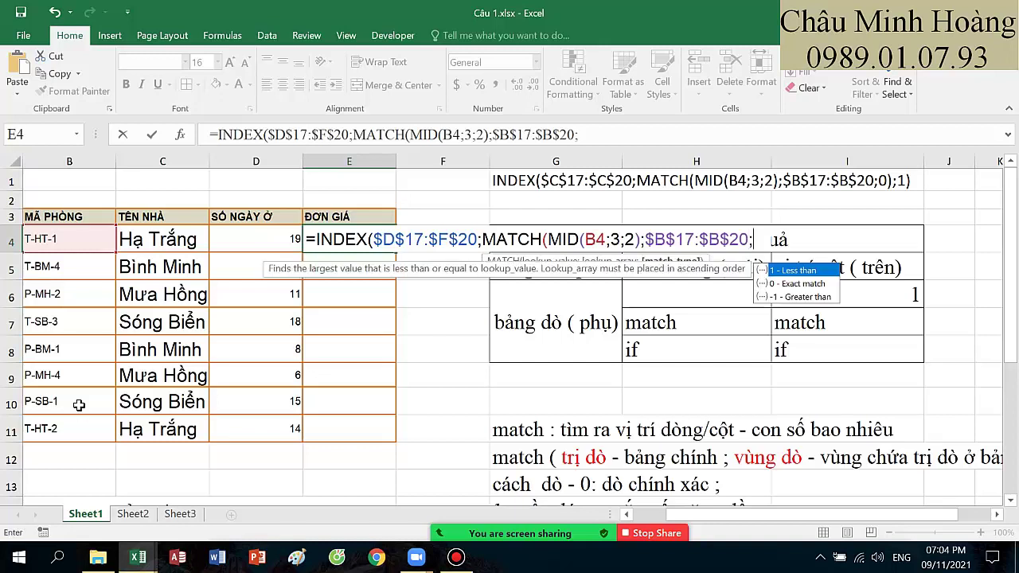
{"action": "type", "text": "0)"}
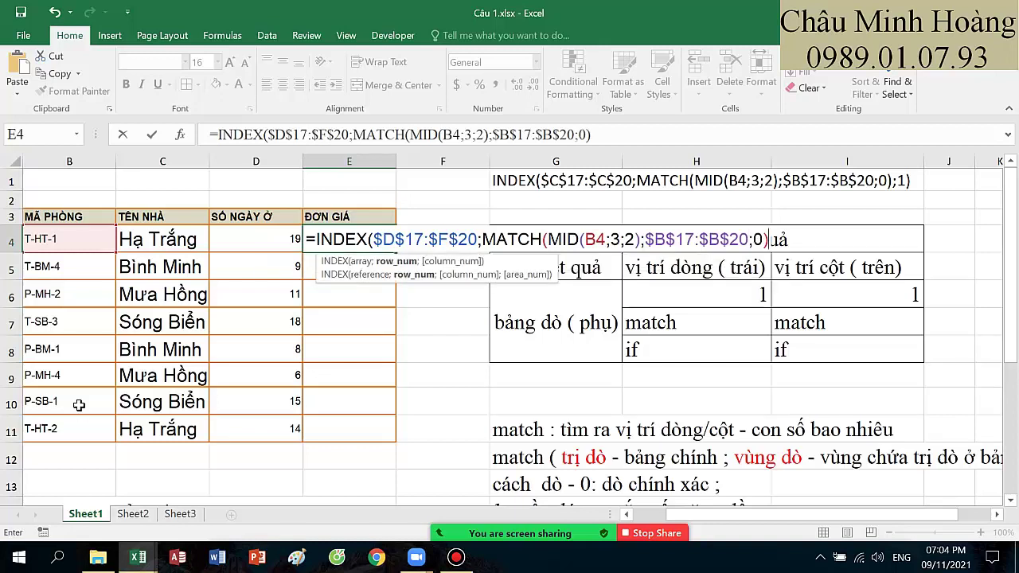
Step: Add a second MATCH as the column number in E4's INDEX formula, with arrival date A4 as its lookup value
{"action": "type", "text": ";"}
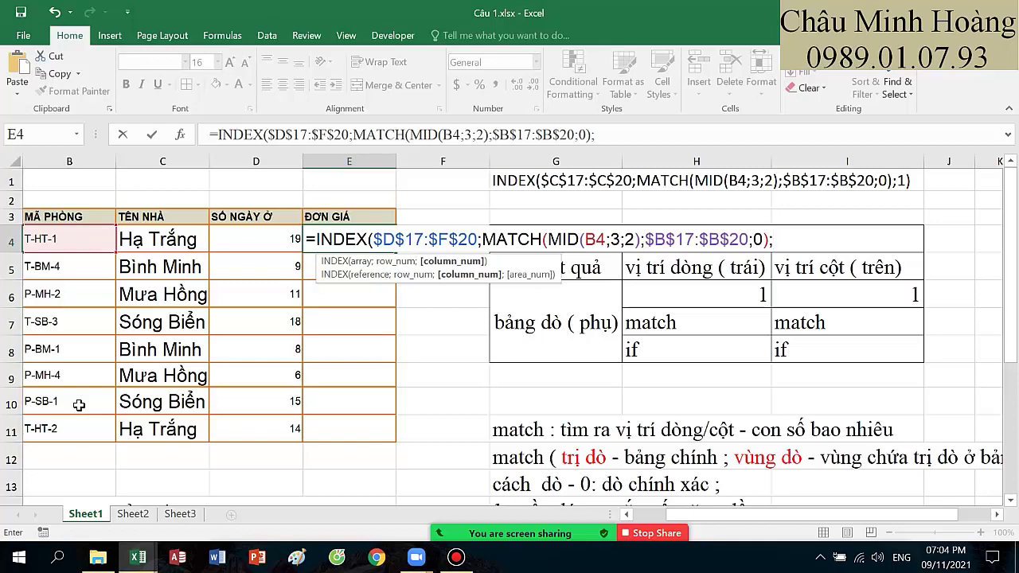
{"action": "scroll", "coordinate": [80, 404], "scroll_direction": "down", "scroll_amount": 3}
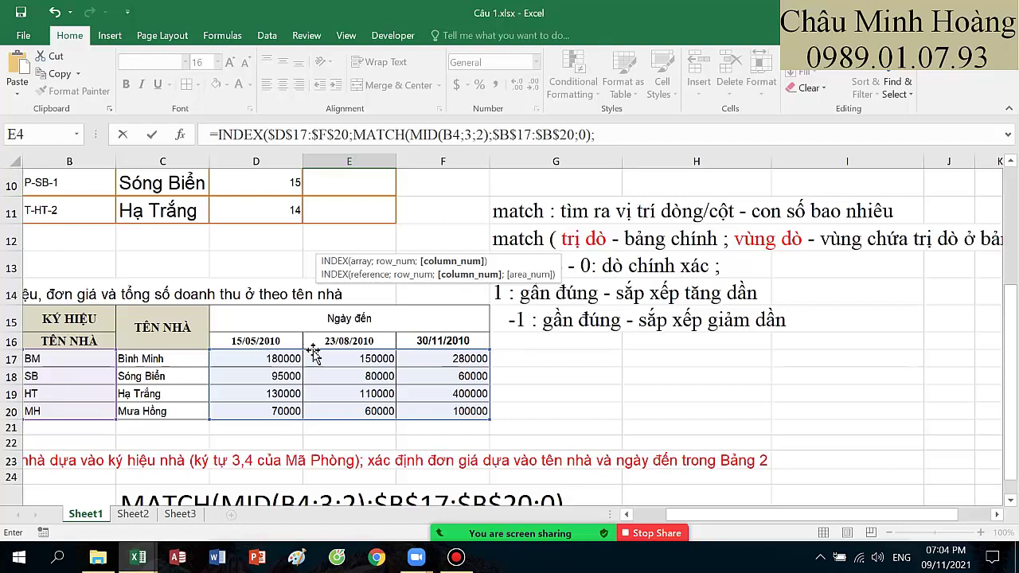
{"action": "type", "text": "m"}
{"action": "key", "text": "Tab"}
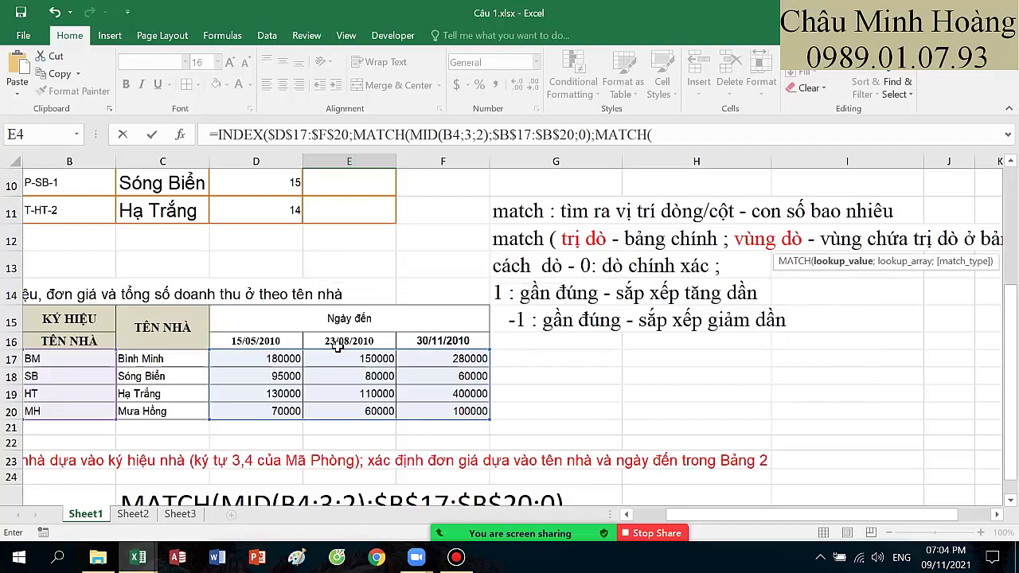
{"action": "scroll", "coordinate": [290, 378], "scroll_direction": "up", "scroll_amount": 3}
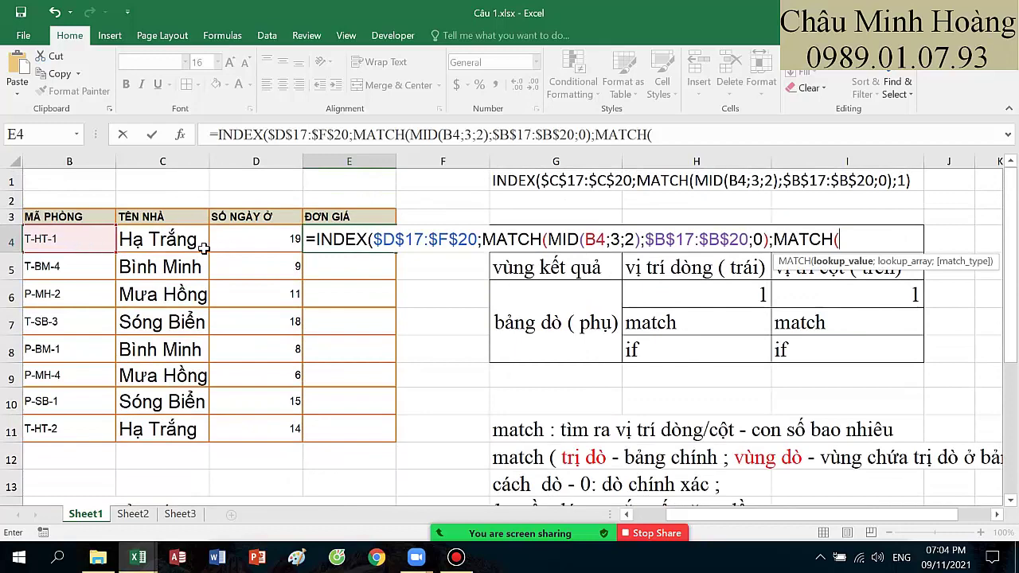
{"action": "left_click_drag", "start_coordinate": [701, 514], "coordinate": [685, 515]}
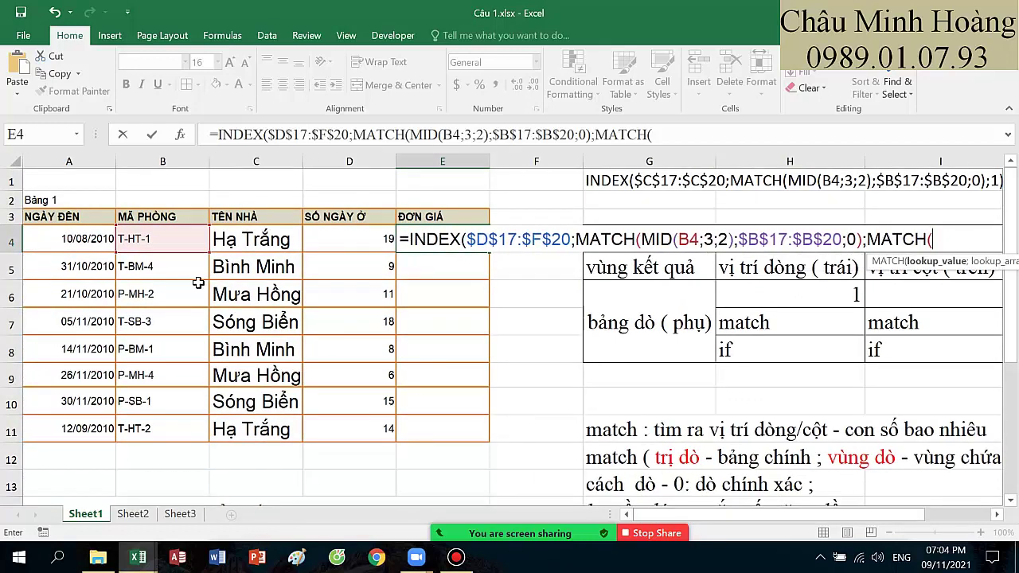
{"action": "left_click", "coordinate": [86, 241]}
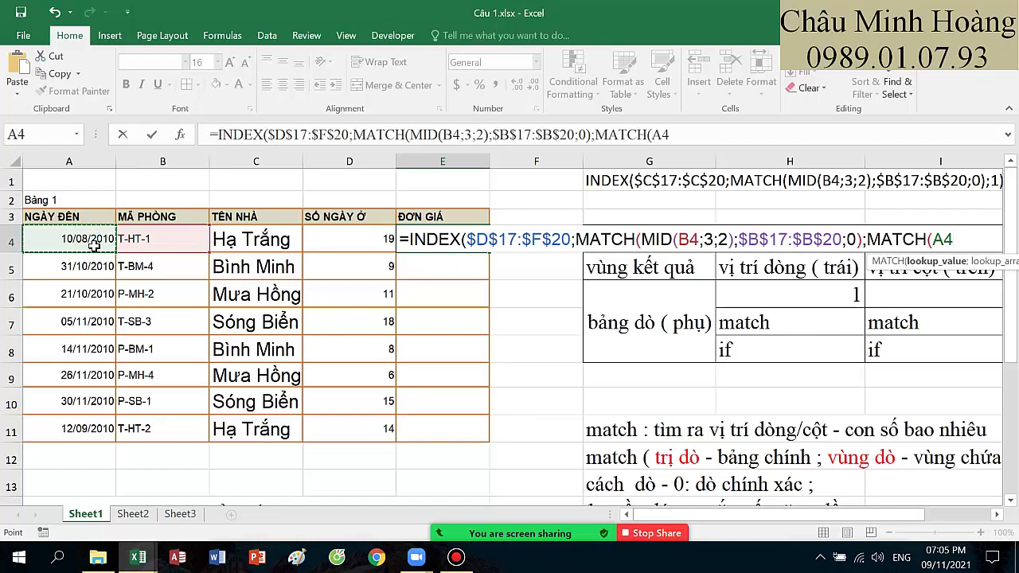
{"action": "type", "text": ";"}
Step: Give the column MATCH in E4 the date header range $D$16:$F$16 and match type 1, and close the INDEX formula
{"action": "scroll", "coordinate": [94, 245], "scroll_direction": "down", "scroll_amount": 3}
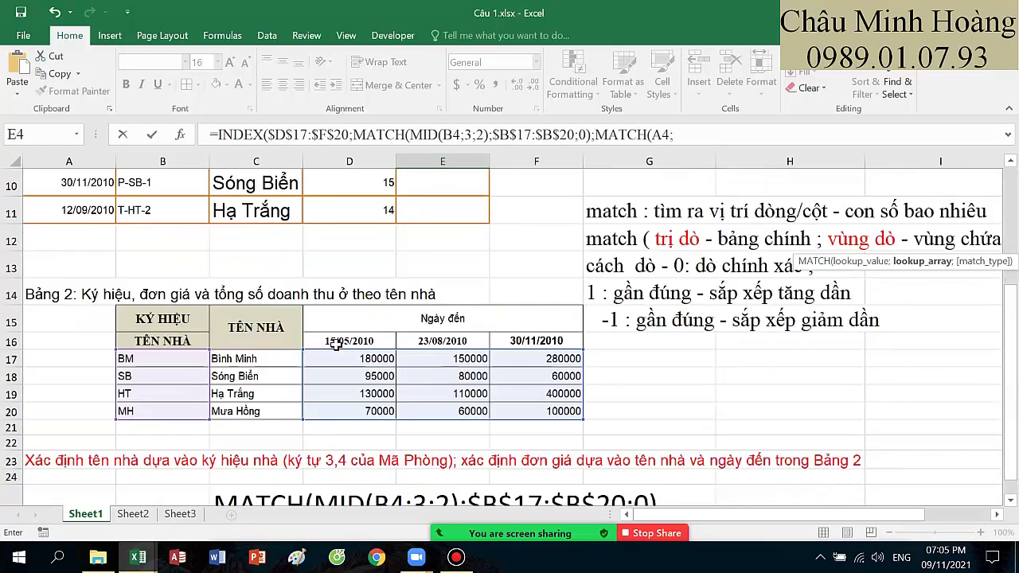
{"action": "left_click_drag", "start_coordinate": [335, 342], "coordinate": [520, 348]}
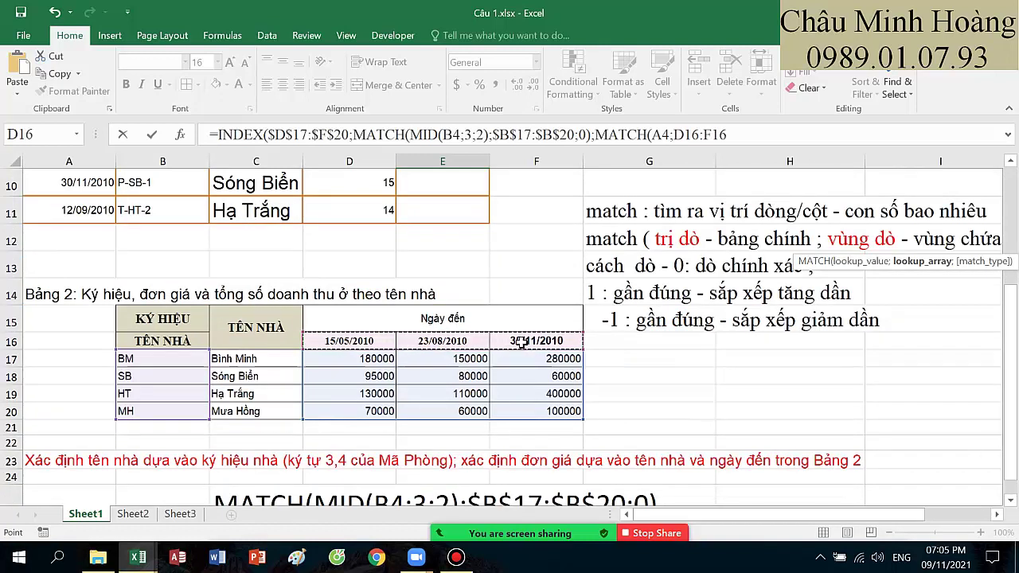
{"action": "key", "text": "F4"}
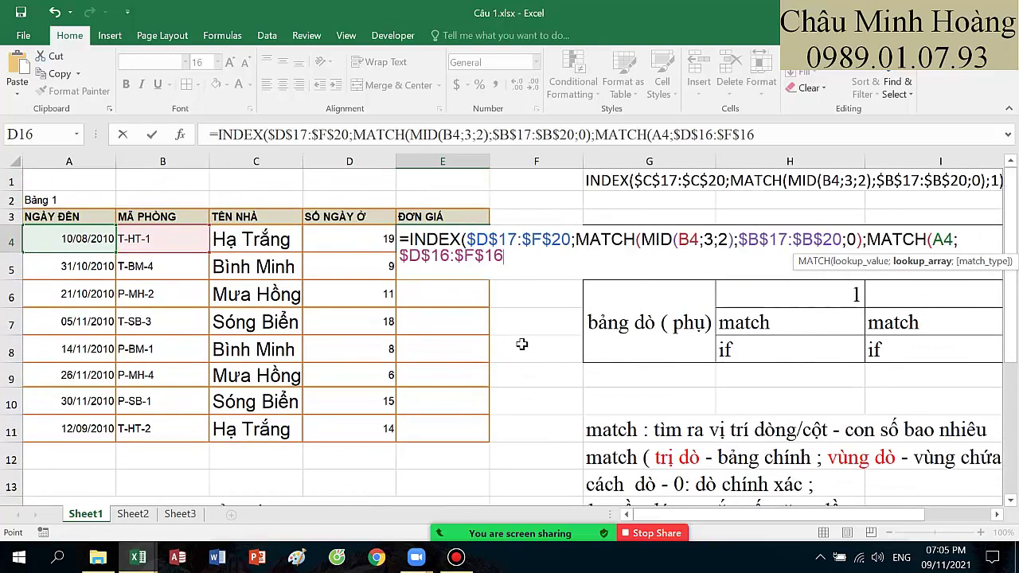
{"action": "type", "text": ";"}
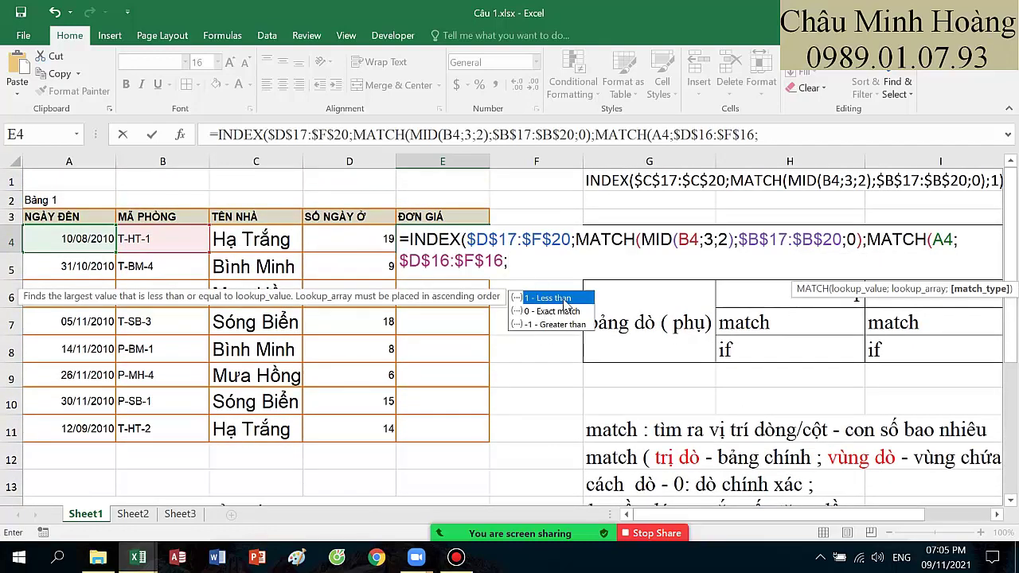
{"action": "scroll", "coordinate": [560, 332], "scroll_direction": "down", "scroll_amount": 3}
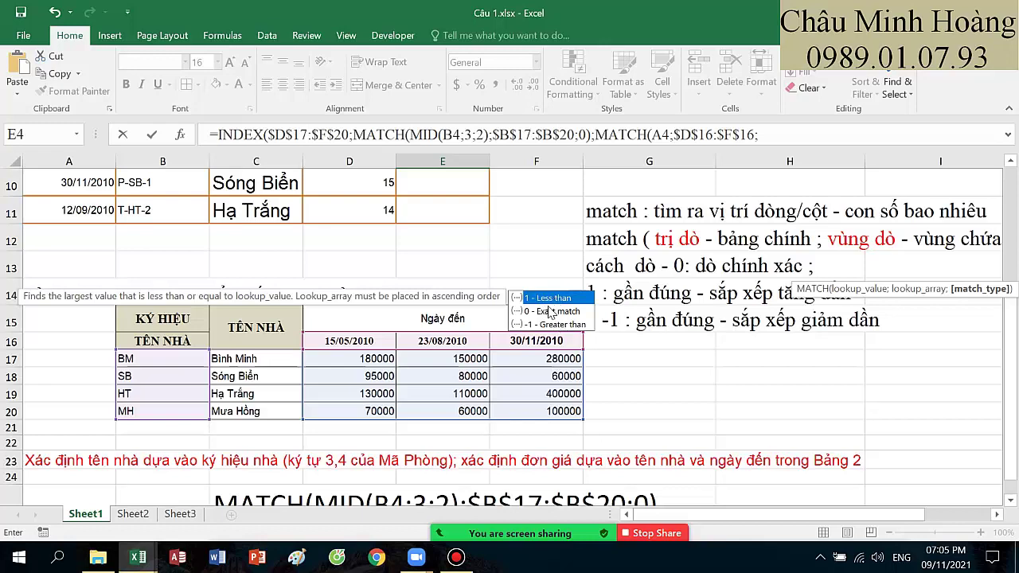
{"action": "scroll", "coordinate": [578, 338], "scroll_direction": "up", "scroll_amount": 3}
{"action": "type", "text": "1"}
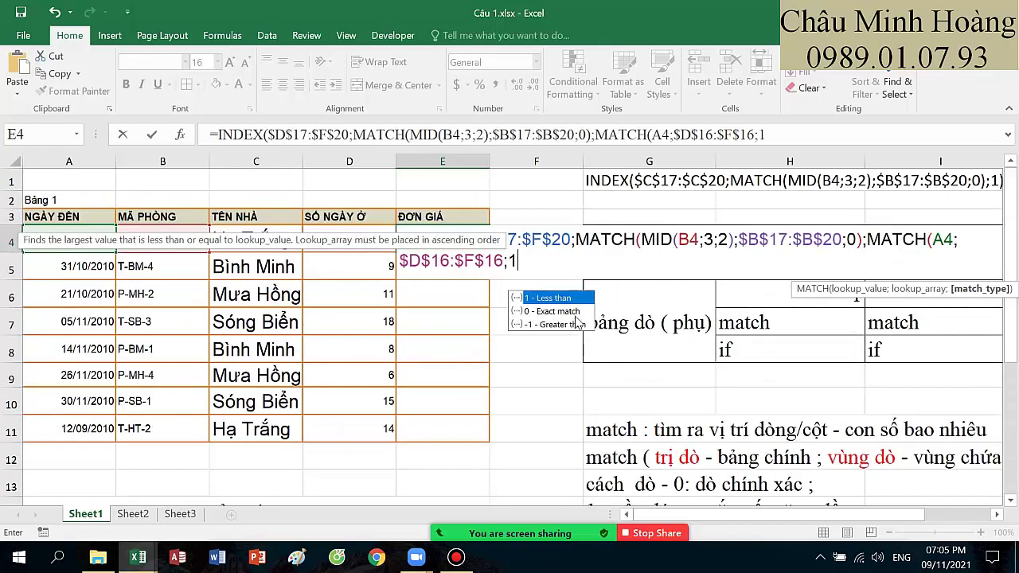
{"action": "type", "text": ")"}
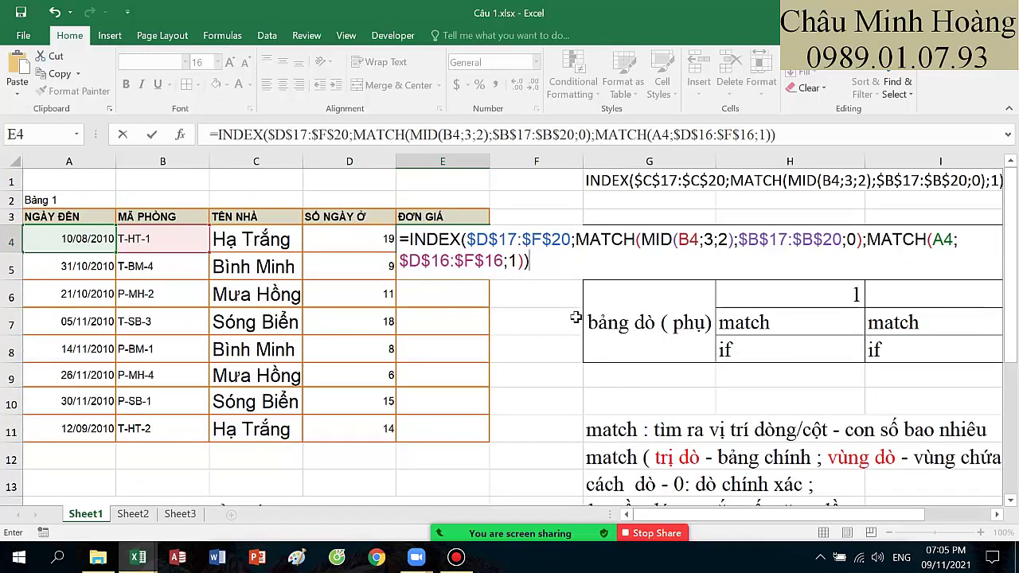
Step: Enter the ĐƠN GIÁ formula in E4 and fill it down through E11
{"action": "key", "text": "Return"}
{"action": "left_click", "coordinate": [479, 247]}
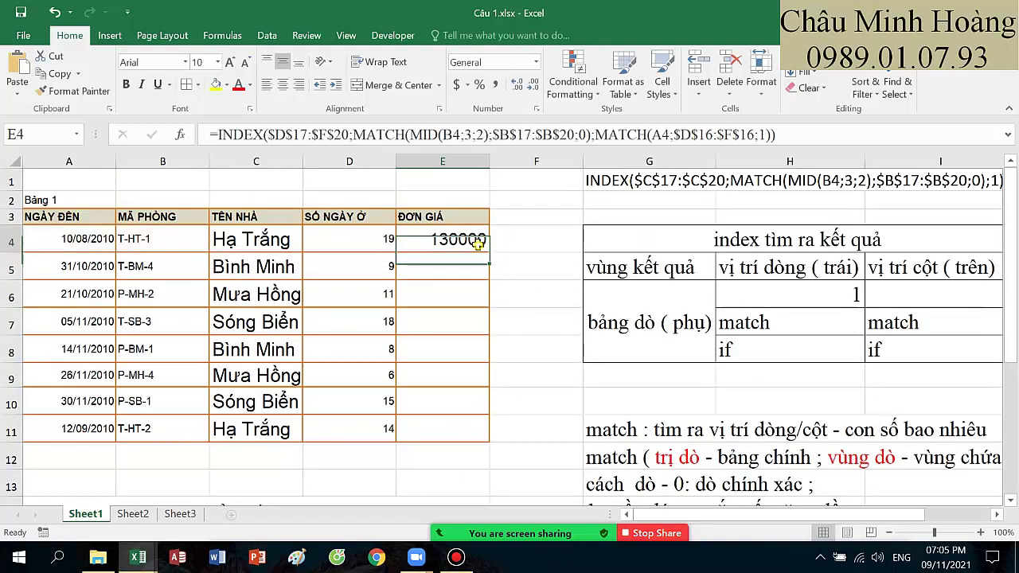
{"action": "left_click_drag", "start_coordinate": [488, 255], "coordinate": [489, 437]}
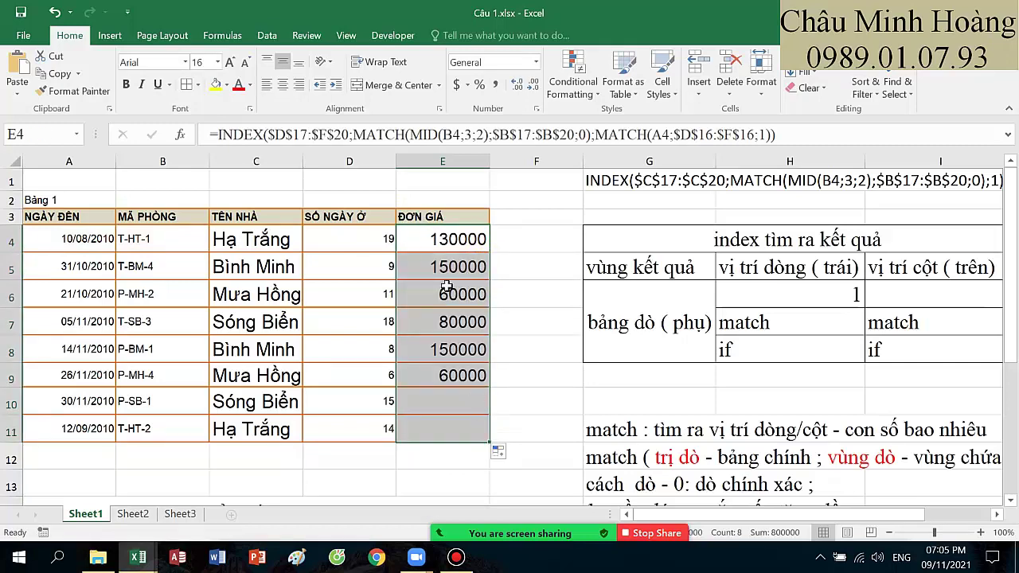
Step: Copy the ĐƠN GIÁ formula from E4 without its equals sign into G2 as a text note
{"action": "double_click", "coordinate": [444, 239]}
{"action": "left_click_drag", "start_coordinate": [399, 239], "coordinate": [534, 271]}
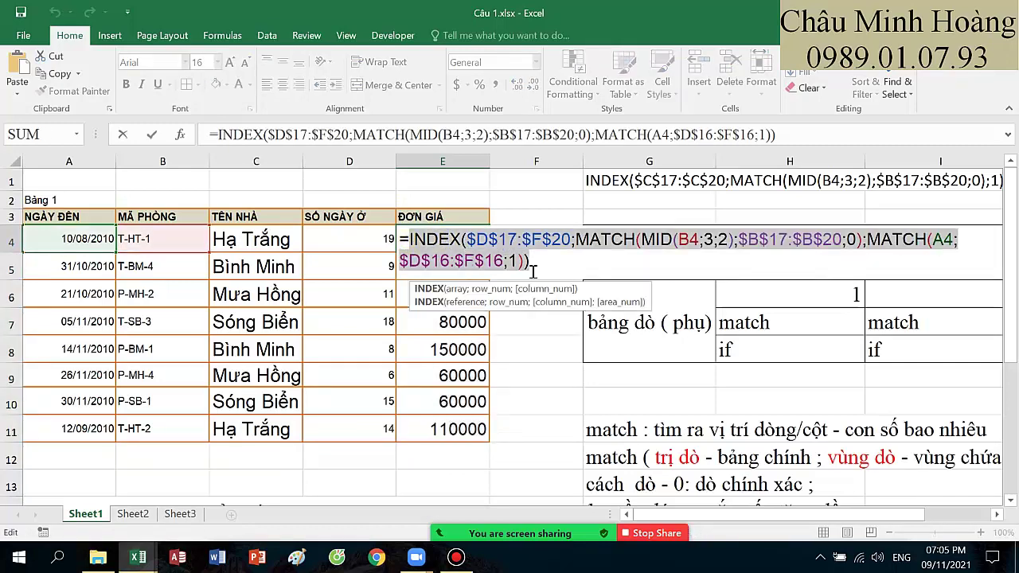
{"action": "key", "text": "Return"}
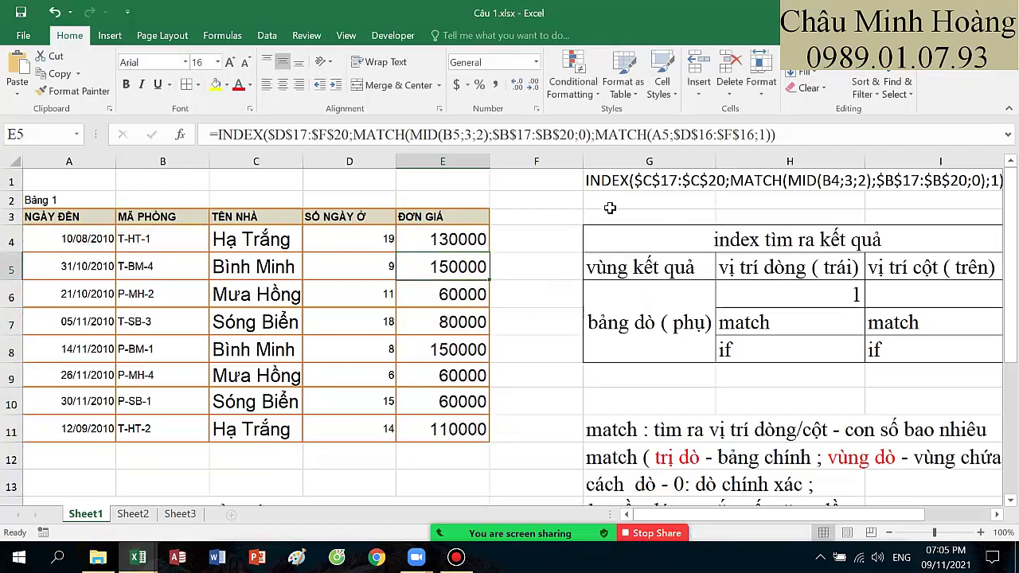
{"action": "left_click", "coordinate": [610, 201]}
{"action": "key", "text": "ctrl+v"}
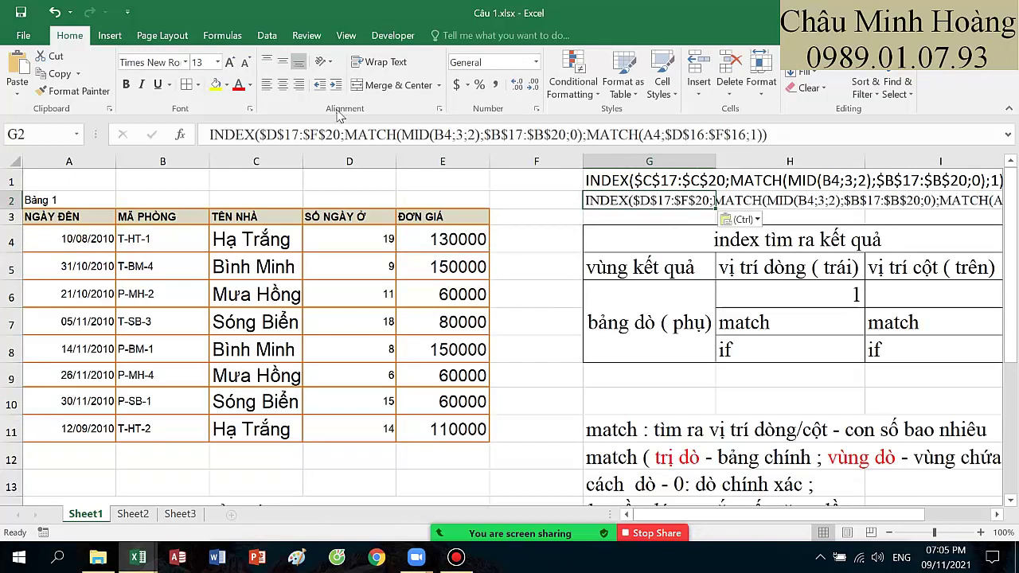
Step: Enlarge the font of the INDEX-MATCH formula note in G2 by one size
{"action": "left_click", "coordinate": [592, 258]}
{"action": "left_click", "coordinate": [617, 202]}
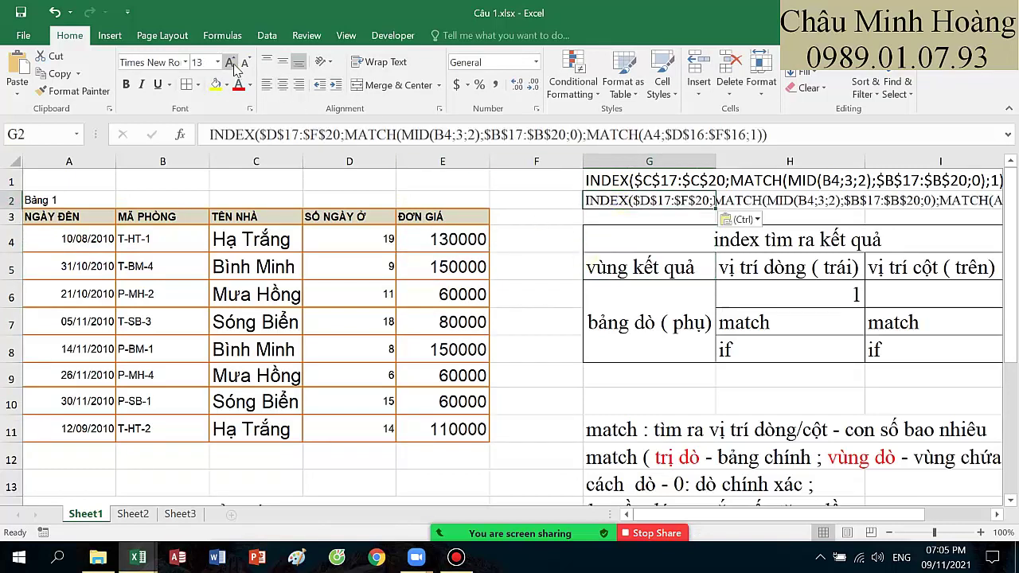
{"action": "left_click", "coordinate": [230, 62]}
{"action": "left_click_drag", "start_coordinate": [514, 191], "coordinate": [970, 199]}
Step: Open the ĐƠN GIÁ formula in E4 to review its full text
{"action": "double_click", "coordinate": [341, 246]}
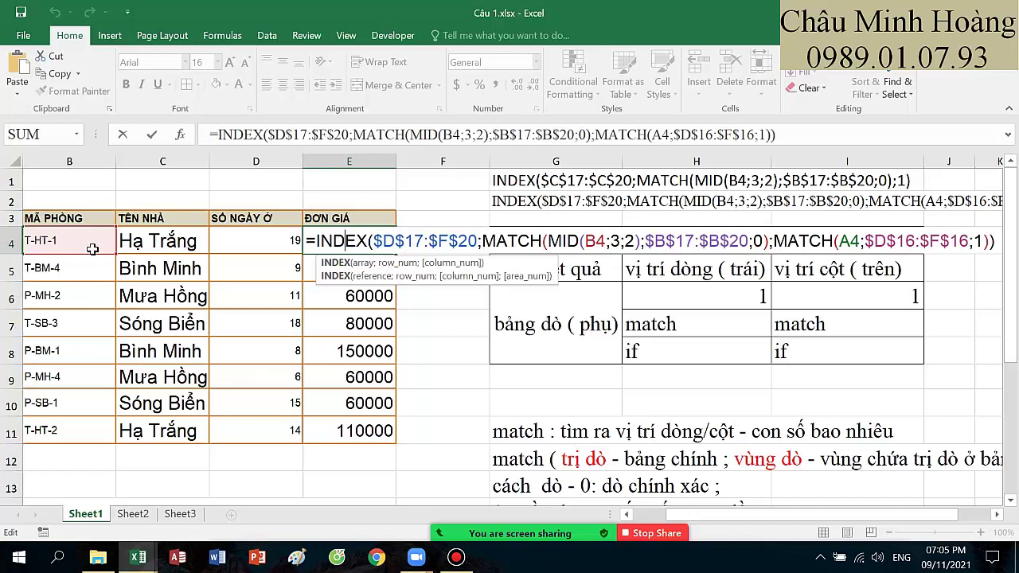
{"action": "left_click_drag", "start_coordinate": [310, 240], "coordinate": [941, 256]}
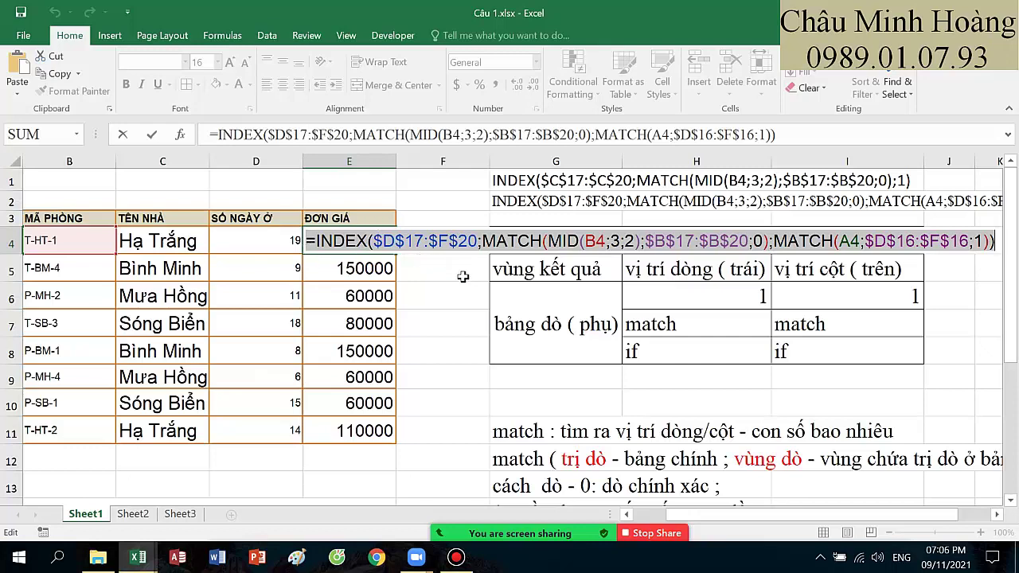
{"action": "left_click", "coordinate": [457, 557]}
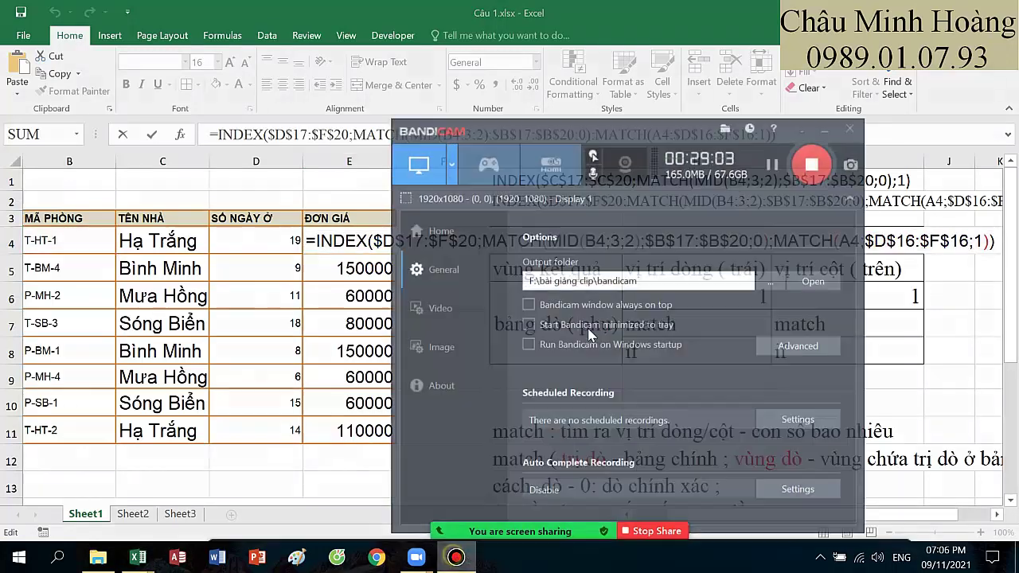
{"action": "left_click", "coordinate": [784, 146]}
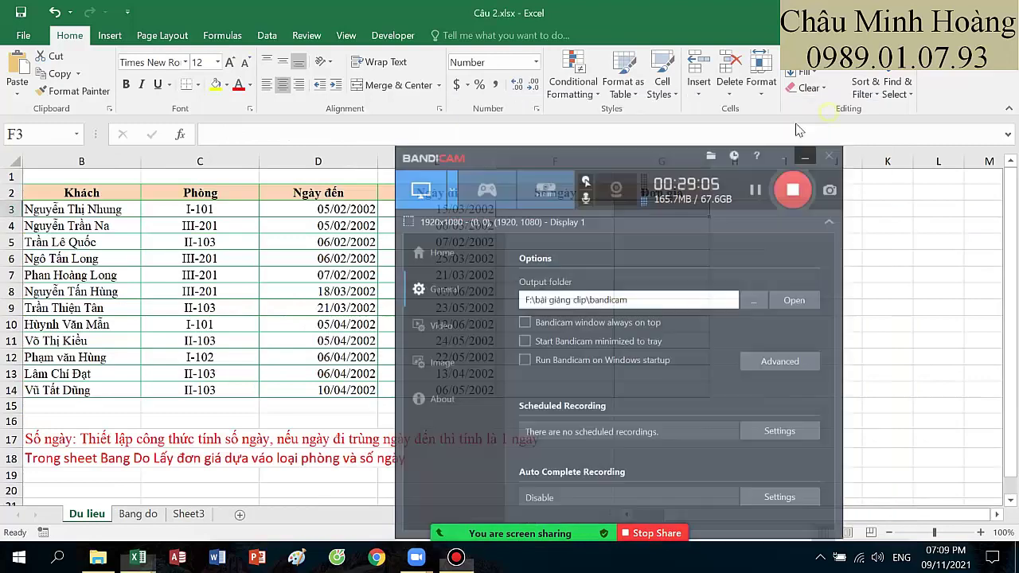
Step: Increase the font size of cells F3:G3 on the Du lieu sheet to 20
{"action": "left_click", "coordinate": [230, 62]}
{"action": "left_click", "coordinate": [230, 62]}
{"action": "left_click", "coordinate": [230, 62]}
{"action": "left_click", "coordinate": [230, 62]}
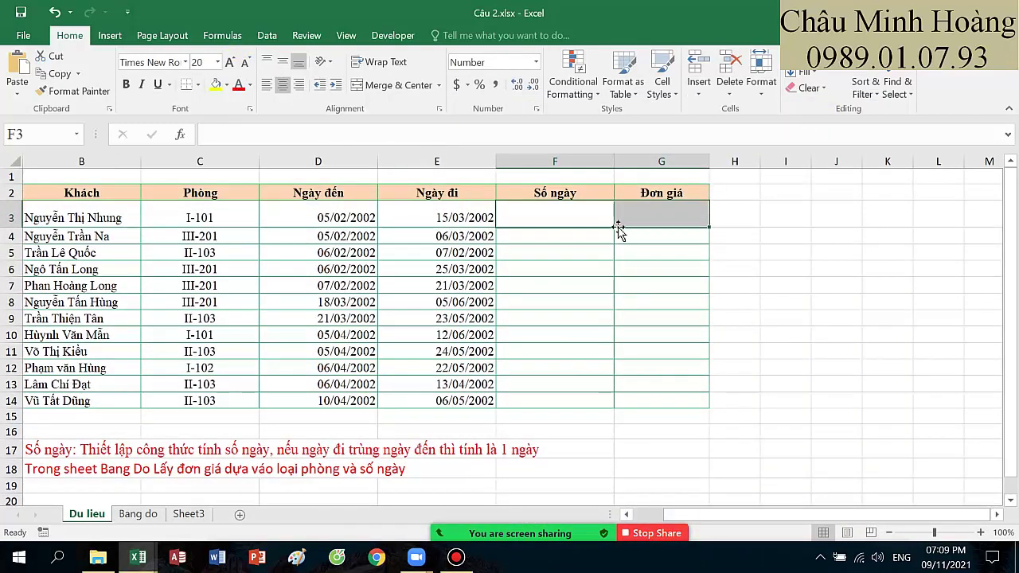
Step: Start an IF formula in Số ngày cell F3 that returns 1 when departure date E3 equals arrival date D3
{"action": "left_click", "coordinate": [578, 211]}
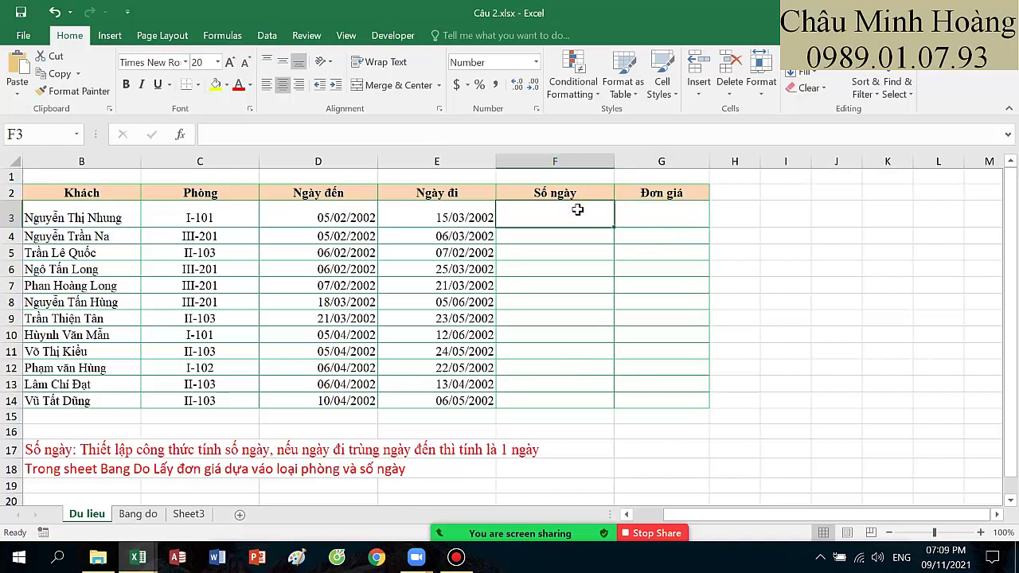
{"action": "left_click_drag", "start_coordinate": [580, 212], "coordinate": [658, 212]}
{"action": "left_click", "coordinate": [595, 211]}
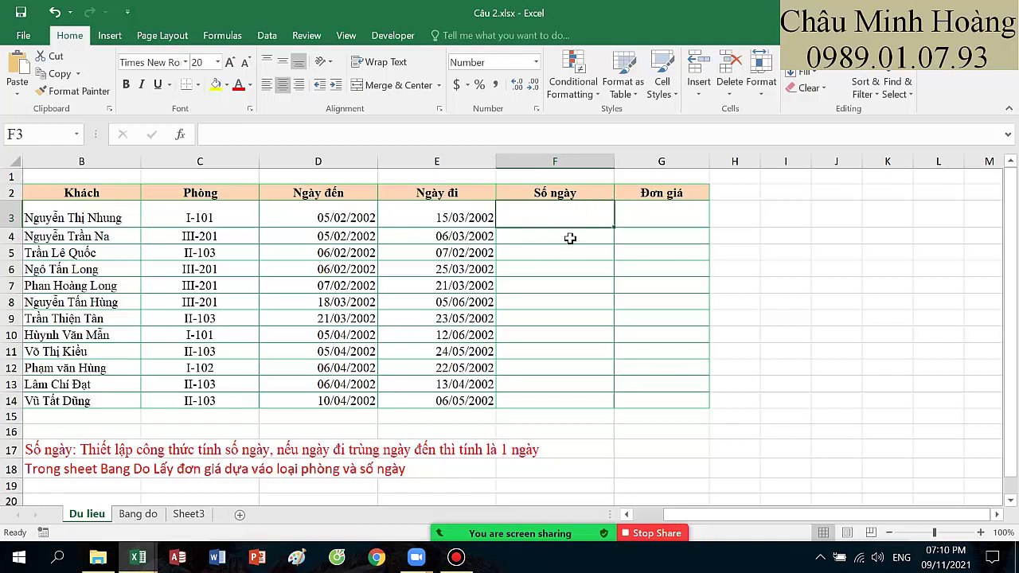
{"action": "type", "text": "=if("}
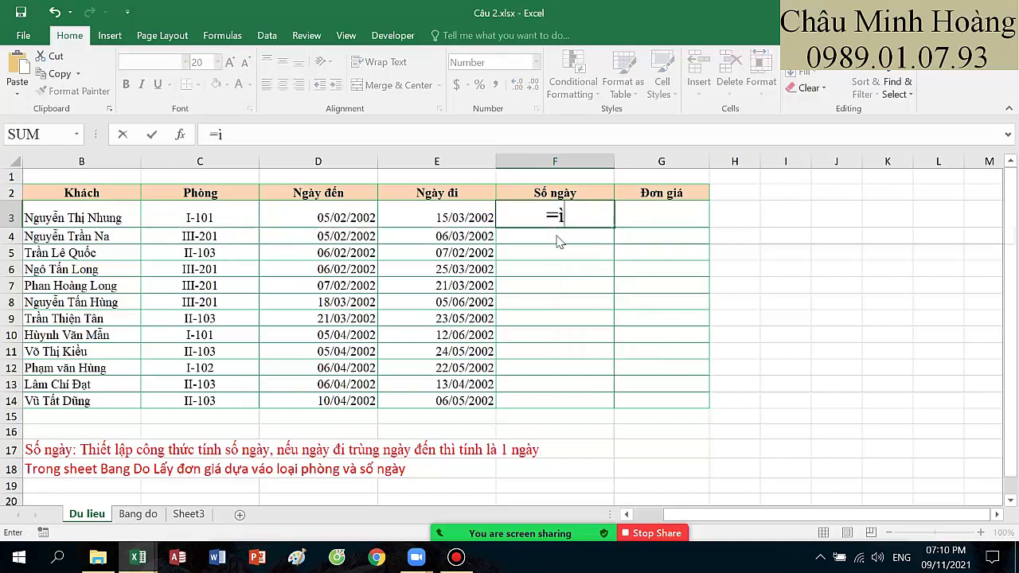
{"action": "left_click", "coordinate": [465, 208]}
{"action": "type", "text": "k="}
{"action": "key", "text": "BackSpace"}
{"action": "key", "text": "BackSpace"}
{"action": "key", "text": "BackSpace"}
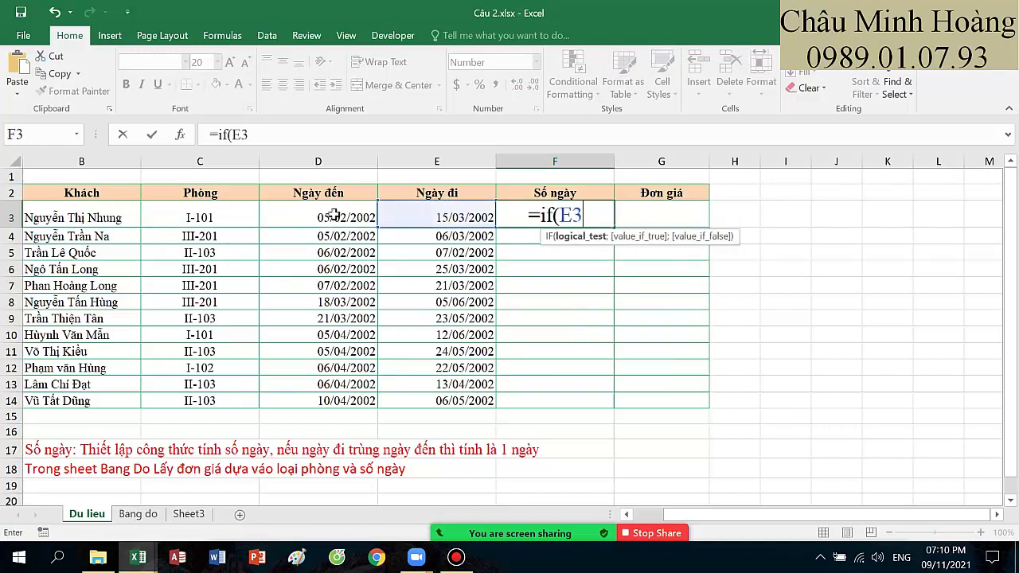
{"action": "type", "text": "3="}
{"action": "left_click", "coordinate": [343, 213]}
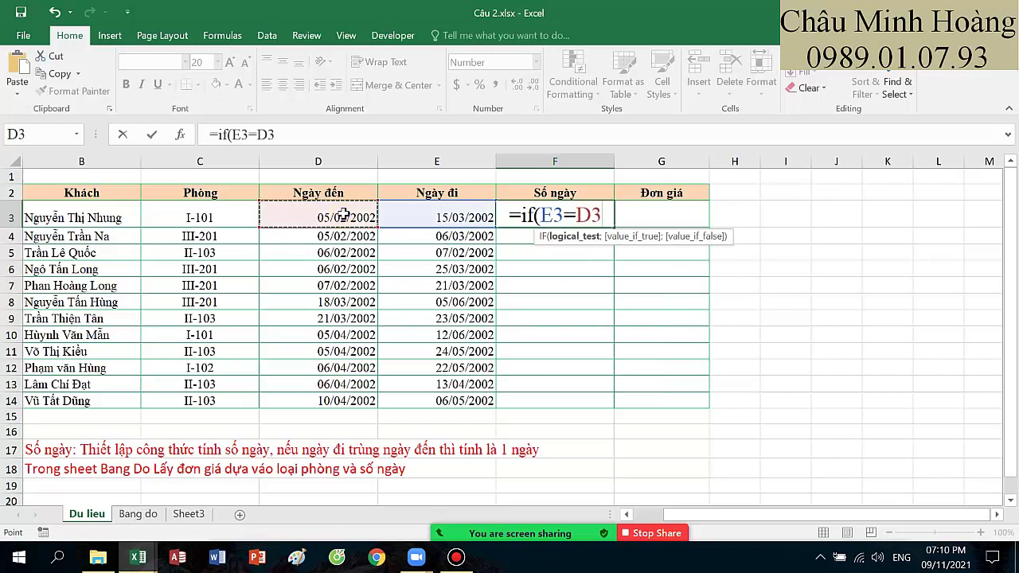
{"action": "type", "text": ";1;"}
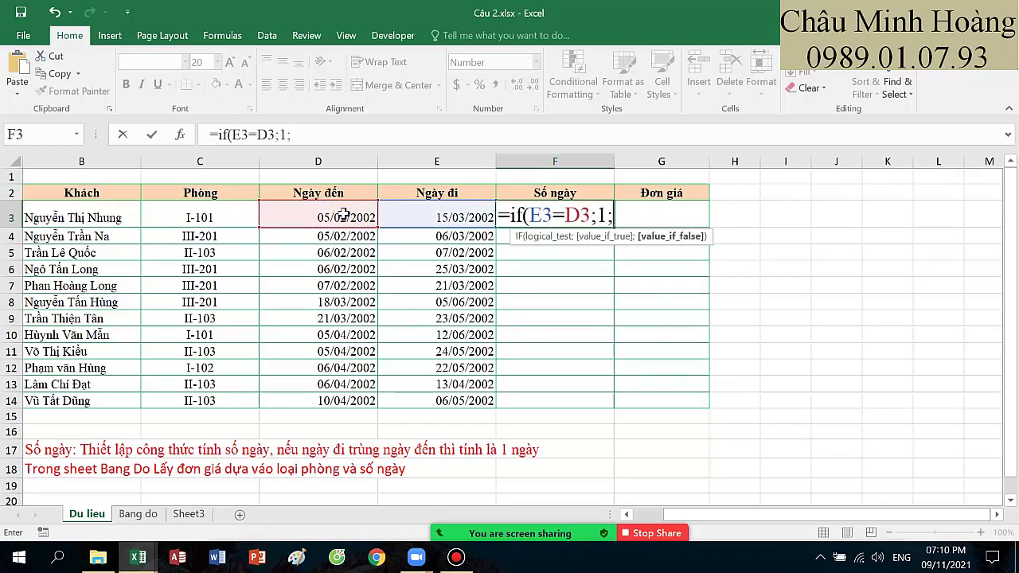
Step: Use E3-D3 as the false value of the IF formula in F3 and enter it
{"action": "left_click", "coordinate": [425, 213]}
{"action": "type", "text": "-"}
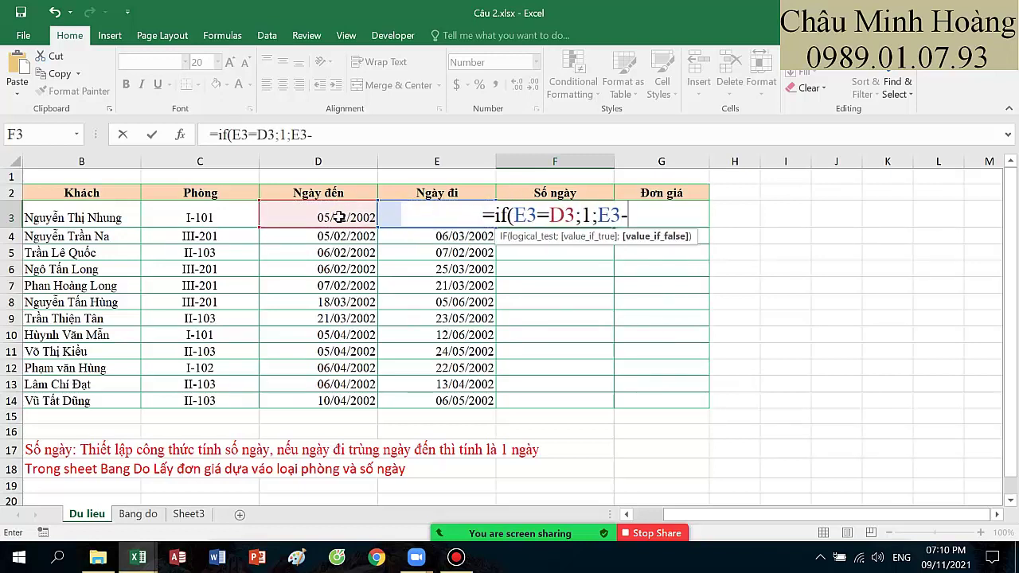
{"action": "left_click", "coordinate": [340, 217]}
{"action": "type", "text": ")"}
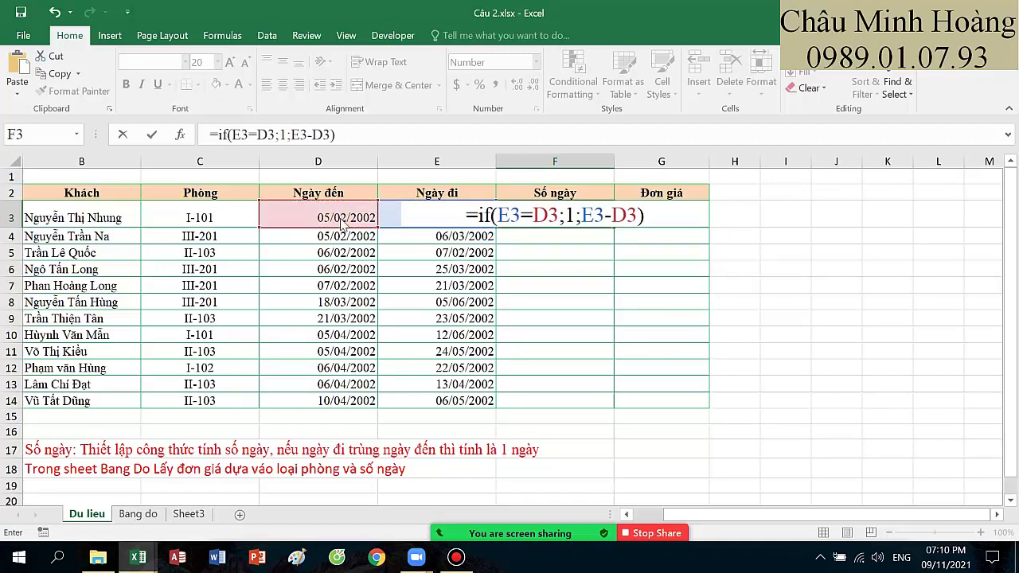
{"action": "key", "text": "Return"}
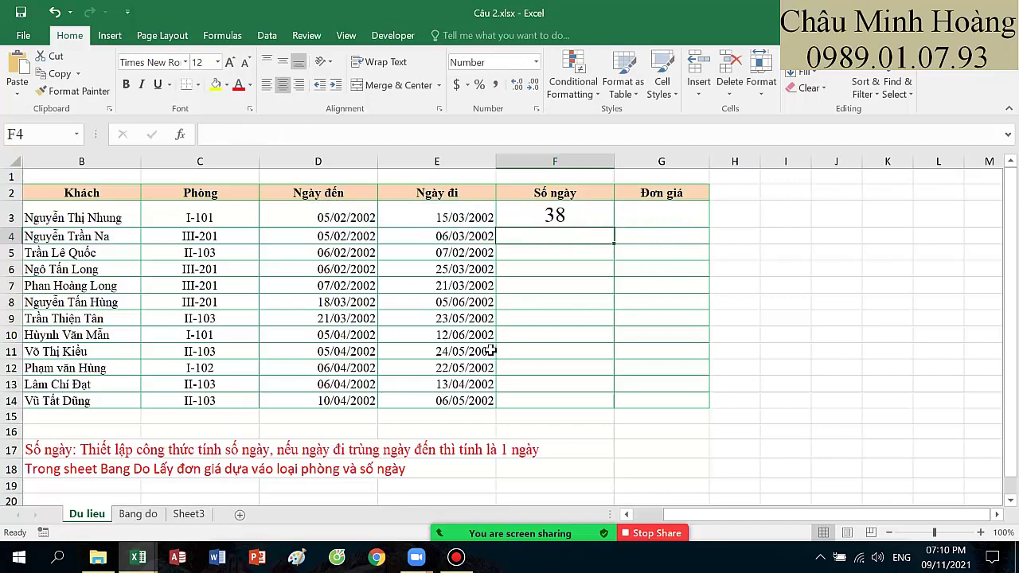
Step: Examine the room price range B6:C8 on the Bang do sheet and return to Du lieu
{"action": "left_click", "coordinate": [162, 515]}
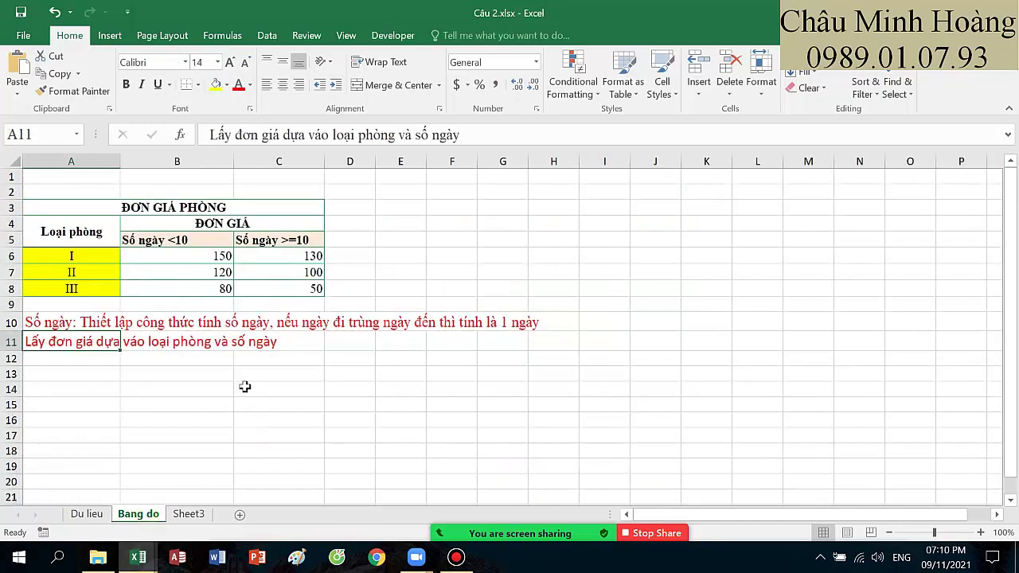
{"action": "left_click_drag", "start_coordinate": [204, 257], "coordinate": [275, 291]}
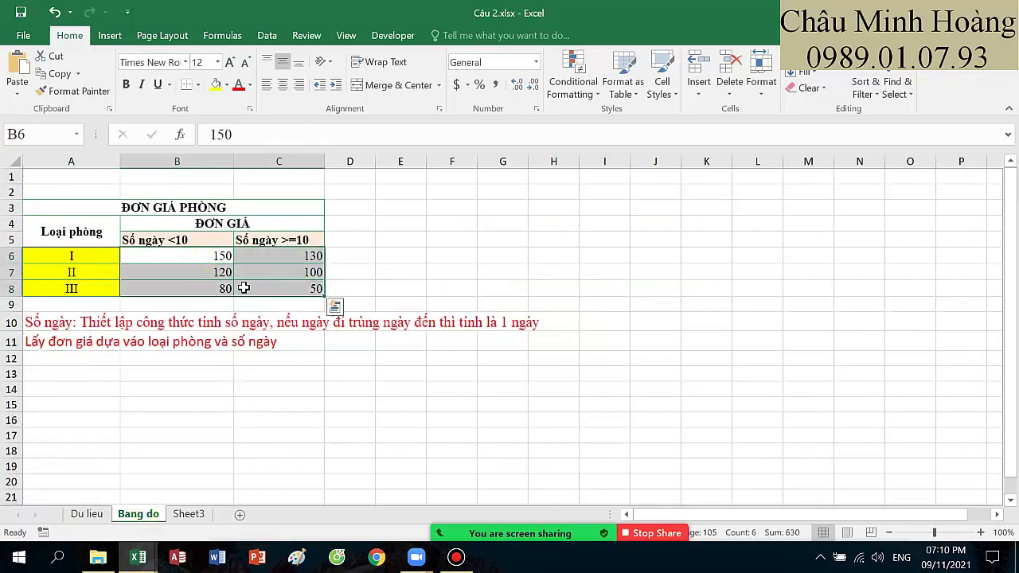
{"action": "left_click", "coordinate": [88, 514]}
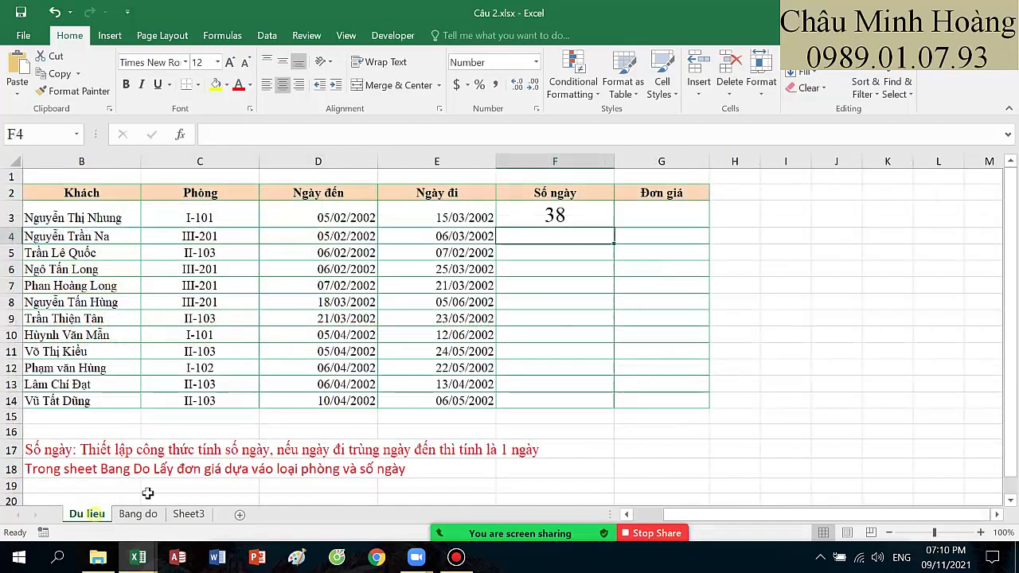
Step: Start an INDEX formula in Đơn giá cell G3 with the absolute price range 'Bang do'!$B$6:$C$8 as its array
{"action": "type", "text": "="}
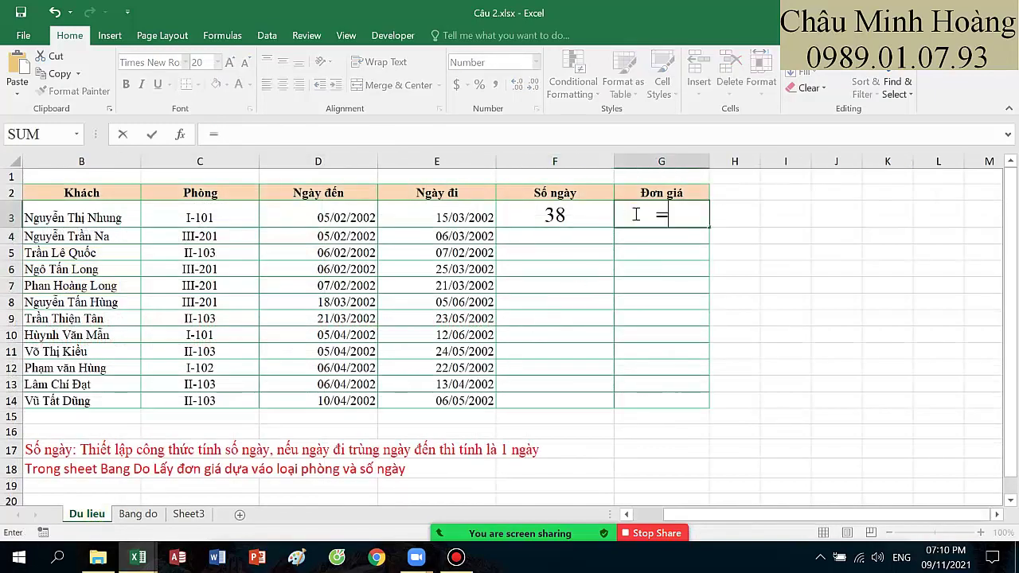
{"action": "type", "text": "indd"}
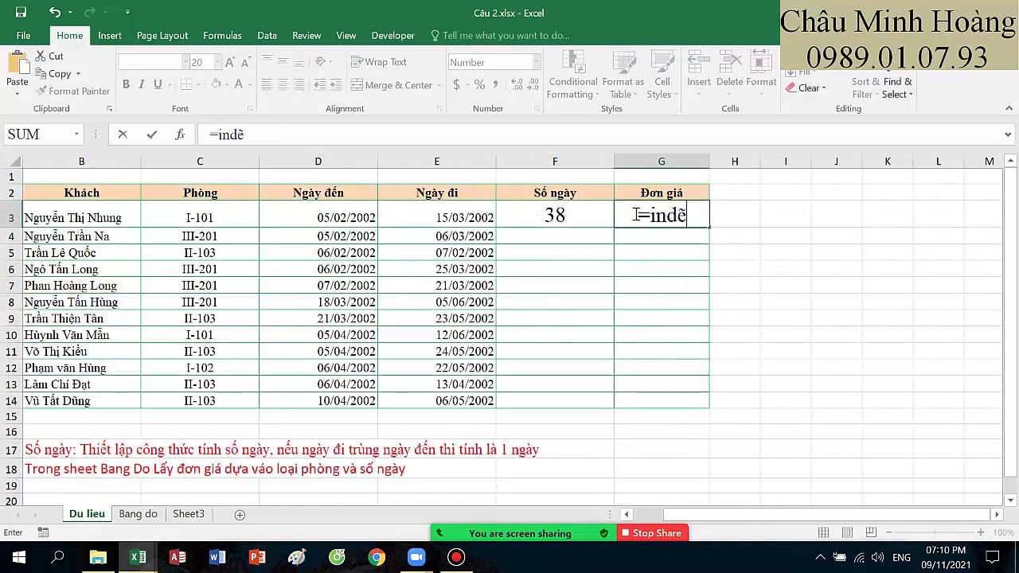
{"action": "key", "text": "BackSpace"}
{"action": "type", "text": "ex"}
{"action": "key", "text": "Tab"}
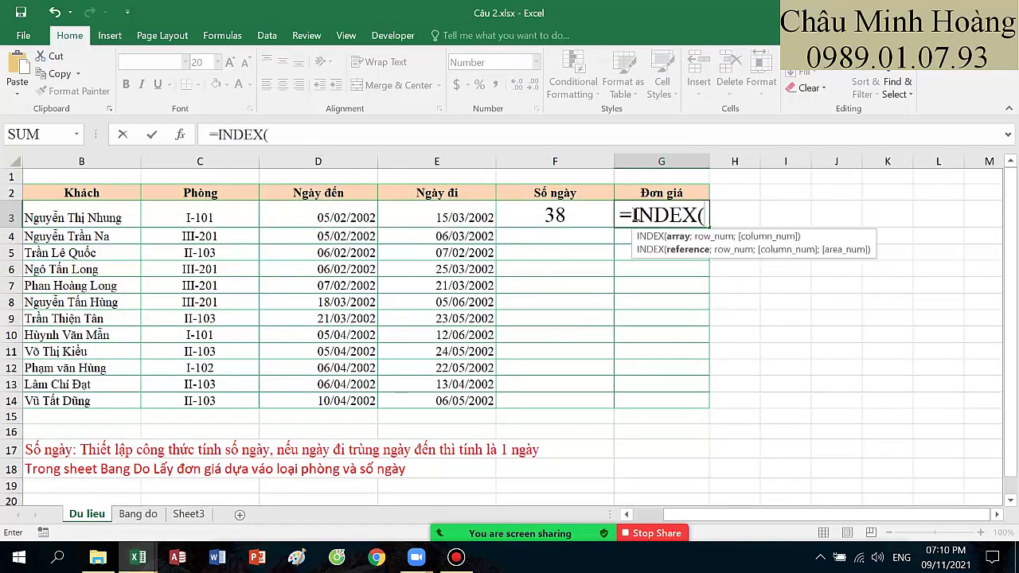
{"action": "left_click", "coordinate": [156, 517]}
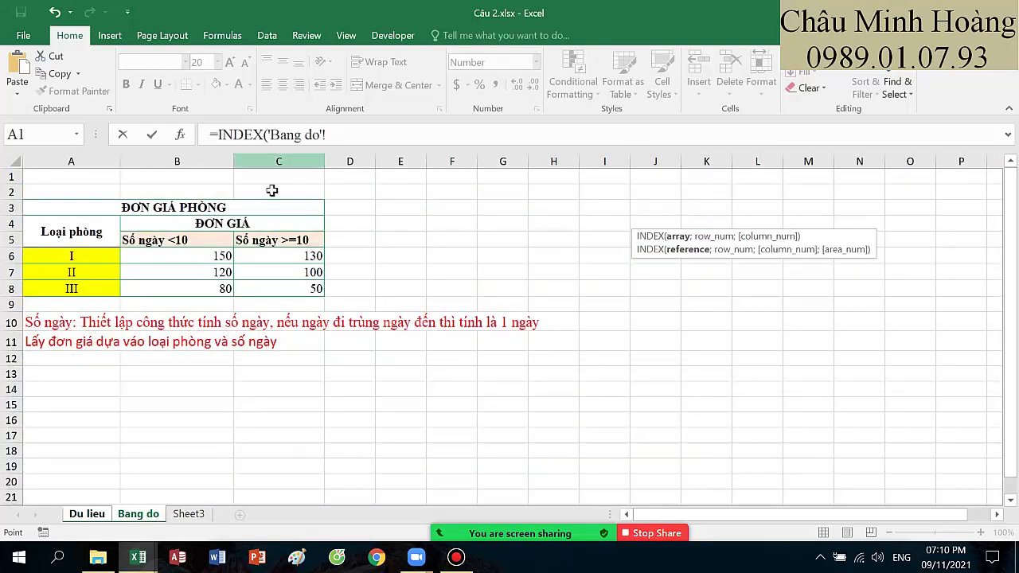
{"action": "left_click_drag", "start_coordinate": [327, 135], "coordinate": [269, 135]}
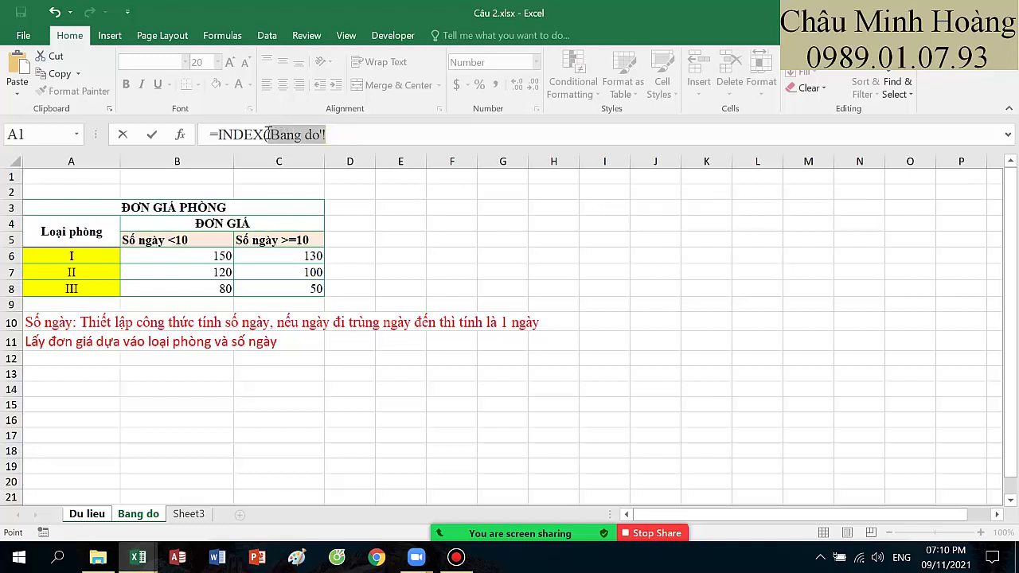
{"action": "key", "text": "BackSpace"}
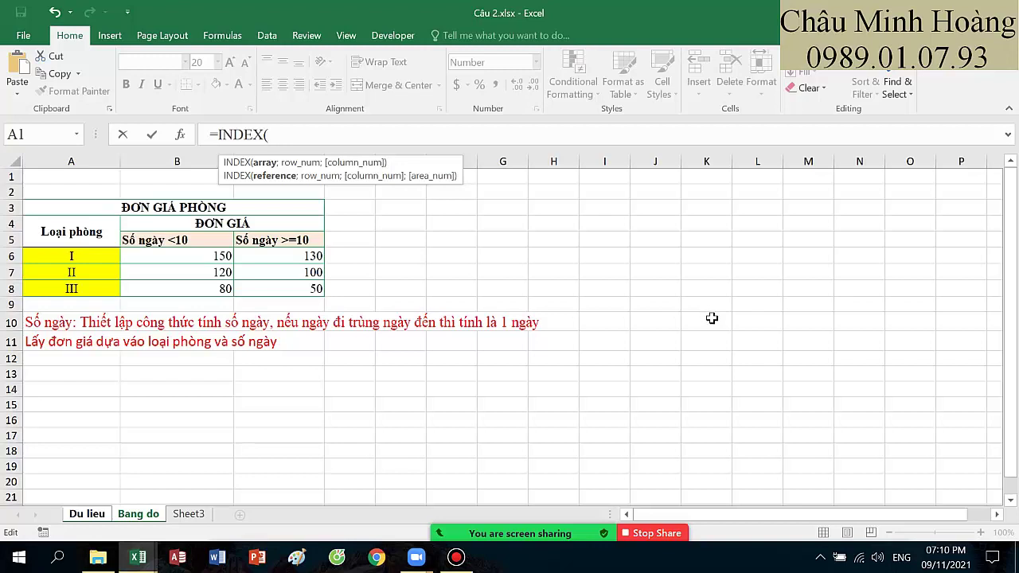
{"action": "left_click_drag", "start_coordinate": [209, 258], "coordinate": [266, 271]}
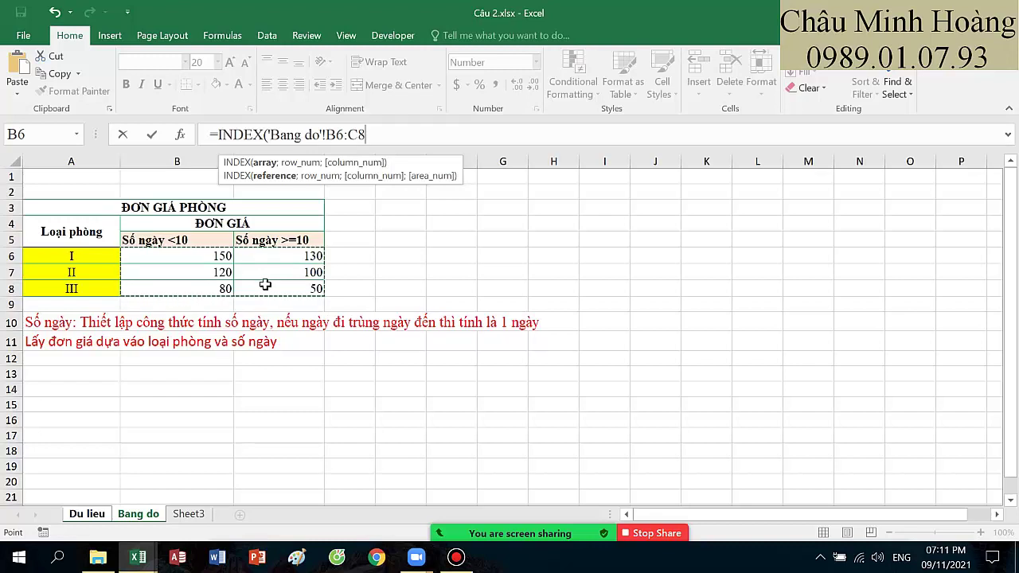
{"action": "key", "text": "F4"}
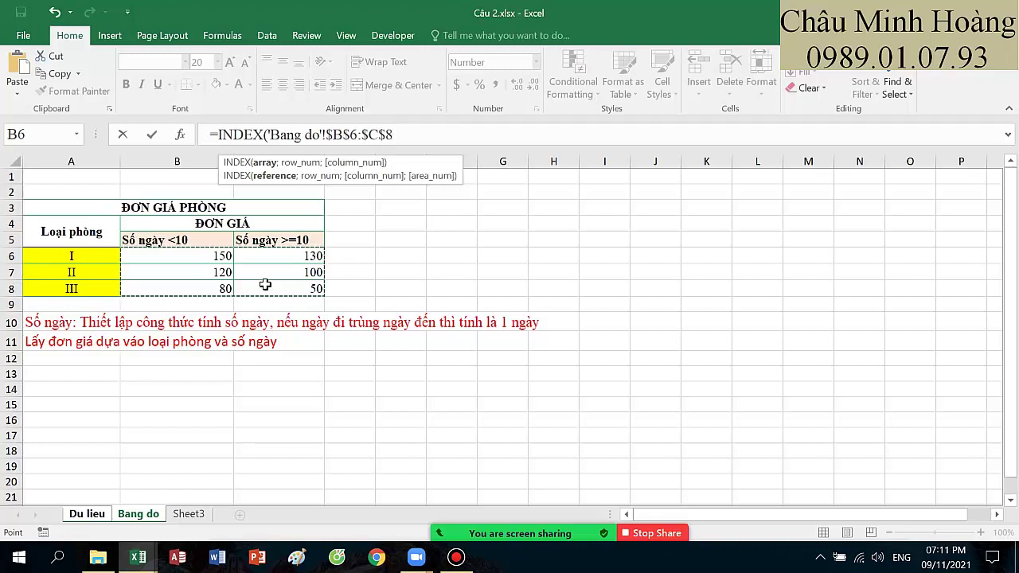
{"action": "type", "text": ";"}
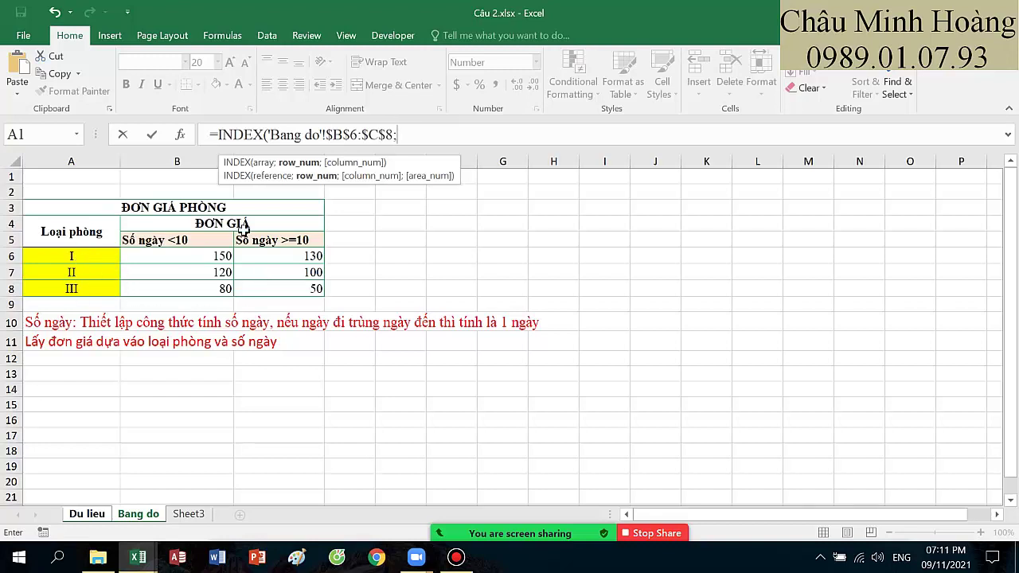
Step: Nest a MATCH function as the row argument of INDEX, return to Du lieu and remove the sheet reference inserted in the formula
{"action": "type", "text": "m"}
{"action": "key", "text": "Tab"}
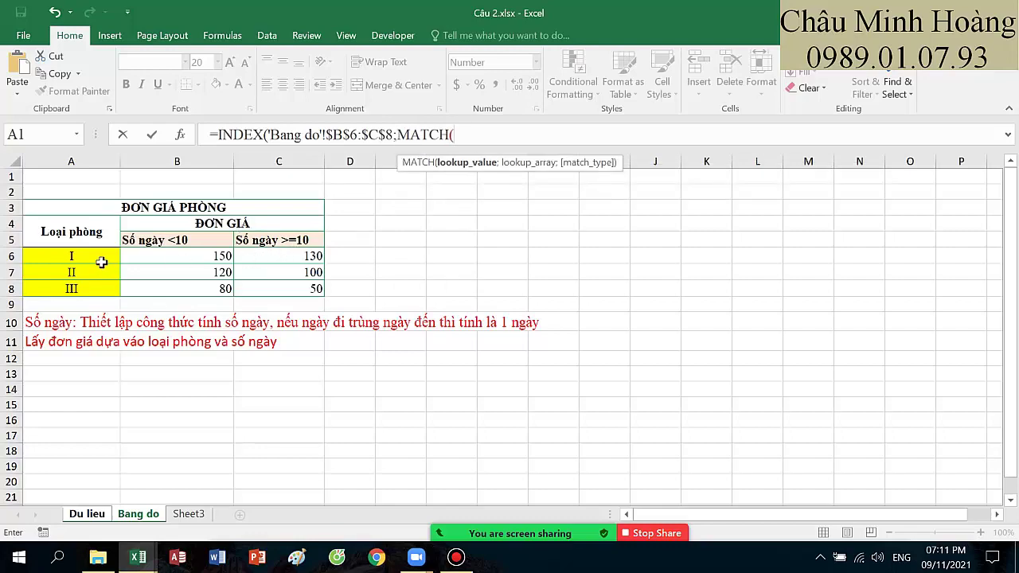
{"action": "left_click", "coordinate": [89, 515]}
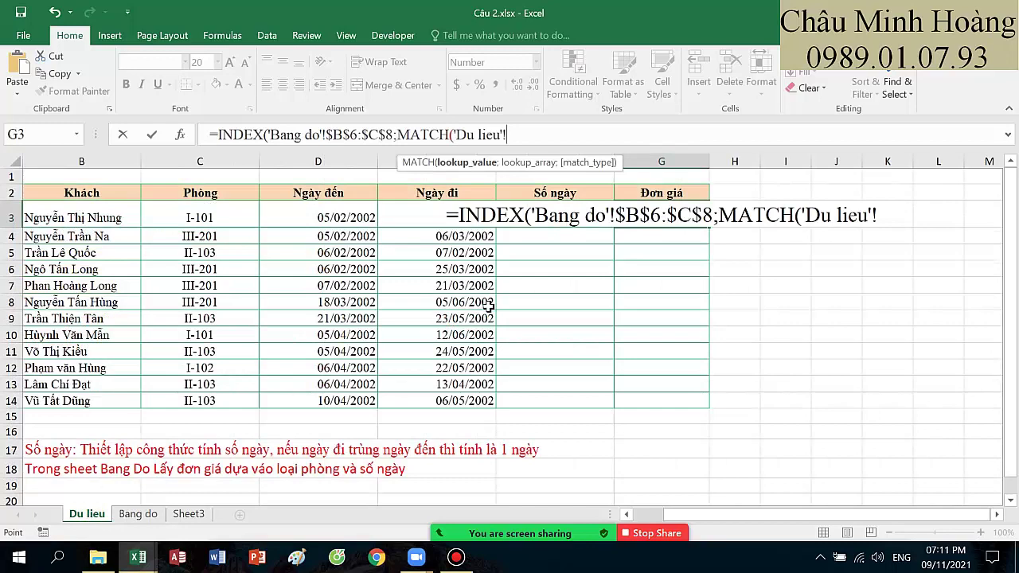
{"action": "key", "text": "BackSpace"}
{"action": "key", "text": "BackSpace"}
{"action": "key", "text": "BackSpace"}
{"action": "key", "text": "BackSpace"}
{"action": "key", "text": "BackSpace"}
{"action": "key", "text": "BackSpace"}
{"action": "key", "text": "BackSpace"}
{"action": "key", "text": "BackSpace"}
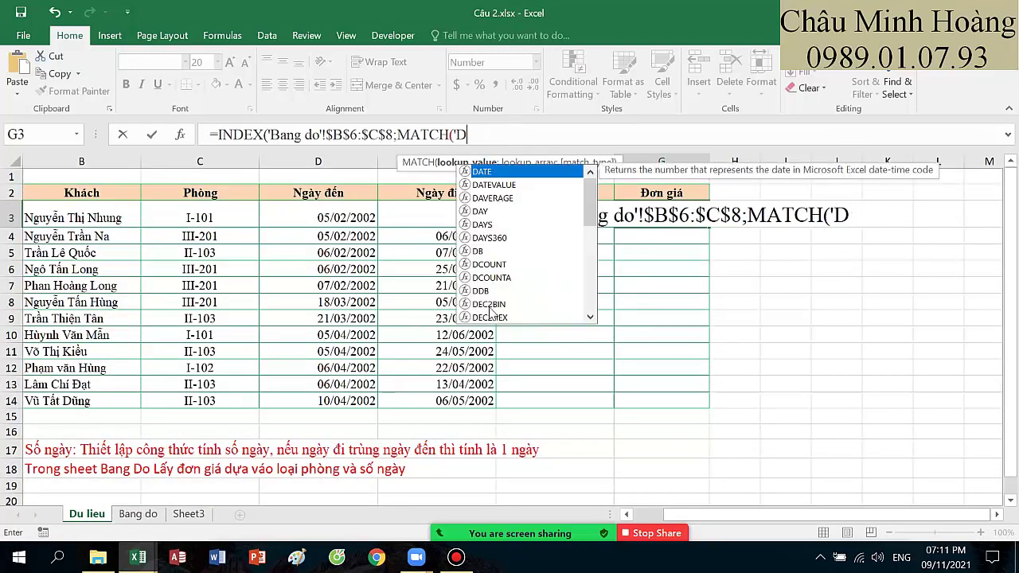
{"action": "key", "text": "BackSpace"}
{"action": "key", "text": "BackSpace"}
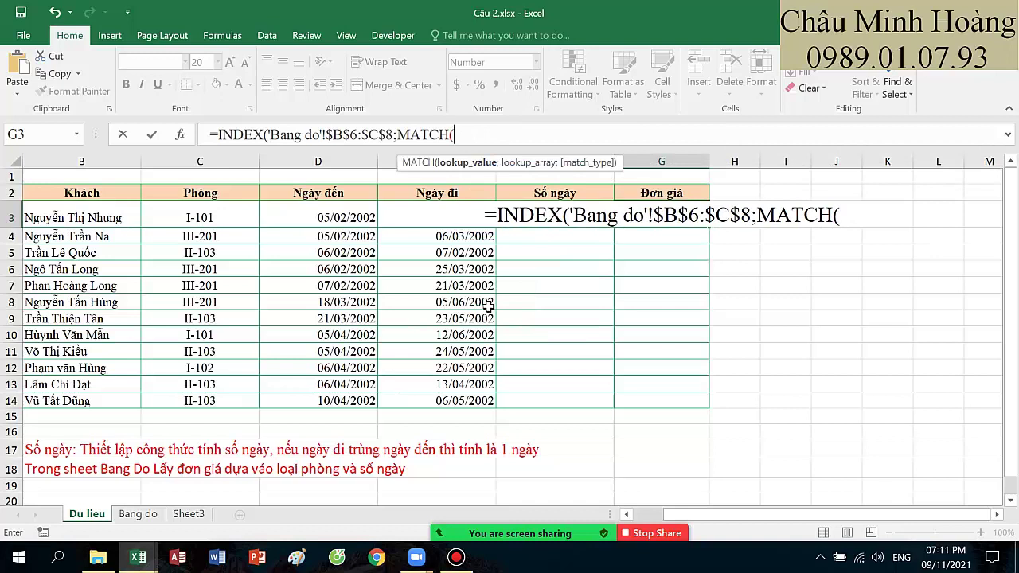
Step: Set the MATCH lookup value to the room type taken from C3 with LEFT, using LEN of C3 minus 4 characters
{"action": "left_click", "coordinate": [843, 215]}
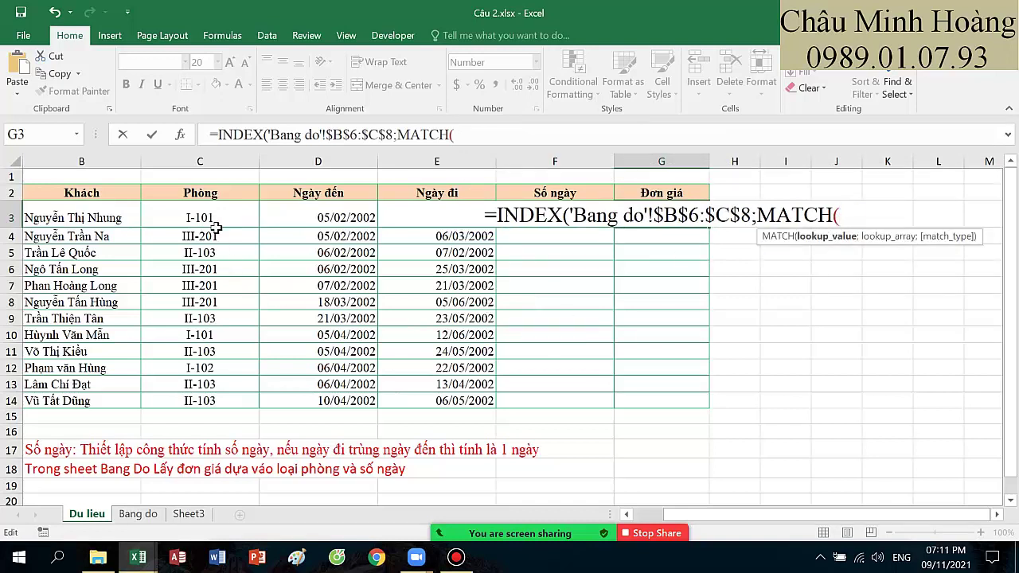
{"action": "type", "text": "left"}
{"action": "key", "text": "Tab"}
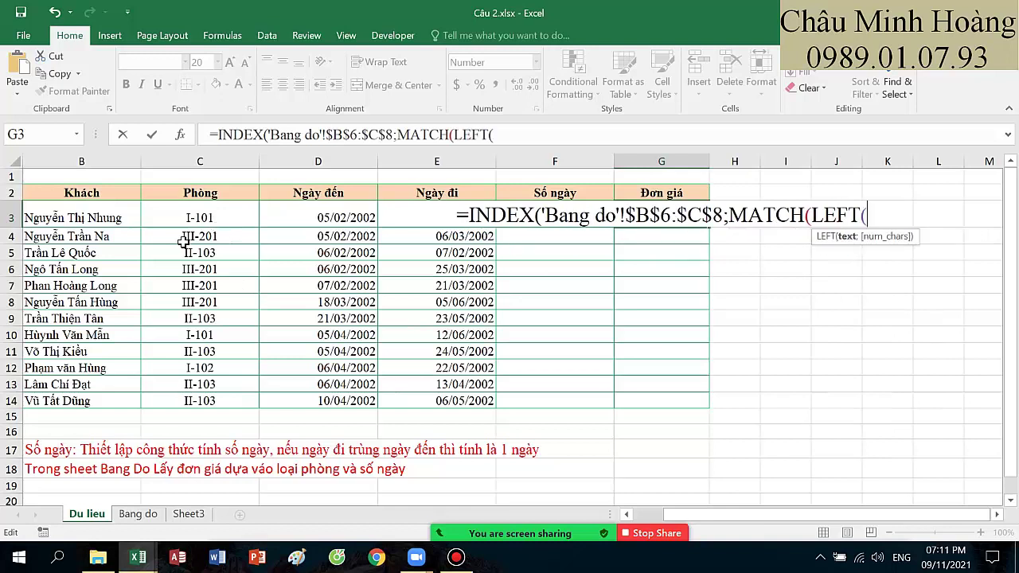
{"action": "left_click", "coordinate": [191, 218]}
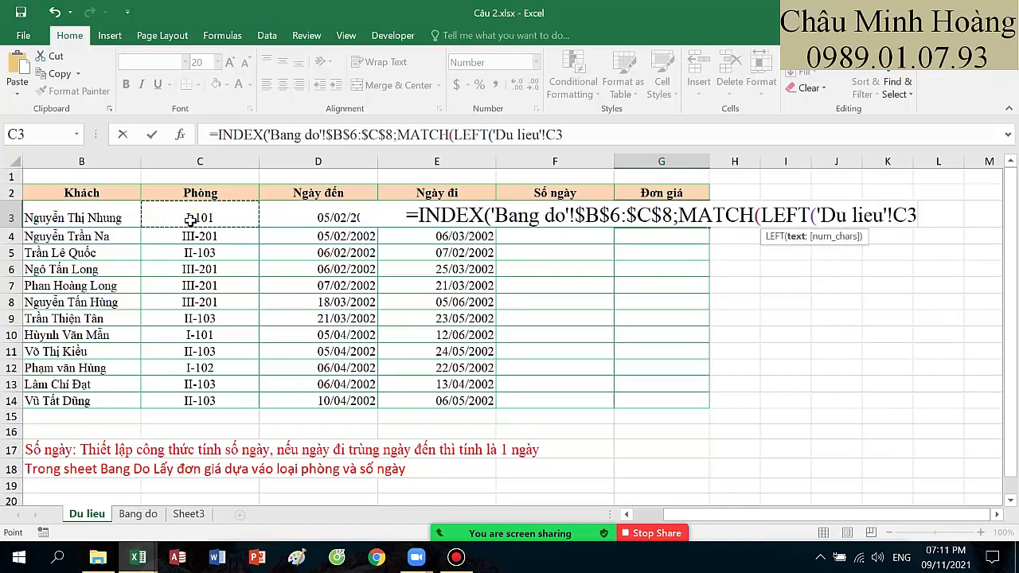
{"action": "type", "text": ";len("}
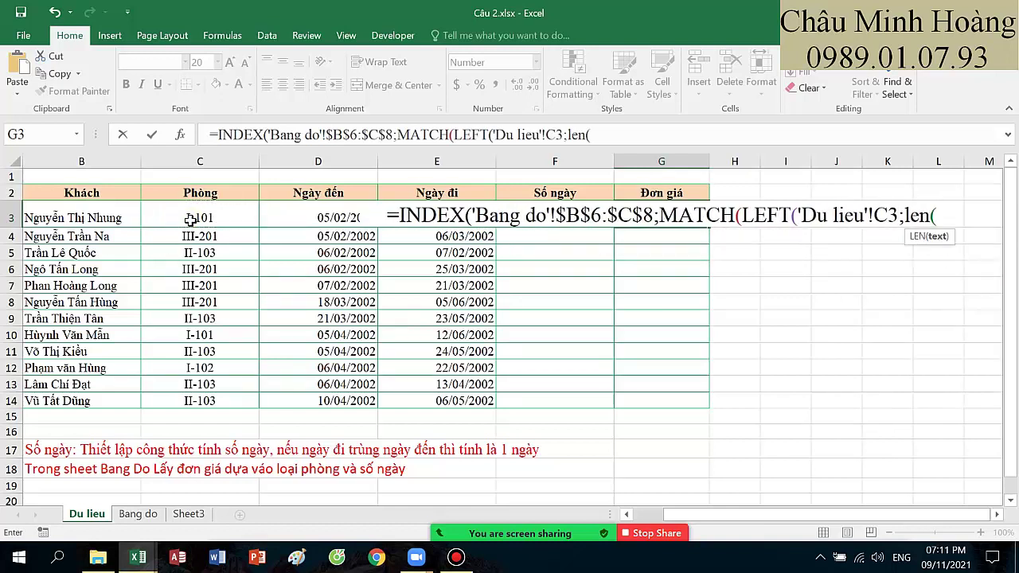
{"action": "left_click", "coordinate": [191, 219]}
{"action": "type", "text": ")-"}
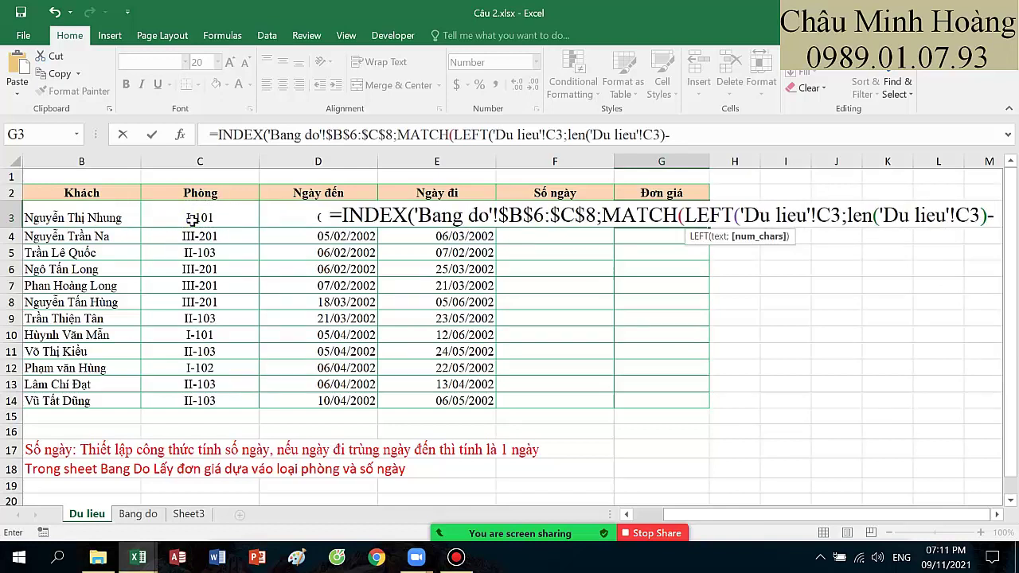
{"action": "type", "text": "4)"}
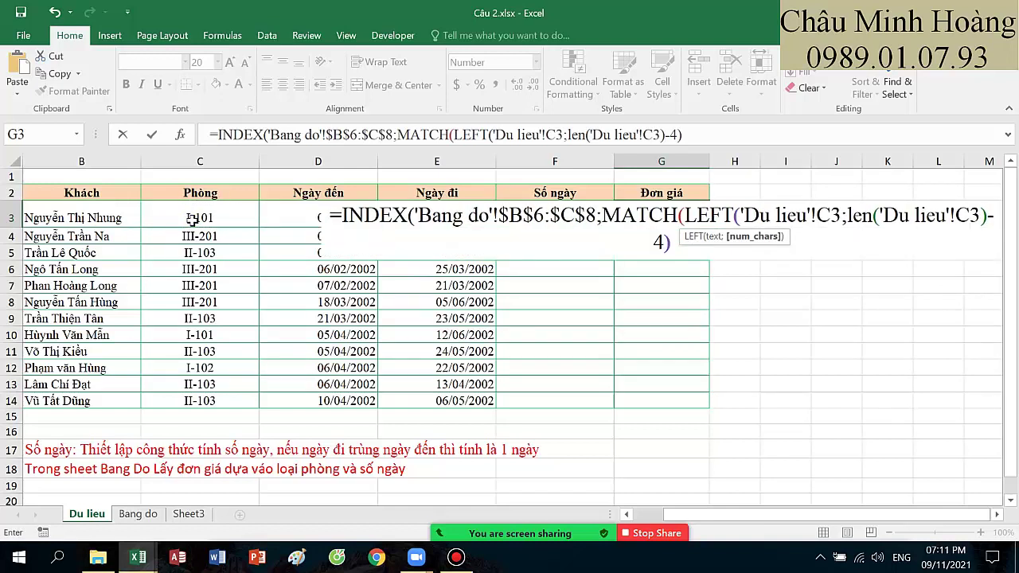
{"action": "type", "text": ";"}
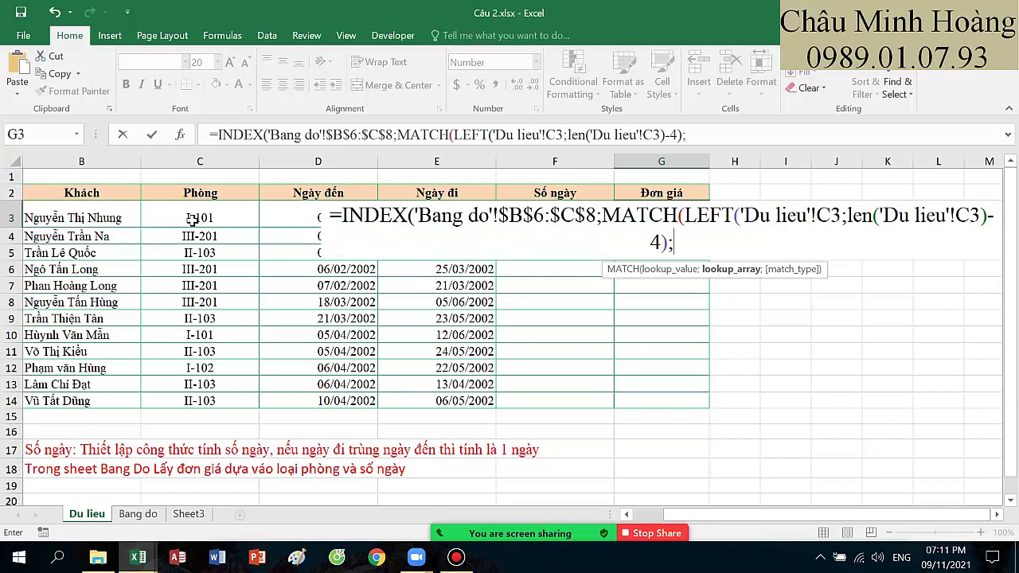
{"action": "left_click_drag", "start_coordinate": [698, 217], "coordinate": [834, 215]}
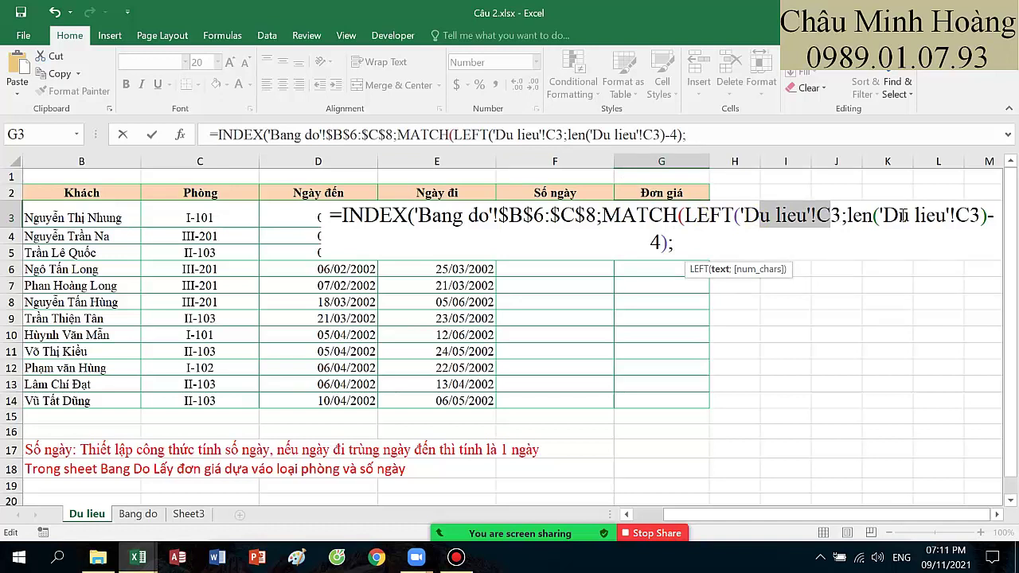
{"action": "left_click", "coordinate": [690, 242]}
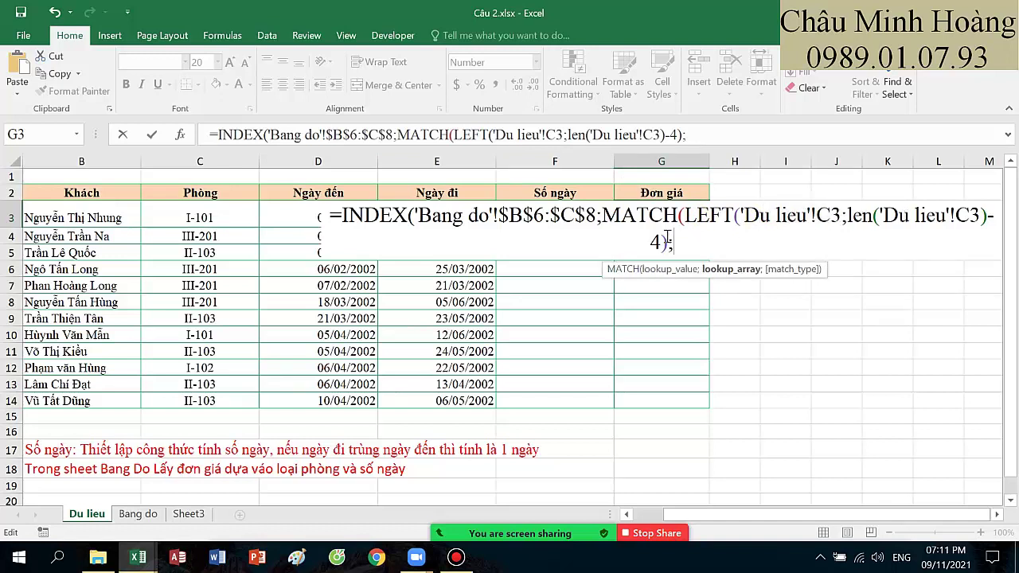
Step: Complete the MATCH with the absolute room type range 'Bang do'!$A$6:$A$8 as lookup array and exact match type 0
{"action": "left_click", "coordinate": [139, 514]}
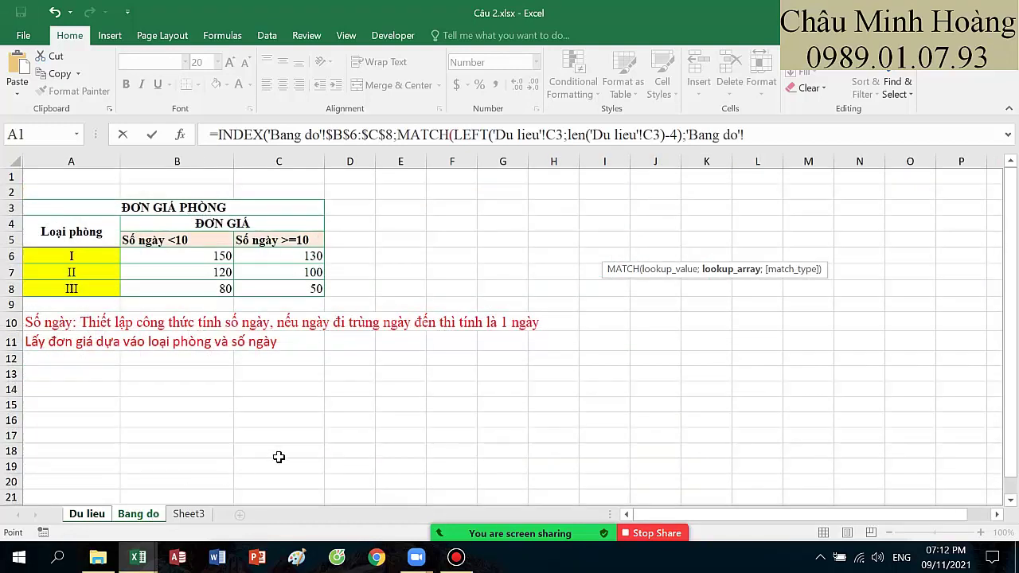
{"action": "key", "text": "BackSpace"}
{"action": "key", "text": "BackSpace"}
{"action": "key", "text": "BackSpace"}
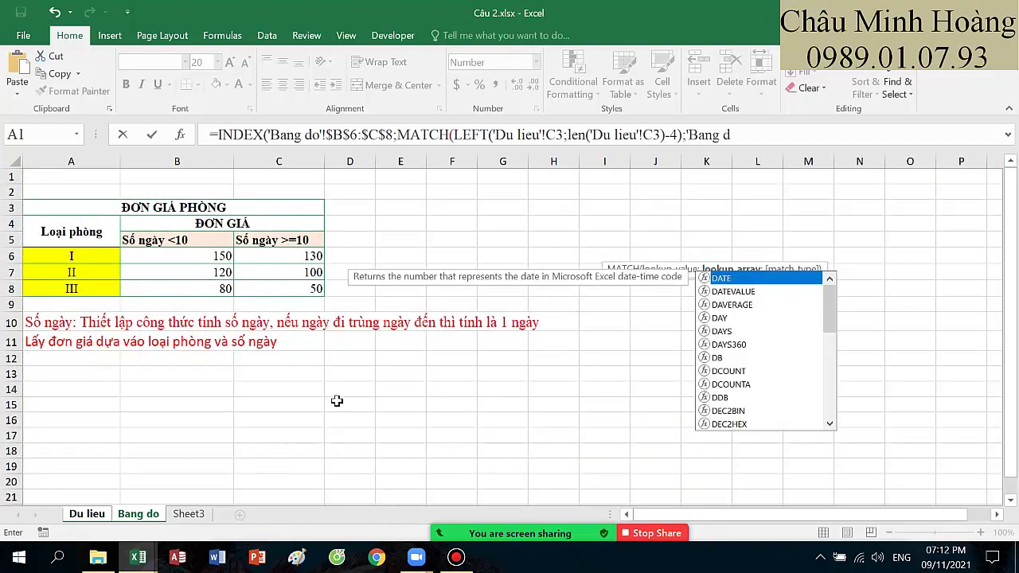
{"action": "left_click_drag", "start_coordinate": [732, 135], "coordinate": [686, 135]}
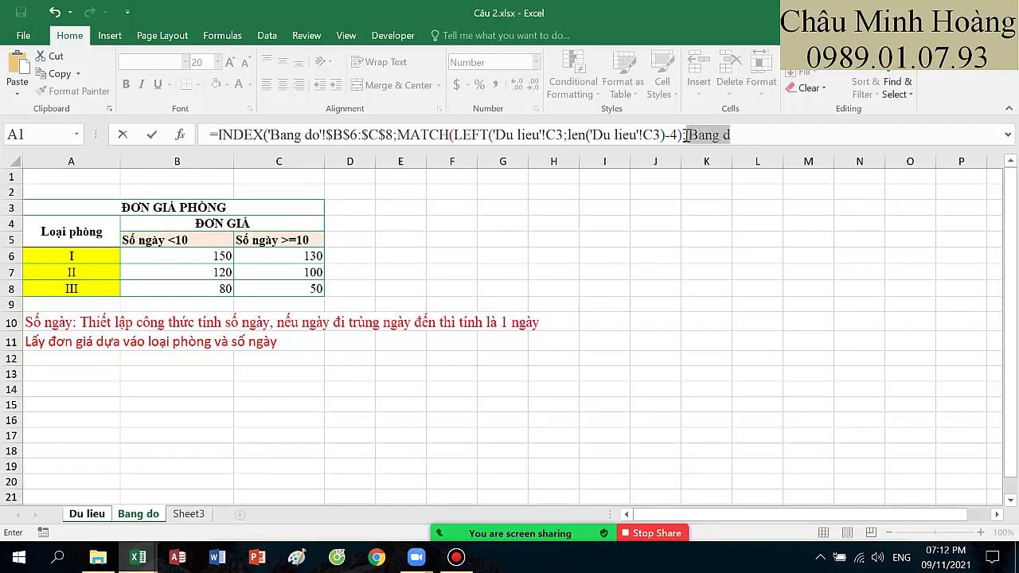
{"action": "key", "text": "BackSpace"}
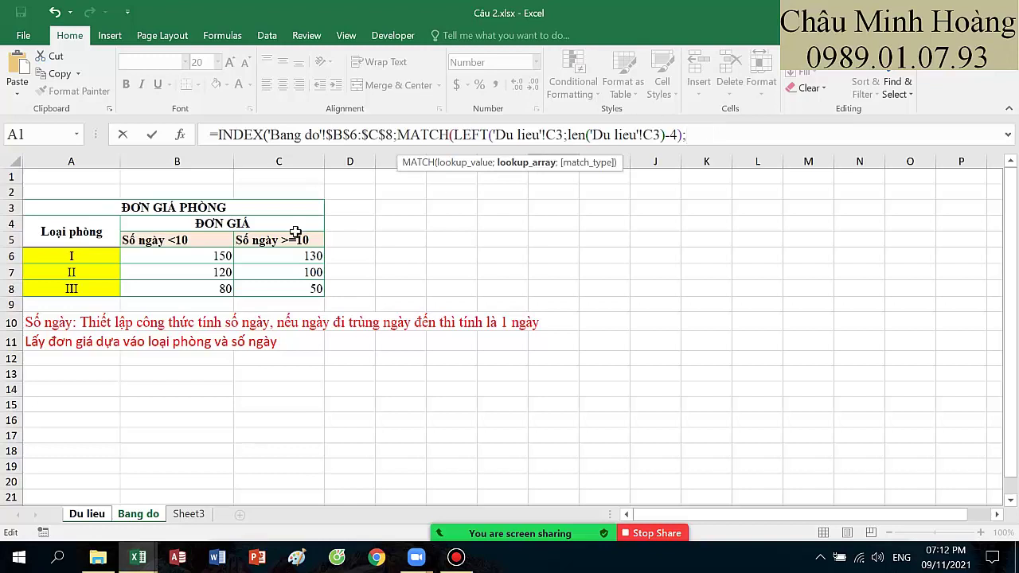
{"action": "left_click_drag", "start_coordinate": [102, 254], "coordinate": [92, 282]}
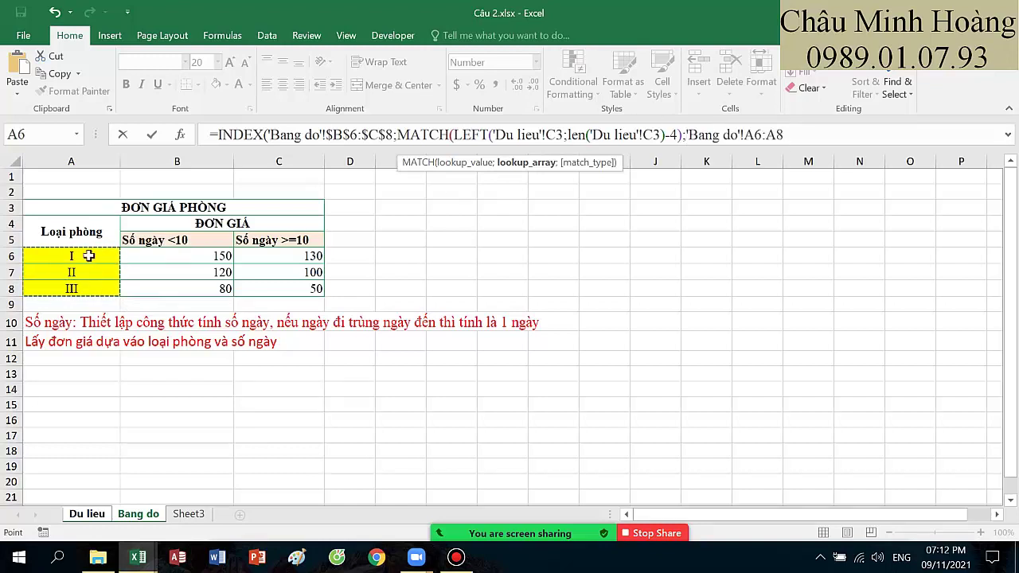
{"action": "key", "text": "F4"}
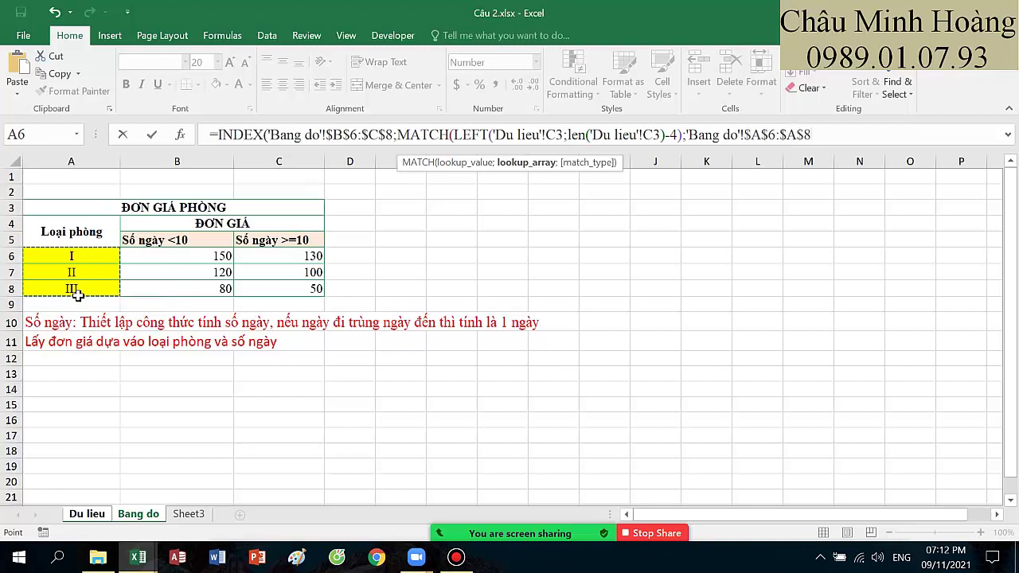
{"action": "type", "text": ";"}
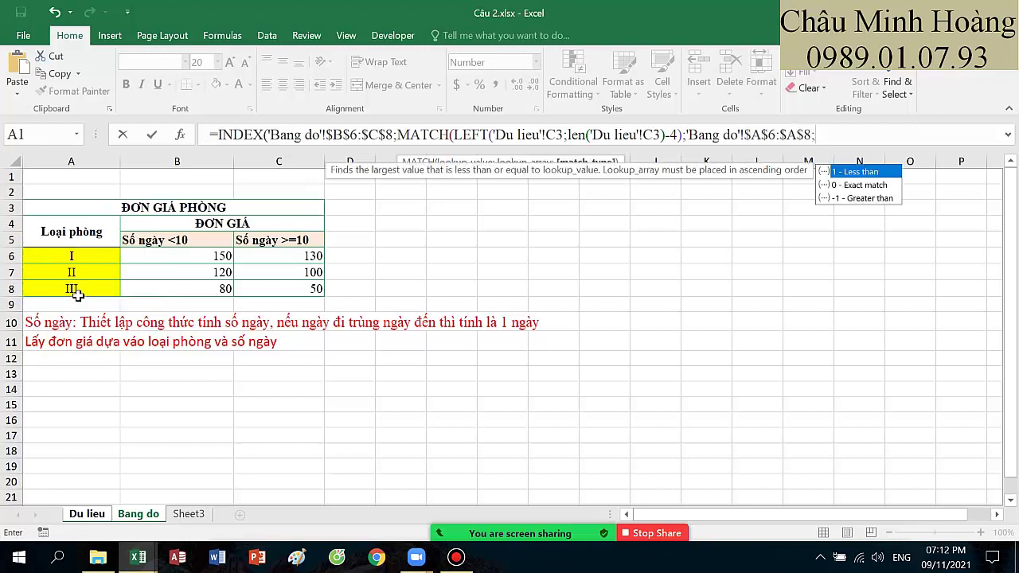
{"action": "type", "text": "0)"}
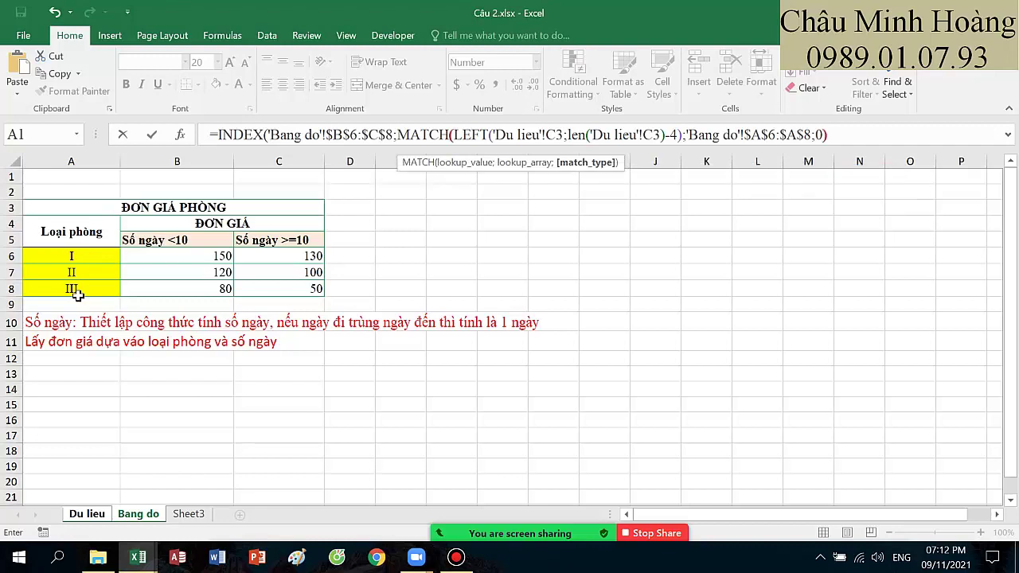
{"action": "type", "text": ";"}
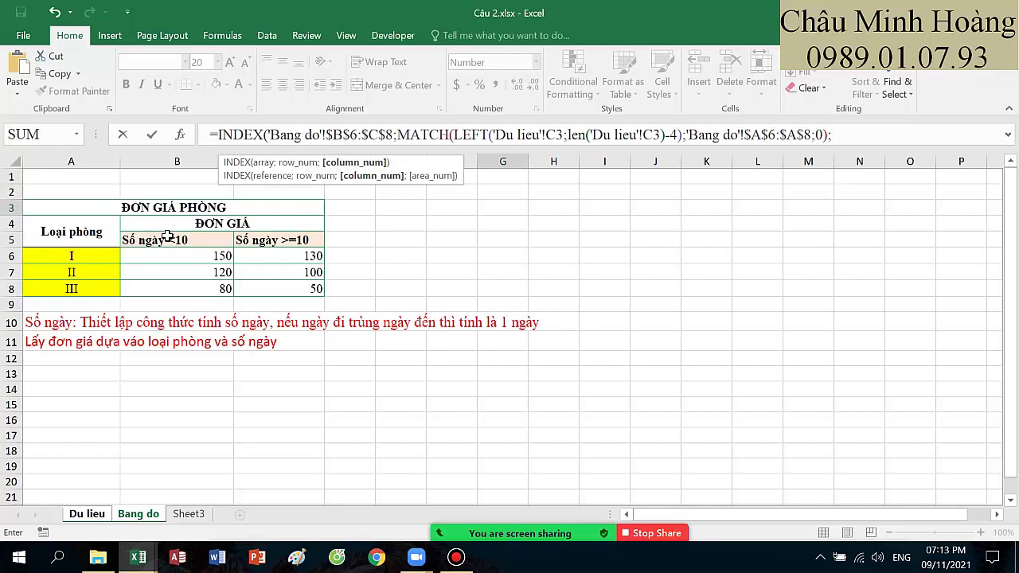
Step: Return to the Du lieu sheet and remove the sheet reference inserted at the column argument of the INDEX formula
{"action": "left_click", "coordinate": [89, 513]}
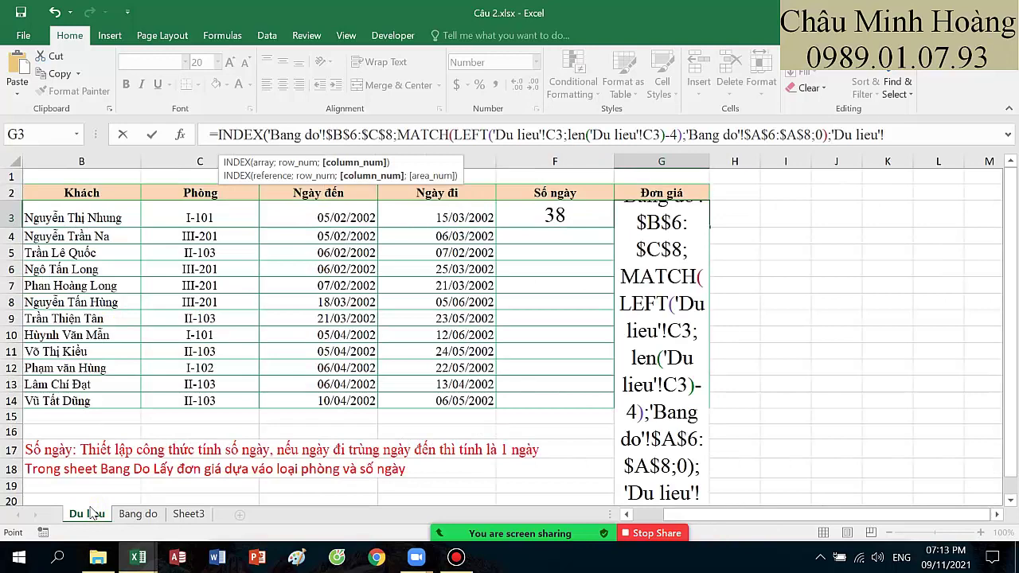
{"action": "key", "text": "BackSpace"}
{"action": "key", "text": "BackSpace"}
{"action": "key", "text": "BackSpace"}
{"action": "key", "text": "BackSpace"}
{"action": "key", "text": "BackSpace"}
{"action": "key", "text": "BackSpace"}
{"action": "key", "text": "BackSpace"}
{"action": "key", "text": "BackSpace"}
{"action": "key", "text": "BackSpace"}
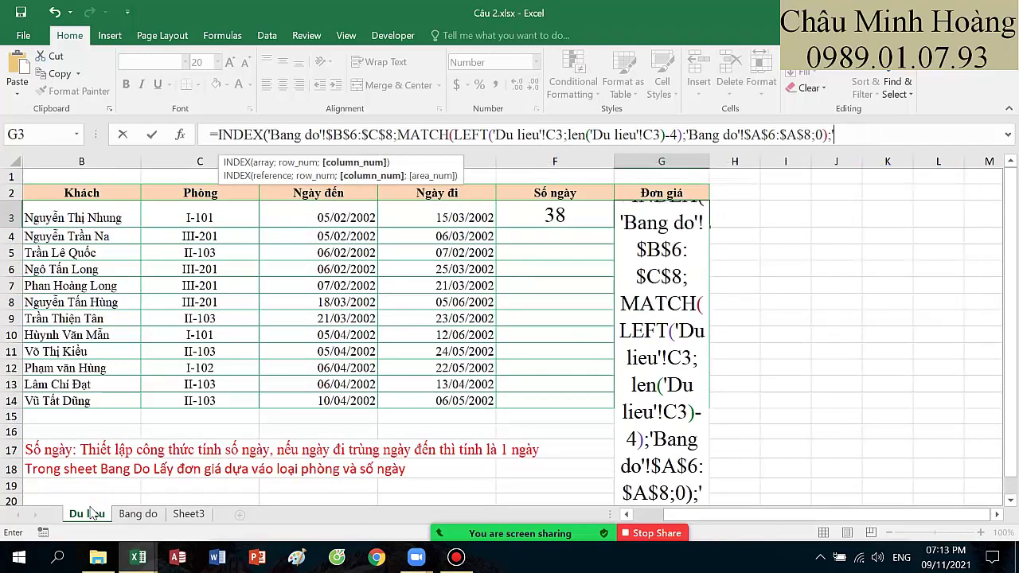
{"action": "key", "text": "BackSpace"}
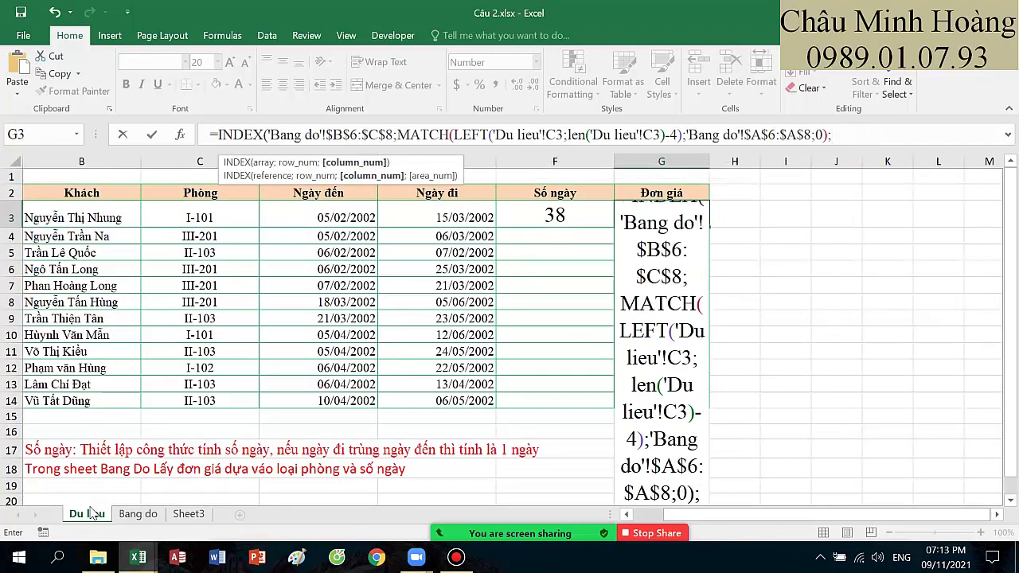
Step: Use IF as the column argument, returning 1 when Số ngày F3 is below 10 and otherwise 2, and enter the formula
{"action": "type", "text": "if("}
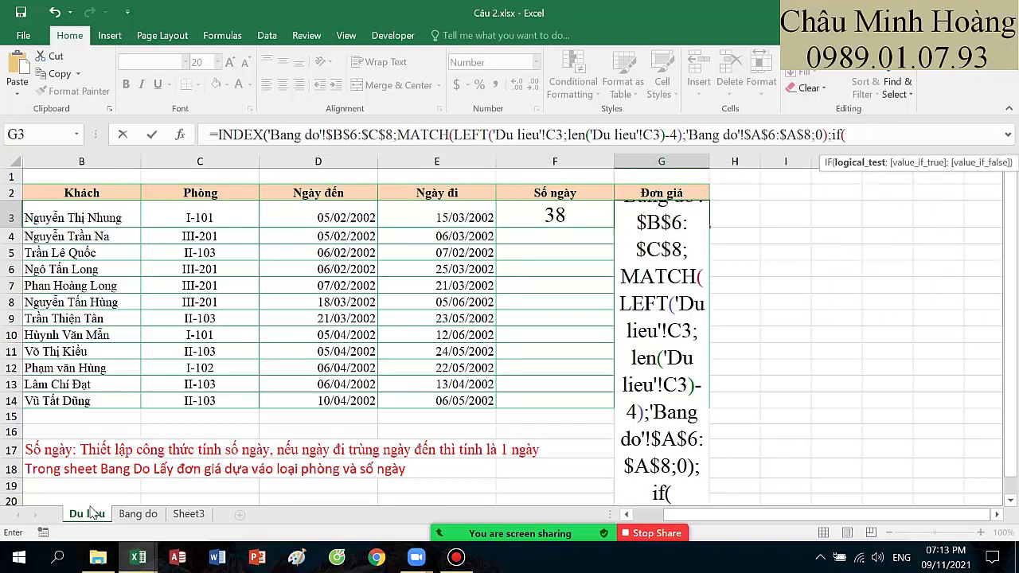
{"action": "left_click", "coordinate": [565, 225]}
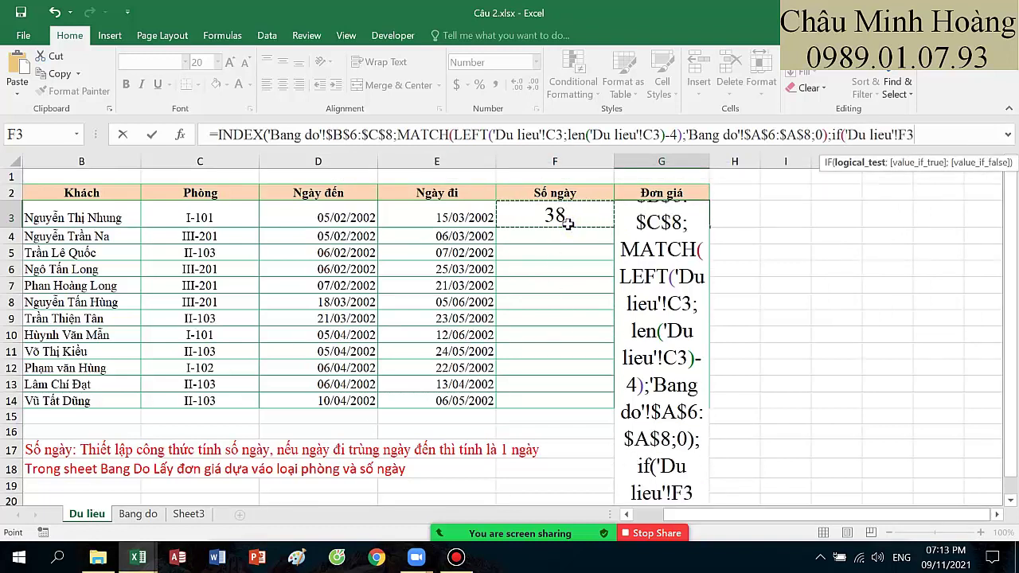
{"action": "type", "text": "<10ll"}
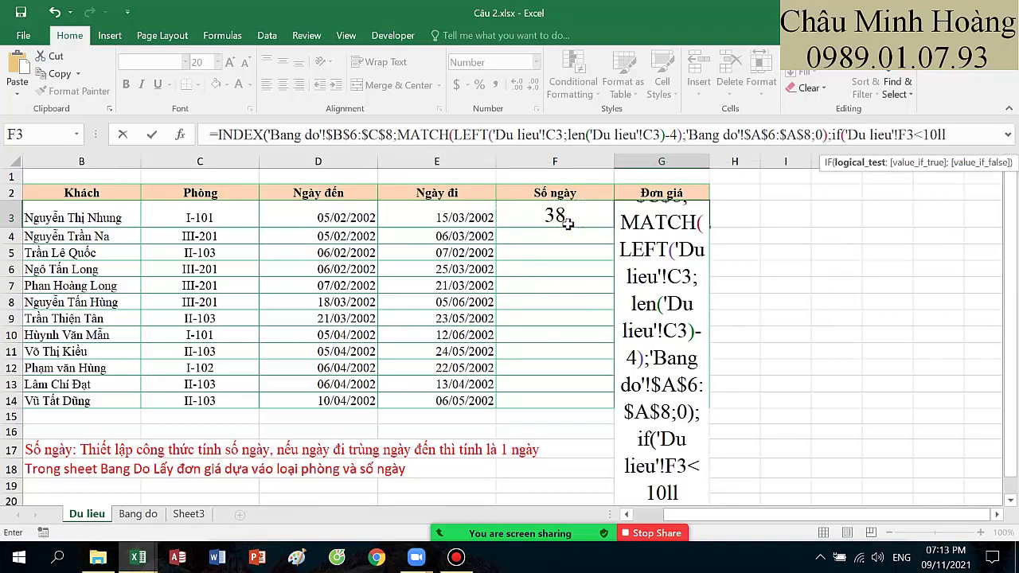
{"action": "key", "text": "BackSpace"}
{"action": "key", "text": "BackSpace"}
{"action": "type", "text": ";1;"}
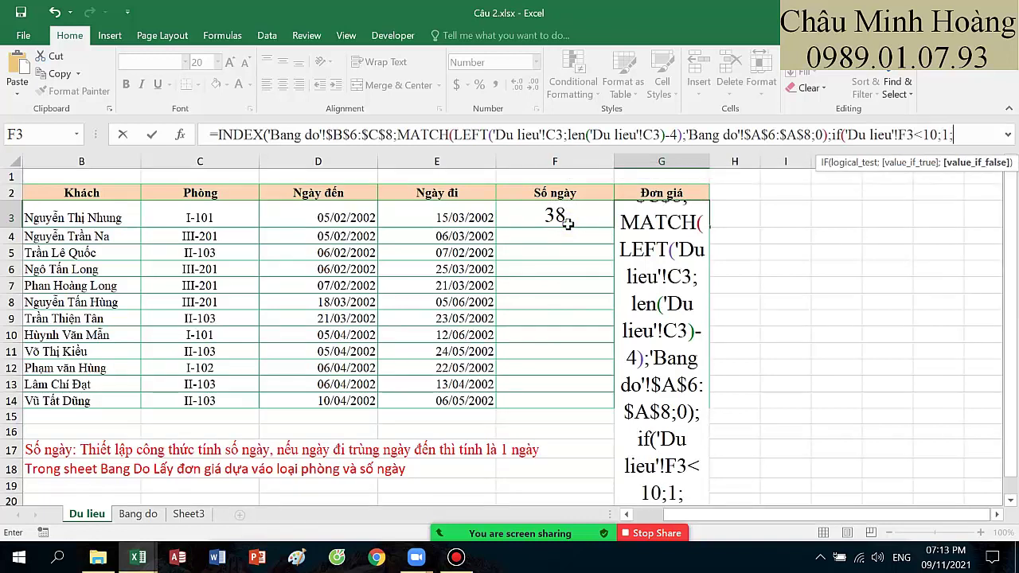
{"action": "type", "text": "2)"}
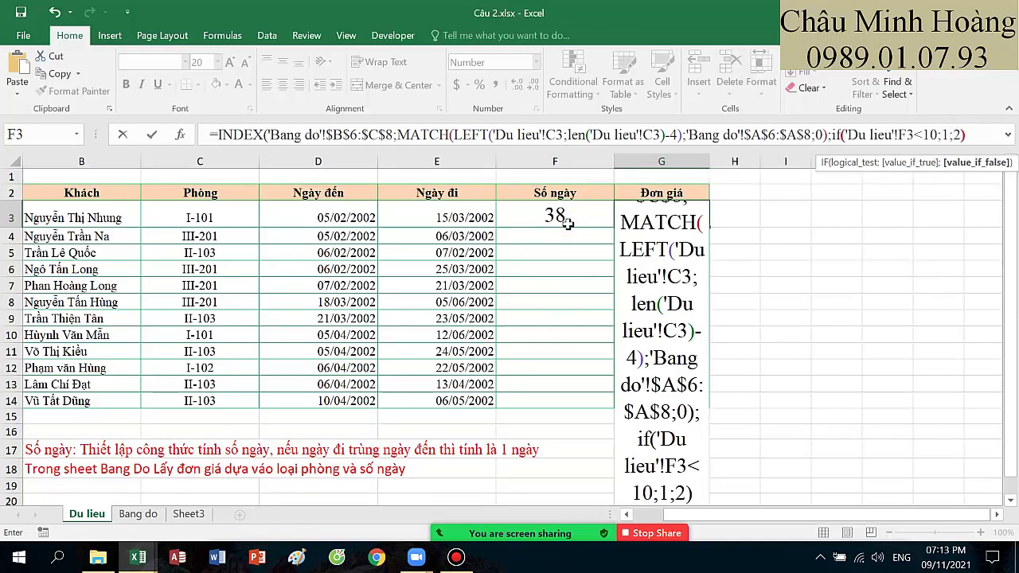
{"action": "type", "text": ")"}
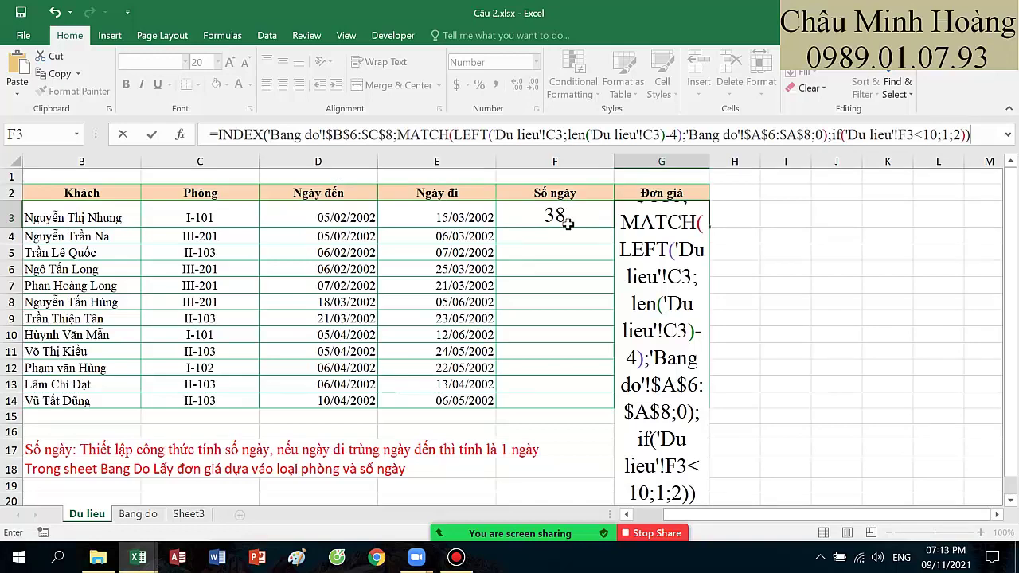
{"action": "key", "text": "Return"}
Step: Reopen the Đơn giá formula in cell G3 and highlight it to examine its complete INDEX, MATCH and IF structure
{"action": "left_click", "coordinate": [653, 208]}
{"action": "double_click", "coordinate": [653, 208]}
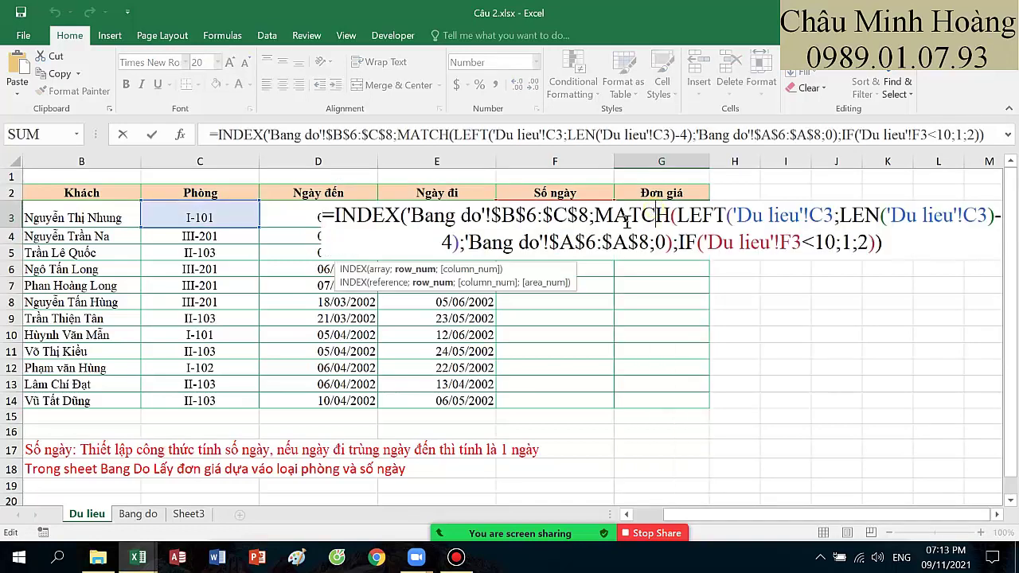
{"action": "left_click_drag", "start_coordinate": [339, 215], "coordinate": [907, 247]}
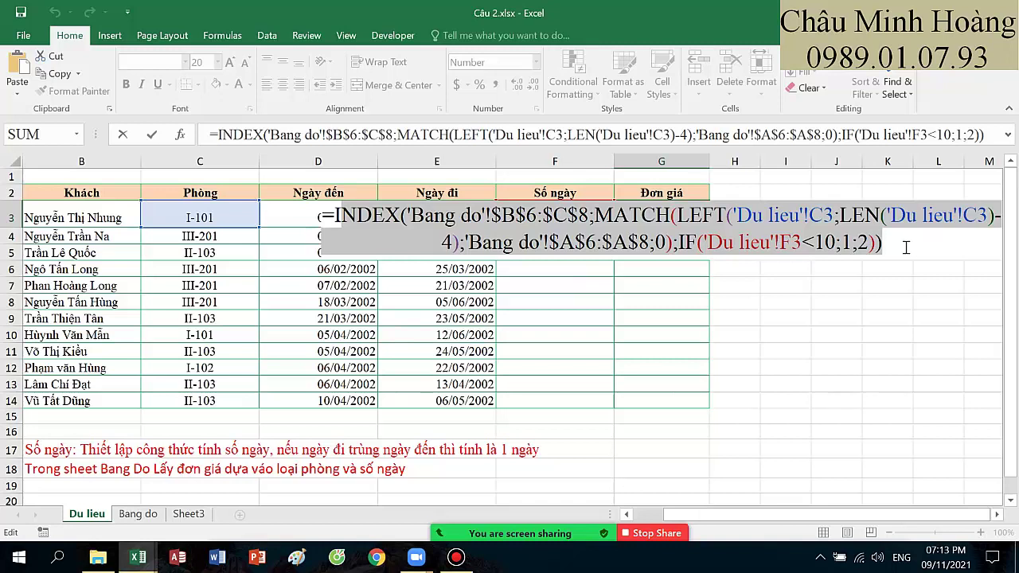
{"action": "left_click", "coordinate": [456, 557]}
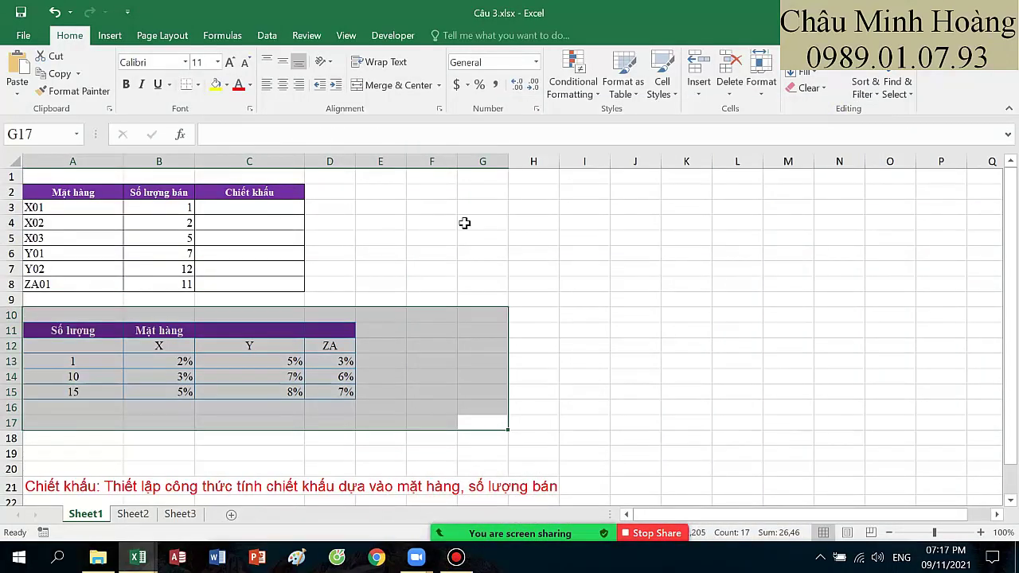
{"action": "left_click", "coordinate": [464, 222]}
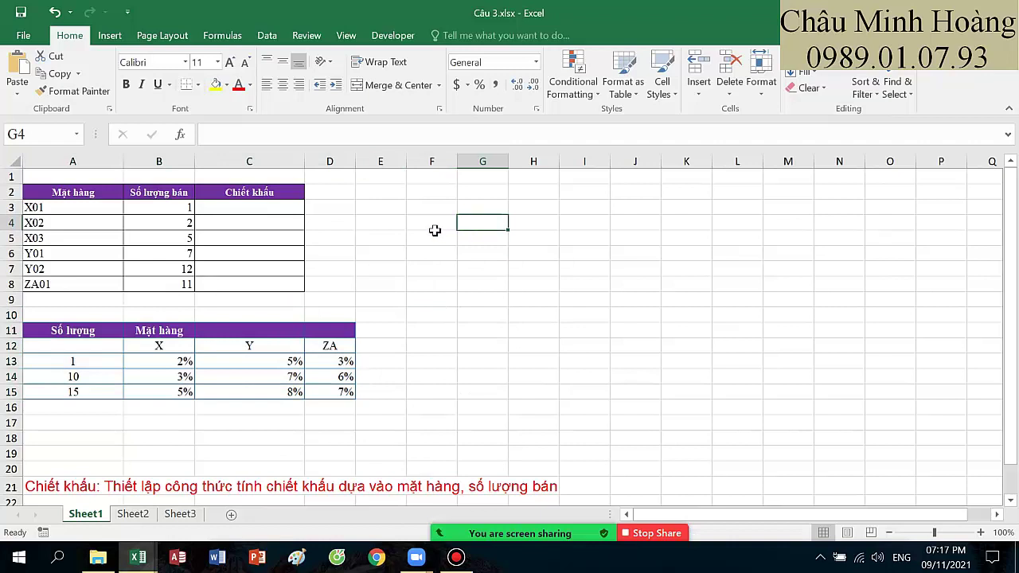
Step: Set the font size of the first Chiết khấu cell, C3, to 26
{"action": "left_click", "coordinate": [248, 215]}
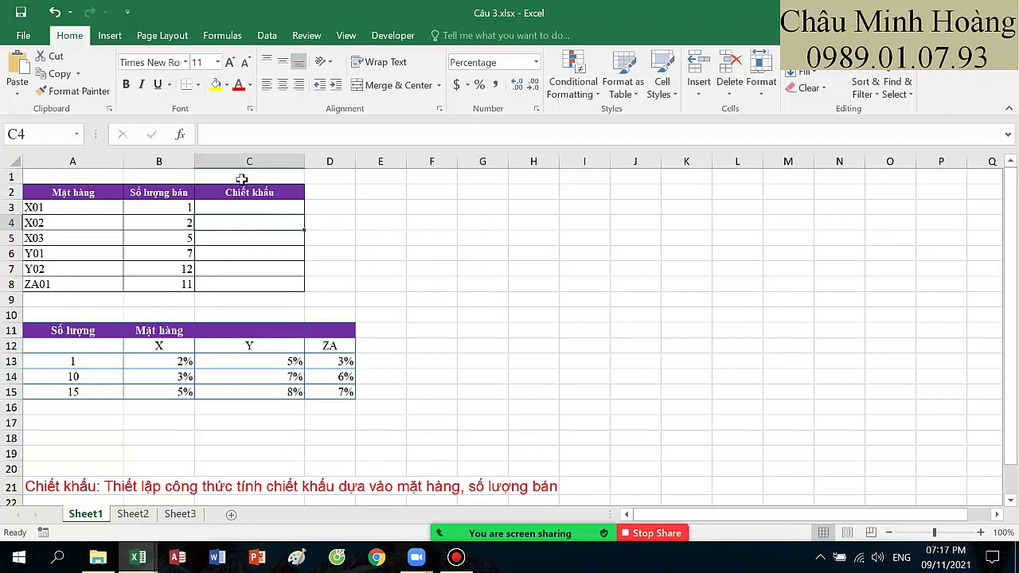
{"action": "left_click", "coordinate": [252, 206]}
{"action": "left_click", "coordinate": [218, 62]}
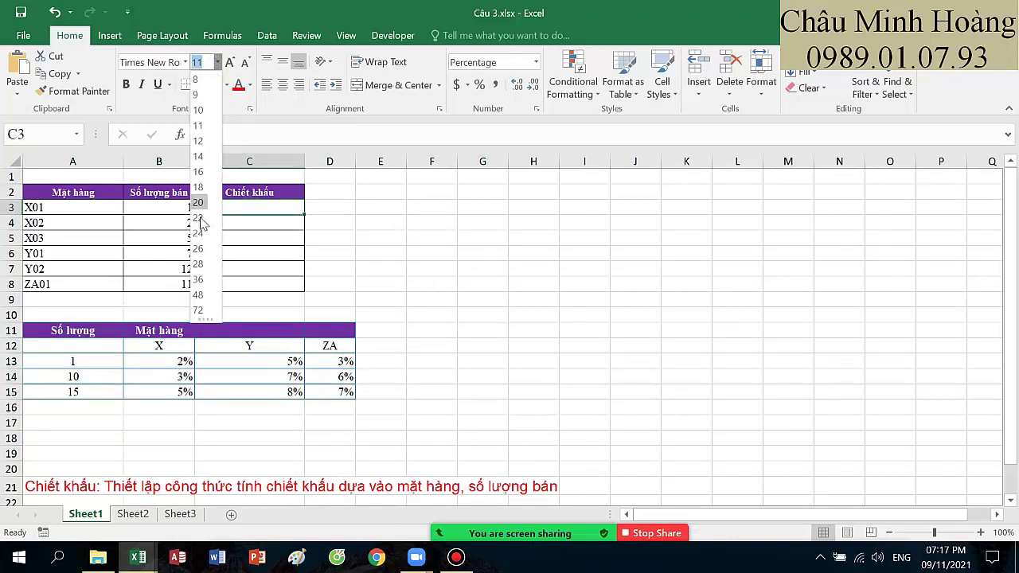
{"action": "left_click", "coordinate": [200, 233]}
Step: Start an INDEX formula in C3 with the absolute discount rate range $B$13:$D$15 as its array
{"action": "type", "text": "=inde"}
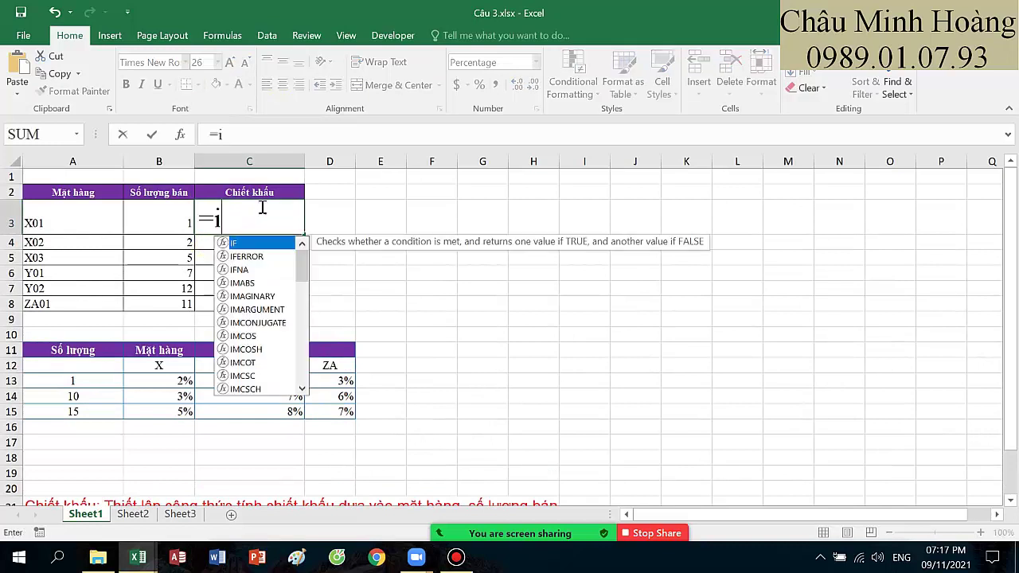
{"action": "key", "text": "Tab"}
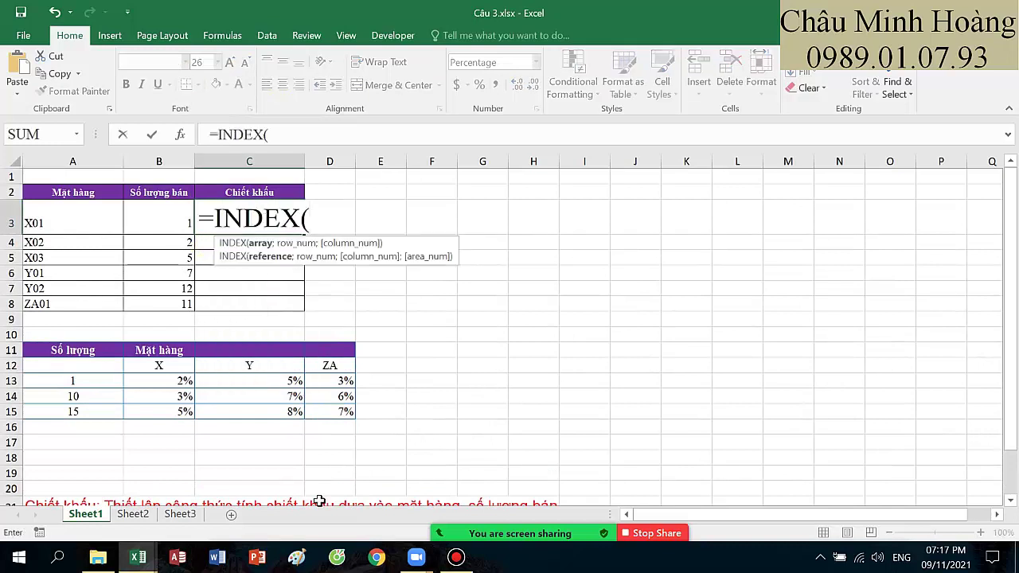
{"action": "left_click_drag", "start_coordinate": [172, 386], "coordinate": [330, 411]}
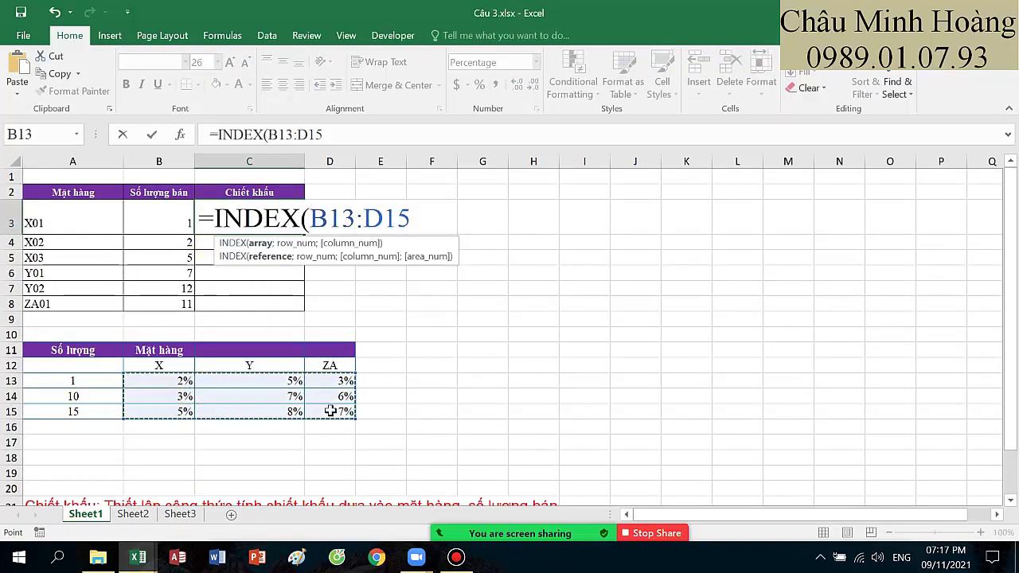
{"action": "key", "text": "F4"}
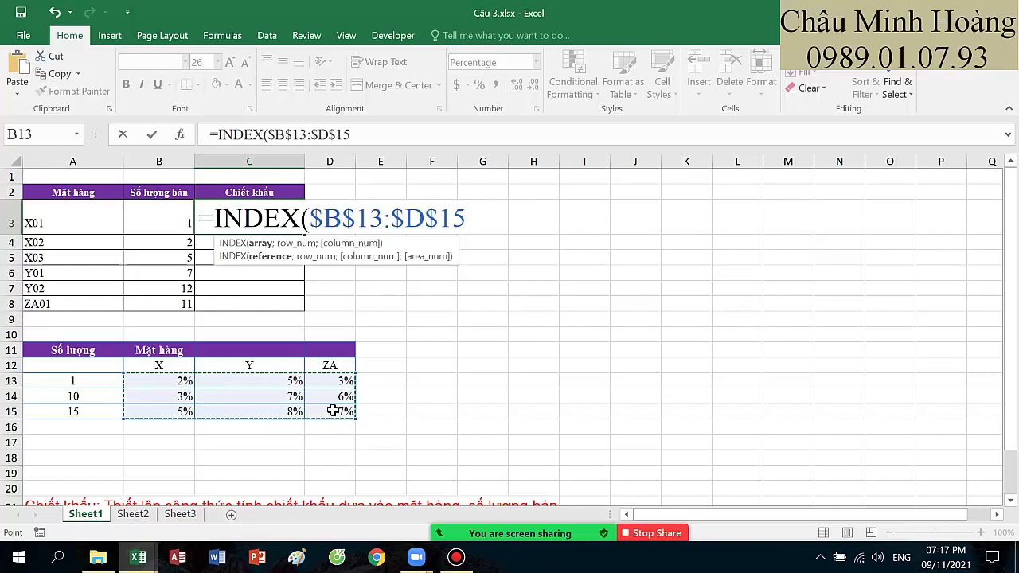
Step: Add a MATCH as the row argument, looking up Số lượng bán B3 in $A$13:$A$15 with match type 1
{"action": "type", "text": ";ma"}
{"action": "key", "text": "Tab"}
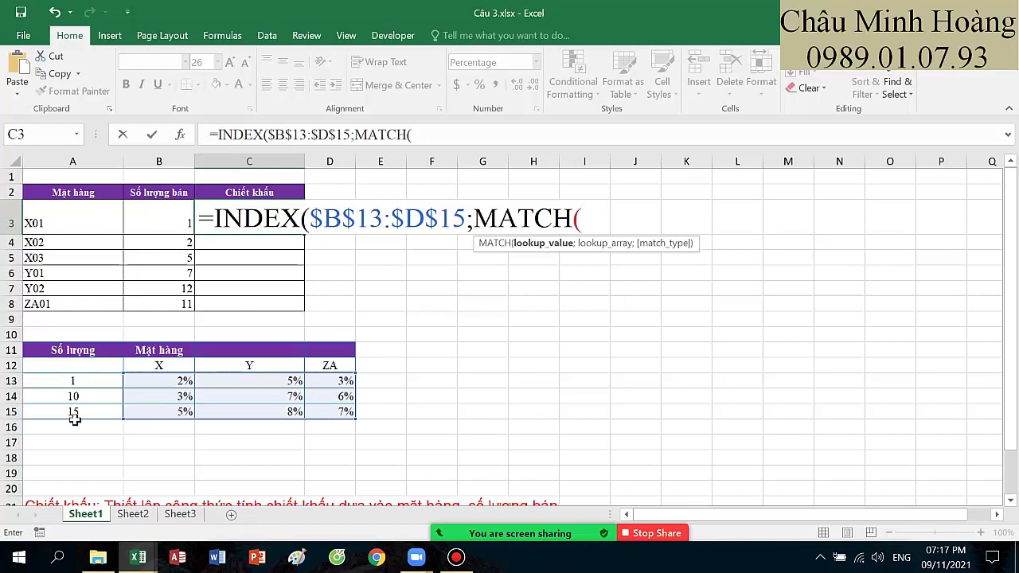
{"action": "left_click", "coordinate": [170, 228]}
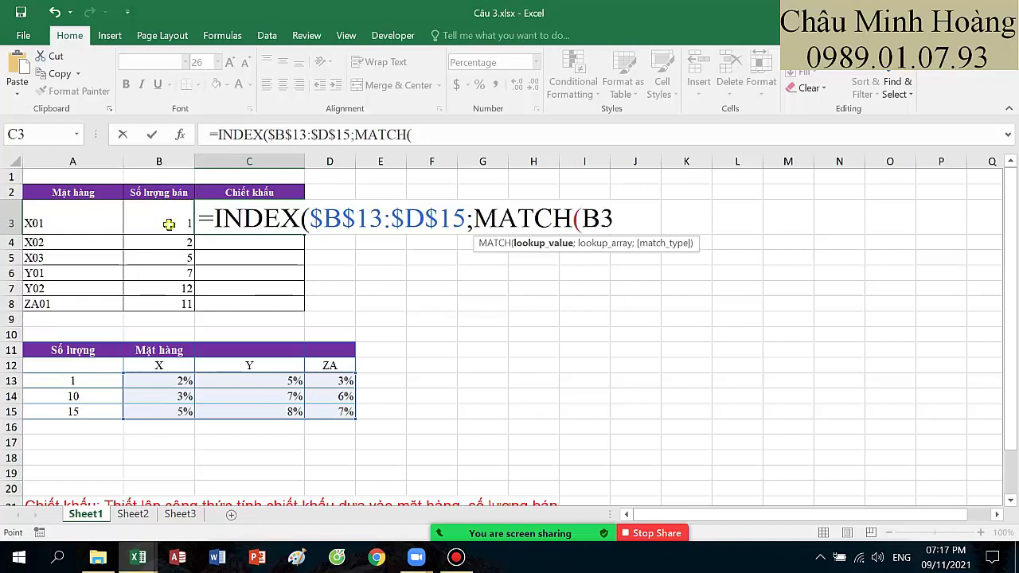
{"action": "type", "text": ";"}
{"action": "left_click_drag", "start_coordinate": [89, 376], "coordinate": [89, 414]}
{"action": "key", "text": "F4"}
{"action": "type", "text": ";"}
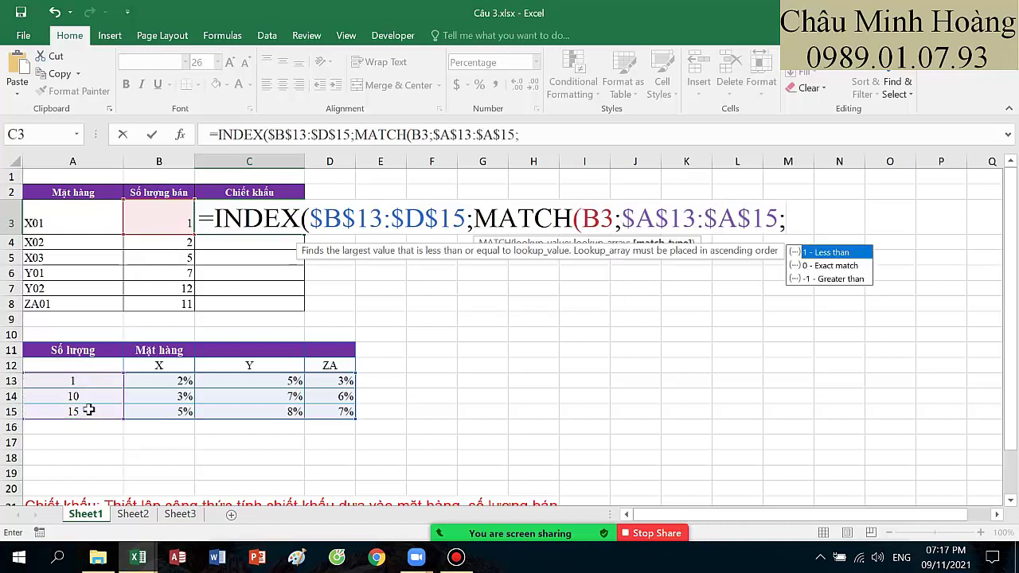
{"action": "type", "text": "1"}
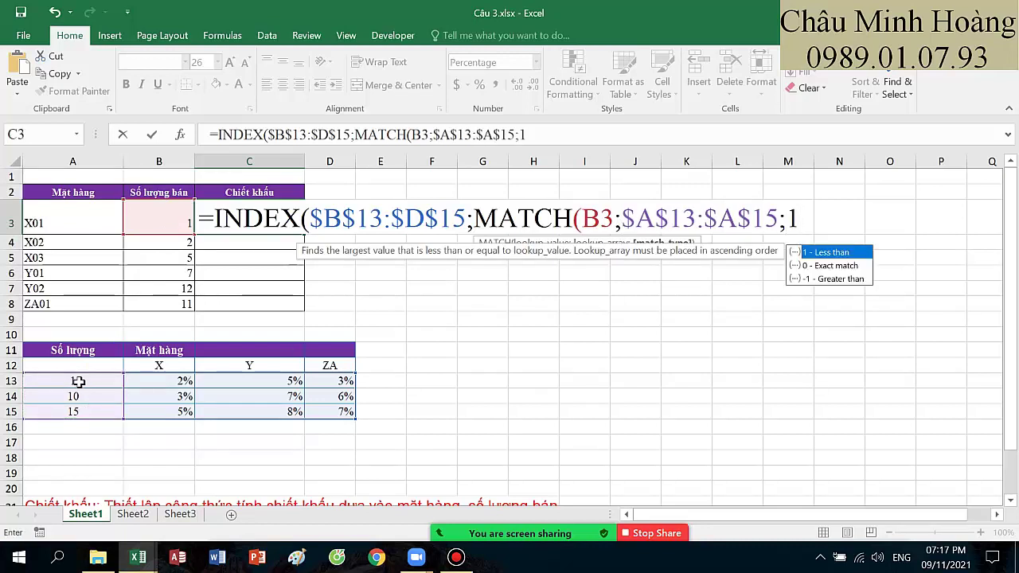
Step: Close the row MATCH and start a column MATCH with LEFT(A3;LEN(A3)-2) as its lookup value
{"action": "type", "text": ");ma"}
{"action": "key", "text": "Tab"}
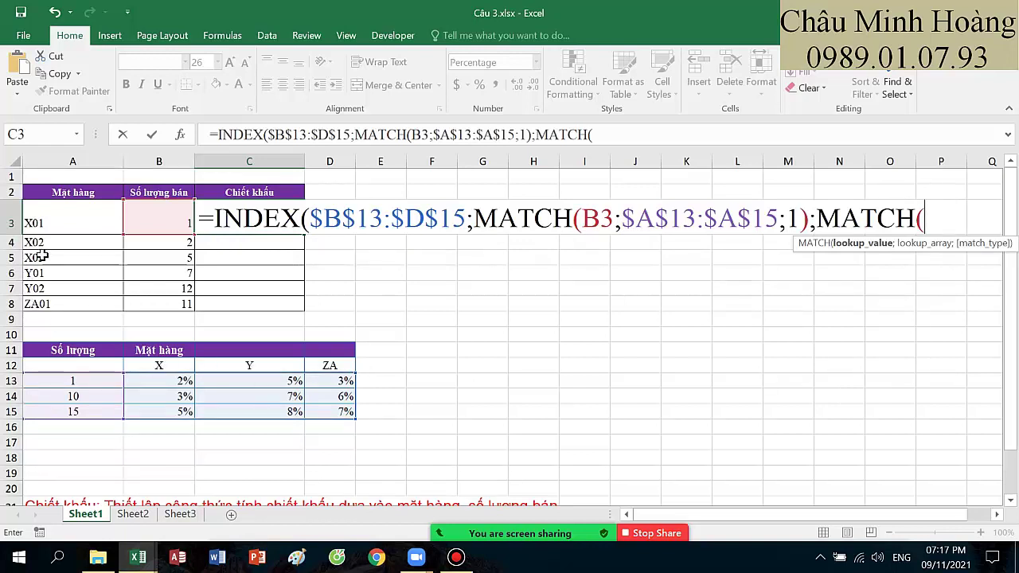
{"action": "type", "text": "l"}
{"action": "left_click", "coordinate": [82, 215]}
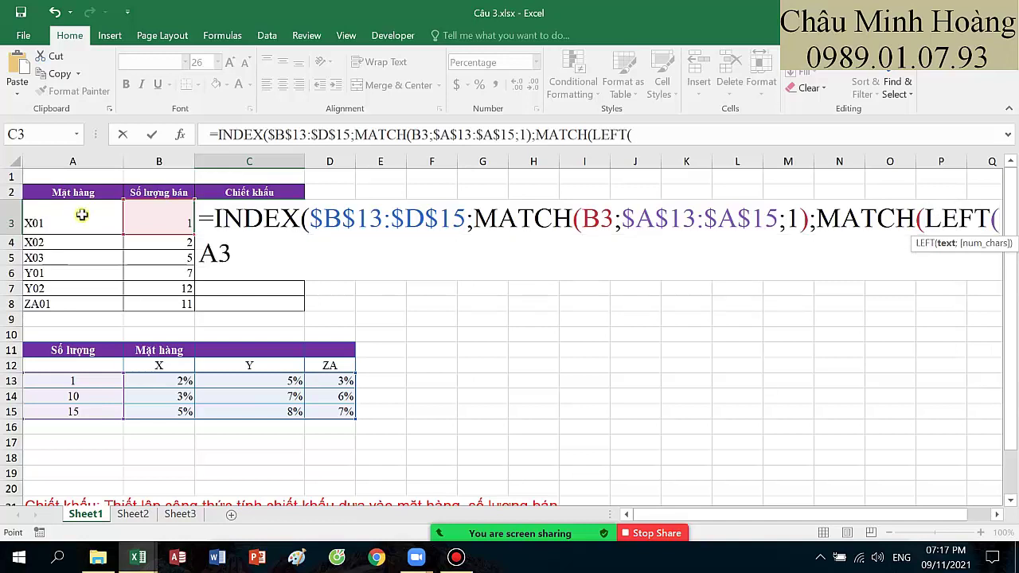
{"action": "type", "text": ";"}
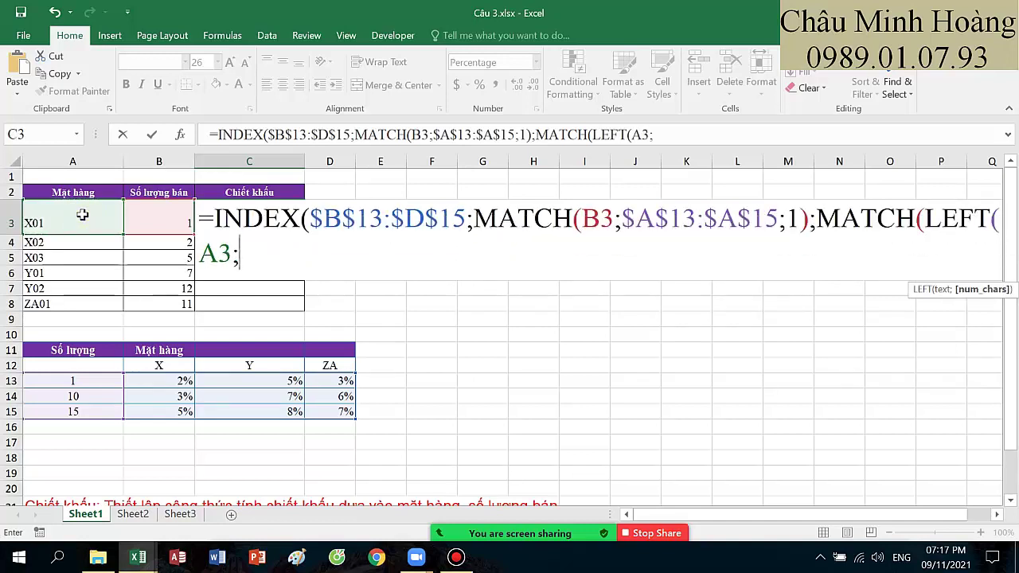
{"action": "type", "text": "len("}
{"action": "left_click", "coordinate": [82, 215]}
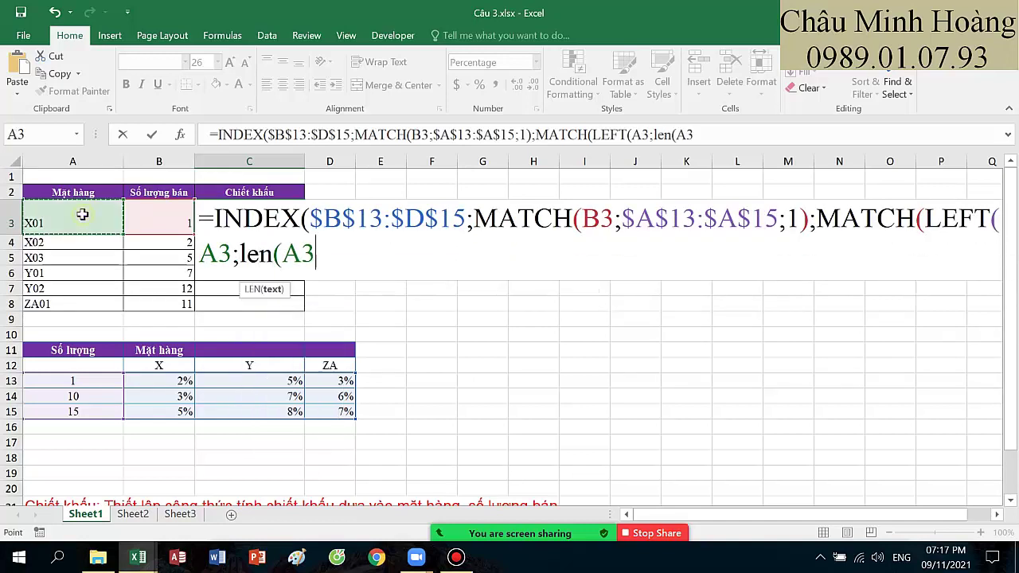
{"action": "type", "text": ")-2)"}
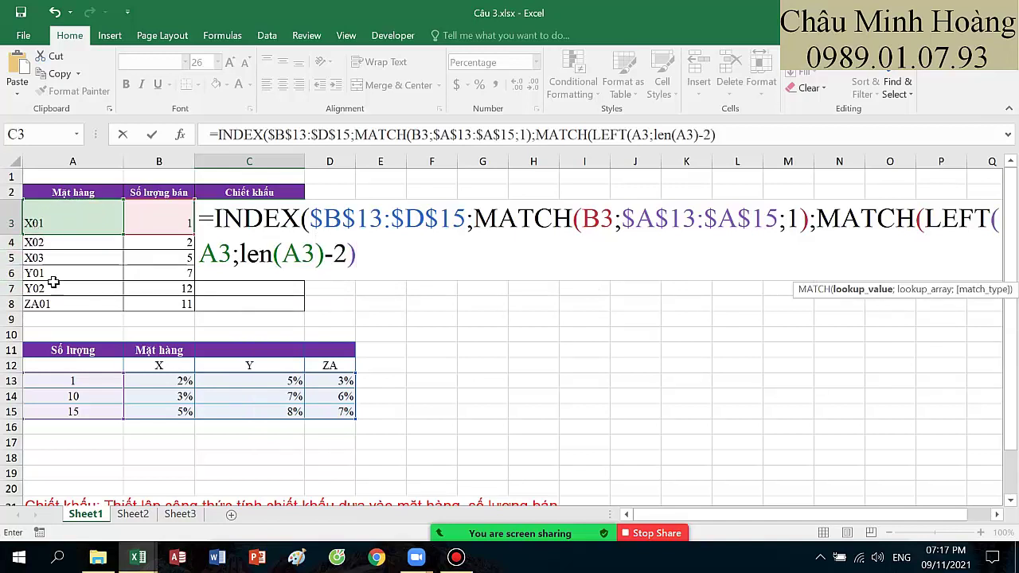
Step: Complete the column MATCH with the absolute range $B$12:$D$12 and exact match type 0, enter the formula, and reopen it for review
{"action": "type", "text": ";"}
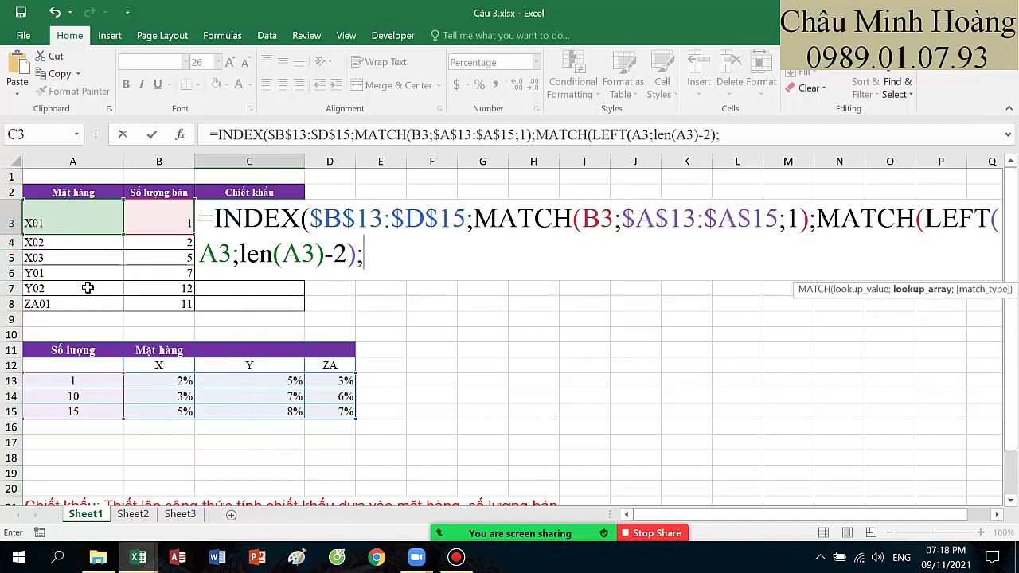
{"action": "left_click_drag", "start_coordinate": [164, 362], "coordinate": [328, 367]}
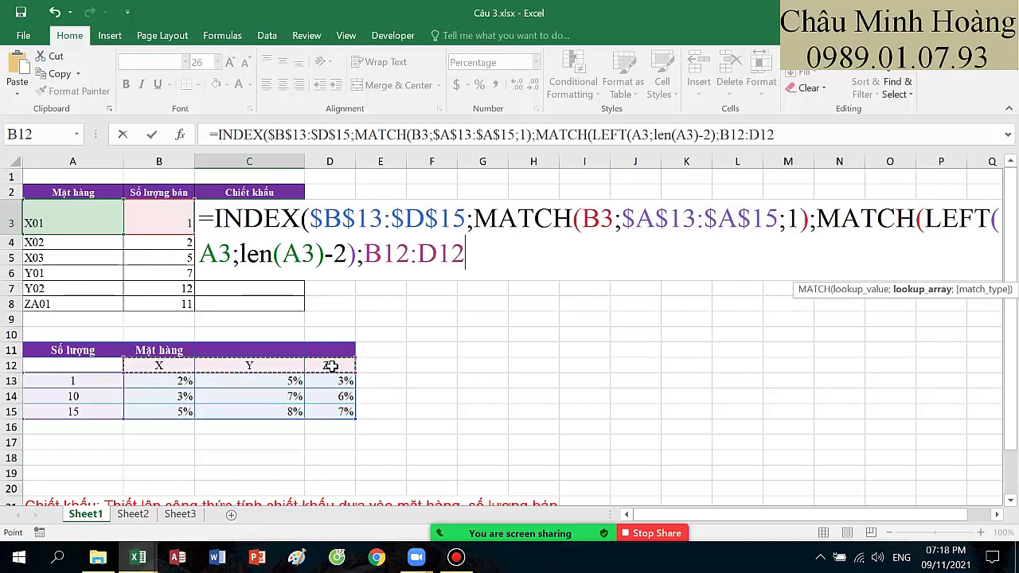
{"action": "key", "text": "F4"}
{"action": "type", "text": ";0))"}
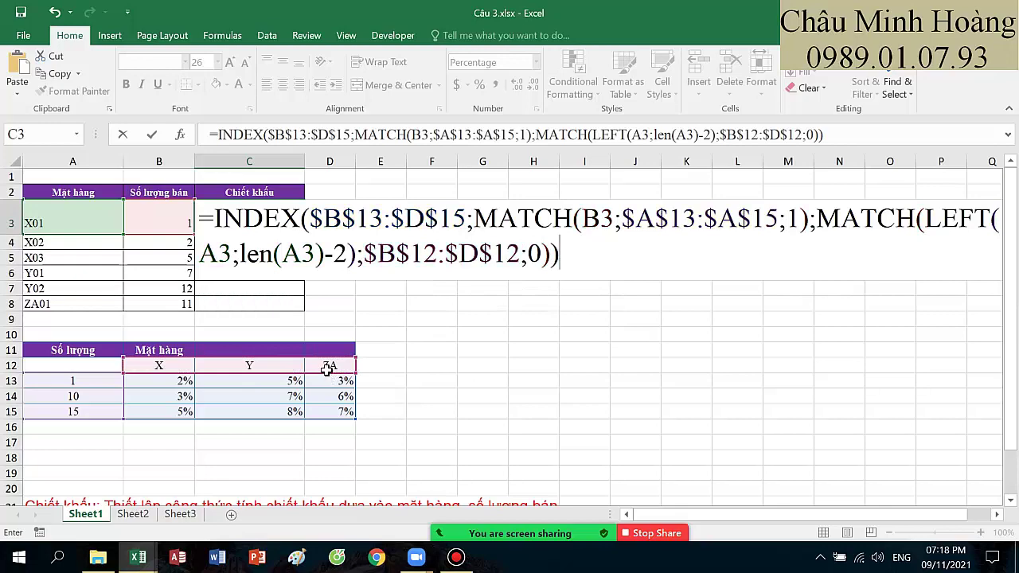
{"action": "key", "text": "Return"}
{"action": "double_click", "coordinate": [259, 215]}
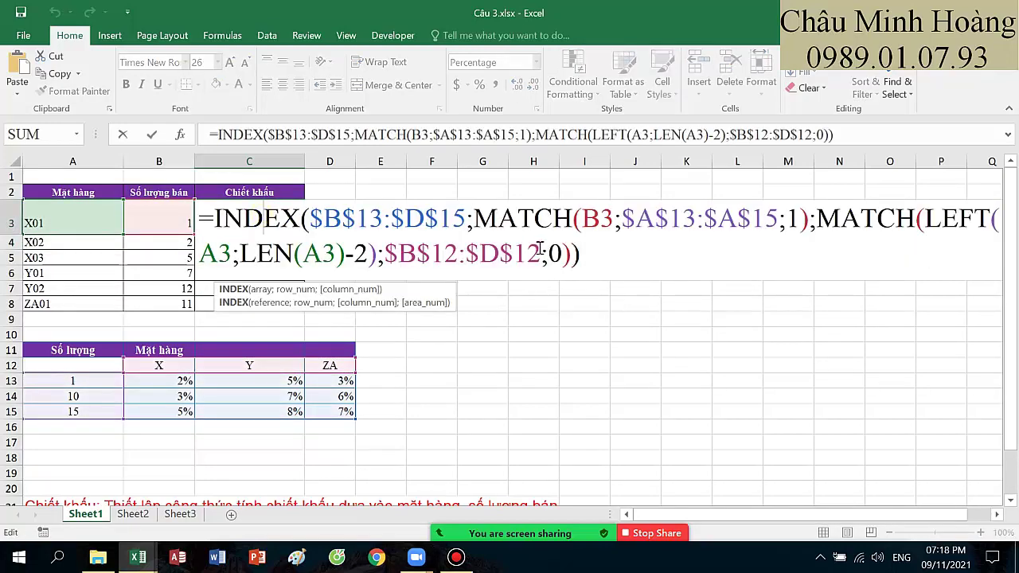
{"action": "left_click", "coordinate": [456, 558]}
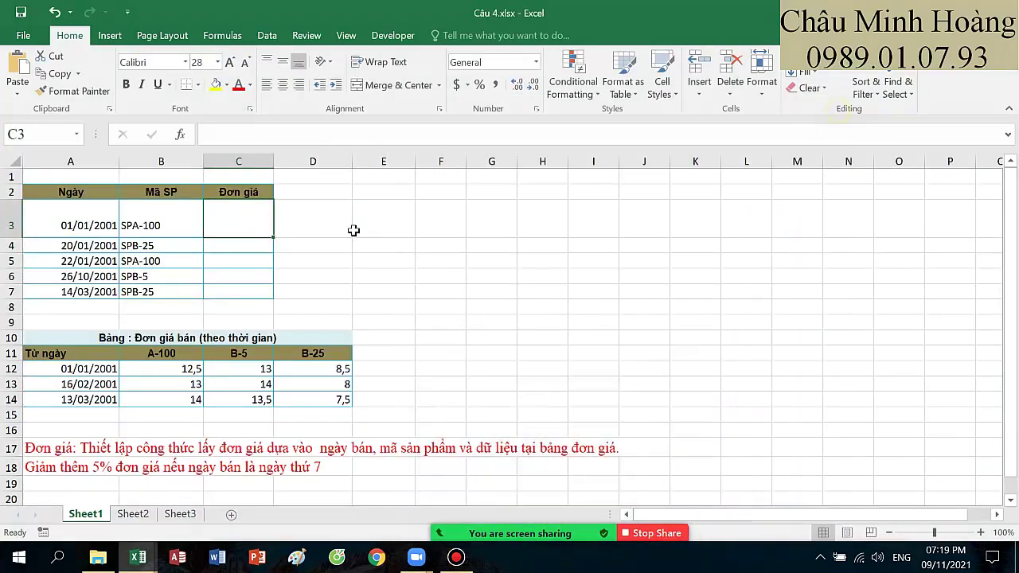
Step: In the Câu 4 workbook, start an INDEX formula in Đơn giá cell C3 with the absolute price range $B$12:$D$14 as array
{"action": "type", "text": "=inde"}
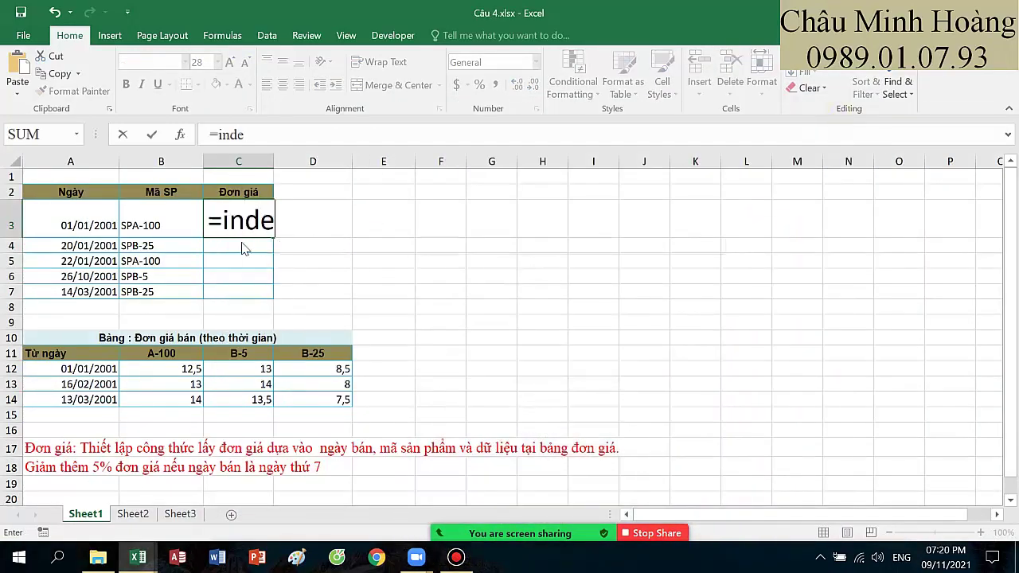
{"action": "key", "text": "Tab"}
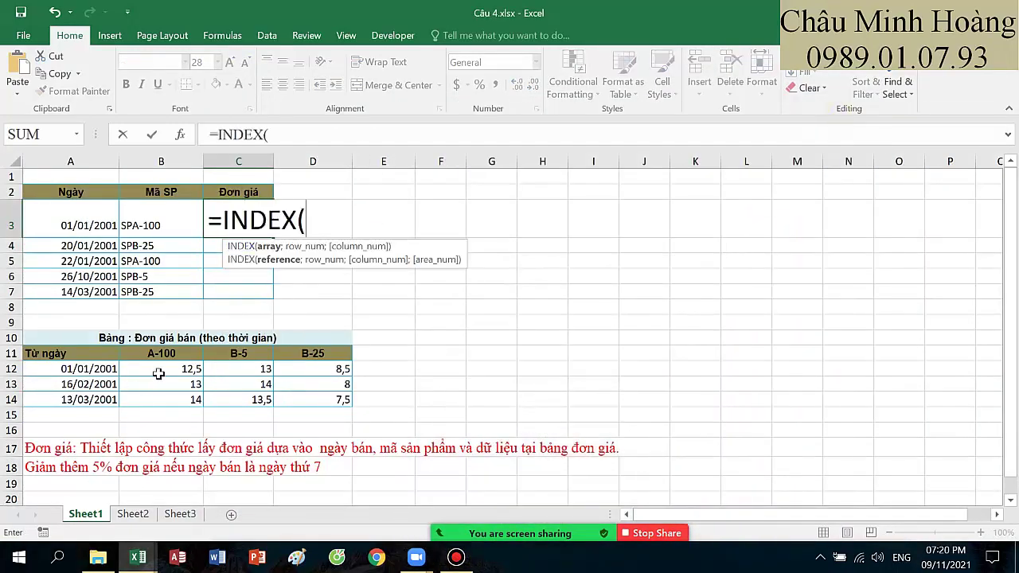
{"action": "left_click_drag", "start_coordinate": [159, 374], "coordinate": [316, 397]}
{"action": "key", "text": "F4"}
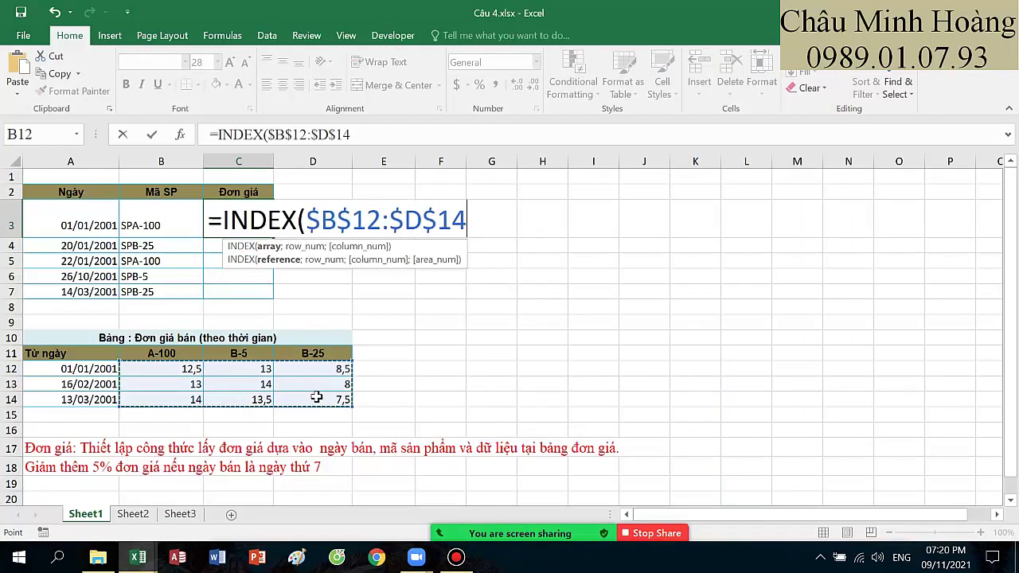
{"action": "type", "text": ";"}
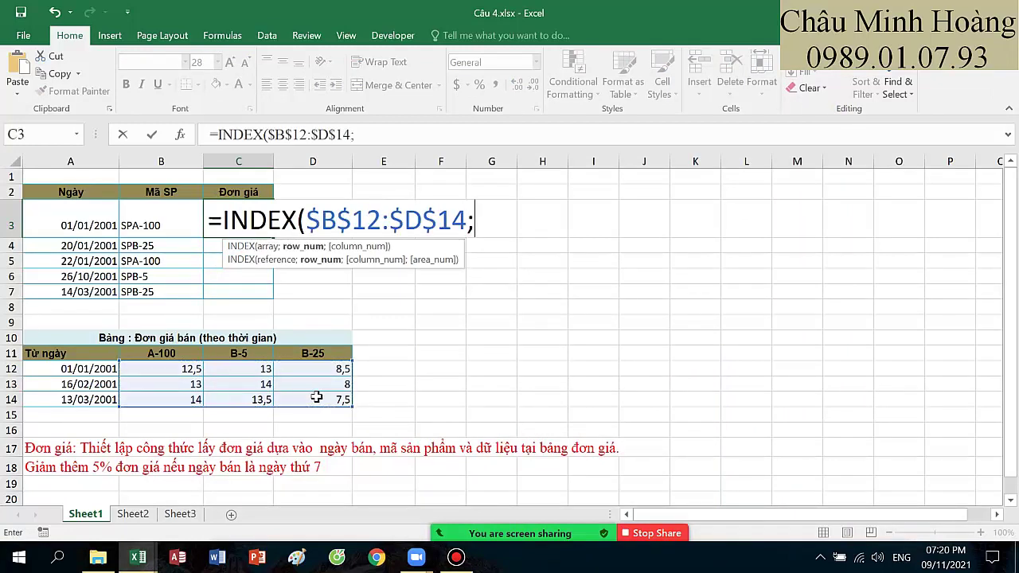
Step: Add a MATCH as the row argument, looking up Ngày A3 in the absolute range $A$12:$A$14 with match type 1
{"action": "type", "text": "ma"}
{"action": "key", "text": "Tab"}
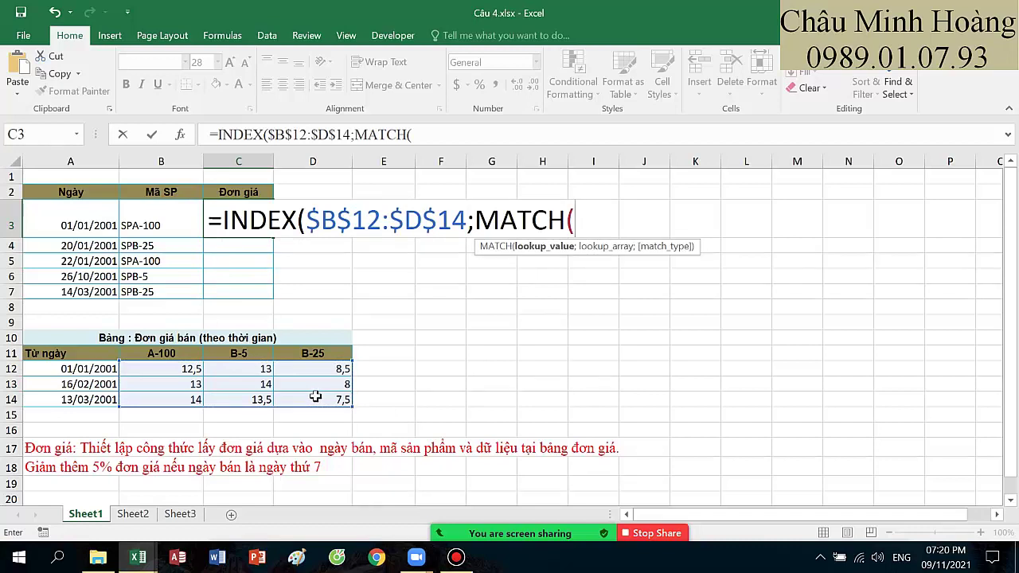
{"action": "left_click", "coordinate": [100, 210]}
{"action": "type", "text": ";"}
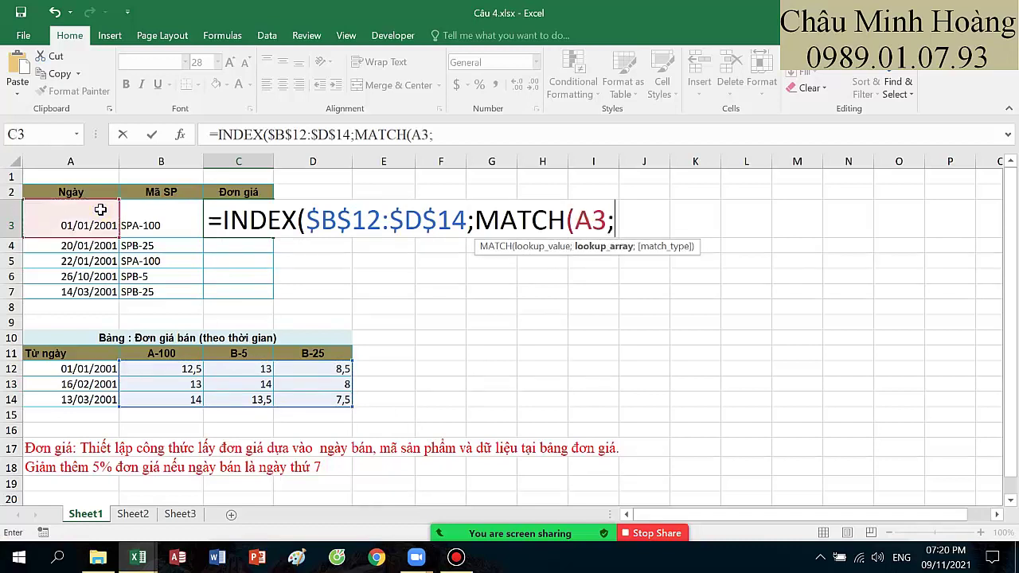
{"action": "left_click_drag", "start_coordinate": [94, 370], "coordinate": [95, 403]}
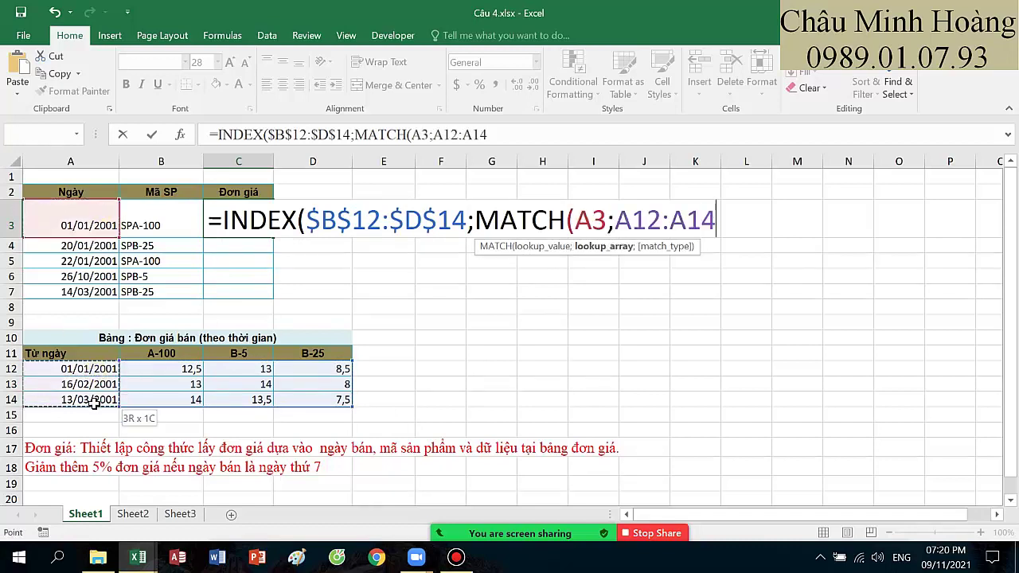
{"action": "key", "text": "F4"}
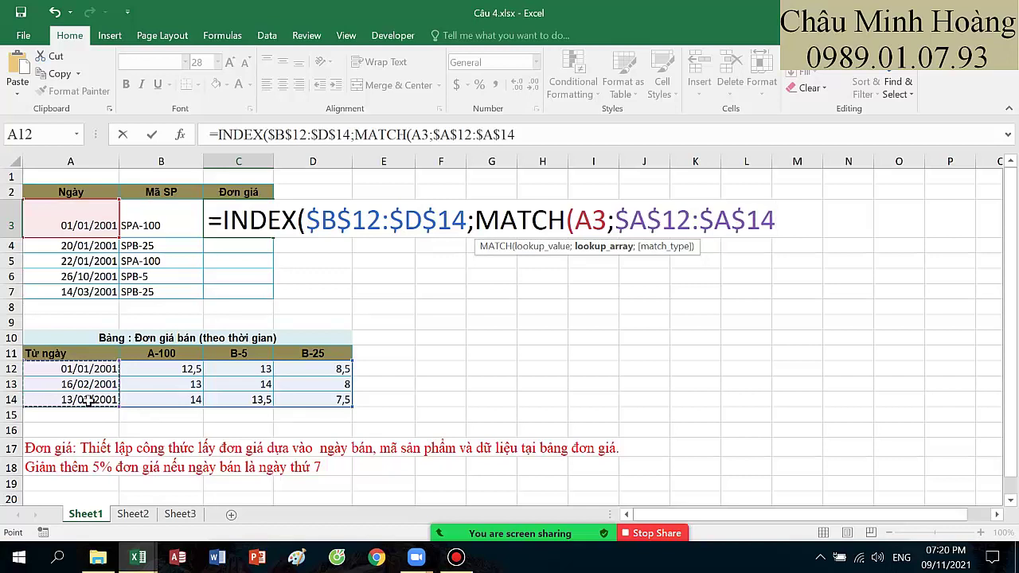
{"action": "type", "text": ";"}
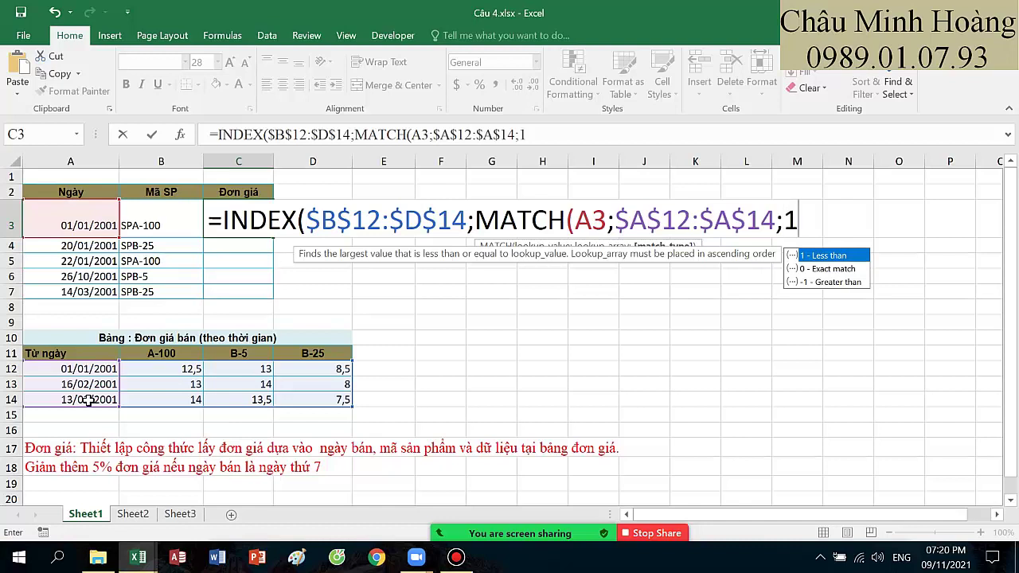
{"action": "type", "text": "1)"}
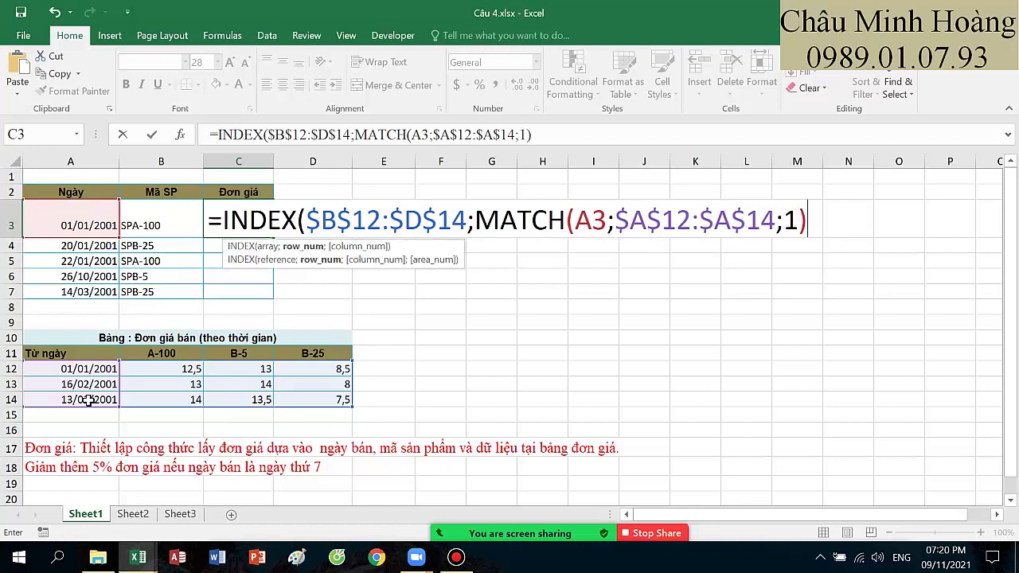
Step: Start a second MATCH as the column argument, using RIGHT on Mã SP B3 with LEN(B3) in its character count
{"action": "type", "text": ";ms"}
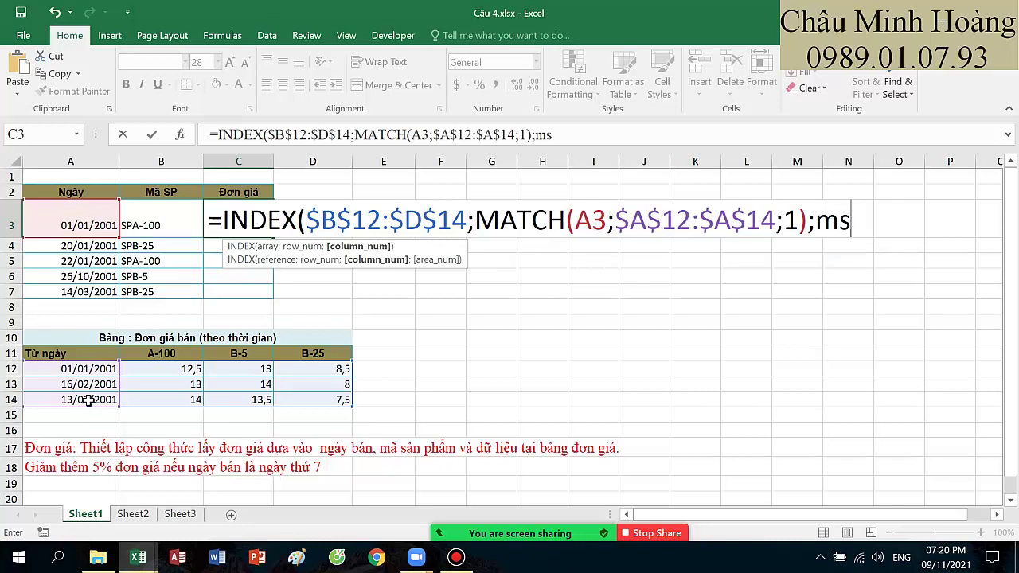
{"action": "key", "text": "BackSpace"}
{"action": "key", "text": "Tab"}
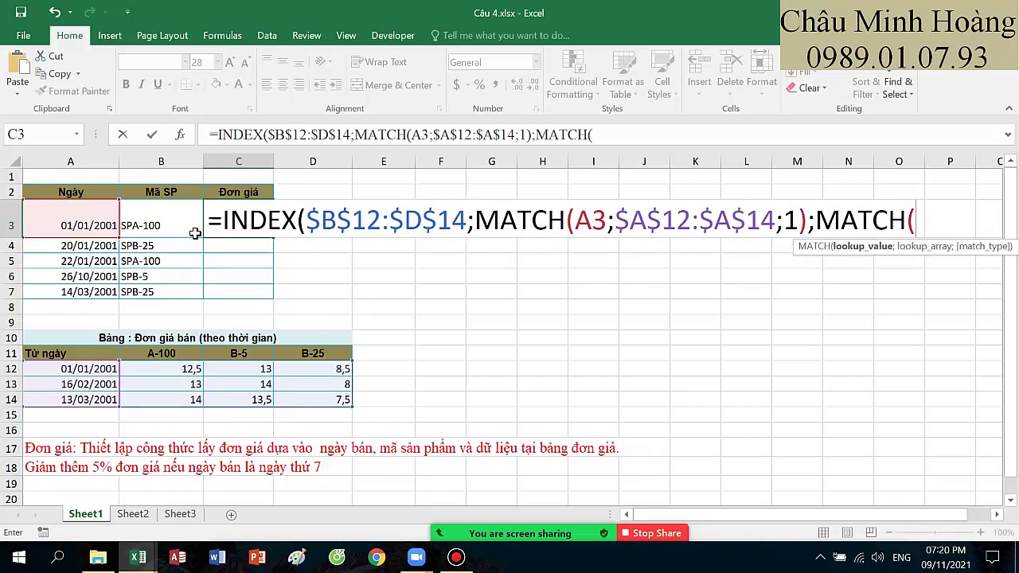
{"action": "type", "text": "ri"}
{"action": "key", "text": "Tab"}
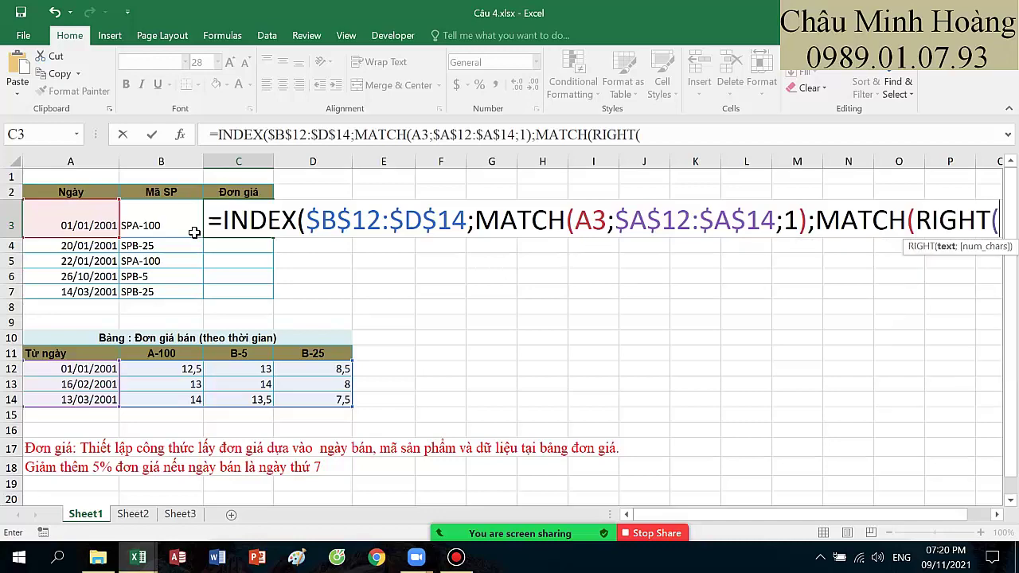
{"action": "left_click", "coordinate": [147, 225]}
{"action": "type", "text": ";len("}
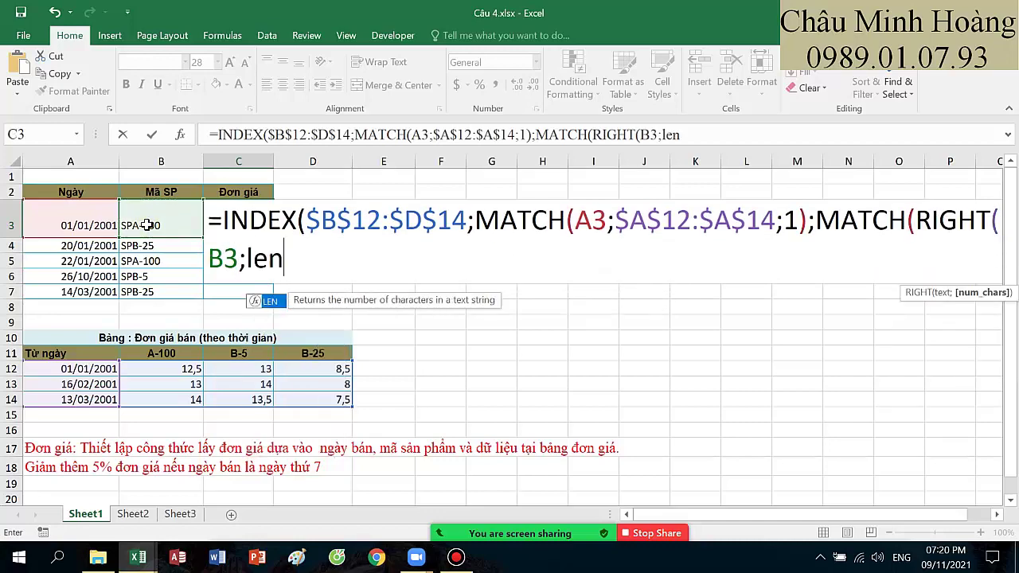
{"action": "left_click", "coordinate": [146, 225]}
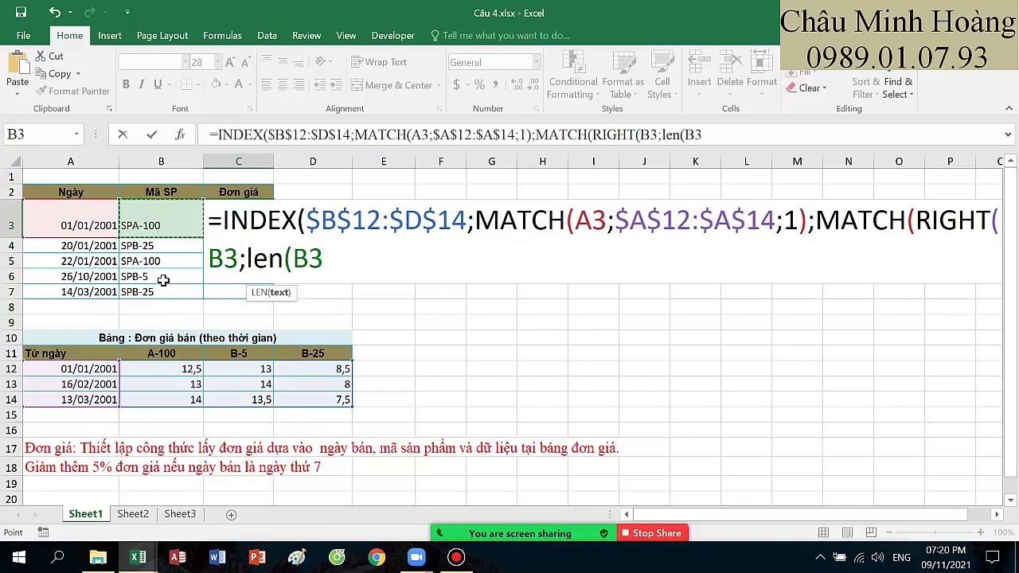
Step: Complete C3's formula by matching RIGHT(B3;LEN(B3)-2) exactly against $B$11:$D$11 with match type 0
{"action": "type", "text": ")-"}
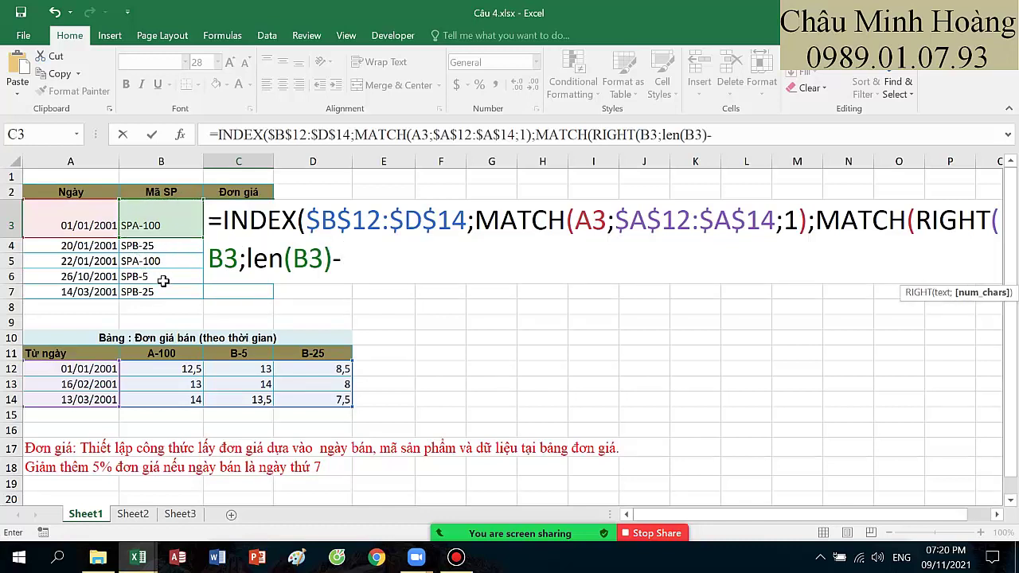
{"action": "type", "text": "2);"}
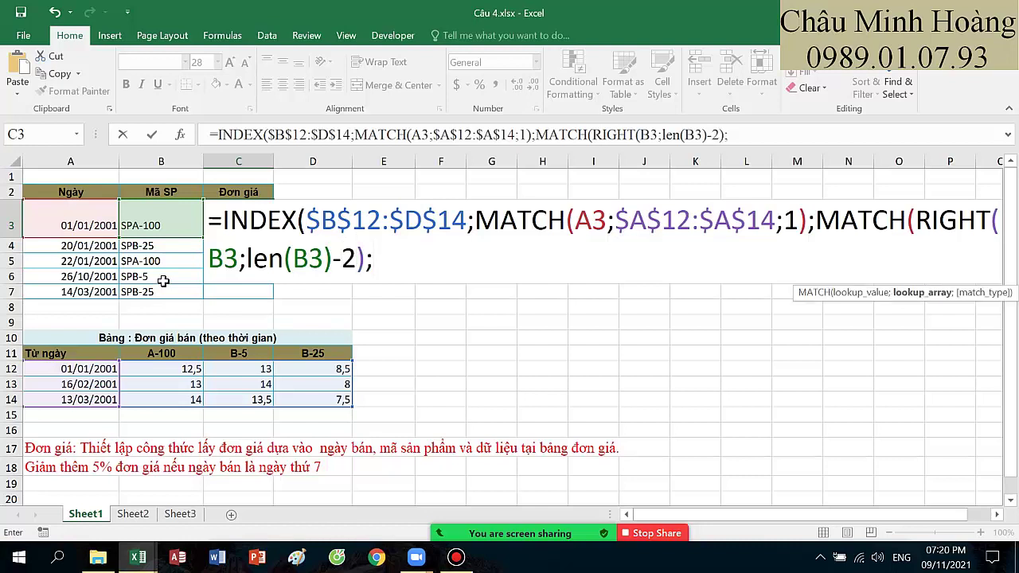
{"action": "left_click_drag", "start_coordinate": [189, 356], "coordinate": [323, 356]}
{"action": "key", "text": "F4"}
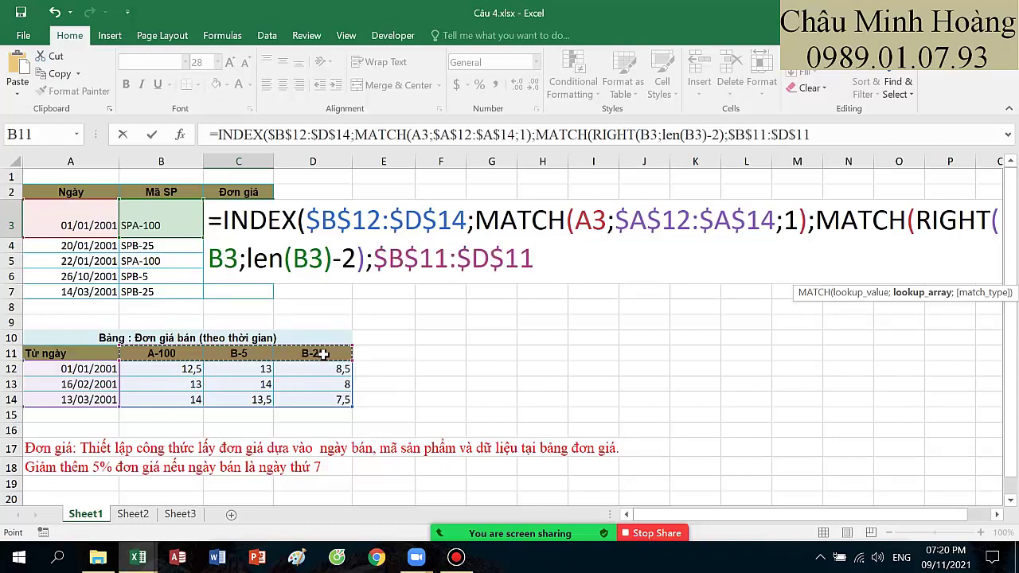
{"action": "type", "text": ";0))"}
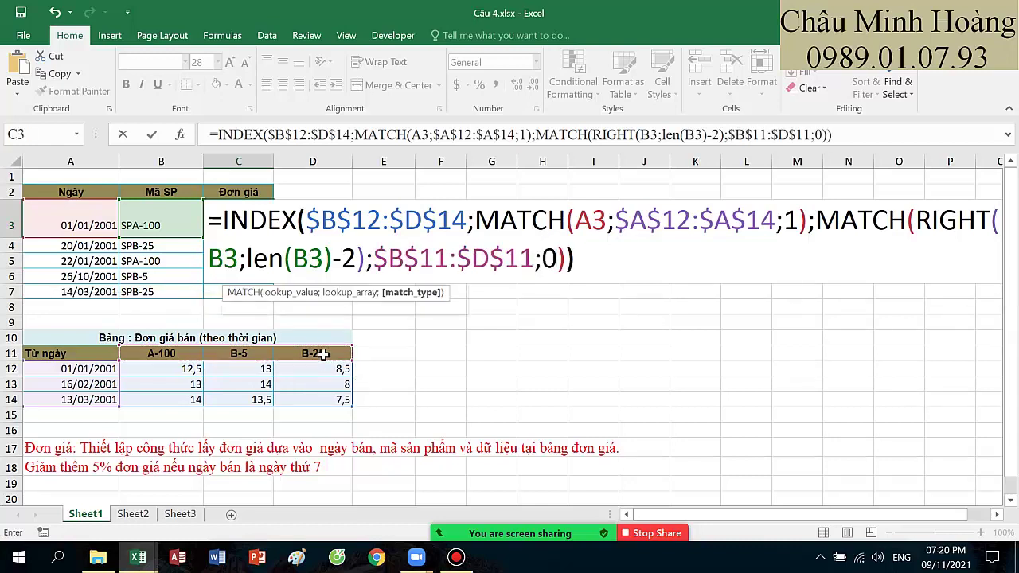
{"action": "key", "text": "Return"}
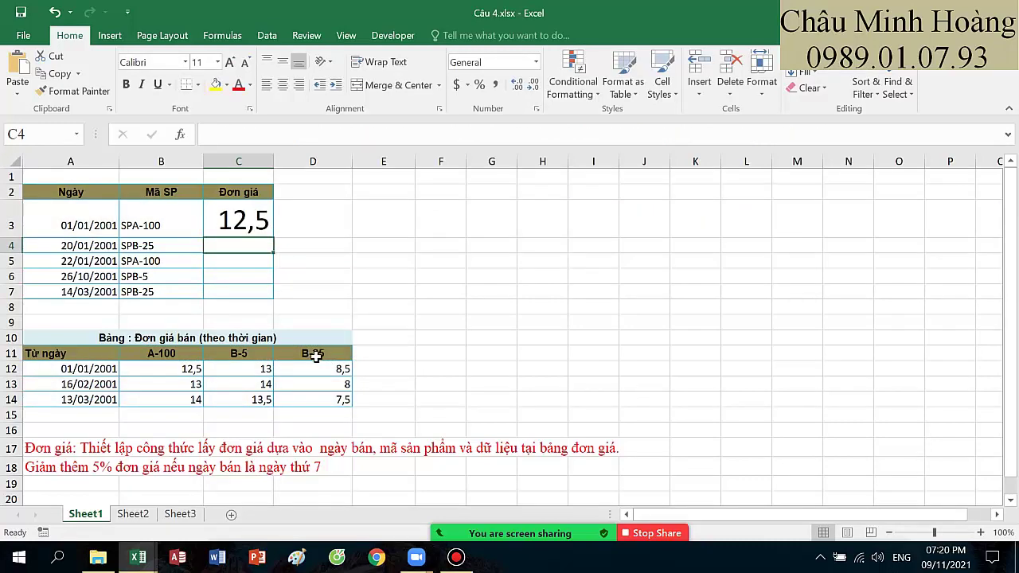
Step: Reopen C3's price formula and append a multiplication by an IF function
{"action": "double_click", "coordinate": [233, 215]}
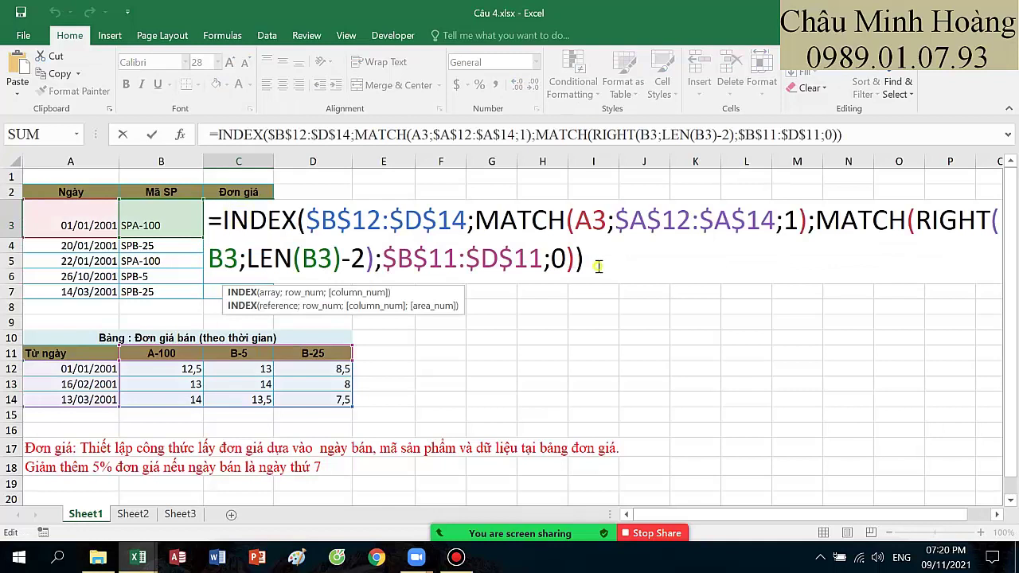
{"action": "left_click_drag", "start_coordinate": [581, 258], "coordinate": [225, 222]}
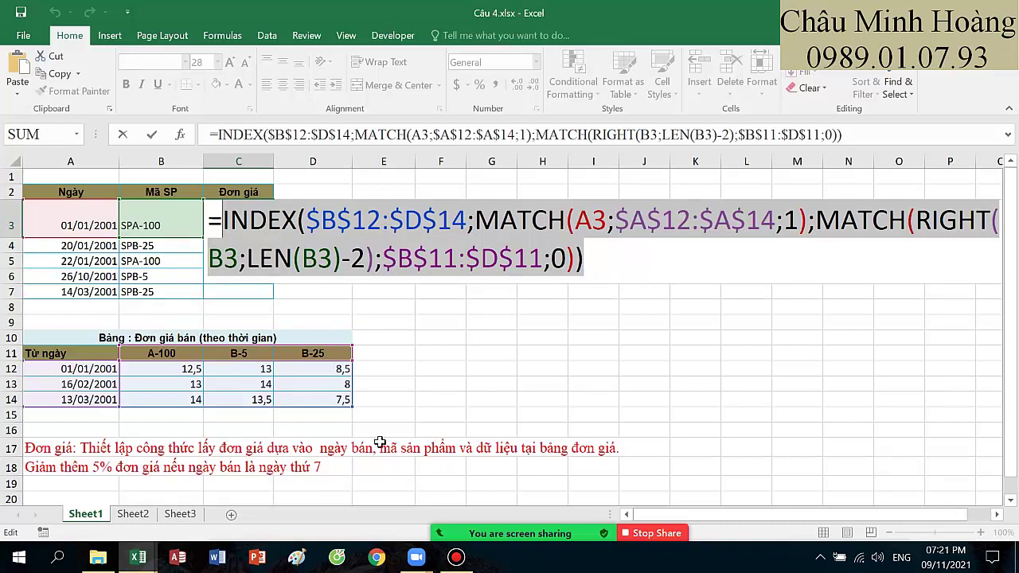
{"action": "left_click", "coordinate": [591, 261]}
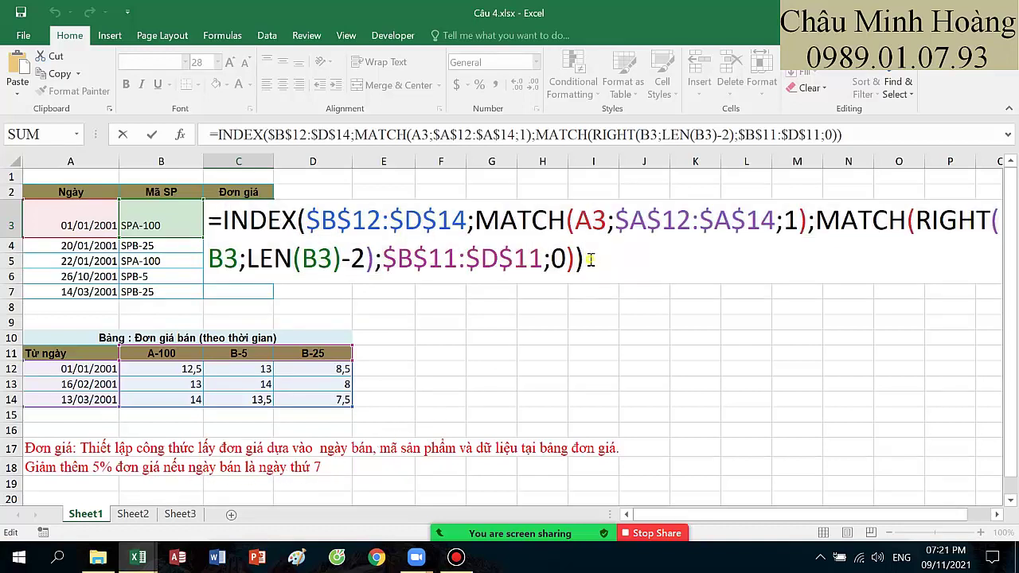
{"action": "left_click_drag", "start_coordinate": [591, 260], "coordinate": [241, 215]}
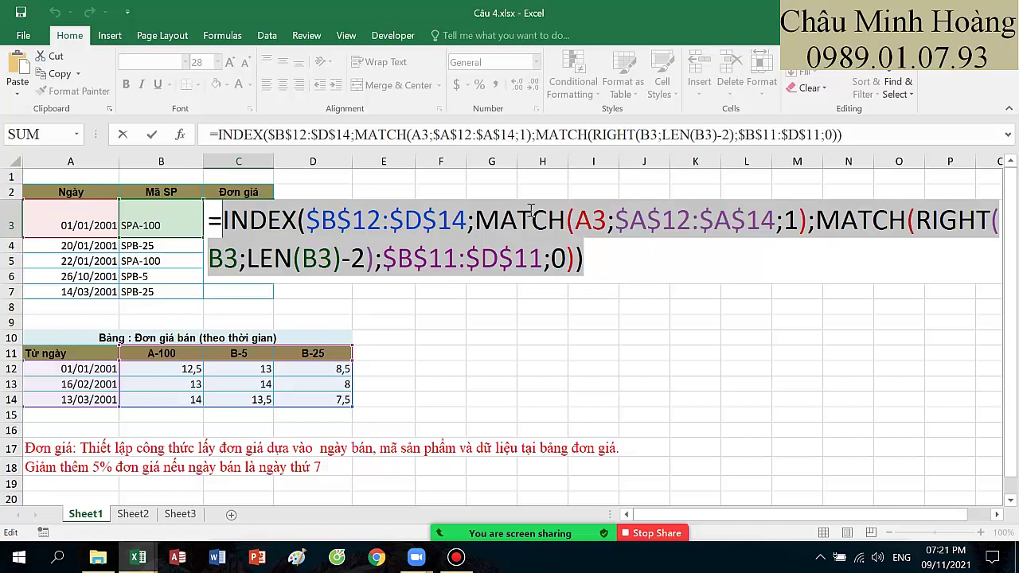
{"action": "left_click", "coordinate": [585, 254]}
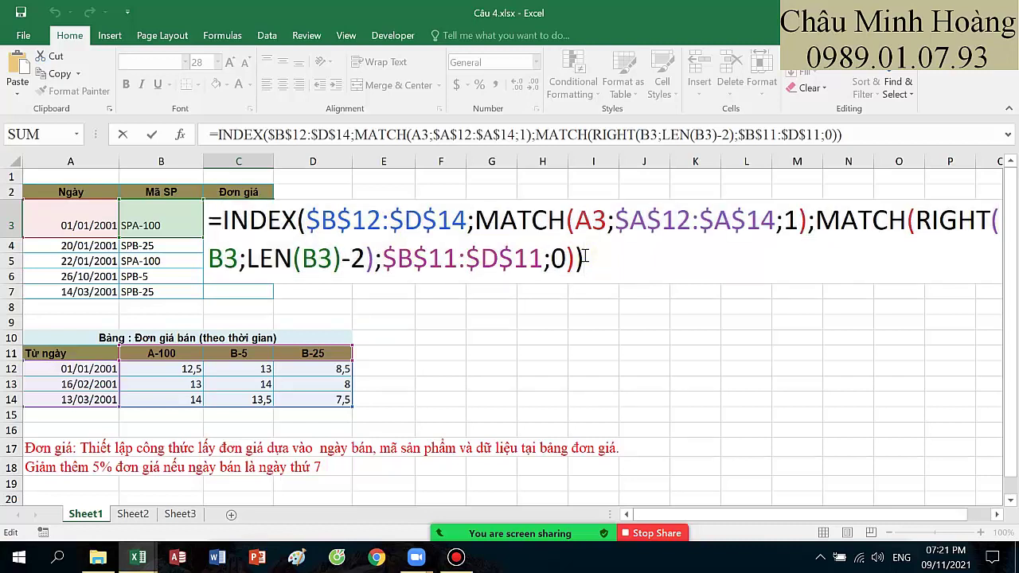
{"action": "type", "text": "&"}
{"action": "key", "text": "BackSpace"}
{"action": "type", "text": "*if("}
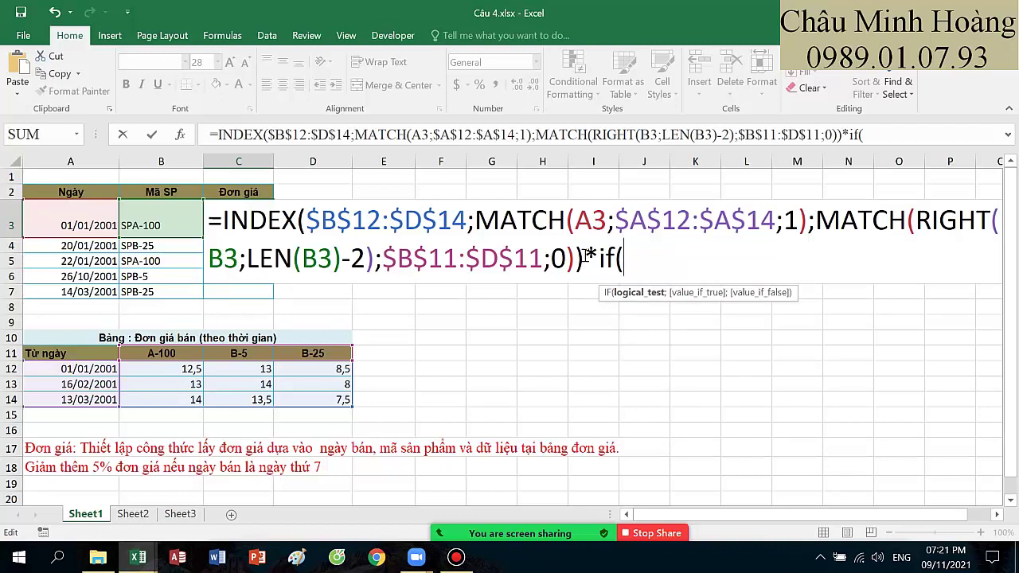
Step: Complete the IF in C3 with the test WEEKDAY(A3;1)=7, returning 95% if true and 1 otherwise
{"action": "type", "text": "w"}
{"action": "key", "text": "Down"}
{"action": "key", "text": "Tab"}
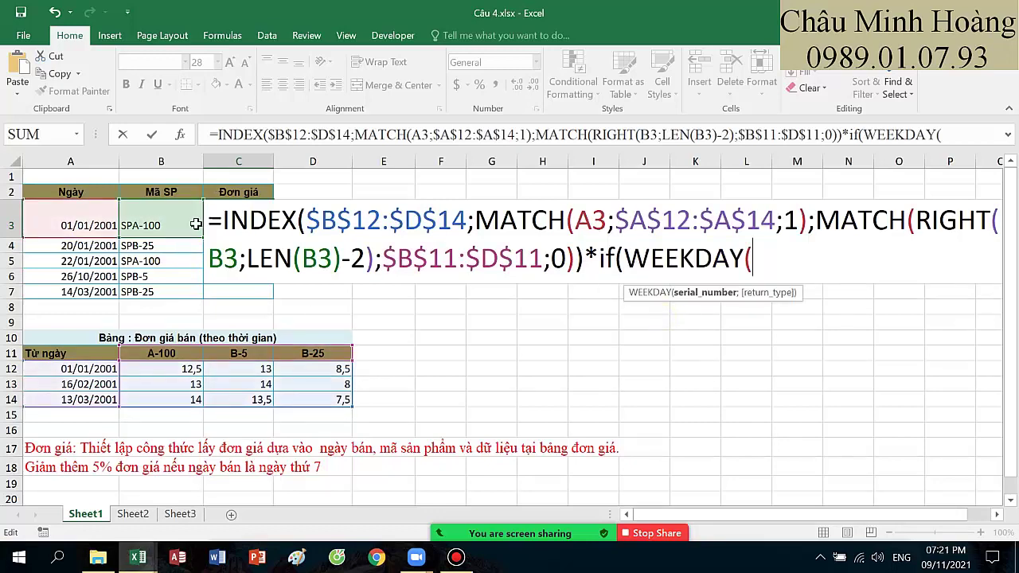
{"action": "left_click", "coordinate": [75, 224]}
{"action": "type", "text": ";1)"}
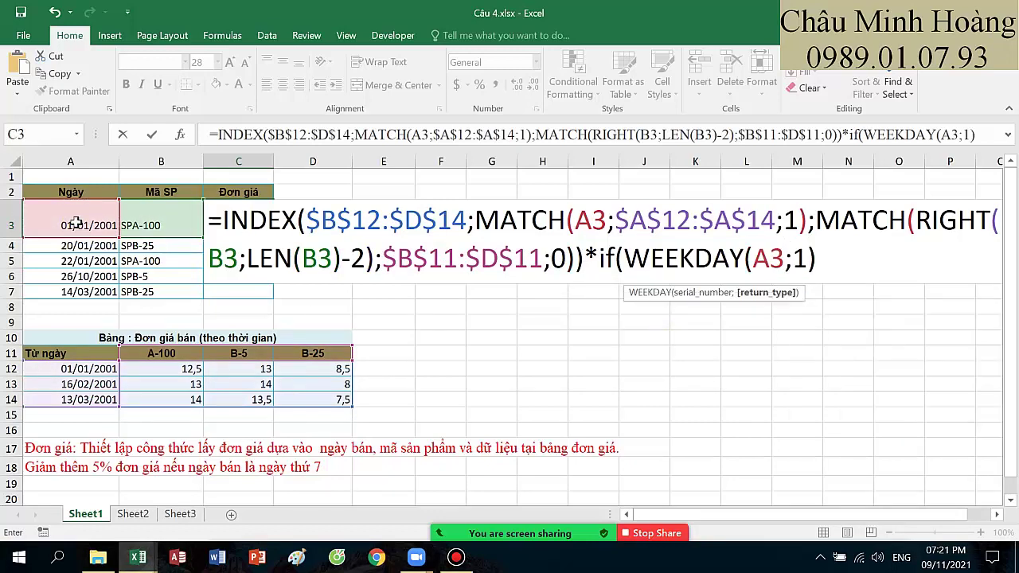
{"action": "type", "text": "=7;"}
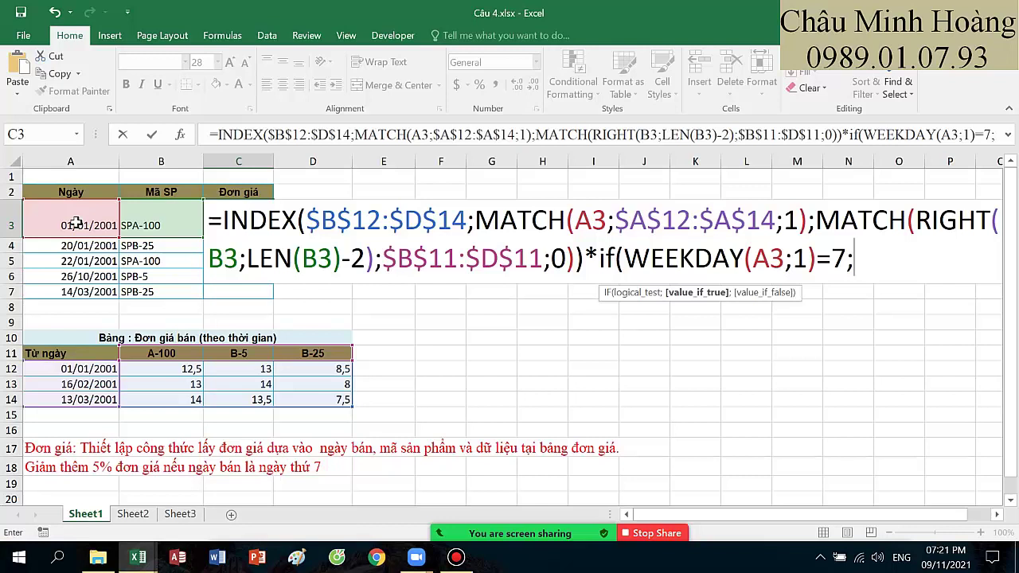
{"action": "type", "text": "95%"}
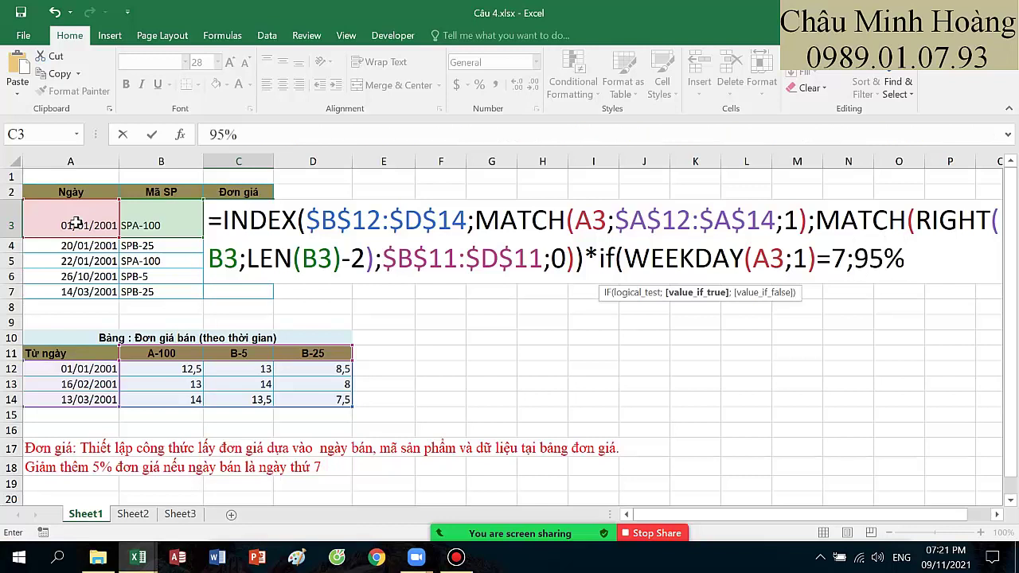
{"action": "type", "text": ";1)"}
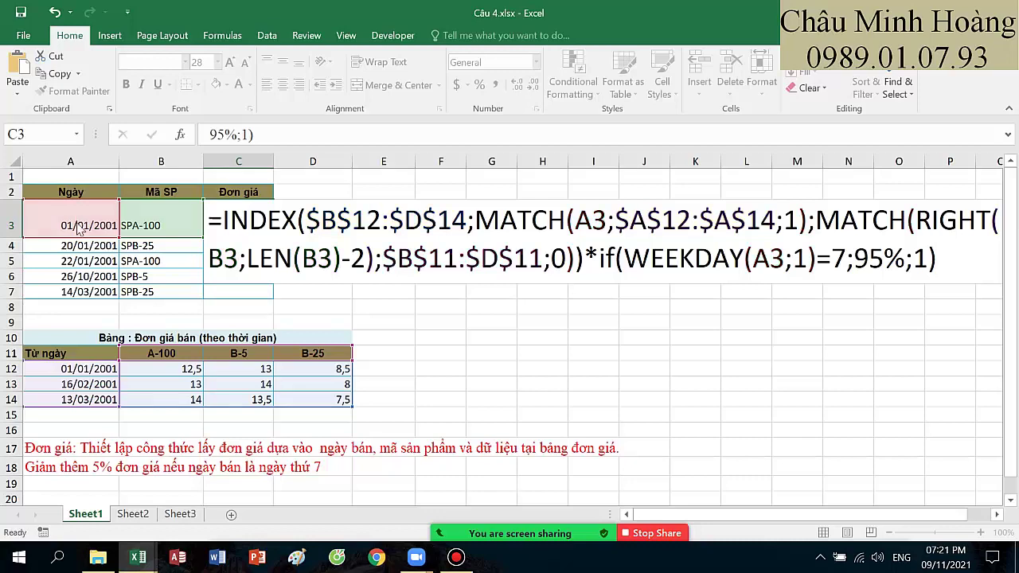
{"action": "key", "text": "Return"}
Step: Reopen C3's formula and review its INDEX part
{"action": "left_click", "coordinate": [232, 223]}
{"action": "double_click", "coordinate": [233, 223]}
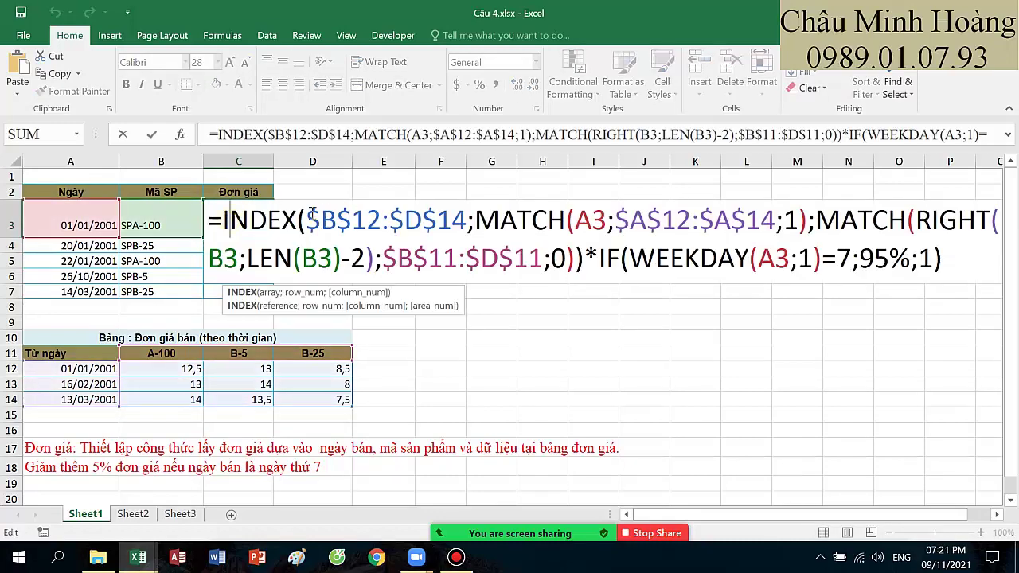
{"action": "left_click_drag", "start_coordinate": [225, 224], "coordinate": [570, 263]}
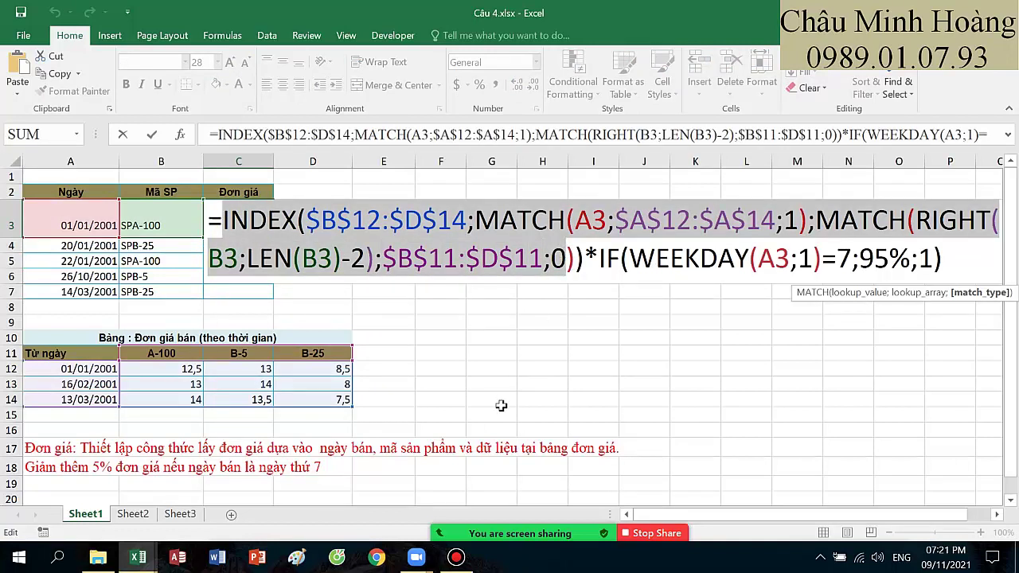
Step: Put away the Bandicam window and read the latest messages in the meeting chat
{"action": "left_click", "coordinate": [456, 562]}
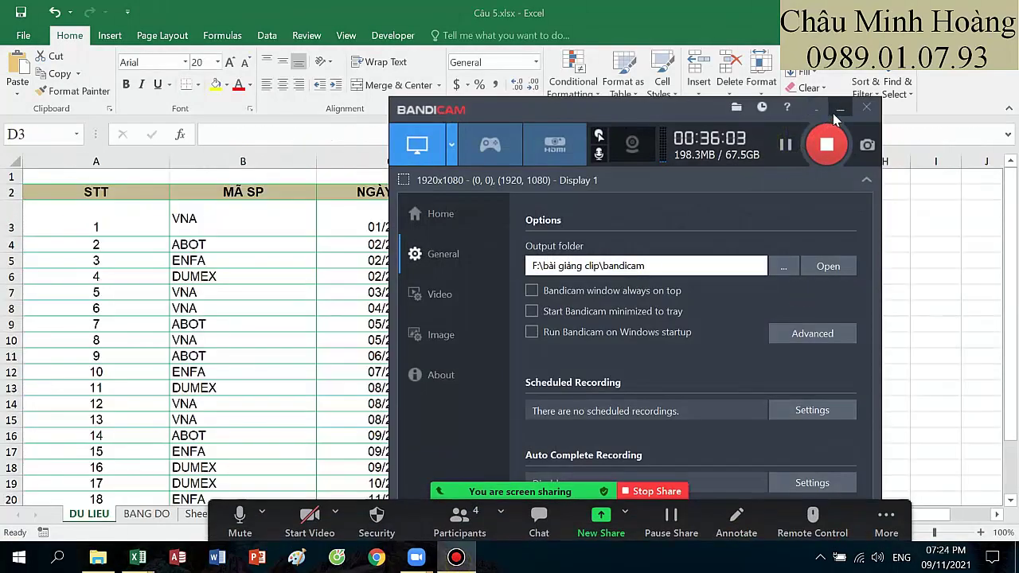
{"action": "left_click", "coordinate": [838, 111]}
{"action": "left_click_drag", "start_coordinate": [535, 220], "coordinate": [561, 213]}
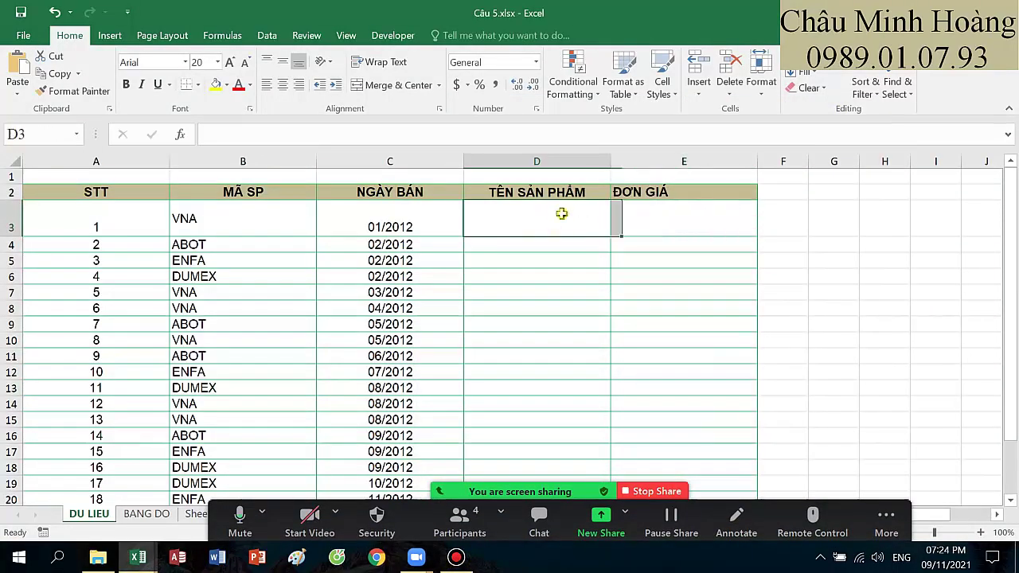
{"action": "left_click", "coordinate": [539, 522]}
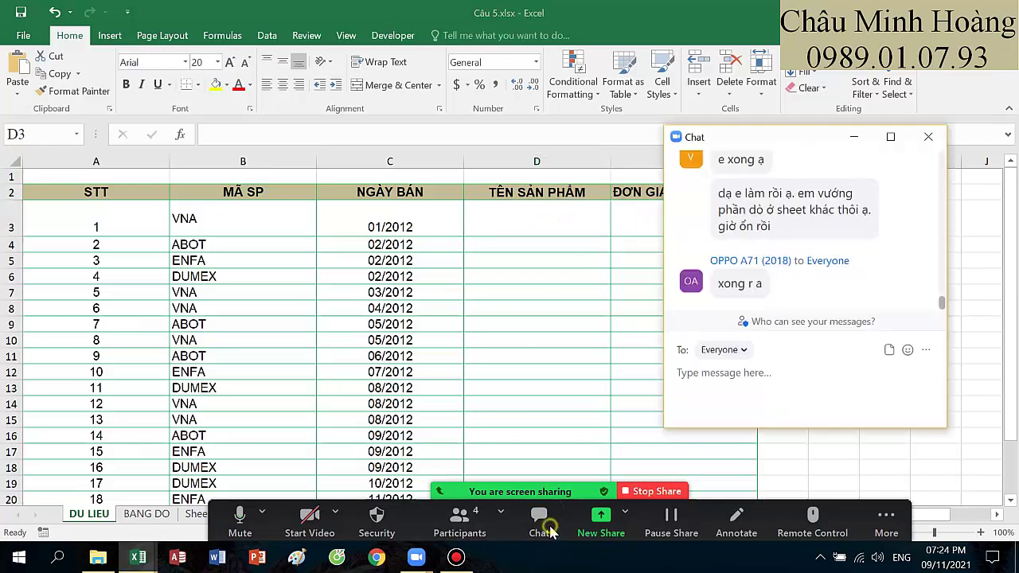
{"action": "left_click", "coordinate": [927, 137]}
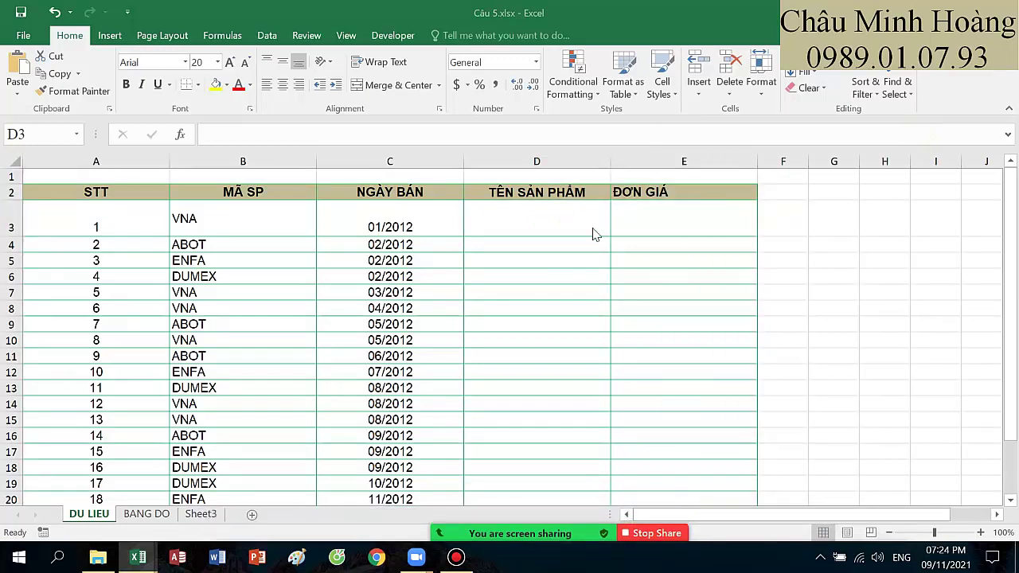
Step: Start an INDEX formula in D3 of the DU LIEU sheet and go to the BANG DO sheet for its array
{"action": "left_click", "coordinate": [143, 514]}
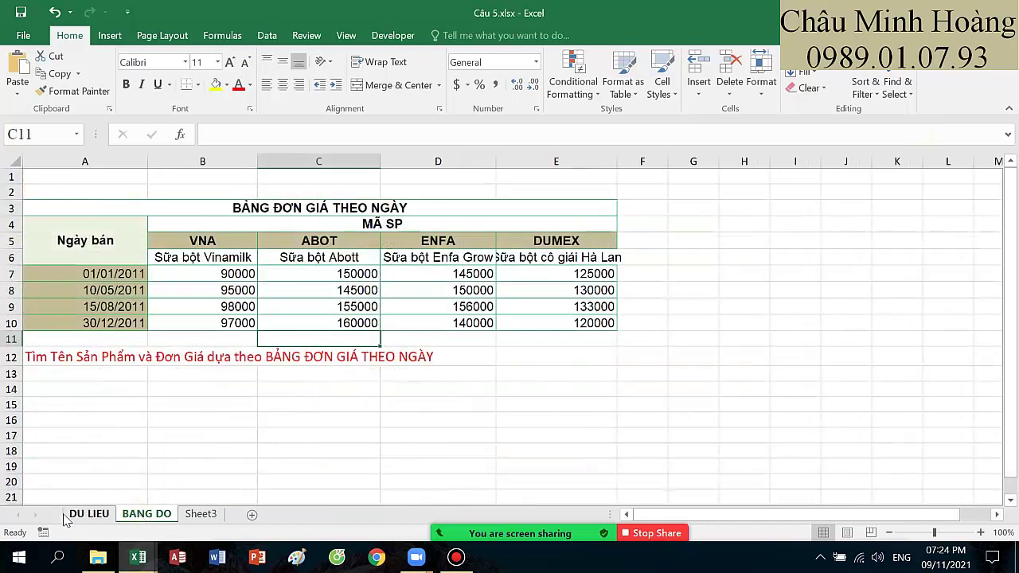
{"action": "left_click", "coordinate": [87, 515]}
{"action": "type", "text": "="}
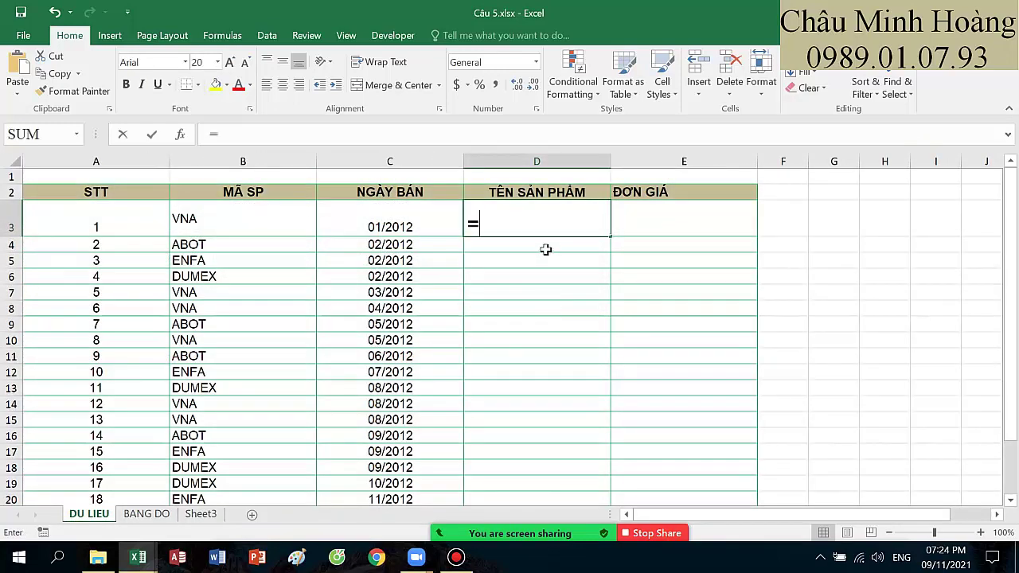
{"action": "type", "text": "indẽx"}
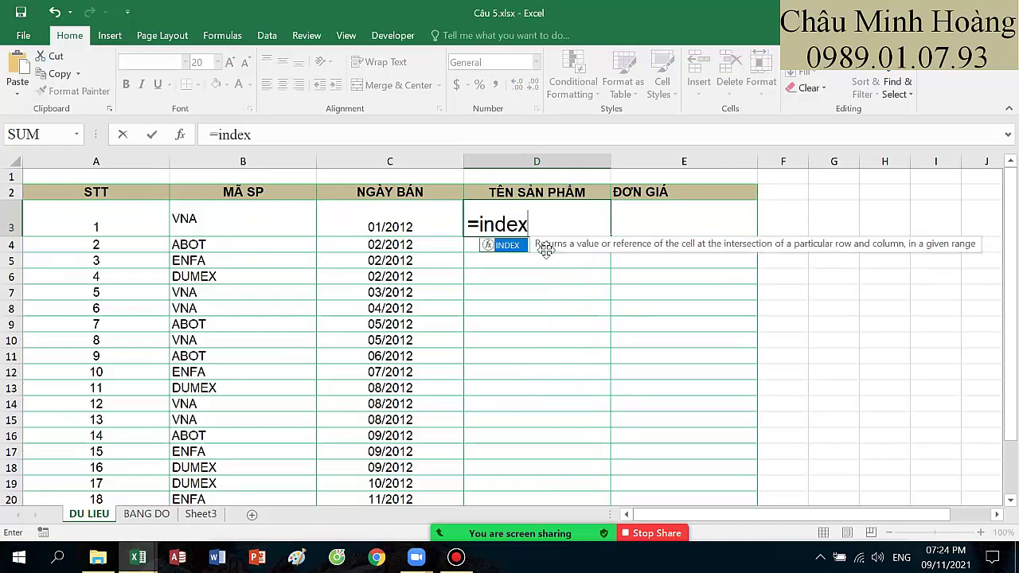
{"action": "key", "text": "Tab"}
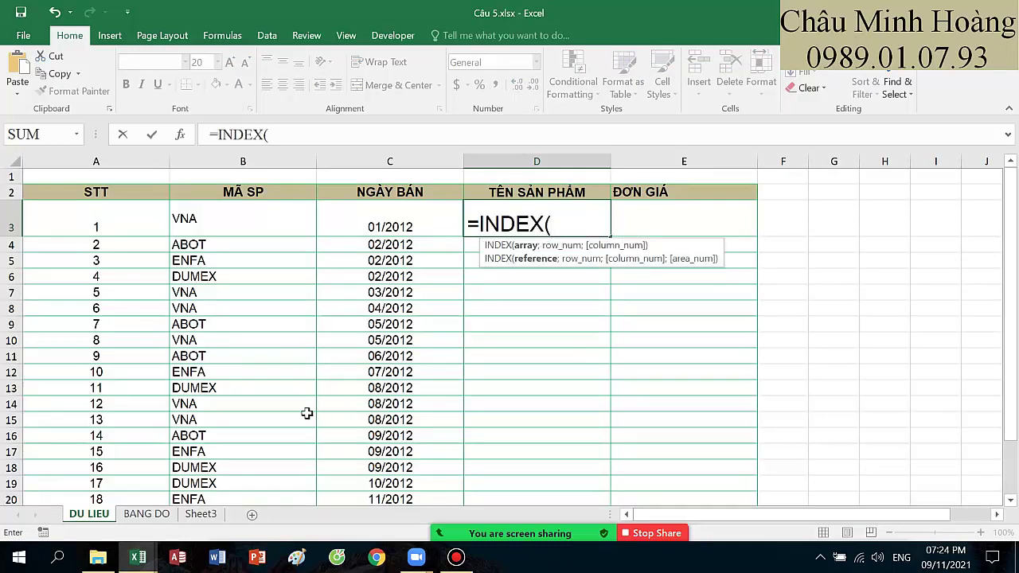
{"action": "left_click", "coordinate": [147, 514]}
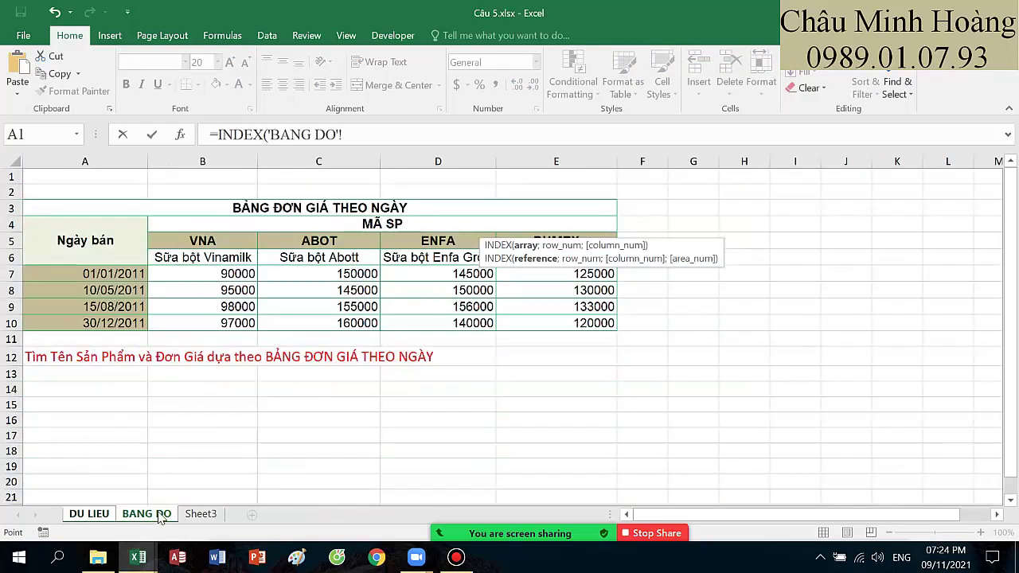
Step: Delete the 'BANG DO'! sheet reference from the INDEX formula
{"action": "key", "text": "BackSpace"}
{"action": "key", "text": "BackSpace"}
{"action": "key", "text": "BackSpace"}
{"action": "key", "text": "BackSpace"}
{"action": "key", "text": "BackSpace"}
{"action": "key", "text": "BackSpace"}
{"action": "key", "text": "BackSpace"}
{"action": "key", "text": "BackSpace"}
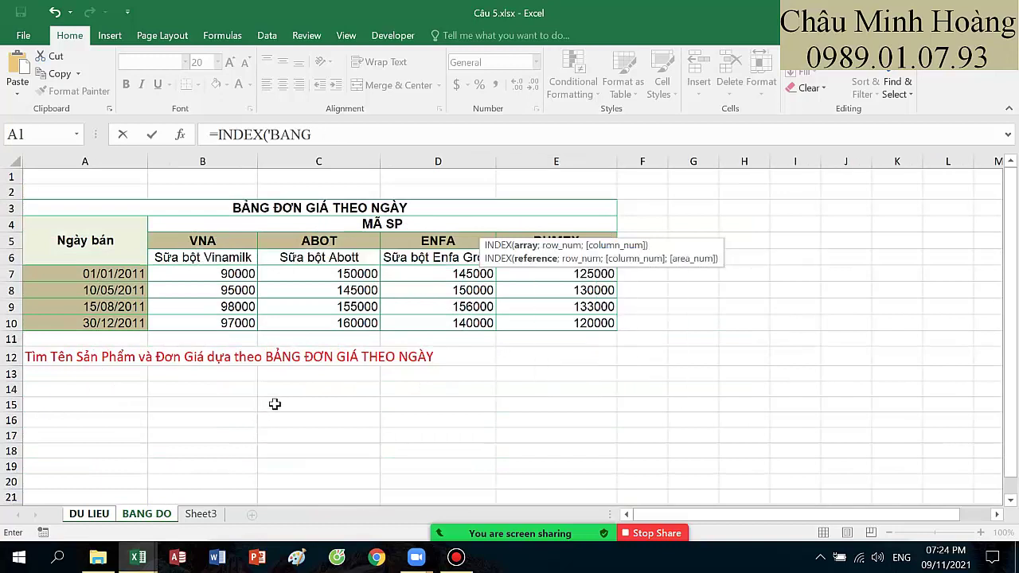
{"action": "key", "text": "BackSpace"}
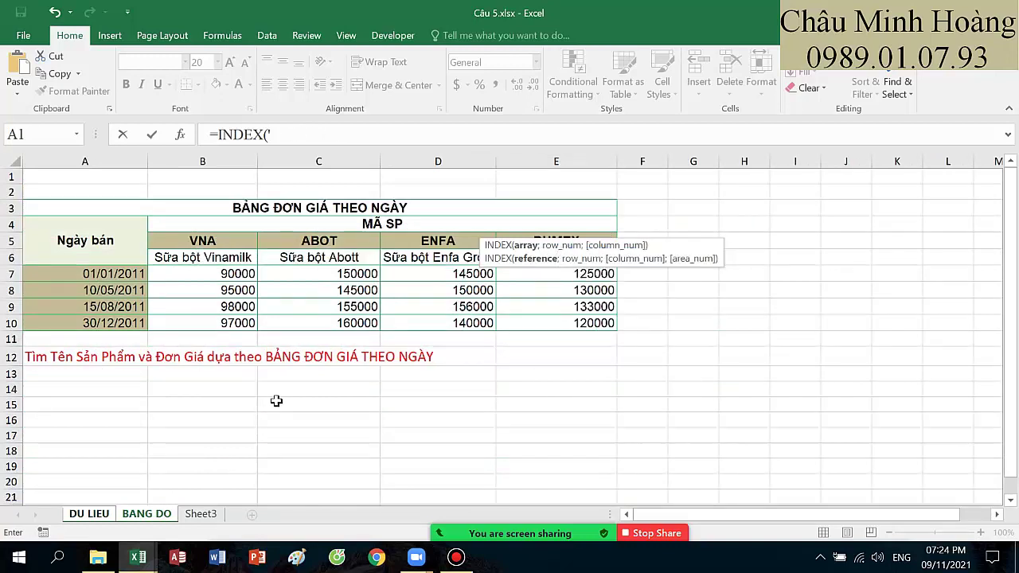
{"action": "left_click", "coordinate": [295, 136]}
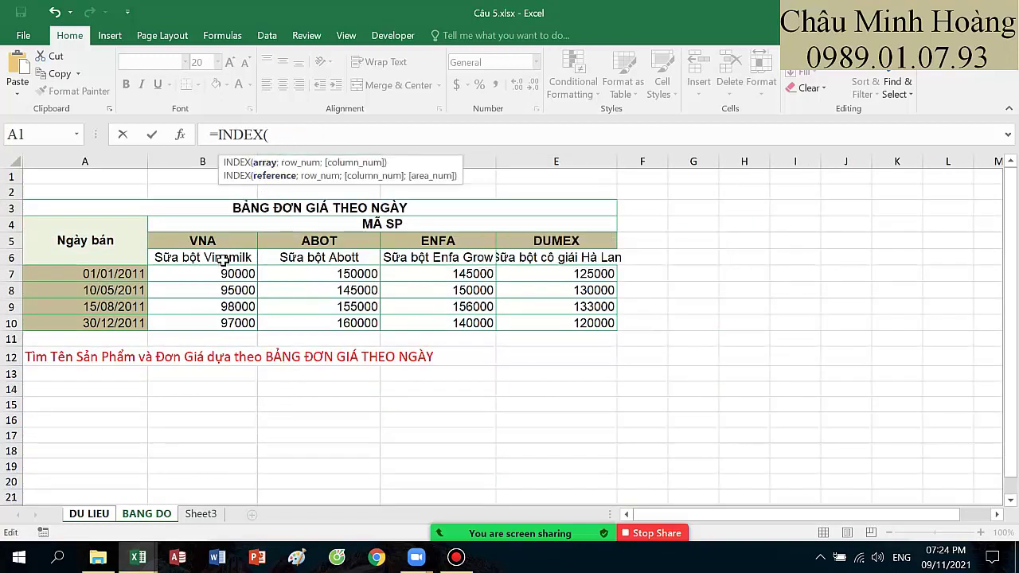
Step: Set the INDEX array to the product names 'BANG DO'!$B$6:$E$6 as an absolute range, with row number 1
{"action": "left_click_drag", "start_coordinate": [223, 260], "coordinate": [560, 254]}
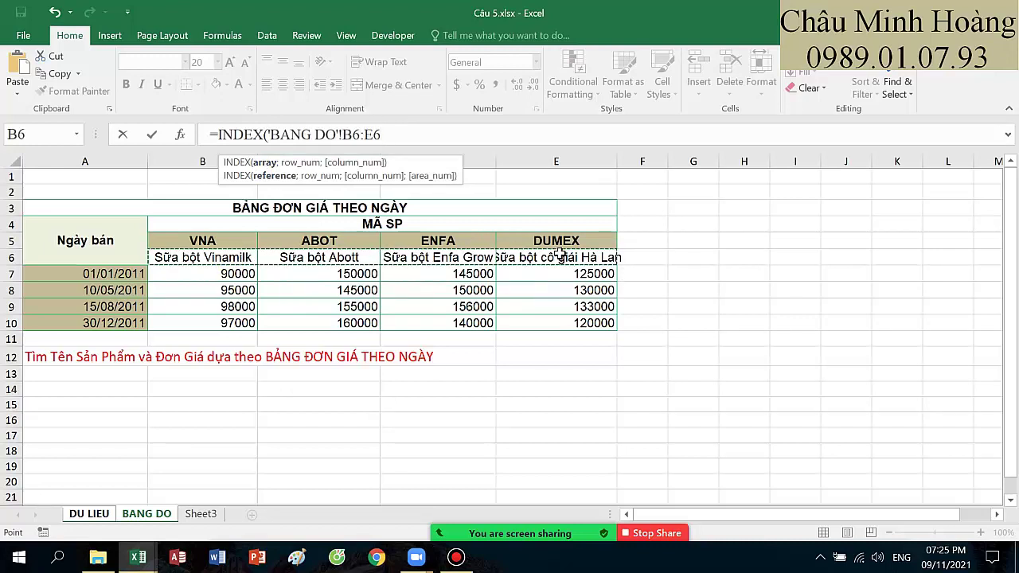
{"action": "key", "text": "F4"}
{"action": "type", "text": ";"}
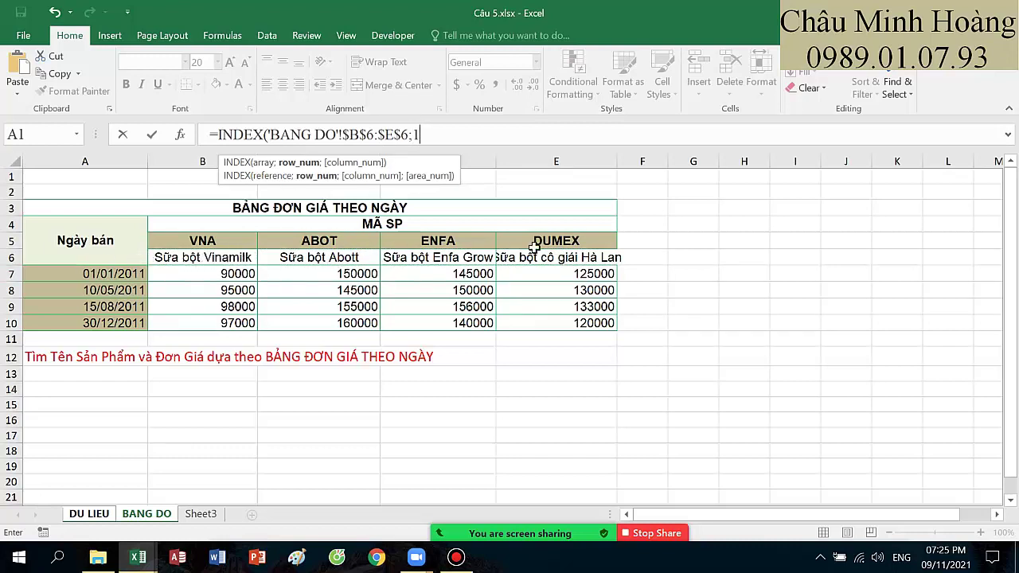
{"action": "type", "text": "1;"}
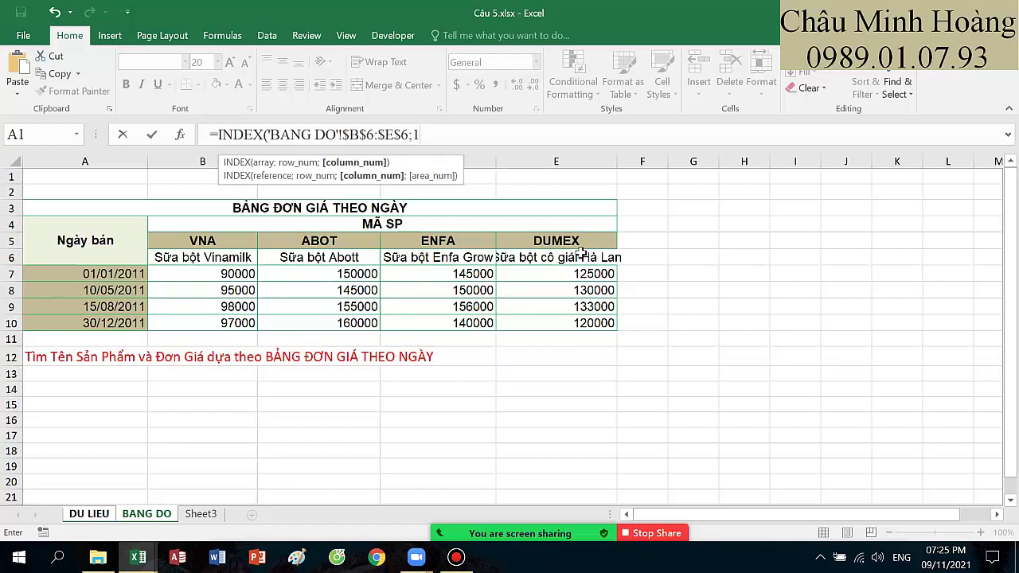
Step: Add MATCH as the INDEX column number, with product code 'DU LIEU'!B3 as its lookup value
{"action": "type", "text": "MATCH("}
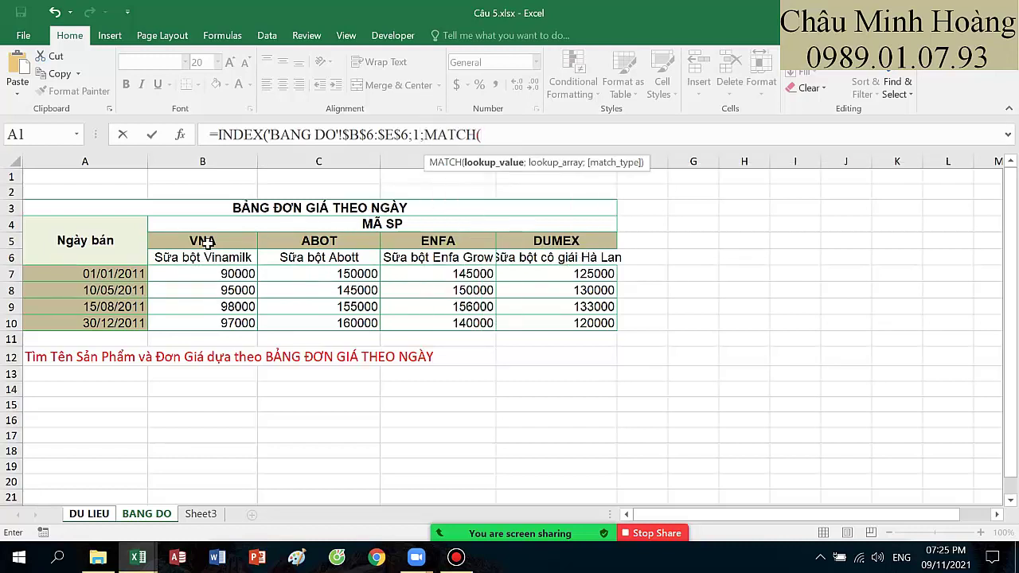
{"action": "left_click", "coordinate": [88, 514]}
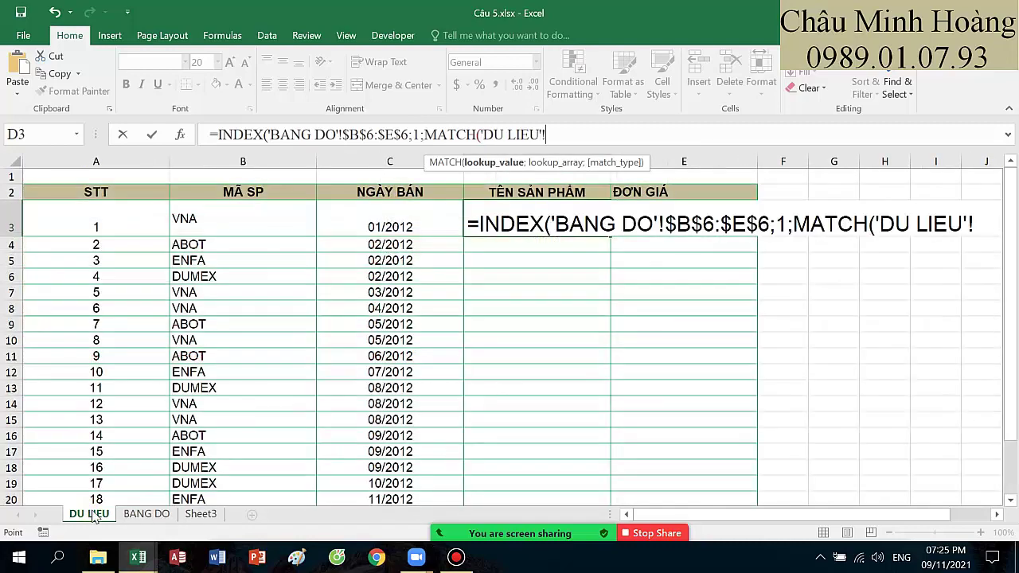
{"action": "key", "text": "BackSpace"}
{"action": "key", "text": "BackSpace"}
{"action": "key", "text": "BackSpace"}
{"action": "key", "text": "BackSpace"}
{"action": "key", "text": "BackSpace"}
{"action": "key", "text": "BackSpace"}
{"action": "key", "text": "BackSpace"}
{"action": "key", "text": "BackSpace"}
{"action": "key", "text": "BackSpace"}
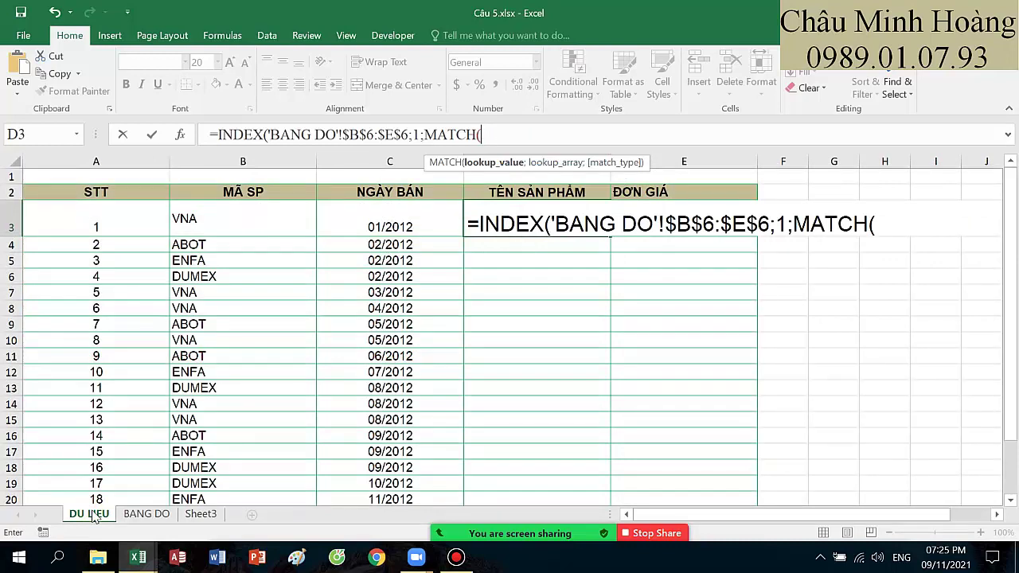
{"action": "left_click", "coordinate": [222, 232]}
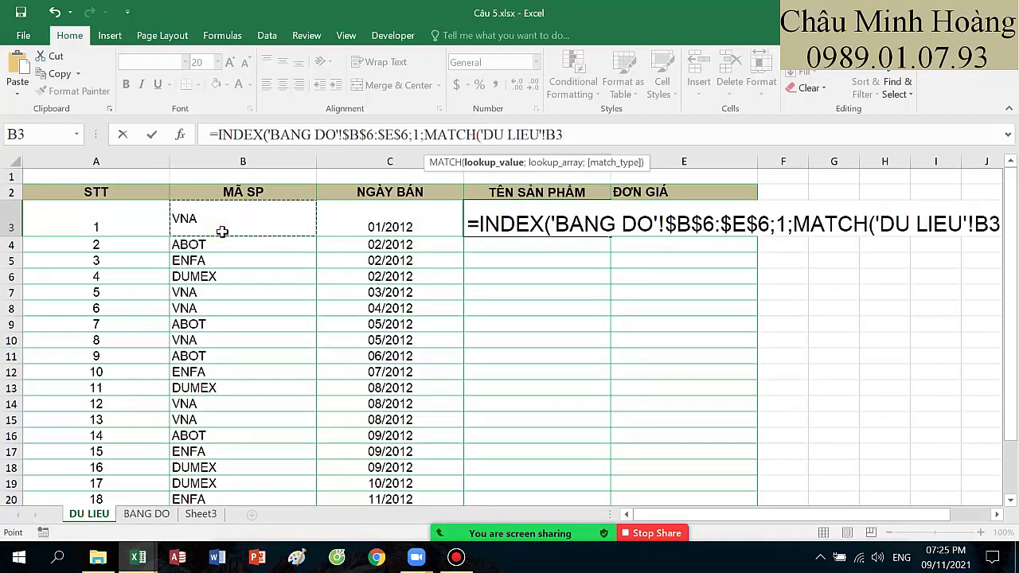
{"action": "type", "text": ";"}
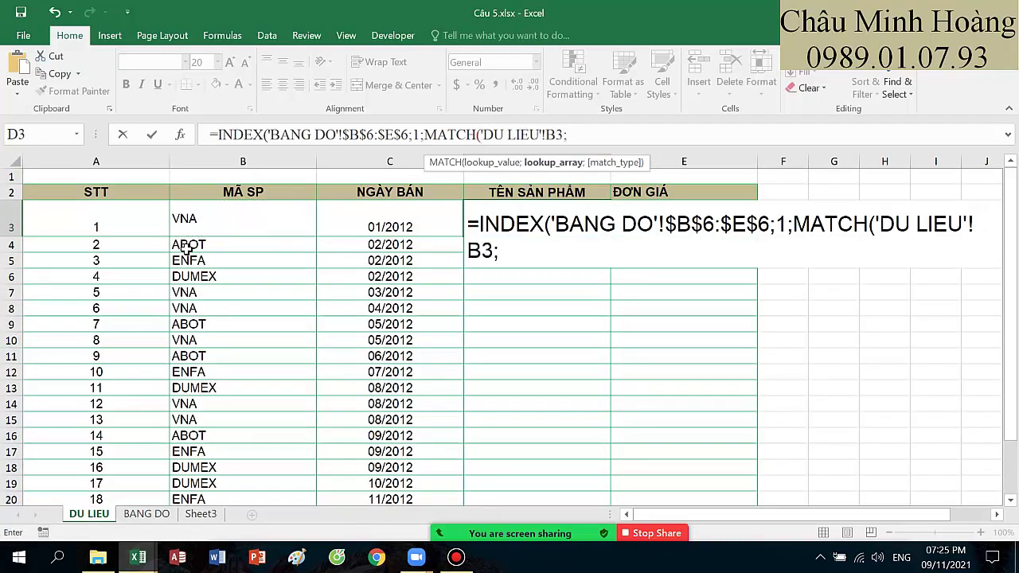
Step: Set the MATCH lookup array to the product codes 'BANG DO'!$B$5:$E$5 with match type 0, and complete the formula
{"action": "left_click", "coordinate": [152, 514]}
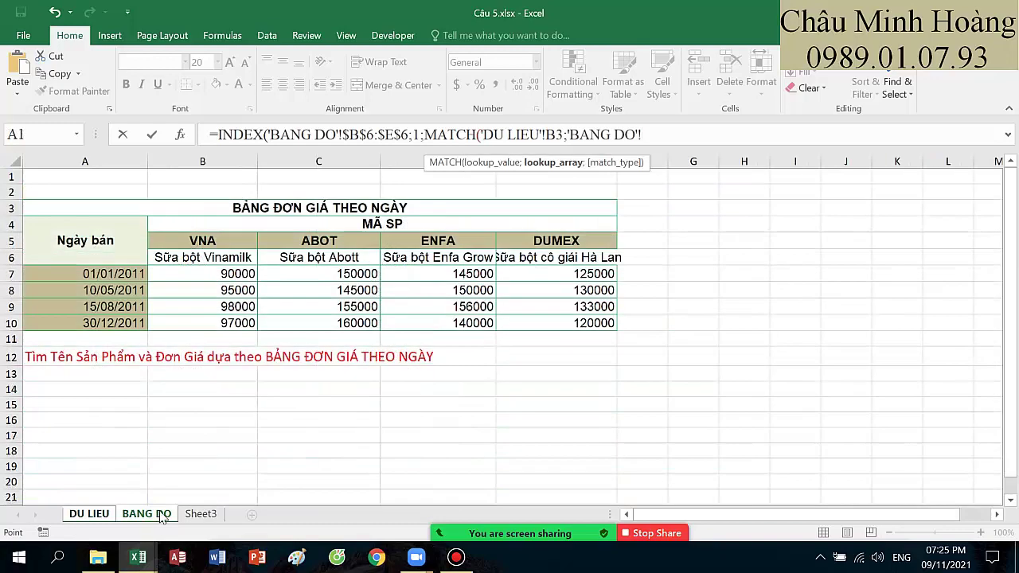
{"action": "key", "text": "BackSpace"}
{"action": "key", "text": "BackSpace"}
{"action": "key", "text": "BackSpace"}
{"action": "key", "text": "BackSpace"}
{"action": "key", "text": "BackSpace"}
{"action": "key", "text": "BackSpace"}
{"action": "key", "text": "BackSpace"}
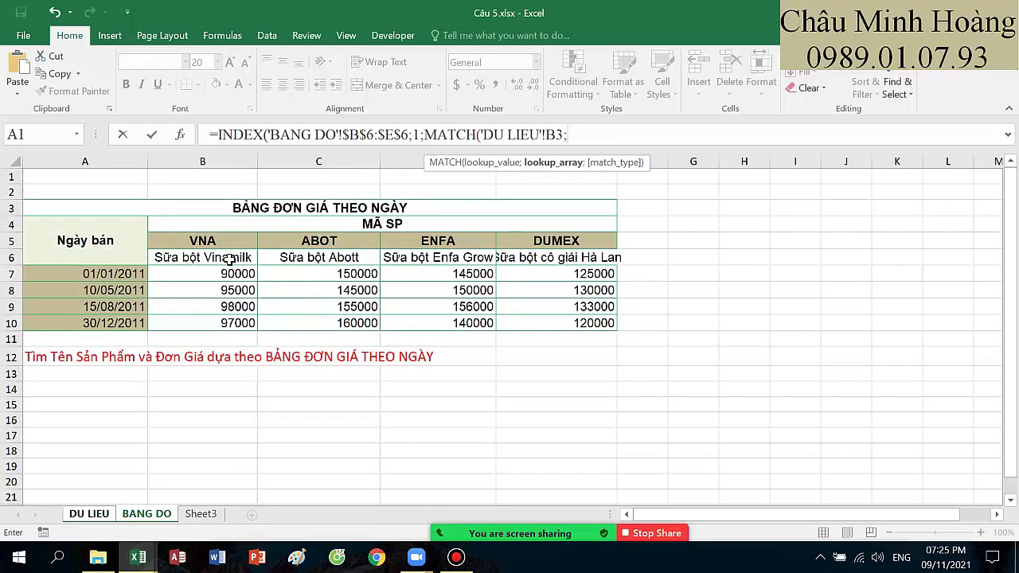
{"action": "left_click_drag", "start_coordinate": [221, 241], "coordinate": [572, 239]}
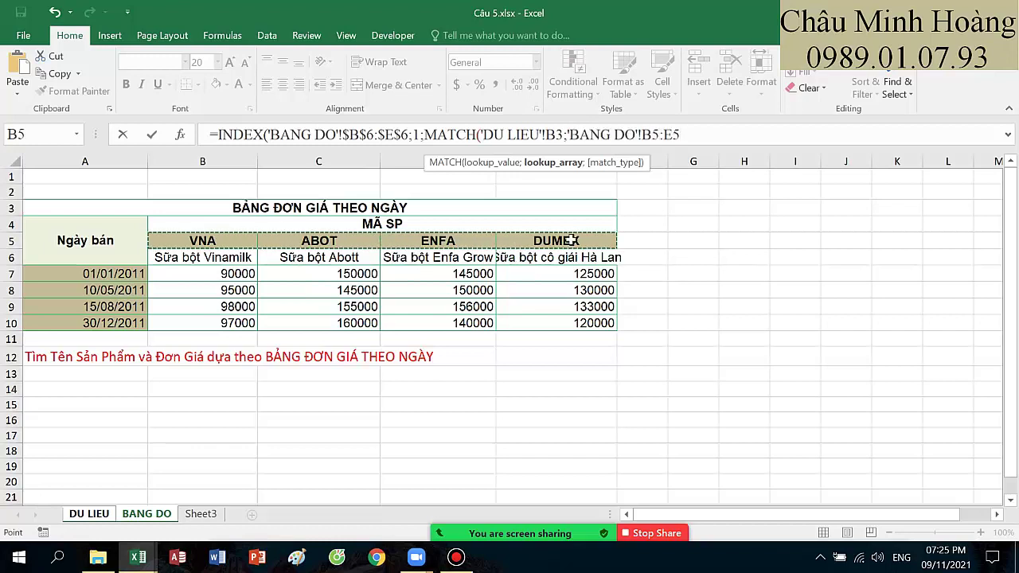
{"action": "key", "text": "F4"}
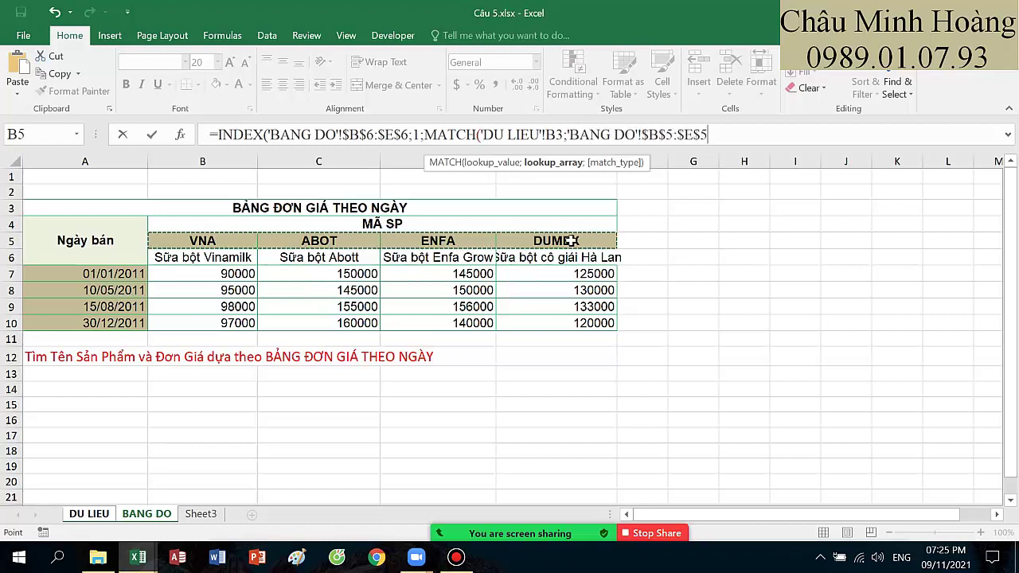
{"action": "type", "text": ";"}
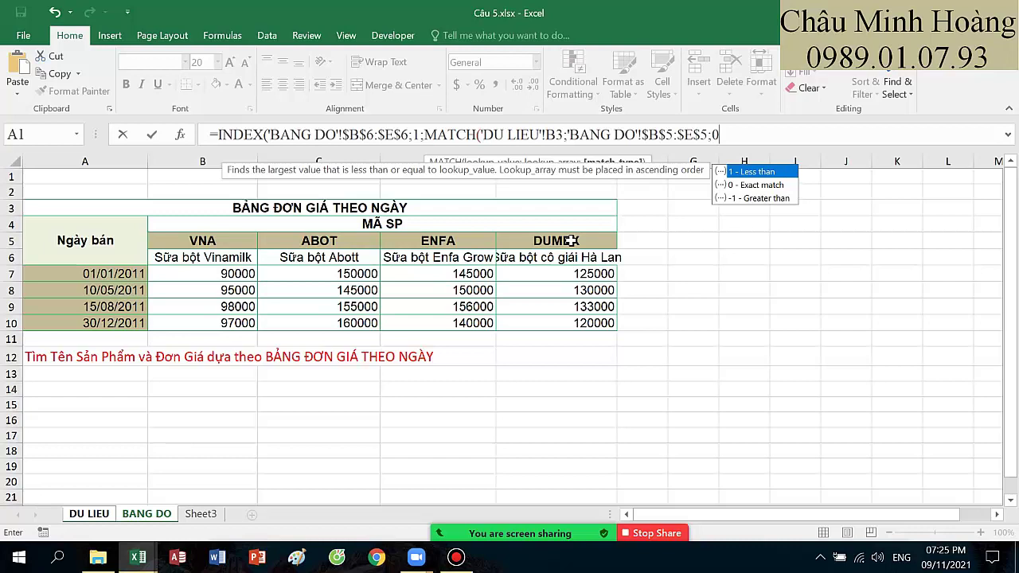
{"action": "type", "text": "0))"}
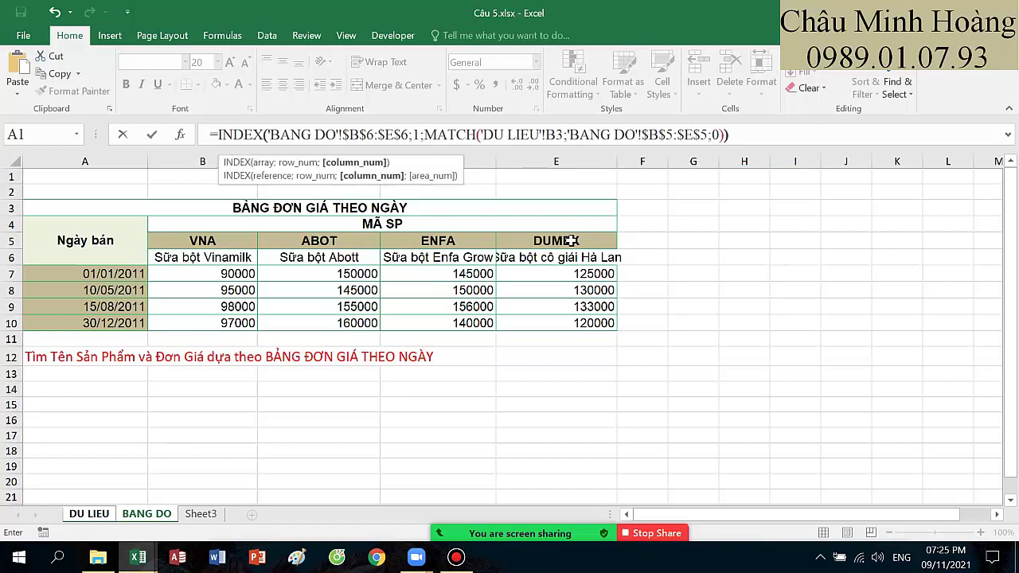
{"action": "key", "text": "Return"}
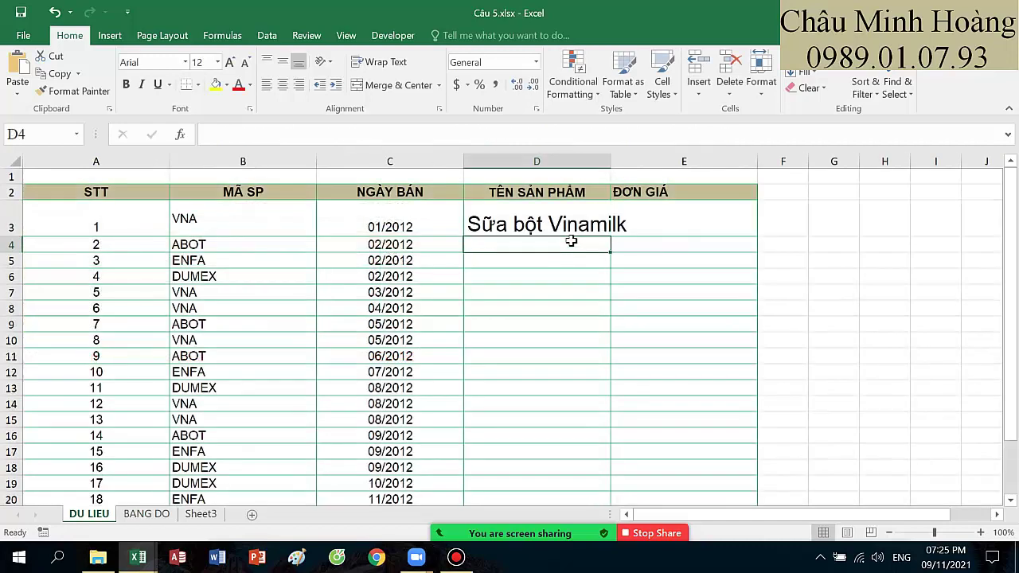
Step: Insert a blank row above the header row of the DU LIEU sheet
{"action": "left_click", "coordinate": [558, 226]}
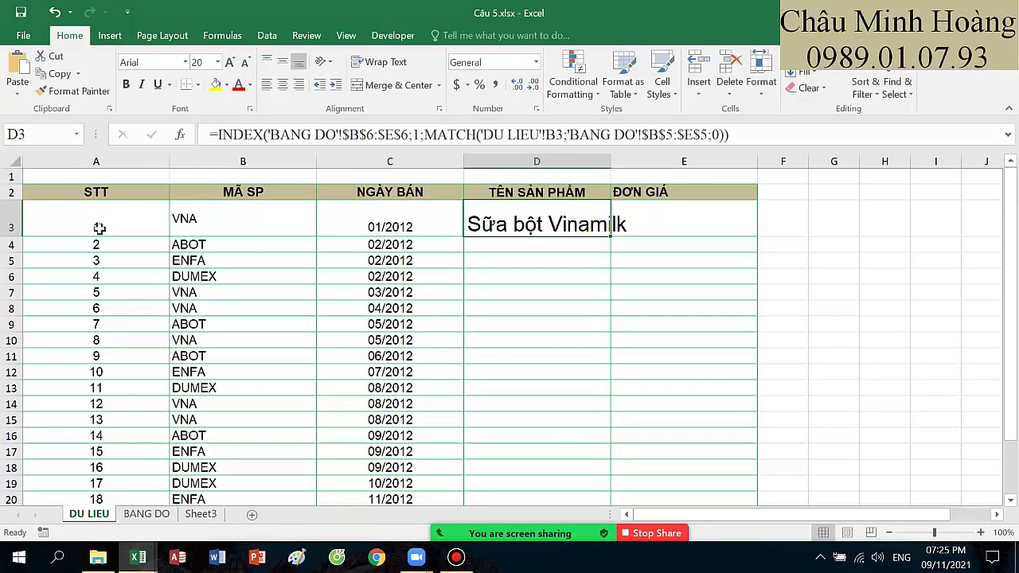
{"action": "right_click", "coordinate": [14, 194]}
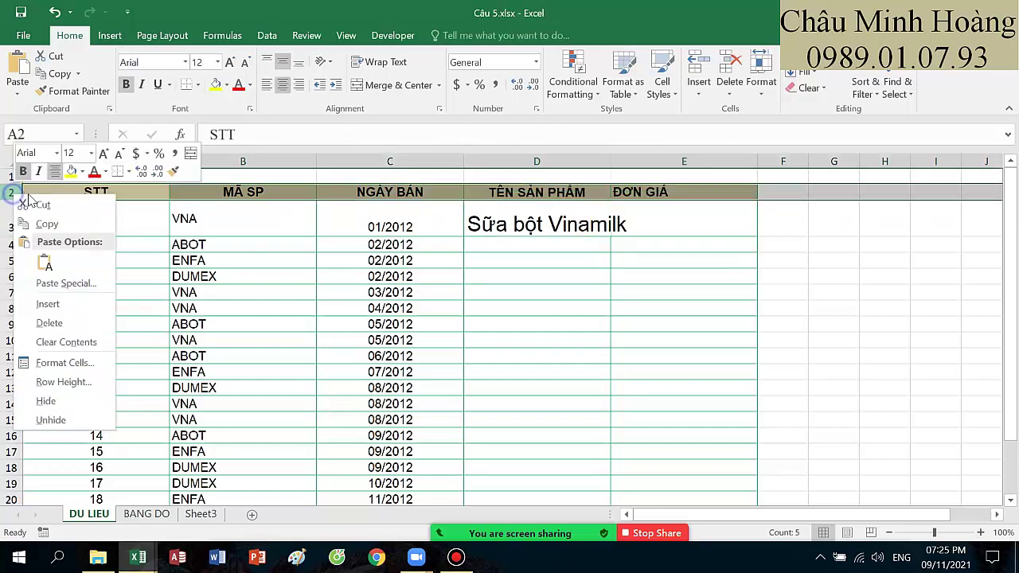
{"action": "left_click", "coordinate": [49, 305]}
Step: Copy the text of D4's product name formula without its equals sign and paste it into B1
{"action": "left_click", "coordinate": [527, 231]}
{"action": "double_click", "coordinate": [526, 231]}
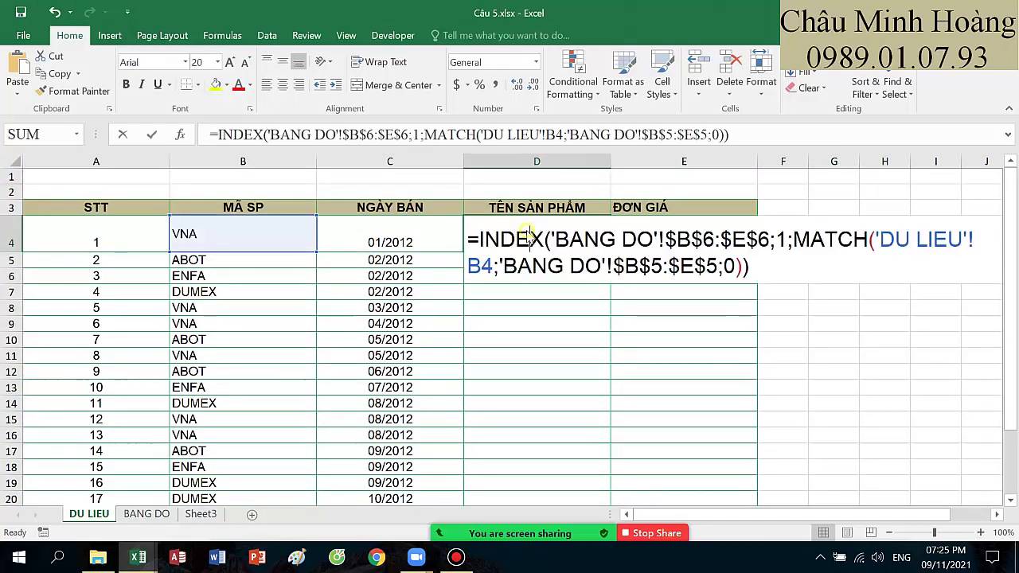
{"action": "left_click_drag", "start_coordinate": [475, 239], "coordinate": [767, 271]}
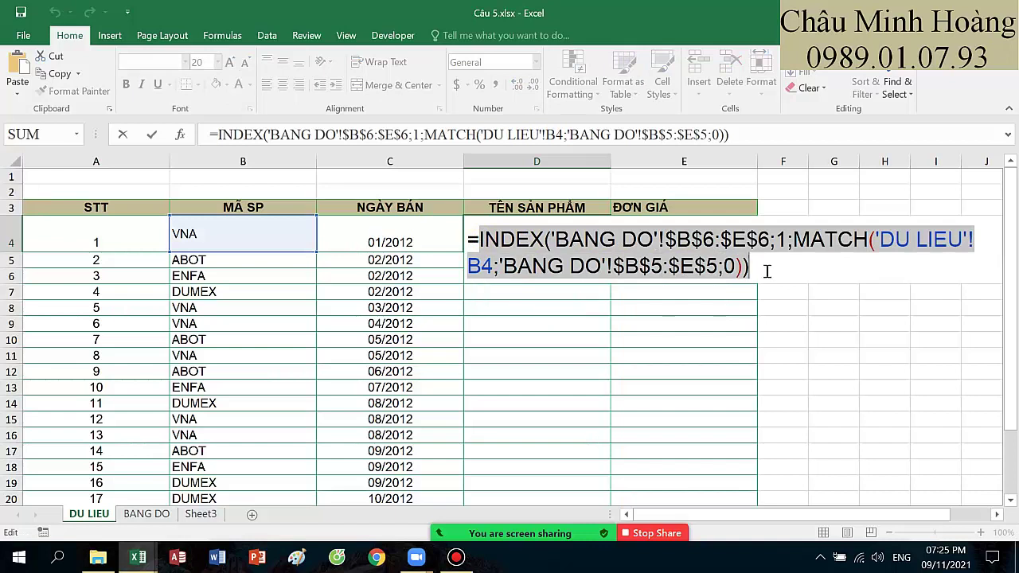
{"action": "key", "text": "ctrl+c"}
{"action": "key", "text": "Return"}
{"action": "left_click", "coordinate": [246, 176]}
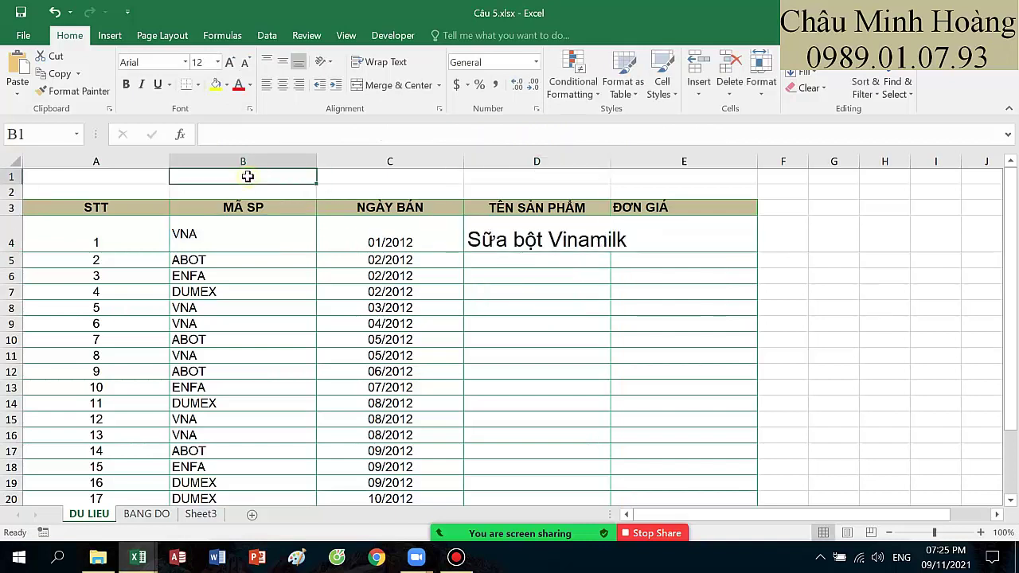
{"action": "key", "text": "ctrl+v"}
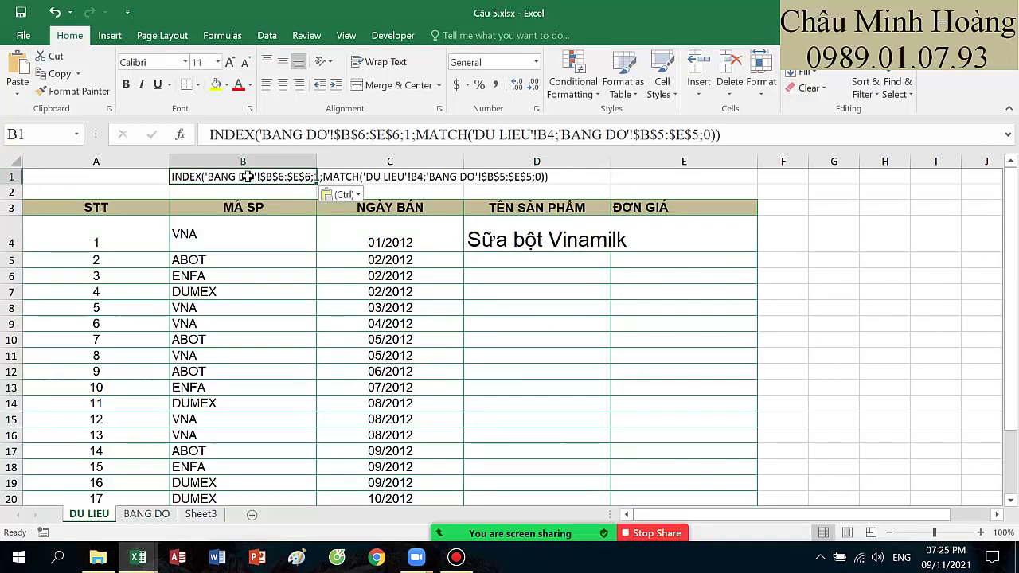
Step: Enlarge the font of the formula text in B1 to size 16
{"action": "left_click", "coordinate": [229, 62]}
{"action": "left_click", "coordinate": [229, 62]}
{"action": "left_click", "coordinate": [229, 62]}
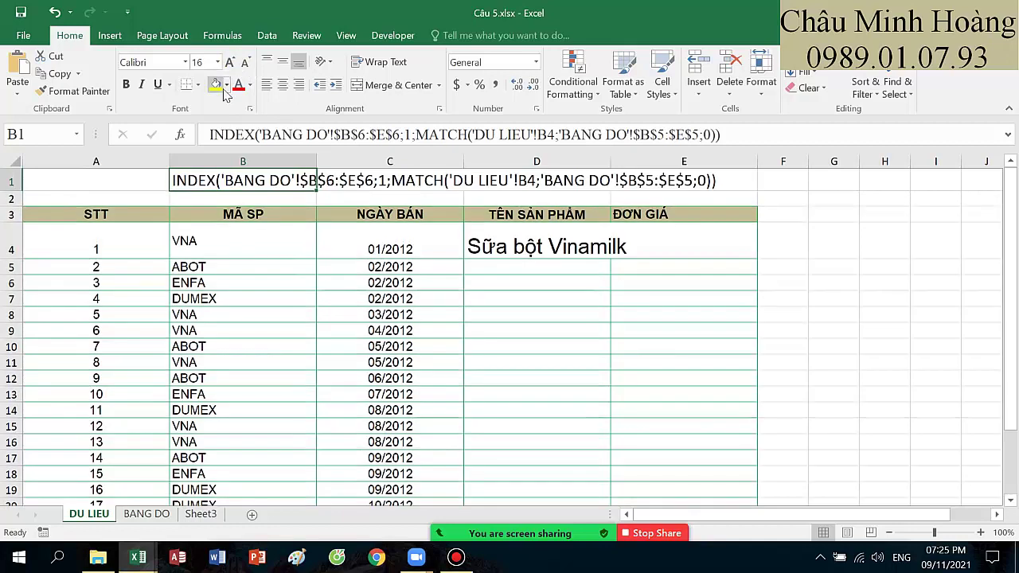
Step: Start an INDEX formula in E4 with the unit prices 'BANG DO'!$B$7:$E$10 as its absolute array
{"action": "left_click", "coordinate": [665, 236]}
{"action": "type", "text": "=in"}
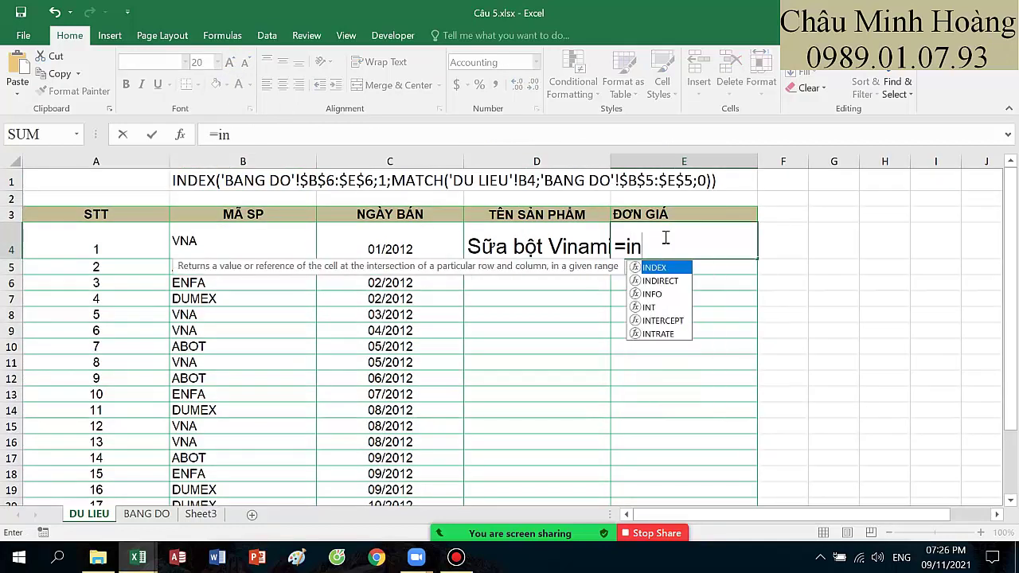
{"action": "key", "text": "Tab"}
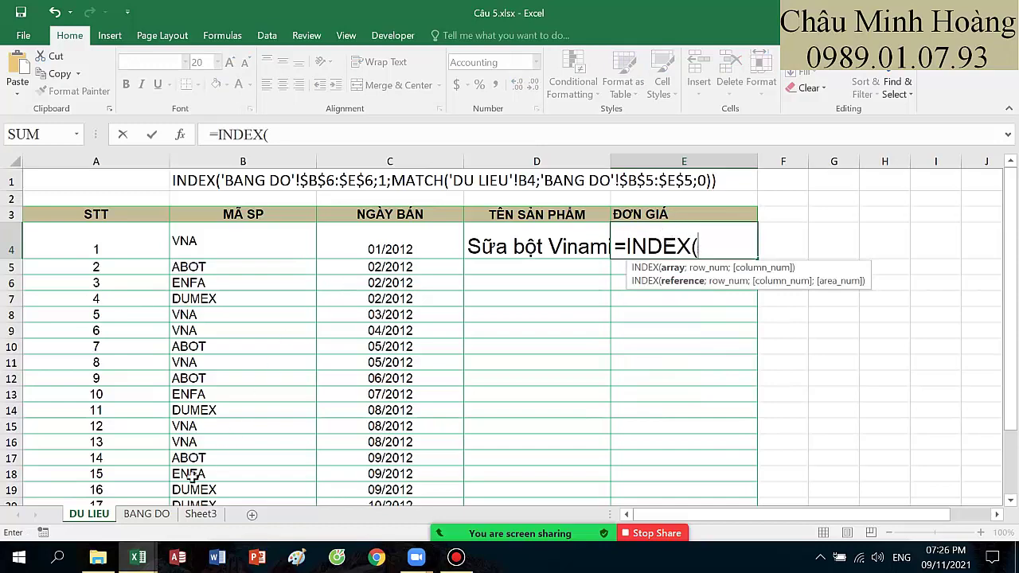
{"action": "left_click", "coordinate": [149, 514]}
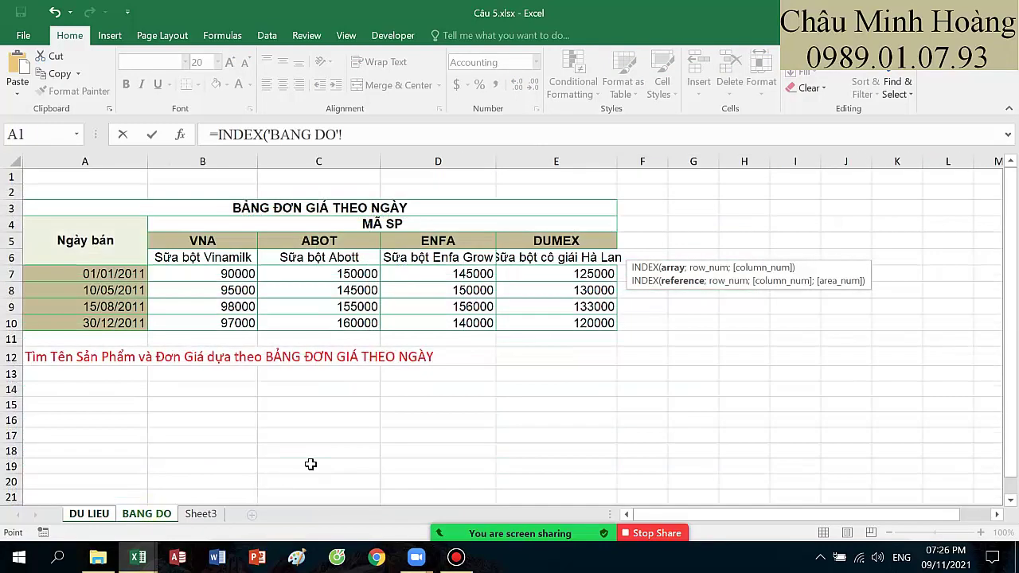
{"action": "key", "text": "BackSpace"}
{"action": "key", "text": "BackSpace"}
{"action": "key", "text": "BackSpace"}
{"action": "key", "text": "BackSpace"}
{"action": "key", "text": "BackSpace"}
{"action": "key", "text": "BackSpace"}
{"action": "key", "text": "BackSpace"}
{"action": "key", "text": "BackSpace"}
{"action": "key", "text": "BackSpace"}
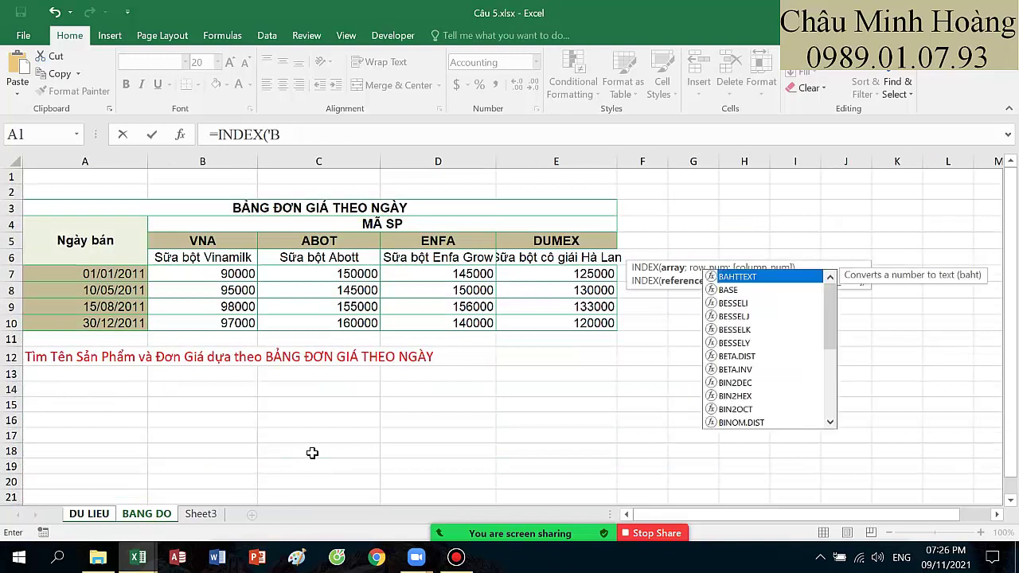
{"action": "left_click_drag", "start_coordinate": [232, 274], "coordinate": [563, 328]}
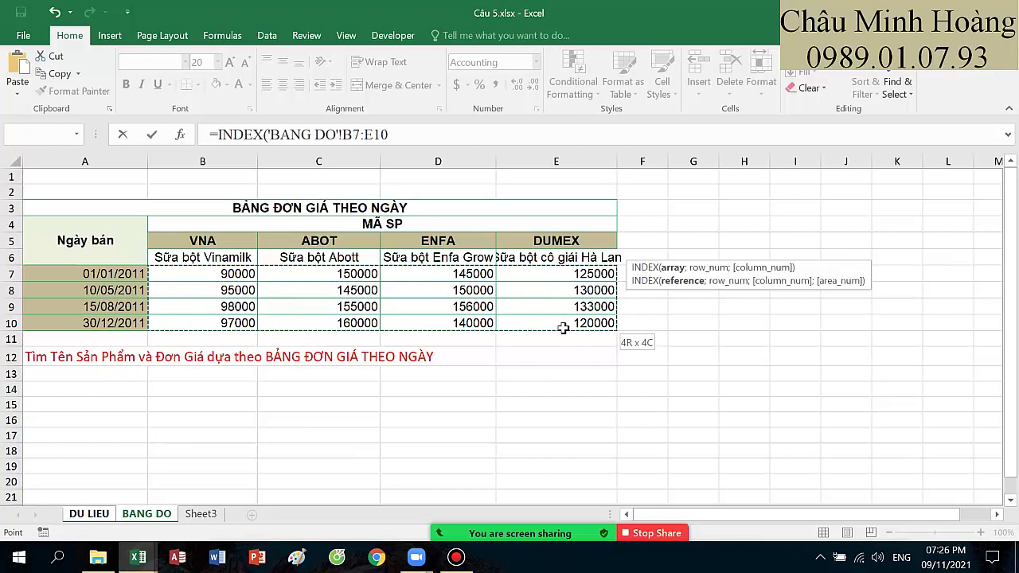
{"action": "key", "text": "F4"}
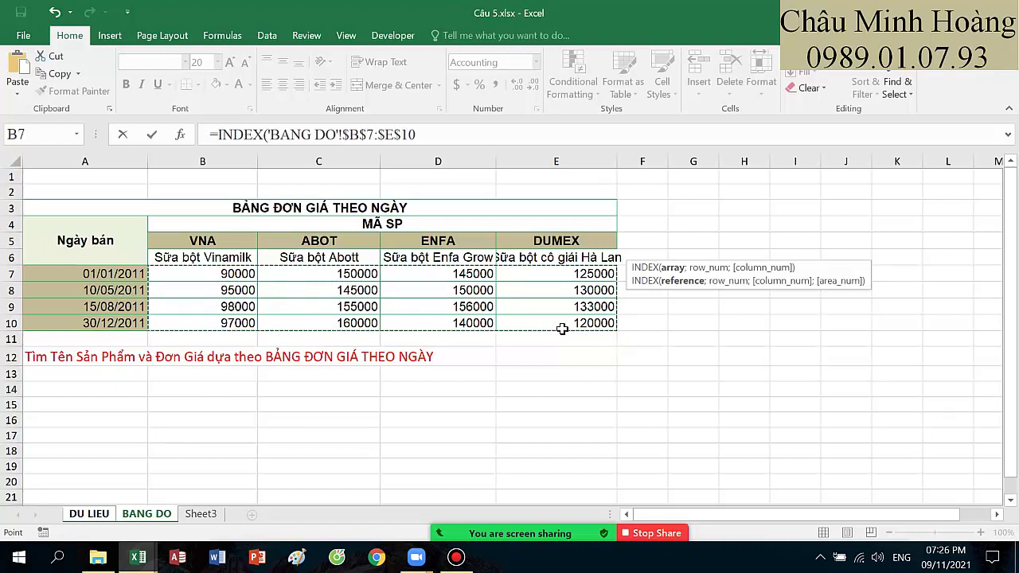
{"action": "type", "text": ";"}
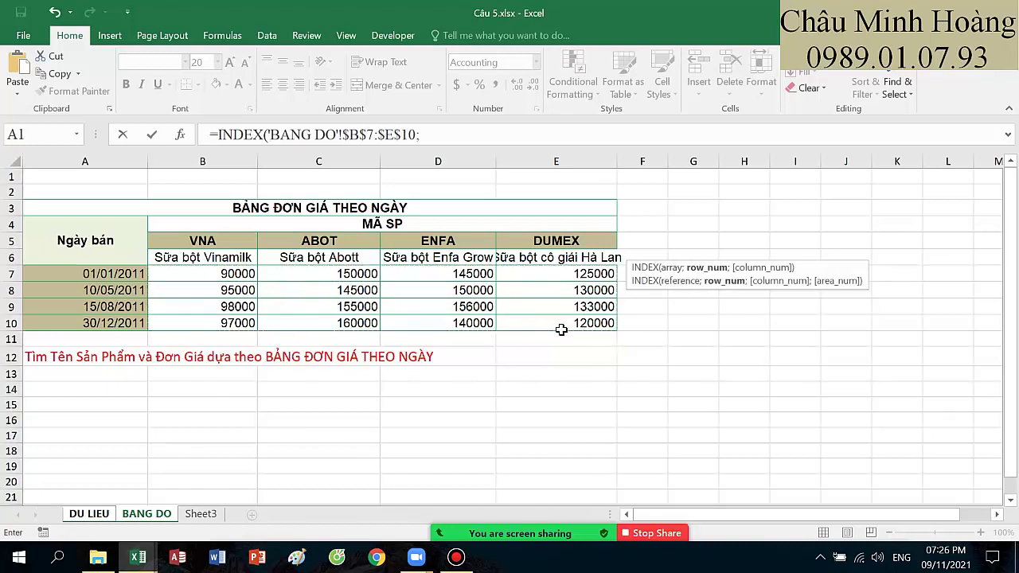
Step: Add MATCH as the INDEX row number, with sale date 'DU LIEU'!C4 as its lookup value
{"action": "type", "text": "match("}
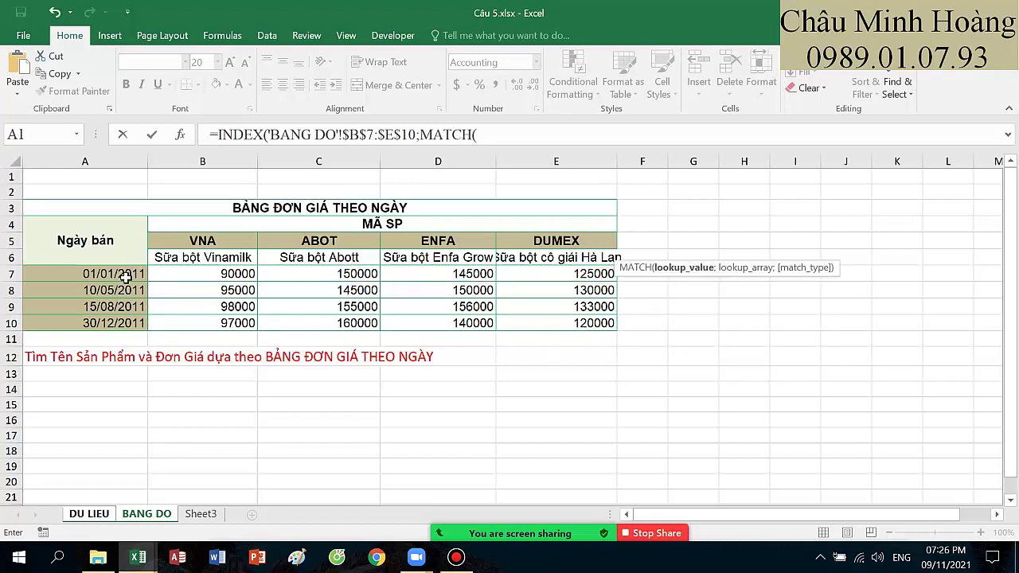
{"action": "left_click", "coordinate": [102, 517]}
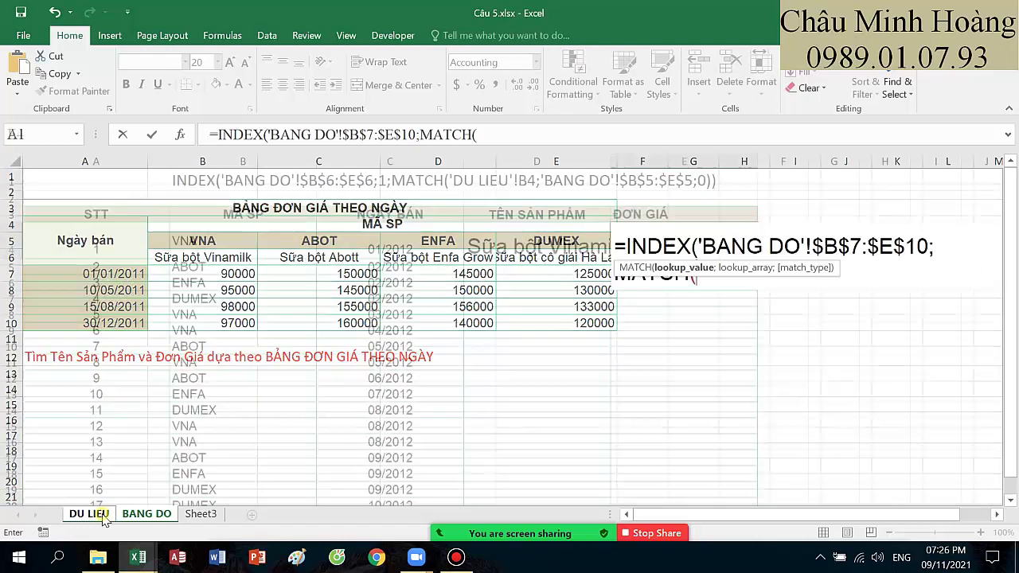
{"action": "key", "text": "BackSpace"}
{"action": "key", "text": "BackSpace"}
{"action": "key", "text": "BackSpace"}
{"action": "key", "text": "BackSpace"}
{"action": "key", "text": "BackSpace"}
{"action": "key", "text": "BackSpace"}
{"action": "key", "text": "BackSpace"}
{"action": "key", "text": "BackSpace"}
{"action": "key", "text": "BackSpace"}
{"action": "key", "text": "BackSpace"}
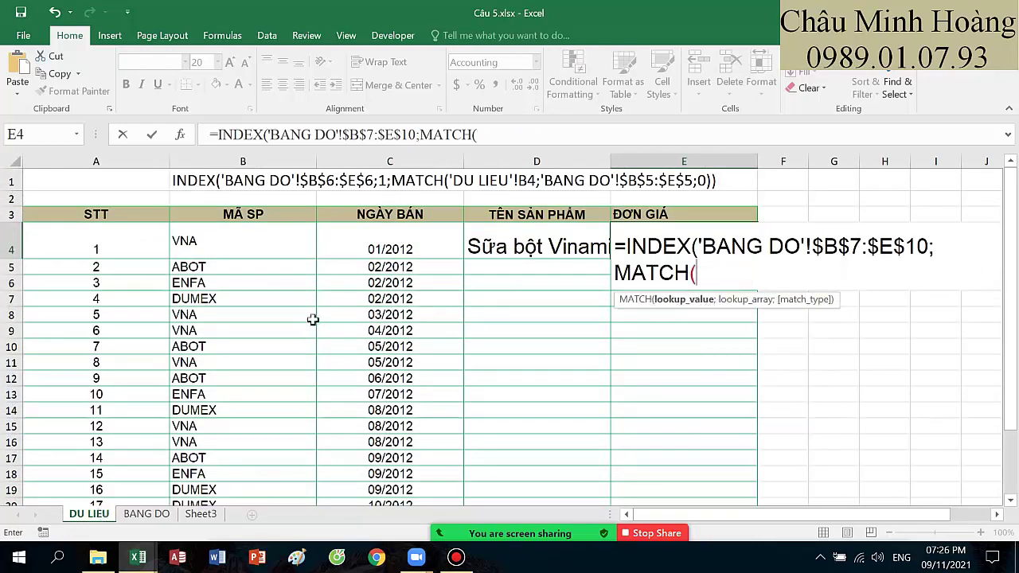
{"action": "left_click", "coordinate": [373, 252]}
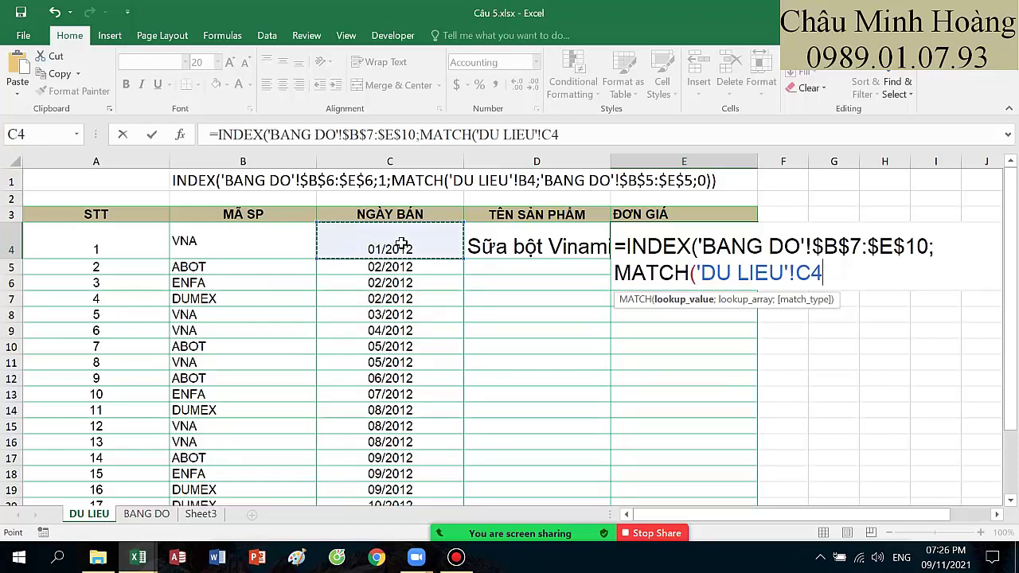
{"action": "type", "text": ";"}
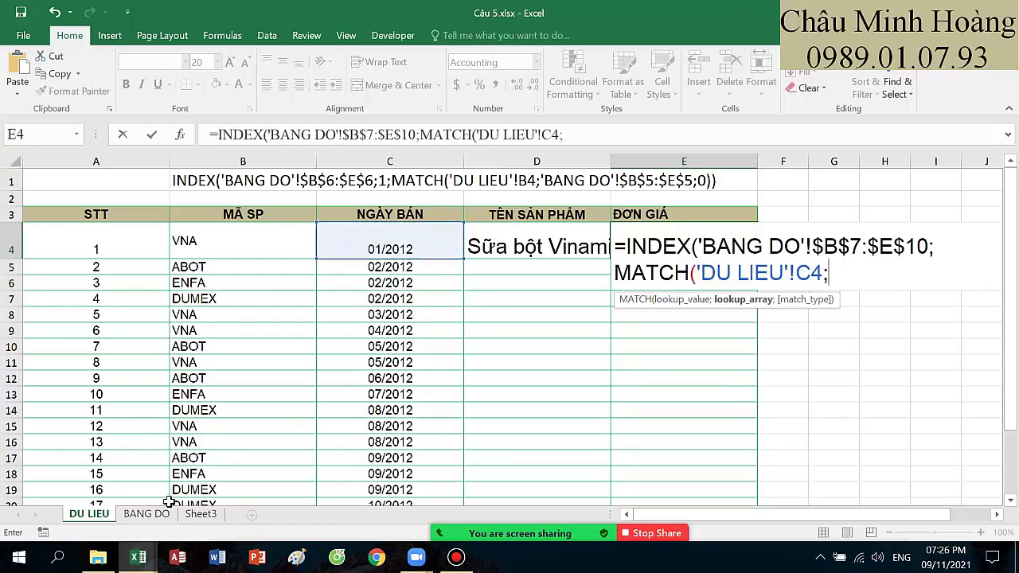
Step: Complete the row MATCH in E4's formula with the absolute sale date range 'BANG DO'!$A$7:$A$10 and match type 1
{"action": "left_click", "coordinate": [147, 514]}
{"action": "key", "text": "BackSpace"}
{"action": "key", "text": "BackSpace"}
{"action": "key", "text": "BackSpace"}
{"action": "key", "text": "BackSpace"}
{"action": "key", "text": "BackSpace"}
{"action": "key", "text": "BackSpace"}
{"action": "key", "text": "BackSpace"}
{"action": "key", "text": "BackSpace"}
{"action": "key", "text": "BackSpace"}
{"action": "key", "text": "BackSpace"}
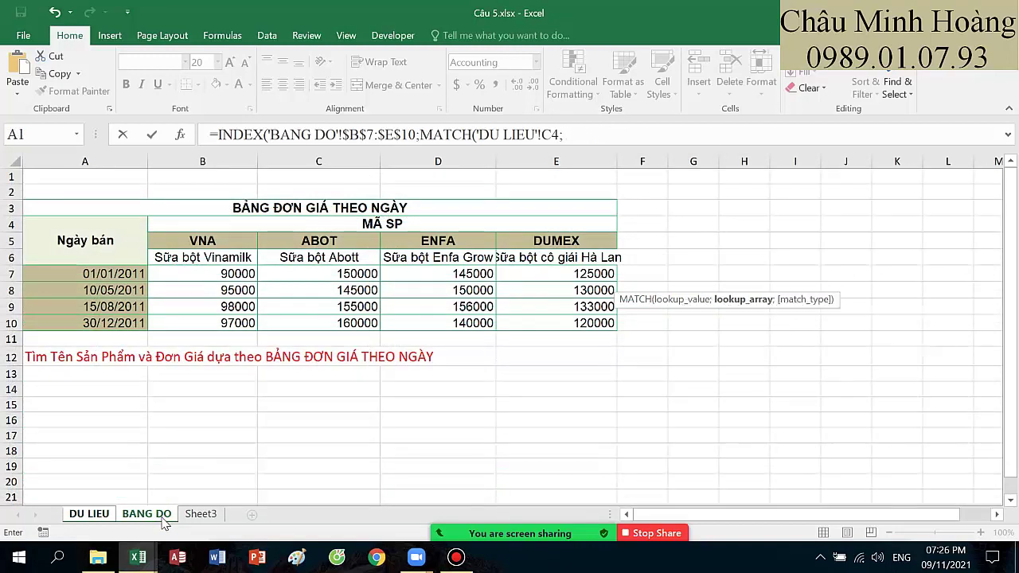
{"action": "left_click", "coordinate": [579, 137]}
{"action": "left_click_drag", "start_coordinate": [86, 273], "coordinate": [96, 320]}
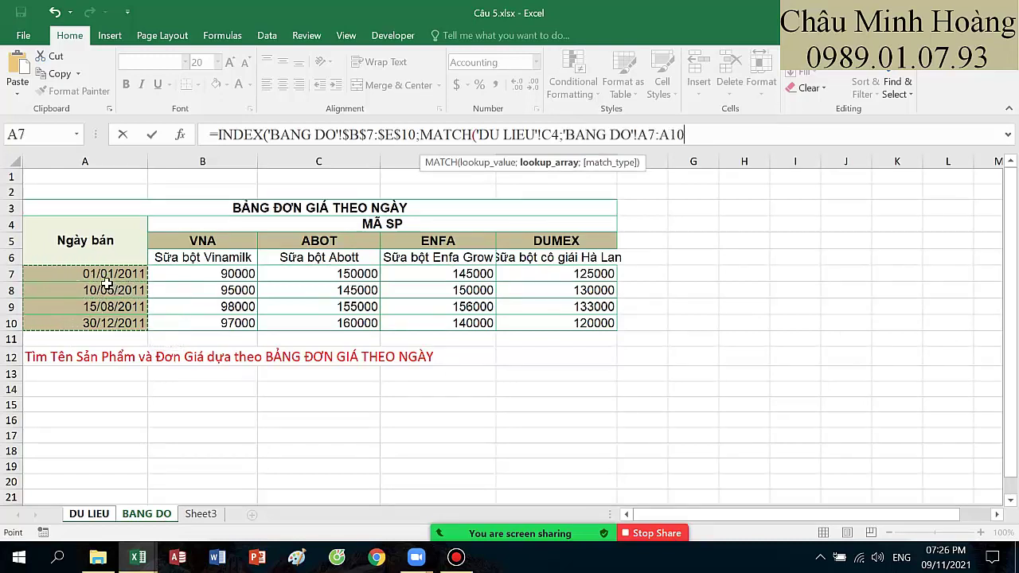
{"action": "key", "text": "F4"}
{"action": "type", "text": ";"}
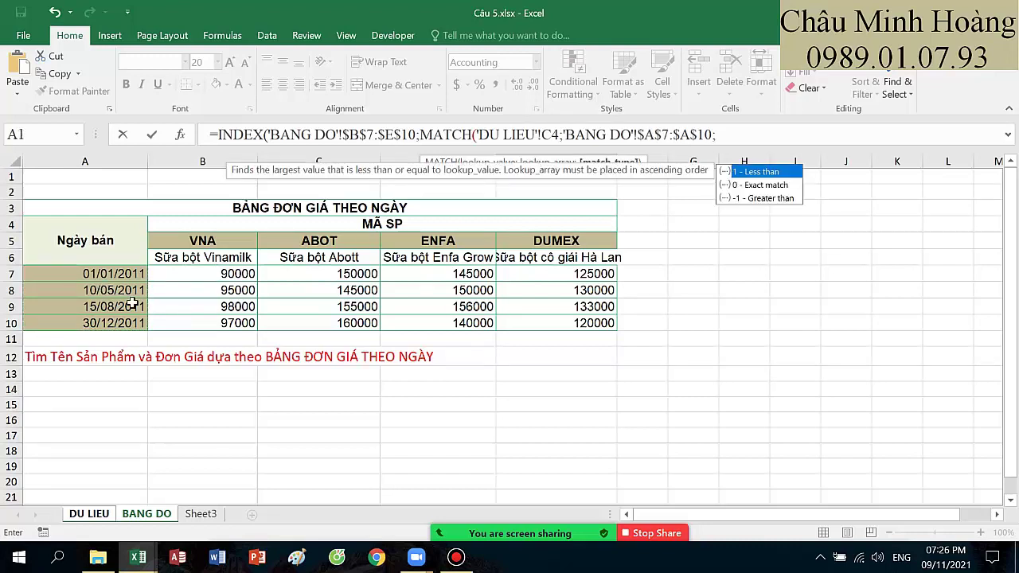
{"action": "type", "text": "1);m"}
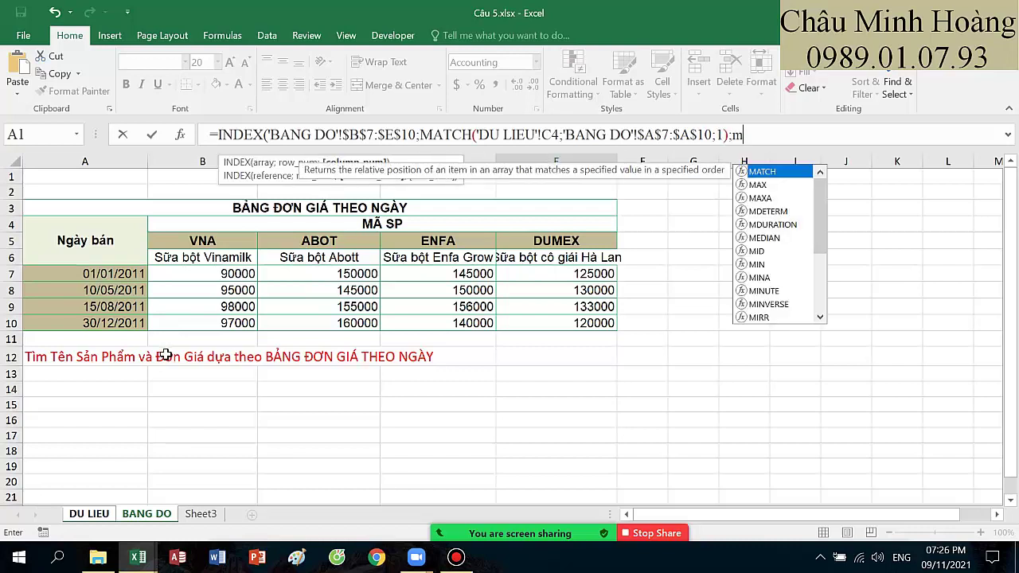
Step: Add a second MATCH as the INDEX column number, with product code 'DU LIEU'!B4 as its lookup value
{"action": "key", "text": "Tab"}
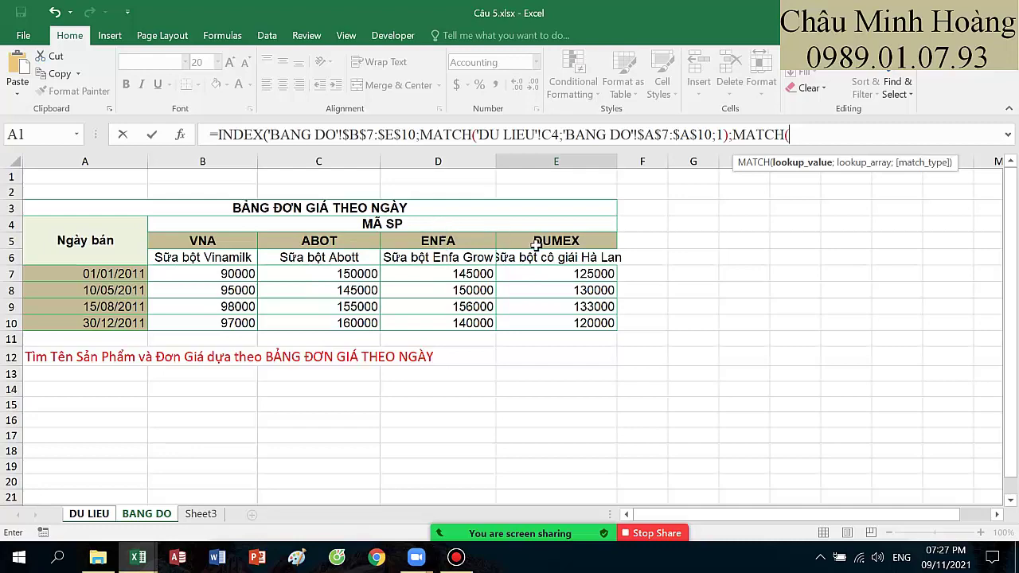
{"action": "left_click", "coordinate": [101, 517]}
{"action": "key", "text": "BackSpace"}
{"action": "key", "text": "BackSpace"}
{"action": "key", "text": "BackSpace"}
{"action": "key", "text": "BackSpace"}
{"action": "key", "text": "BackSpace"}
{"action": "key", "text": "BackSpace"}
{"action": "key", "text": "BackSpace"}
{"action": "key", "text": "BackSpace"}
{"action": "key", "text": "BackSpace"}
{"action": "key", "text": "BackSpace"}
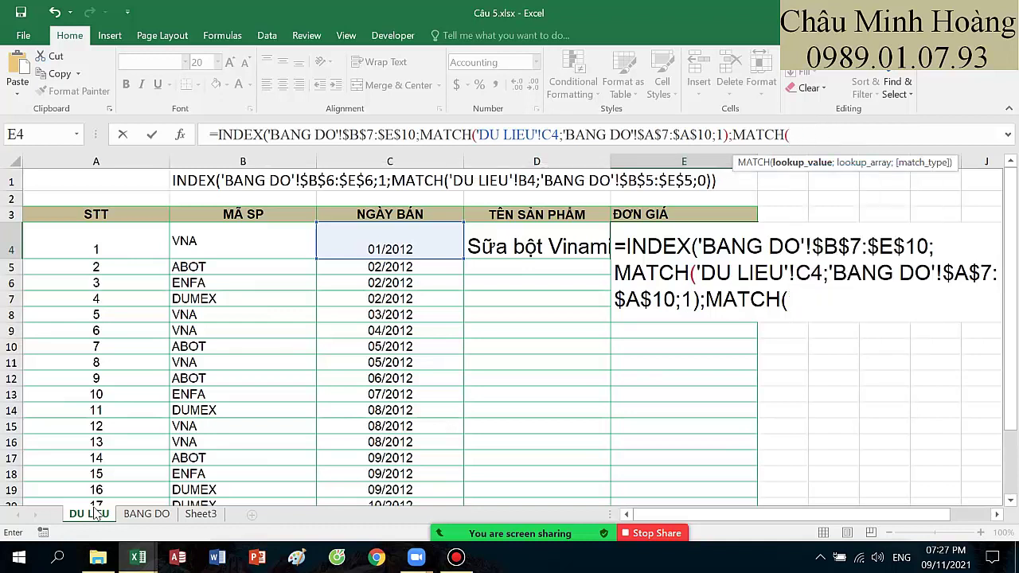
{"action": "left_click", "coordinate": [213, 244]}
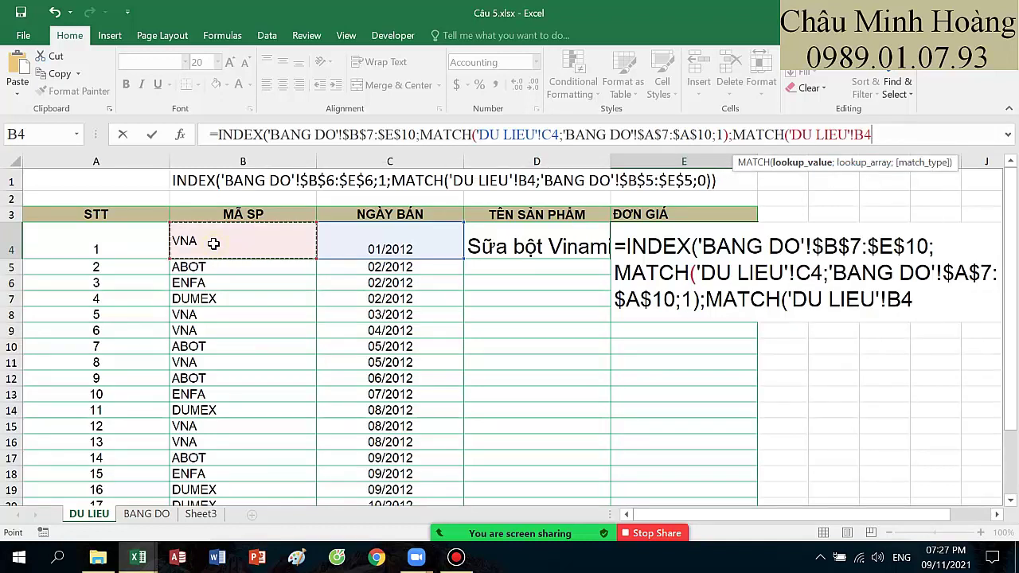
{"action": "type", "text": ";"}
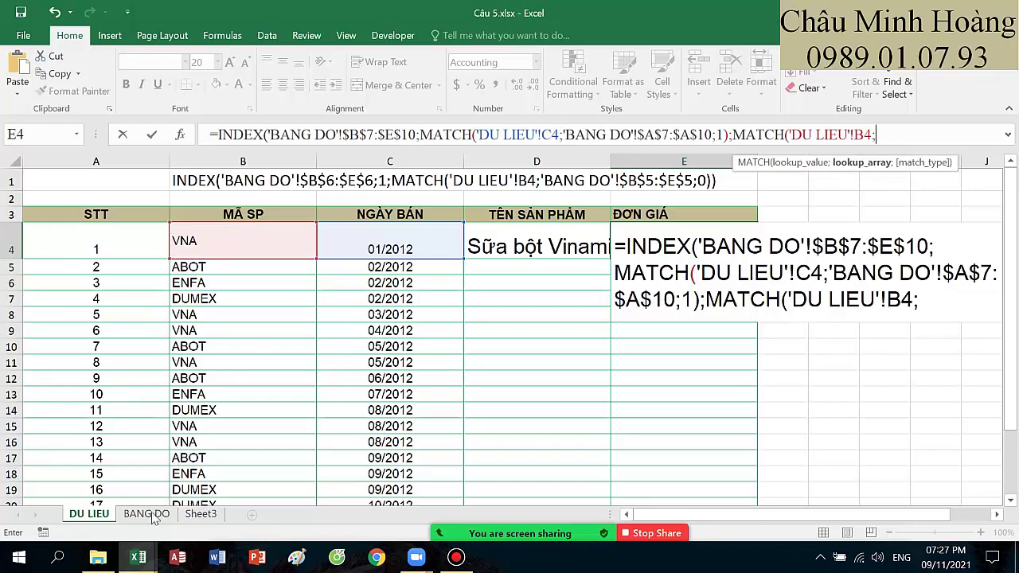
Step: Give the column MATCH the absolute product code range 'BANG DO'!$B$5:$E$5 and match type 0, and enter the formula
{"action": "left_click", "coordinate": [147, 515]}
{"action": "key", "text": "BackSpace"}
{"action": "key", "text": "BackSpace"}
{"action": "key", "text": "BackSpace"}
{"action": "key", "text": "BackSpace"}
{"action": "key", "text": "BackSpace"}
{"action": "key", "text": "BackSpace"}
{"action": "key", "text": "BackSpace"}
{"action": "key", "text": "BackSpace"}
{"action": "key", "text": "BackSpace"}
{"action": "key", "text": "BackSpace"}
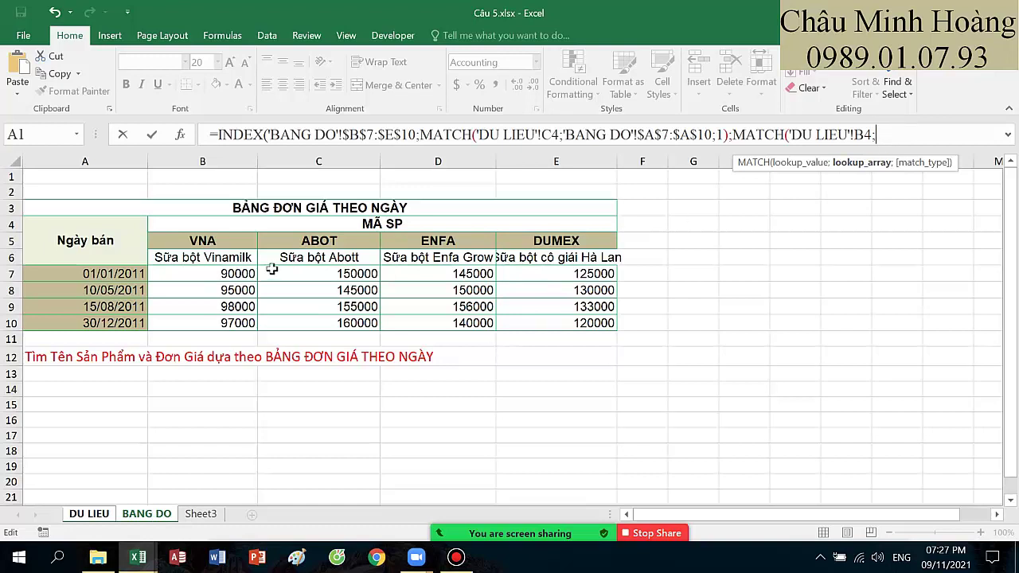
{"action": "left_click_drag", "start_coordinate": [182, 241], "coordinate": [559, 236]}
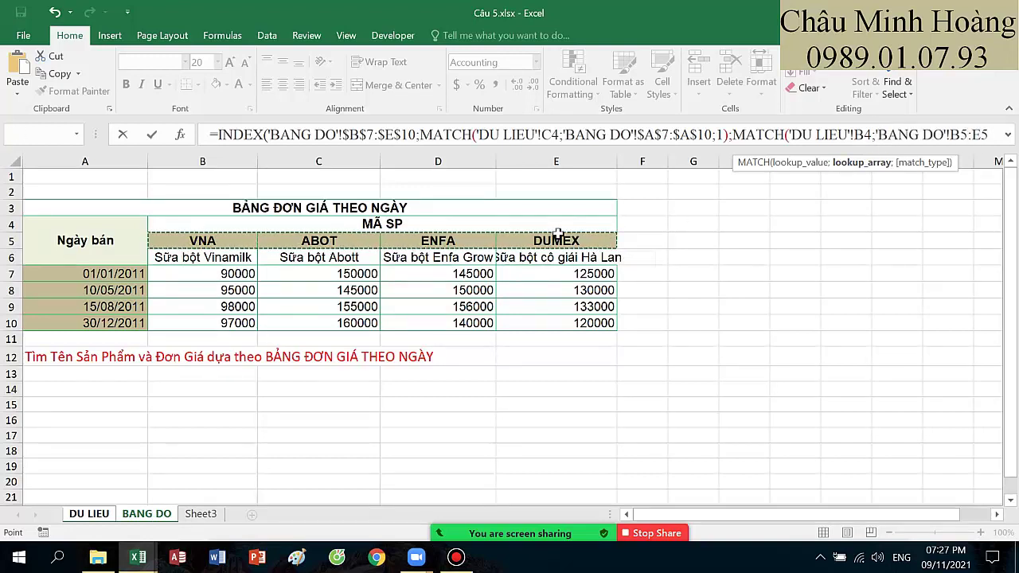
{"action": "key", "text": "F4"}
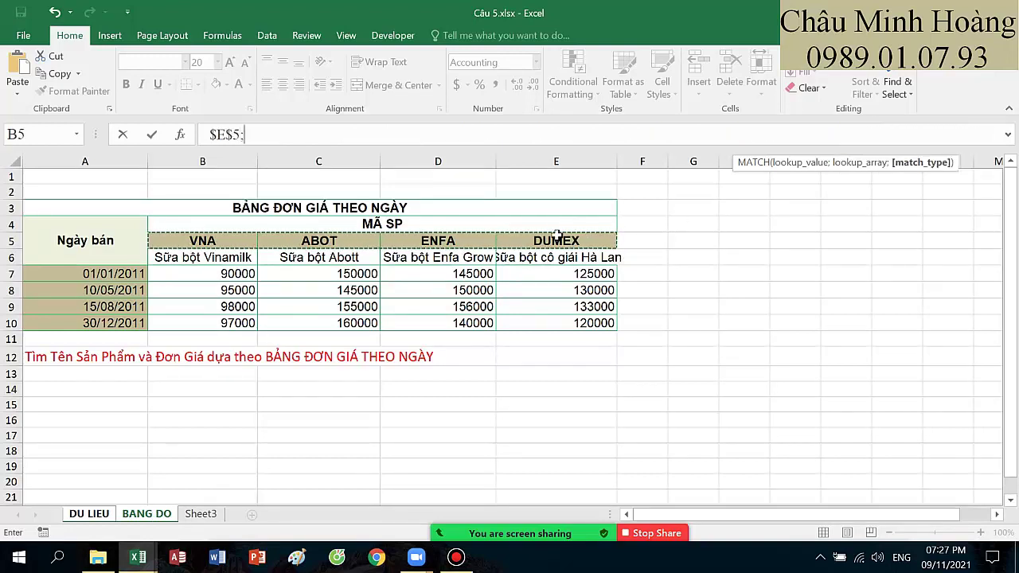
{"action": "type", "text": ";0"}
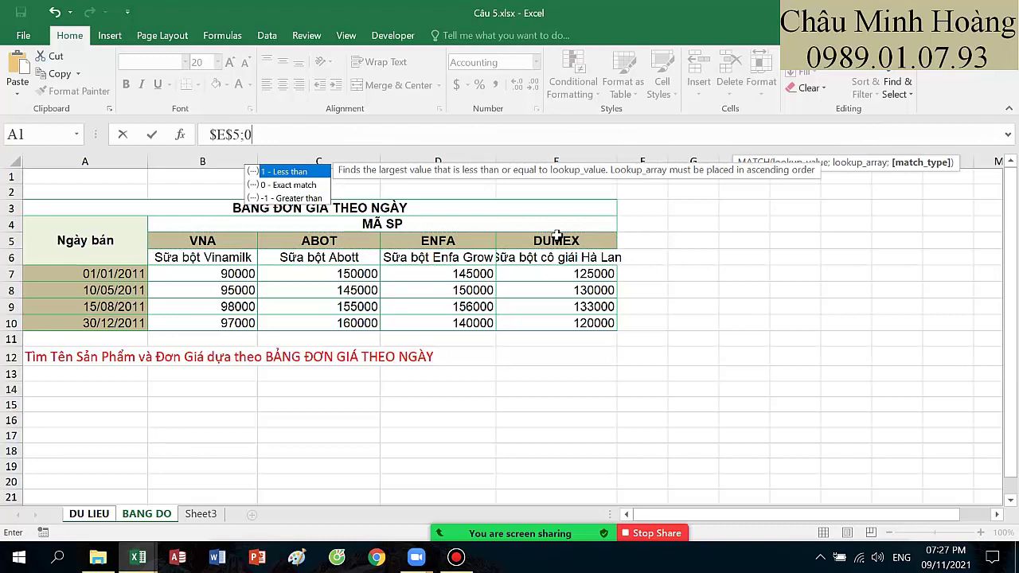
{"action": "type", "text": ")"}
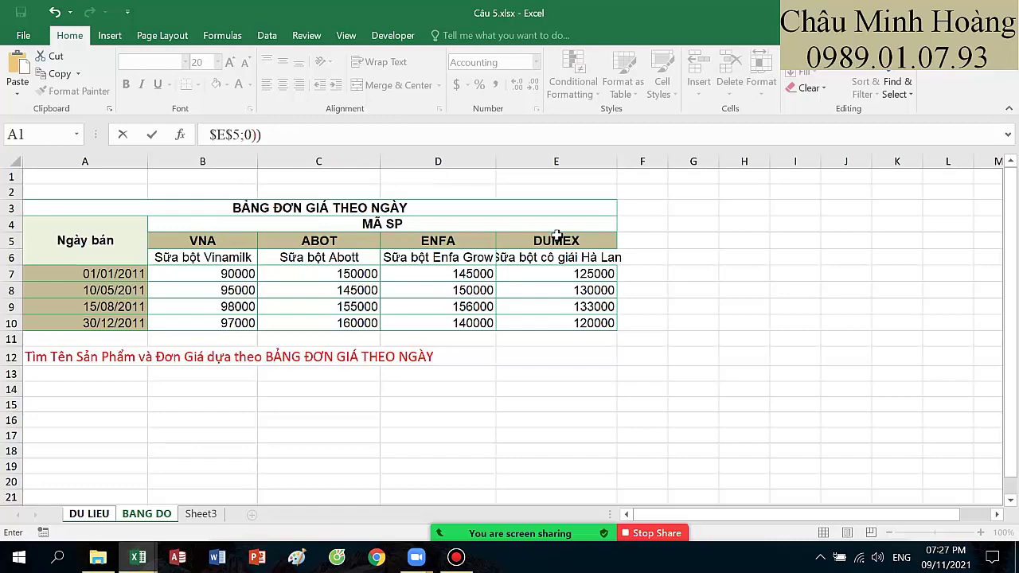
{"action": "key", "text": "Return"}
Step: Open E4's unit price formula for editing and select its text without the equals sign
{"action": "double_click", "coordinate": [685, 239]}
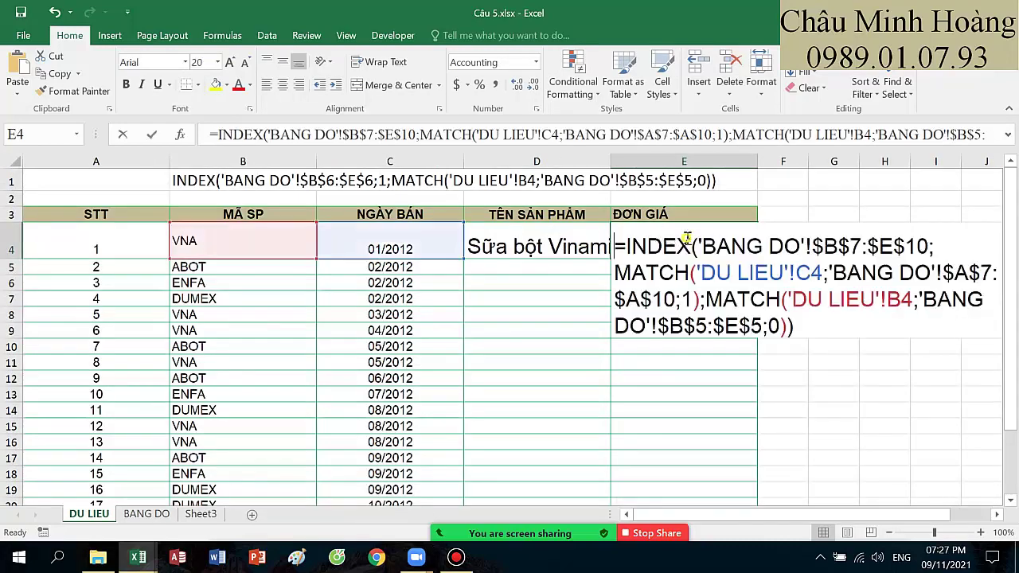
{"action": "left_click_drag", "start_coordinate": [629, 248], "coordinate": [812, 341]}
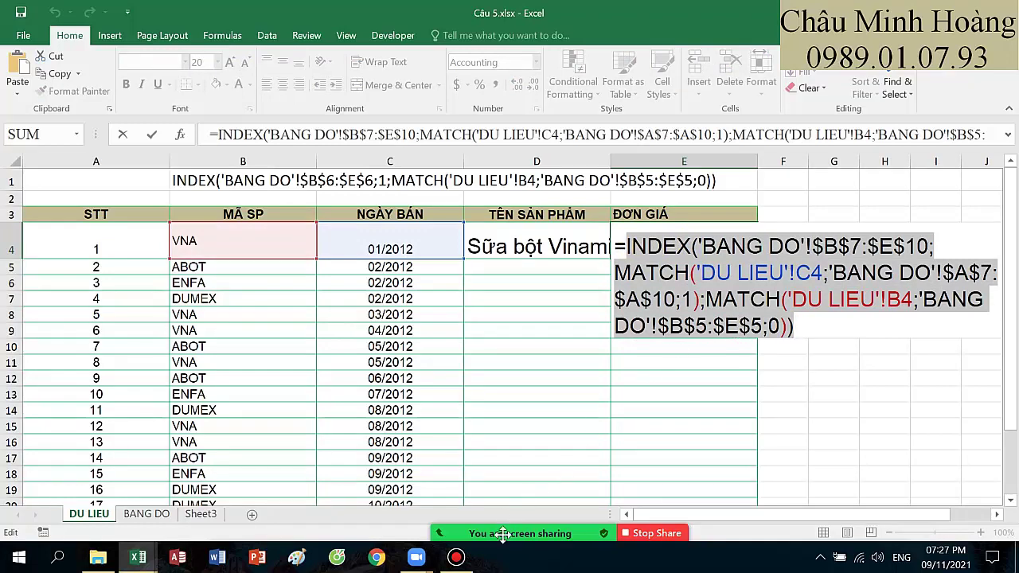
{"action": "left_click", "coordinate": [456, 558]}
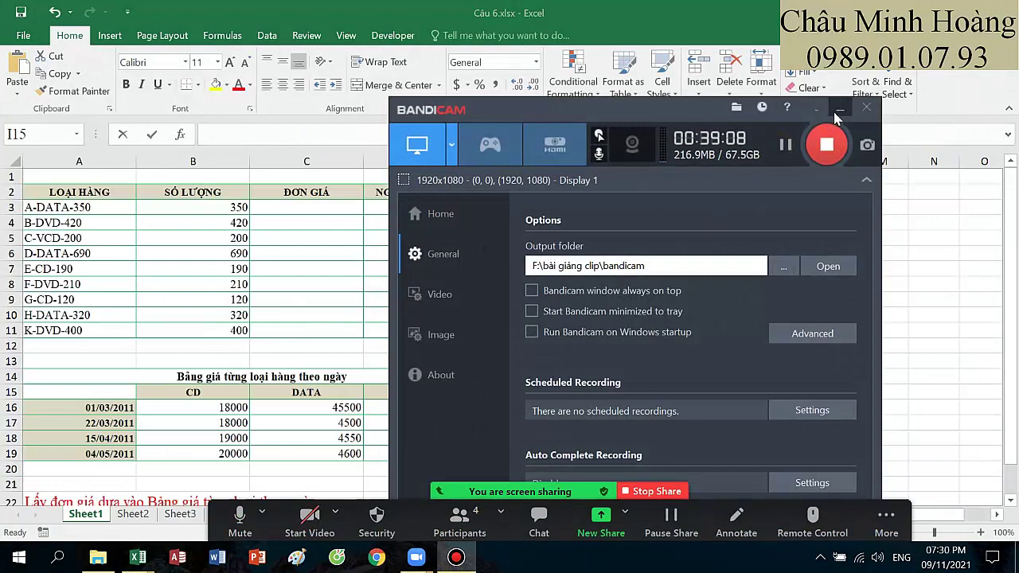
{"action": "left_click", "coordinate": [841, 109]}
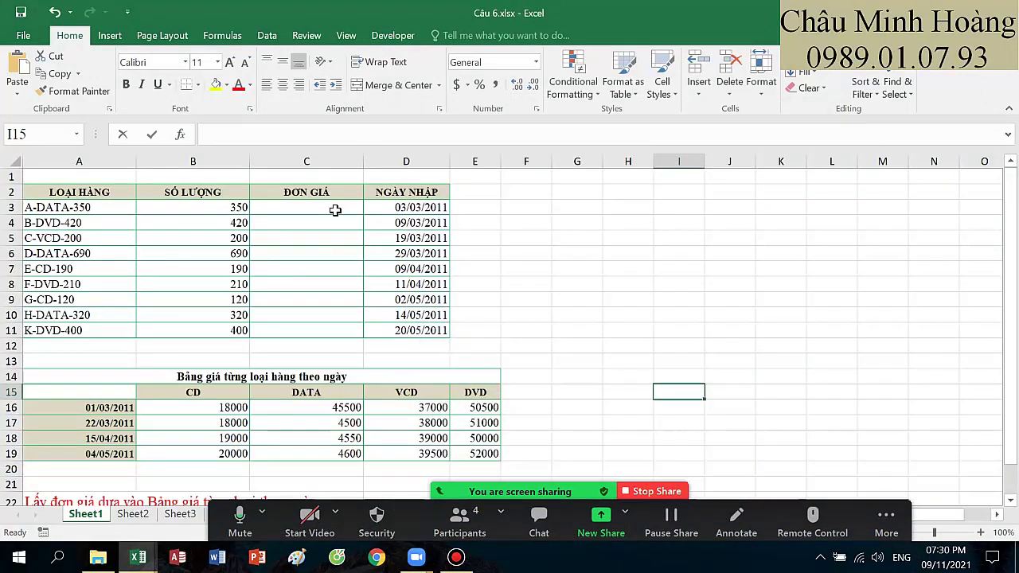
Step: Set the font size of the first unit price cell, C3, to 20
{"action": "left_click", "coordinate": [335, 210]}
{"action": "left_click", "coordinate": [218, 63]}
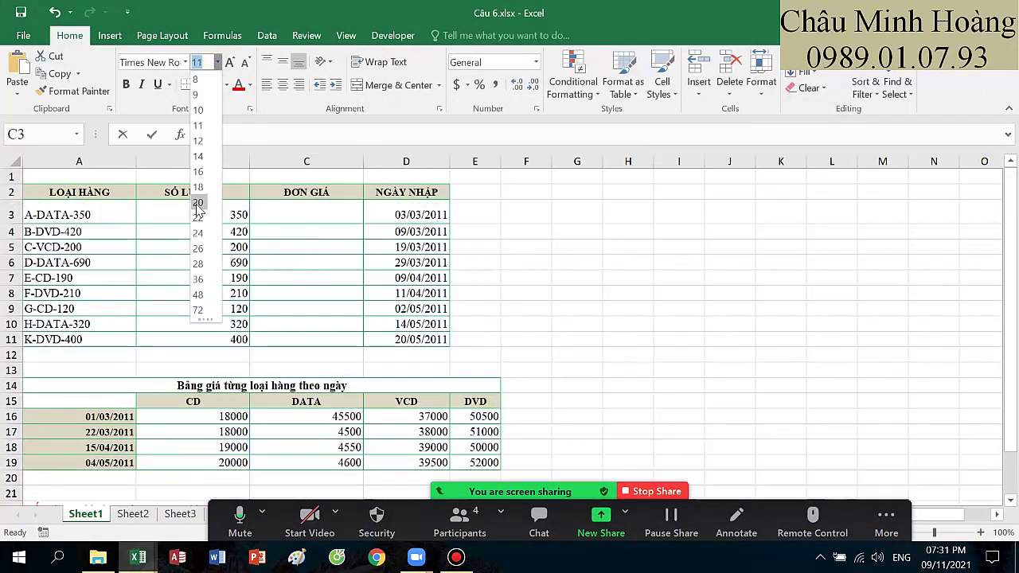
{"action": "left_click", "coordinate": [198, 204]}
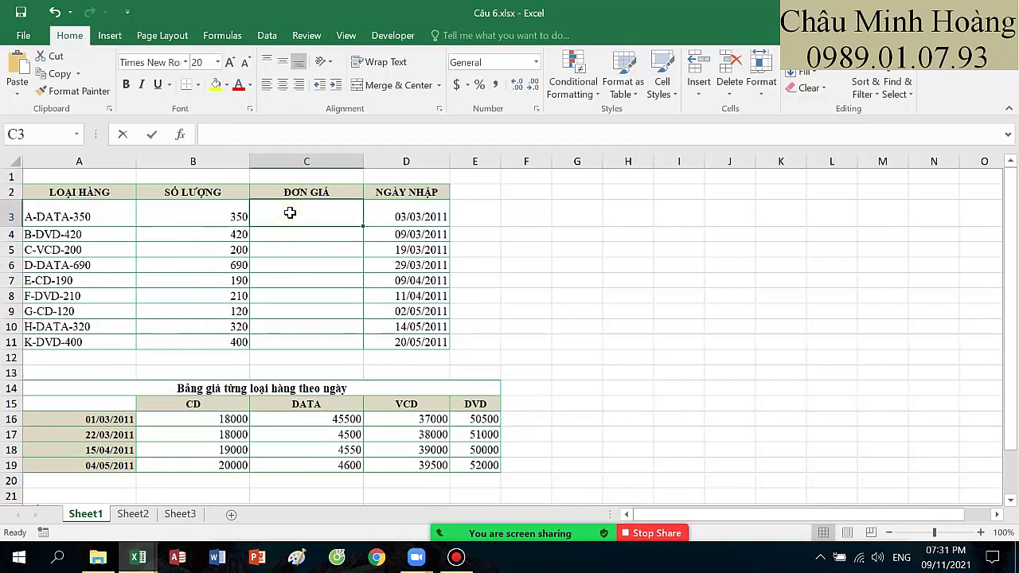
Step: Start an INDEX formula in C3 with the price table values $B$16:$E$19 as its absolute array
{"action": "type", "text": "=index"}
{"action": "key", "text": "Tab"}
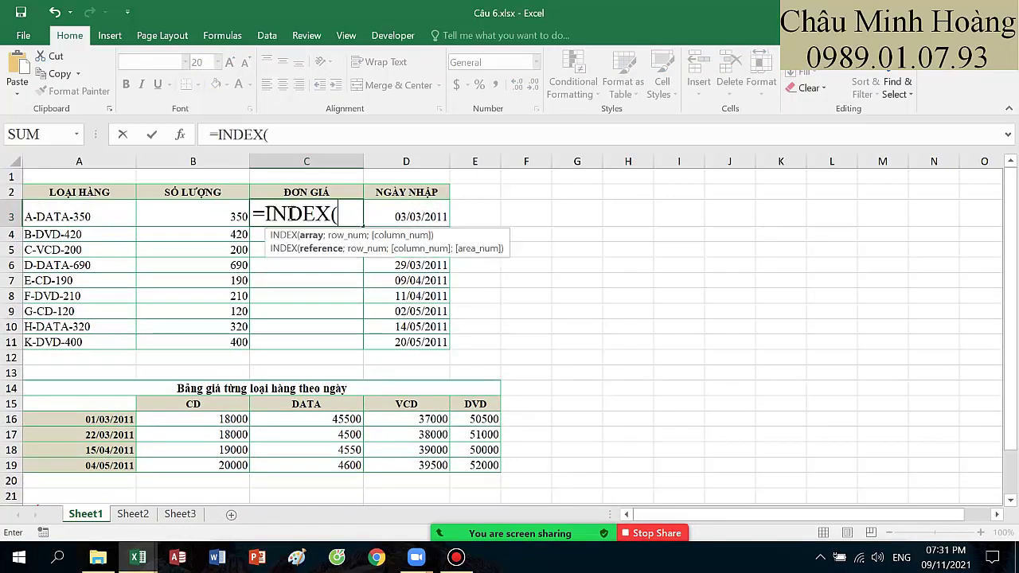
{"action": "left_click_drag", "start_coordinate": [220, 415], "coordinate": [457, 474]}
{"action": "key", "text": "F4"}
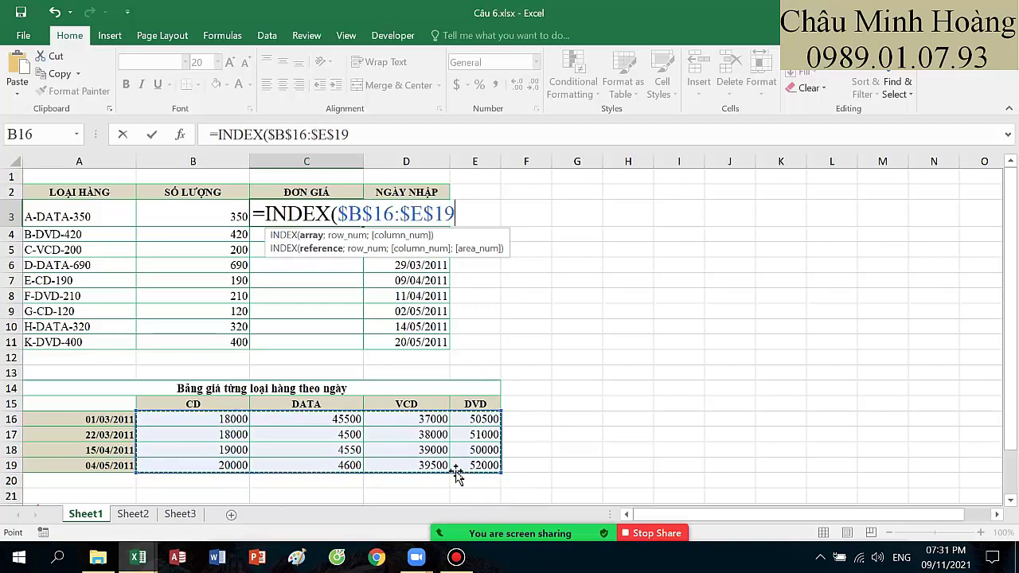
Step: Add MATCH as the INDEX row number, looking up entry date D3 in $A$16:$A$19 with match type 1
{"action": "type", "text": ";m"}
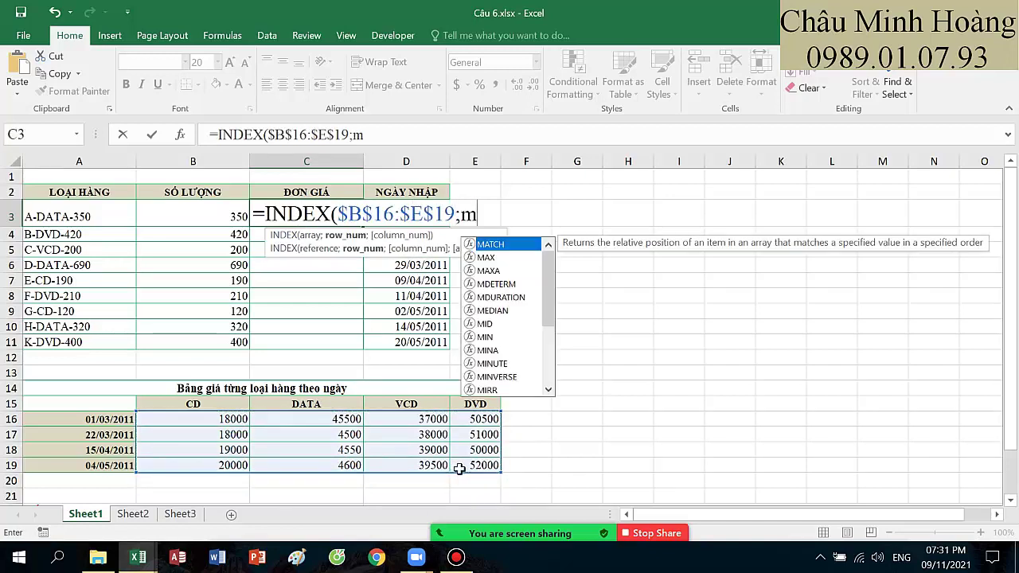
{"action": "type", "text": "a"}
{"action": "key", "text": "Tab"}
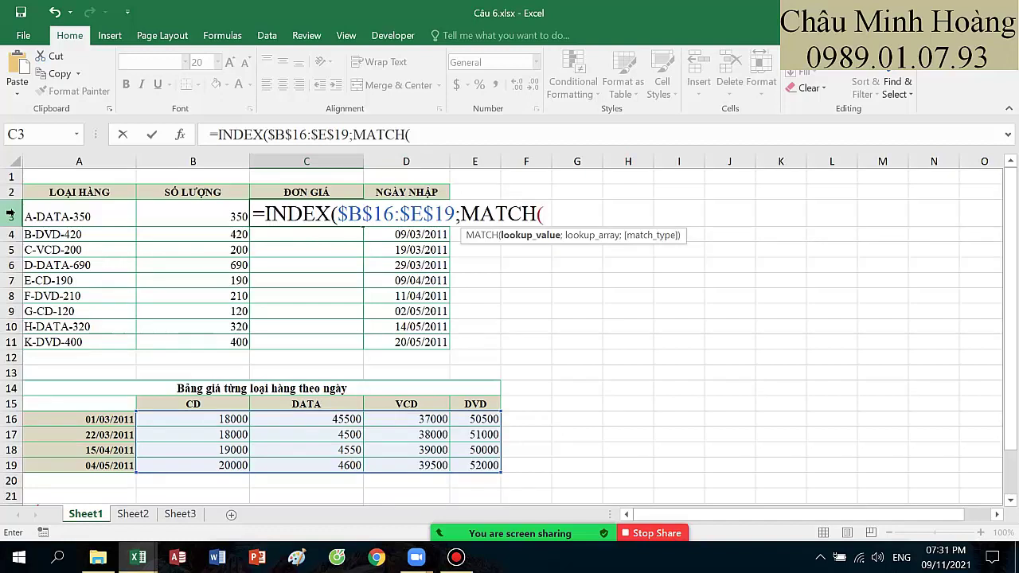
{"action": "type", "text": "D3;"}
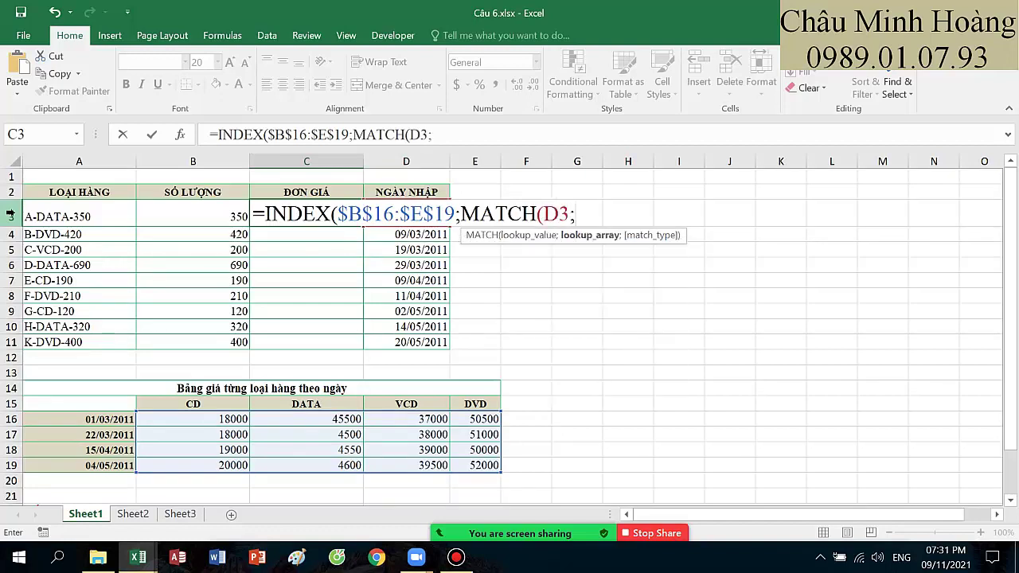
{"action": "left_click_drag", "start_coordinate": [79, 424], "coordinate": [94, 465]}
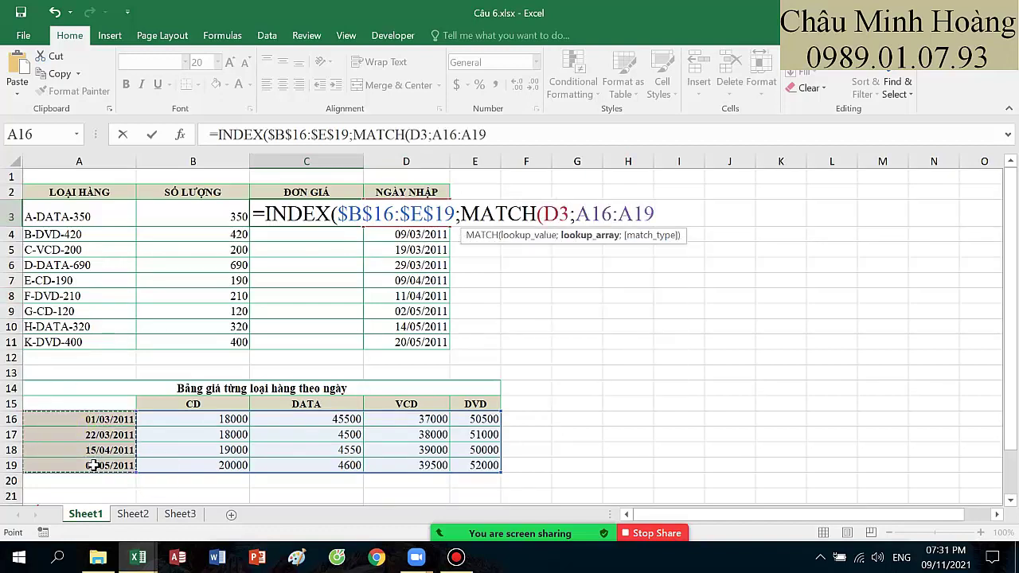
{"action": "key", "text": "F4"}
{"action": "type", "text": ";"}
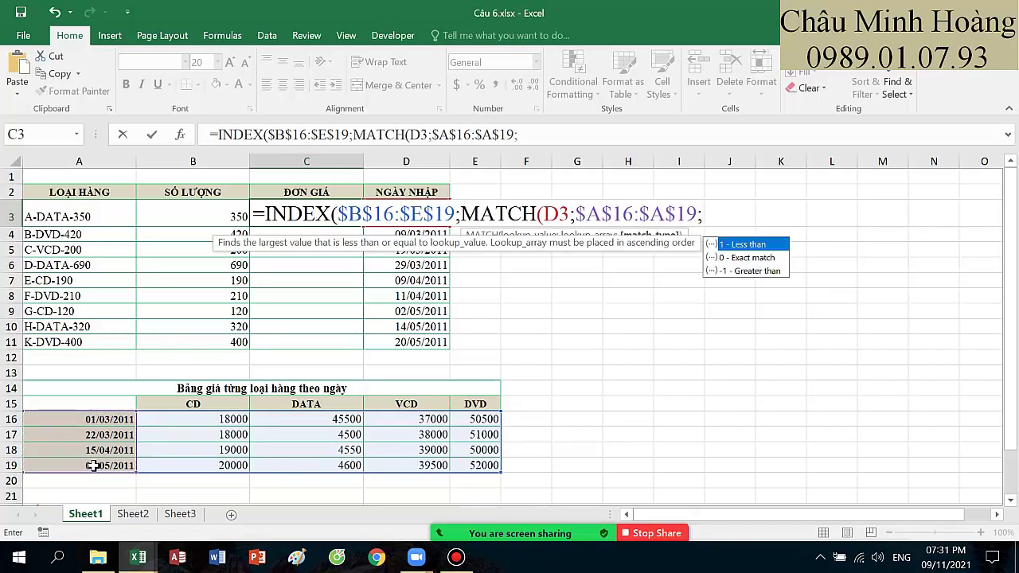
{"action": "type", "text": "1);ma"}
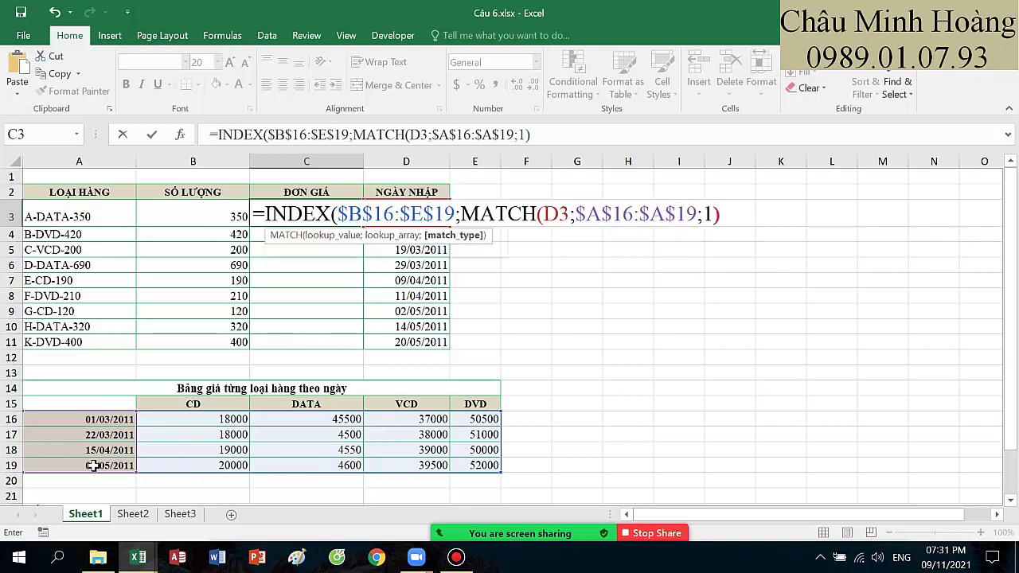
Step: Add a second MATCH as the column number, with MID(A3;3;LEN(A3)-6) as its lookup value
{"action": "key", "text": "Tab"}
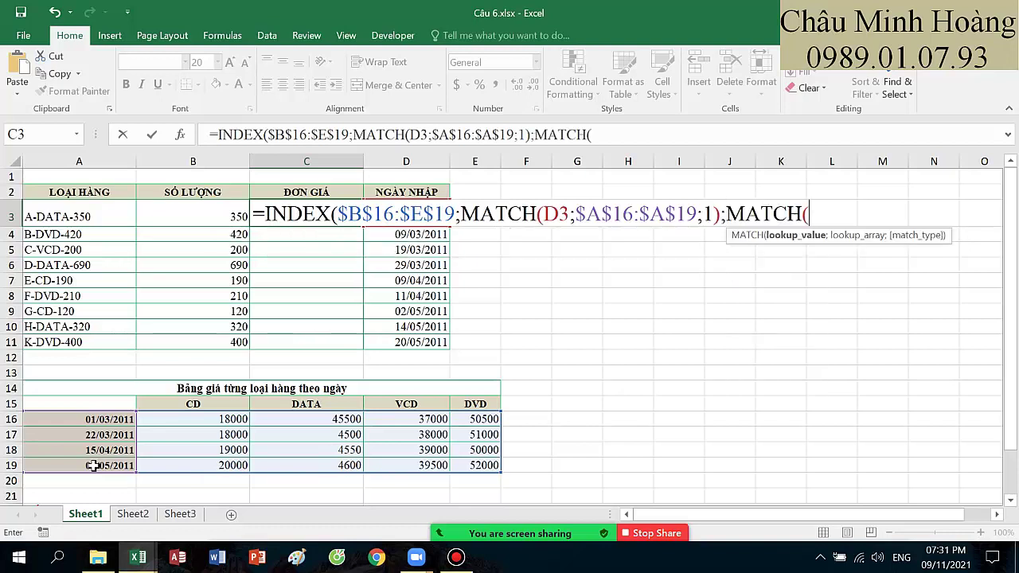
{"action": "type", "text": "mi"}
{"action": "key", "text": "Tab"}
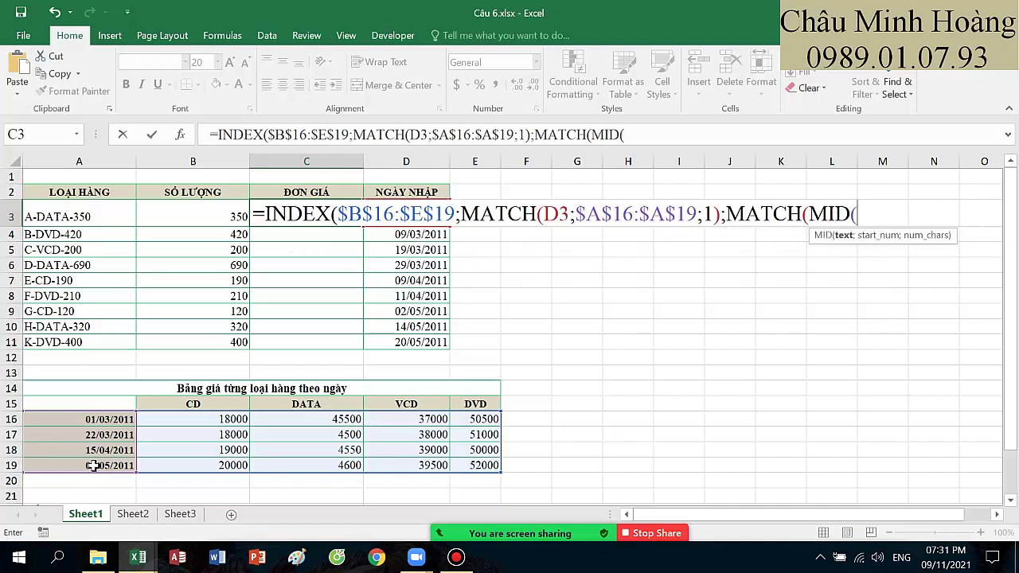
{"action": "left_click", "coordinate": [85, 223]}
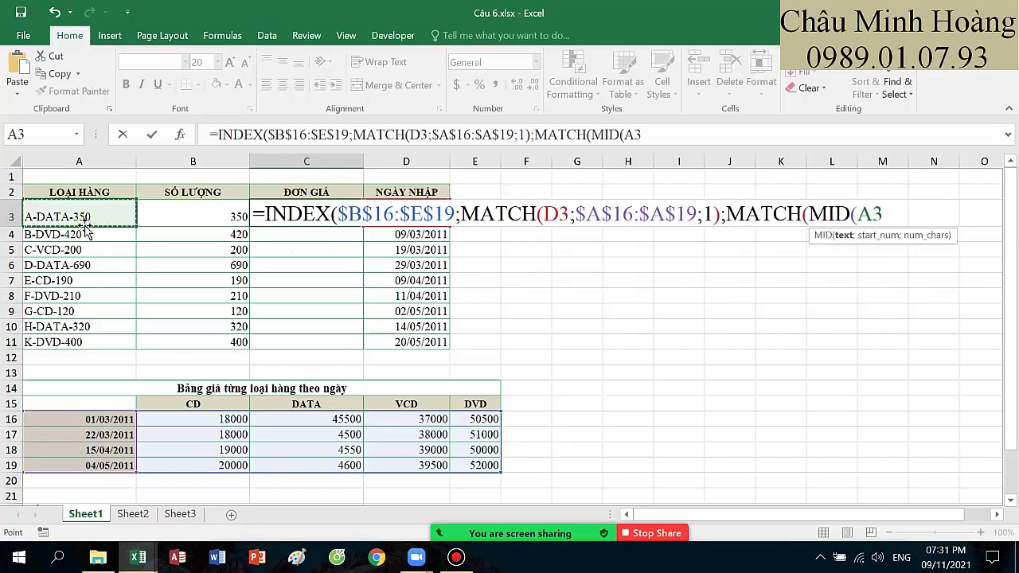
{"action": "type", "text": ";3;len("}
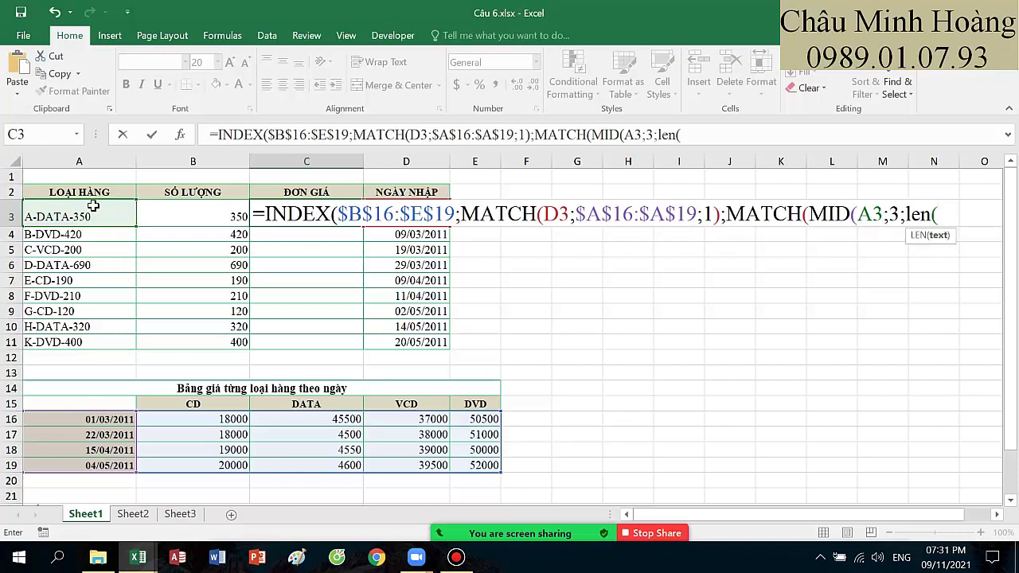
{"action": "left_click", "coordinate": [96, 208]}
{"action": "type", "text": ")-"}
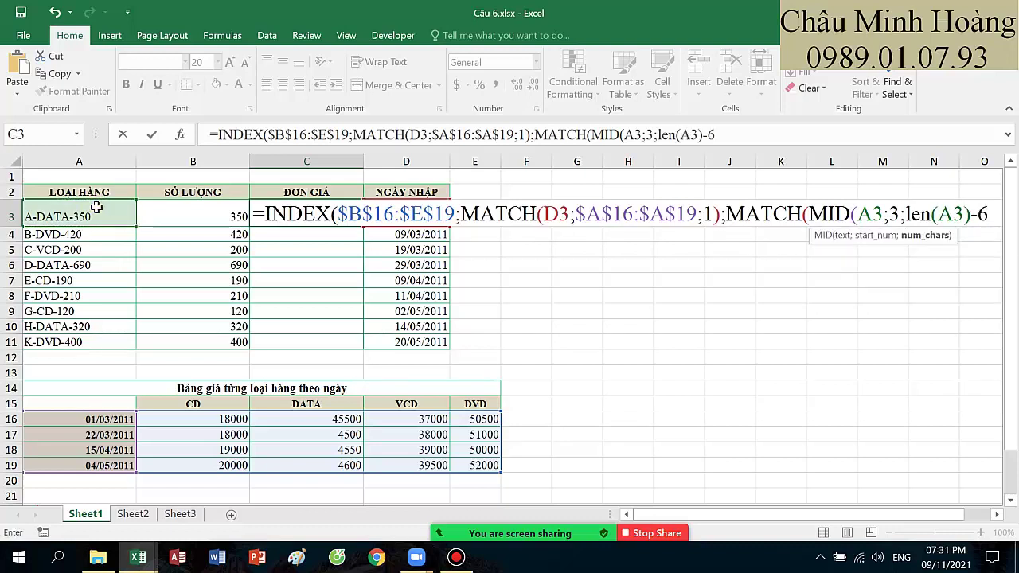
{"action": "type", "text": "6);"}
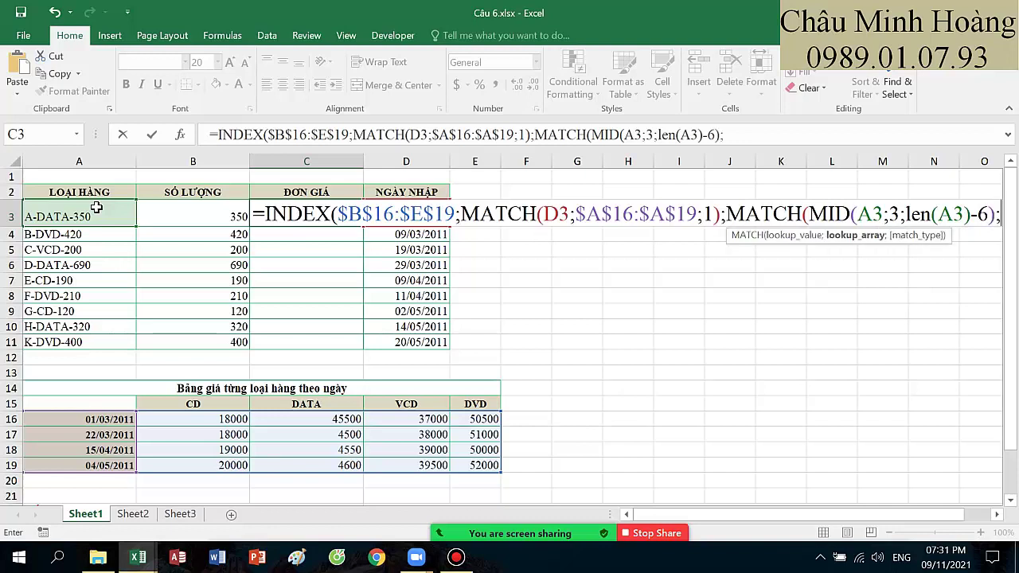
Step: Finish the second MATCH in C3 with the type headings $B$15:$E$15 as lookup array and match type 0, and enter the formula
{"action": "left_click_drag", "start_coordinate": [239, 404], "coordinate": [453, 405]}
{"action": "key", "text": "F4"}
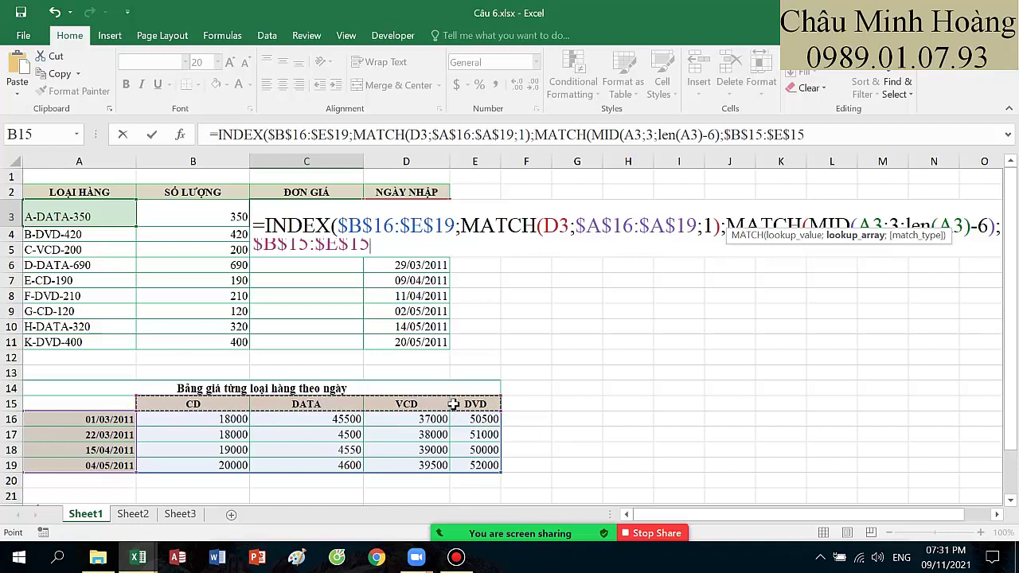
{"action": "type", "text": ";"}
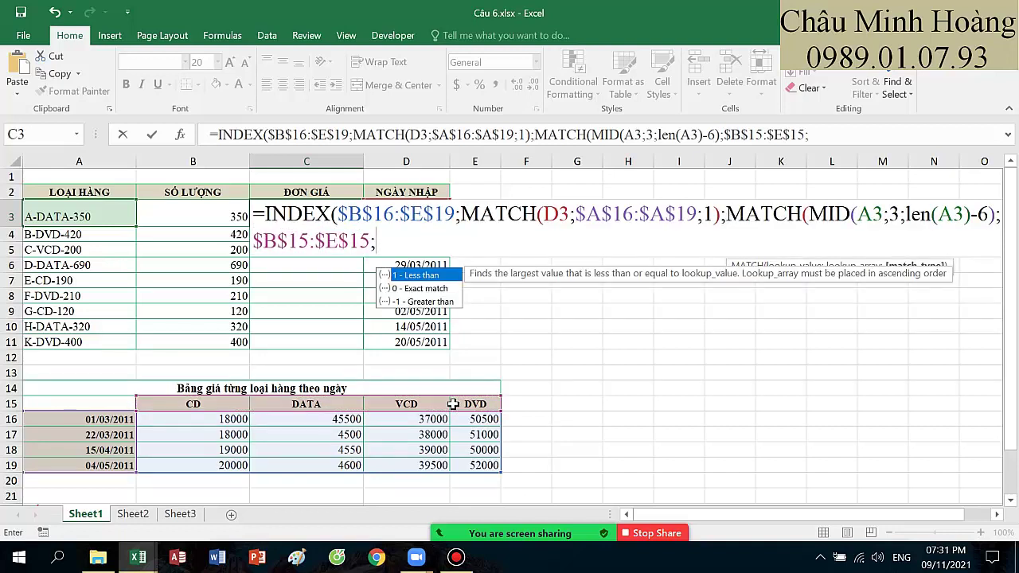
{"action": "type", "text": "0))"}
{"action": "key", "text": "Return"}
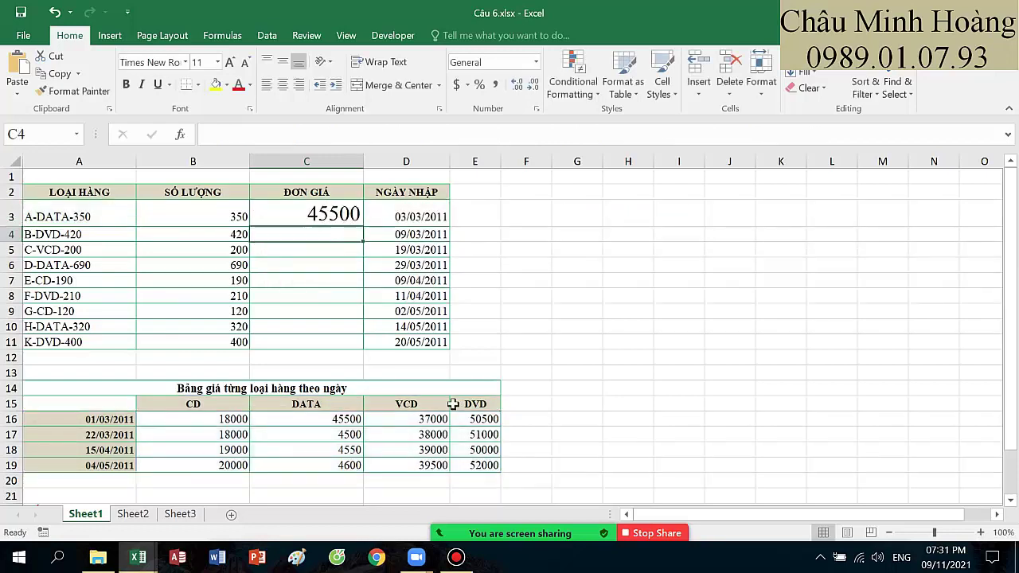
Step: Reopen the C3 formula and append a multiplication by an IF function for the 10% discount rule in row 23
{"action": "double_click", "coordinate": [353, 218]}
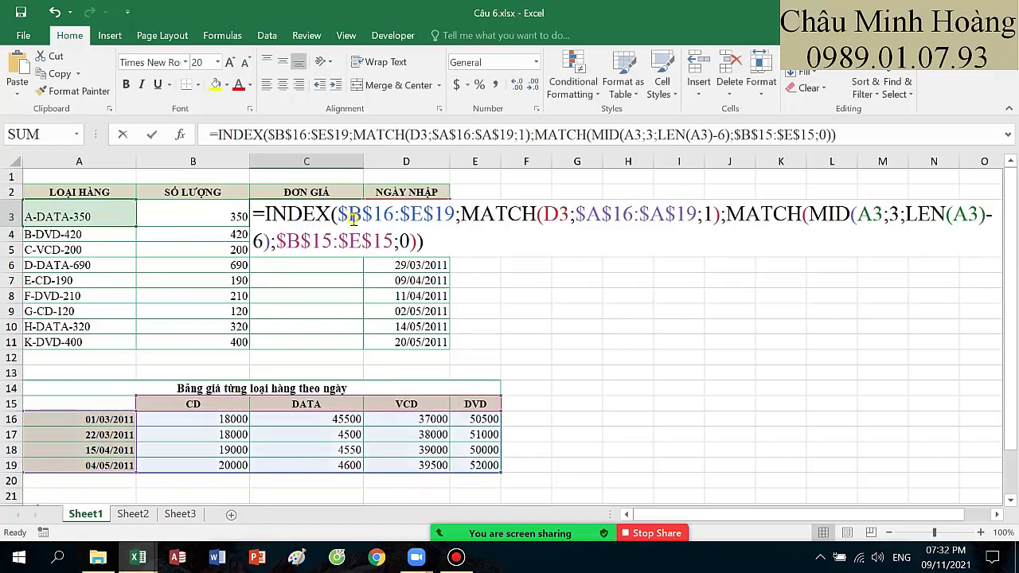
{"action": "left_click", "coordinate": [450, 239]}
{"action": "scroll", "coordinate": [450, 239], "scroll_direction": "down", "scroll_amount": 3}
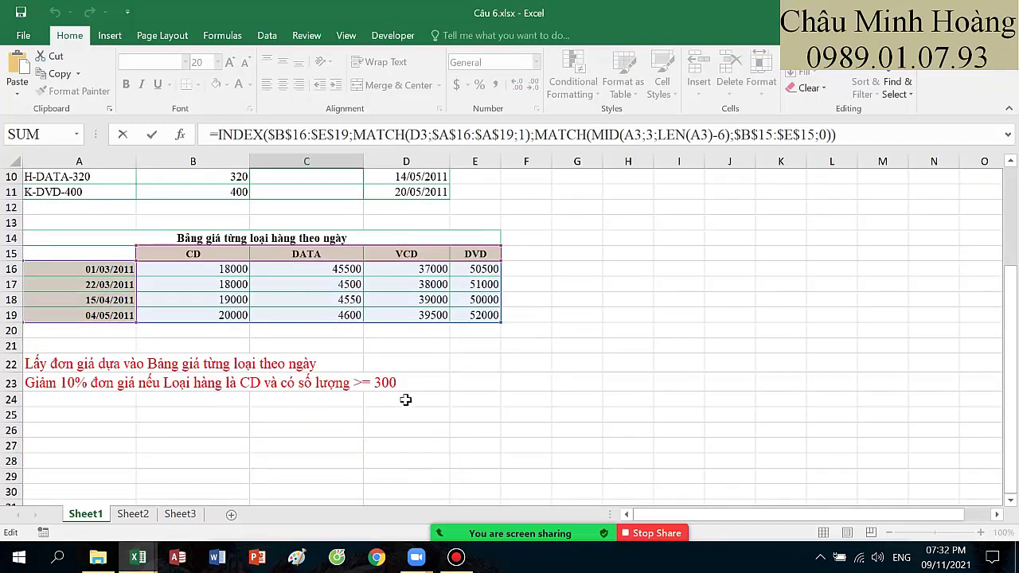
{"action": "scroll", "coordinate": [405, 400], "scroll_direction": "up", "scroll_amount": 3}
{"action": "type", "text": "if"}
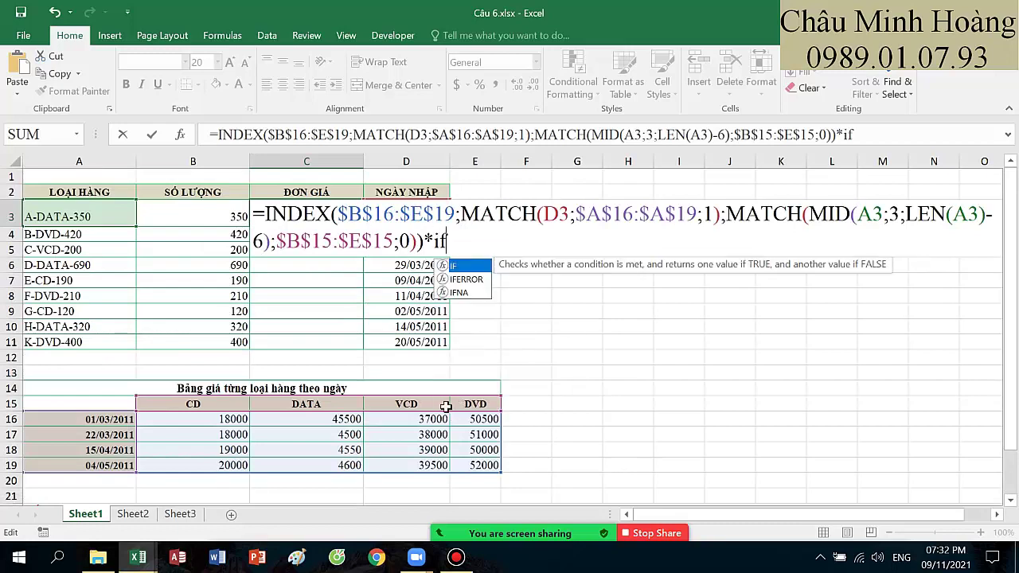
Step: Start the IF test with AND and the first condition MID(A3;3;LEN(A3)-4-2)="CD"
{"action": "type", "text": "(and(mid("}
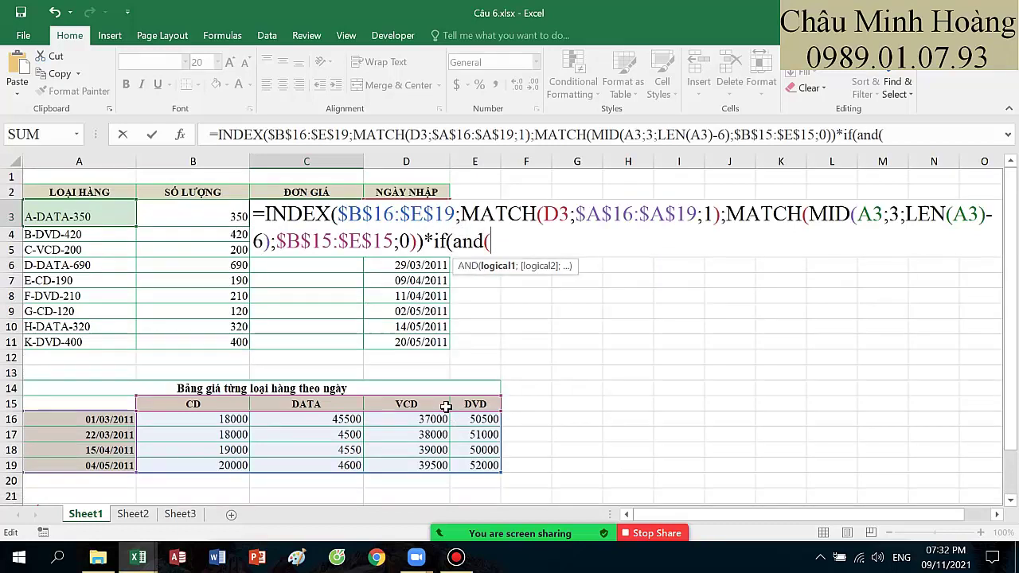
{"action": "scroll", "coordinate": [297, 456], "scroll_direction": "down", "scroll_amount": 2}
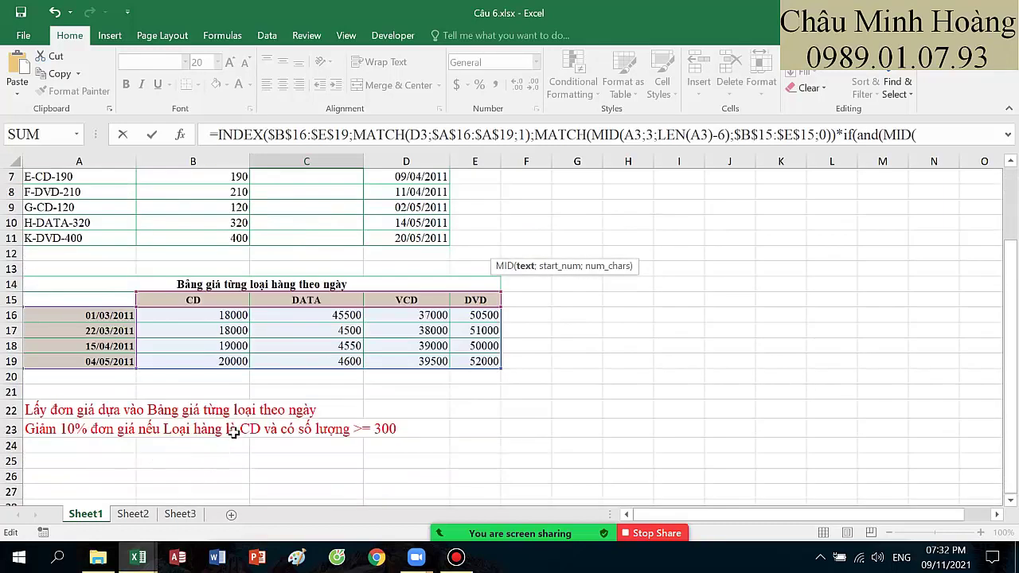
{"action": "scroll", "coordinate": [235, 434], "scroll_direction": "up", "scroll_amount": 2}
{"action": "left_click", "coordinate": [93, 215]}
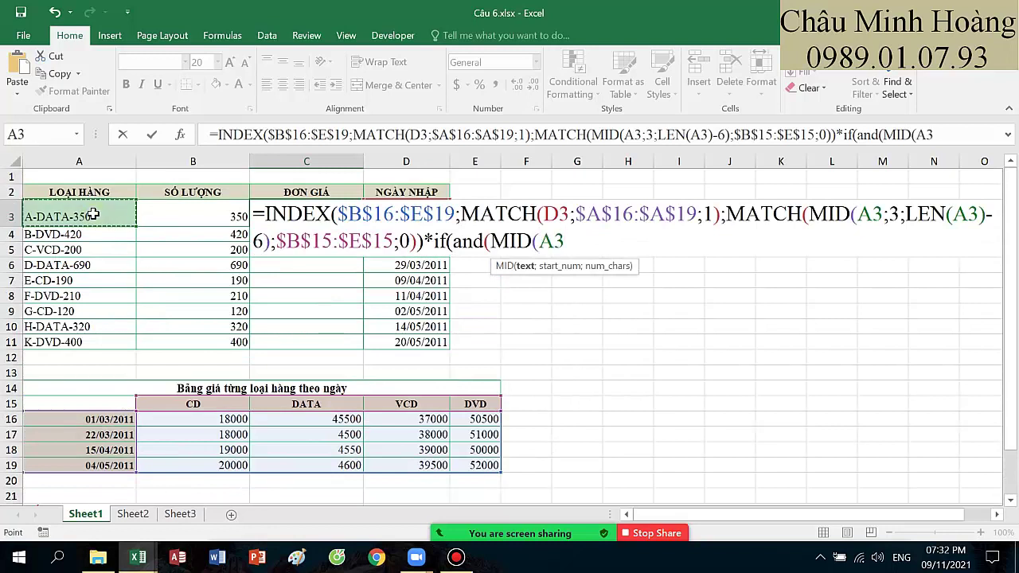
{"action": "type", "text": ";"}
{"action": "type", "text": "3;3"}
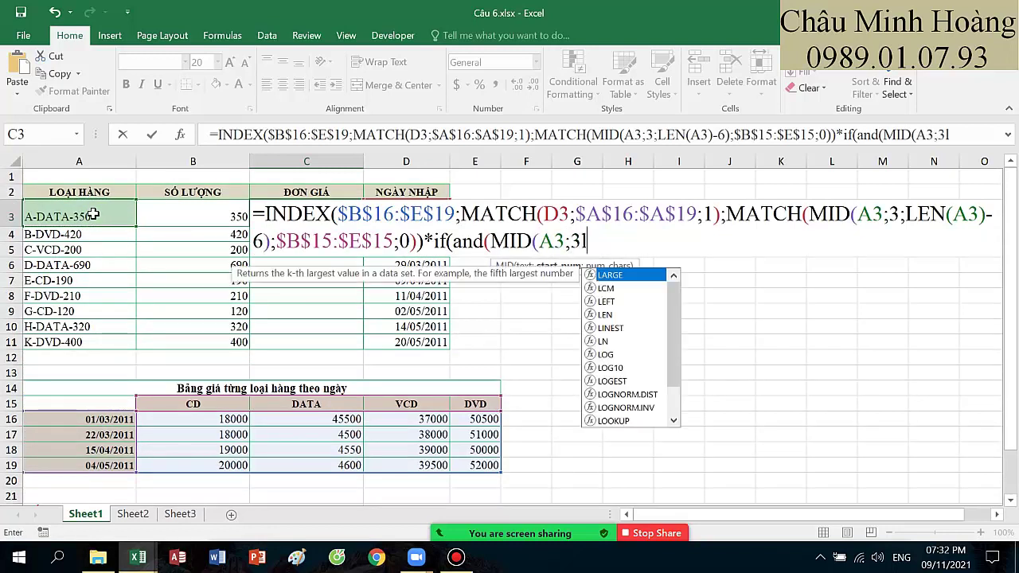
{"action": "type", "text": "len("}
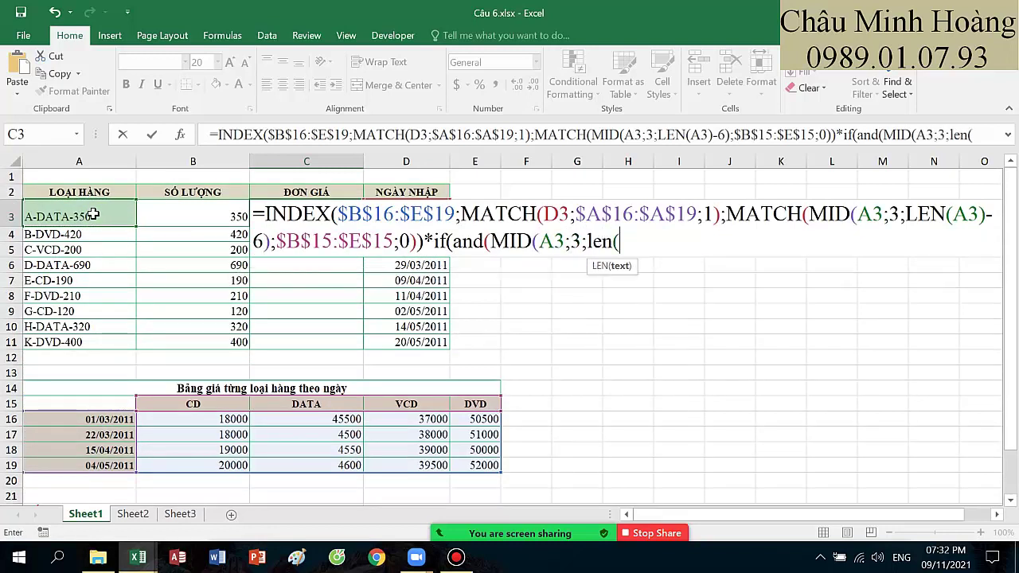
{"action": "left_click", "coordinate": [93, 214]}
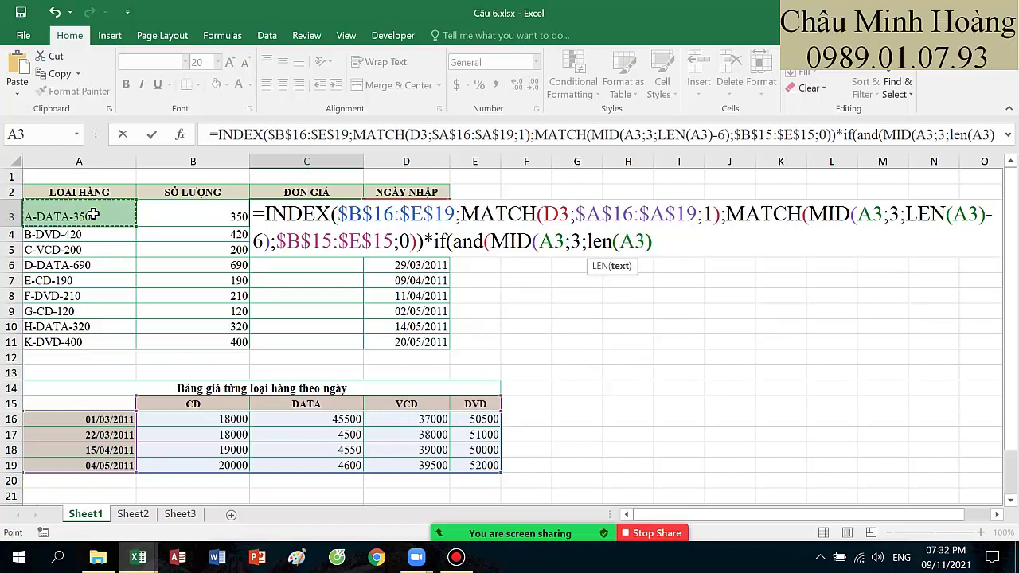
{"action": "type", "text": ")-4-2)="}
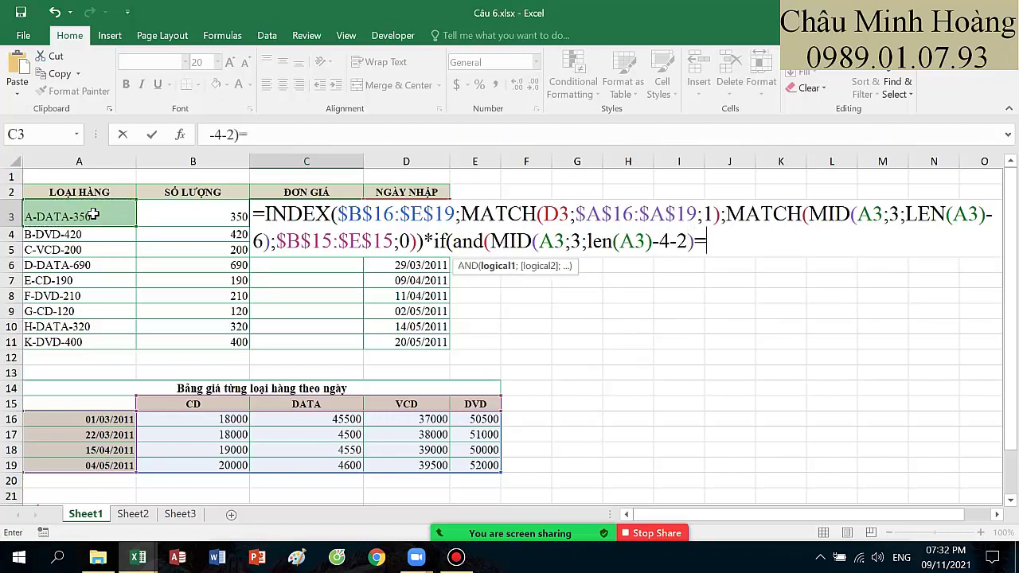
{"action": "type", "text": "\"CD\";"}
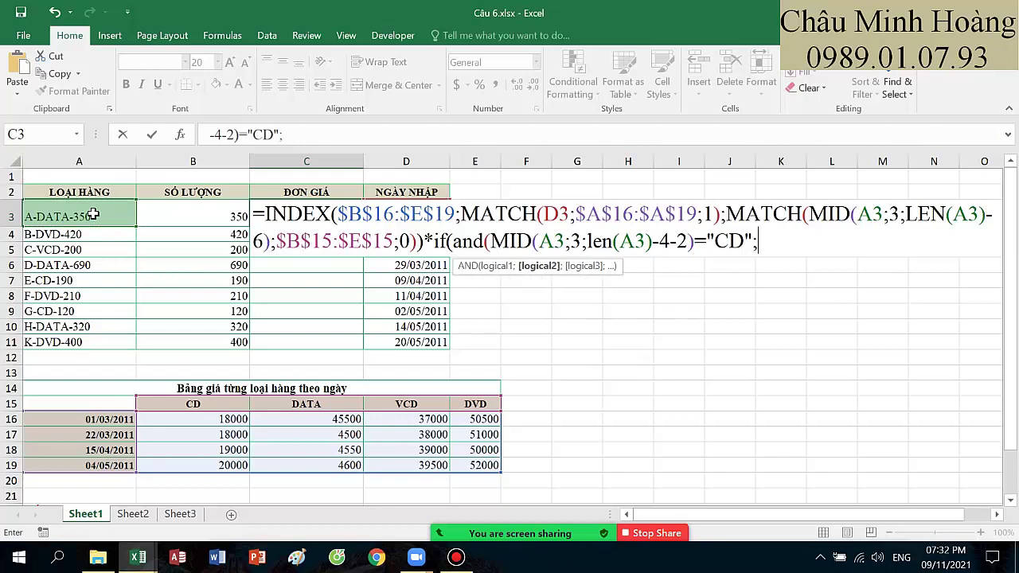
Step: Add the quantity condition B3>=300 as the second AND argument and close the AND test
{"action": "scroll", "coordinate": [425, 418], "scroll_direction": "down", "scroll_amount": 3}
{"action": "scroll", "coordinate": [425, 418], "scroll_direction": "up", "scroll_amount": 2}
{"action": "scroll", "coordinate": [425, 417], "scroll_direction": "up", "scroll_amount": 1}
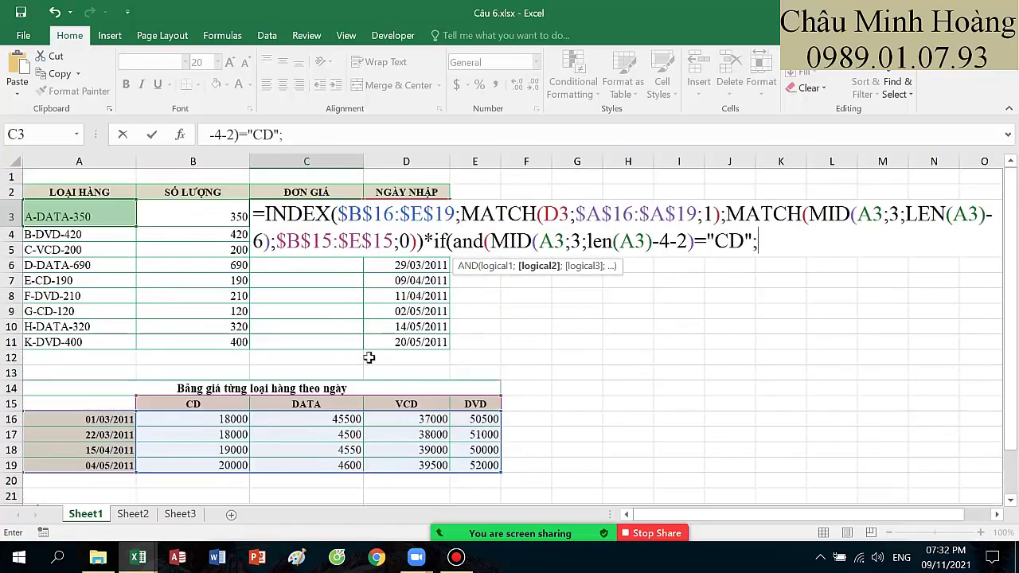
{"action": "left_click", "coordinate": [213, 217]}
{"action": "type", "text": ">=300"}
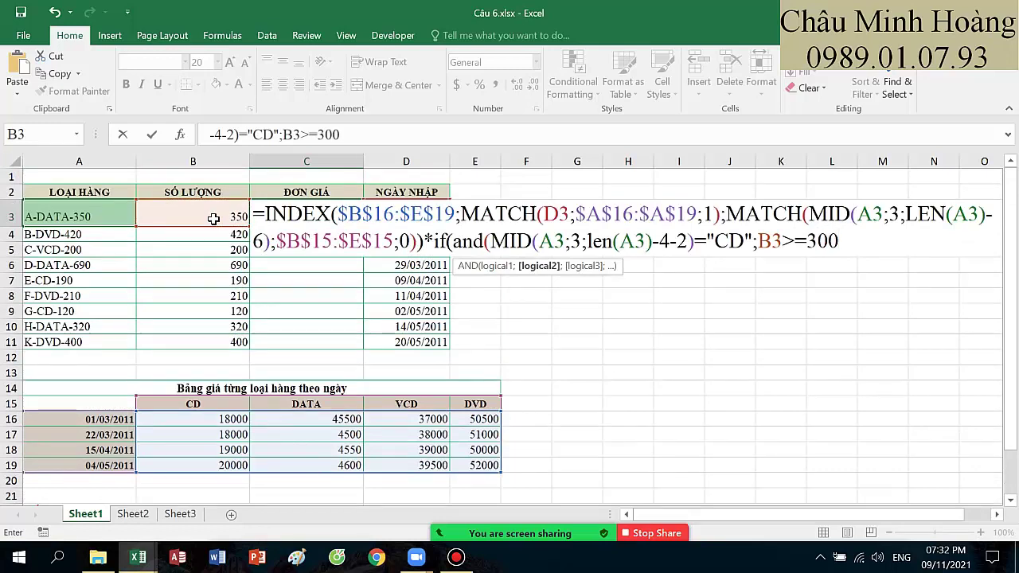
{"action": "type", "text": ");"}
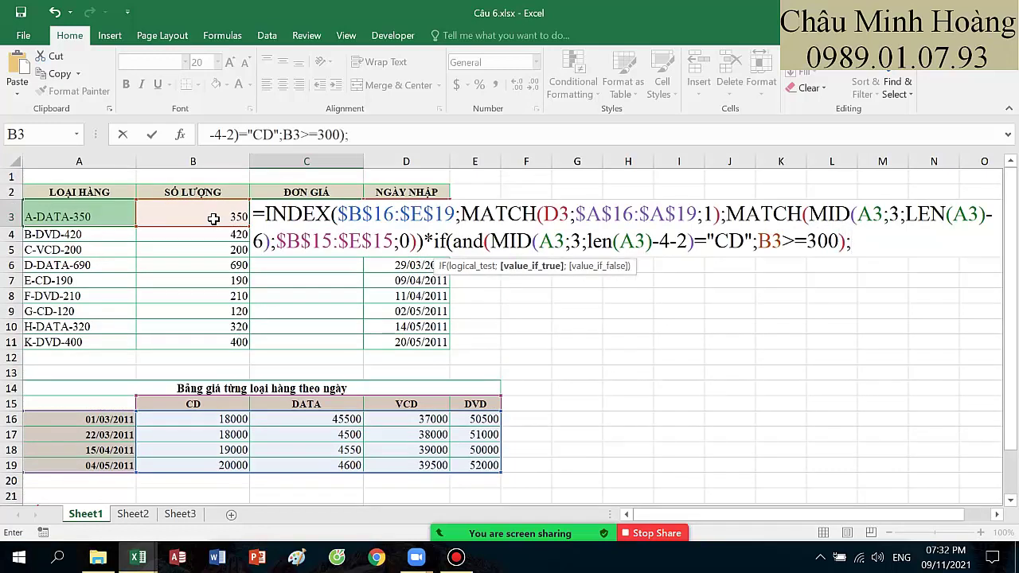
Step: Set the IF results to 90% when true and 1 when false, and enter the C3 formula
{"action": "scroll", "coordinate": [214, 219], "scroll_direction": "down", "scroll_amount": 3}
{"action": "scroll", "coordinate": [213, 219], "scroll_direction": "up", "scroll_amount": 3}
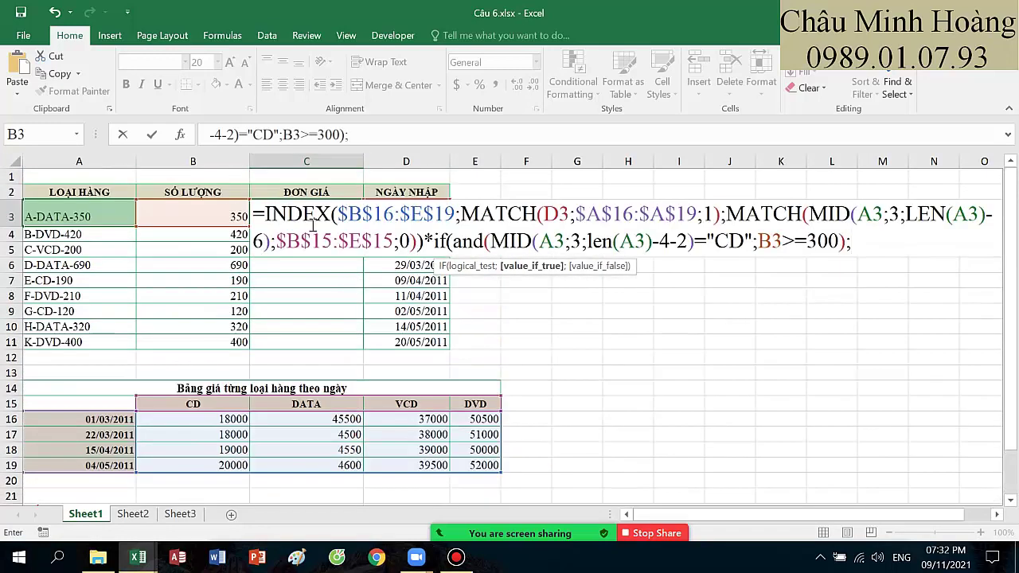
{"action": "type", "text": "90%"}
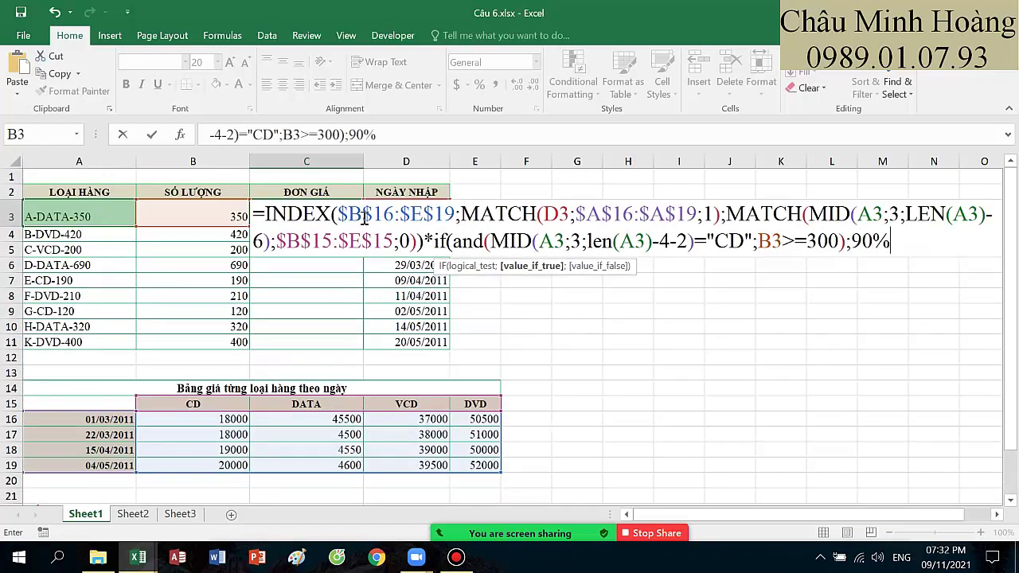
{"action": "type", "text": ";1)"}
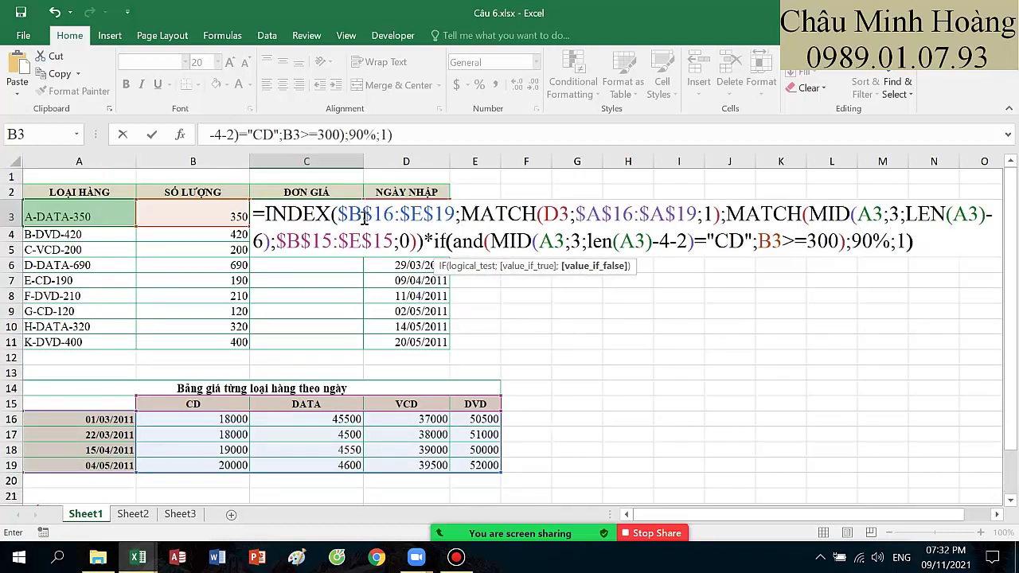
{"action": "key", "text": "Return"}
Step: Reopen the C3 formula and highlight its whole INDEX part before the IF multiplier for review
{"action": "left_click", "coordinate": [347, 209]}
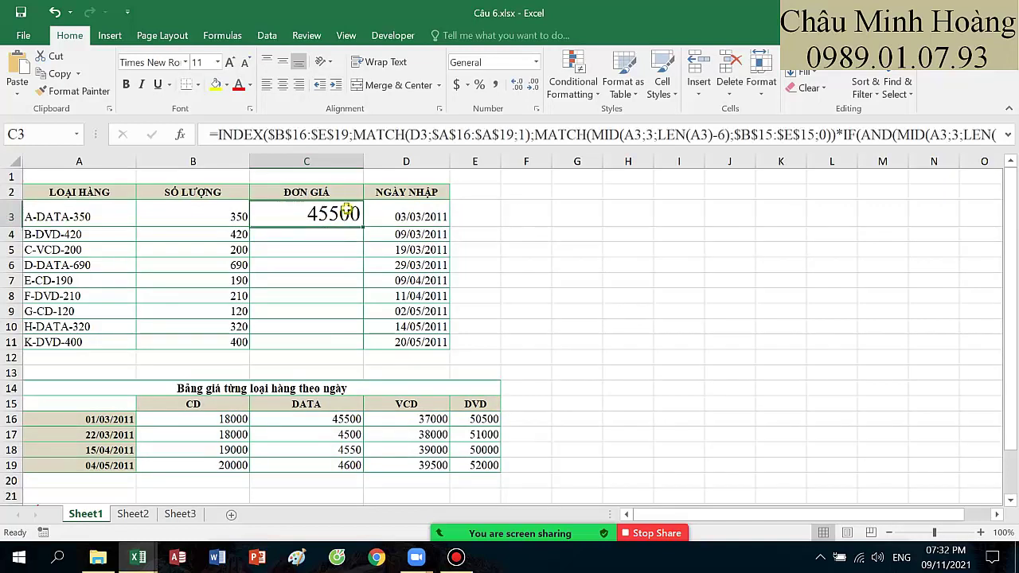
{"action": "double_click", "coordinate": [348, 209]}
{"action": "left_click_drag", "start_coordinate": [265, 213], "coordinate": [422, 245]}
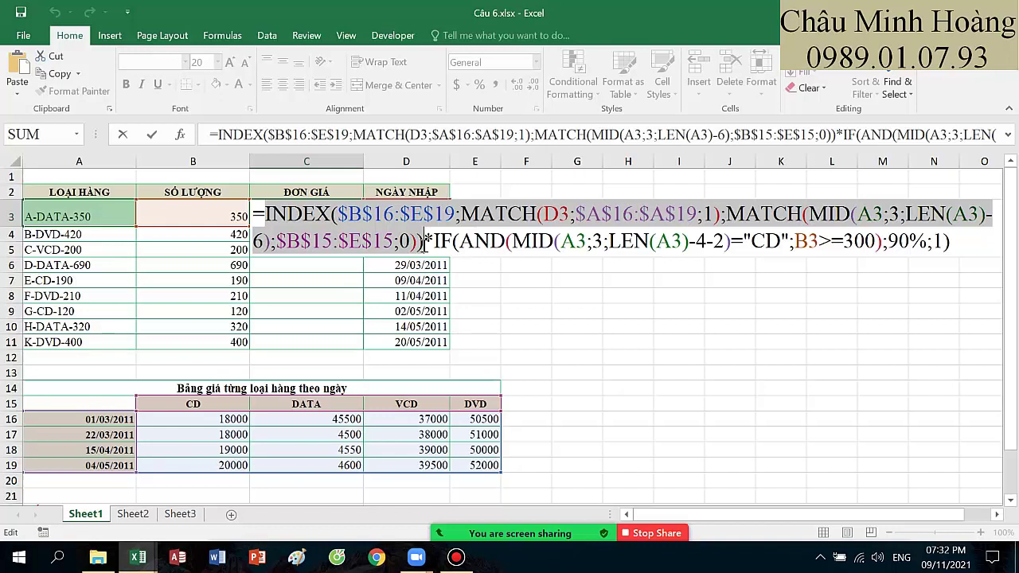
{"action": "left_click", "coordinate": [456, 557]}
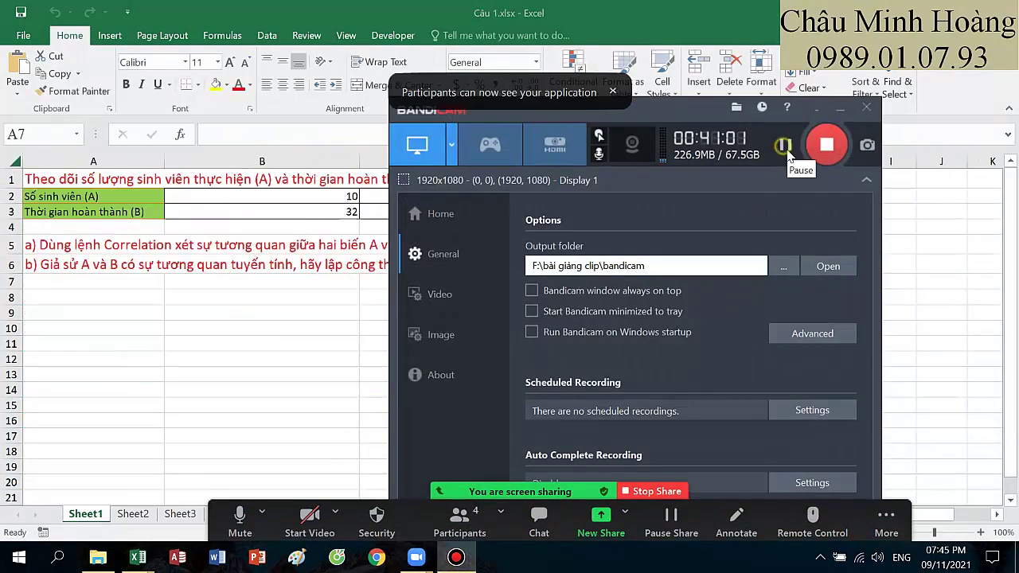
{"action": "left_click", "coordinate": [831, 111]}
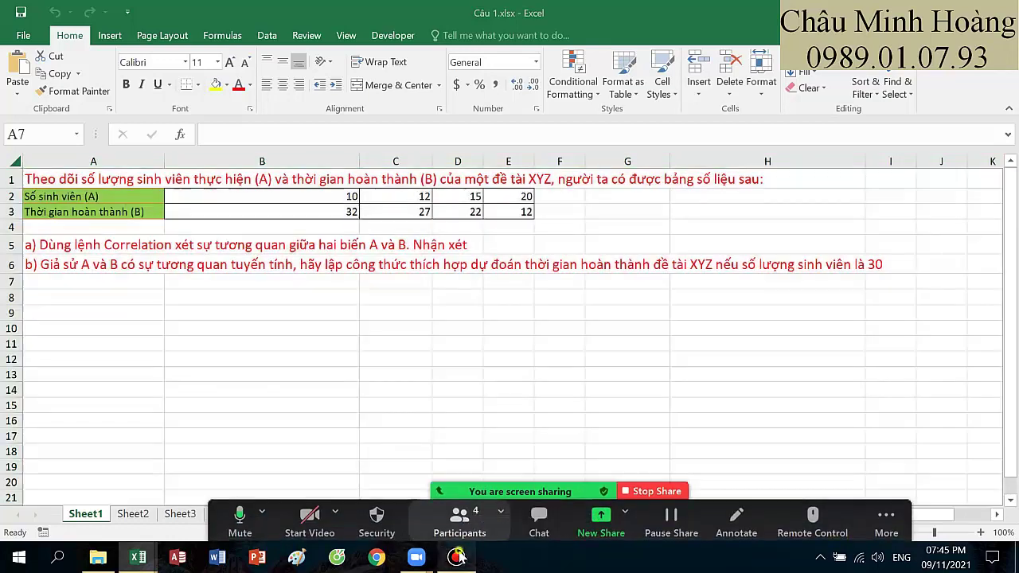
{"action": "left_click", "coordinate": [456, 558]}
{"action": "left_click", "coordinate": [840, 107]}
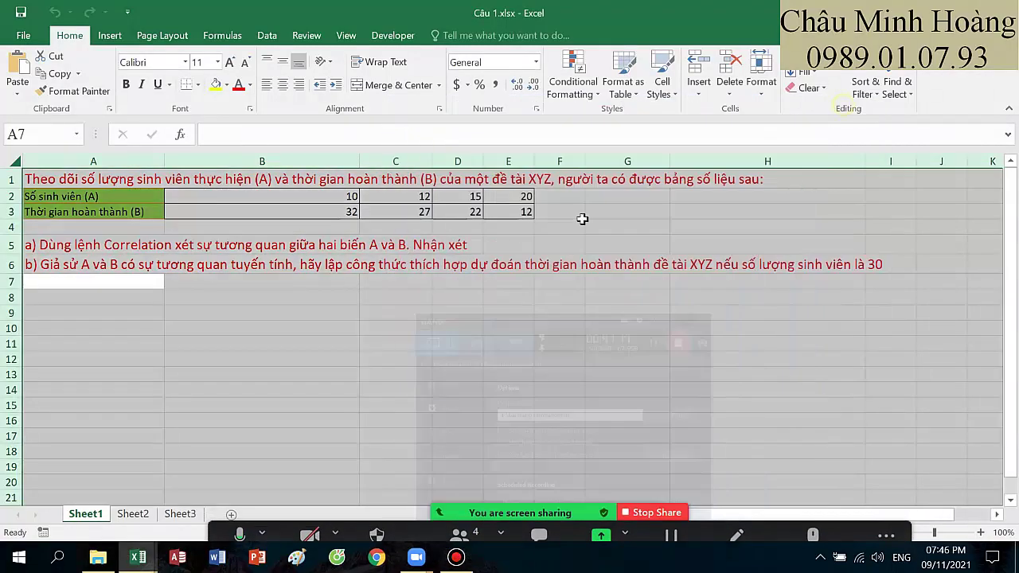
{"action": "left_click", "coordinate": [527, 308]}
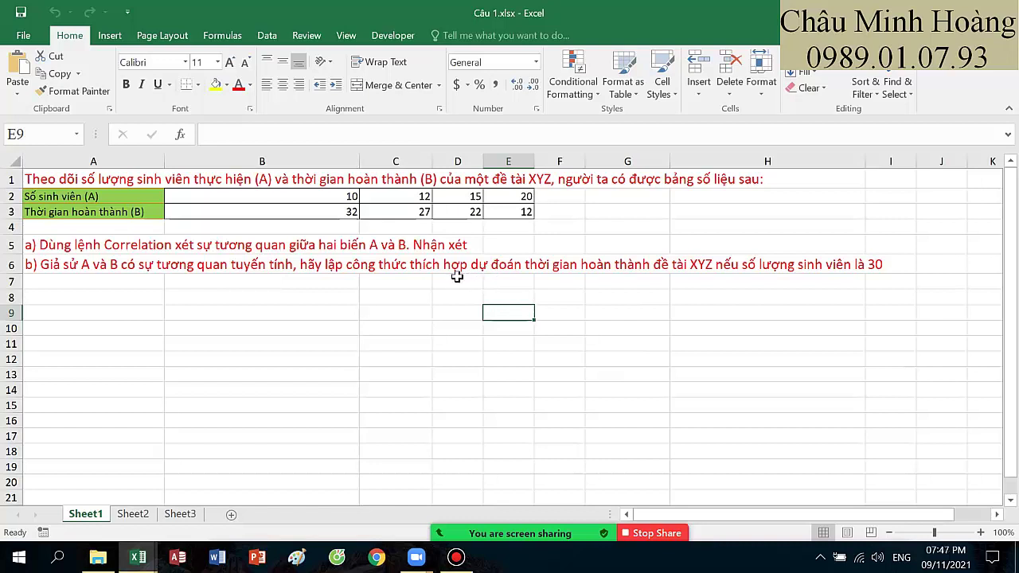
Step: Open the ribbon customization settings in the Excel options, and disable and re-enable the Developer main tab
{"action": "left_click", "coordinate": [29, 40]}
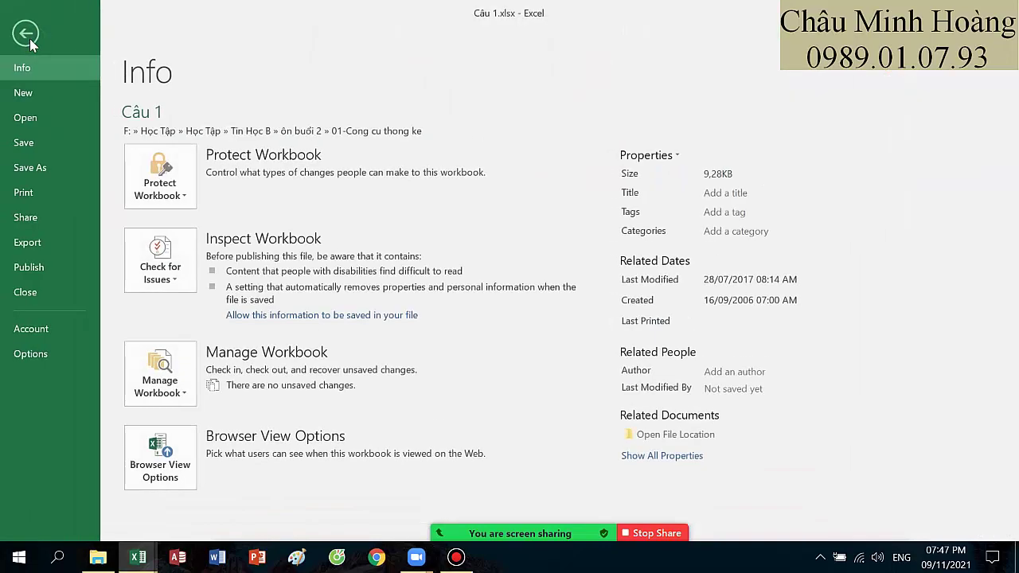
{"action": "left_click", "coordinate": [31, 354]}
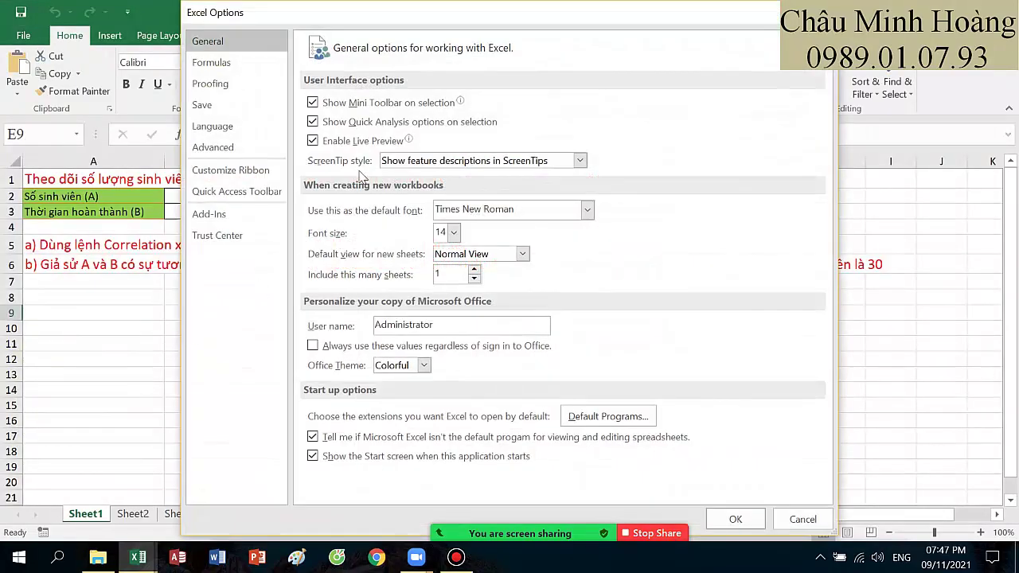
{"action": "left_click", "coordinate": [220, 172]}
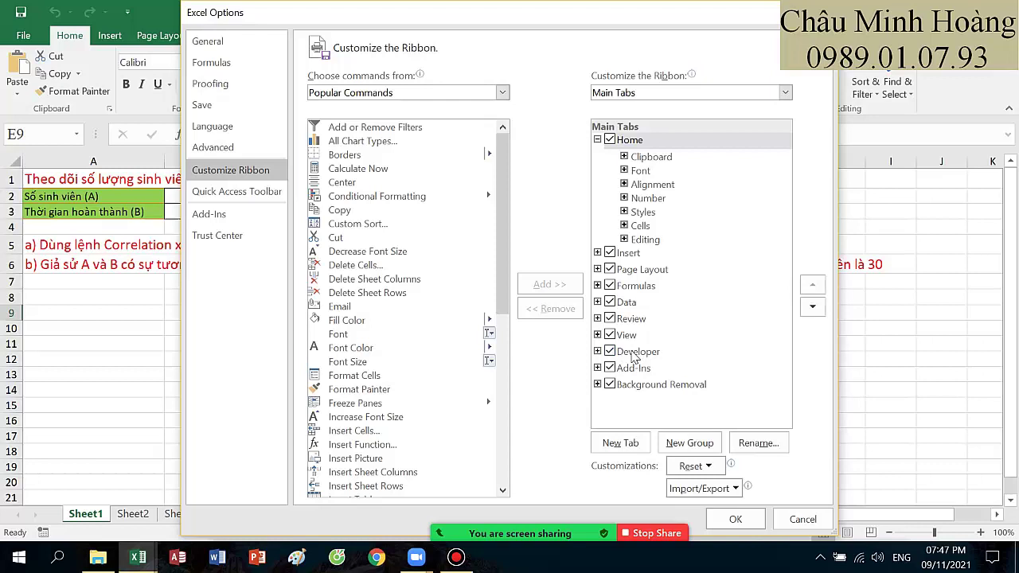
{"action": "left_click", "coordinate": [612, 352]}
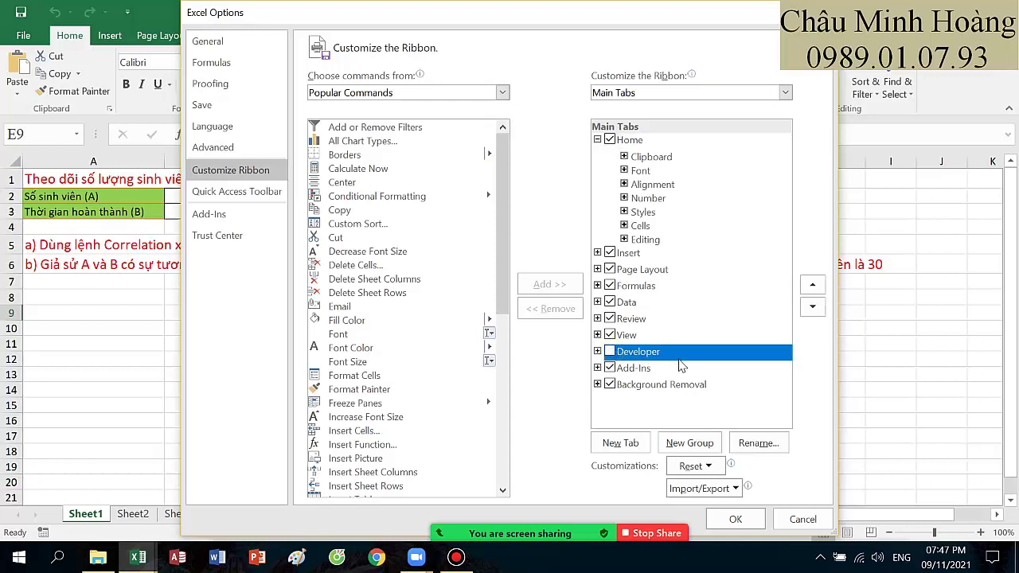
{"action": "left_click", "coordinate": [610, 352]}
Step: Open the Excel add-ins manager, apply it with Analysis ToolPak and Solver Add-in enabled, and display the Developer commands
{"action": "left_click", "coordinate": [213, 218]}
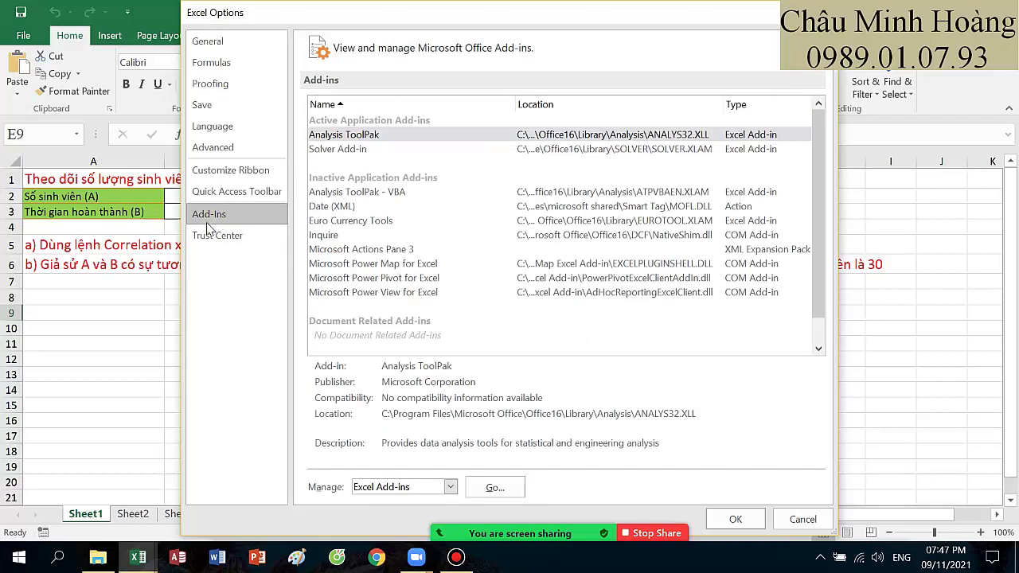
{"action": "left_click", "coordinate": [495, 488]}
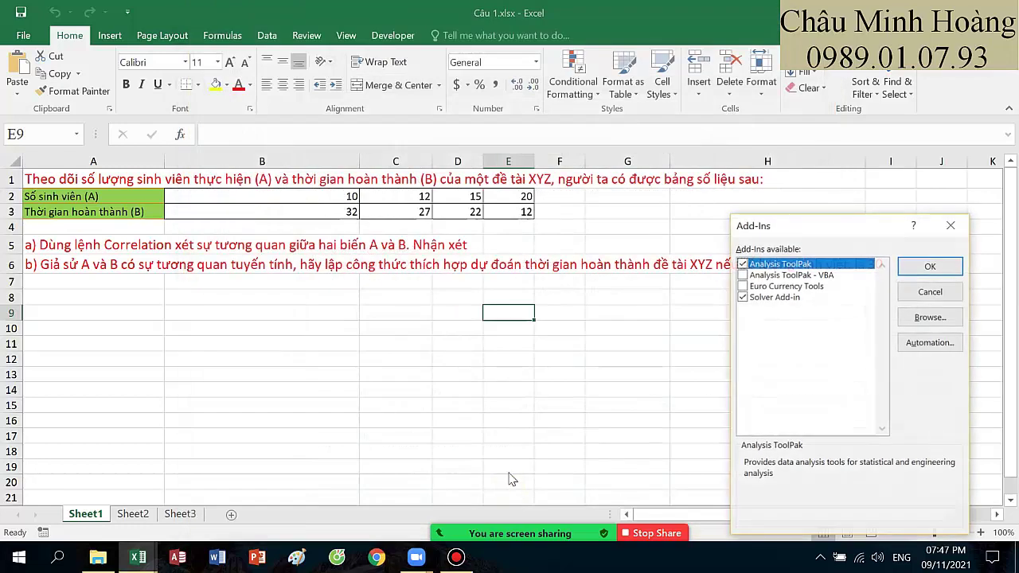
{"action": "left_click_drag", "start_coordinate": [786, 231], "coordinate": [566, 143]}
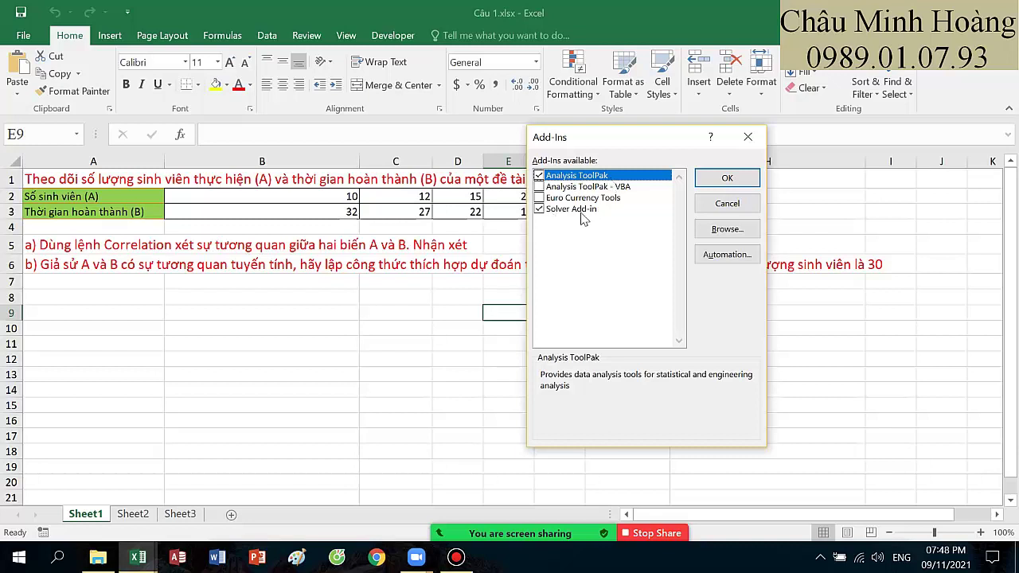
{"action": "left_click", "coordinate": [725, 180]}
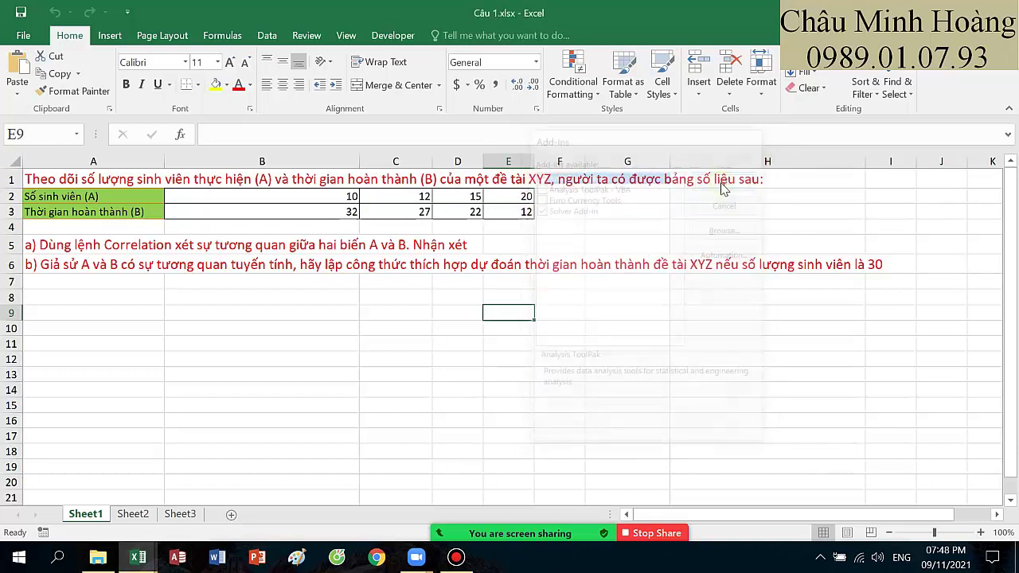
{"action": "left_click", "coordinate": [381, 39]}
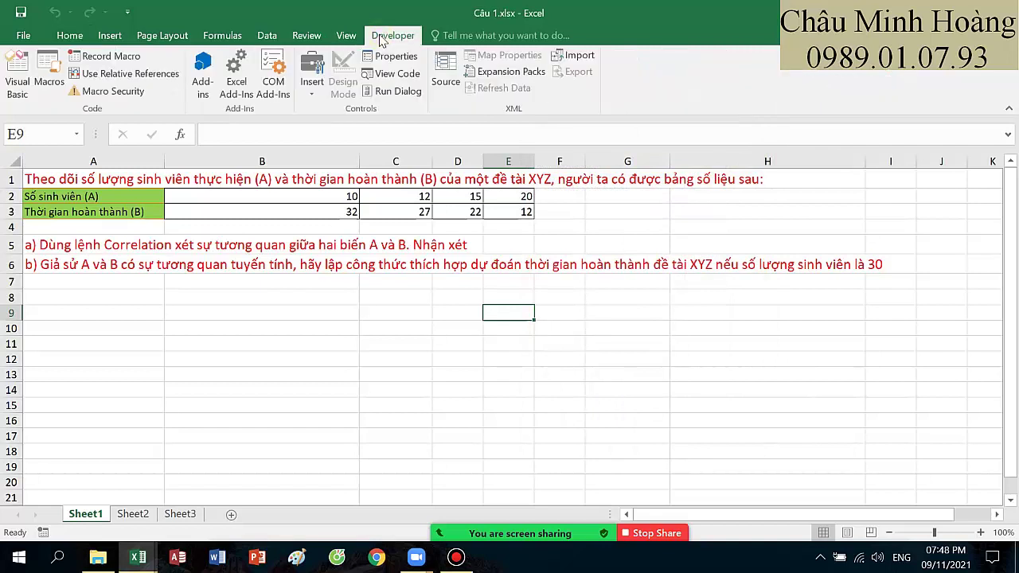
Step: Open the list of Data Analysis tools to check its availability, and close it
{"action": "left_click", "coordinate": [267, 35]}
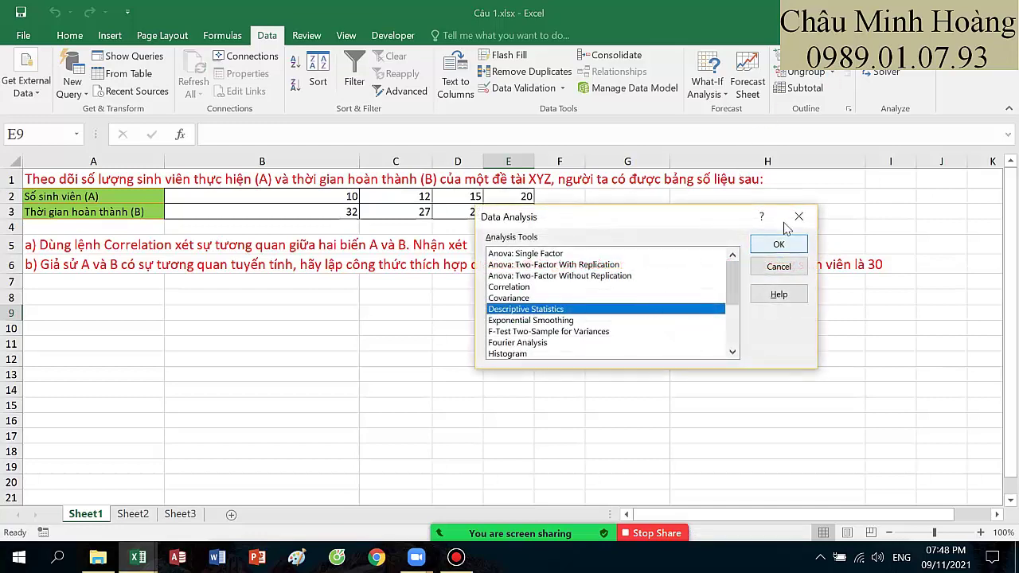
{"action": "left_click", "coordinate": [786, 213]}
{"action": "left_click", "coordinate": [884, 72]}
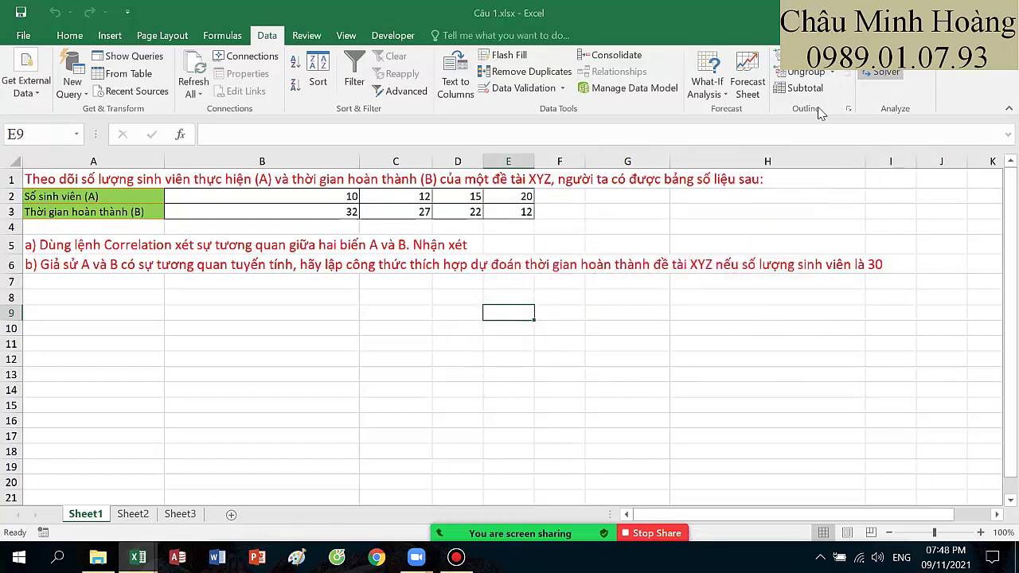
{"action": "left_click", "coordinate": [863, 63]}
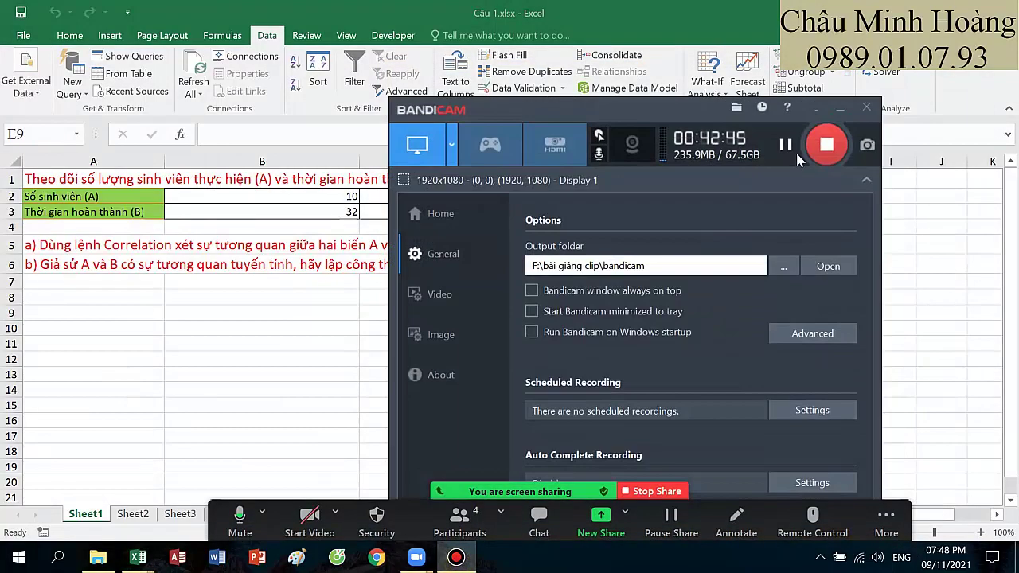
{"action": "left_click", "coordinate": [841, 108]}
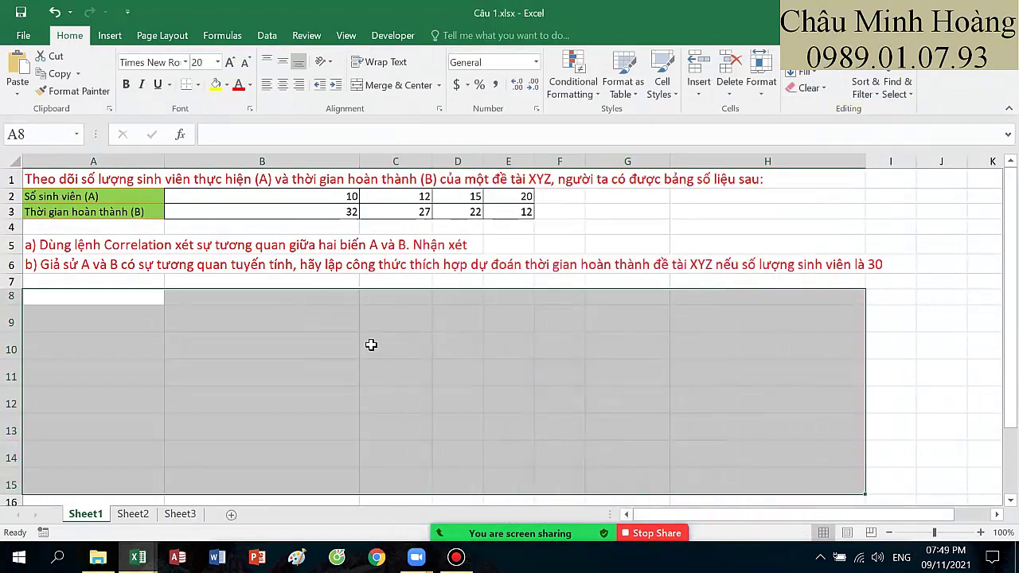
Step: Color the words "Correlation" and "tương quan" in question a) in A5 green
{"action": "left_click", "coordinate": [353, 352]}
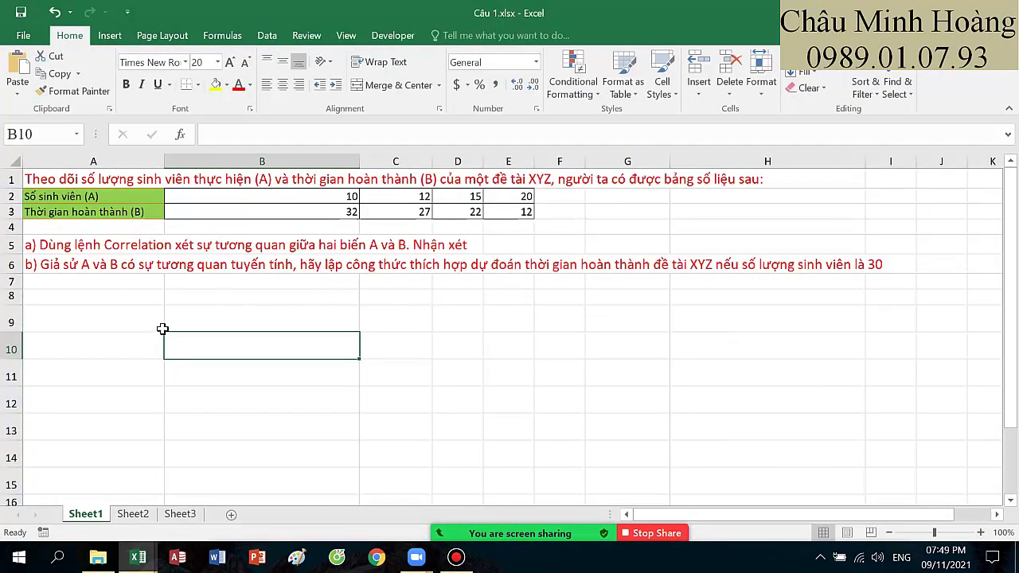
{"action": "double_click", "coordinate": [61, 241]}
{"action": "left_click_drag", "start_coordinate": [101, 245], "coordinate": [172, 245]}
{"action": "left_click", "coordinate": [249, 85]}
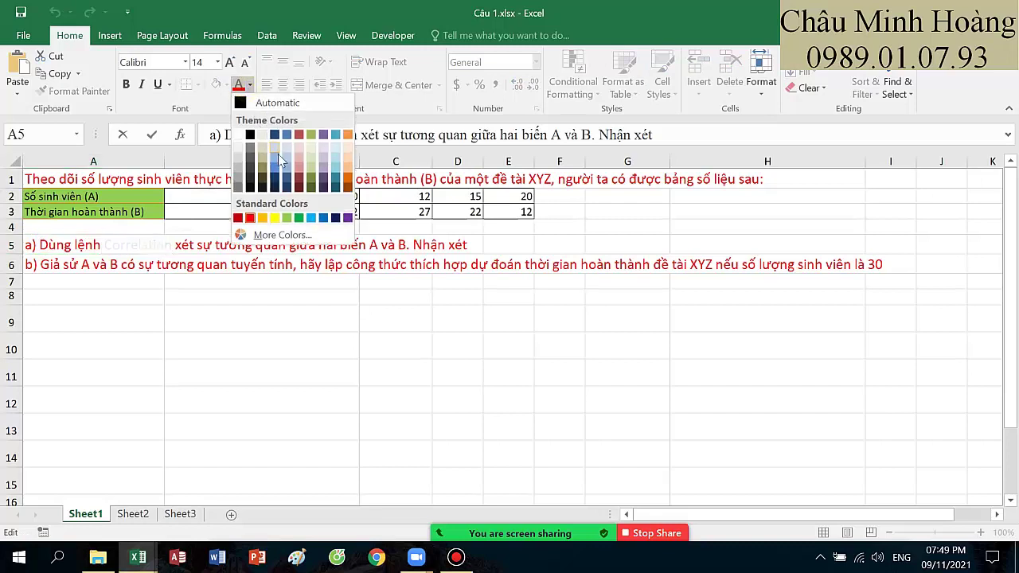
{"action": "left_click", "coordinate": [298, 217]}
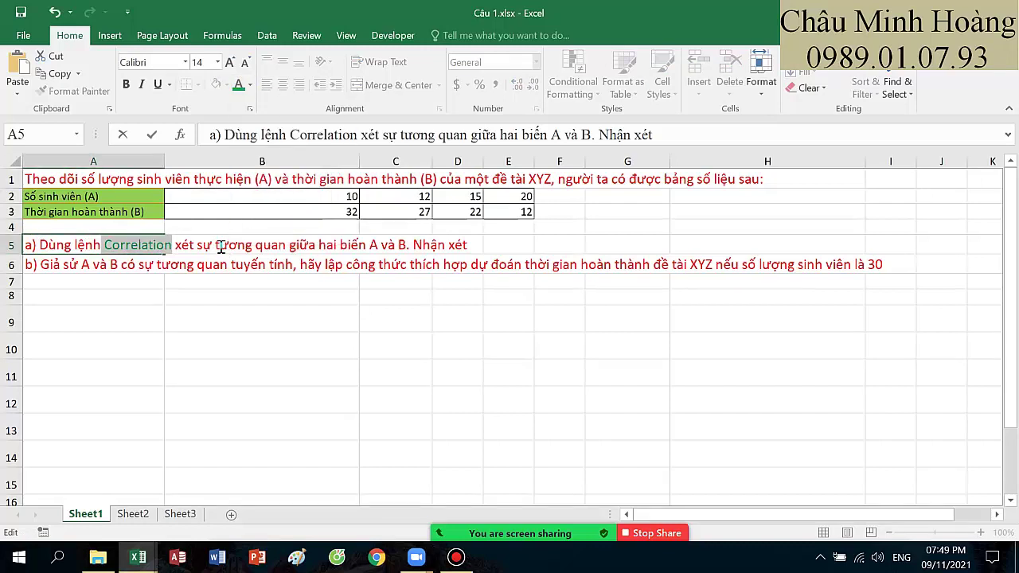
{"action": "left_click_drag", "start_coordinate": [216, 247], "coordinate": [286, 248]}
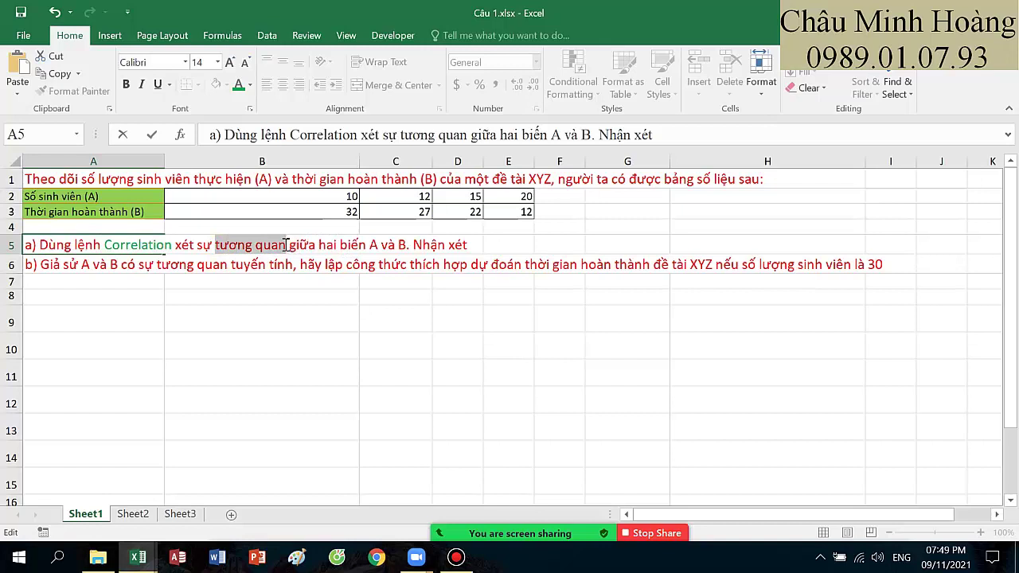
{"action": "left_click", "coordinate": [239, 85]}
Step: Color the phrase "tương quan tuyến tính" in question b) in A6 green, and select both question rows
{"action": "double_click", "coordinate": [60, 268]}
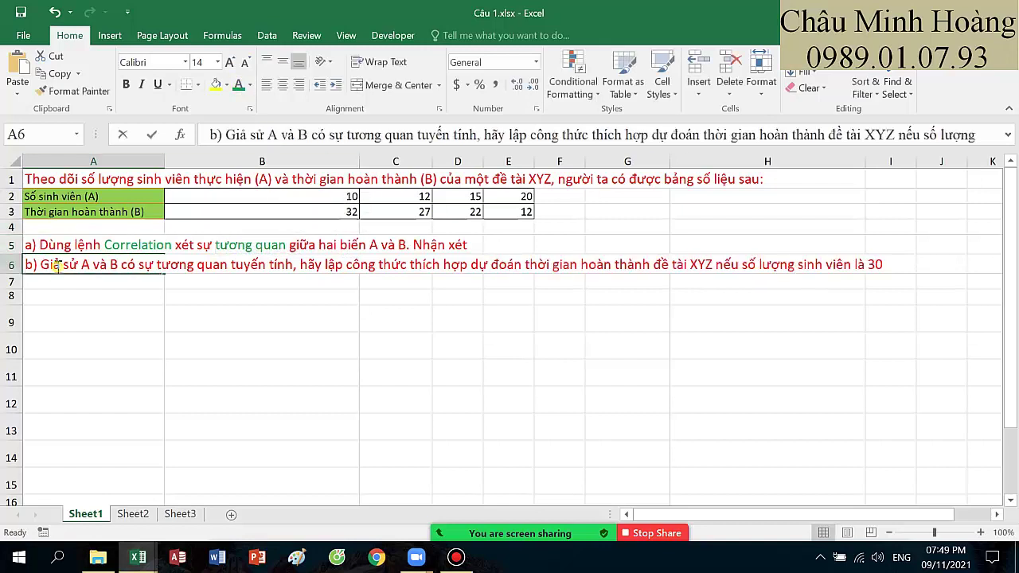
{"action": "left_click_drag", "start_coordinate": [162, 268], "coordinate": [294, 269]}
{"action": "left_click", "coordinate": [239, 85]}
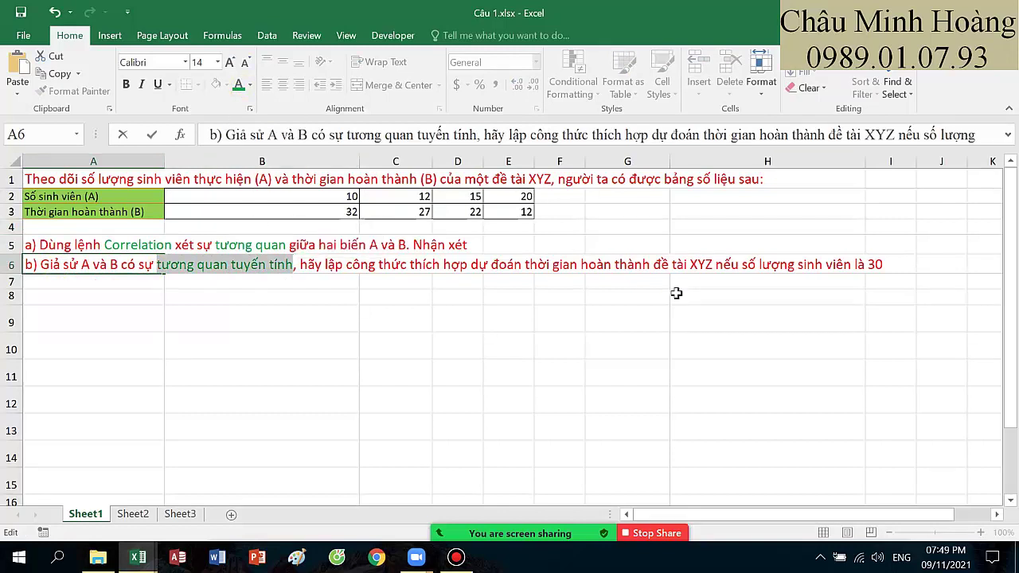
{"action": "left_click", "coordinate": [430, 342]}
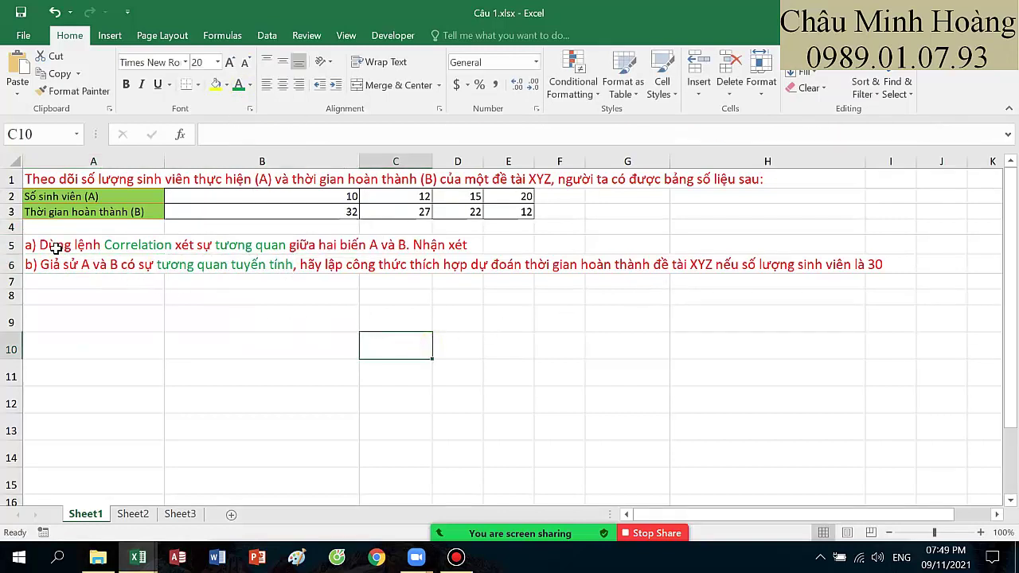
{"action": "left_click_drag", "start_coordinate": [56, 247], "coordinate": [846, 271]}
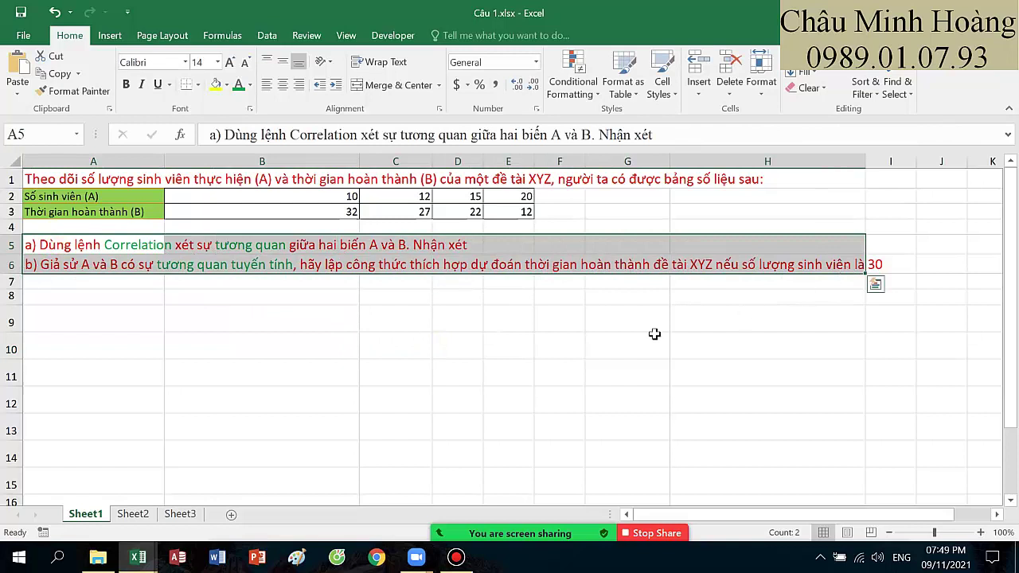
Step: Enter "bước 1" in A9 and begin the B9 note with "tìm hệ số tương quan bằng hàm correl"
{"action": "left_click", "coordinate": [123, 310]}
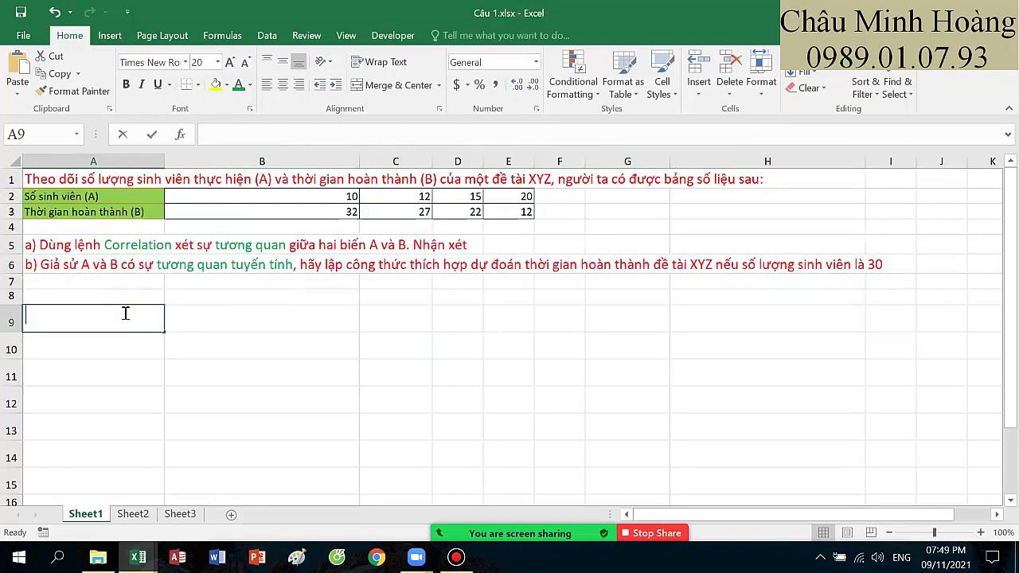
{"action": "type", "text": "bước 1"}
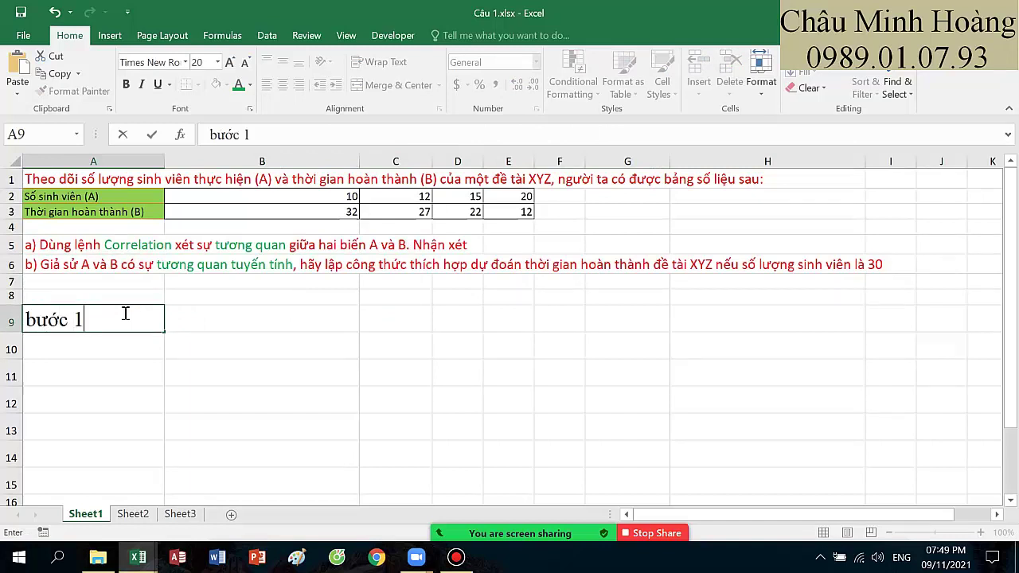
{"action": "key", "text": "Tab"}
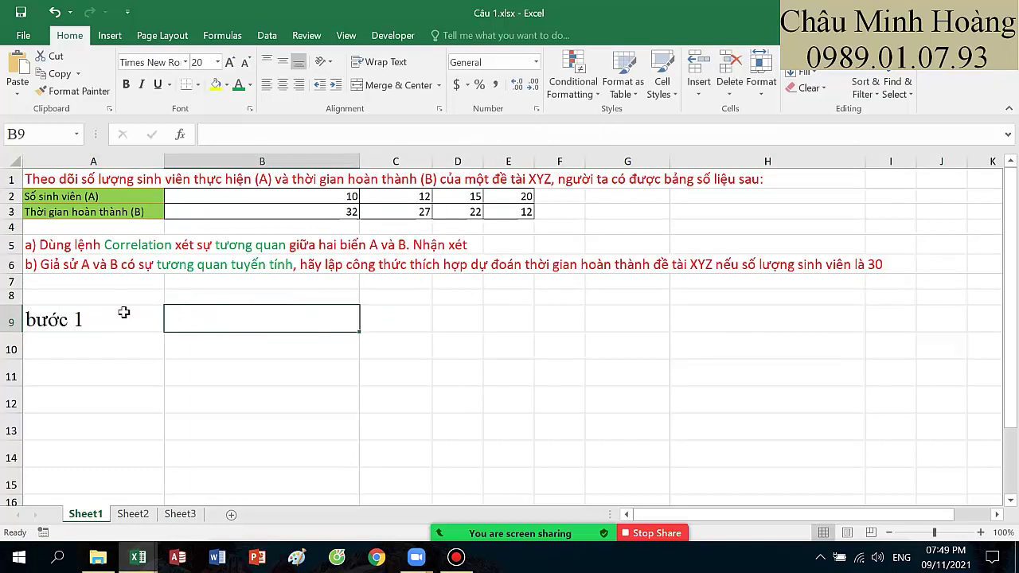
{"action": "type", "text": "tìm hệ so"}
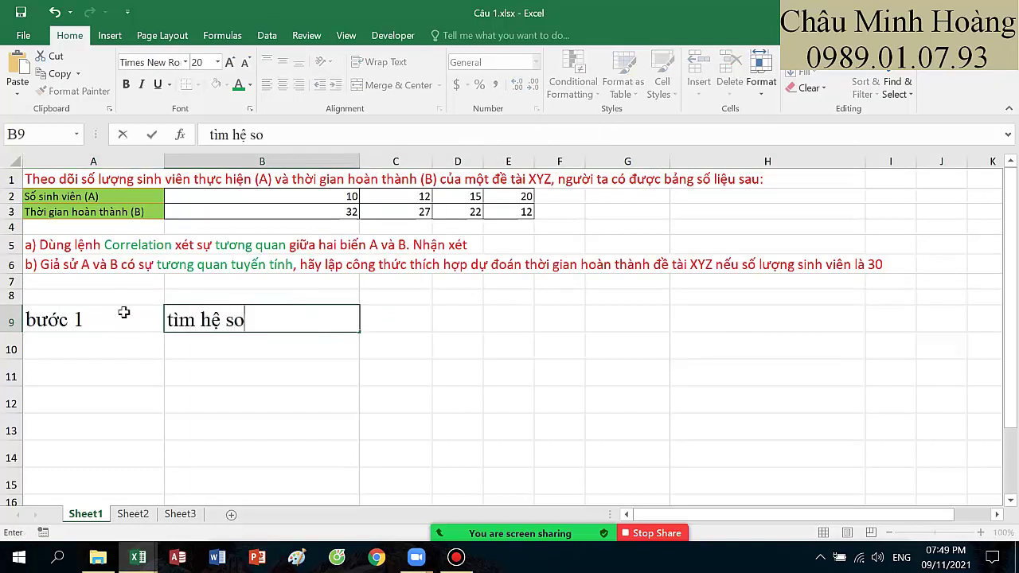
{"action": "key", "text": "BackSpace"}
{"action": "type", "text": "ố tương qaun"}
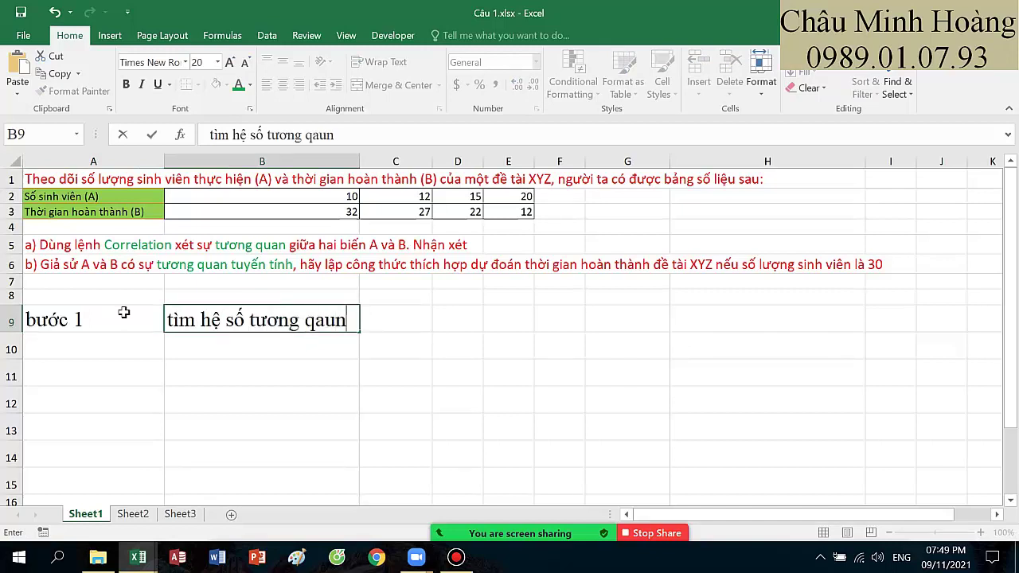
{"action": "key", "text": "BackSpace"}
{"action": "key", "text": "BackSpace"}
{"action": "key", "text": "BackSpace"}
{"action": "type", "text": "uan ban"}
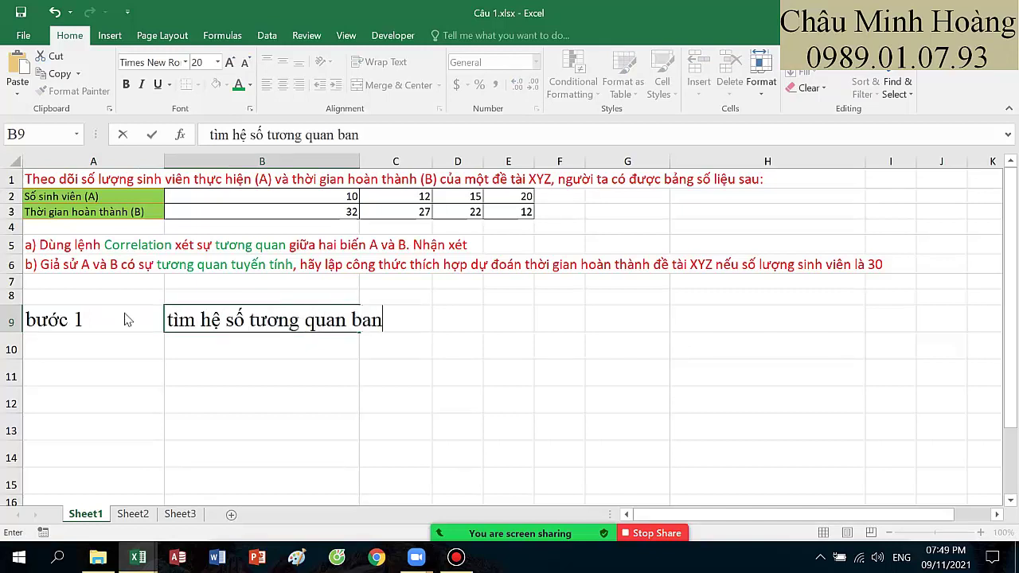
{"action": "type", "text": "ằngha"}
{"action": "key", "text": "BackSpace"}
{"action": "key", "text": "BackSpace"}
{"action": "type", "text": "hàm"}
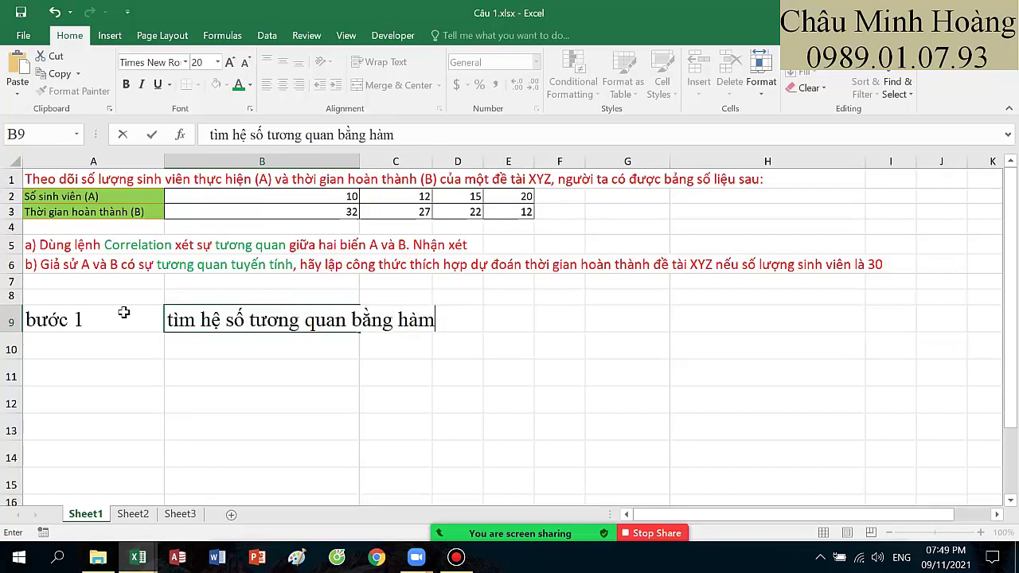
{"action": "type", "text": " correl"}
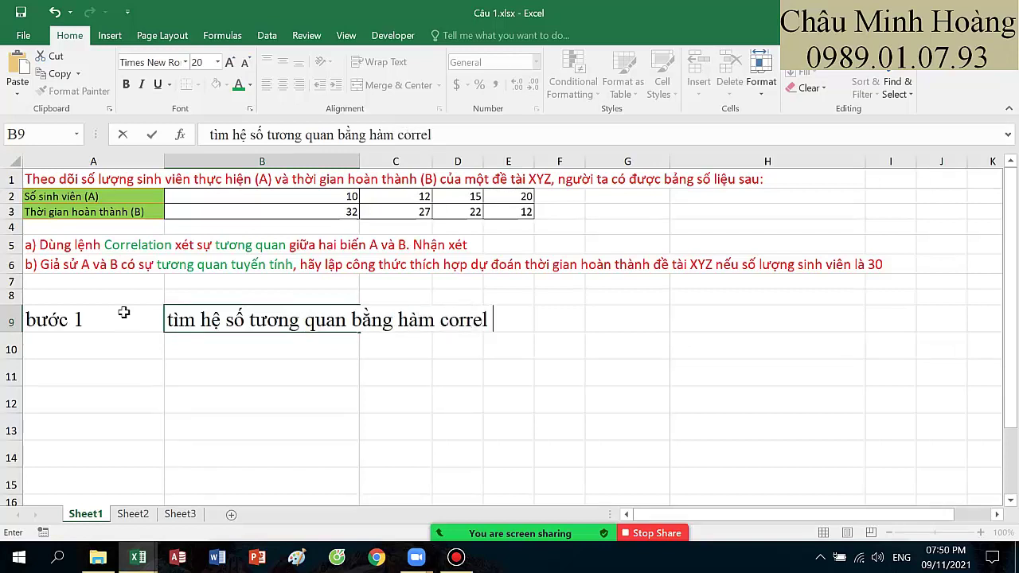
Step: Complete the B9 note with "hoặc lệnh correlation"
{"action": "type", "text": " haowej"}
{"action": "key", "text": "BackSpace"}
{"action": "key", "text": "BackSpace"}
{"action": "key", "text": "BackSpace"}
{"action": "key", "text": "BackSpace"}
{"action": "key", "text": "BackSpace"}
{"action": "type", "text": "oăc"}
{"action": "type", "text": " lệnh core"}
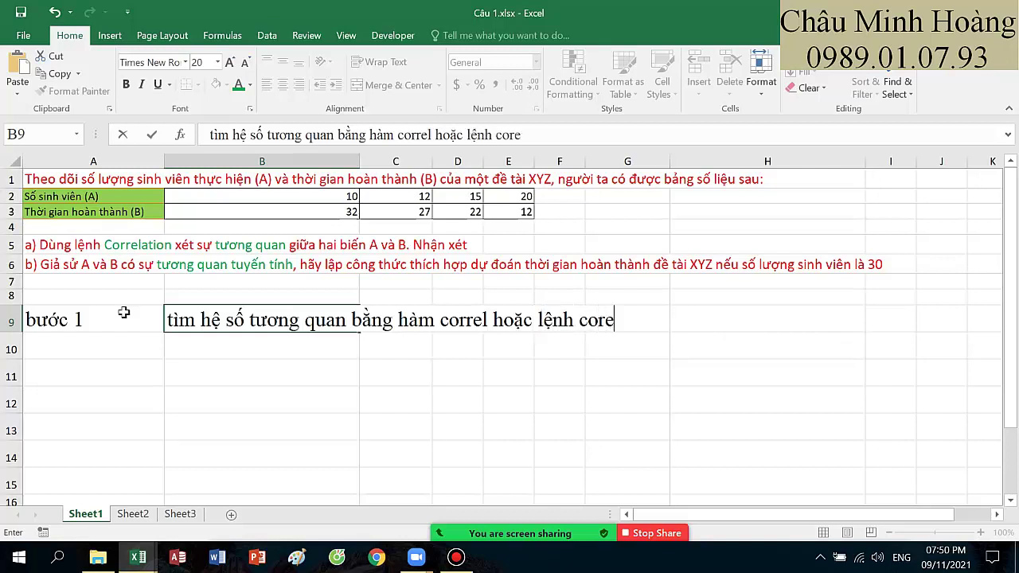
{"action": "key", "text": "BackSpace"}
{"action": "type", "text": "relation"}
{"action": "key", "text": "Return"}
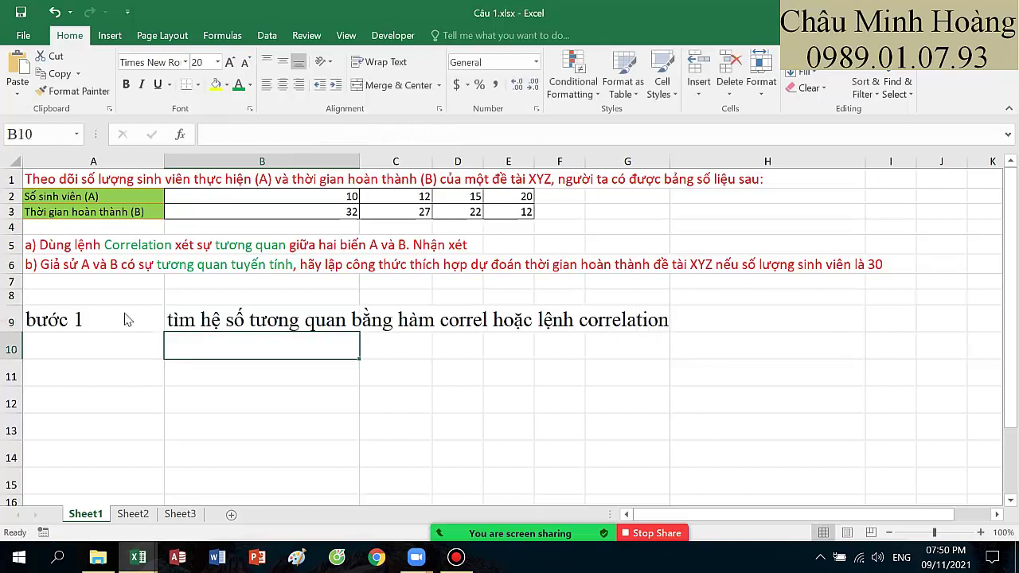
Step: Enter "bước 2" in A10 and "nhận xét" in B10
{"action": "left_click", "coordinate": [80, 355]}
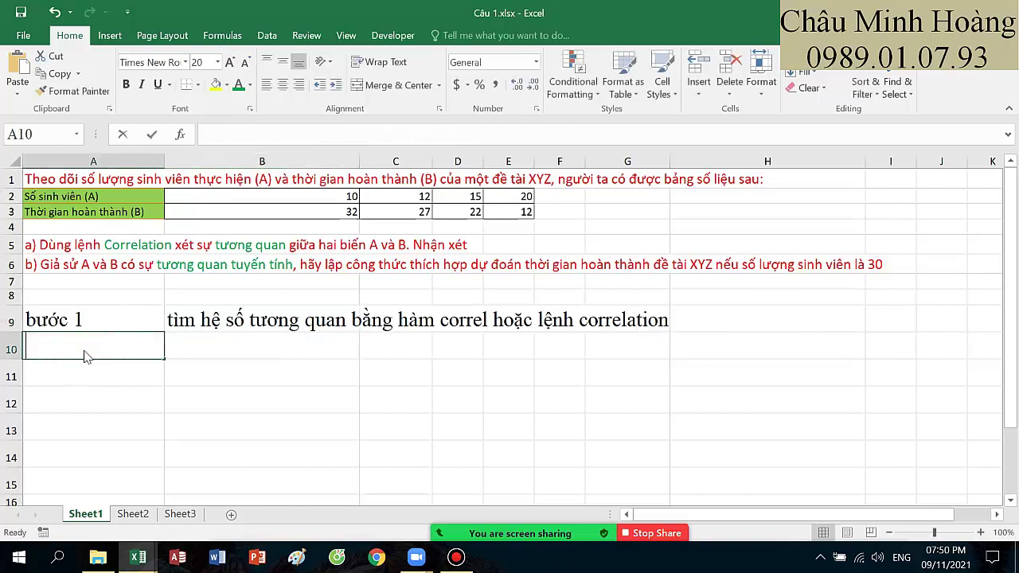
{"action": "type", "text": "bước 12"}
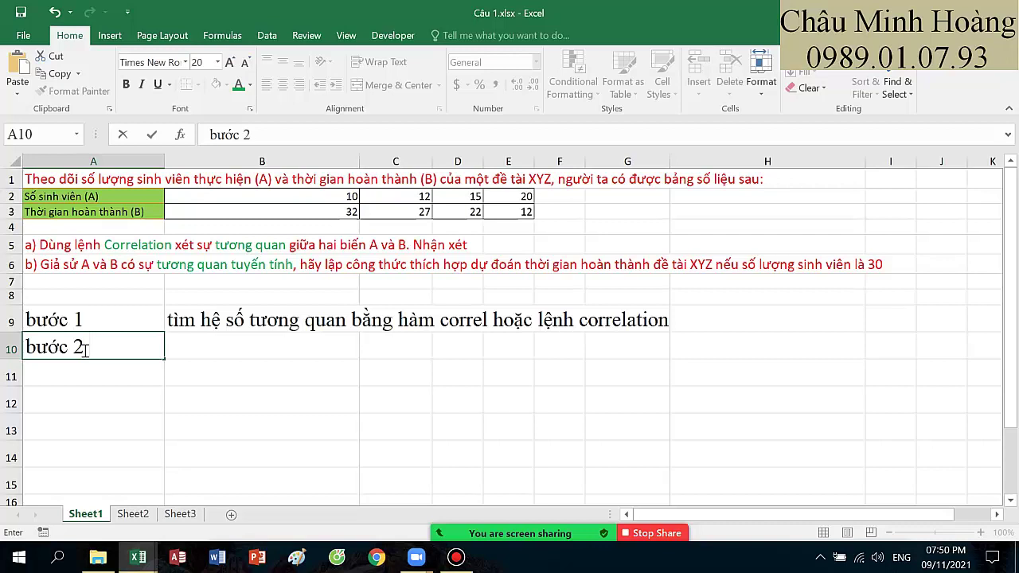
{"action": "key", "text": "Tab"}
{"action": "type", "text": "n"}
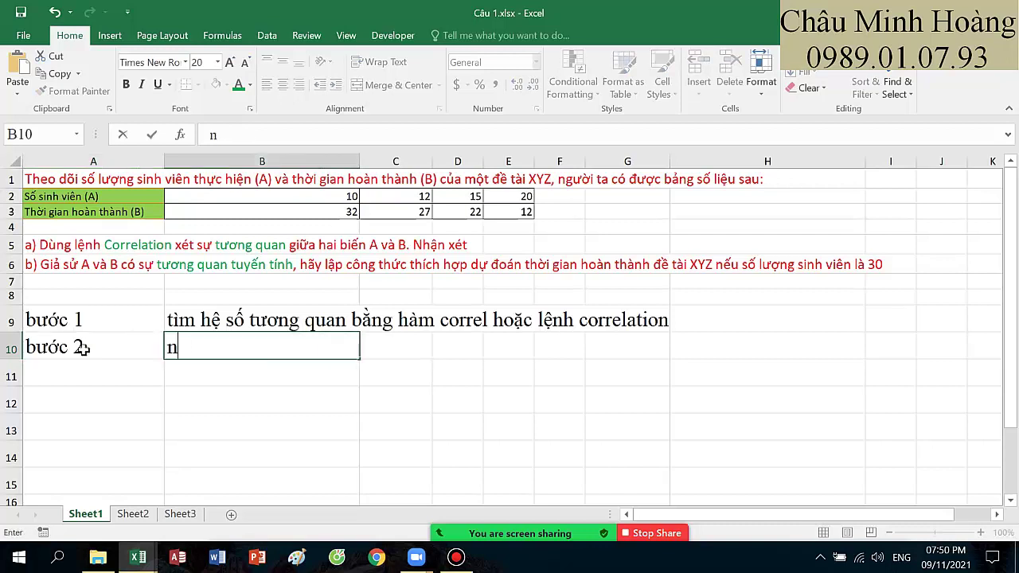
{"action": "type", "text": "hận xêst"}
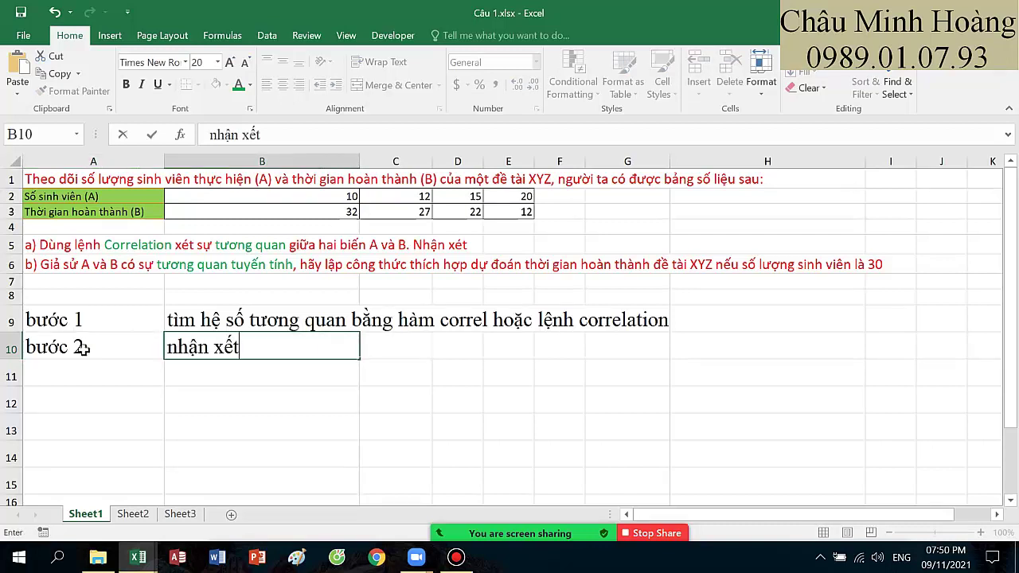
{"action": "key", "text": "BackSpace"}
{"action": "key", "text": "BackSpace"}
{"action": "type", "text": "est"}
Step: Enter the interpretation rules ">0 : có tương quan" in B11 and "<0 : không tương quan" in B12
{"action": "left_click", "coordinate": [221, 382]}
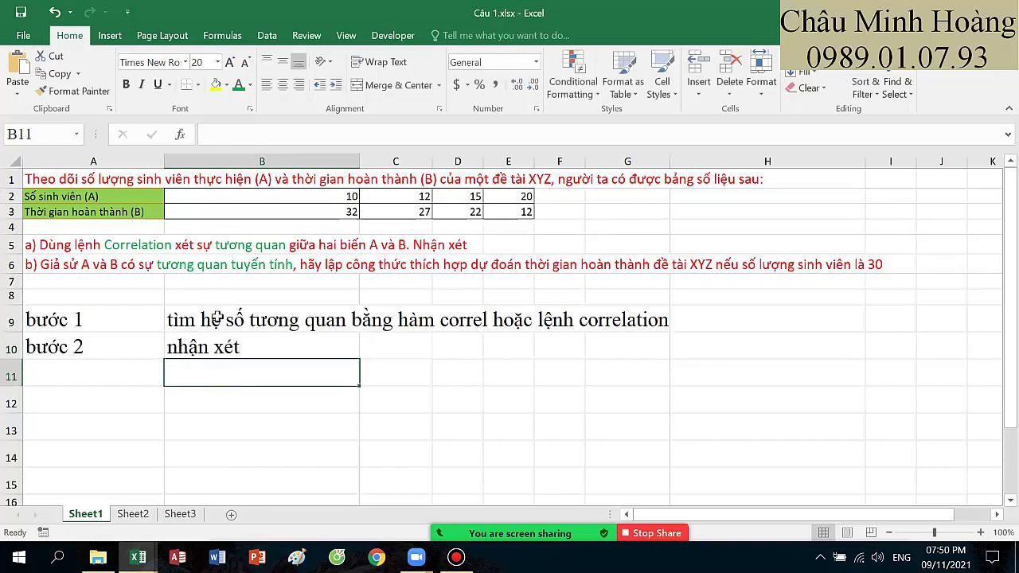
{"action": "type", "text": ">0"}
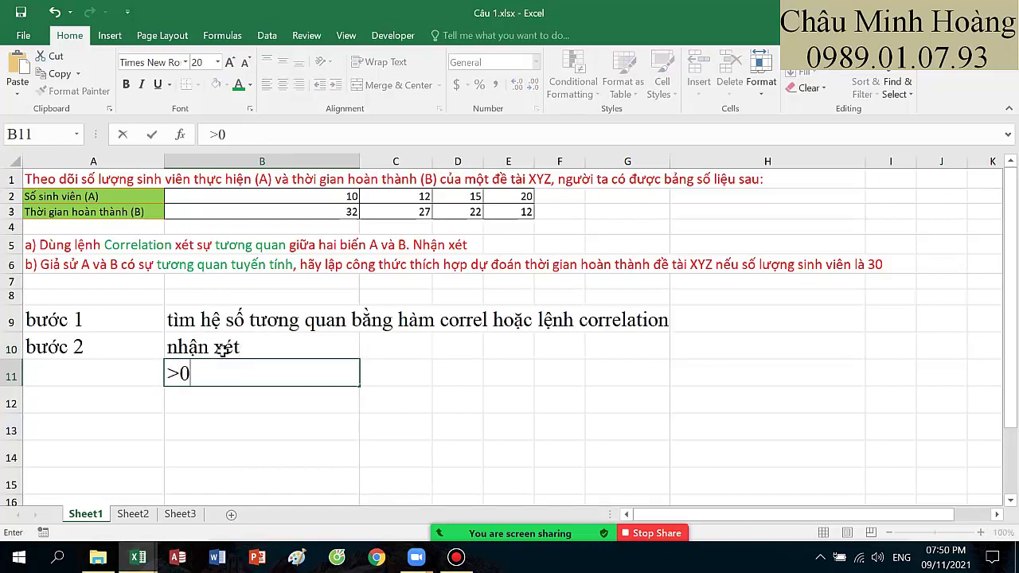
{"action": "type", "text": " : có n"}
{"action": "key", "text": "BackSpace"}
{"action": "type", "text": "tuowng "}
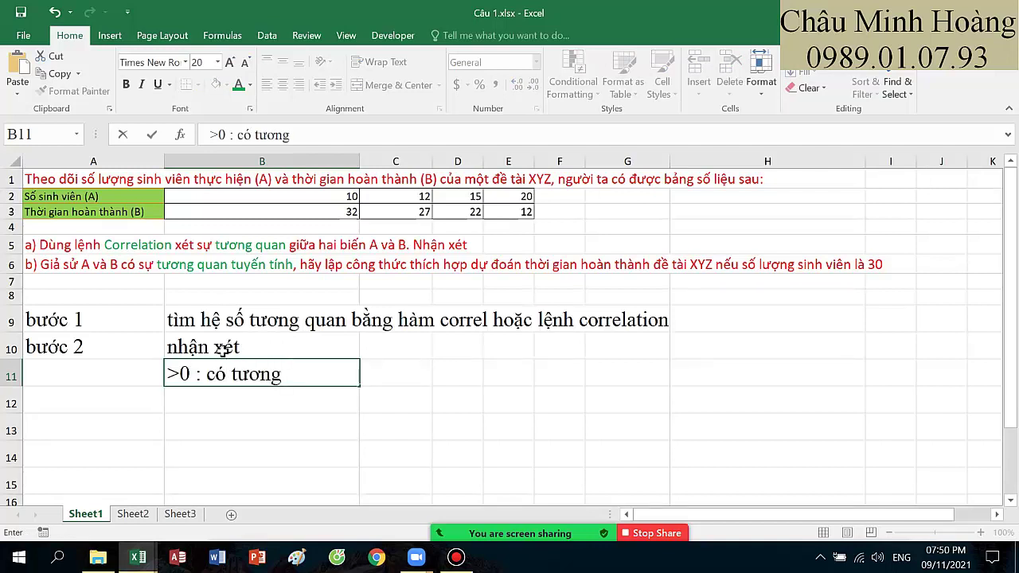
{"action": "type", "text": "quan"}
{"action": "left_click", "coordinate": [225, 405]}
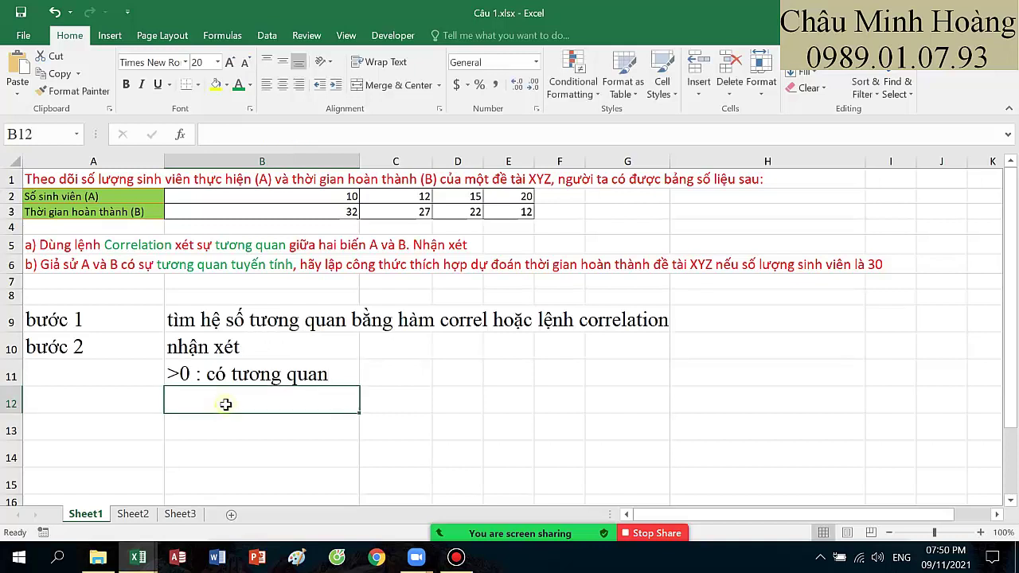
{"action": "type", "text": "<"}
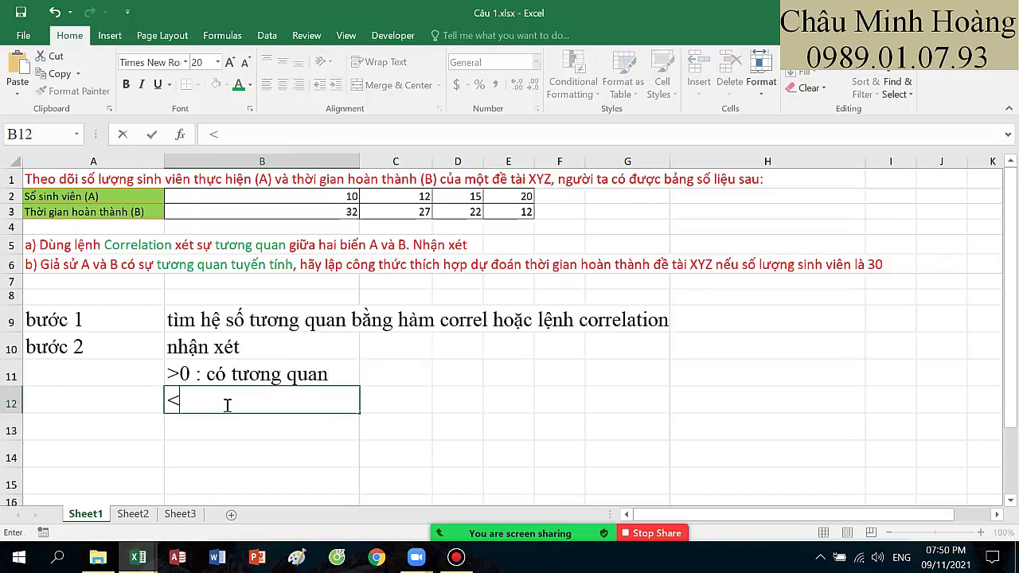
{"action": "type", "text": "0 : không tương quan"}
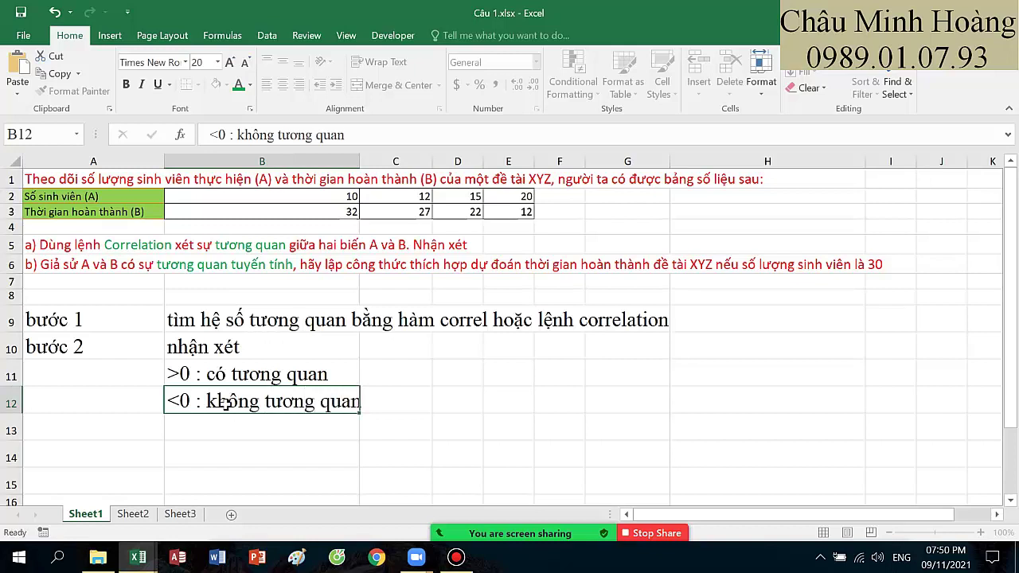
{"action": "key", "text": "Return"}
Step: Enter "bước 3" in A13 and "dự báo hồi quy tuyến tính bằng hàm trend hoặc forecast" in B13
{"action": "left_click", "coordinate": [113, 423]}
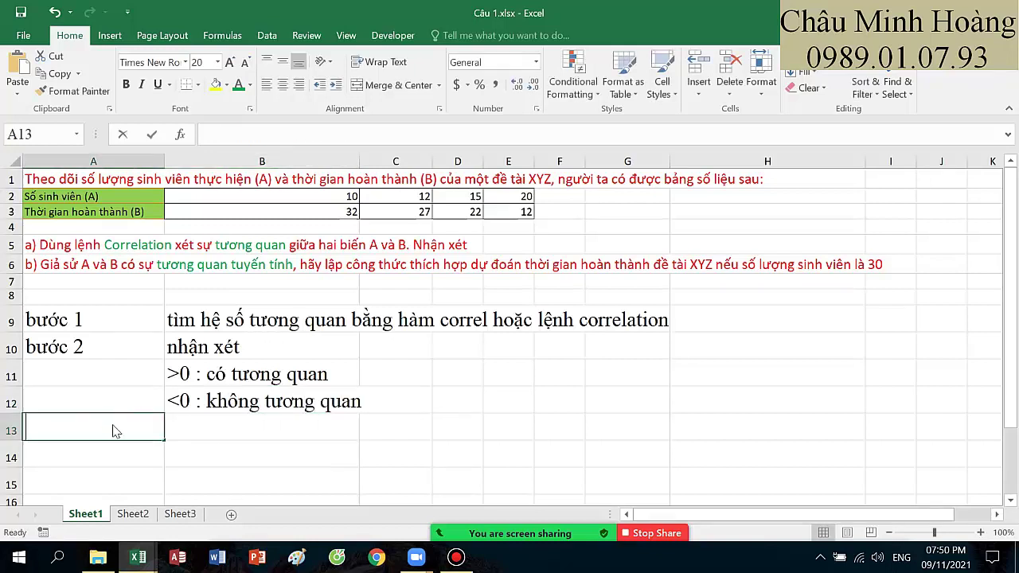
{"action": "type", "text": "bước 3"}
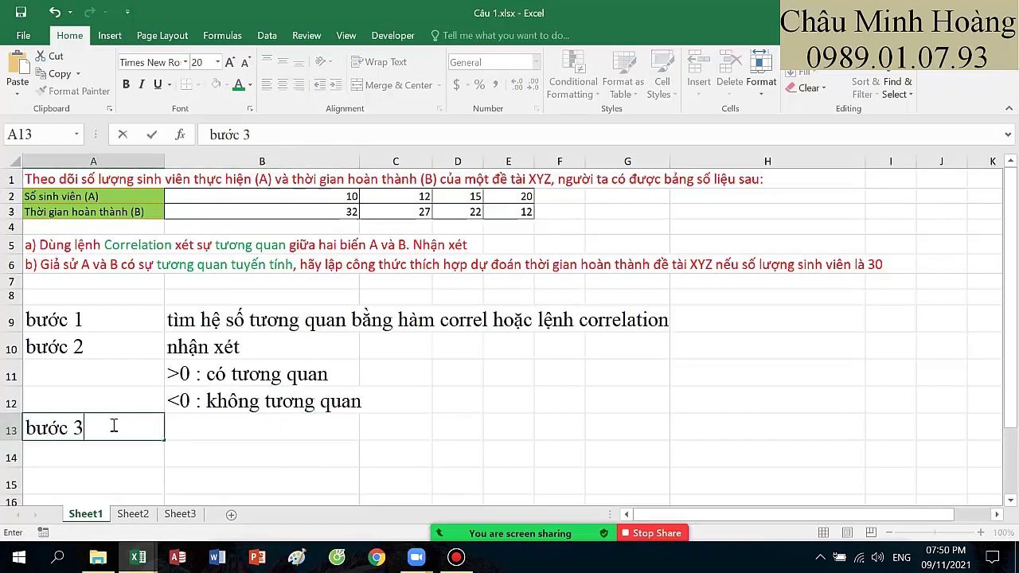
{"action": "left_click", "coordinate": [216, 422]}
{"action": "type", "text": "dự b"}
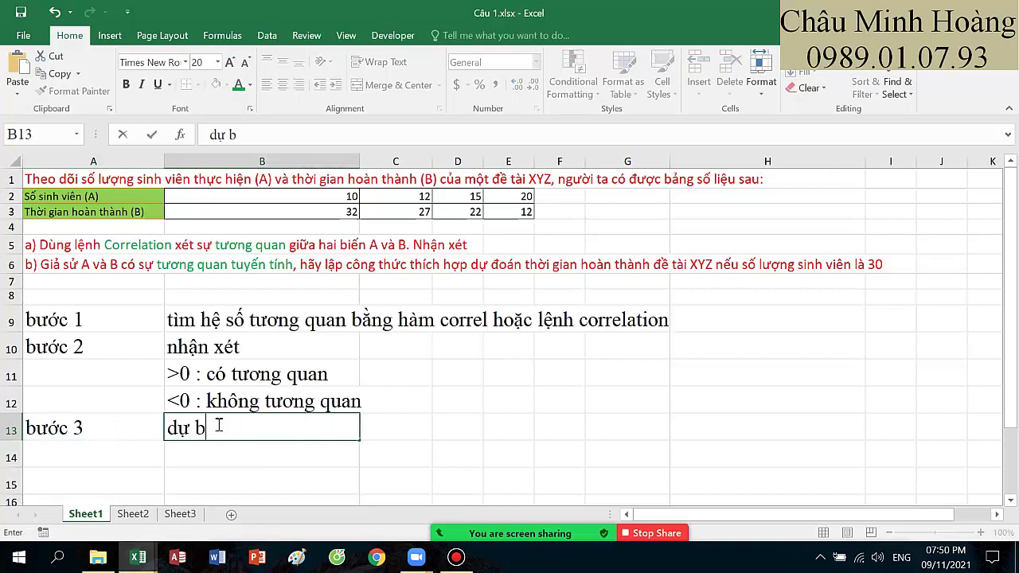
{"action": "type", "text": "áo hồi quy "}
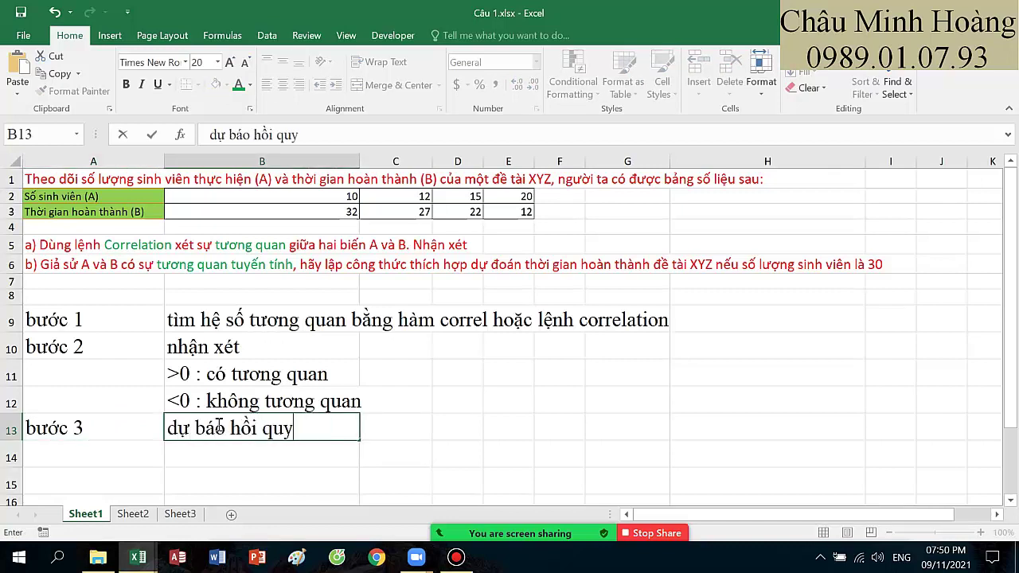
{"action": "type", "text": "tuyến "}
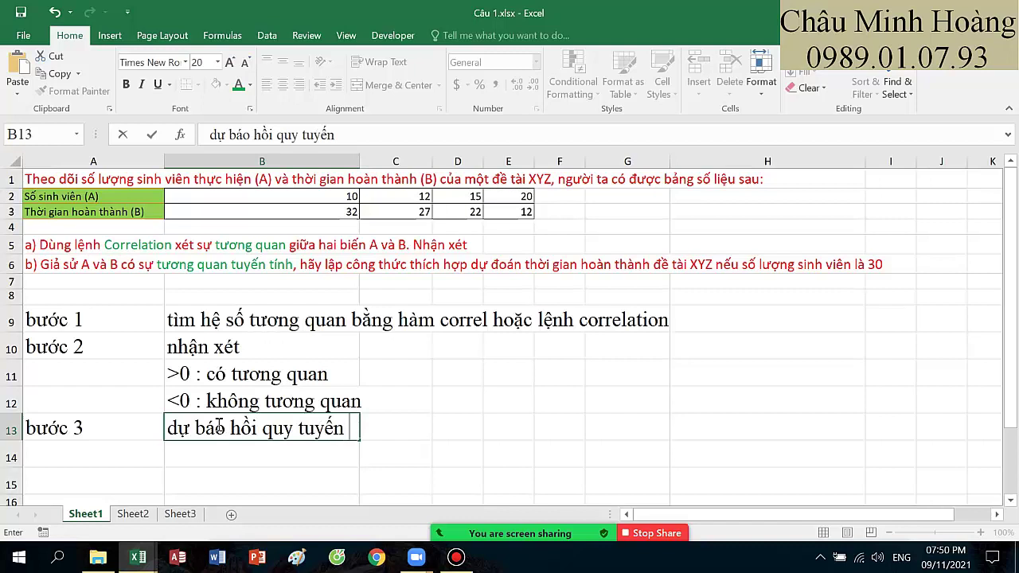
{"action": "type", "text": "tinh bằng hàm "}
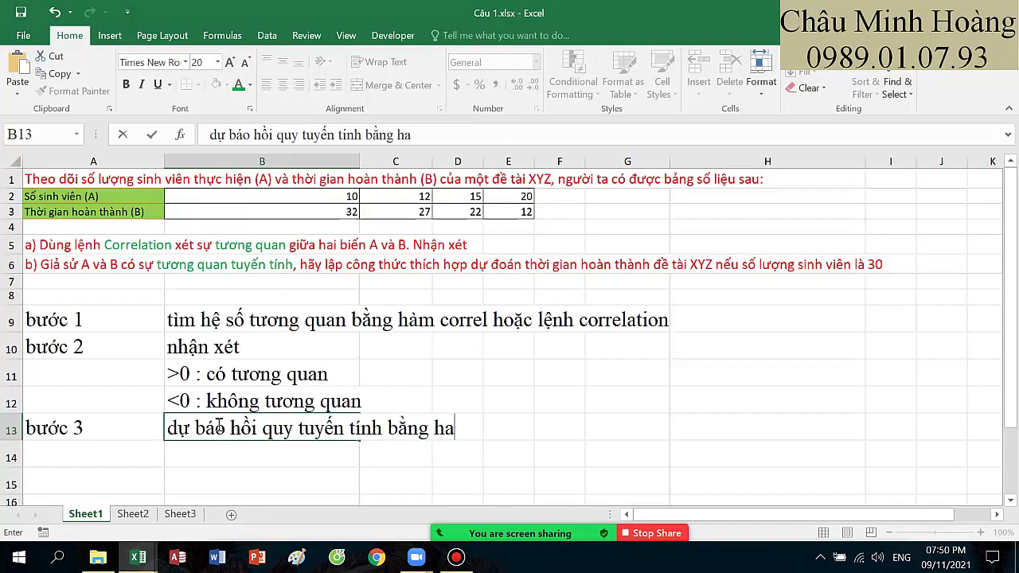
{"action": "type", "text": "tren"}
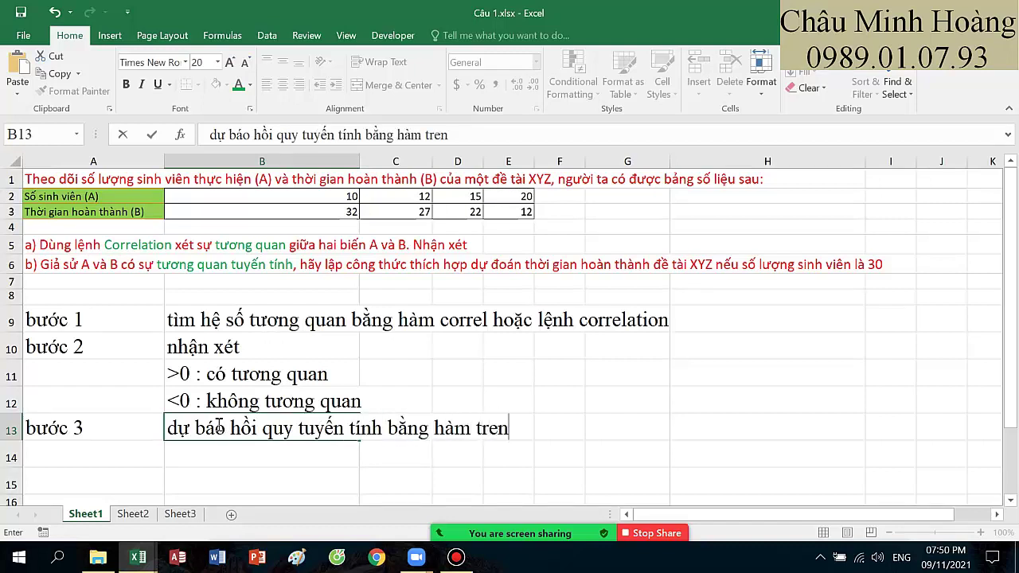
{"action": "type", "text": "d hoac fỏ"}
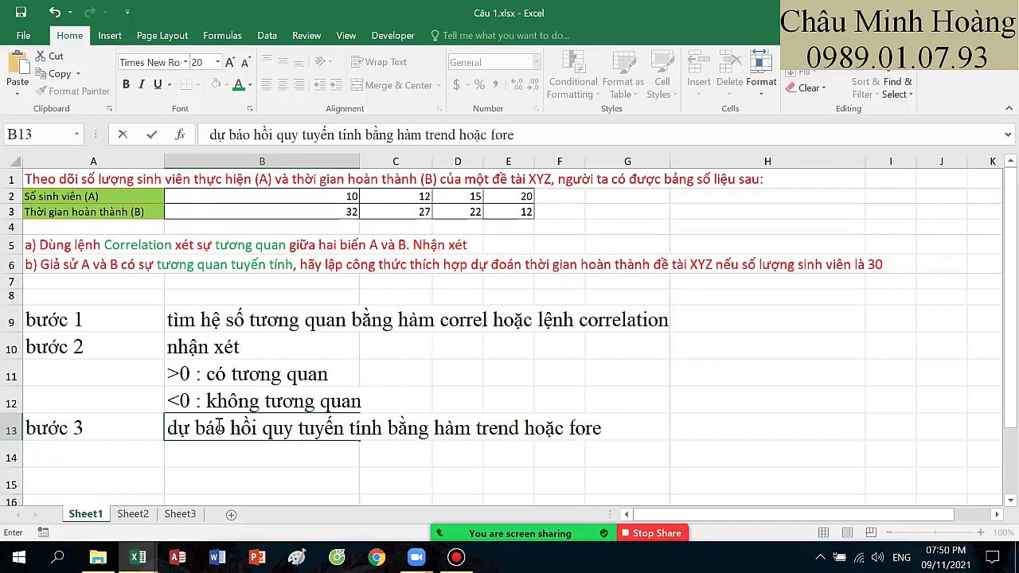
{"action": "type", "text": "ecast"}
{"action": "key", "text": "Return"}
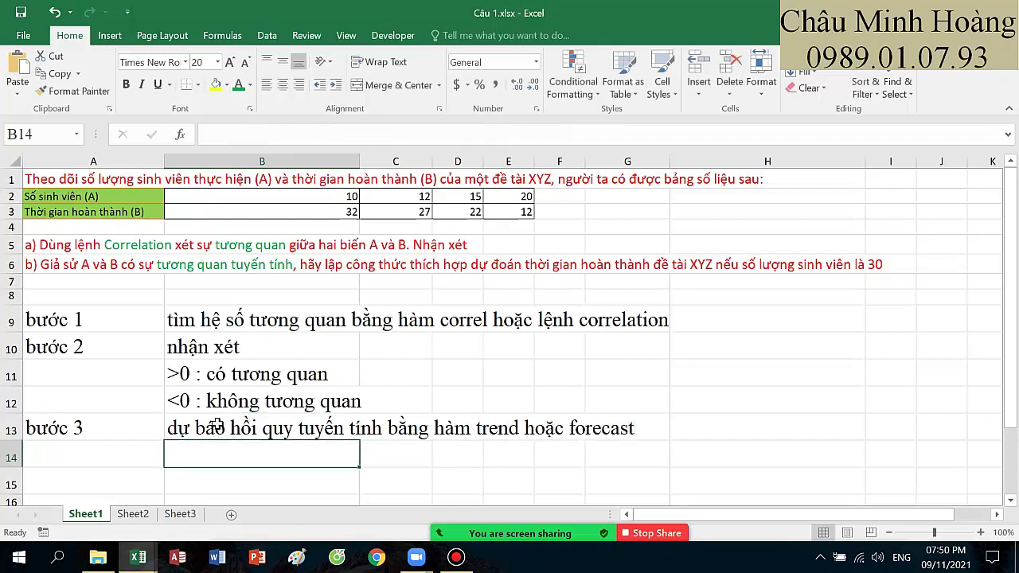
Step: Enter "bước 4" in A14 and "kết luận" in B14
{"action": "left_click", "coordinate": [35, 465]}
{"action": "type", "text": "b"}
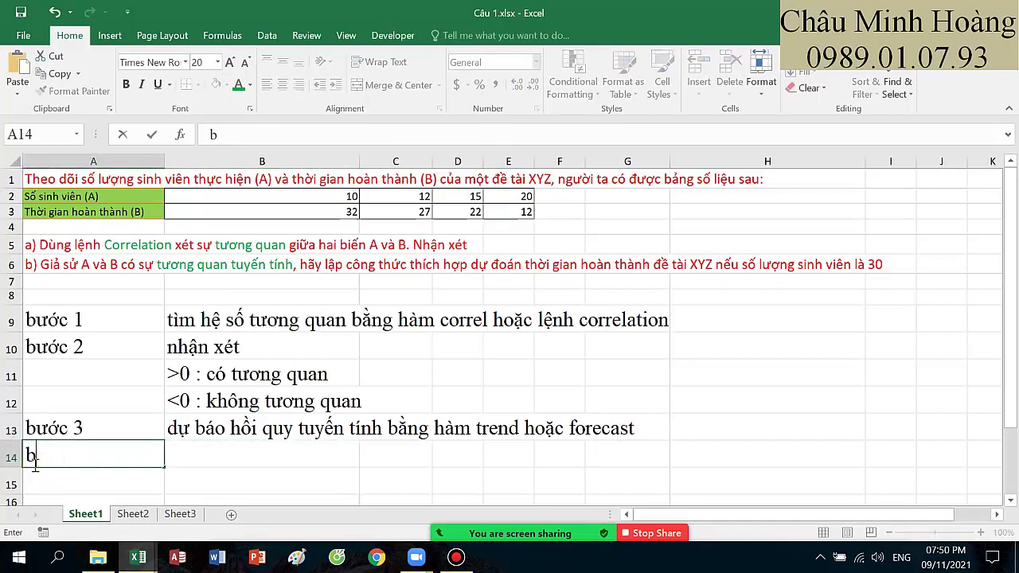
{"action": "type", "text": "ước 4"}
{"action": "key", "text": "Tab"}
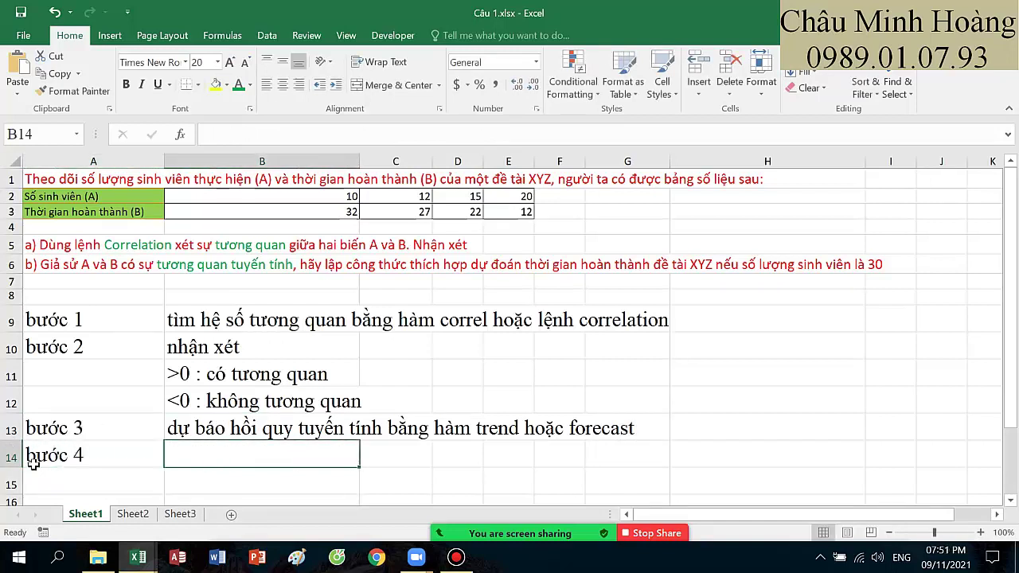
{"action": "type", "text": "kết luận"}
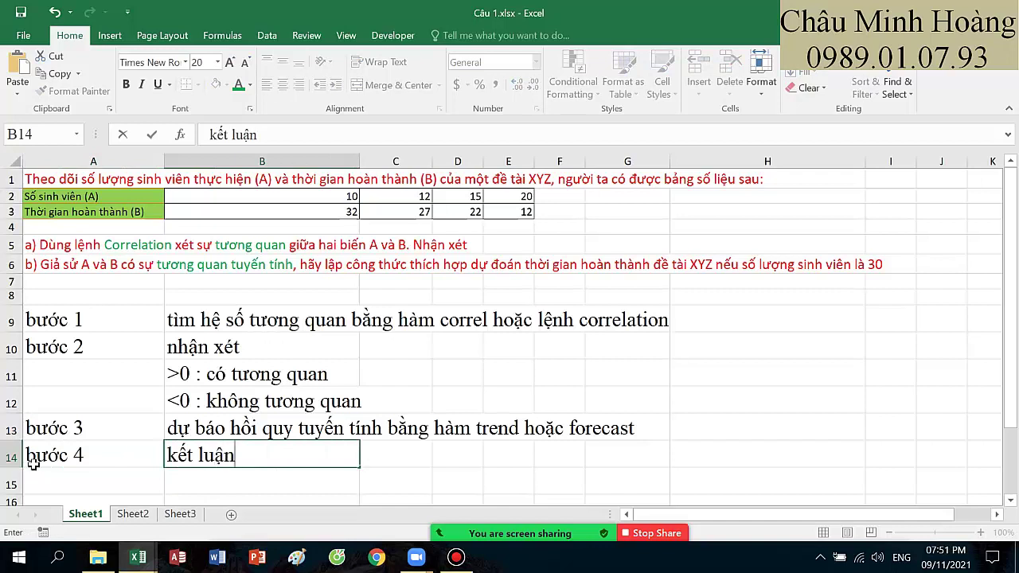
{"action": "key", "text": "Return"}
{"action": "left_click_drag", "start_coordinate": [76, 323], "coordinate": [578, 436]}
{"action": "left_click_drag", "start_coordinate": [652, 449], "coordinate": [669, 456]}
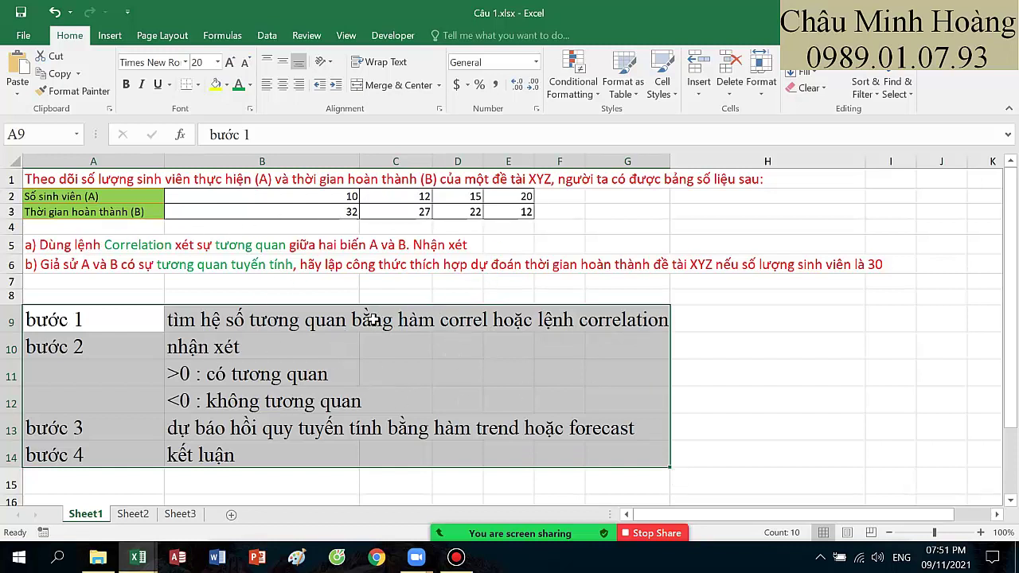
{"action": "left_click", "coordinate": [456, 557]}
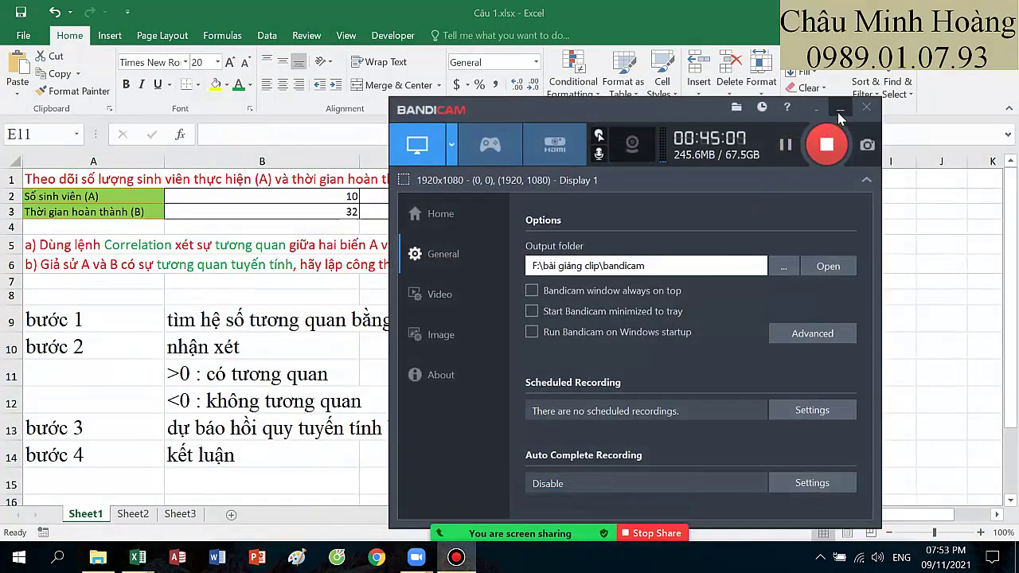
{"action": "left_click", "coordinate": [840, 107]}
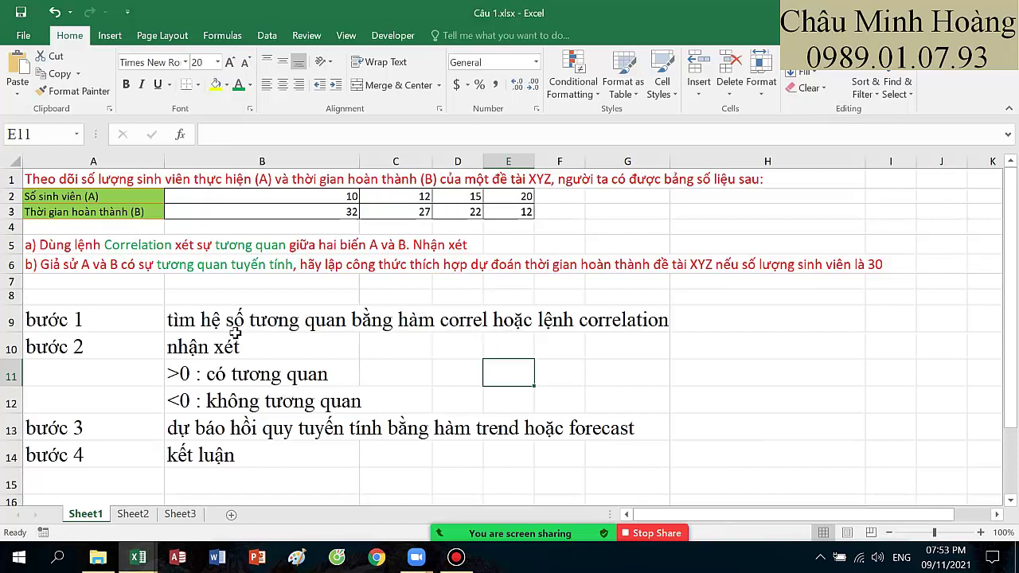
{"action": "left_click", "coordinate": [102, 323]}
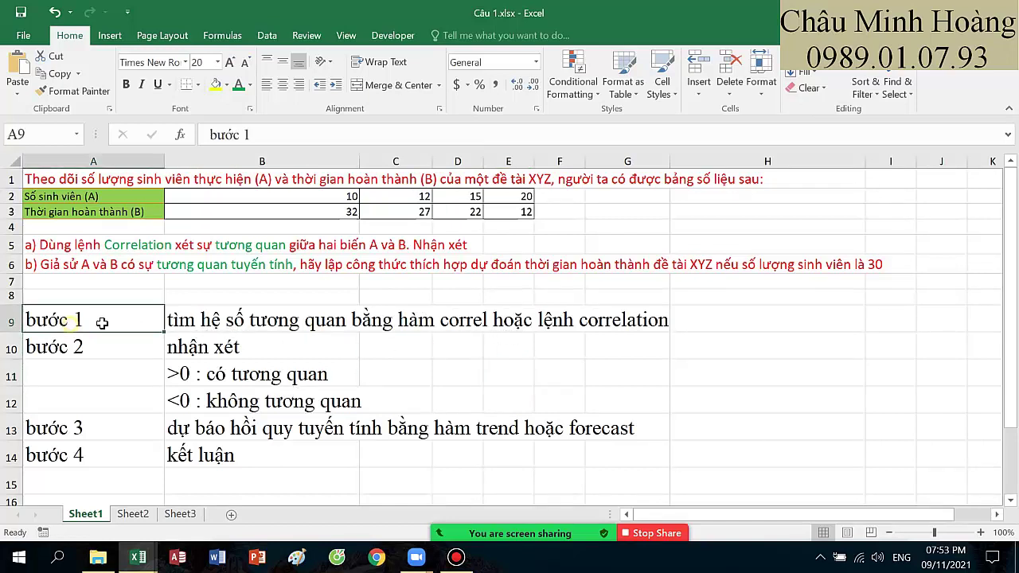
{"action": "left_click_drag", "start_coordinate": [102, 323], "coordinate": [677, 334]}
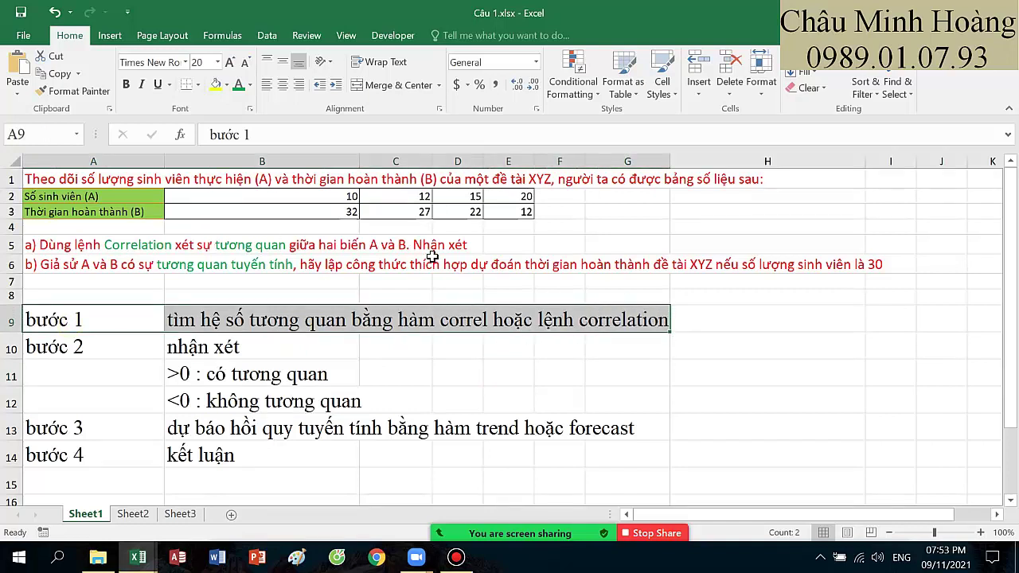
Step: Start a Correlation analysis from the Data Analysis tools with A2:E3, including the row labels, as its input range
{"action": "left_click", "coordinate": [266, 36]}
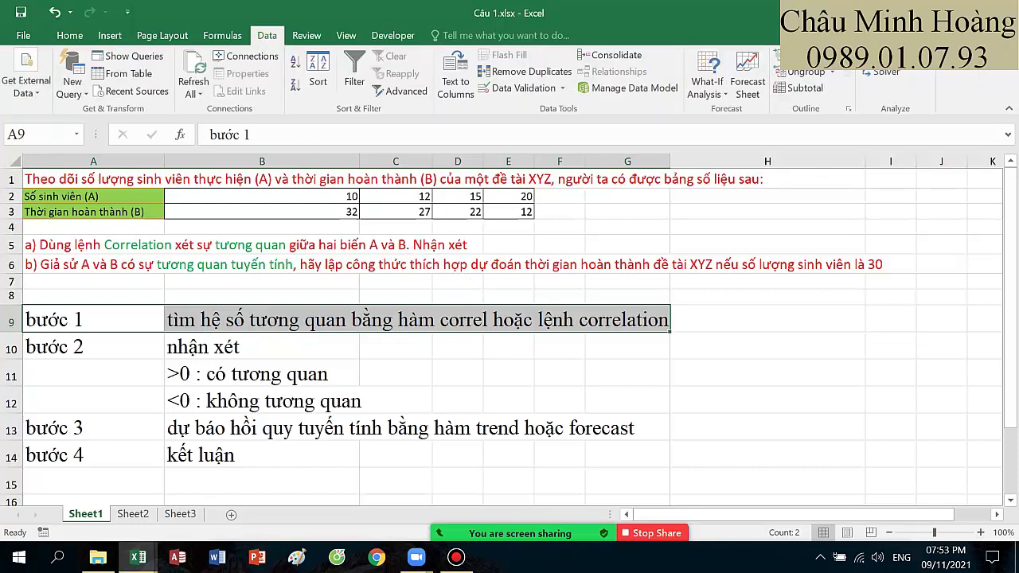
{"action": "left_click_drag", "start_coordinate": [566, 217], "coordinate": [655, 205]}
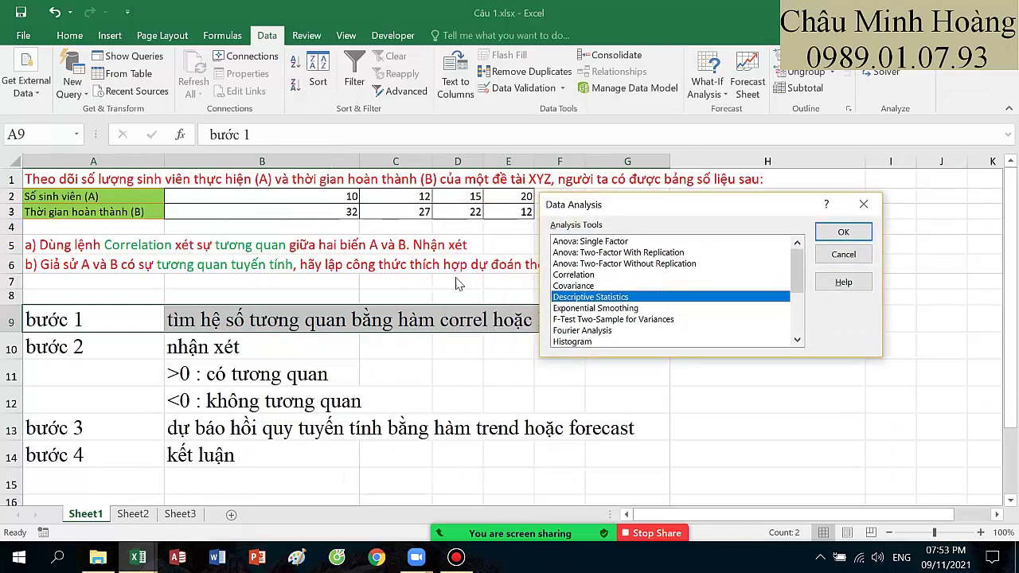
{"action": "left_click", "coordinate": [571, 276]}
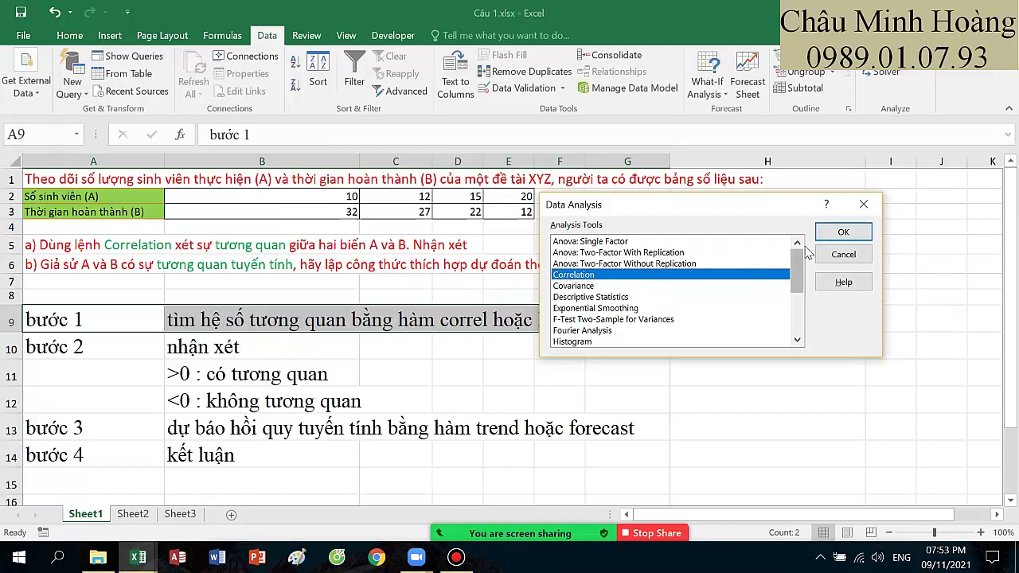
{"action": "left_click", "coordinate": [844, 232]}
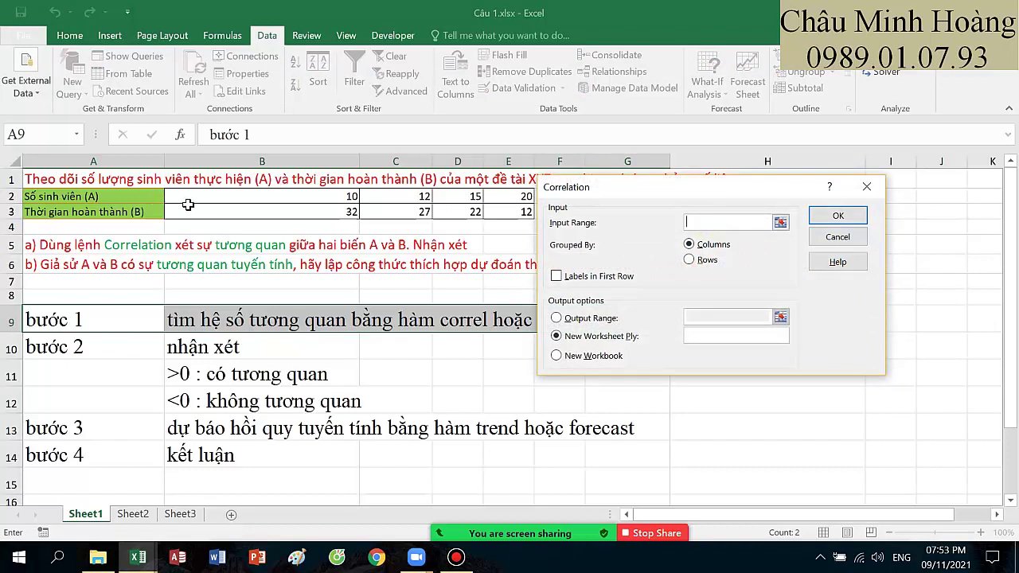
{"action": "left_click_drag", "start_coordinate": [188, 206], "coordinate": [518, 214]}
{"action": "left_click_drag", "start_coordinate": [610, 190], "coordinate": [615, 226]}
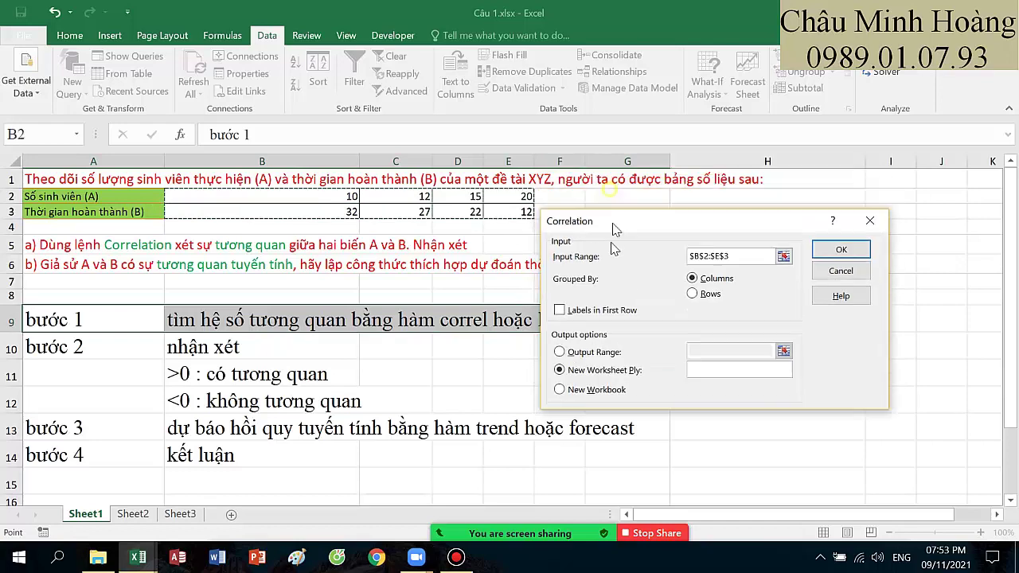
{"action": "left_click_drag", "start_coordinate": [291, 197], "coordinate": [499, 214]}
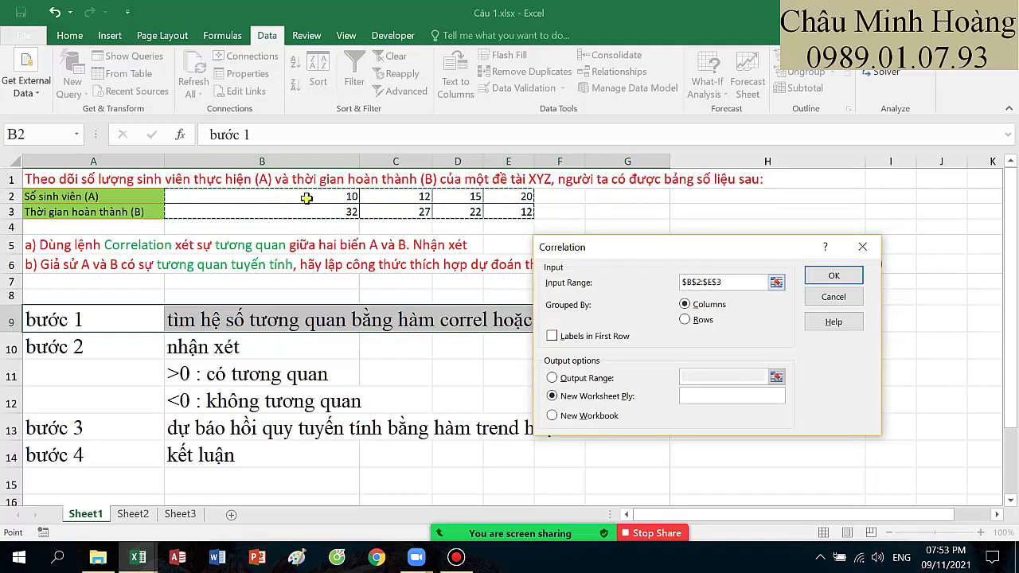
{"action": "left_click_drag", "start_coordinate": [310, 199], "coordinate": [508, 211]}
{"action": "left_click_drag", "start_coordinate": [147, 200], "coordinate": [494, 207]}
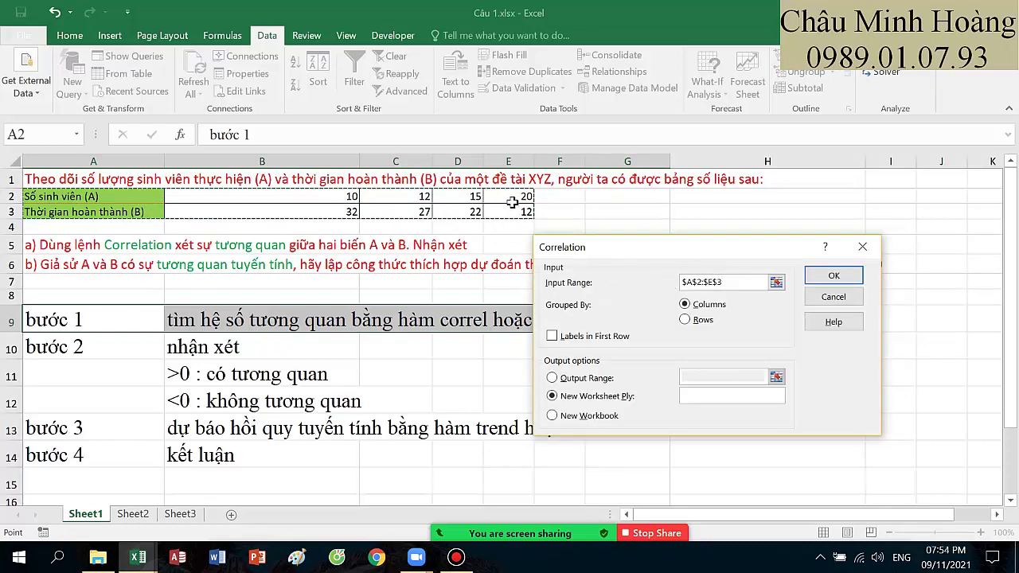
Step: Group the correlation input by rows with labels in the first column, and direct the output to cell B17
{"action": "left_click", "coordinate": [686, 319]}
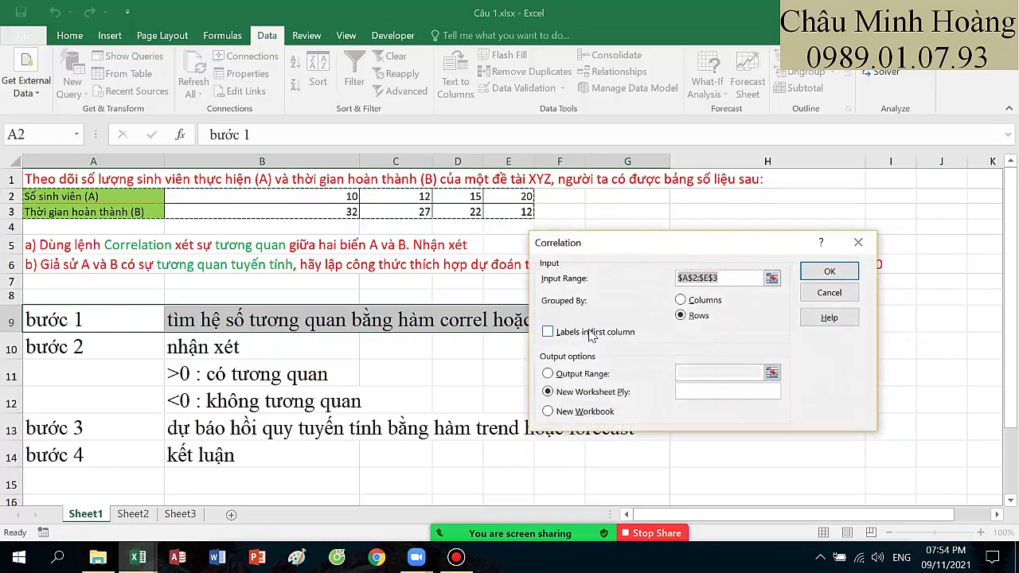
{"action": "left_click", "coordinate": [580, 335]}
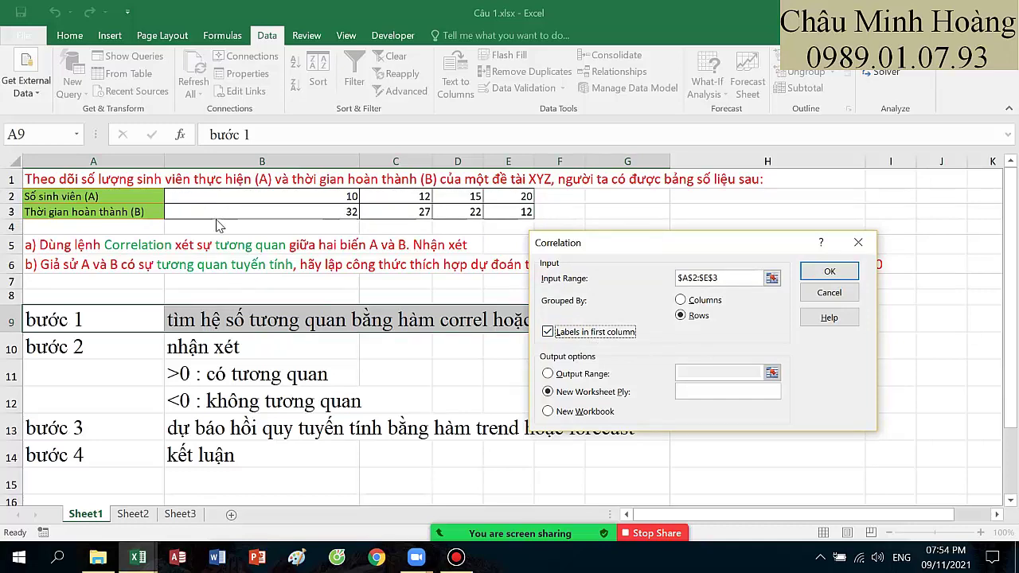
{"action": "left_click", "coordinate": [550, 373]}
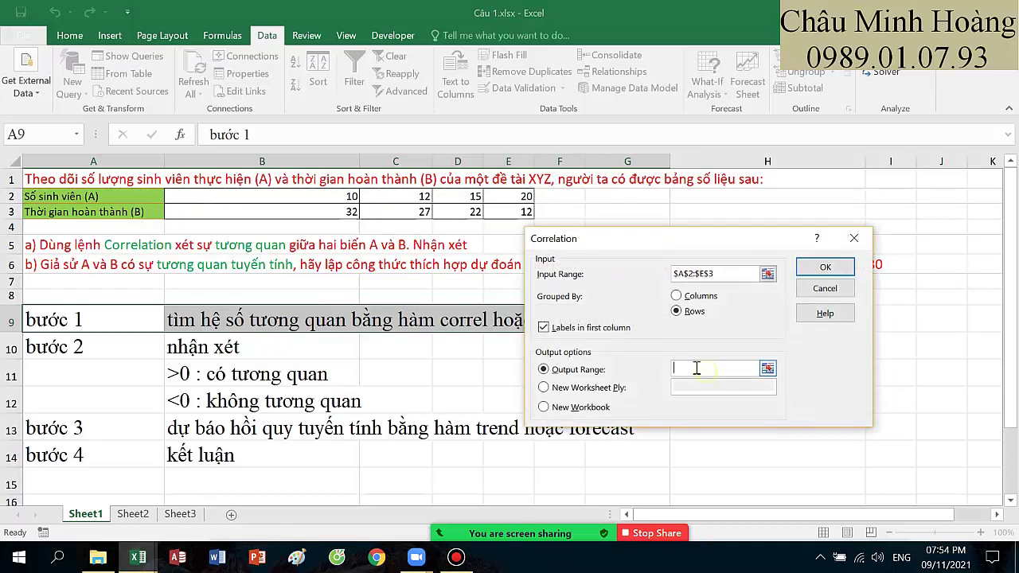
{"action": "scroll", "coordinate": [306, 382], "scroll_direction": "down", "scroll_amount": 2}
{"action": "left_click", "coordinate": [198, 401]}
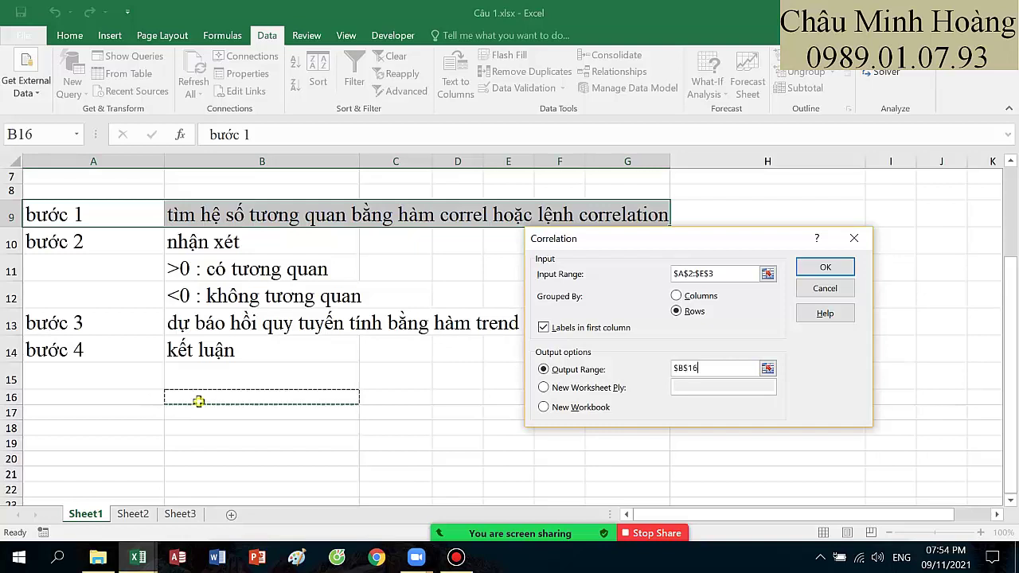
{"action": "left_click", "coordinate": [236, 413]}
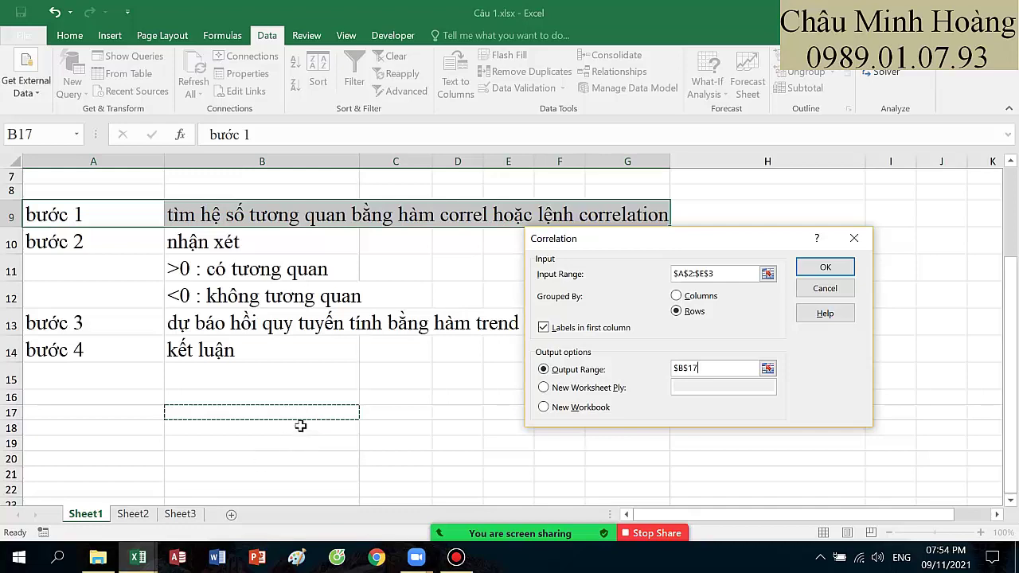
Step: Reselect A2:E3 as the correlation input, change the output range to B16 and run the analysis
{"action": "left_click", "coordinate": [721, 274]}
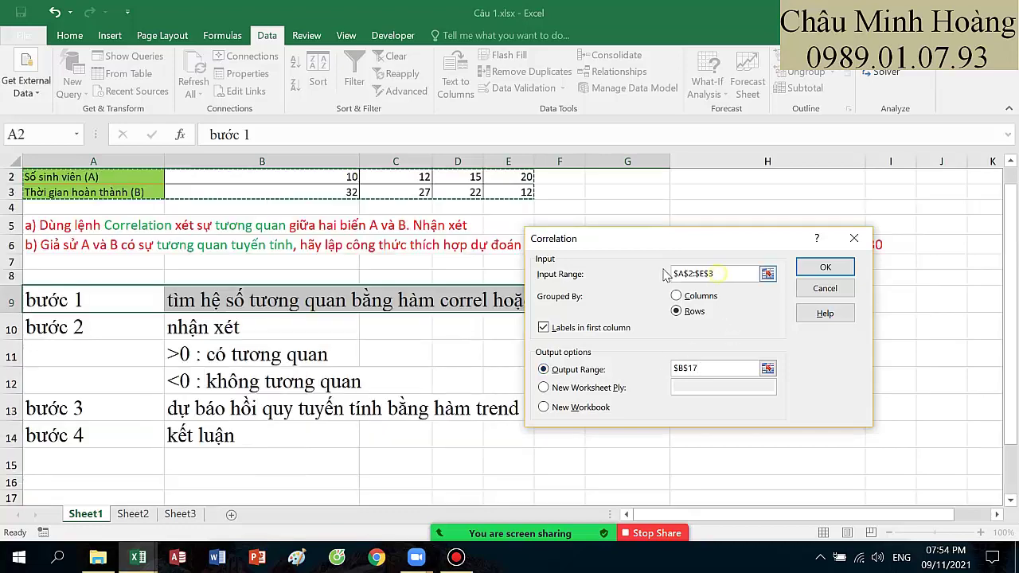
{"action": "scroll", "coordinate": [245, 280], "scroll_direction": "up", "scroll_amount": 1}
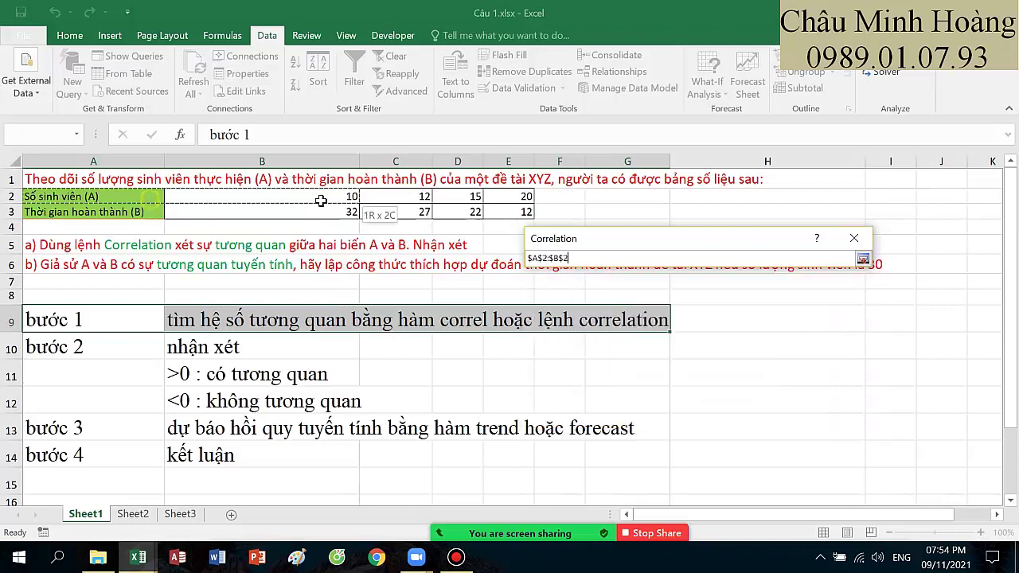
{"action": "left_click_drag", "start_coordinate": [147, 198], "coordinate": [503, 217]}
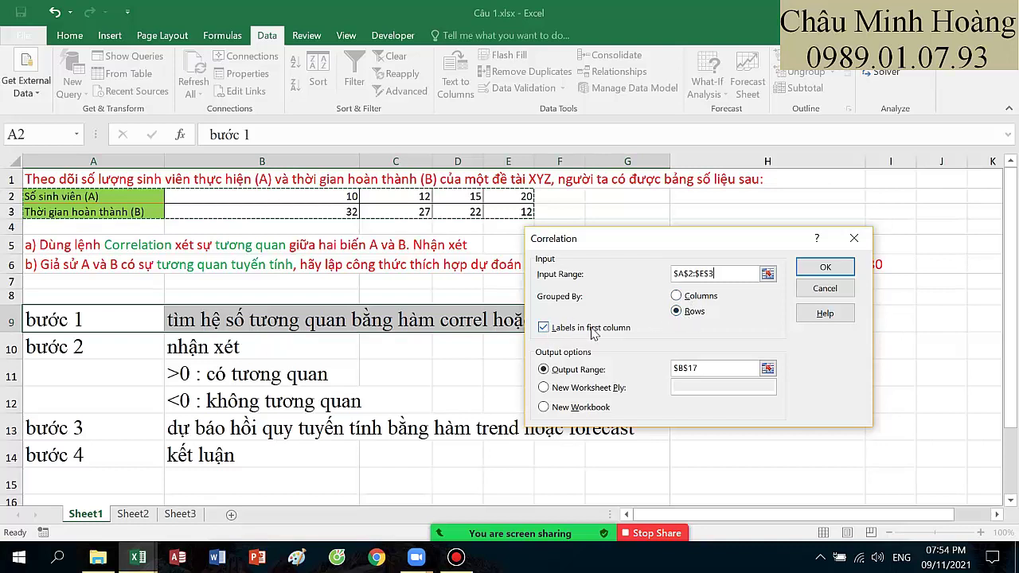
{"action": "left_click", "coordinate": [713, 370]}
{"action": "scroll", "coordinate": [257, 382], "scroll_direction": "down", "scroll_amount": 3}
{"action": "left_click", "coordinate": [256, 384]}
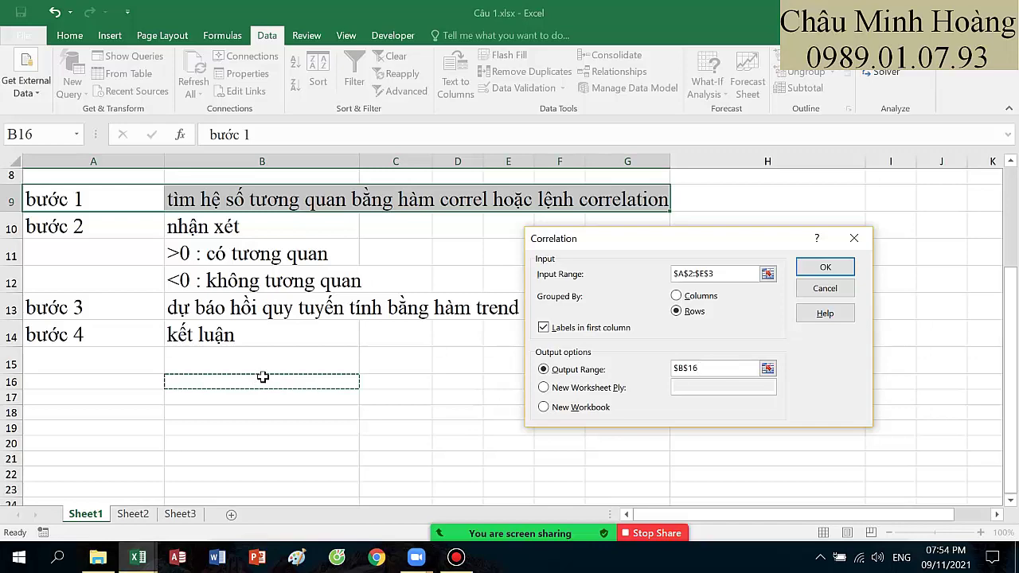
{"action": "left_click", "coordinate": [825, 268]}
Step: Widen column C of the correlation output table and select the coefficient in C18
{"action": "scroll", "coordinate": [528, 322], "scroll_direction": "down", "scroll_amount": 1}
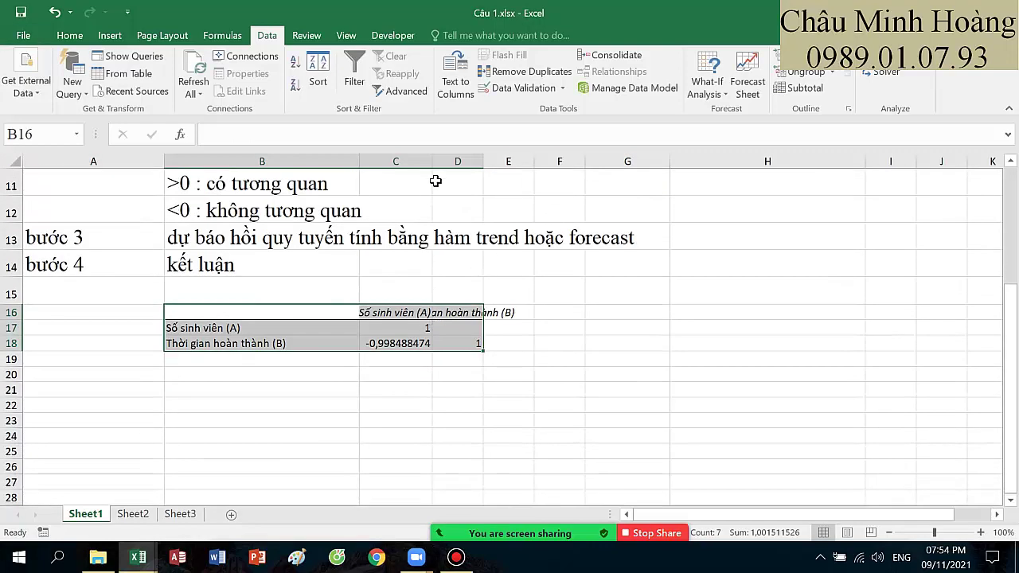
{"action": "left_click_drag", "start_coordinate": [433, 161], "coordinate": [506, 160]}
{"action": "left_click", "coordinate": [444, 343]}
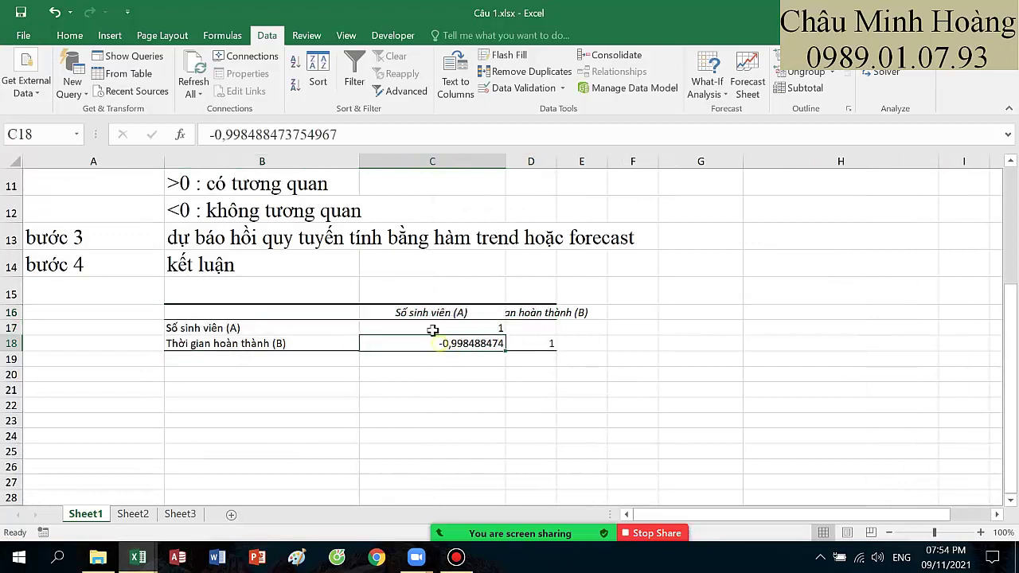
Step: Highlight the correlation coefficient in C18 with yellow fill, enlarge its font to 16 and widen column C
{"action": "left_click", "coordinate": [79, 38]}
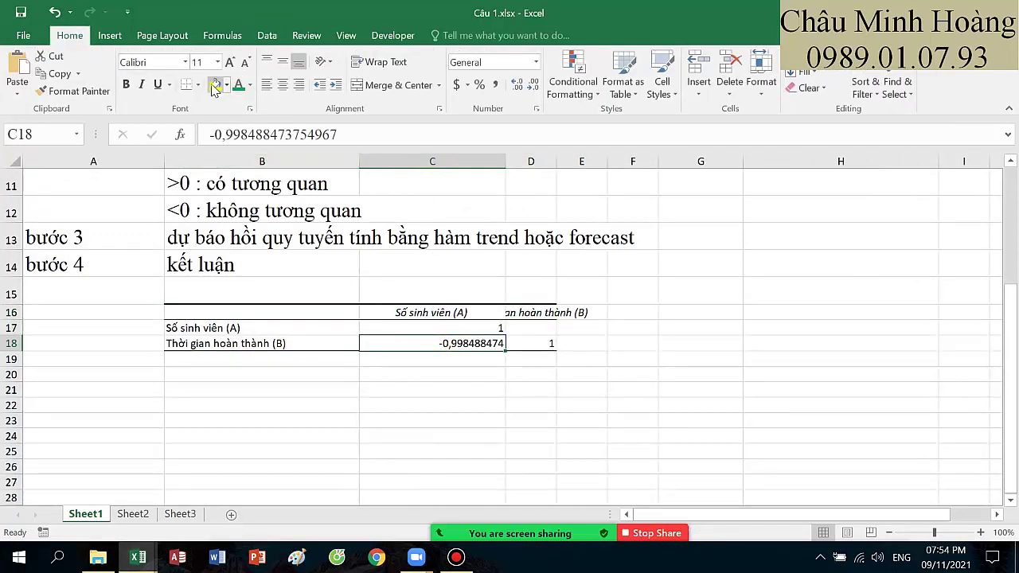
{"action": "left_click", "coordinate": [216, 84]}
{"action": "left_click", "coordinate": [229, 63]}
{"action": "left_click", "coordinate": [229, 62]}
{"action": "left_click", "coordinate": [230, 62]}
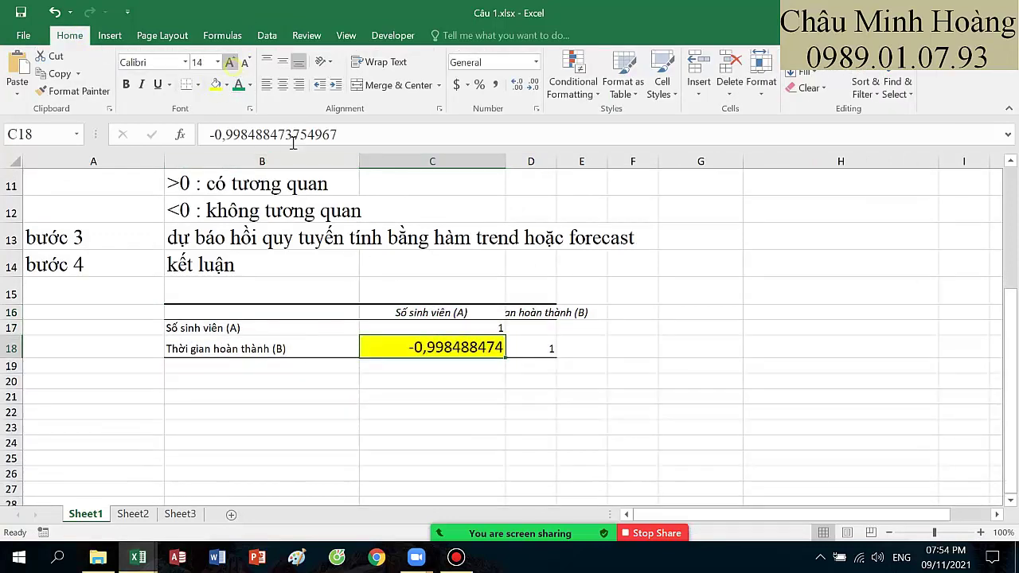
{"action": "left_click", "coordinate": [497, 172]}
{"action": "left_click_drag", "start_coordinate": [506, 162], "coordinate": [554, 164]}
{"action": "left_click", "coordinate": [502, 345]}
{"action": "scroll", "coordinate": [477, 326], "scroll_direction": "up", "scroll_amount": 2}
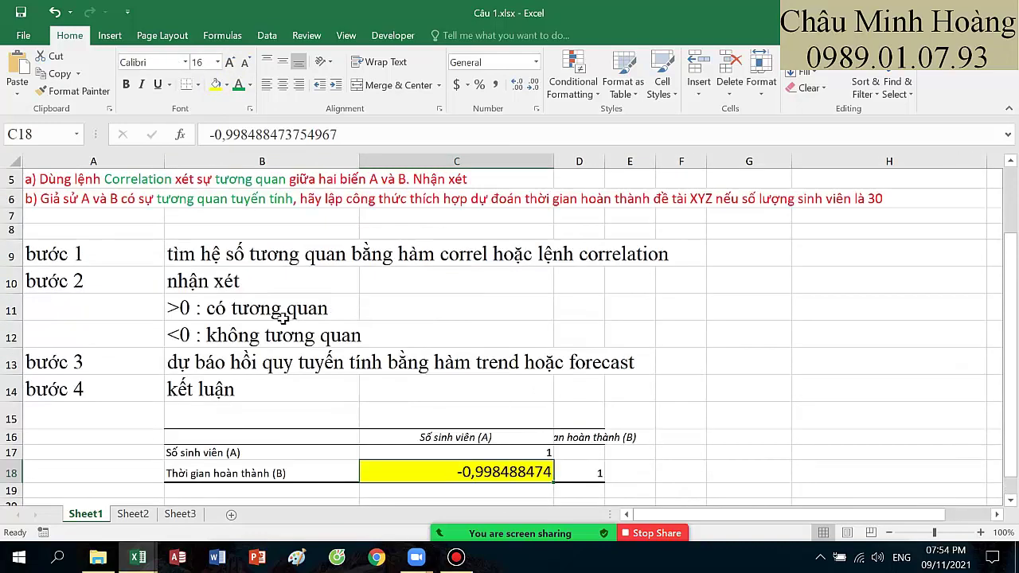
{"action": "left_click", "coordinate": [212, 306]}
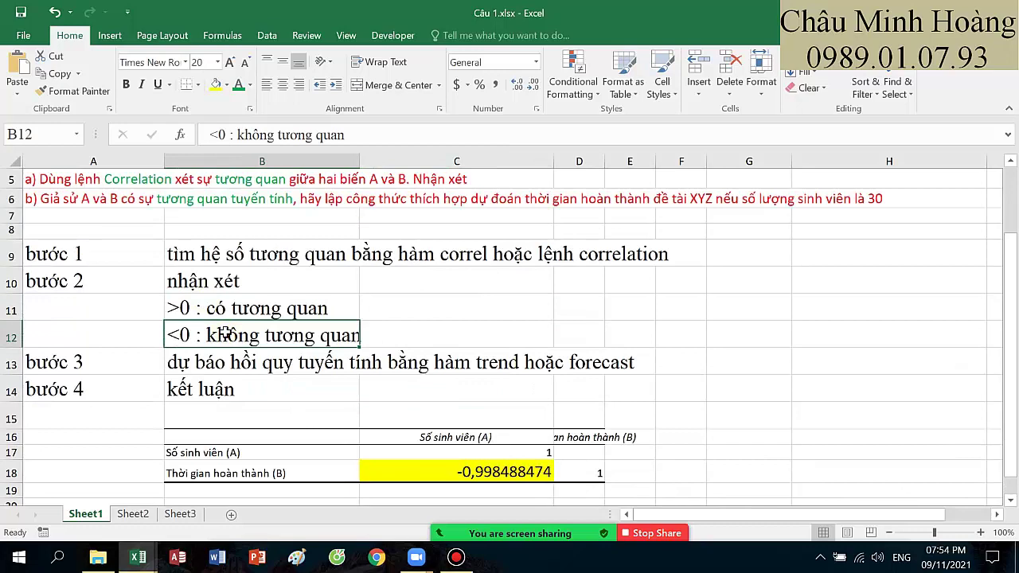
Step: Format the empty cells B20:E26 in Times New Roman, size 20
{"action": "scroll", "coordinate": [225, 334], "scroll_direction": "down", "scroll_amount": 2}
{"action": "left_click_drag", "start_coordinate": [212, 381], "coordinate": [637, 477]}
{"action": "left_click", "coordinate": [177, 62]}
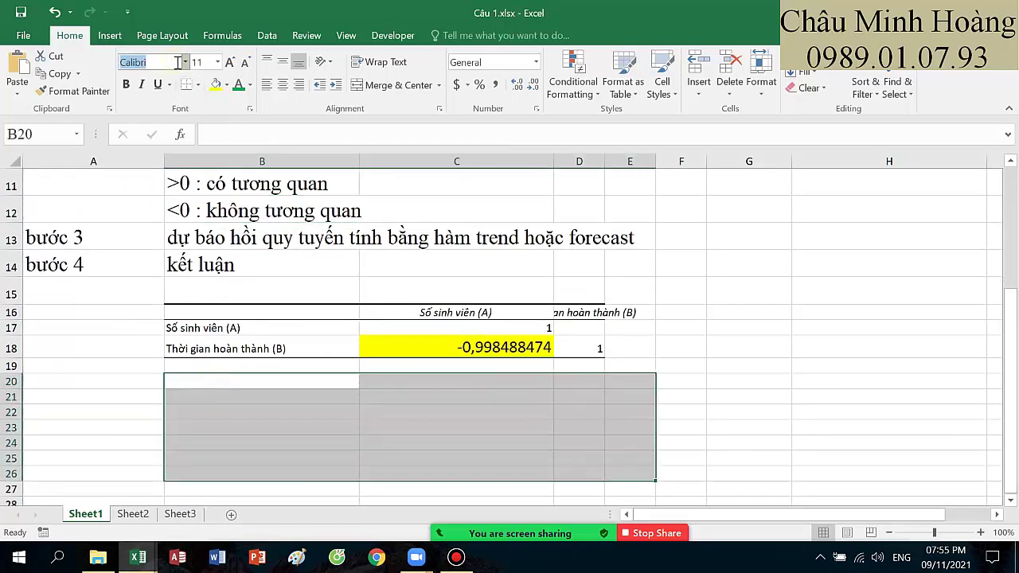
{"action": "type", "text": "R"}
{"action": "key", "text": "BackSpace"}
{"action": "type", "text": "Times New Roman"}
{"action": "key", "text": "Return"}
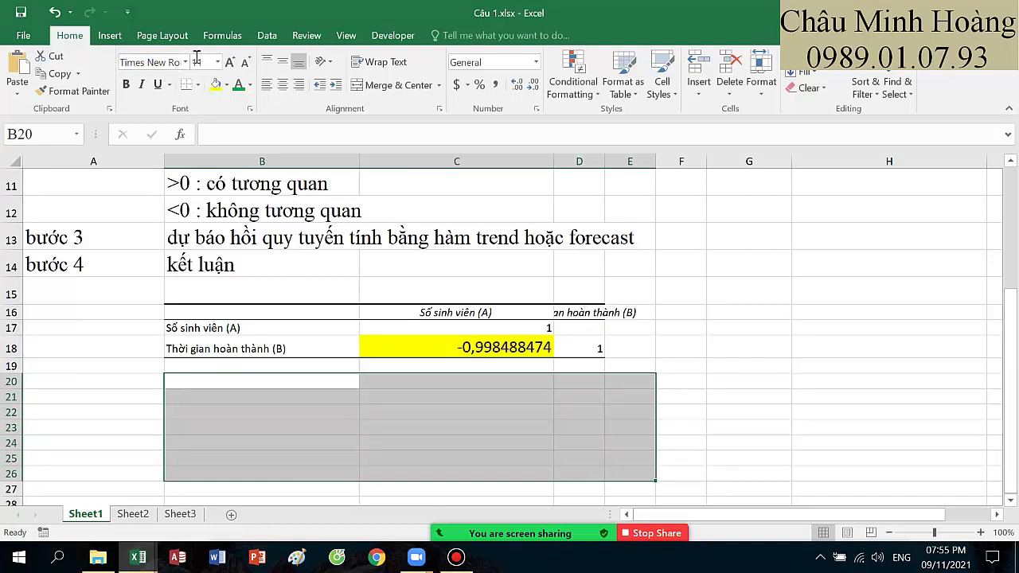
{"action": "left_click", "coordinate": [201, 65]}
{"action": "type", "text": "20"}
{"action": "key", "text": "Return"}
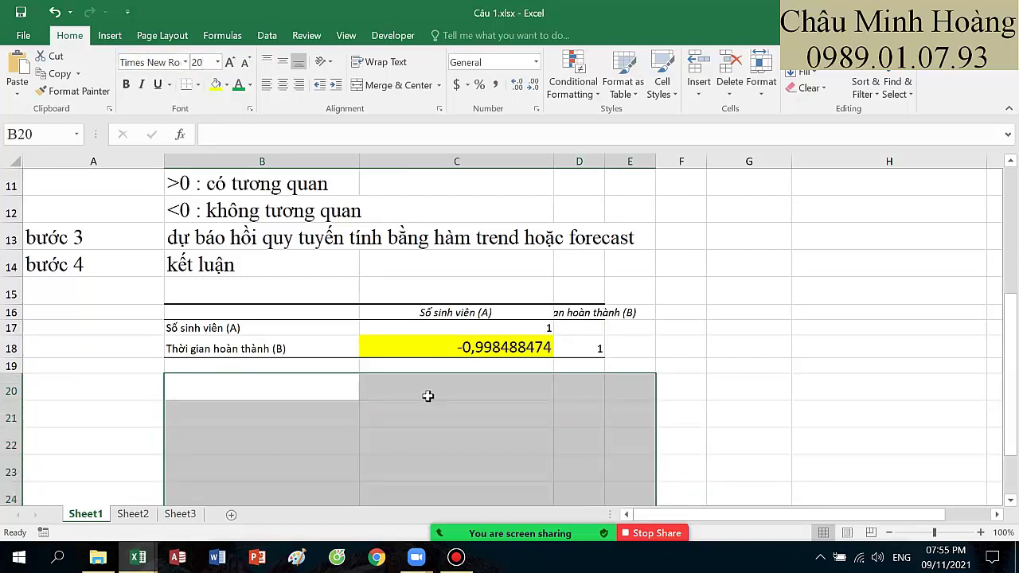
Step: Compute the correlation of student numbers and completion time in C20 with =CORREL(B2:E2;B3:E3)
{"action": "left_click", "coordinate": [422, 390]}
{"action": "type", "text": "=cor"}
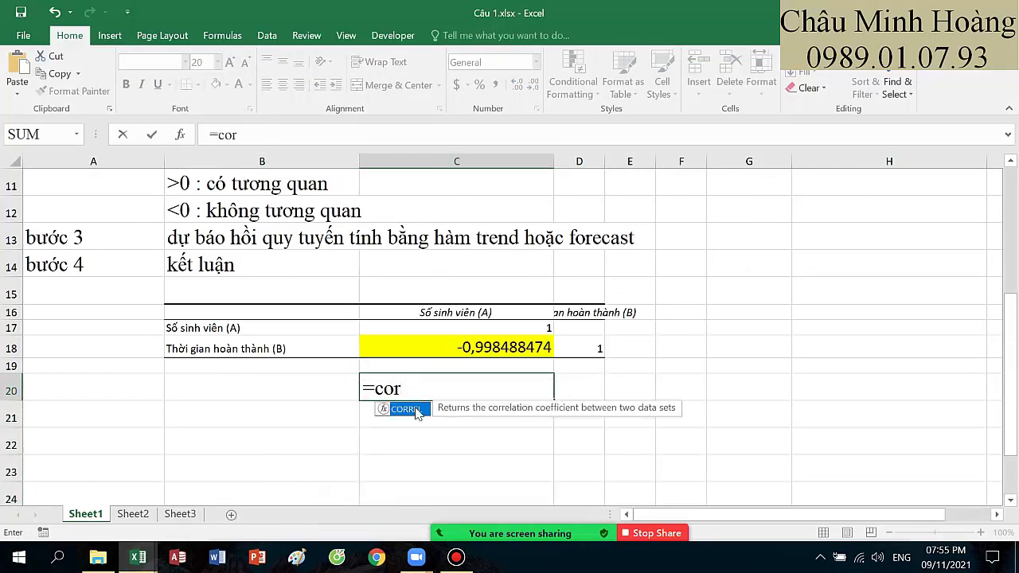
{"action": "key", "text": "Tab"}
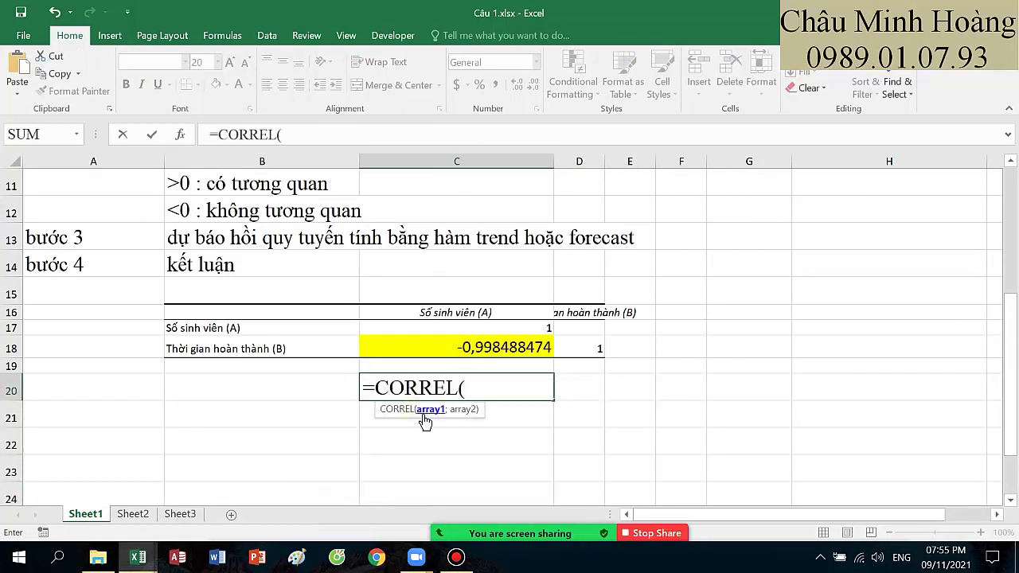
{"action": "left_click", "coordinate": [493, 386]}
{"action": "scroll", "coordinate": [489, 376], "scroll_direction": "up", "scroll_amount": 4}
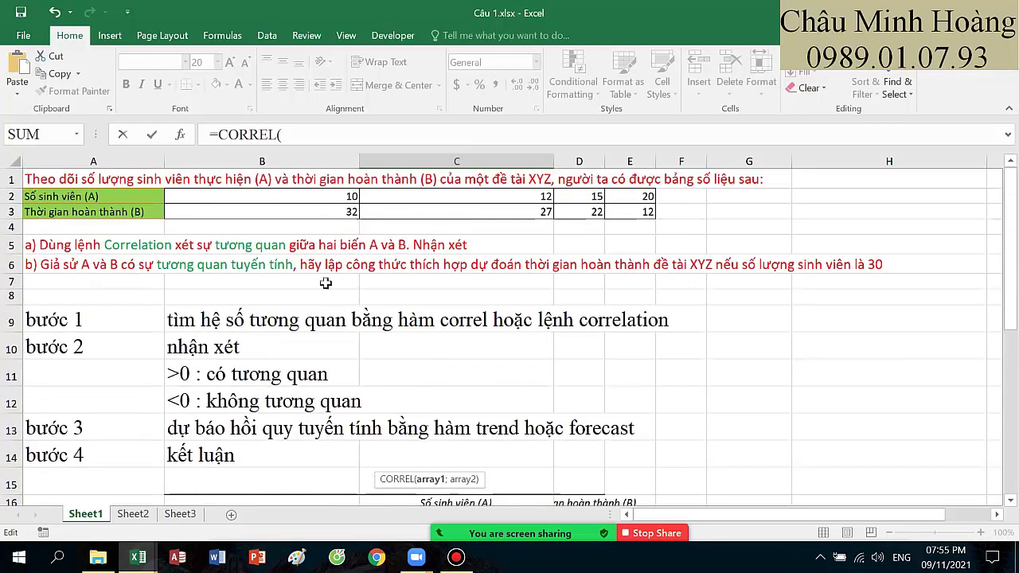
{"action": "left_click", "coordinate": [353, 195]}
{"action": "left_click_drag", "start_coordinate": [353, 195], "coordinate": [613, 198]}
{"action": "type", "text": ";"}
{"action": "left_click_drag", "start_coordinate": [342, 214], "coordinate": [630, 214]}
{"action": "scroll", "coordinate": [529, 414], "scroll_direction": "down", "scroll_amount": 3}
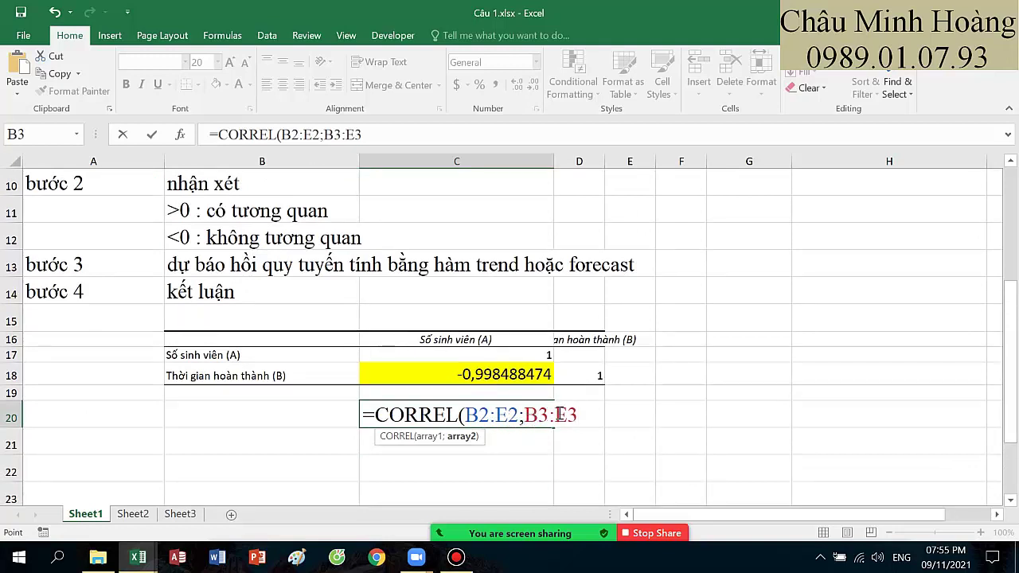
{"action": "type", "text": ")"}
{"action": "key", "text": "Return"}
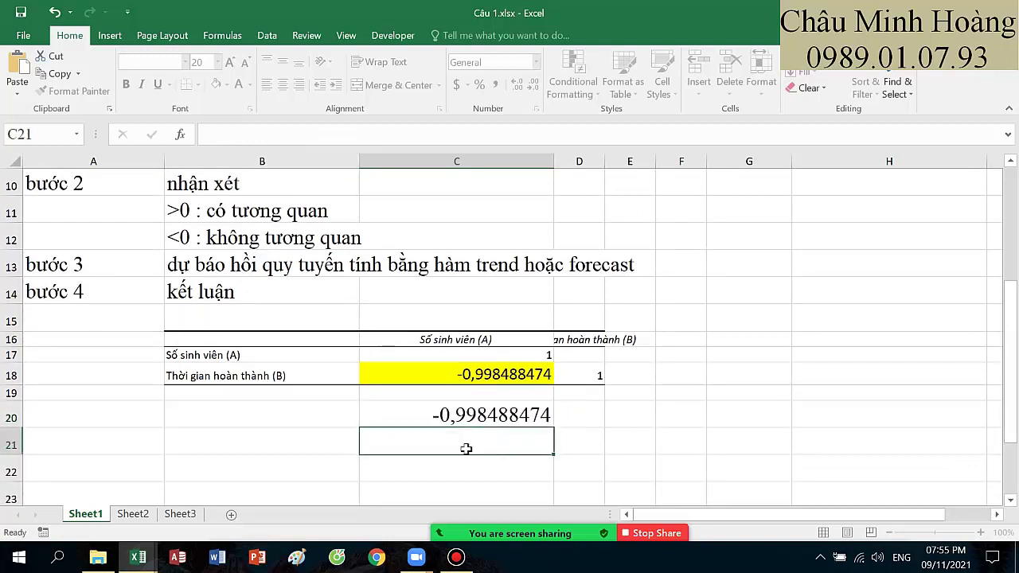
Step: Remove the equals sign from the C20 formula so that it shows as plain text
{"action": "left_click", "coordinate": [436, 415]}
{"action": "double_click", "coordinate": [436, 415]}
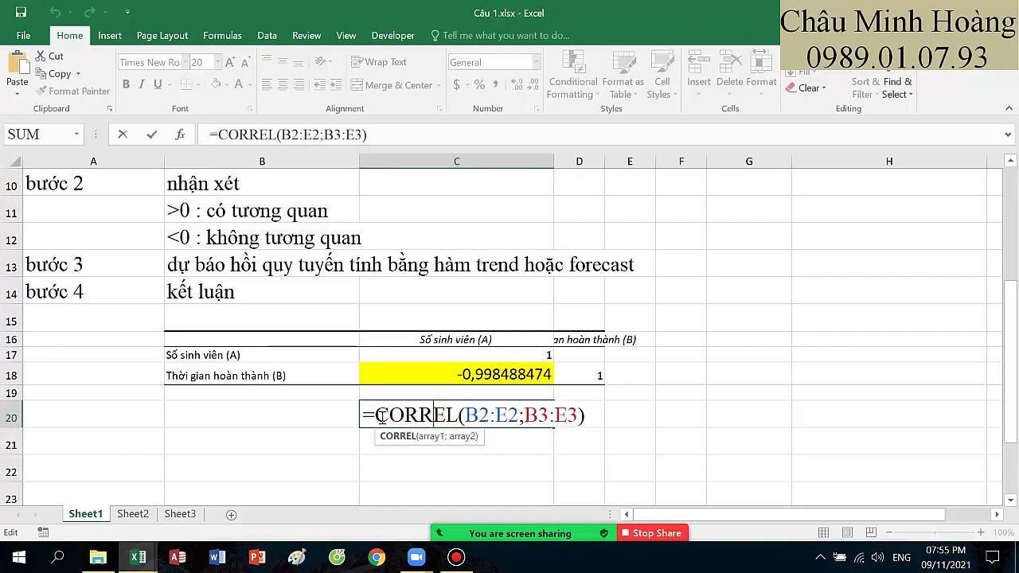
{"action": "key", "text": "Home"}
{"action": "key", "text": "Delete"}
{"action": "key", "text": "Return"}
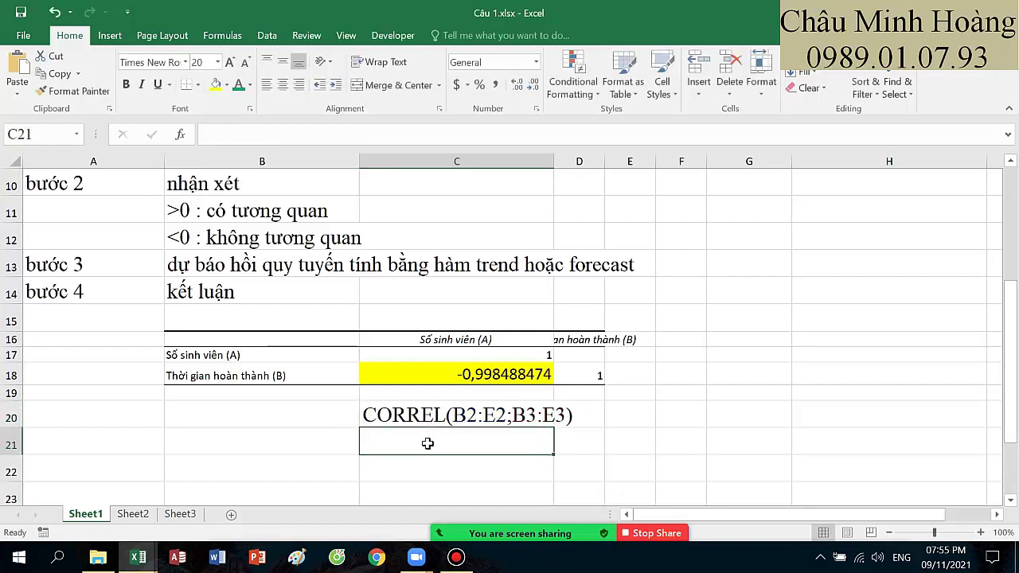
Step: Compute the correlation with swapped arguments in C21 using =CORREL(B3:E3;B2:E2) and compare it with C18
{"action": "type", "text": "=co"}
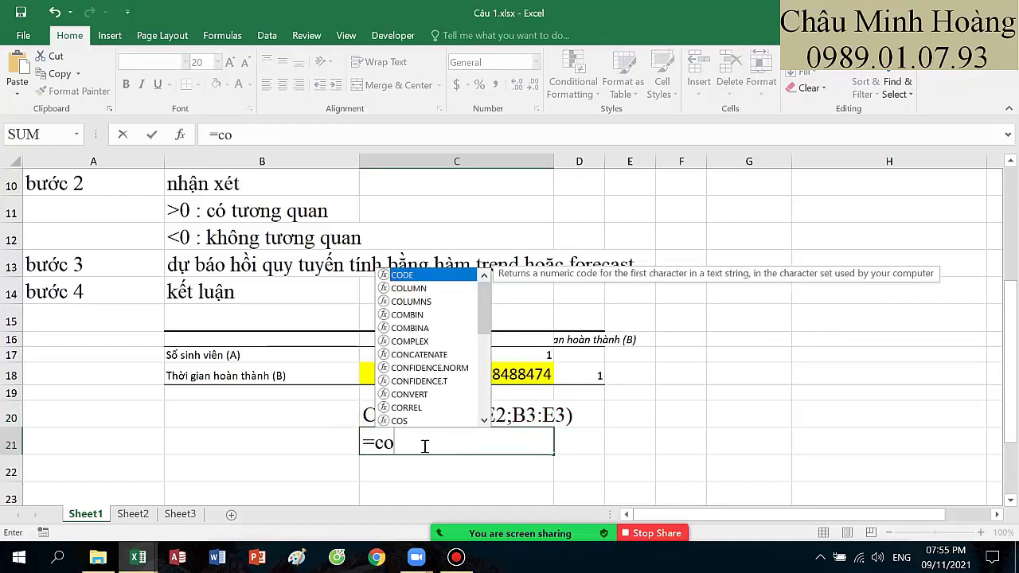
{"action": "type", "text": "o"}
{"action": "key", "text": "BackSpace"}
{"action": "type", "text": "or"}
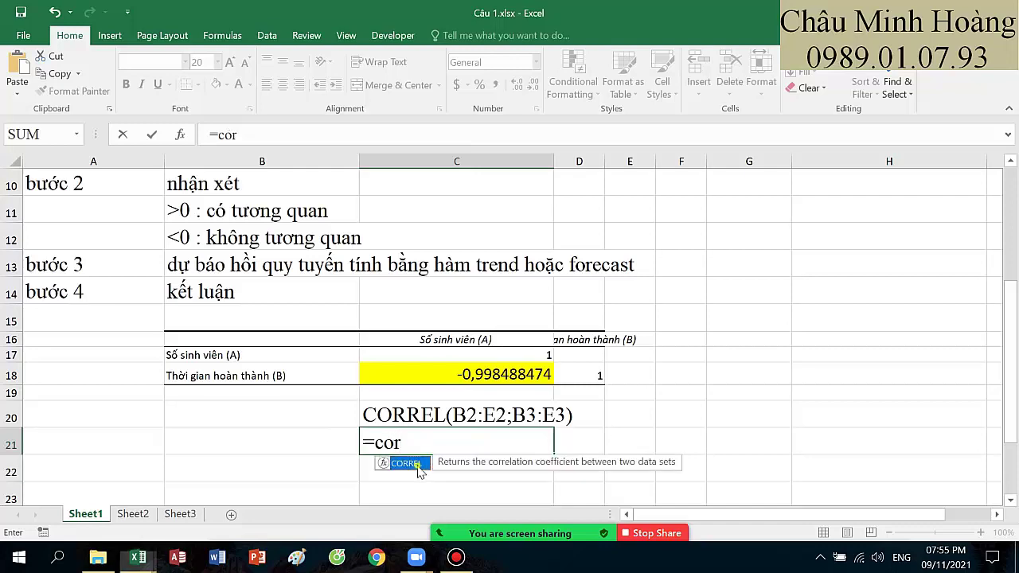
{"action": "double_click", "coordinate": [407, 463]}
{"action": "scroll", "coordinate": [462, 438], "scroll_direction": "up", "scroll_amount": 3}
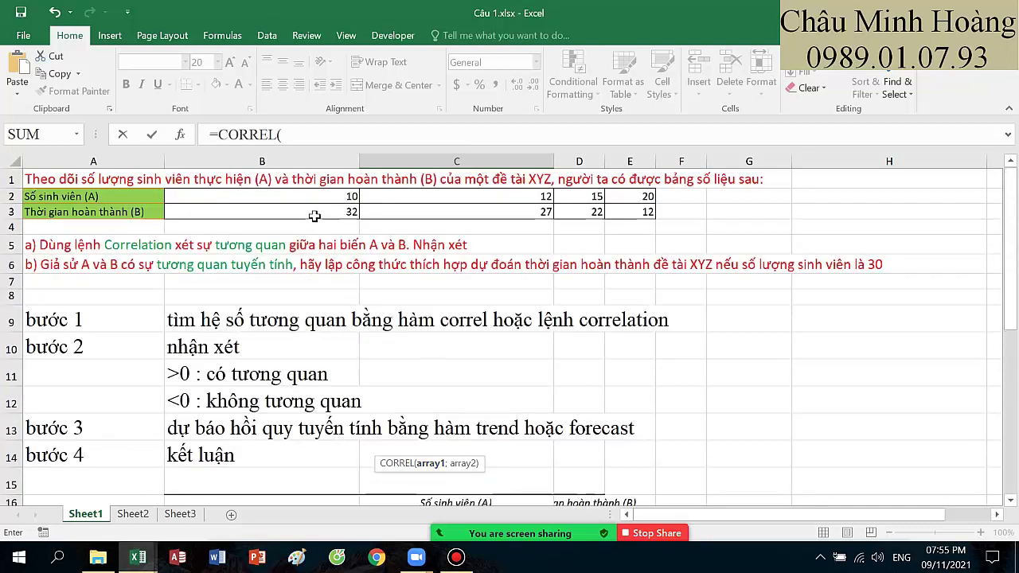
{"action": "left_click_drag", "start_coordinate": [315, 216], "coordinate": [630, 217]}
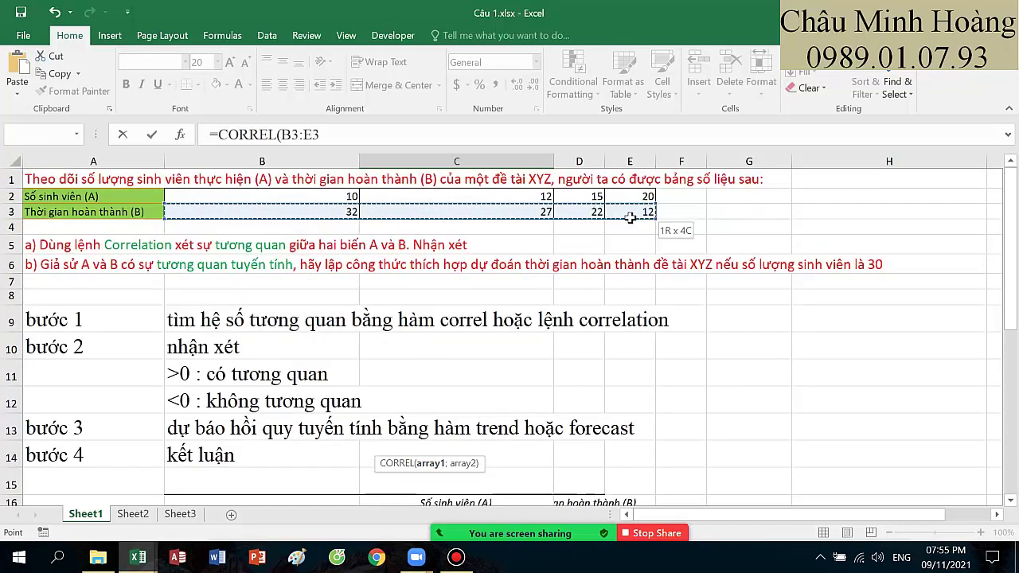
{"action": "type", "text": ";"}
{"action": "left_click_drag", "start_coordinate": [380, 195], "coordinate": [630, 197]}
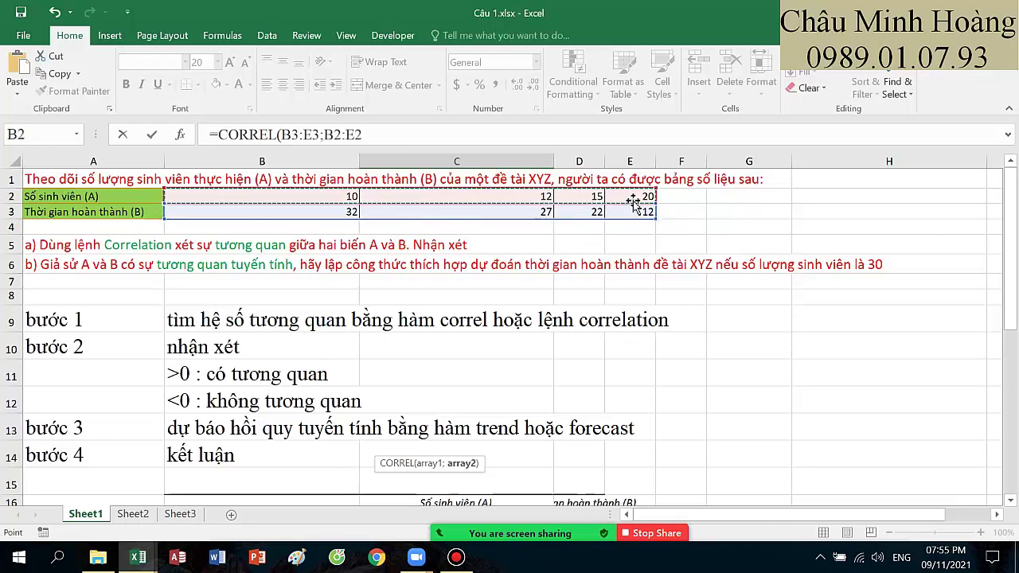
{"action": "type", "text": ")"}
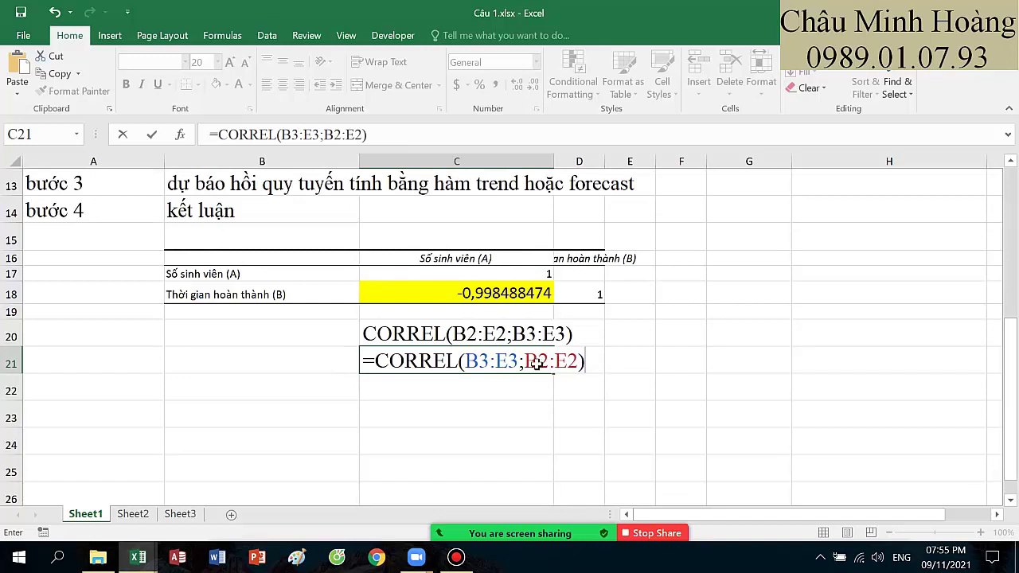
{"action": "key", "text": "Return"}
{"action": "left_click", "coordinate": [503, 359]}
{"action": "left_click", "coordinate": [493, 292]}
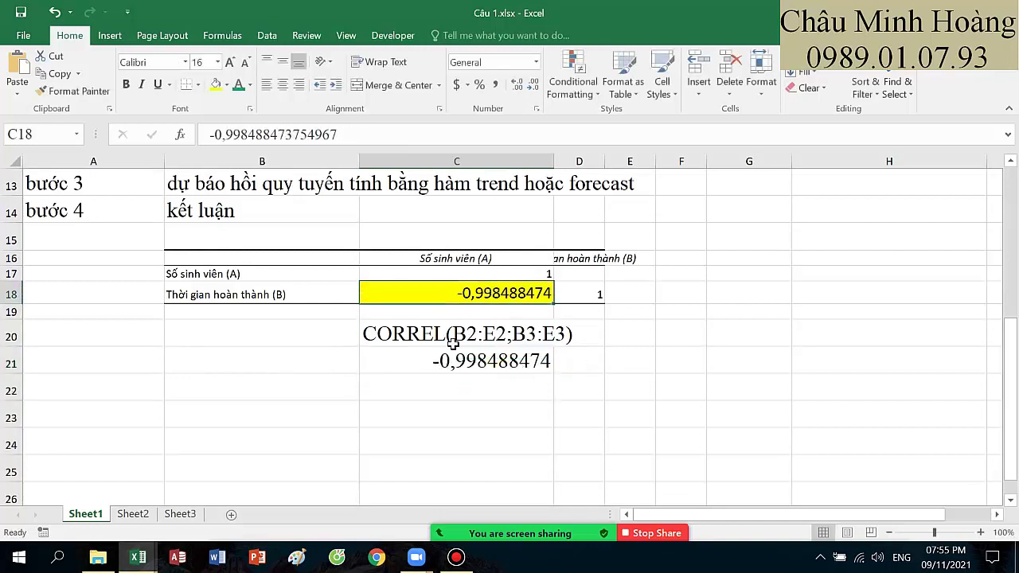
Step: Turn the C21 formula into plain text by removing its equals sign, and widen column C to fit both formula texts
{"action": "left_click", "coordinate": [416, 360]}
{"action": "double_click", "coordinate": [417, 361]}
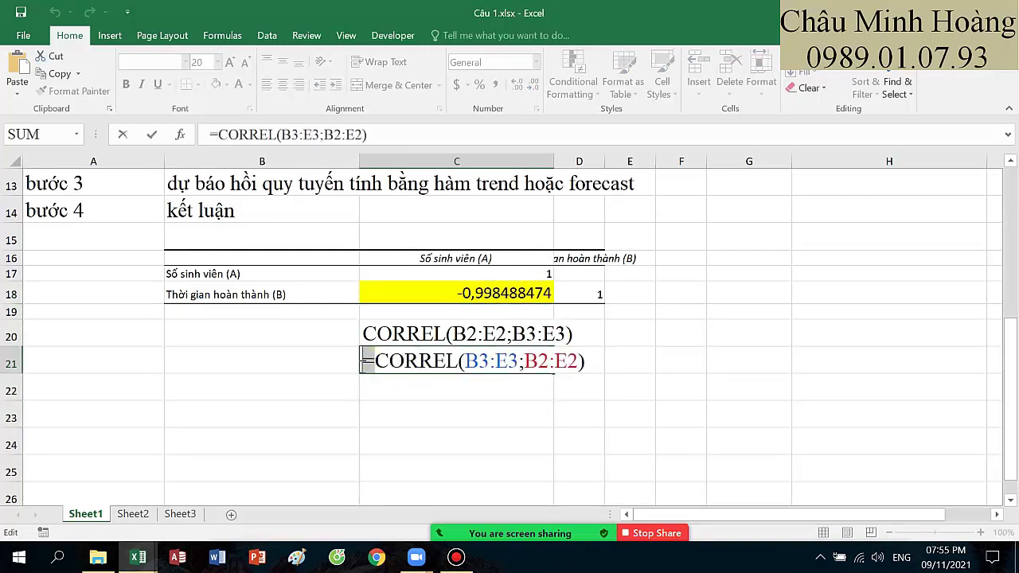
{"action": "key", "text": "Delete"}
{"action": "key", "text": "ctrl+Return"}
{"action": "left_click_drag", "start_coordinate": [446, 335], "coordinate": [446, 383]}
{"action": "left_click", "coordinate": [446, 382]}
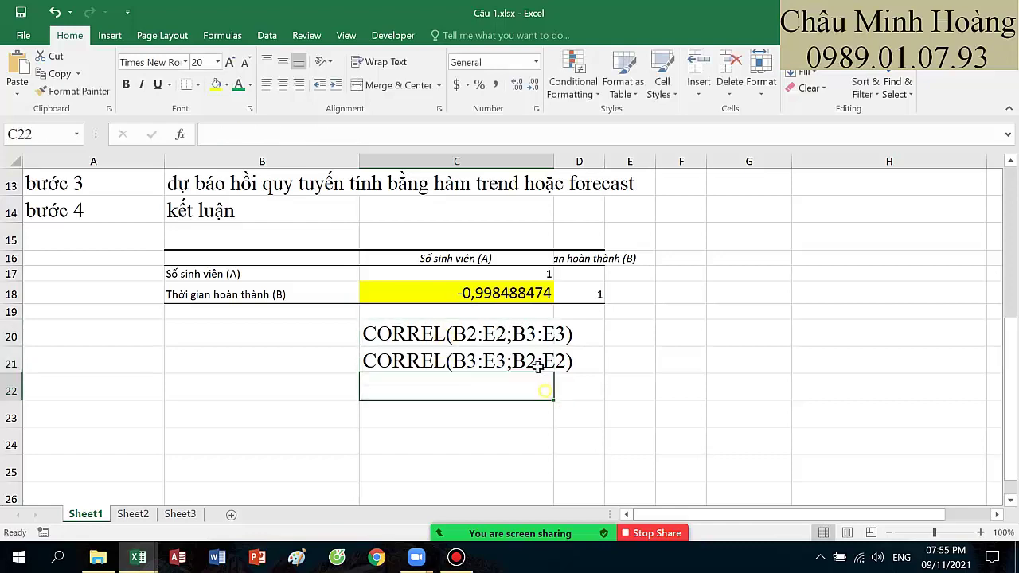
{"action": "left_click_drag", "start_coordinate": [555, 162], "coordinate": [603, 200]}
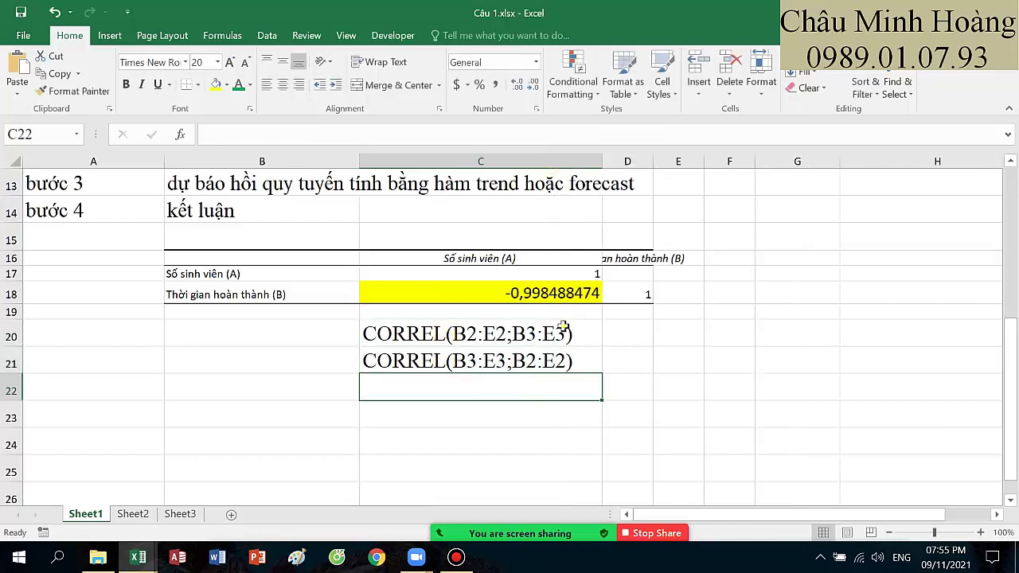
{"action": "left_click_drag", "start_coordinate": [562, 334], "coordinate": [557, 358]}
{"action": "scroll", "coordinate": [550, 367], "scroll_direction": "down", "scroll_amount": 1}
{"action": "scroll", "coordinate": [549, 372], "scroll_direction": "up", "scroll_amount": 1}
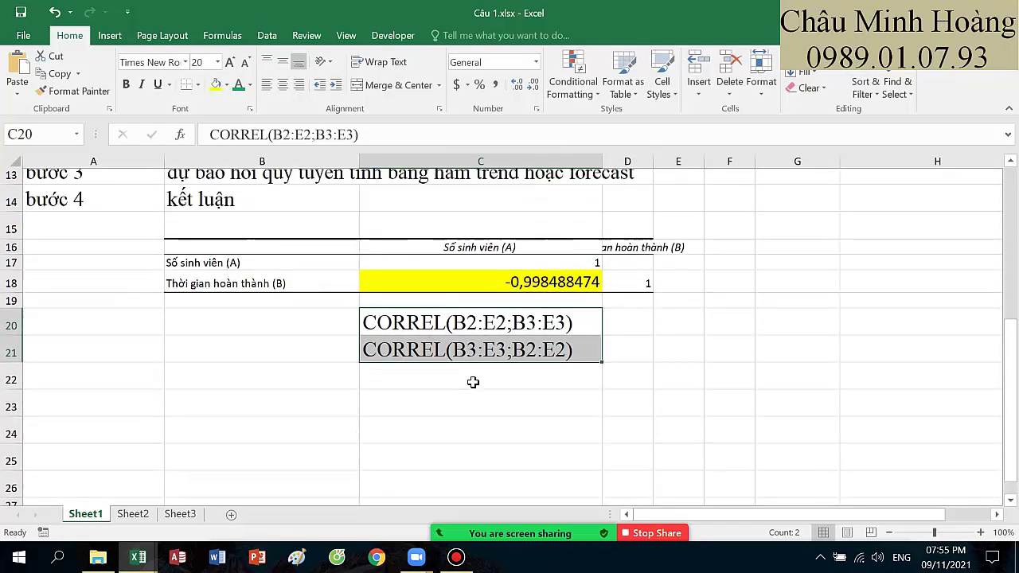
Step: Start a comment in B22 with "nhận xét" and check it against the exercise's questions and solution steps
{"action": "left_click", "coordinate": [307, 390]}
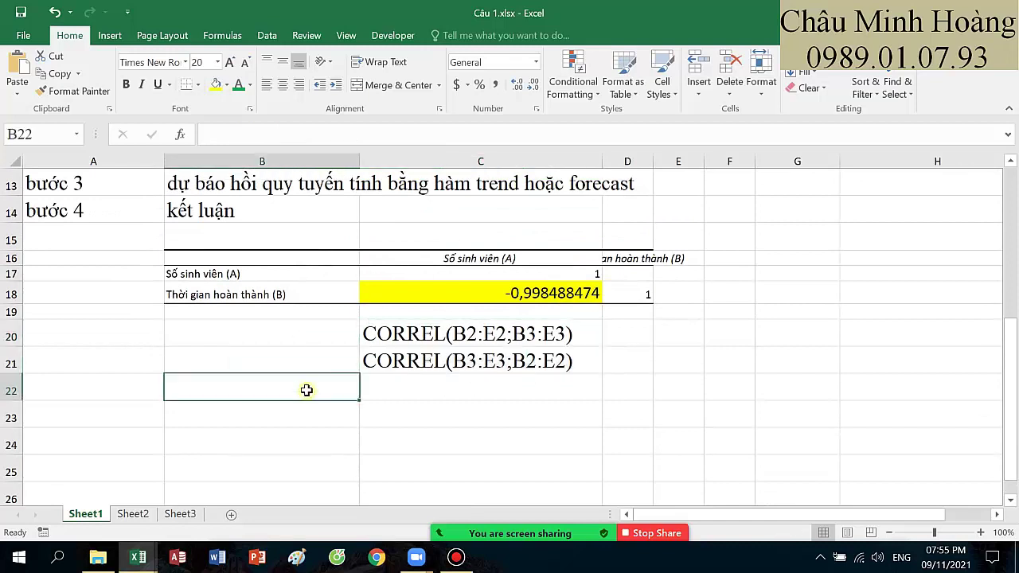
{"action": "type", "text": "nhân "}
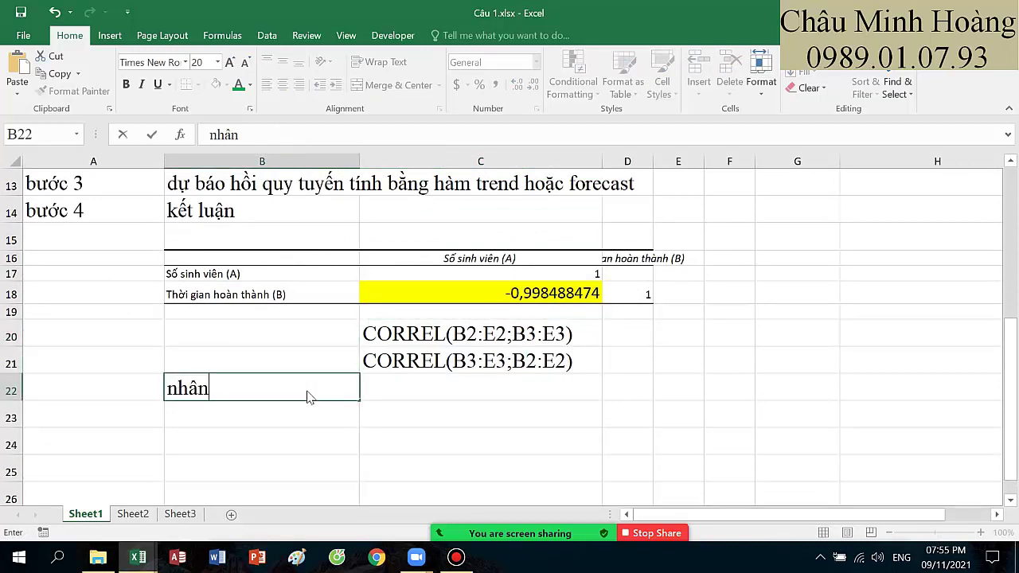
{"action": "type", "text": "xét"}
{"action": "scroll", "coordinate": [308, 391], "scroll_direction": "up", "scroll_amount": 4}
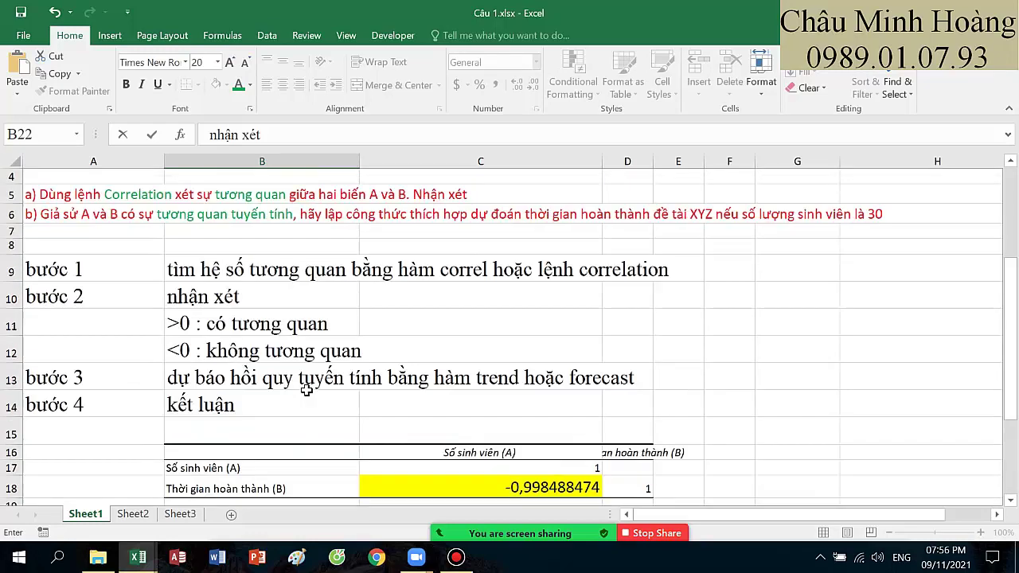
{"action": "scroll", "coordinate": [382, 408], "scroll_direction": "down", "scroll_amount": 2}
{"action": "scroll", "coordinate": [387, 410], "scroll_direction": "down", "scroll_amount": 2}
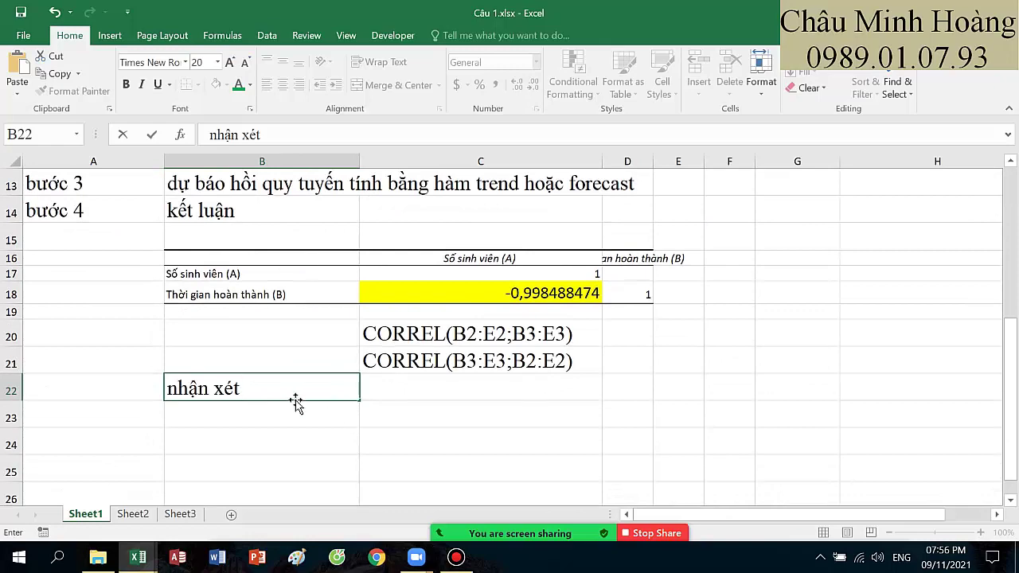
{"action": "scroll", "coordinate": [296, 402], "scroll_direction": "up", "scroll_amount": 4}
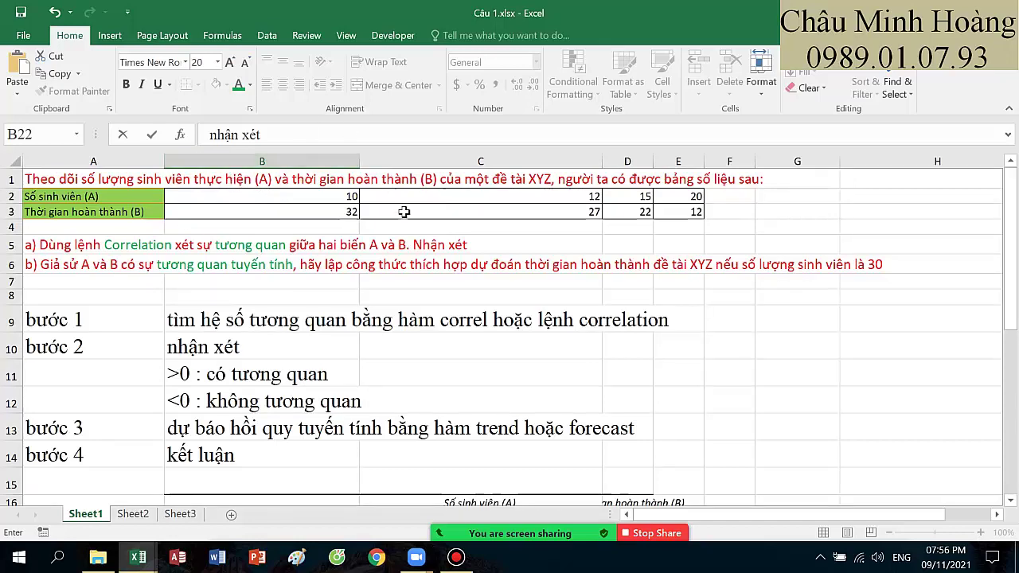
{"action": "scroll", "coordinate": [405, 212], "scroll_direction": "down", "scroll_amount": 5}
Step: Complete the B22 comment as "nhận xét số sinh viên thực hiện và thời gian hoàn thành không tương quan với nhau"
{"action": "type", "text": "sio"}
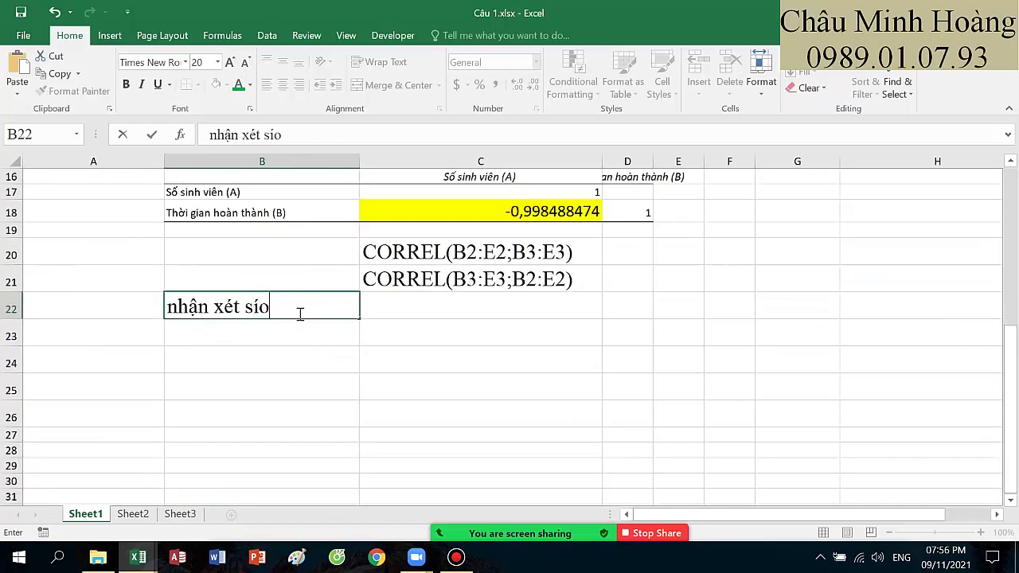
{"action": "key", "text": "BackSpace"}
{"action": "key", "text": "BackSpace"}
{"action": "type", "text": "ôs"}
{"action": "type", "text": " sinh viên th"}
{"action": "type", "text": "ực"}
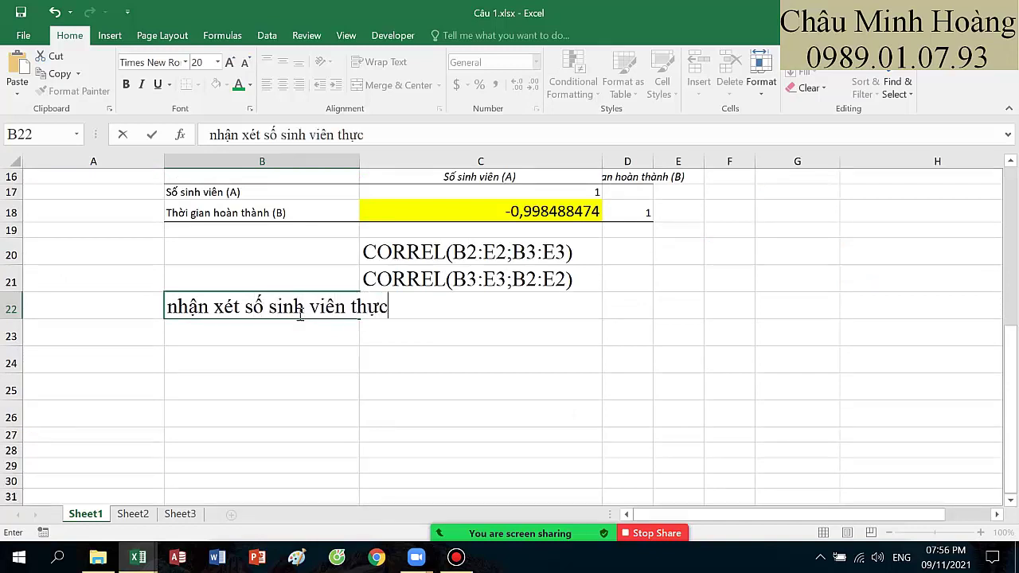
{"action": "type", "text": " hiện va thời gian hoa"}
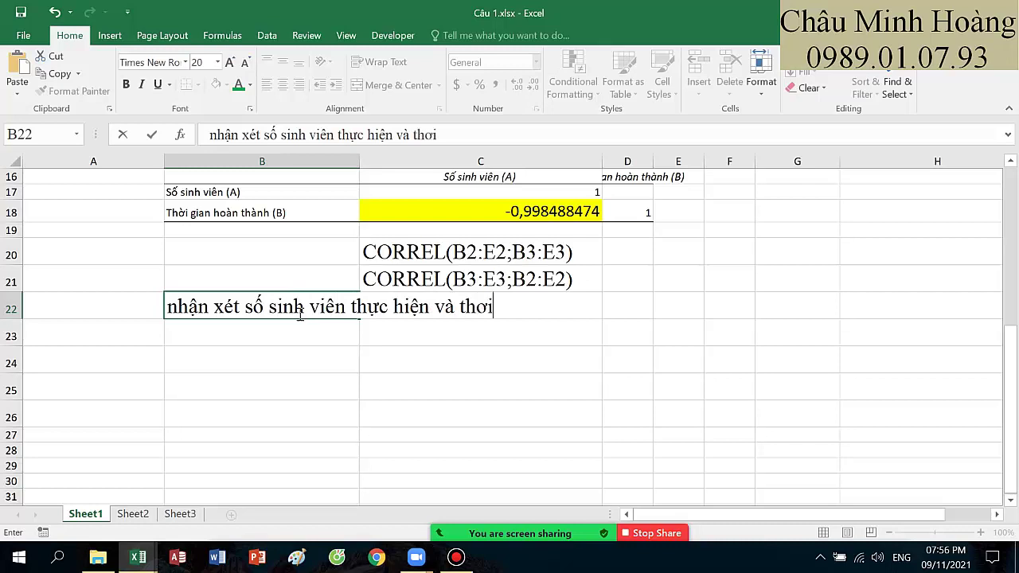
{"action": "type", "text": "n thành "}
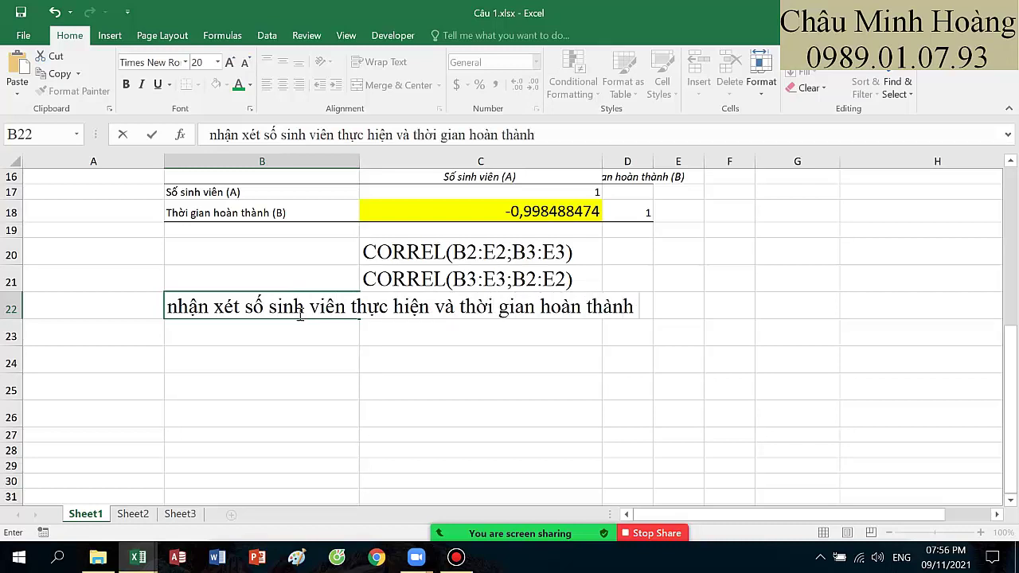
{"action": "type", "text": "không tương "}
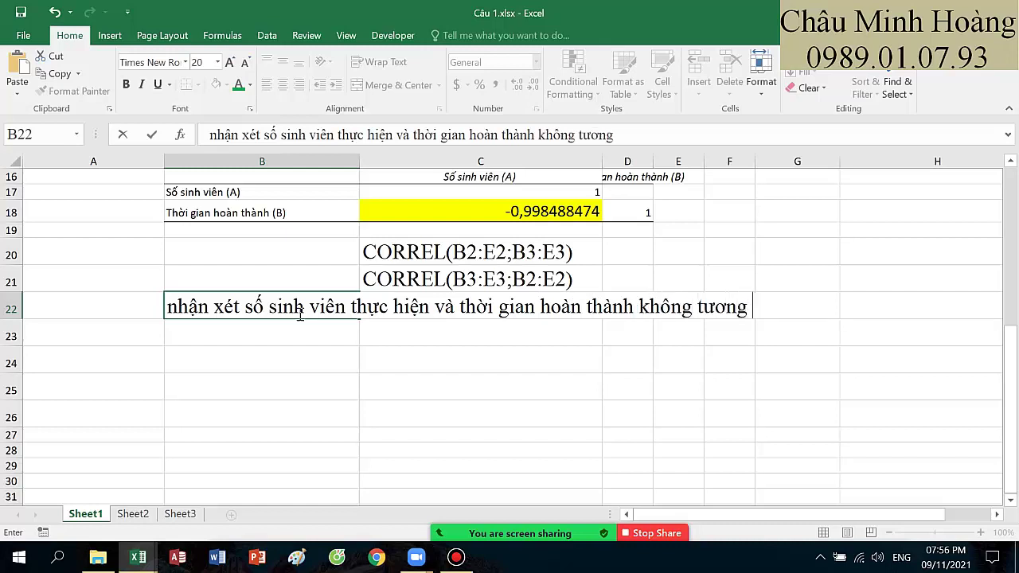
{"action": "type", "text": "quan vơi nhau"}
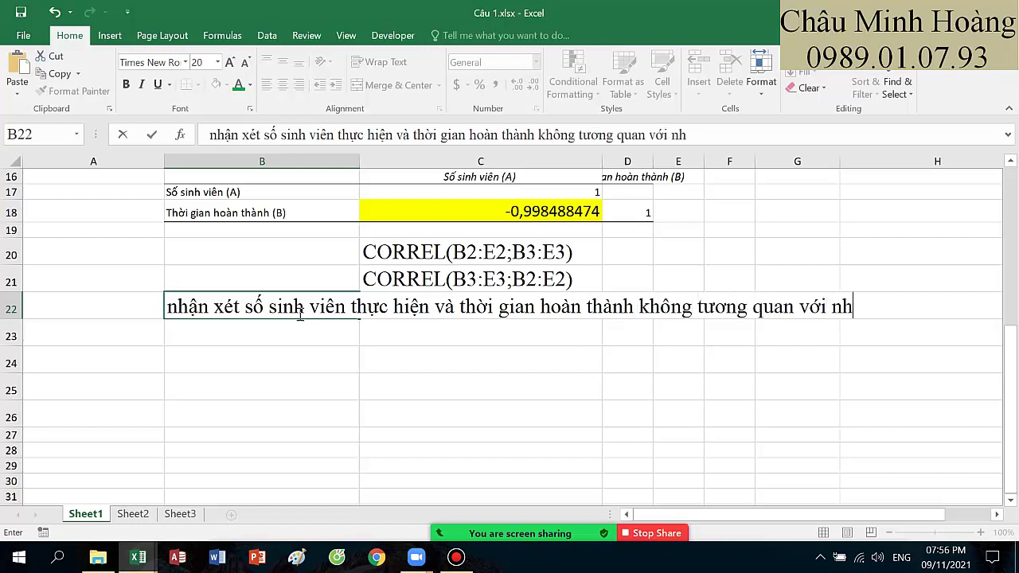
{"action": "key", "text": "Return"}
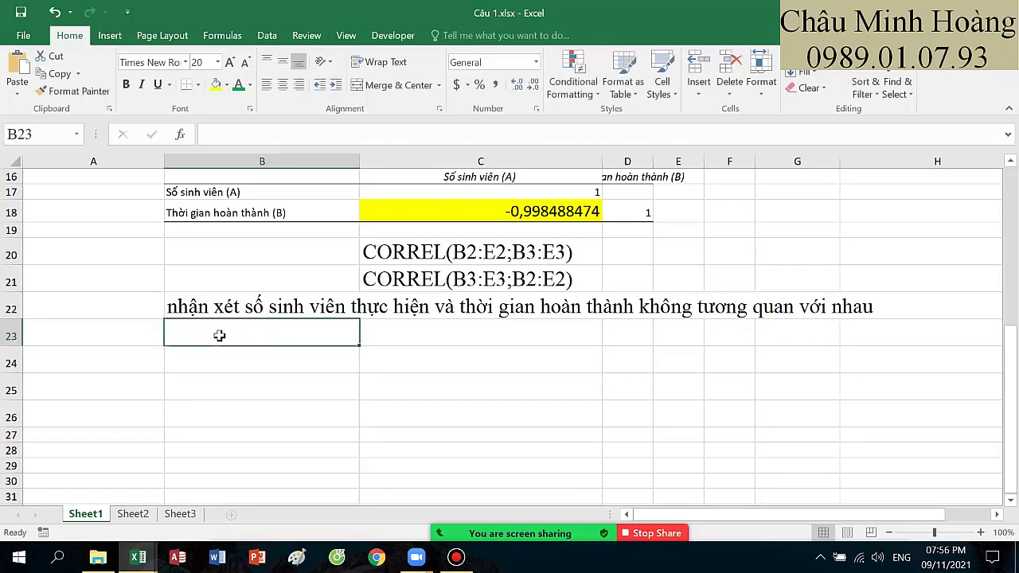
Step: Enter the reason "vì hệ số là -0,998488474" in B23 and review the two comment lines
{"action": "type", "text": "vi hệ s"}
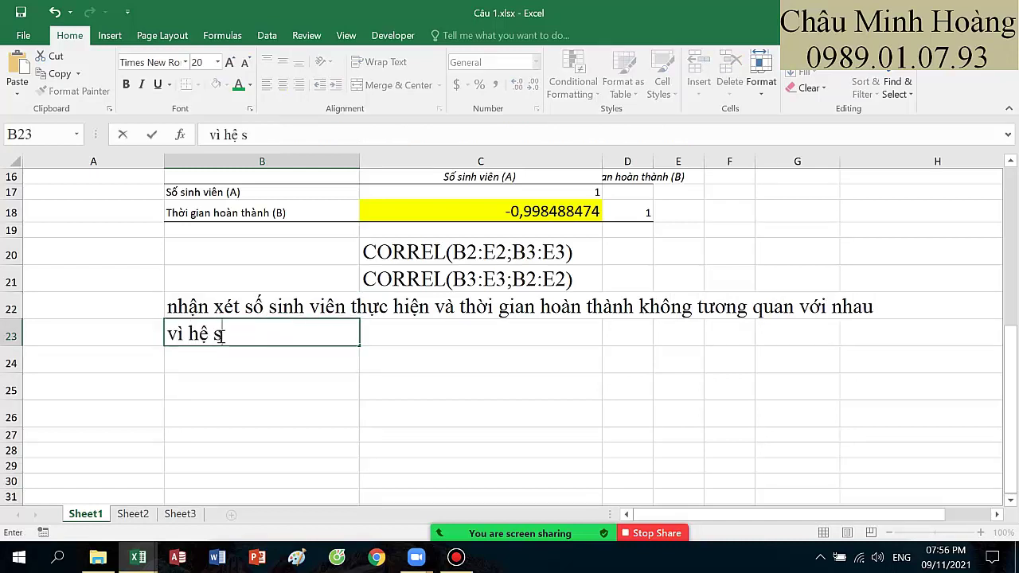
{"action": "type", "text": "po"}
{"action": "key", "text": "BackSpace"}
{"action": "key", "text": "BackSpace"}
{"action": "type", "text": "oos"}
{"action": "key", "text": "BackSpace"}
{"action": "key", "text": "BackSpace"}
{"action": "type", "text": "s la"}
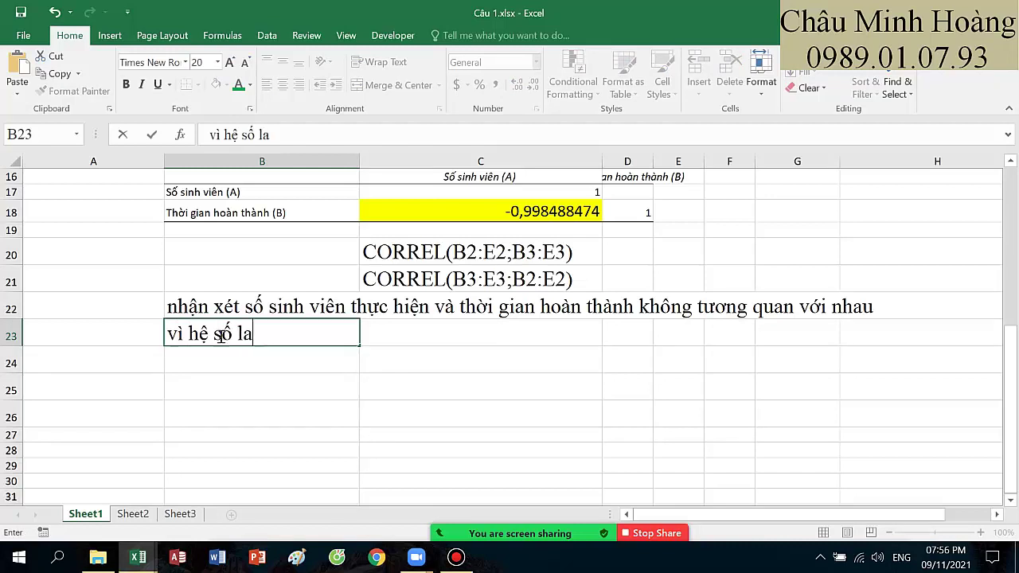
{"action": "type", "text": "-0,99"}
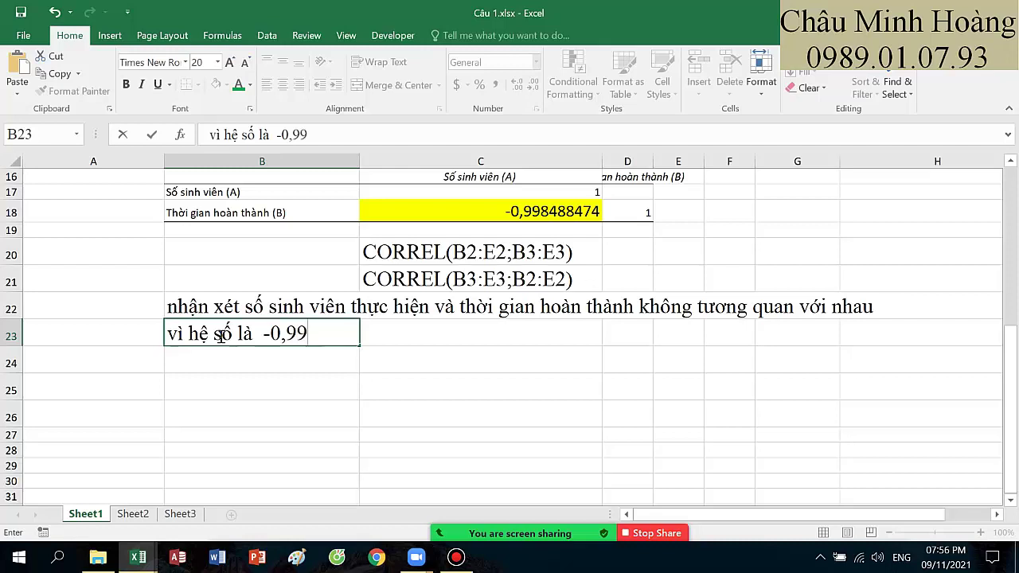
{"action": "type", "text": "84884"}
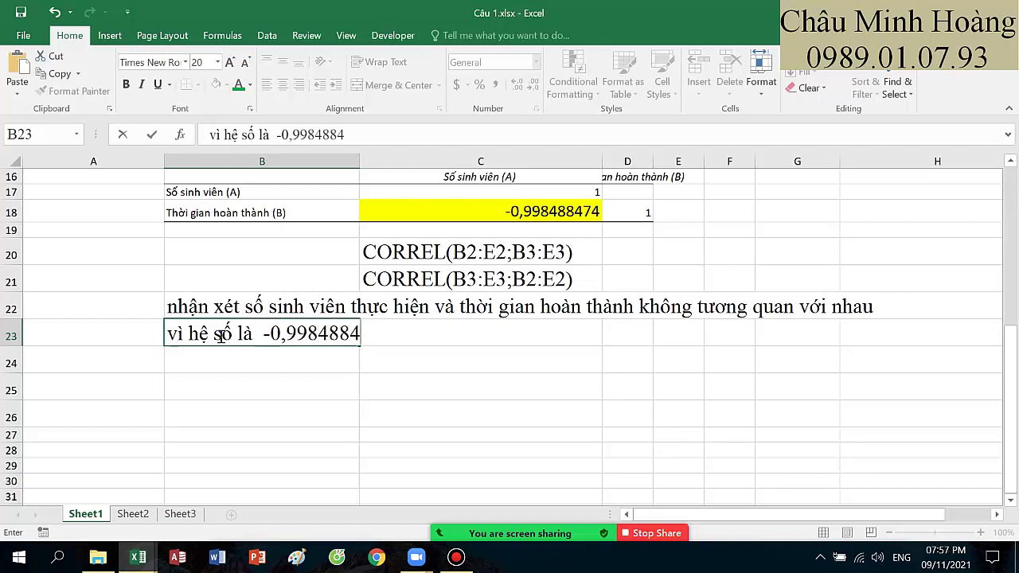
{"action": "type", "text": "74"}
{"action": "key", "text": "Return"}
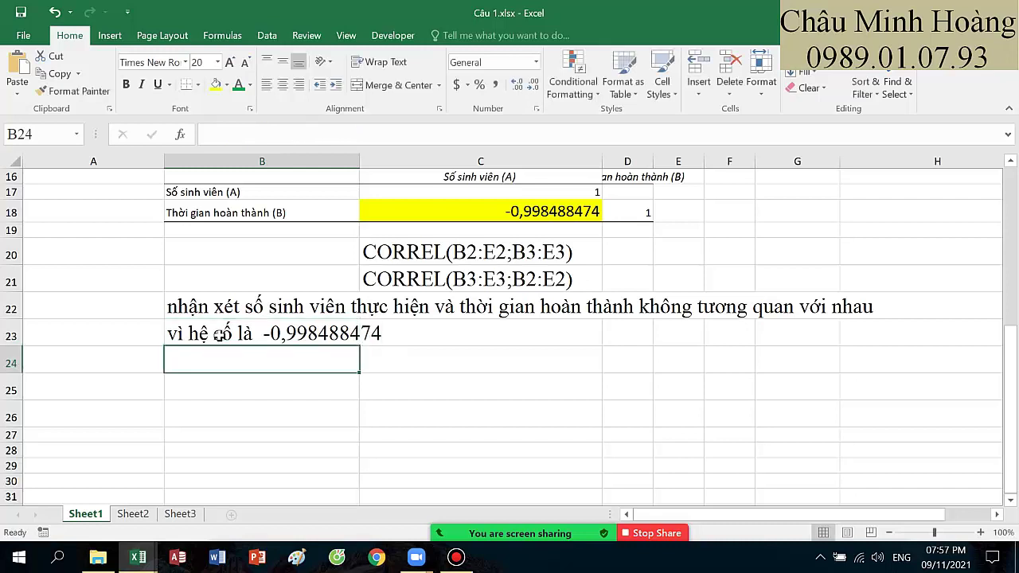
{"action": "left_click_drag", "start_coordinate": [220, 307], "coordinate": [529, 359]}
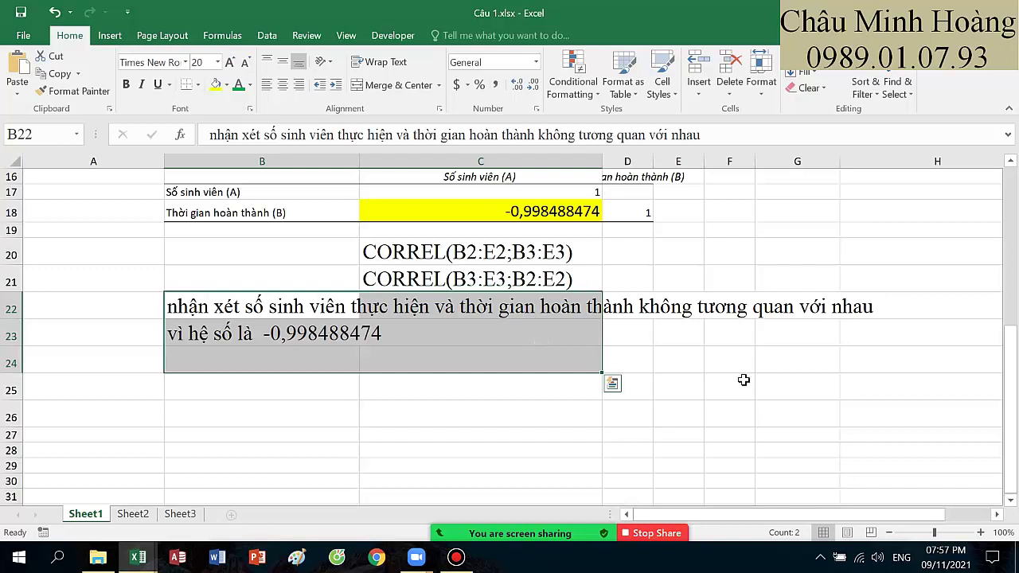
{"action": "scroll", "coordinate": [334, 386], "scroll_direction": "up", "scroll_amount": 1}
{"action": "scroll", "coordinate": [326, 394], "scroll_direction": "up", "scroll_amount": 1}
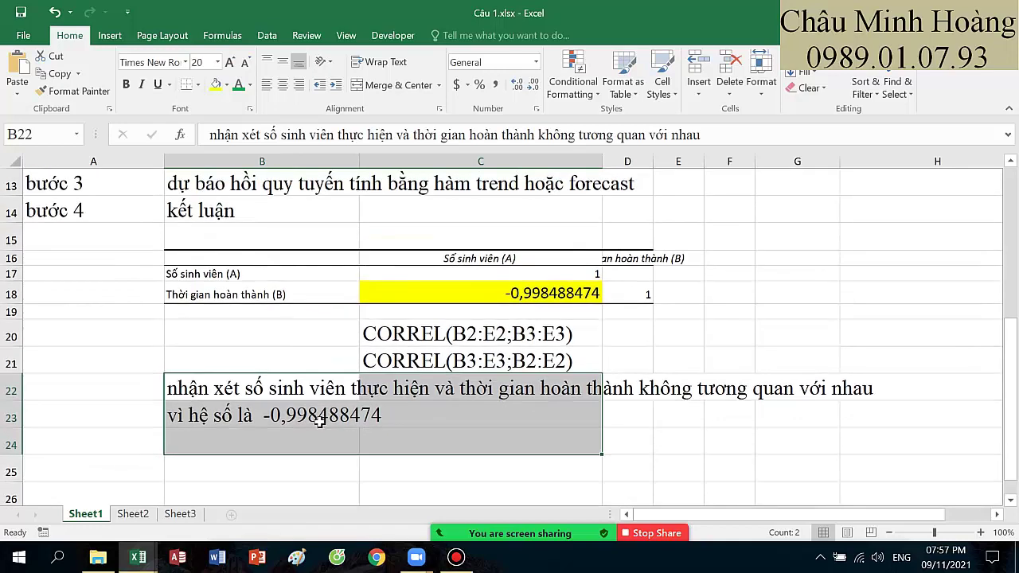
Step: Start a TREND formula in B24 with the completion times $B$3:$E$3 as absolute known y values
{"action": "left_click", "coordinate": [284, 445]}
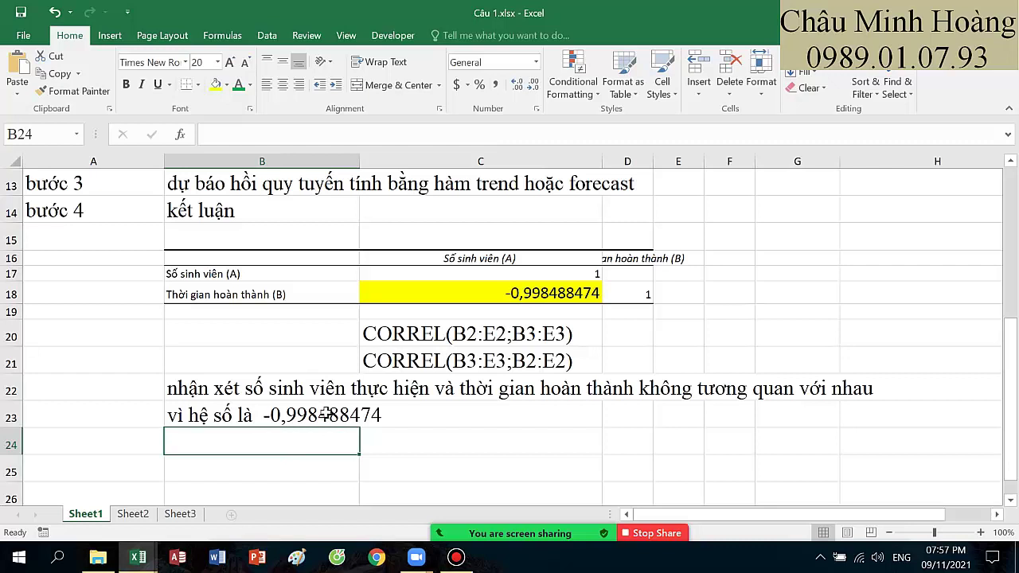
{"action": "type", "text": "="}
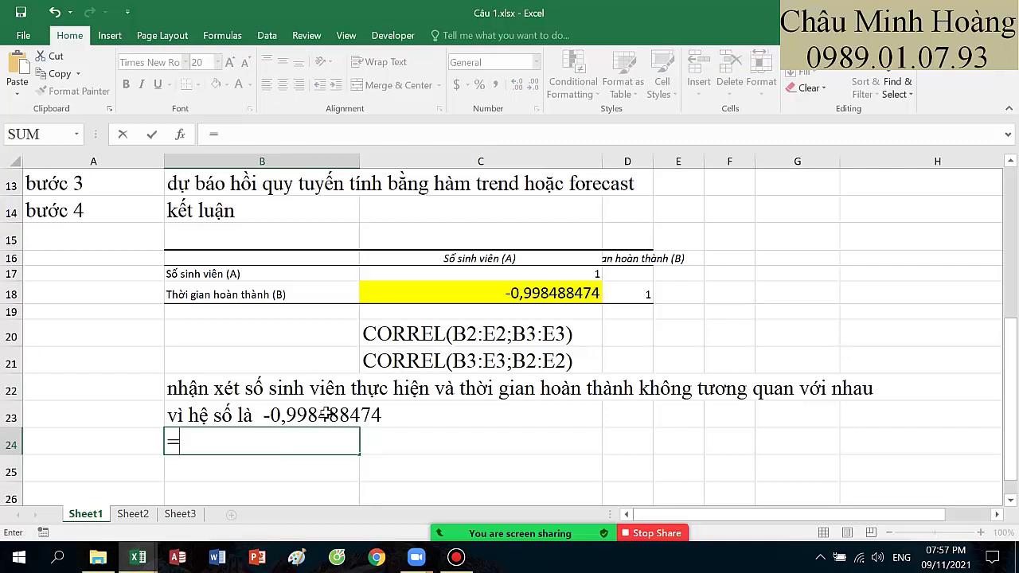
{"action": "type", "text": "tren"}
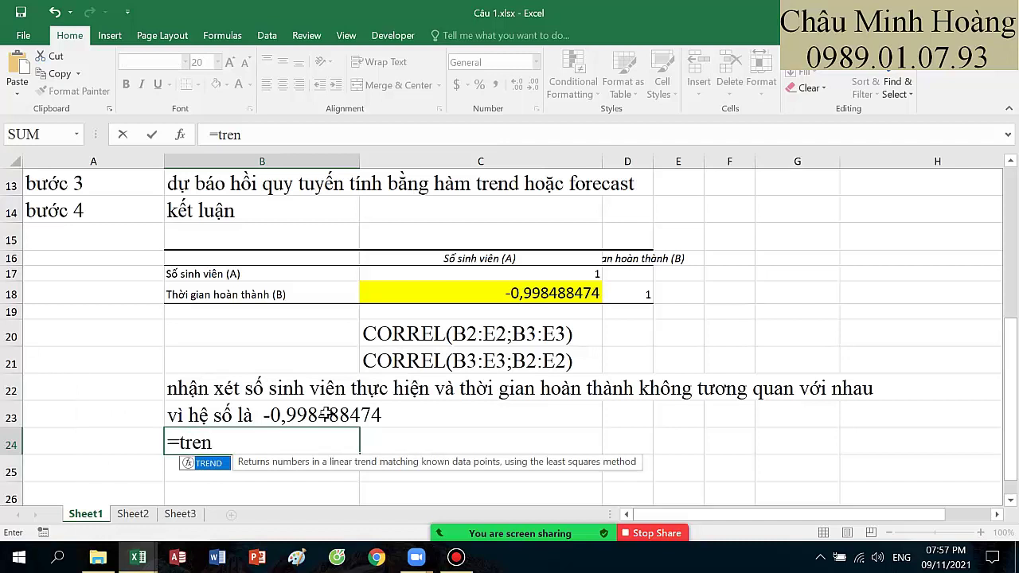
{"action": "key", "text": "Tab"}
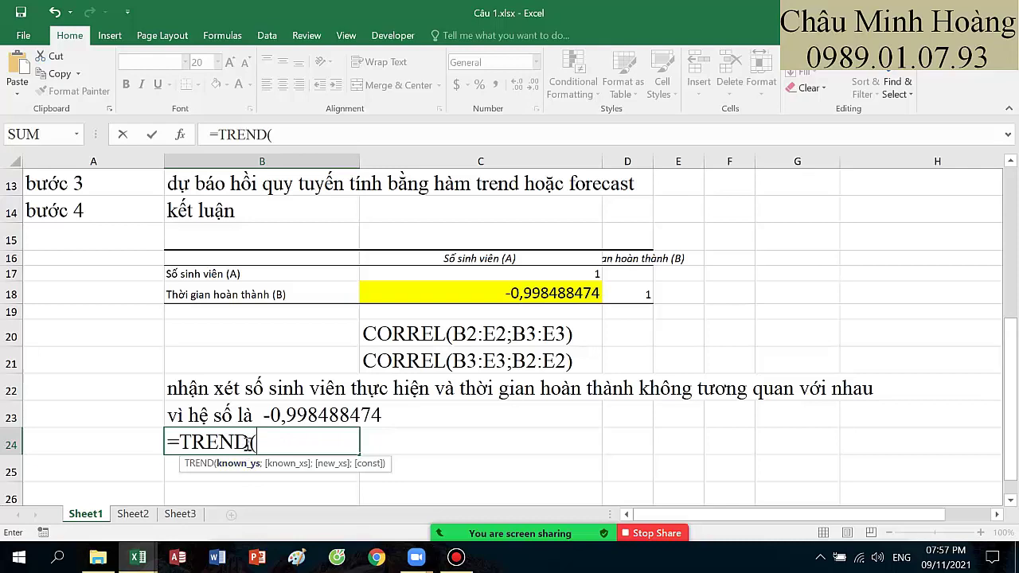
{"action": "scroll", "coordinate": [380, 395], "scroll_direction": "up", "scroll_amount": 4}
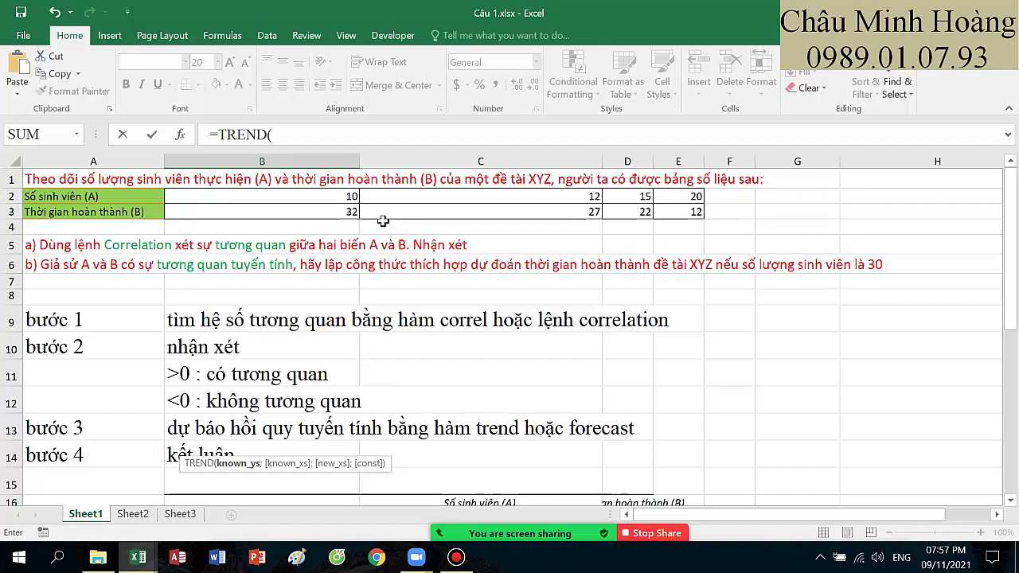
{"action": "left_click", "coordinate": [309, 211]}
{"action": "left_click_drag", "start_coordinate": [340, 211], "coordinate": [689, 212]}
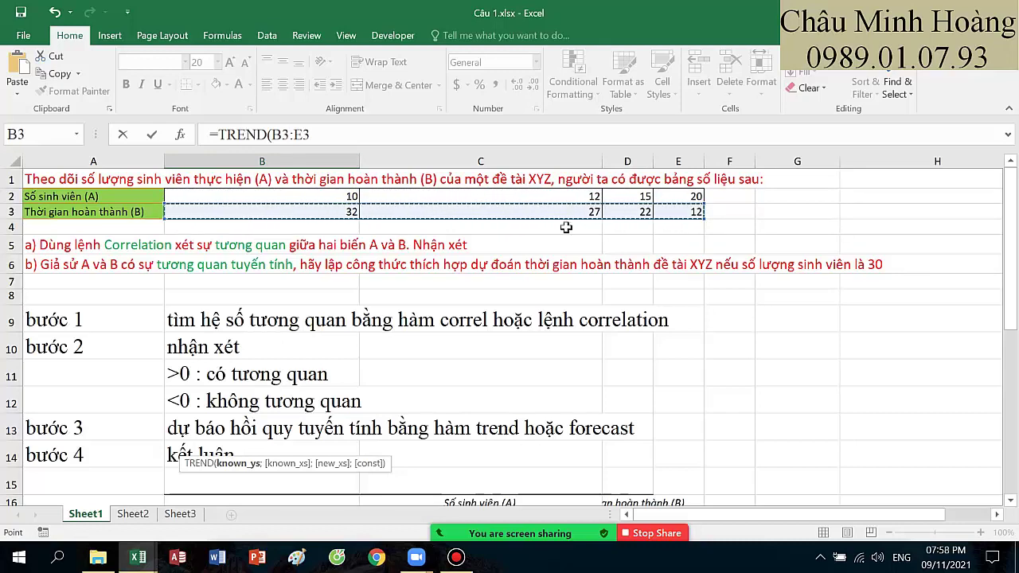
{"action": "key", "text": "F4"}
{"action": "scroll", "coordinate": [562, 231], "scroll_direction": "down", "scroll_amount": 5}
{"action": "scroll", "coordinate": [562, 229], "scroll_direction": "down", "scroll_amount": 1}
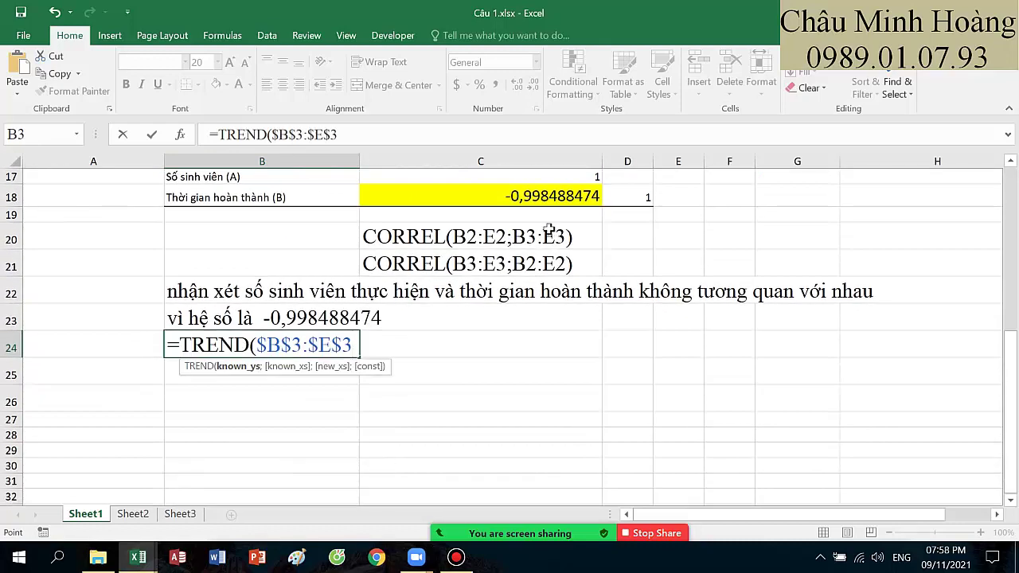
{"action": "type", "text": ";"}
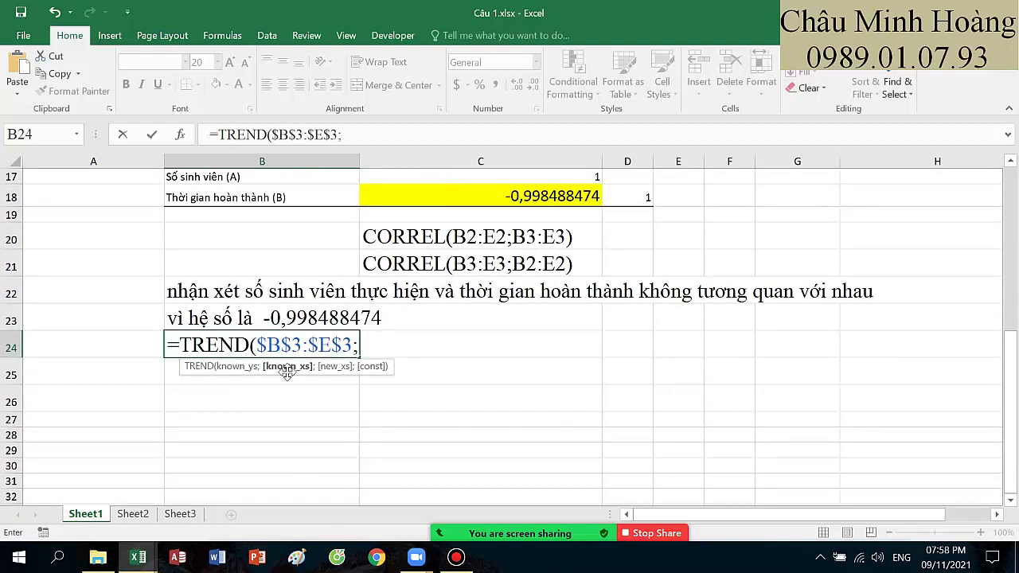
Step: Add the student numbers $B$2:$E$2 as absolute known x values and 30 as the new x in the TREND formula
{"action": "scroll", "coordinate": [432, 403], "scroll_direction": "up", "scroll_amount": 6}
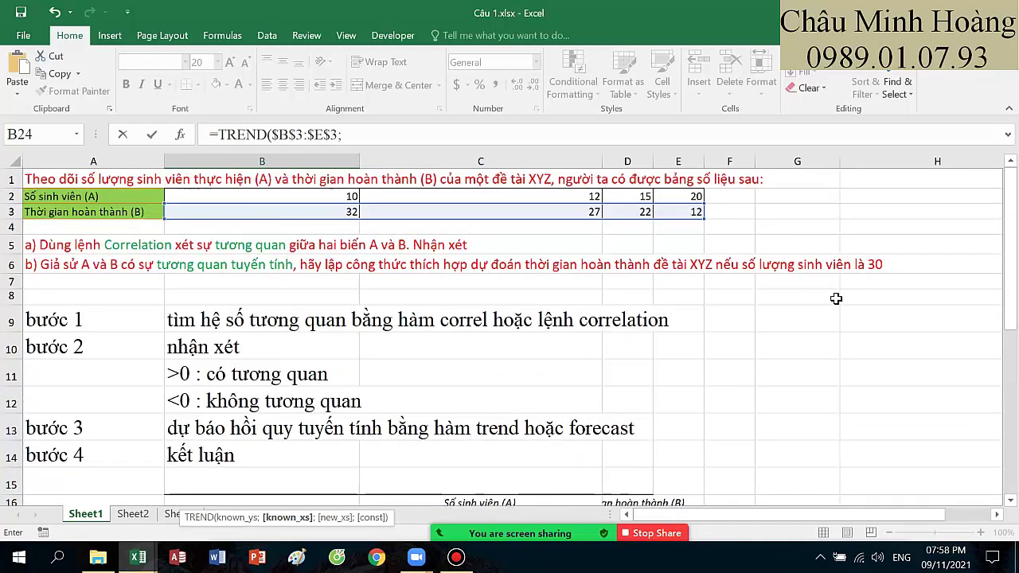
{"action": "left_click_drag", "start_coordinate": [350, 196], "coordinate": [389, 200]}
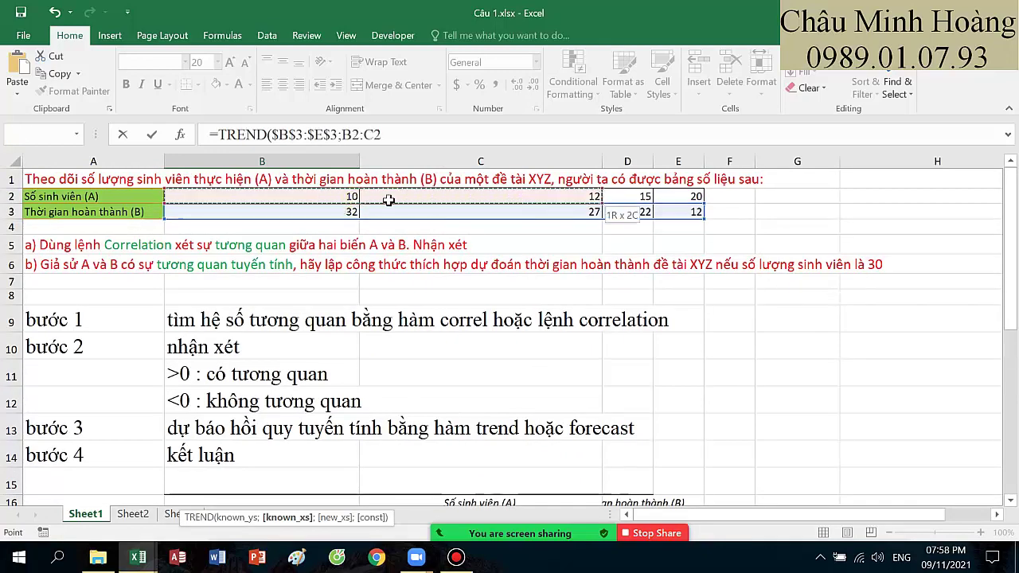
{"action": "left_click_drag", "start_coordinate": [514, 201], "coordinate": [665, 201]}
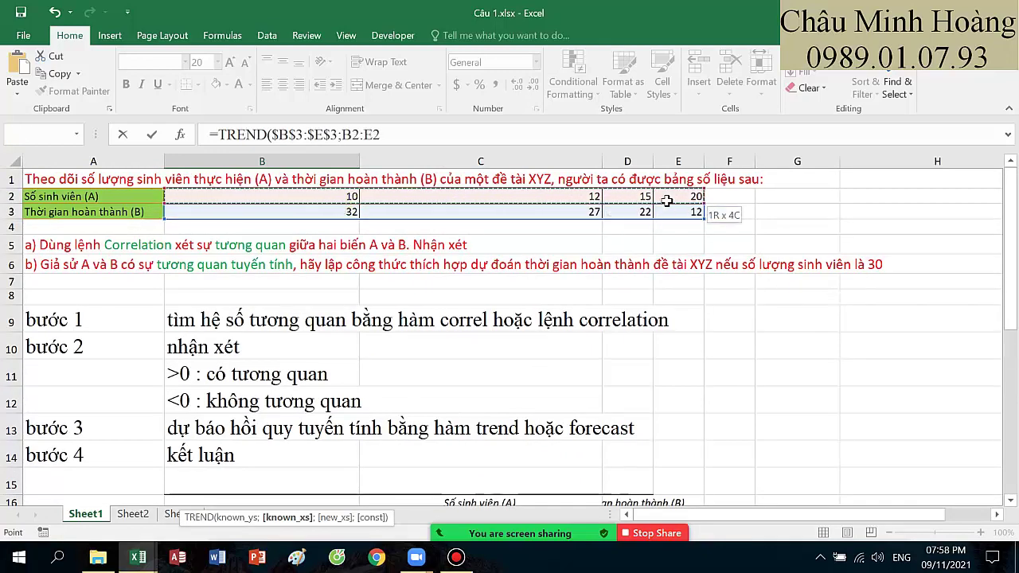
{"action": "key", "text": "F4"}
{"action": "scroll", "coordinate": [667, 201], "scroll_direction": "down", "scroll_amount": 5}
{"action": "type", "text": ";"}
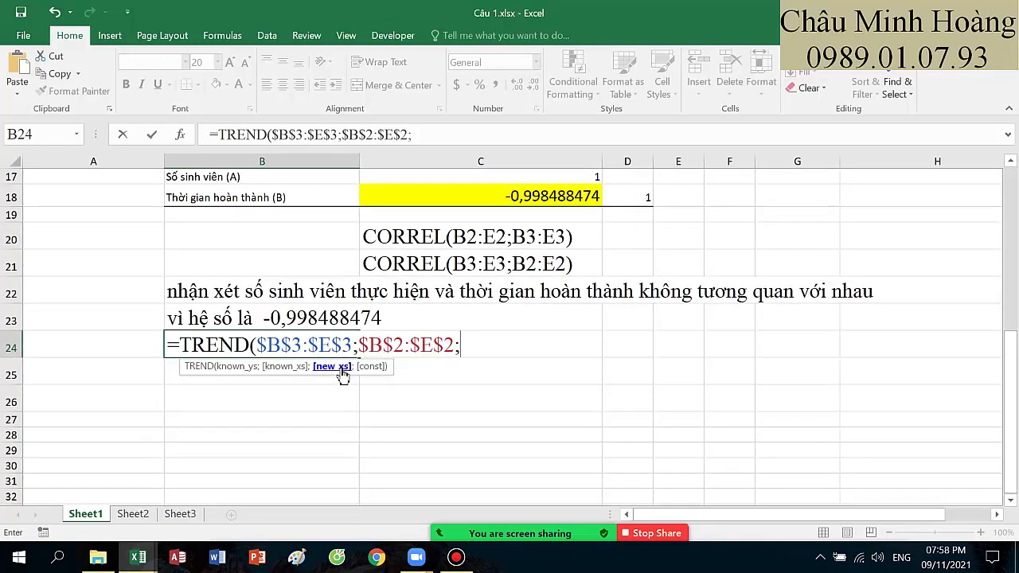
{"action": "scroll", "coordinate": [673, 379], "scroll_direction": "up", "scroll_amount": 4}
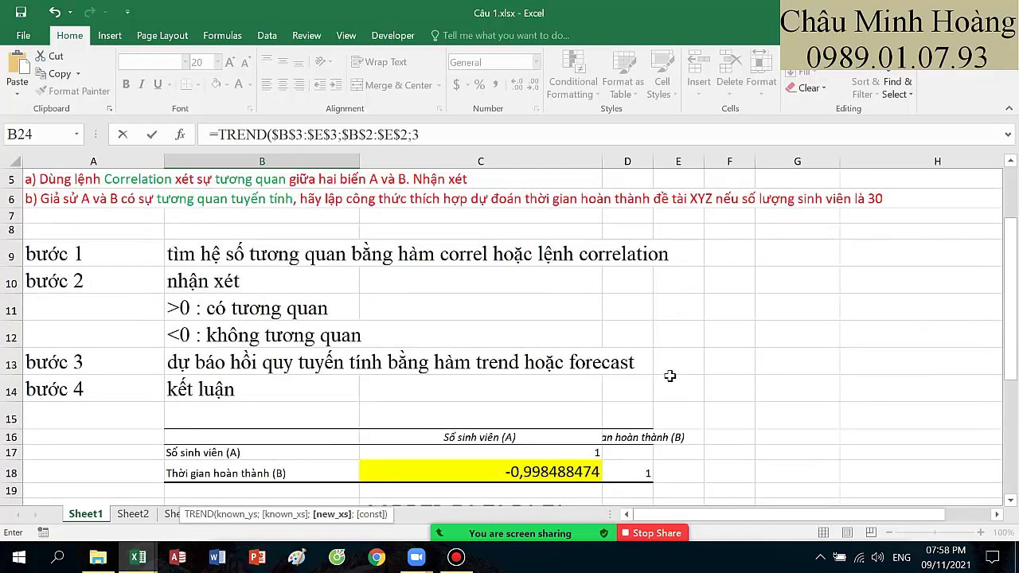
{"action": "type", "text": "0)"}
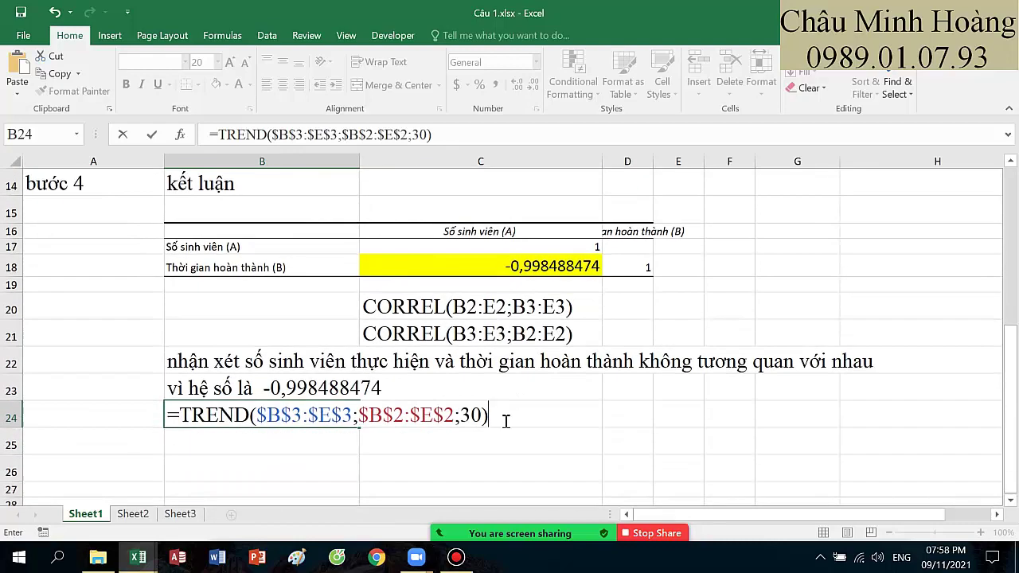
Step: Copy the TREND formula's text without its equals sign and enter the formula in B24
{"action": "left_click_drag", "start_coordinate": [504, 415], "coordinate": [178, 408]}
{"action": "key", "text": "ctrl+c"}
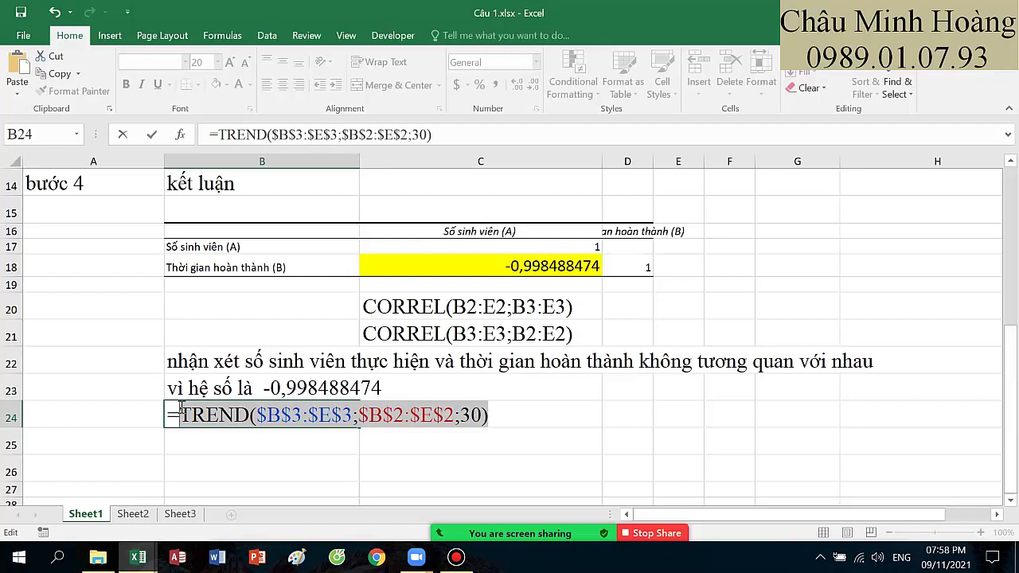
{"action": "key", "text": "Return"}
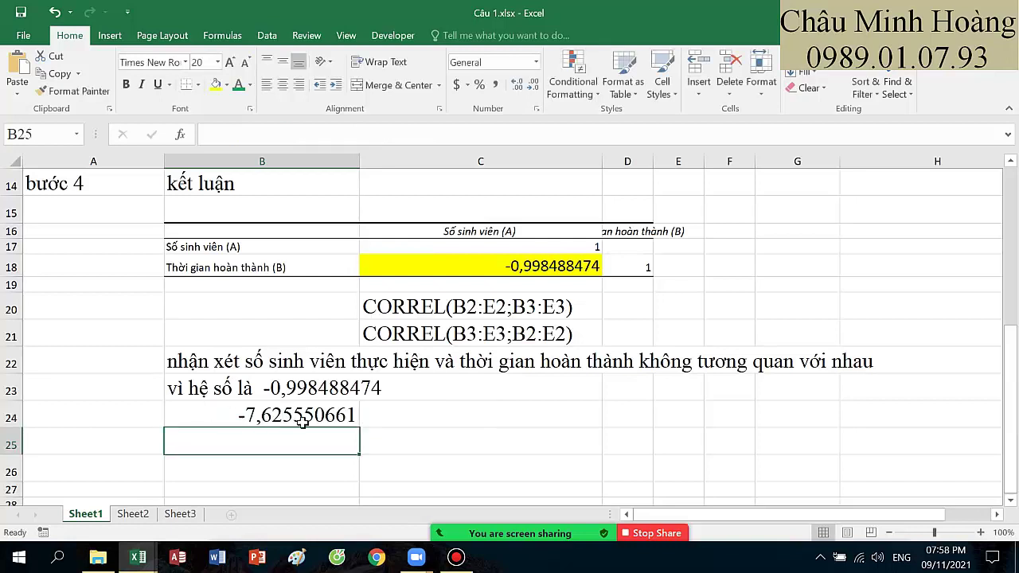
{"action": "left_click", "coordinate": [433, 417]}
{"action": "key", "text": "ctrl+v"}
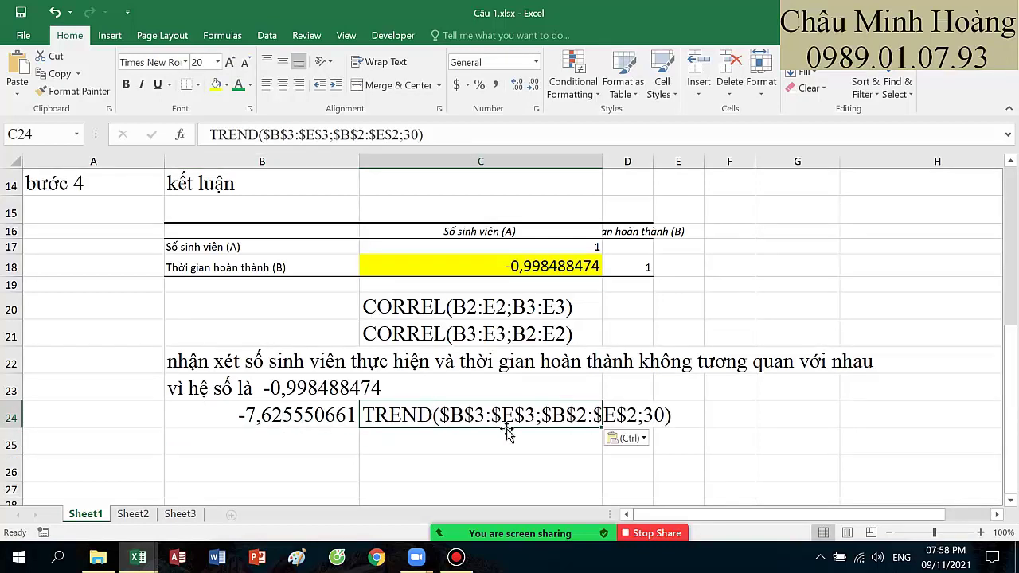
{"action": "key", "text": "ctrl+z"}
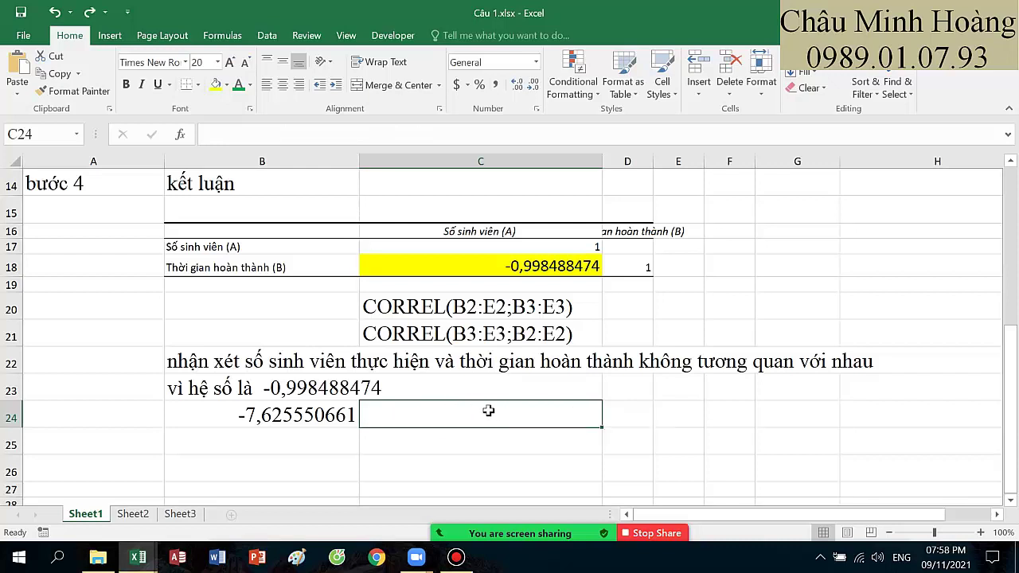
Step: Paste the copied TREND formula text into D24 and fill that cell yellow
{"action": "left_click", "coordinate": [614, 410]}
{"action": "key", "text": "ctrl+v"}
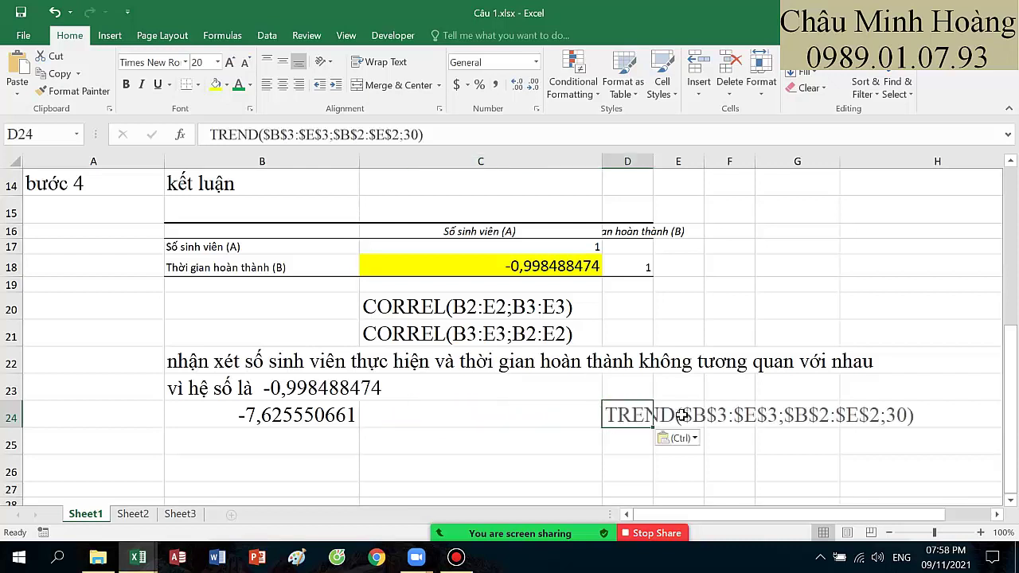
{"action": "left_click_drag", "start_coordinate": [637, 411], "coordinate": [923, 411]}
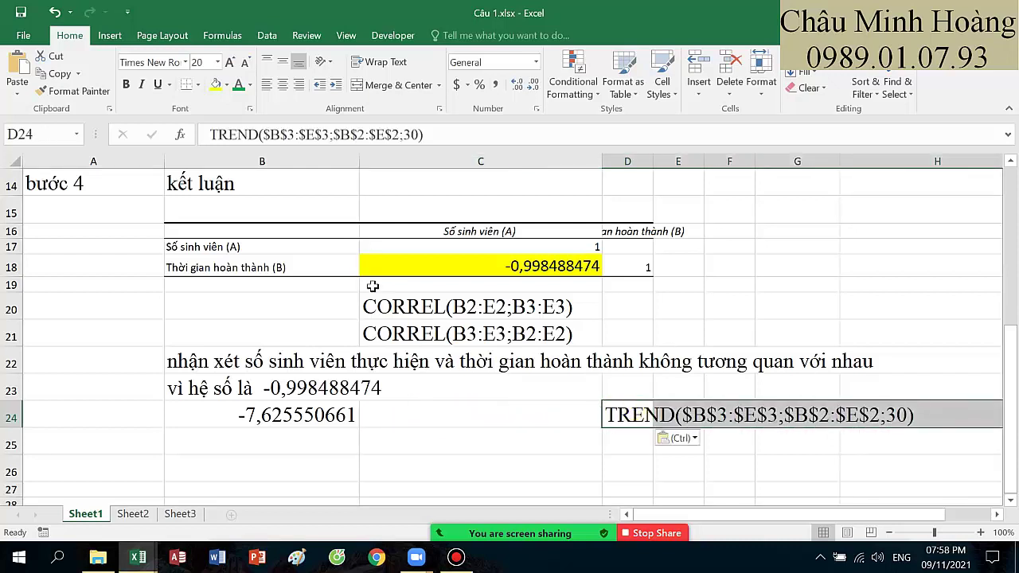
{"action": "left_click", "coordinate": [623, 415]}
{"action": "left_click", "coordinate": [216, 86]}
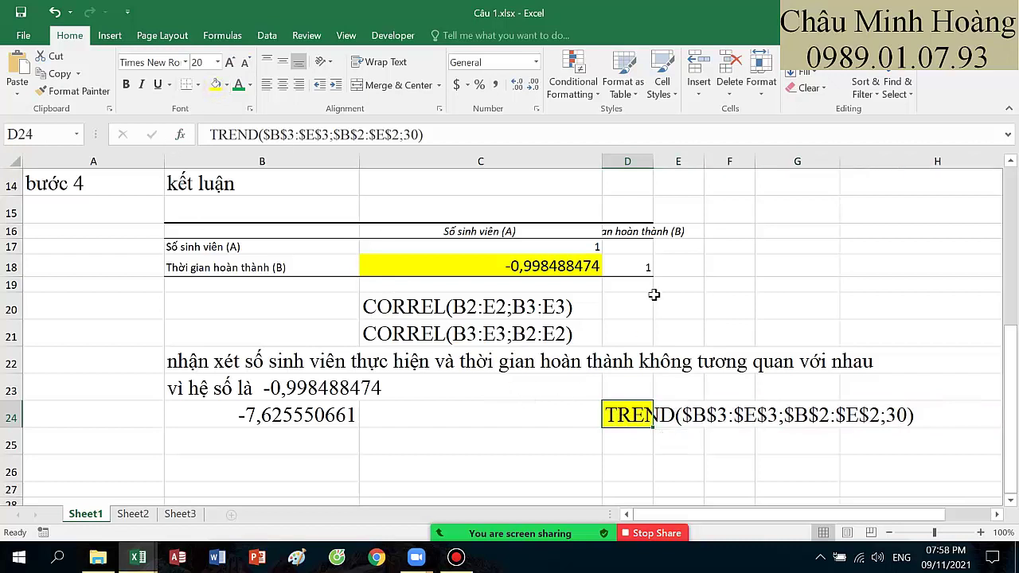
Step: Fit column D's width to its contents and start a FORECAST formula in B25
{"action": "double_click", "coordinate": [654, 161]}
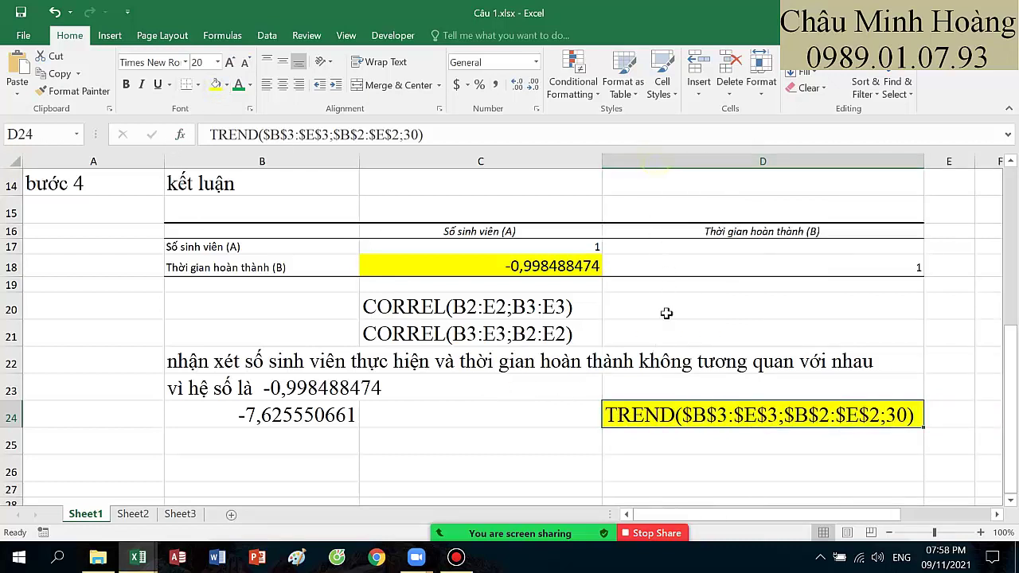
{"action": "left_click", "coordinate": [316, 441]}
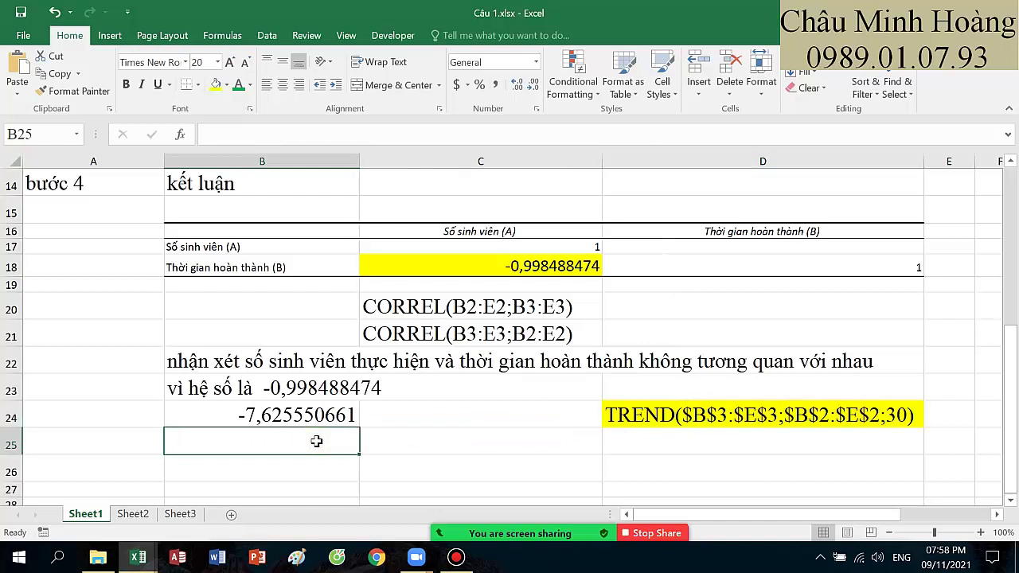
{"action": "type", "text": "=fôee"}
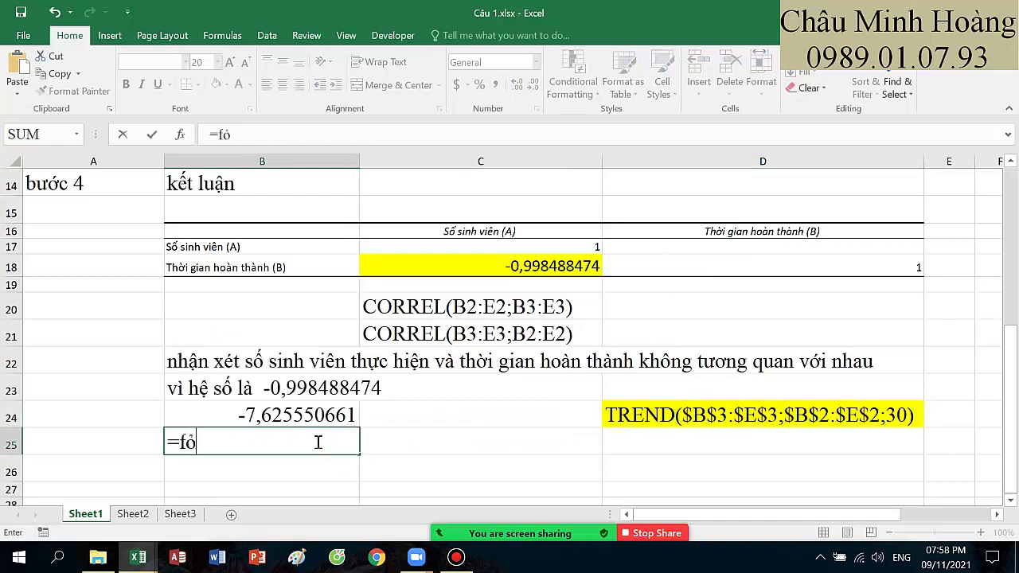
{"action": "key", "text": "BackSpace"}
{"action": "key", "text": "BackSpace"}
{"action": "key", "text": "BackSpace"}
{"action": "type", "text": "or"}
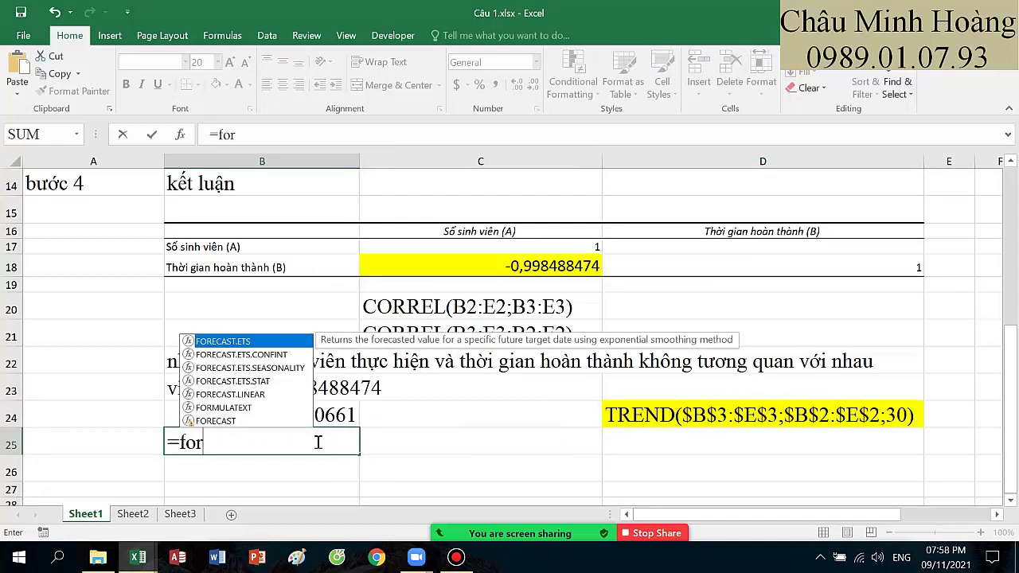
{"action": "double_click", "coordinate": [226, 423]}
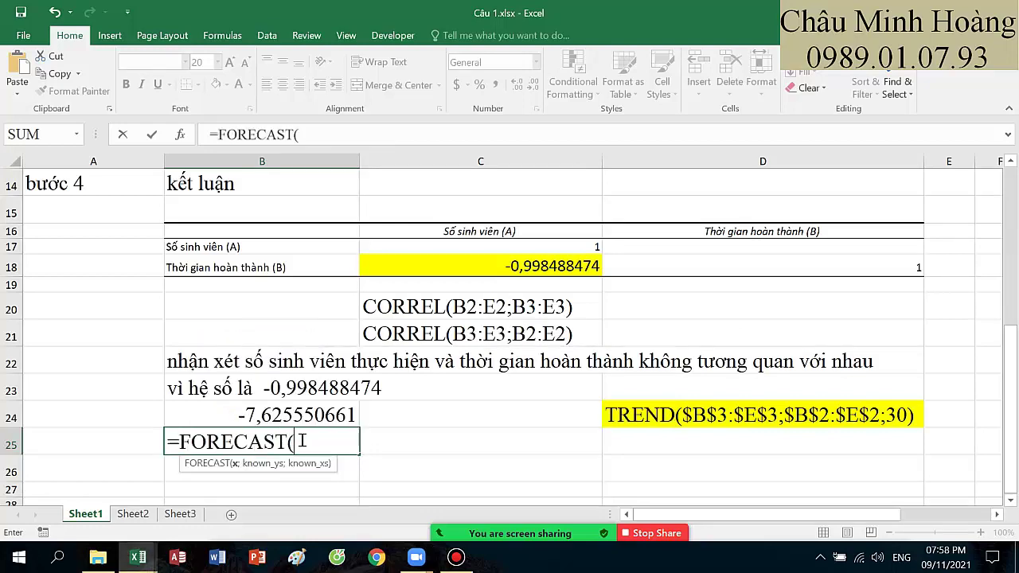
Step: Supply 30 as x and the completion times $B$3:$E$3 as absolute known y values in the FORECAST formula
{"action": "scroll", "coordinate": [366, 419], "scroll_direction": "up", "scroll_amount": 2}
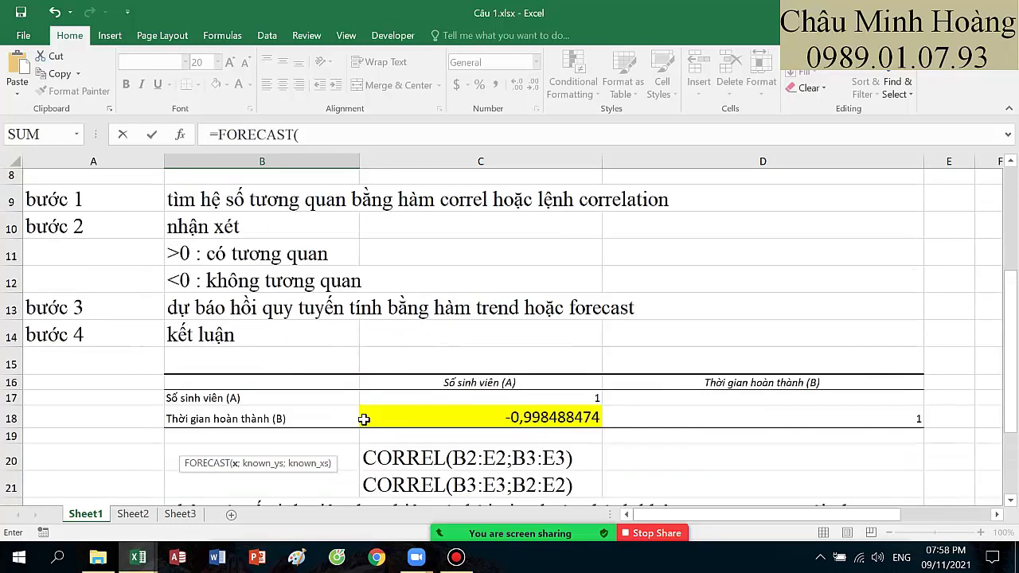
{"action": "scroll", "coordinate": [374, 403], "scroll_direction": "down", "scroll_amount": 2}
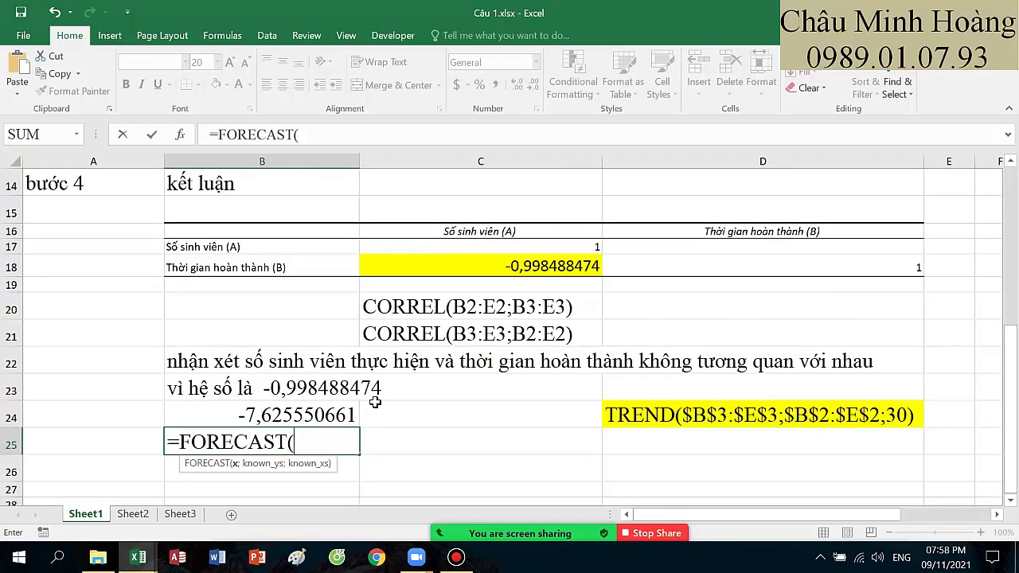
{"action": "scroll", "coordinate": [375, 403], "scroll_direction": "up", "scroll_amount": 1}
{"action": "scroll", "coordinate": [377, 398], "scroll_direction": "down", "scroll_amount": 1}
{"action": "type", "text": "0;"}
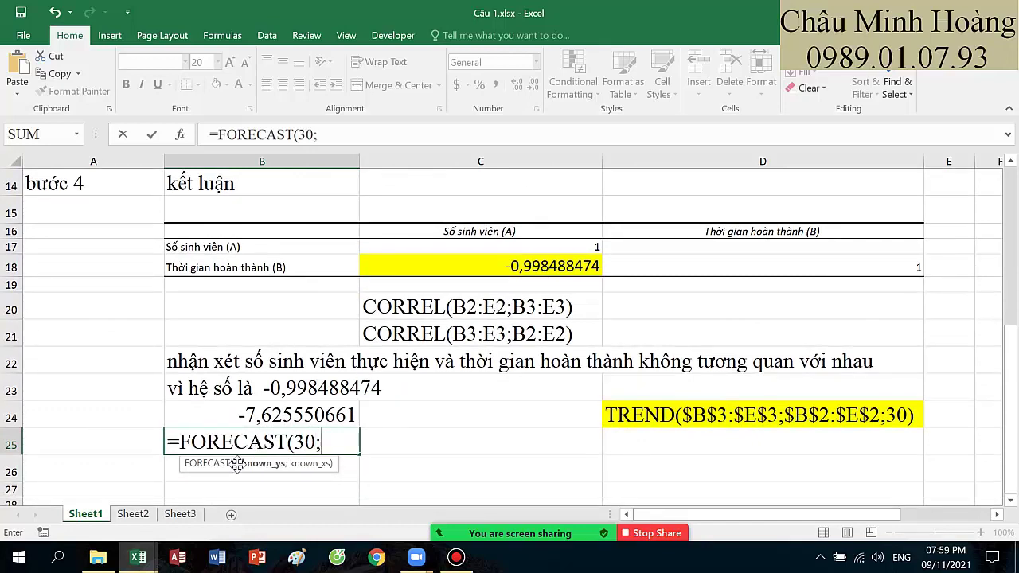
{"action": "scroll", "coordinate": [140, 379], "scroll_direction": "up", "scroll_amount": 5}
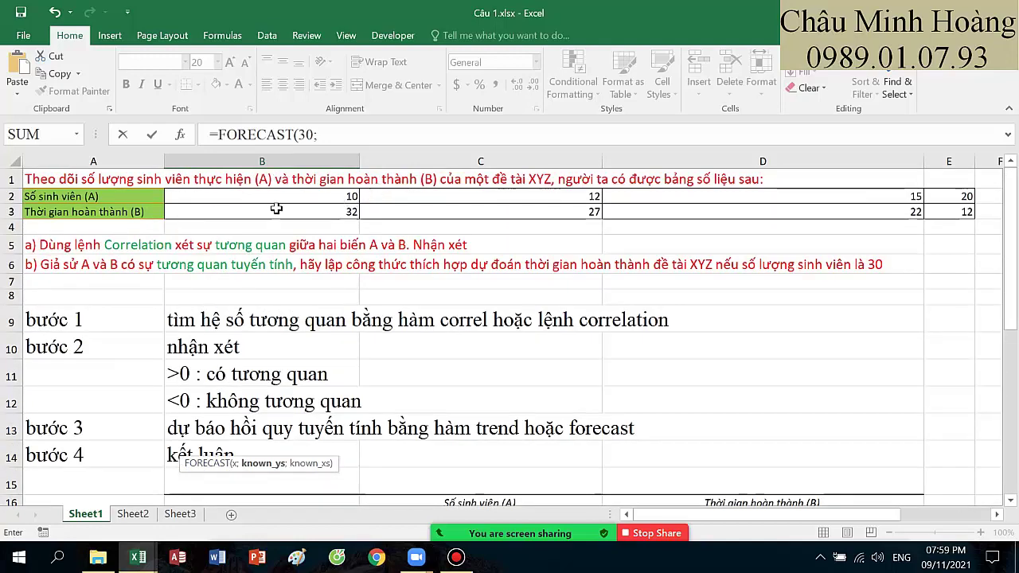
{"action": "left_click_drag", "start_coordinate": [275, 209], "coordinate": [942, 212]}
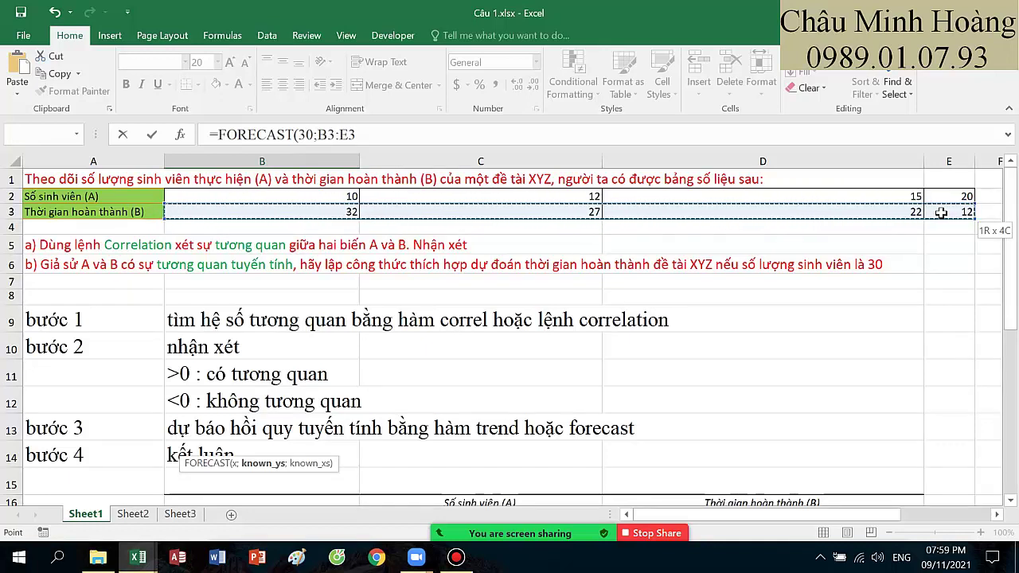
{"action": "left_click_drag", "start_coordinate": [942, 212], "coordinate": [941, 213]}
{"action": "key", "text": "F4"}
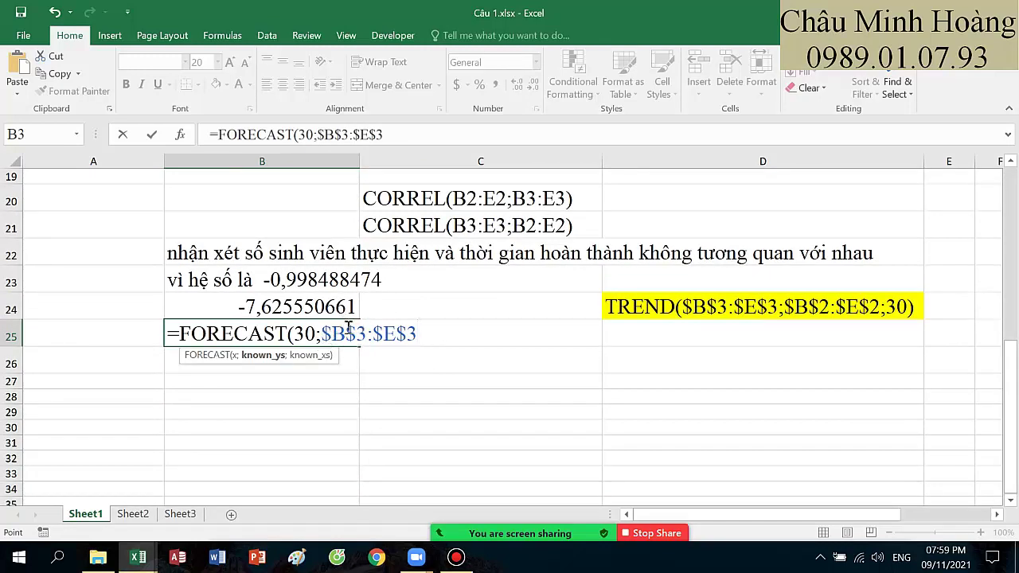
Step: Add the student numbers $B$2:$E$2 as absolute known x values and enter the FORECAST formula in B25
{"action": "type", "text": ";"}
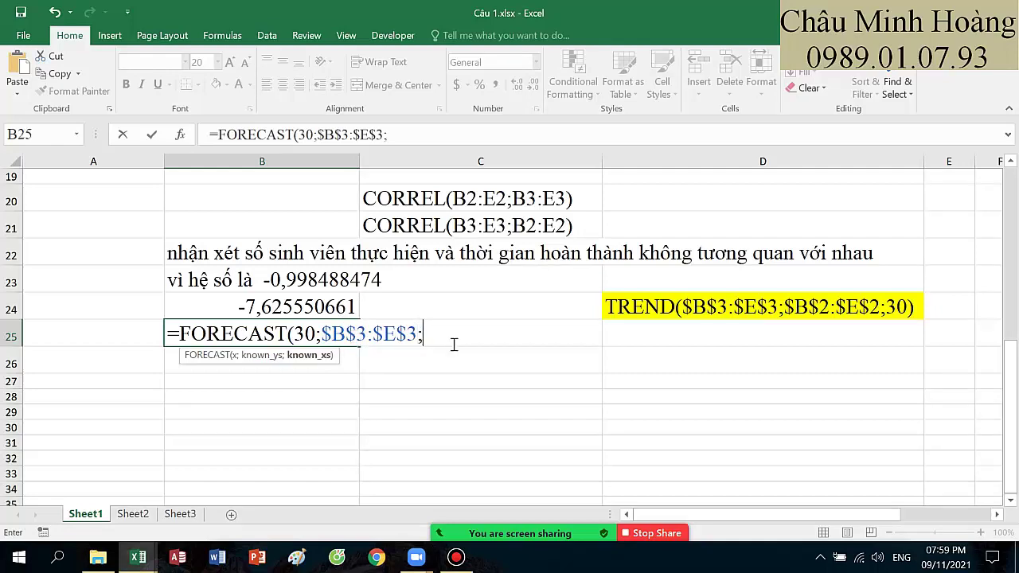
{"action": "scroll", "coordinate": [555, 353], "scroll_direction": "up", "scroll_amount": 6}
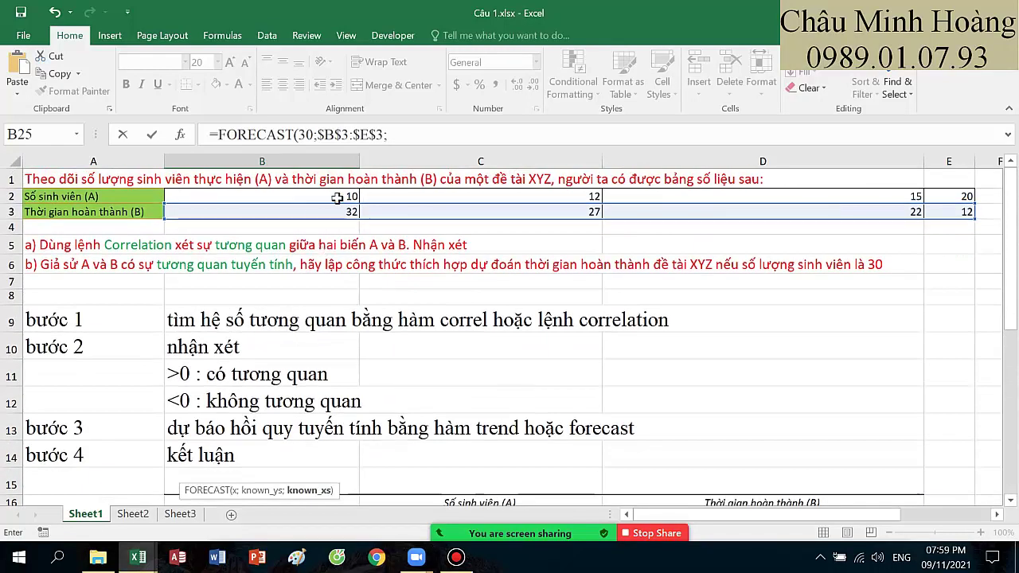
{"action": "left_click_drag", "start_coordinate": [339, 196], "coordinate": [936, 196]}
{"action": "key", "text": "F4"}
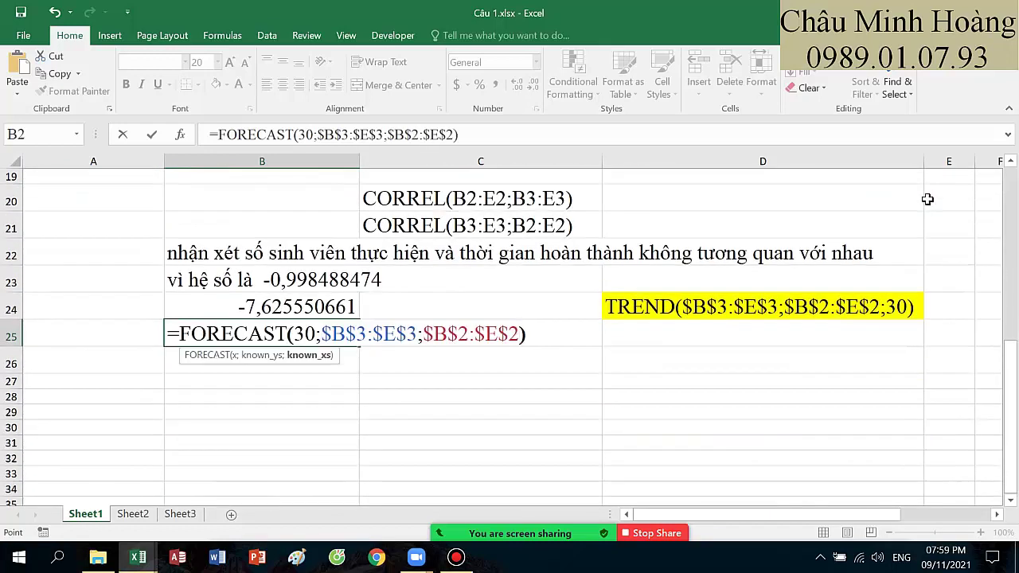
{"action": "key", "text": "Return"}
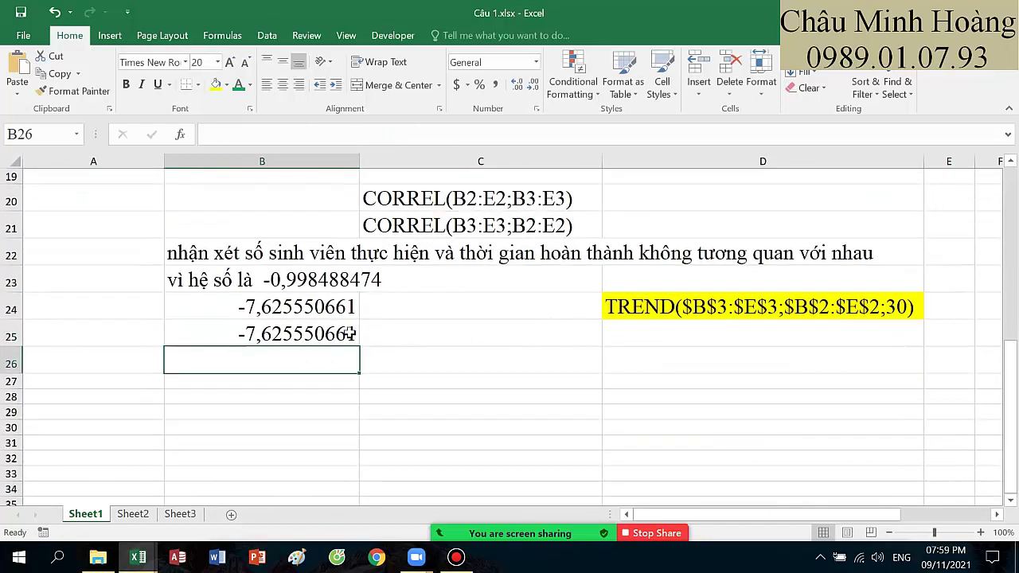
Step: Copy the FORECAST formula's text without its equals sign into D25 and fill that cell yellow
{"action": "double_click", "coordinate": [350, 335]}
{"action": "left_click_drag", "start_coordinate": [181, 335], "coordinate": [526, 335]}
{"action": "key", "text": "ctrl+c"}
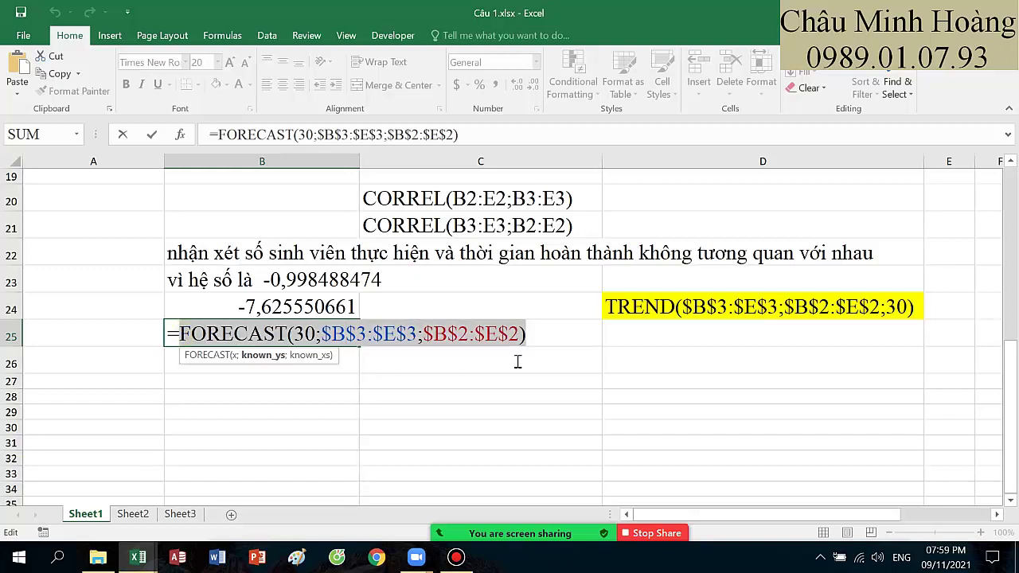
{"action": "key", "text": "Return"}
{"action": "left_click", "coordinate": [653, 338]}
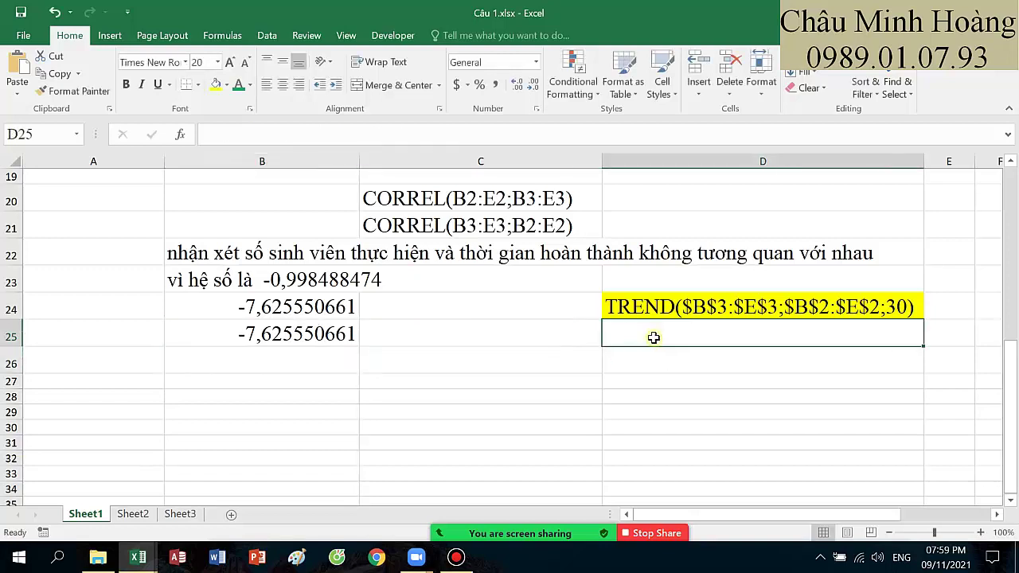
{"action": "key", "text": "ctrl+v"}
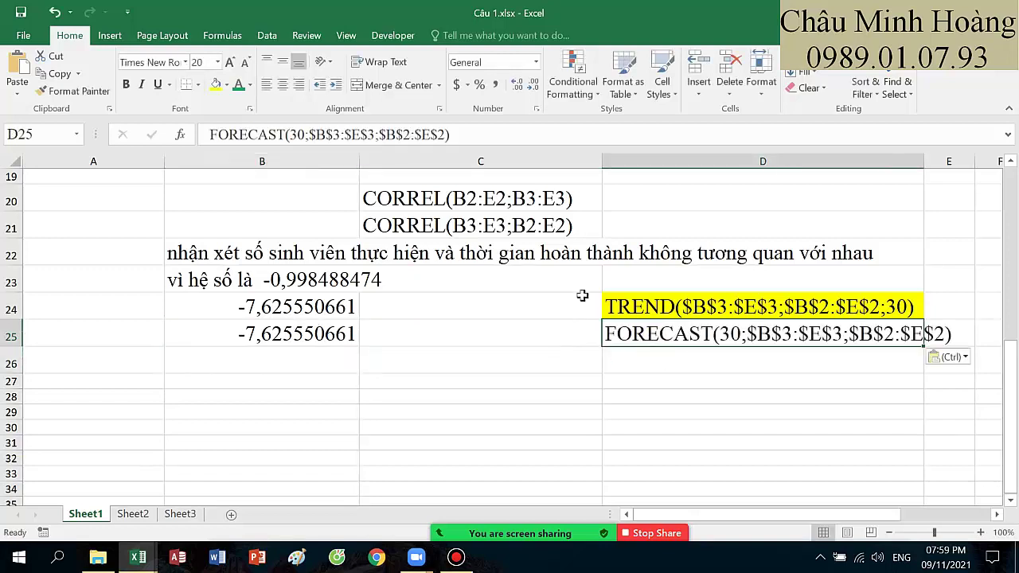
{"action": "left_click", "coordinate": [215, 84]}
Step: Write the conclusion "kết luận với số sinh viên là 30 thì thời gian hoàn thành đề tài là" in B26
{"action": "left_click", "coordinate": [217, 362]}
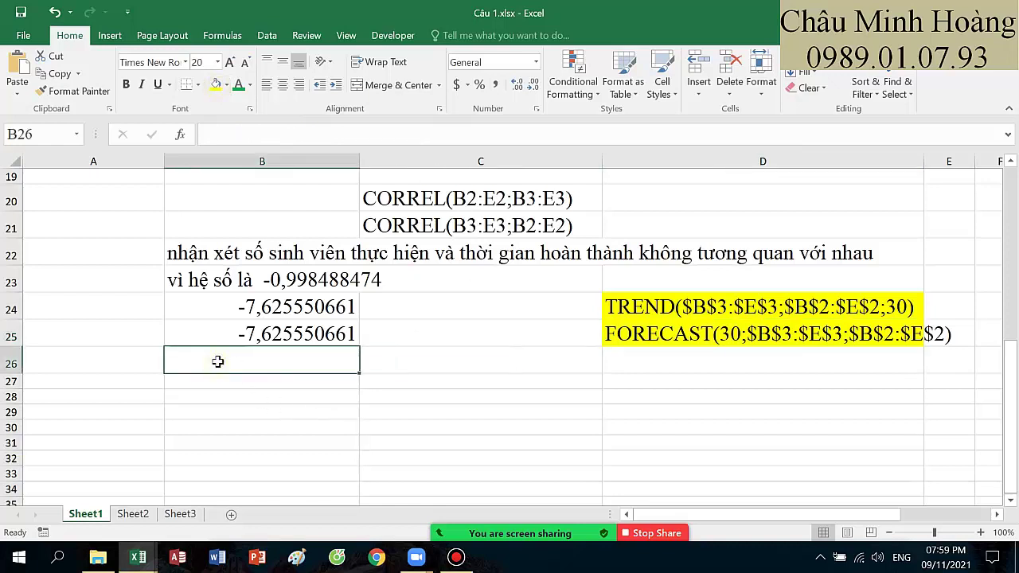
{"action": "type", "text": "kêt luận"}
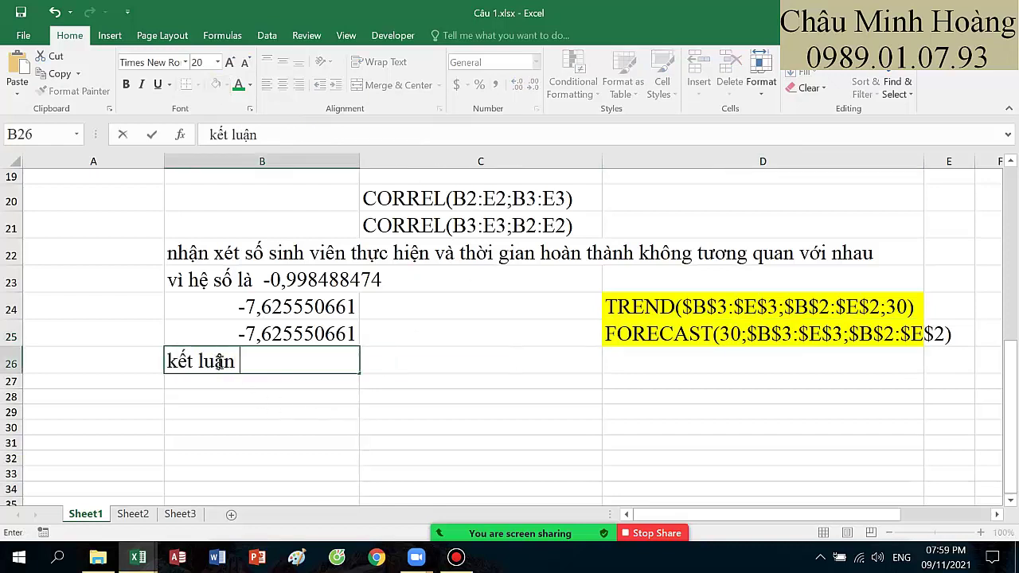
{"action": "type", "text": " voi số sinh vie"}
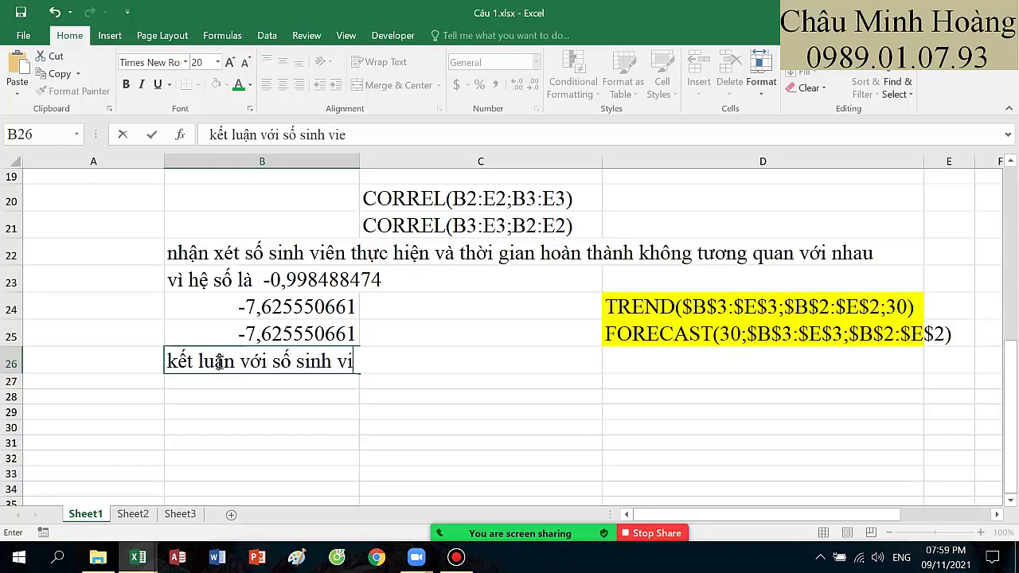
{"action": "type", "text": "ên la 30 "}
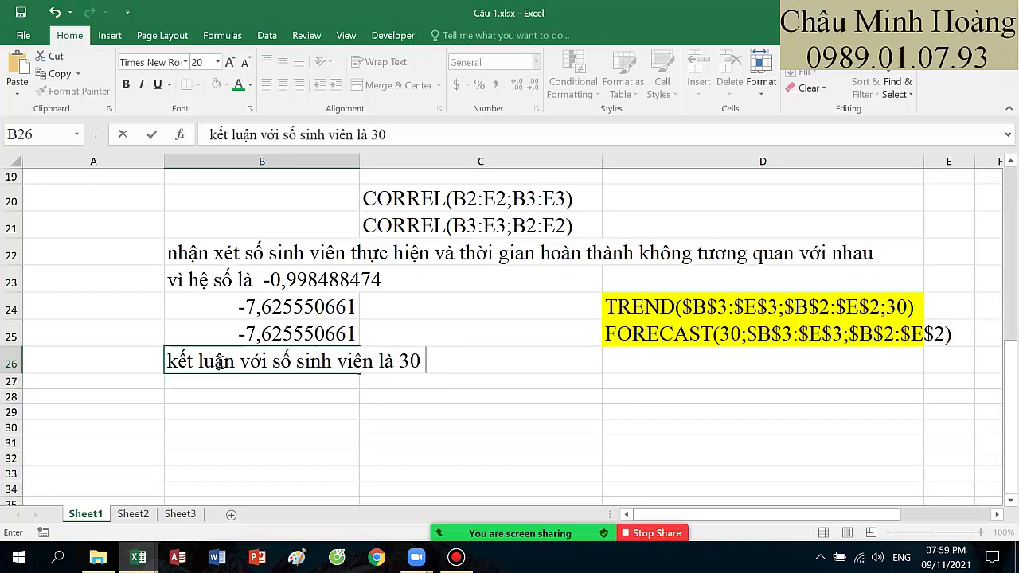
{"action": "type", "text": "thì thời gian "}
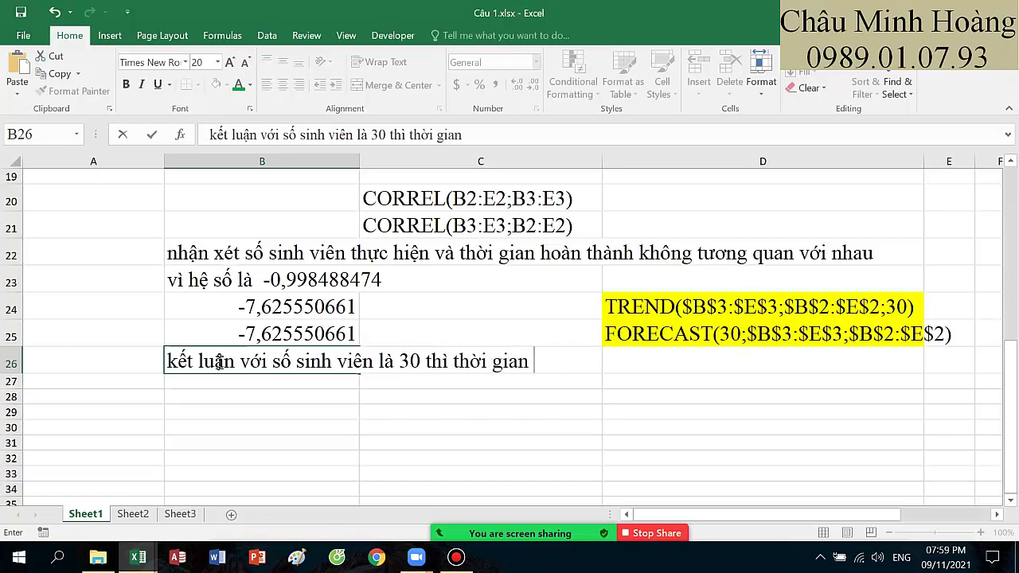
{"action": "type", "text": "hoàn thành"}
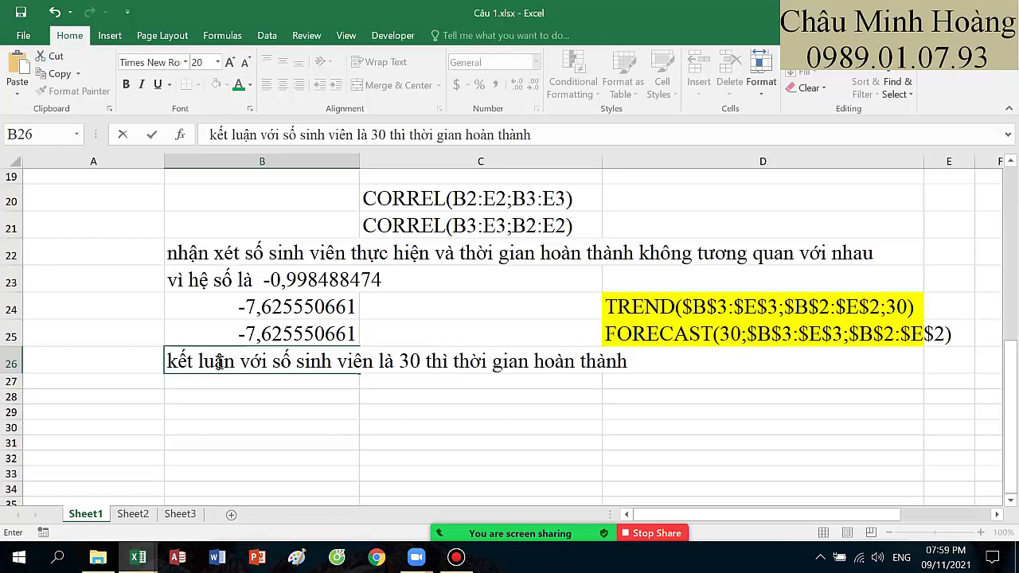
{"action": "scroll", "coordinate": [219, 363], "scroll_direction": "up", "scroll_amount": 6}
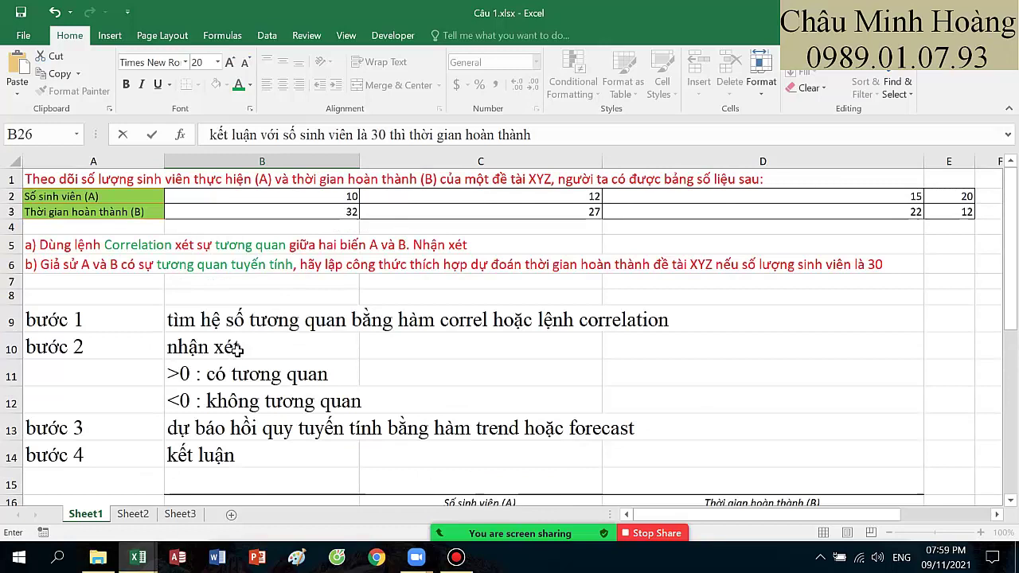
{"action": "scroll", "coordinate": [238, 351], "scroll_direction": "down", "scroll_amount": 7}
{"action": "type", "text": "đê"}
{"action": "type", "text": " t"}
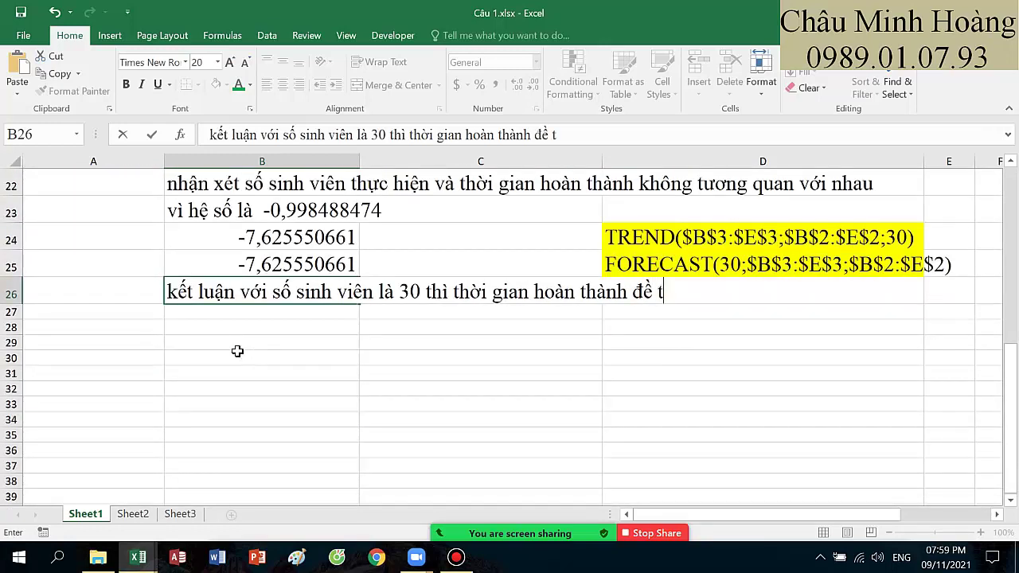
{"action": "type", "text": "ài là"}
{"action": "key", "text": "Return"}
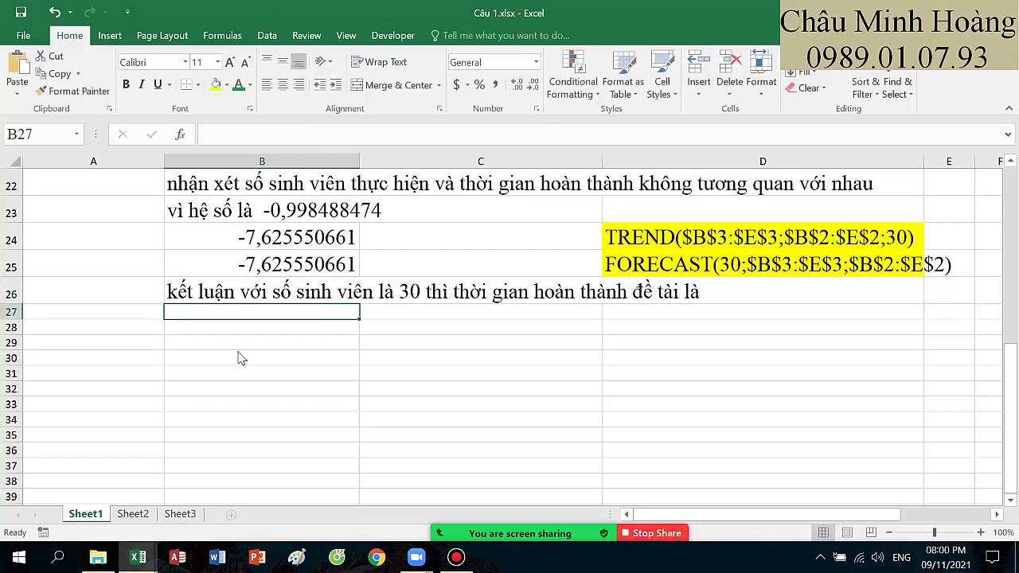
Step: Enter the forecast time "(-) 7,625550661" as text in B27 to complete the conclusion
{"action": "type", "text": "(-"}
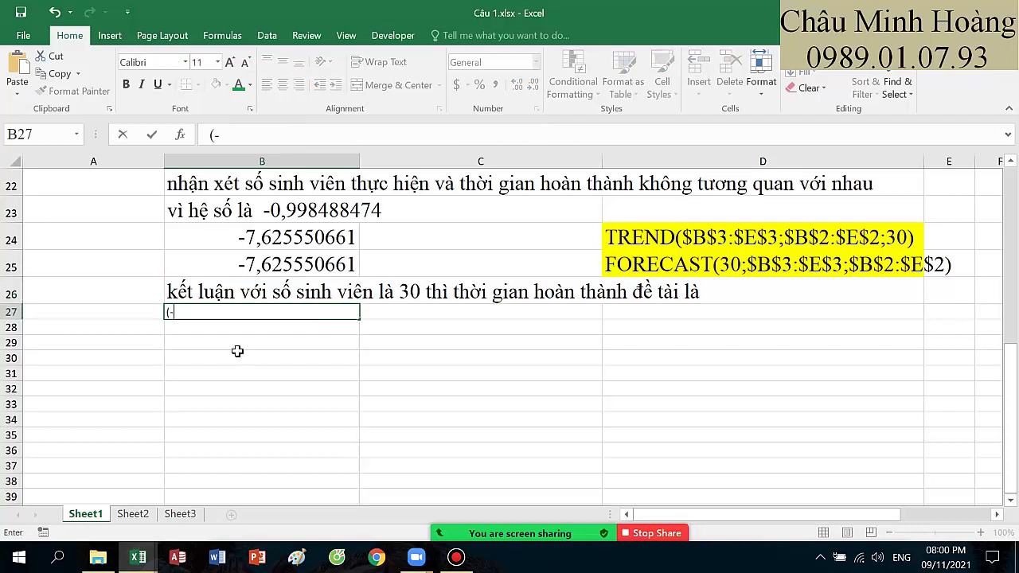
{"action": "type", "text": ") 7,625550661"}
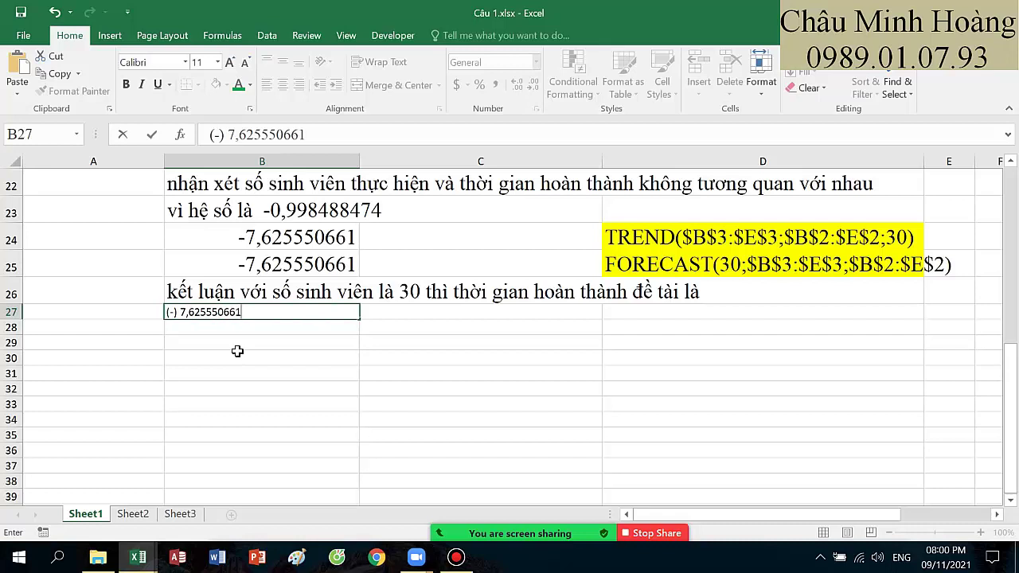
{"action": "key", "text": "Return"}
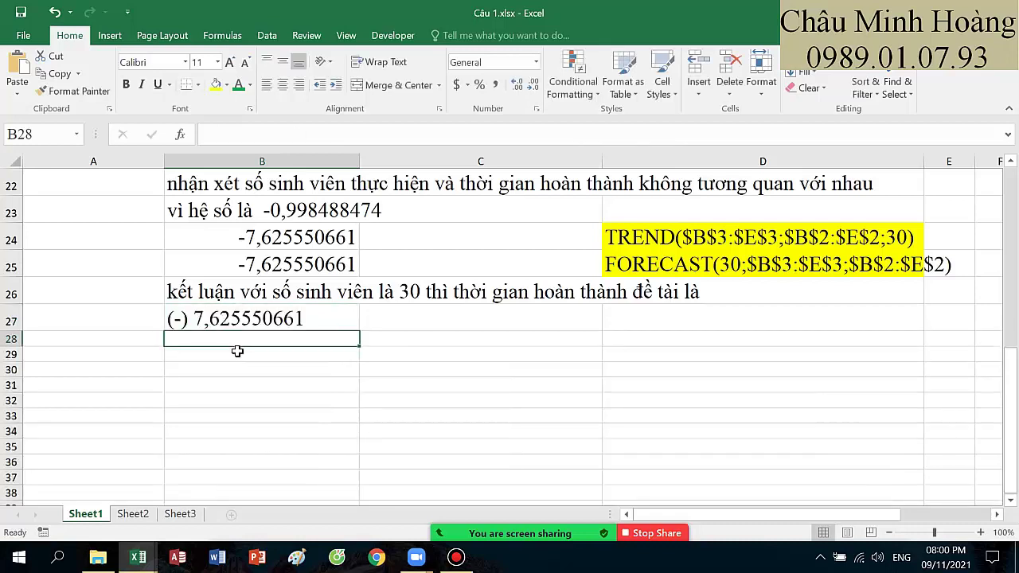
{"action": "left_click", "coordinate": [216, 310]}
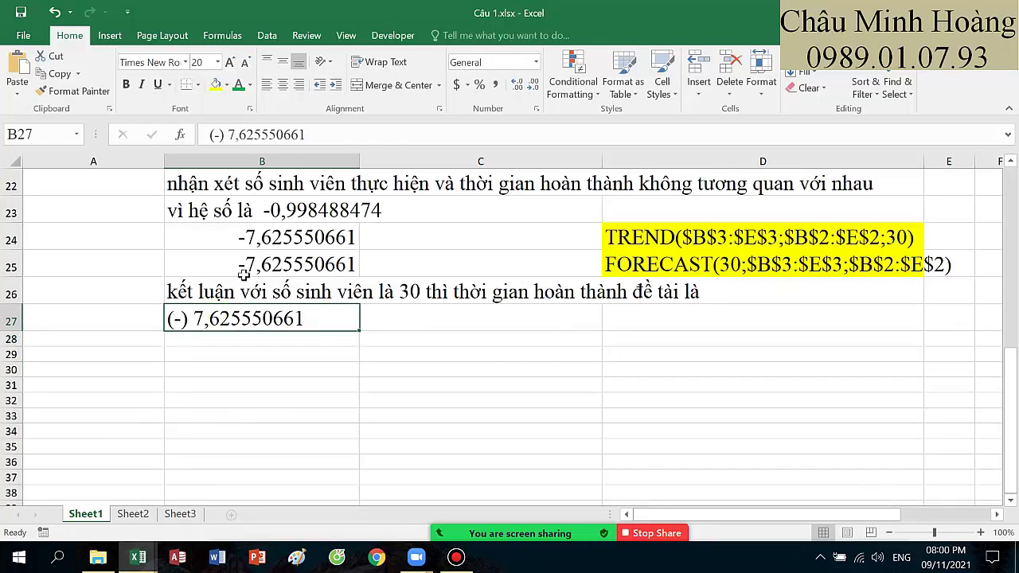
{"action": "scroll", "coordinate": [354, 345], "scroll_direction": "up", "scroll_amount": 2}
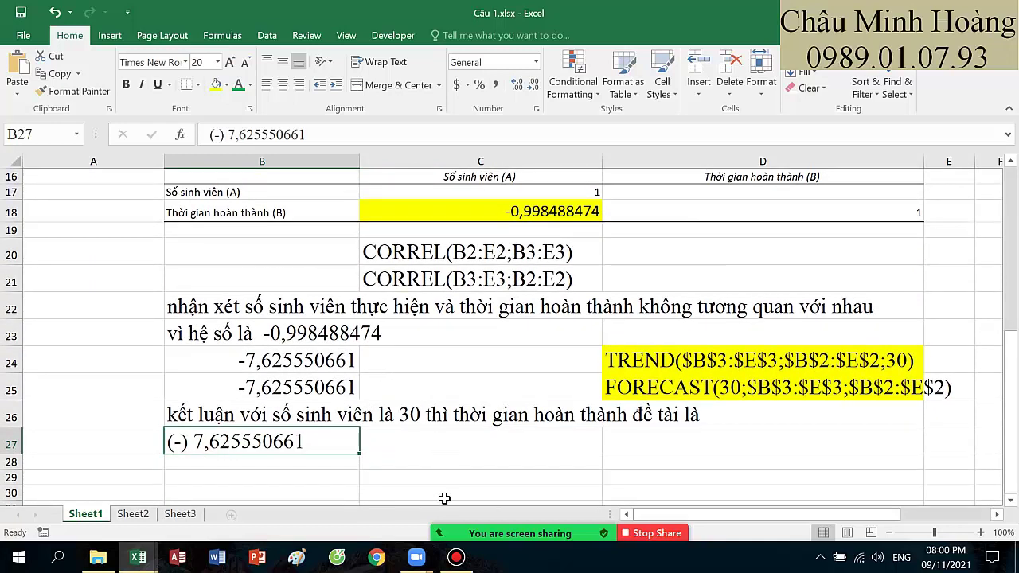
{"action": "left_click", "coordinate": [451, 561]}
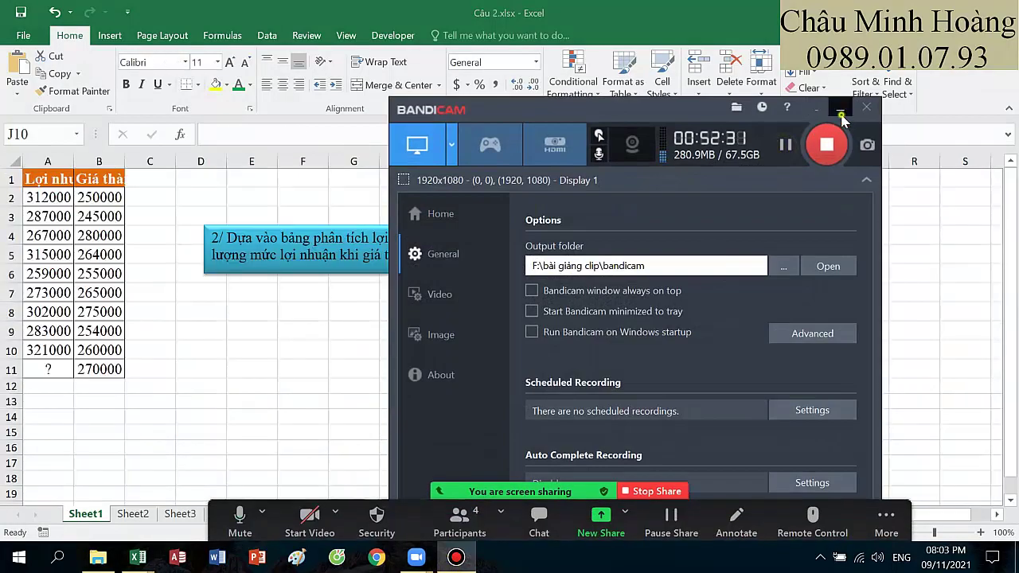
{"action": "left_click", "coordinate": [840, 108]}
Step: Read the question on estimating profit from cost price, highlighting the phrase "nhuận dựa theo giá thành ở bảng sau"
{"action": "left_click", "coordinate": [404, 315]}
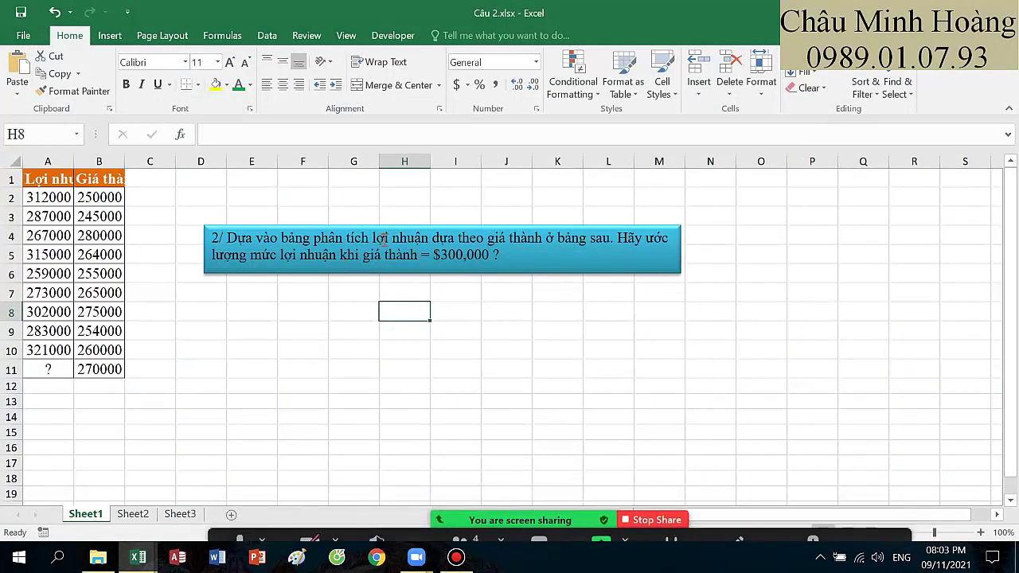
{"action": "left_click_drag", "start_coordinate": [392, 237], "coordinate": [480, 238]}
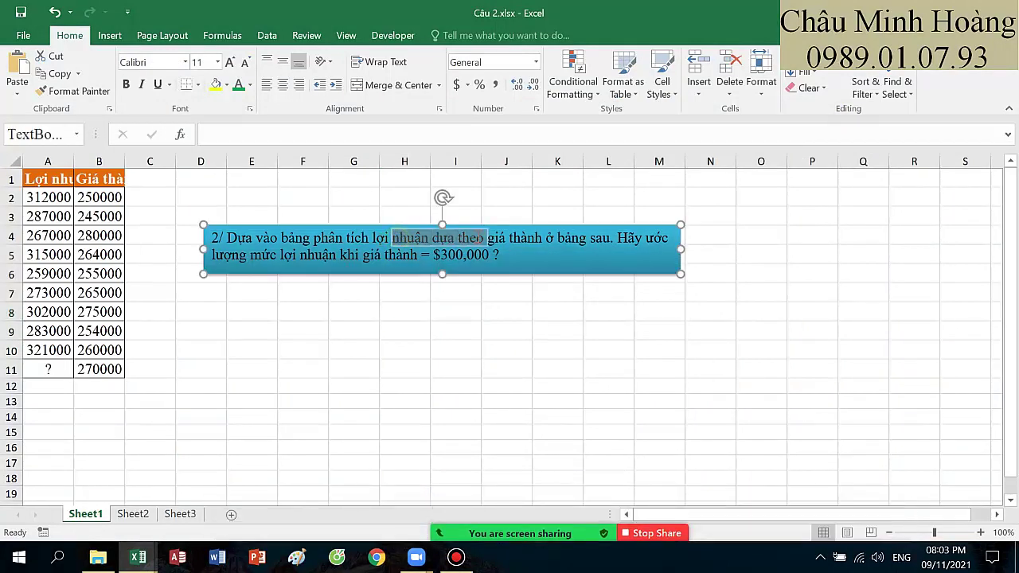
{"action": "key", "text": "ctrl+shift+Right"}
{"action": "key", "text": "ctrl+shift+Right"}
{"action": "key", "text": "ctrl+shift+Right"}
{"action": "key", "text": "ctrl+shift+Right"}
{"action": "key", "text": "ctrl+shift+Right"}
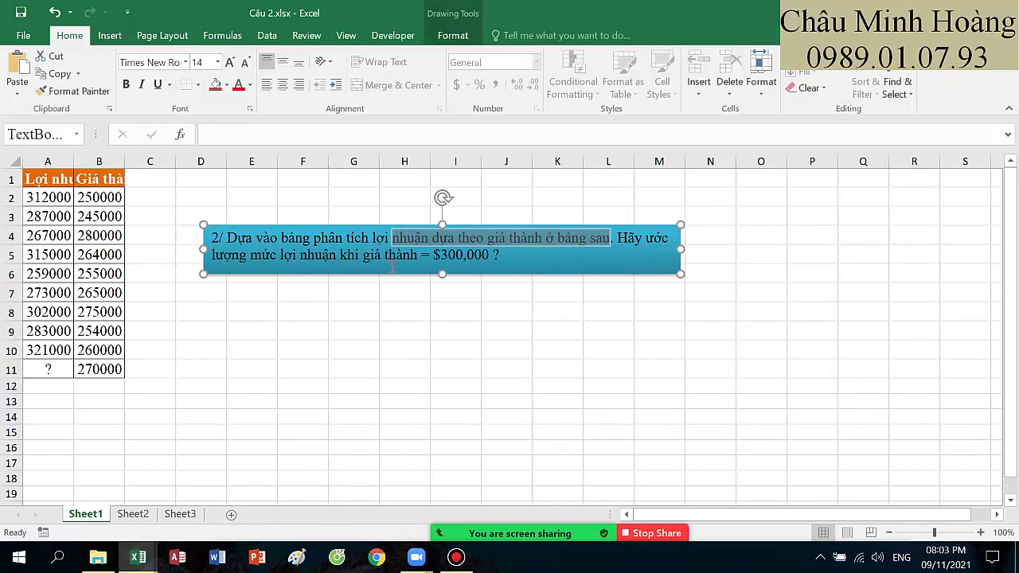
Step: Set the last cost price, in B11, to 300000 to match the question
{"action": "left_click", "coordinate": [104, 365]}
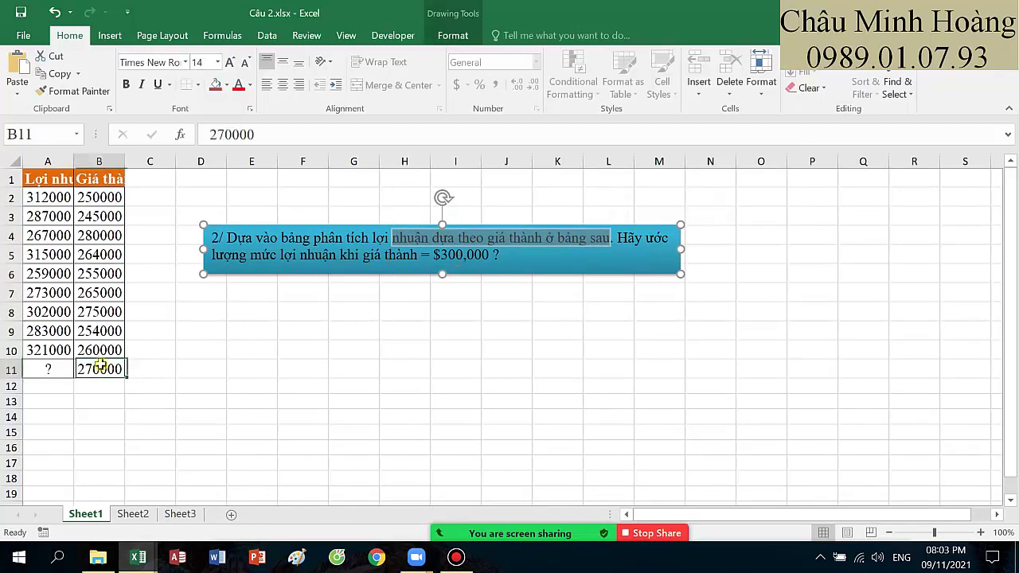
{"action": "type", "text": "300000"}
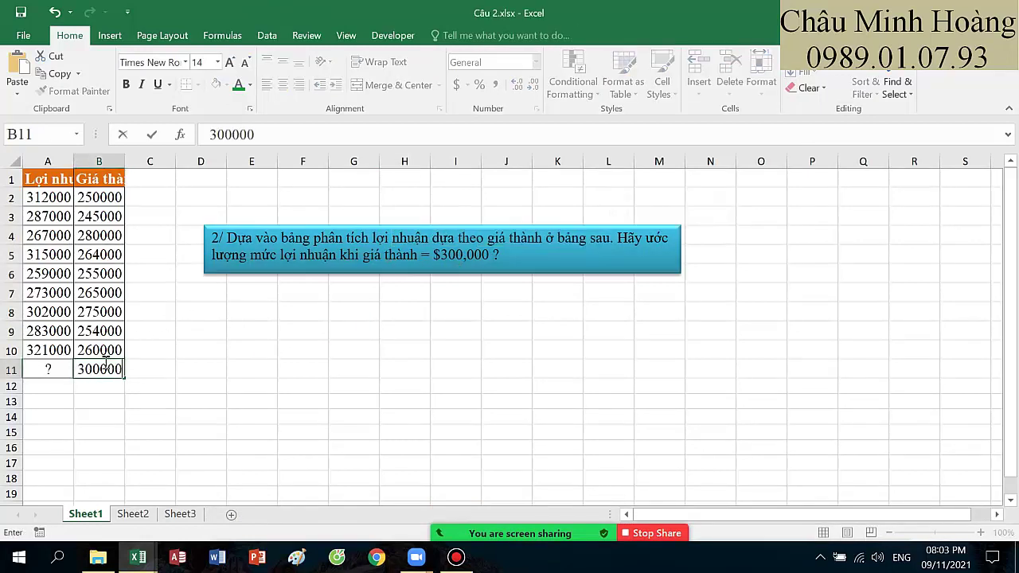
{"action": "key", "text": "Return"}
{"action": "left_click", "coordinate": [101, 368]}
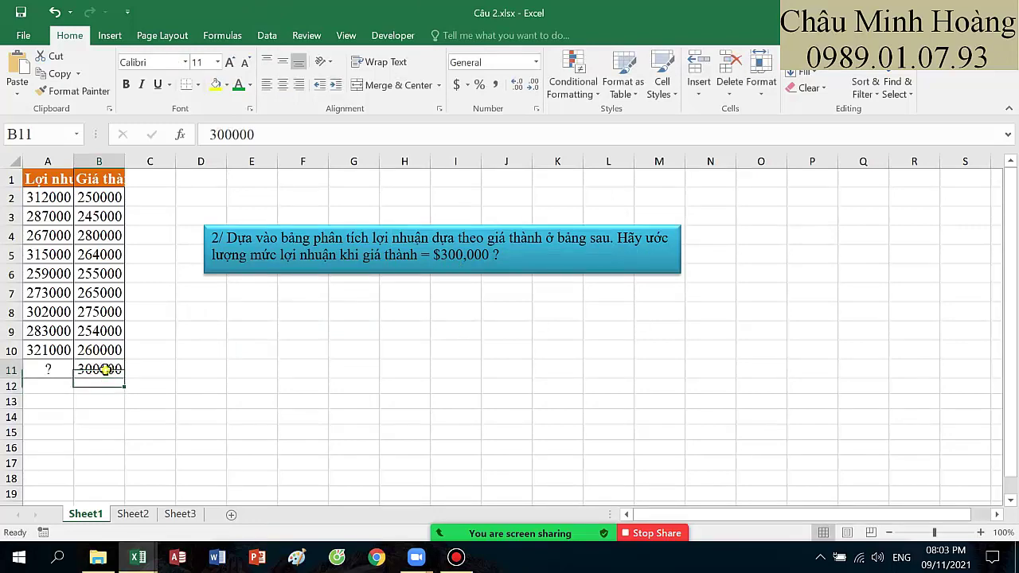
Step: Widen columns A and B to fit their headers and move the question text box up to row 1, starting at column D
{"action": "scroll", "coordinate": [231, 390], "scroll_direction": "up", "scroll_amount": 1, "text": "ctrl"}
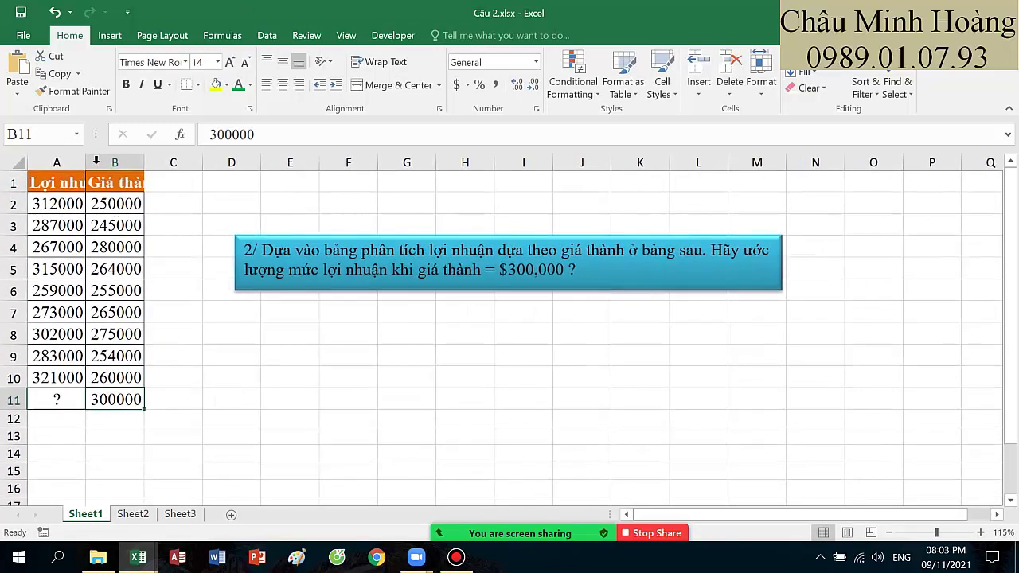
{"action": "left_click_drag", "start_coordinate": [91, 163], "coordinate": [231, 161]}
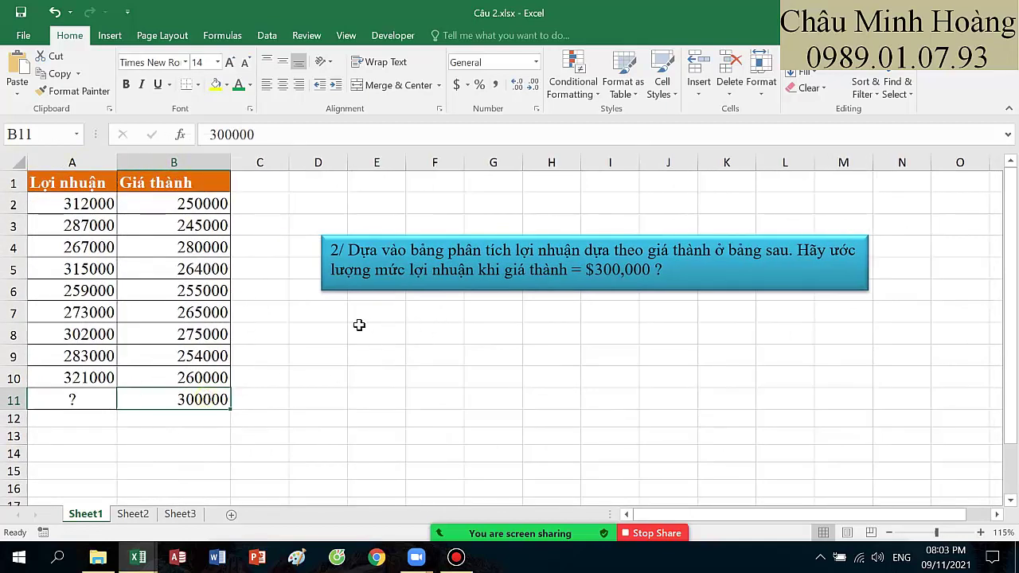
{"action": "left_click_drag", "start_coordinate": [371, 235], "coordinate": [331, 174]}
Step: Select the empty working area C5:O14 and start changing its font
{"action": "left_click", "coordinate": [316, 264]}
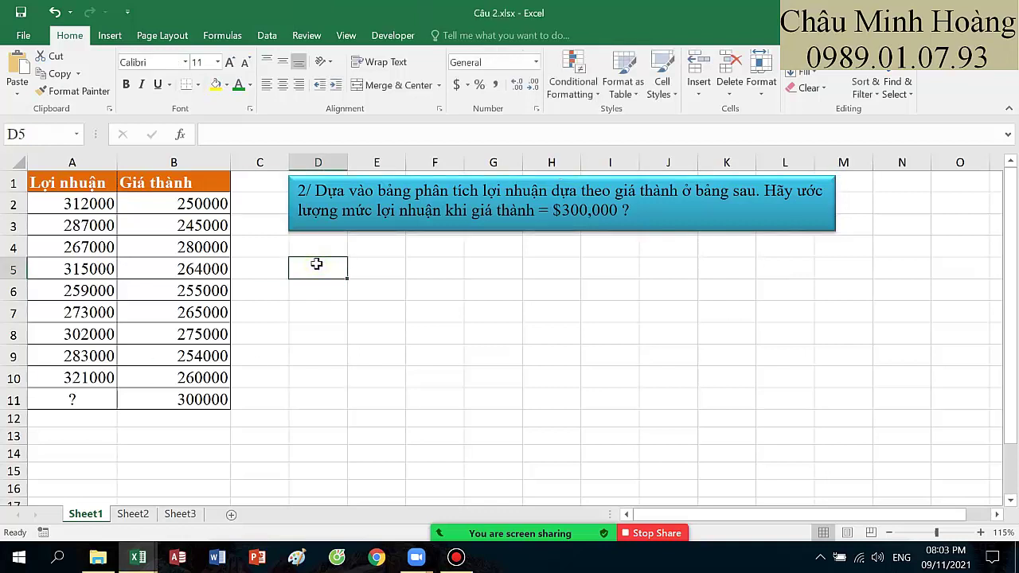
{"action": "type", "text": "="}
{"action": "key", "text": "Escape"}
{"action": "left_click_drag", "start_coordinate": [275, 265], "coordinate": [989, 460]}
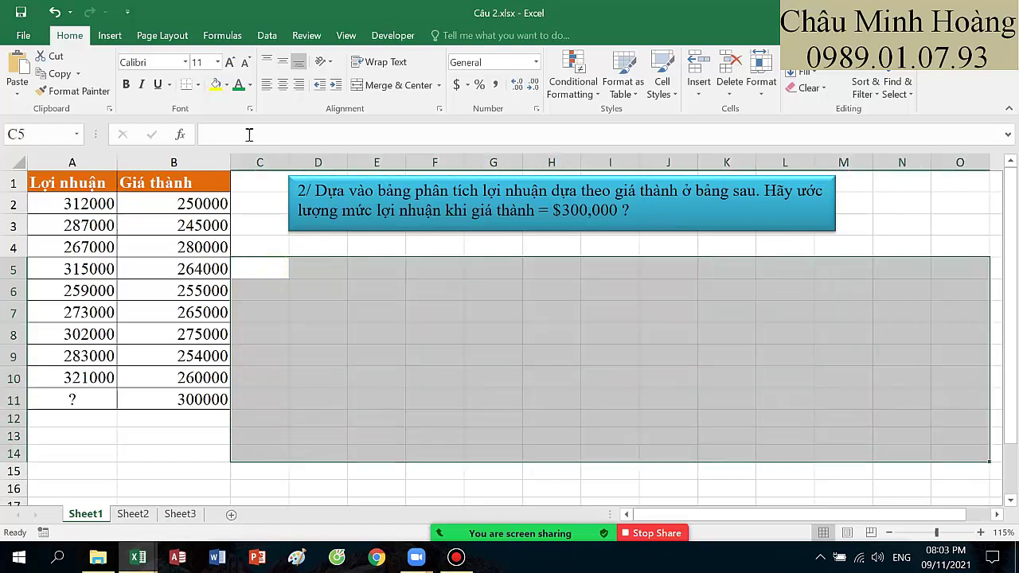
{"action": "left_click", "coordinate": [149, 57]}
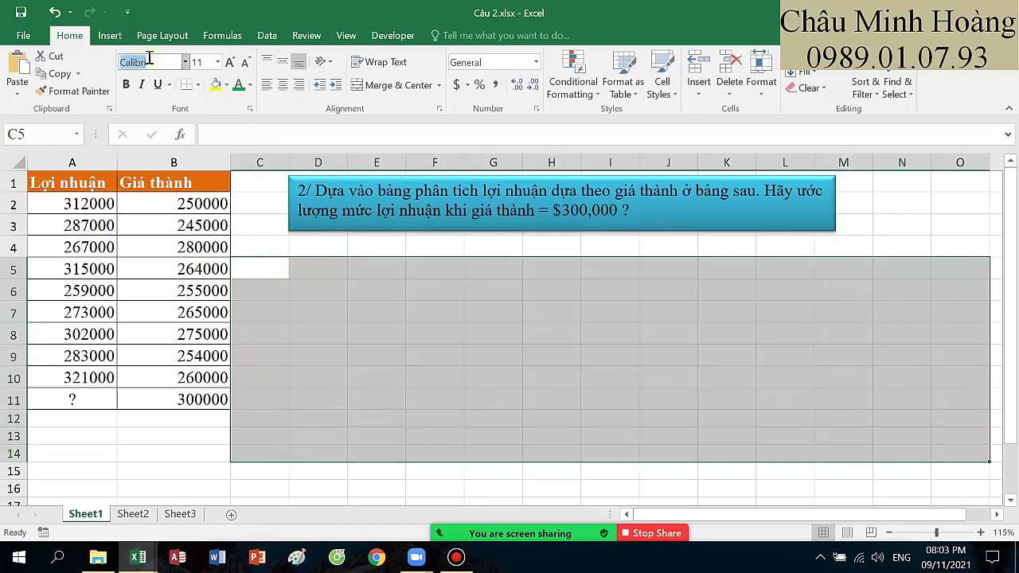
Step: Format the selected cells C5:O14 with the Times New Roman font at size 20
{"action": "type", "text": "Times New Roman"}
{"action": "key", "text": "Return"}
{"action": "left_click", "coordinate": [211, 61]}
{"action": "type", "text": "2"}
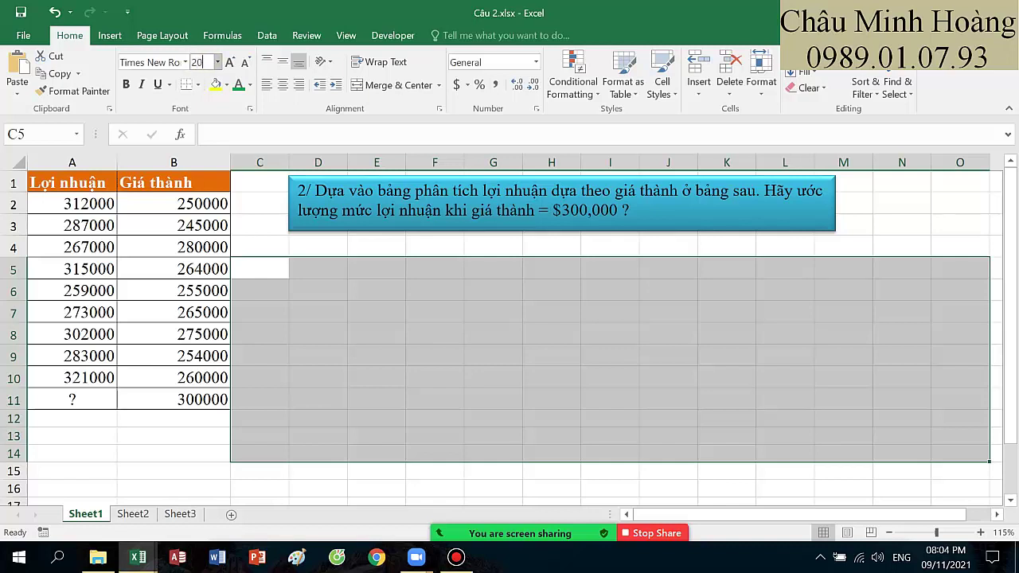
{"action": "type", "text": "0"}
{"action": "key", "text": "Return"}
Step: Enter =CORREL(B2:B10;A2:A10) in cell D5 and widen column D to fit the full result
{"action": "double_click", "coordinate": [304, 266]}
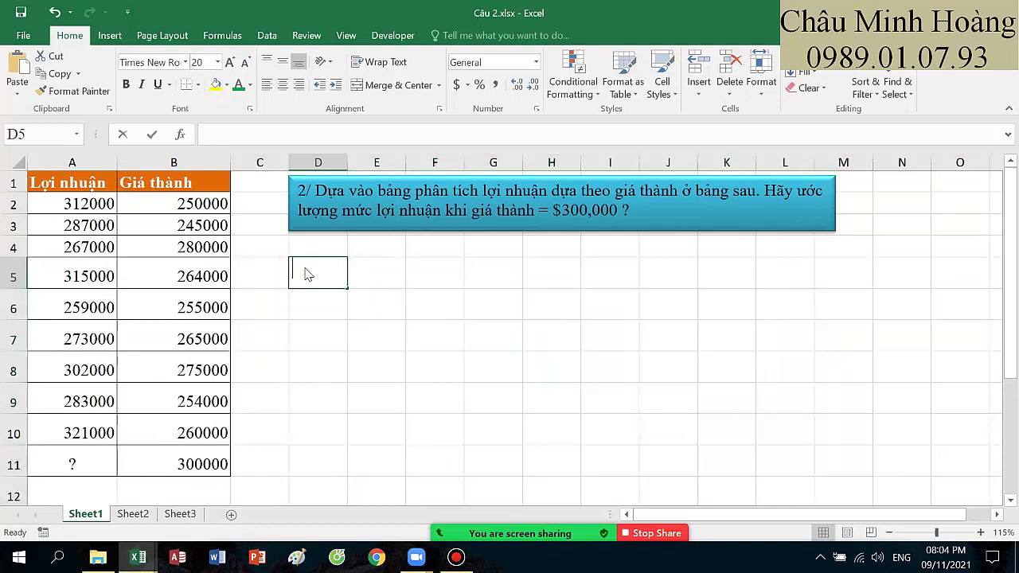
{"action": "type", "text": "=co"}
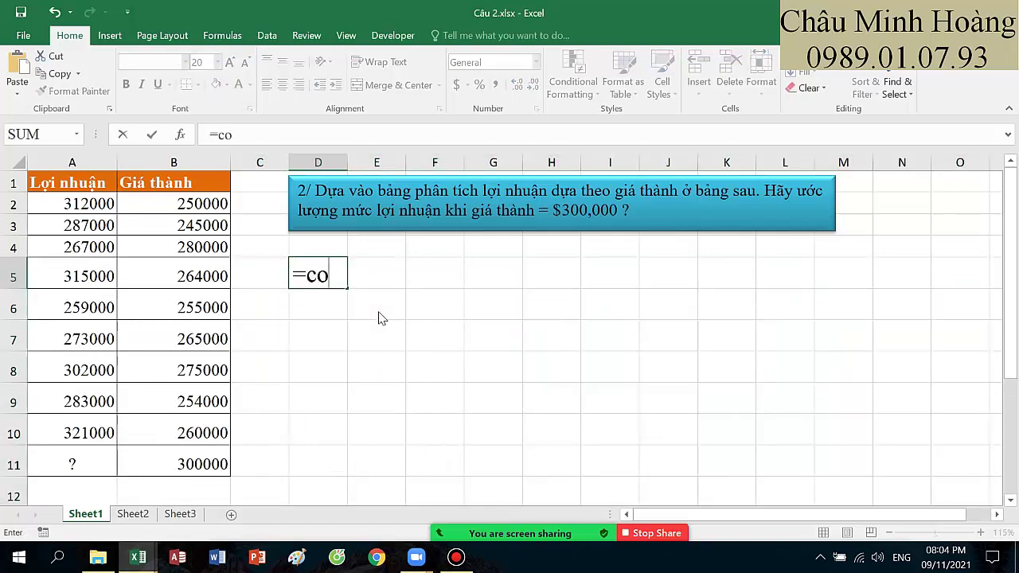
{"action": "type", "text": "r"}
{"action": "double_click", "coordinate": [332, 304]}
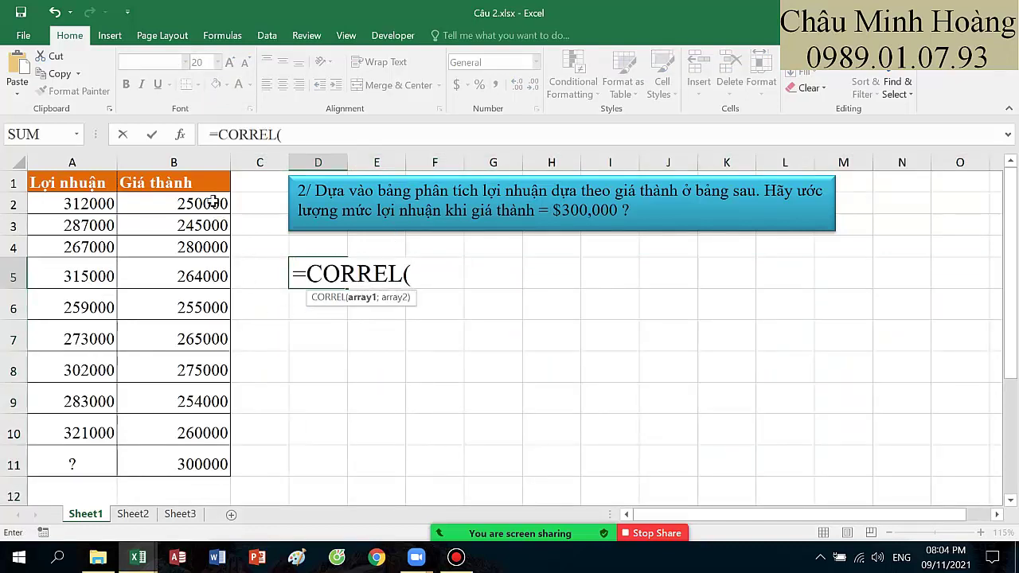
{"action": "left_click_drag", "start_coordinate": [212, 201], "coordinate": [199, 424]}
{"action": "type", "text": ";"}
{"action": "left_click_drag", "start_coordinate": [88, 209], "coordinate": [88, 433]}
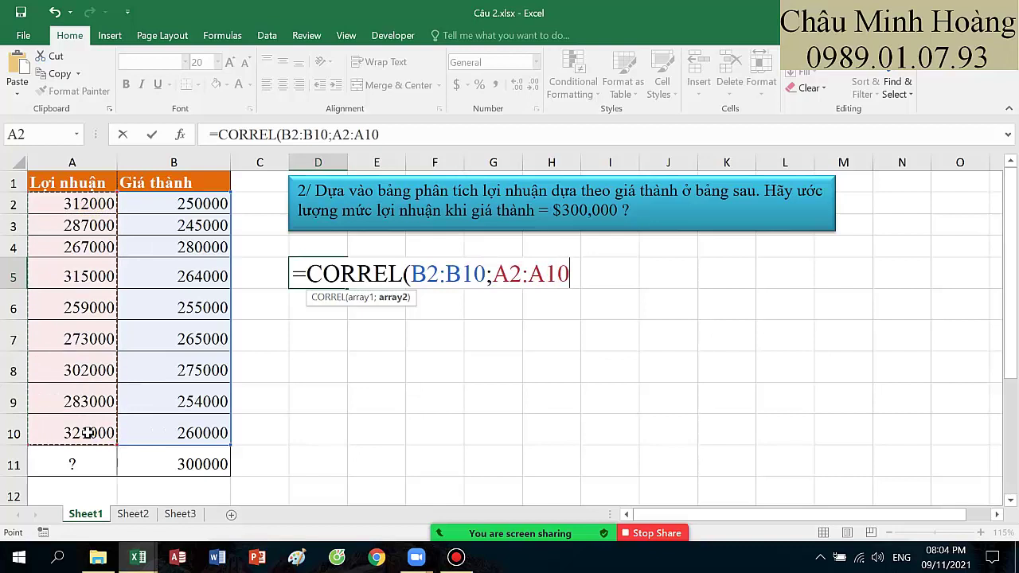
{"action": "type", "text": ")"}
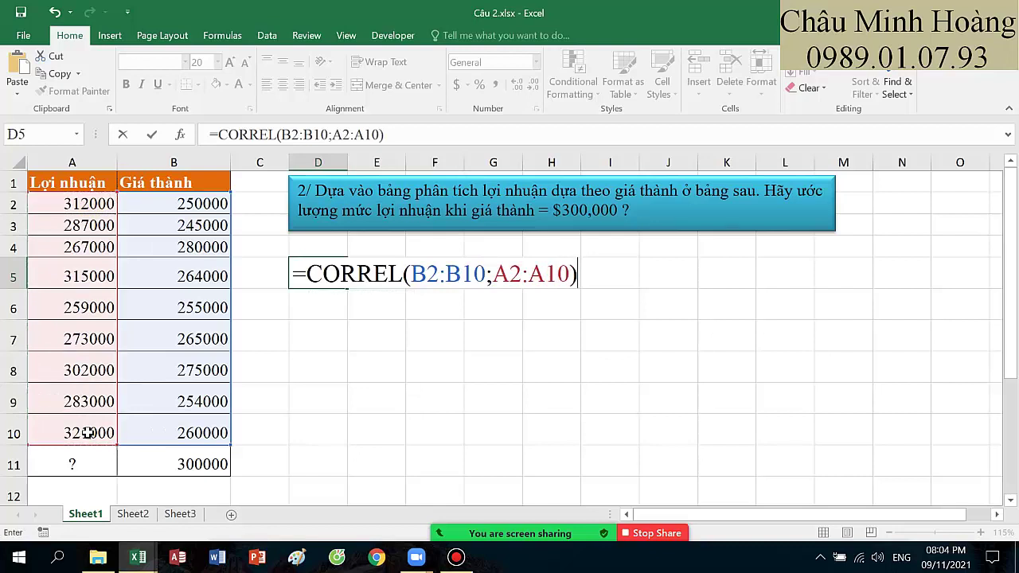
{"action": "key", "text": "Return"}
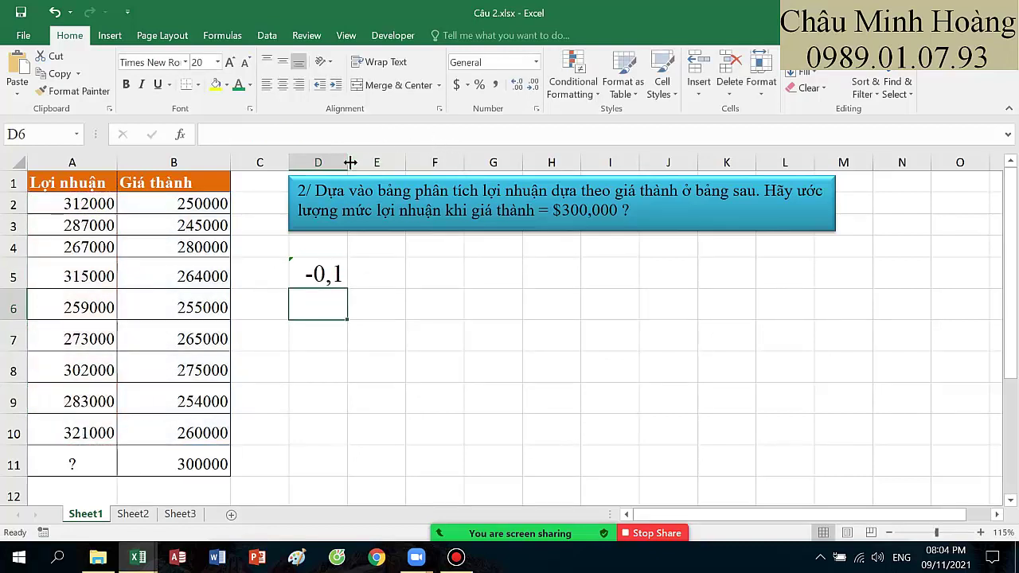
{"action": "left_click_drag", "start_coordinate": [350, 162], "coordinate": [443, 162]}
{"action": "left_click", "coordinate": [423, 275]}
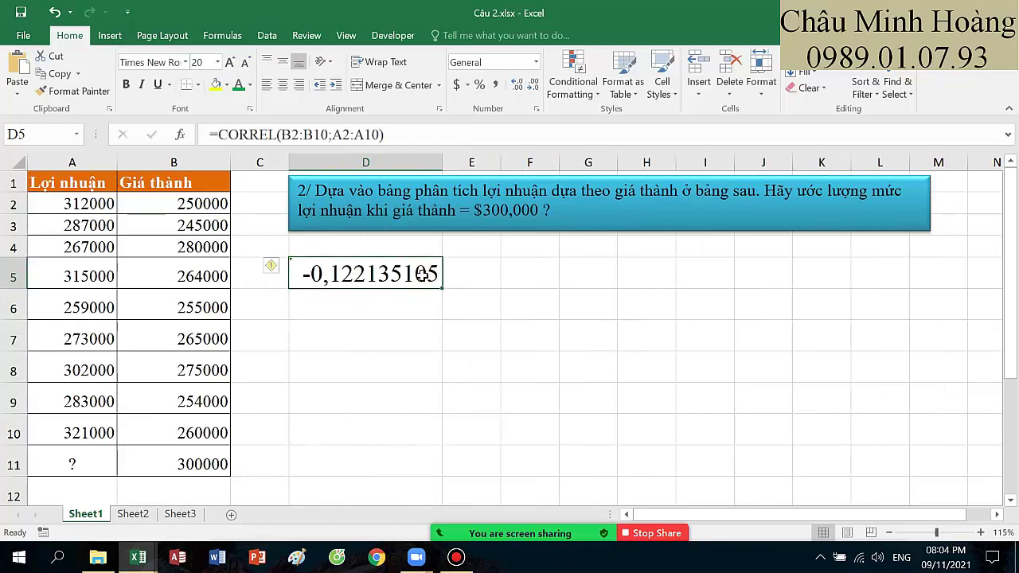
Step: Start a Correlation data analysis with input range A1:B10, grouped by columns with labels in the first row
{"action": "left_click", "coordinate": [267, 35]}
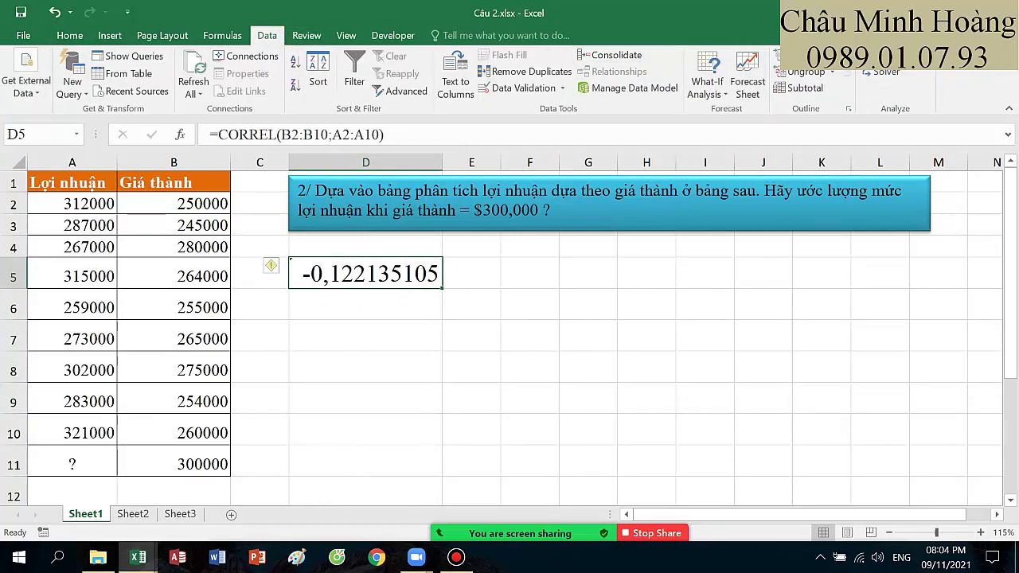
{"action": "left_click", "coordinate": [888, 55]}
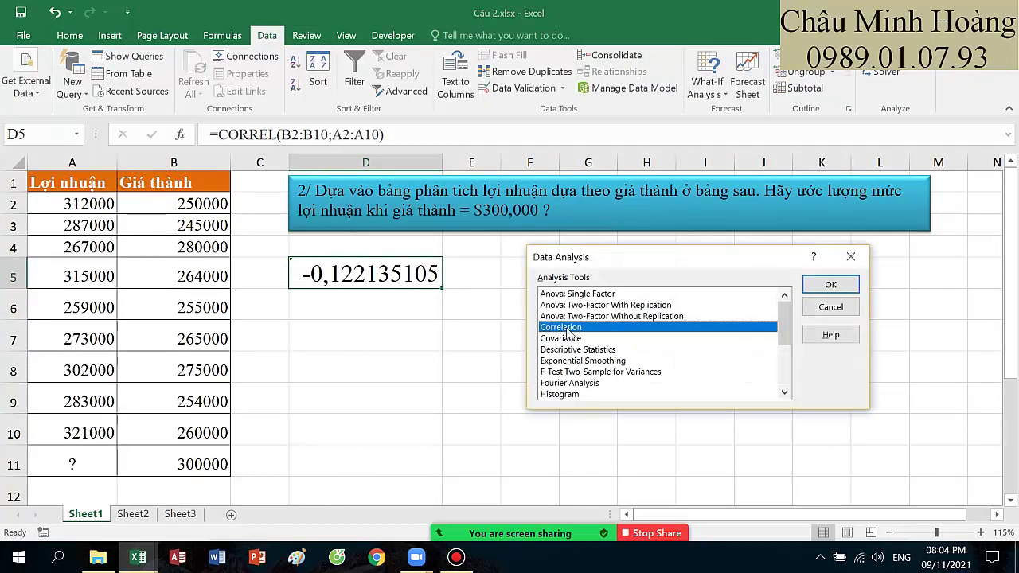
{"action": "left_click", "coordinate": [824, 285]}
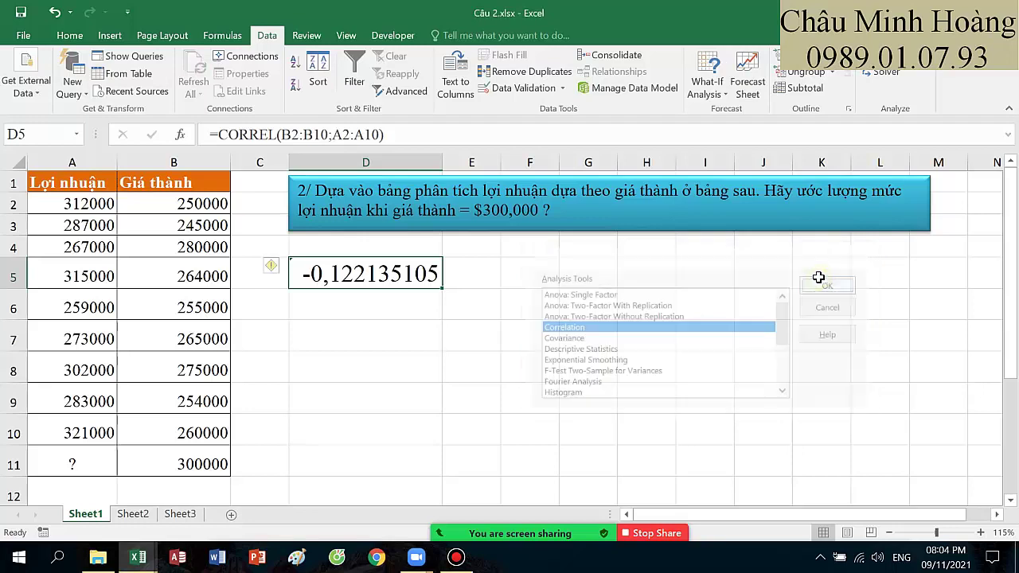
{"action": "left_click", "coordinate": [80, 185]}
{"action": "left_click_drag", "start_coordinate": [113, 199], "coordinate": [227, 364]}
{"action": "left_click_drag", "start_coordinate": [216, 420], "coordinate": [215, 421]}
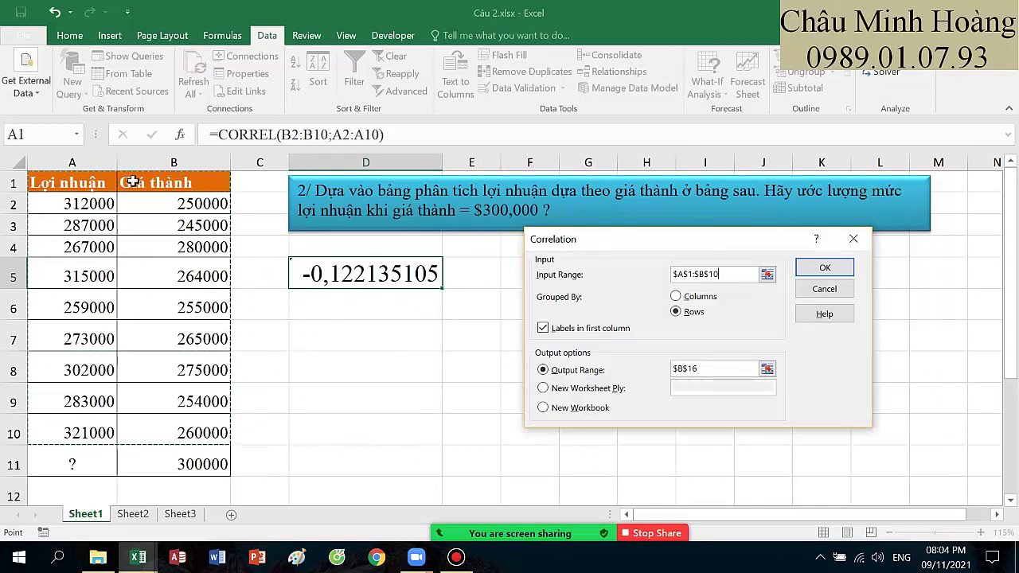
{"action": "left_click", "coordinate": [689, 296]}
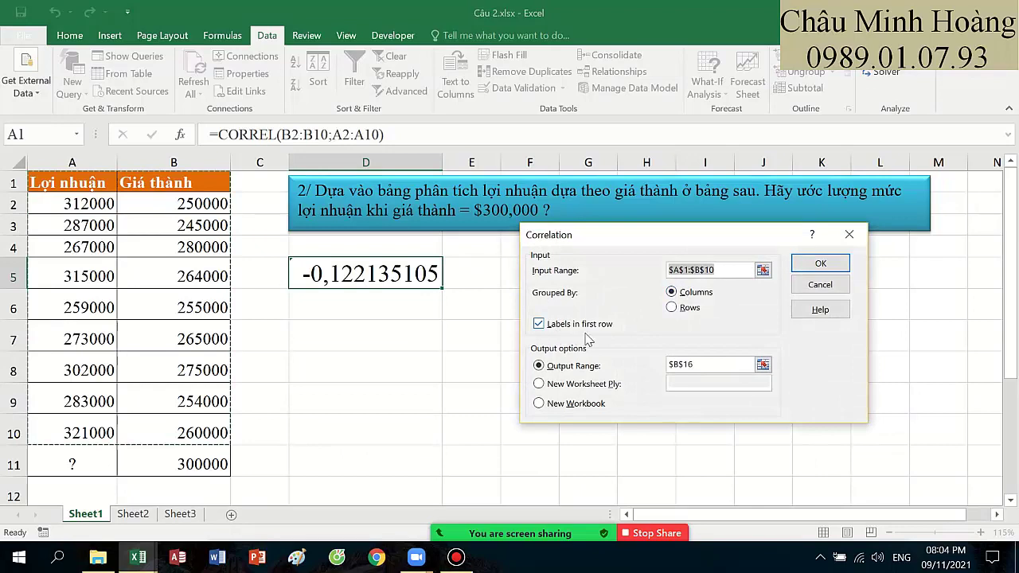
Step: Output the correlation table to cell E6, run the analysis, and widen columns E and F
{"action": "left_click", "coordinate": [709, 365]}
{"action": "left_click_drag", "start_coordinate": [704, 365], "coordinate": [669, 365]}
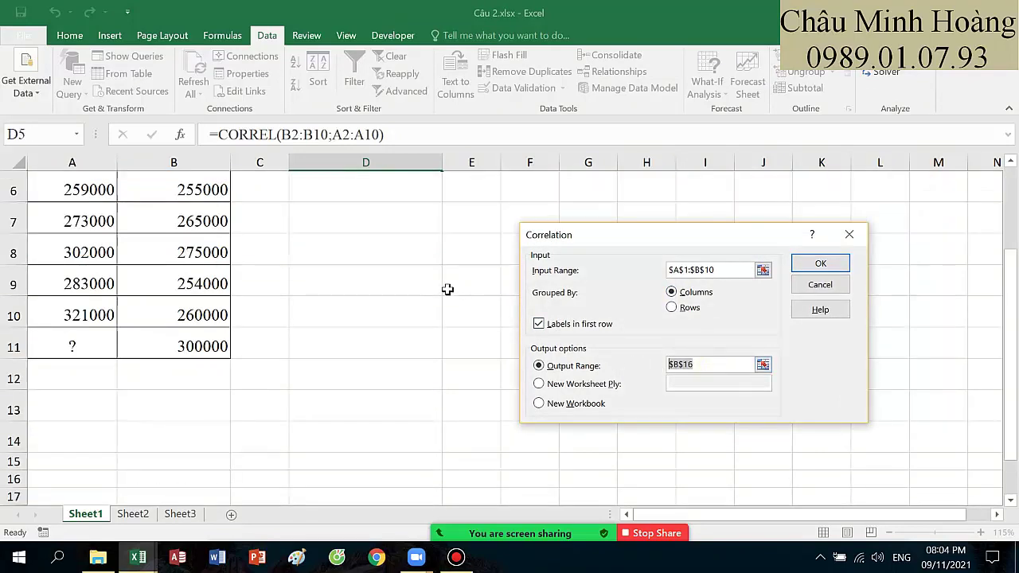
{"action": "scroll", "coordinate": [446, 290], "scroll_direction": "up", "scroll_amount": 2}
{"action": "left_click", "coordinate": [397, 311]}
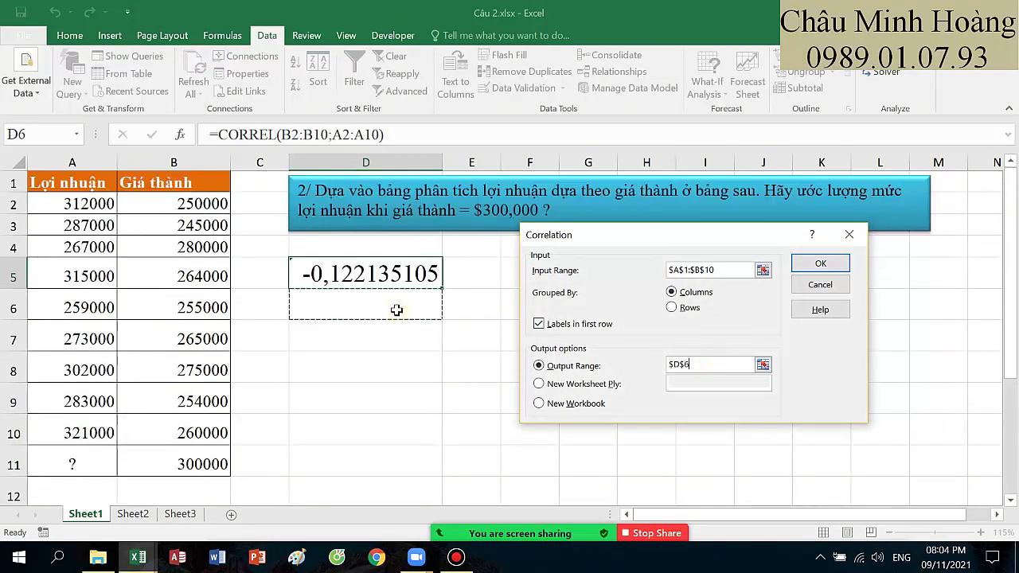
{"action": "left_click", "coordinate": [456, 310]}
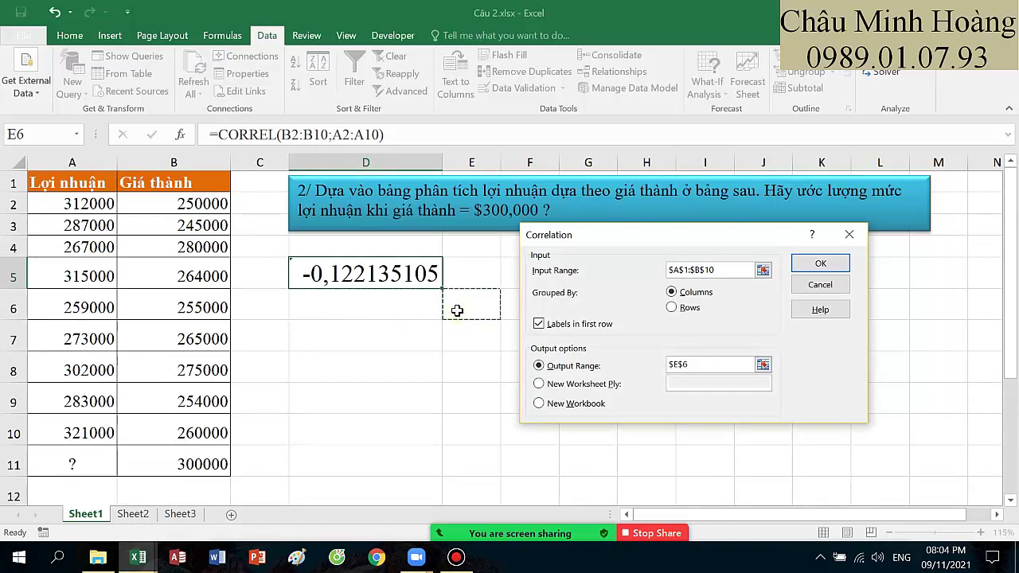
{"action": "left_click_drag", "start_coordinate": [669, 241], "coordinate": [716, 351]}
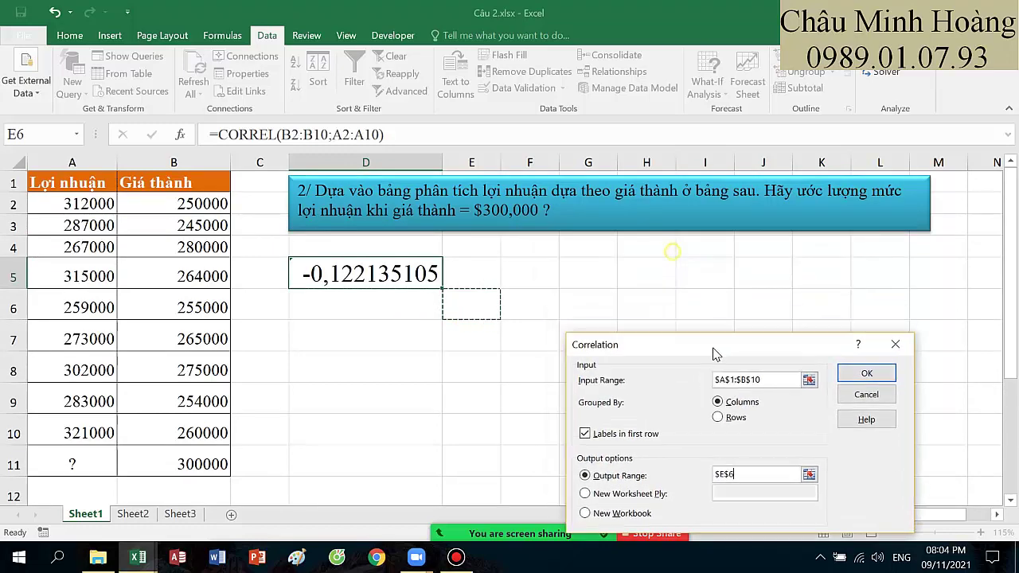
{"action": "left_click", "coordinate": [865, 375]}
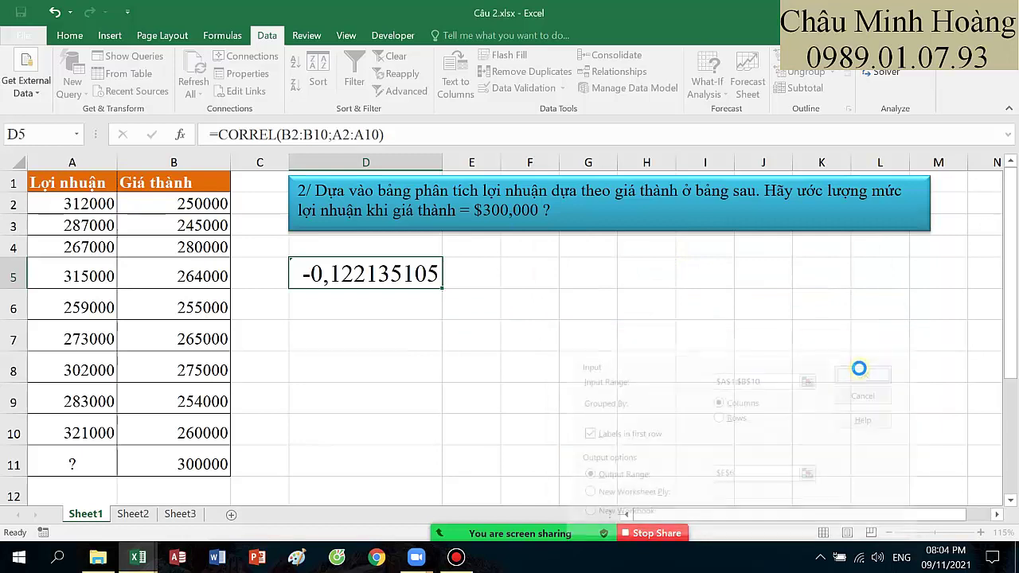
{"action": "left_click_drag", "start_coordinate": [501, 163], "coordinate": [697, 162]}
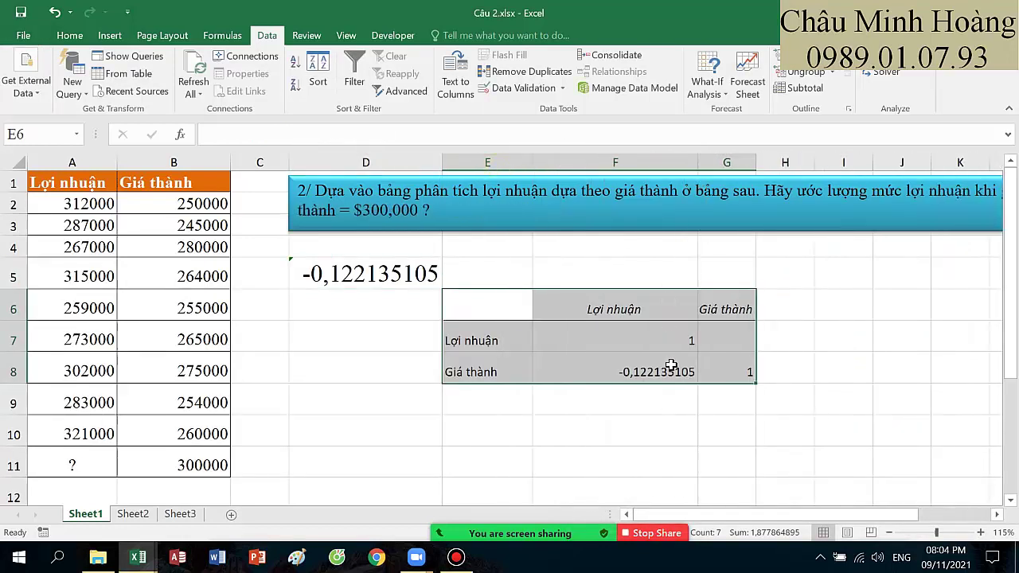
Step: Fill the correlation coefficient cells F8 and D5 with yellow
{"action": "left_click", "coordinate": [668, 365]}
{"action": "left_click", "coordinate": [70, 36]}
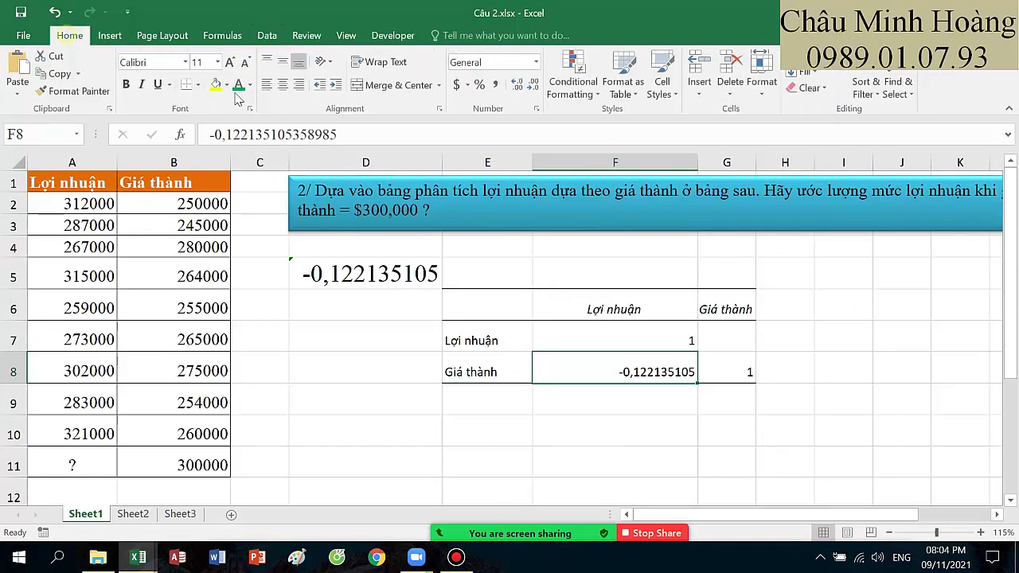
{"action": "left_click", "coordinate": [215, 84]}
{"action": "left_click", "coordinate": [353, 279]}
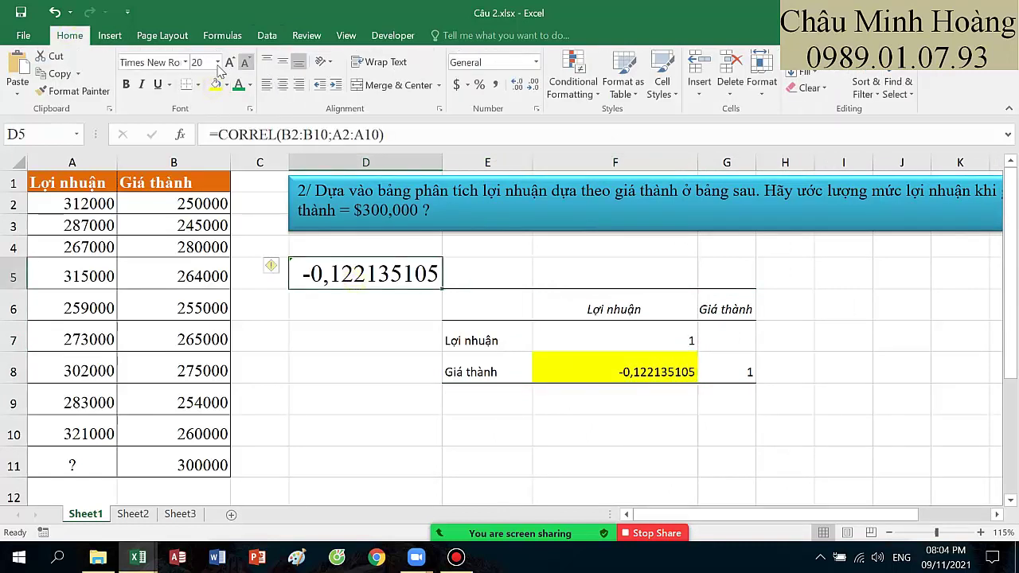
{"action": "left_click", "coordinate": [215, 85]}
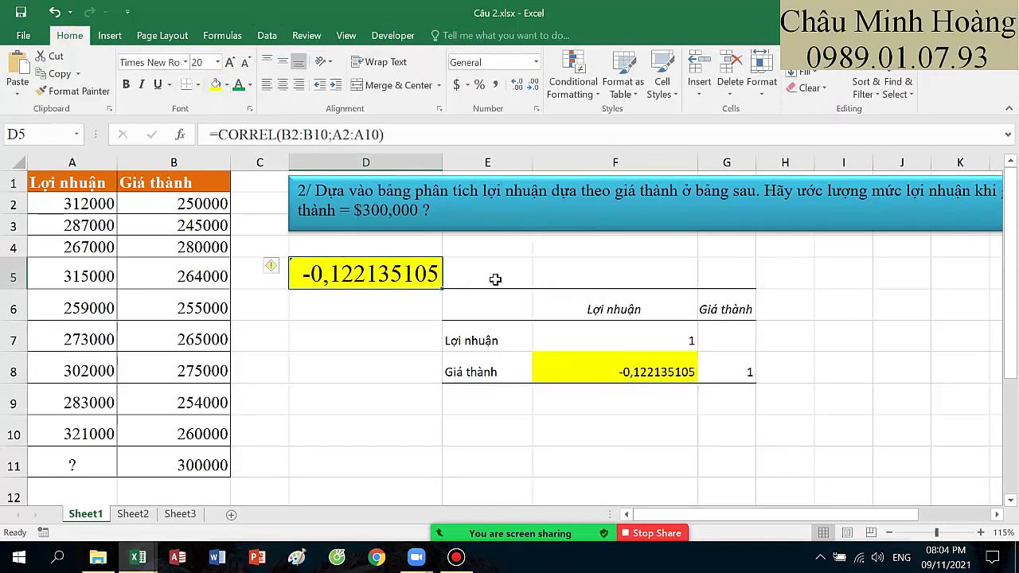
Step: Enter the comment "nhận xét : lợi nhuận và giá thành không tương quan với nhau" in cell D10
{"action": "left_click", "coordinate": [353, 408]}
{"action": "left_click", "coordinate": [354, 426]}
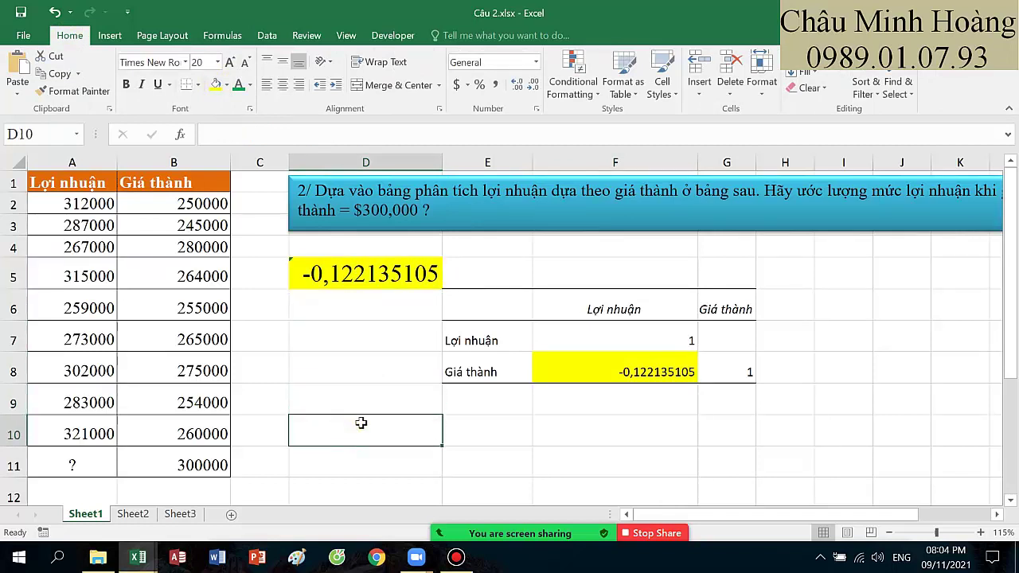
{"action": "type", "text": "nhân xe"}
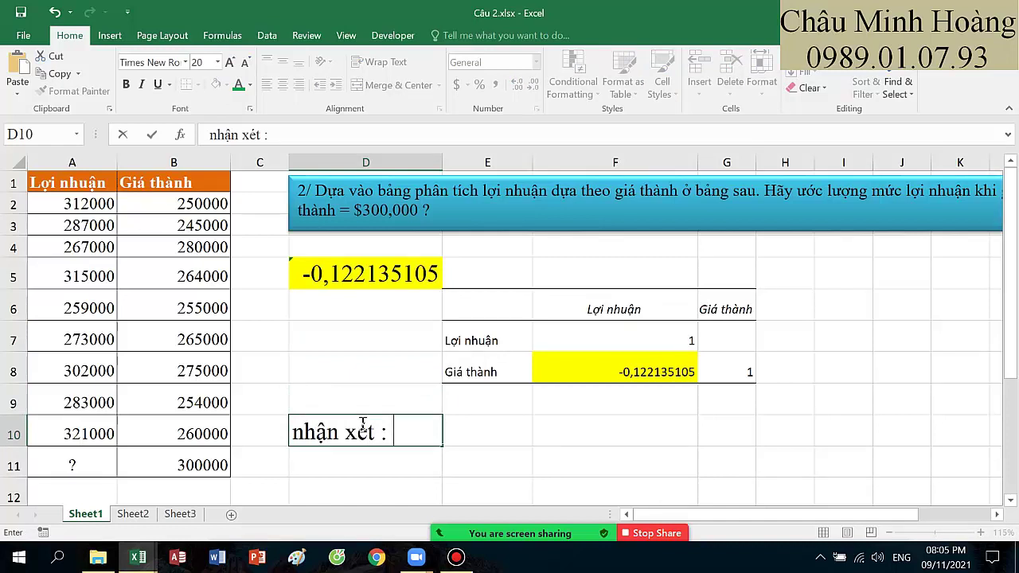
{"action": "type", "text": "t : lợi nhuân"}
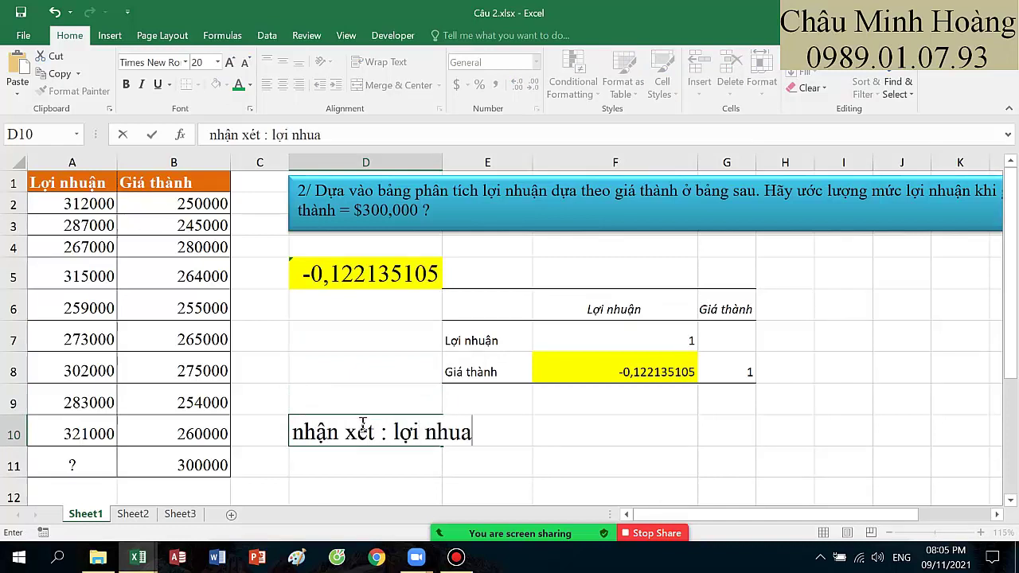
{"action": "type", "text": " và giá thành k"}
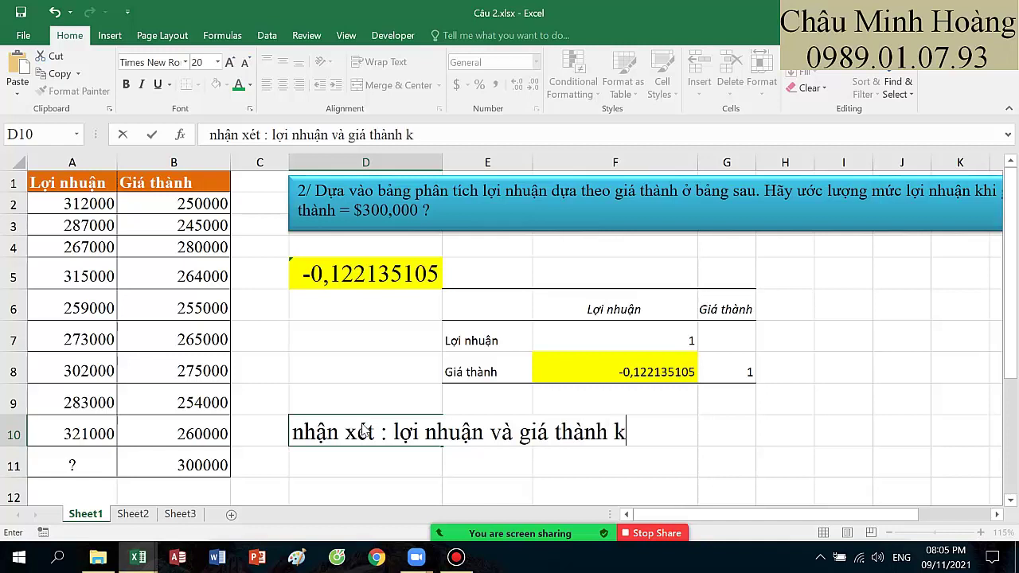
{"action": "type", "text": "hông tương q"}
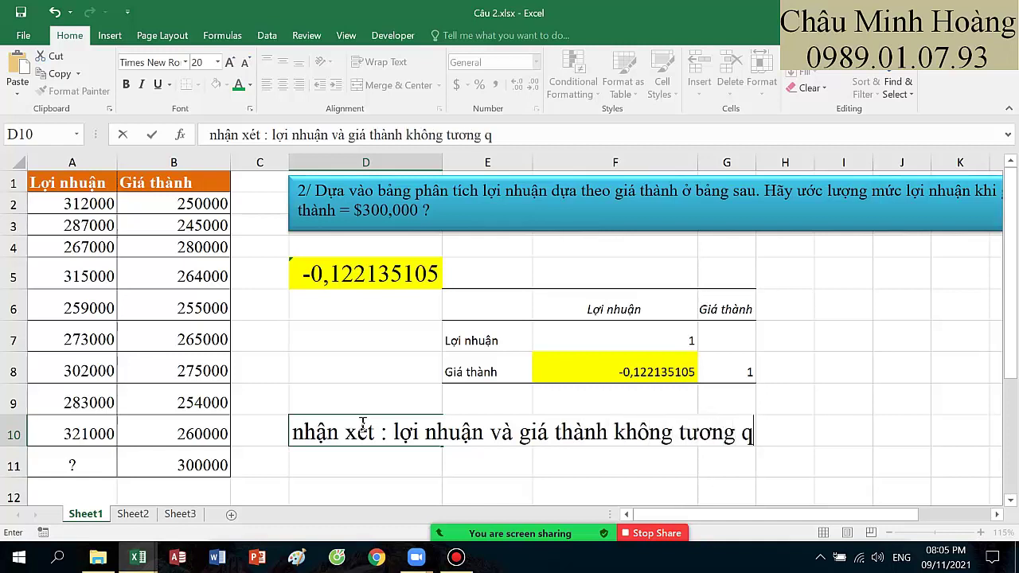
{"action": "type", "text": "uan viws n"}
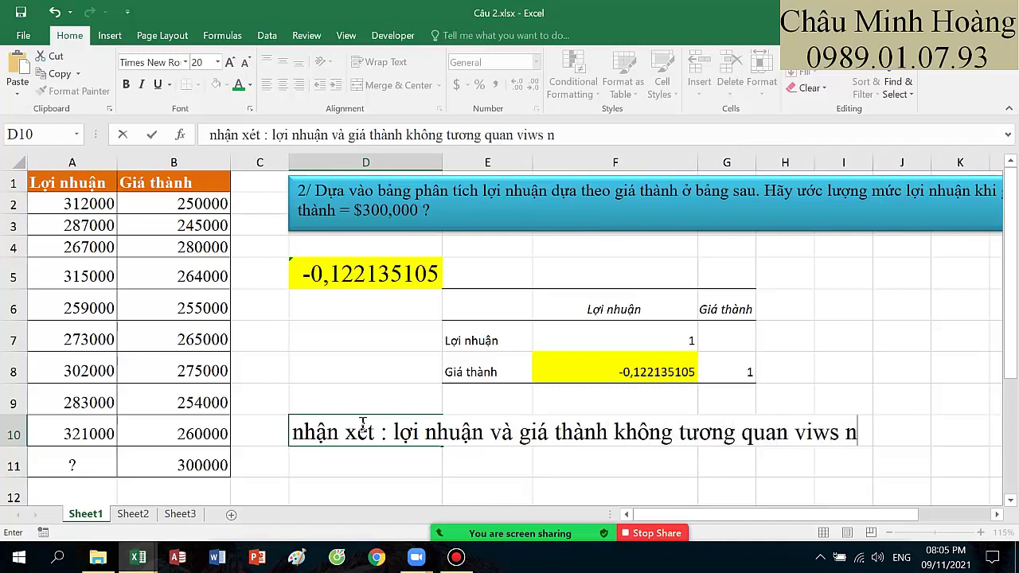
{"action": "key", "text": "BackSpace"}
{"action": "key", "text": "BackSpace"}
{"action": "type", "text": "ới nhau"}
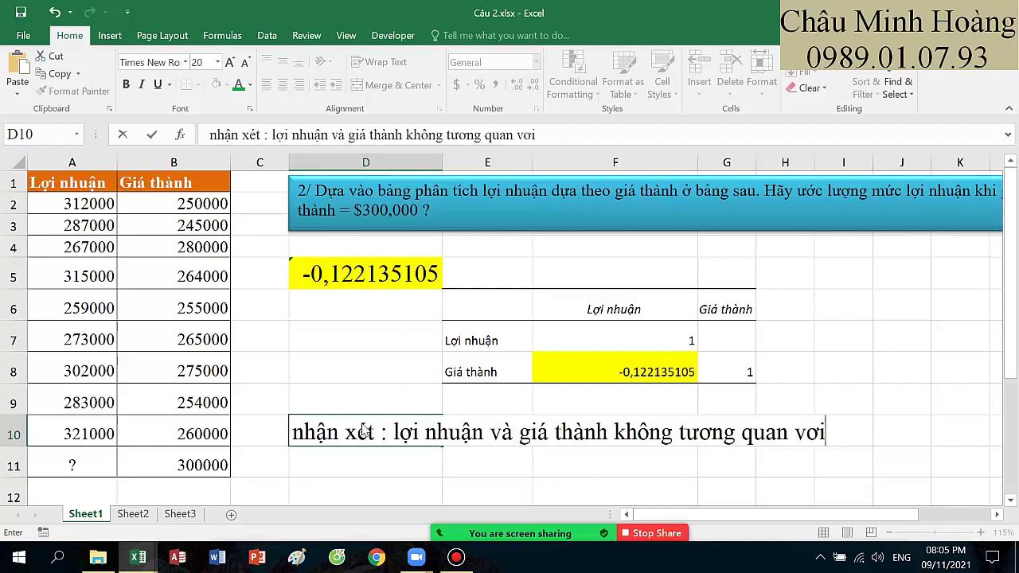
{"action": "key", "text": "Return"}
Step: Enter the reason "vì hệ số : -0,122135105" in cell D11
{"action": "type", "text": "vi"}
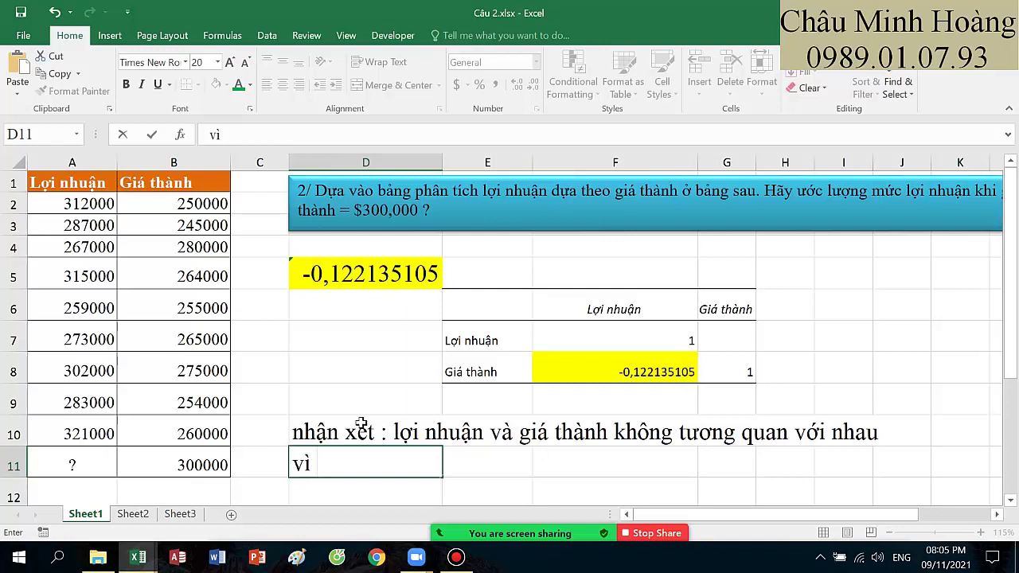
{"action": "type", "text": " hệ số "}
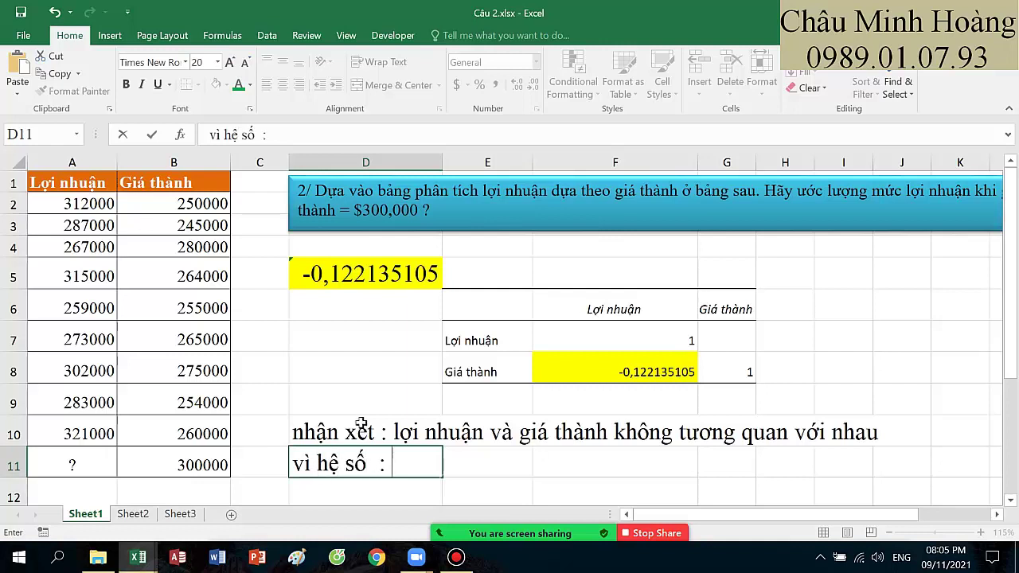
{"action": "type", "text": " : -0,12213"}
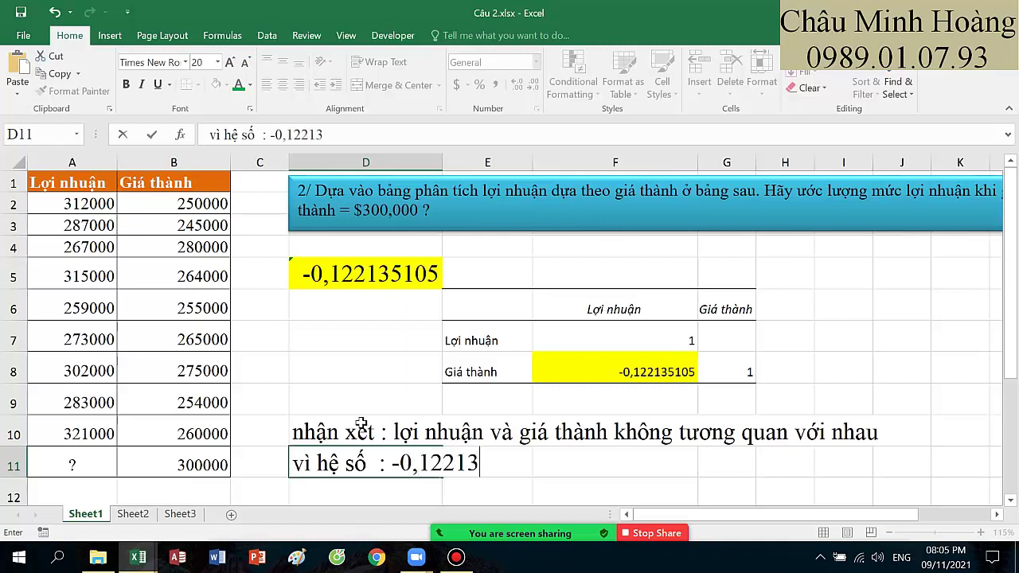
{"action": "type", "text": "5105"}
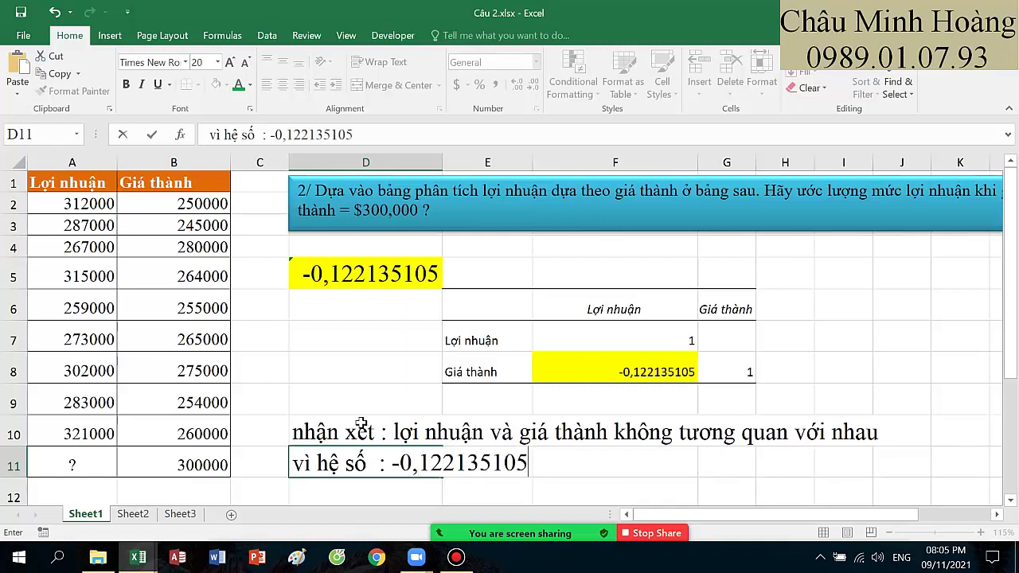
{"action": "key", "text": "Return"}
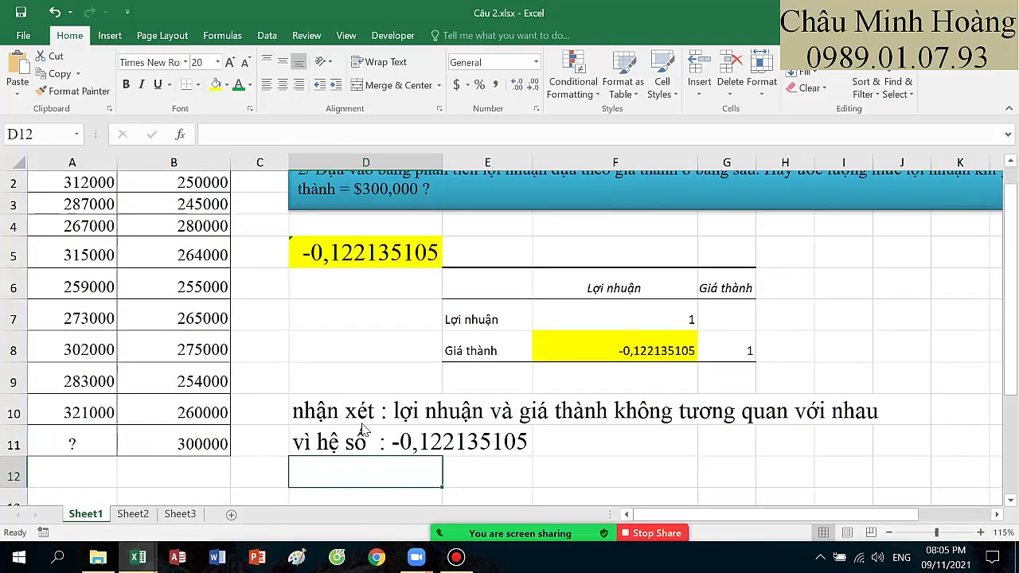
Step: Write a TREND formula in cell D12 with known ys $A$2:$A$10, known xs $B$2:$B$10 and new x 300000
{"action": "type", "text": "=trend"}
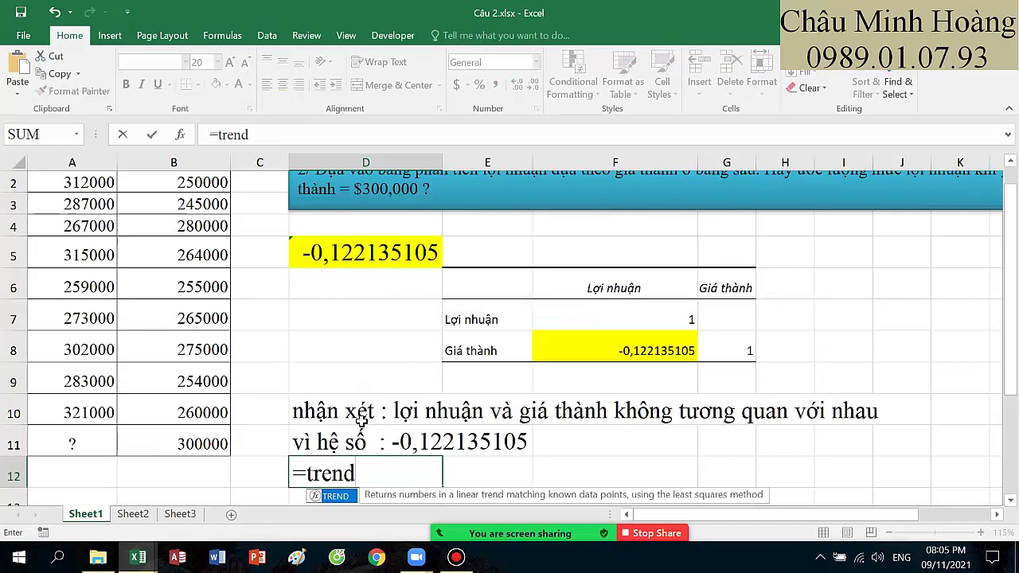
{"action": "key", "text": "Tab"}
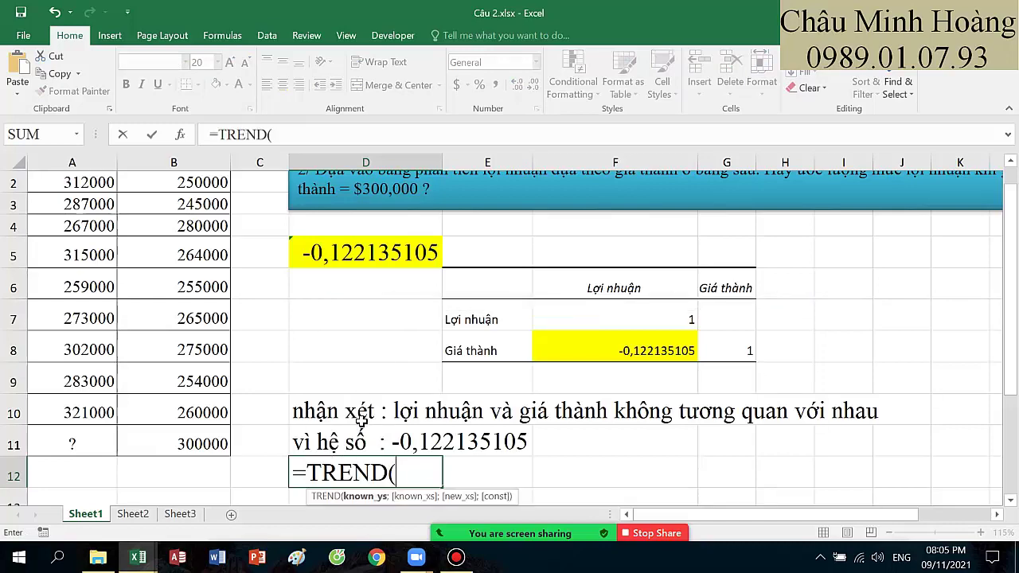
{"action": "scroll", "coordinate": [239, 390], "scroll_direction": "up", "scroll_amount": 1}
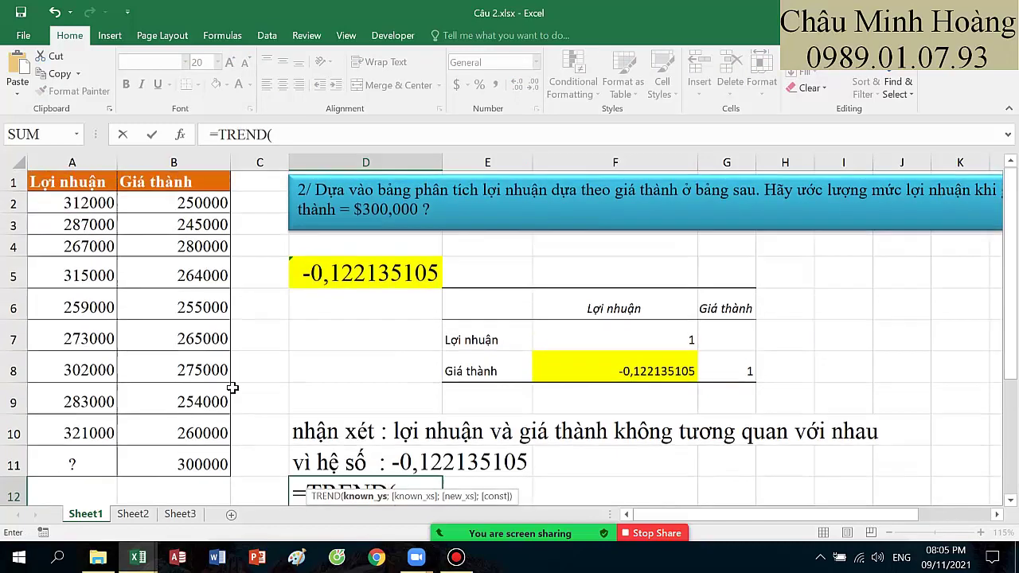
{"action": "left_click_drag", "start_coordinate": [75, 203], "coordinate": [72, 430]}
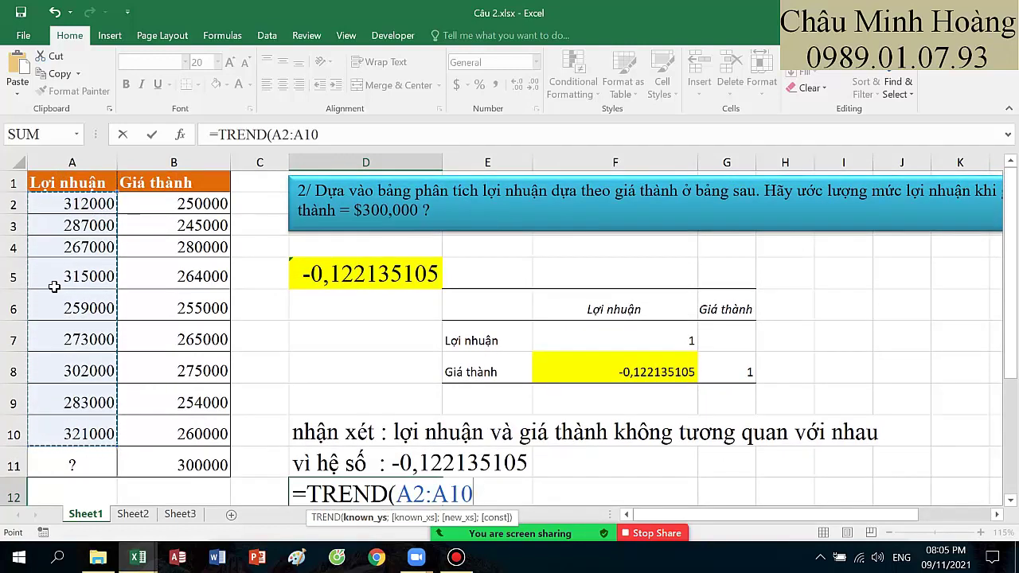
{"action": "scroll", "coordinate": [311, 324], "scroll_direction": "down", "scroll_amount": 2}
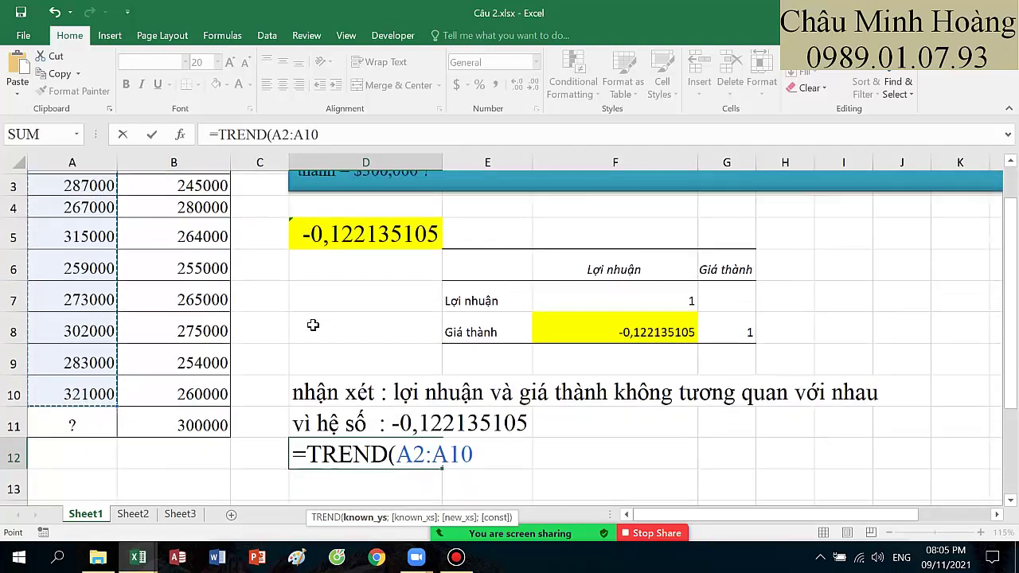
{"action": "key", "text": "F4"}
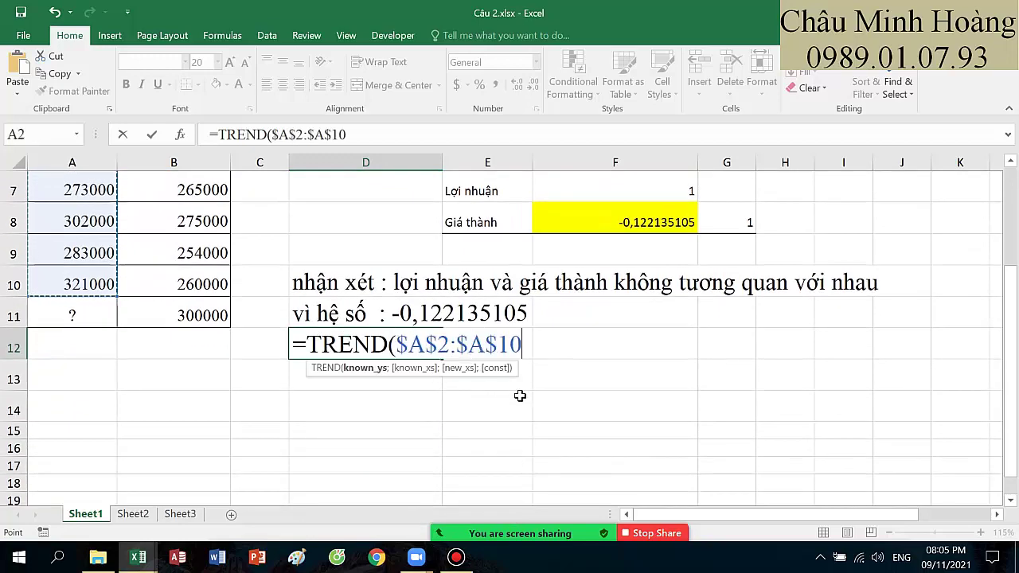
{"action": "type", "text": ";"}
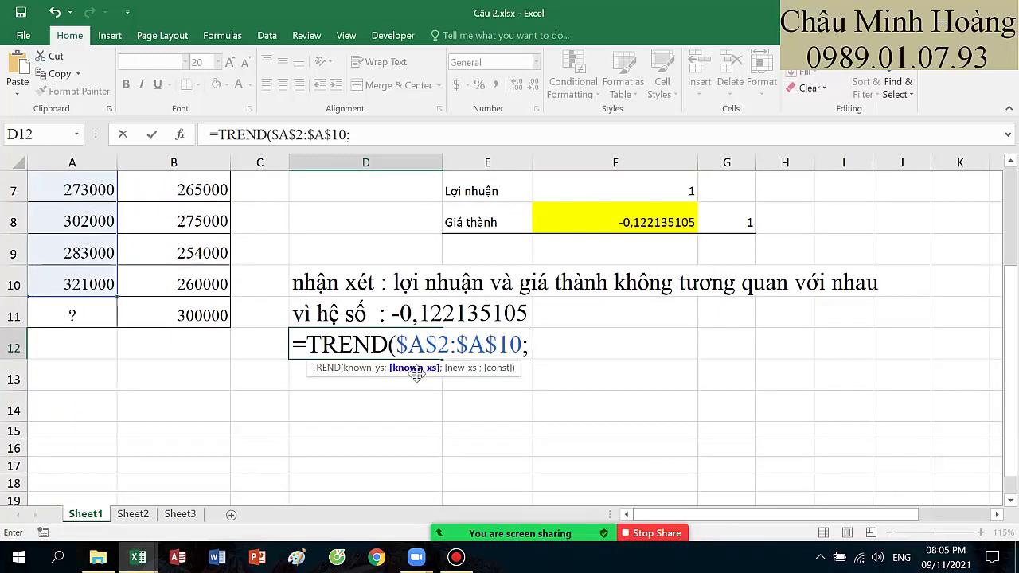
{"action": "scroll", "coordinate": [404, 371], "scroll_direction": "up", "scroll_amount": 2}
{"action": "left_click_drag", "start_coordinate": [189, 203], "coordinate": [203, 431]}
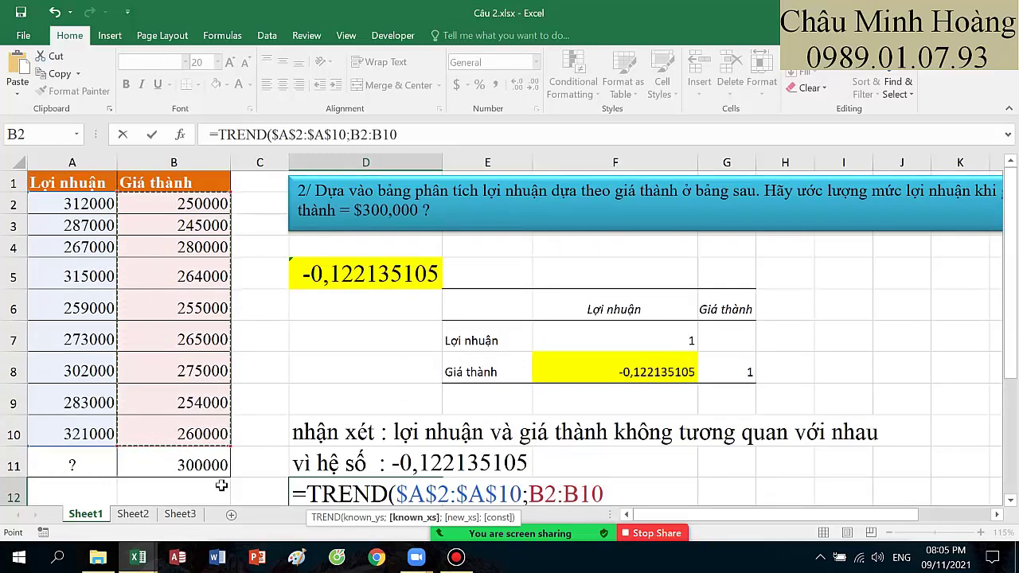
{"action": "key", "text": "F4"}
{"action": "scroll", "coordinate": [271, 418], "scroll_direction": "down", "scroll_amount": 2}
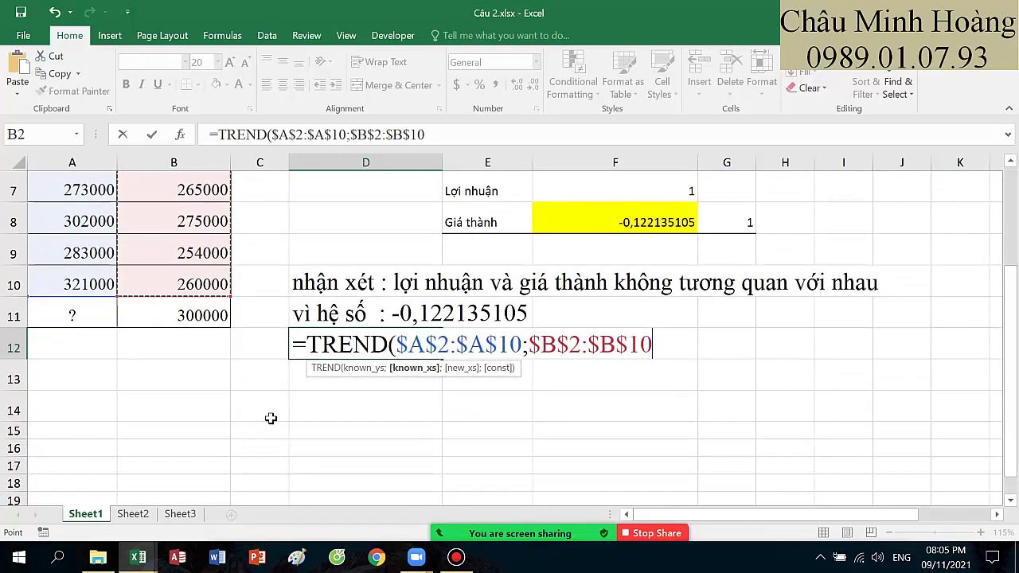
{"action": "type", "text": ";30"}
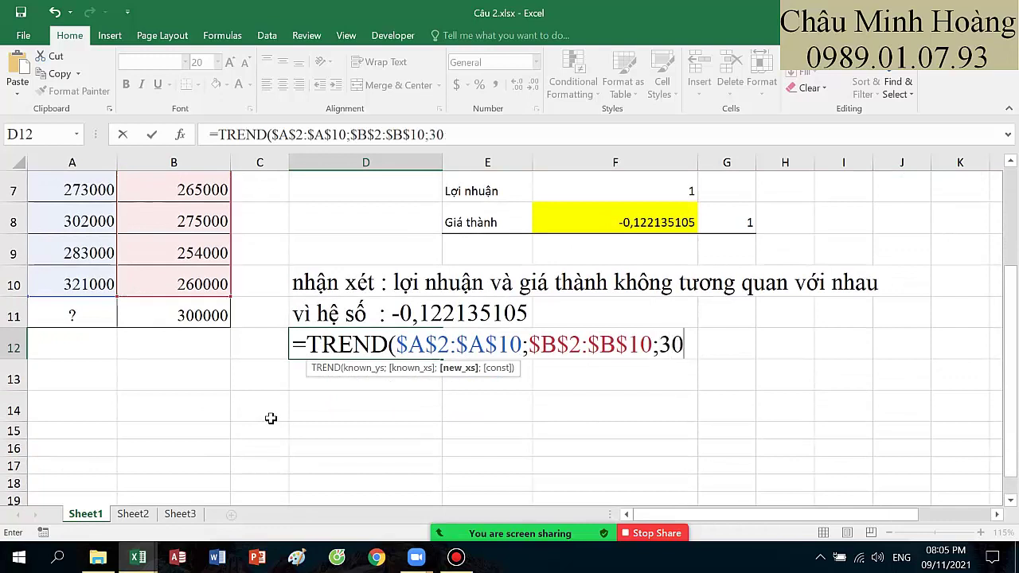
{"action": "type", "text": "0000)"}
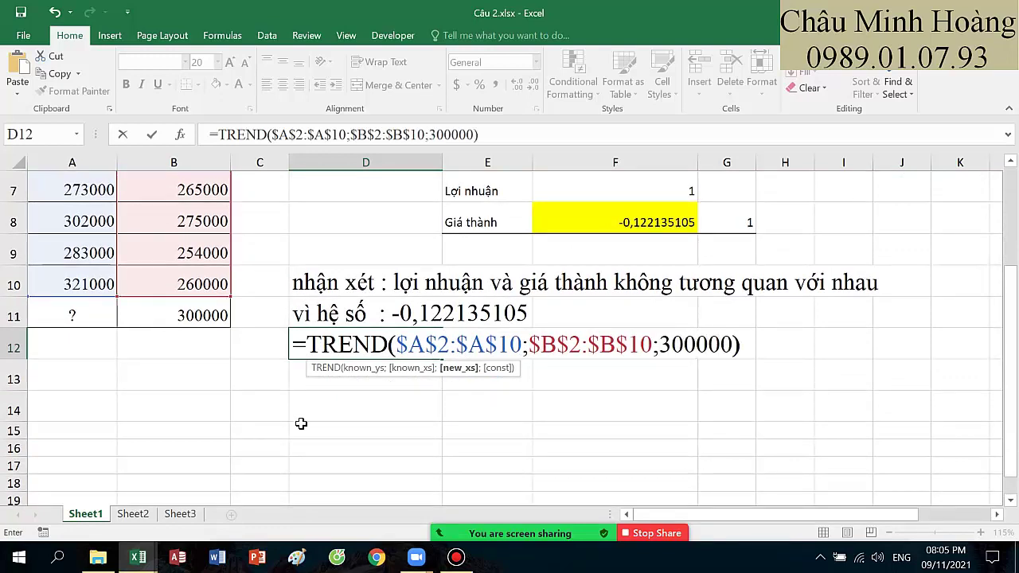
Step: Copy the TREND formula text without its equals sign, commit D12, and paste the text into cell D13
{"action": "left_click_drag", "start_coordinate": [307, 344], "coordinate": [757, 344]}
{"action": "key", "text": "ctrl+c"}
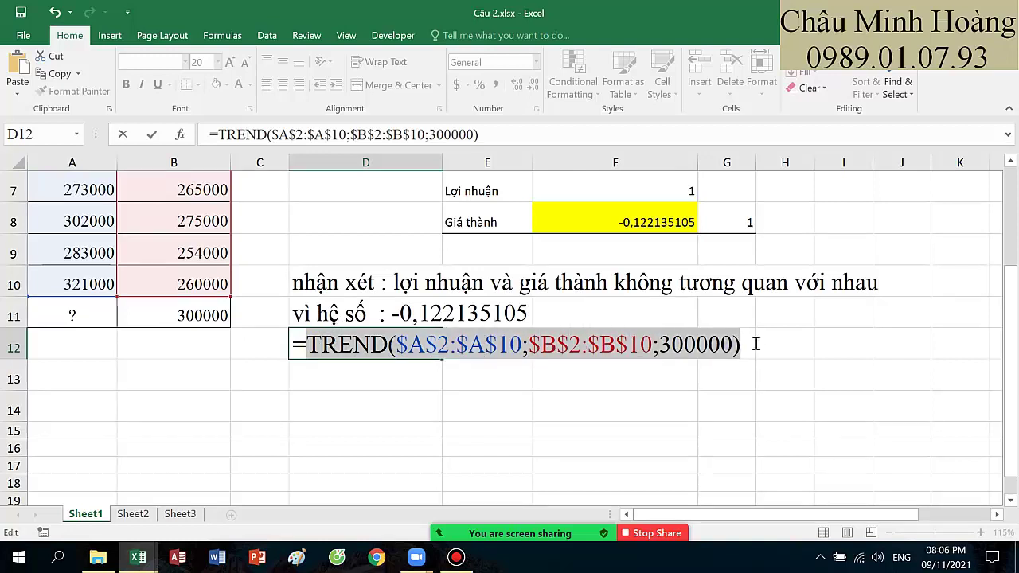
{"action": "key", "text": "Return"}
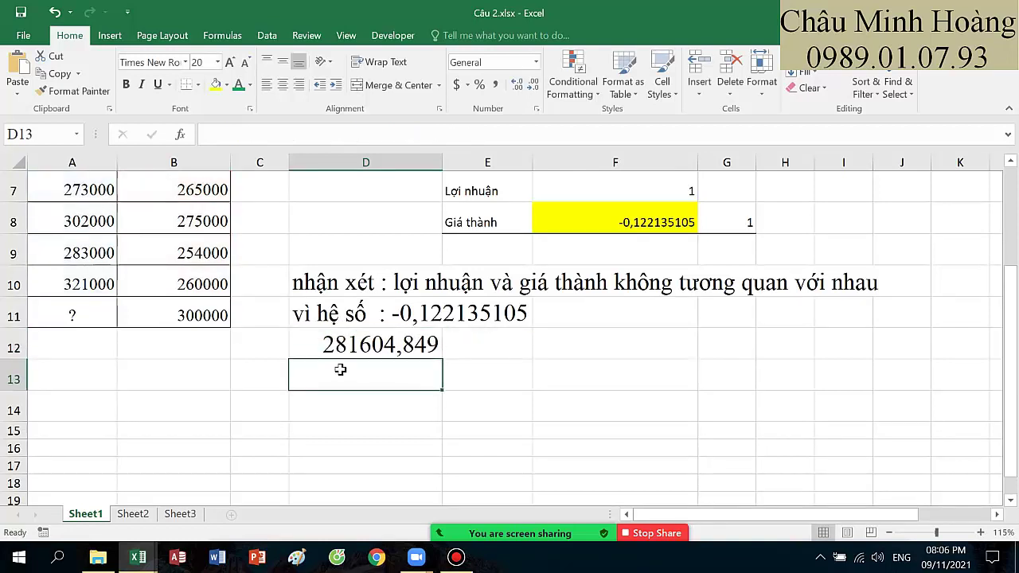
{"action": "key", "text": "ctrl+v"}
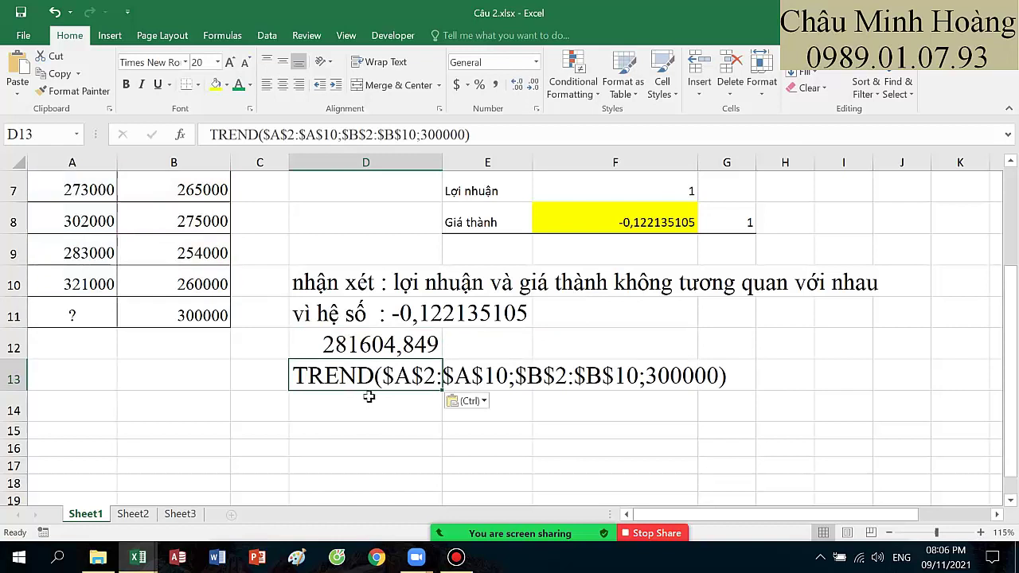
Step: Start a FORECAST formula in cell D14 with x $B$11 and known ys $A$2:$A$10
{"action": "left_click", "coordinate": [369, 397]}
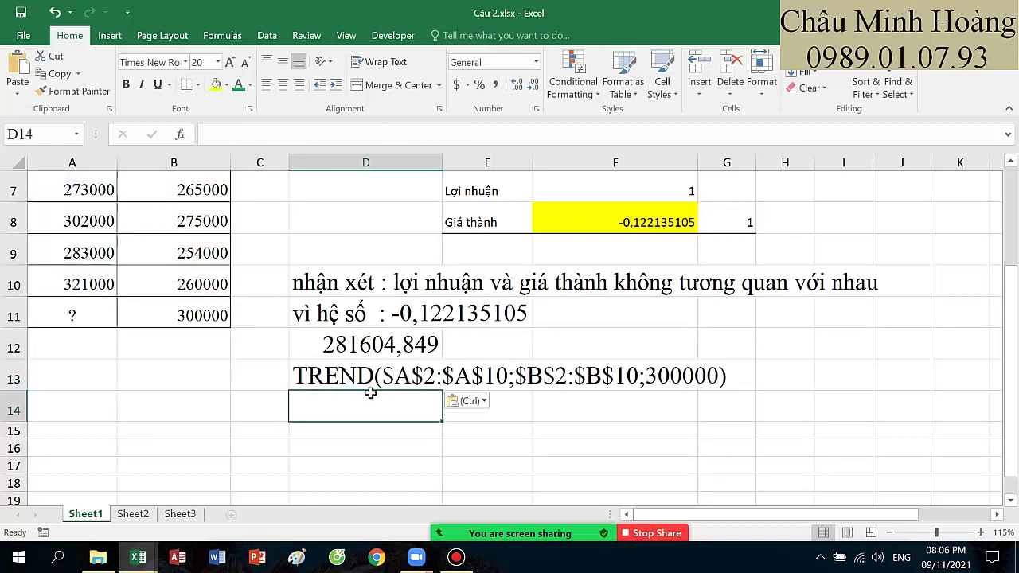
{"action": "type", "text": "=for"}
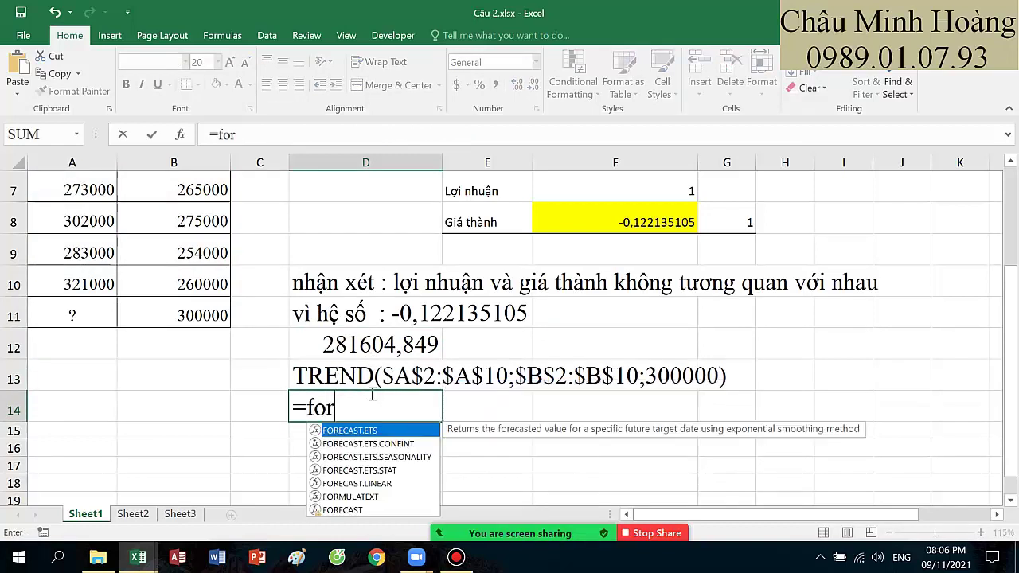
{"action": "double_click", "coordinate": [383, 510]}
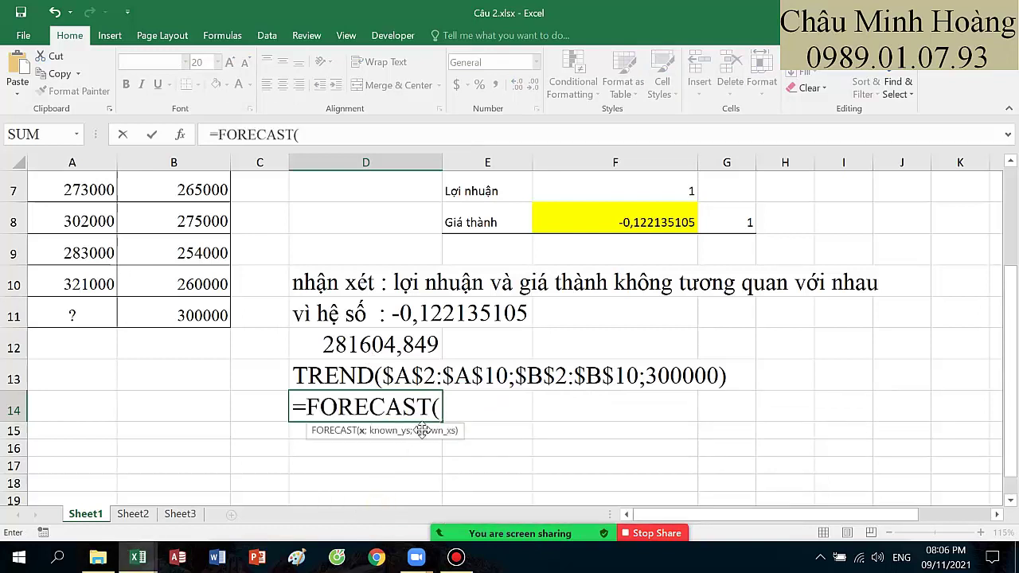
{"action": "left_click", "coordinate": [223, 318]}
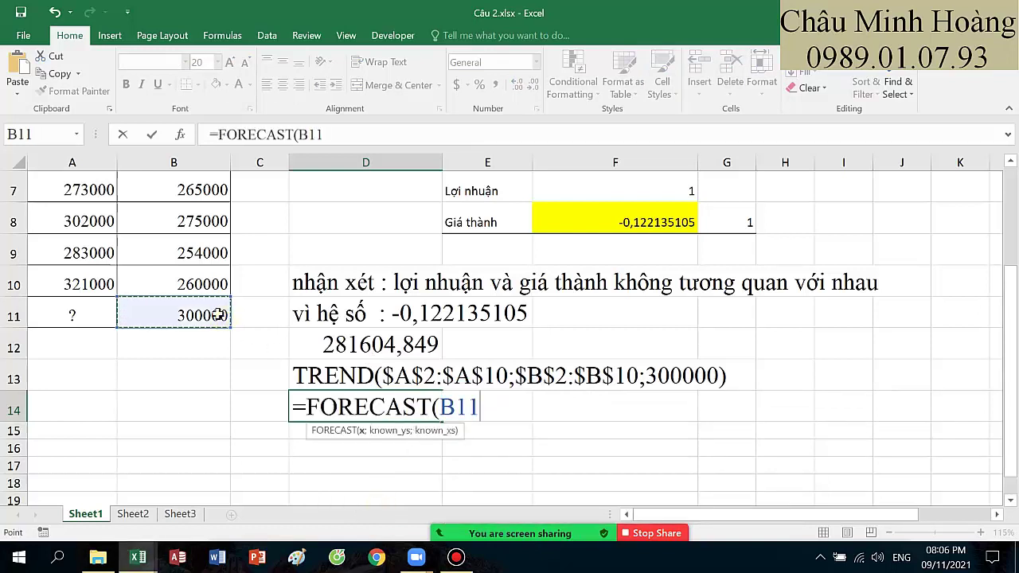
{"action": "key", "text": "F4"}
{"action": "type", "text": ";"}
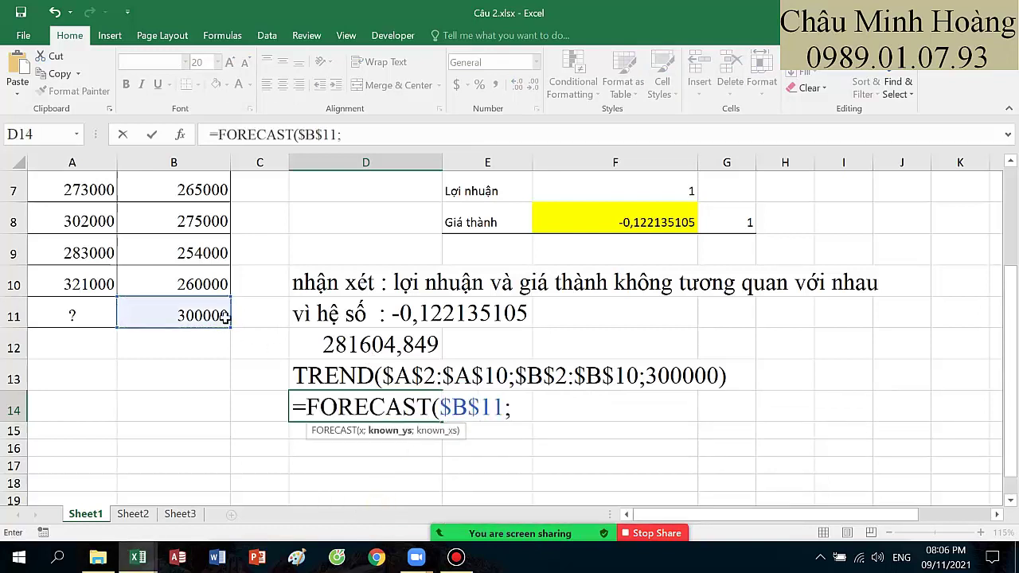
{"action": "scroll", "coordinate": [84, 291], "scroll_direction": "up", "scroll_amount": 2}
{"action": "left_click_drag", "start_coordinate": [85, 206], "coordinate": [82, 423]}
{"action": "key", "text": "F4"}
{"action": "scroll", "coordinate": [83, 420], "scroll_direction": "down", "scroll_amount": 3}
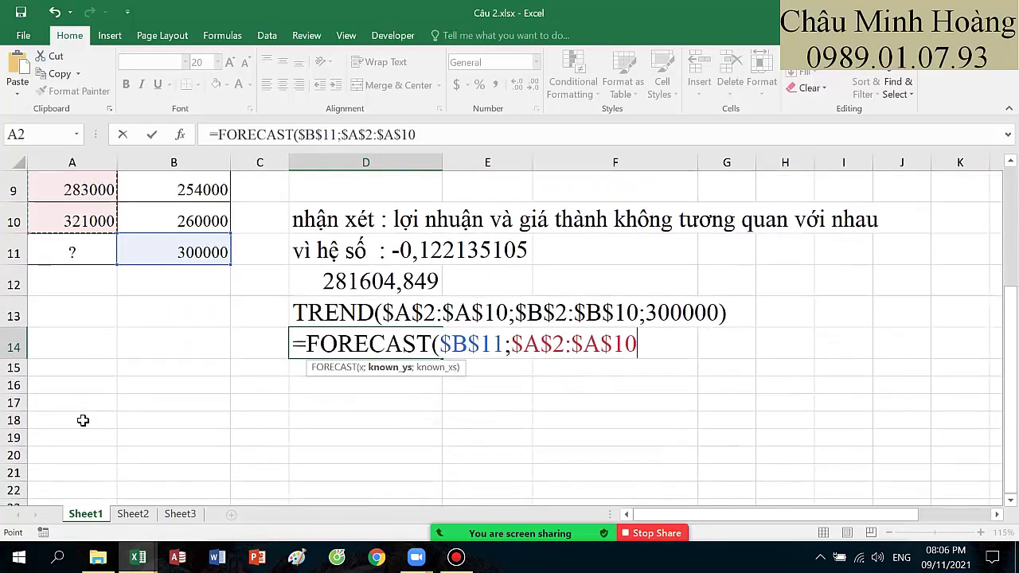
Step: Complete the FORECAST formula in D14 with known xs $B$2:$B$10 and commit it
{"action": "type", "text": ";"}
{"action": "scroll", "coordinate": [83, 420], "scroll_direction": "up", "scroll_amount": 3}
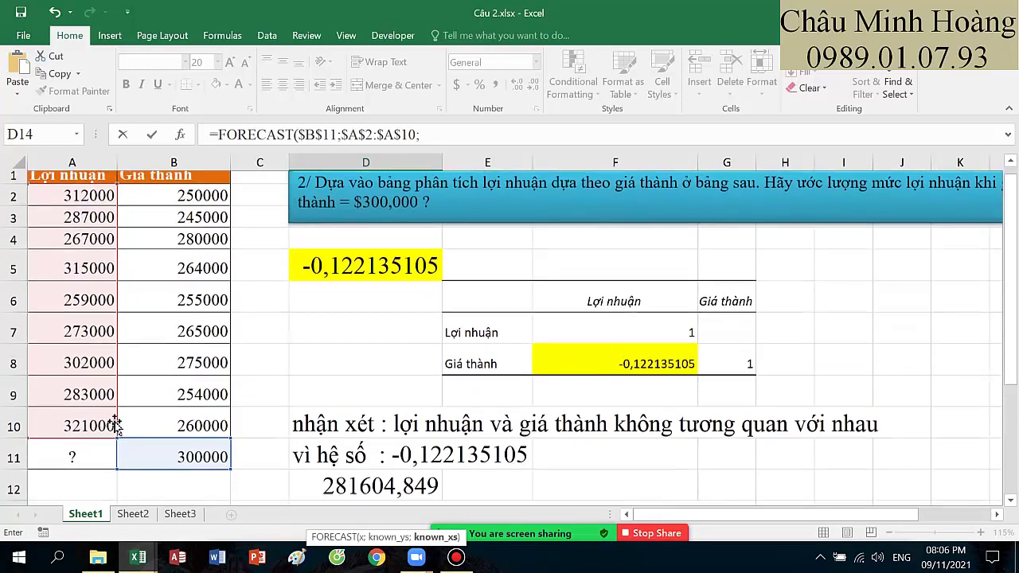
{"action": "left_click_drag", "start_coordinate": [203, 205], "coordinate": [203, 434]}
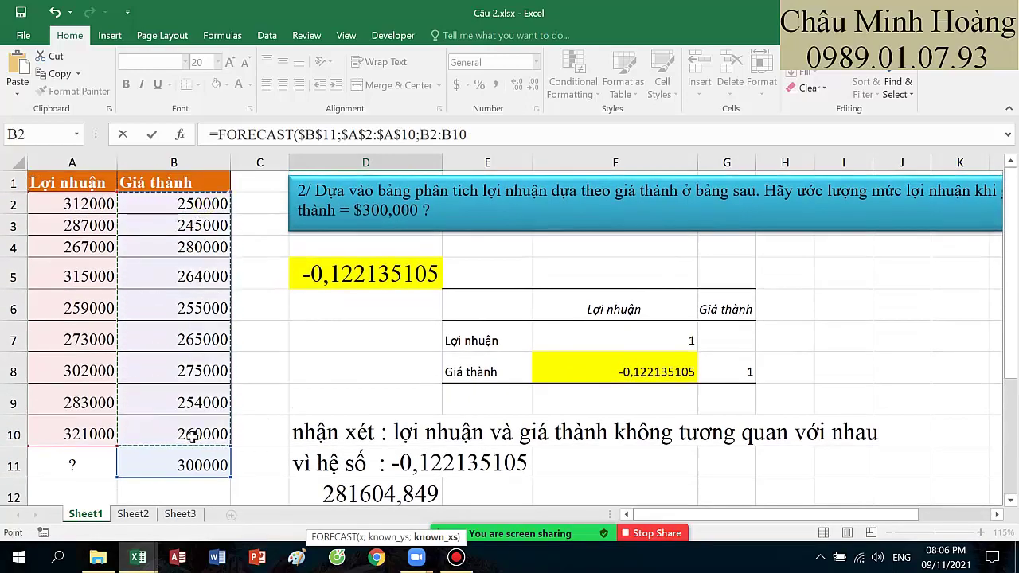
{"action": "key", "text": "F4"}
{"action": "scroll", "coordinate": [203, 434], "scroll_direction": "down", "scroll_amount": 3}
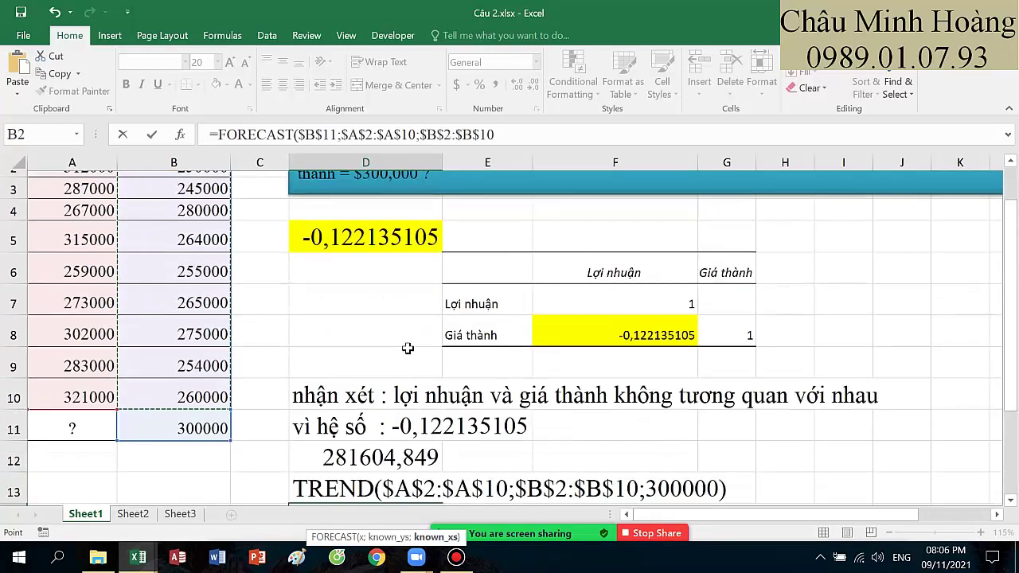
{"action": "scroll", "coordinate": [405, 346], "scroll_direction": "up", "scroll_amount": 3}
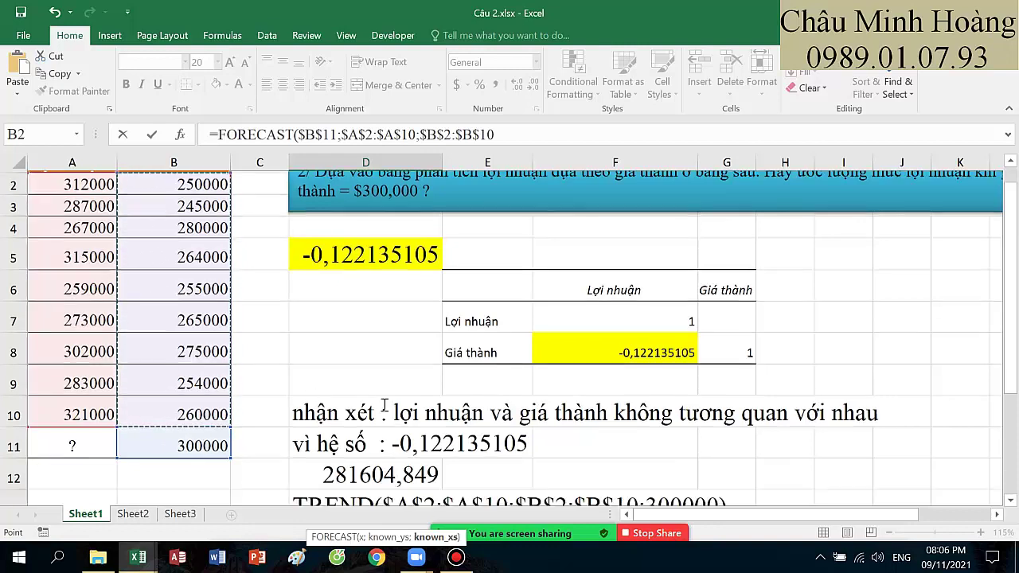
{"action": "scroll", "coordinate": [195, 458], "scroll_direction": "down", "scroll_amount": 3}
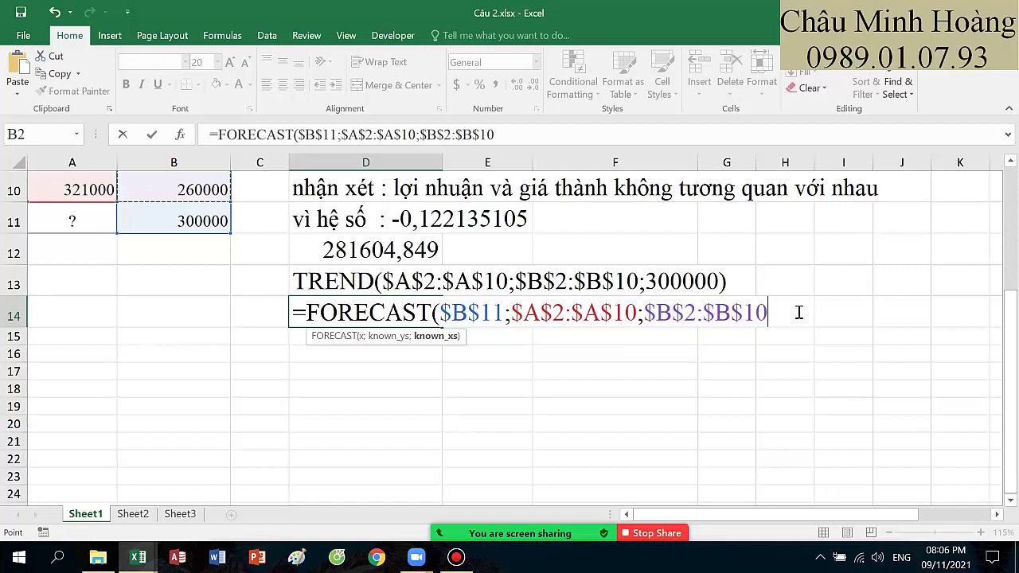
{"action": "key", "text": "Return"}
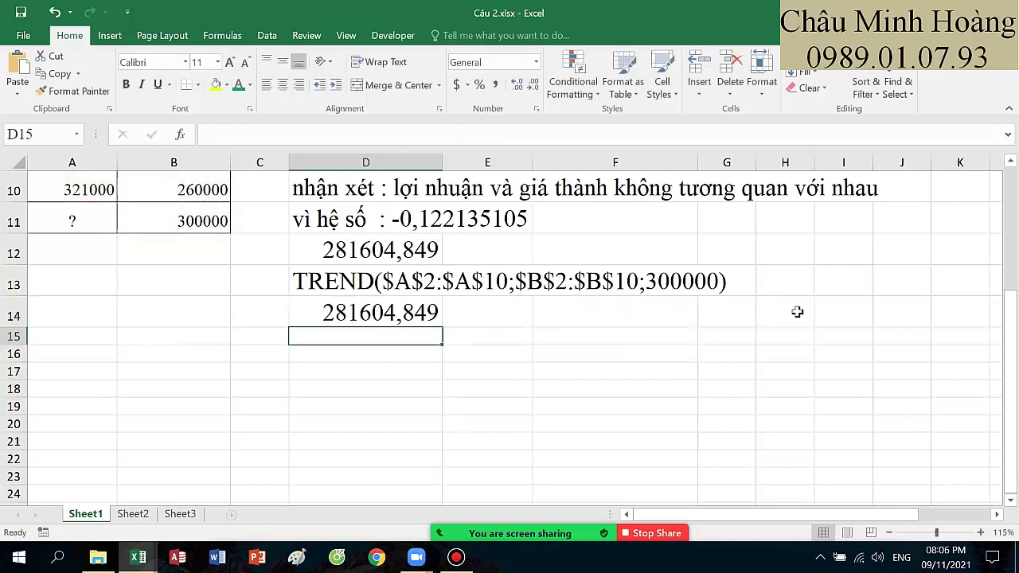
Step: Copy D14's FORECAST formula text without its equals sign and paste it into cell D15
{"action": "double_click", "coordinate": [384, 315]}
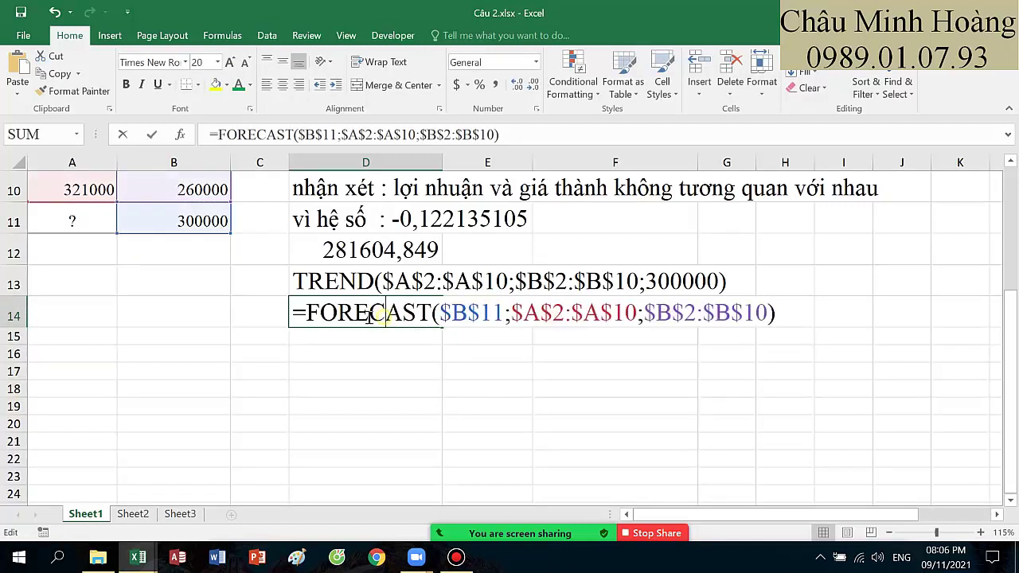
{"action": "left_click_drag", "start_coordinate": [307, 313], "coordinate": [810, 327]}
{"action": "key", "text": "ctrl+c"}
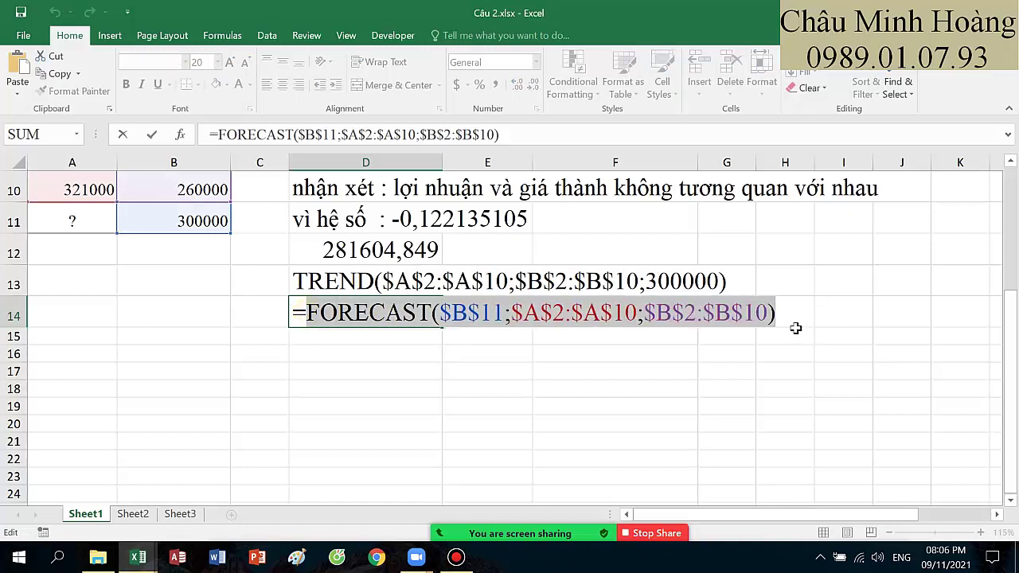
{"action": "key", "text": "Return"}
{"action": "key", "text": "ctrl+v"}
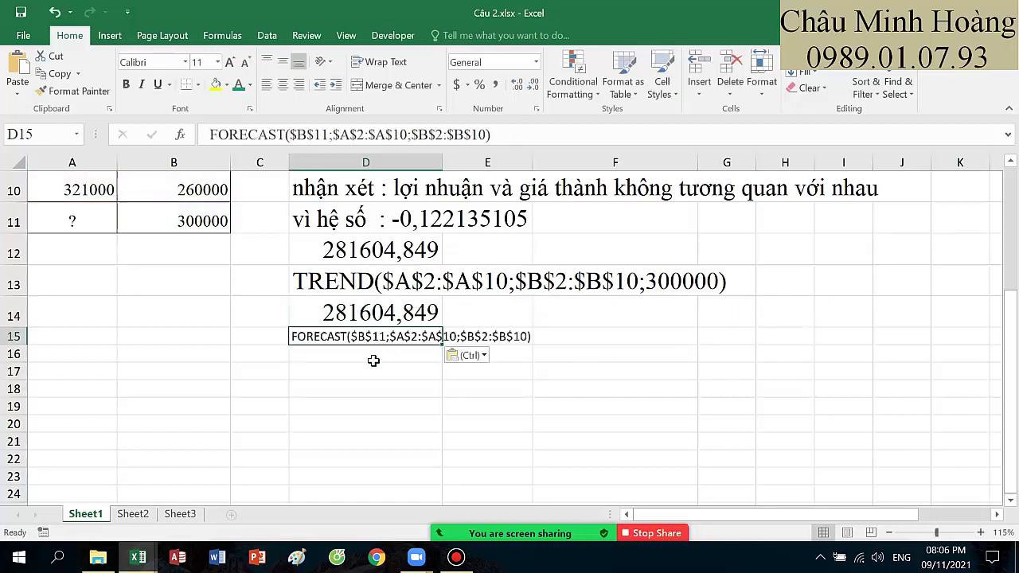
Step: Fill D14 down to D16 to carry over its formatting, clear the filled contents, and paste the FORECAST text back into D15
{"action": "left_click", "coordinate": [371, 356]}
{"action": "left_click", "coordinate": [385, 338]}
{"action": "left_click", "coordinate": [390, 317]}
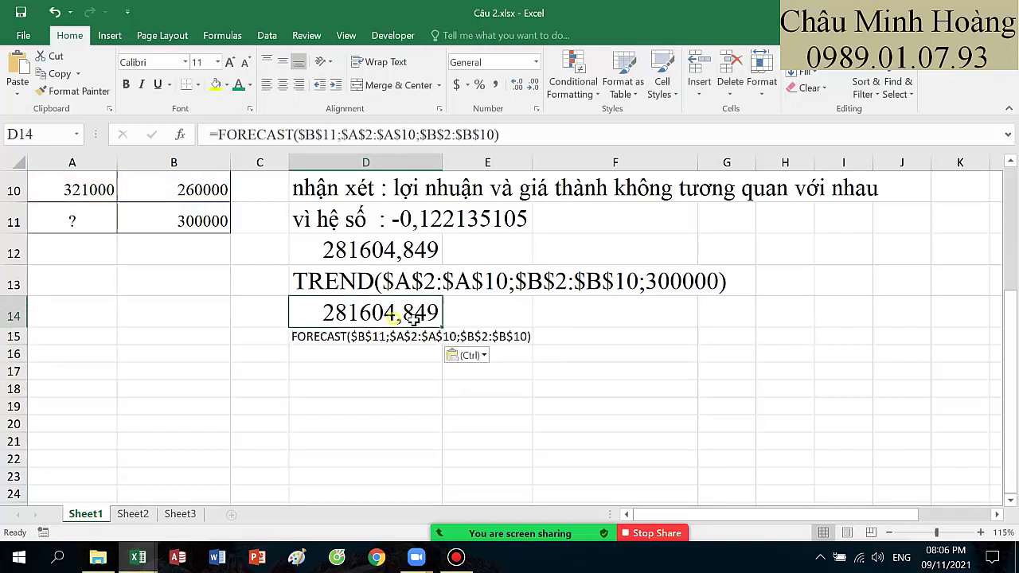
{"action": "left_click_drag", "start_coordinate": [442, 327], "coordinate": [391, 373]}
{"action": "key", "text": "Delete"}
{"action": "left_click", "coordinate": [379, 350]}
{"action": "key", "text": "ctrl+v"}
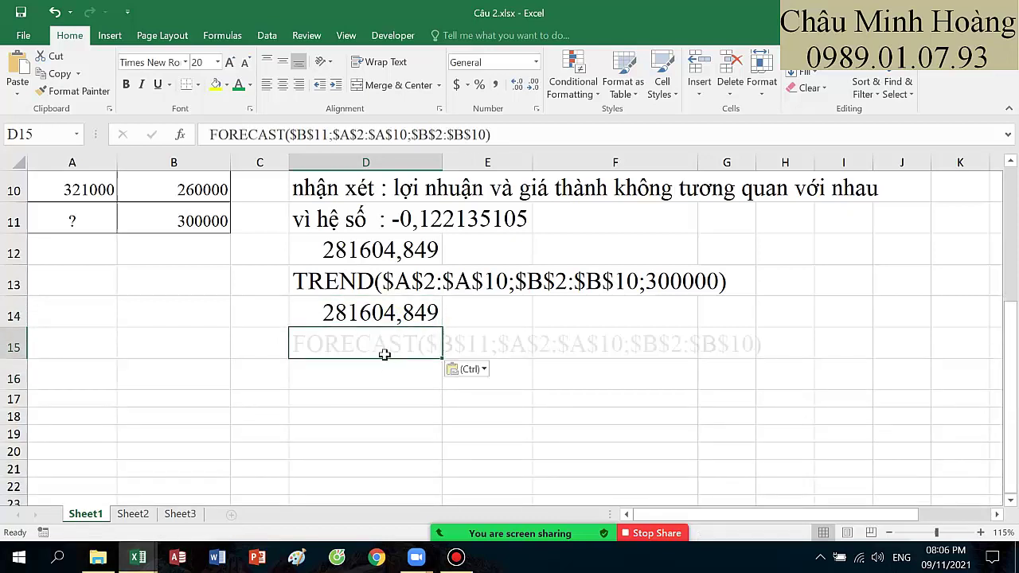
{"action": "key", "text": "Return"}
Step: Enter the conclusion "vậy với lợi nhuân là 300000 thì giá thành ước tính là 281604,849" in cell D16 and widen column D slightly
{"action": "double_click", "coordinate": [380, 372]}
{"action": "type", "text": "vậy với "}
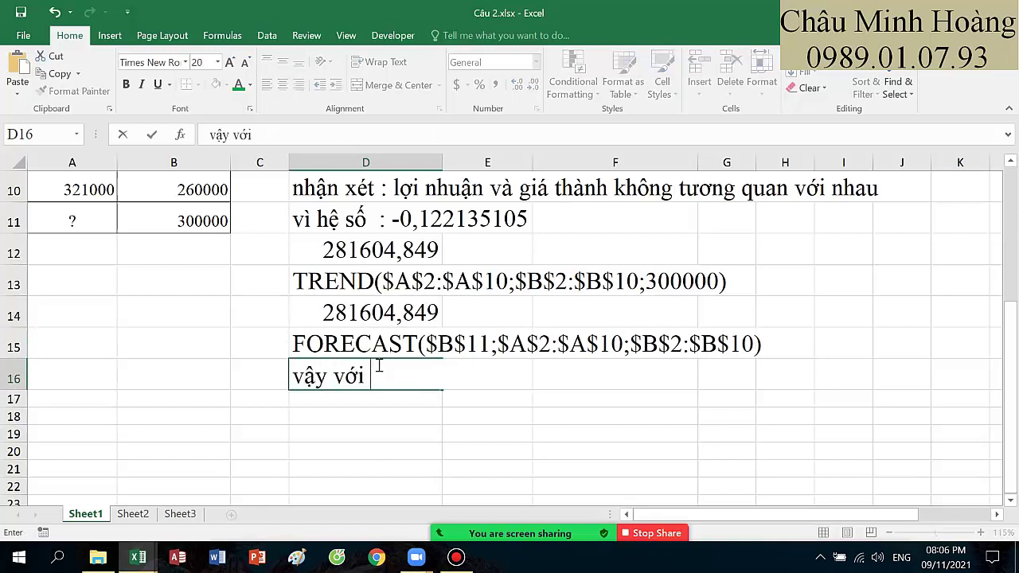
{"action": "type", "text": "lợi nhuân "}
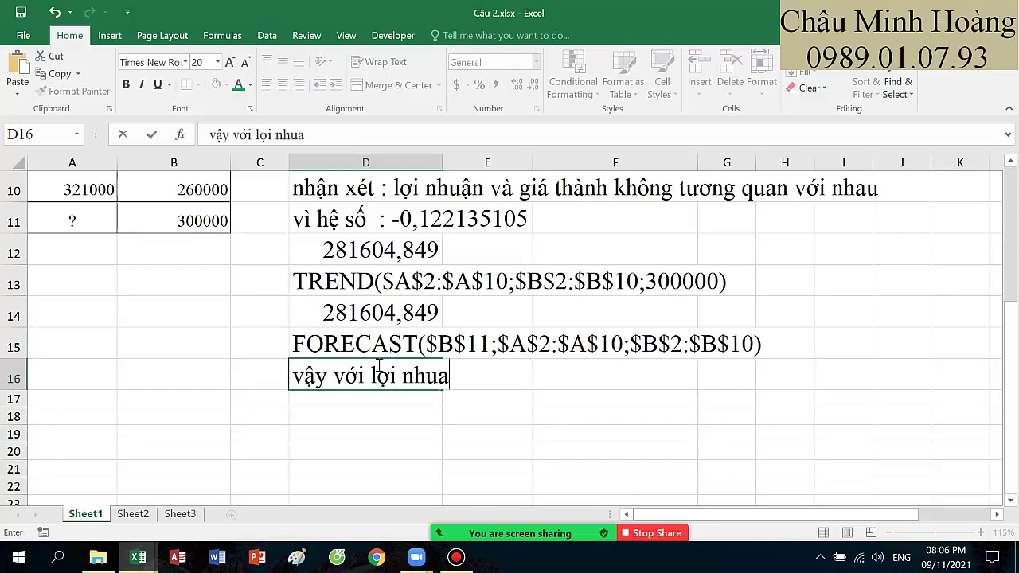
{"action": "type", "text": "la 3000"}
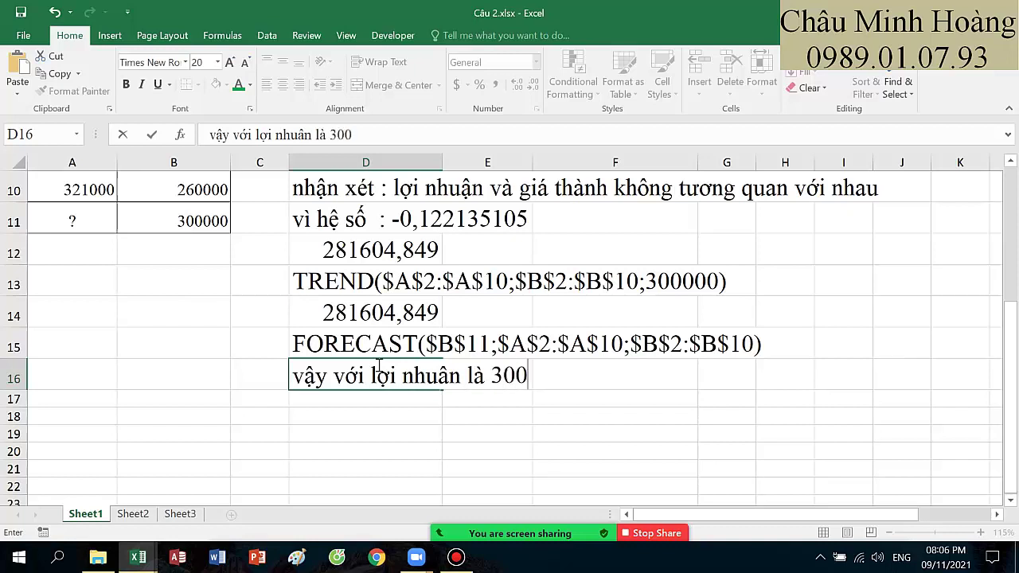
{"action": "key", "text": "BackSpace"}
{"action": "type", "text": "000 t"}
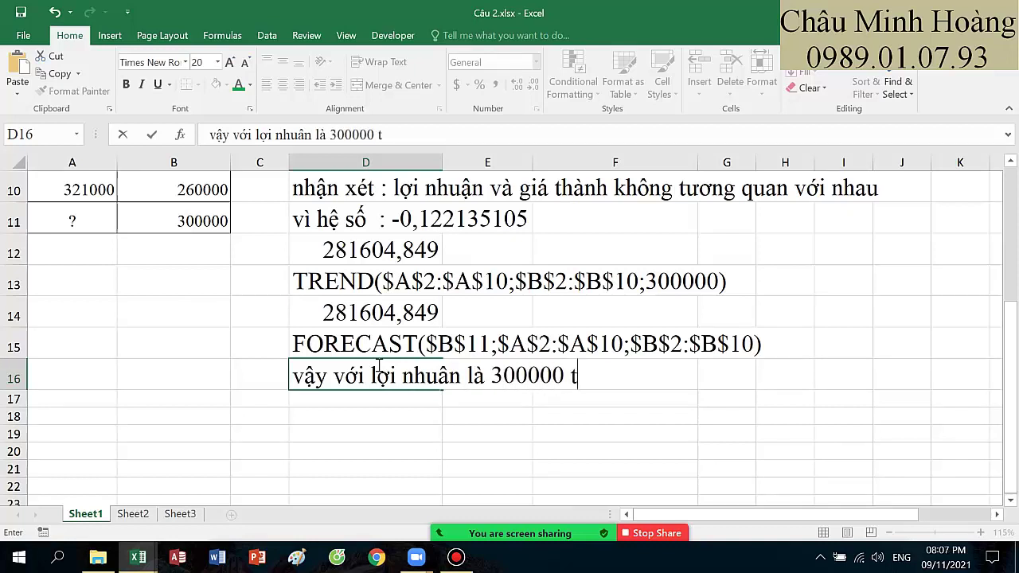
{"action": "type", "text": "hì giá thanh "}
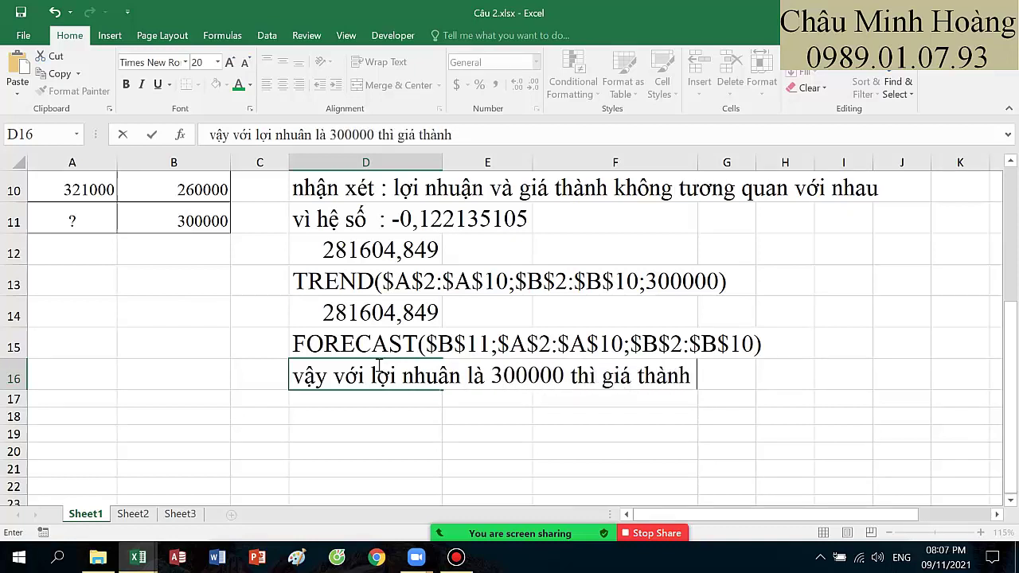
{"action": "type", "text": "ước tinhs la"}
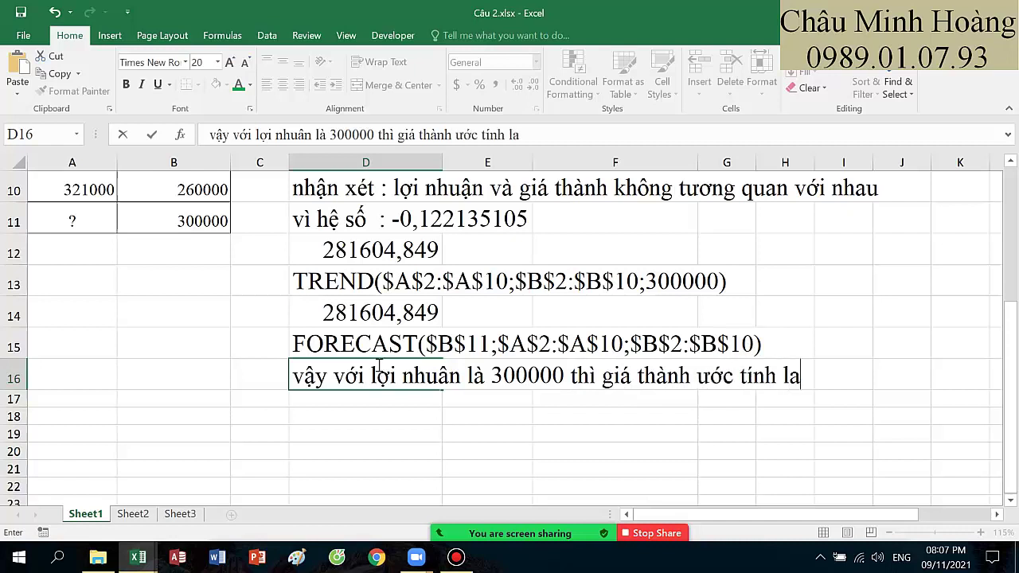
{"action": "type", "text": "281604"}
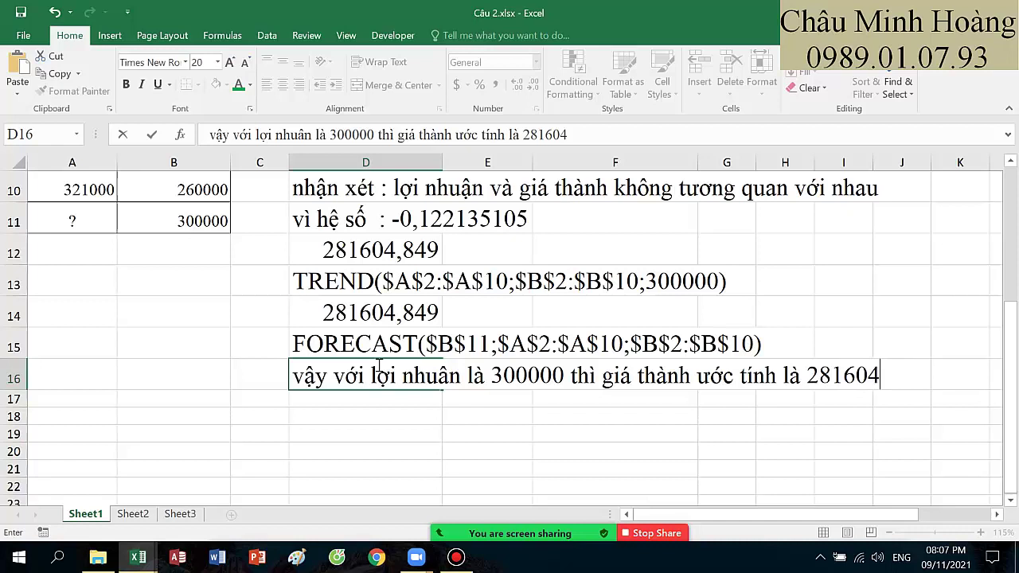
{"action": "type", "text": ",848"}
{"action": "key", "text": "BackSpace"}
{"action": "type", "text": "9"}
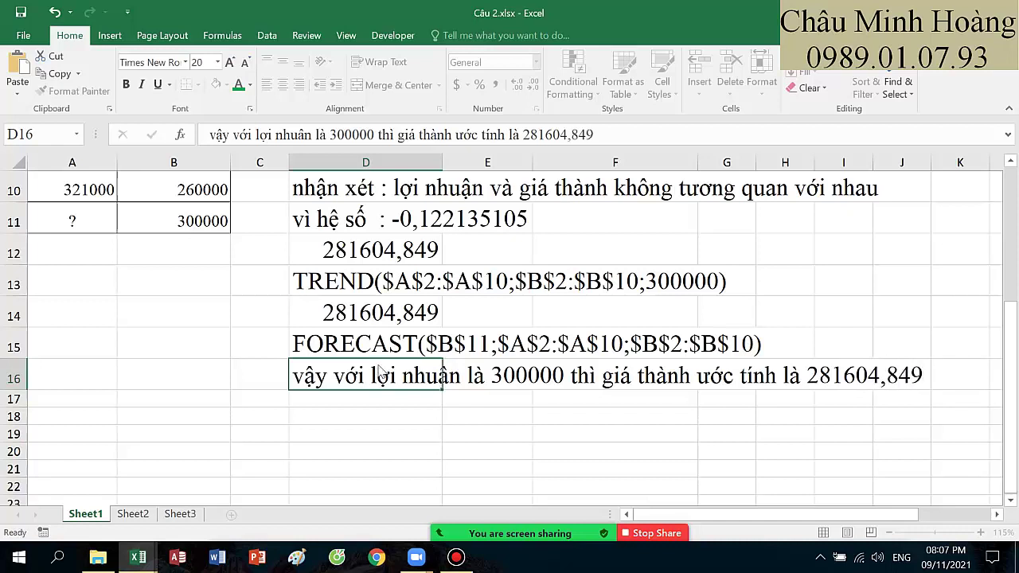
{"action": "key", "text": "Return"}
{"action": "left_click_drag", "start_coordinate": [447, 155], "coordinate": [467, 156]}
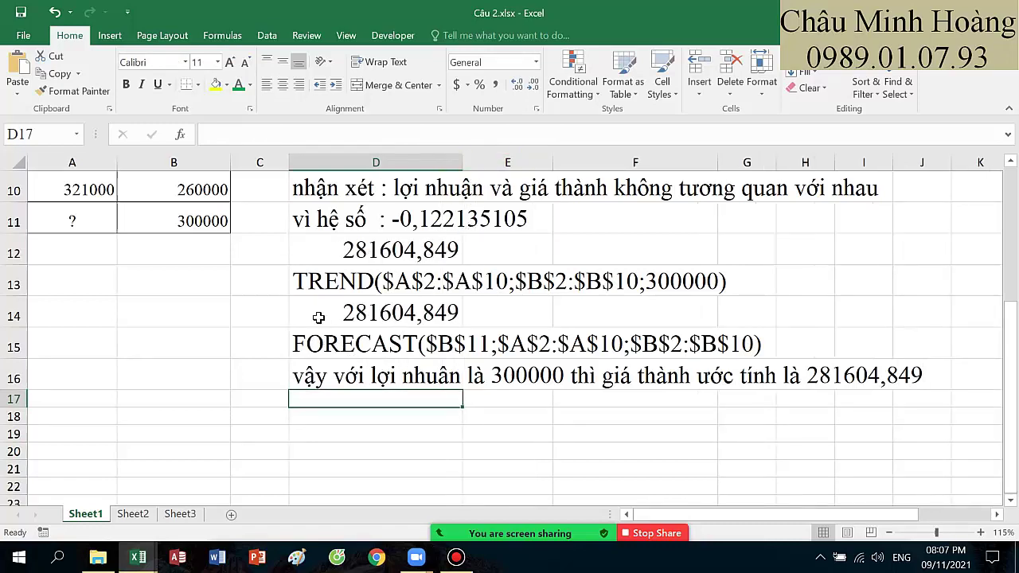
{"action": "scroll", "coordinate": [318, 318], "scroll_direction": "up", "scroll_amount": 1}
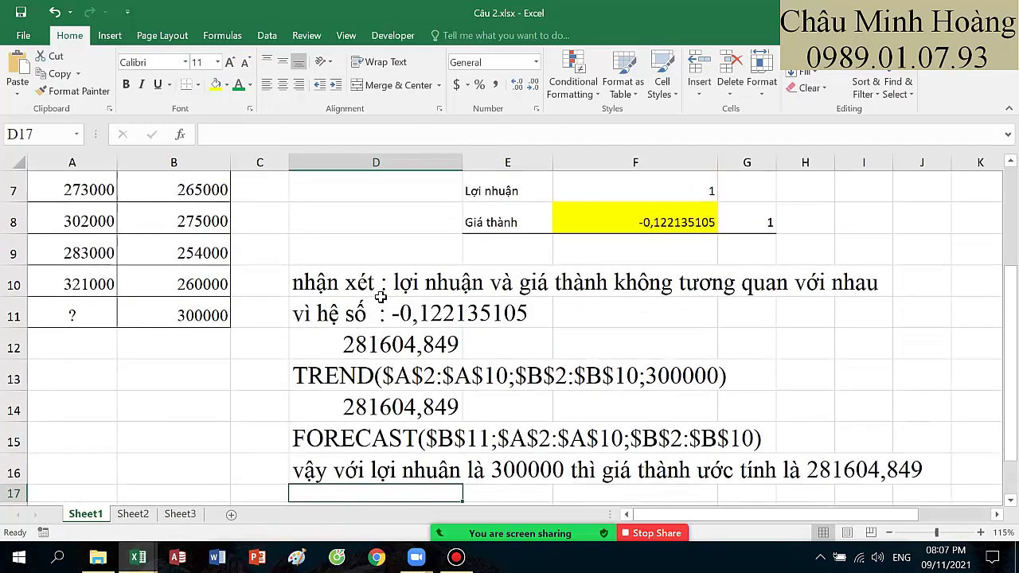
{"action": "scroll", "coordinate": [414, 266], "scroll_direction": "down", "scroll_amount": 1, "text": "ctrl"}
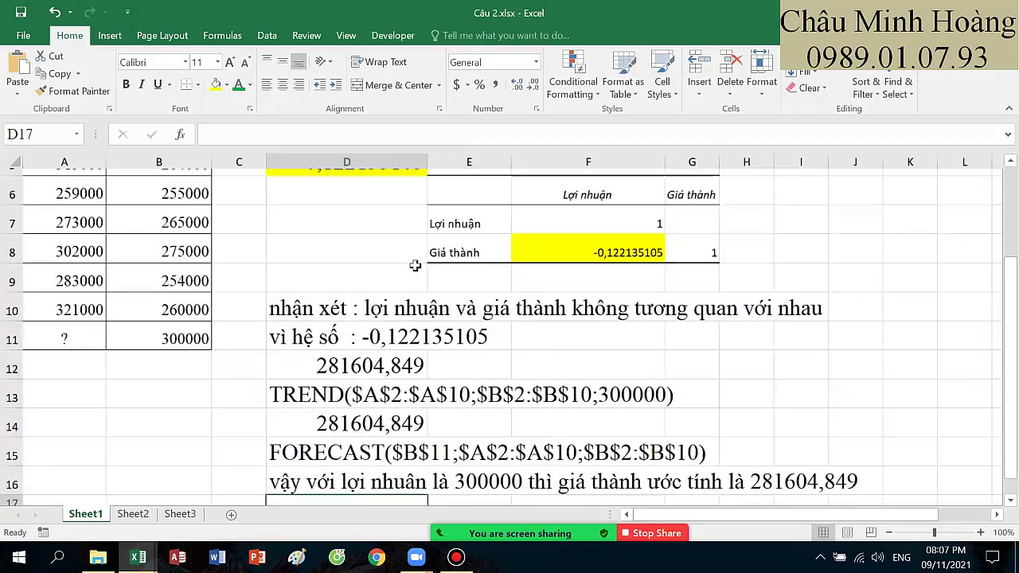
{"action": "scroll", "coordinate": [430, 266], "scroll_direction": "up", "scroll_amount": 1}
{"action": "scroll", "coordinate": [432, 263], "scroll_direction": "down", "scroll_amount": 1}
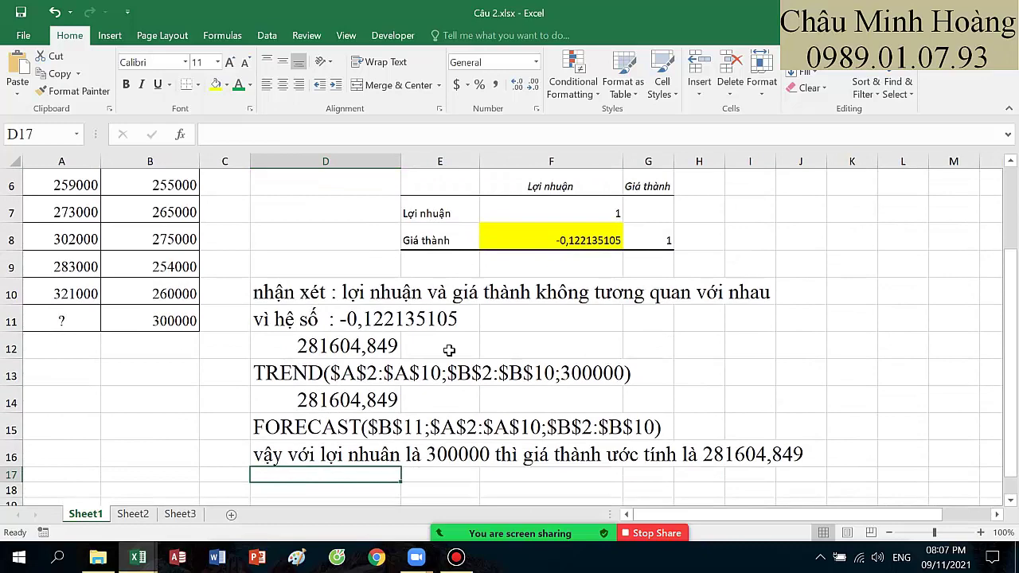
{"action": "left_click", "coordinate": [456, 557]}
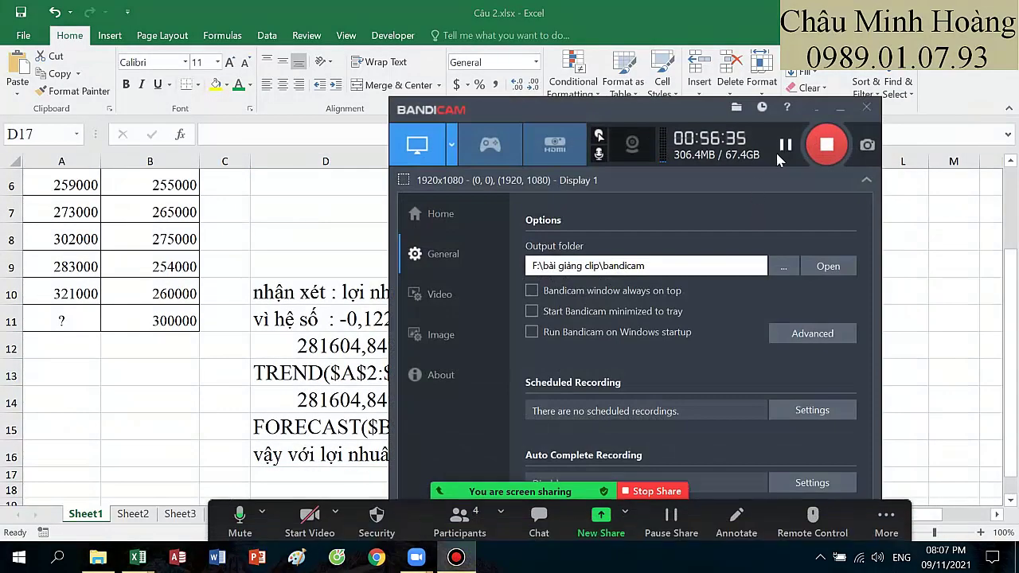
{"action": "left_click", "coordinate": [840, 107]}
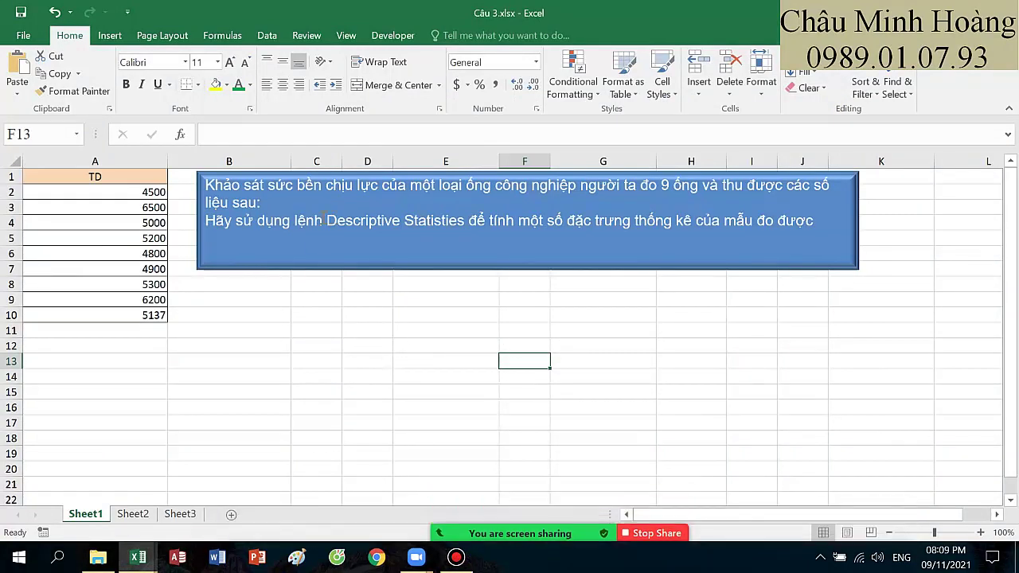
Step: Colour the words "Descriptive Statisties" in the task text box red
{"action": "left_click_drag", "start_coordinate": [326, 221], "coordinate": [452, 225]}
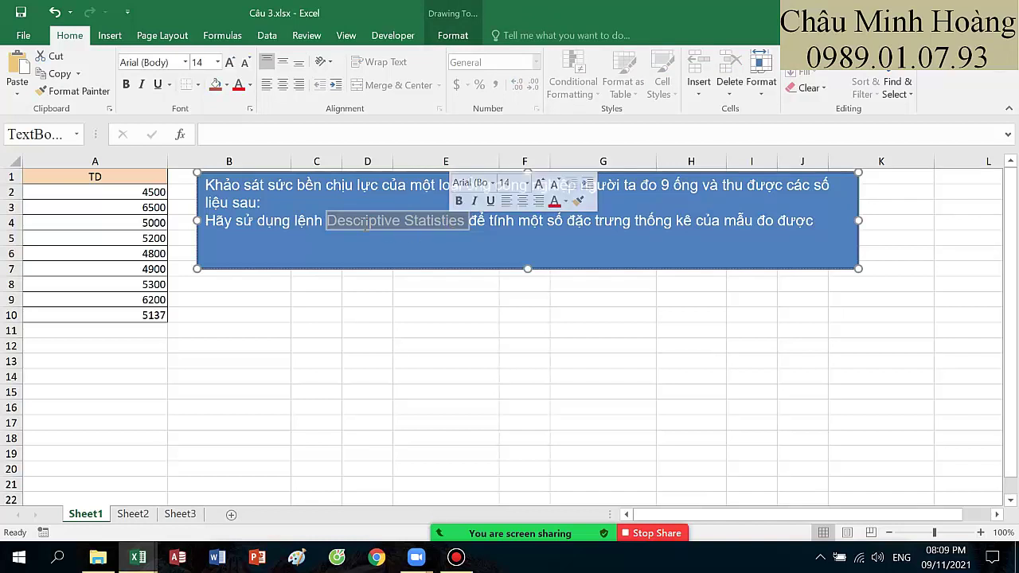
{"action": "left_click", "coordinate": [243, 86]}
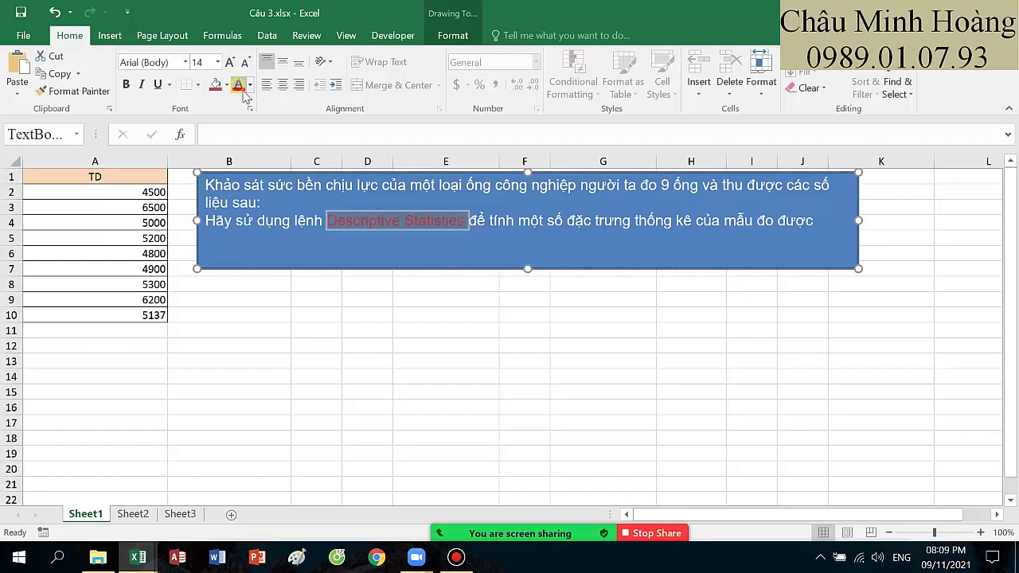
{"action": "left_click", "coordinate": [385, 248]}
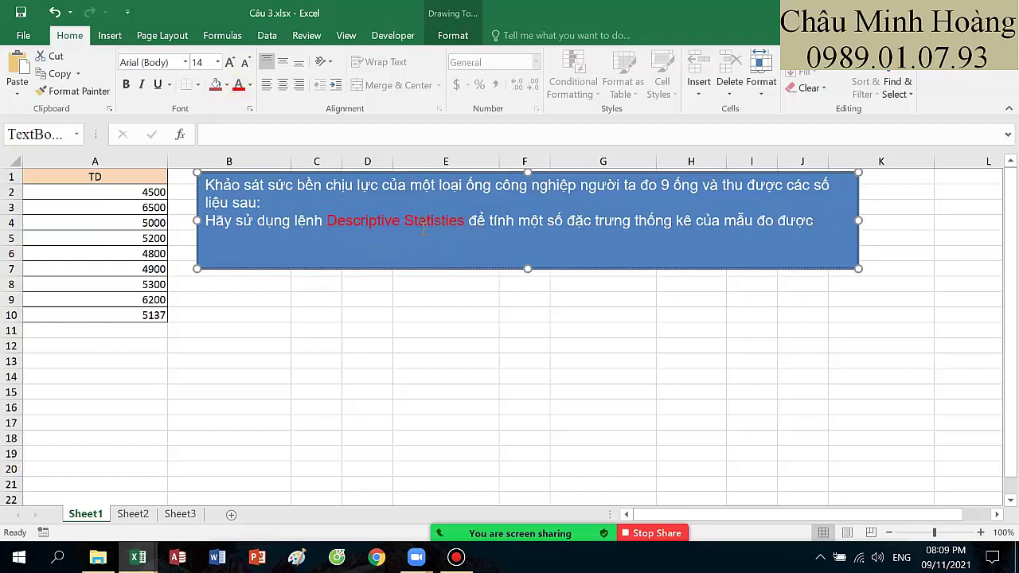
Step: Change the font colour of "lệnh Descriptive Statisties" in the task text box to yellow
{"action": "left_click_drag", "start_coordinate": [325, 226], "coordinate": [458, 212]}
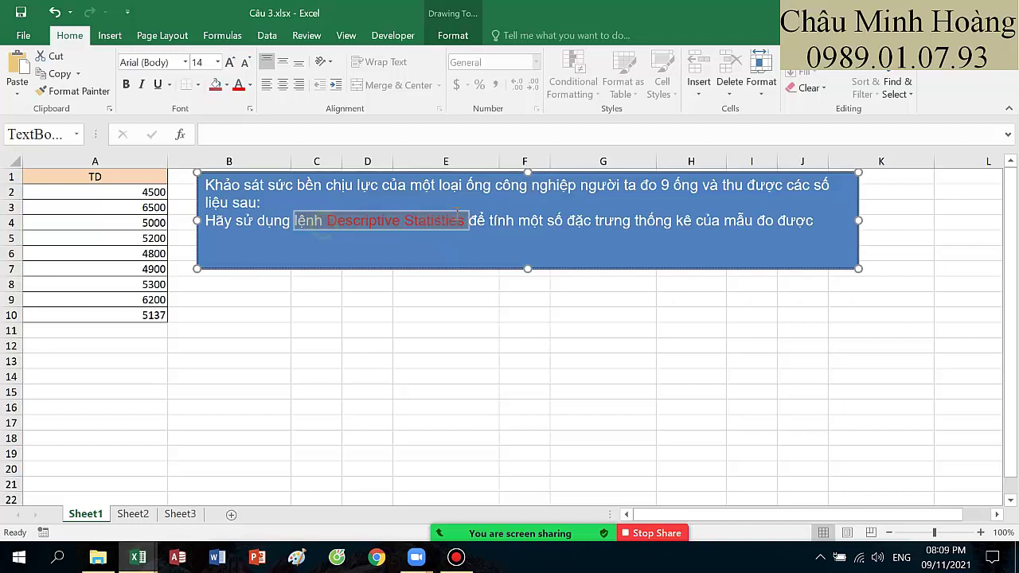
{"action": "left_click", "coordinate": [250, 84]}
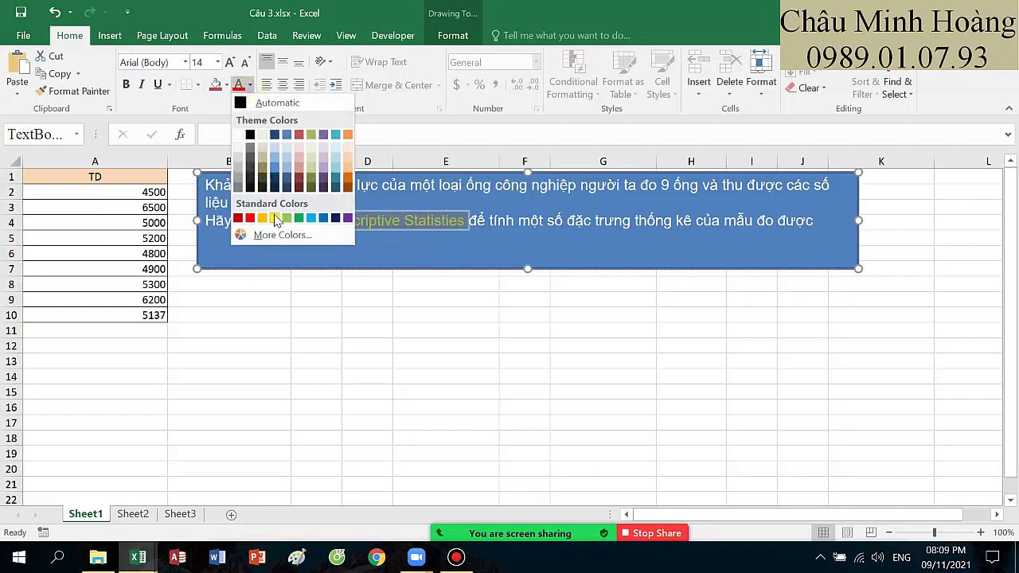
{"action": "left_click", "coordinate": [275, 218]}
{"action": "left_click", "coordinate": [455, 256]}
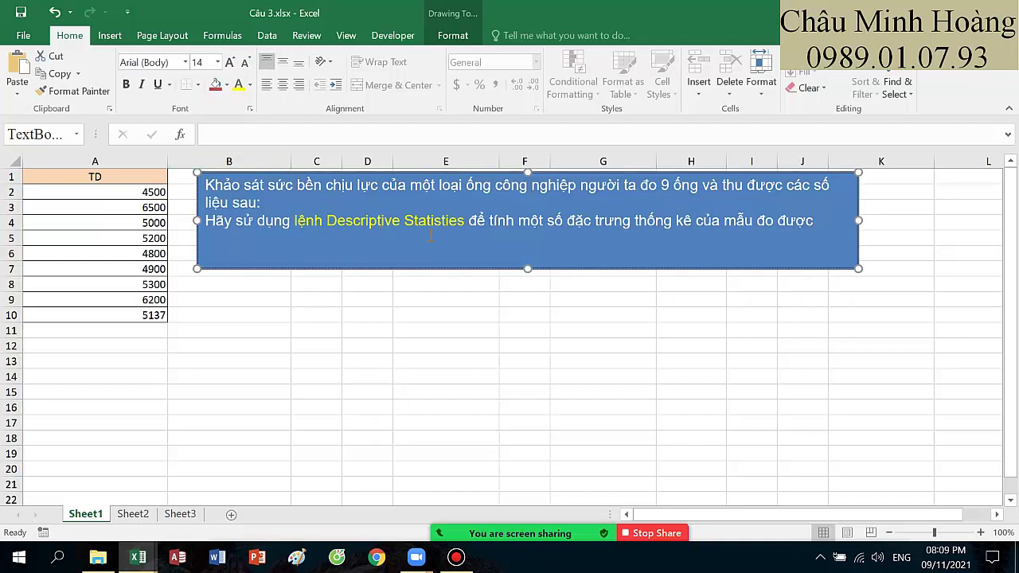
Step: Format the empty range B8:J18 below the text box in Times New Roman, size 20
{"action": "left_click", "coordinate": [253, 286]}
{"action": "left_click_drag", "start_coordinate": [263, 284], "coordinate": [815, 430]}
{"action": "left_click", "coordinate": [172, 63]}
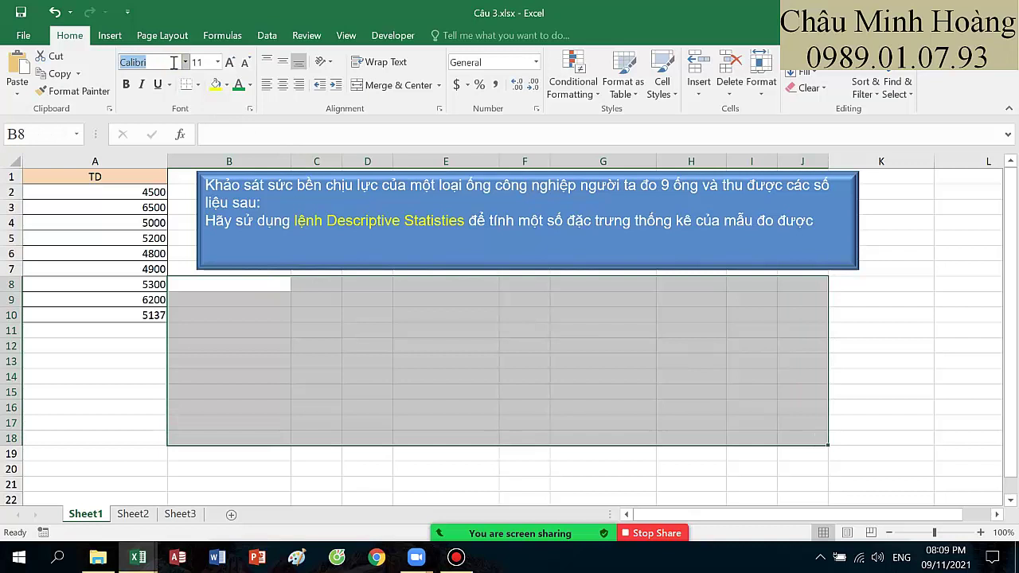
{"action": "type", "text": "Times New Roman"}
{"action": "key", "text": "Tab"}
{"action": "type", "text": "2"}
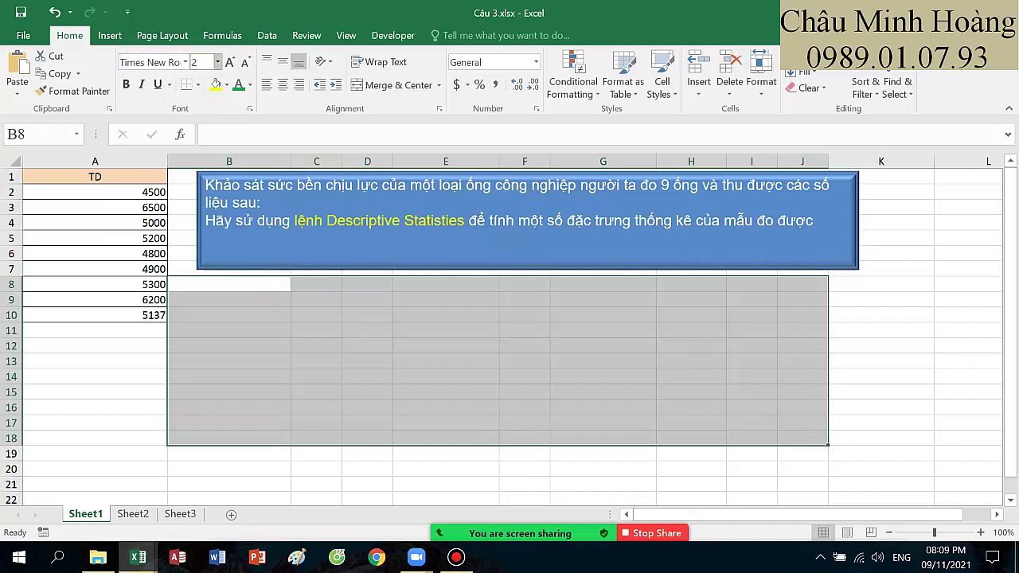
{"action": "type", "text": "0"}
{"action": "key", "text": "Return"}
Step: Enter the note "dữ liệu bắt buộc phải sắp thành một cột hoặc một dòng" in cell C9
{"action": "left_click", "coordinate": [306, 317]}
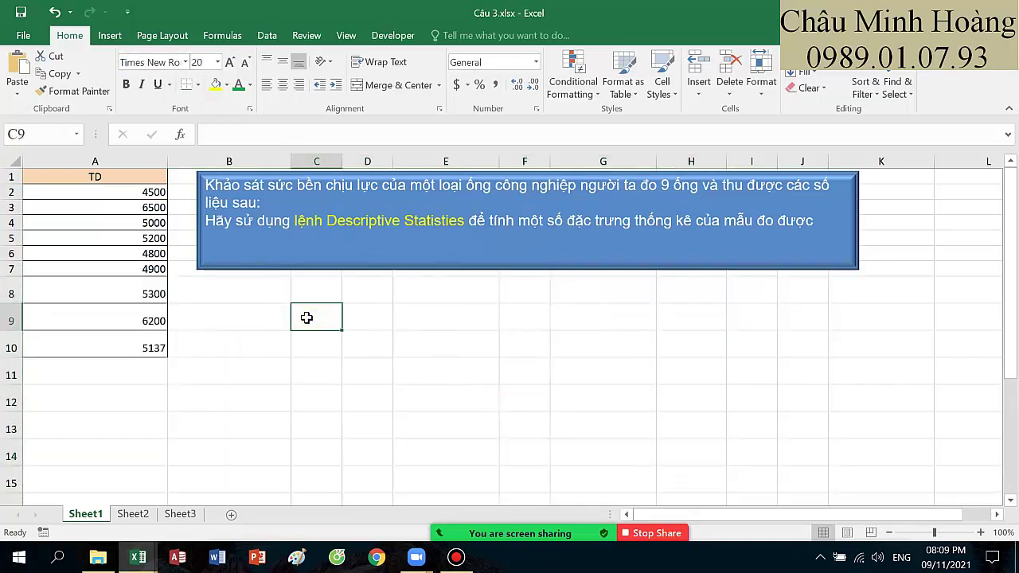
{"action": "type", "text": "dư liệu bắt b"}
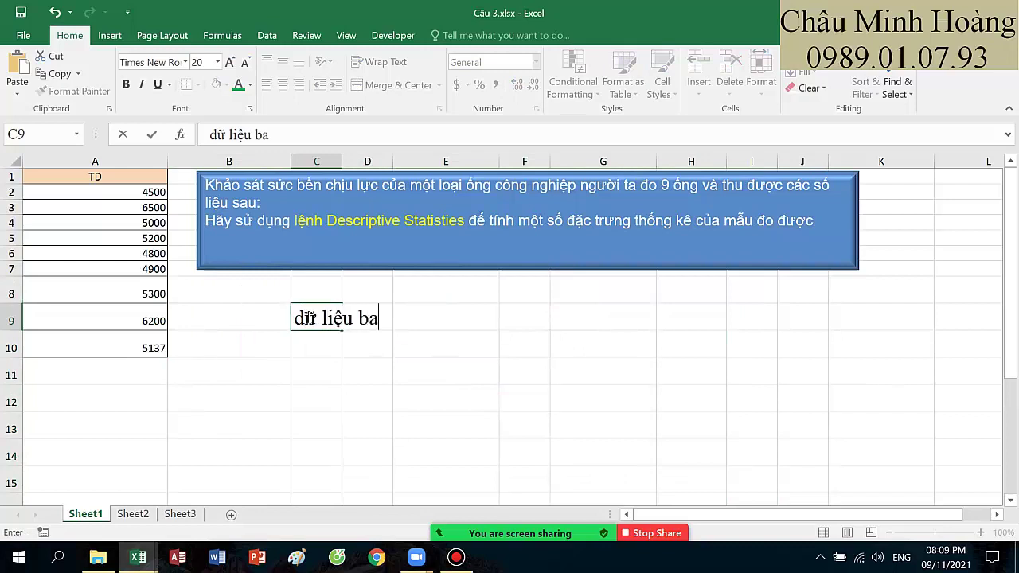
{"action": "type", "text": "uộc p"}
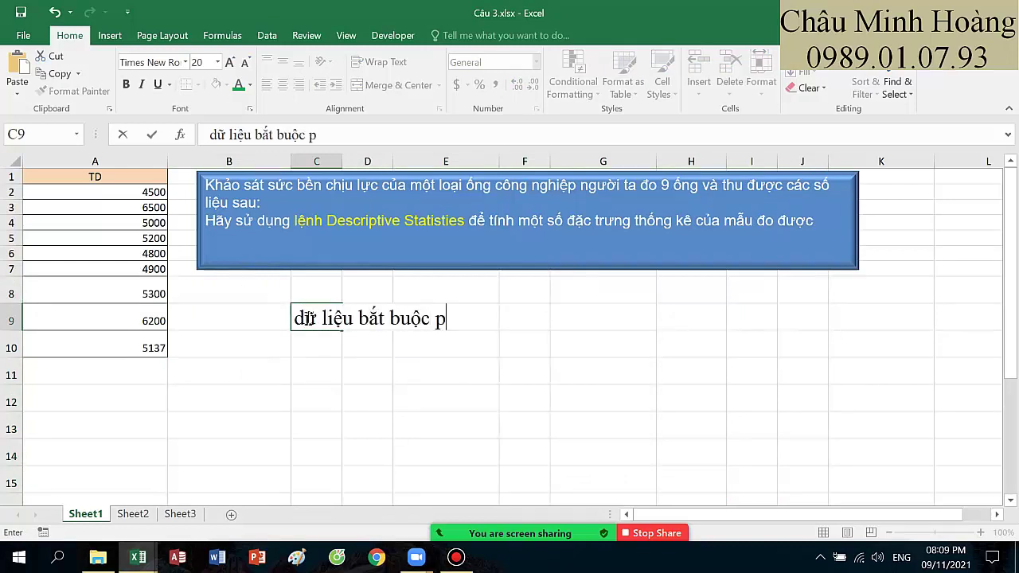
{"action": "type", "text": "hải saắp "}
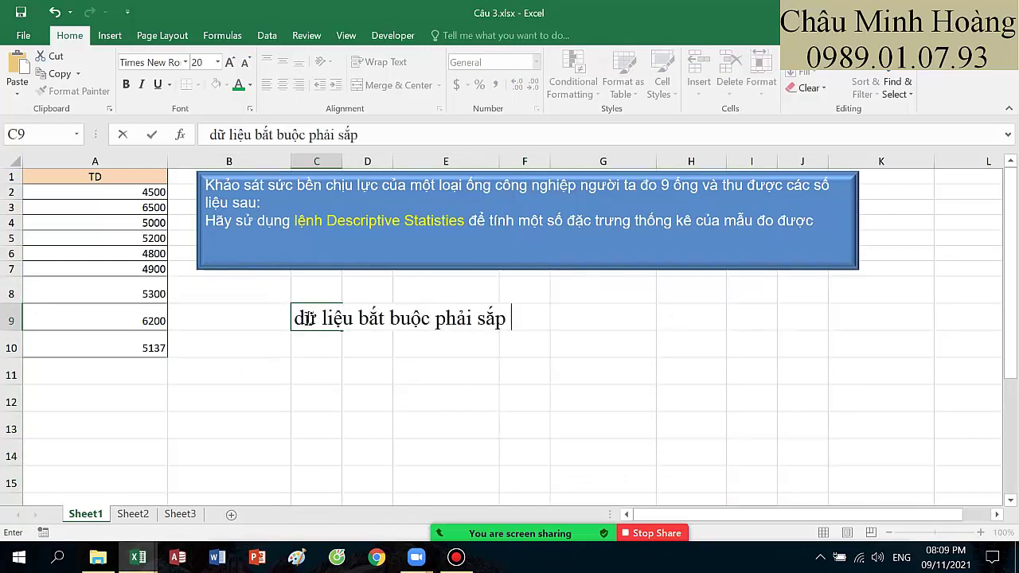
{"action": "type", "text": "thành mo"}
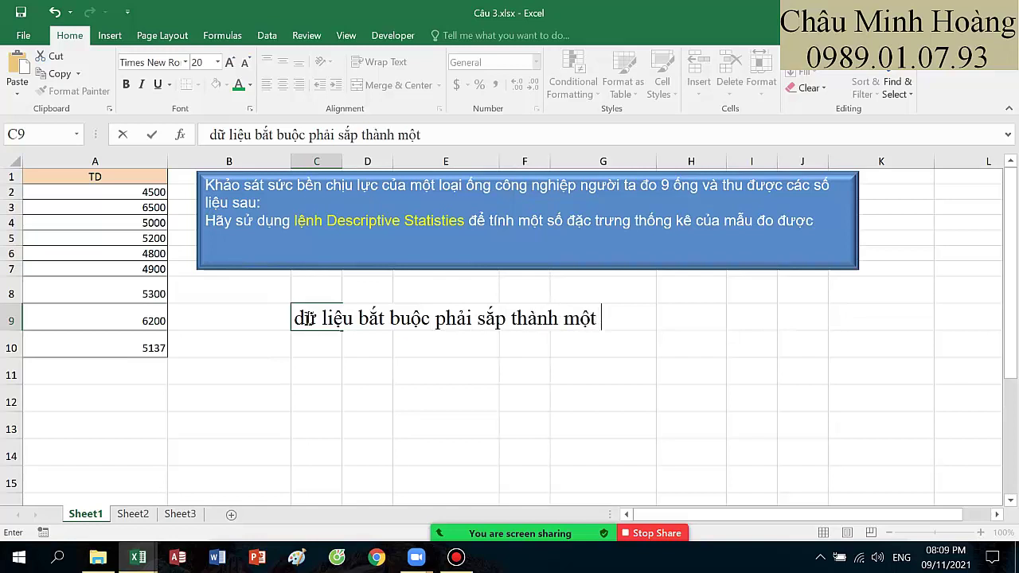
{"action": "type", "text": "ột cột hoặ"}
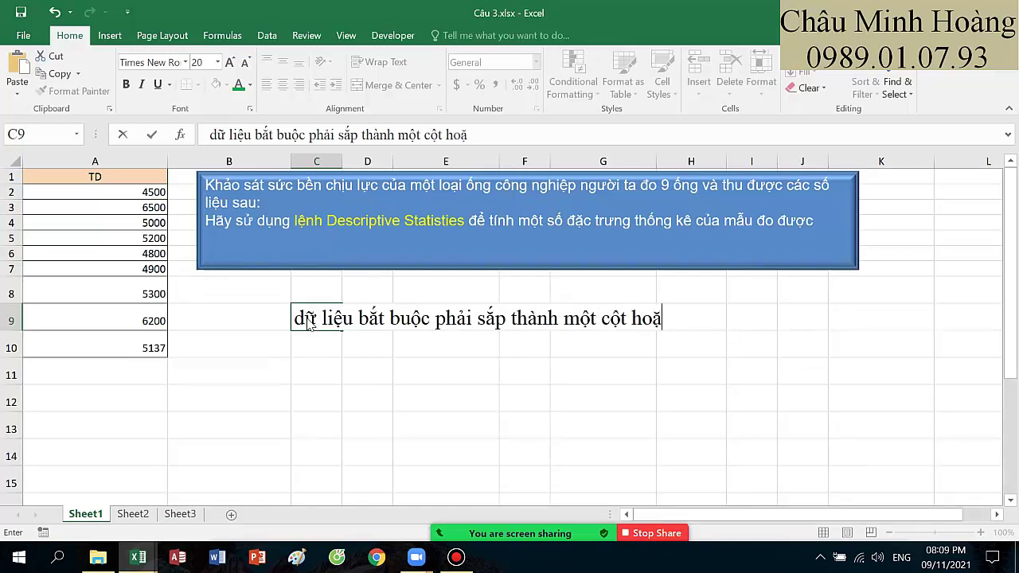
{"action": "type", "text": "c một dòng"}
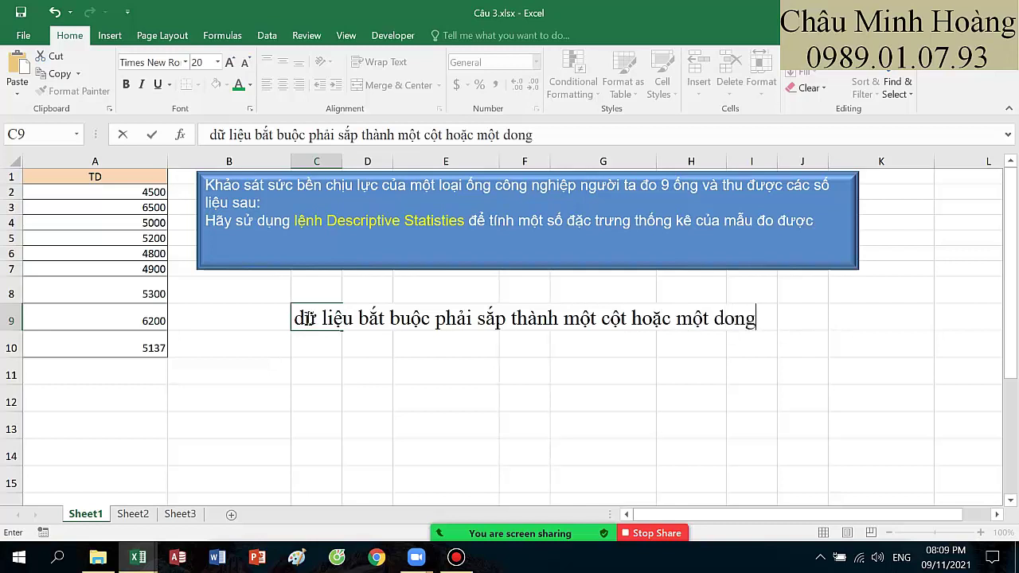
{"action": "left_click", "coordinate": [309, 318]}
{"action": "key", "text": "Return"}
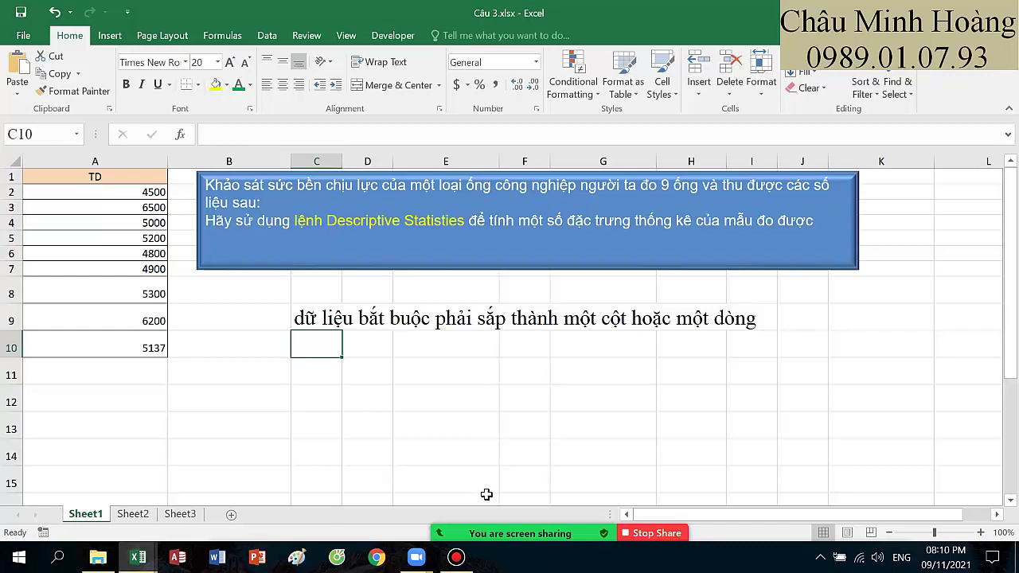
{"action": "left_click", "coordinate": [456, 556]}
{"action": "left_click", "coordinate": [455, 557]}
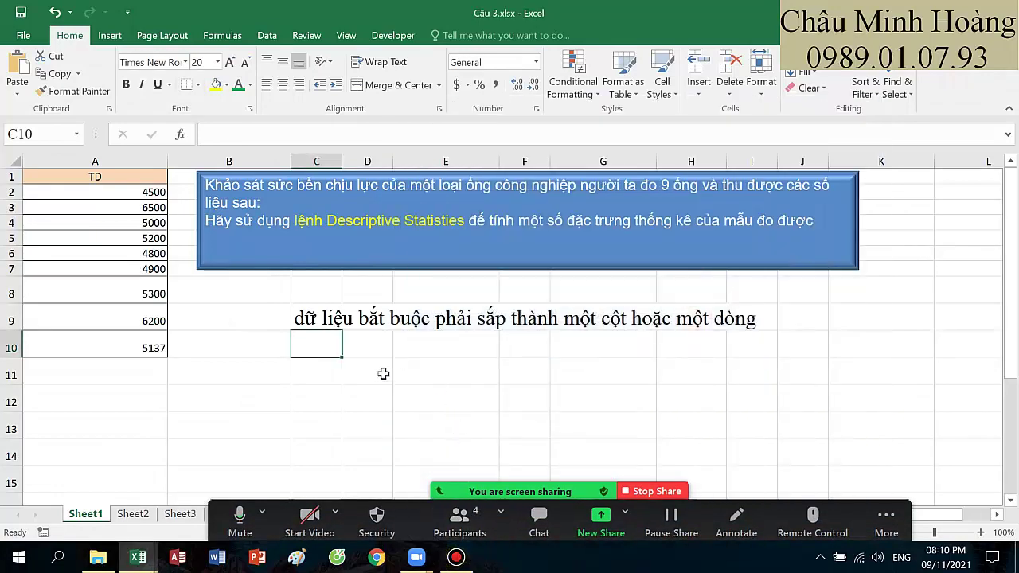
{"action": "left_click", "coordinate": [337, 373]}
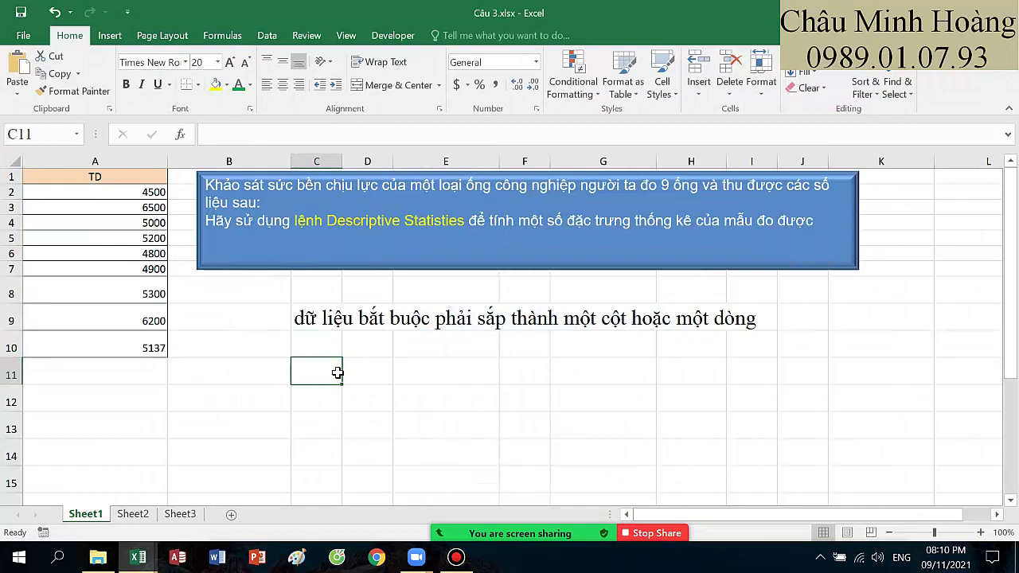
{"action": "left_click_drag", "start_coordinate": [329, 321], "coordinate": [796, 344]}
Step: Start a Descriptive Statistics analysis on the input range A1:A10, grouped by columns, with labels in the first row
{"action": "left_click_drag", "start_coordinate": [124, 177], "coordinate": [118, 339]}
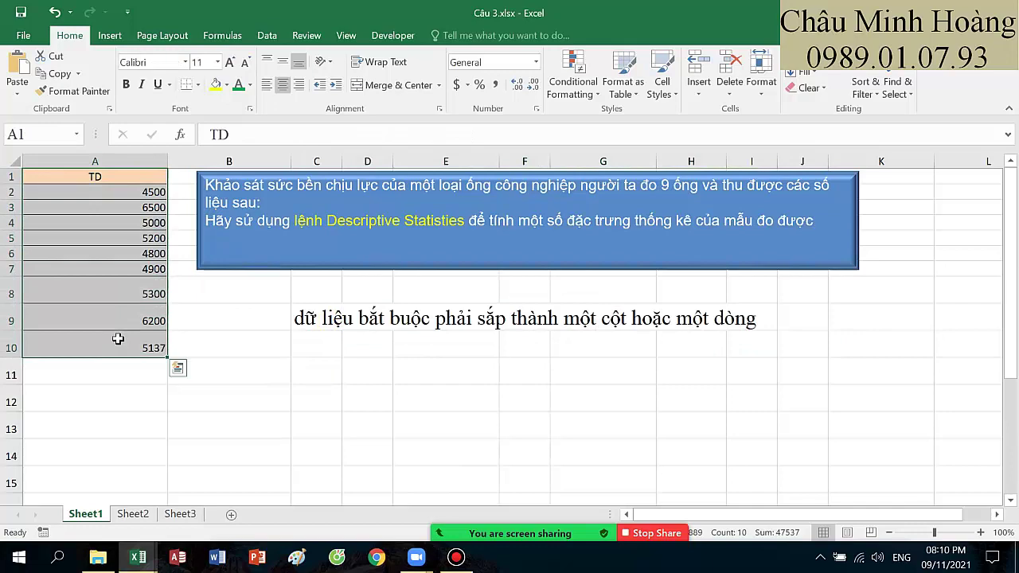
{"action": "left_click", "coordinate": [265, 35]}
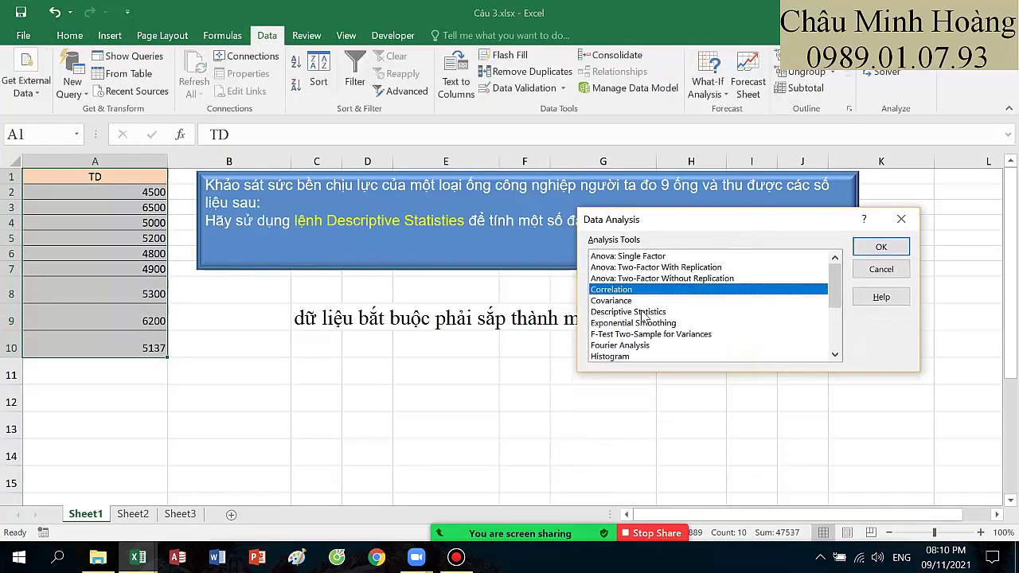
{"action": "left_click", "coordinate": [644, 312]}
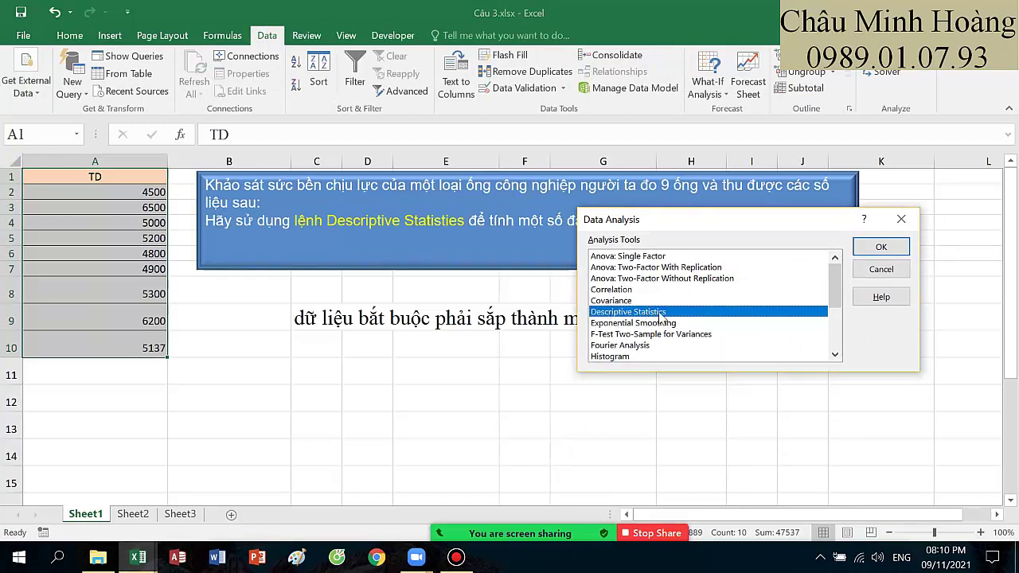
{"action": "left_click", "coordinate": [880, 247]}
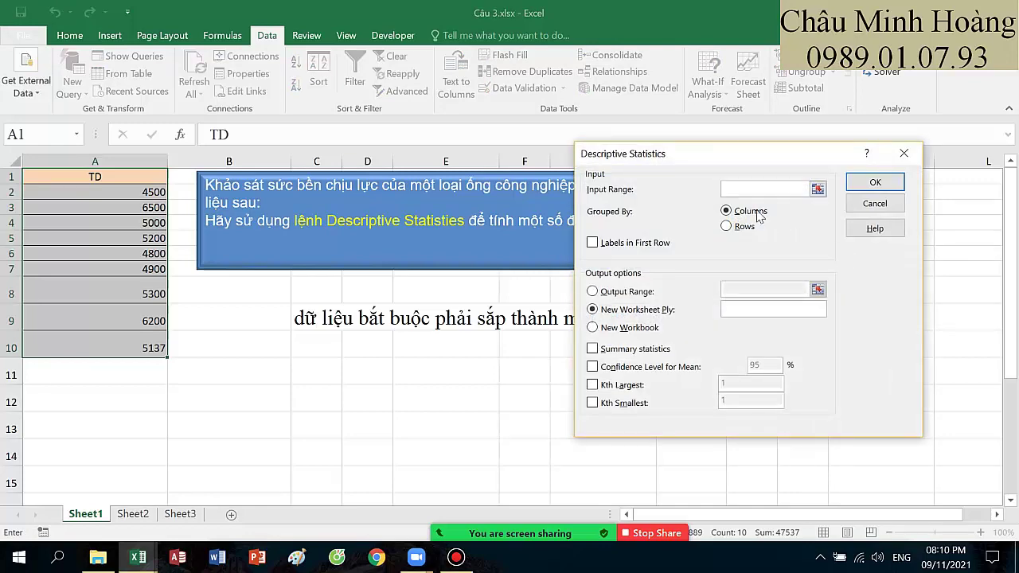
{"action": "left_click_drag", "start_coordinate": [143, 176], "coordinate": [117, 345]}
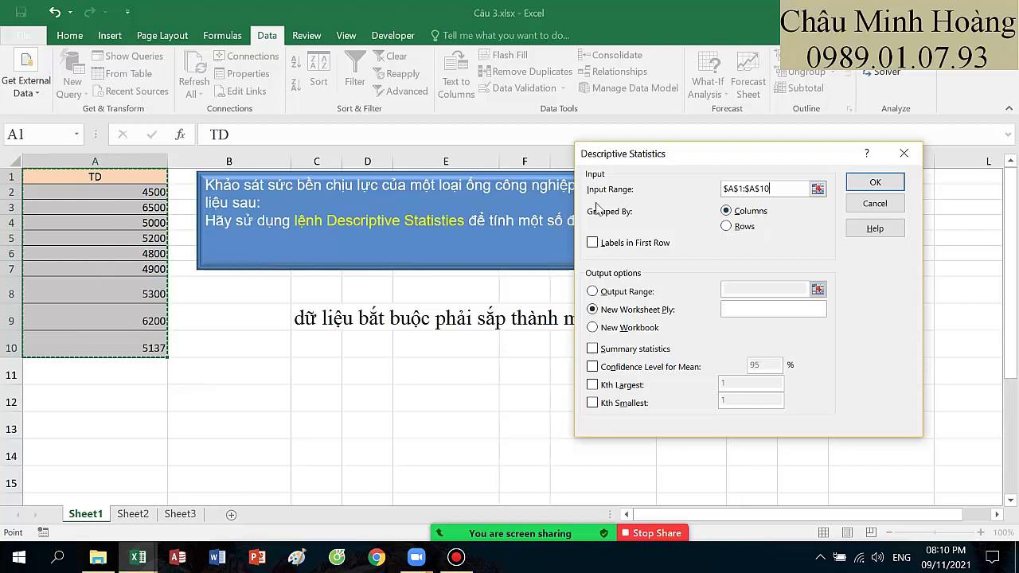
{"action": "left_click", "coordinate": [596, 243]}
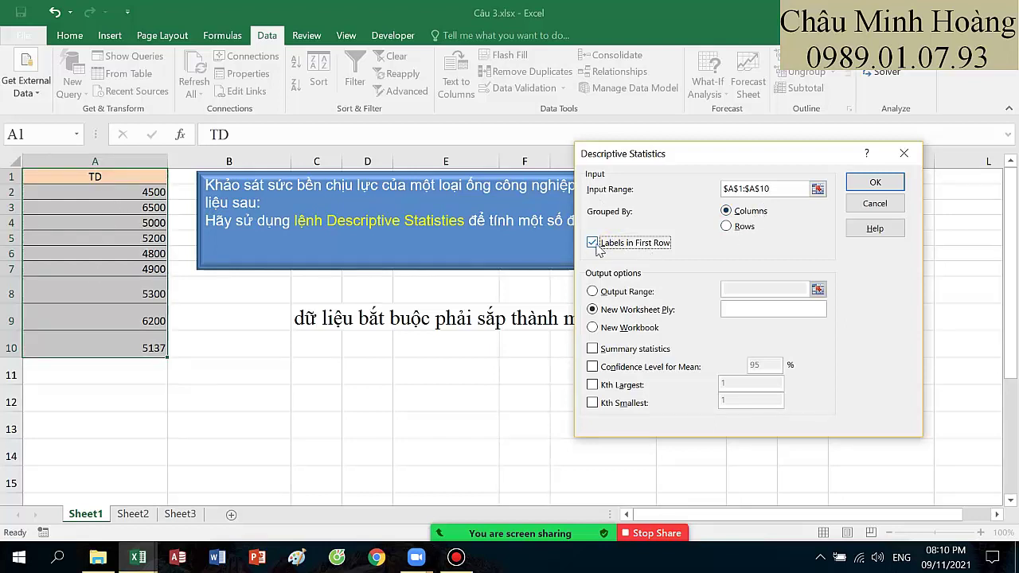
Step: Output the analysis at cell C11 with summary statistics and a 95% confidence level for the mean, and run it
{"action": "left_click", "coordinate": [620, 292]}
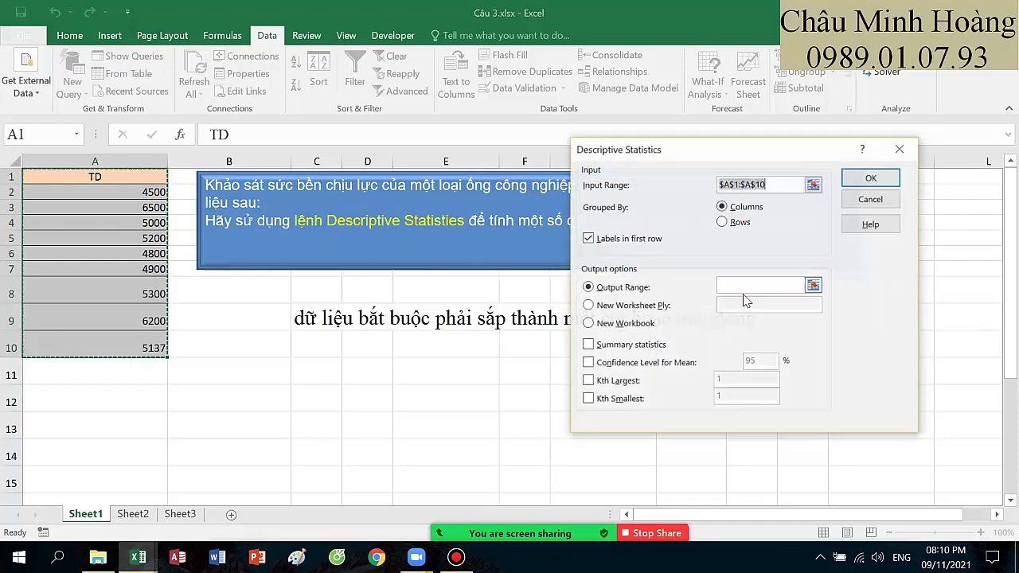
{"action": "left_click", "coordinate": [739, 287]}
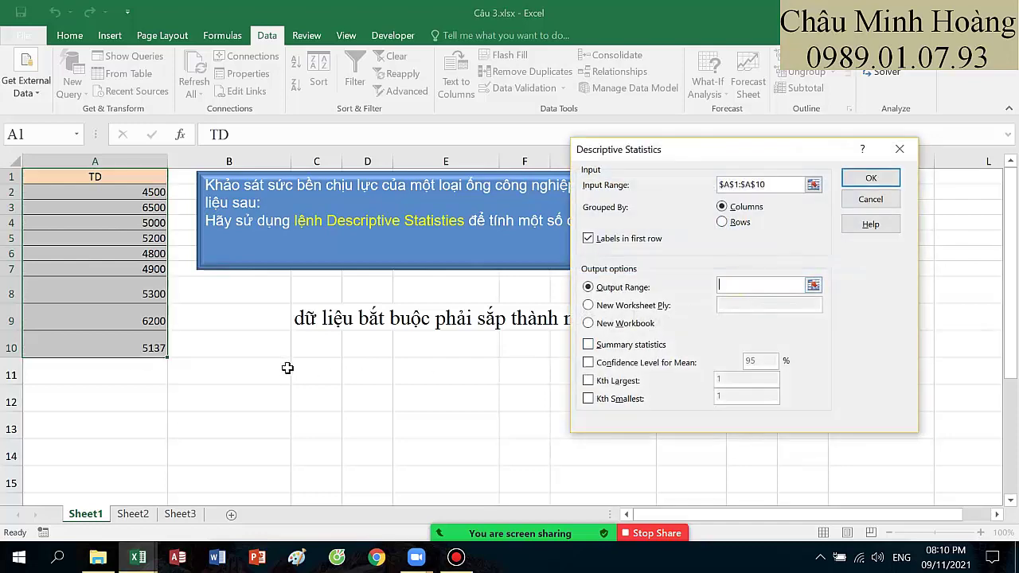
{"action": "left_click", "coordinate": [308, 370]}
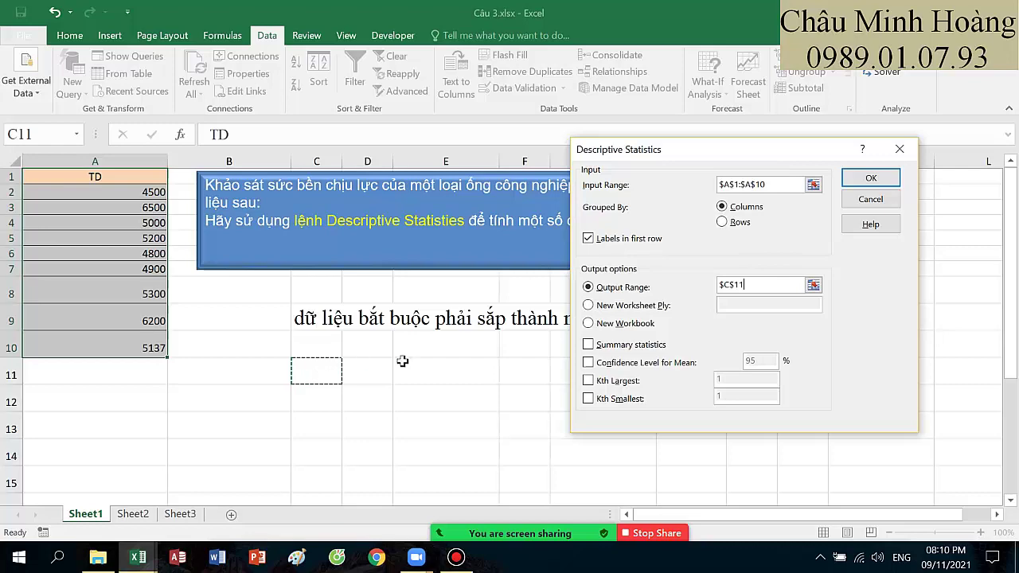
{"action": "left_click", "coordinate": [626, 350]}
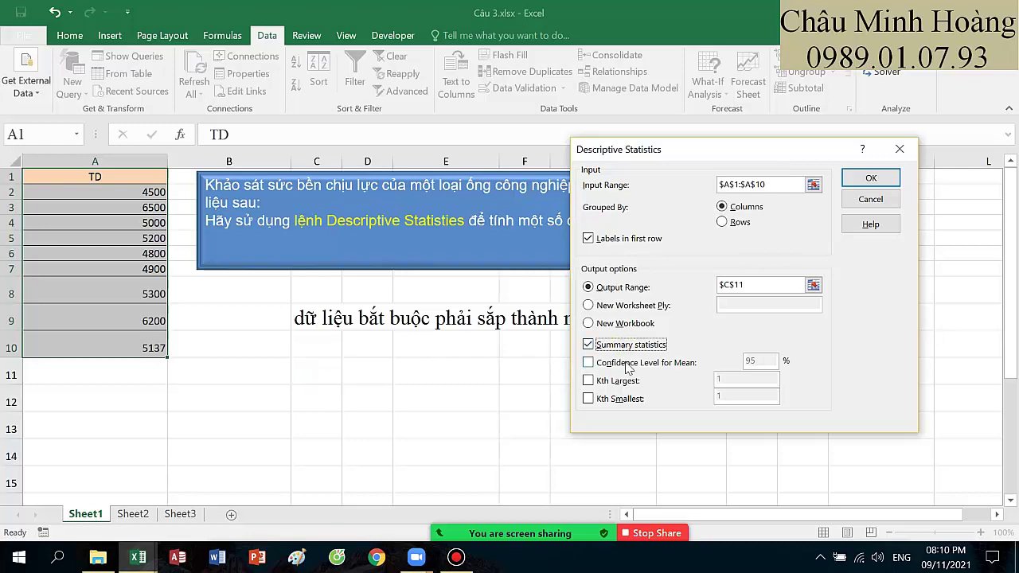
{"action": "left_click", "coordinate": [621, 362]}
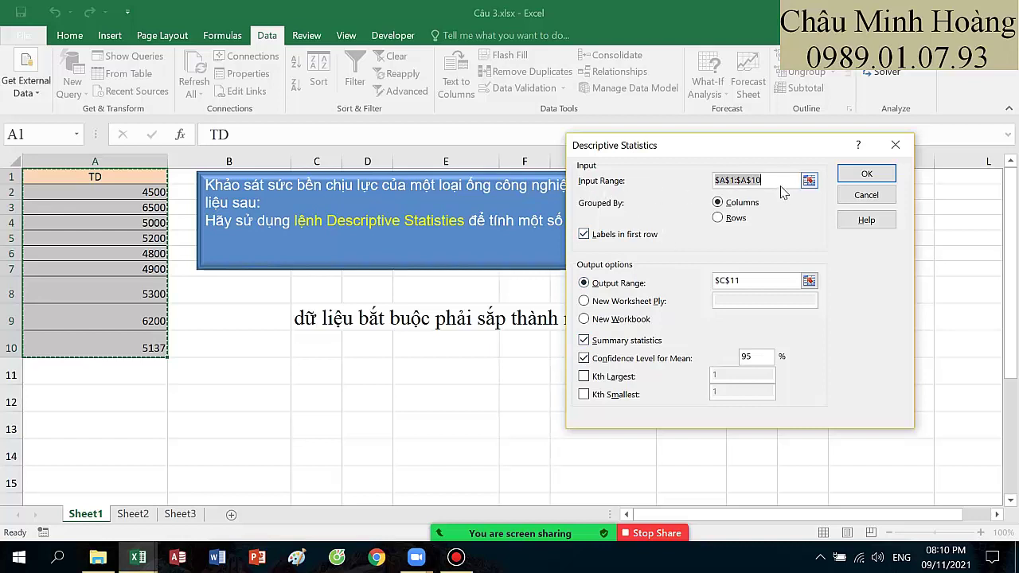
{"action": "left_click_drag", "start_coordinate": [777, 179], "coordinate": [626, 183]}
{"action": "left_click_drag", "start_coordinate": [120, 176], "coordinate": [113, 345]}
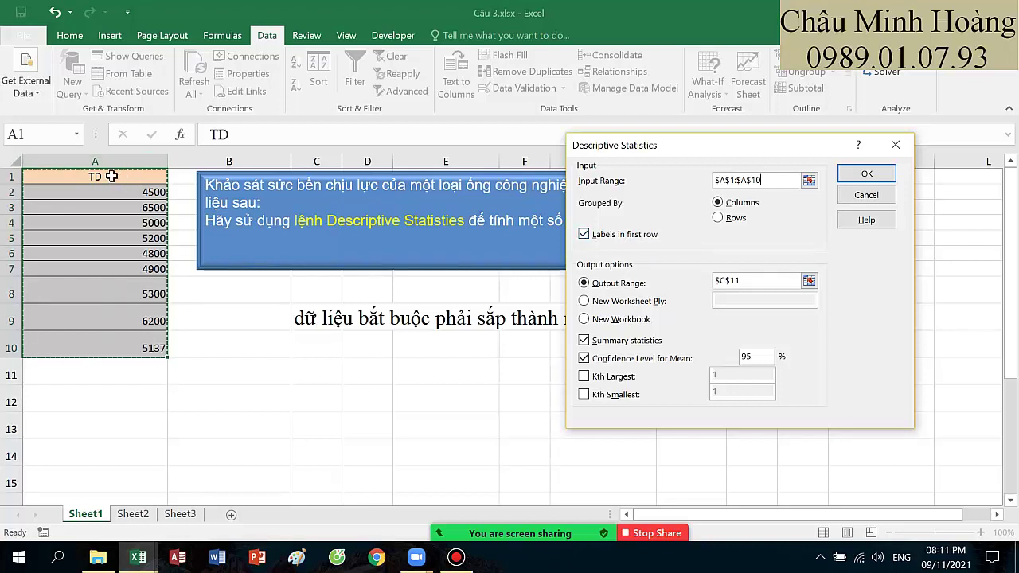
{"action": "left_click", "coordinate": [761, 280]}
{"action": "left_click", "coordinate": [326, 372]}
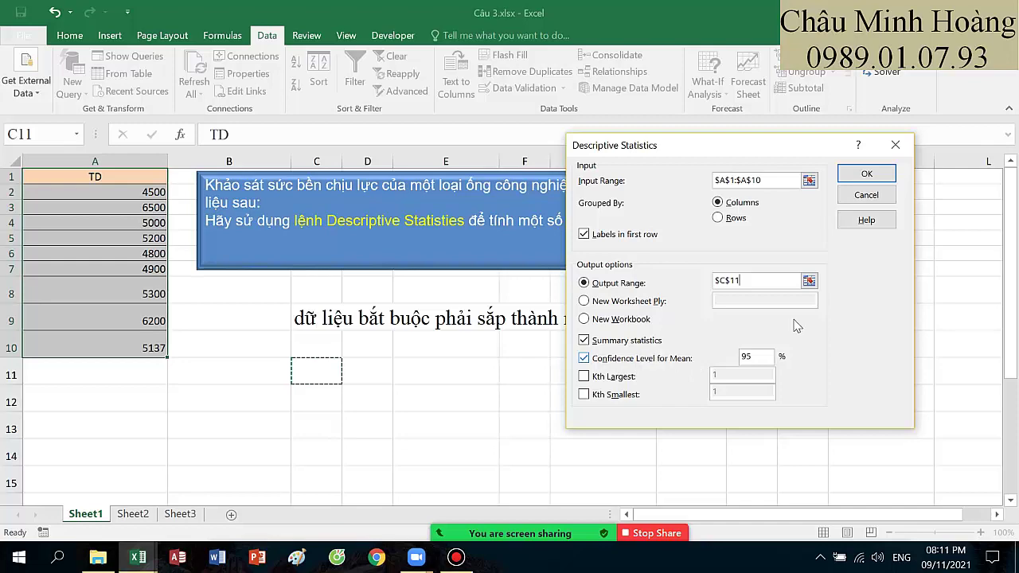
{"action": "left_click", "coordinate": [866, 174]}
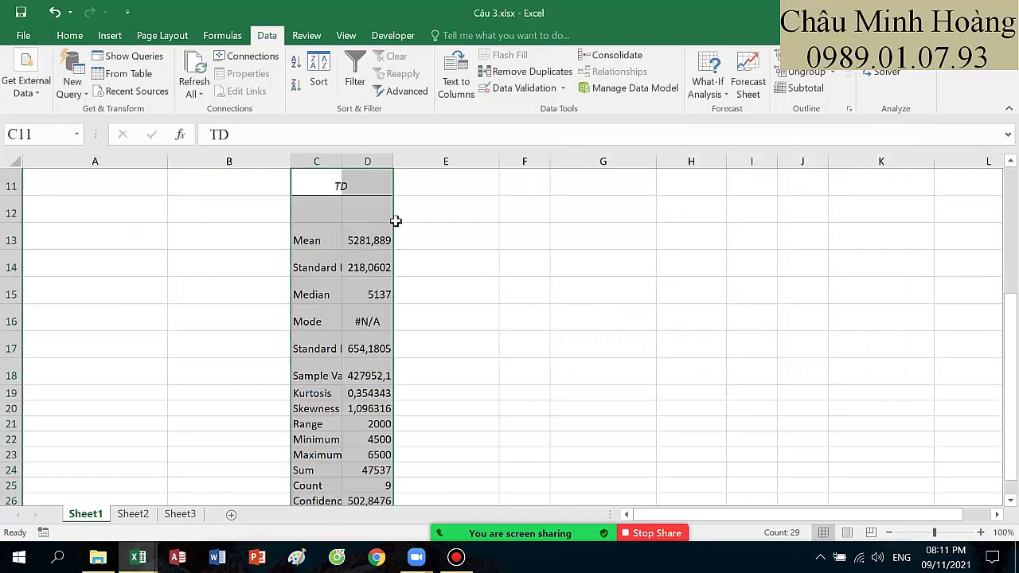
Step: Widen columns C and D so the statistics labels and values in the output table fit
{"action": "left_click_drag", "start_coordinate": [345, 161], "coordinate": [691, 163]}
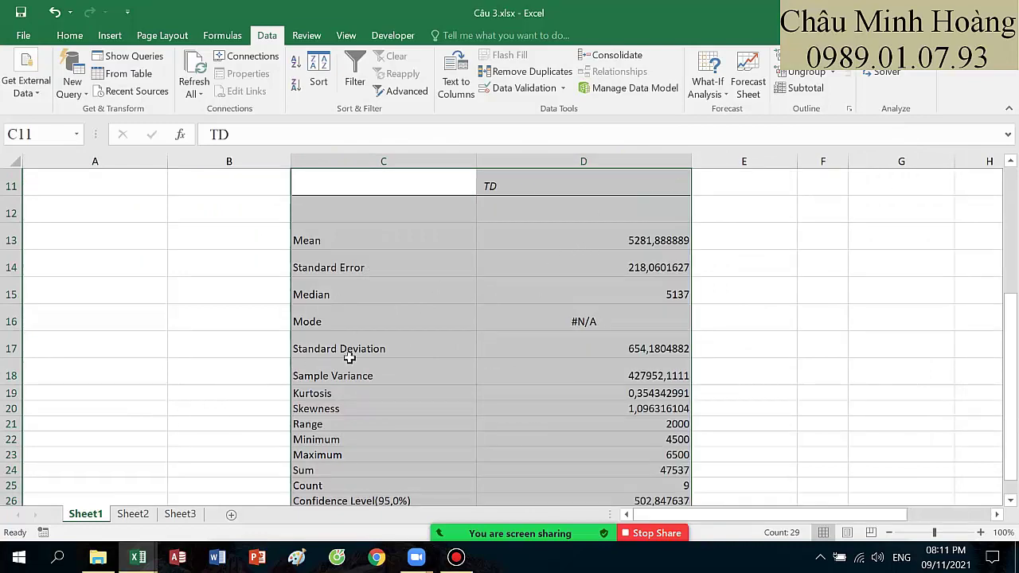
{"action": "scroll", "coordinate": [348, 357], "scroll_direction": "up", "scroll_amount": 1}
{"action": "scroll", "coordinate": [421, 271], "scroll_direction": "down", "scroll_amount": 1}
{"action": "left_click_drag", "start_coordinate": [387, 212], "coordinate": [487, 351]}
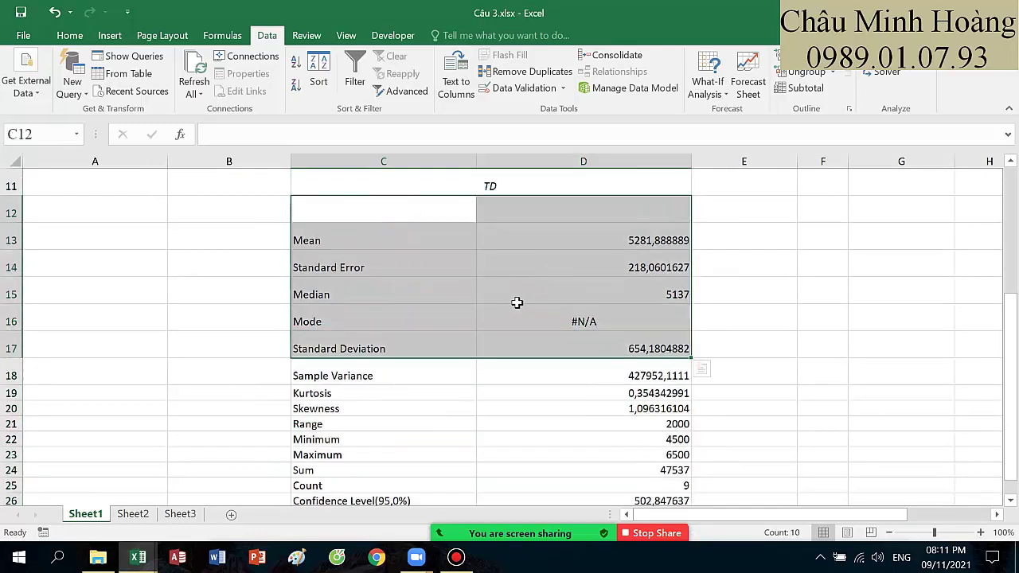
{"action": "scroll", "coordinate": [517, 303], "scroll_direction": "down", "scroll_amount": 1}
{"action": "scroll", "coordinate": [518, 301], "scroll_direction": "up", "scroll_amount": 1}
Step: Fill the Standard Deviation, Sample Variance and Mean rows of the output table with yellow
{"action": "left_click_drag", "start_coordinate": [340, 275], "coordinate": [590, 293]}
{"action": "left_click_drag", "start_coordinate": [369, 375], "coordinate": [669, 376]}
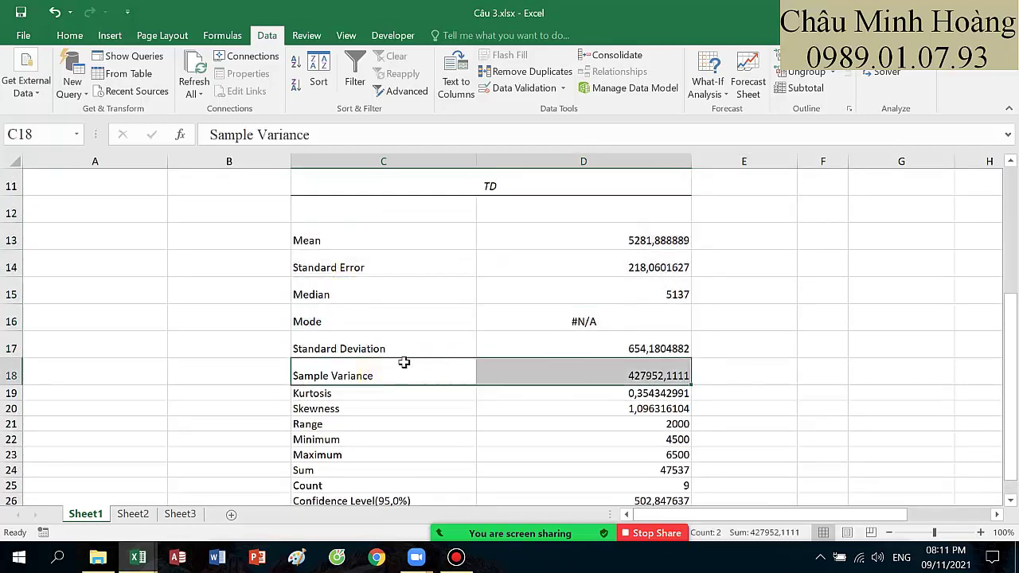
{"action": "left_click_drag", "start_coordinate": [404, 344], "coordinate": [596, 362]}
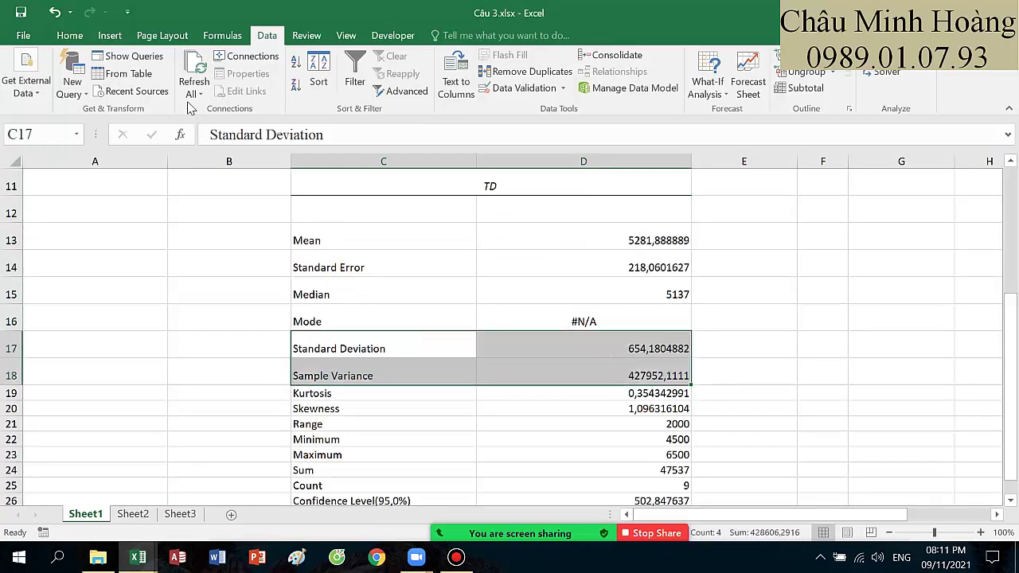
{"action": "left_click", "coordinate": [69, 35]}
{"action": "left_click", "coordinate": [215, 84]}
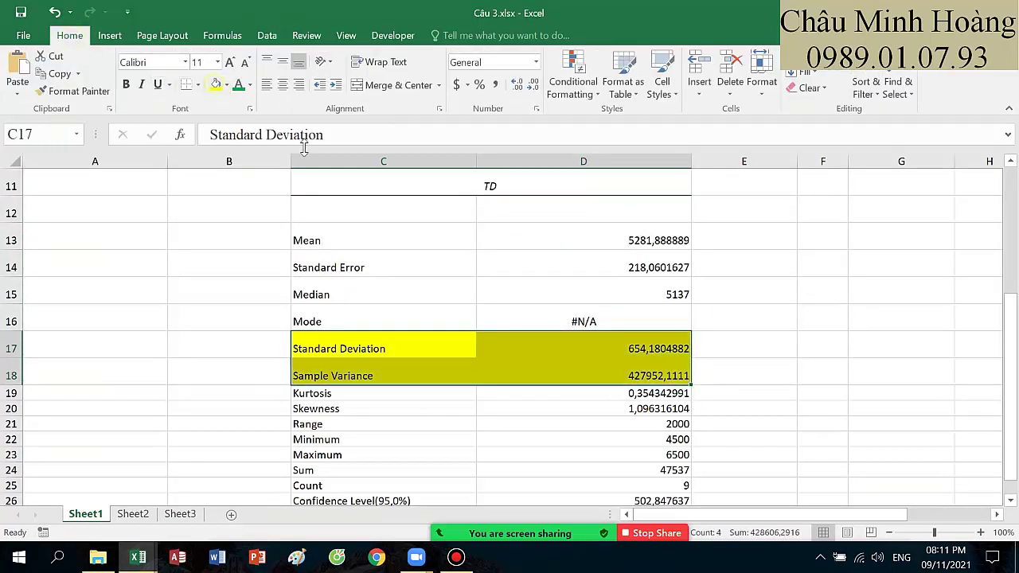
{"action": "left_click_drag", "start_coordinate": [359, 230], "coordinate": [589, 235]}
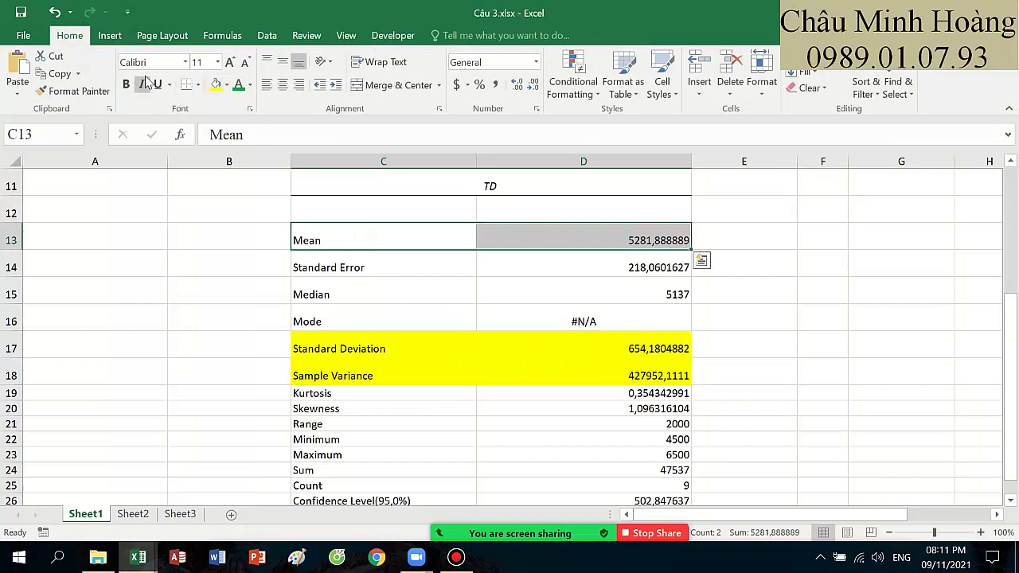
{"action": "left_click", "coordinate": [215, 85]}
{"action": "scroll", "coordinate": [501, 263], "scroll_direction": "down", "scroll_amount": 2}
{"action": "scroll", "coordinate": [545, 287], "scroll_direction": "up", "scroll_amount": 1}
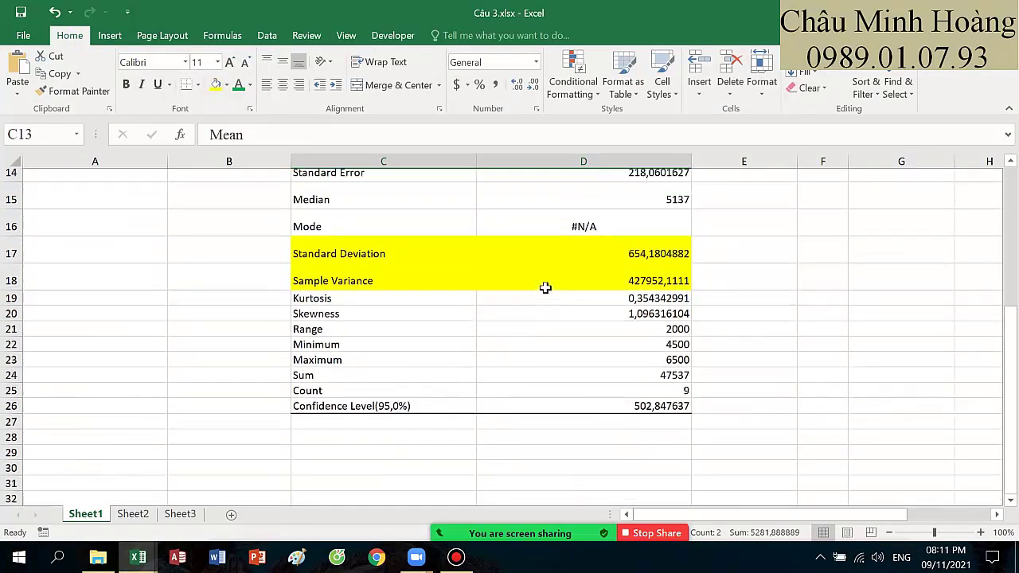
{"action": "scroll", "coordinate": [517, 313], "scroll_direction": "up", "scroll_amount": 1}
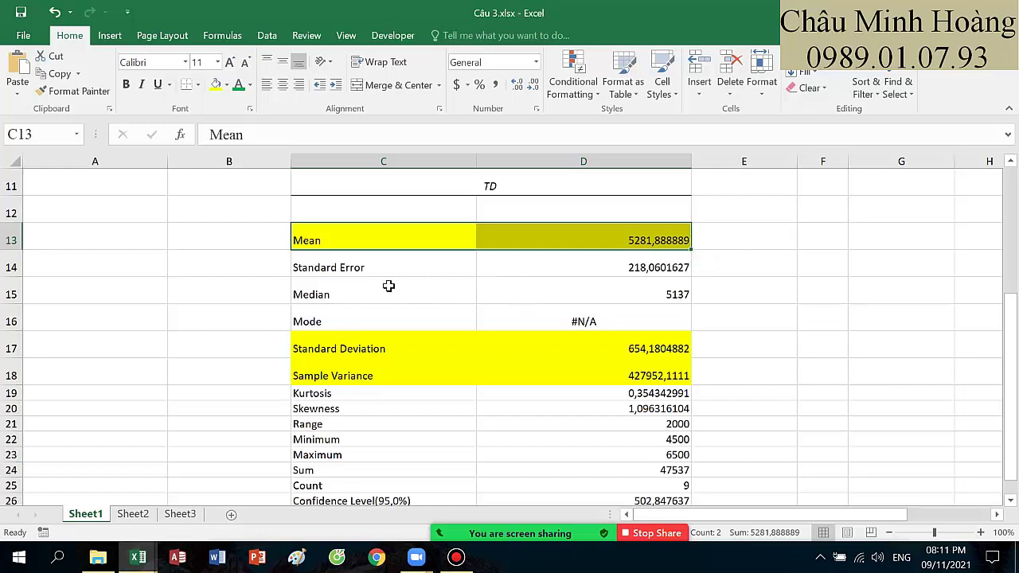
Step: Enter the heading "kết luận" in cell C28 below the statistics table
{"action": "left_click_drag", "start_coordinate": [368, 244], "coordinate": [605, 441]}
{"action": "scroll", "coordinate": [404, 278], "scroll_direction": "up", "scroll_amount": 2}
{"action": "scroll", "coordinate": [510, 323], "scroll_direction": "down", "scroll_amount": 1}
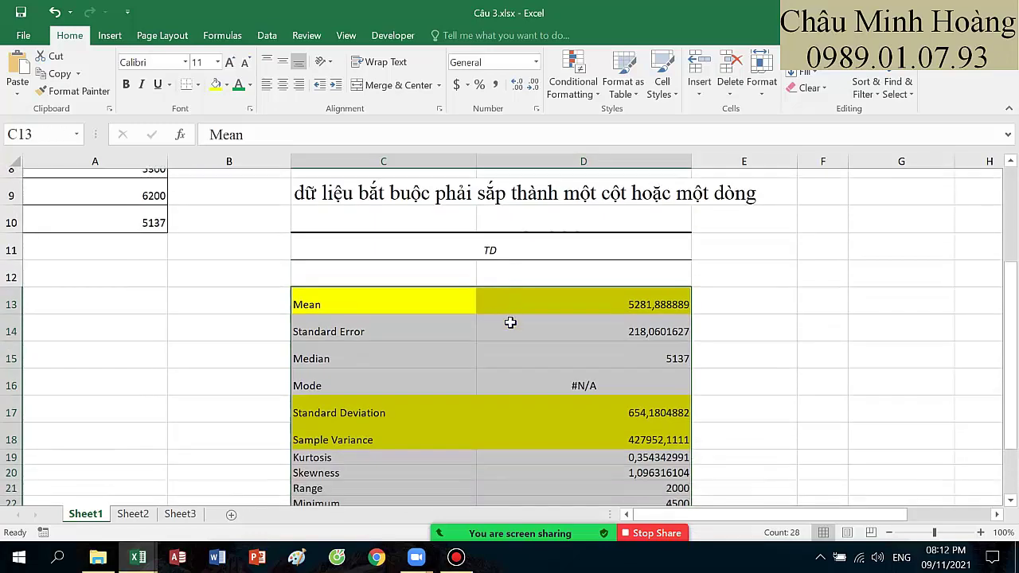
{"action": "scroll", "coordinate": [476, 305], "scroll_direction": "down", "scroll_amount": 2}
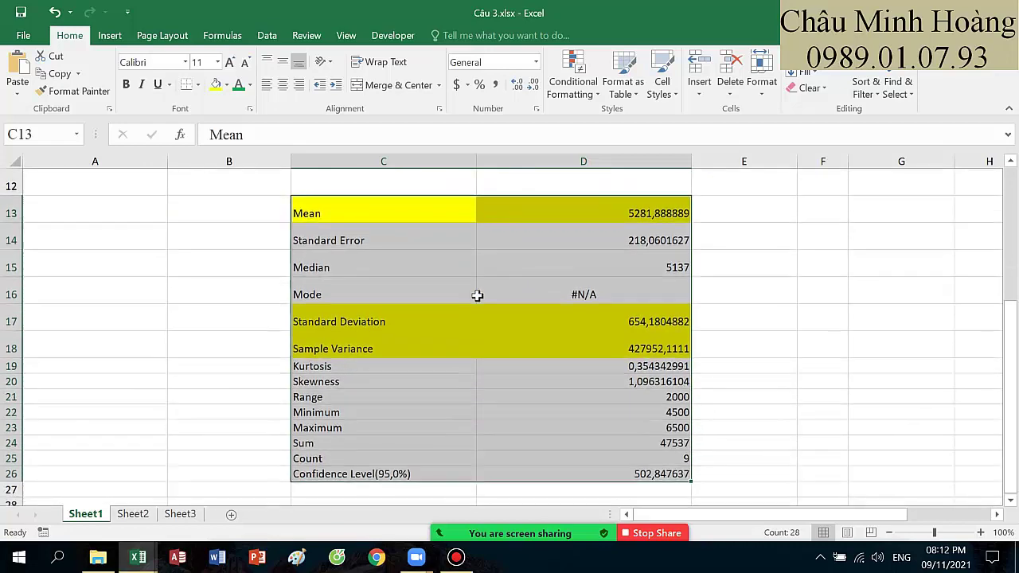
{"action": "left_click", "coordinate": [317, 425]}
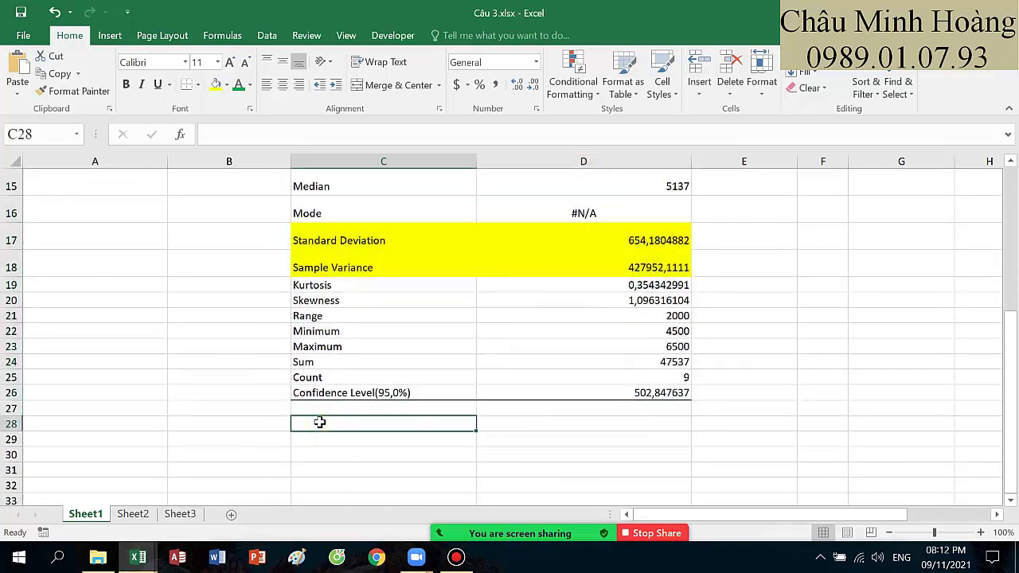
{"action": "type", "text": "kê"}
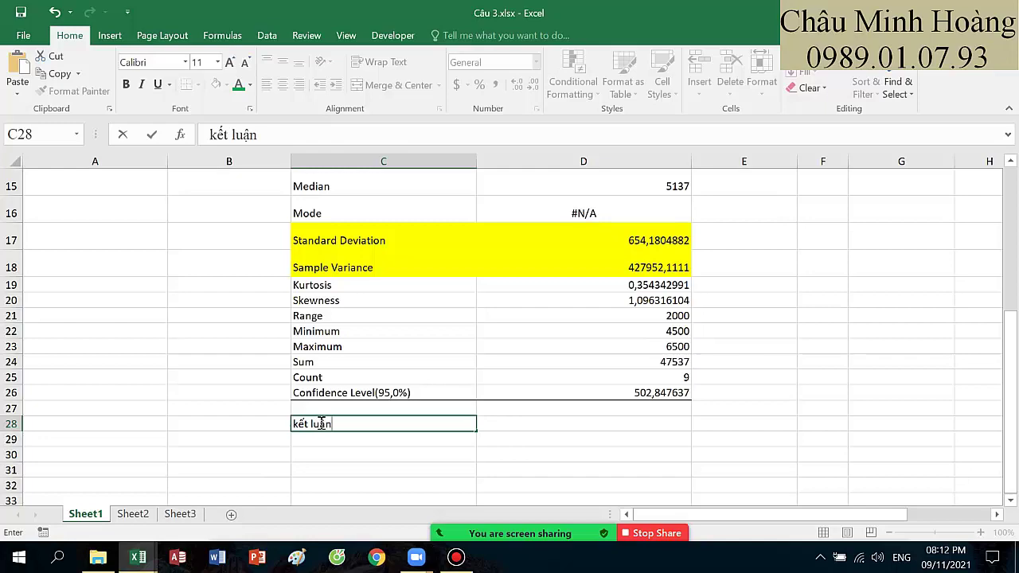
{"action": "key", "text": "Return"}
{"action": "scroll", "coordinate": [503, 446], "scroll_direction": "up", "scroll_amount": 3}
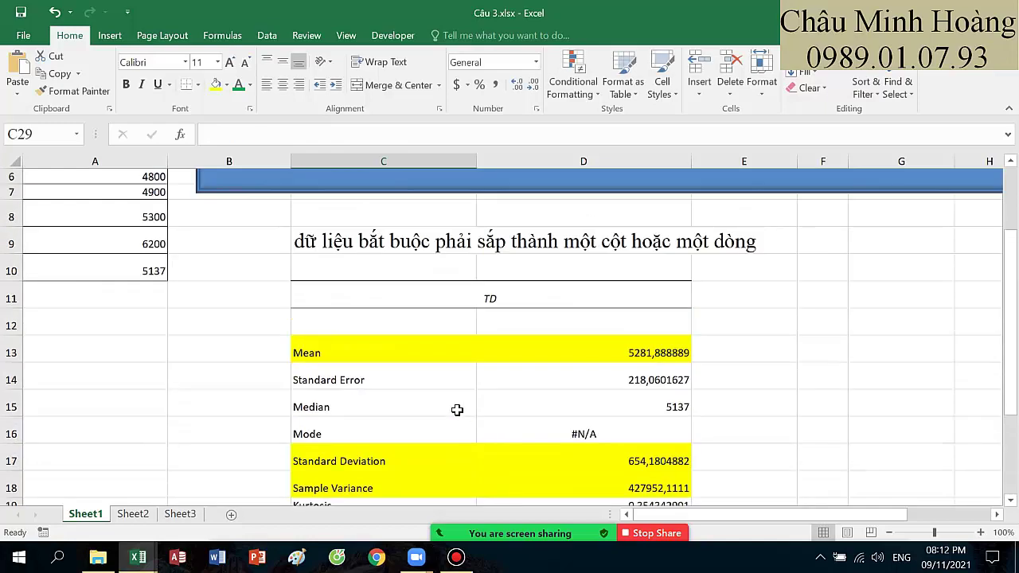
{"action": "left_click_drag", "start_coordinate": [372, 305], "coordinate": [621, 466]}
{"action": "key", "text": "ctrl+c"}
{"action": "scroll", "coordinate": [623, 455], "scroll_direction": "down", "scroll_amount": 3}
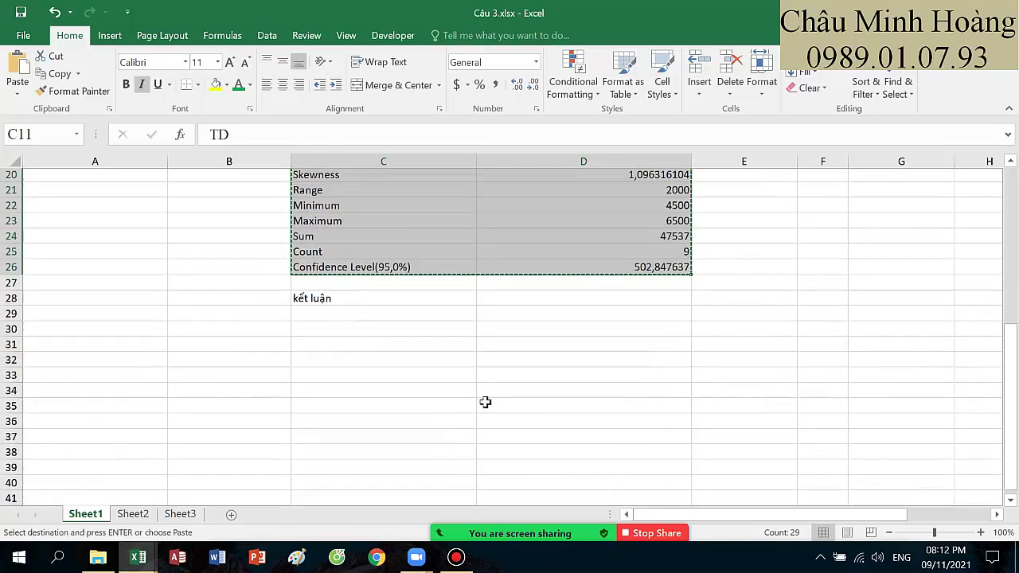
Step: Enter the line "ta được kết quả như sau" in cell C29 under the conclusion heading
{"action": "left_click", "coordinate": [344, 301]}
{"action": "type", "text": "ta "}
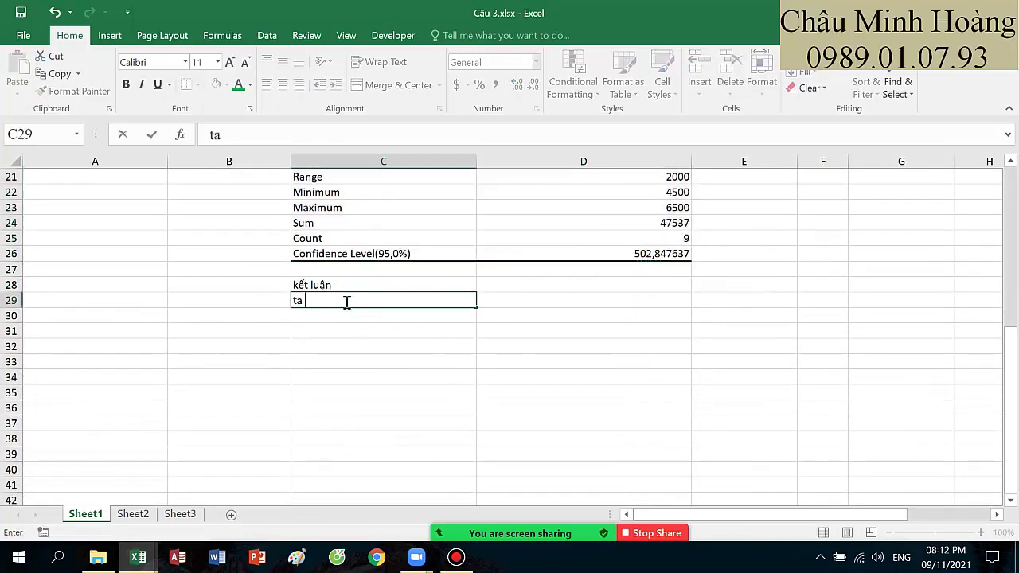
{"action": "type", "text": "đươc kết qua"}
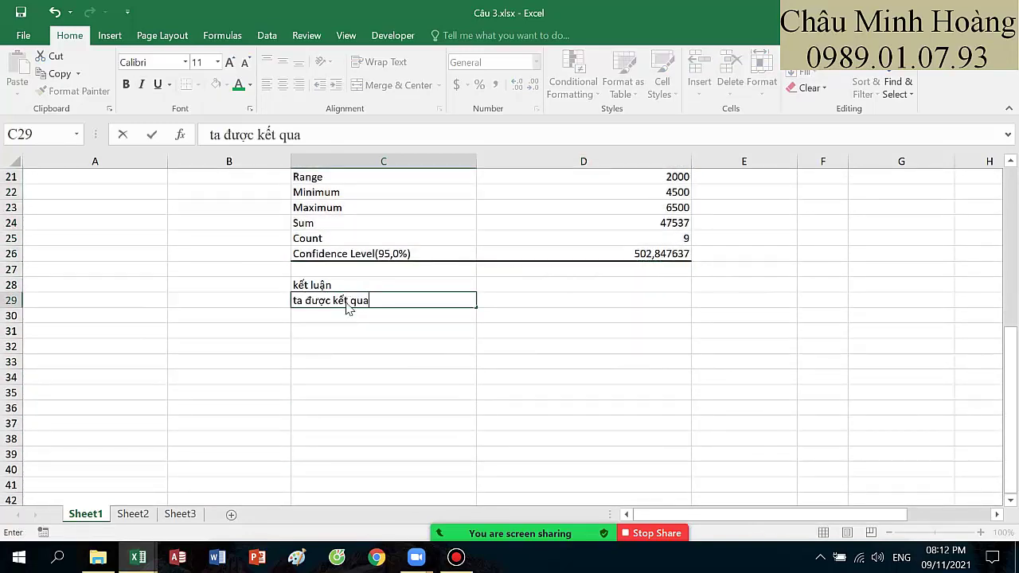
{"action": "type", "text": " như sau"}
{"action": "key", "text": "Return"}
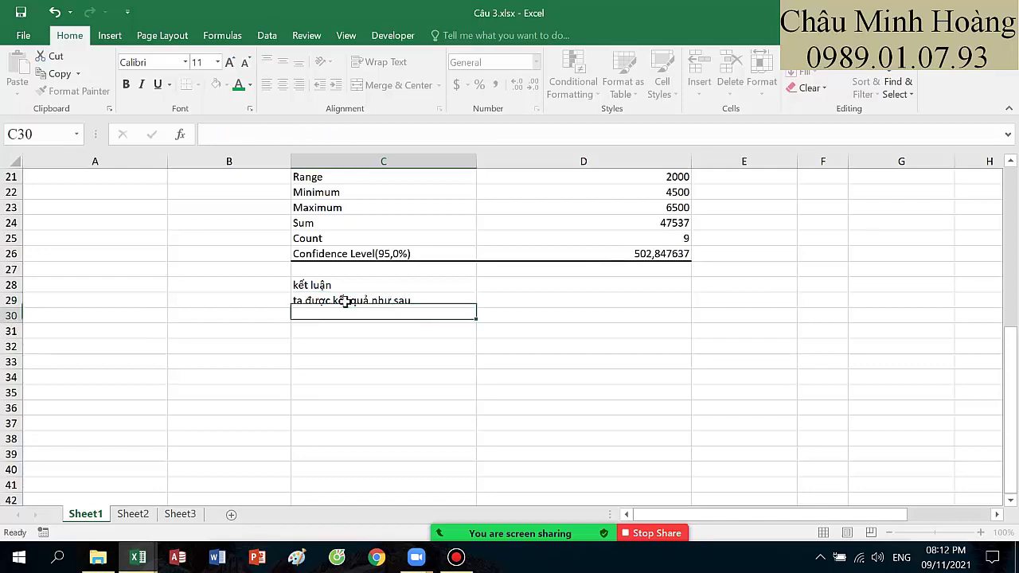
Step: Copy the statistics table C11:D26 and paste it at cell C31 below the conclusion text
{"action": "scroll", "coordinate": [341, 300], "scroll_direction": "up", "scroll_amount": 4}
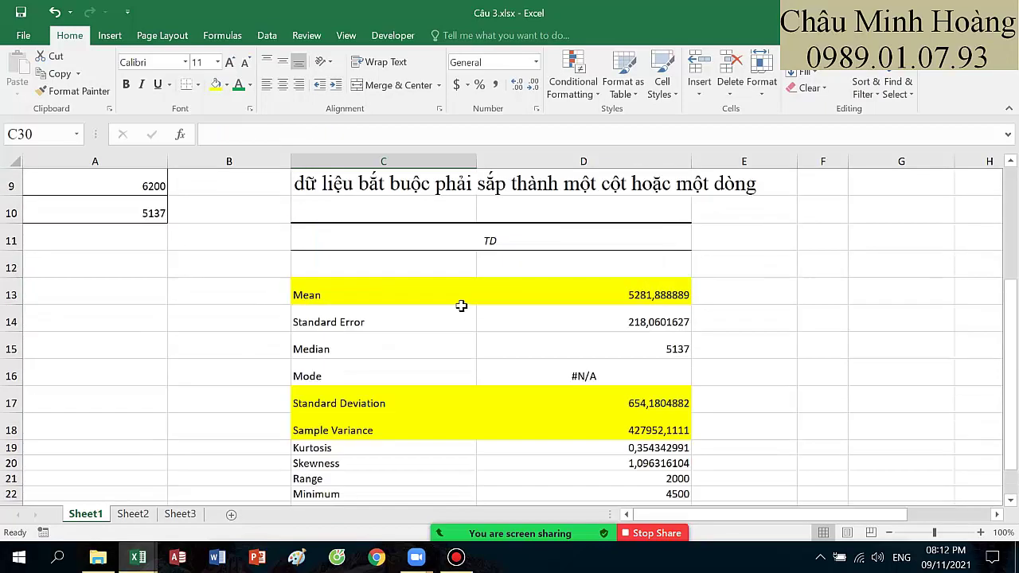
{"action": "left_click_drag", "start_coordinate": [344, 239], "coordinate": [643, 432]}
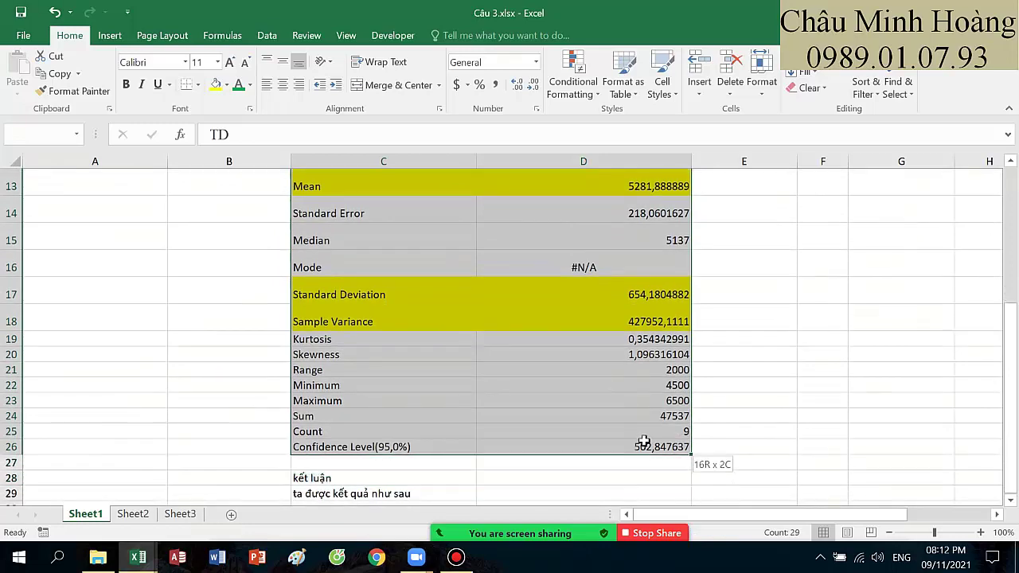
{"action": "key", "text": "ctrl+c"}
{"action": "scroll", "coordinate": [539, 393], "scroll_direction": "down", "scroll_amount": 2}
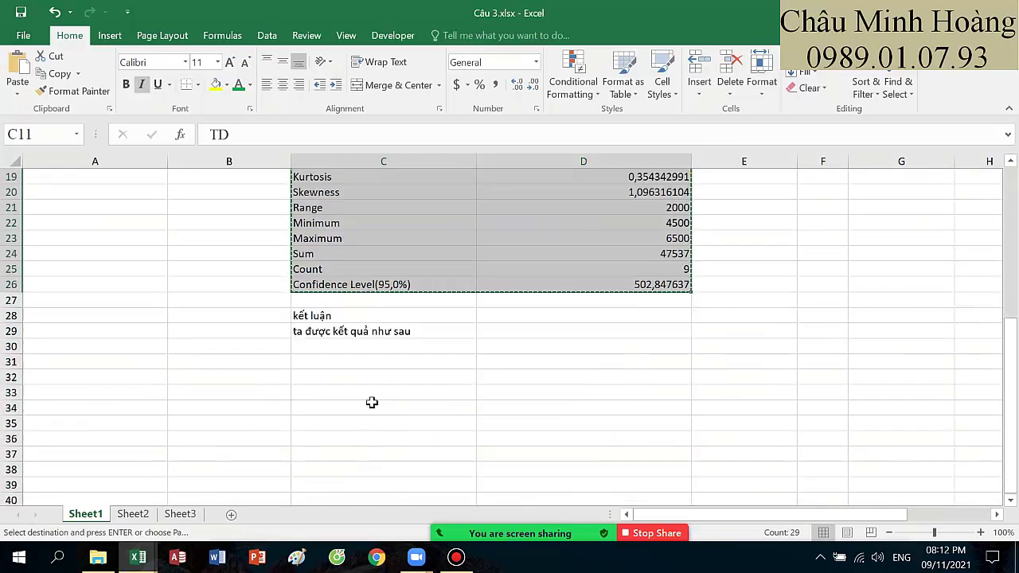
{"action": "left_click", "coordinate": [366, 360]}
{"action": "key", "text": "ctrl+v"}
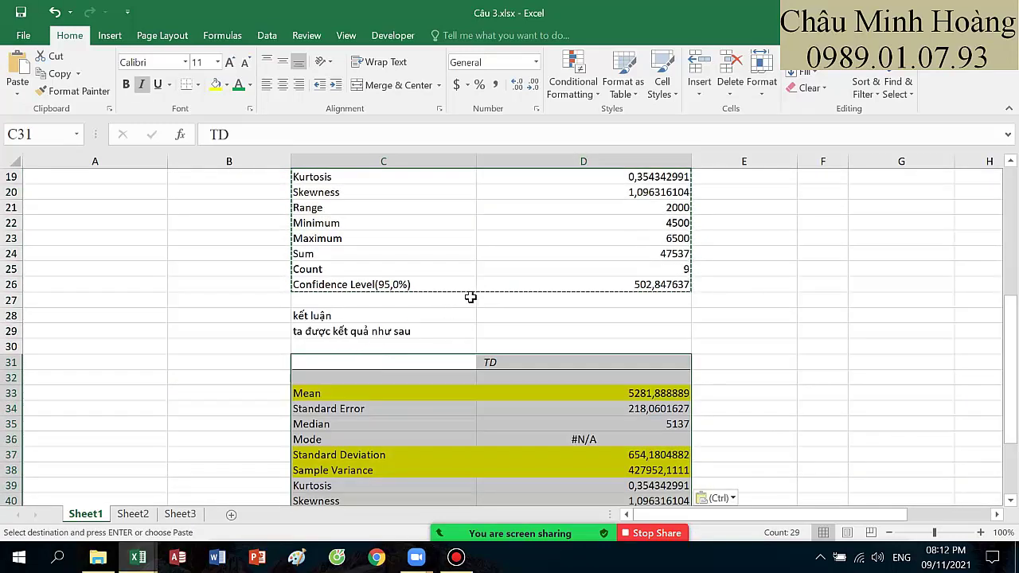
Step: Review the highlighted Sample Variance, Standard Deviation and Mean rows in the original statistics table
{"action": "scroll", "coordinate": [471, 293], "scroll_direction": "up", "scroll_amount": 2}
{"action": "left_click_drag", "start_coordinate": [407, 321], "coordinate": [574, 323]}
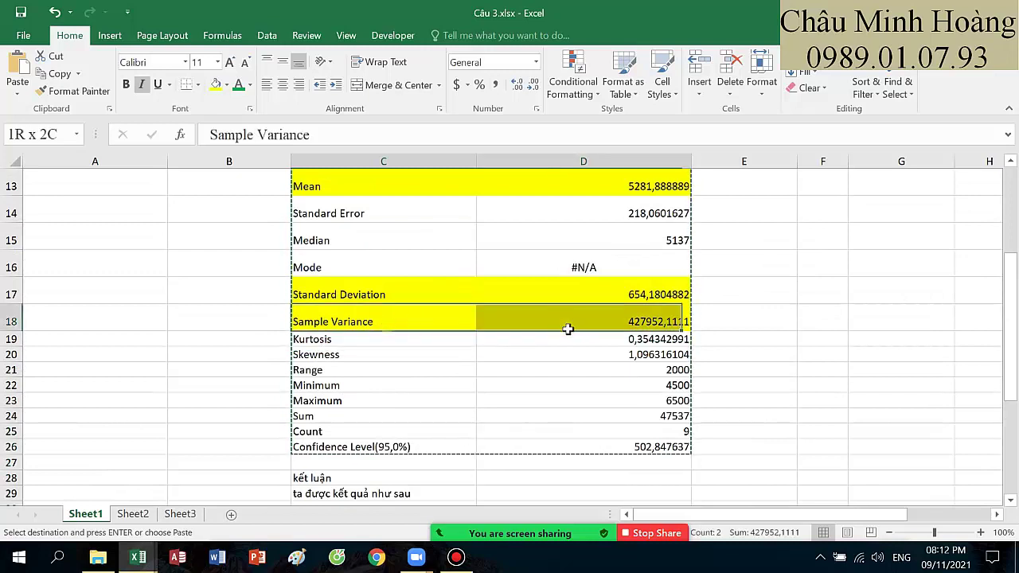
{"action": "left_click_drag", "start_coordinate": [435, 293], "coordinate": [619, 316]}
{"action": "scroll", "coordinate": [618, 316], "scroll_direction": "up", "scroll_amount": 1}
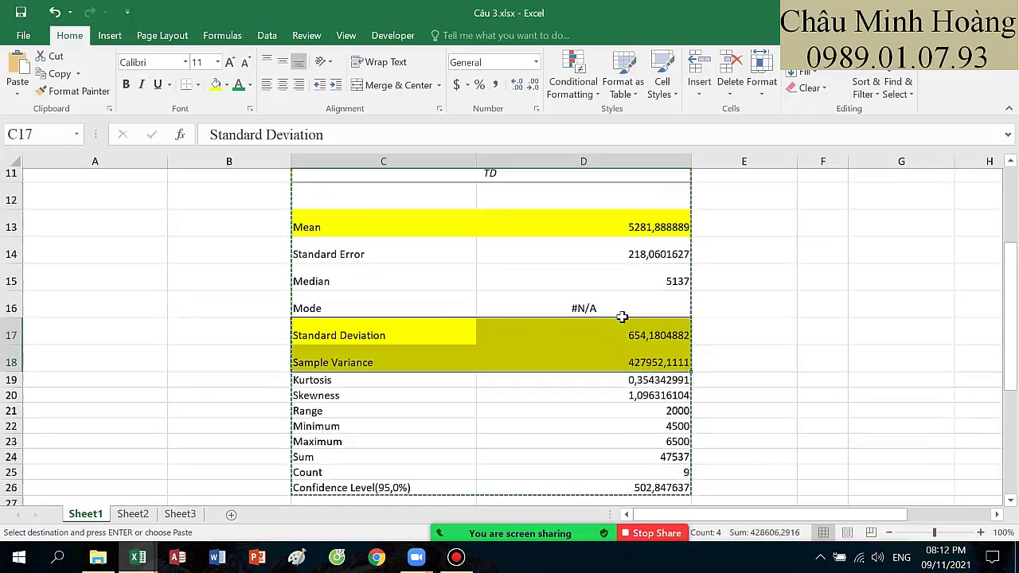
{"action": "left_click_drag", "start_coordinate": [342, 269], "coordinate": [591, 264]}
{"action": "scroll", "coordinate": [606, 271], "scroll_direction": "up", "scroll_amount": 3}
{"action": "scroll", "coordinate": [585, 309], "scroll_direction": "down", "scroll_amount": 6}
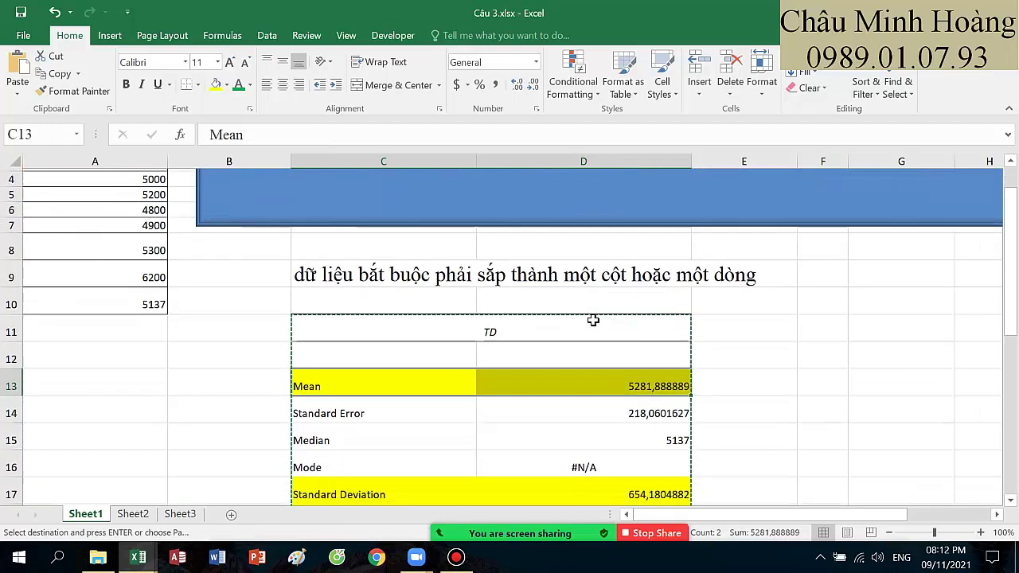
{"action": "scroll", "coordinate": [442, 379], "scroll_direction": "down", "scroll_amount": 3}
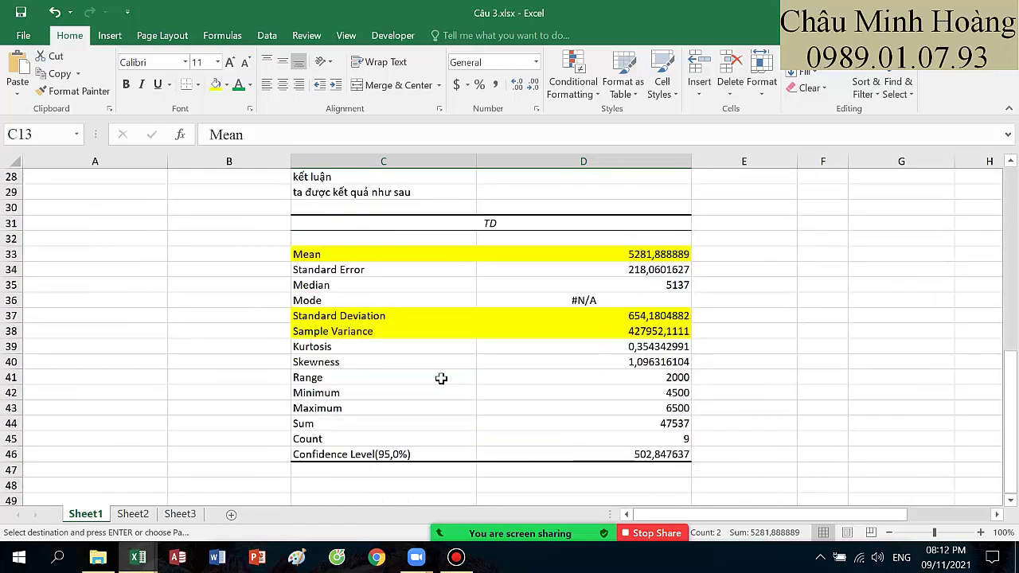
Step: Enlarge the font of the line "ta được kết quả như sau" in cell C29 by several sizes
{"action": "scroll", "coordinate": [441, 379], "scroll_direction": "up", "scroll_amount": 1}
{"action": "mouse_move", "coordinate": [312, 241]}
{"action": "left_mouse_down"}
{"action": "mouse_move", "coordinate": [610, 250]}
{"action": "mouse_move", "coordinate": [630, 237]}
{"action": "left_mouse_up"}
{"action": "left_click", "coordinate": [230, 63]}
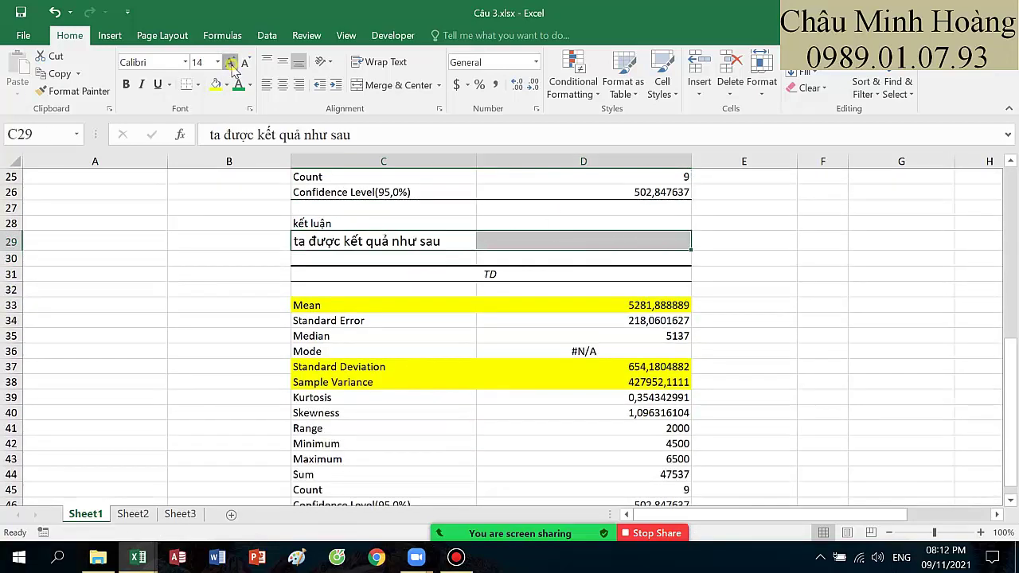
{"action": "left_click", "coordinate": [231, 63]}
{"action": "left_click", "coordinate": [231, 63]}
{"action": "left_click", "coordinate": [230, 63]}
{"action": "left_click_drag", "start_coordinate": [367, 280], "coordinate": [686, 487]}
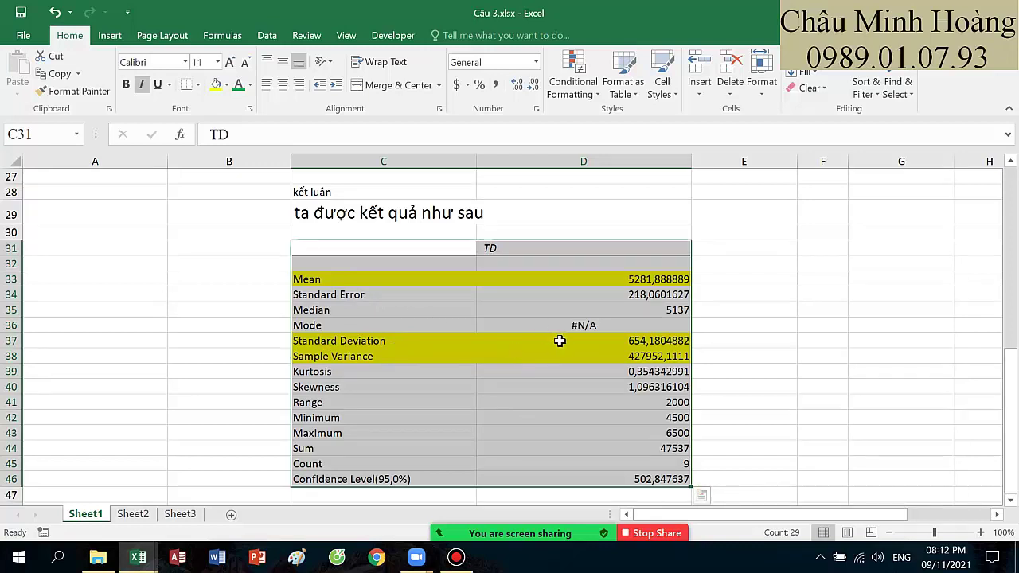
{"action": "left_click", "coordinate": [456, 558]}
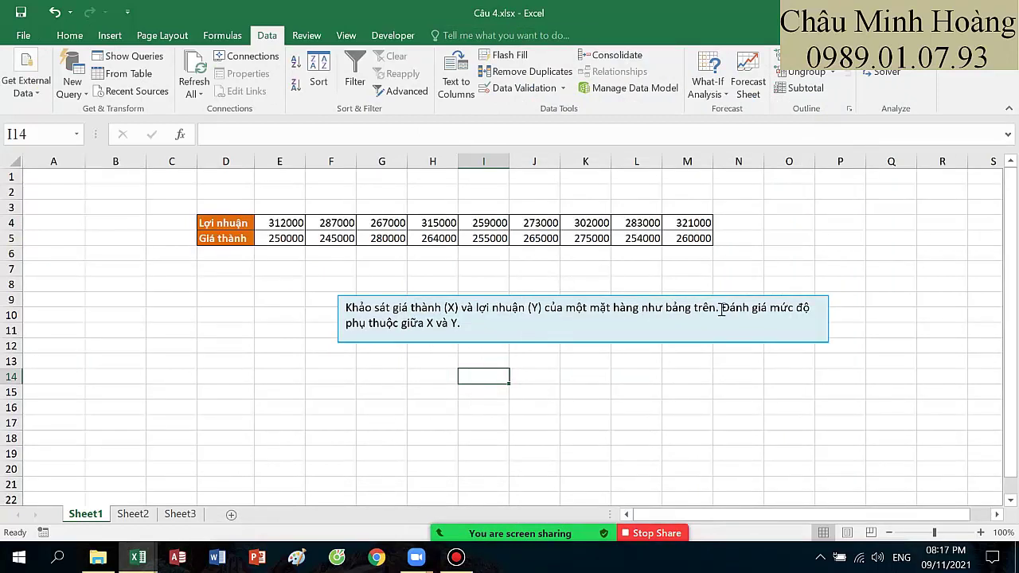
Step: Color the phrase "Đánh giá mức độ phụ thuộc giữa X và" red in the problem text box of Câu 4.xlsx
{"action": "left_click_drag", "start_coordinate": [722, 307], "coordinate": [817, 322]}
{"action": "left_click_drag", "start_coordinate": [447, 325], "coordinate": [448, 325]}
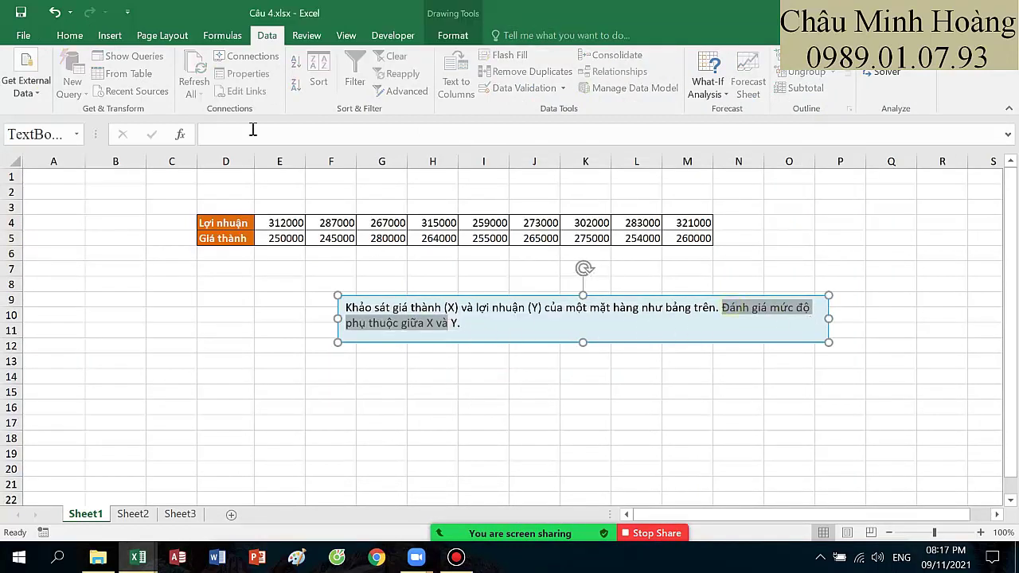
{"action": "left_click", "coordinate": [69, 35]}
{"action": "left_click", "coordinate": [236, 88]}
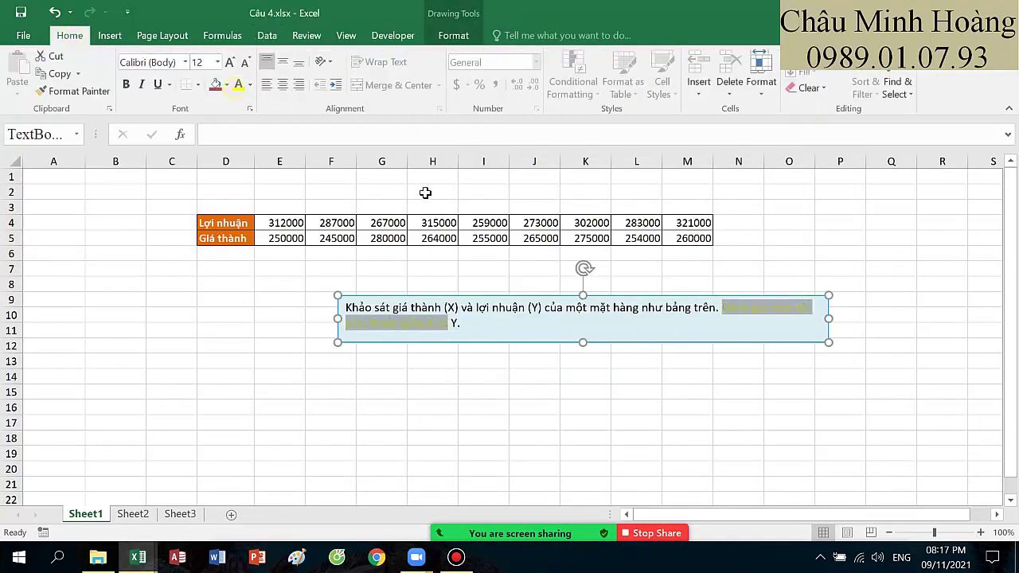
{"action": "left_click", "coordinate": [249, 84]}
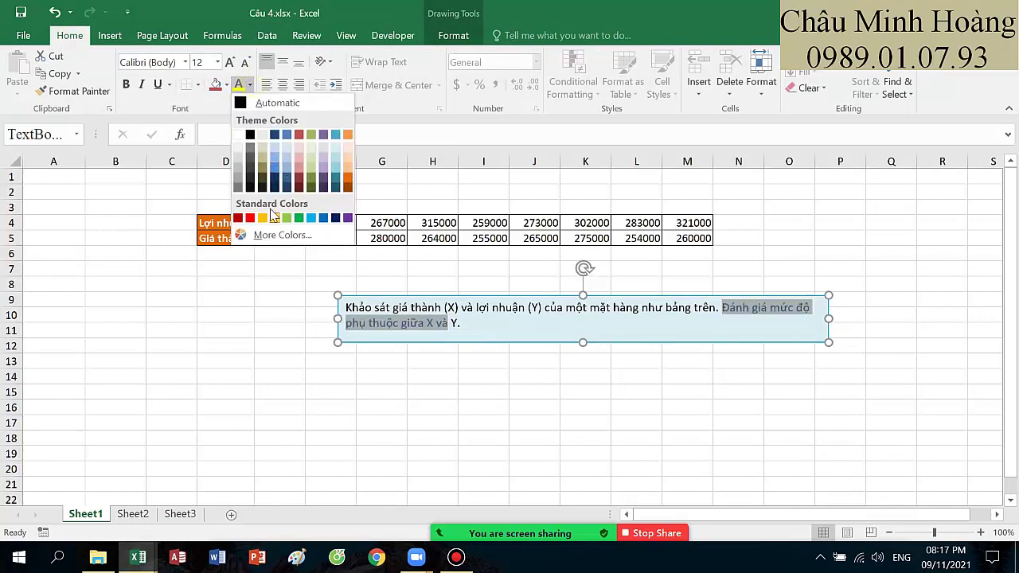
{"action": "left_click", "coordinate": [249, 218]}
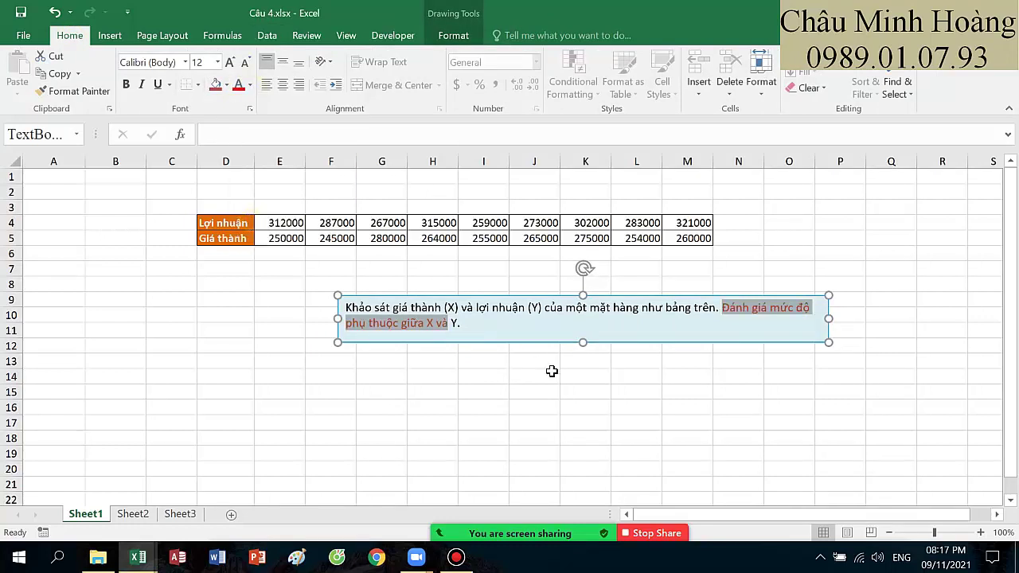
{"action": "left_click", "coordinate": [486, 384]}
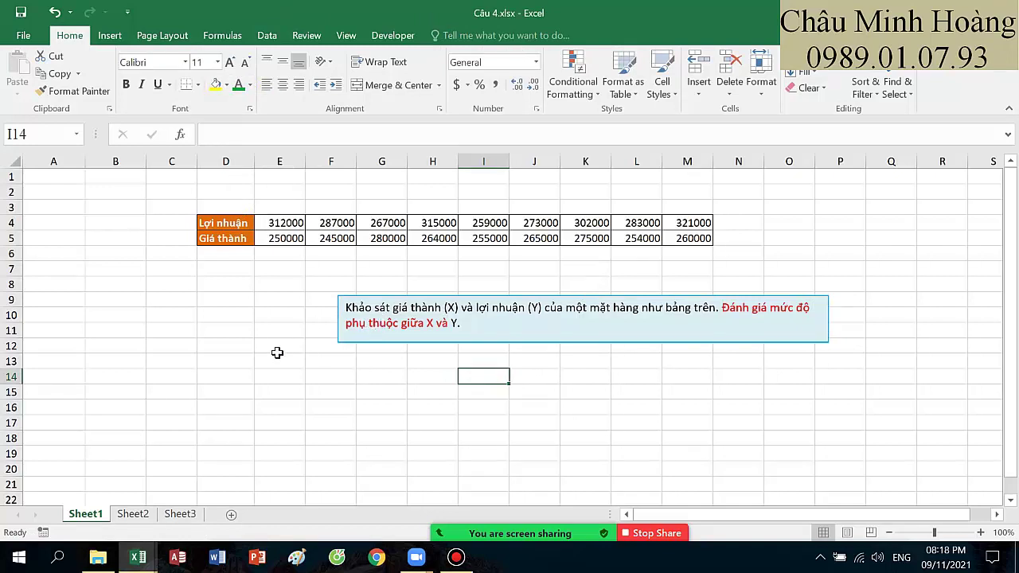
Step: Enter the formula =CORREL(E4:M4;E5:M5) in cell D13 to correlate profit with cost price
{"action": "left_click", "coordinate": [219, 359]}
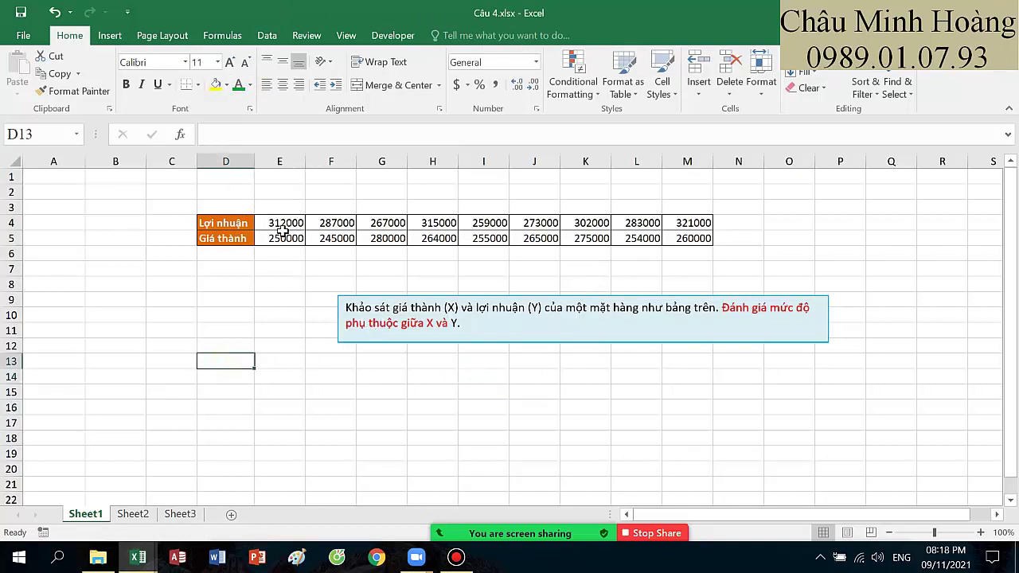
{"action": "type", "text": "=co"}
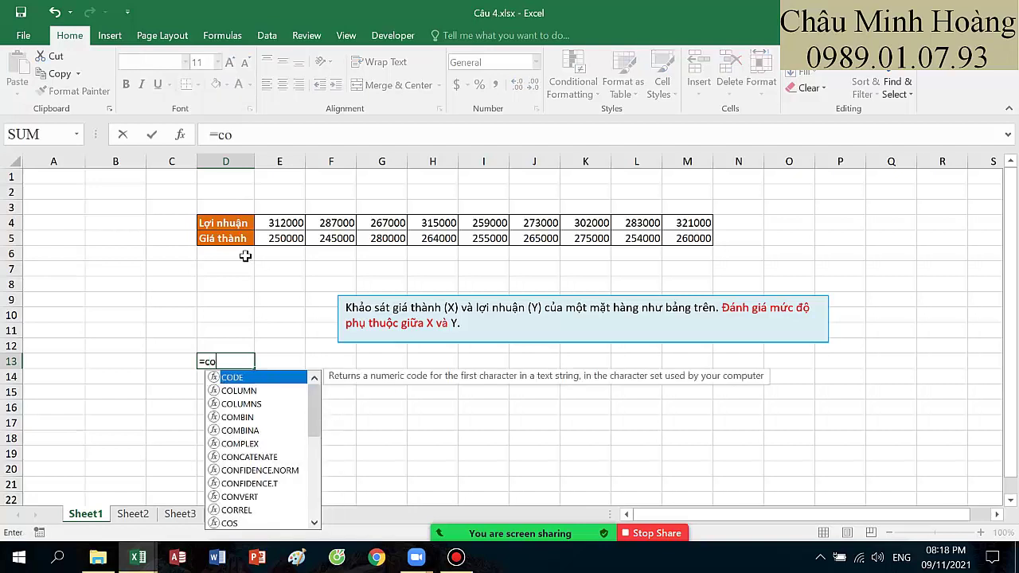
{"action": "double_click", "coordinate": [242, 512]}
{"action": "left_click_drag", "start_coordinate": [292, 223], "coordinate": [693, 227]}
{"action": "type", "text": ";"}
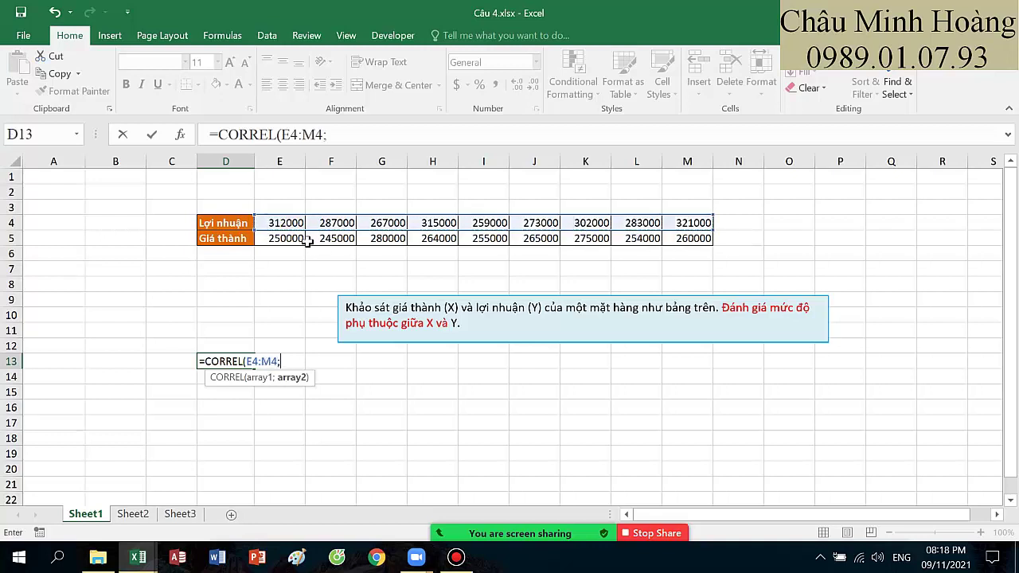
{"action": "left_click_drag", "start_coordinate": [296, 239], "coordinate": [685, 248]}
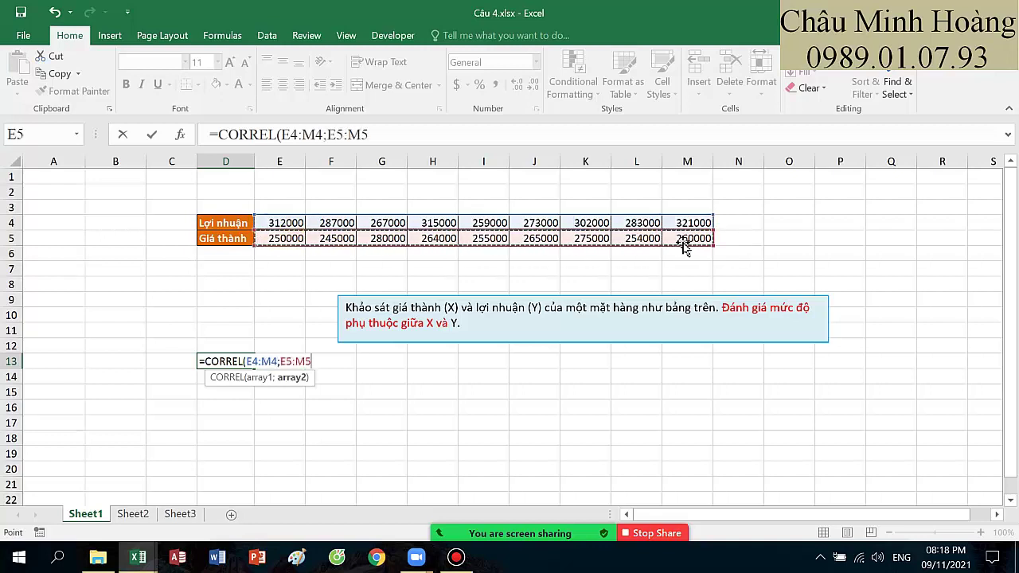
{"action": "type", "text": ")"}
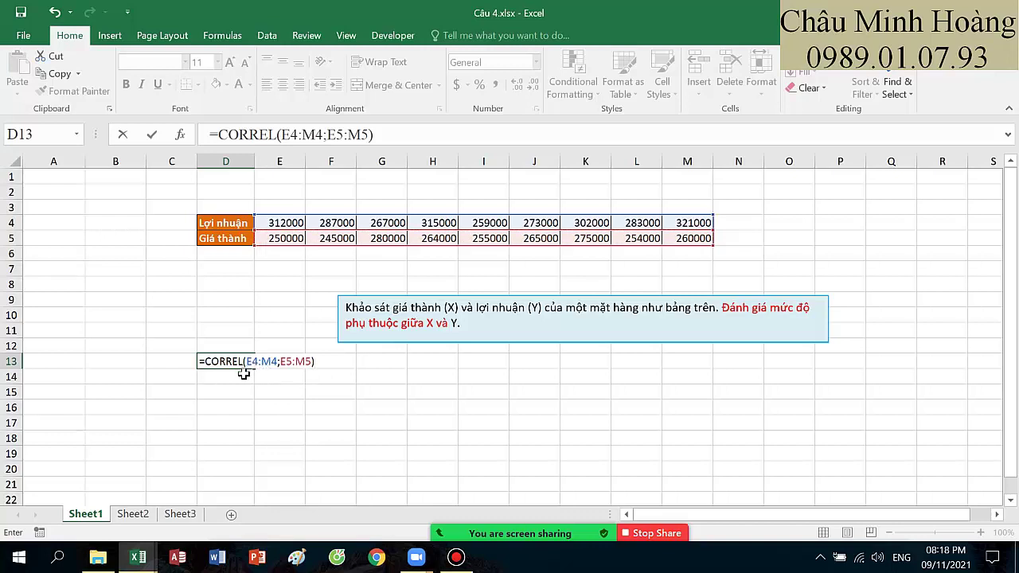
{"action": "left_click", "coordinate": [256, 364]}
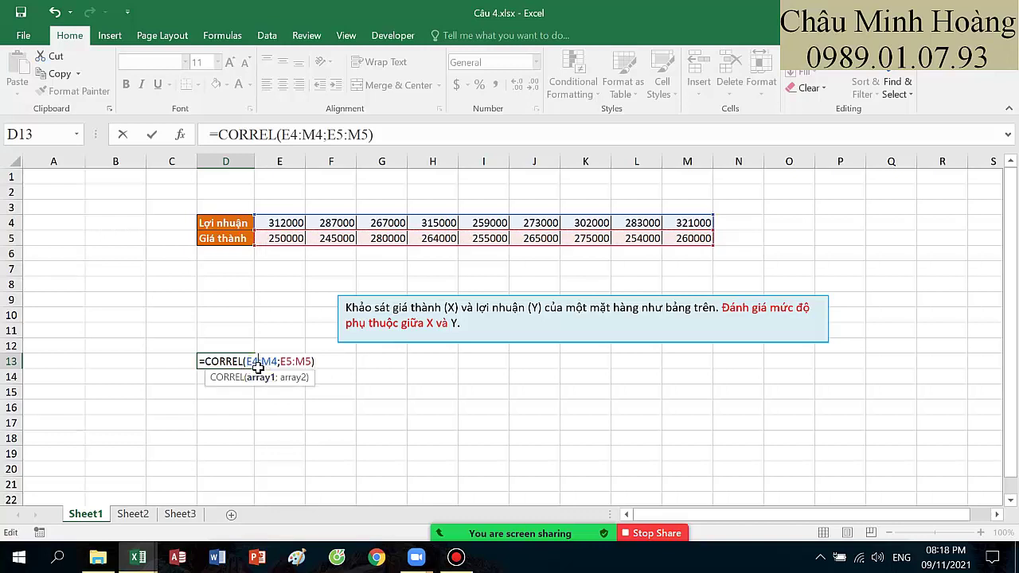
{"action": "left_click", "coordinate": [284, 363]}
{"action": "key", "text": "Return"}
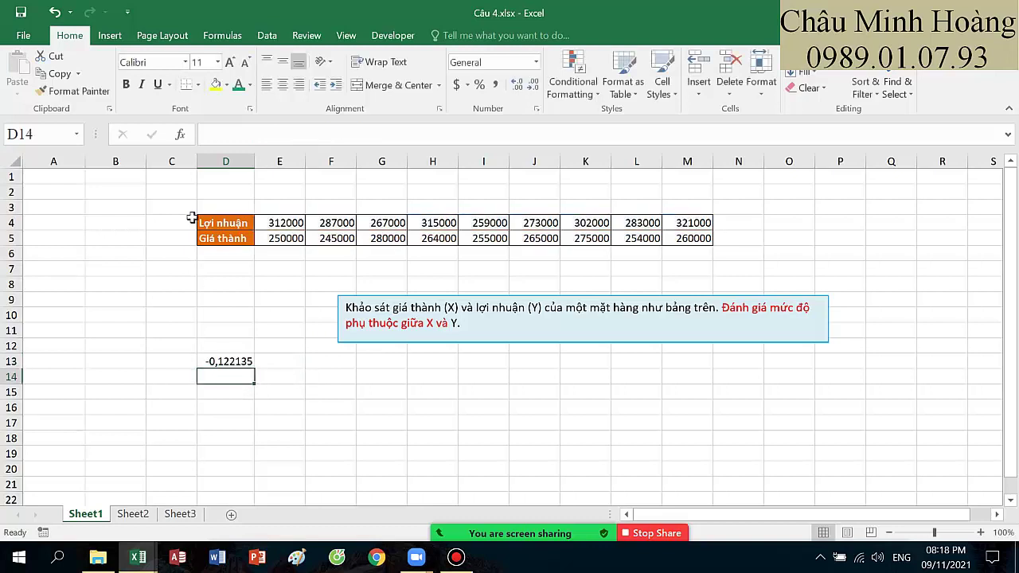
Step: Set up a Correlation data analysis with input range D4:M5, grouped by rows
{"action": "left_click", "coordinate": [267, 35]}
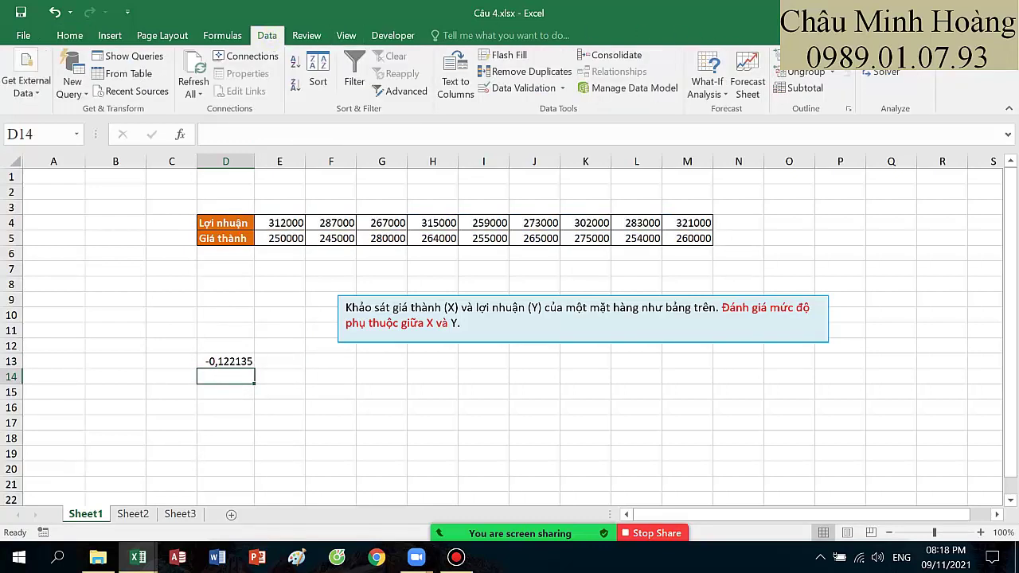
{"action": "left_click", "coordinate": [891, 54]}
{"action": "left_click", "coordinate": [617, 282]}
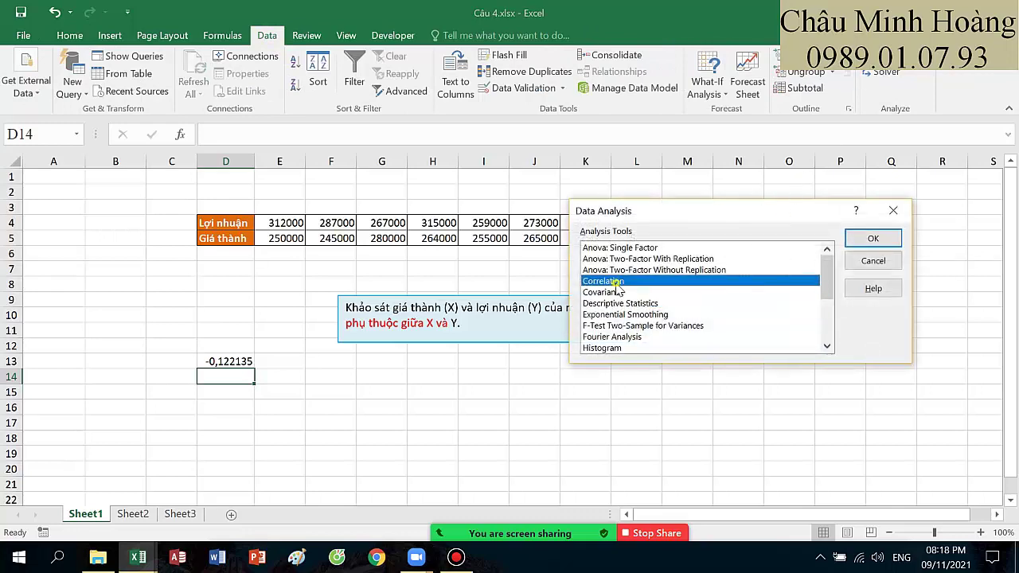
{"action": "left_click", "coordinate": [874, 238]}
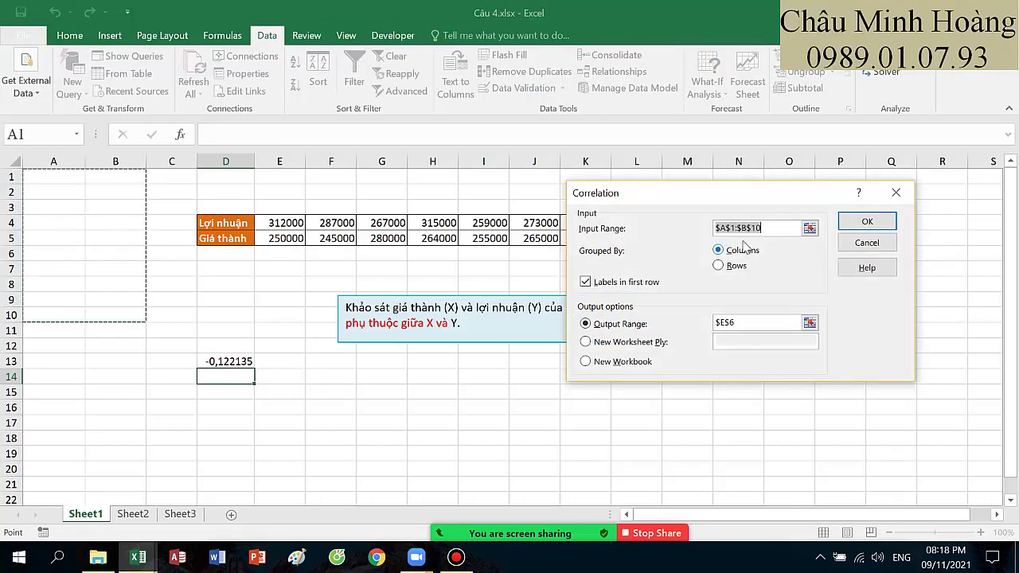
{"action": "left_click_drag", "start_coordinate": [243, 224], "coordinate": [676, 238]}
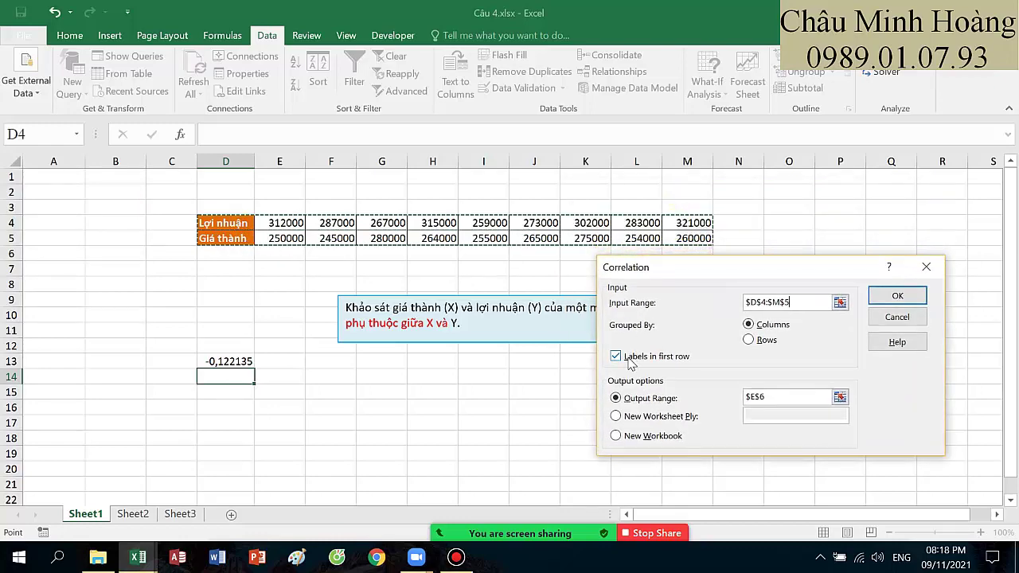
{"action": "left_click", "coordinate": [752, 339]}
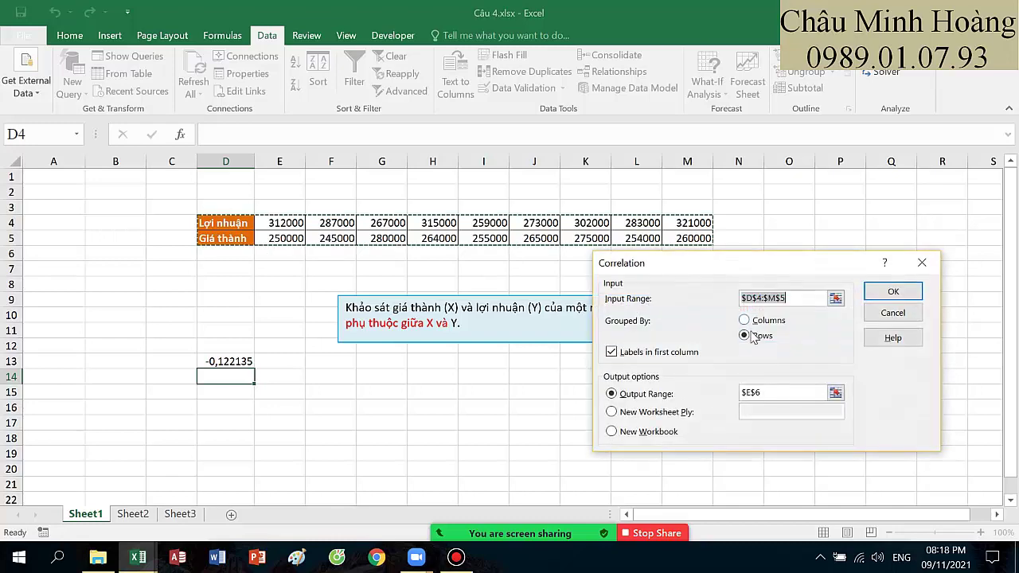
Step: Output the correlation matrix at cell F13 and widen column G to fit its coefficient
{"action": "left_click", "coordinate": [778, 393]}
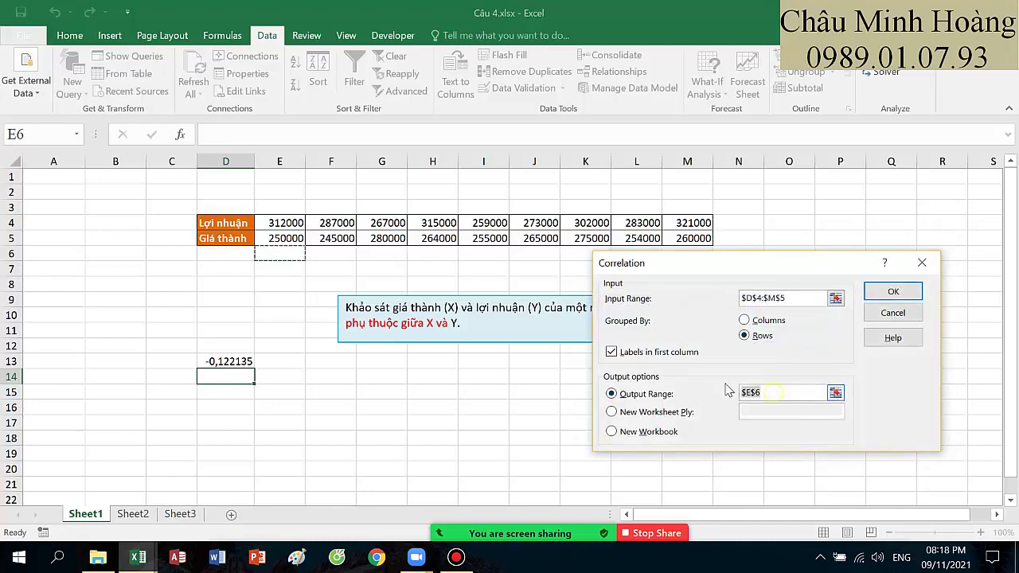
{"action": "left_click", "coordinate": [333, 362]}
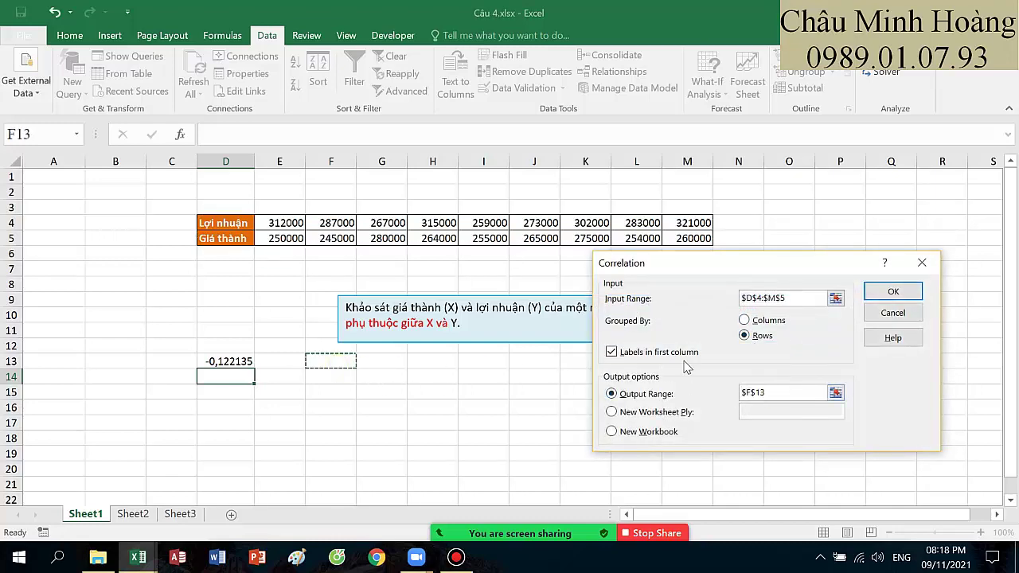
{"action": "left_click", "coordinate": [884, 293]}
{"action": "left_click", "coordinate": [379, 392]}
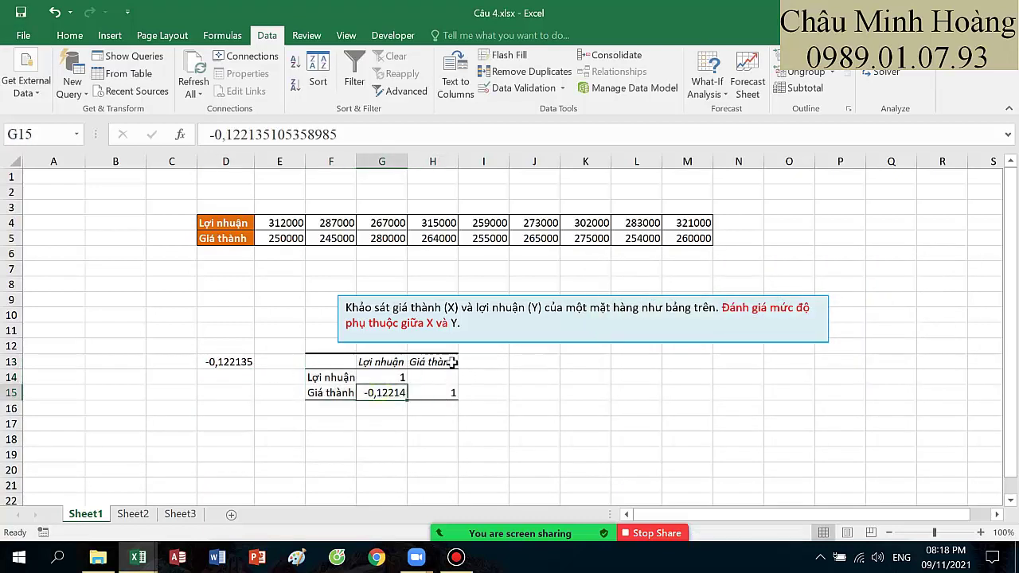
{"action": "left_click_drag", "start_coordinate": [406, 162], "coordinate": [472, 161]}
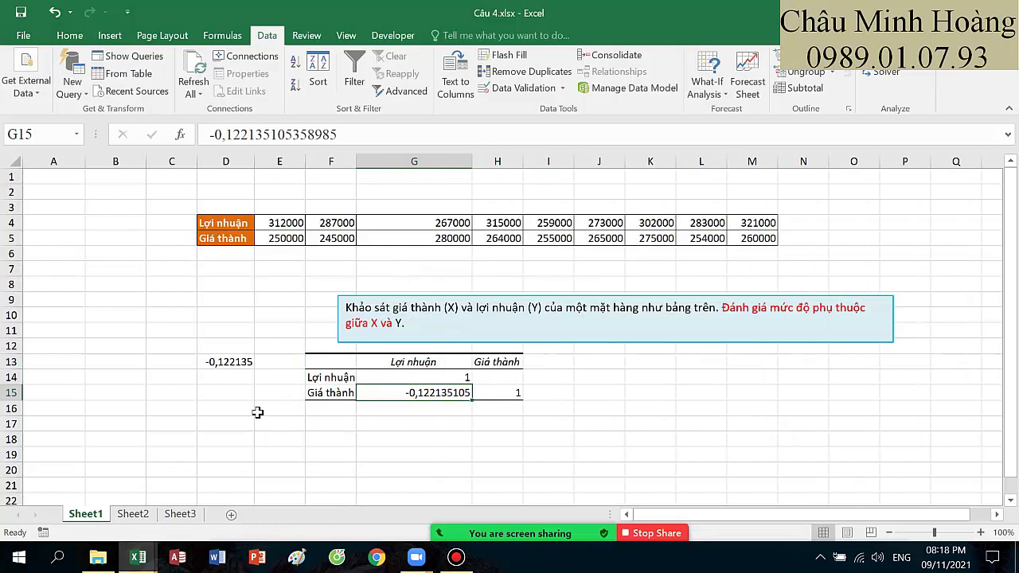
Step: Enter the remark "nhận xét lợi nhuận và giá thành không tương quan với nhau vì hệ số là -0,122135" in cell D17
{"action": "left_click", "coordinate": [237, 430]}
{"action": "type", "text": "nhận xét"}
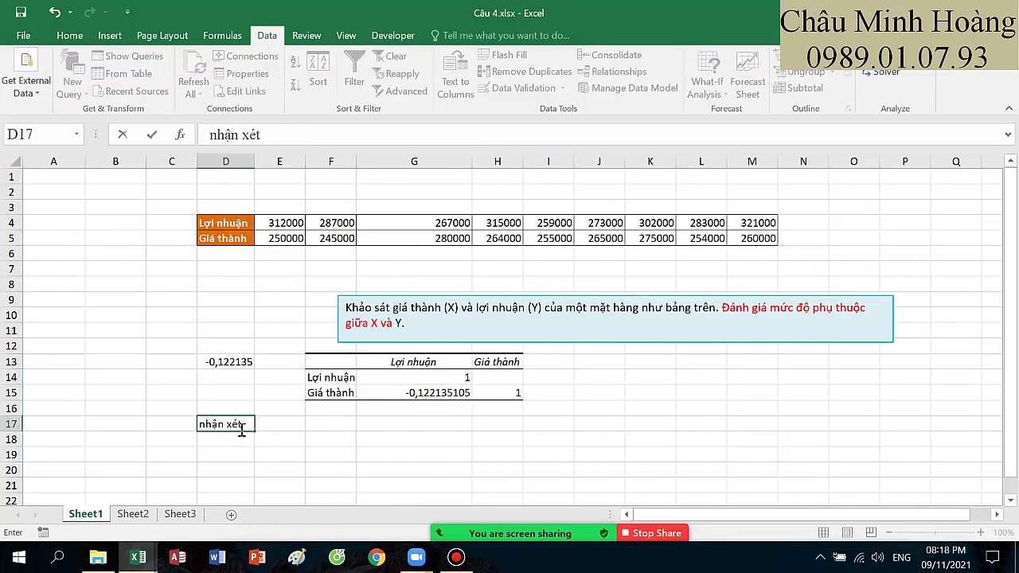
{"action": "type", "text": " lợi nhuận vaà giá t"}
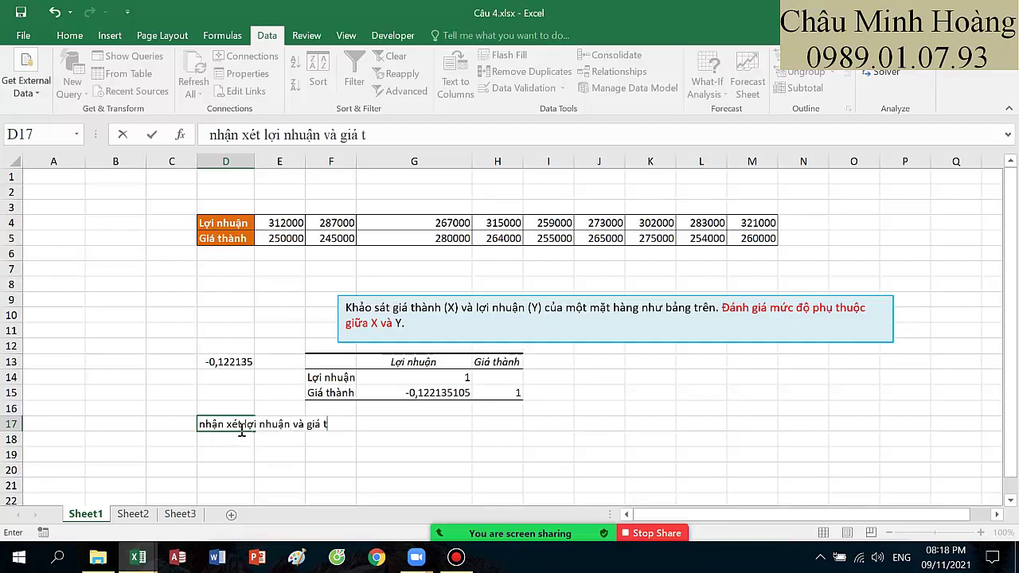
{"action": "type", "text": "hành không"}
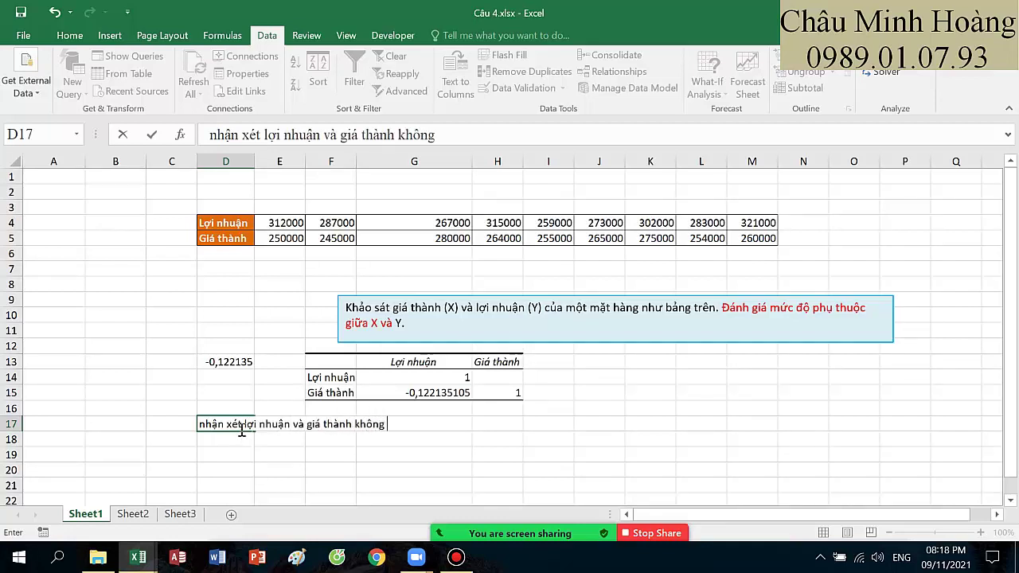
{"action": "type", "text": " tương v"}
{"action": "type", "text": "uan vo"}
{"action": "type", "text": "i "}
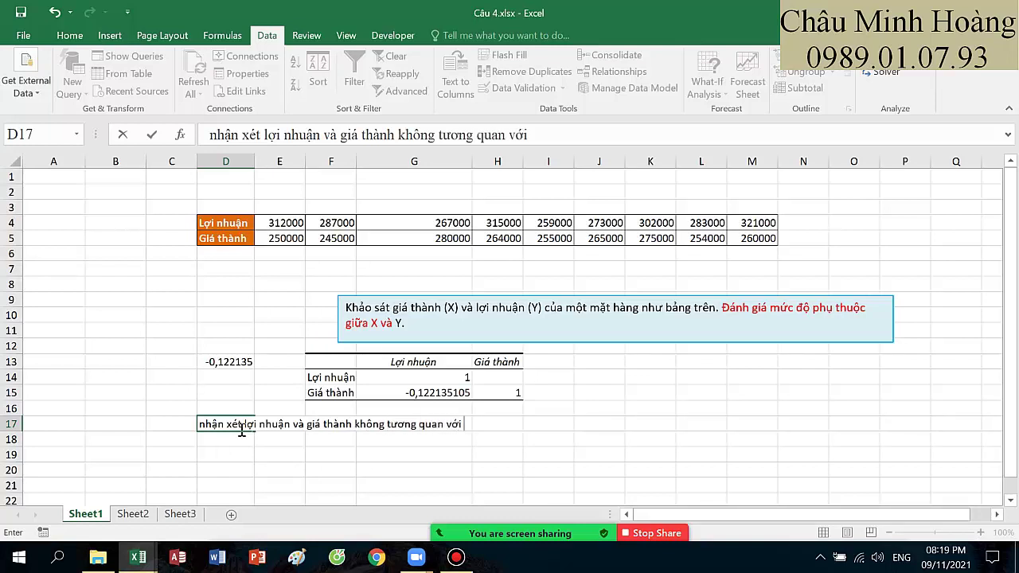
{"action": "type", "text": "nhau vi"}
{"action": "type", "text": " hệ ss"}
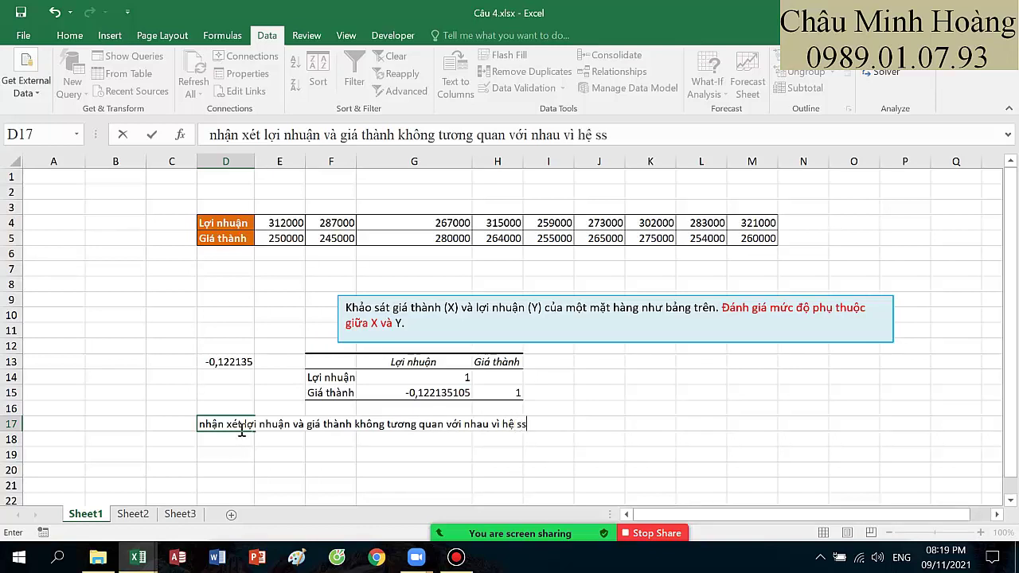
{"action": "key", "text": "BackSpace"}
{"action": "key", "text": "BackSpace"}
{"action": "type", "text": "so"}
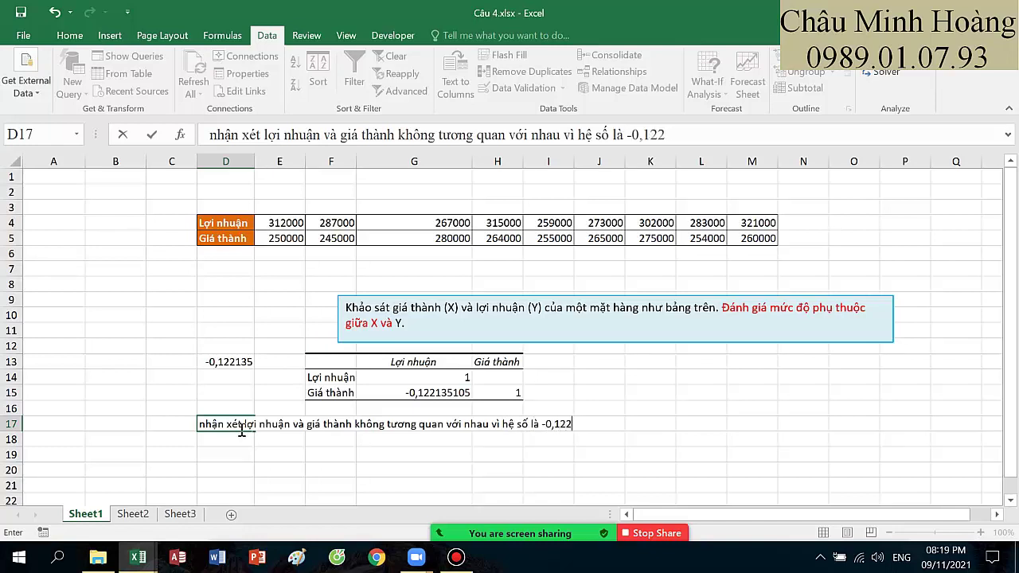
{"action": "key", "text": "Return"}
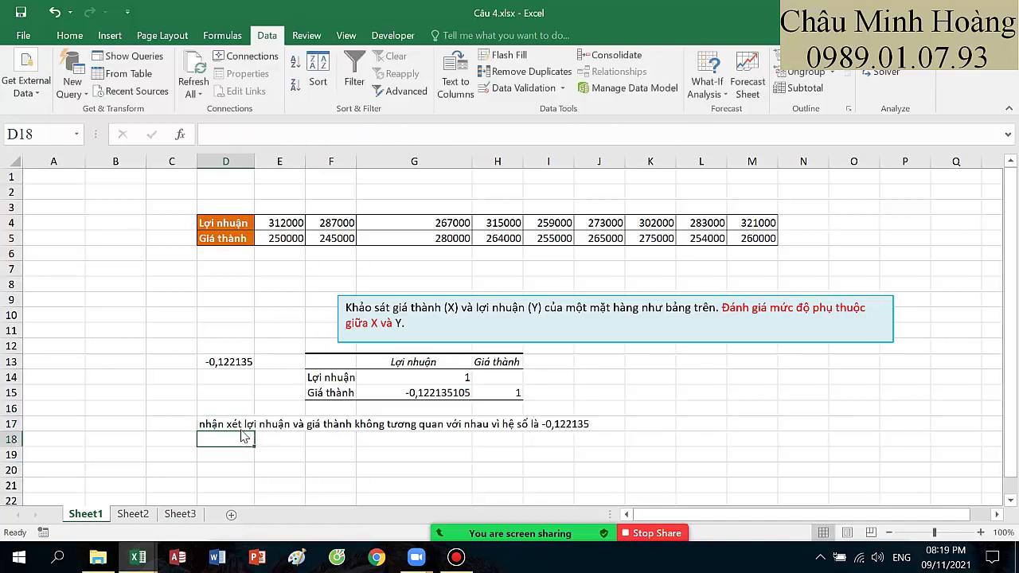
Step: Enter the note "bước 3 bỏ" in cell D18, directly below the correlation remark
{"action": "type", "text": "buo"}
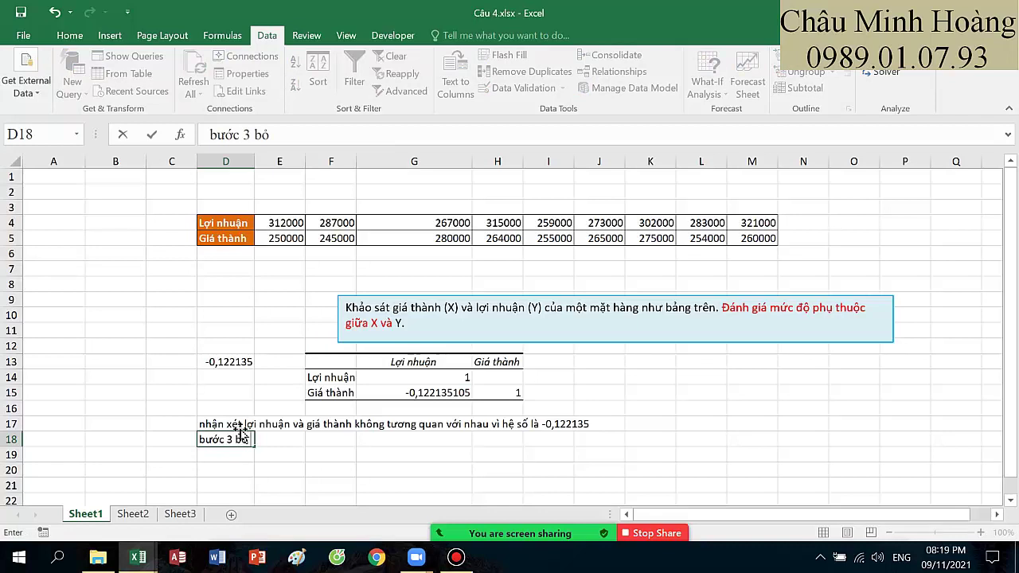
{"action": "type", "text": "c 3 bỏ"}
{"action": "key", "text": "Return"}
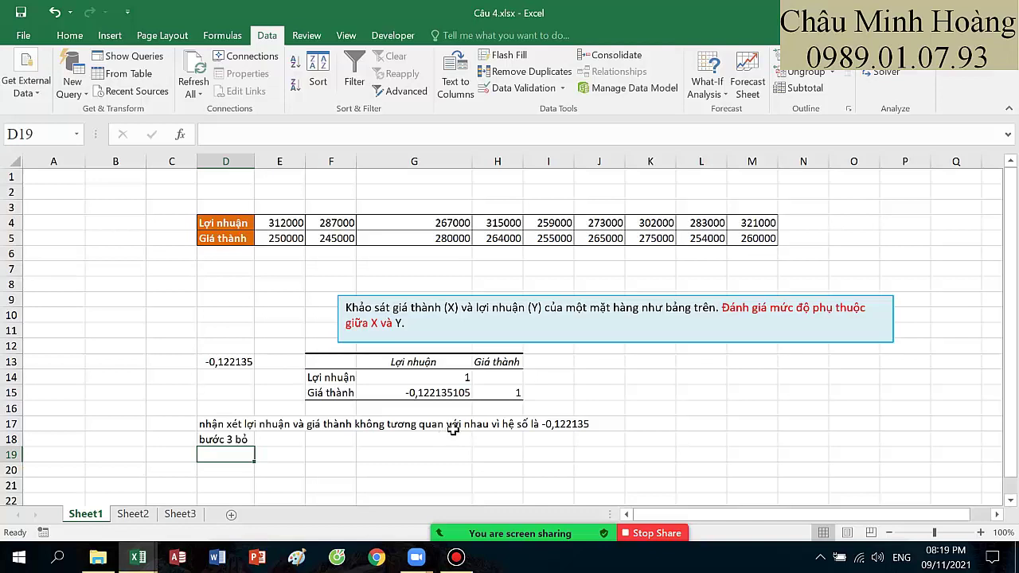
Step: Set the font size of cell G18 to 24
{"action": "left_click", "coordinate": [390, 442]}
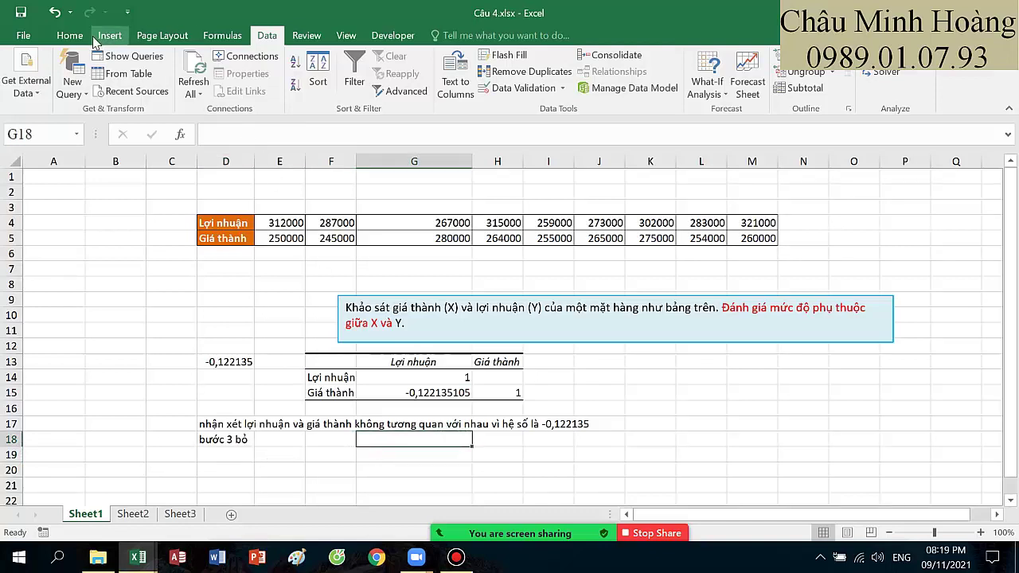
{"action": "left_click", "coordinate": [70, 35]}
{"action": "left_click", "coordinate": [217, 62]}
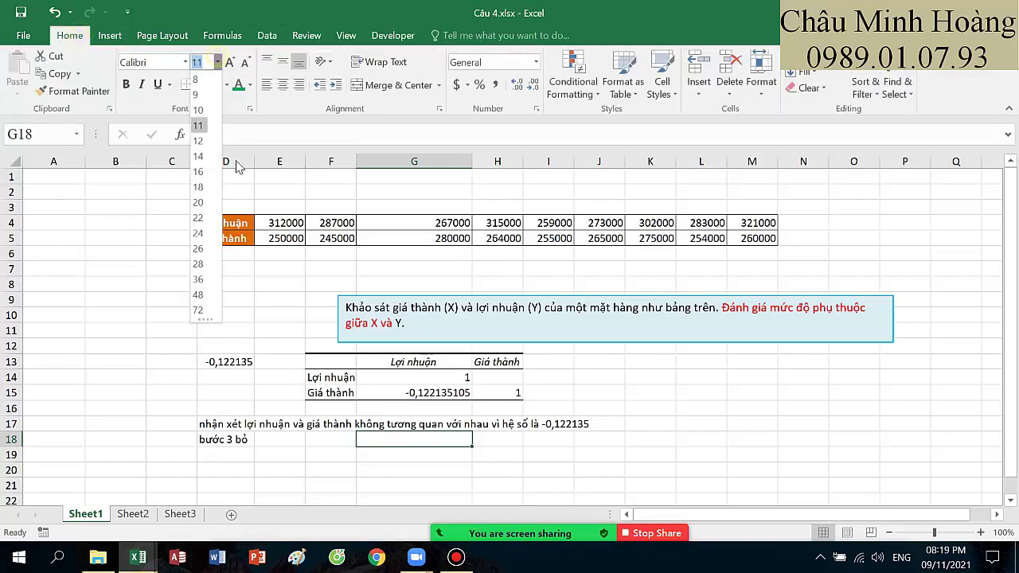
{"action": "left_click", "coordinate": [199, 233]}
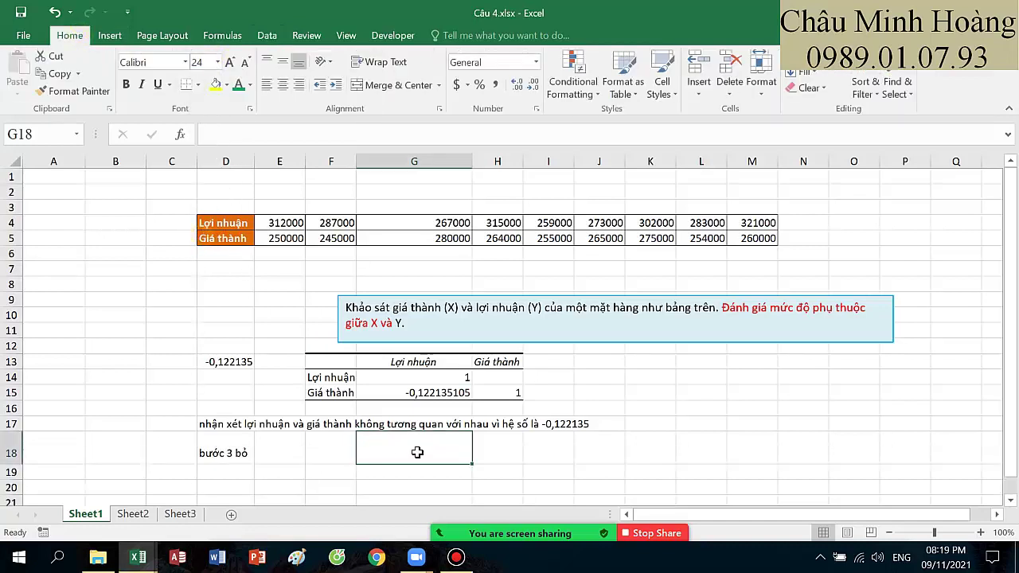
{"action": "type", "text": "=tren"}
{"action": "key", "text": "Tab"}
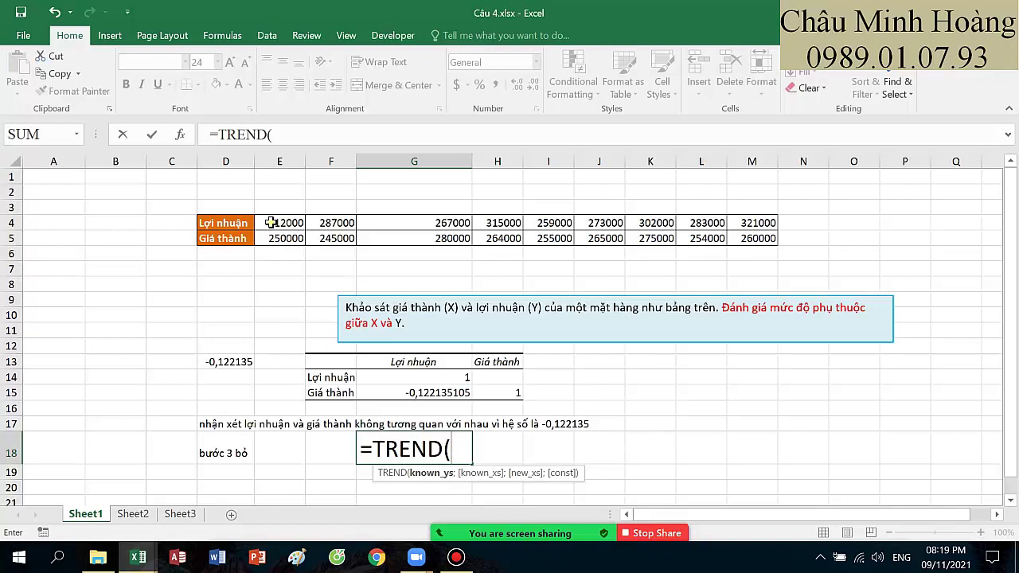
{"action": "left_click_drag", "start_coordinate": [271, 223], "coordinate": [436, 229]}
{"action": "key", "text": "Escape"}
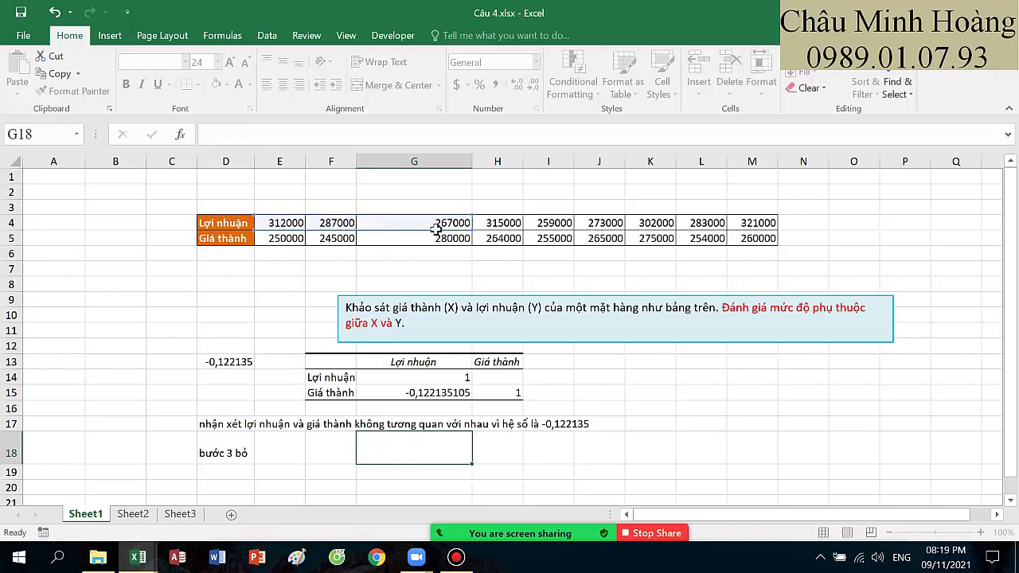
Step: Enter 300000 in cell N5 as a new cost price at the end of the Giá thành row
{"action": "left_click", "coordinate": [791, 235]}
{"action": "type", "text": "2"}
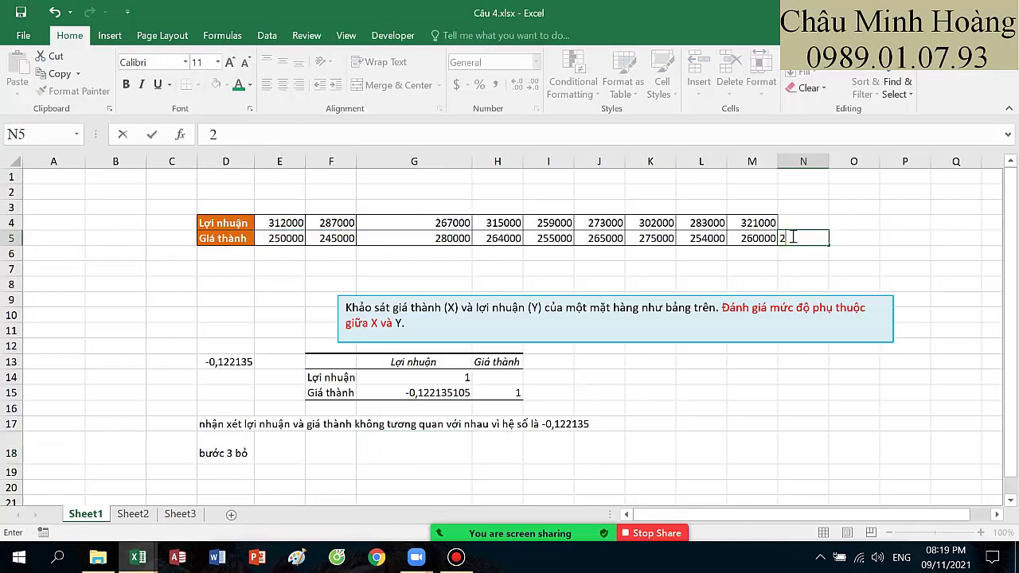
{"action": "type", "text": "0000"}
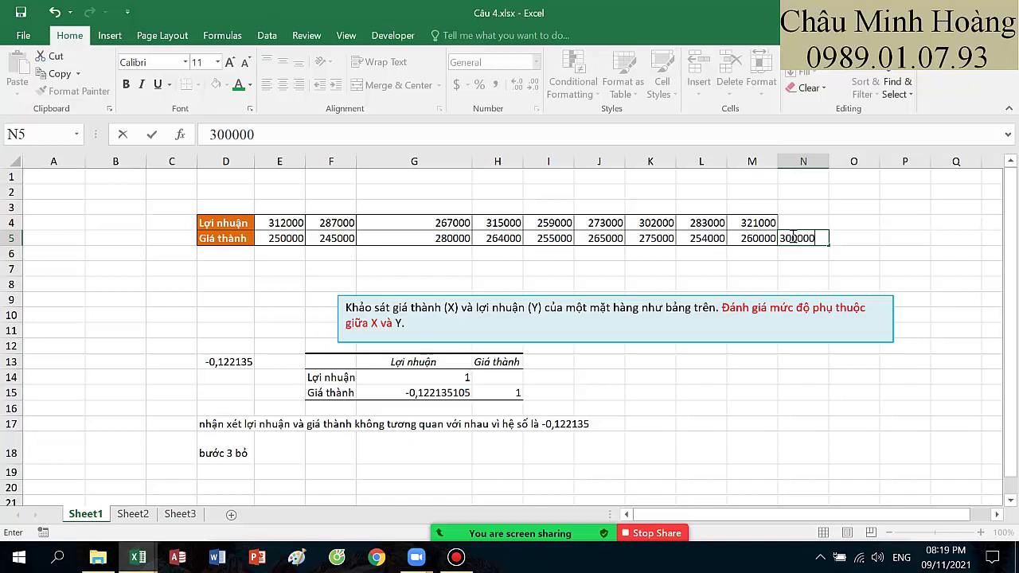
{"action": "type", "text": "0"}
{"action": "key", "text": "Return"}
{"action": "left_click", "coordinate": [811, 238]}
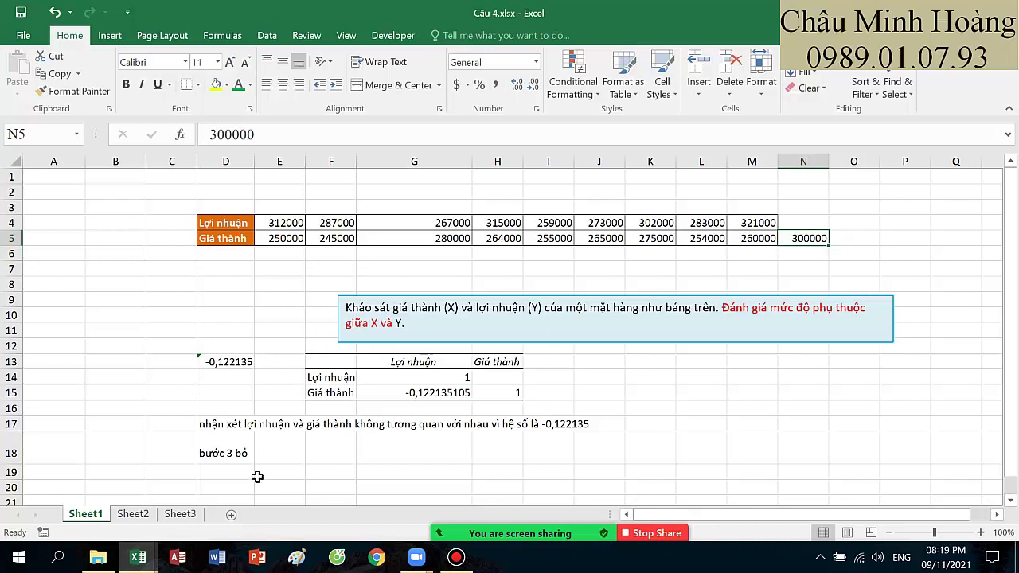
Step: Enter the formula =TREND(E4:M4;E5:M5;N5) in cell G18 to forecast profit for the new cost price
{"action": "left_click", "coordinate": [284, 451]}
{"action": "left_click", "coordinate": [412, 443]}
{"action": "double_click", "coordinate": [414, 445]}
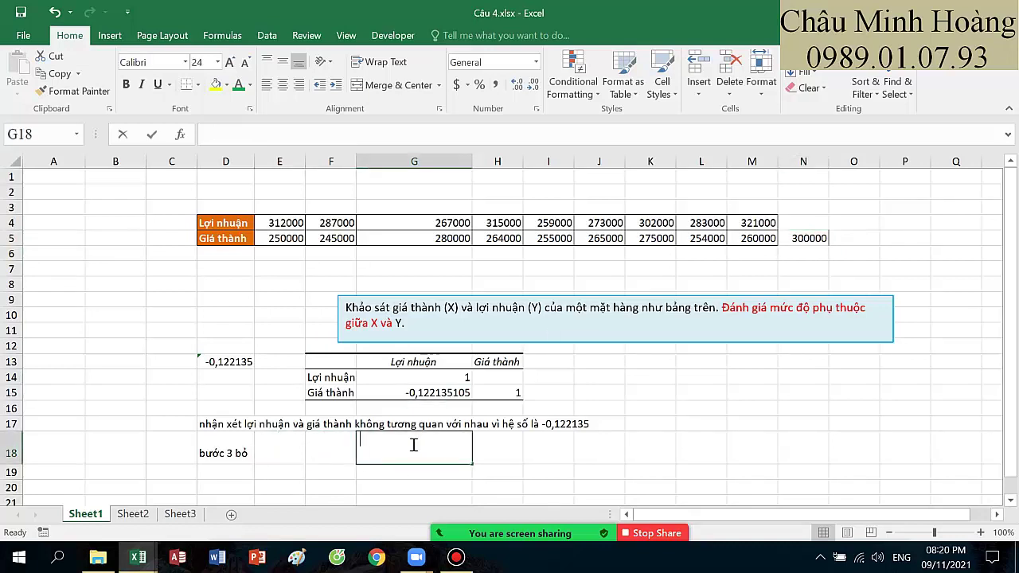
{"action": "type", "text": "=trend"}
{"action": "key", "text": "Tab"}
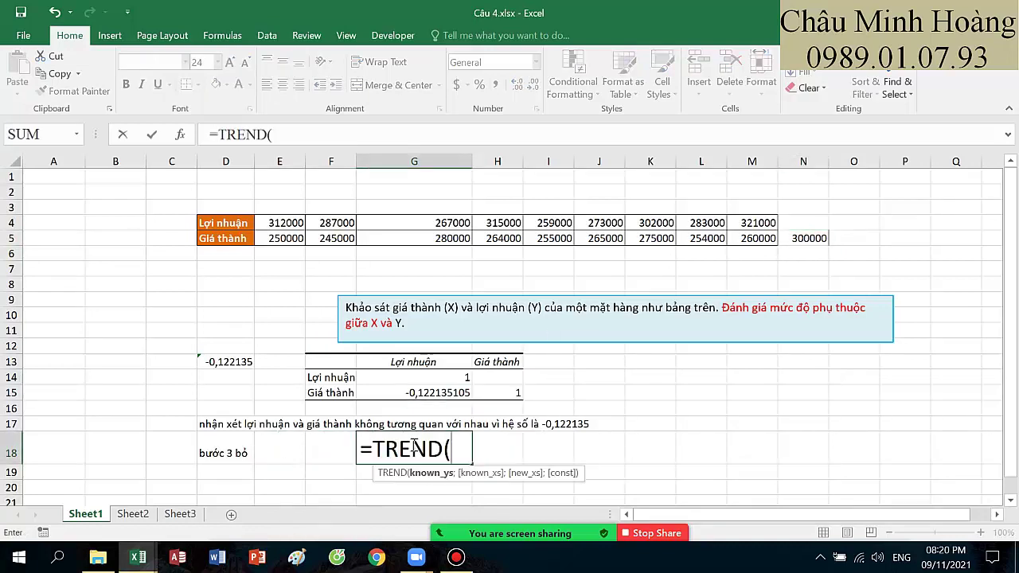
{"action": "left_click_drag", "start_coordinate": [281, 225], "coordinate": [730, 220]}
{"action": "type", "text": ";"}
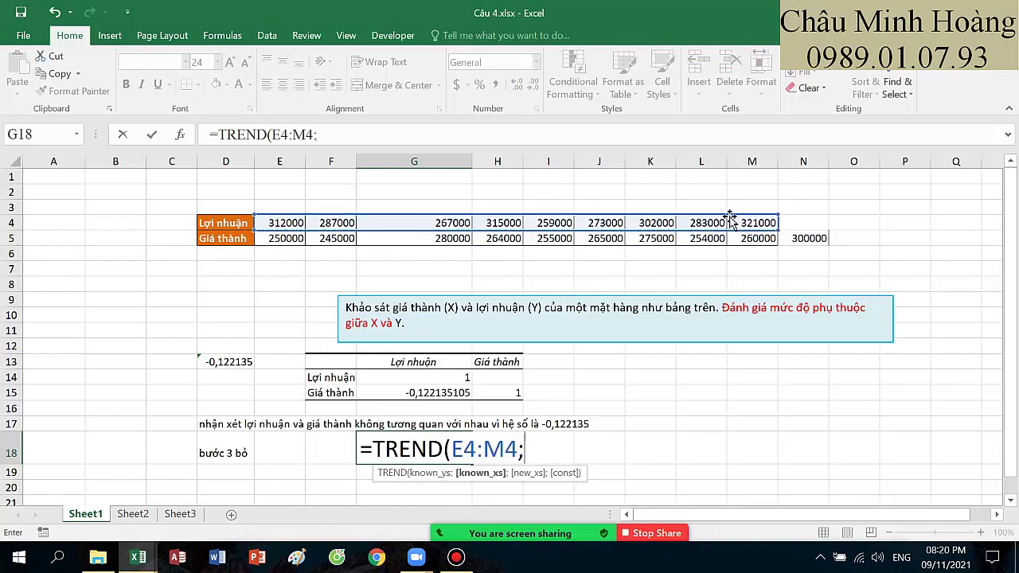
{"action": "left_click_drag", "start_coordinate": [281, 238], "coordinate": [760, 241]}
{"action": "type", "text": ";"}
{"action": "left_click", "coordinate": [796, 238]}
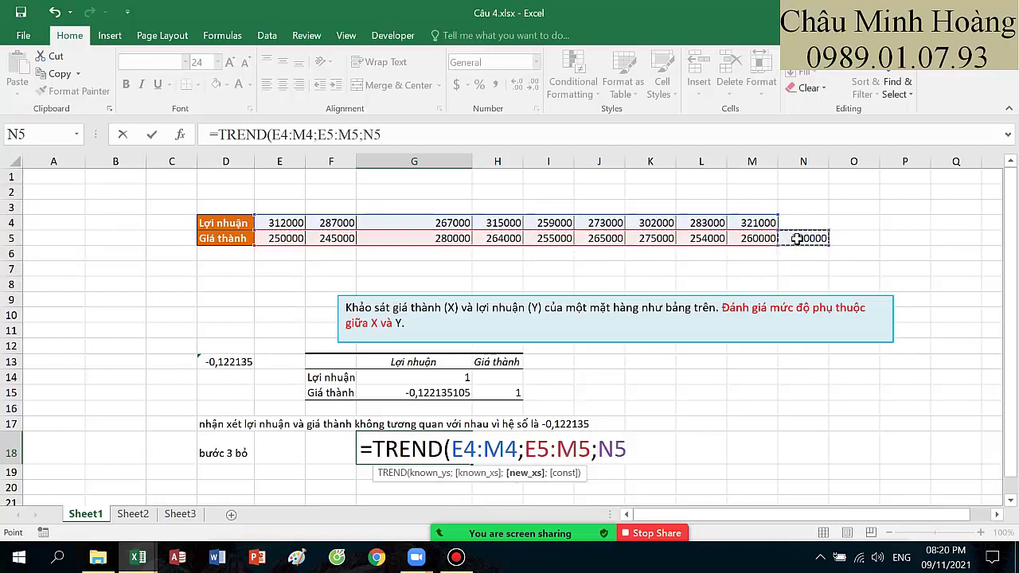
{"action": "type", "text": ")"}
{"action": "key", "text": "Return"}
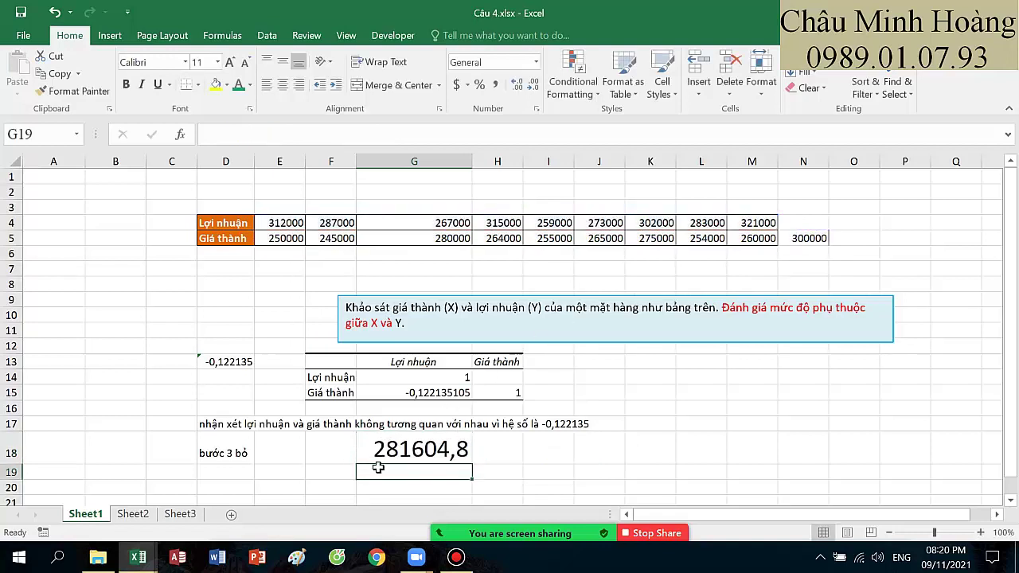
Step: Draft a conclusion in cell G19 reading "kết luận với giá thành đạt được là 281604.8 khi có lợi nhâ"
{"action": "type", "text": "kêt luan"}
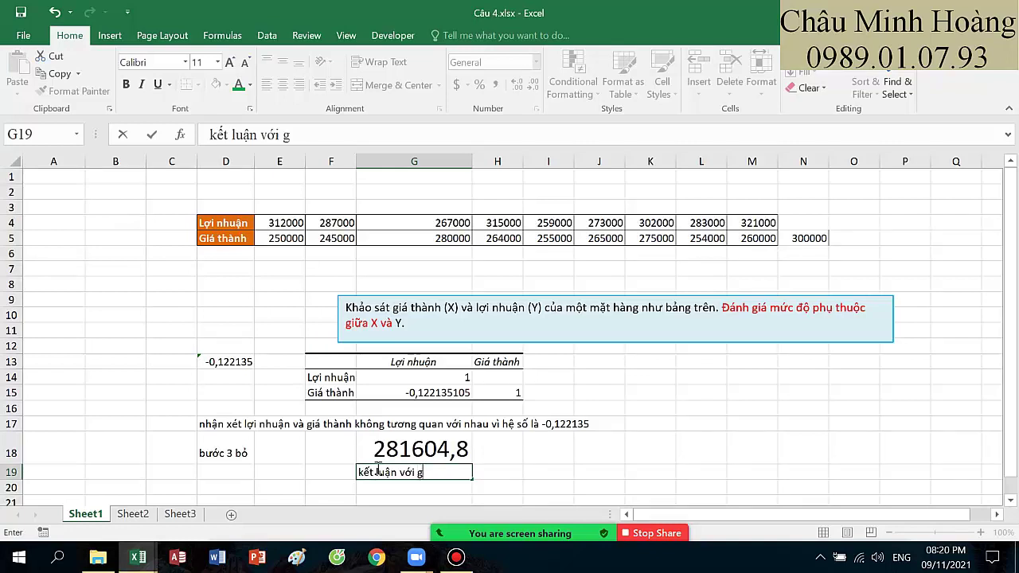
{"action": "type", "text": " với giá thanh "}
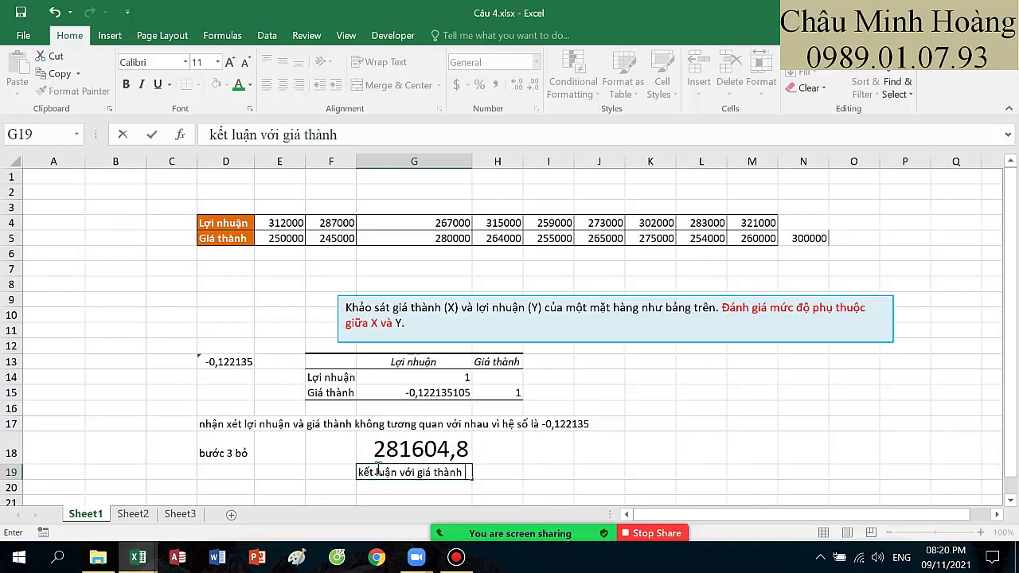
{"action": "type", "text": "281604.8 thì"}
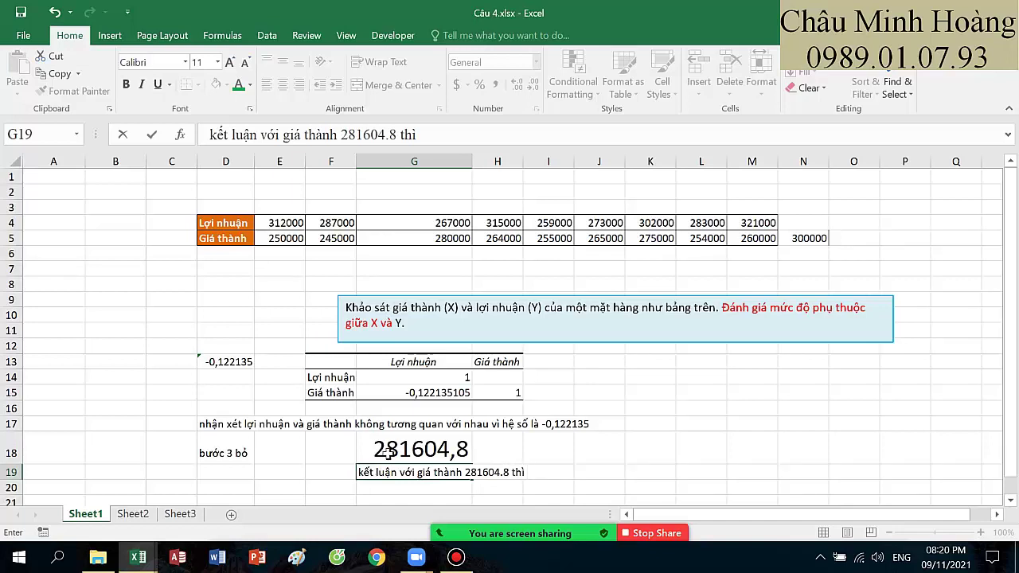
{"action": "left_click", "coordinate": [462, 470]}
{"action": "type", "text": "đat"}
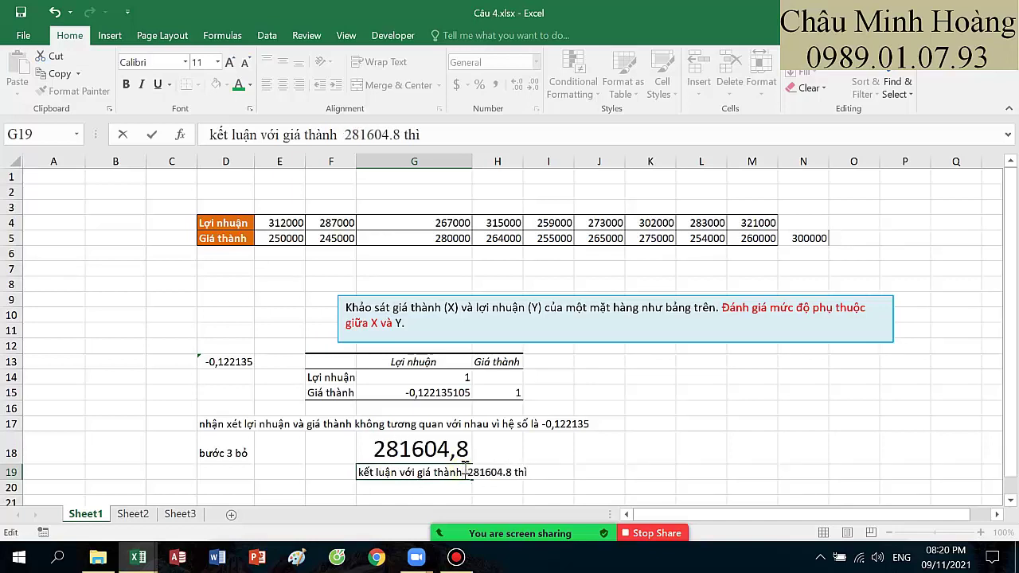
{"action": "type", "text": " được là"}
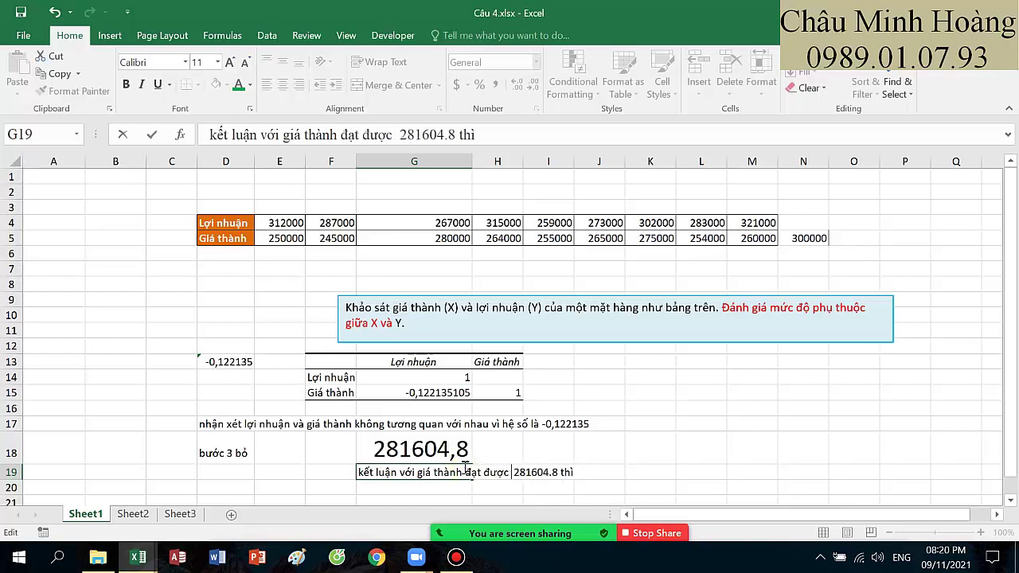
{"action": "double_click", "coordinate": [577, 472]}
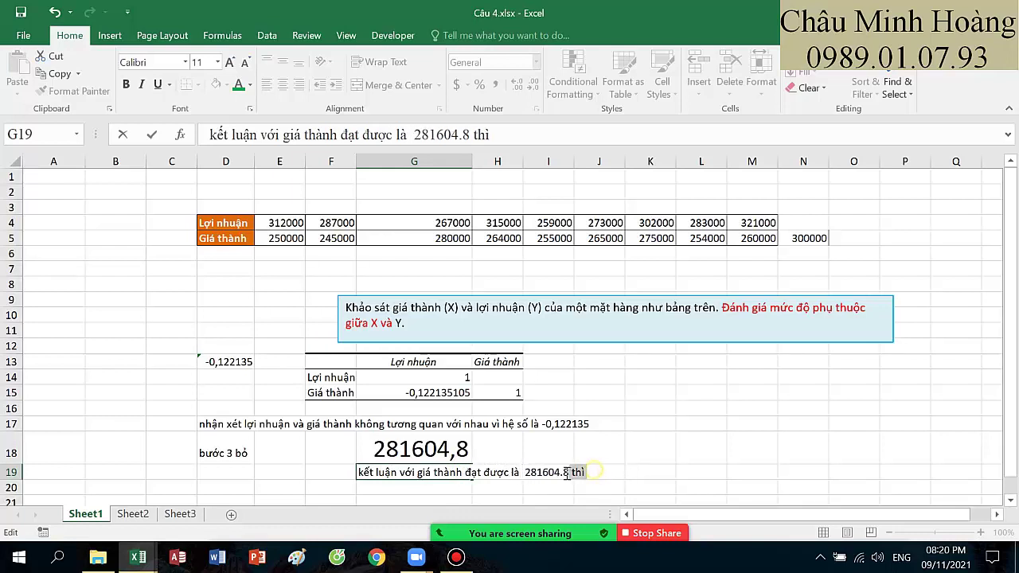
{"action": "type", "text": "khi co"}
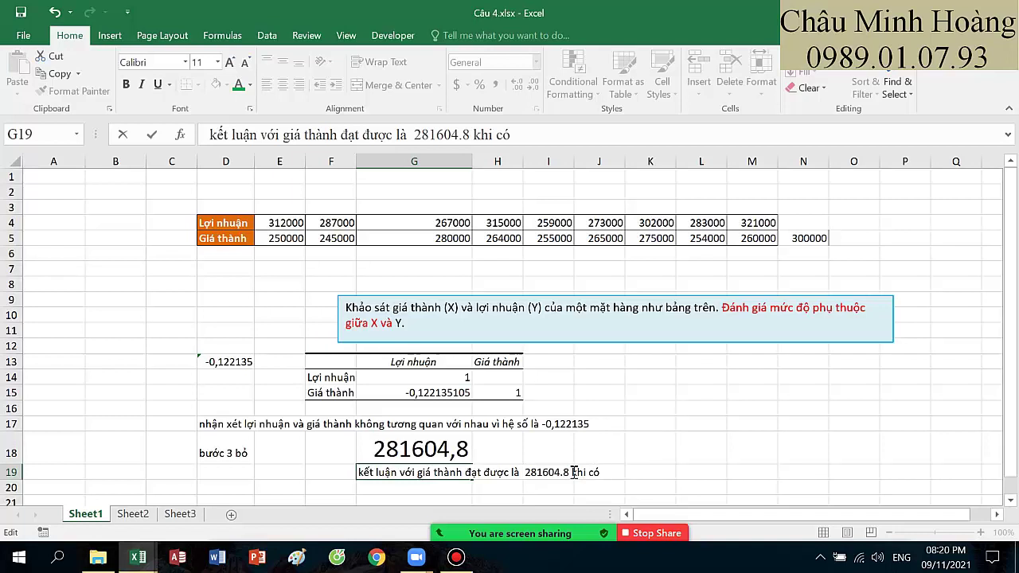
{"action": "type", "text": " loợi nha"}
Step: Reword the start of the conclusion in G19 to "kết luận muốn đạt được lợi nhuận là" before the value 281604.8
{"action": "left_click", "coordinate": [434, 473]}
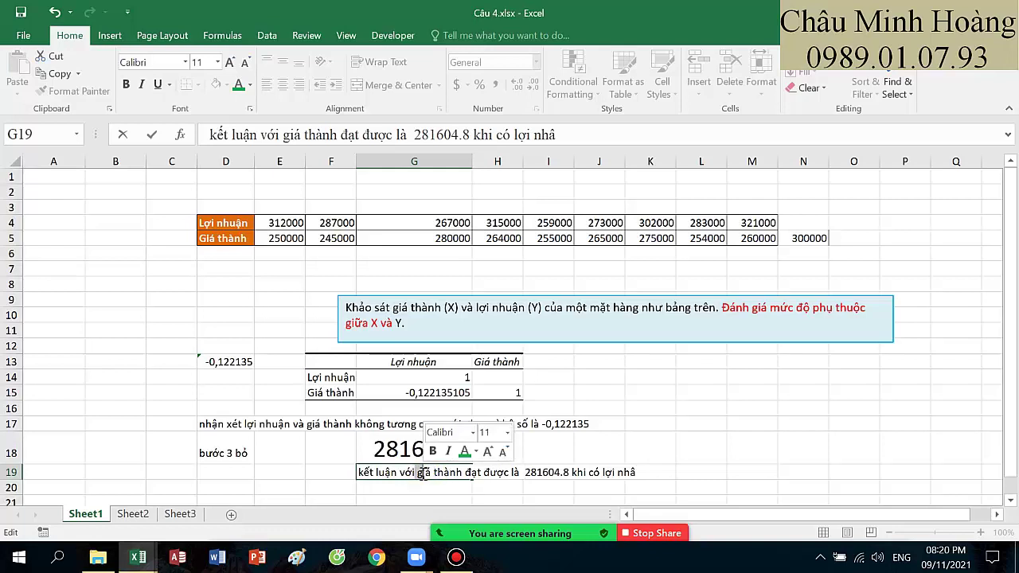
{"action": "left_click_drag", "start_coordinate": [416, 473], "coordinate": [502, 473]}
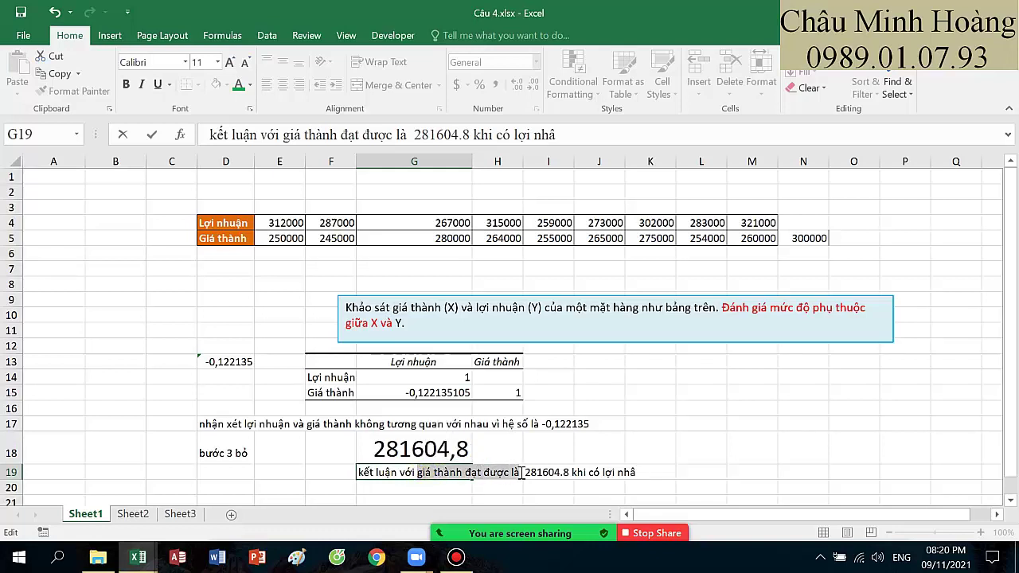
{"action": "key", "text": "BackSpace"}
{"action": "key", "text": "BackSpace"}
{"action": "key", "text": "BackSpace"}
{"action": "key", "text": "BackSpace"}
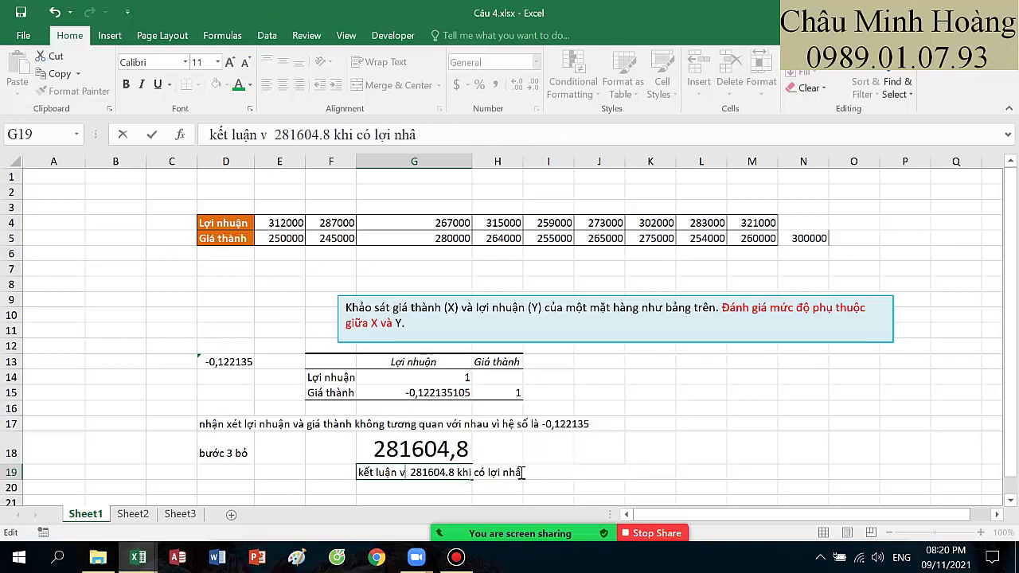
{"action": "type", "text": "muoốn đạt đươ"}
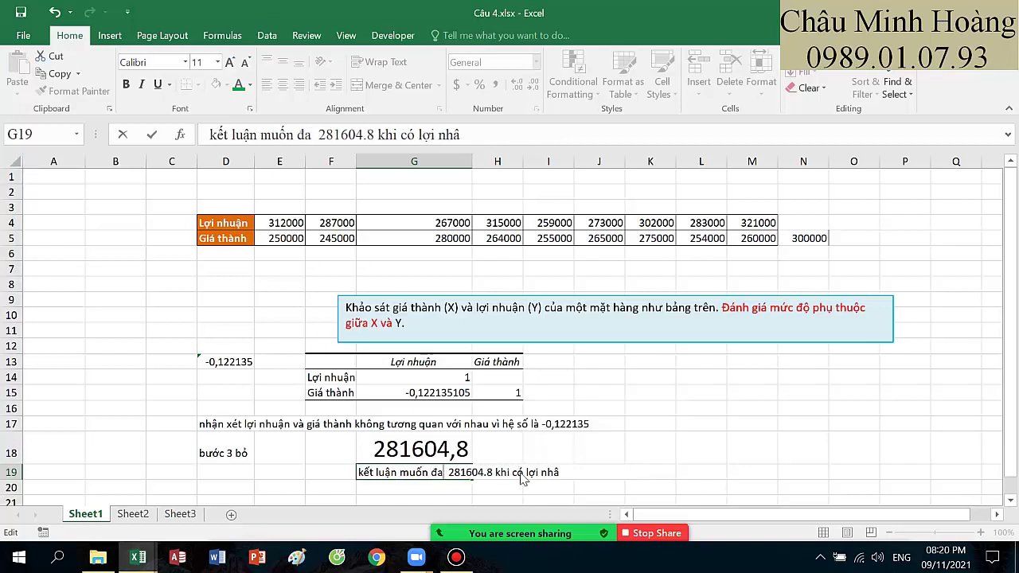
{"action": "type", "text": "c lợi nhuận"}
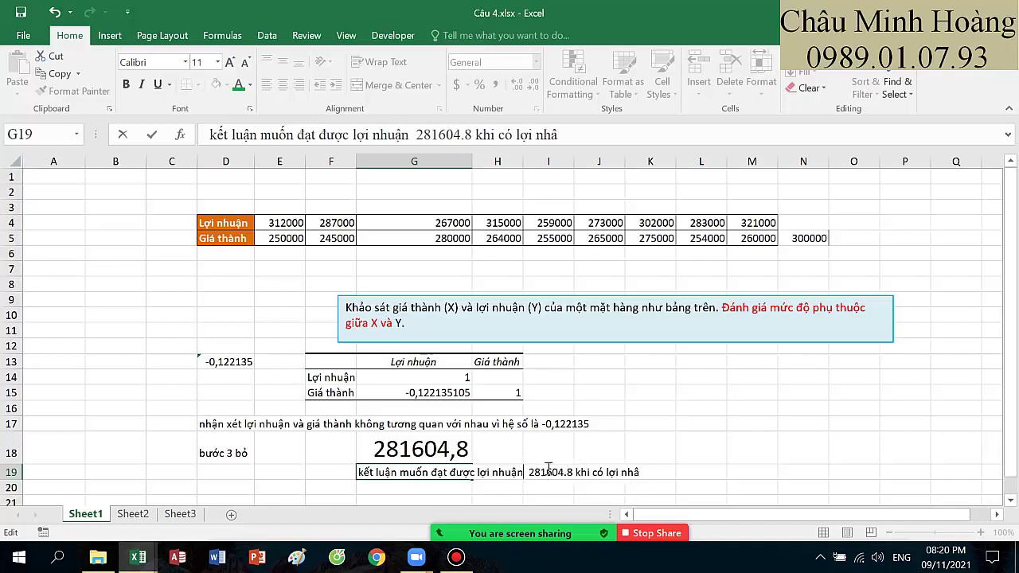
{"action": "type", "text": "là"}
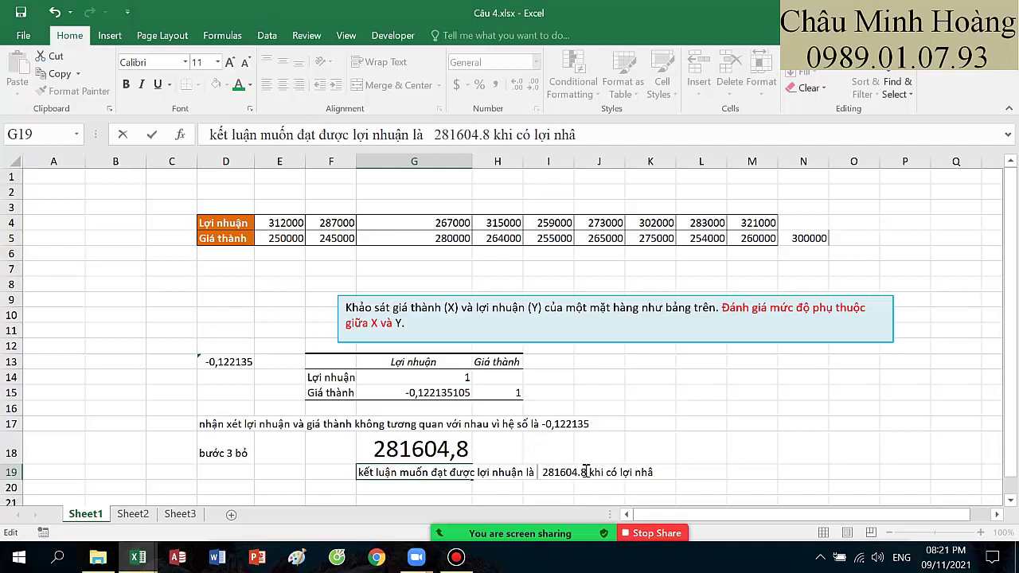
Step: Replace the end of the conclusion in G19, after 281604.8, with "thì giá thành phải là 300000"
{"action": "left_click_drag", "start_coordinate": [587, 471], "coordinate": [681, 472]}
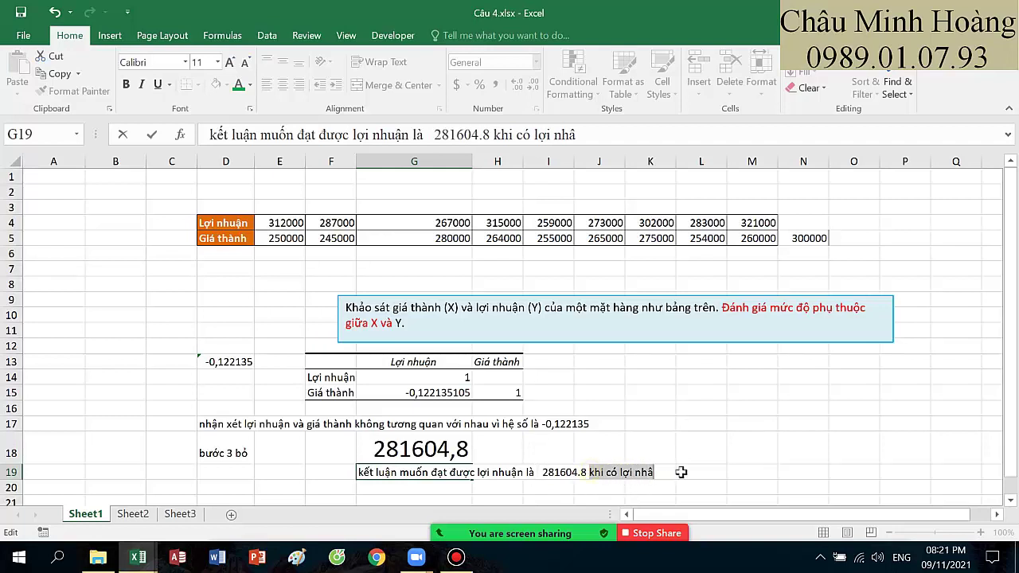
{"action": "type", "text": "thì giá "}
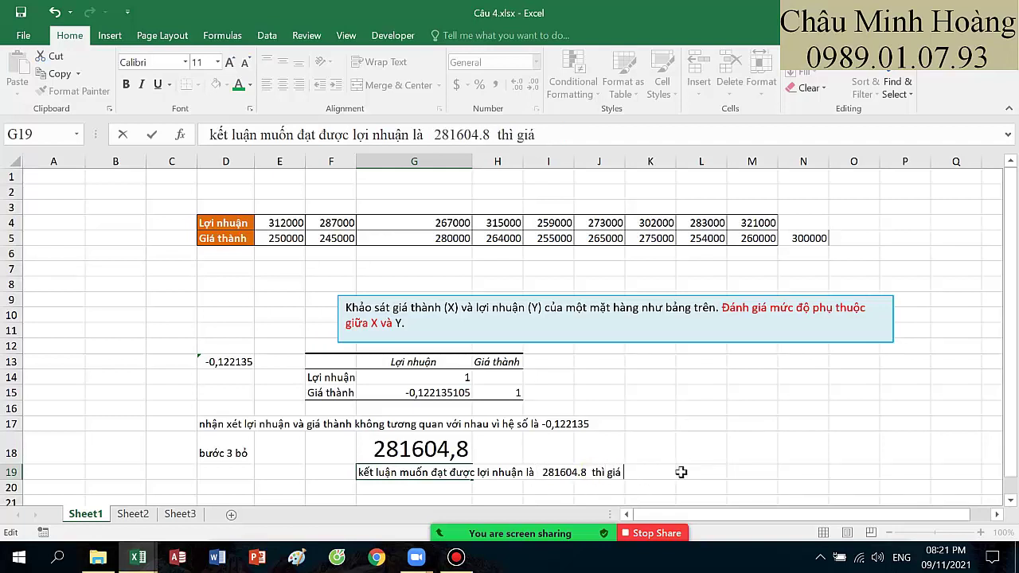
{"action": "type", "text": "thanh ca"}
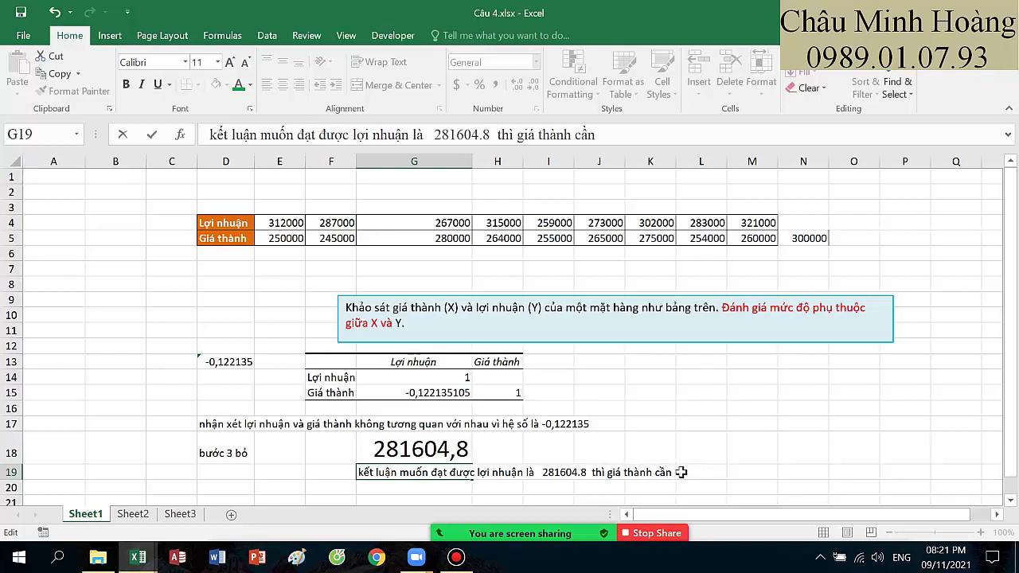
{"action": "type", "text": "n b"}
{"action": "key", "text": "BackSpace"}
{"action": "key", "text": "BackSpace"}
{"action": "key", "text": "BackSpace"}
{"action": "type", "text": "phải là"}
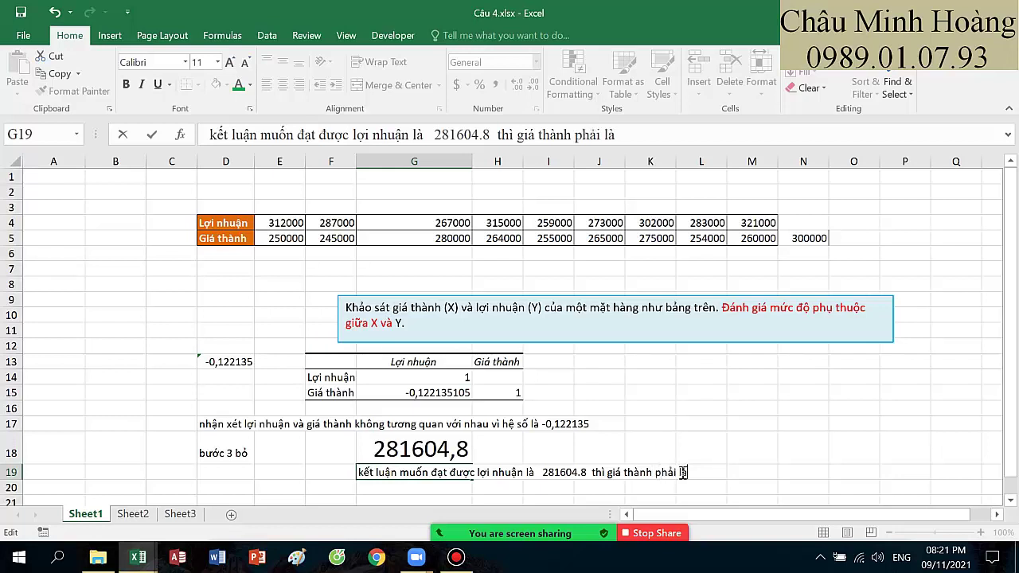
{"action": "type", "text": " 300000"}
{"action": "key", "text": "Return"}
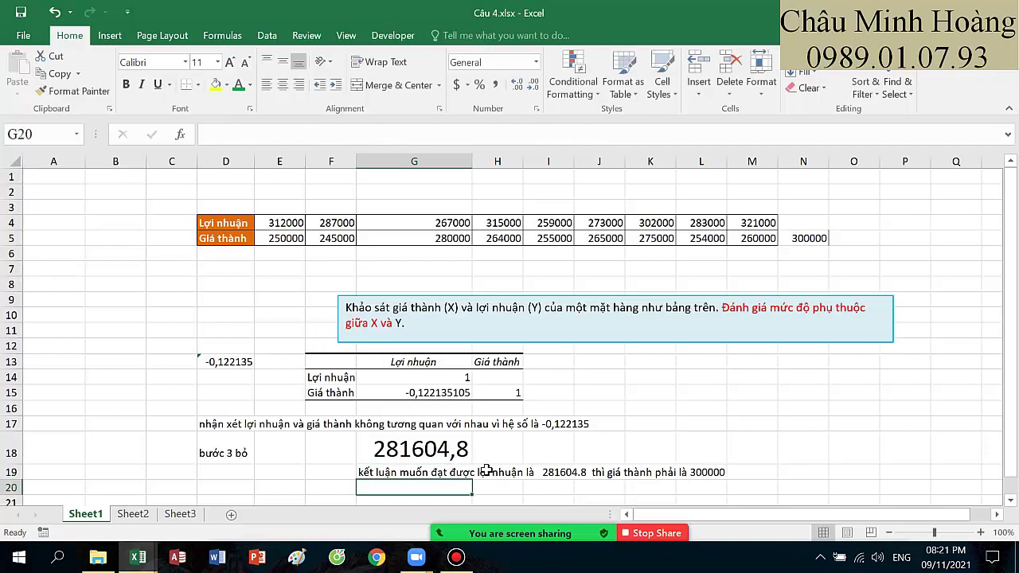
Step: Enlarge the font of the conclusion in cell G19 to size 16
{"action": "left_click", "coordinate": [466, 473]}
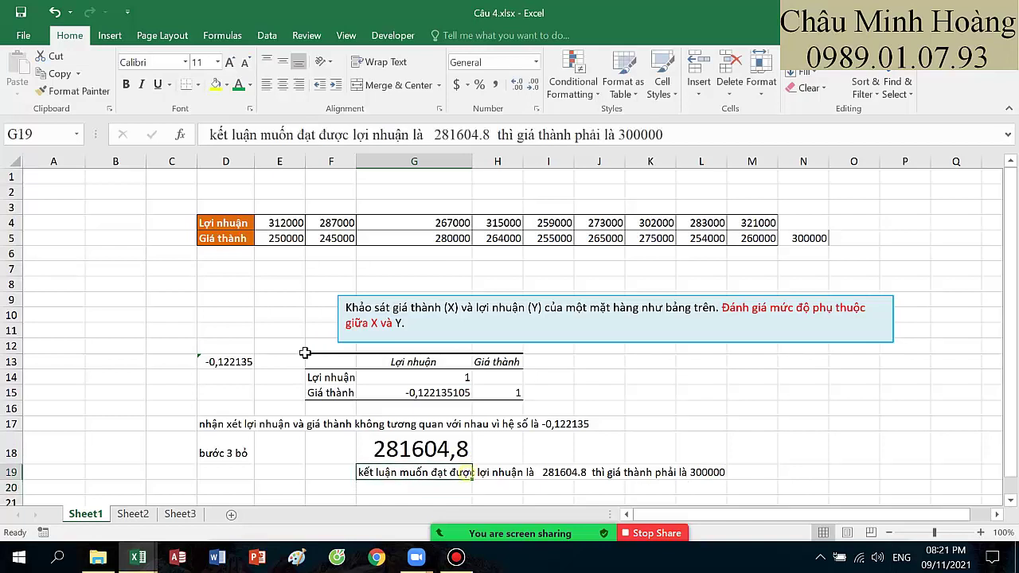
{"action": "left_click", "coordinate": [229, 62]}
{"action": "left_click", "coordinate": [230, 62]}
{"action": "left_click", "coordinate": [230, 62]}
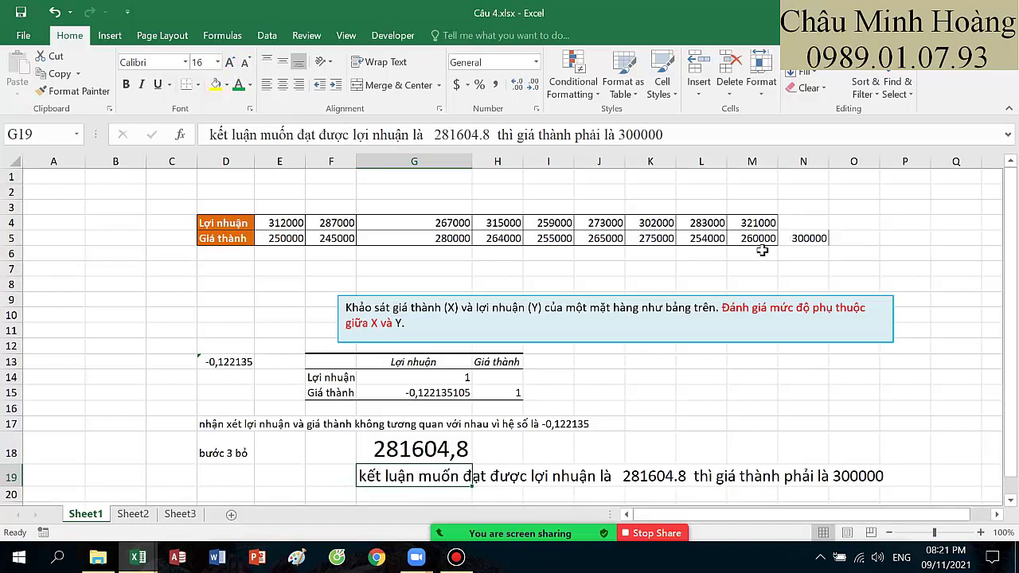
Step: In Câu 5.xlsx, colour the words "Moving Average" red in the question text in cell F2
{"action": "left_click", "coordinate": [456, 557]}
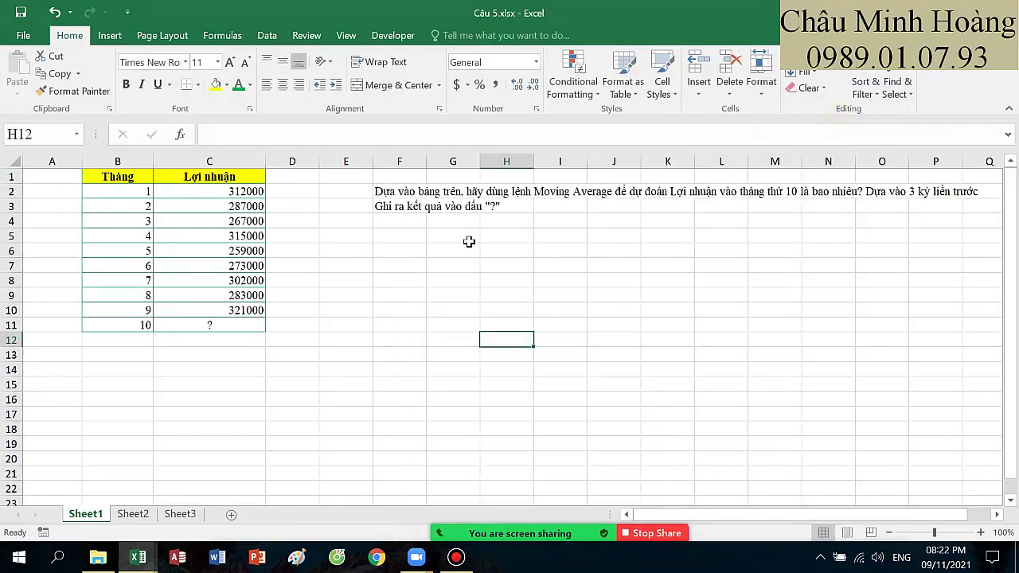
{"action": "left_click", "coordinate": [453, 250]}
{"action": "double_click", "coordinate": [383, 192]}
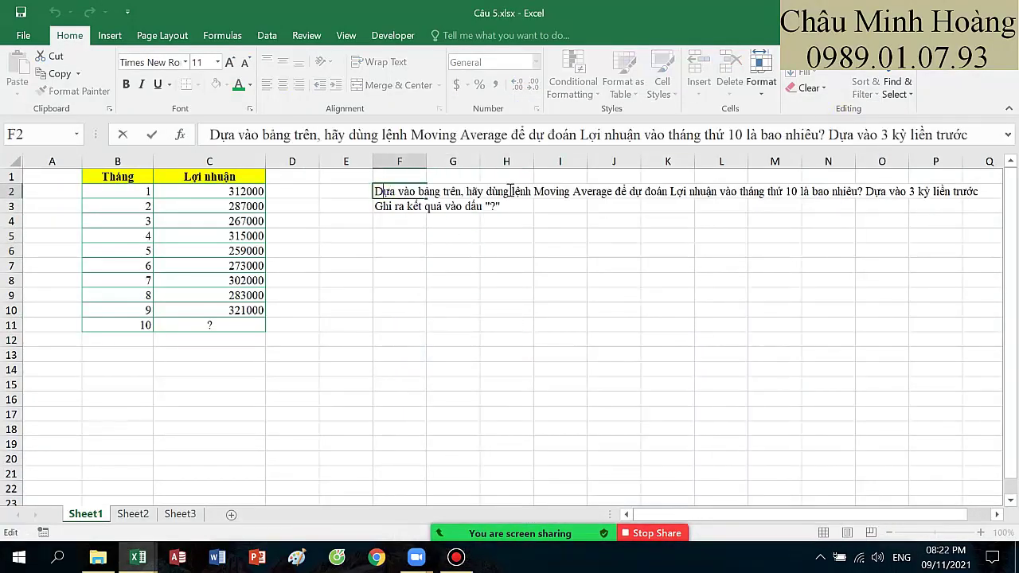
{"action": "left_click_drag", "start_coordinate": [535, 192], "coordinate": [610, 186]}
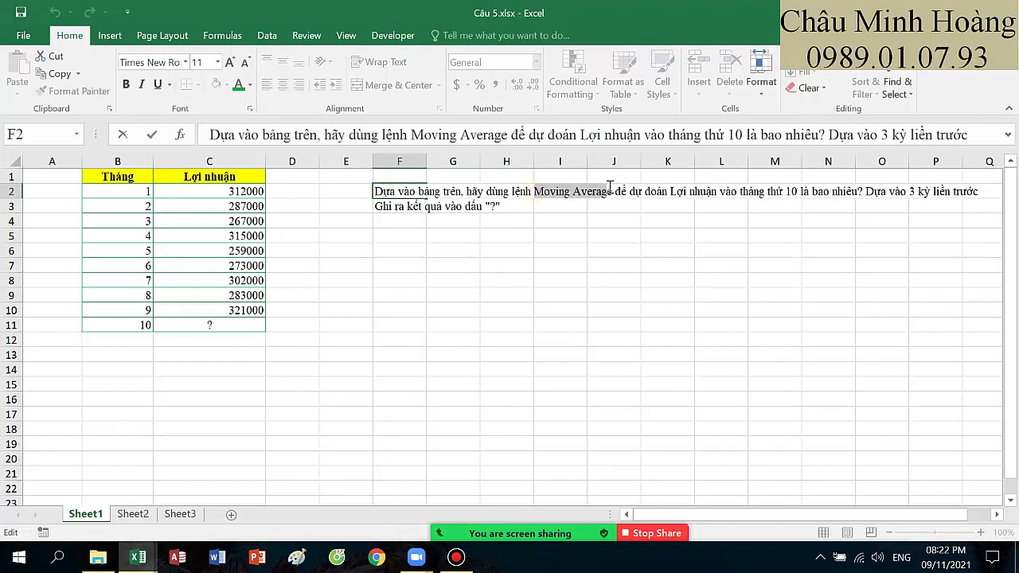
{"action": "left_click", "coordinate": [238, 85]}
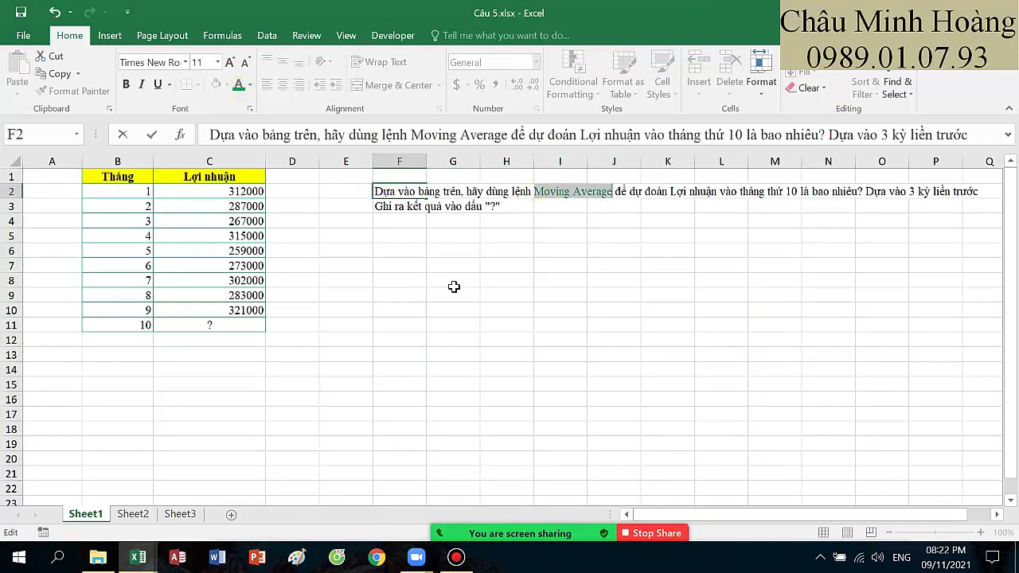
{"action": "left_click", "coordinate": [249, 85]}
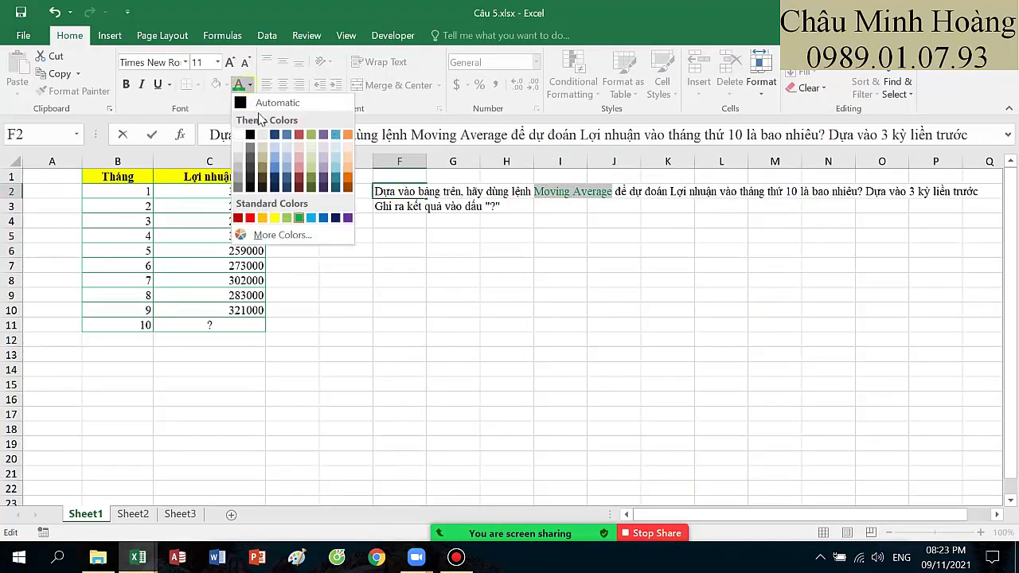
{"action": "left_click", "coordinate": [247, 212]}
{"action": "left_click", "coordinate": [415, 294]}
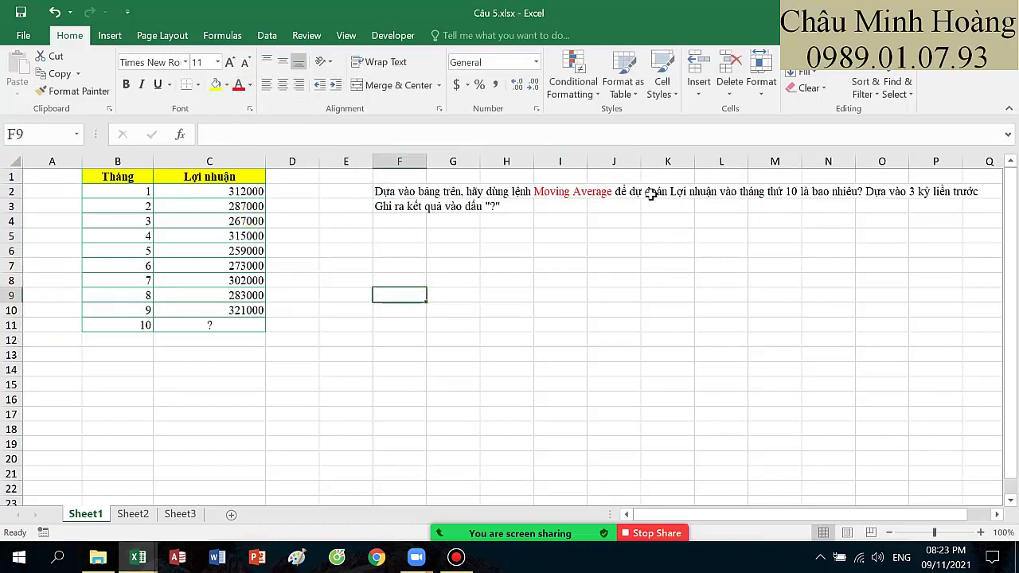
Step: Start a Moving Average analysis on the profit column with input range C1:C10 and labels in the first row
{"action": "left_click_drag", "start_coordinate": [651, 192], "coordinate": [450, 231]}
{"action": "left_click", "coordinate": [212, 322]}
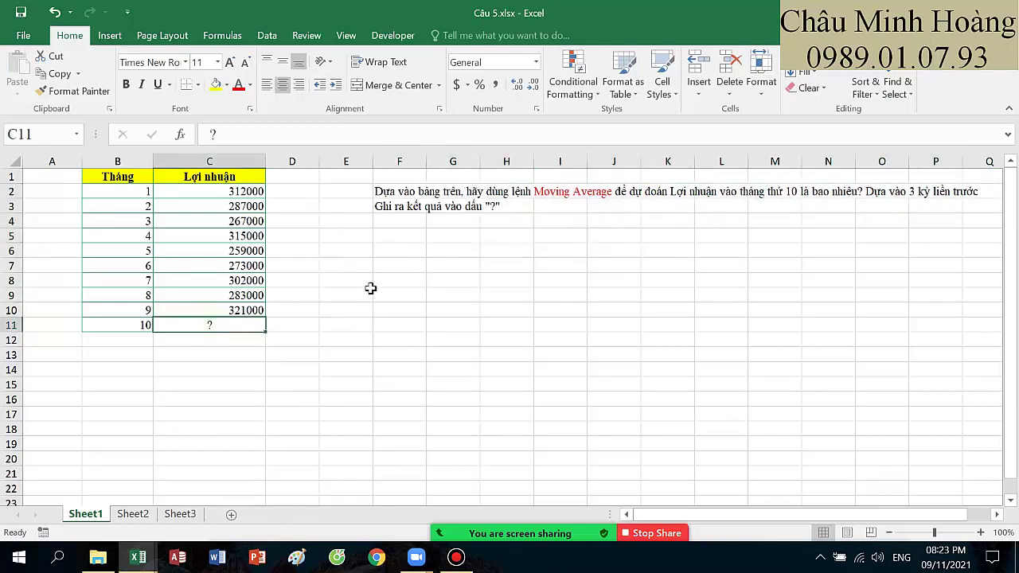
{"action": "left_click", "coordinate": [269, 37]}
{"action": "left_click", "coordinate": [890, 54]}
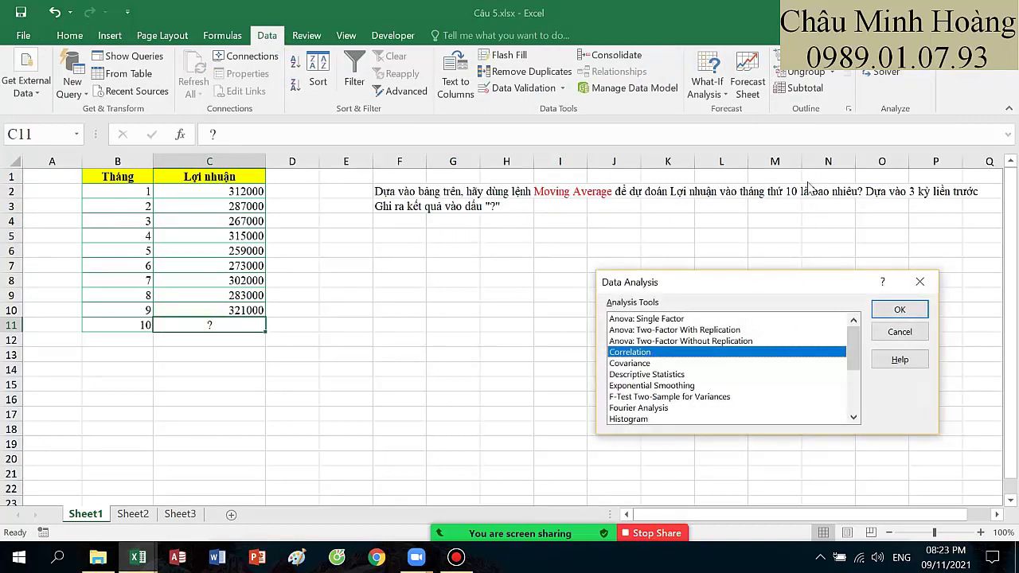
{"action": "scroll", "coordinate": [660, 364], "scroll_direction": "down", "scroll_amount": 2}
{"action": "left_click", "coordinate": [647, 364]}
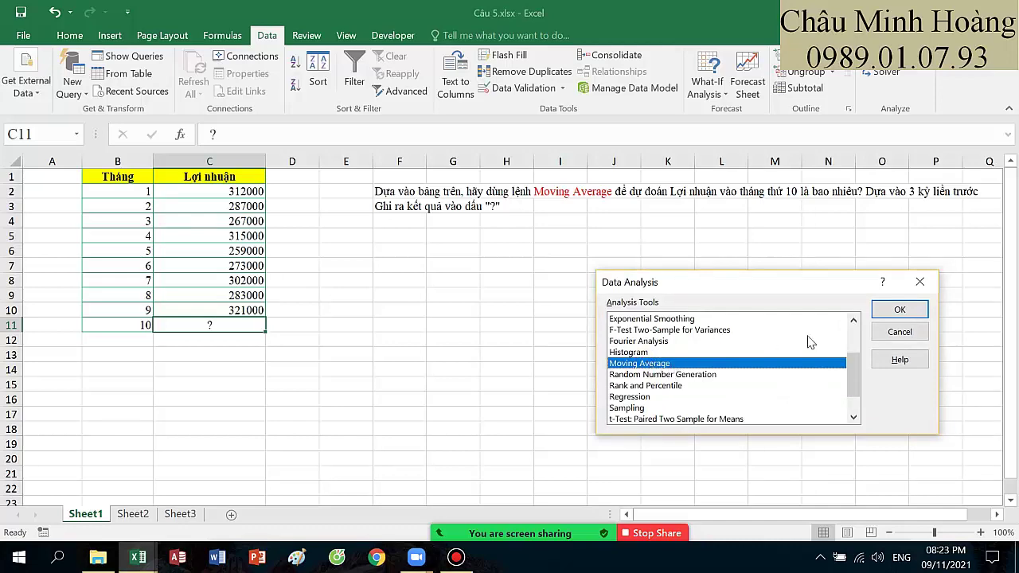
{"action": "left_click", "coordinate": [876, 310]}
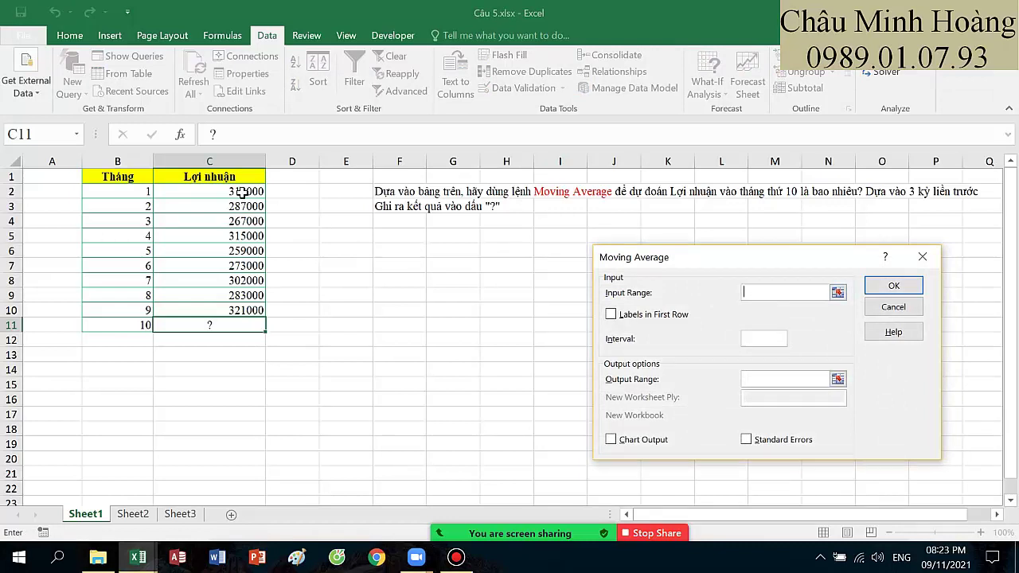
{"action": "left_click_drag", "start_coordinate": [239, 192], "coordinate": [231, 309]}
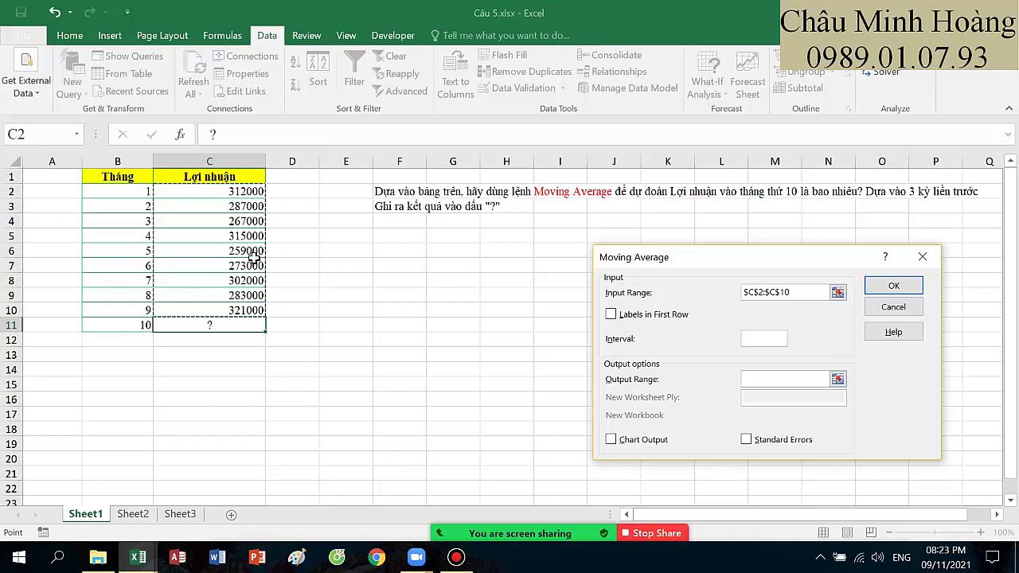
{"action": "left_click_drag", "start_coordinate": [253, 179], "coordinate": [253, 310]}
{"action": "left_click", "coordinate": [623, 317]}
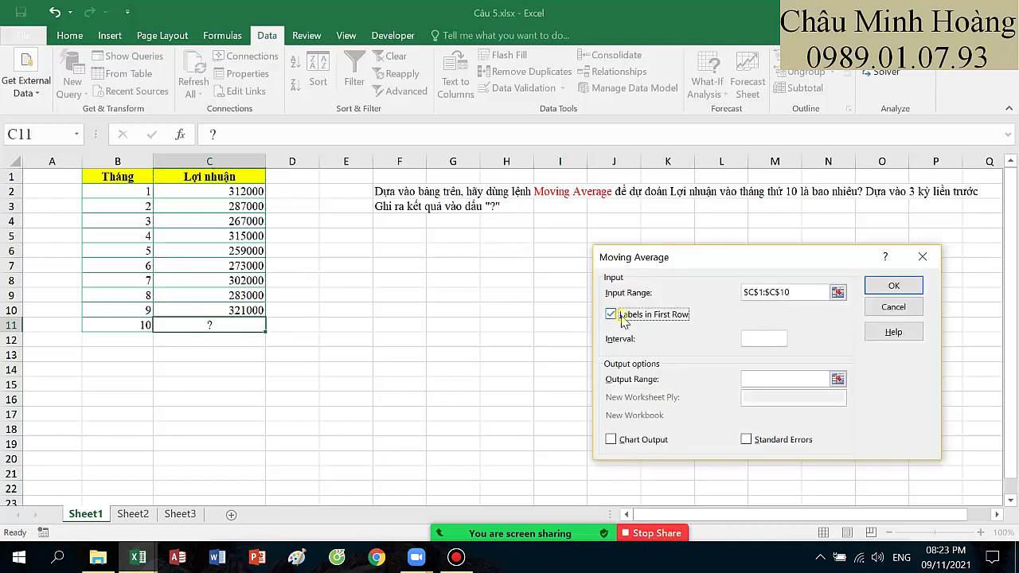
Step: Set the moving average interval to 3 and the output range to F7, and run the analysis
{"action": "left_click", "coordinate": [758, 336]}
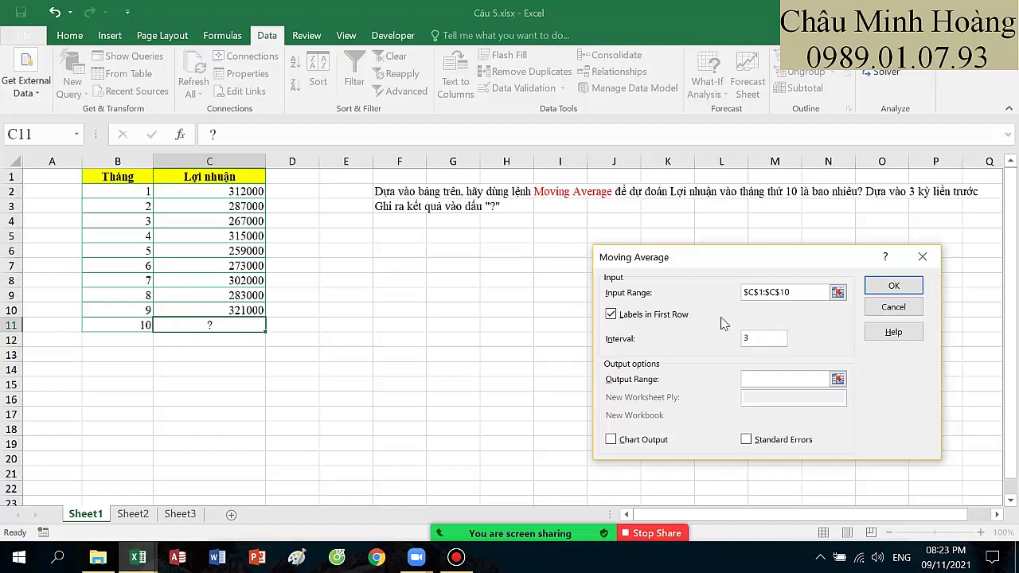
{"action": "left_click", "coordinate": [773, 379]}
{"action": "left_click", "coordinate": [421, 274]}
{"action": "left_click", "coordinate": [414, 265]}
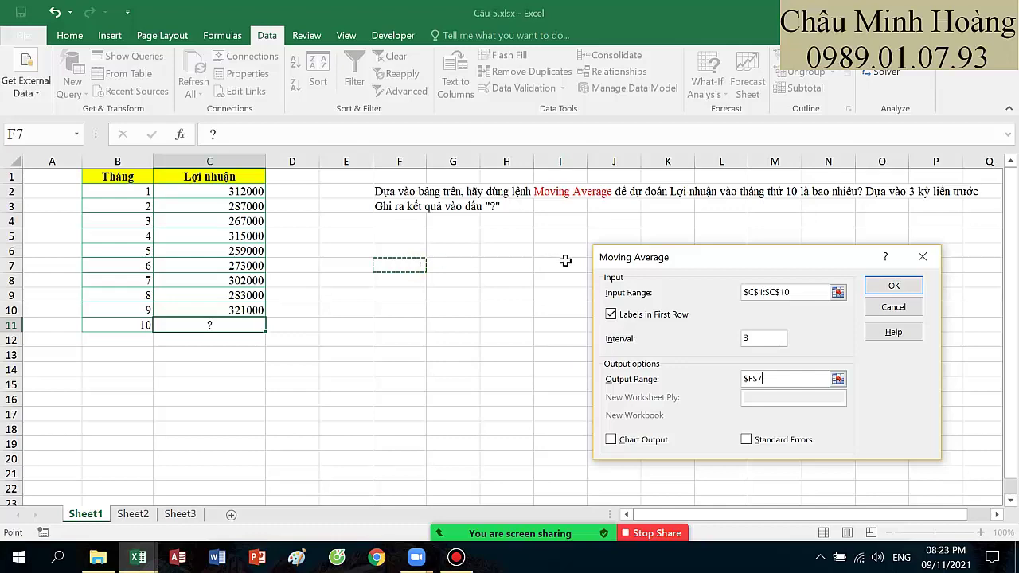
{"action": "left_click", "coordinate": [880, 283]}
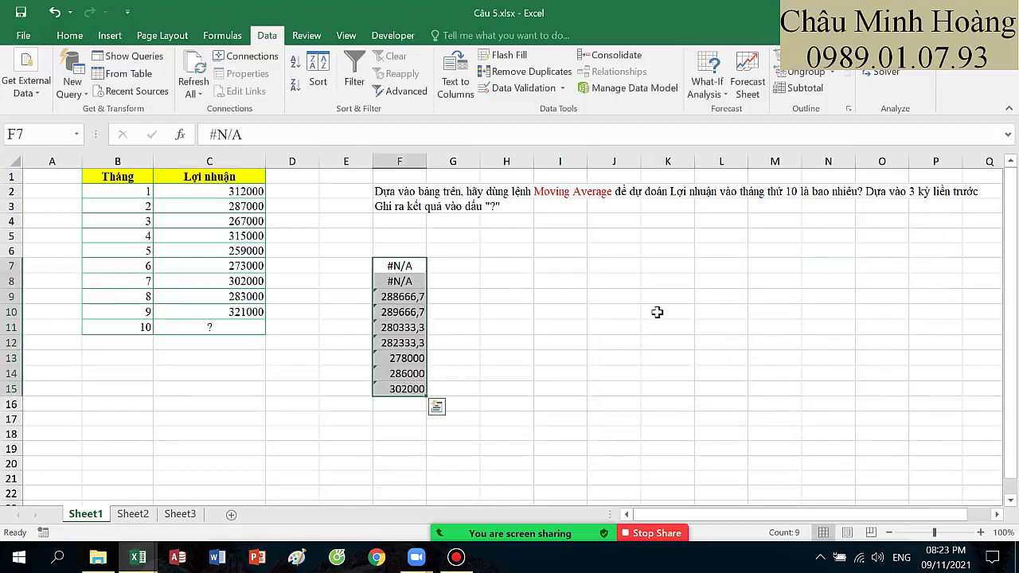
Step: Fill cell F15, the last value of the moving average output, with yellow
{"action": "left_click", "coordinate": [406, 389]}
{"action": "left_click", "coordinate": [70, 35]}
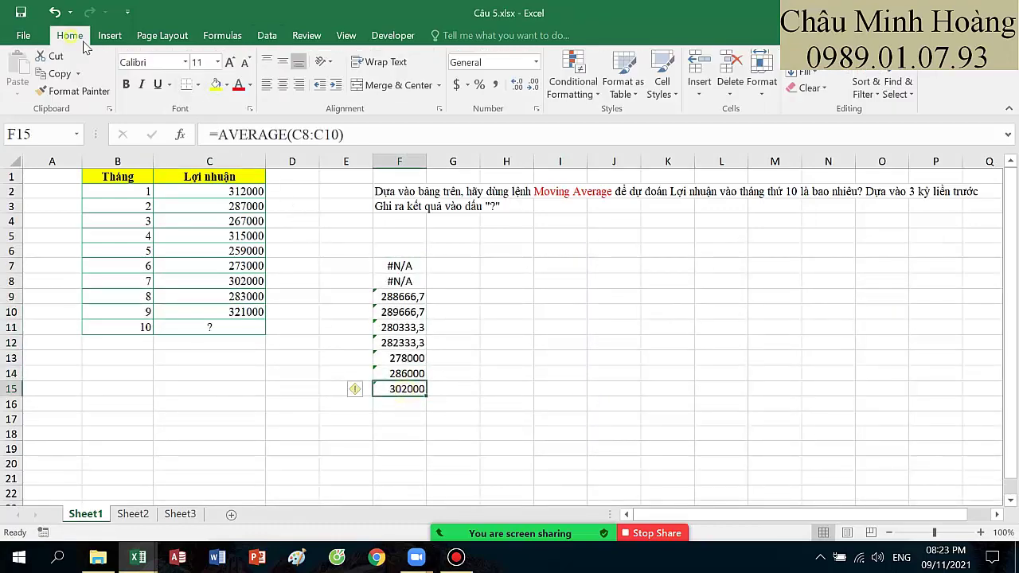
{"action": "left_click", "coordinate": [216, 84]}
Step: Enter the heading "kết luận" in cell H8 beside the moving average output
{"action": "left_click", "coordinate": [490, 281]}
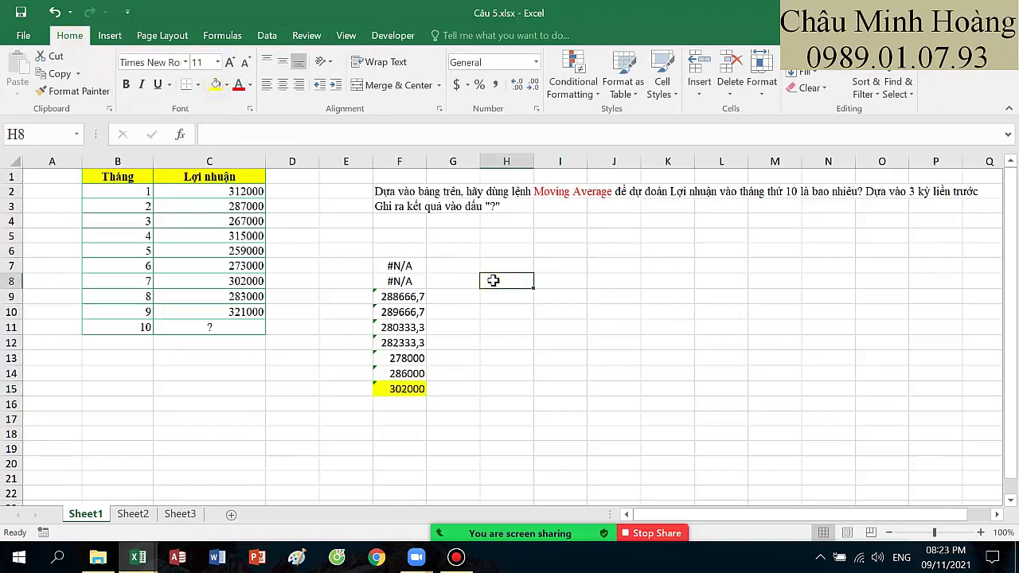
{"action": "type", "text": "ke"}
{"action": "type", "text": "t luân"}
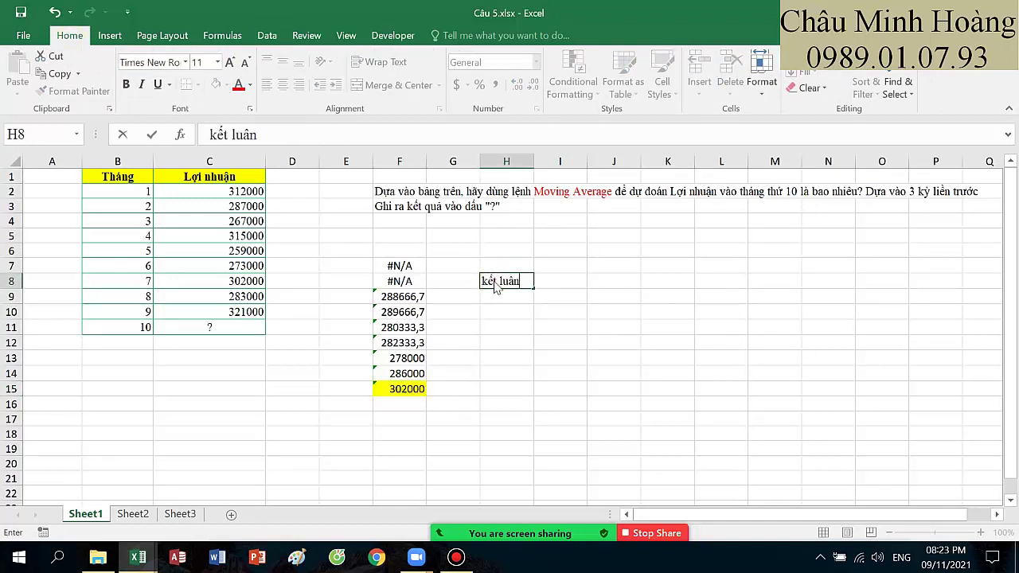
{"action": "type", "text": " vâjy"}
{"action": "key", "text": "BackSpace"}
{"action": "key", "text": "BackSpace"}
{"action": "key", "text": "Return"}
Step: Enter the conclusion "vậy lợi nhuận trung trung vào tháng thứ 10 là 302000 , dựa vào 3 kì liền trước" in cell H9
{"action": "type", "text": "va"}
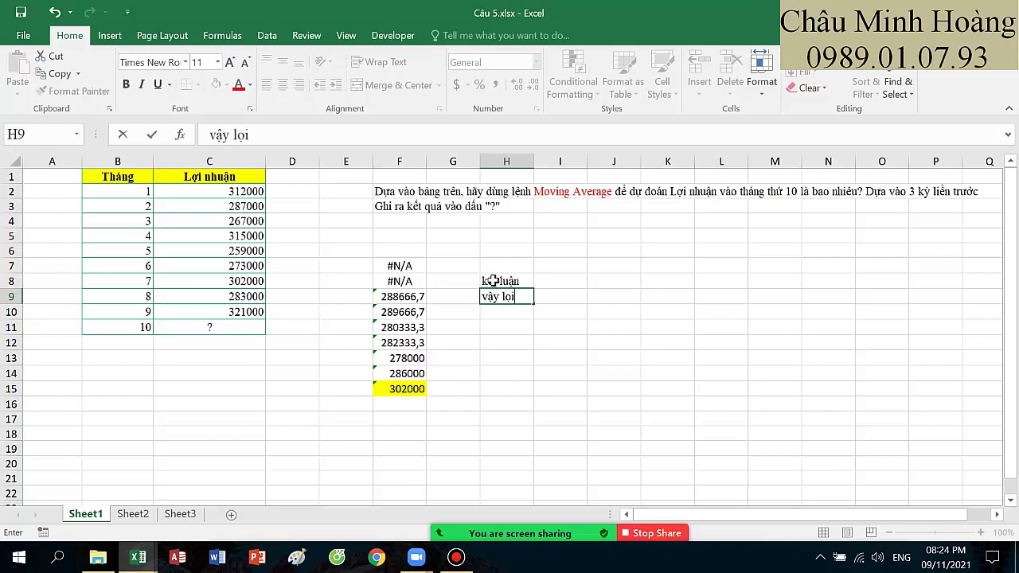
{"action": "type", "text": "n"}
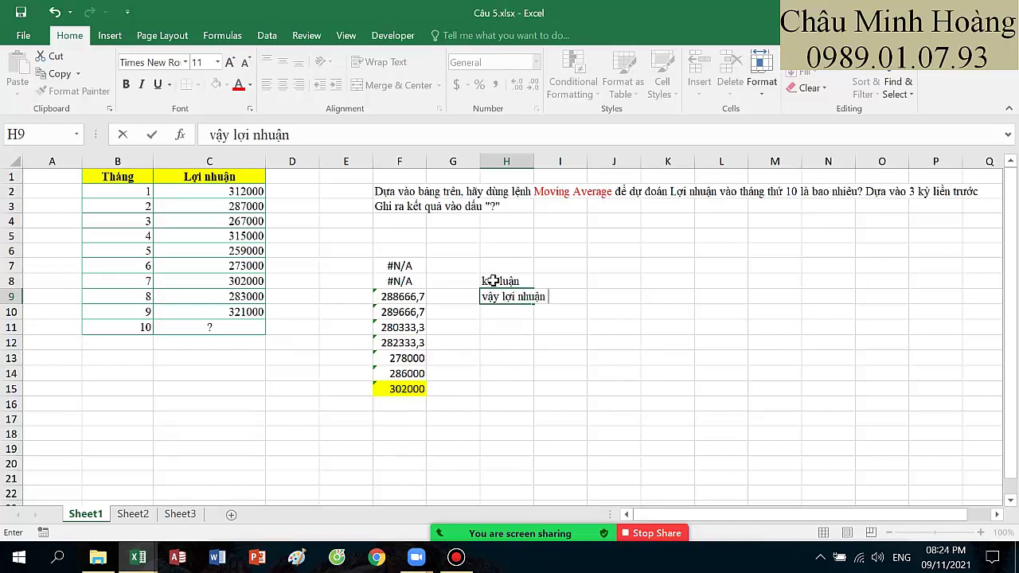
{"action": "type", "text": "huaajn trung trung "}
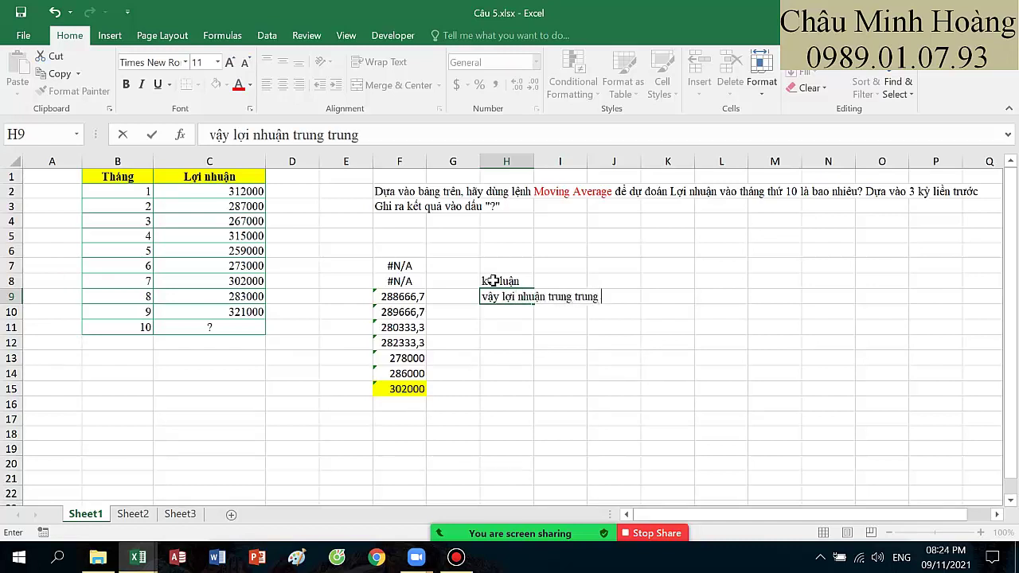
{"action": "type", "text": "thnags"}
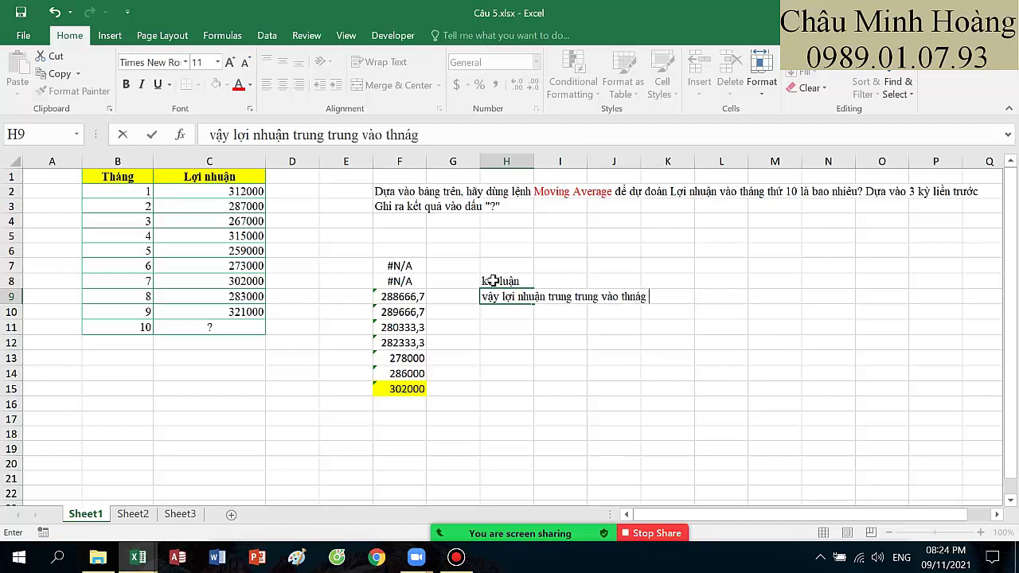
{"action": "type", "text": "áng thứ 10 "}
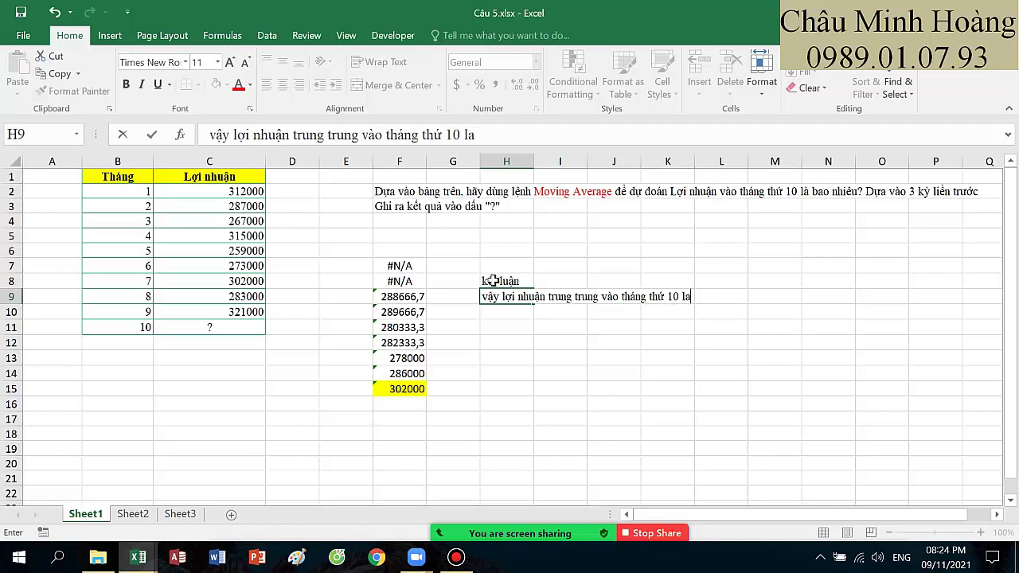
{"action": "type", "text": "là 302000"}
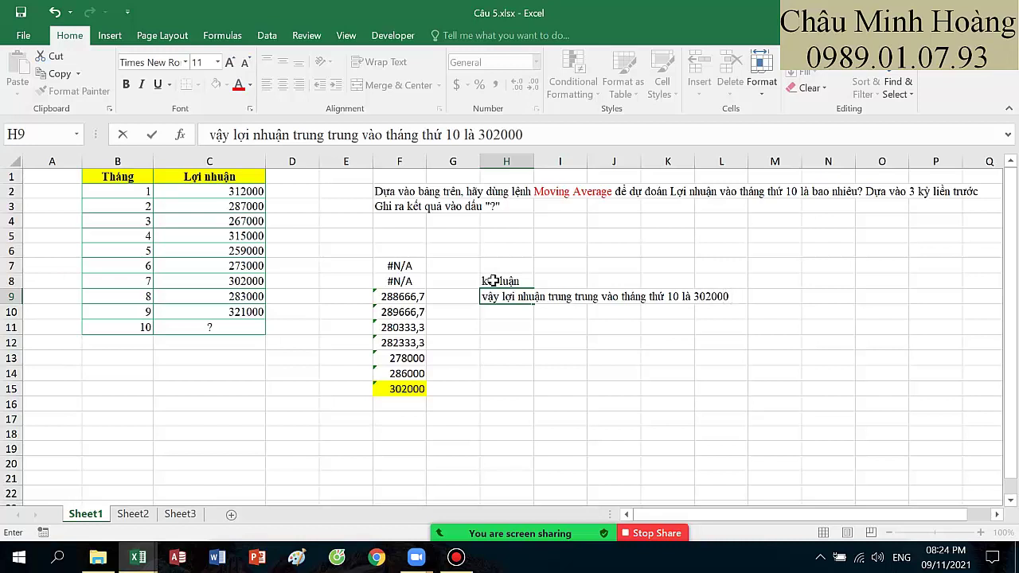
{"action": "type", "text": " , dua vào 3 kì lie"}
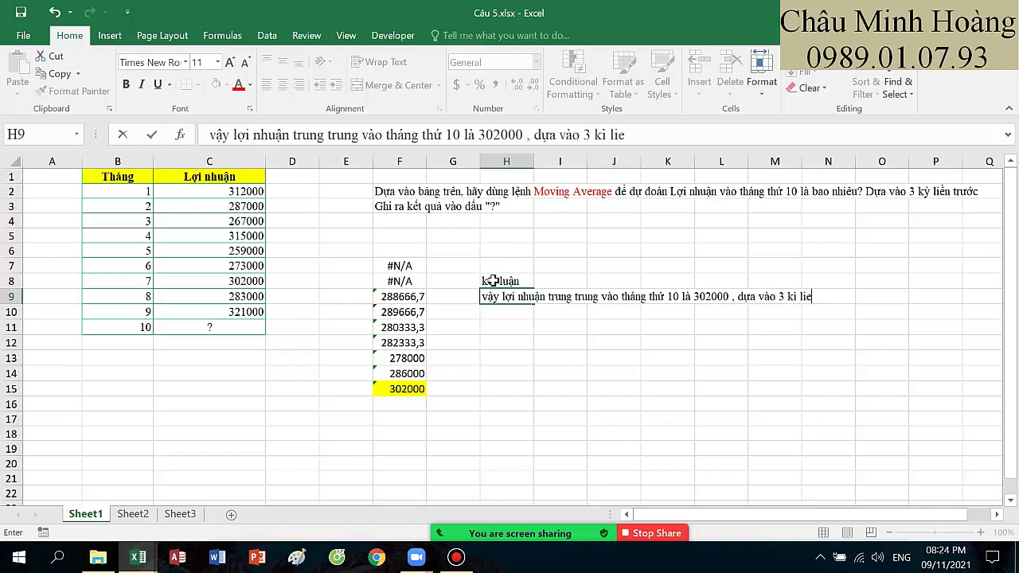
{"action": "type", "text": "ền trươớc"}
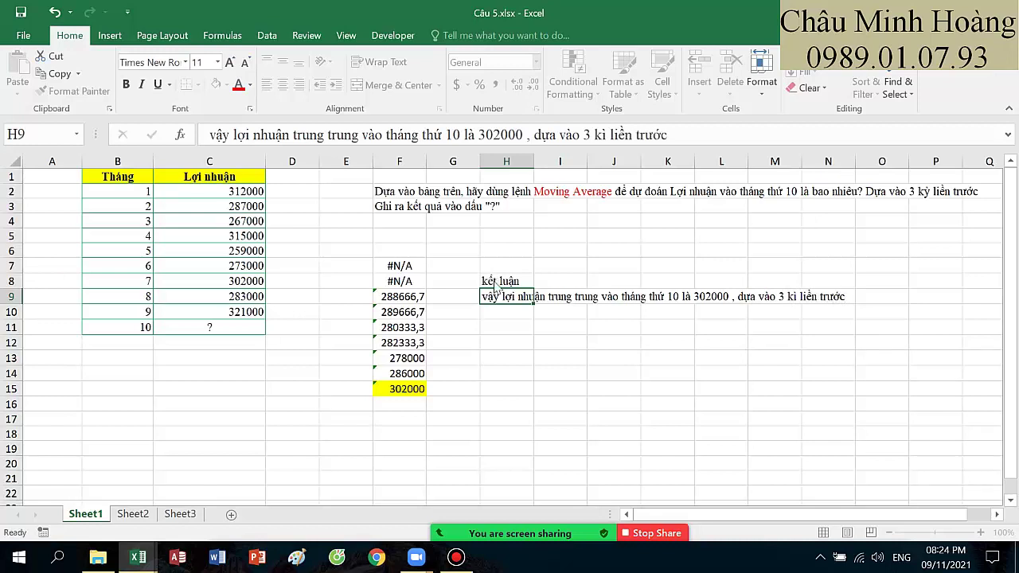
{"action": "key", "text": "Return"}
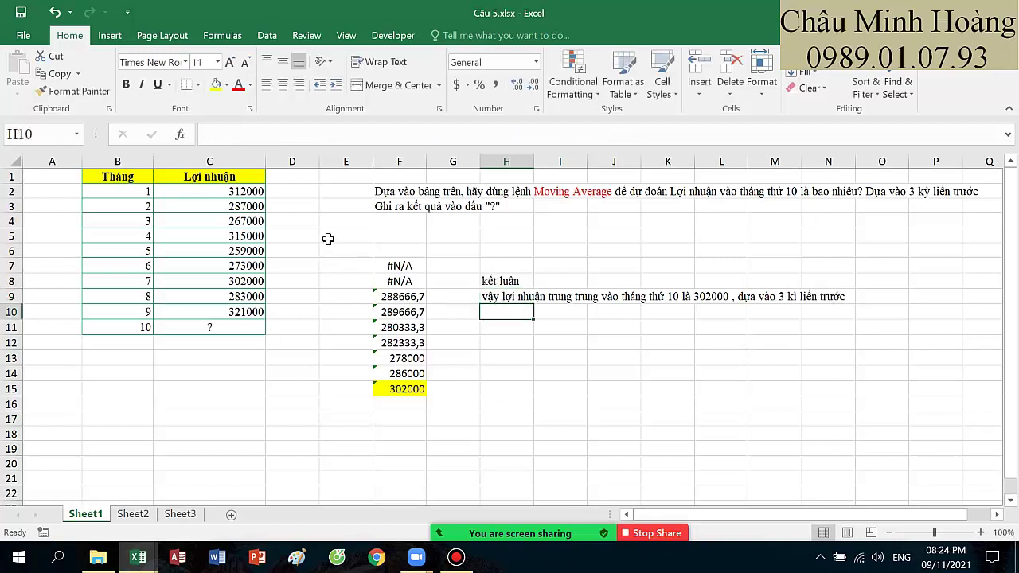
Step: Reopen the Moving Average settings to review the input range, interval and output range, with the dialog moved clear of the conclusion
{"action": "left_click", "coordinate": [330, 204]}
{"action": "left_click", "coordinate": [266, 35]}
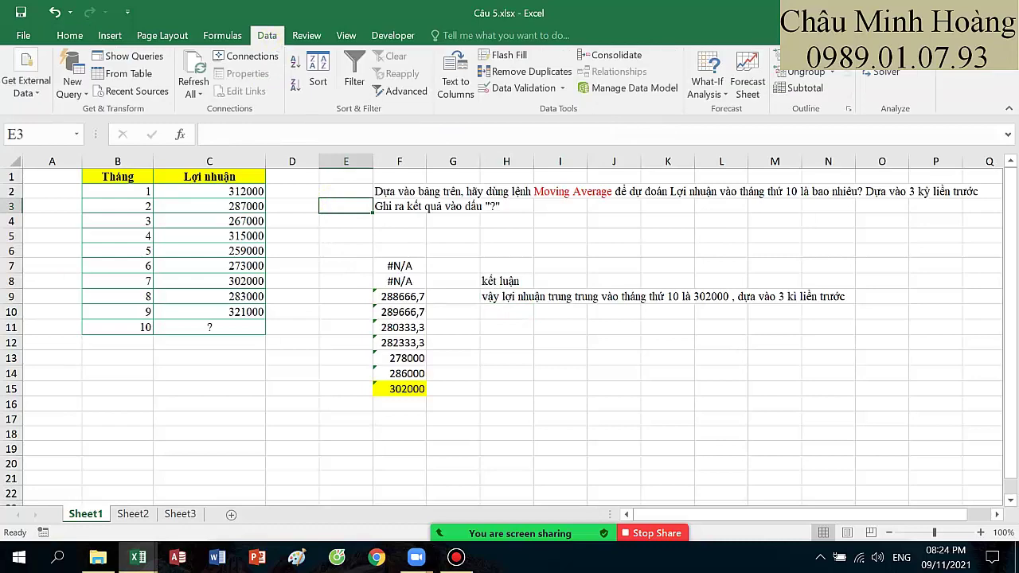
{"action": "left_click", "coordinate": [884, 56]}
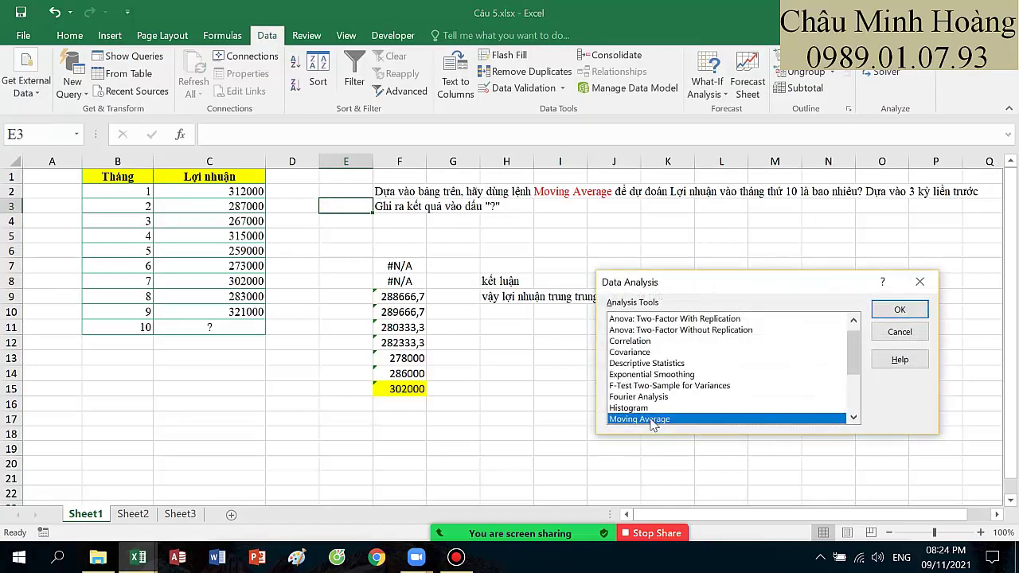
{"action": "left_click", "coordinate": [900, 309]}
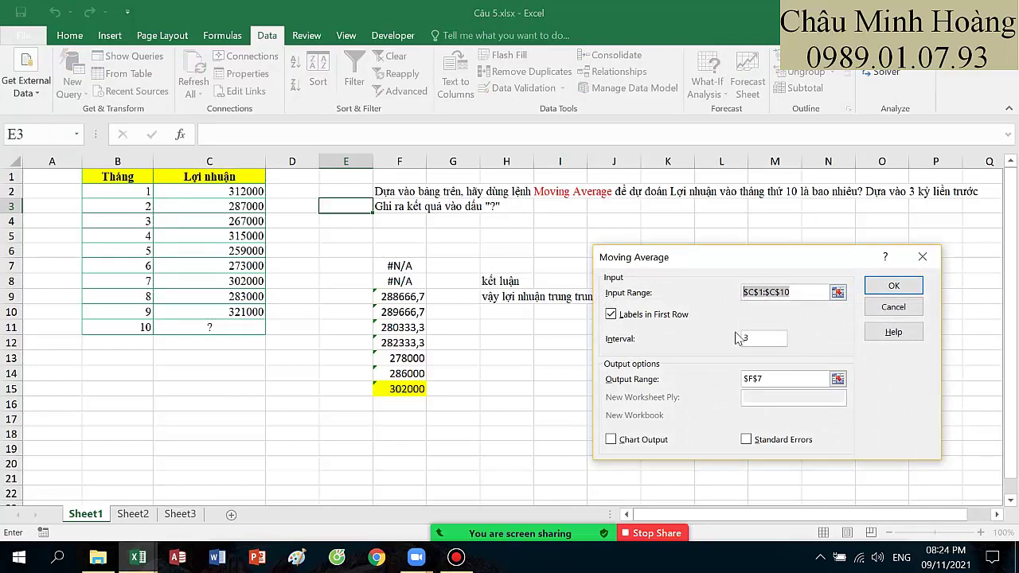
{"action": "left_click", "coordinate": [760, 338]}
{"action": "left_click", "coordinate": [771, 379]}
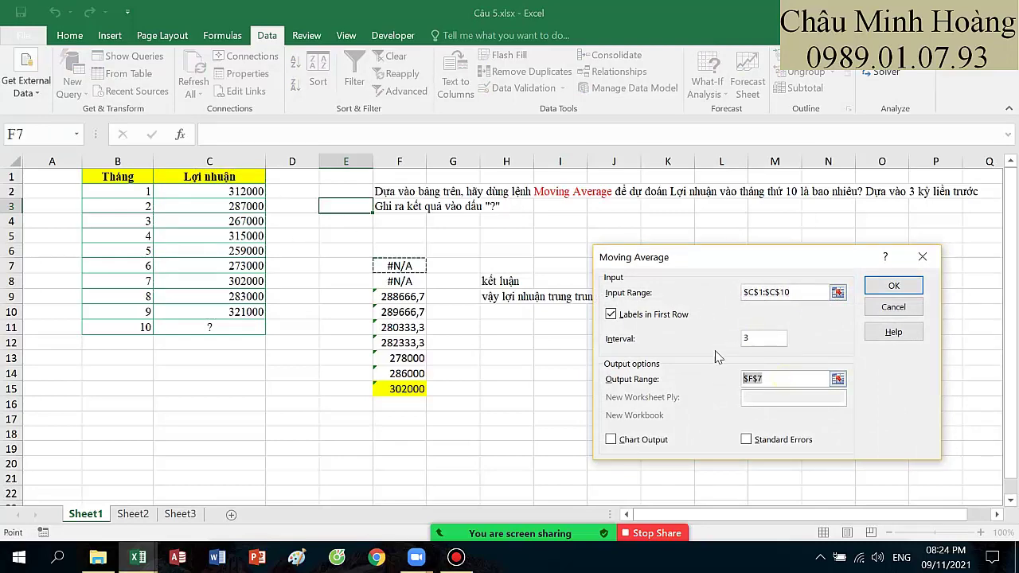
{"action": "left_click_drag", "start_coordinate": [733, 263], "coordinate": [620, 46]}
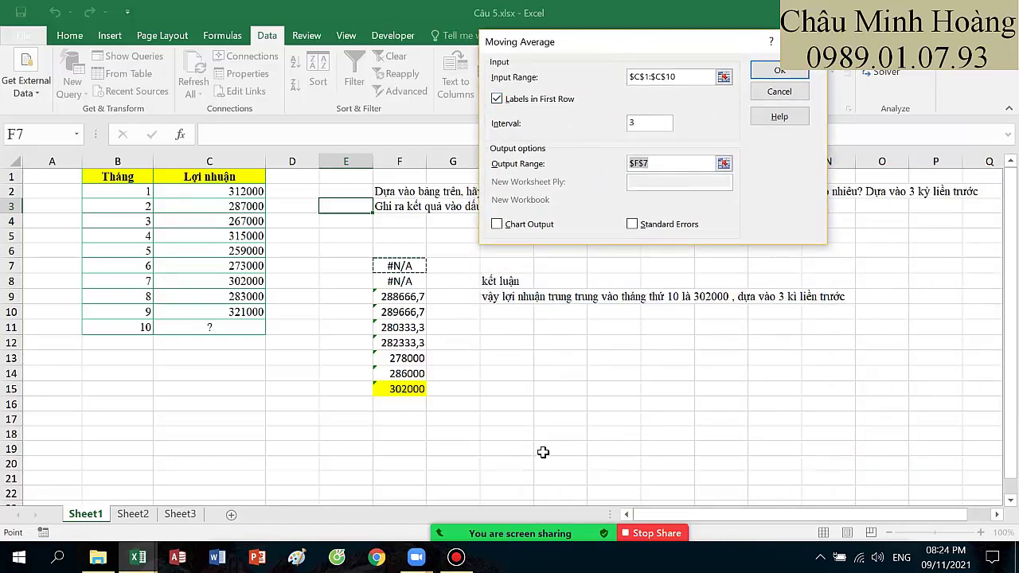
Step: Switch to Câu 6.xlsx and highlight the question in rows 9 and 10 to examine what forecast it asks for
{"action": "left_click", "coordinate": [456, 557]}
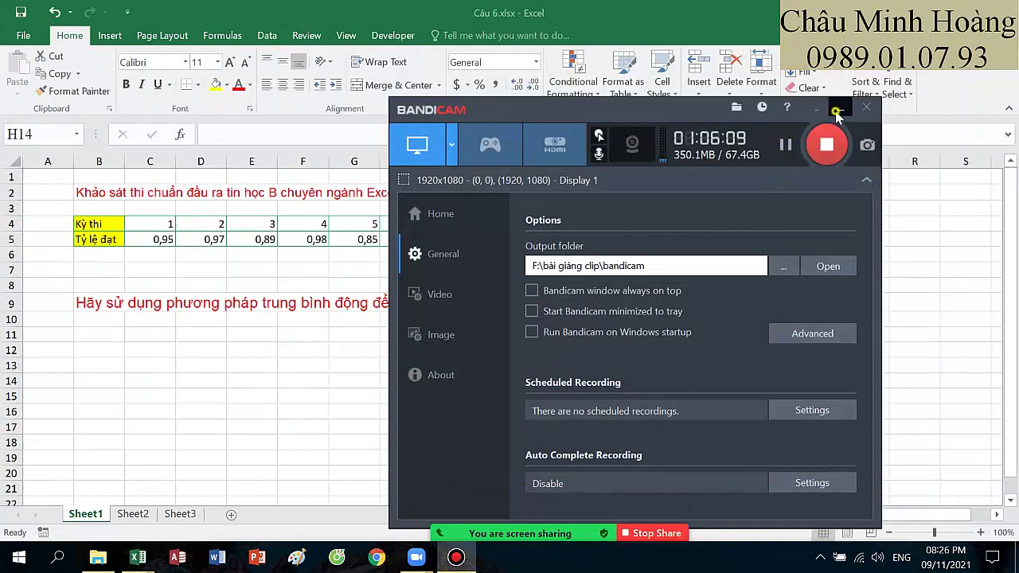
{"action": "left_click", "coordinate": [840, 107]}
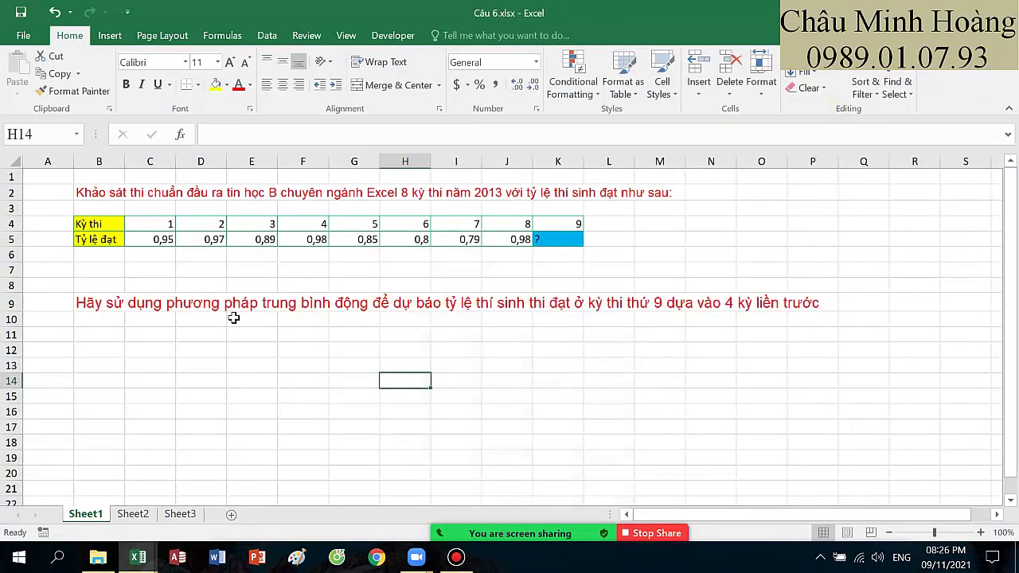
{"action": "left_click_drag", "start_coordinate": [123, 316], "coordinate": [825, 302]}
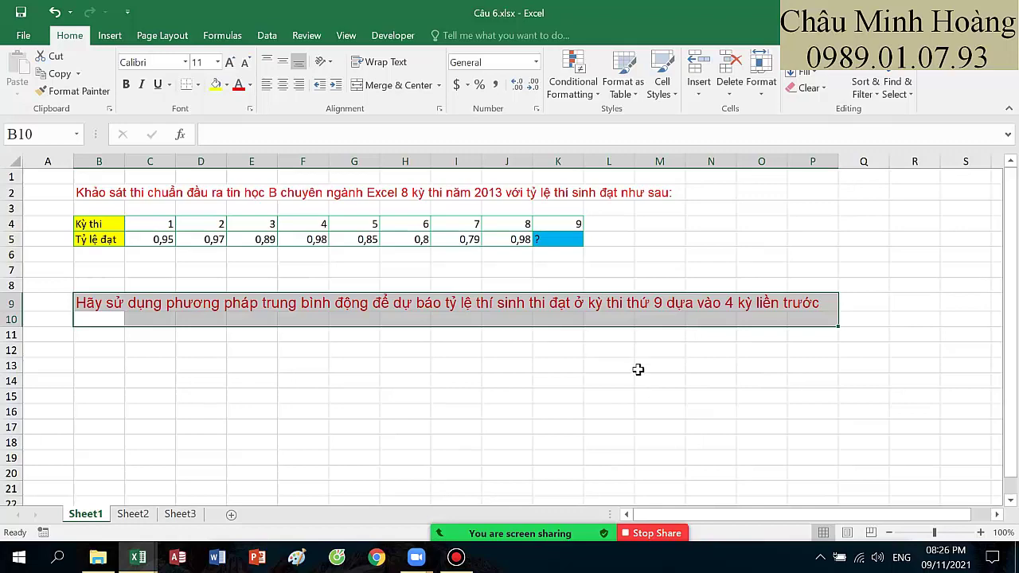
Step: Run a Moving Average analysis on B5:J5 with labels included, interval 4, and the output starting at D12
{"action": "left_click", "coordinate": [267, 35]}
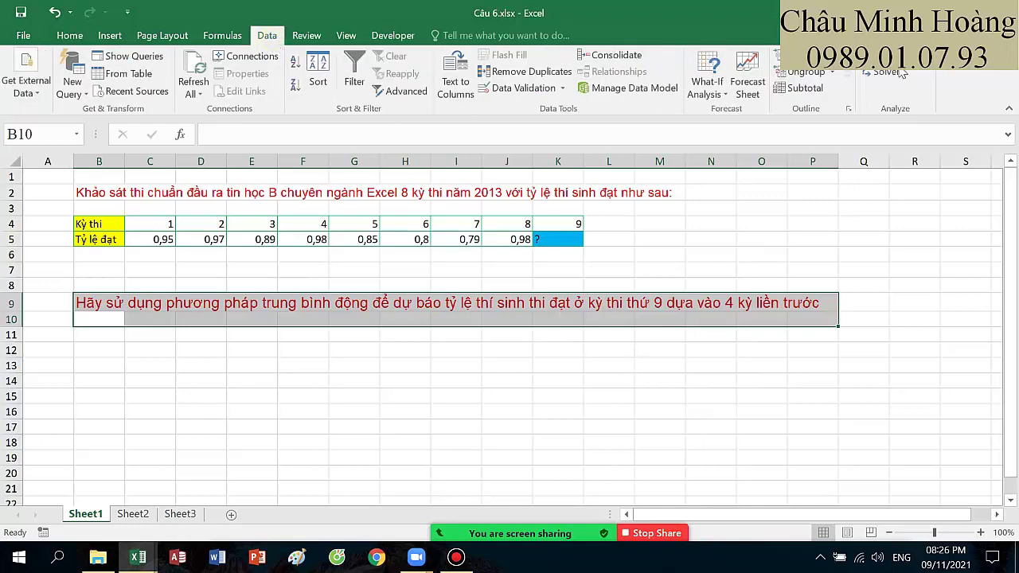
{"action": "left_click", "coordinate": [860, 88]}
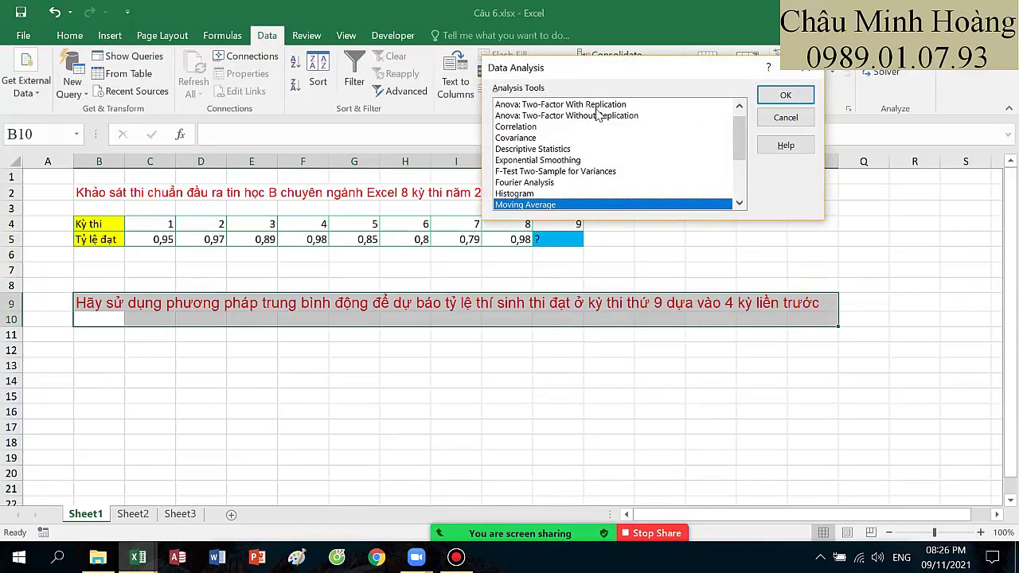
{"action": "left_click", "coordinate": [786, 95]}
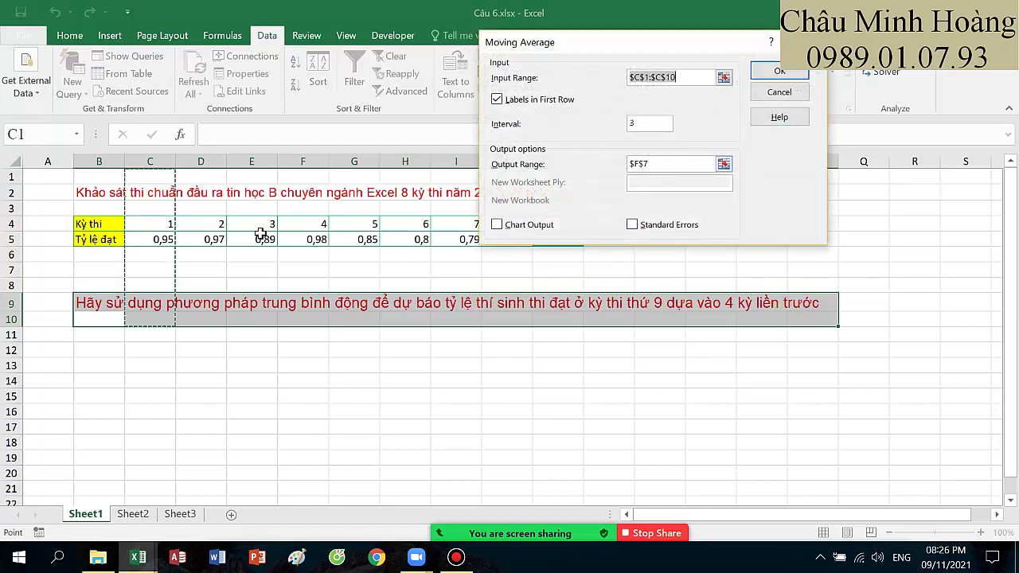
{"action": "left_click_drag", "start_coordinate": [109, 239], "coordinate": [504, 238]}
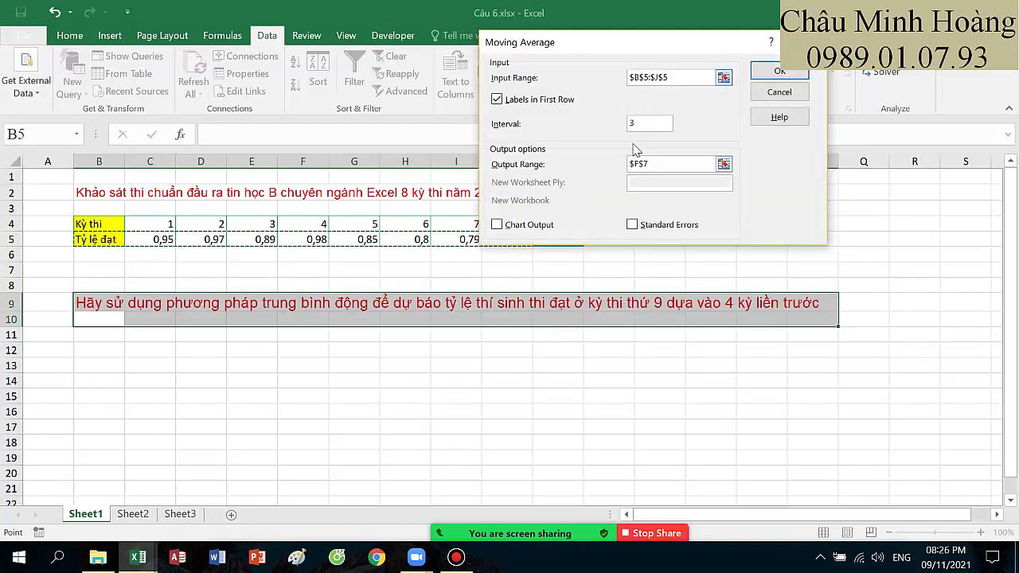
{"action": "left_click", "coordinate": [651, 123]}
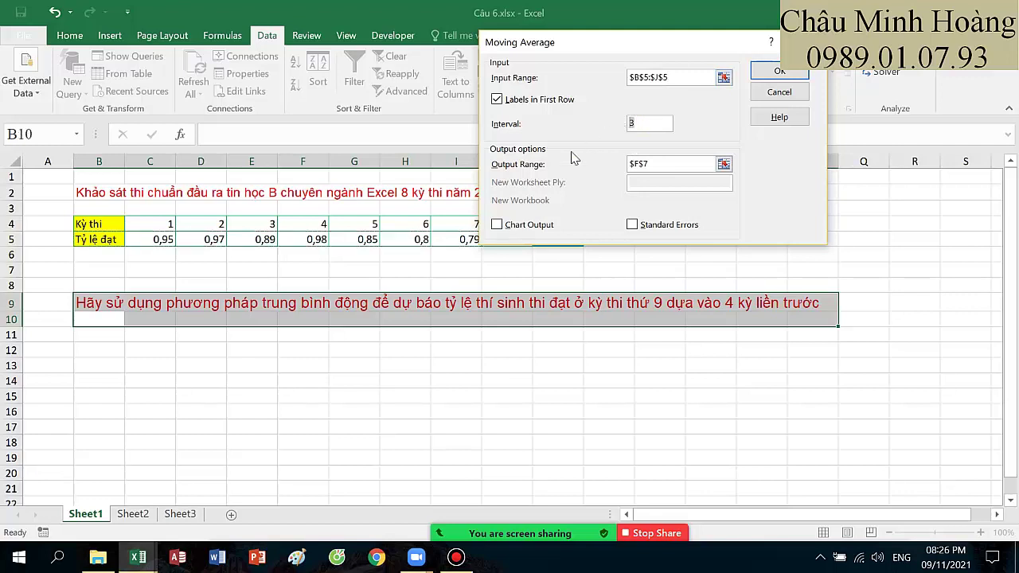
{"action": "type", "text": "4"}
{"action": "left_click", "coordinate": [651, 164]}
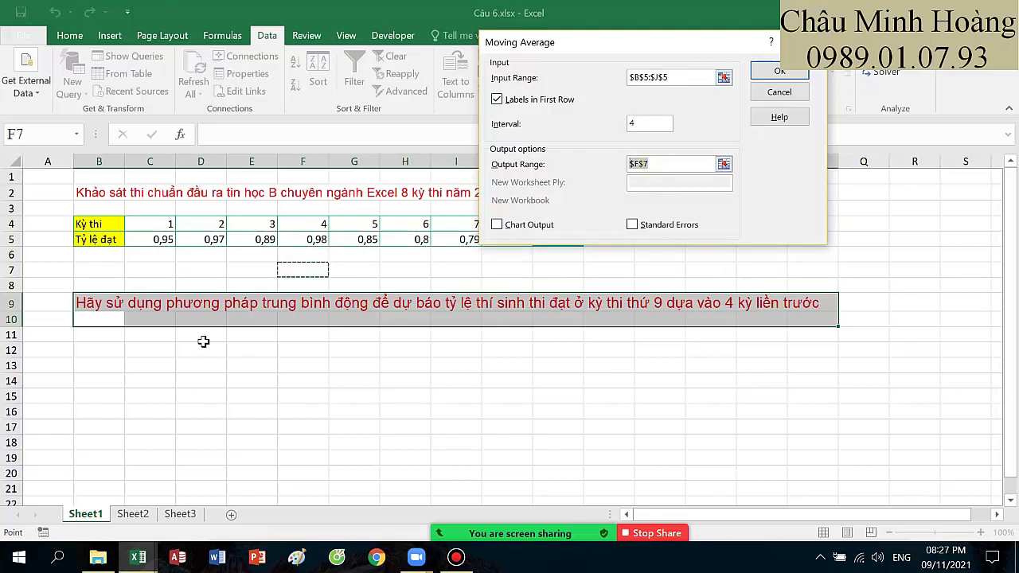
{"action": "left_click", "coordinate": [201, 347]}
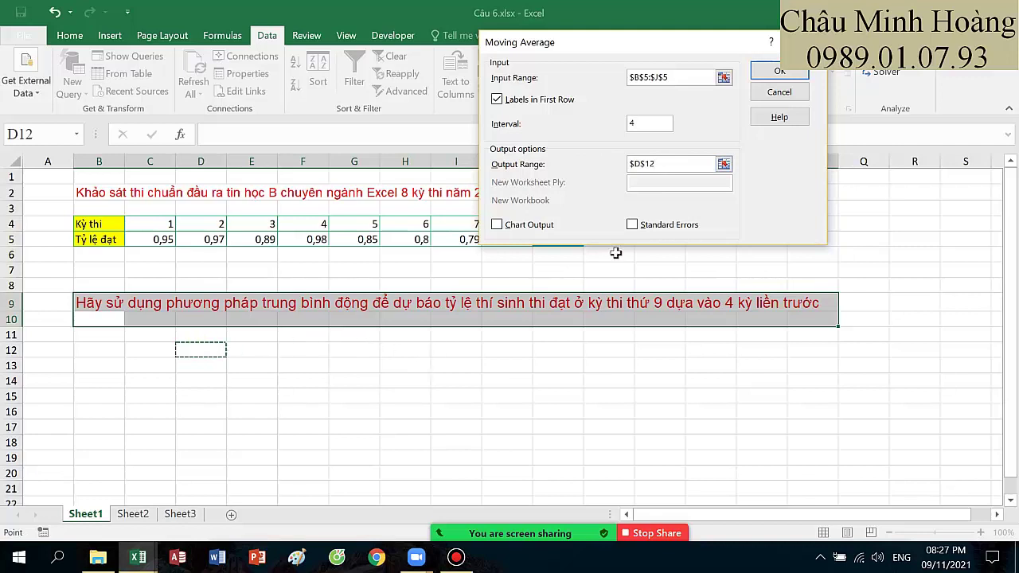
{"action": "left_click", "coordinate": [780, 71]}
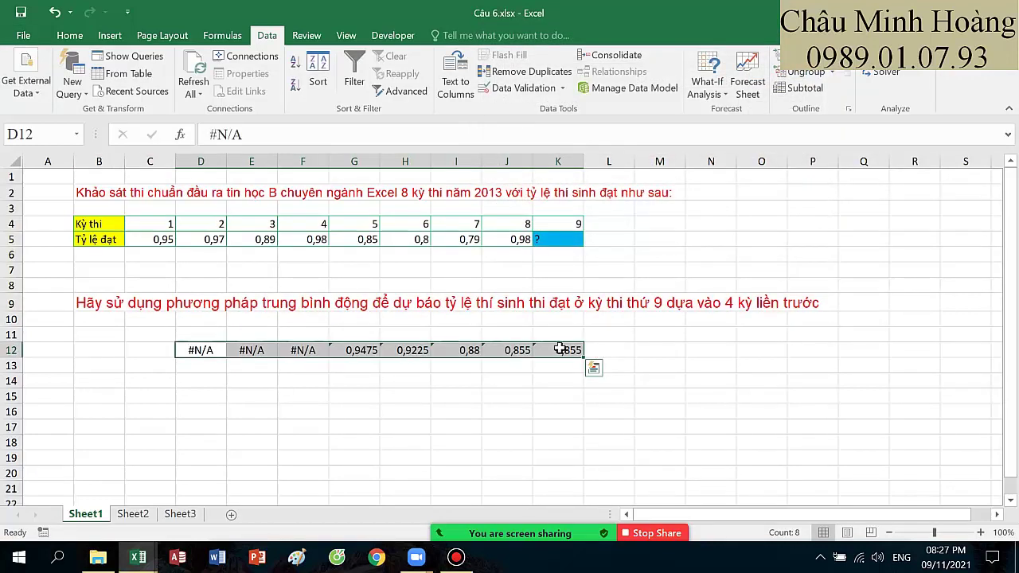
Step: Highlight the forecast for exam period 9 in cell K12 with a yellow fill
{"action": "left_click", "coordinate": [561, 349]}
{"action": "left_click", "coordinate": [69, 36]}
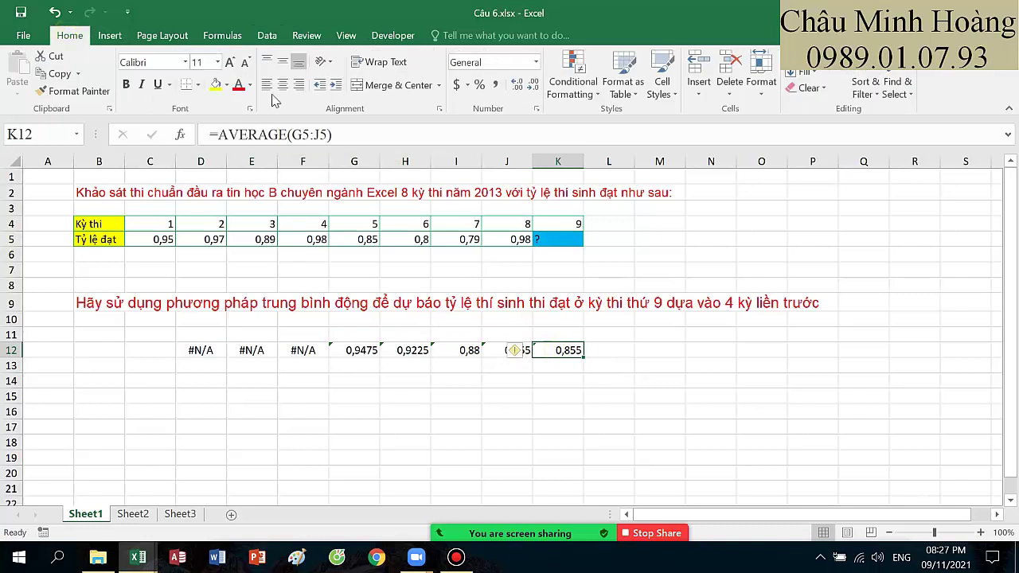
{"action": "left_click", "coordinate": [215, 85]}
Step: Enter "vậy dựa vào phương pháp trung bình động dự báo tỷ lệ thí sinh đạt ở kì thi thứ 9 dựa vào 4 kì liền trước" in C14
{"action": "left_click", "coordinate": [163, 384]}
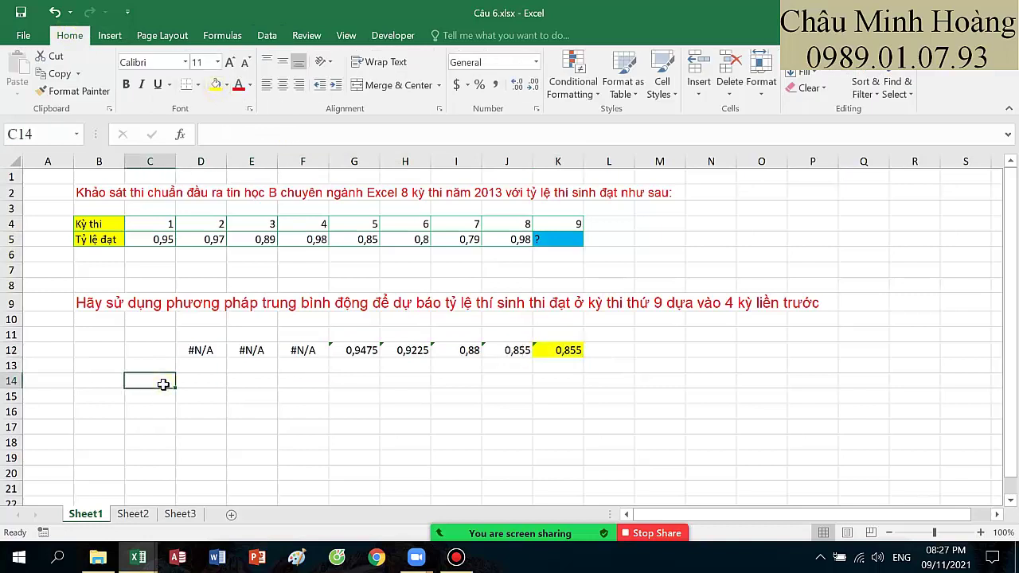
{"action": "type", "text": "vây du"}
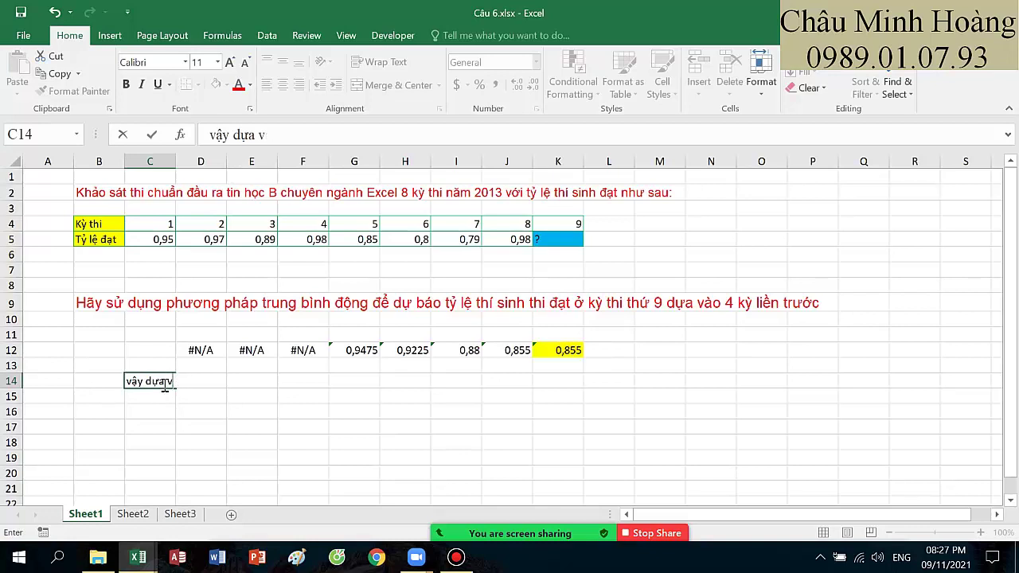
{"action": "type", "text": "a vào phương phá"}
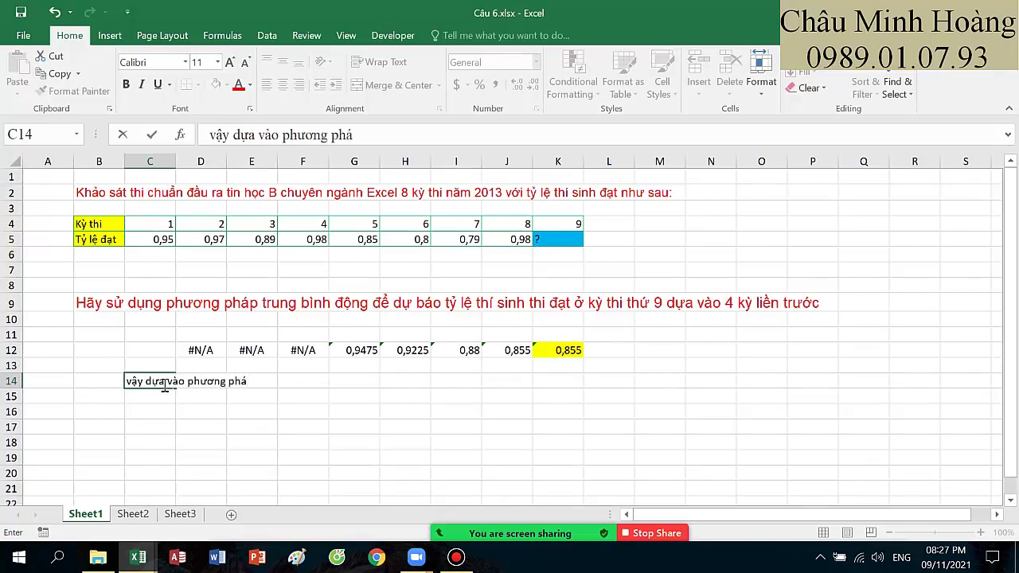
{"action": "type", "text": "p trung bì"}
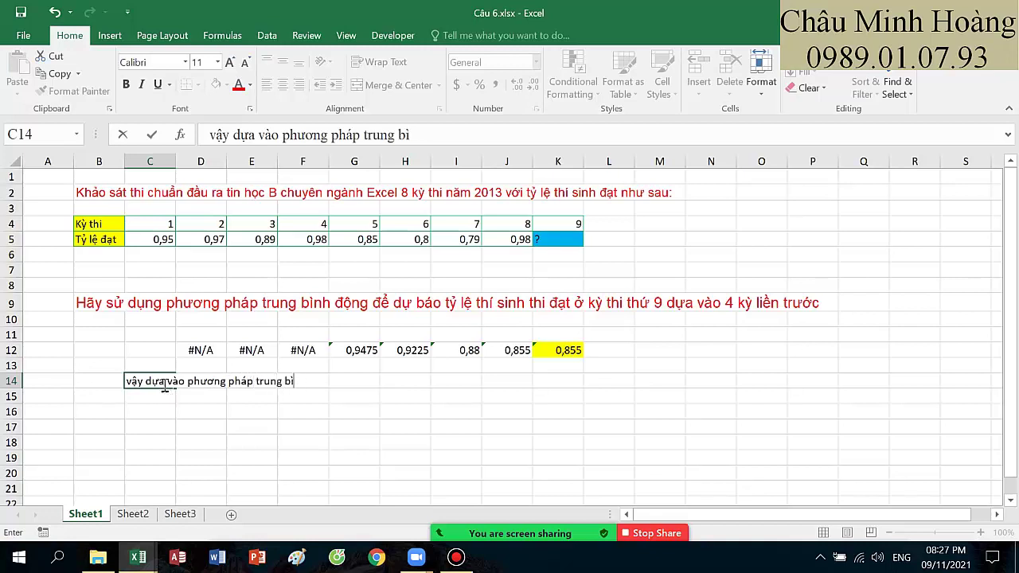
{"action": "type", "text": "nh đông dự báo tỷ lệ"}
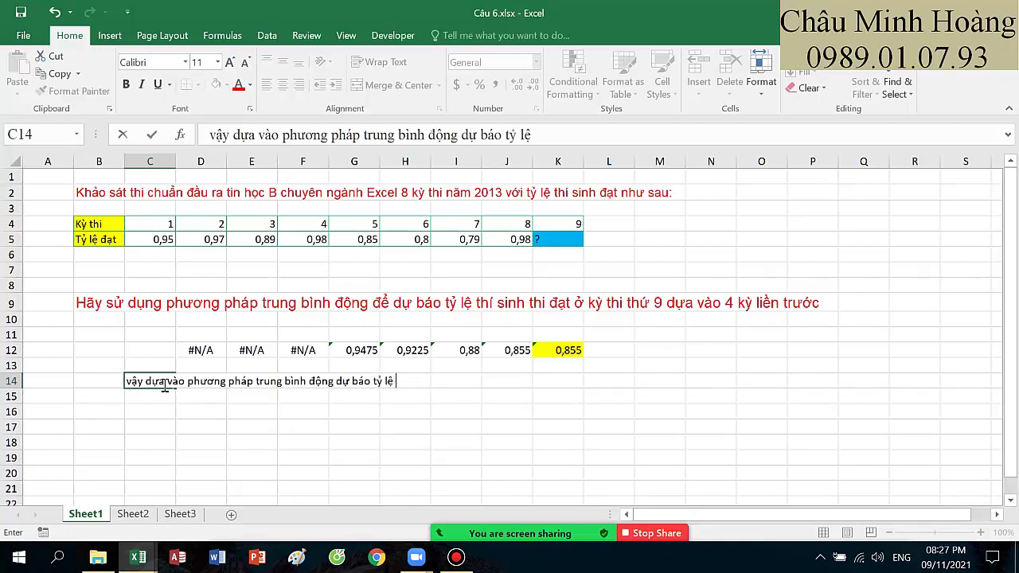
{"action": "type", "text": "thí sinh đạt ở l"}
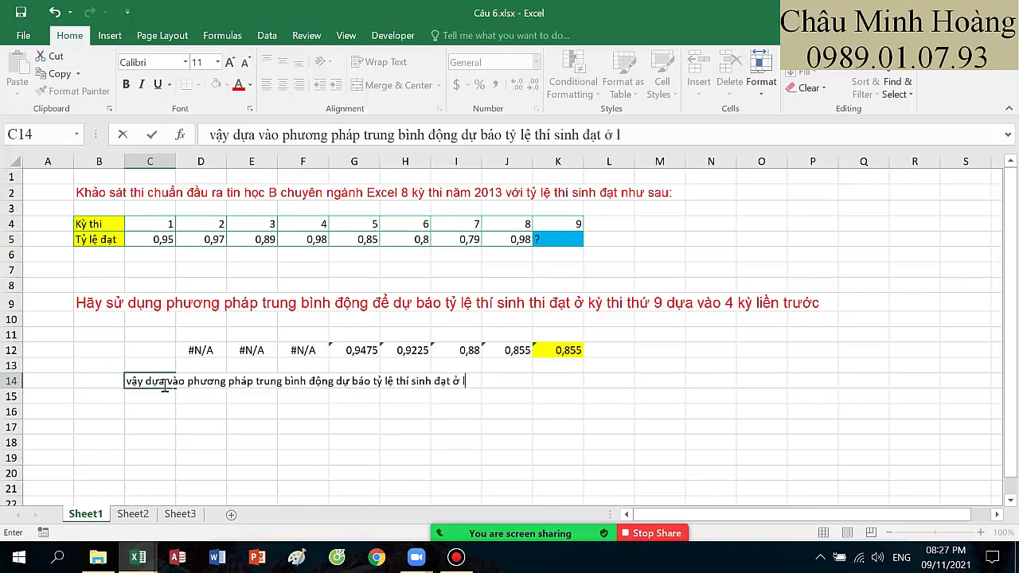
{"action": "key", "text": "BackSpace"}
{"action": "type", "text": "kì thi th"}
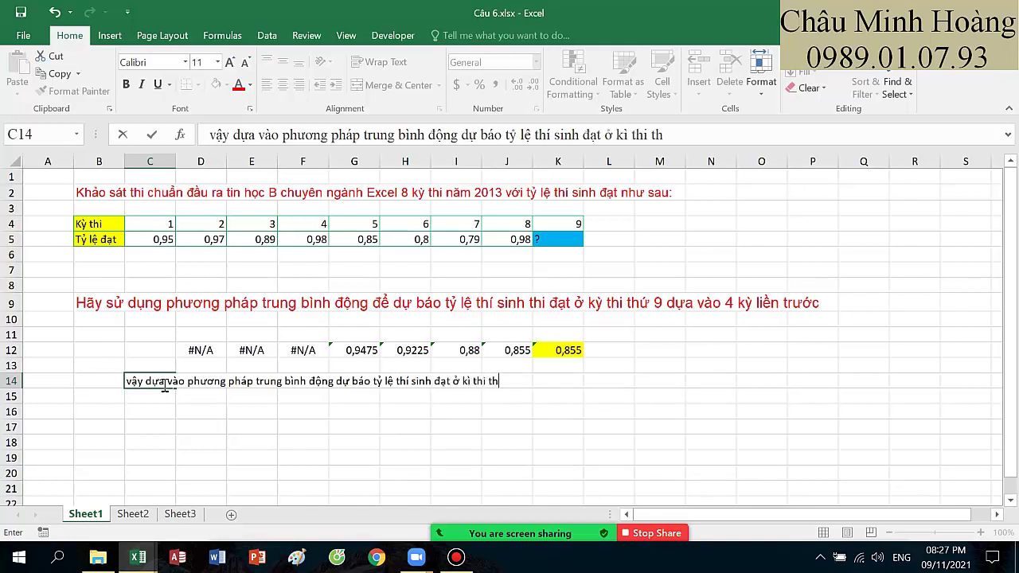
{"action": "type", "text": "ứ 9 du"}
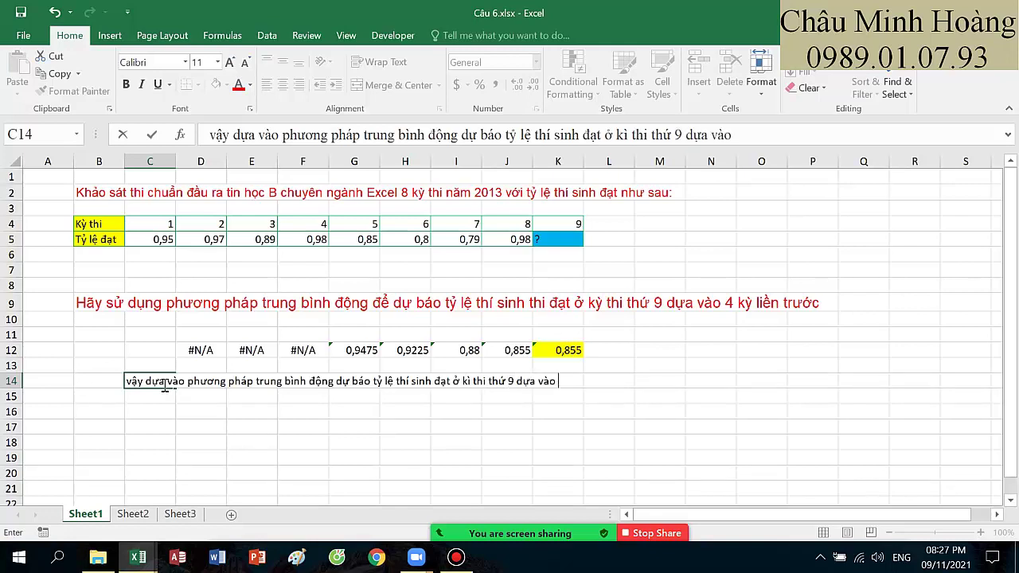
{"action": "type", "text": "a vào 4 kì liền trước"}
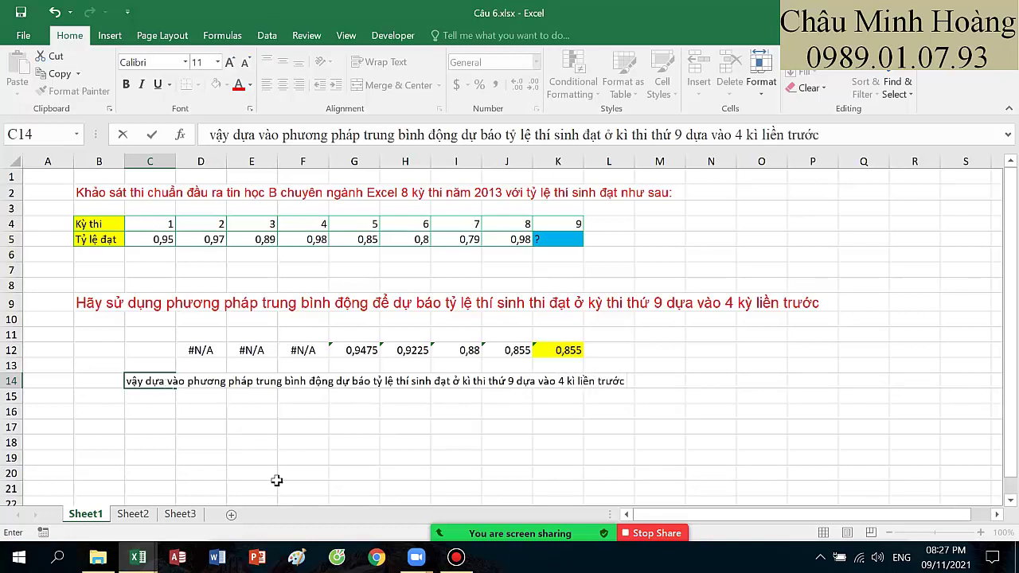
Step: Insert "là 0,855 ," before "ở kì thi thứ 9" in the C14 conclusion and commit the text
{"action": "left_click", "coordinate": [489, 383]}
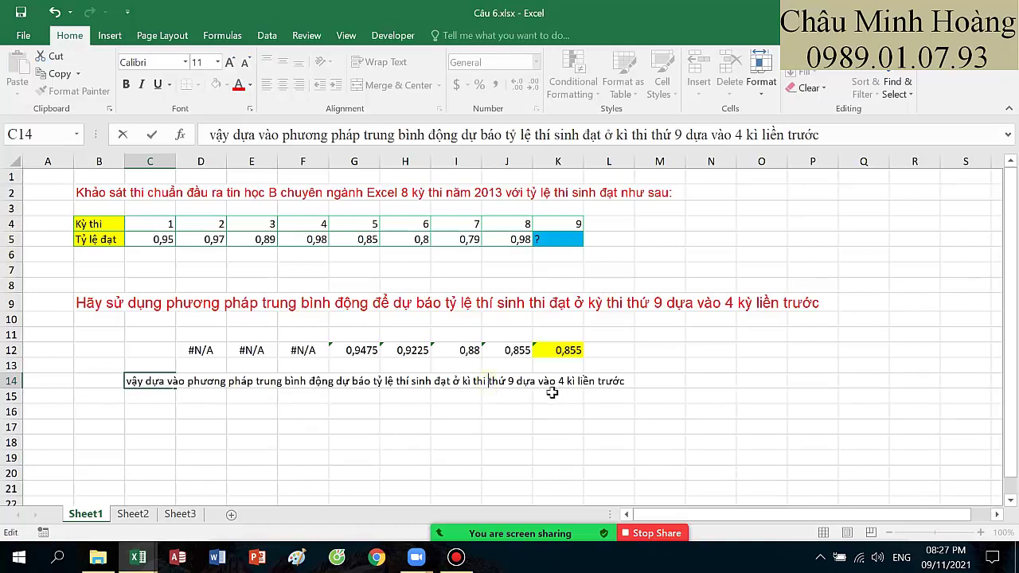
{"action": "left_click", "coordinate": [454, 381]}
{"action": "type", "text": "là "}
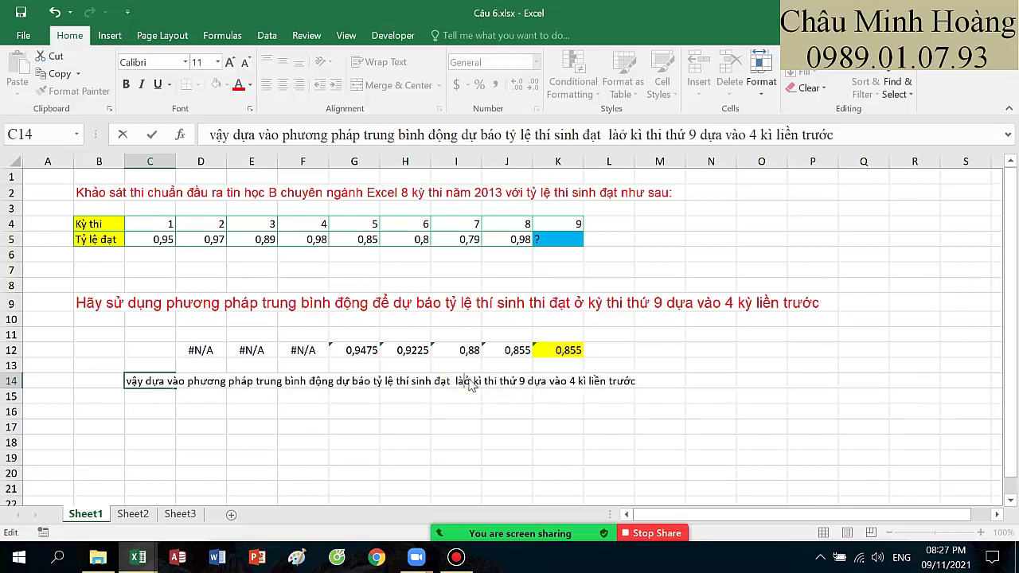
{"action": "type", "text": "0,855"}
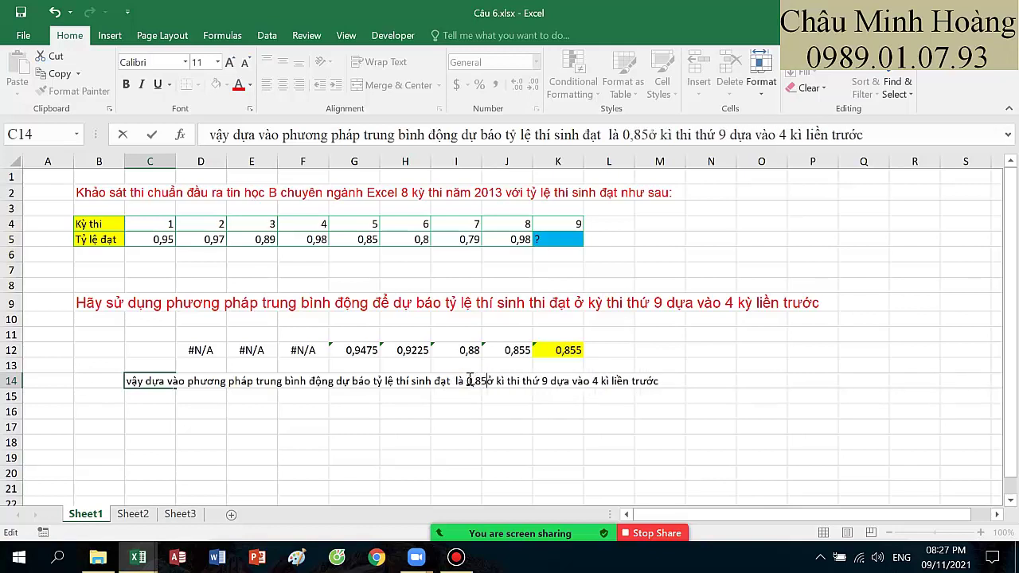
{"action": "type", "text": " ,"}
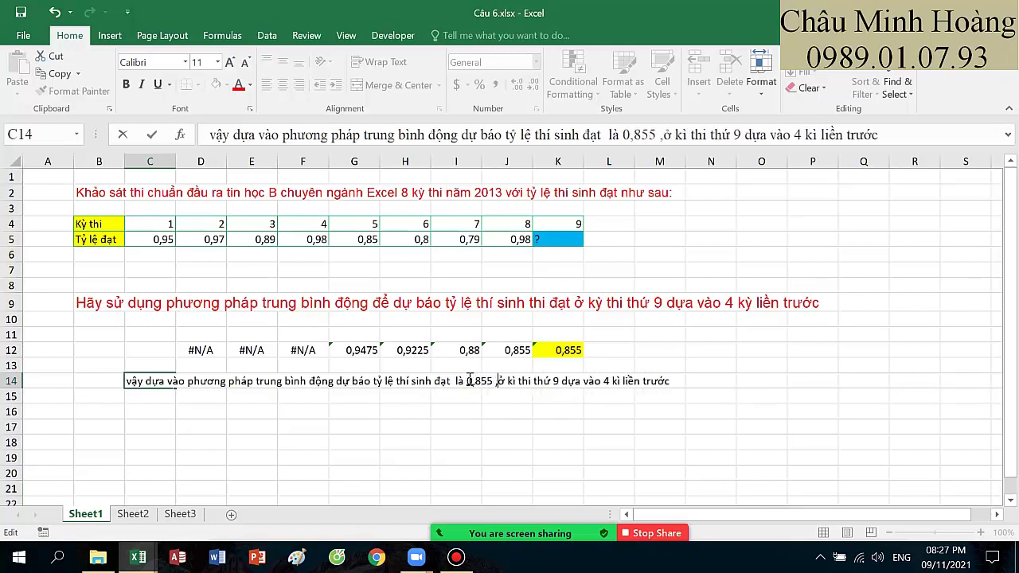
{"action": "key", "text": "Return"}
Step: Enlarge the conclusion text in cell C14 to font size 14
{"action": "left_click", "coordinate": [154, 364]}
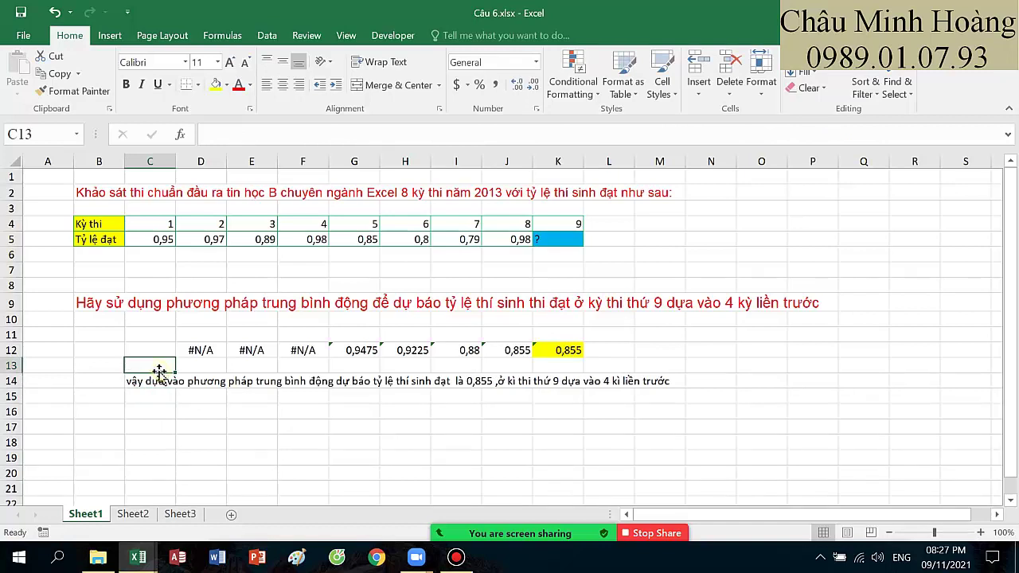
{"action": "left_click", "coordinate": [155, 381]}
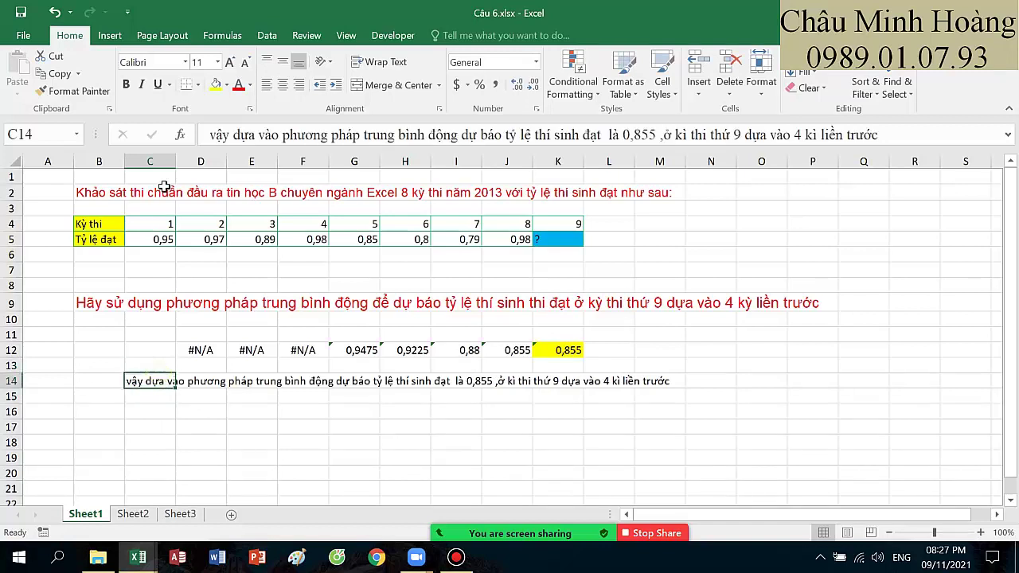
{"action": "left_click", "coordinate": [229, 62]}
{"action": "left_click", "coordinate": [228, 63]}
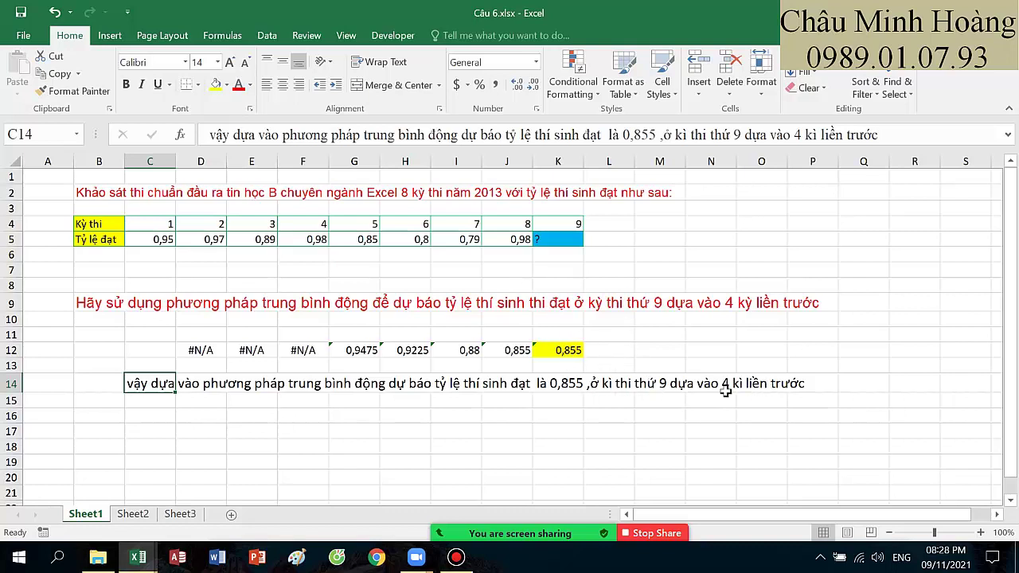
{"action": "left_click", "coordinate": [457, 559]}
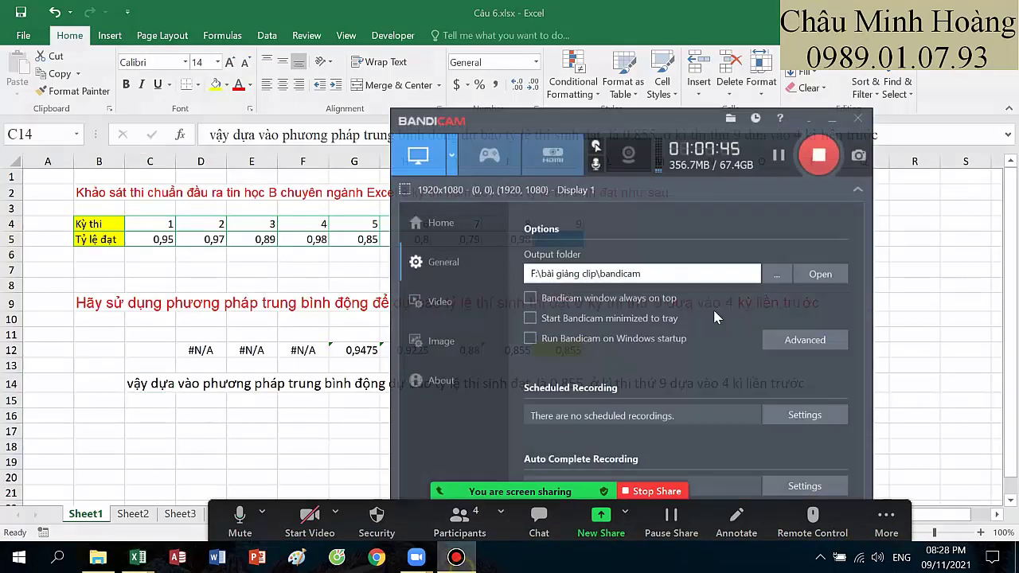
{"action": "left_click", "coordinate": [786, 145]}
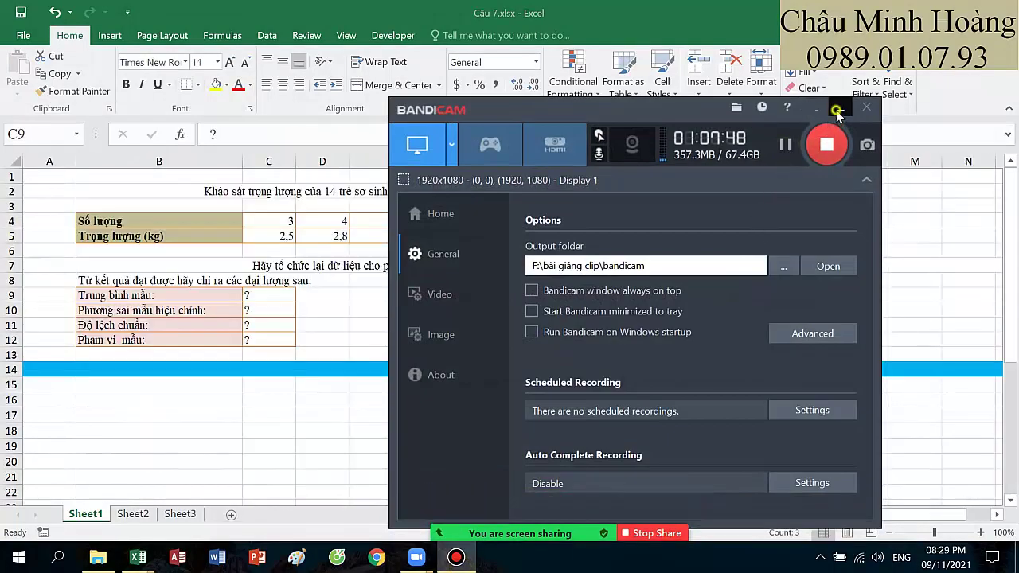
{"action": "left_click", "coordinate": [840, 107]}
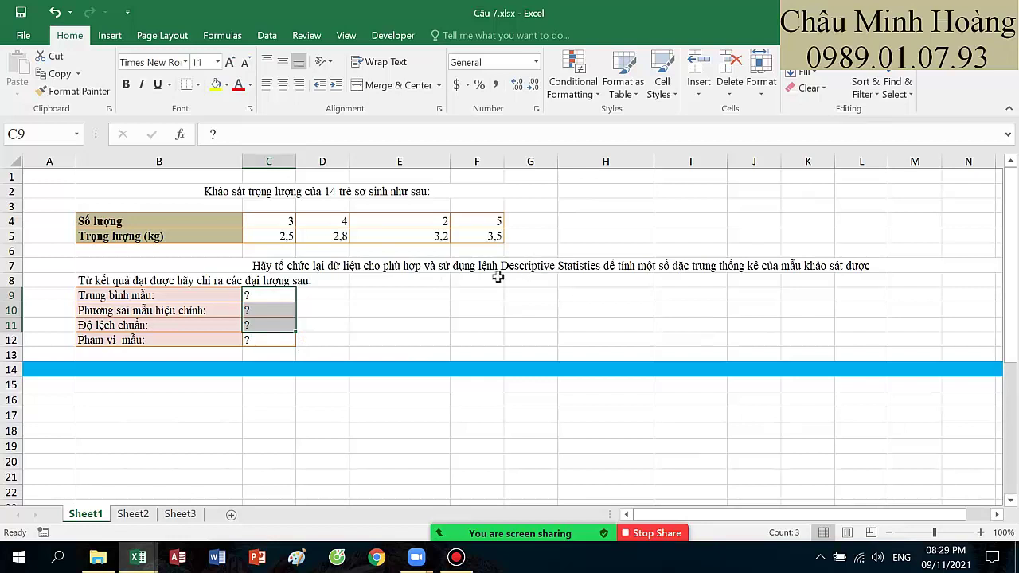
{"action": "key", "text": "ctrl+v"}
Step: Review the Câu 7 question and data table, then list the weight 2,5 three times in cells E9 to E11
{"action": "left_click", "coordinate": [279, 268]}
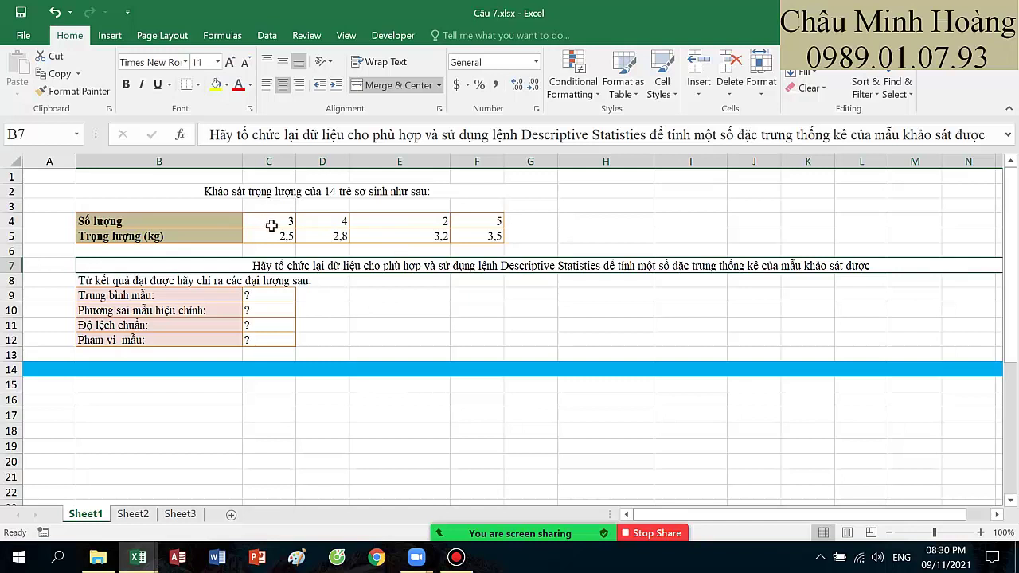
{"action": "left_click_drag", "start_coordinate": [271, 226], "coordinate": [462, 237]}
{"action": "left_click", "coordinate": [397, 299]}
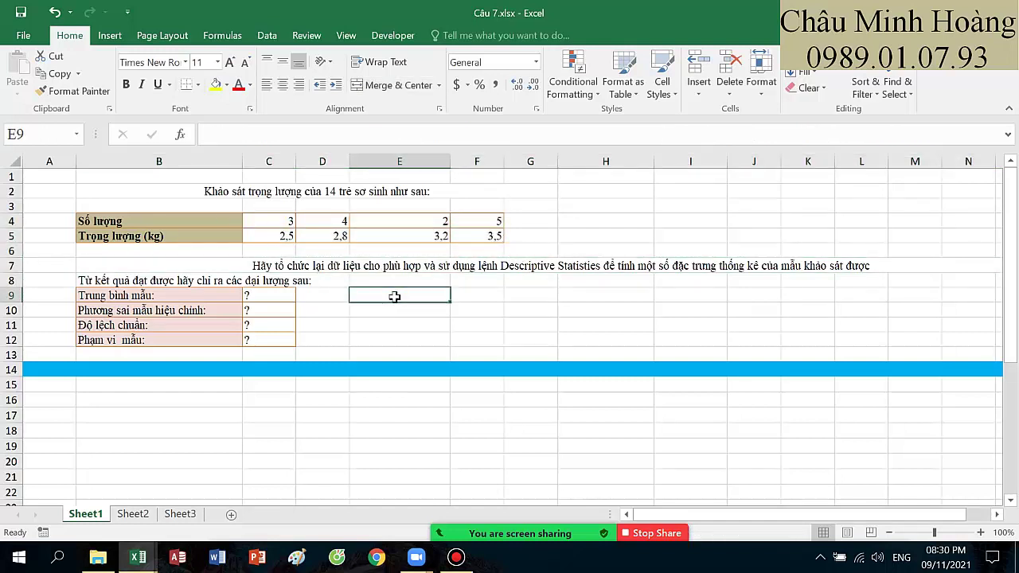
{"action": "type", "text": "2,5"}
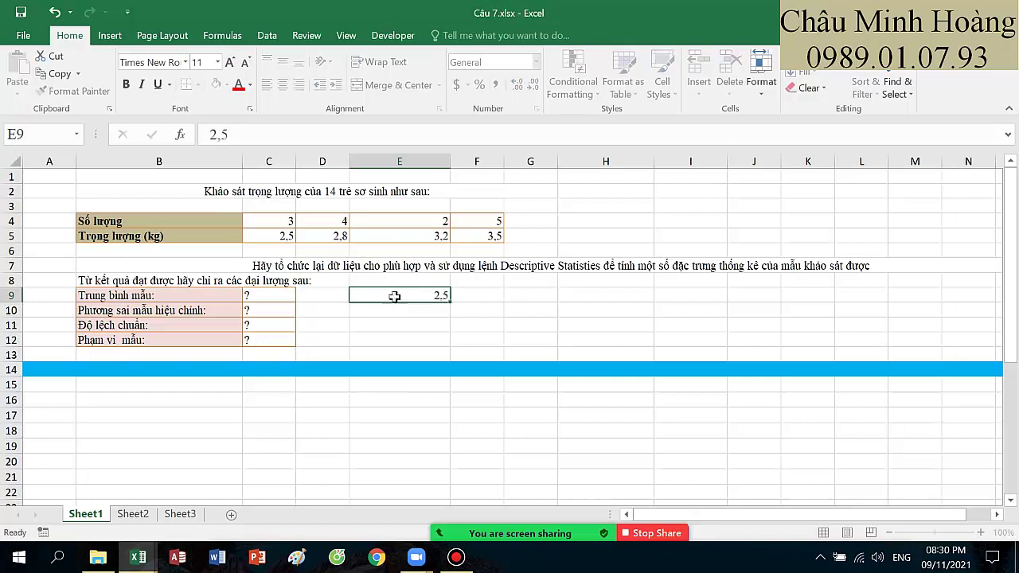
{"action": "key", "text": "Return"}
{"action": "left_click", "coordinate": [398, 296]}
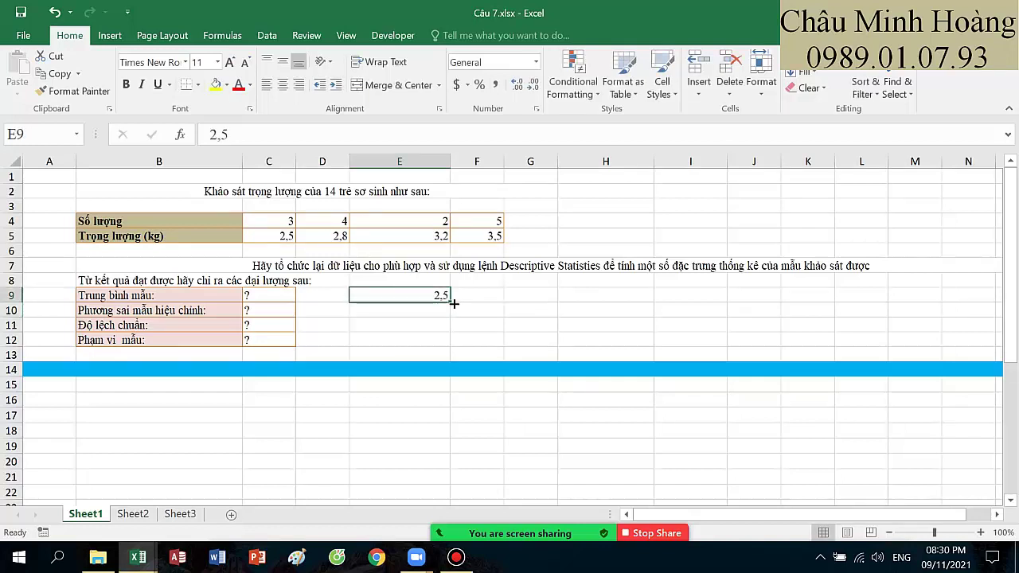
{"action": "left_click_drag", "start_coordinate": [451, 303], "coordinate": [446, 330]}
Step: List the weight 2,8 four times below the 2,5 entries, in cells E12 to E15
{"action": "left_click", "coordinate": [435, 340]}
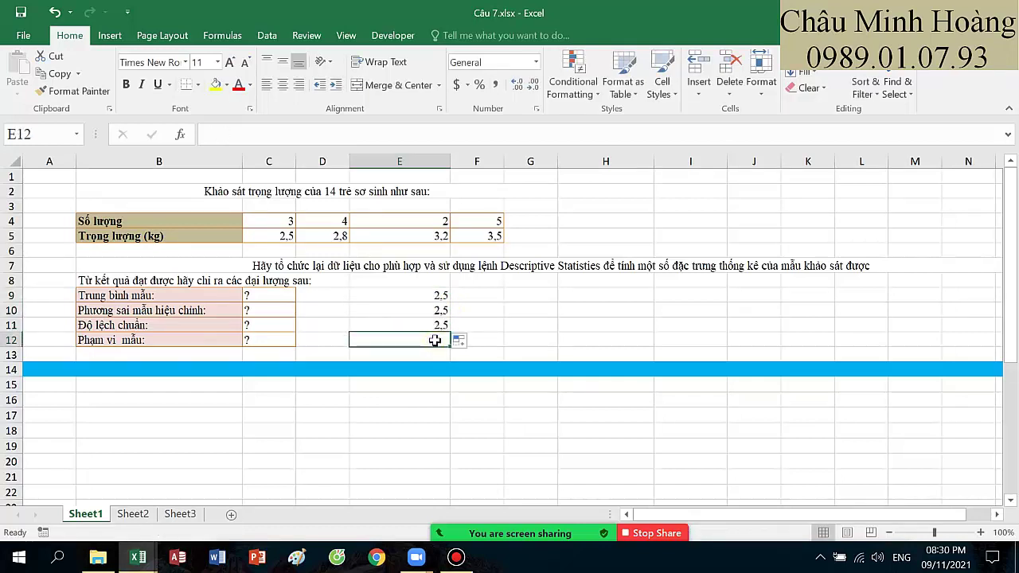
{"action": "type", "text": "2,8"}
{"action": "key", "text": "Return"}
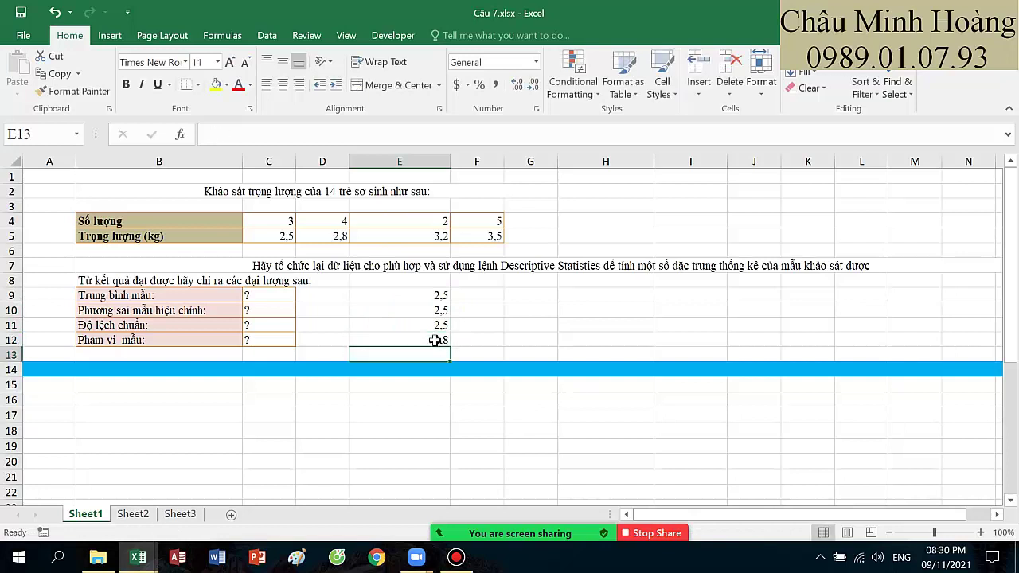
{"action": "left_click", "coordinate": [430, 340]}
{"action": "left_click_drag", "start_coordinate": [451, 347], "coordinate": [450, 387]}
{"action": "left_click", "coordinate": [446, 370]}
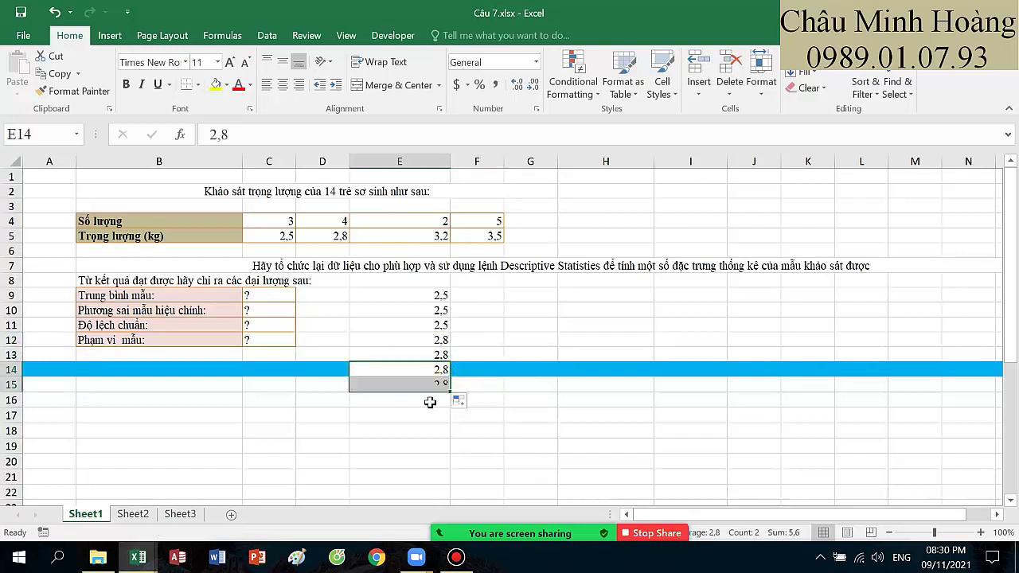
Step: List the weight 3,2 twice below the 2,8 entries, in cells E16 and E17
{"action": "left_click", "coordinate": [430, 402]}
{"action": "type", "text": "3,2"}
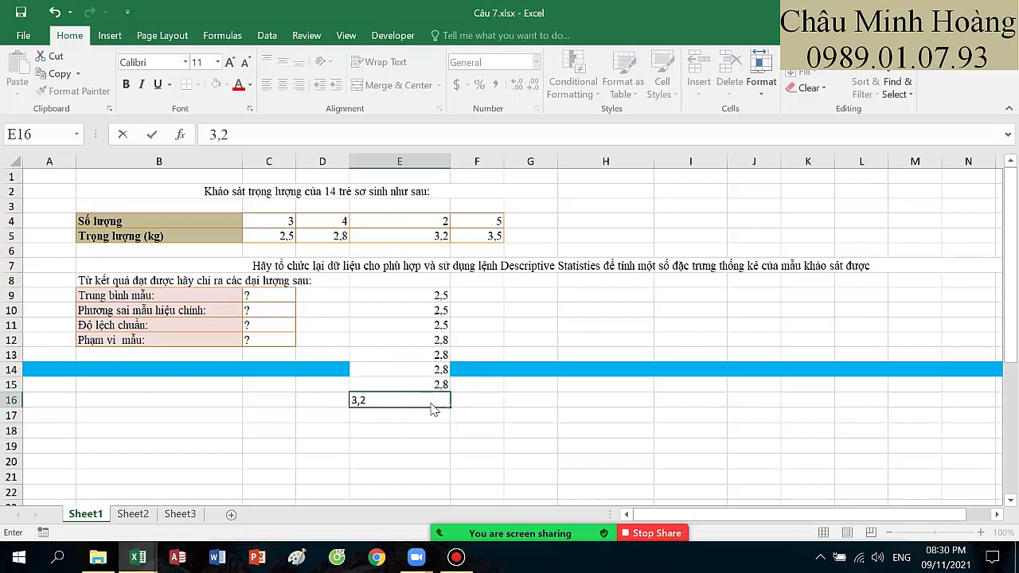
{"action": "key", "text": "Return"}
{"action": "type", "text": "3,2"}
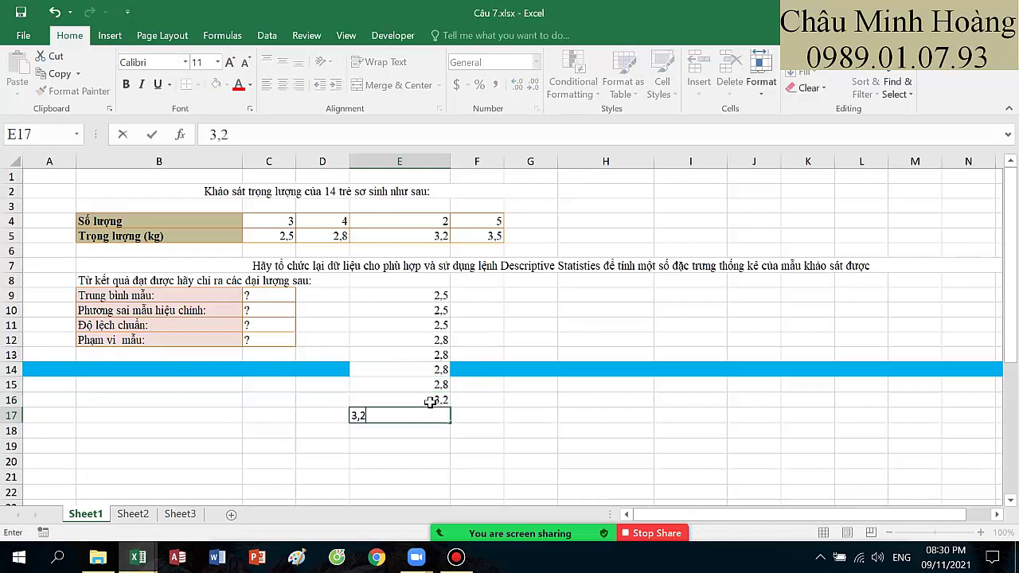
{"action": "key", "text": "Return"}
Step: Enter the weight 3,5 in E18 and fill it down through E22 for five entries
{"action": "type", "text": "3,5"}
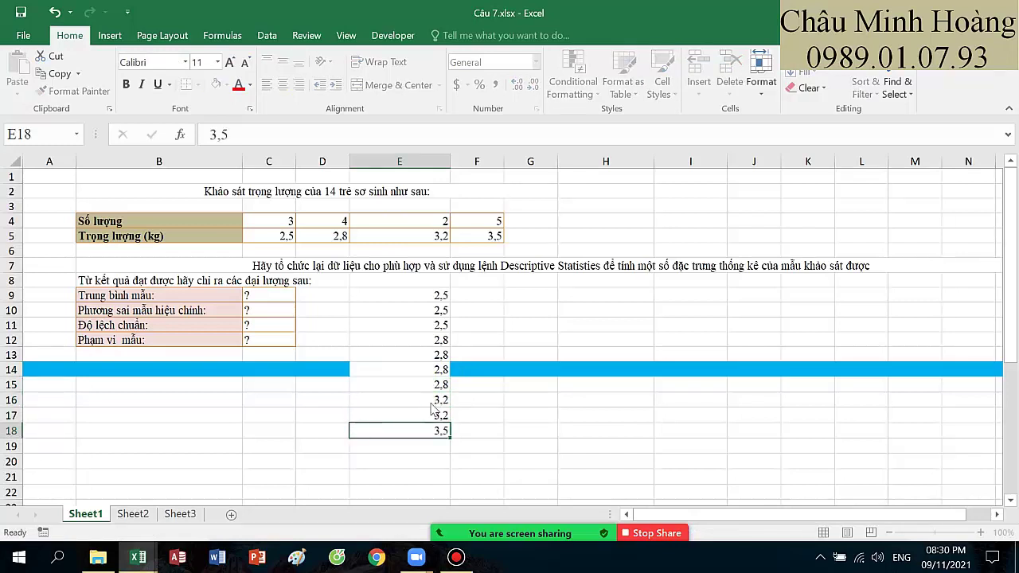
{"action": "key", "text": "Return"}
{"action": "left_click", "coordinate": [426, 431]}
{"action": "left_click_drag", "start_coordinate": [450, 438], "coordinate": [452, 499]}
{"action": "scroll", "coordinate": [521, 403], "scroll_direction": "down", "scroll_amount": 1}
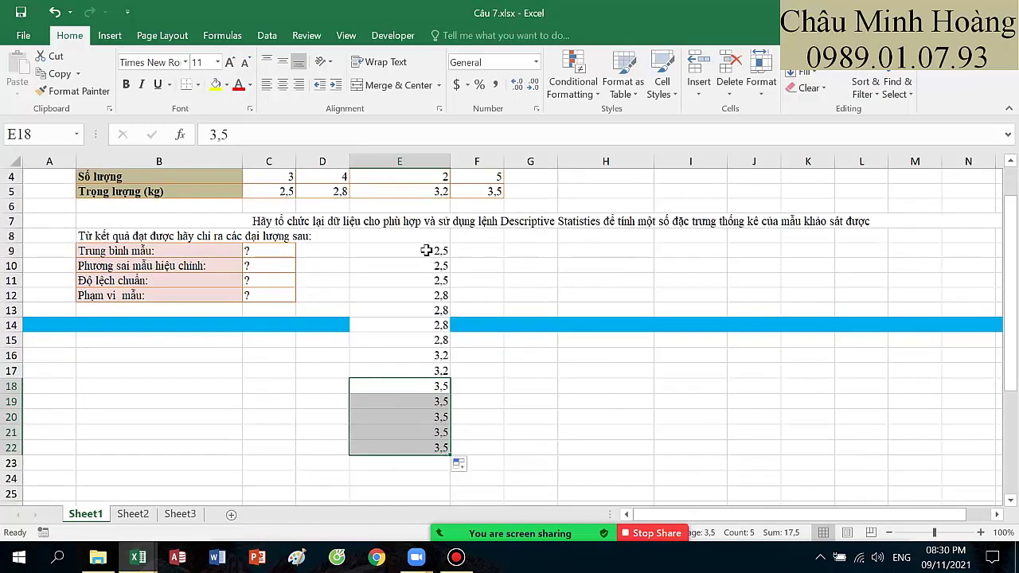
Step: Enlarge the listed weights in E9:E22 to font size 14
{"action": "left_click_drag", "start_coordinate": [428, 251], "coordinate": [434, 447]}
{"action": "left_click", "coordinate": [229, 62]}
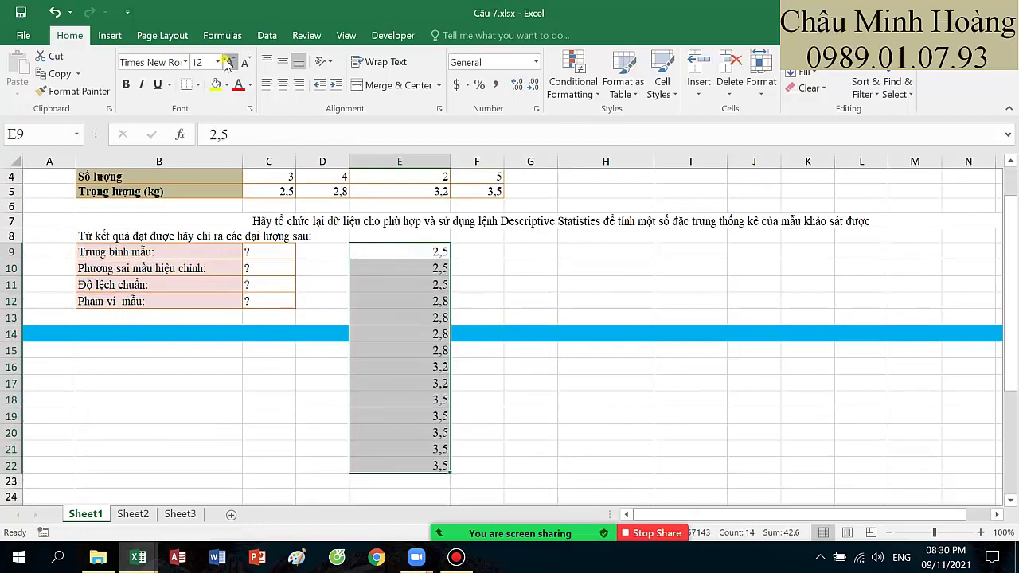
{"action": "left_click", "coordinate": [230, 62]}
{"action": "scroll", "coordinate": [271, 164], "scroll_direction": "down", "scroll_amount": 1}
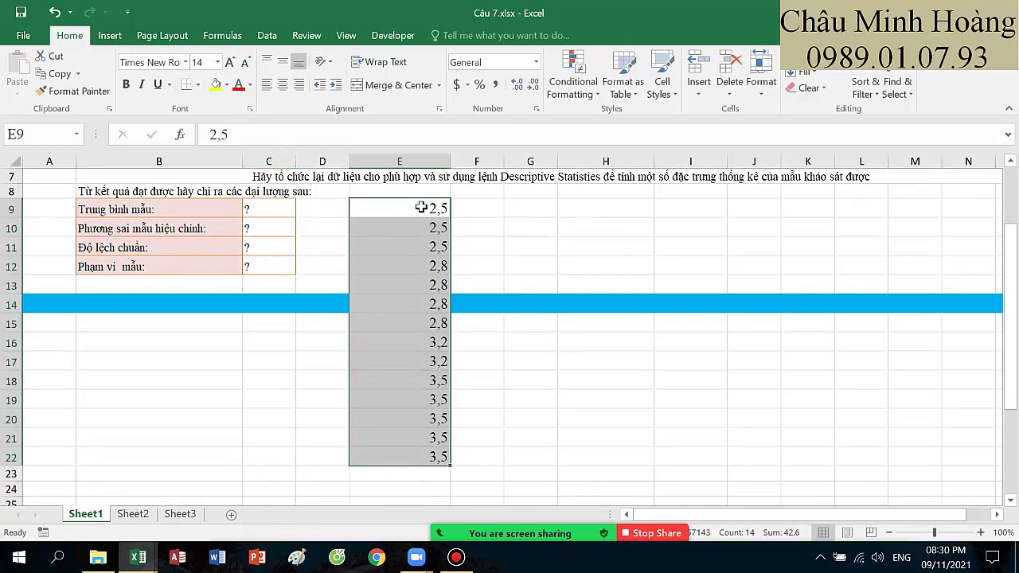
Step: Copy the weight list E9:E22 and paste it transposed as a row starting at B24
{"action": "left_click_drag", "start_coordinate": [417, 208], "coordinate": [421, 453]}
{"action": "key", "text": "ctrl+c"}
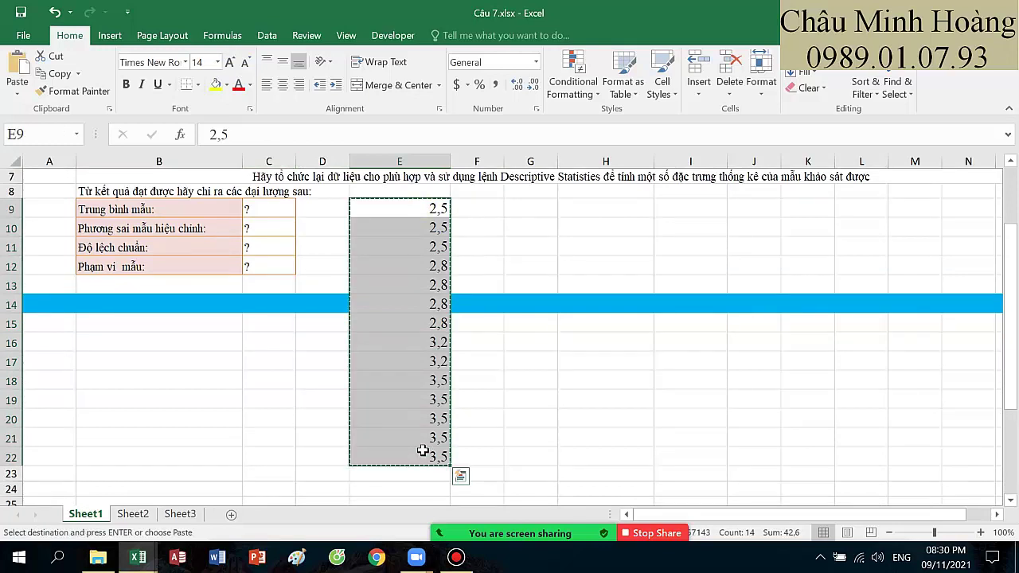
{"action": "right_click", "coordinate": [420, 333]}
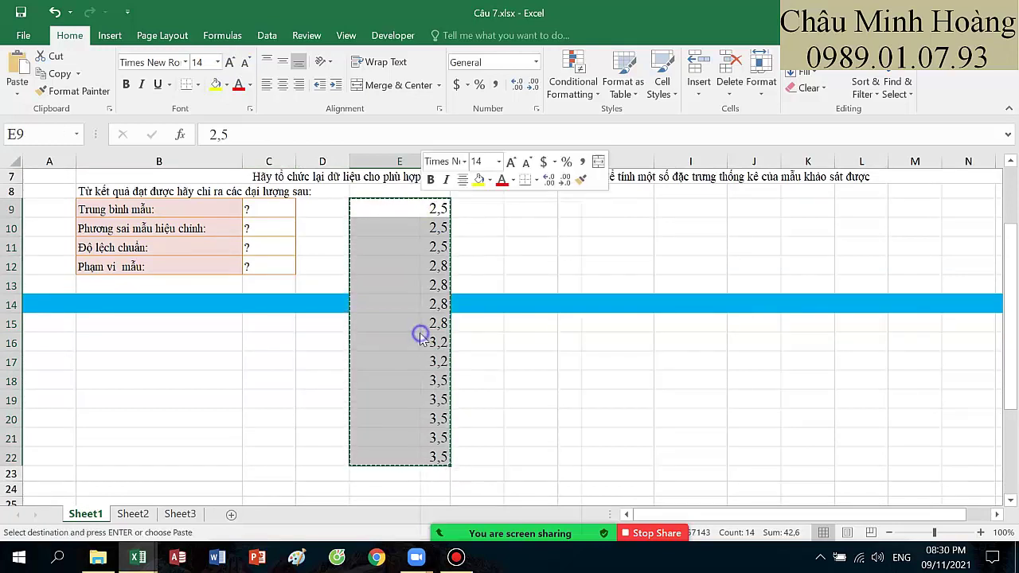
{"action": "key", "text": "Escape"}
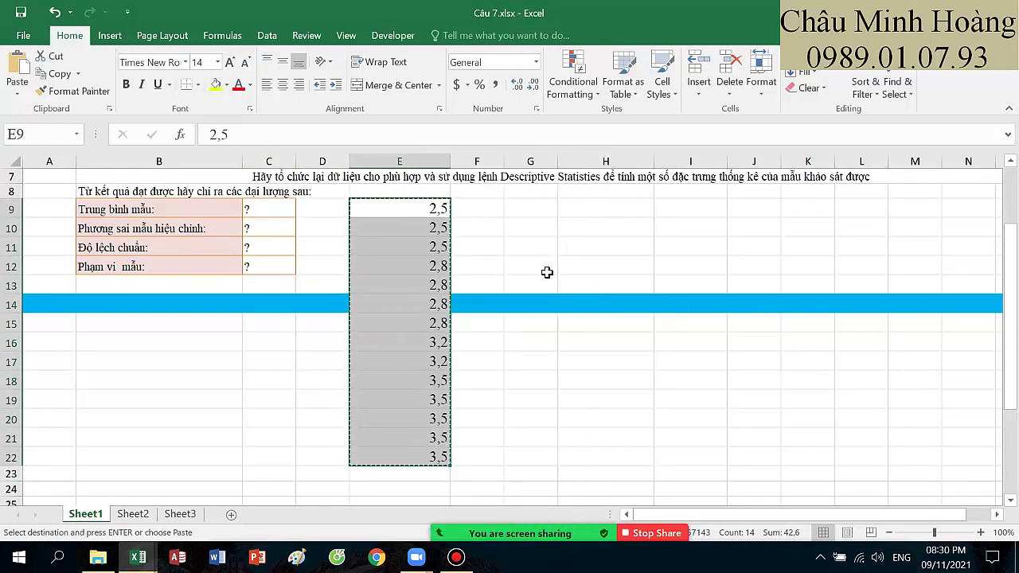
{"action": "scroll", "coordinate": [546, 273], "scroll_direction": "down", "scroll_amount": 2}
{"action": "left_click", "coordinate": [157, 384]}
{"action": "right_click", "coordinate": [158, 388]}
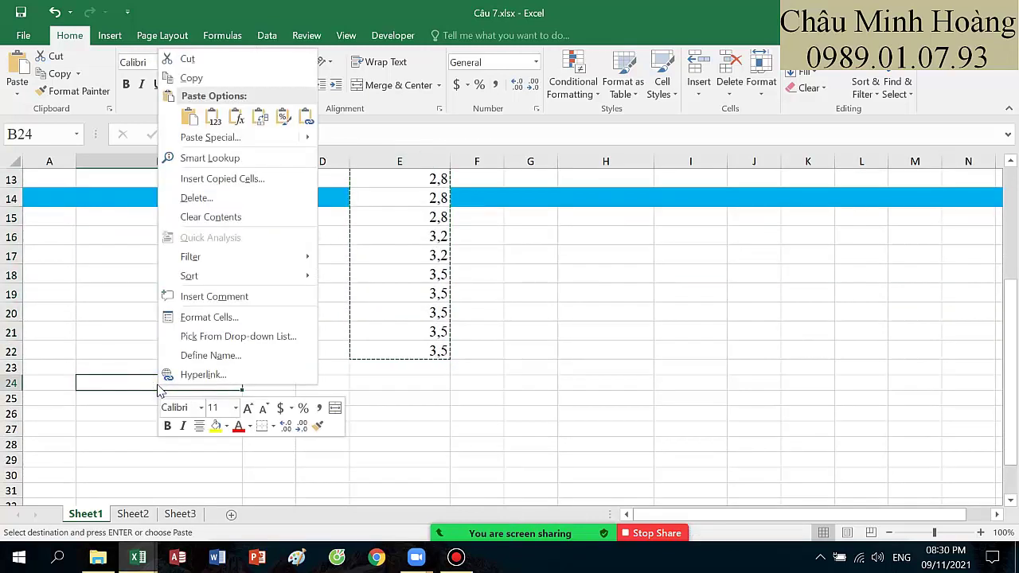
{"action": "left_click", "coordinate": [261, 117]}
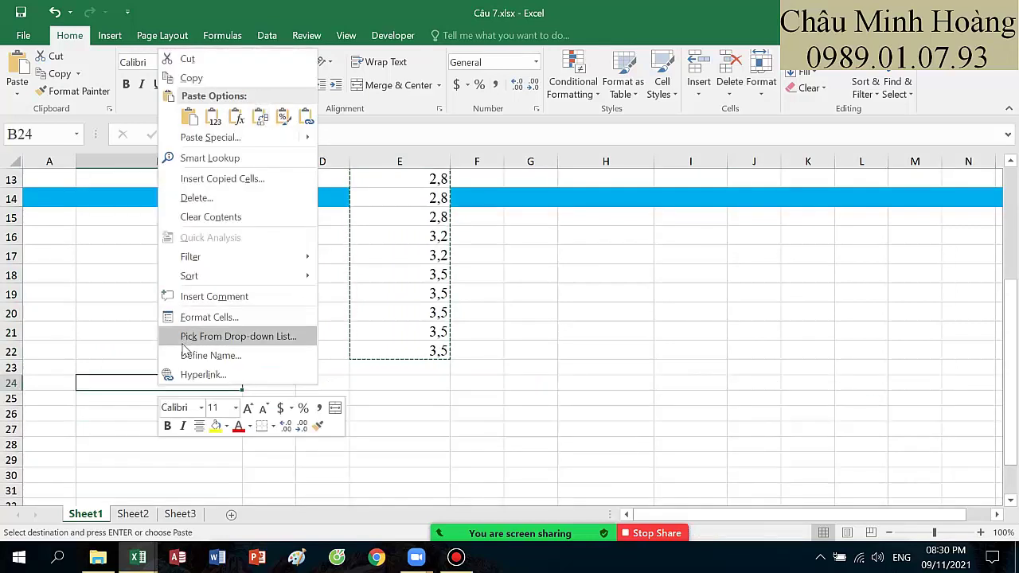
{"action": "left_click", "coordinate": [133, 385]}
{"action": "right_click", "coordinate": [132, 389]}
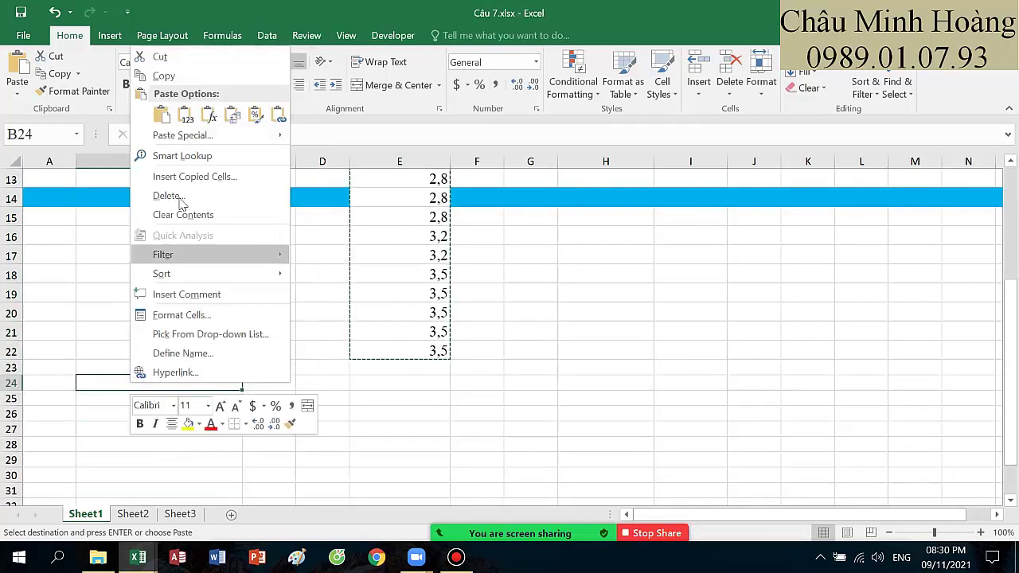
{"action": "left_click", "coordinate": [231, 117]}
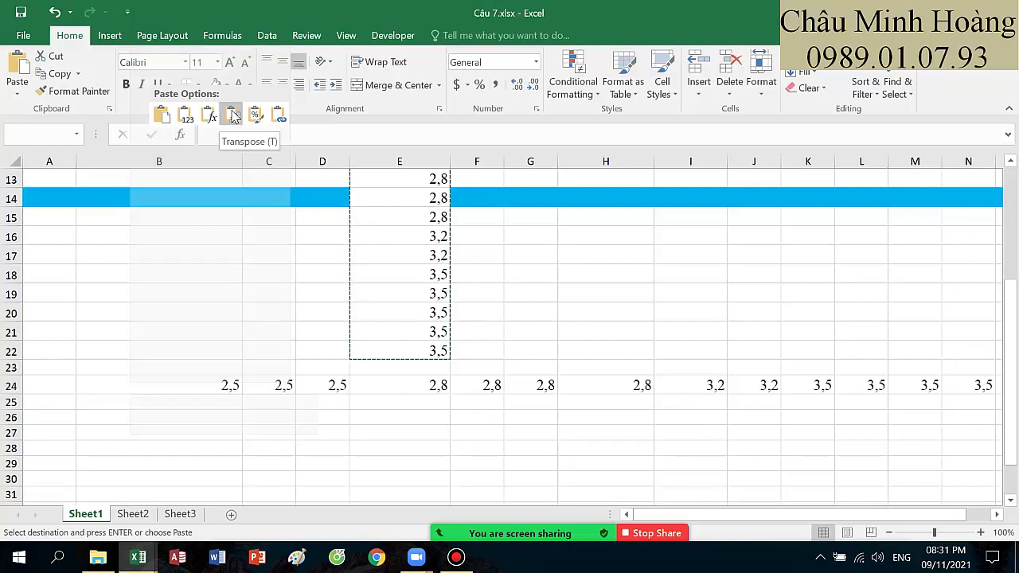
{"action": "left_click", "coordinate": [232, 116]}
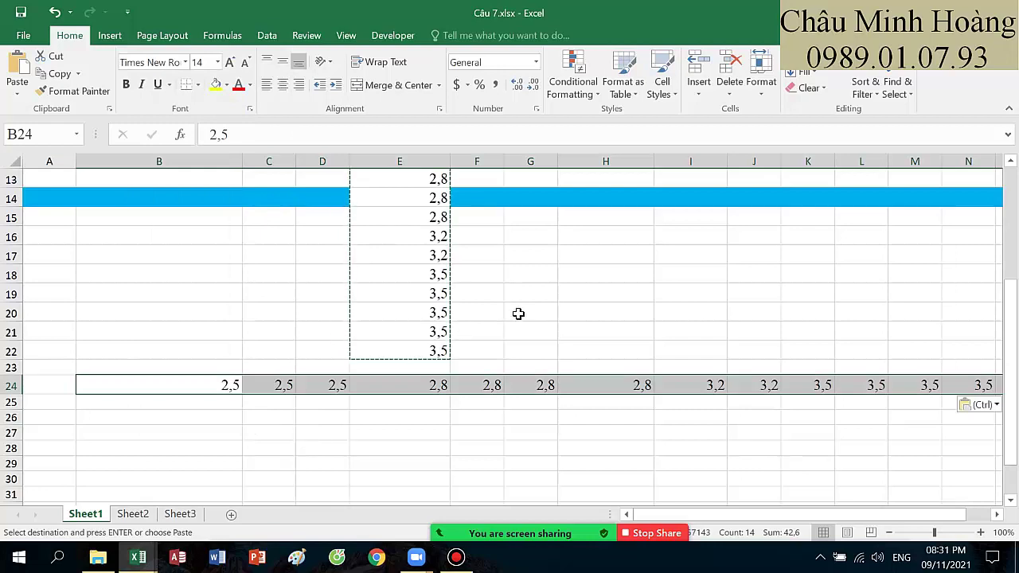
Step: Set up a Descriptive Statistics analysis with input range E9:E22, grouped by columns and without labels in the first row
{"action": "scroll", "coordinate": [519, 314], "scroll_direction": "up", "scroll_amount": 2}
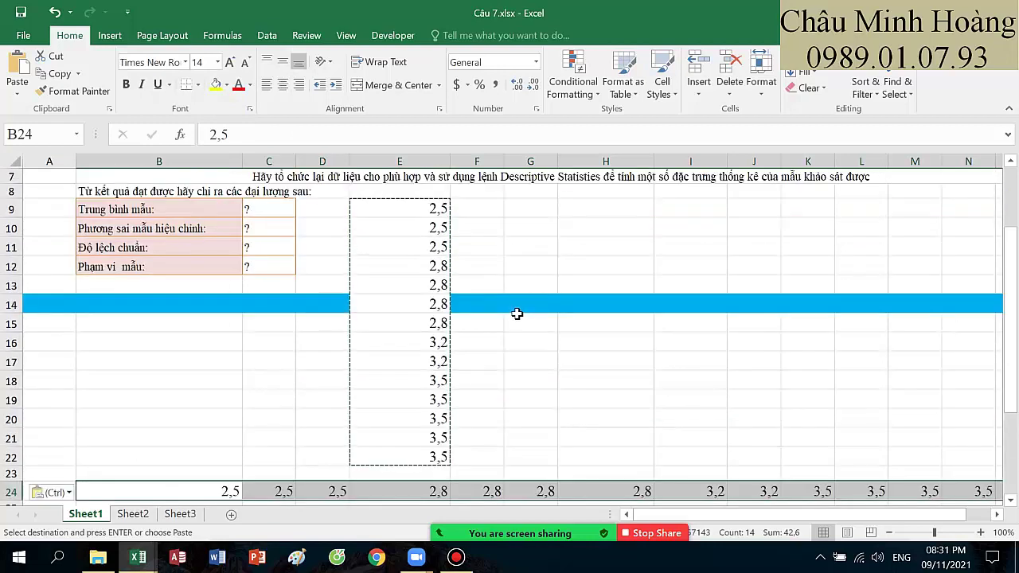
{"action": "left_click", "coordinate": [267, 35]}
{"action": "left_click", "coordinate": [884, 86]}
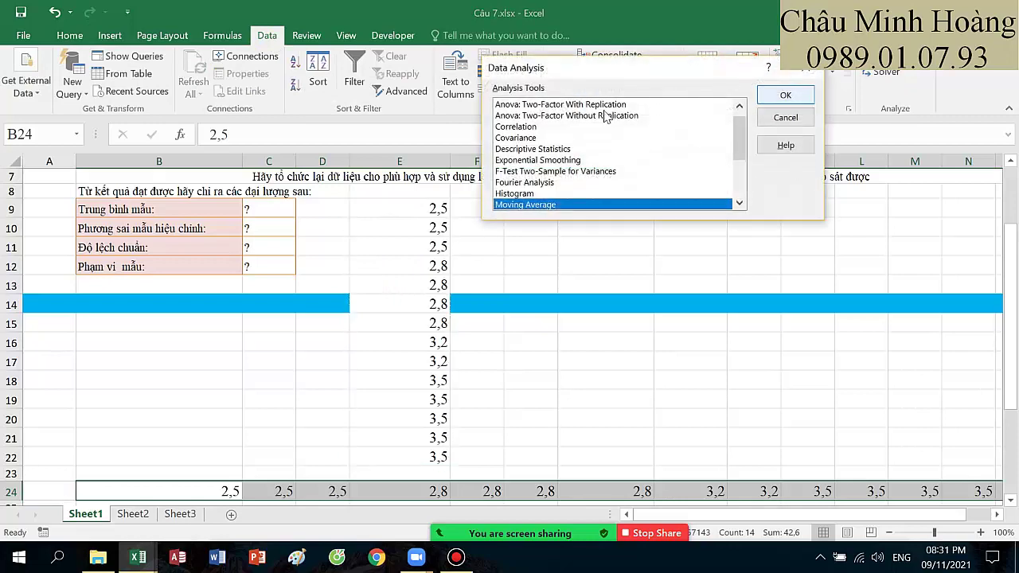
{"action": "left_click", "coordinate": [535, 150]}
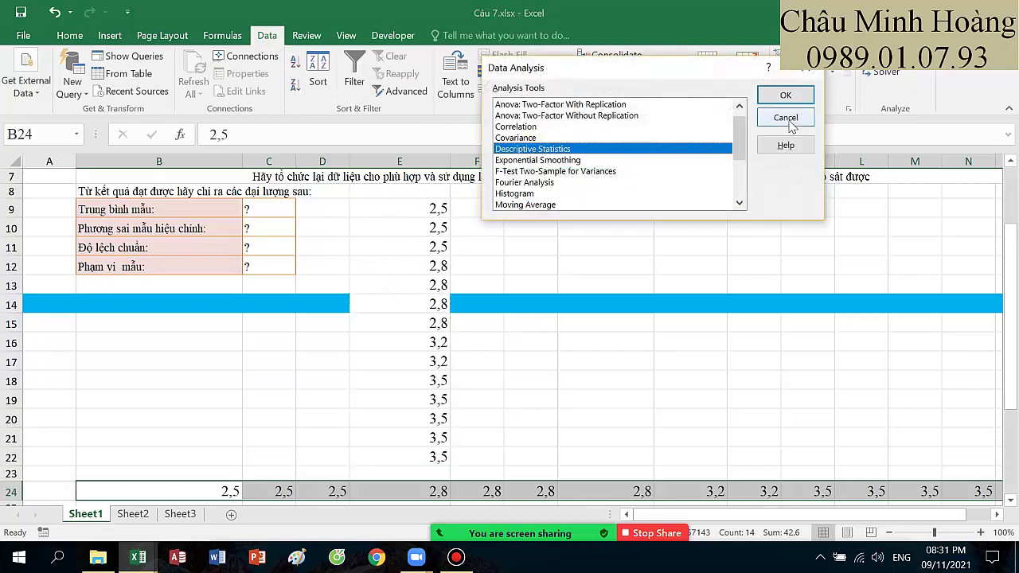
{"action": "left_click", "coordinate": [778, 96]}
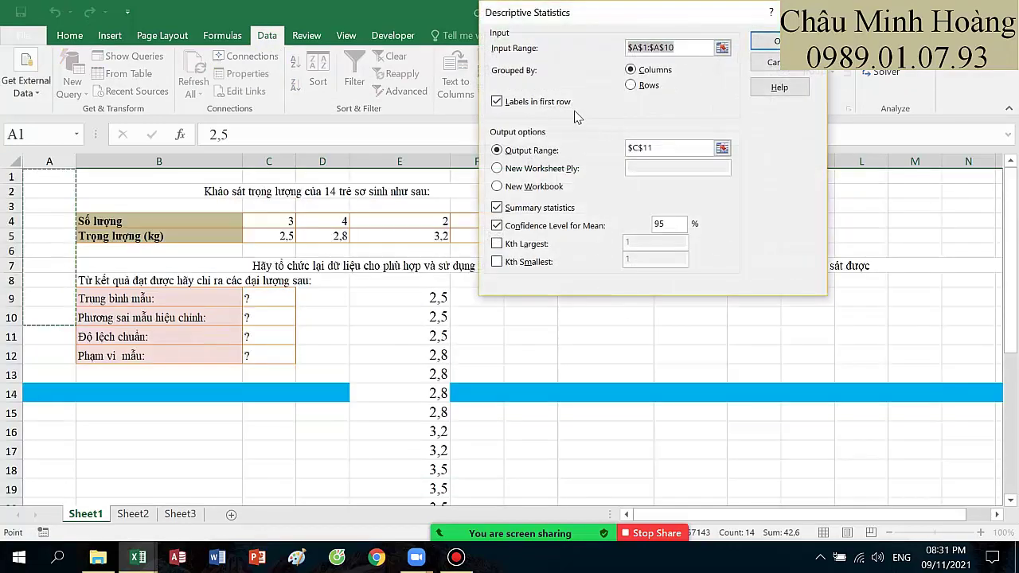
{"action": "left_click_drag", "start_coordinate": [422, 300], "coordinate": [435, 472]}
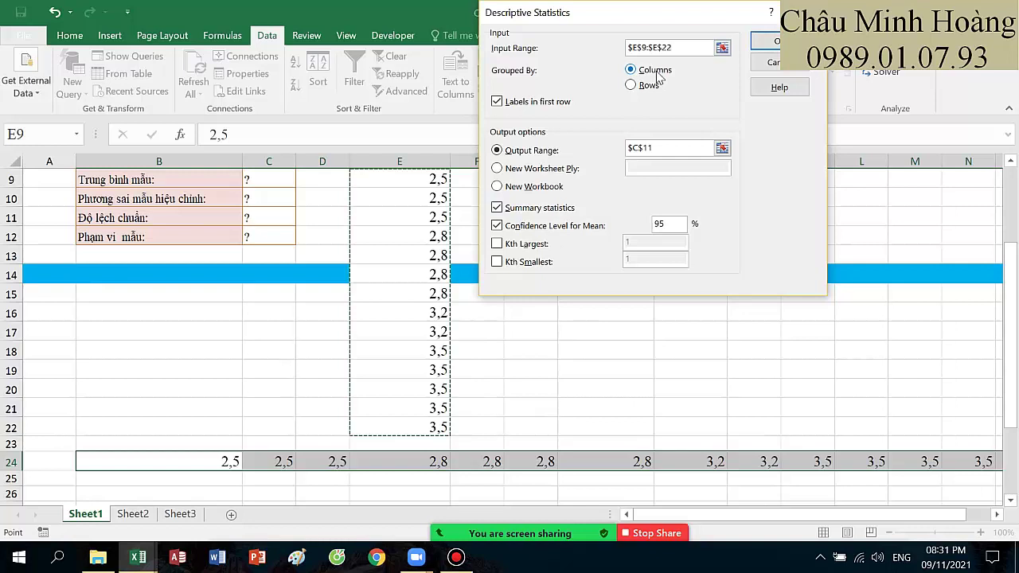
{"action": "left_click", "coordinate": [497, 102]}
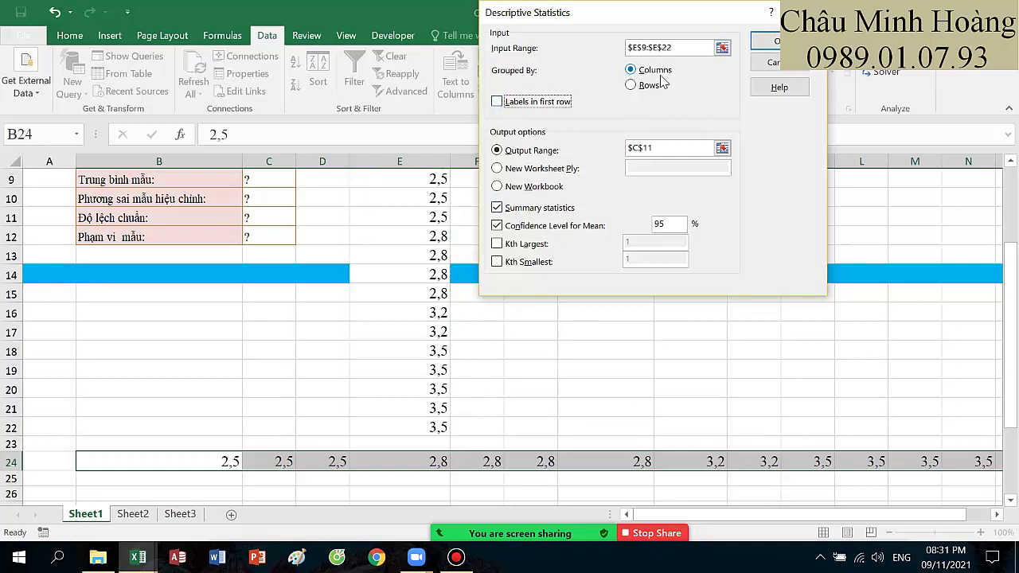
Step: Set the Descriptive Statistics output range to B27 and run the analysis
{"action": "left_click", "coordinate": [646, 152]}
{"action": "scroll", "coordinate": [387, 239], "scroll_direction": "down", "scroll_amount": 3}
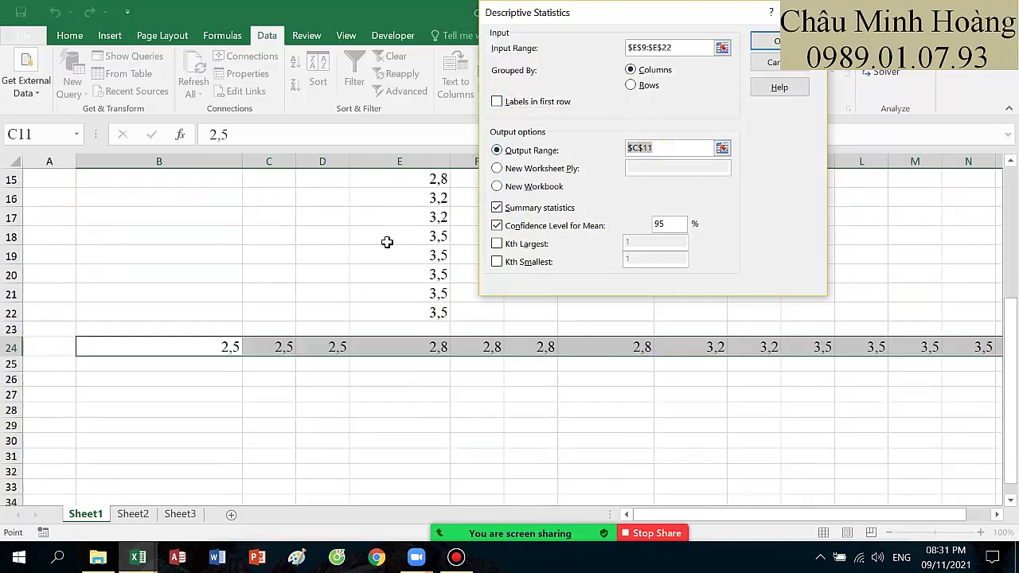
{"action": "left_click", "coordinate": [221, 341]}
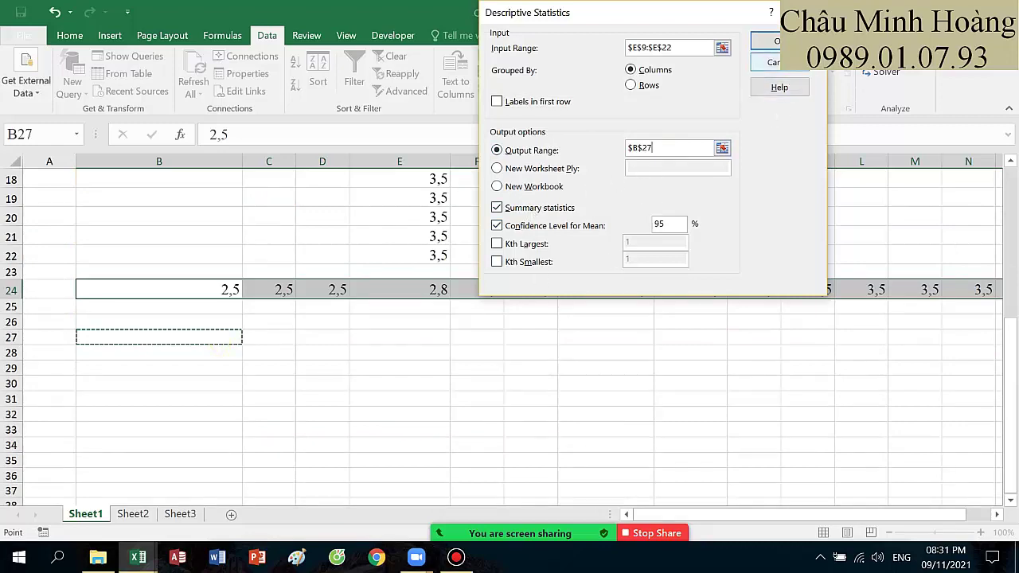
{"action": "left_click", "coordinate": [765, 41]}
Step: Fill the Trung bình mẫu answer in C9 with a reference to the Mean in C29
{"action": "scroll", "coordinate": [454, 294], "scroll_direction": "up", "scroll_amount": 6}
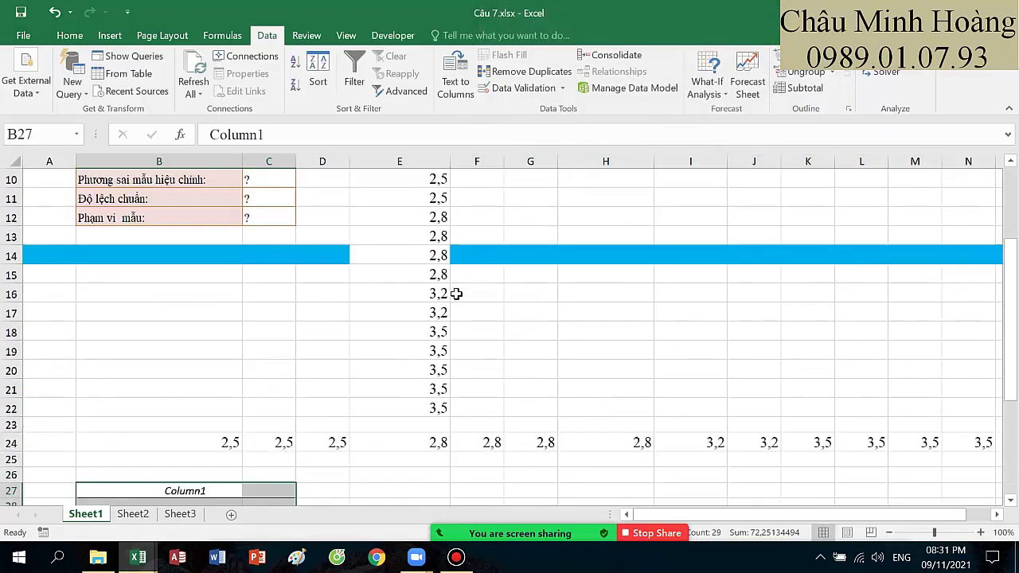
{"action": "scroll", "coordinate": [456, 294], "scroll_direction": "up", "scroll_amount": 1}
{"action": "left_click", "coordinate": [255, 255]}
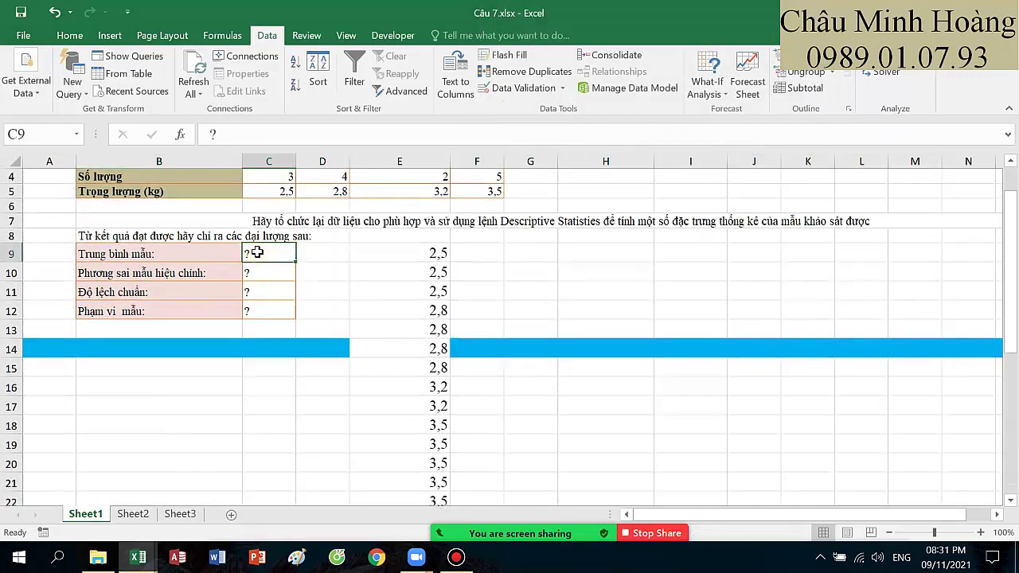
{"action": "type", "text": "="}
{"action": "scroll", "coordinate": [332, 285], "scroll_direction": "down", "scroll_amount": 5}
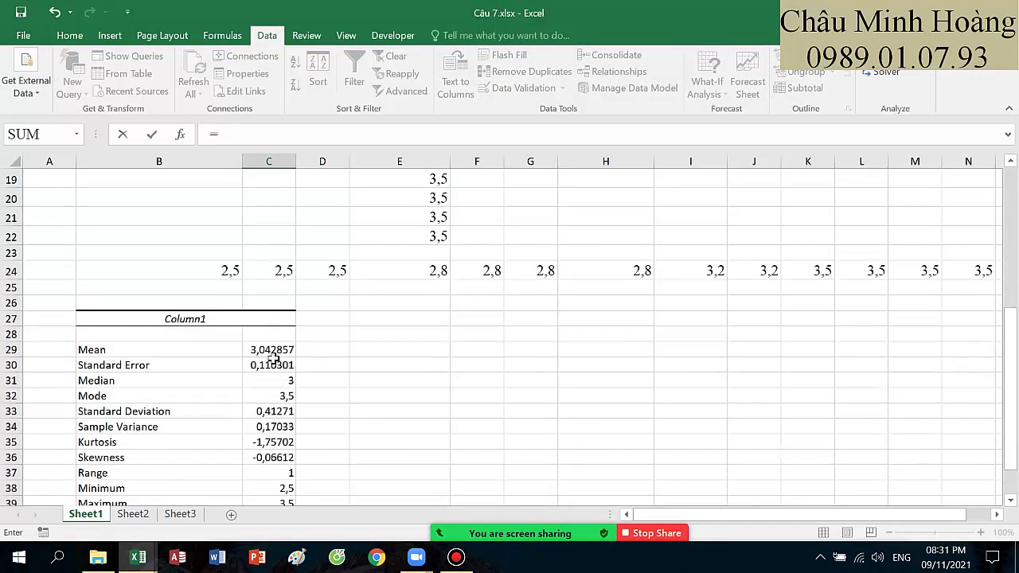
{"action": "left_click", "coordinate": [272, 354]}
{"action": "key", "text": "Return"}
Step: Fill the Phương sai mẫu hiệu chỉnh answer in C10 with a reference to the Sample Variance in C34
{"action": "scroll", "coordinate": [326, 298], "scroll_direction": "up", "scroll_amount": 3}
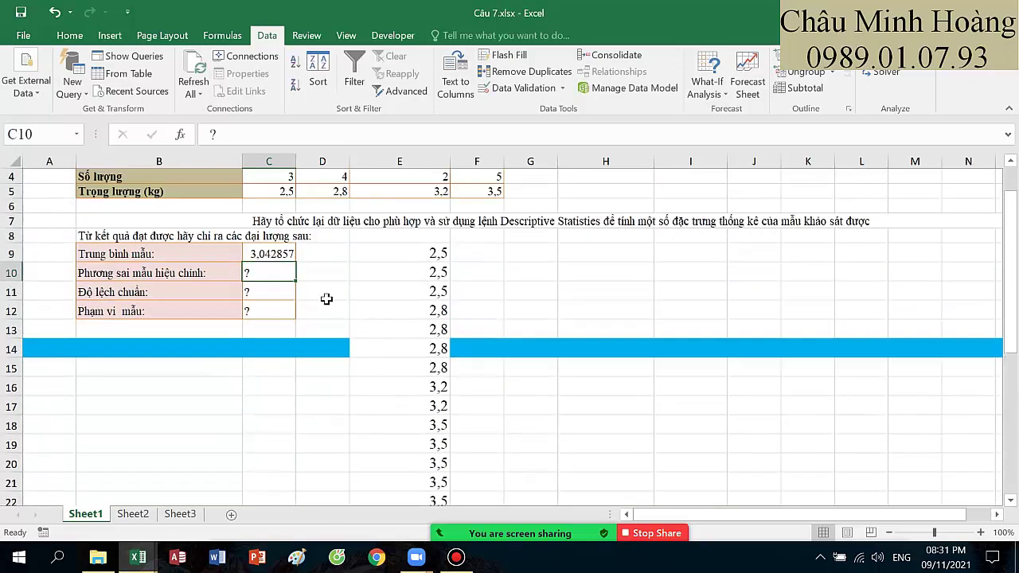
{"action": "type", "text": "="}
{"action": "scroll", "coordinate": [213, 354], "scroll_direction": "down", "scroll_amount": 3}
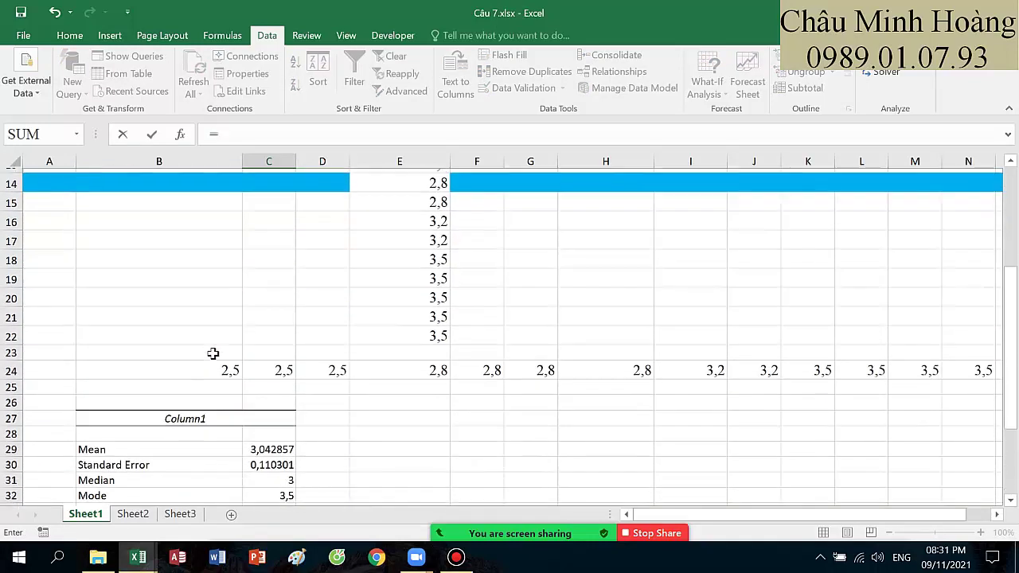
{"action": "scroll", "coordinate": [214, 354], "scroll_direction": "down", "scroll_amount": 3}
{"action": "scroll", "coordinate": [217, 395], "scroll_direction": "down", "scroll_amount": 1}
{"action": "left_click", "coordinate": [273, 316]}
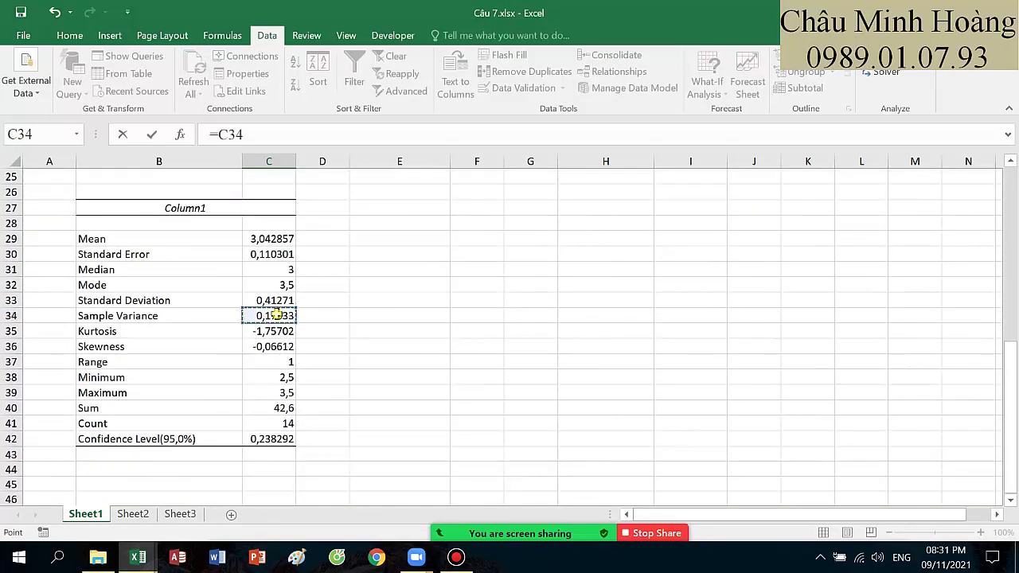
{"action": "key", "text": "Return"}
Step: Fill the Độ lệch chuẩn answer in C11 with a reference to the Standard Deviation in C33
{"action": "scroll", "coordinate": [276, 239], "scroll_direction": "up", "scroll_amount": 1}
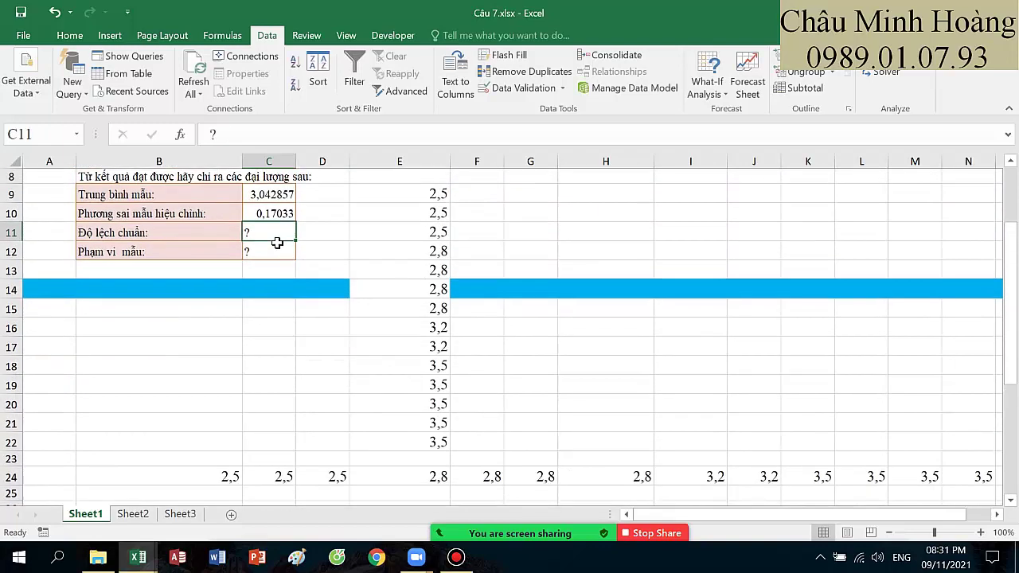
{"action": "type", "text": "="}
{"action": "scroll", "coordinate": [251, 340], "scroll_direction": "down", "scroll_amount": 3}
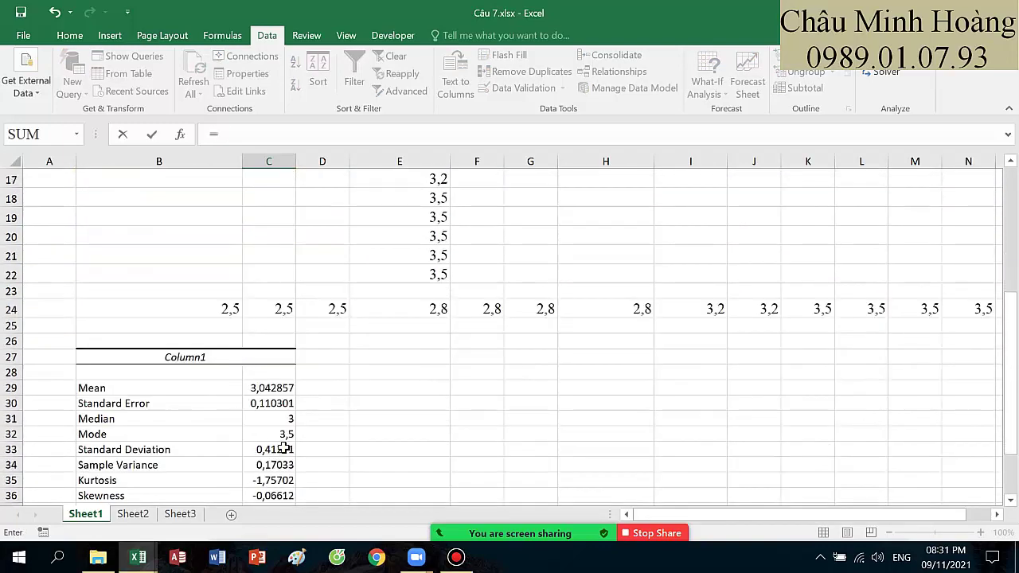
{"action": "left_click", "coordinate": [275, 449]}
{"action": "key", "text": "Return"}
Step: Fill the Phạm vi mẫu answer in C12 with a reference to the Range in C37
{"action": "scroll", "coordinate": [307, 324], "scroll_direction": "up", "scroll_amount": 1}
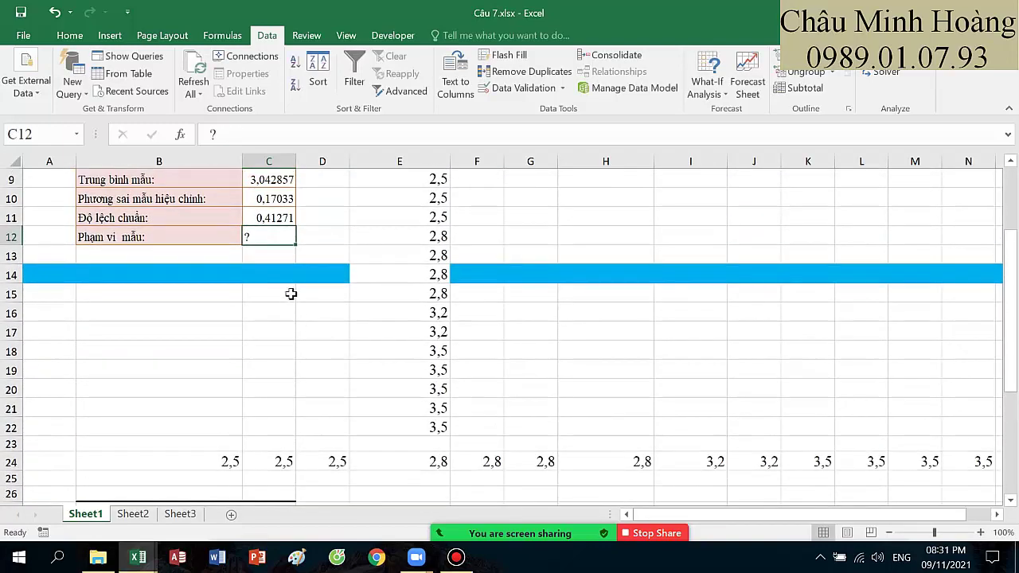
{"action": "type", "text": "="}
{"action": "scroll", "coordinate": [337, 326], "scroll_direction": "down", "scroll_amount": 3}
{"action": "scroll", "coordinate": [336, 326], "scroll_direction": "down", "scroll_amount": 2}
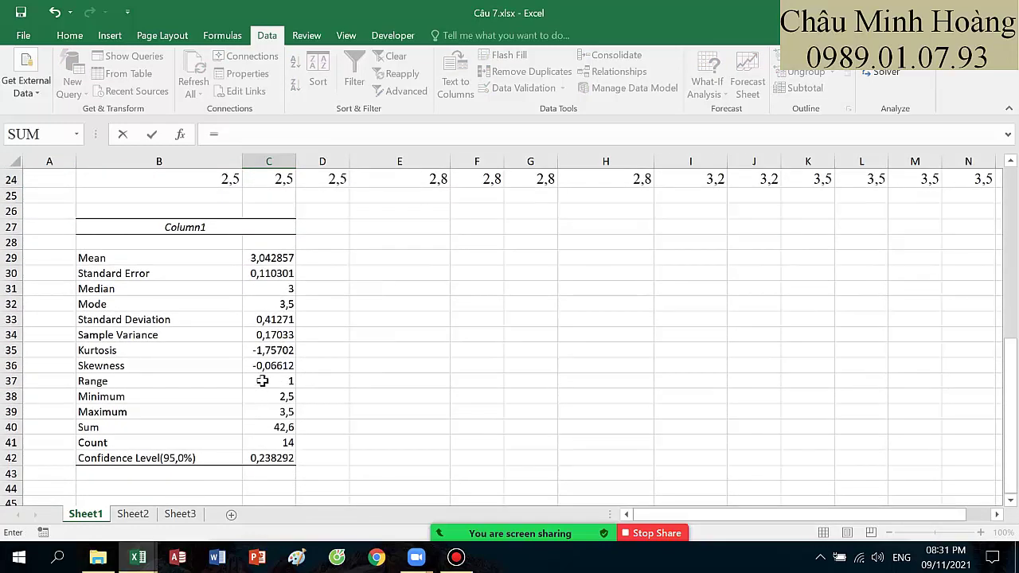
{"action": "left_click", "coordinate": [262, 380]}
{"action": "key", "text": "Return"}
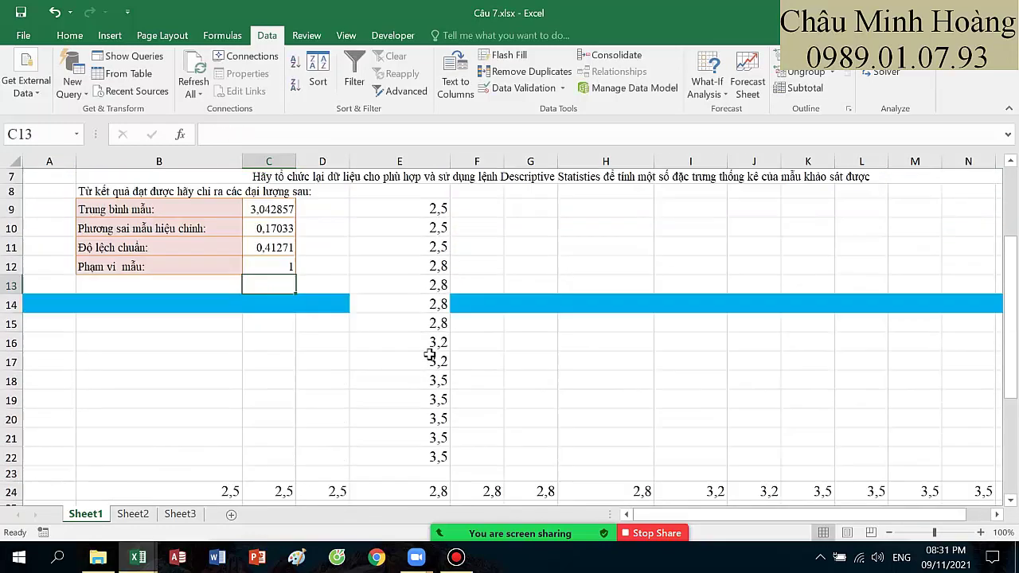
{"action": "left_click_drag", "start_coordinate": [188, 207], "coordinate": [294, 267]}
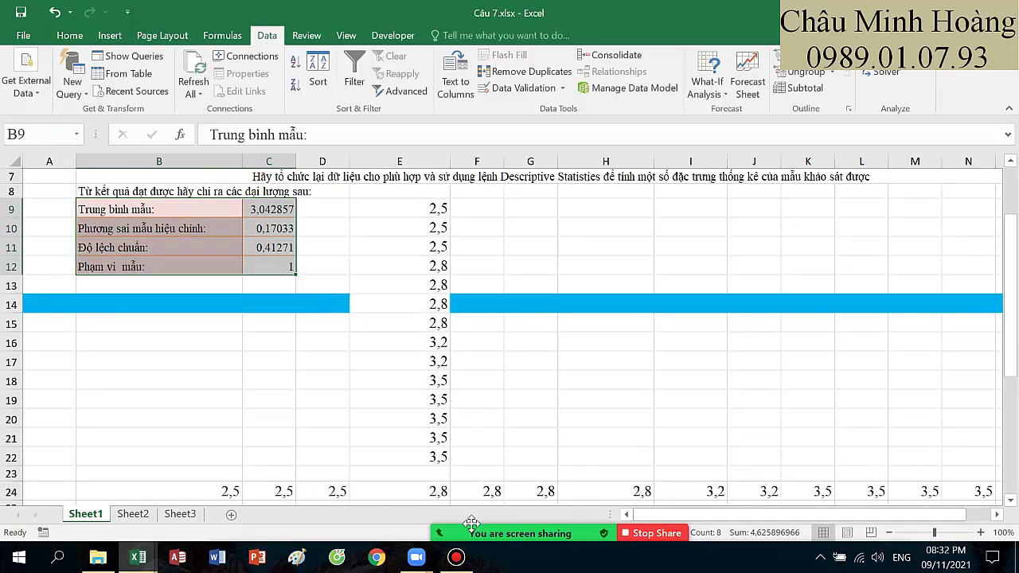
{"action": "left_click", "coordinate": [458, 558]}
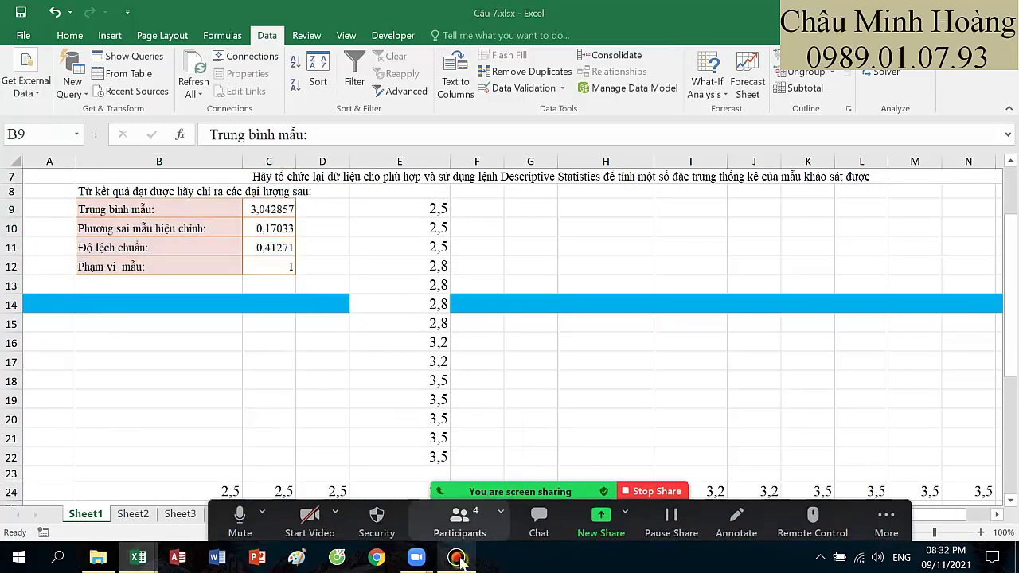